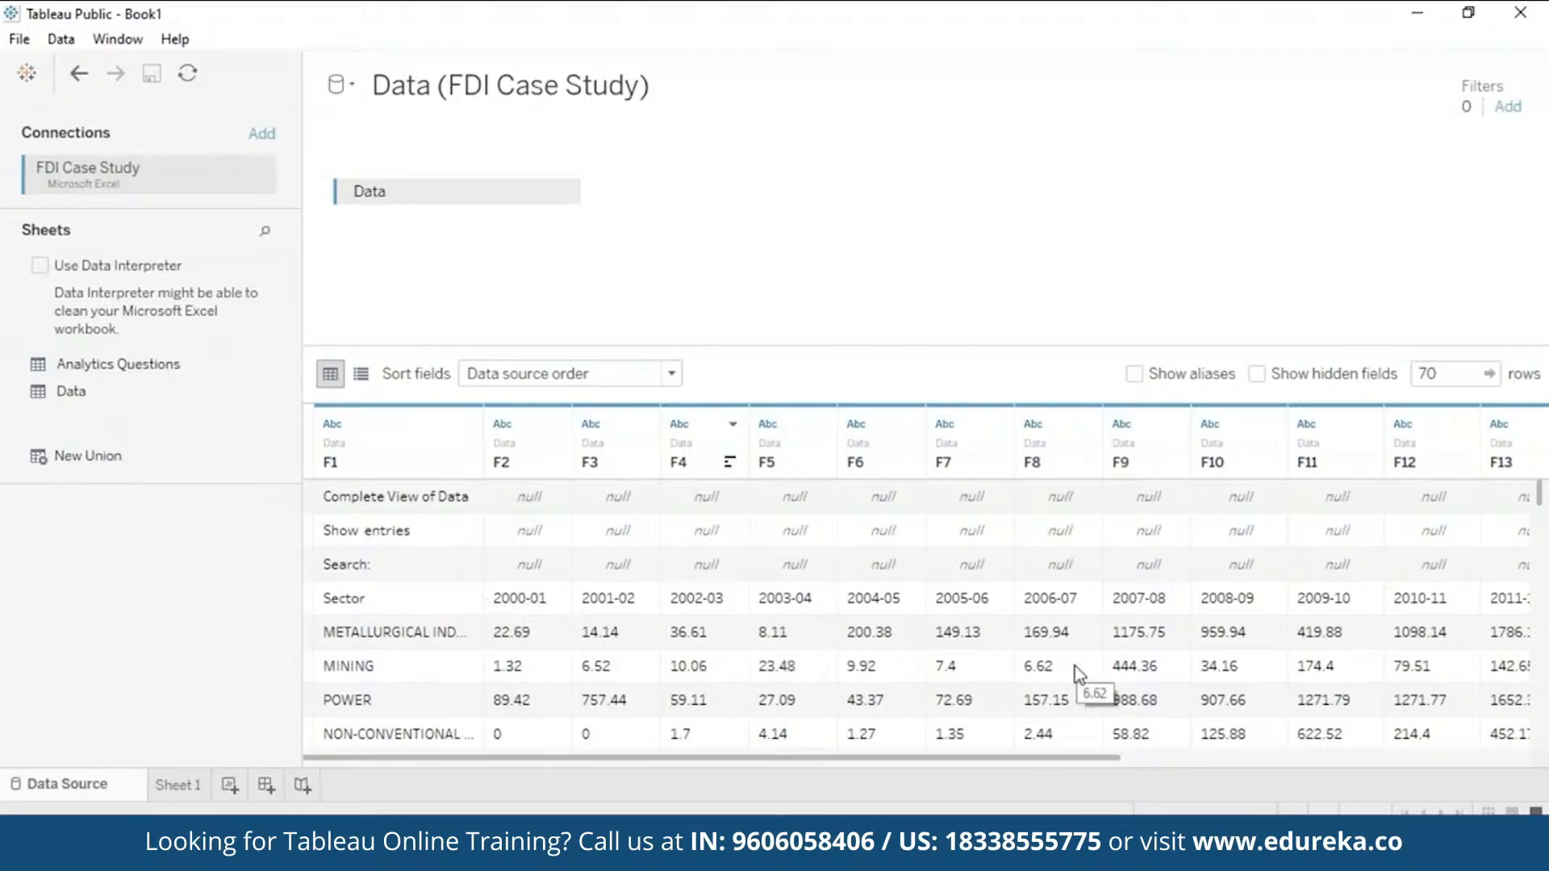
Step: Look through the rows and columns of the Data sheet and clean it with the Data Interpreter
drag(1068, 759, 612, 765)
scroll(1542, 726, down, 8)
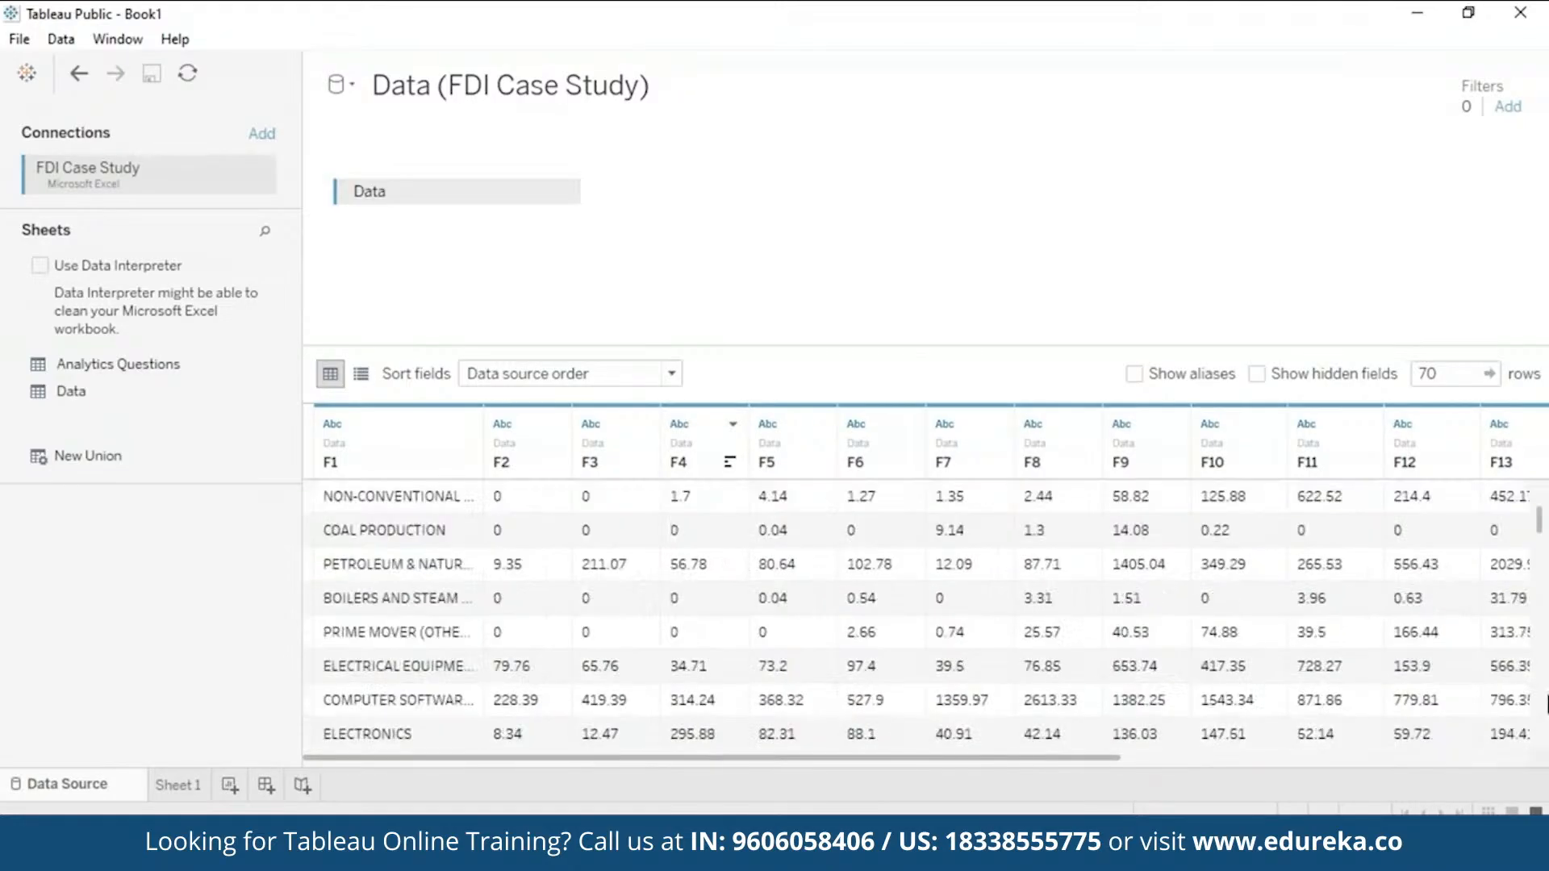
scroll(1542, 706, down, 2)
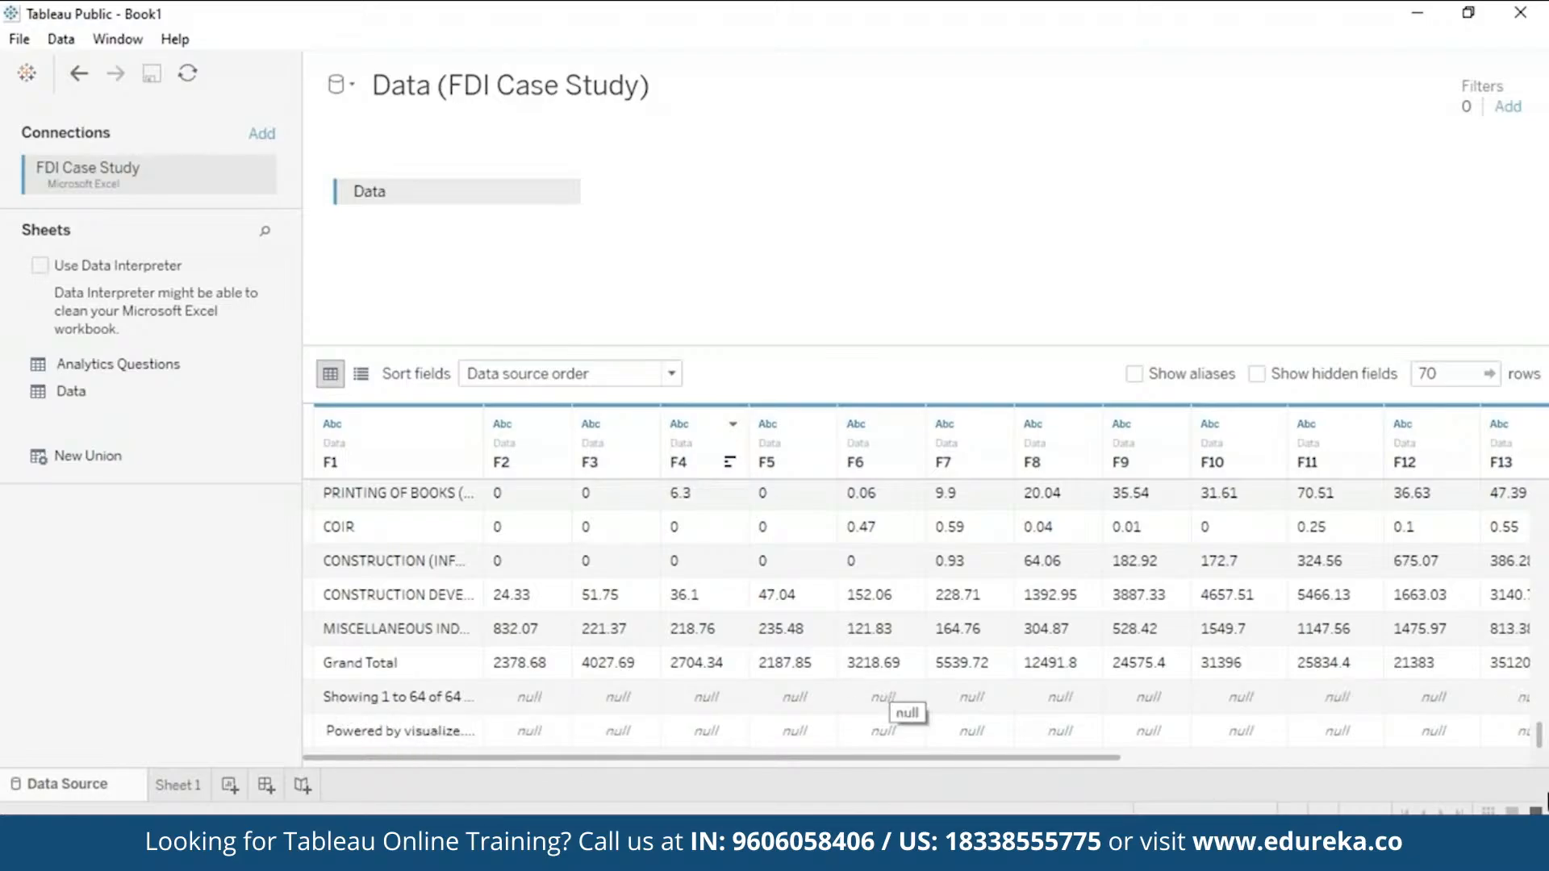
drag(1540, 734, 1541, 379)
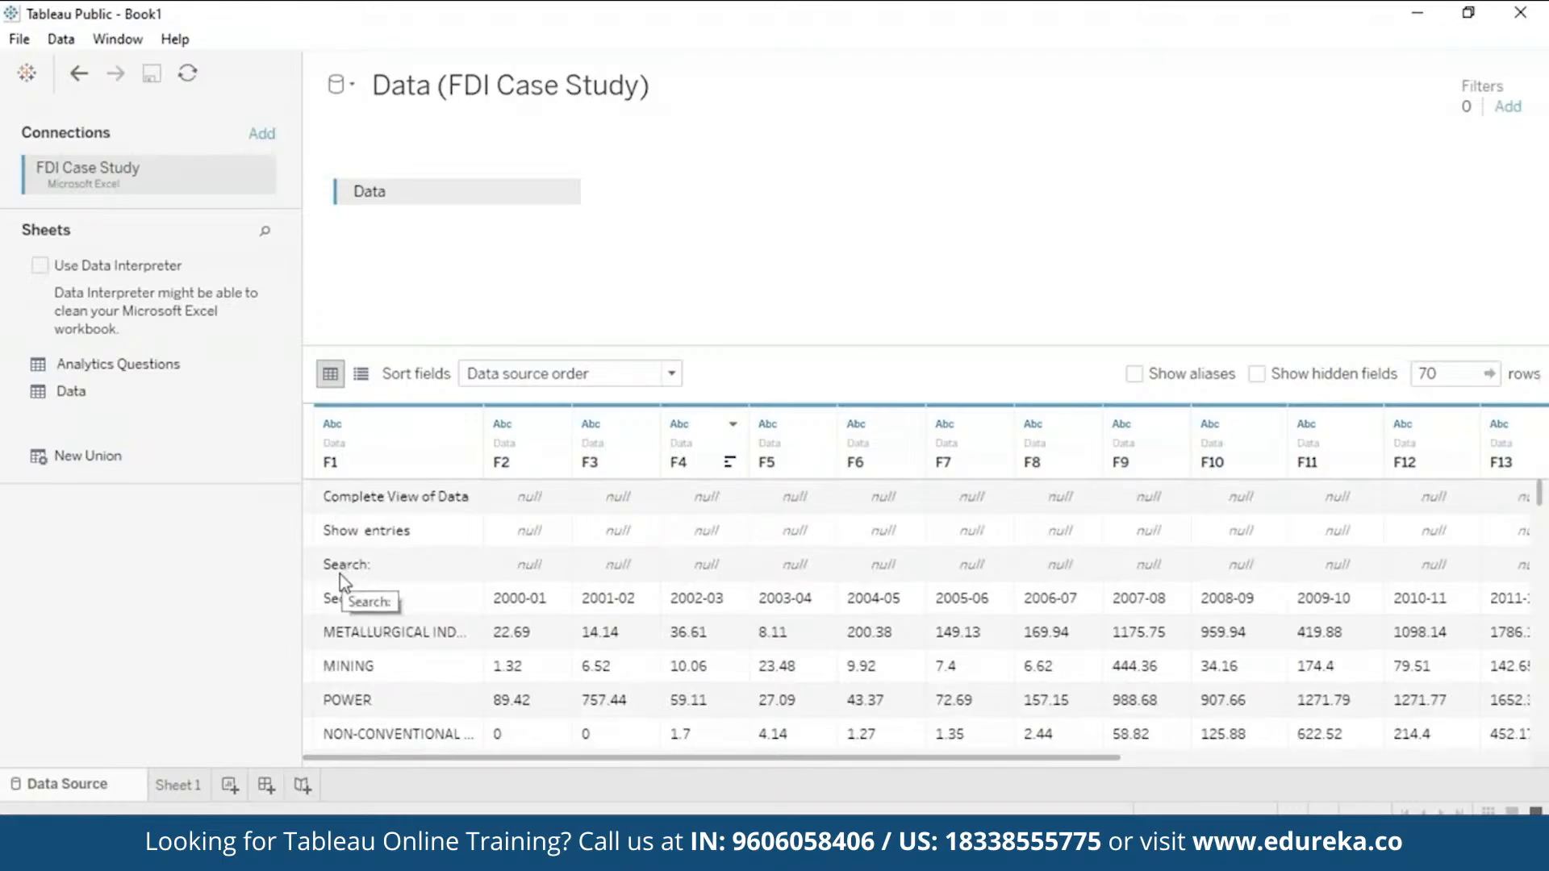
click(39, 270)
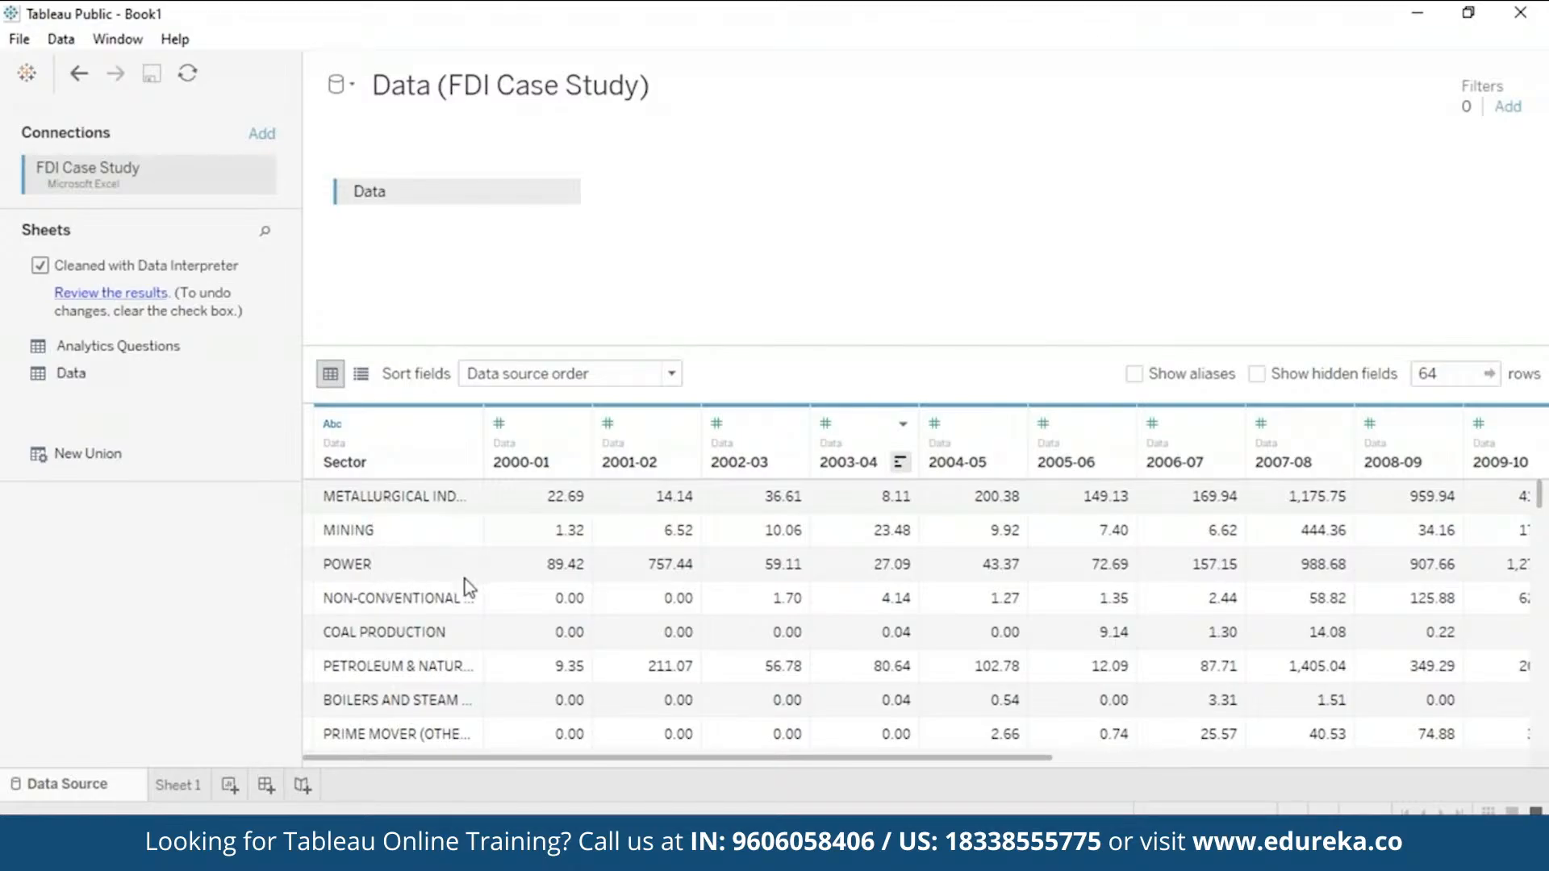
Step: Add a data source filter on the Sector field that excludes the Grand Total value
scroll(1547, 718, down, 8)
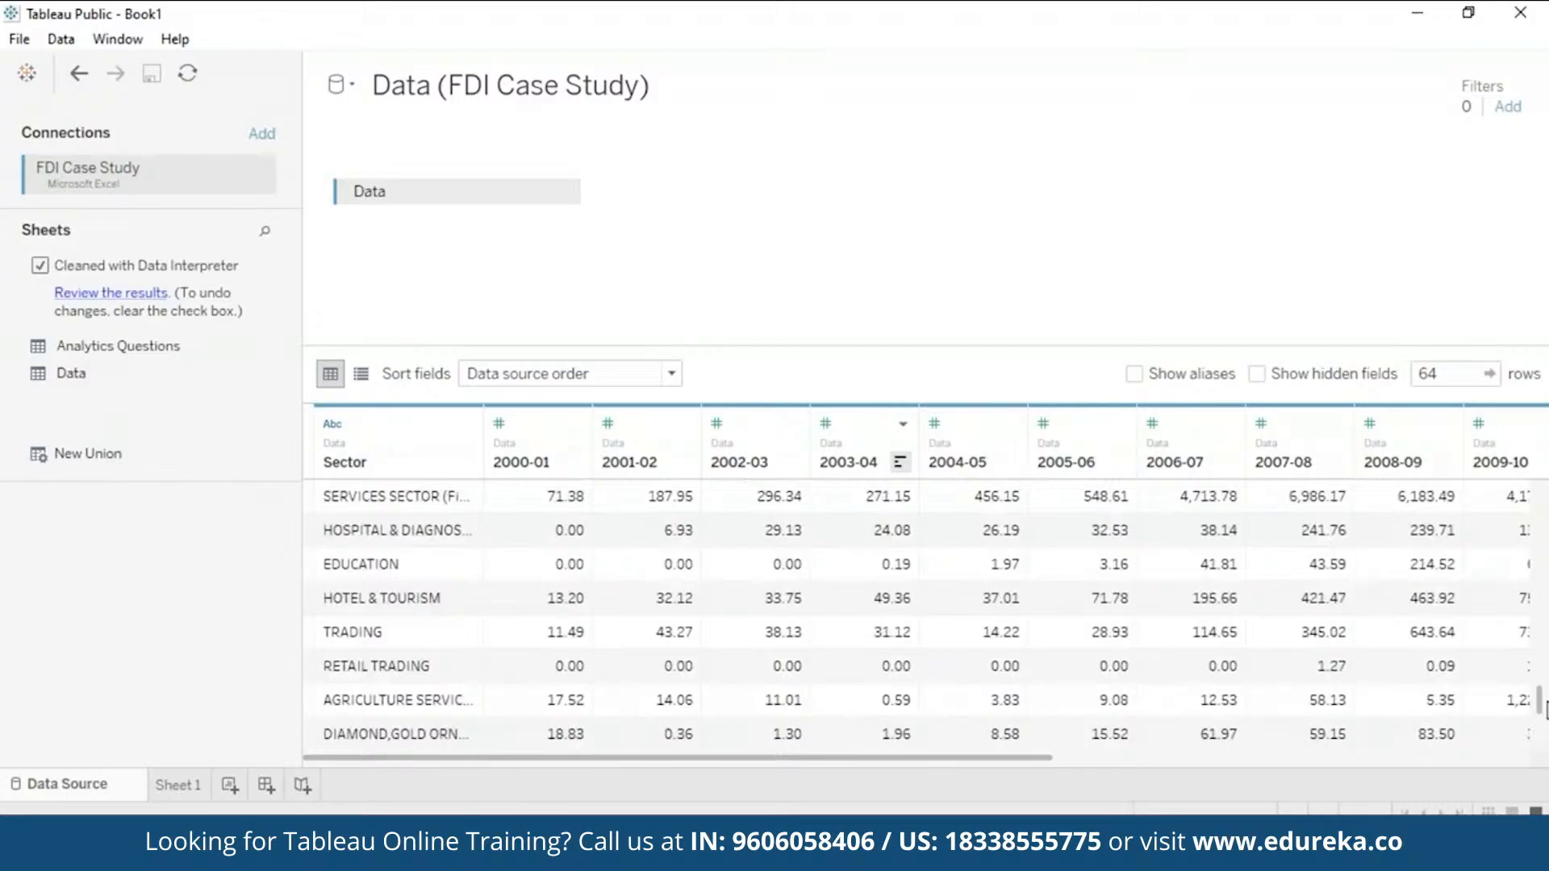
scroll(1545, 708, down, 1)
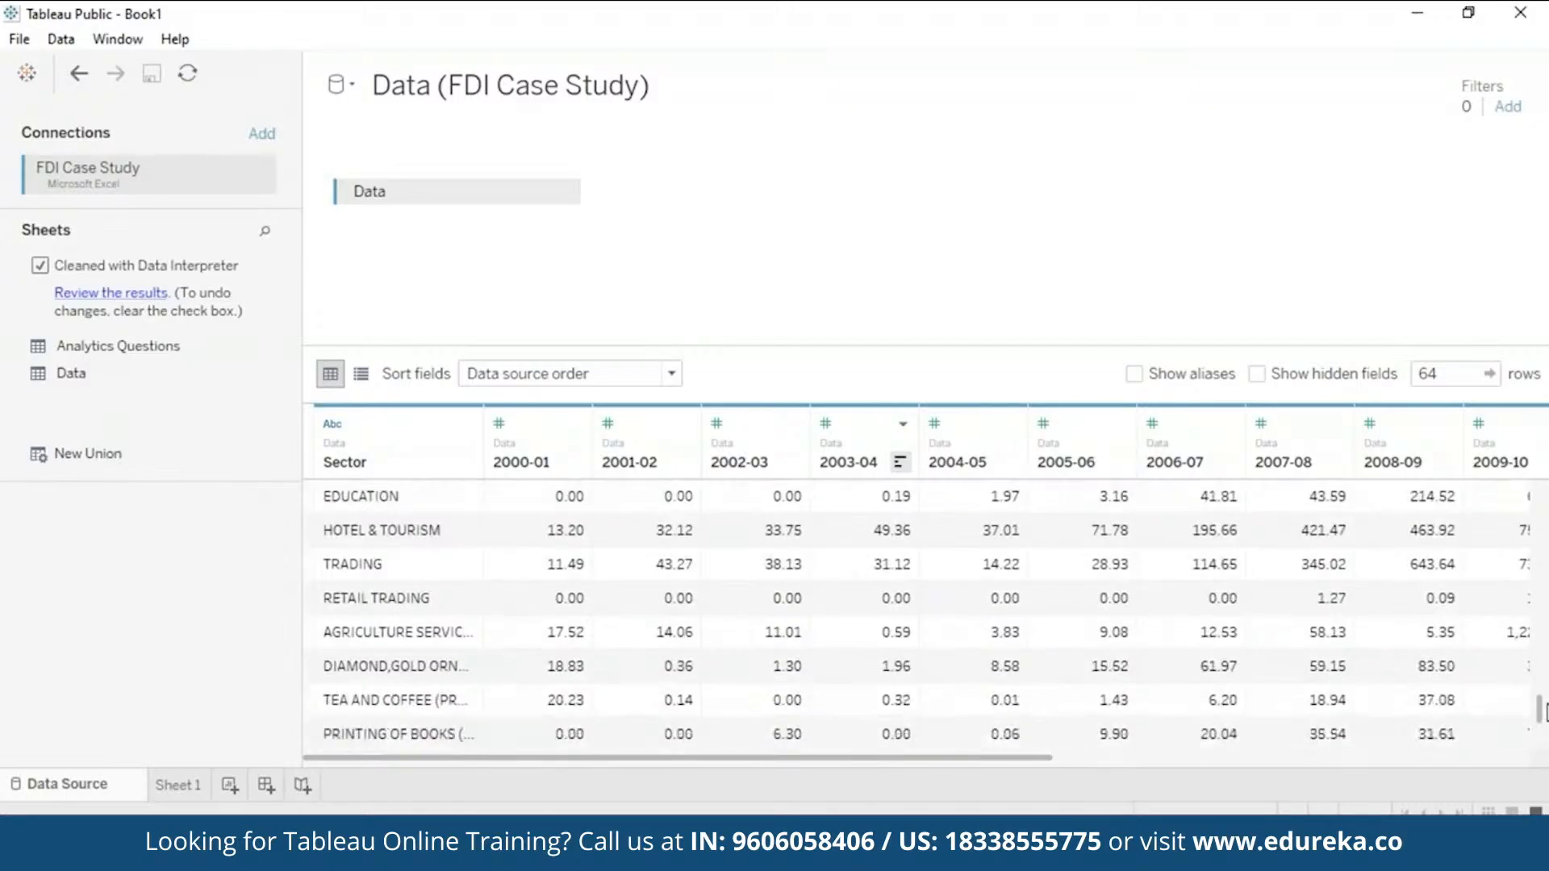
scroll(1545, 710, down, 3)
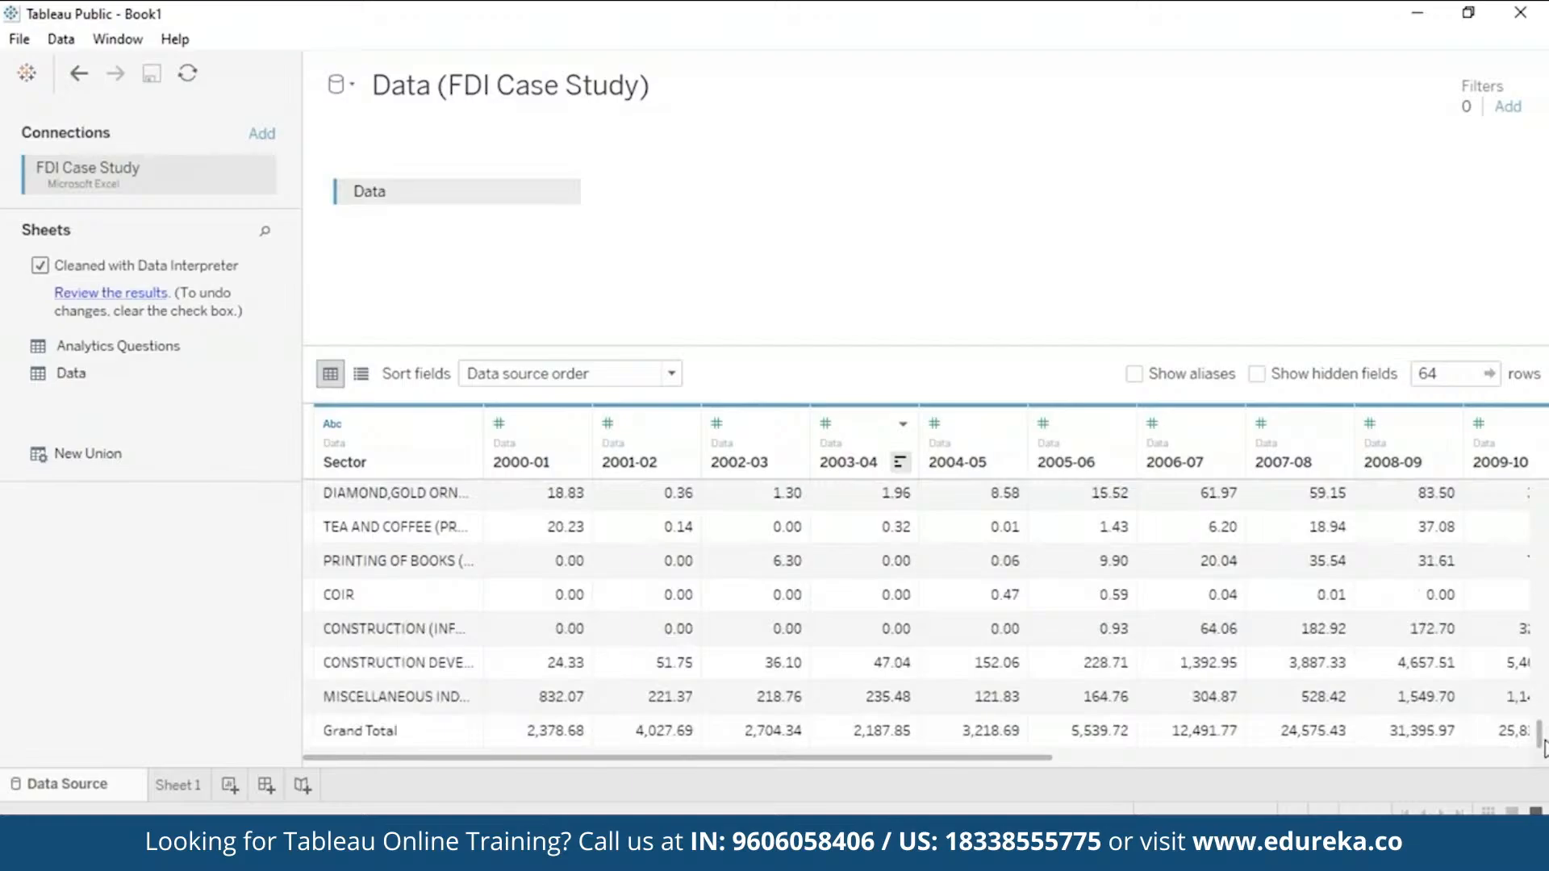
drag(1544, 746, 1547, 547)
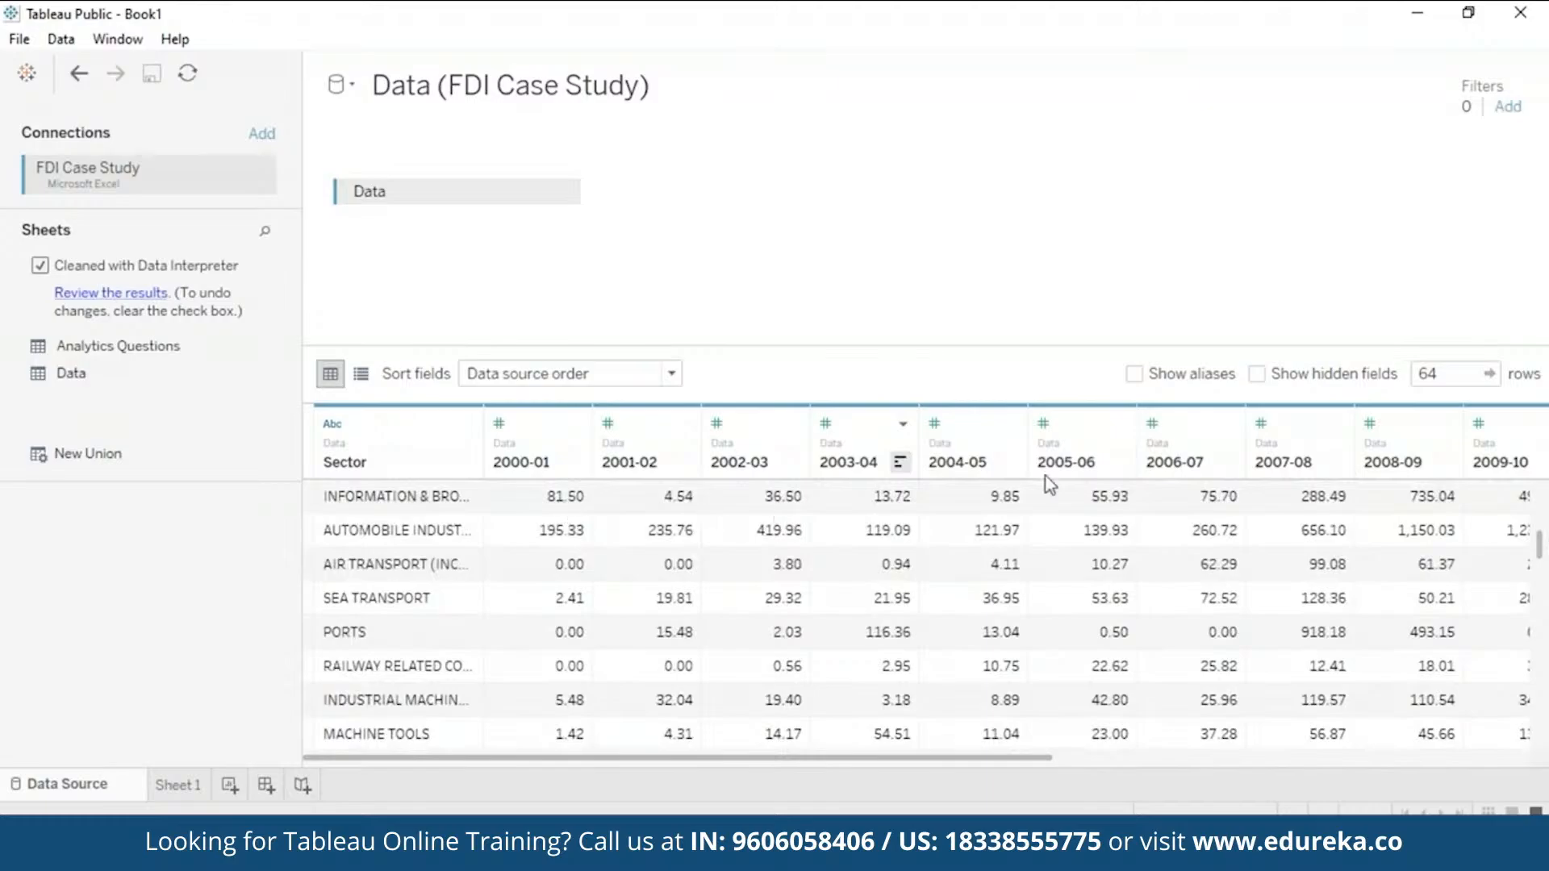
mouse_move(1034, 766)
mouse_down()
mouse_move(1315, 734)
mouse_move(1503, 744)
mouse_move(1038, 760)
mouse_up()
scroll(1545, 714, down, 15)
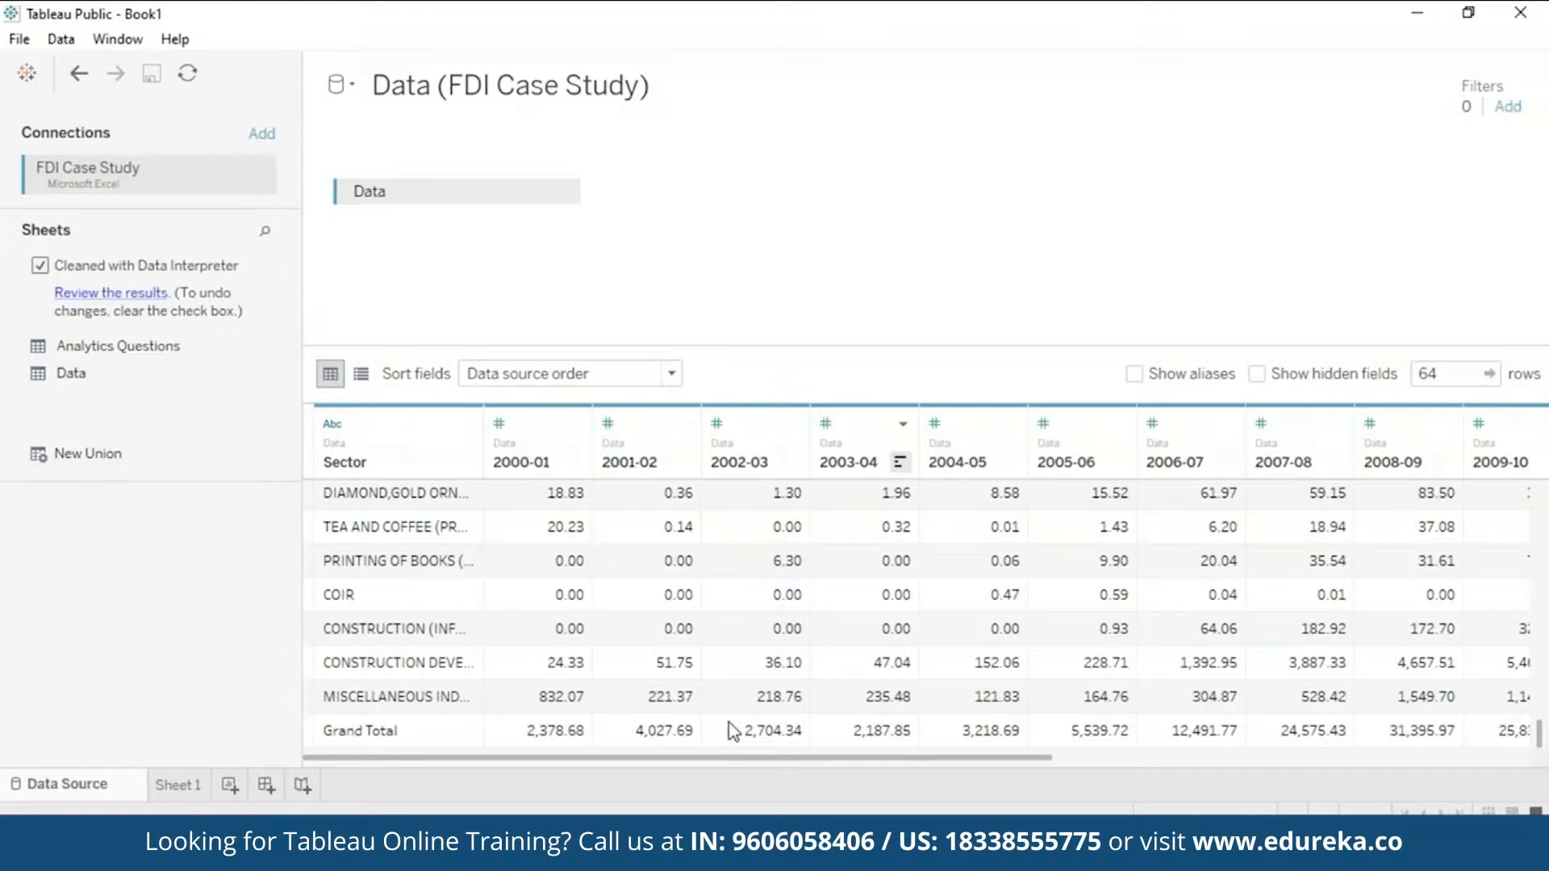
click(1505, 107)
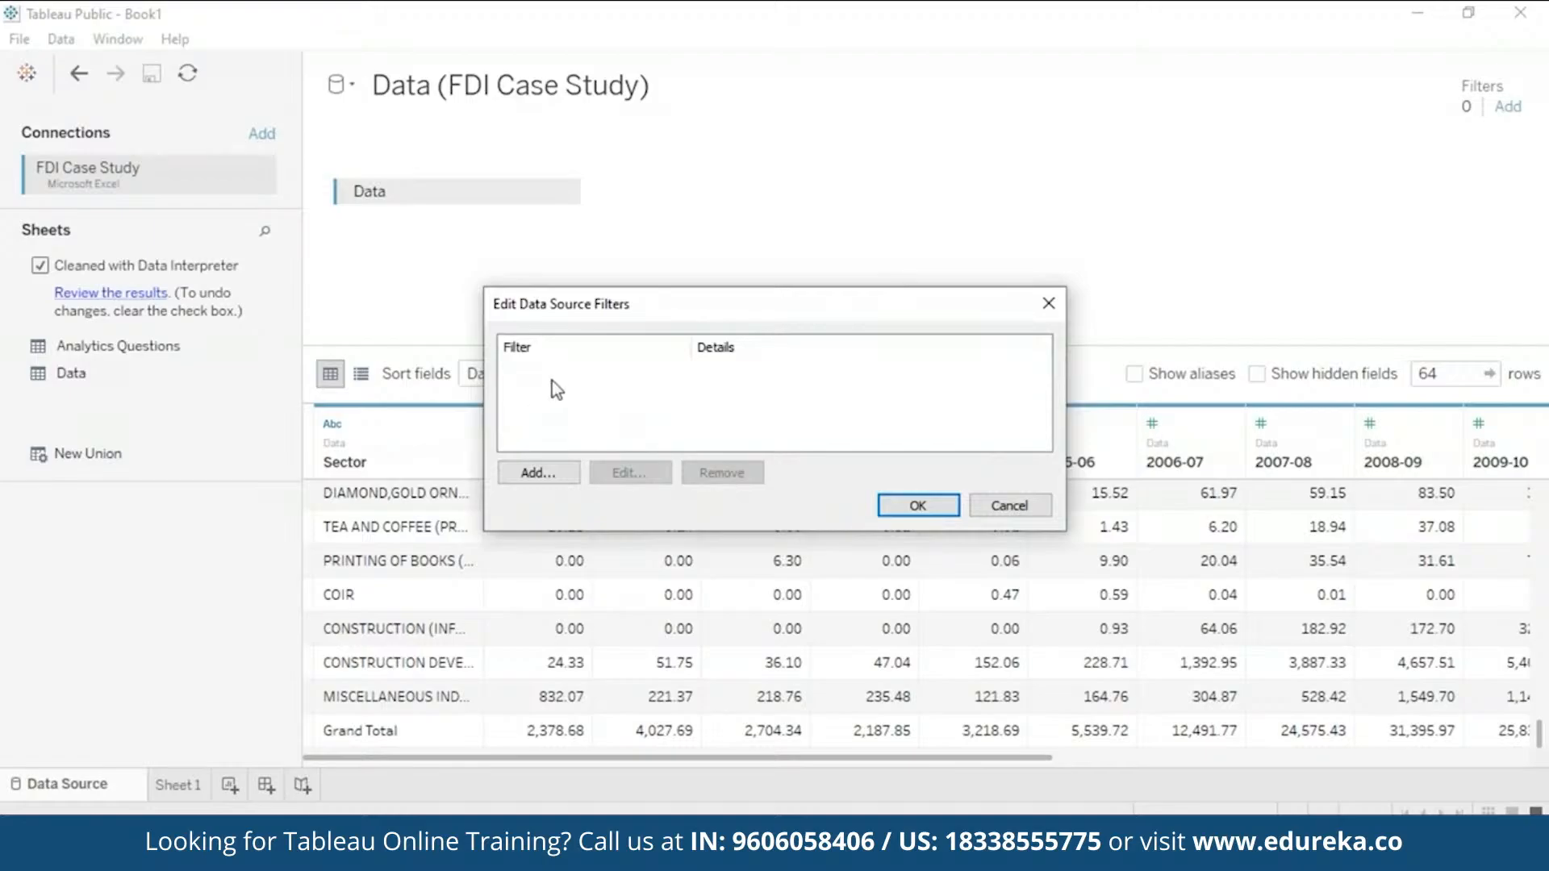
click(542, 472)
double_click(583, 550)
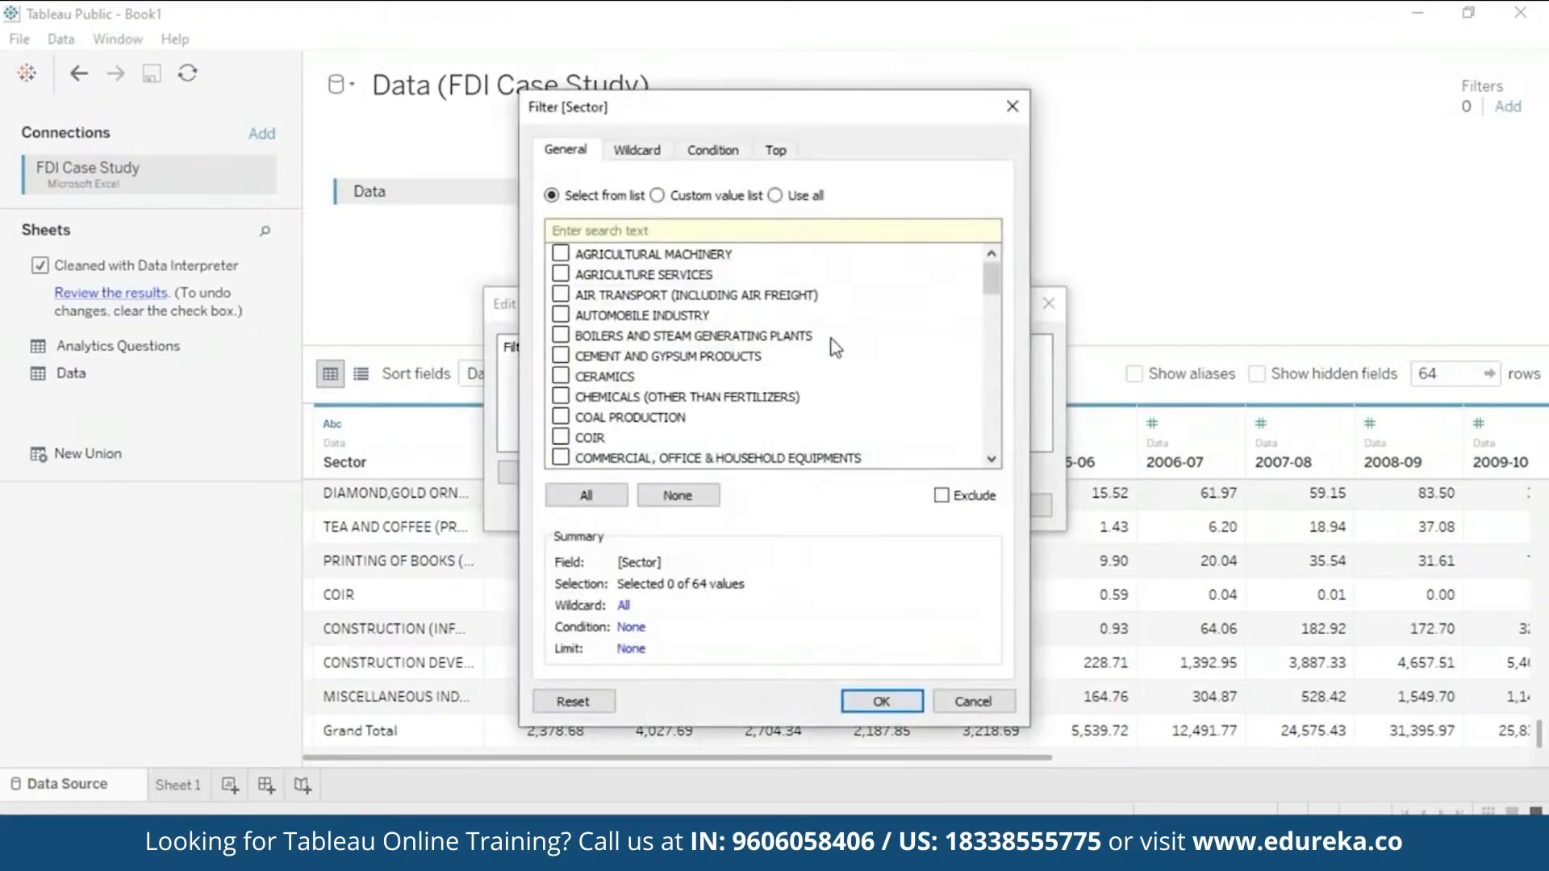
click(942, 495)
drag(990, 284, 1006, 349)
click(569, 439)
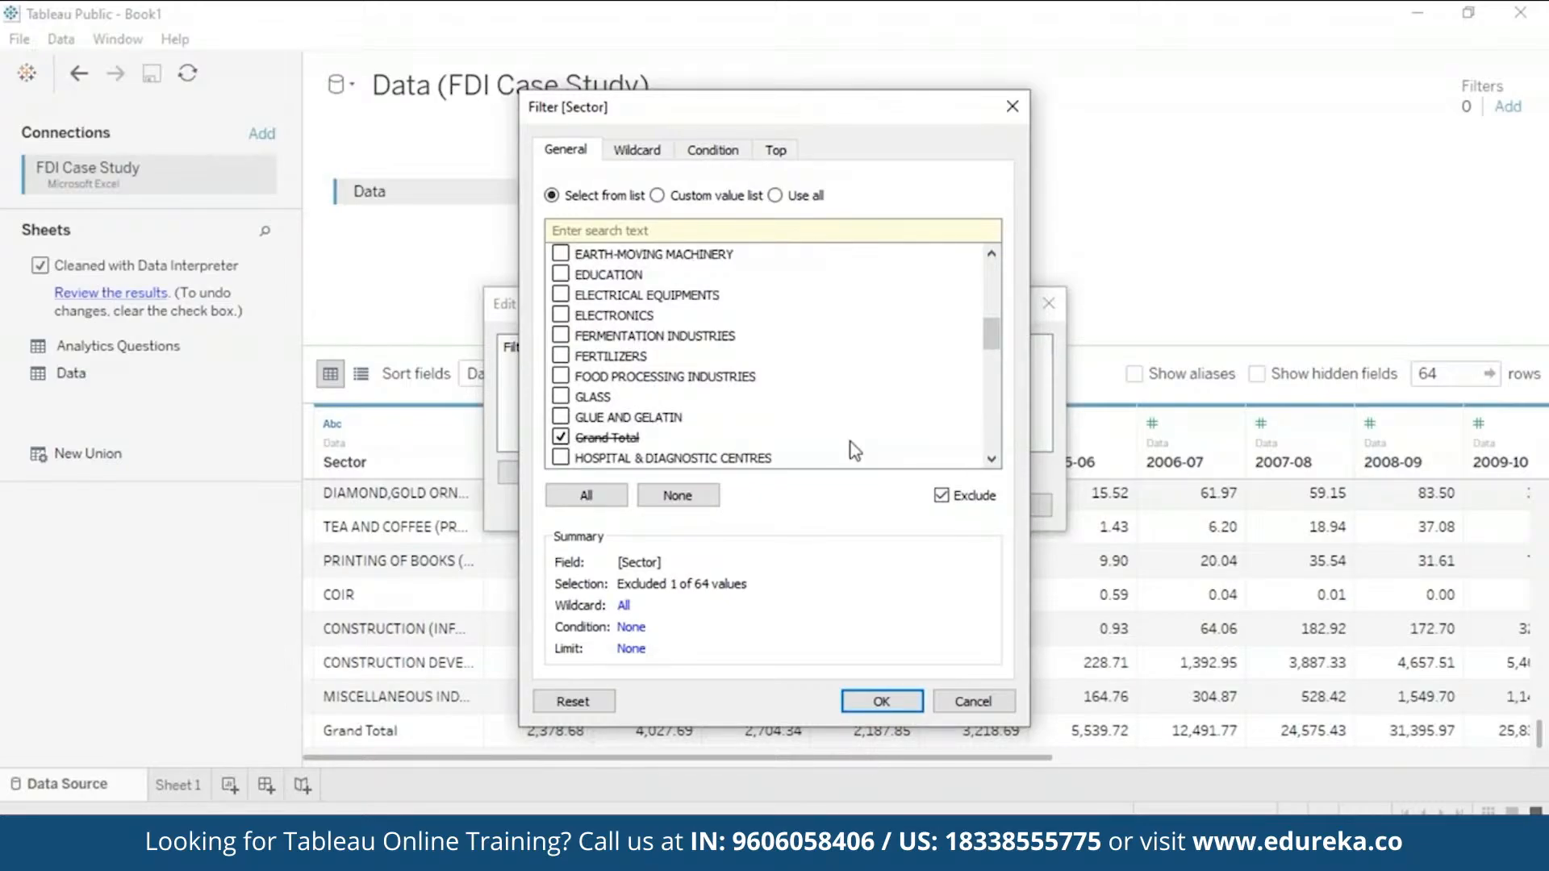
click(884, 702)
click(896, 505)
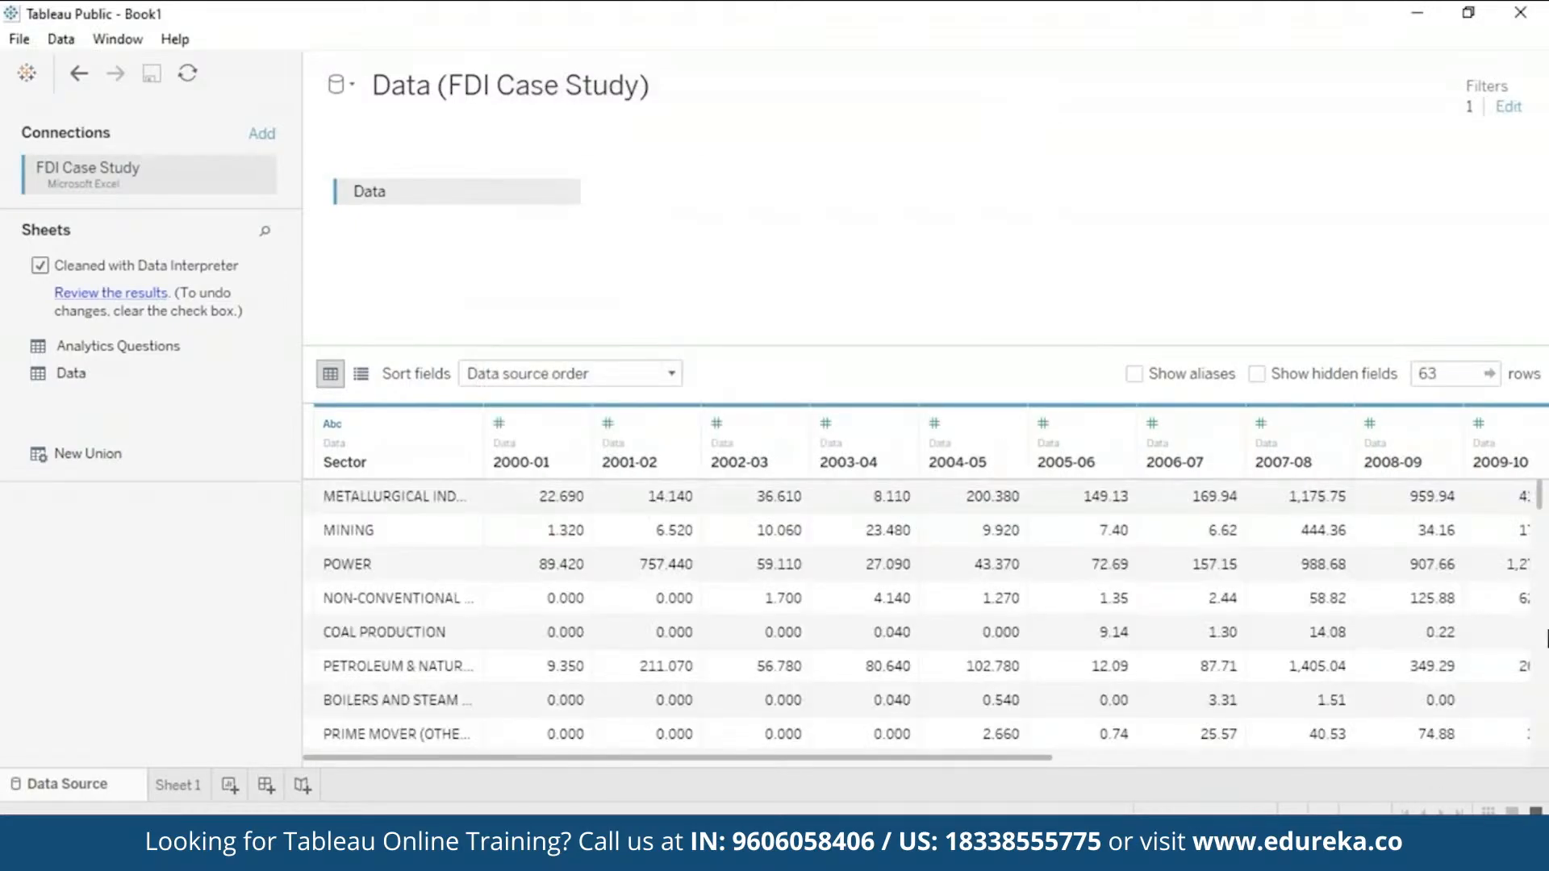
Step: Review the Data Interpreter results in Excel, comparing the Data and Data_subtables sheets with the key, and close the workbook without saving
click(101, 300)
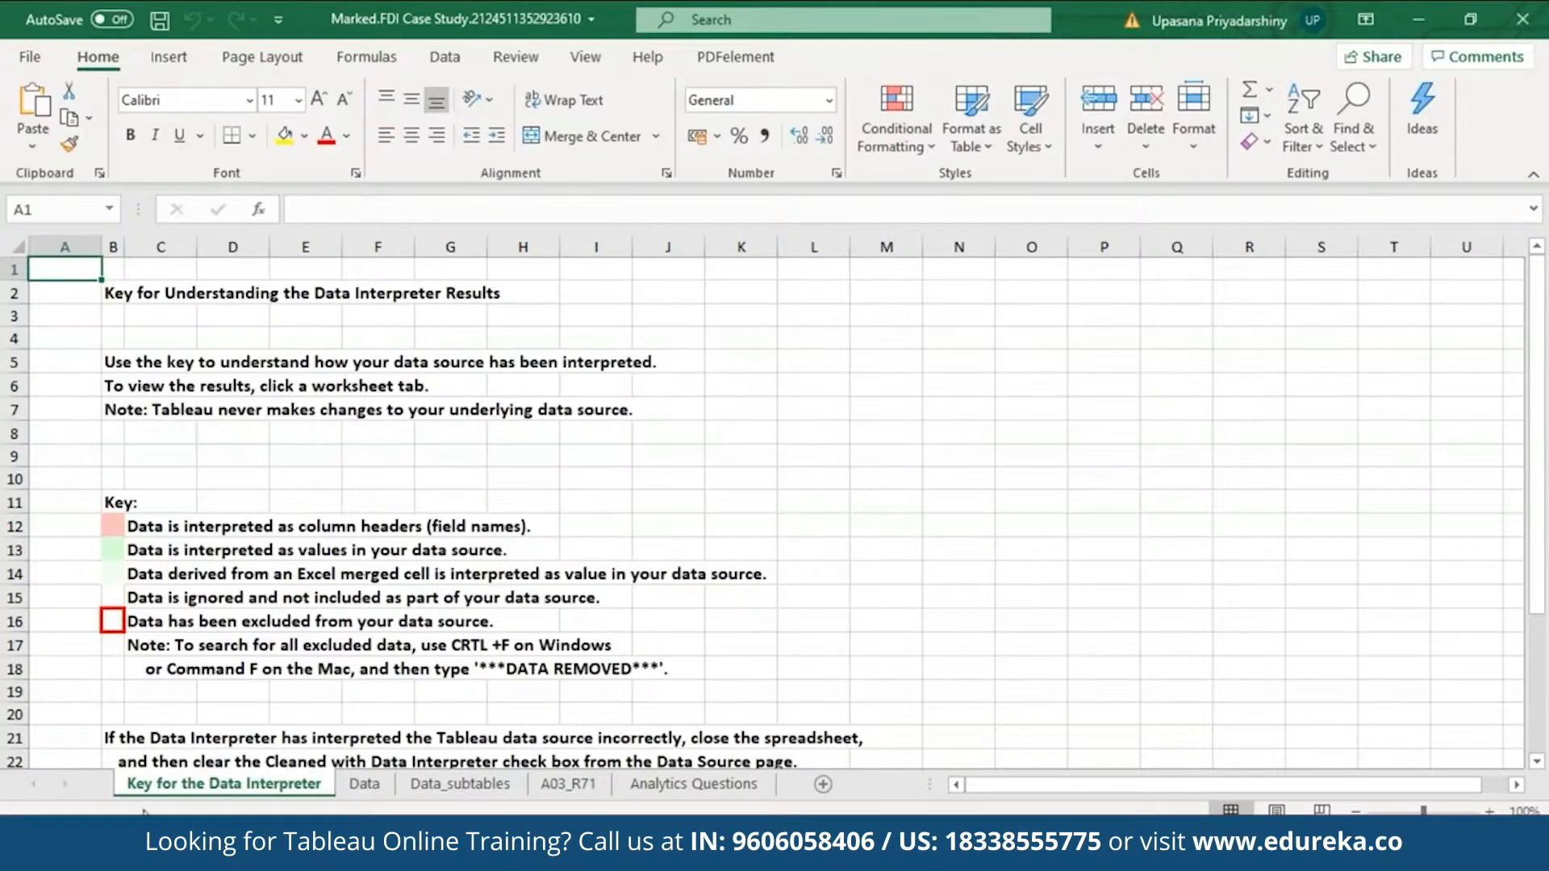
click(365, 784)
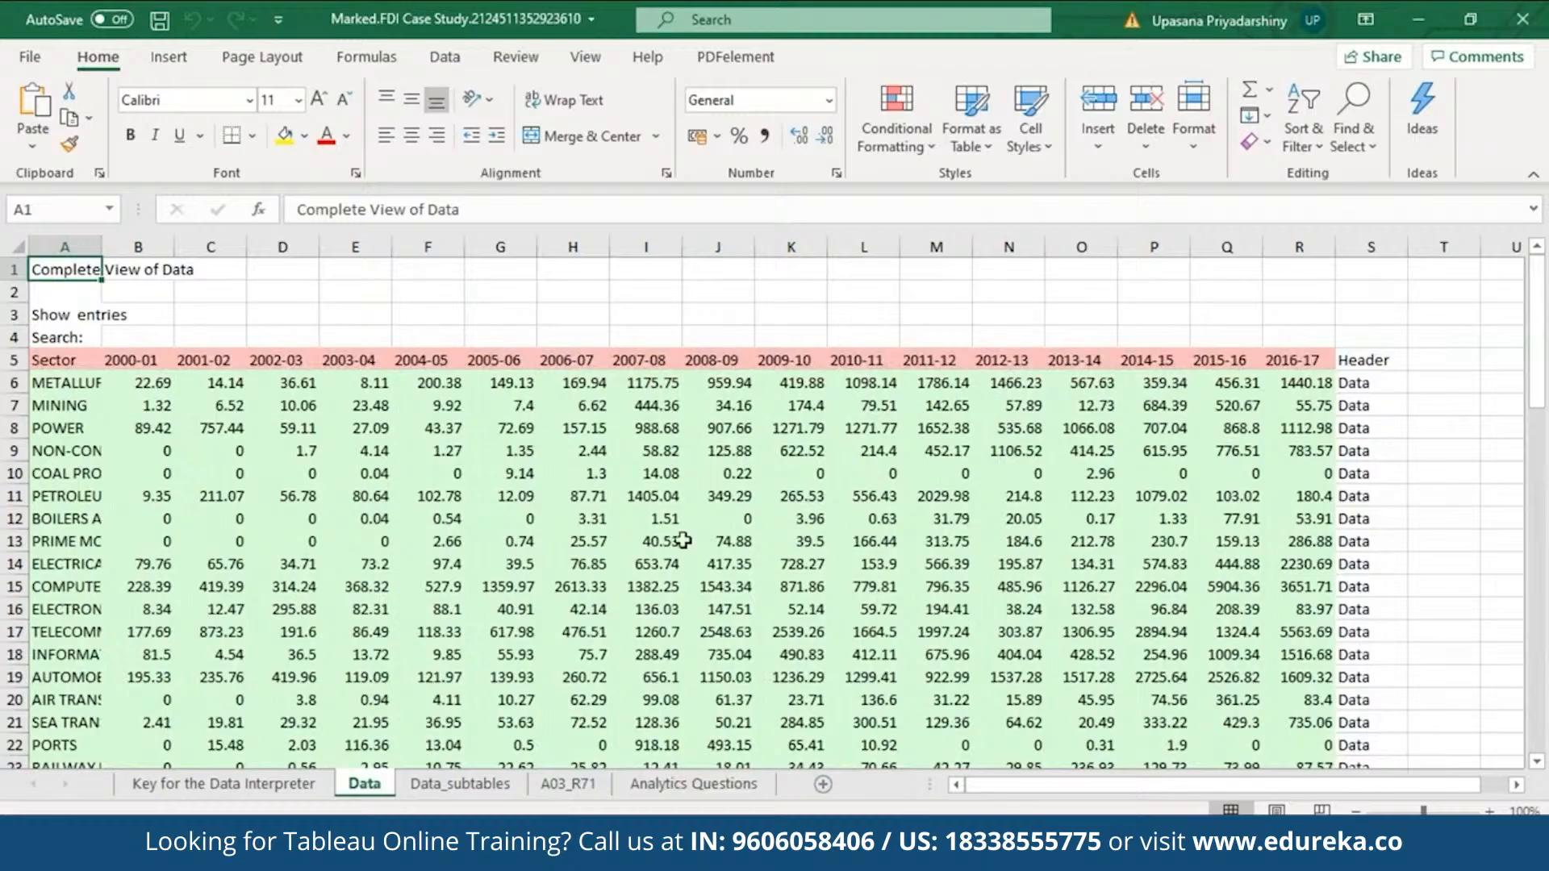
click(476, 785)
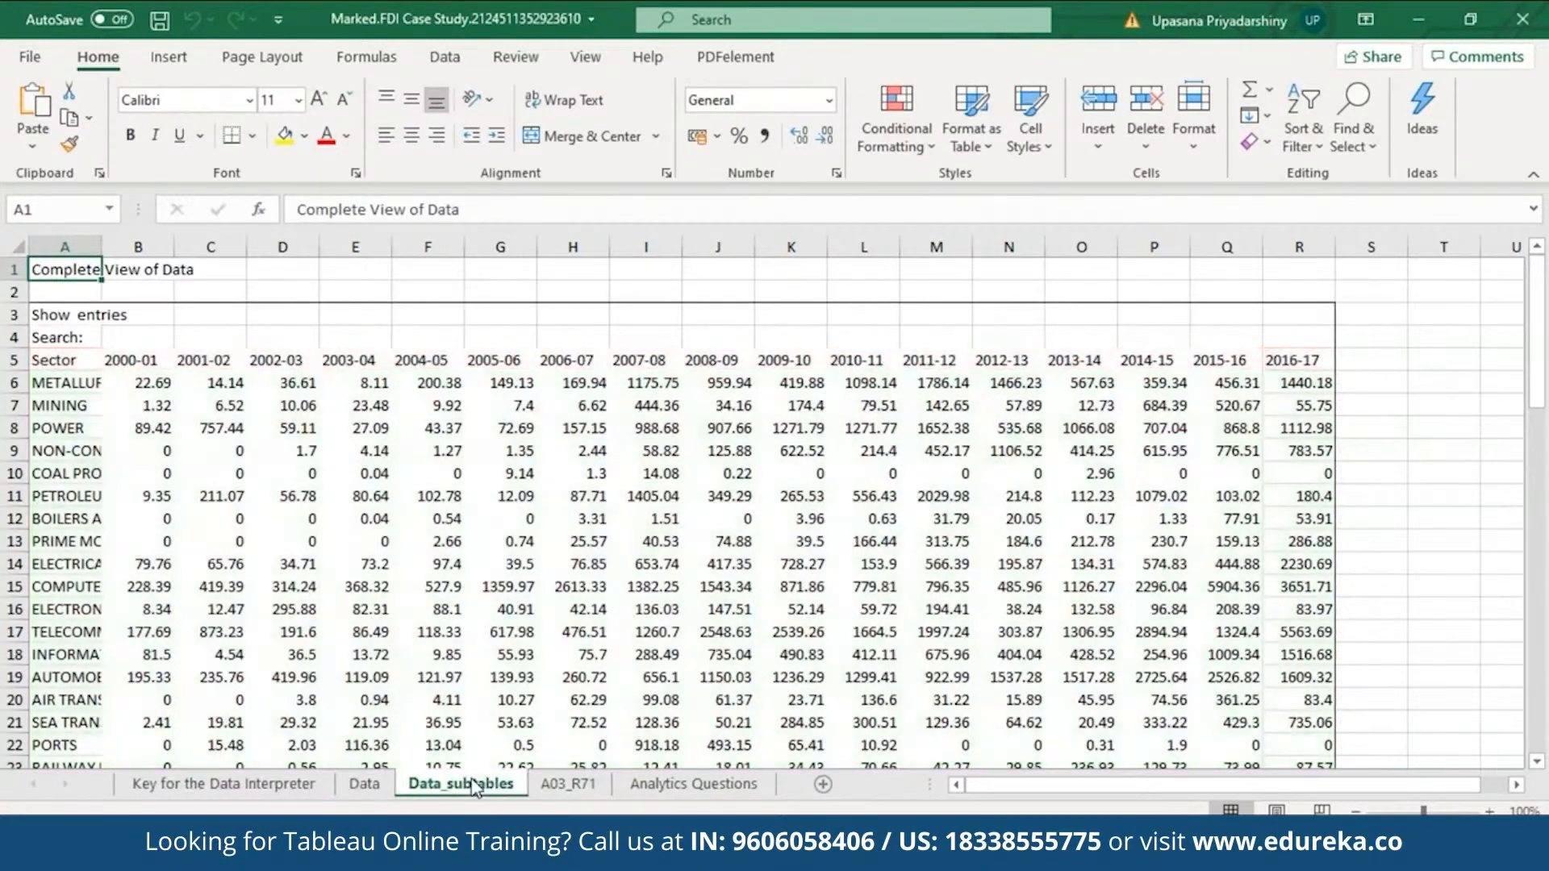
scroll(564, 786, down, 16)
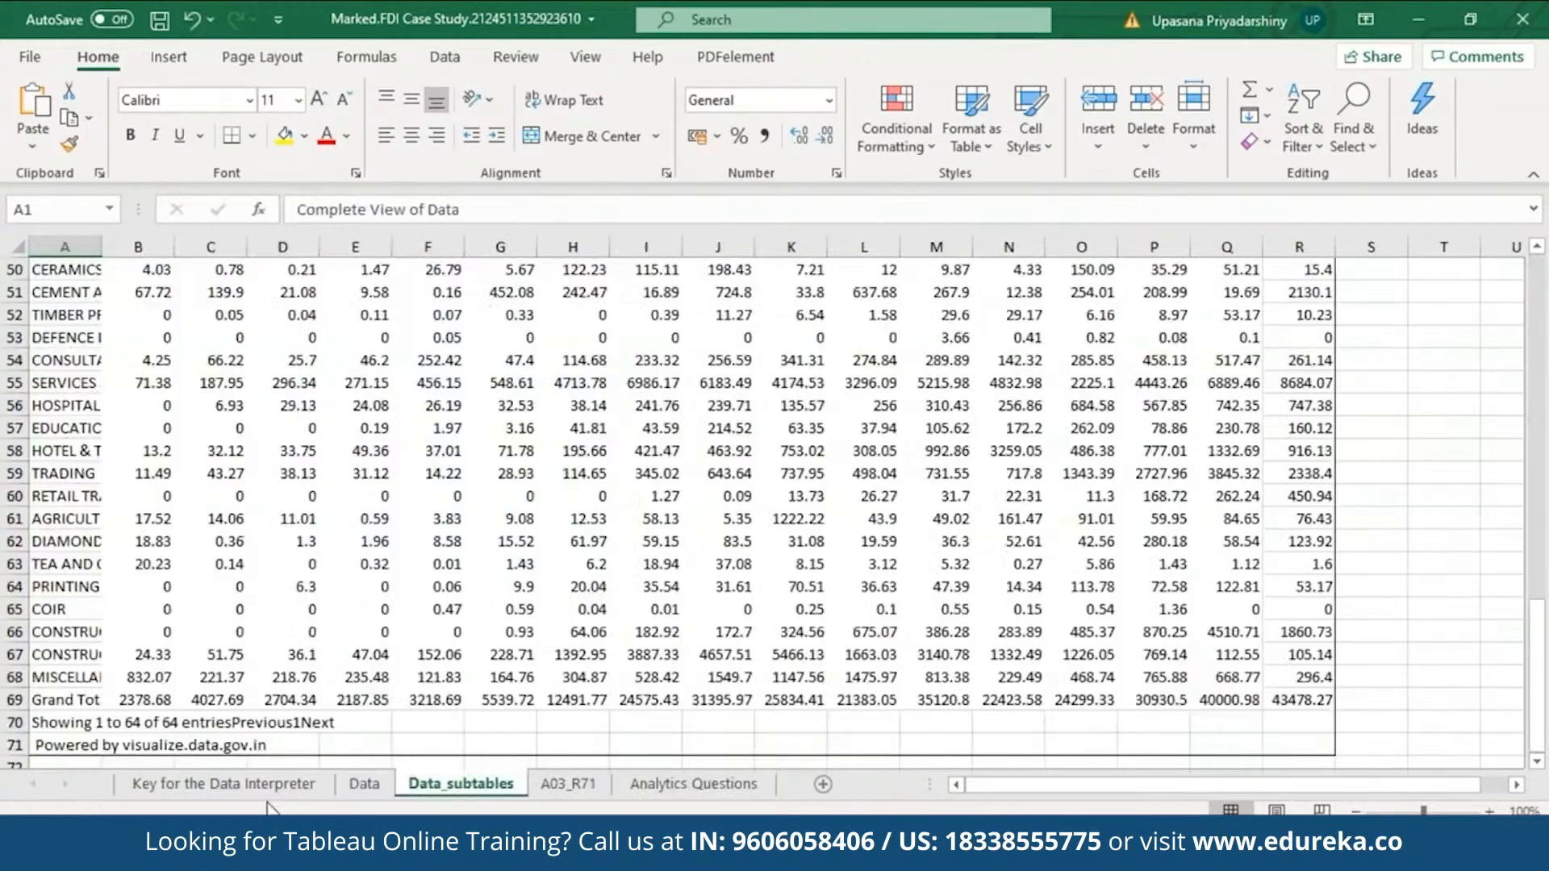
click(258, 785)
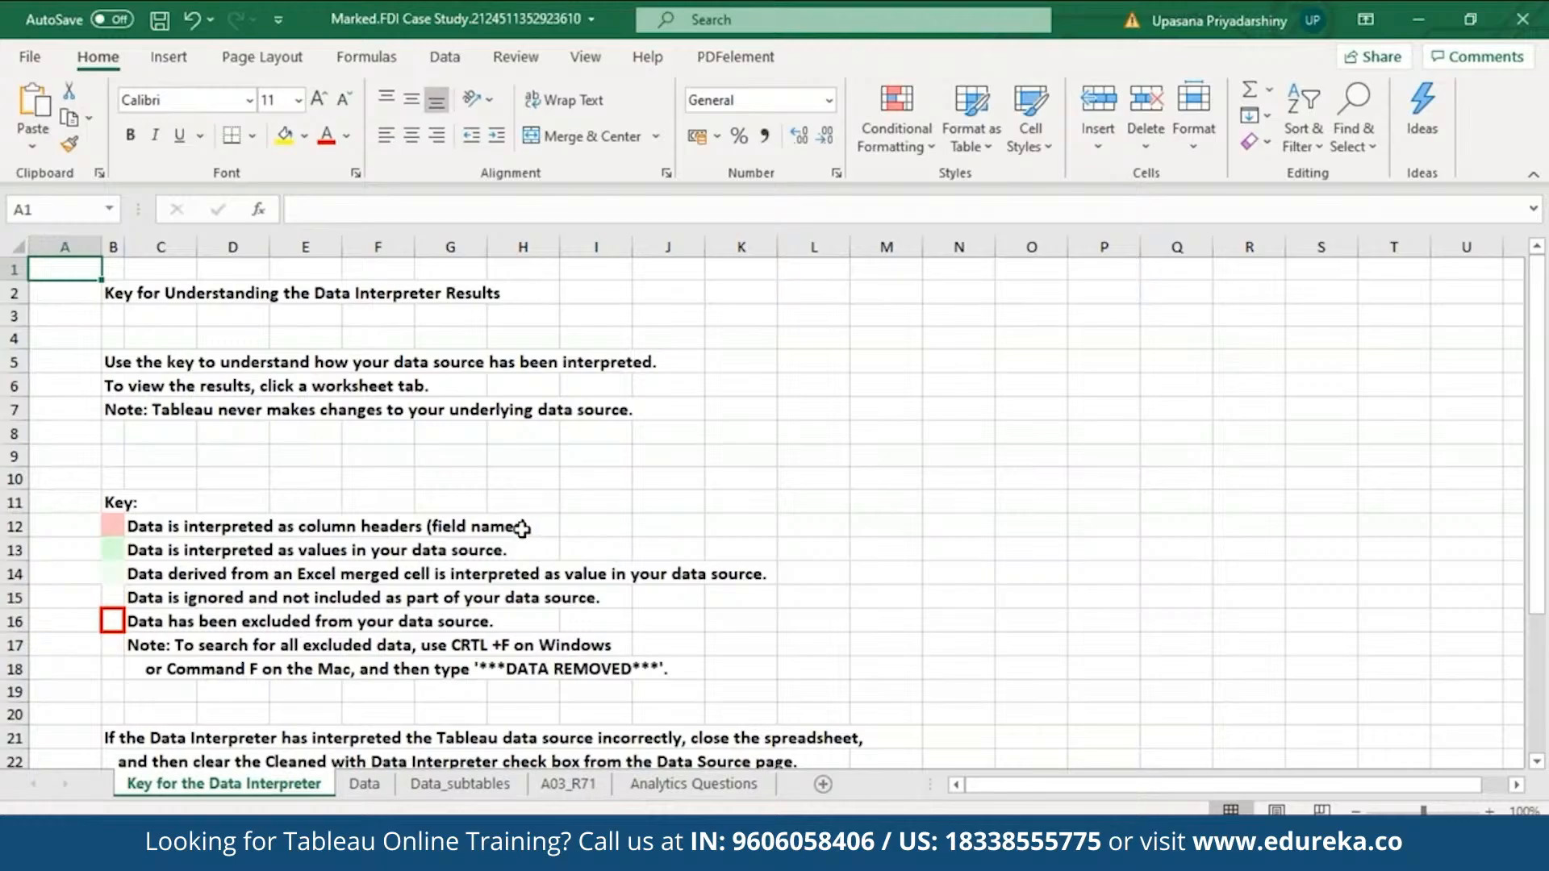
click(384, 784)
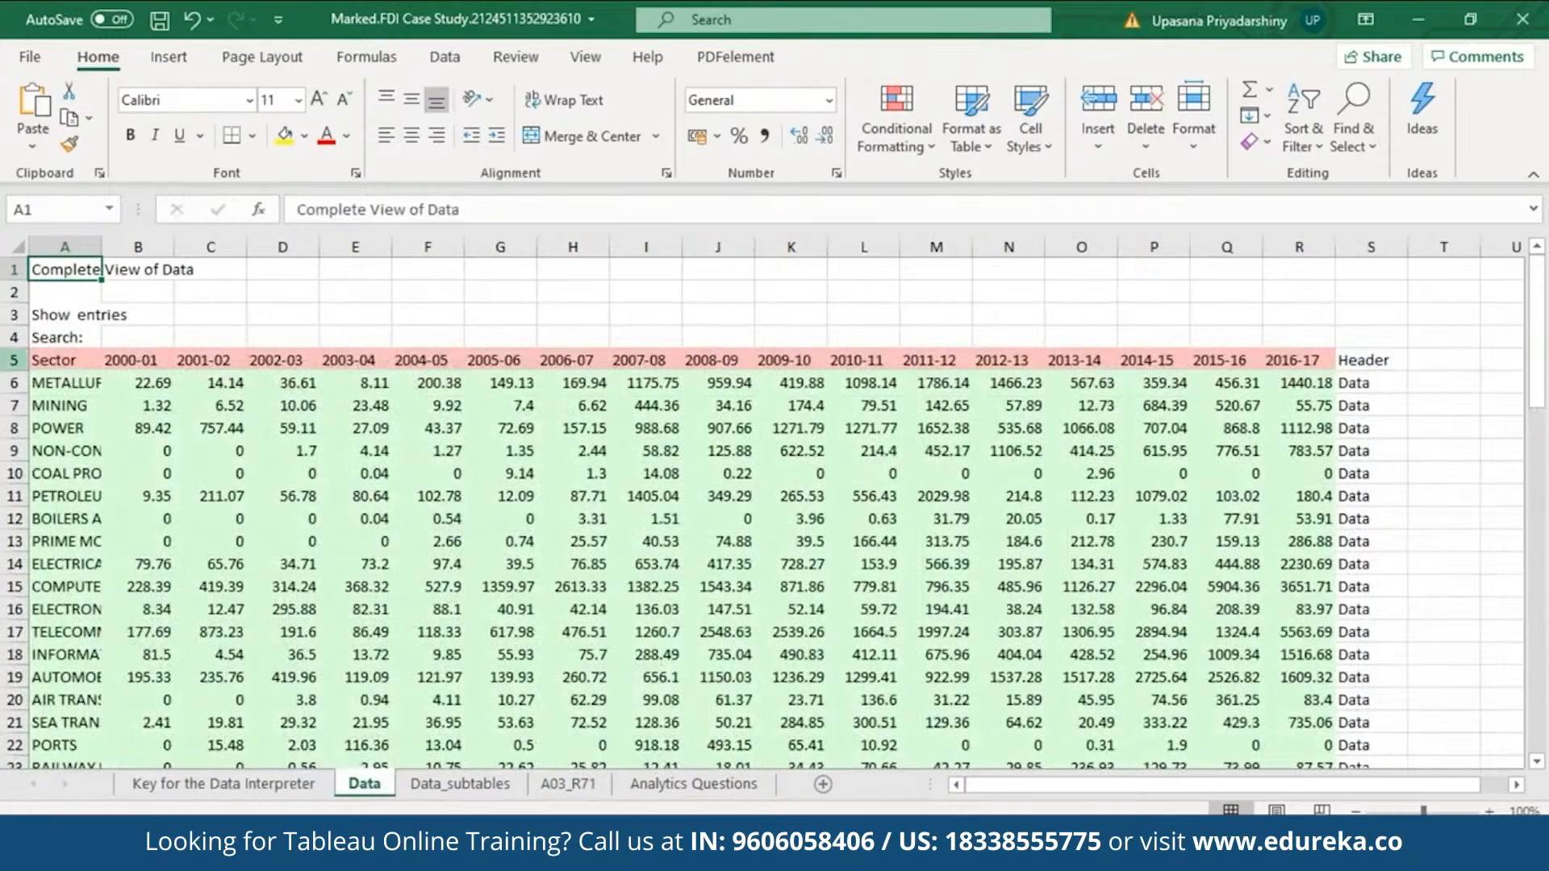
click(14, 360)
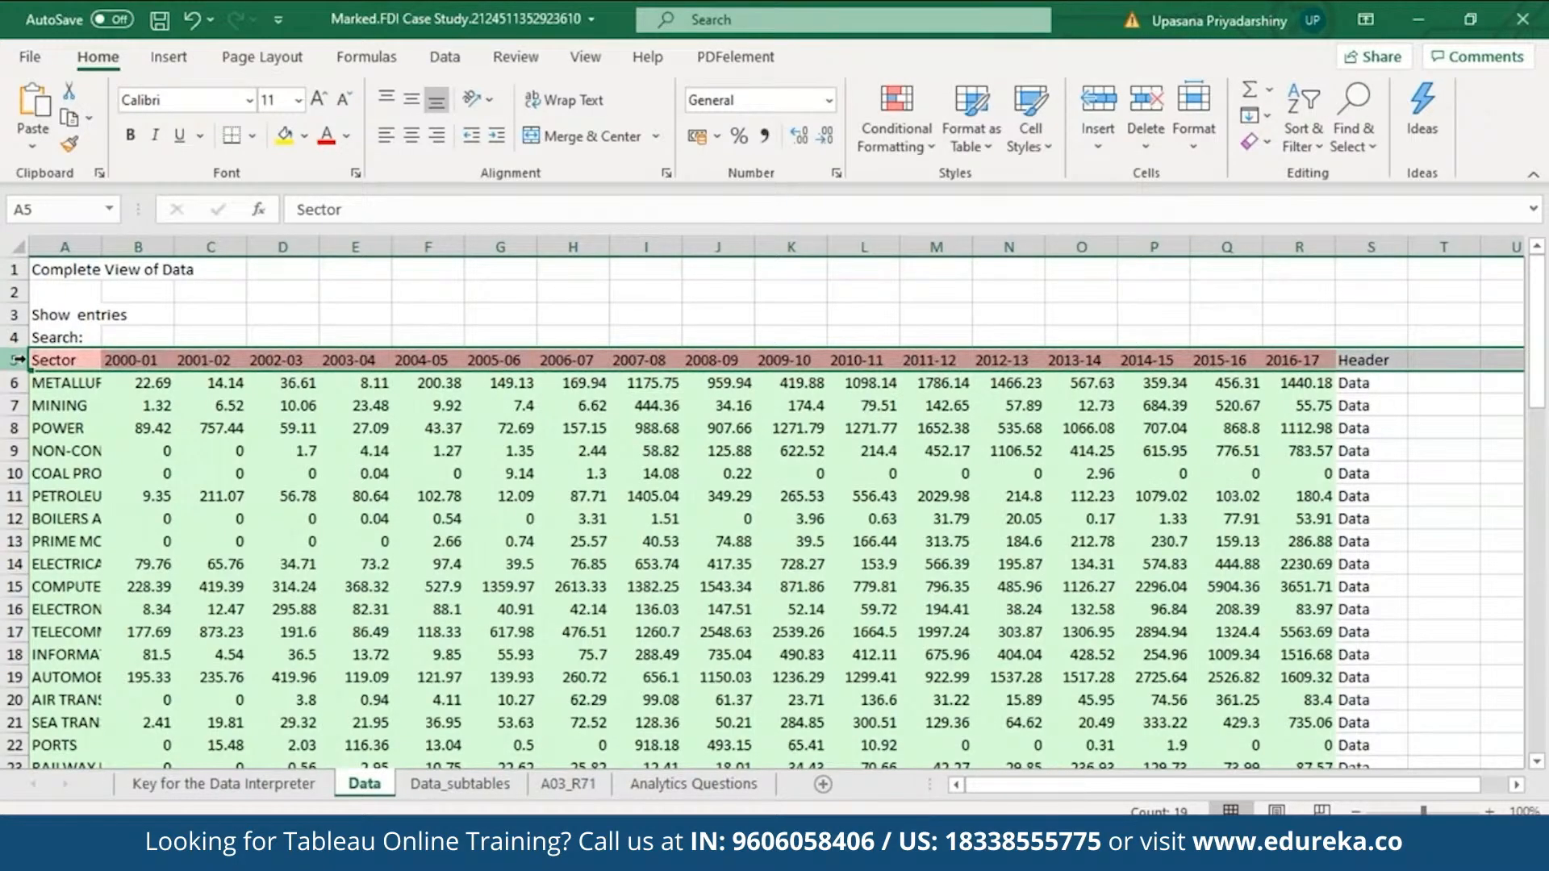
click(224, 785)
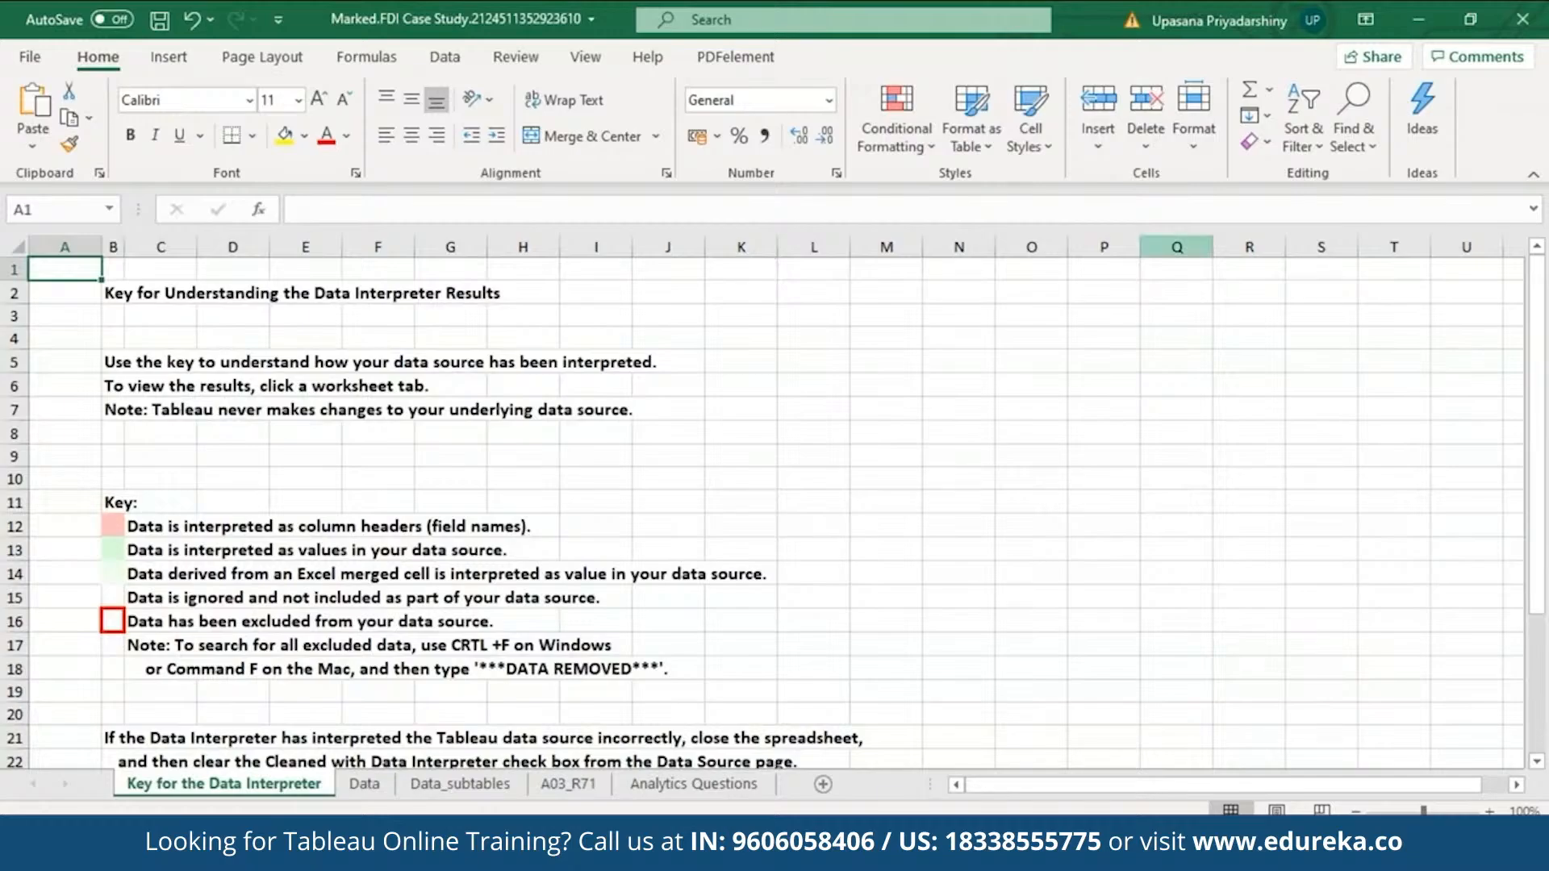
click(1522, 20)
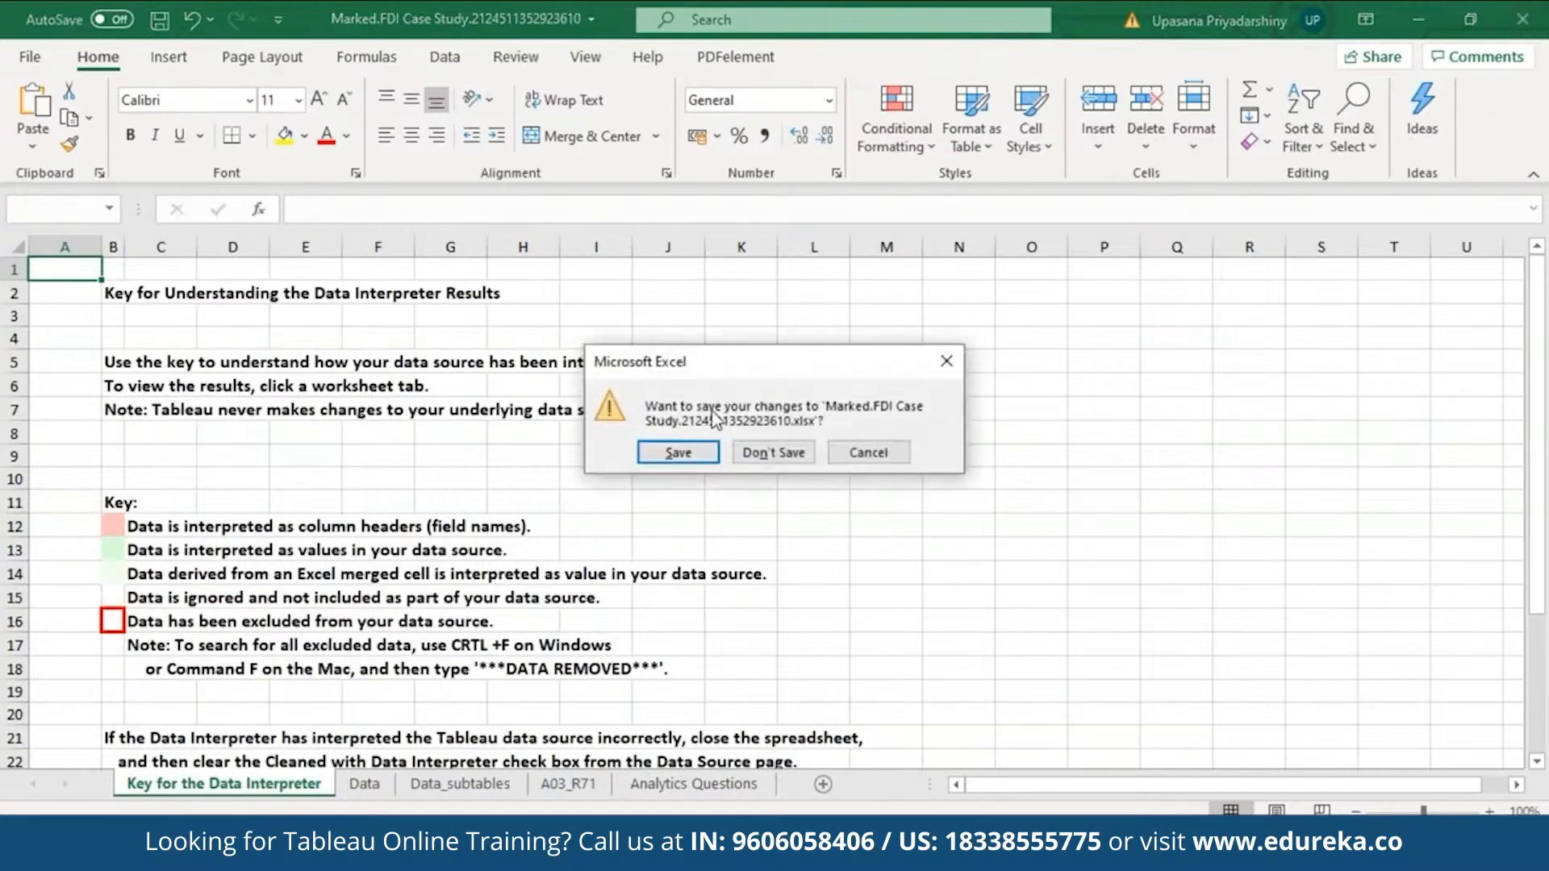
click(738, 454)
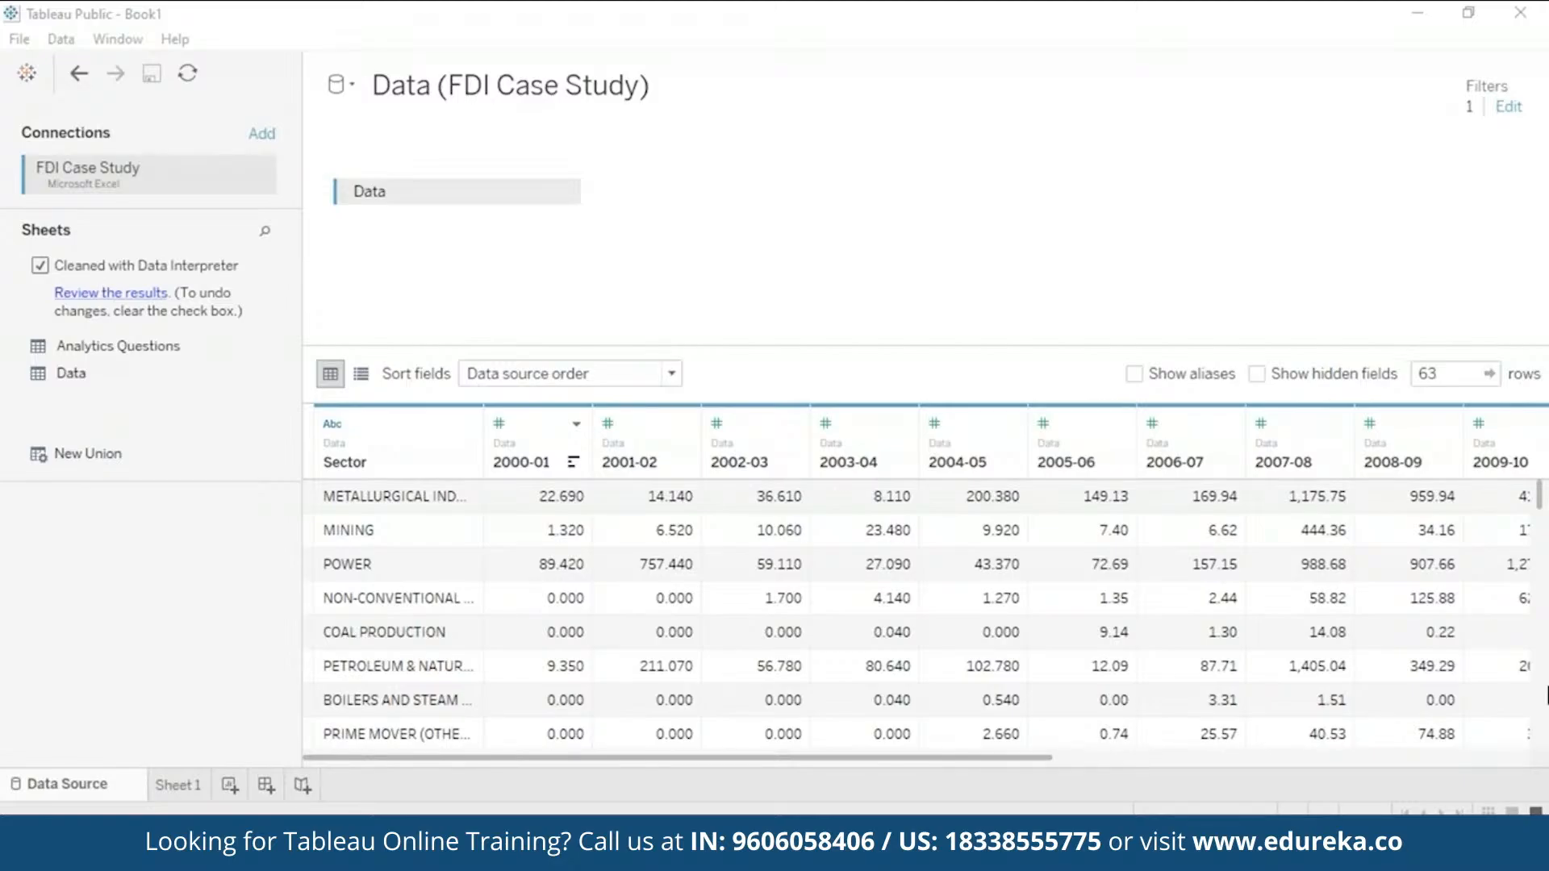
Step: Pivot all the year columns from 2000-01 through 2016-17 into rows
click(1053, 758)
drag(1054, 758, 854, 762)
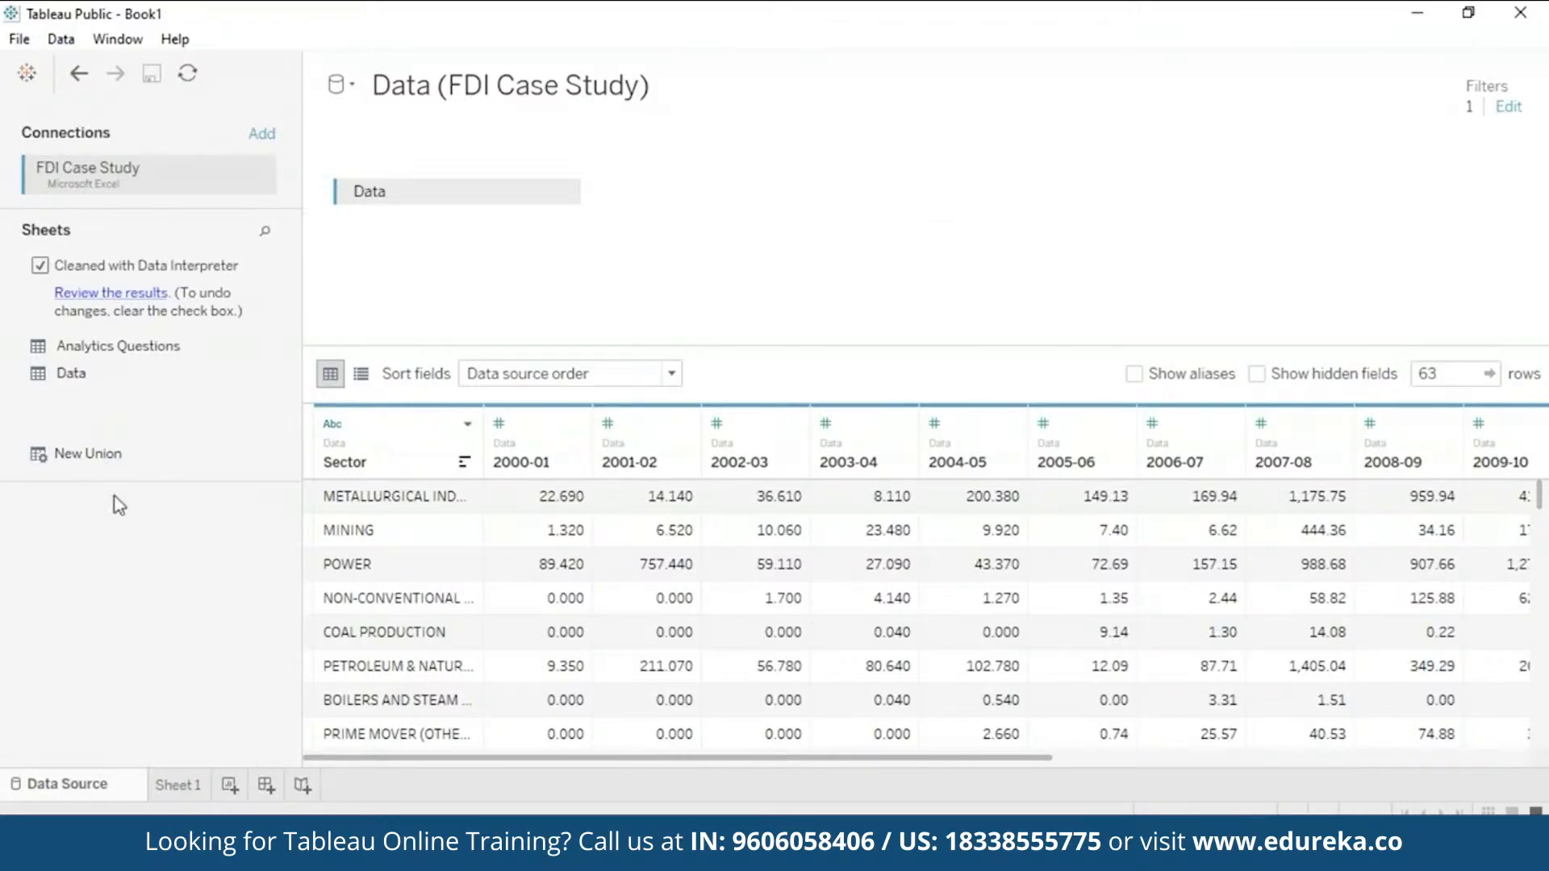
click(532, 468)
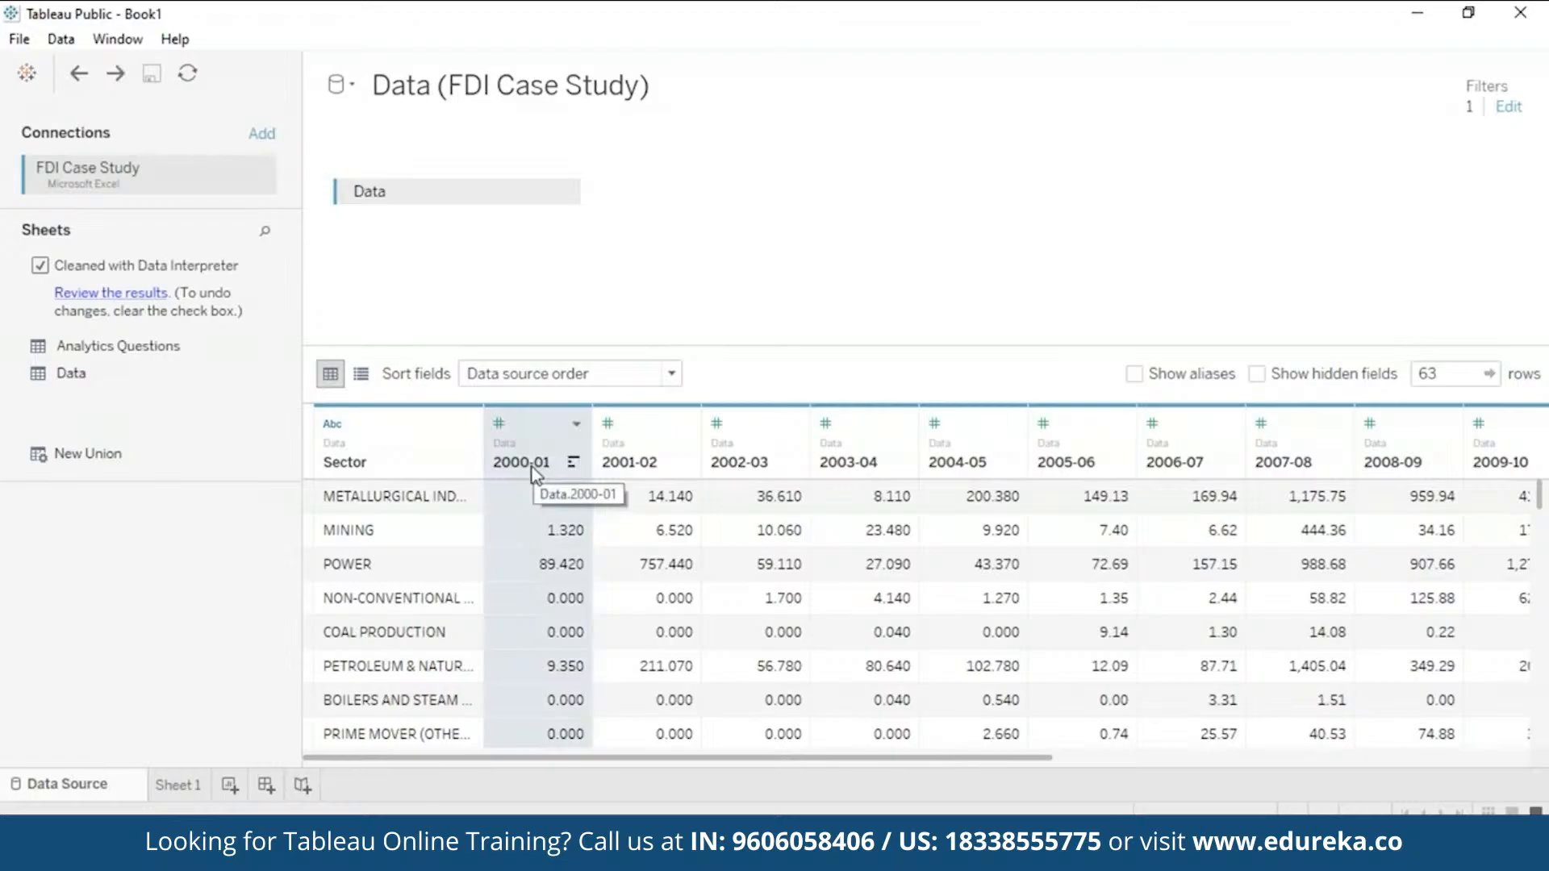
drag(815, 759, 1295, 784)
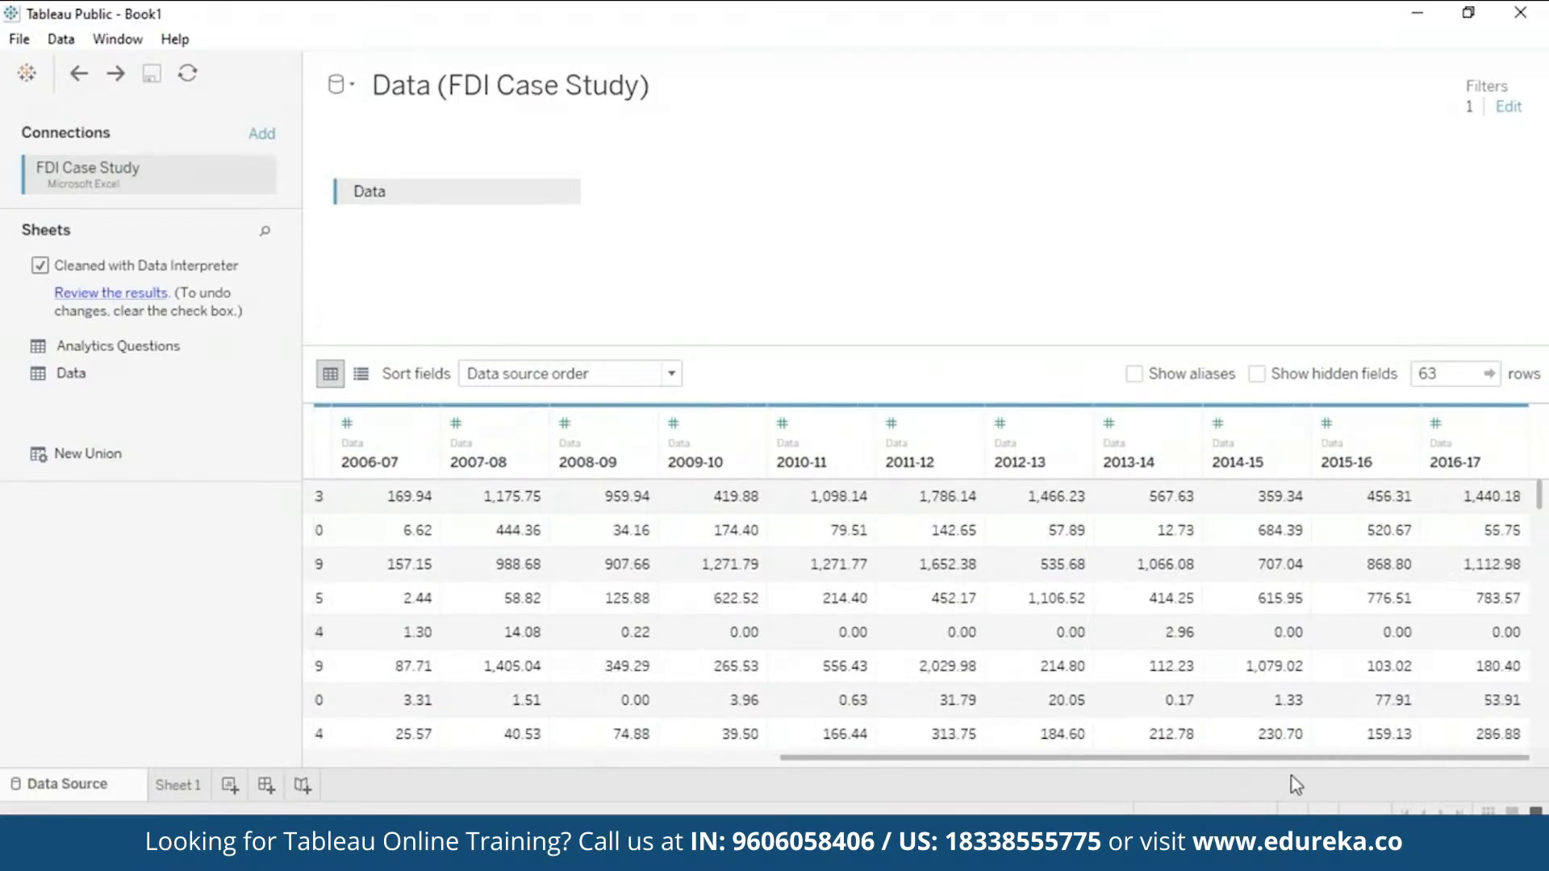
shift+click(1433, 461)
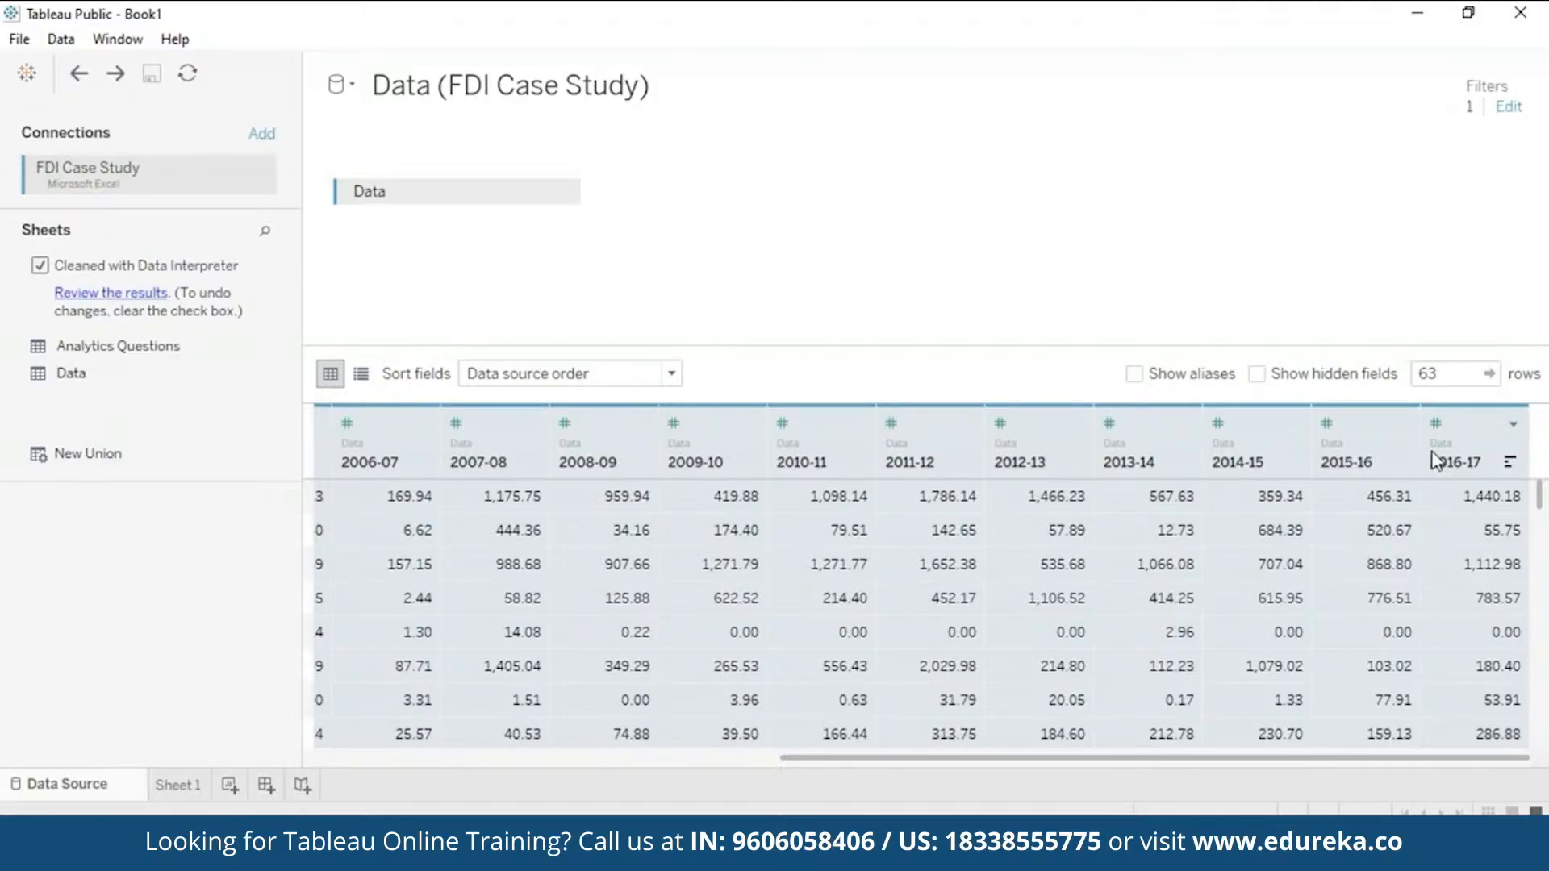
right_click(1435, 461)
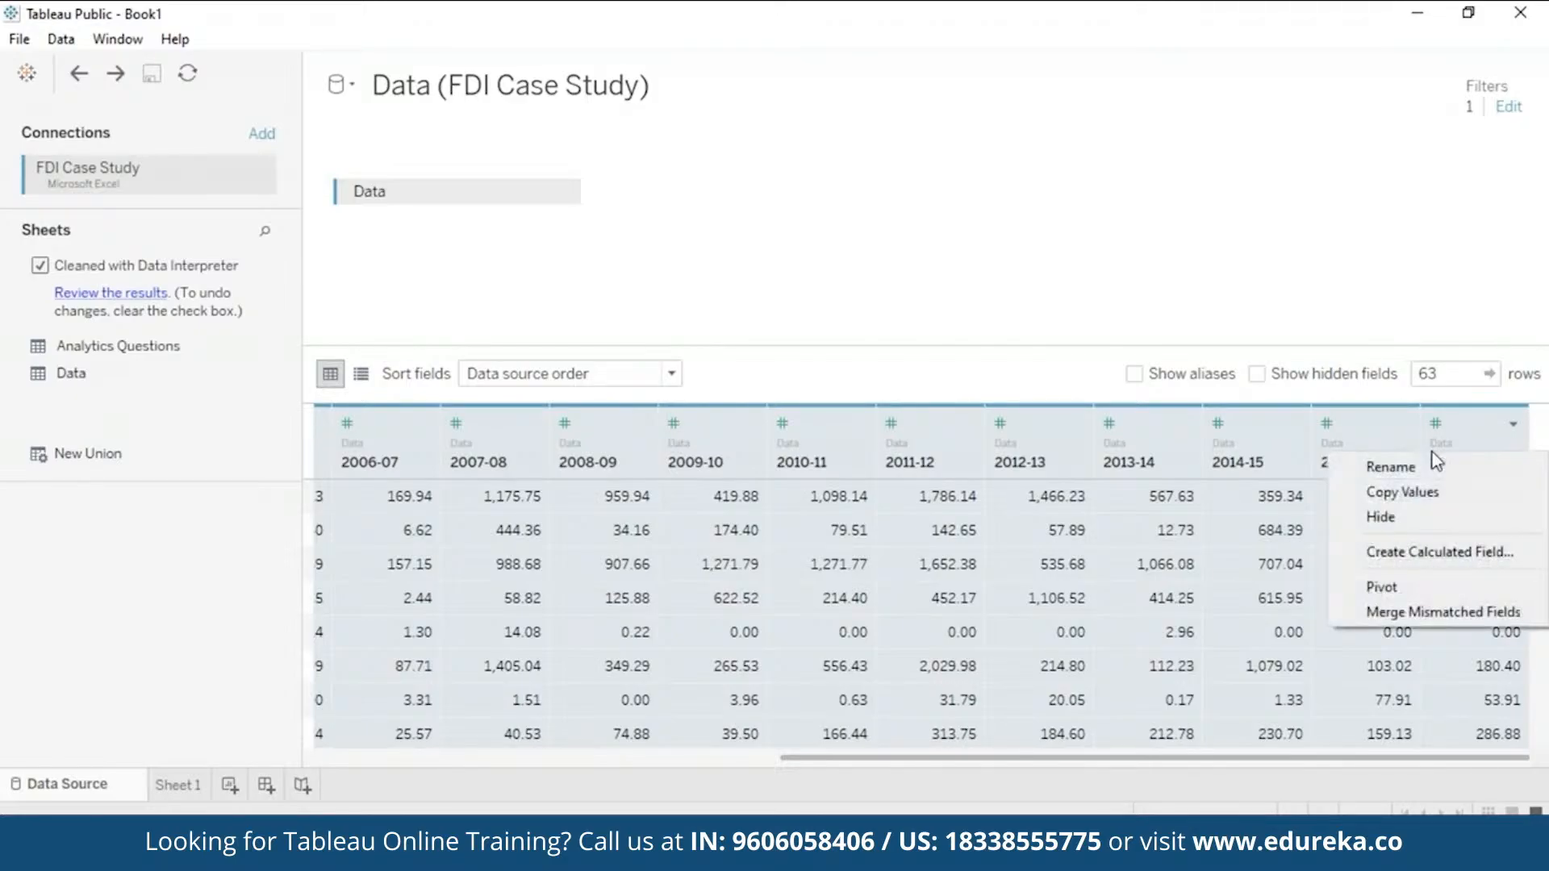
click(1426, 587)
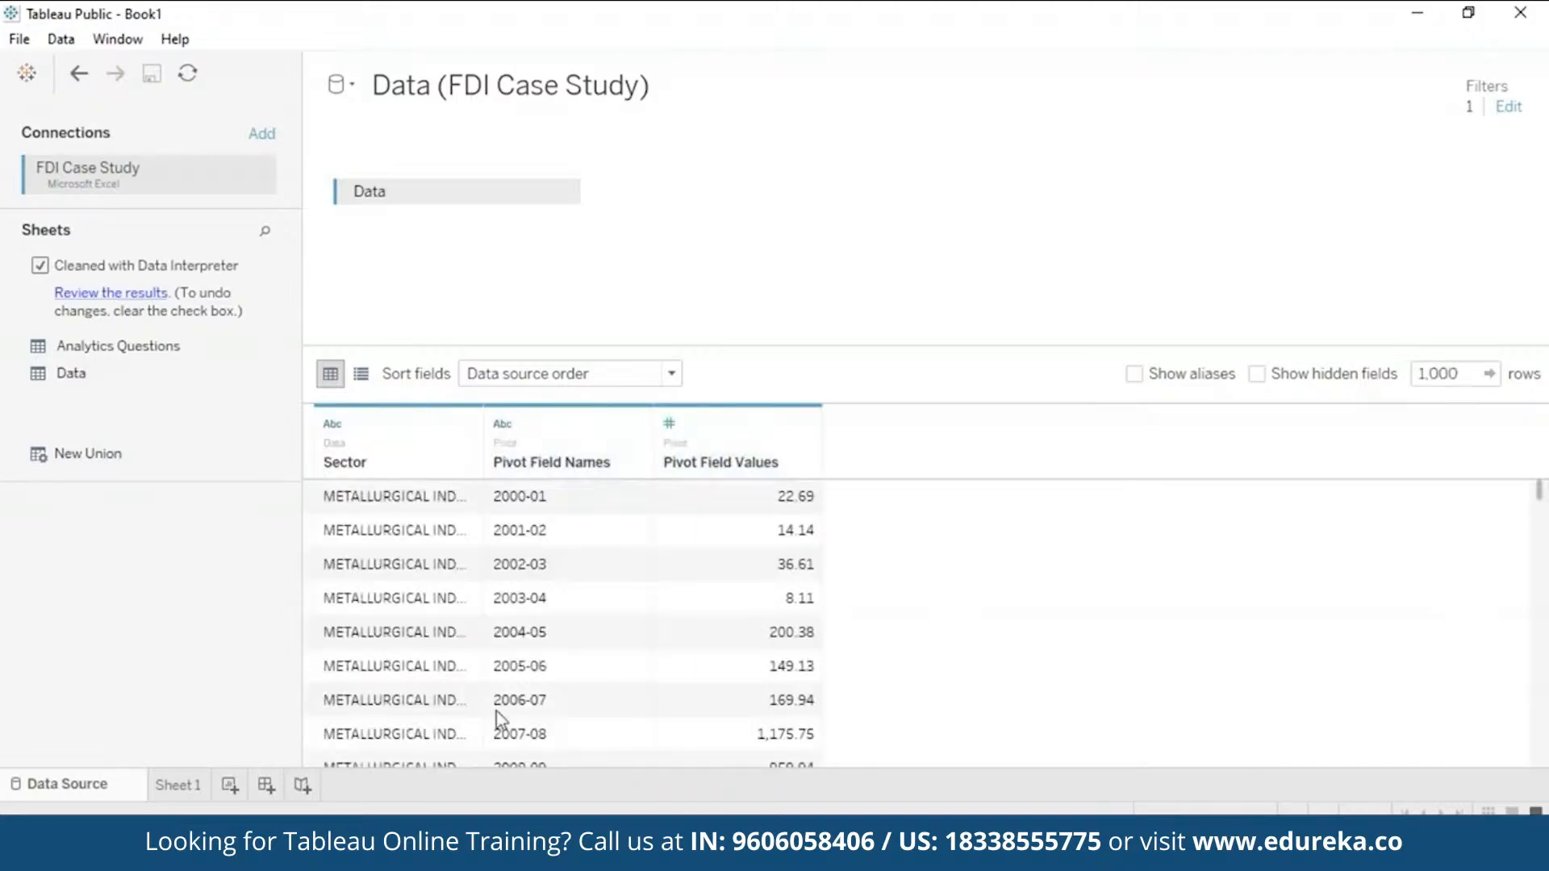
Step: Look through the pivoted rows and rename the Pivot Field Names column as Year
scroll(1546, 681, down, 10)
scroll(1547, 687, down, 5)
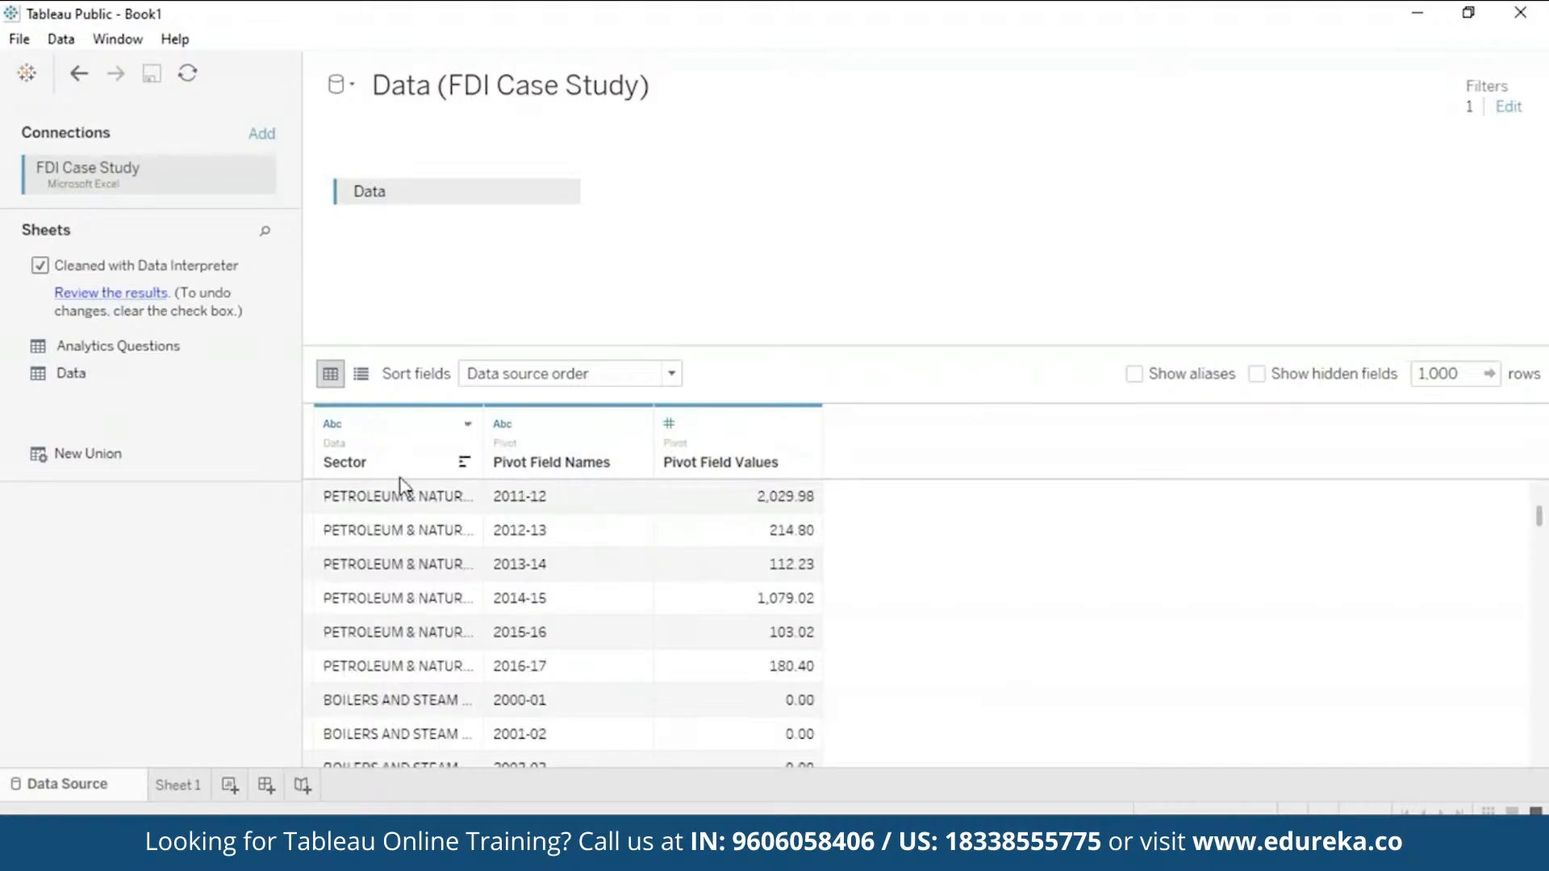
right_click(585, 468)
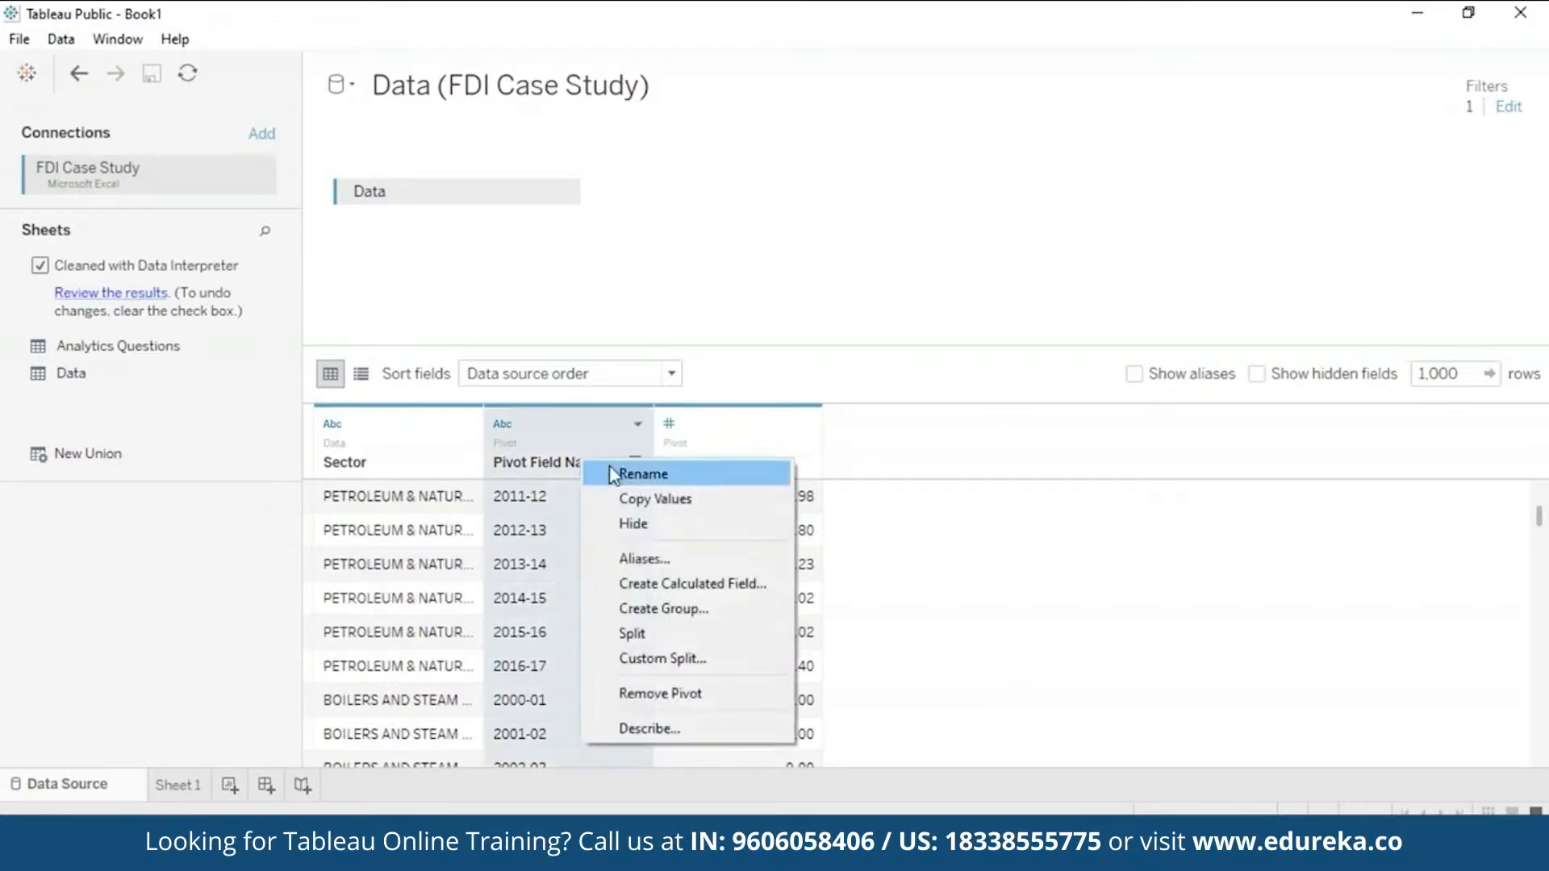
click(637, 474)
key(BackSpace)
text(Year)
key(Return)
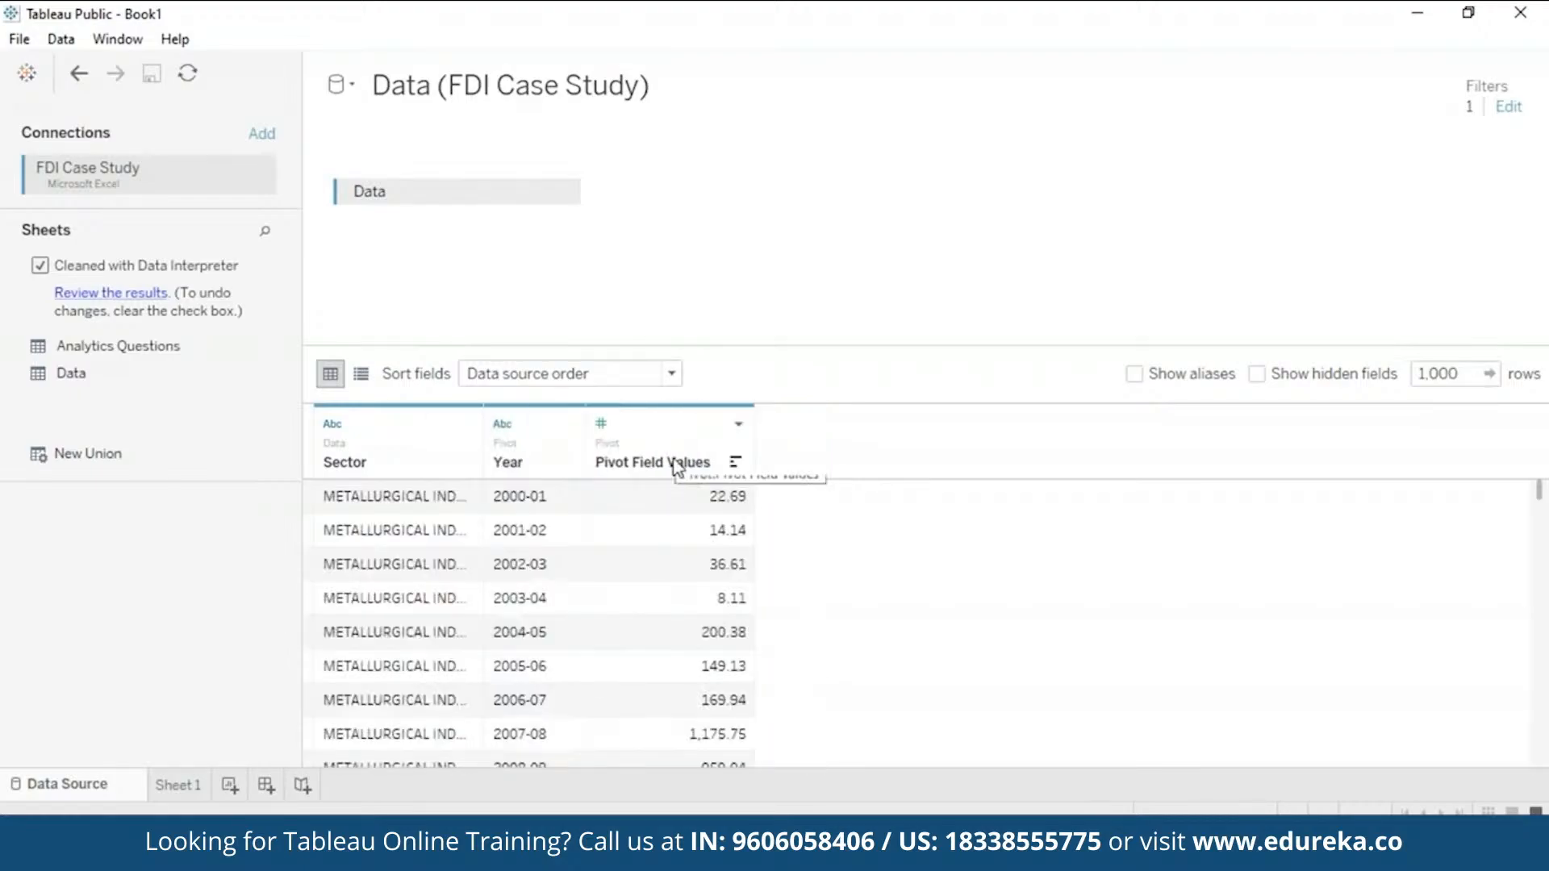
Step: Rename the Pivot Field Values column as FDI Value
right_click(677, 468)
click(749, 476)
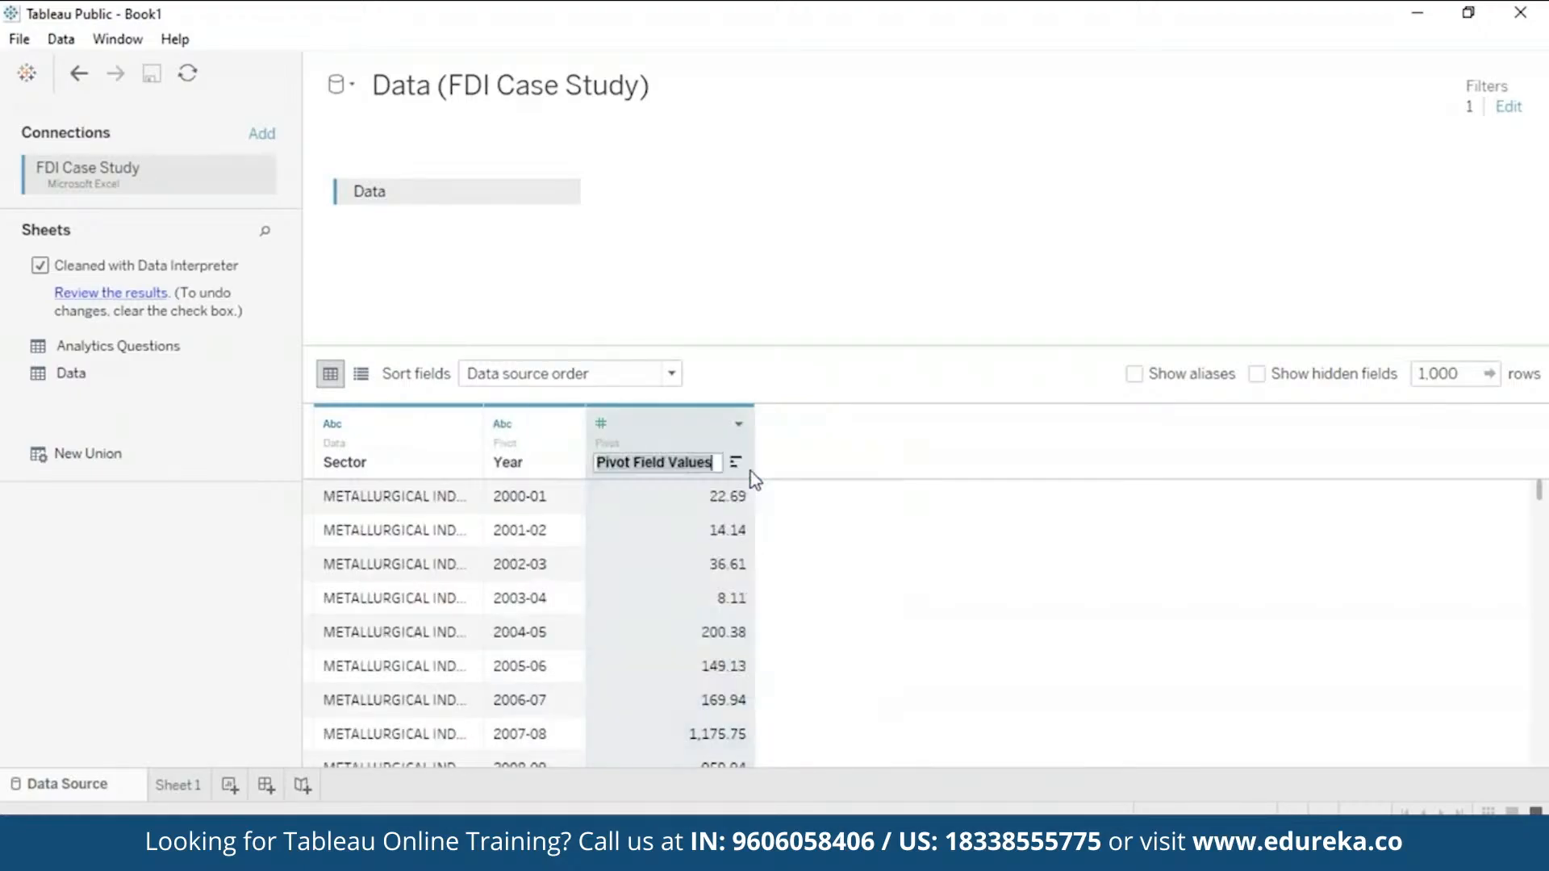
text(FDI)
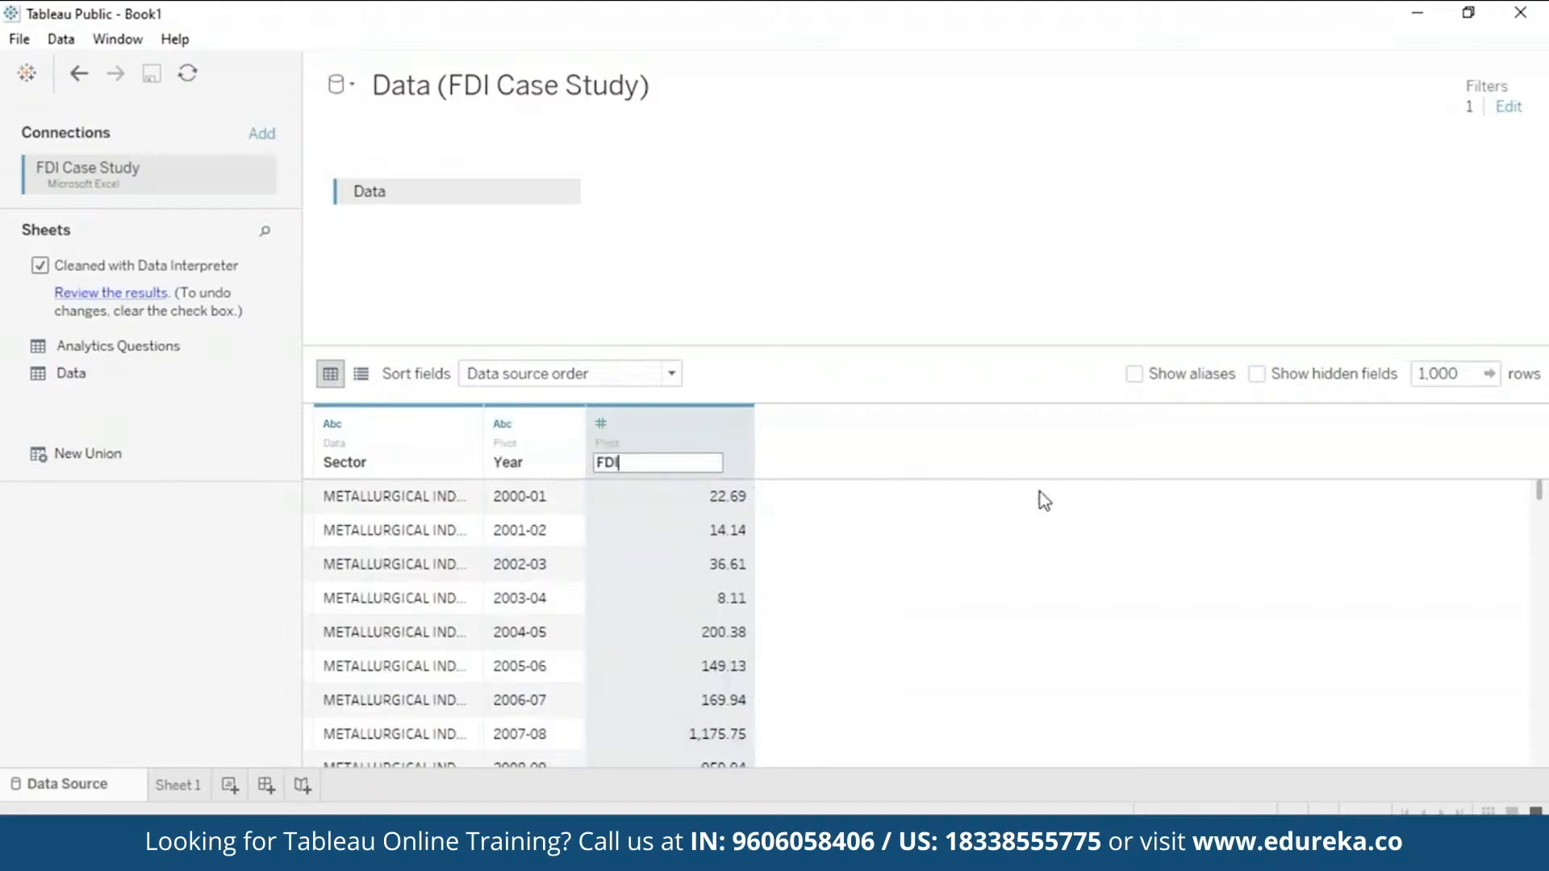
text( Value)
key(Return)
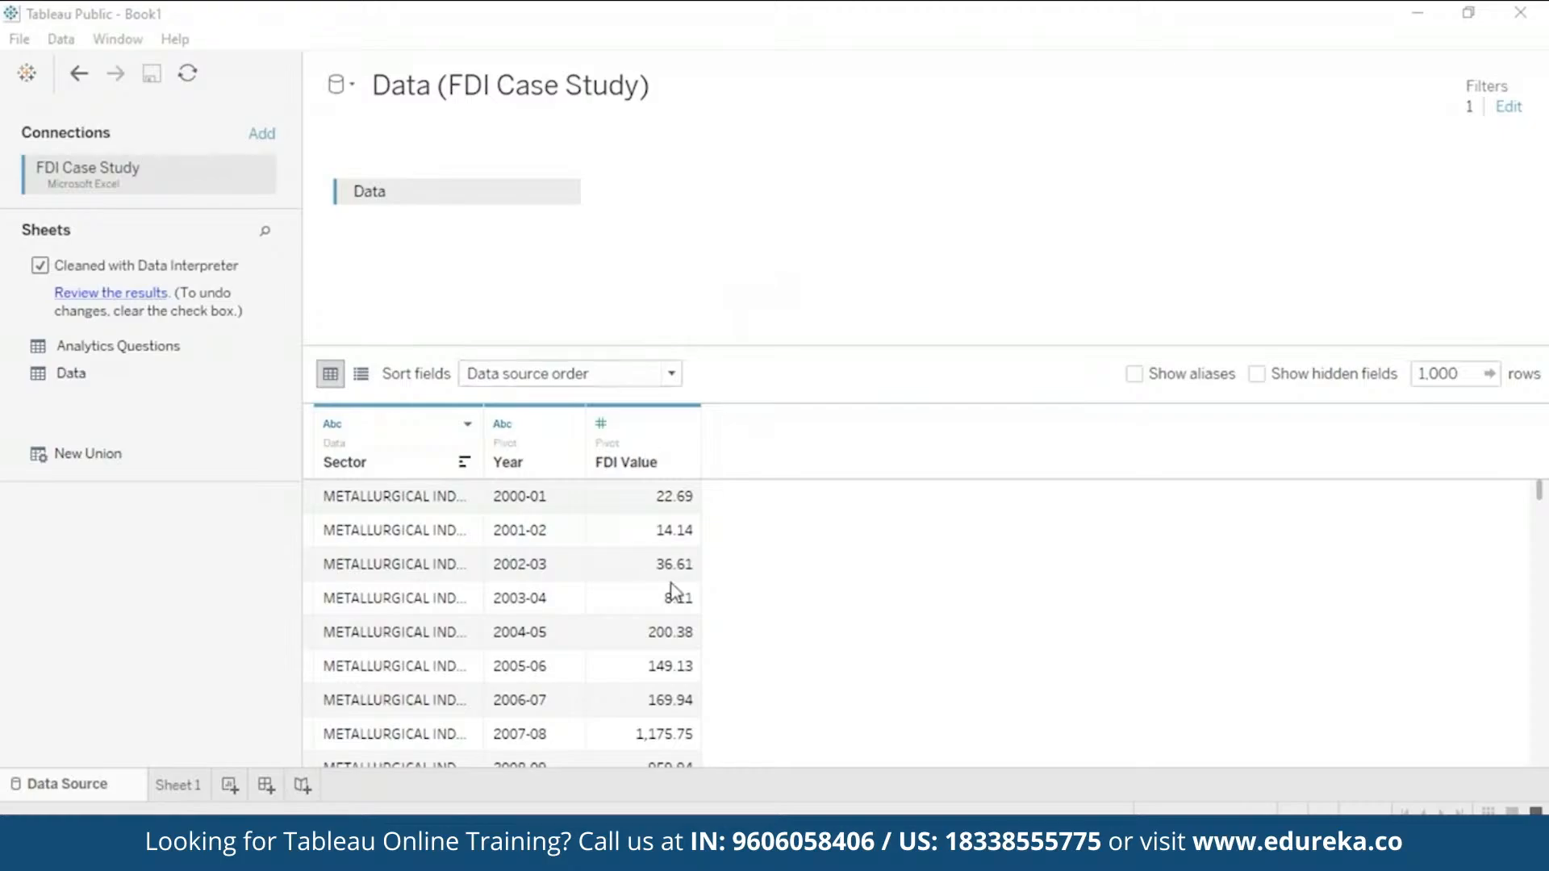
Step: Create a calculated field from the Year column and name it Fiscal Year
mouse_move(1538, 491)
mouse_down()
mouse_move(1540, 526)
mouse_move(1542, 485)
mouse_up()
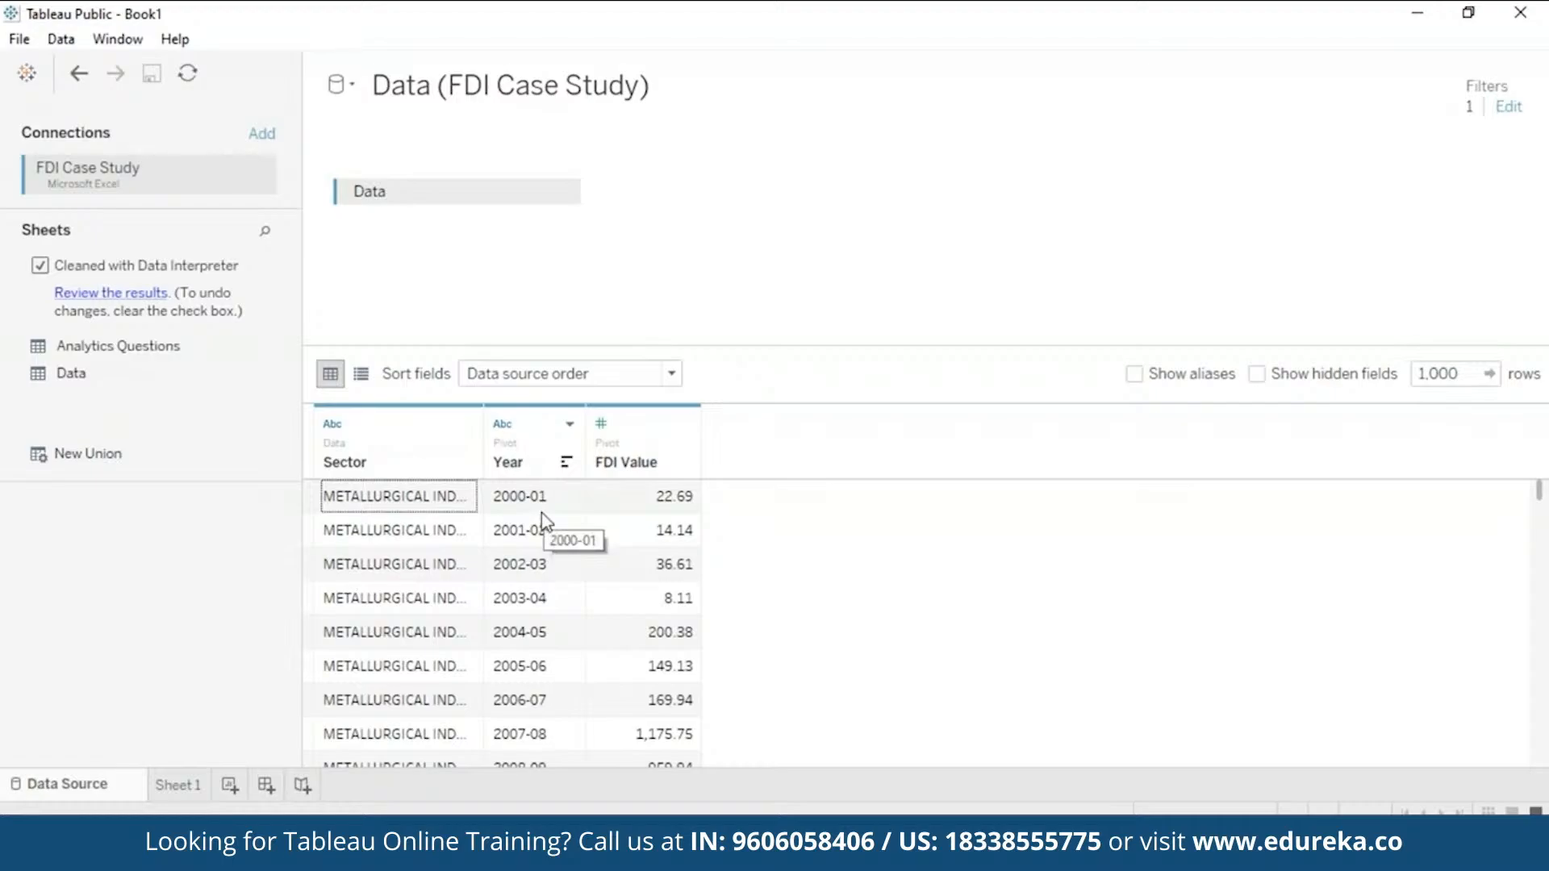
right_click(529, 468)
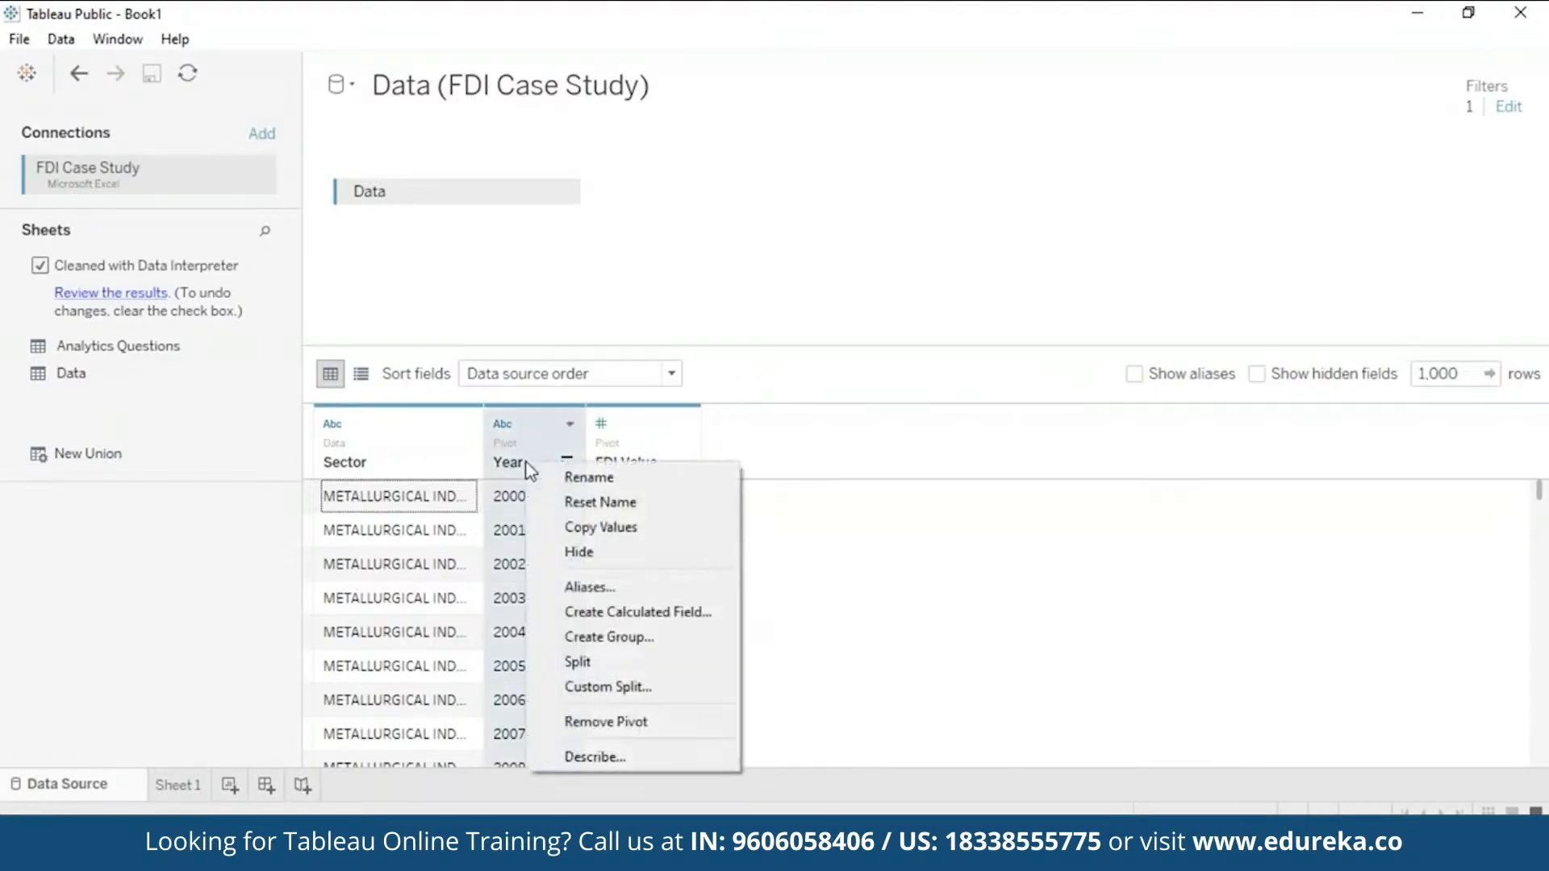
click(672, 611)
key(ctrl+a)
key(BackSpace)
text(Fiscal Year)
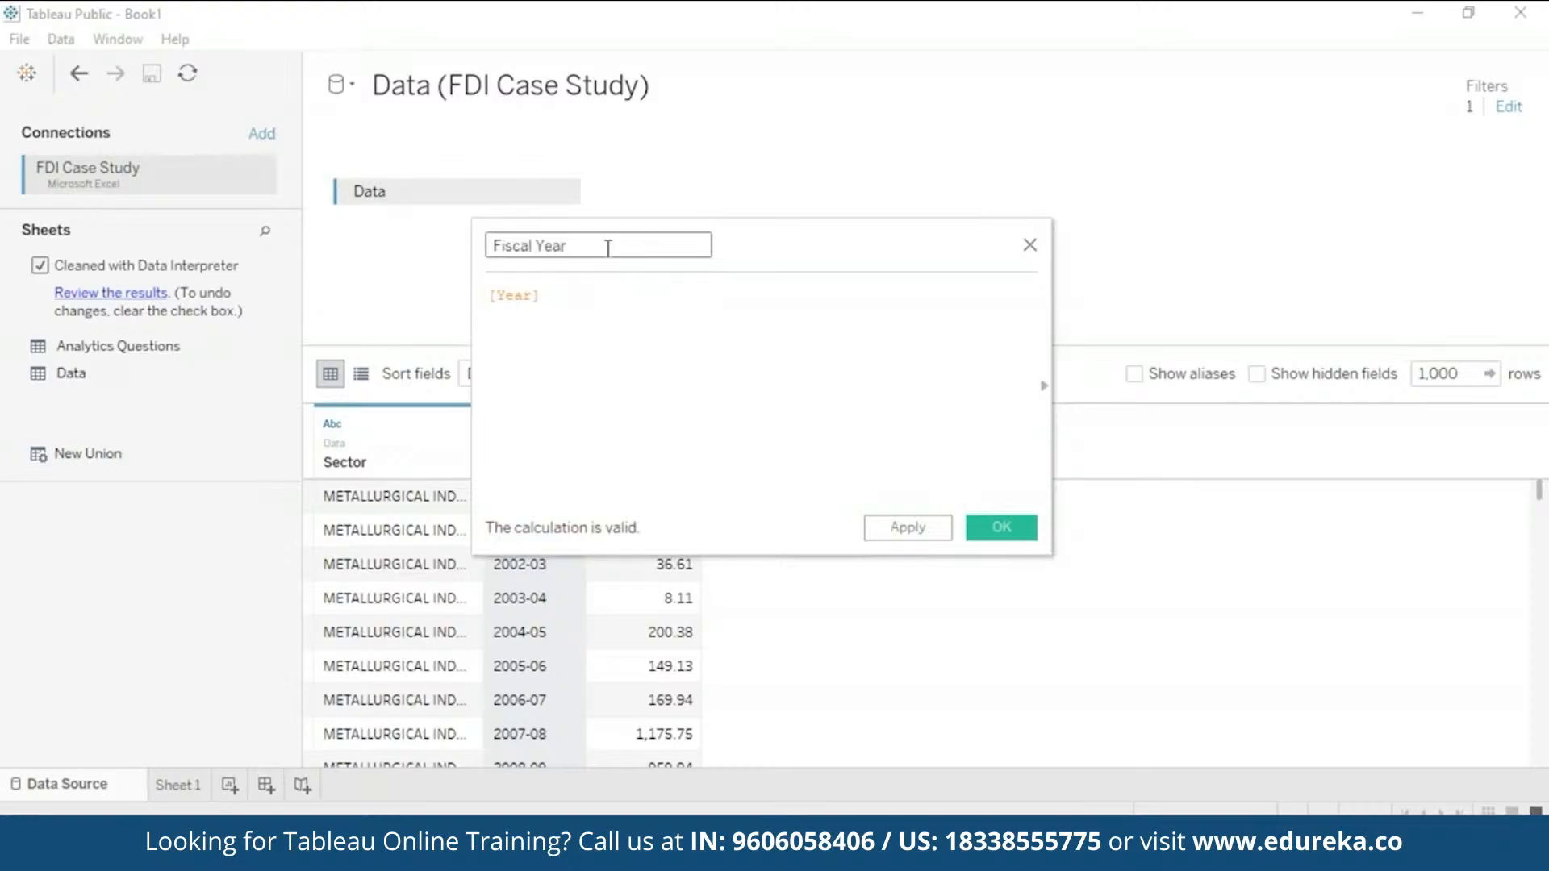
Step: Define the Fiscal Year calculation as LEFT([Year],4) and save the calculated field
click(570, 296)
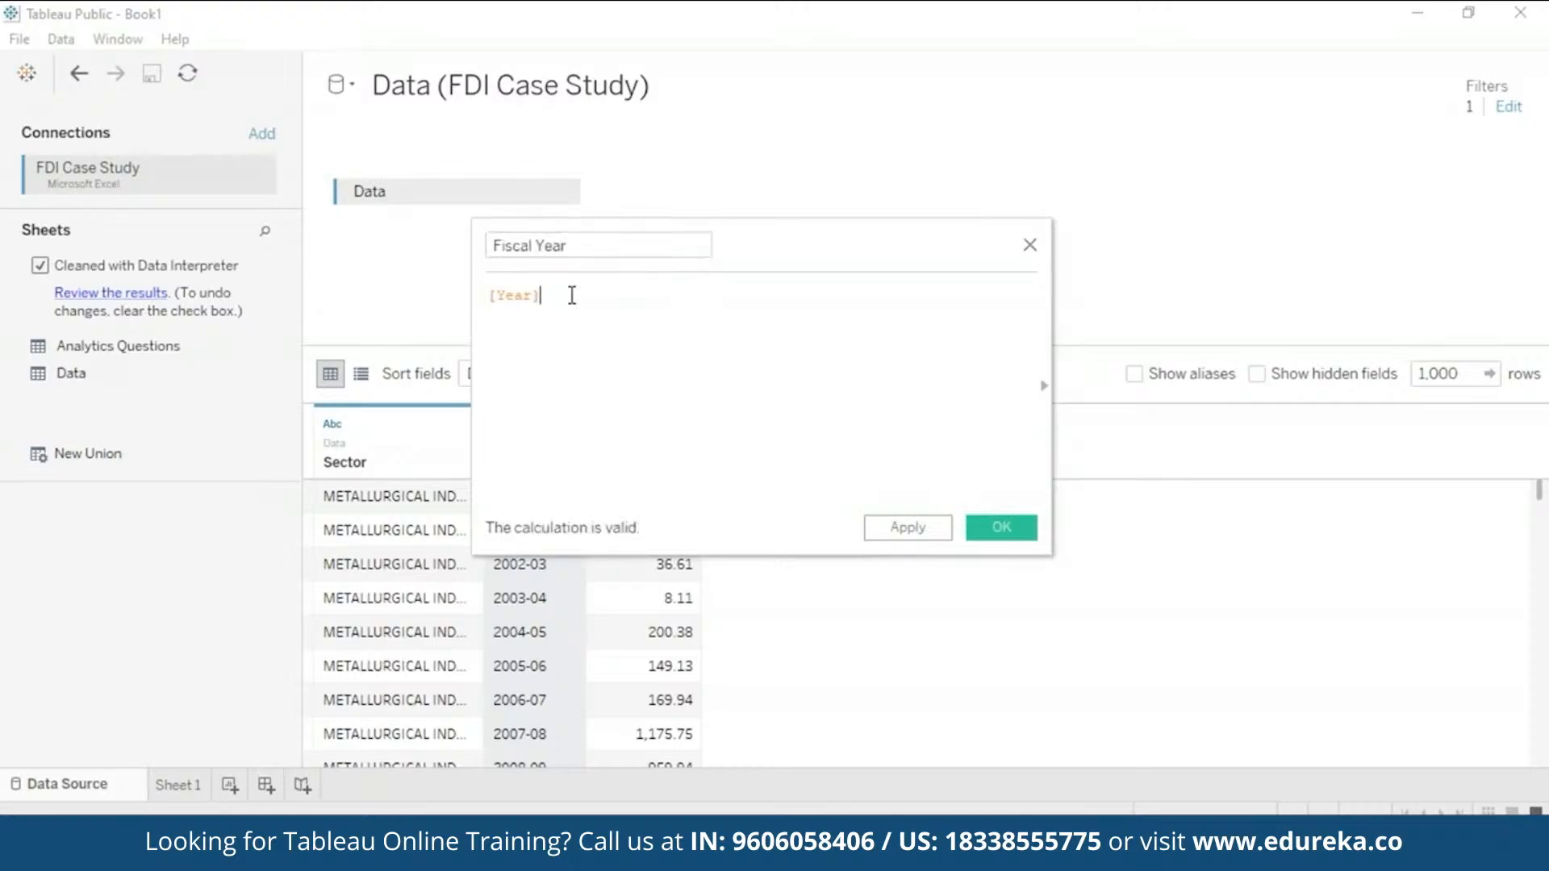
click(492, 295)
text(L)
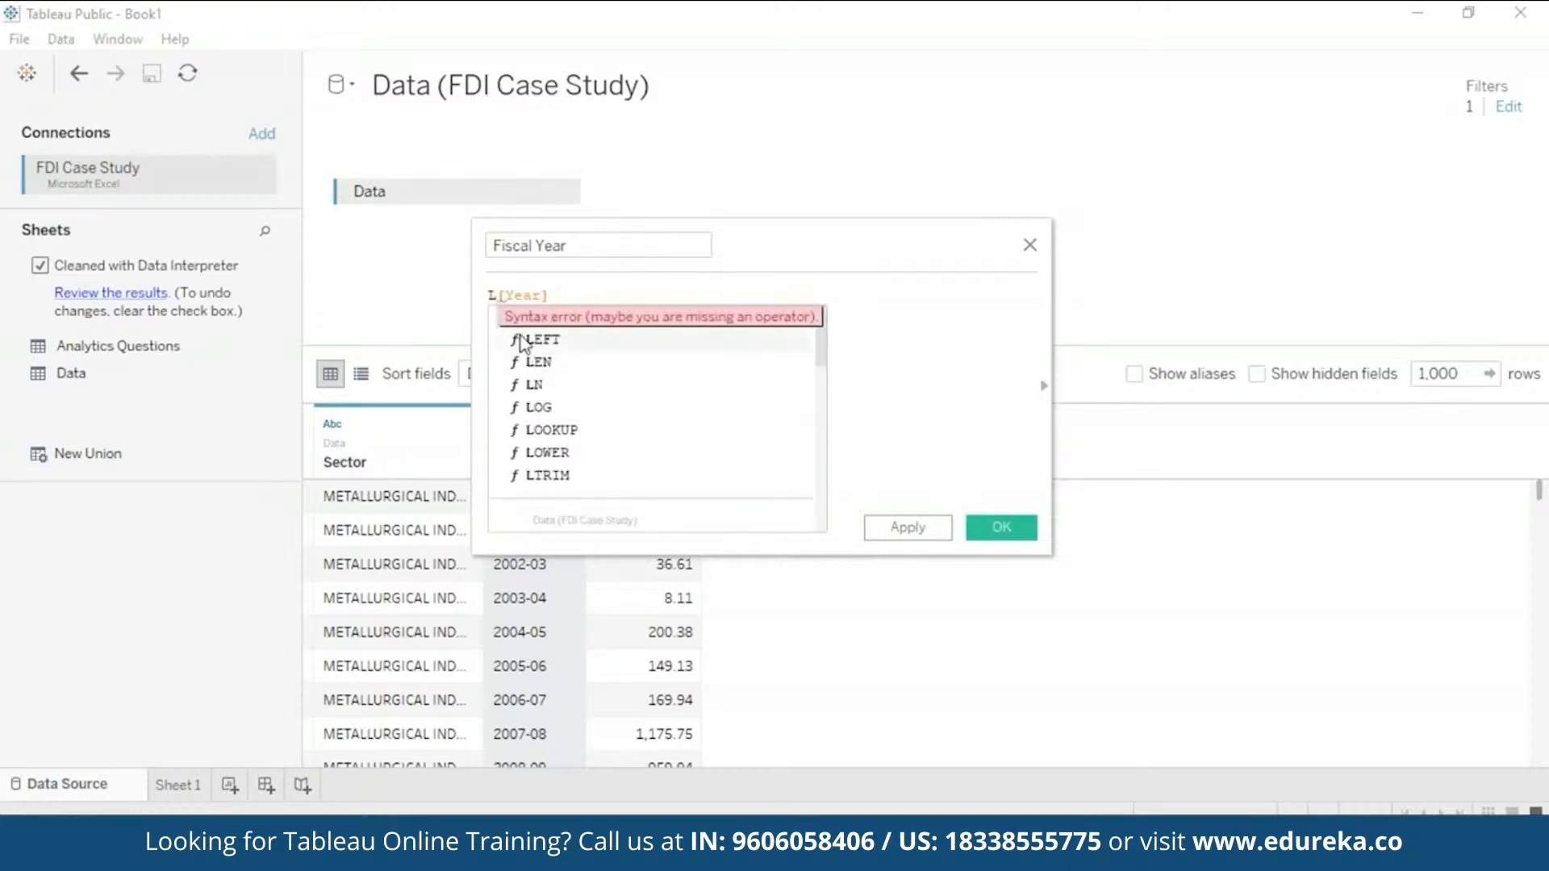
click(526, 339)
drag(547, 295, 594, 297)
click(546, 295)
key(ctrl+x)
click(532, 299)
key(ctrl+v)
text(,)
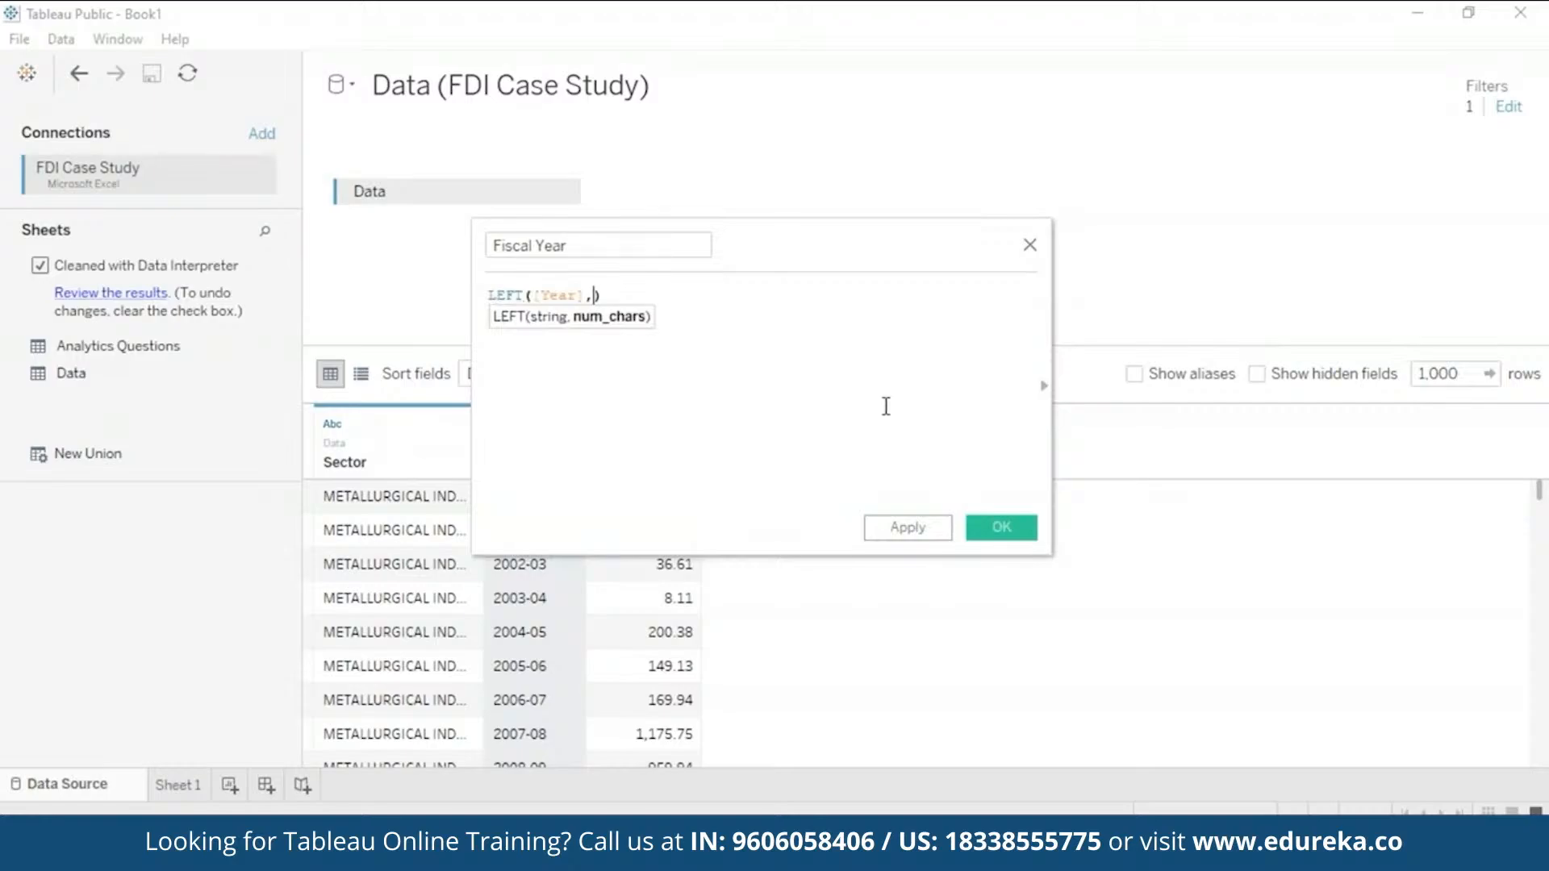
text(4)
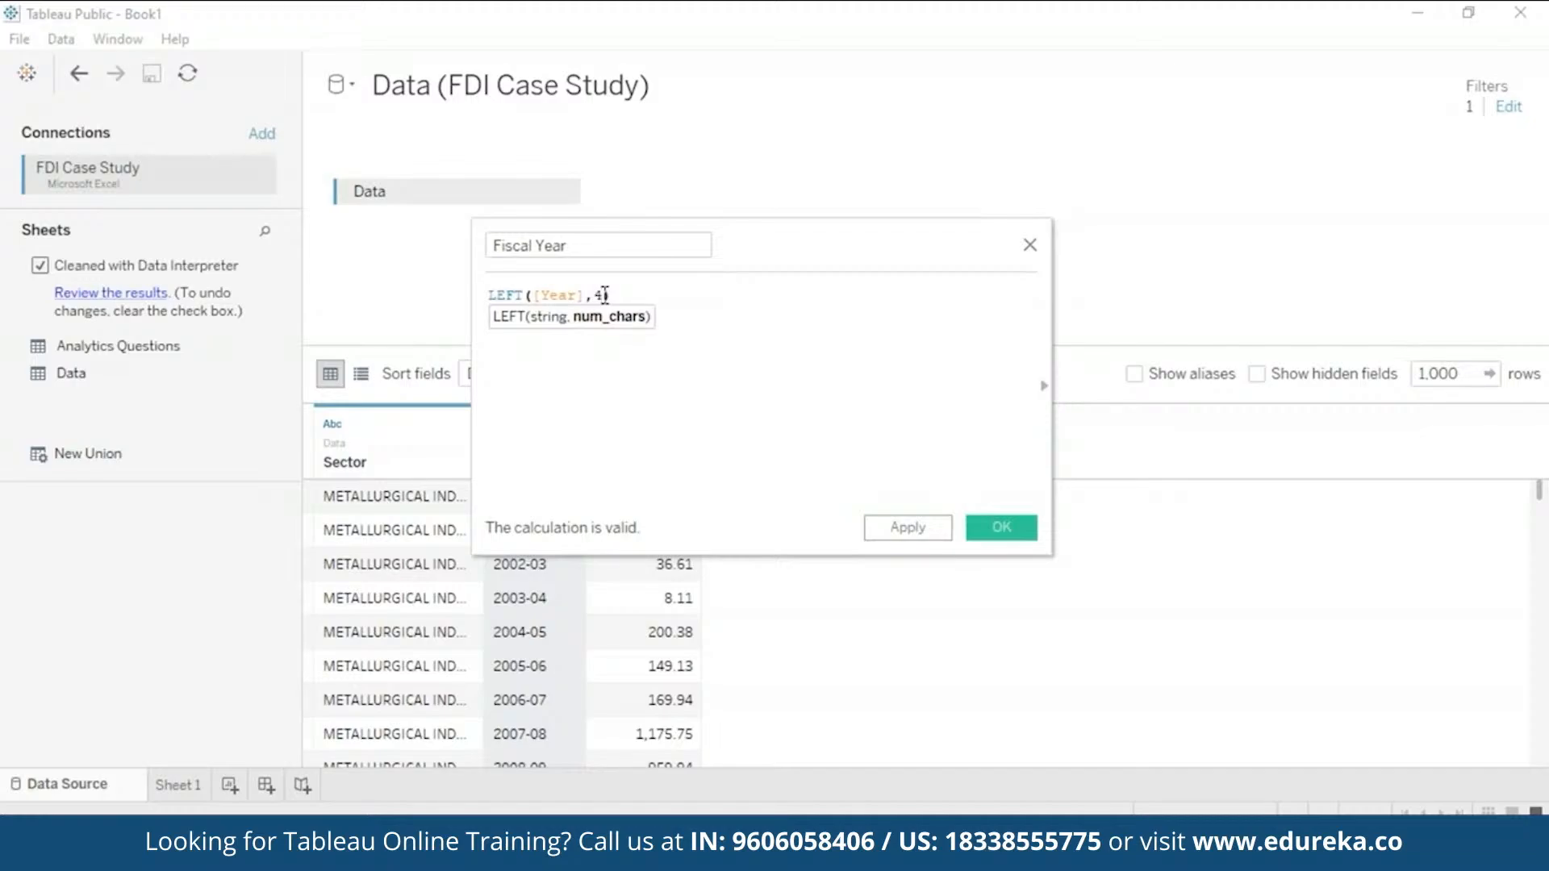
text())
click(922, 529)
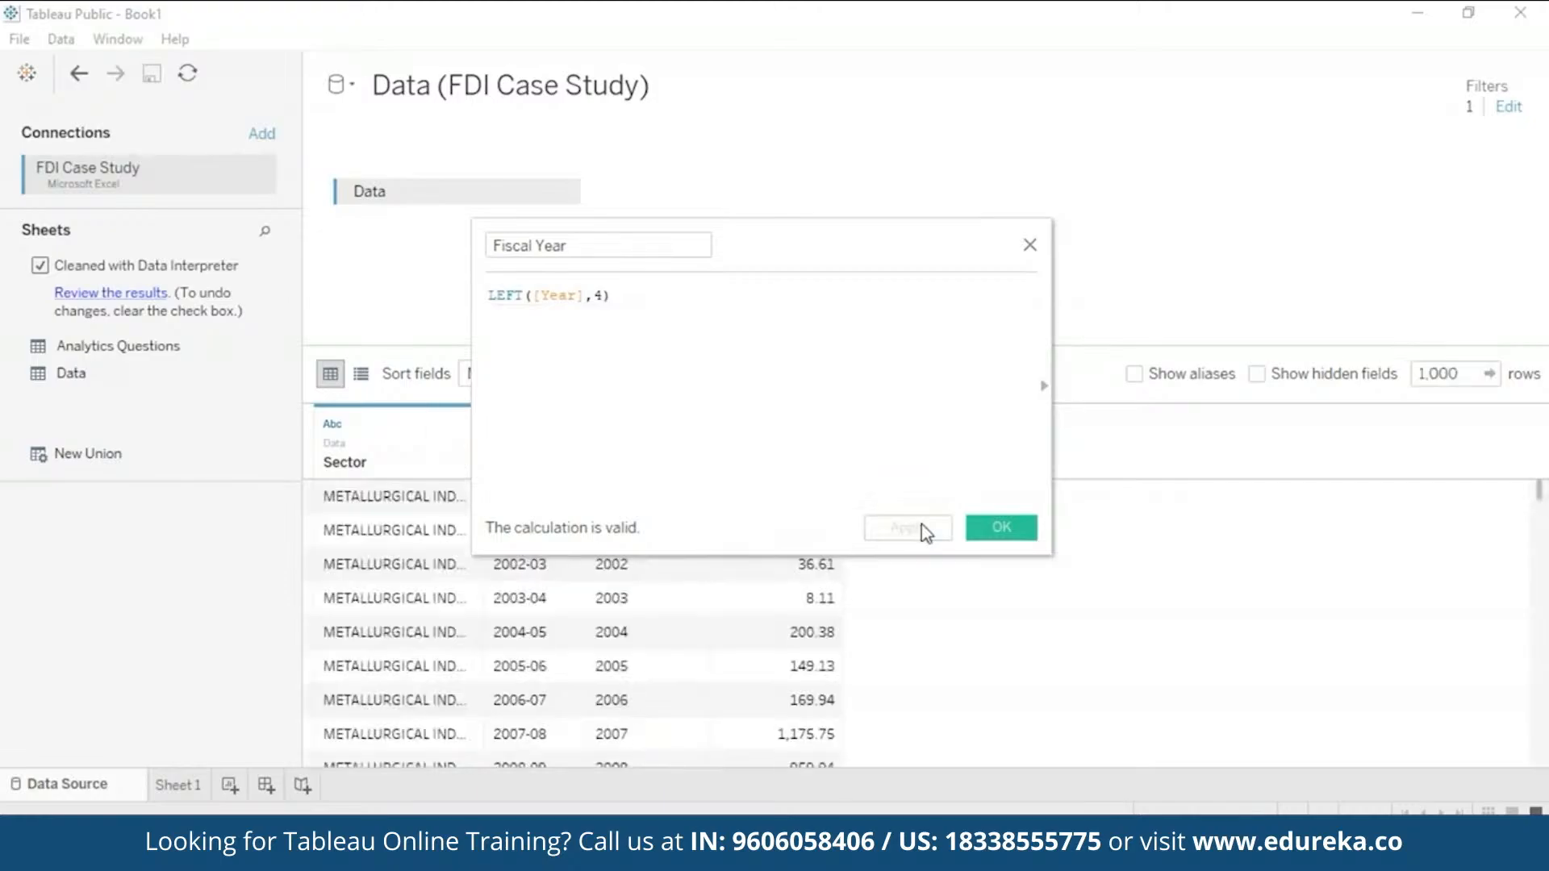
click(1015, 529)
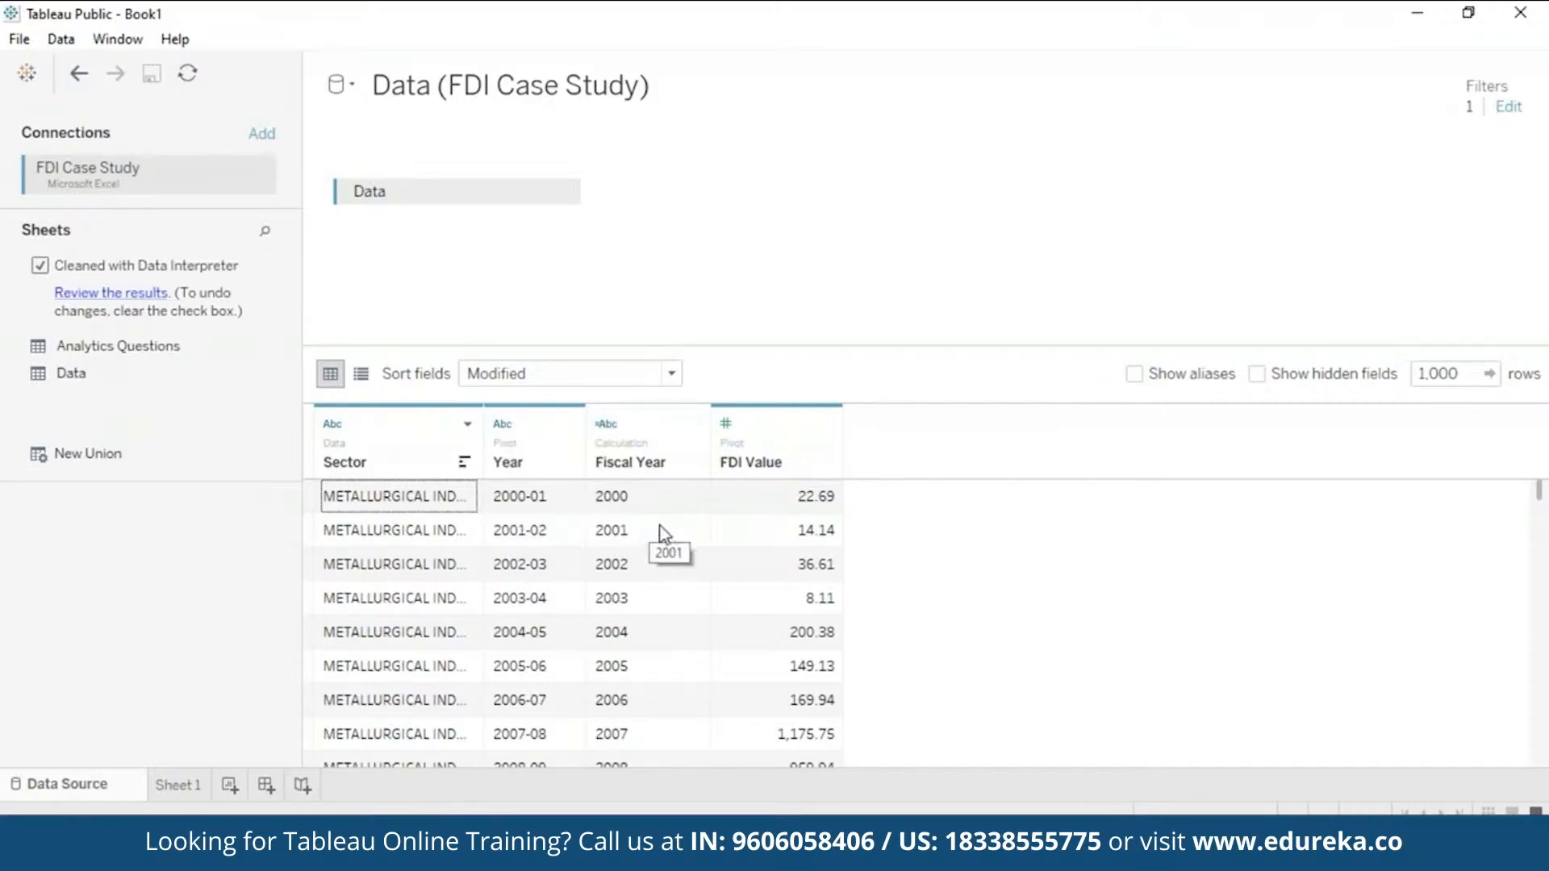
Step: Hide the original Year column in the data source
click(565, 428)
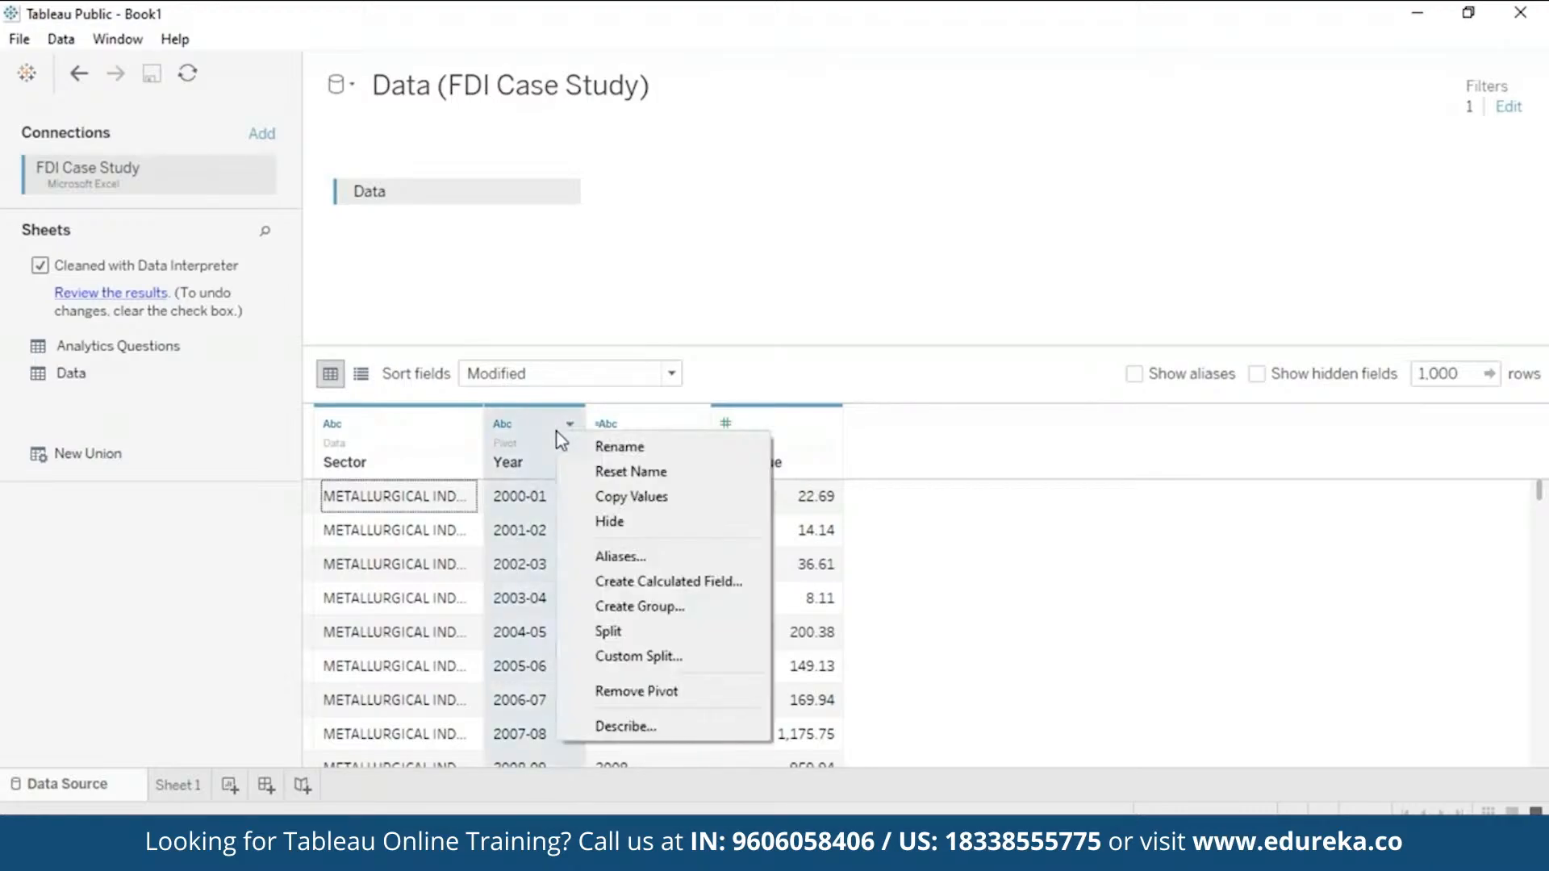
click(624, 526)
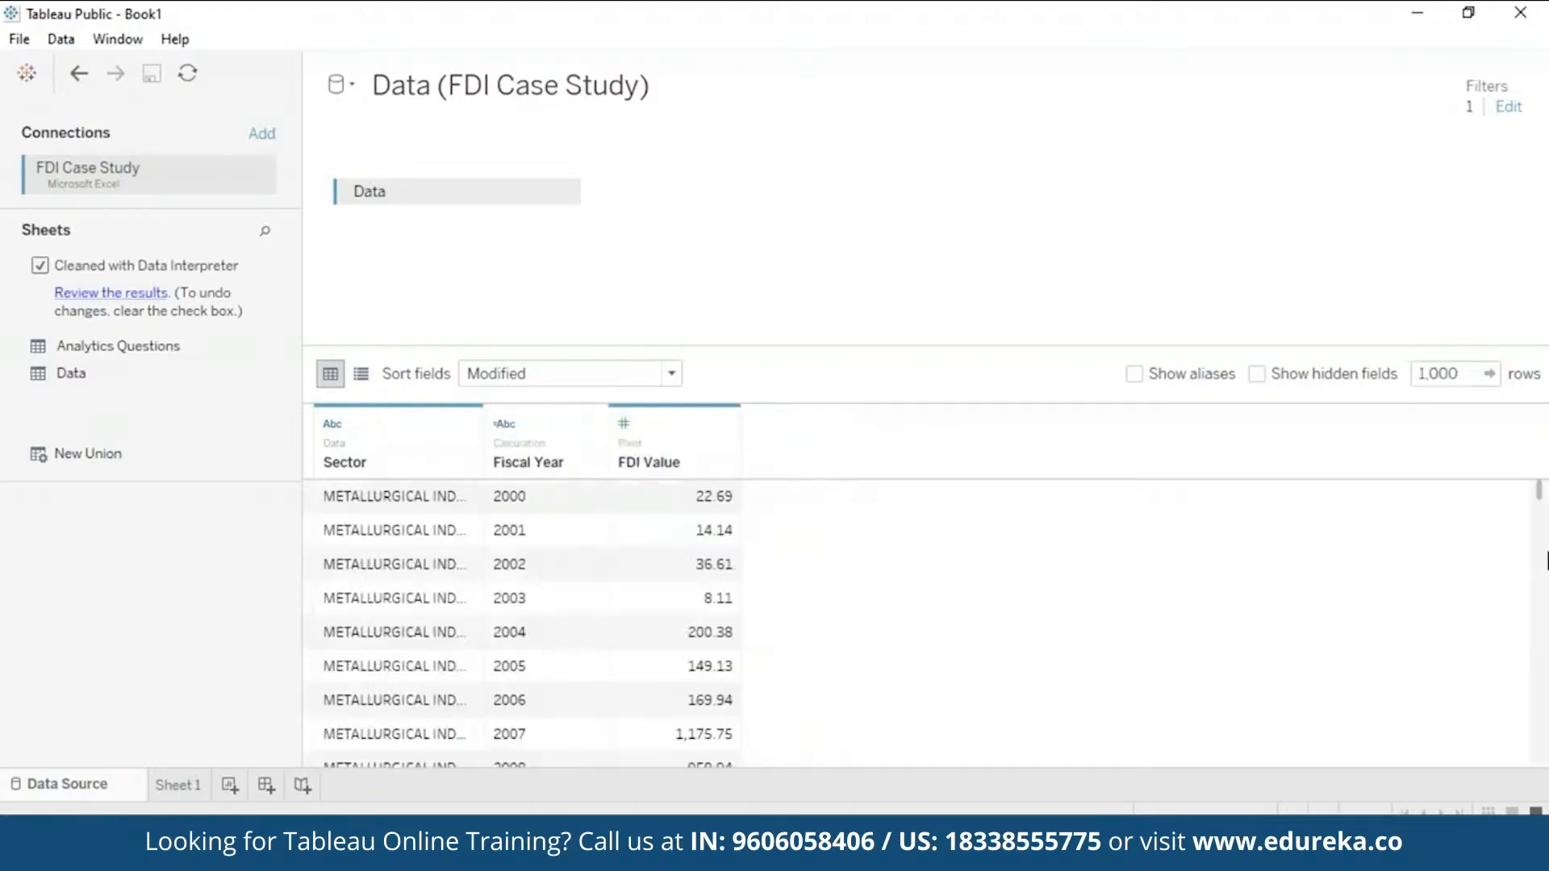
mouse_move(1538, 491)
mouse_down()
mouse_move(1545, 571)
mouse_move(1538, 477)
mouse_up()
Step: Open the Sheet 1 worksheet and review its dimensions, measures and the Show Me chart types
click(179, 785)
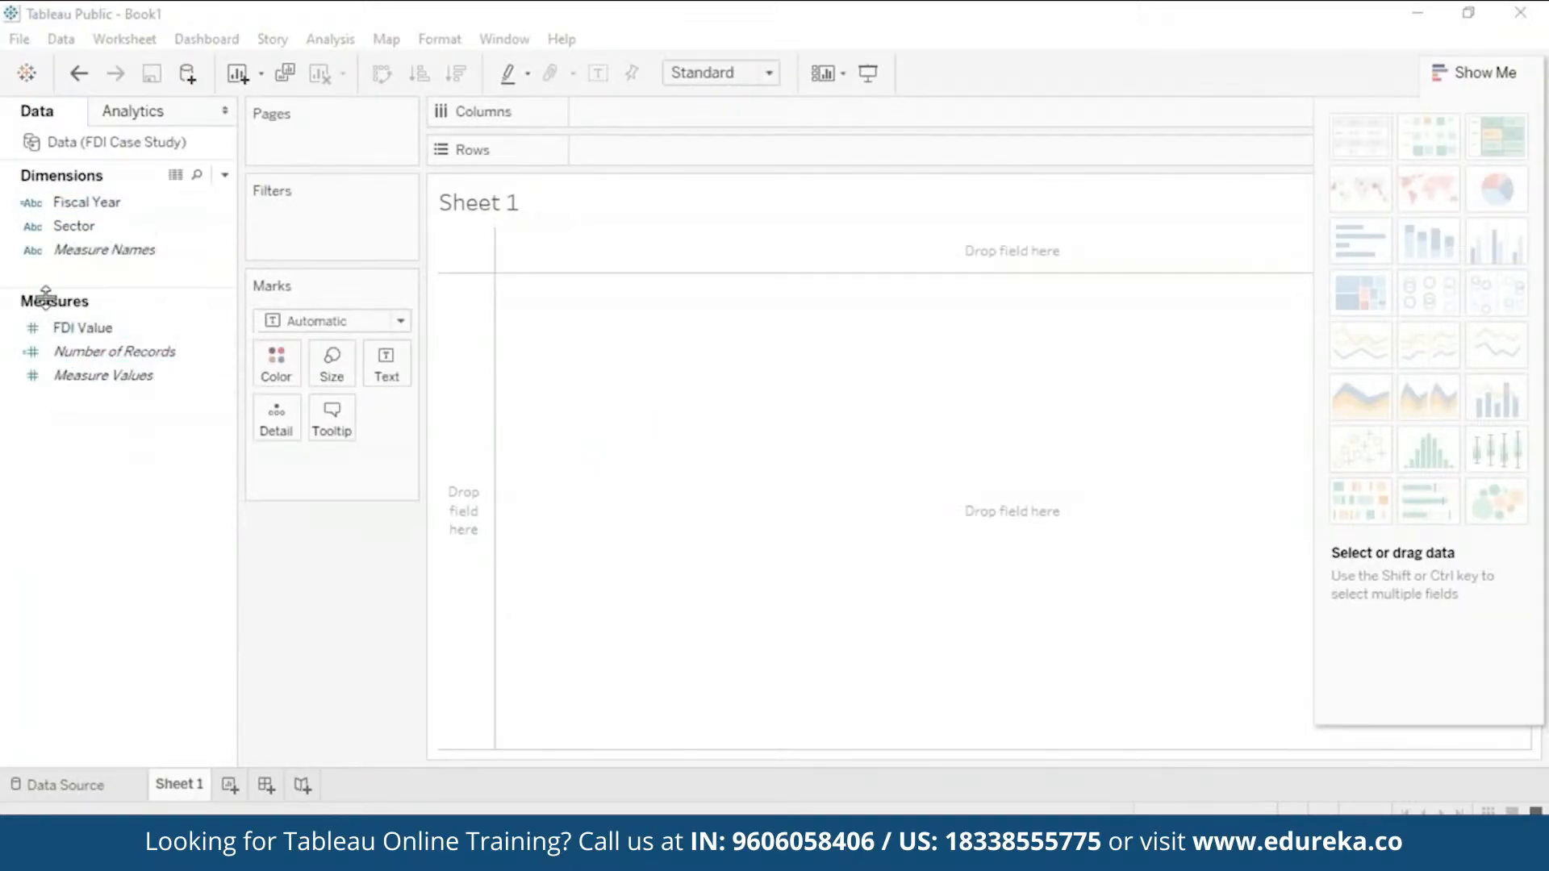
click(172, 118)
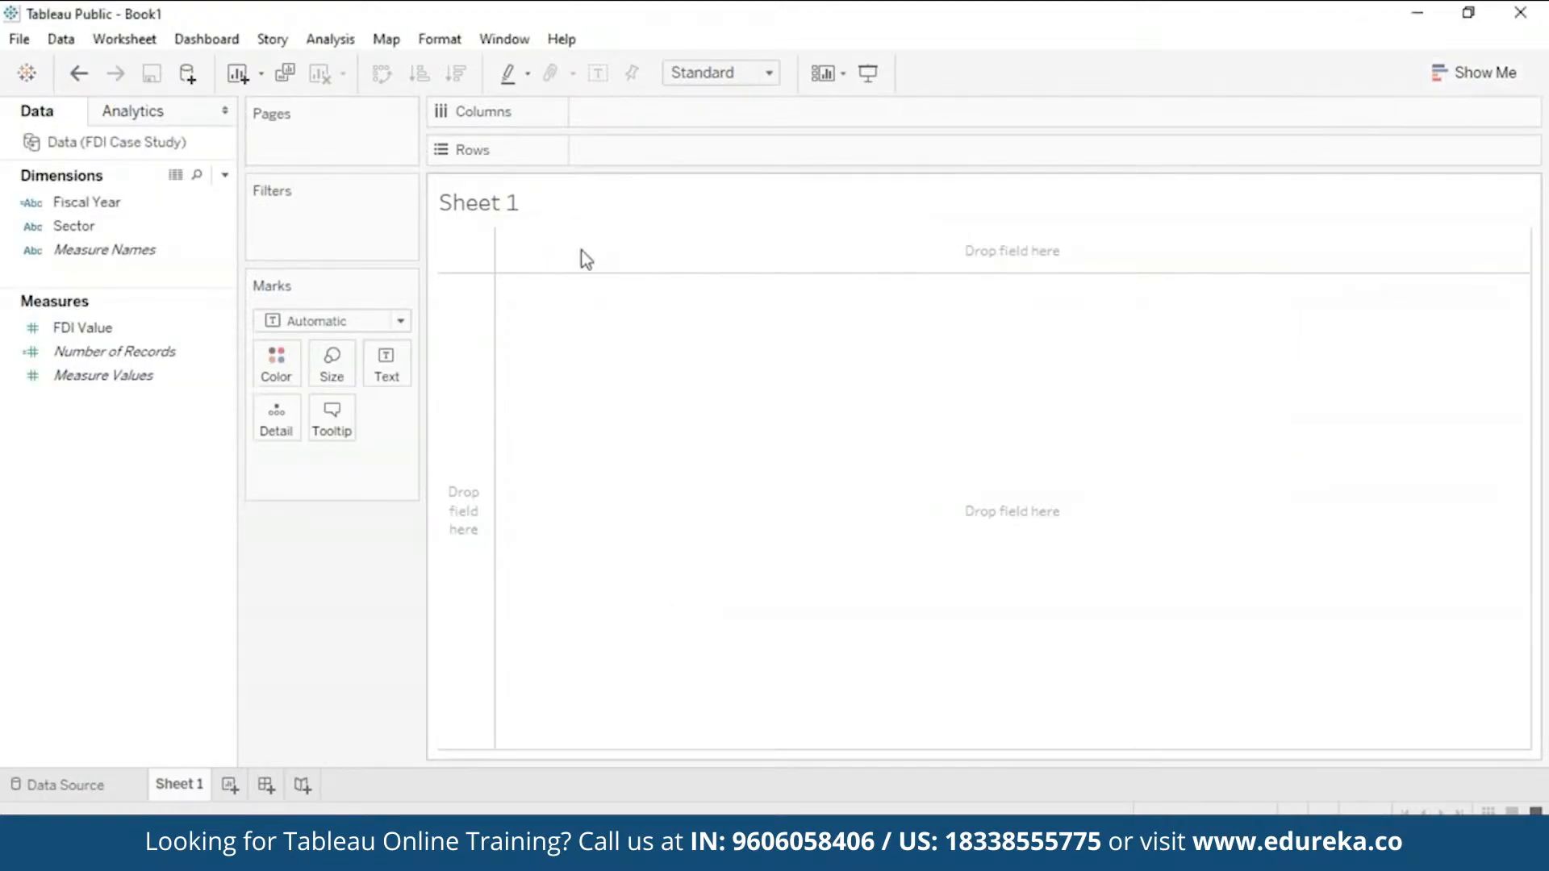
click(105, 355)
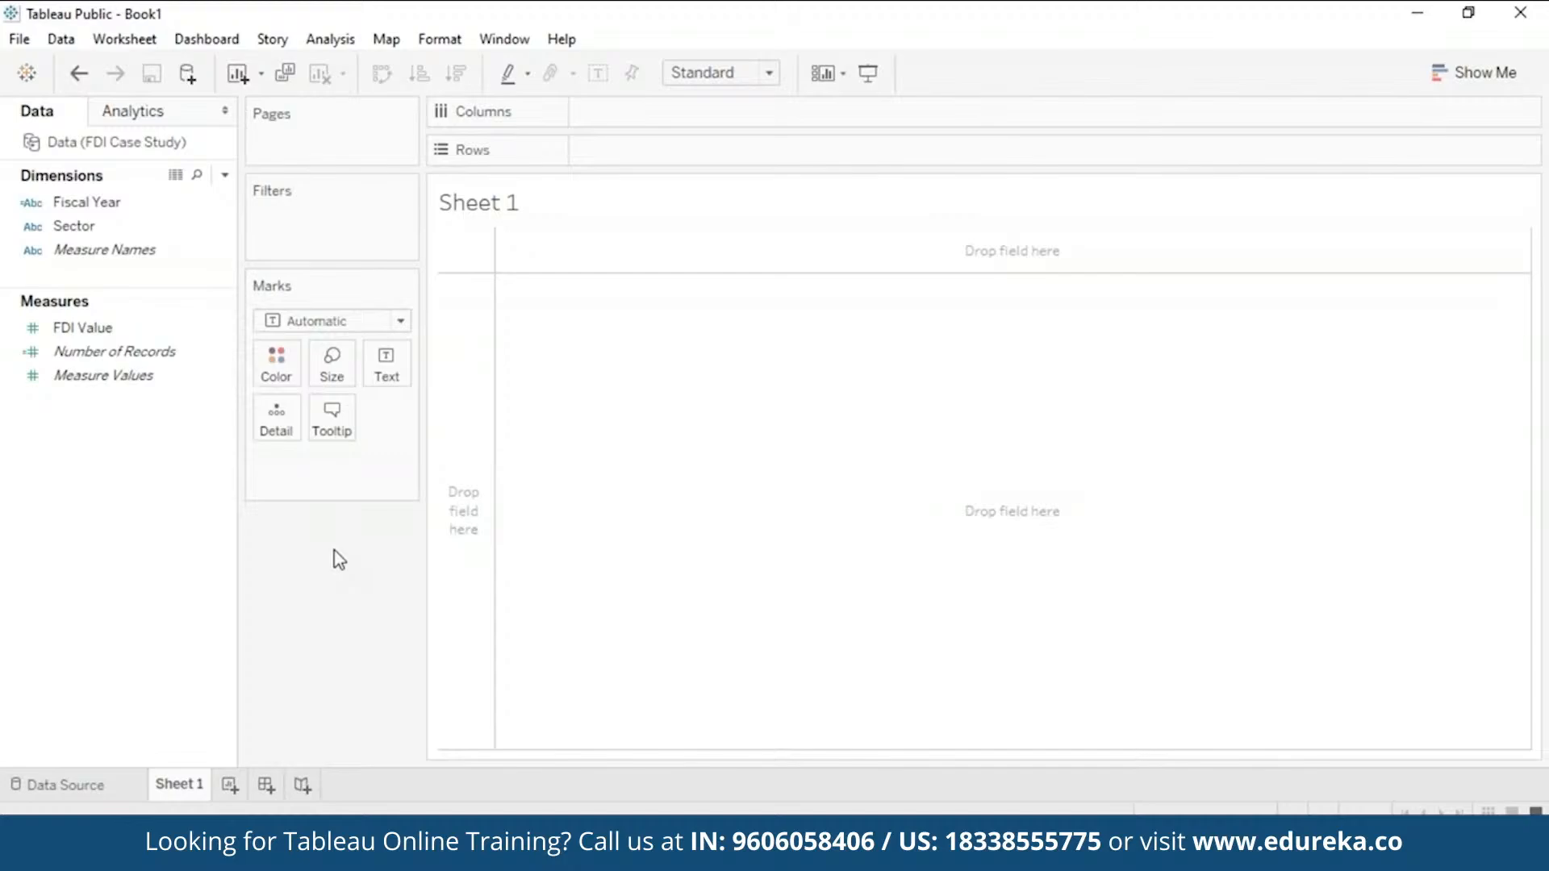
click(1461, 79)
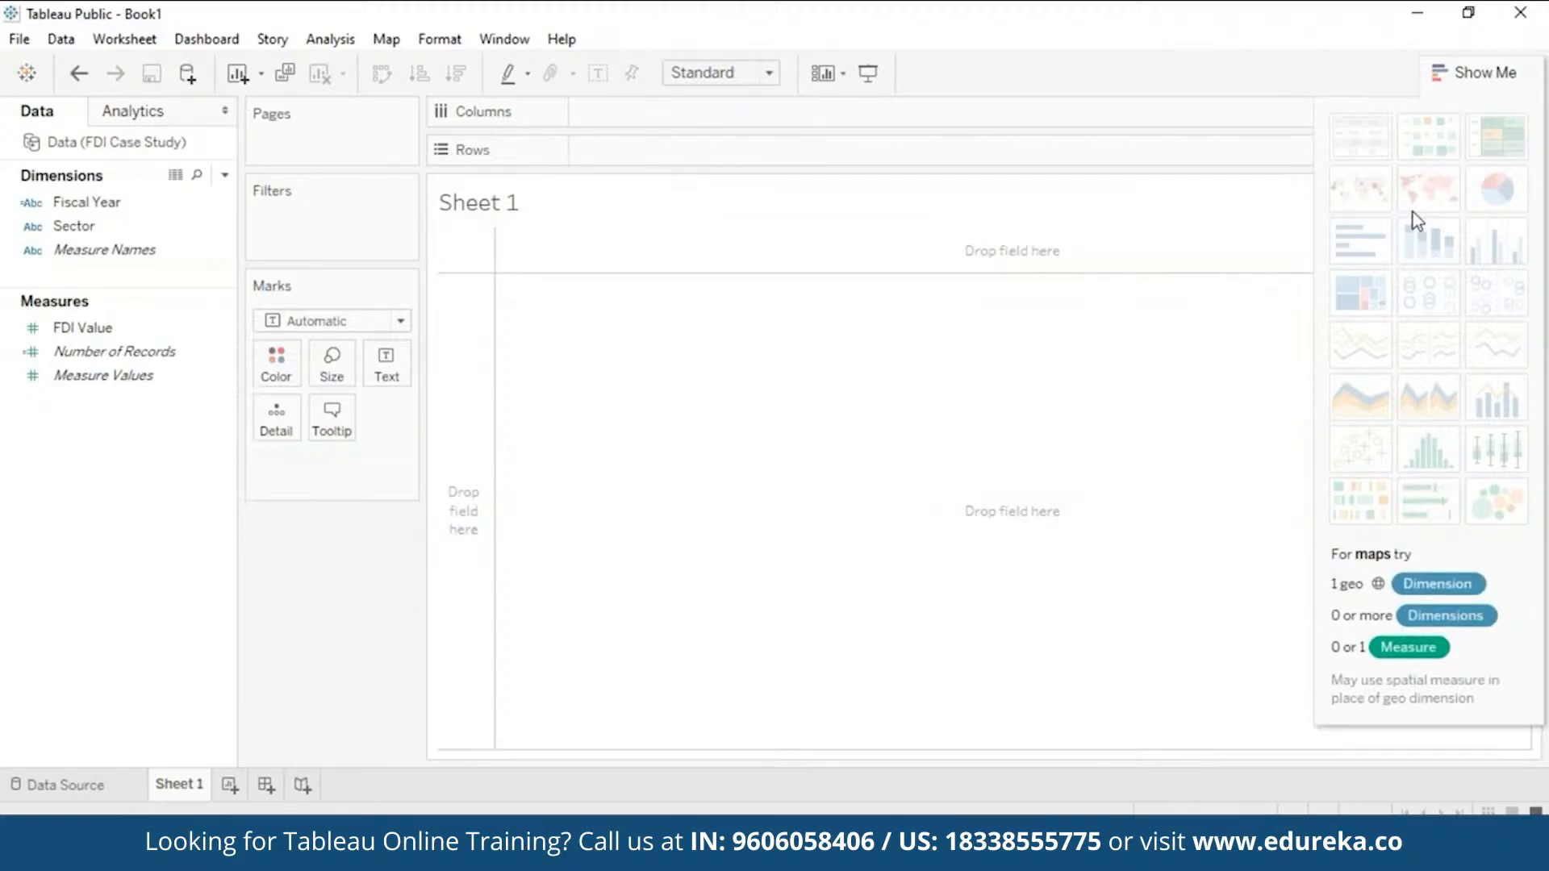
click(1462, 72)
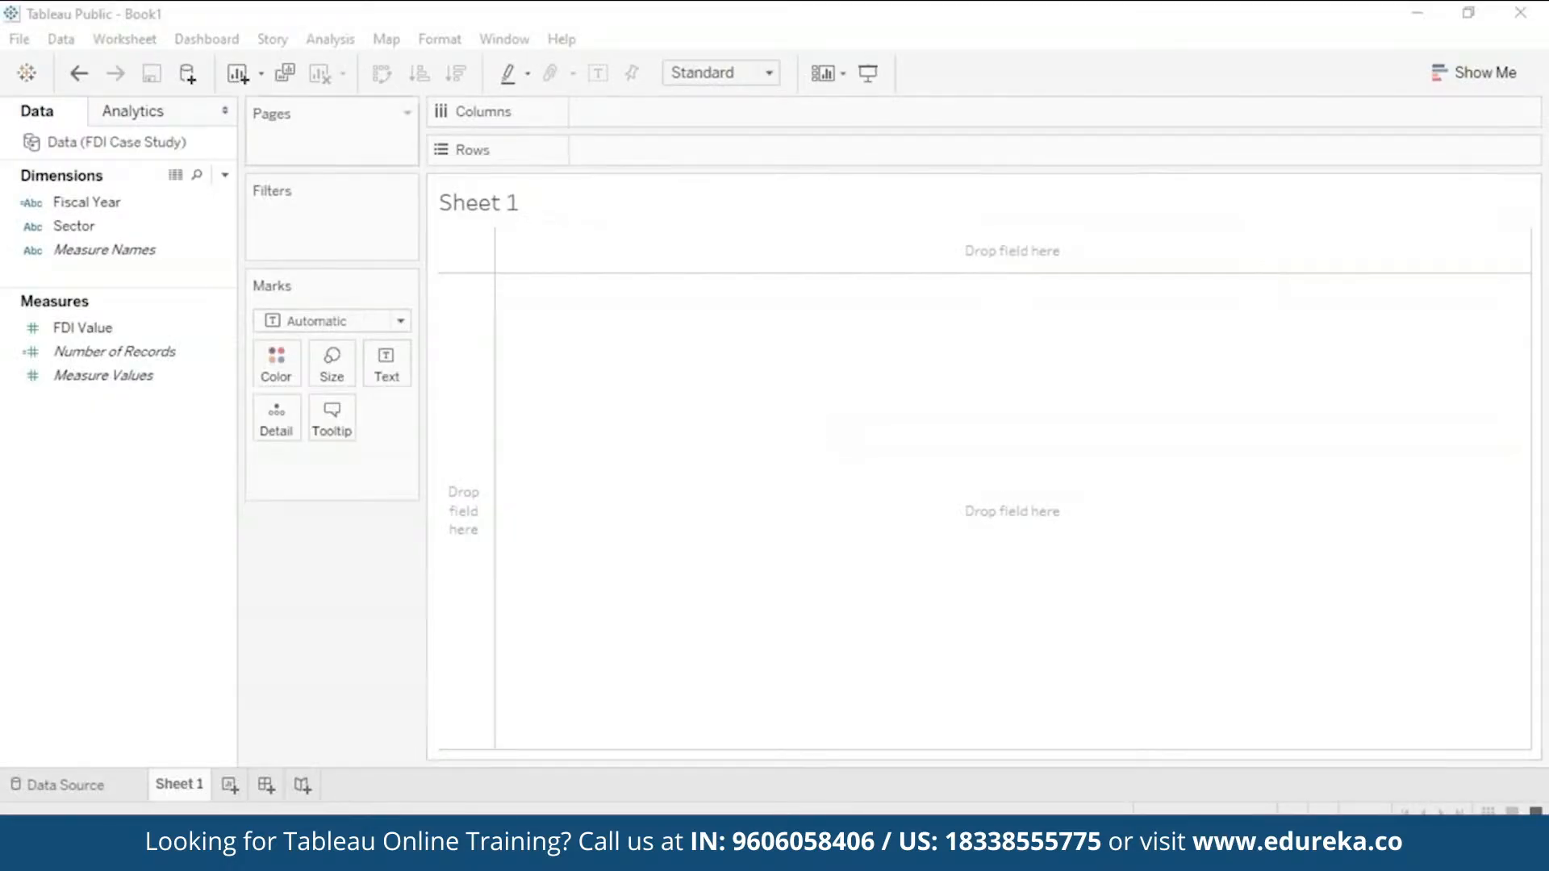
Step: Add the Sector dimension to the rows of Sheet 1 and look through the sector list
drag(119, 232, 647, 148)
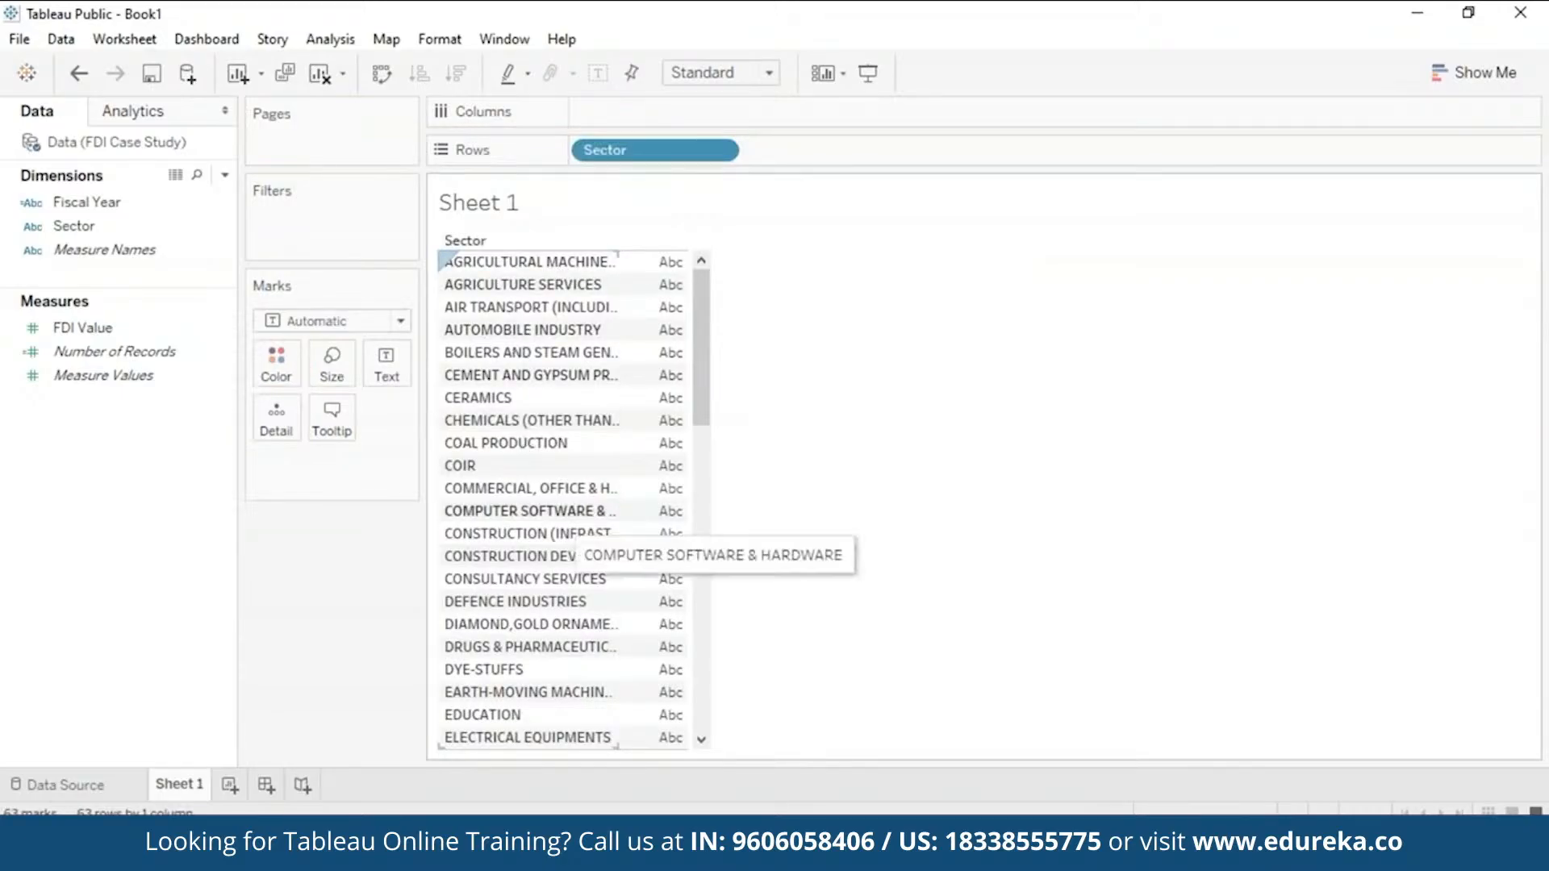
drag(709, 404, 815, 777)
scroll(675, 449, up, 13)
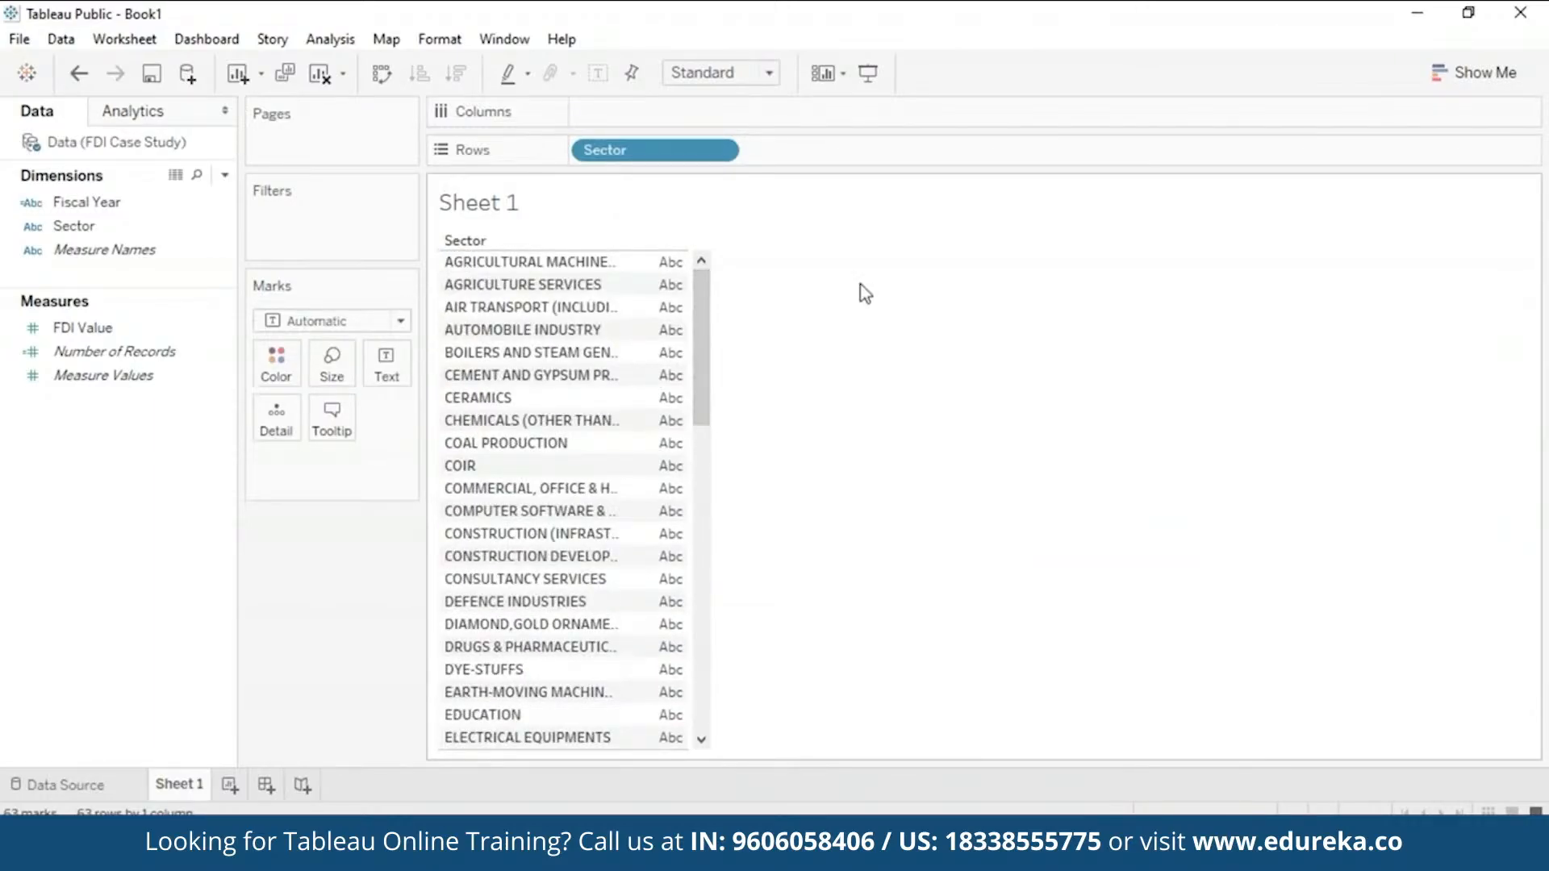
Step: Show the sum of FDI Value as text for each sector and check several sectors' values
click(159, 331)
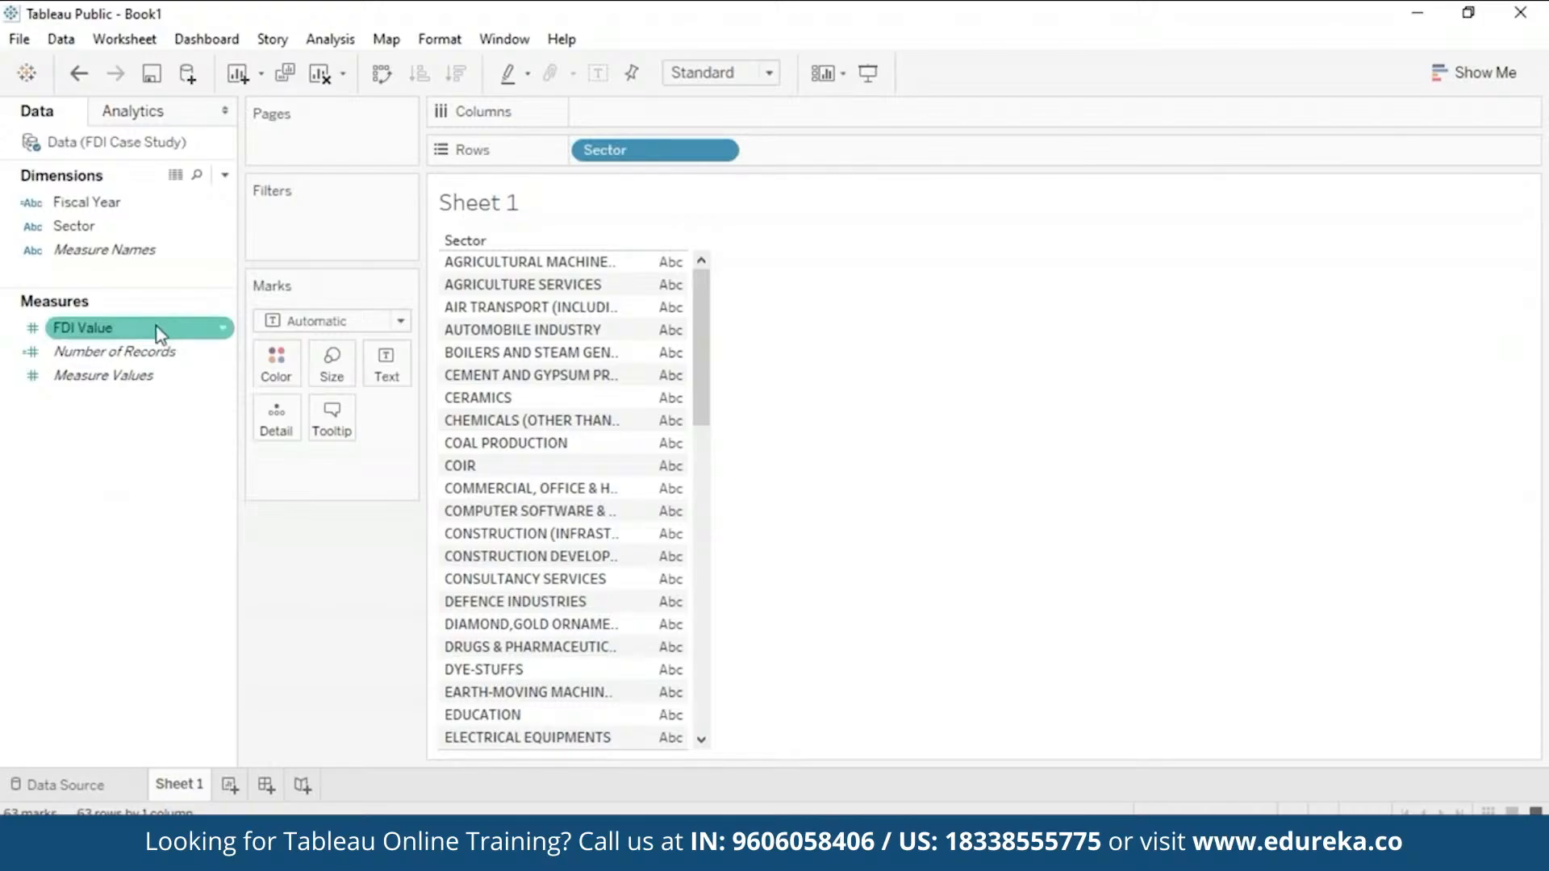
drag(159, 331, 386, 368)
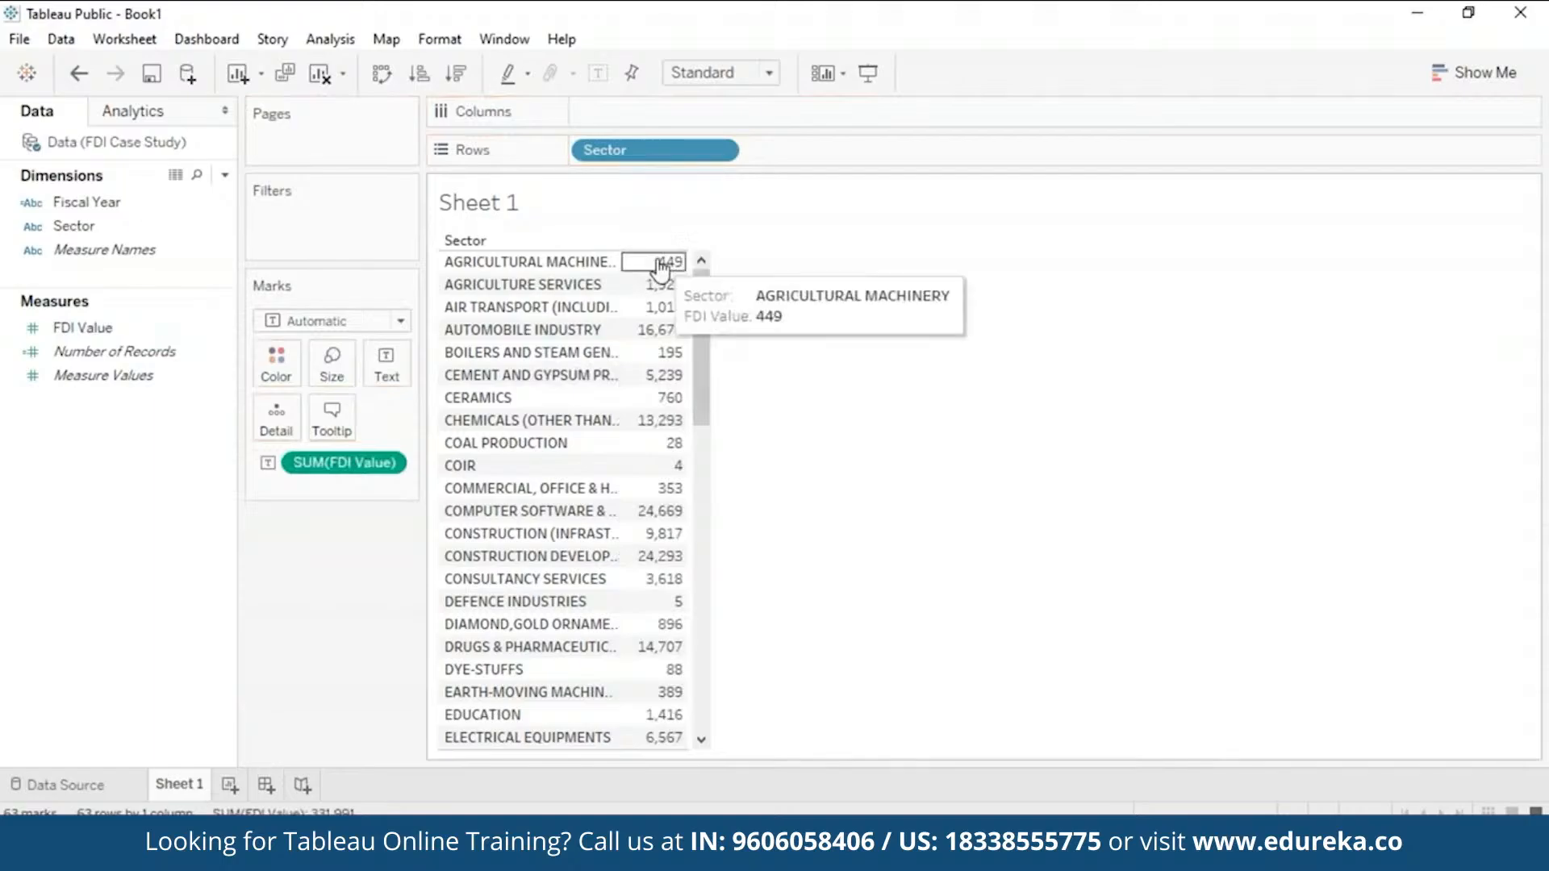
mouse_move(665, 532)
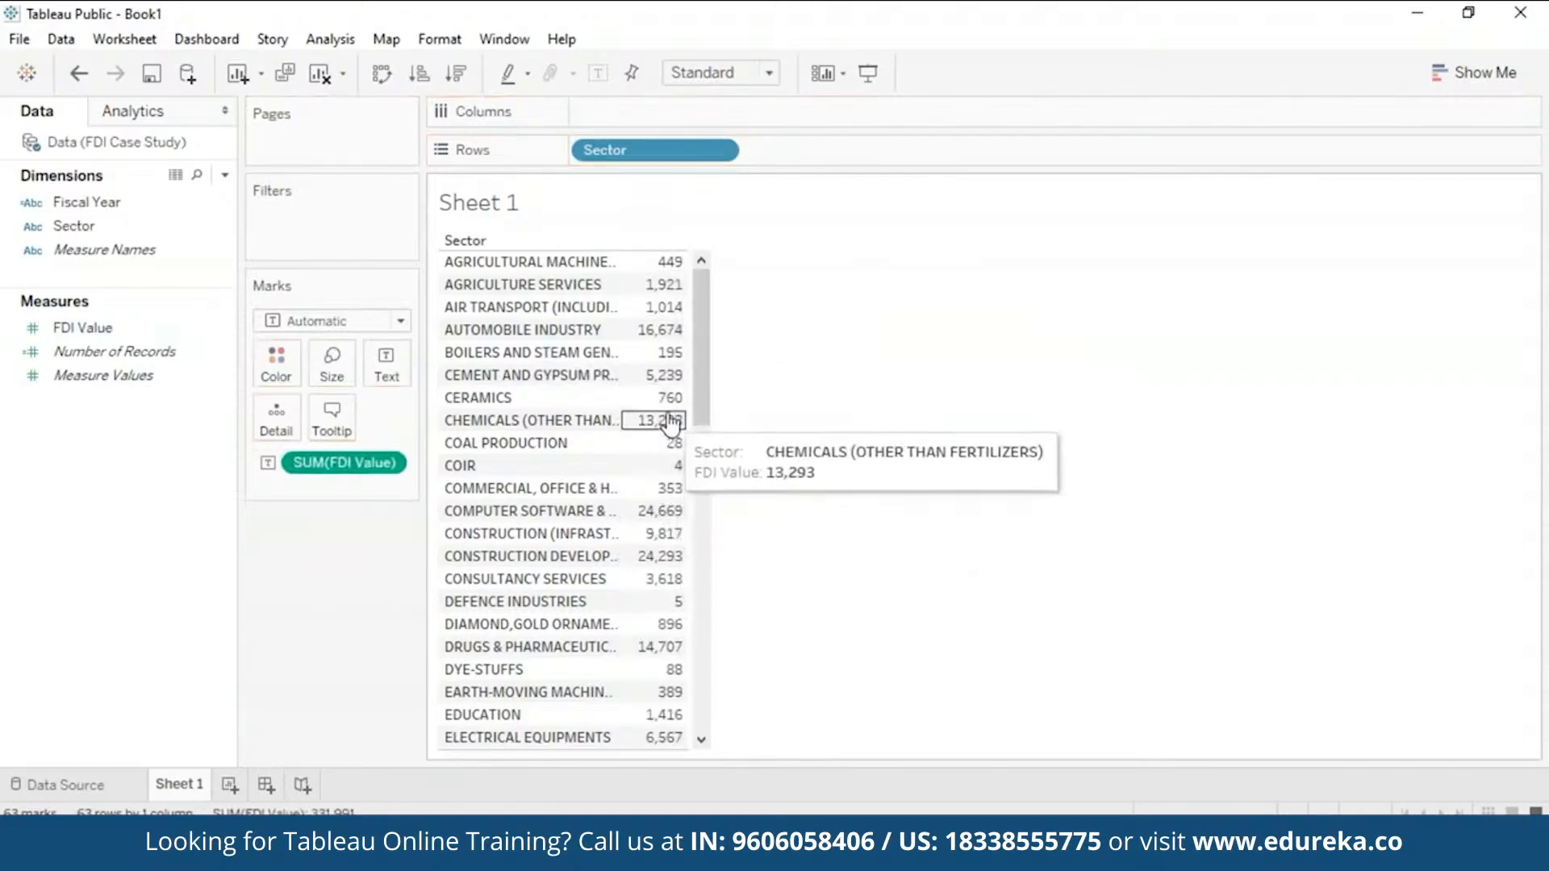
mouse_move(676, 315)
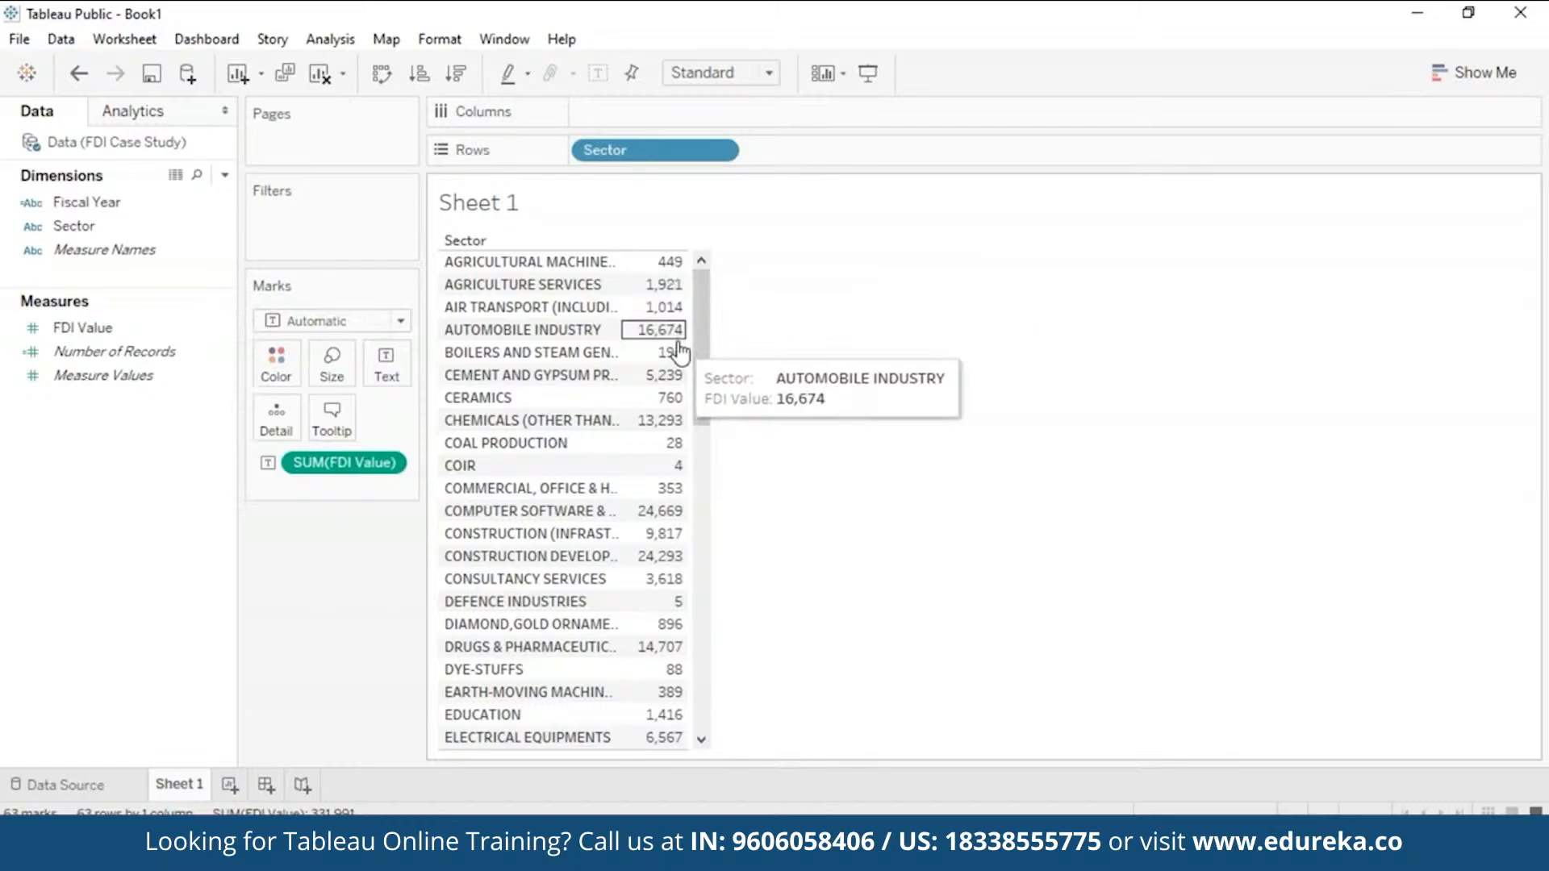
mouse_move(662, 266)
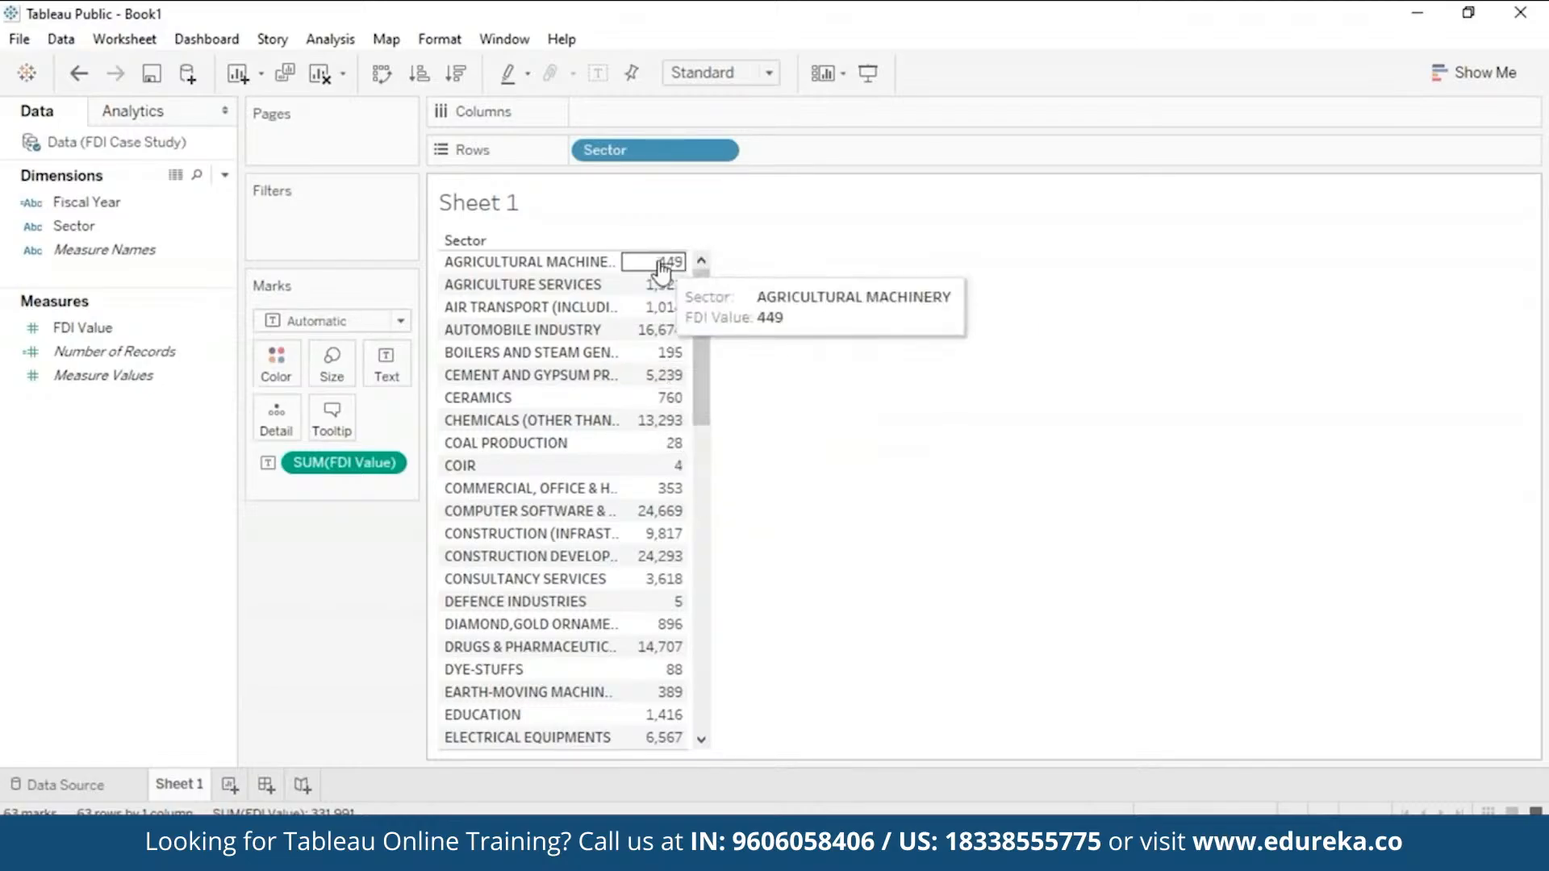
mouse_move(676, 489)
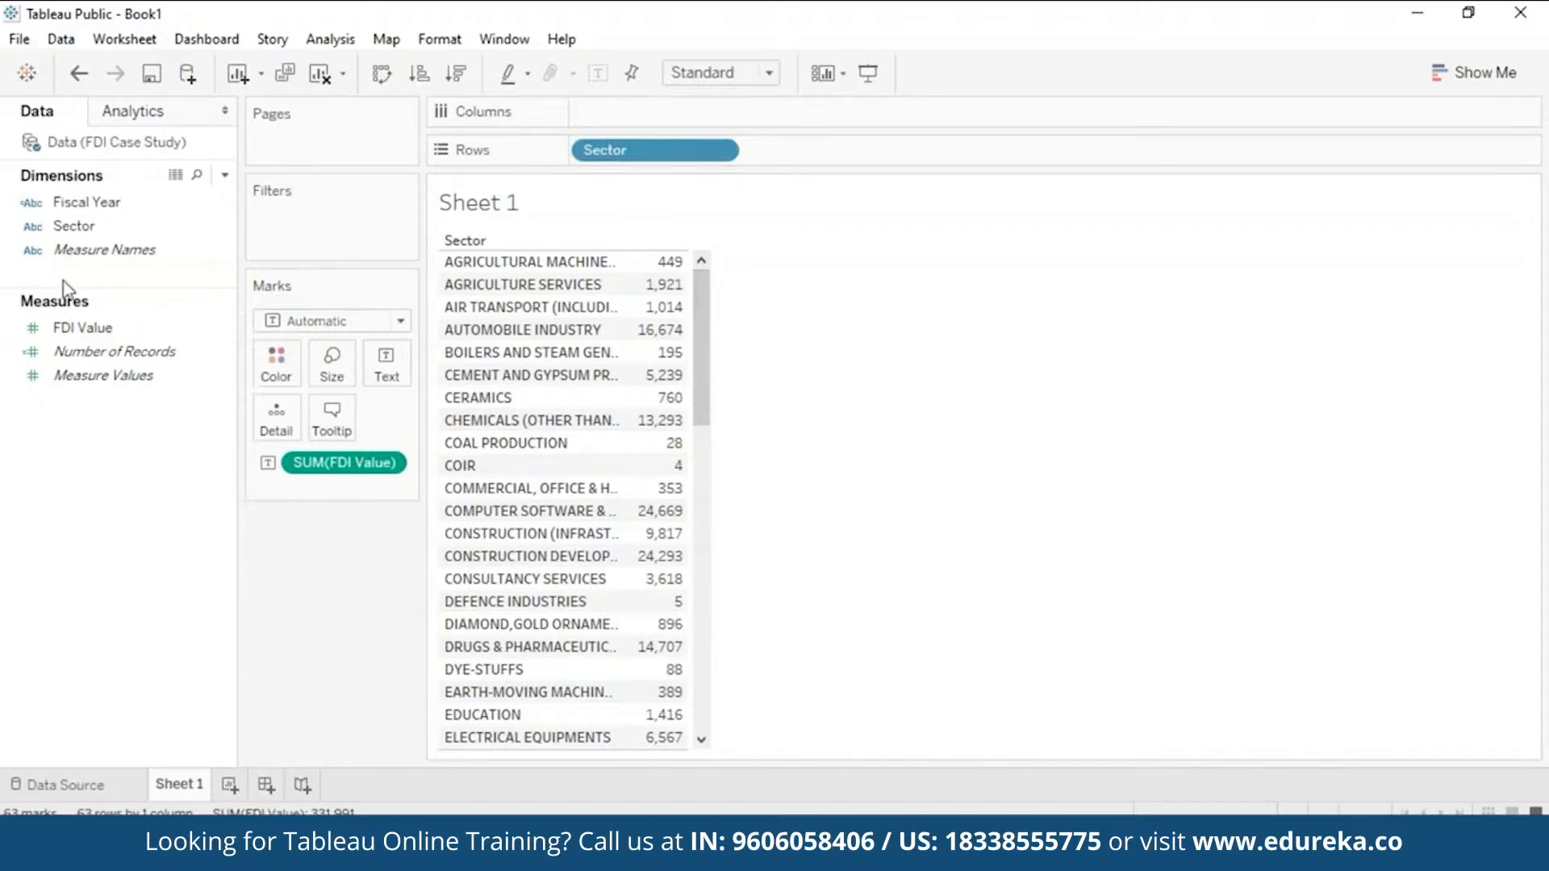
Step: Filter the view by Fiscal Year, keeping only 2016
click(97, 330)
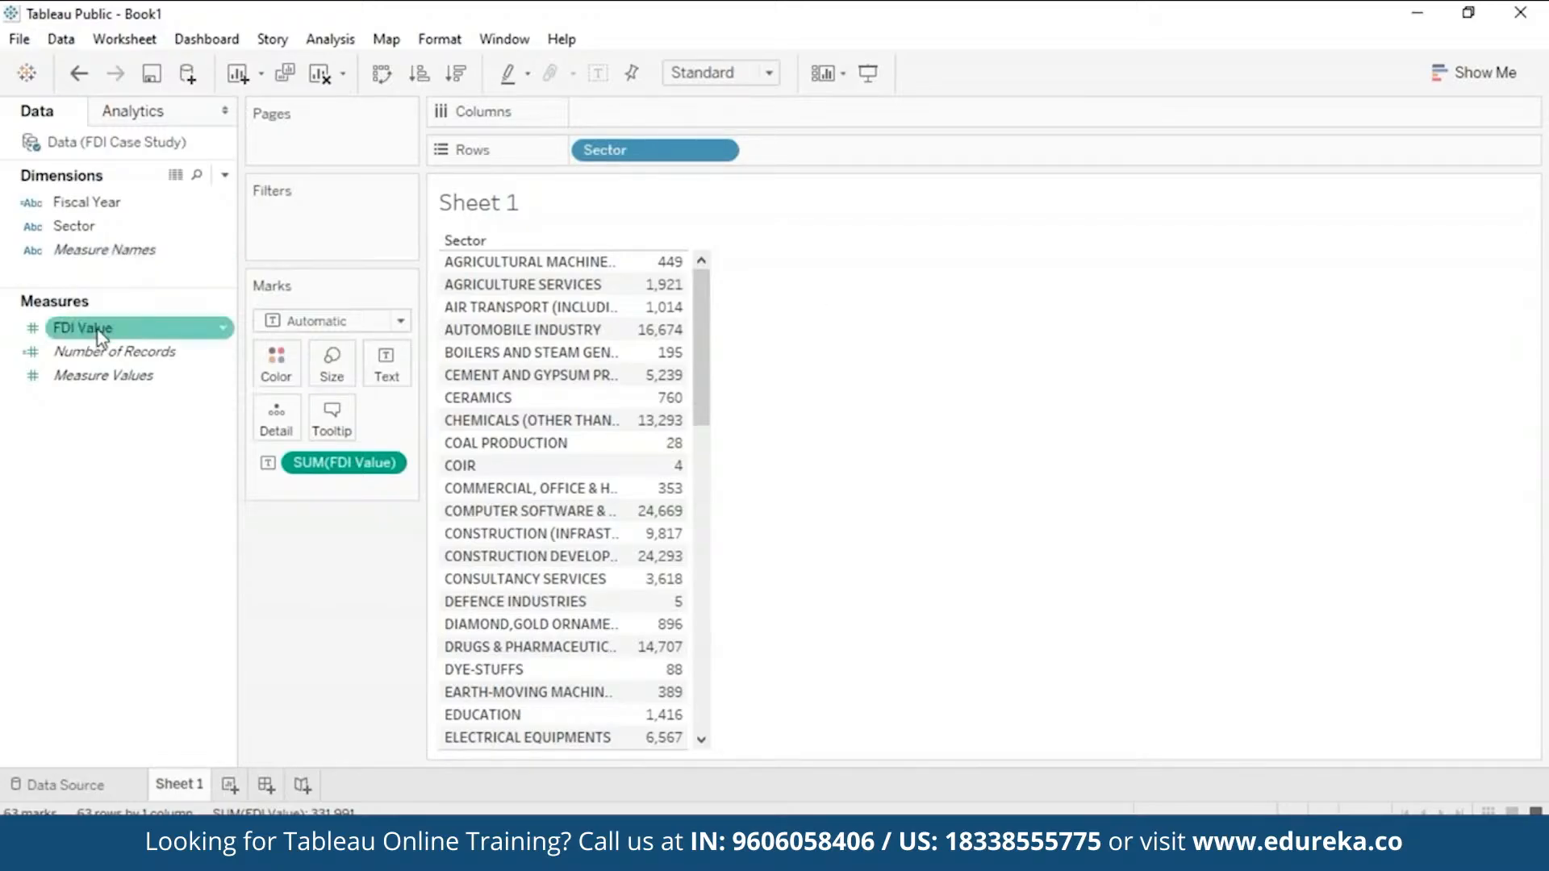
drag(107, 205, 319, 211)
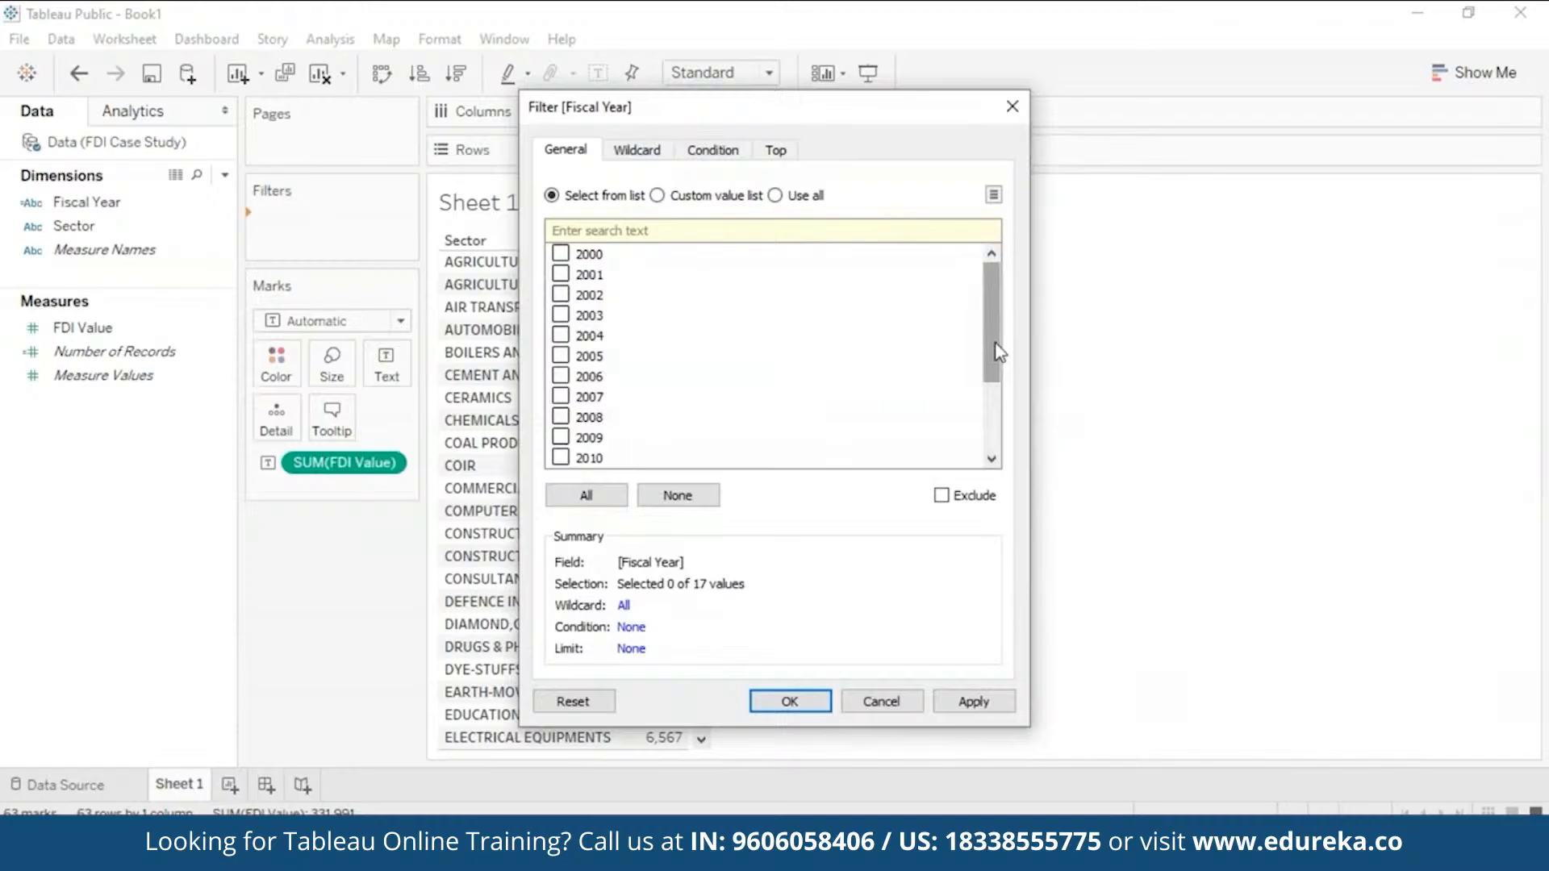
drag(991, 351, 991, 419)
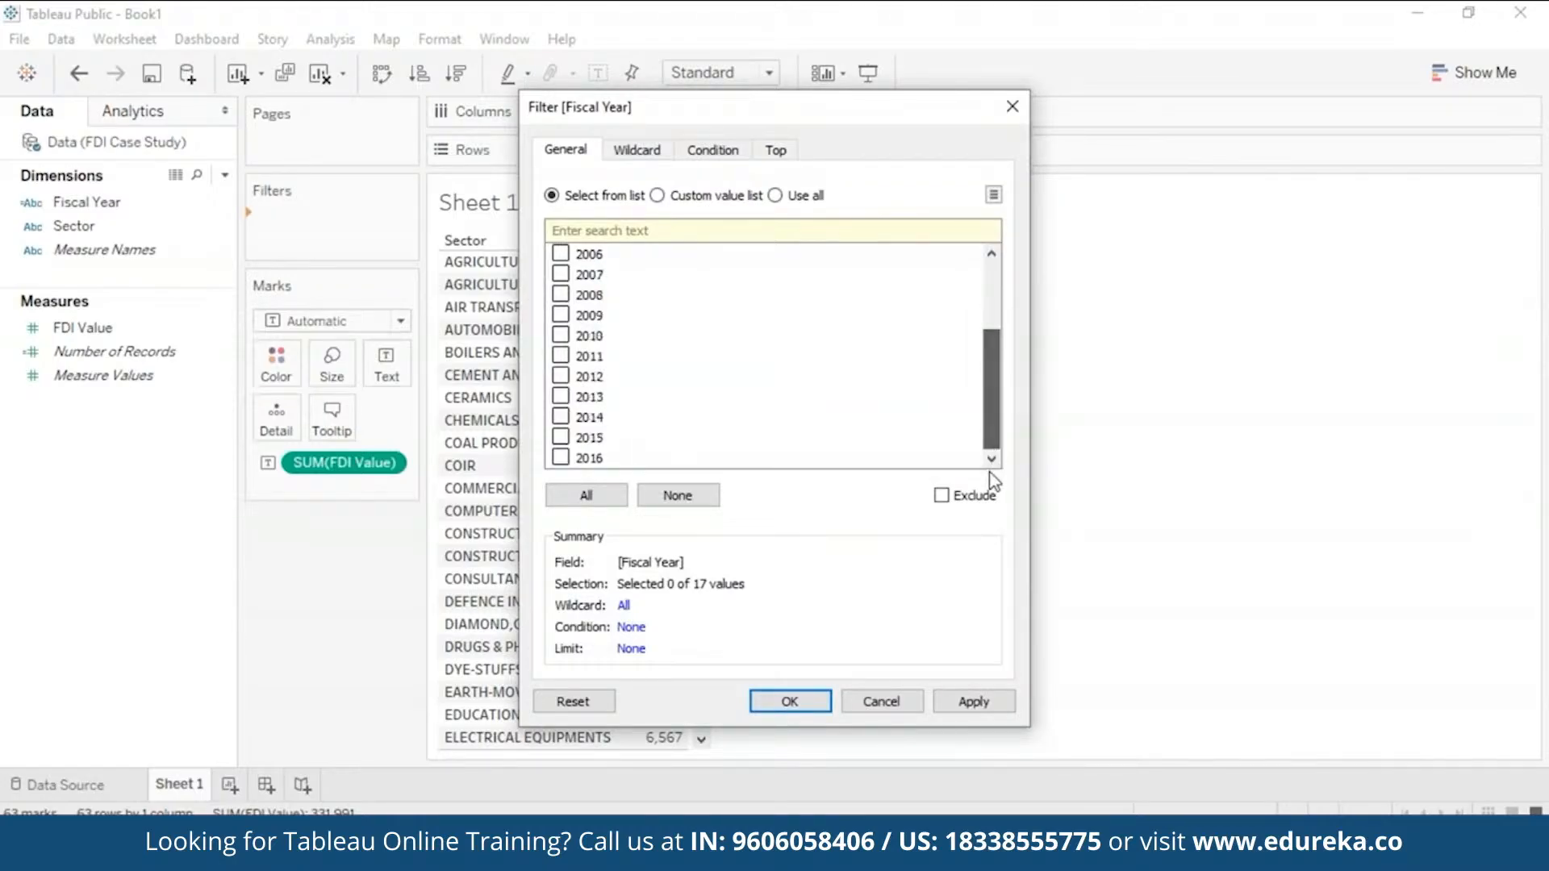
click(561, 457)
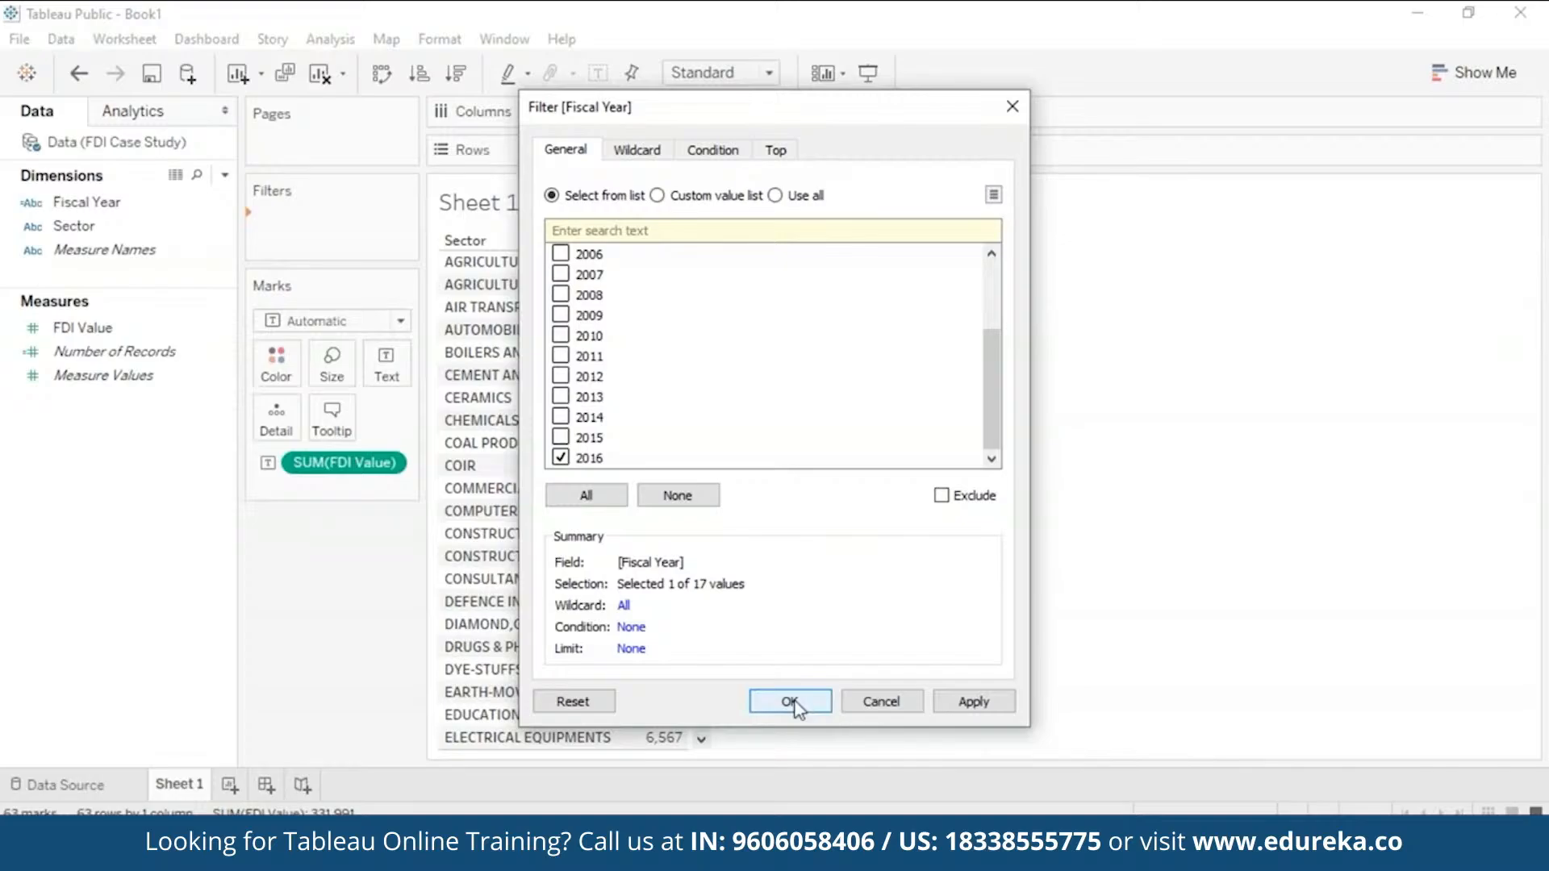
click(974, 702)
click(790, 702)
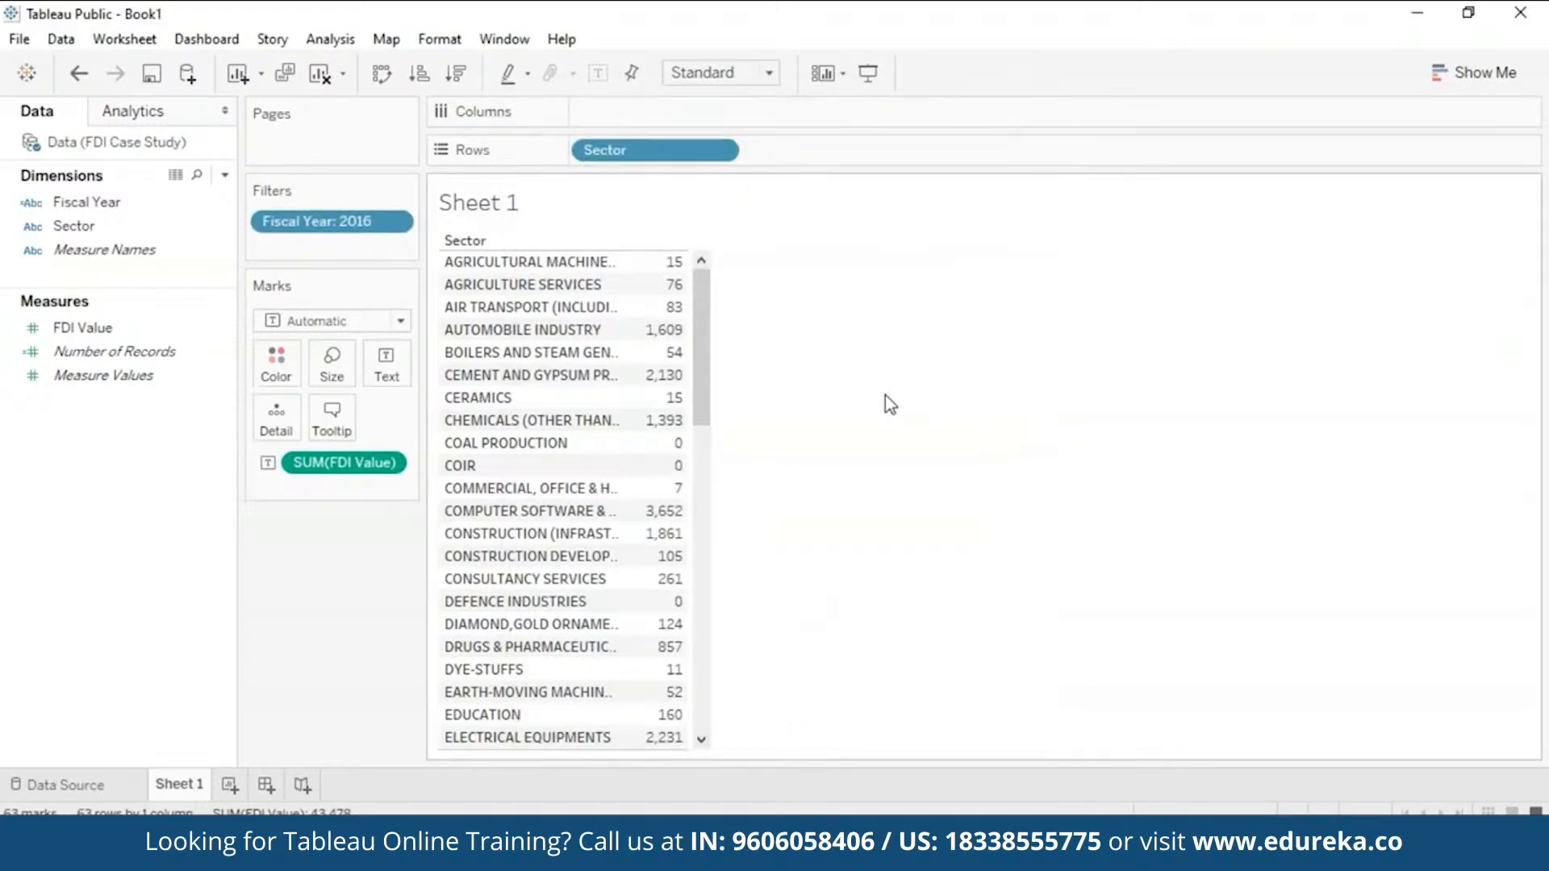
Step: Sort the sectors in descending order of FDI Value, widen the Sector column and review the ranking from highest to lowest
click(457, 80)
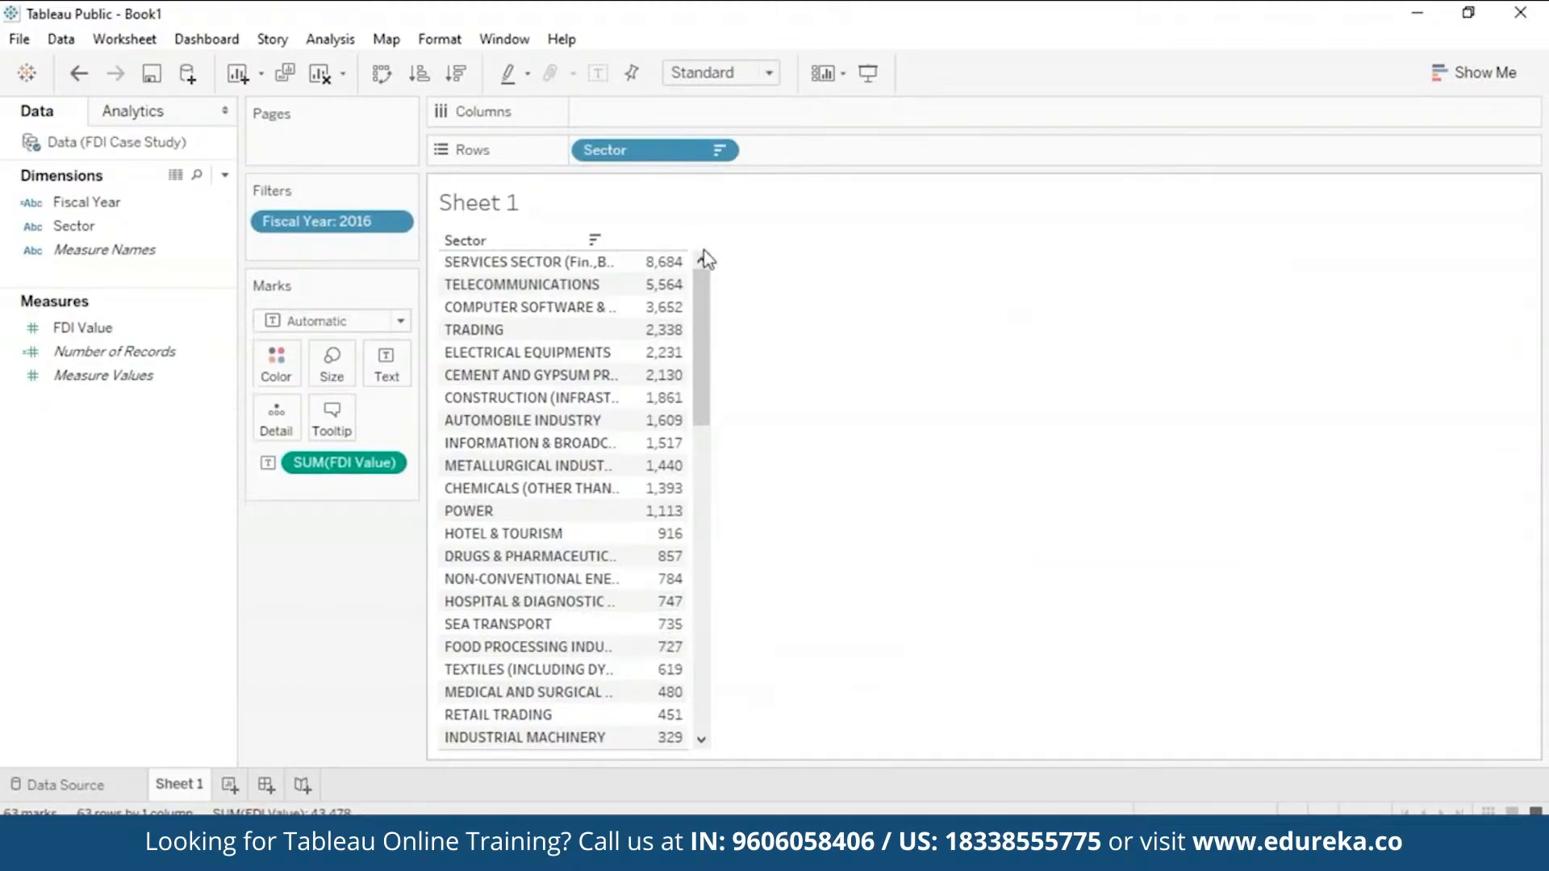
drag(626, 275, 793, 271)
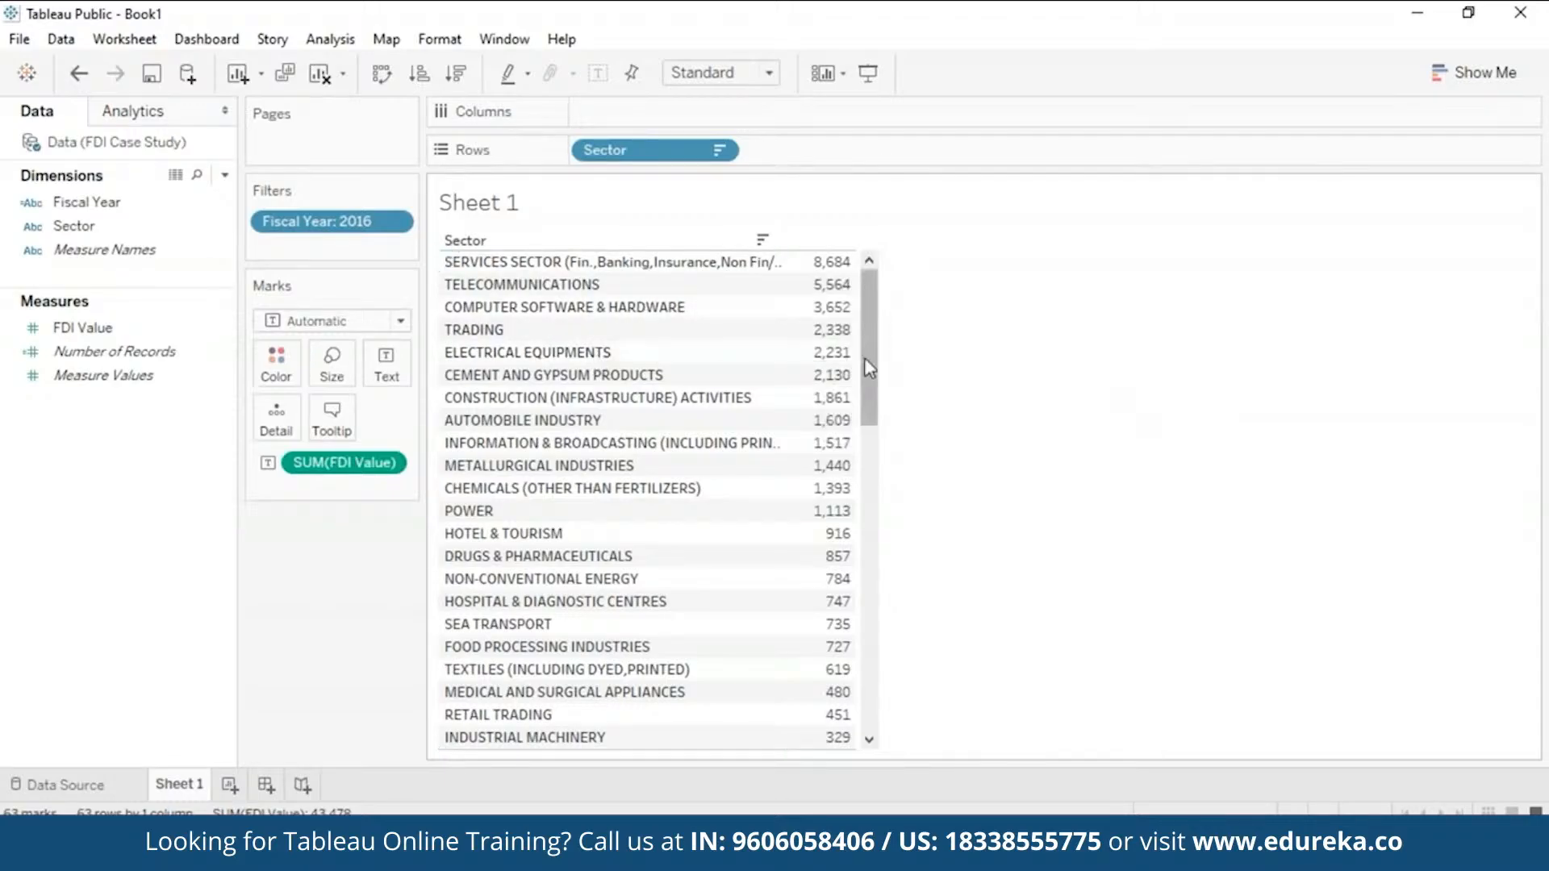
drag(868, 358, 885, 708)
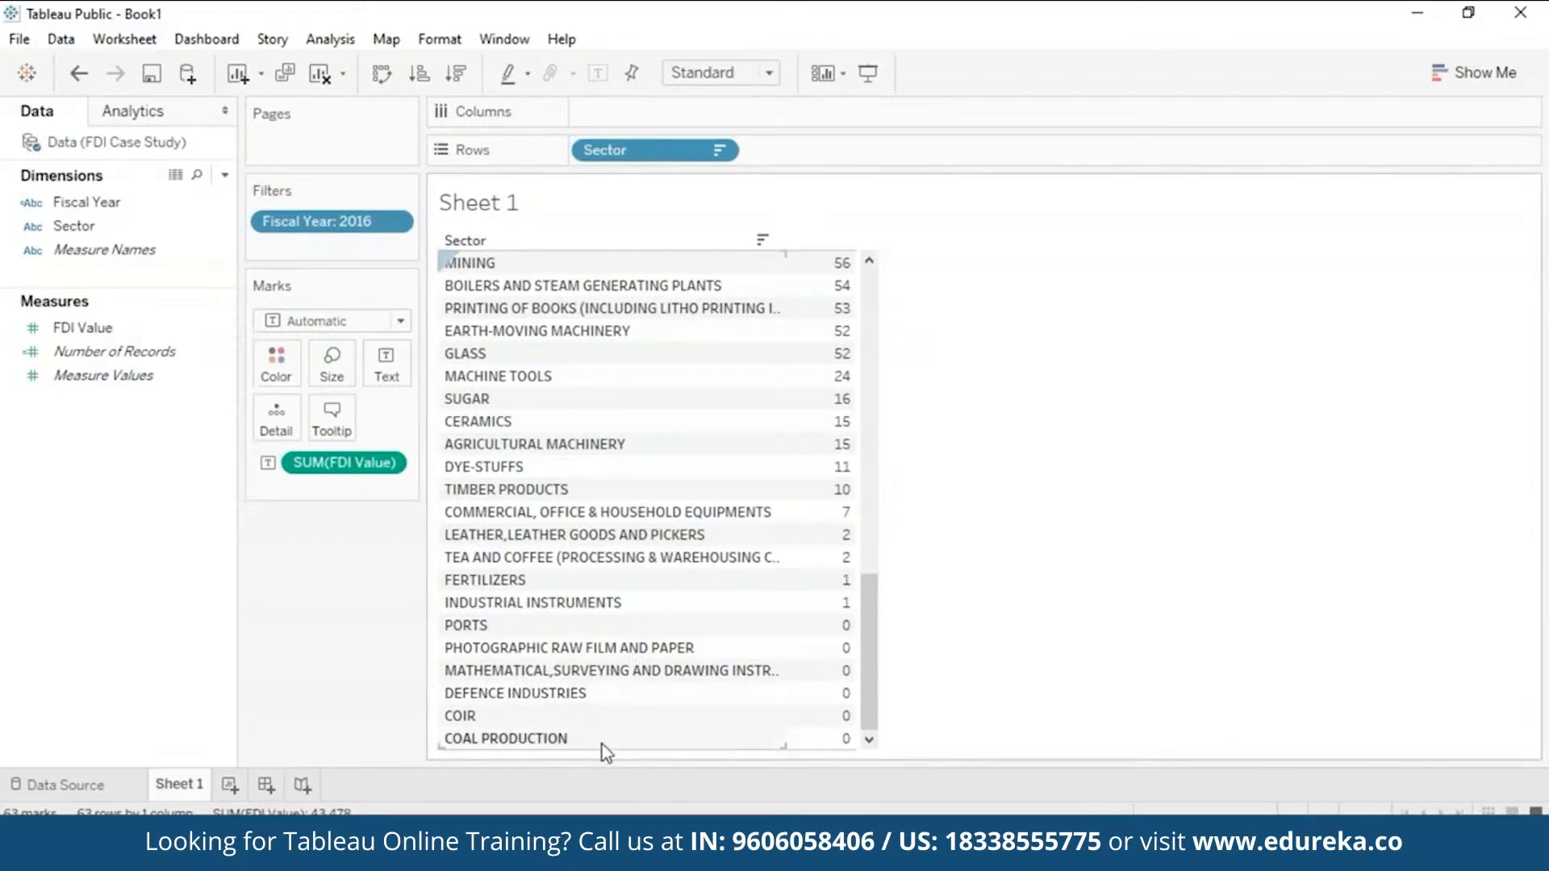
drag(870, 632, 906, 304)
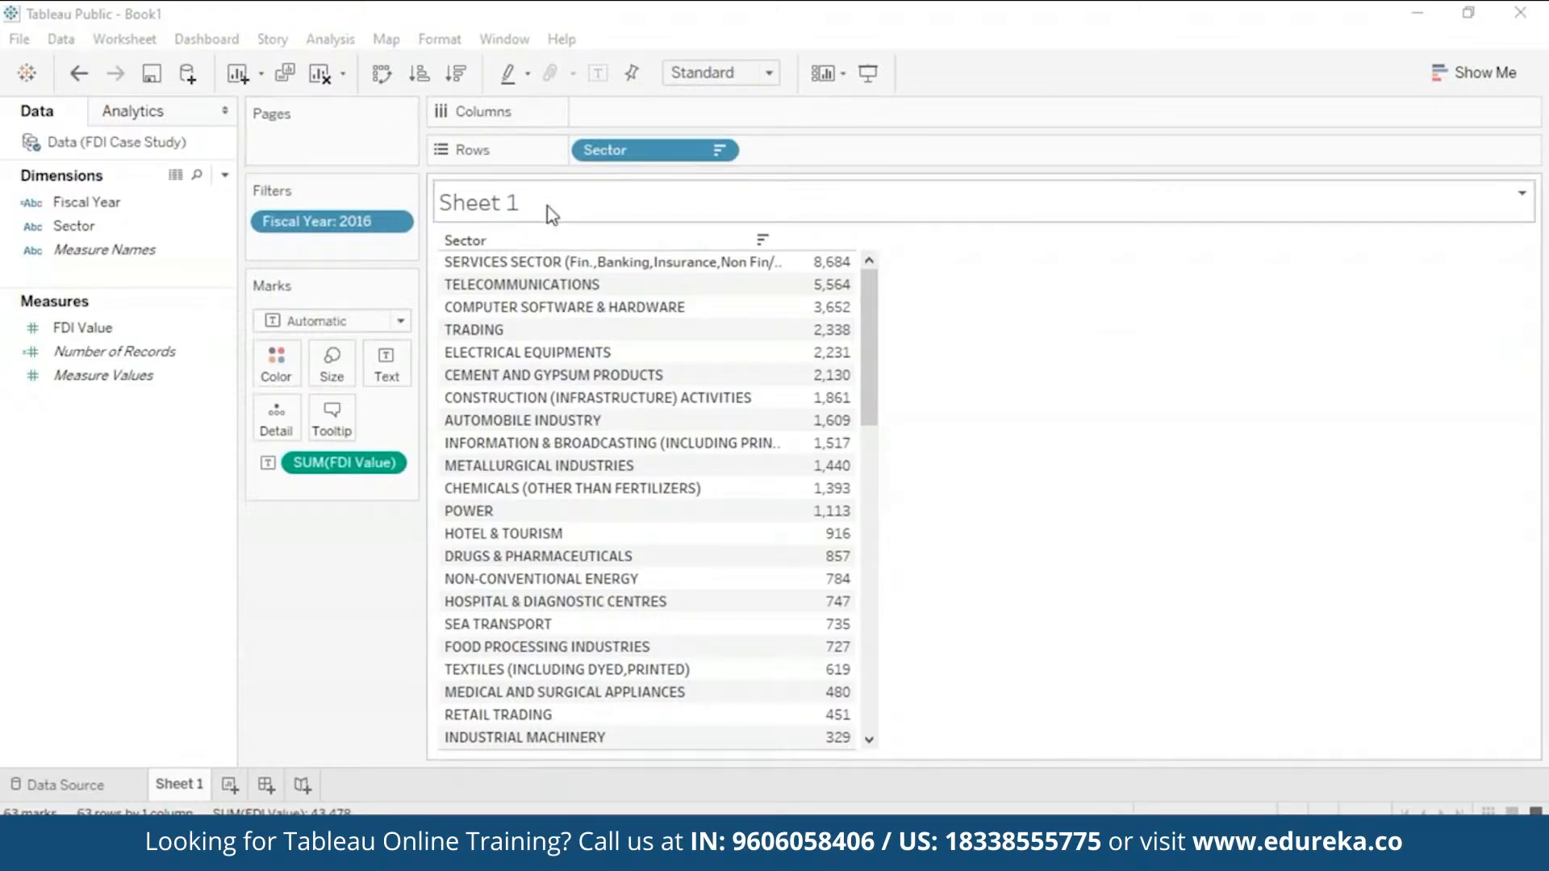
Step: Edit the Fiscal Year filter to include all years in the list
click(394, 221)
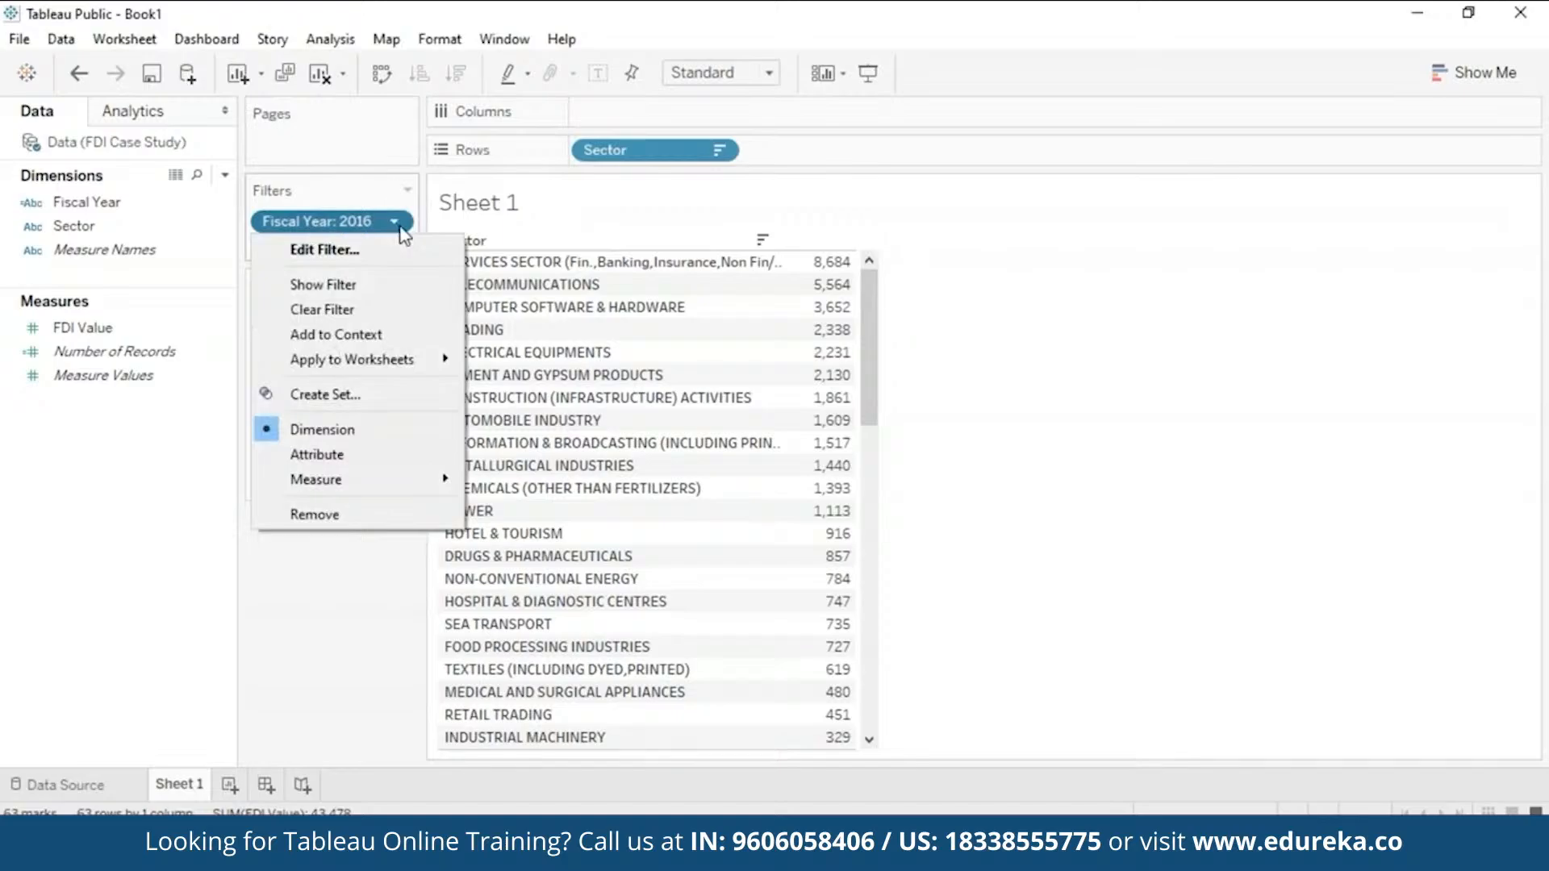
click(385, 247)
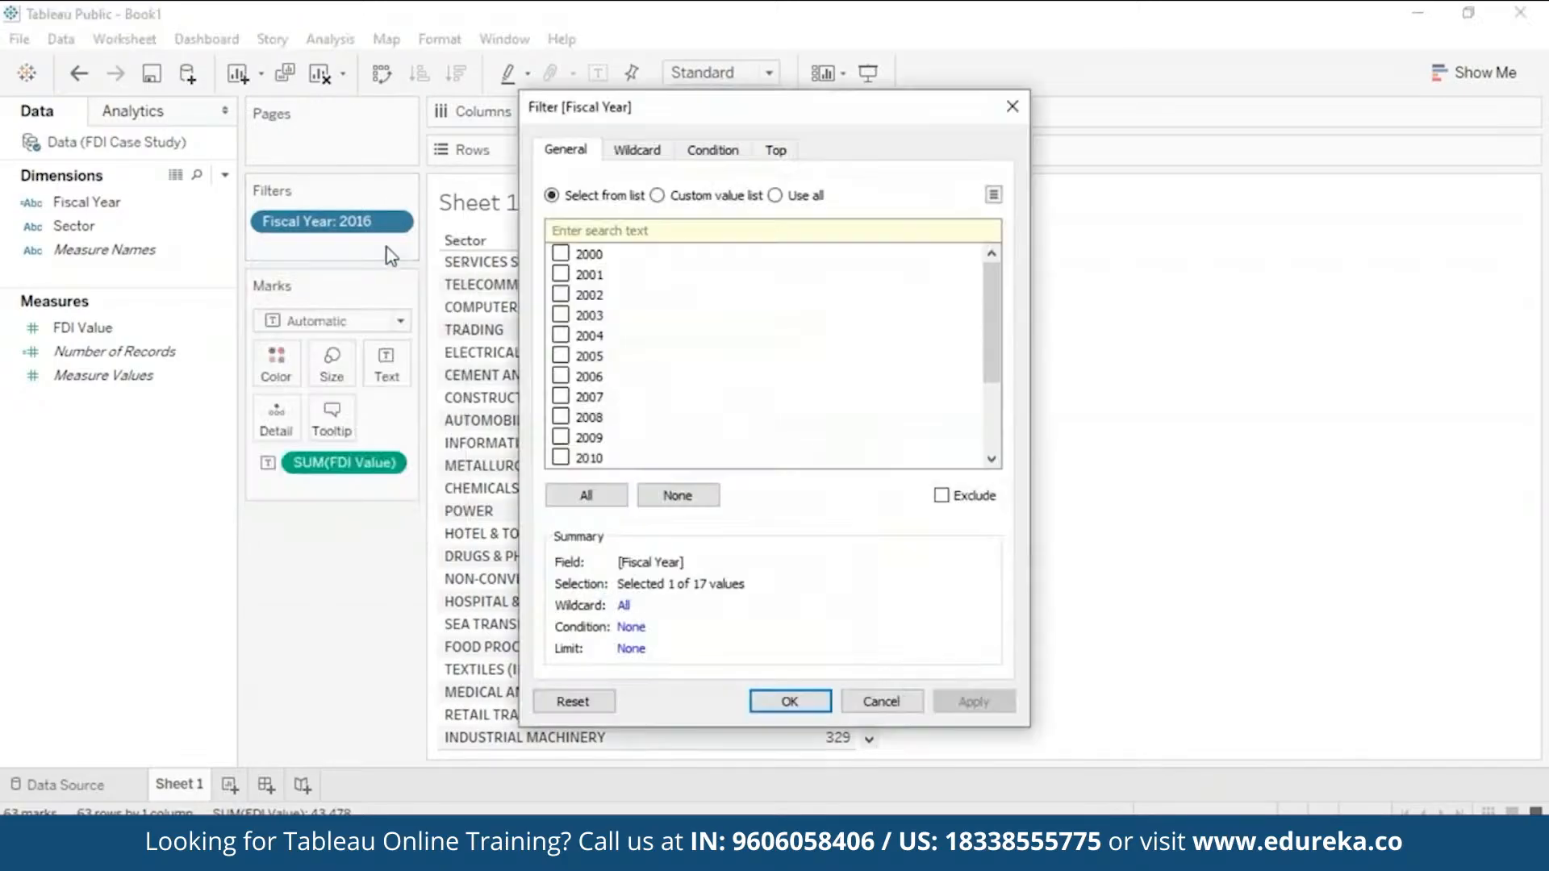
click(603, 494)
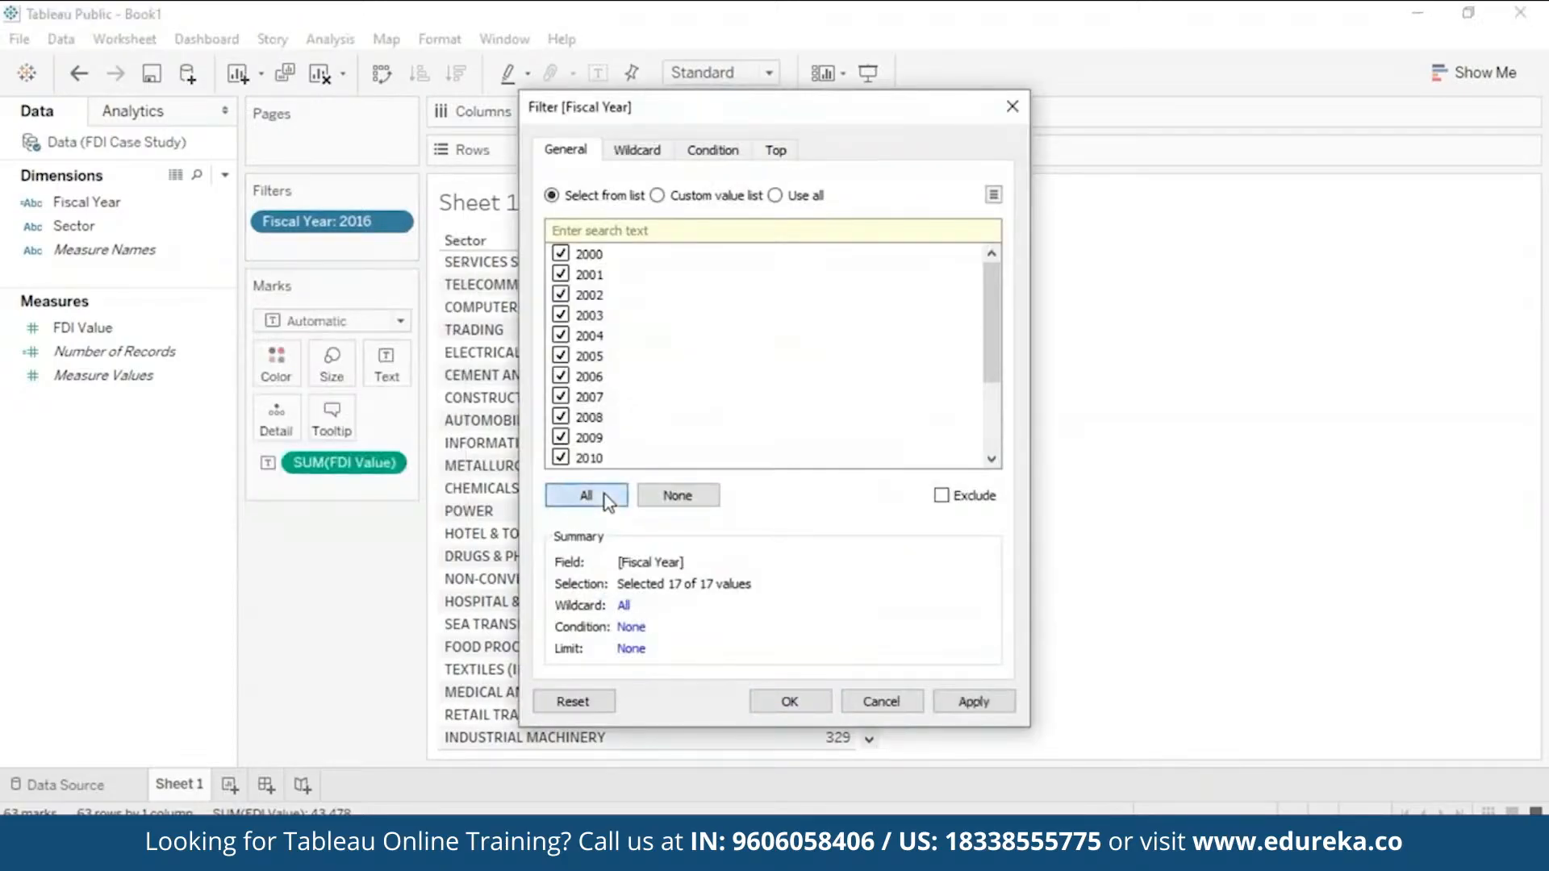
scroll(989, 365, down, 2)
scroll(989, 365, up, 2)
Step: Limit the Fiscal Year filter to the top 5 years by maximum FDI Value and apply it
click(777, 152)
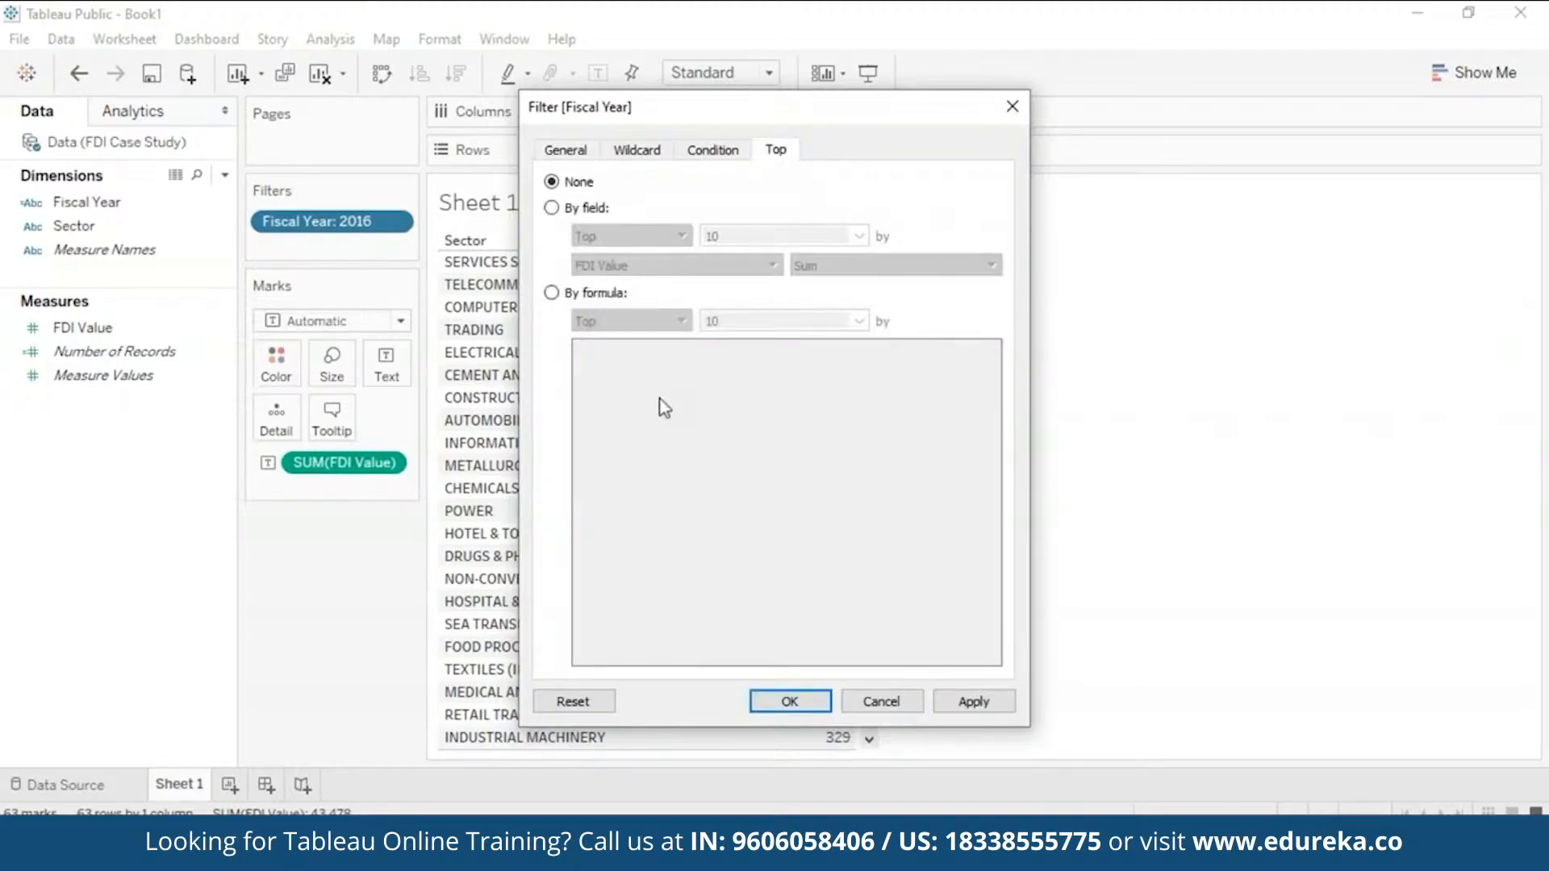
click(552, 208)
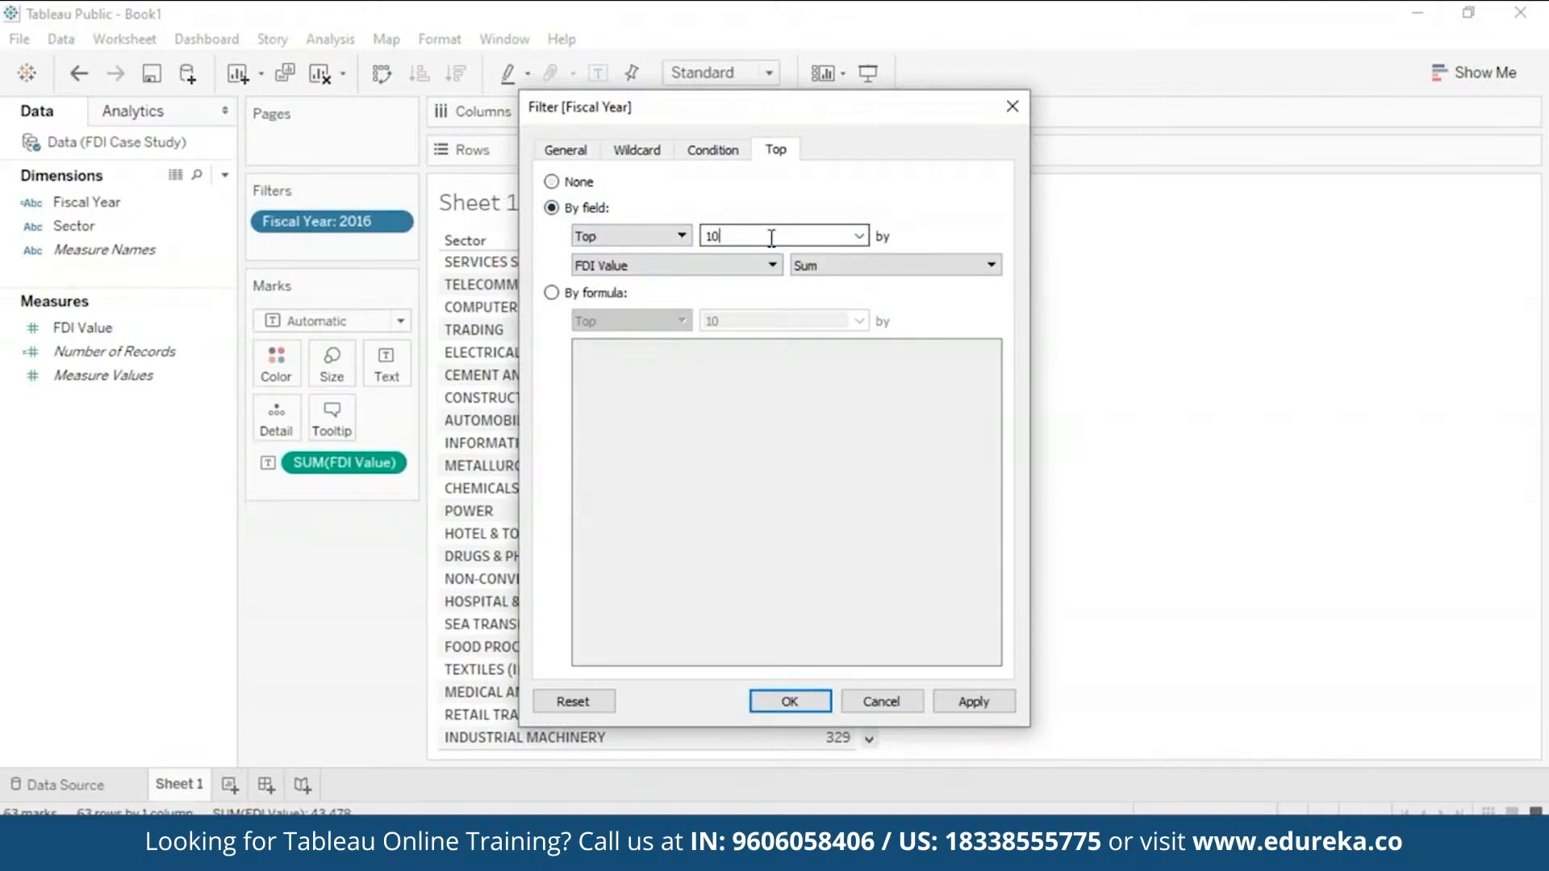
key(BackSpace)
key(BackSpace)
text(5)
click(978, 263)
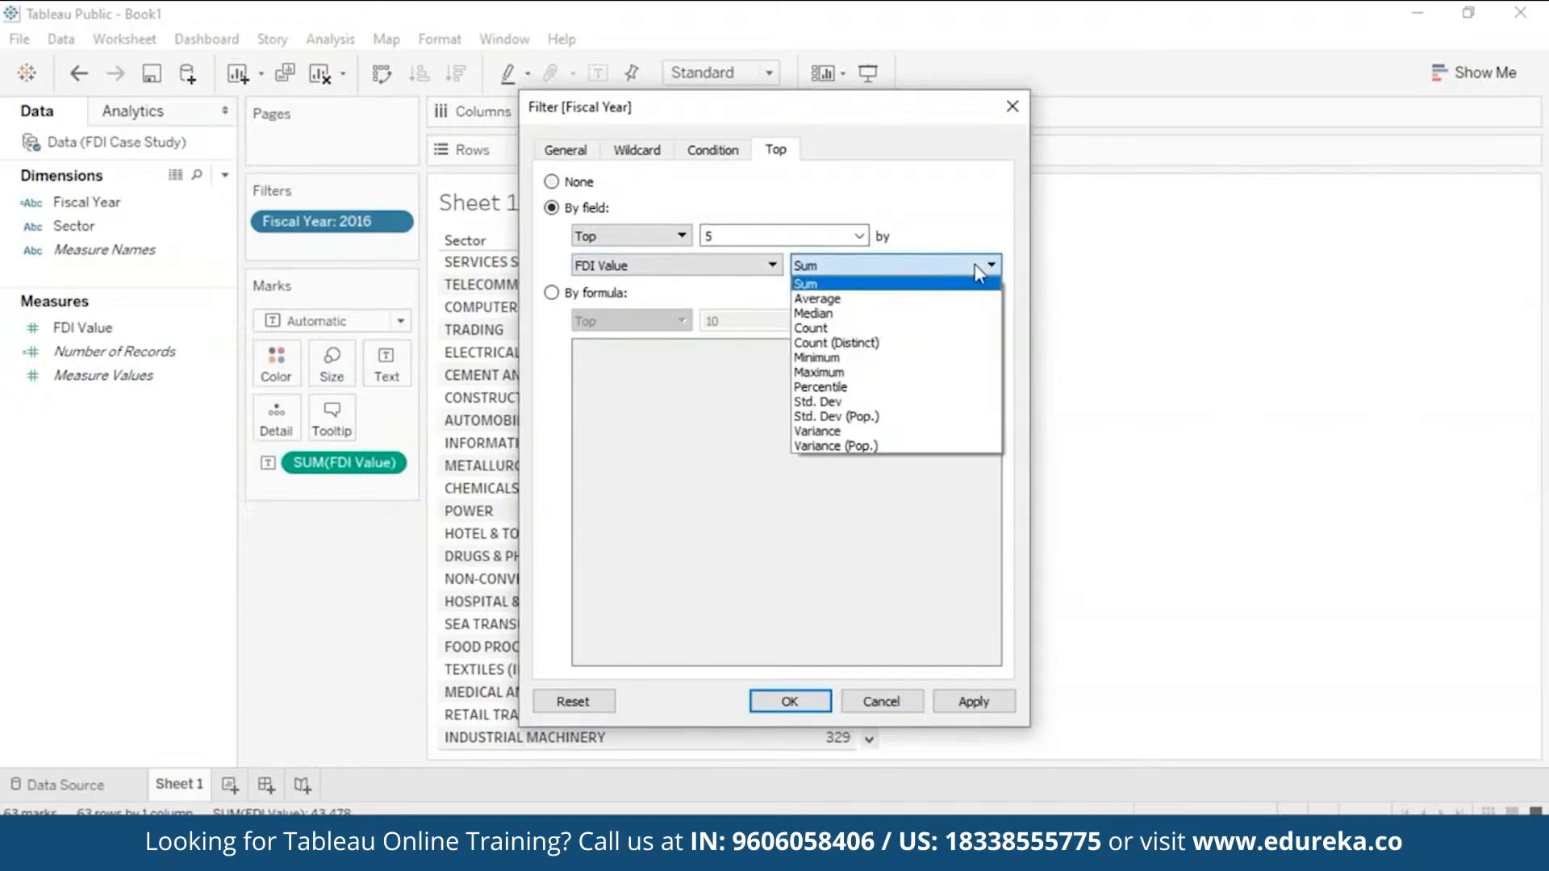
click(972, 372)
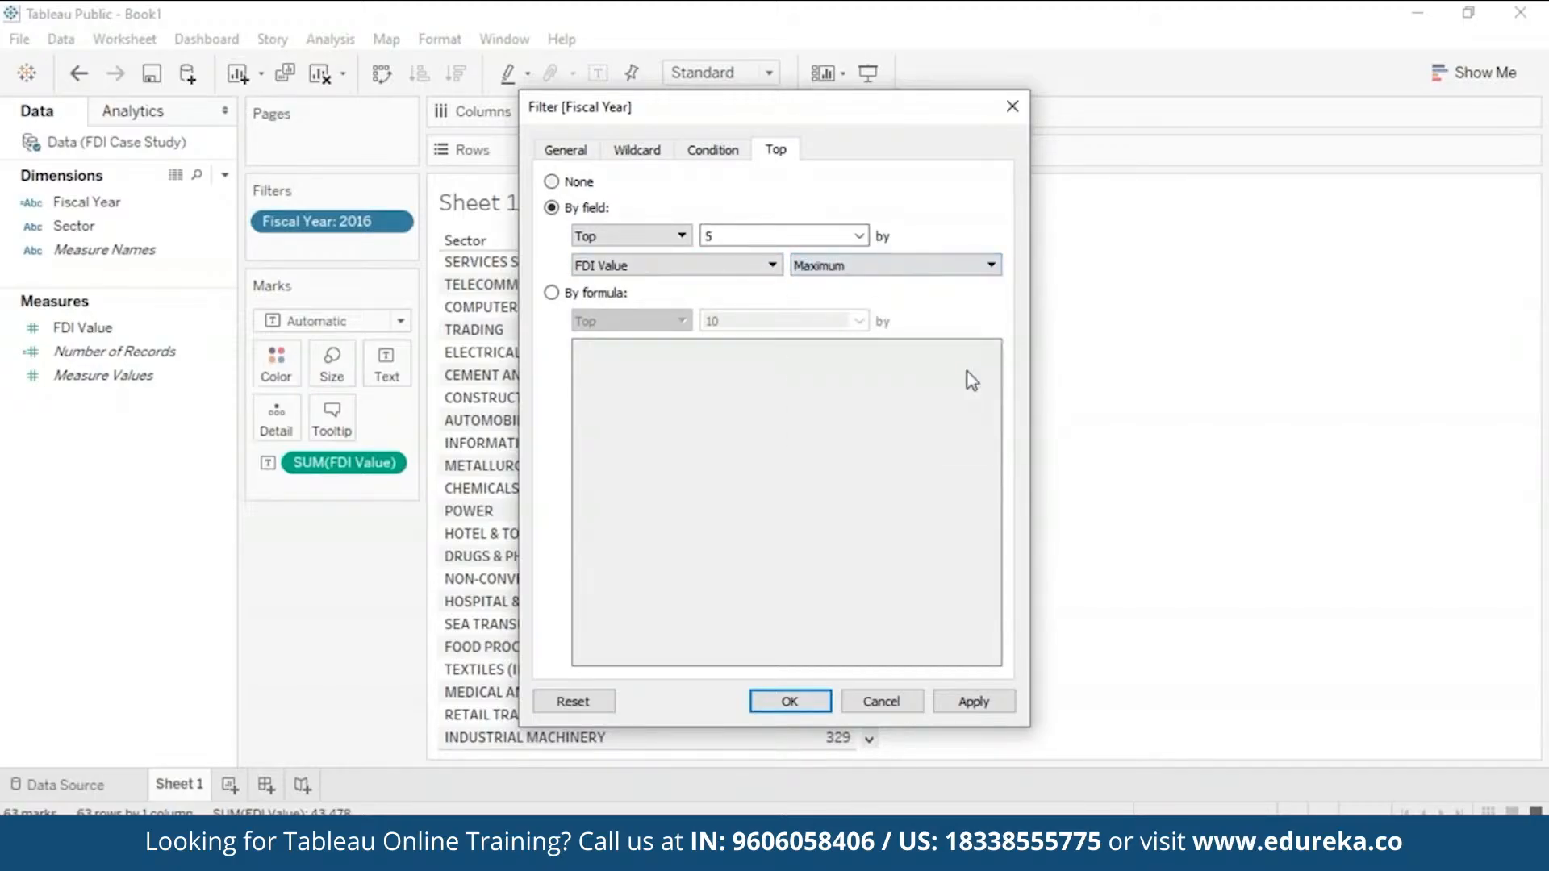
drag(890, 118, 1186, 129)
click(1291, 720)
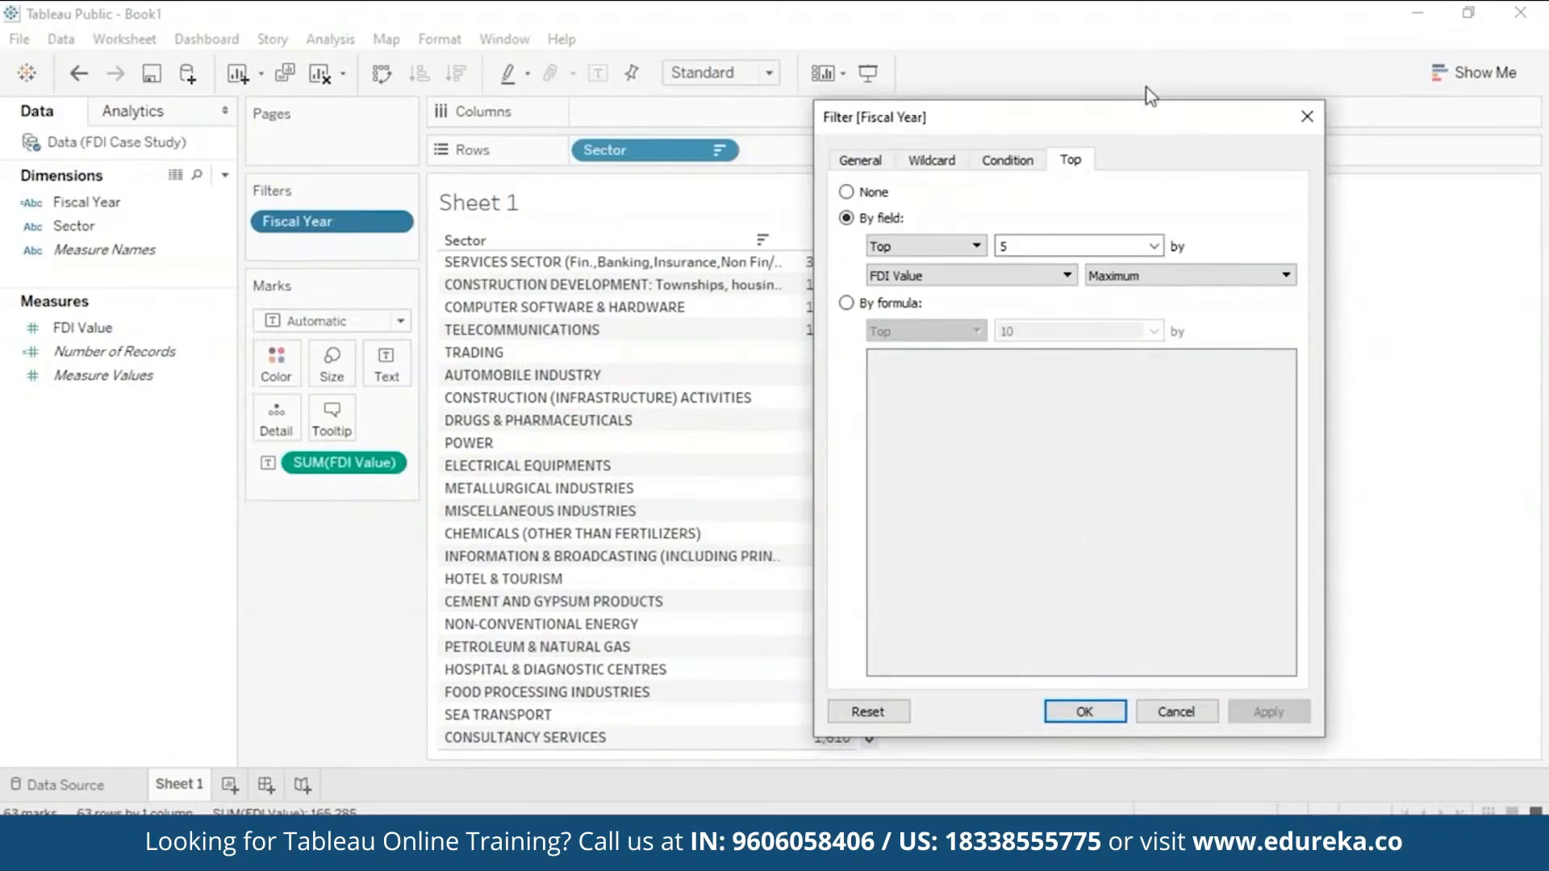
drag(1141, 129, 1230, 46)
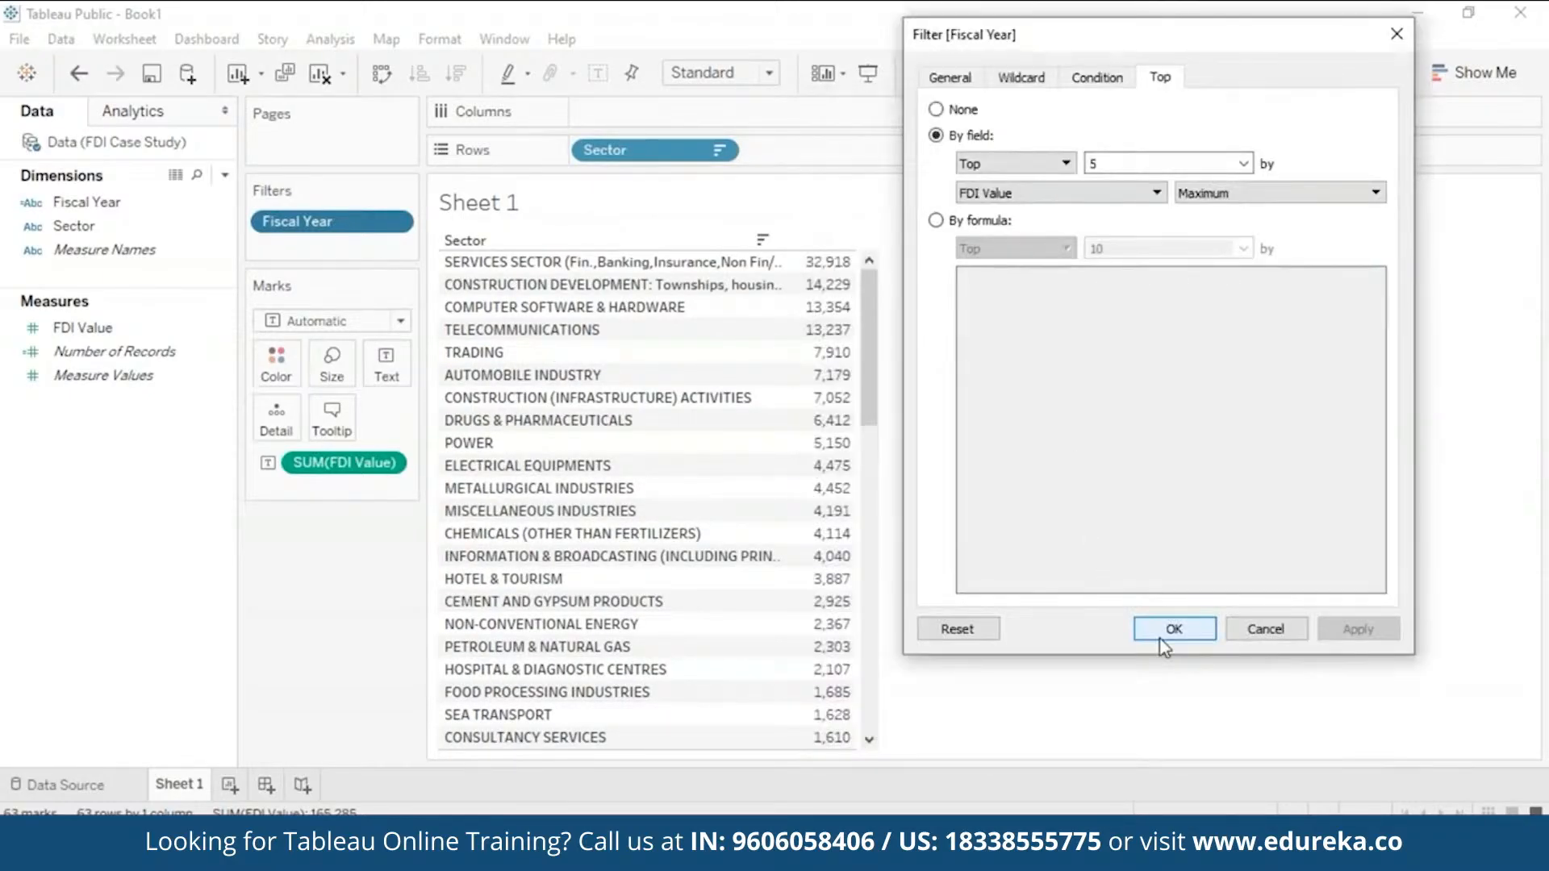
click(1171, 629)
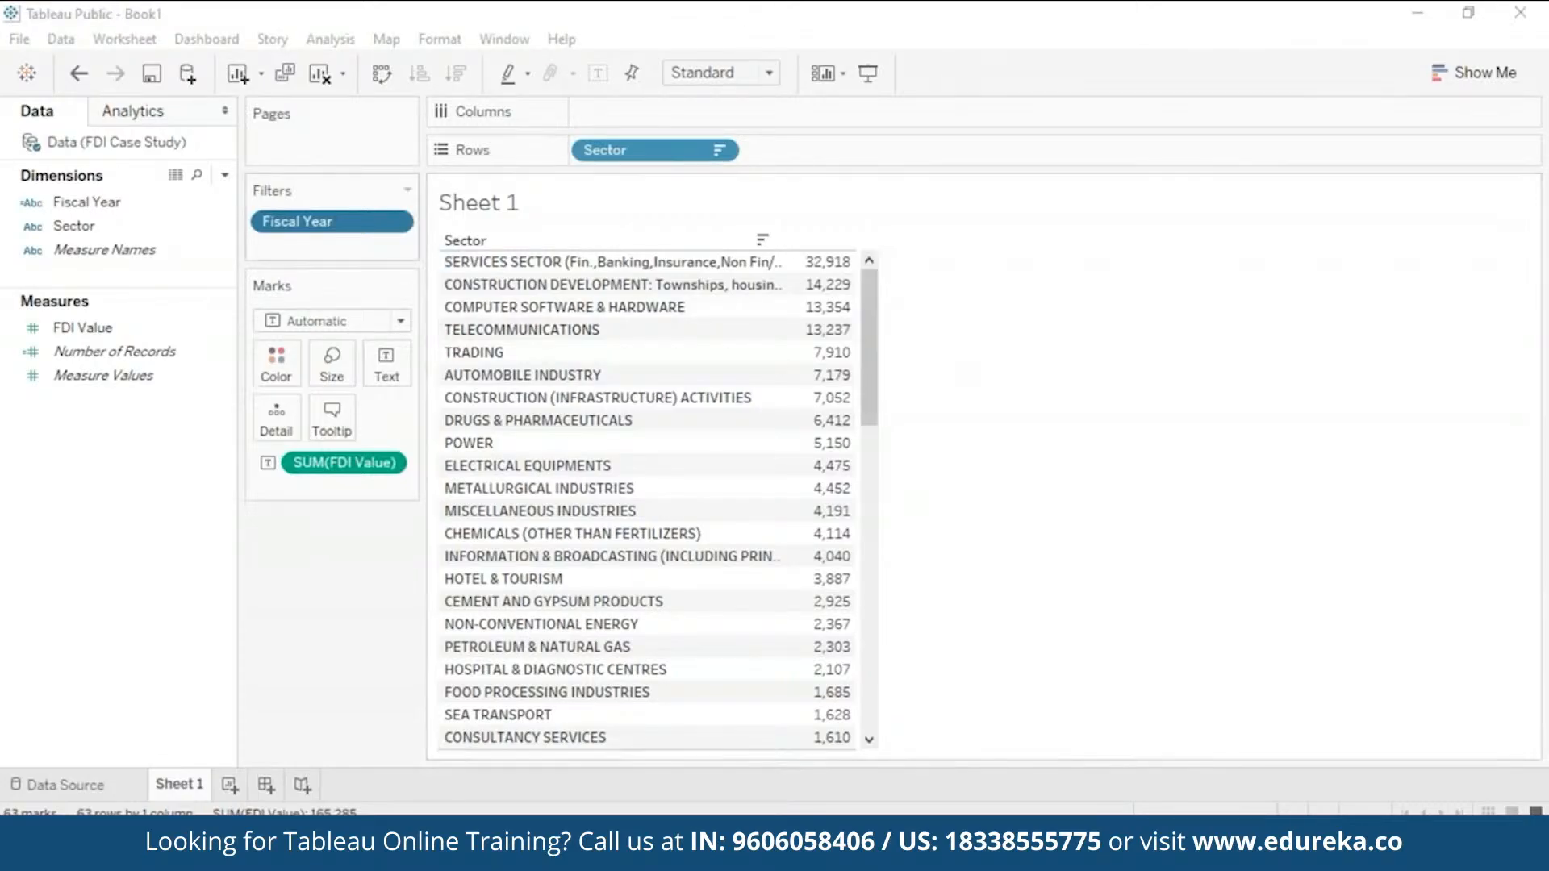
Step: Add a Sector filter that keeps the top 5 sectors by maximum FDI Value
click(157, 234)
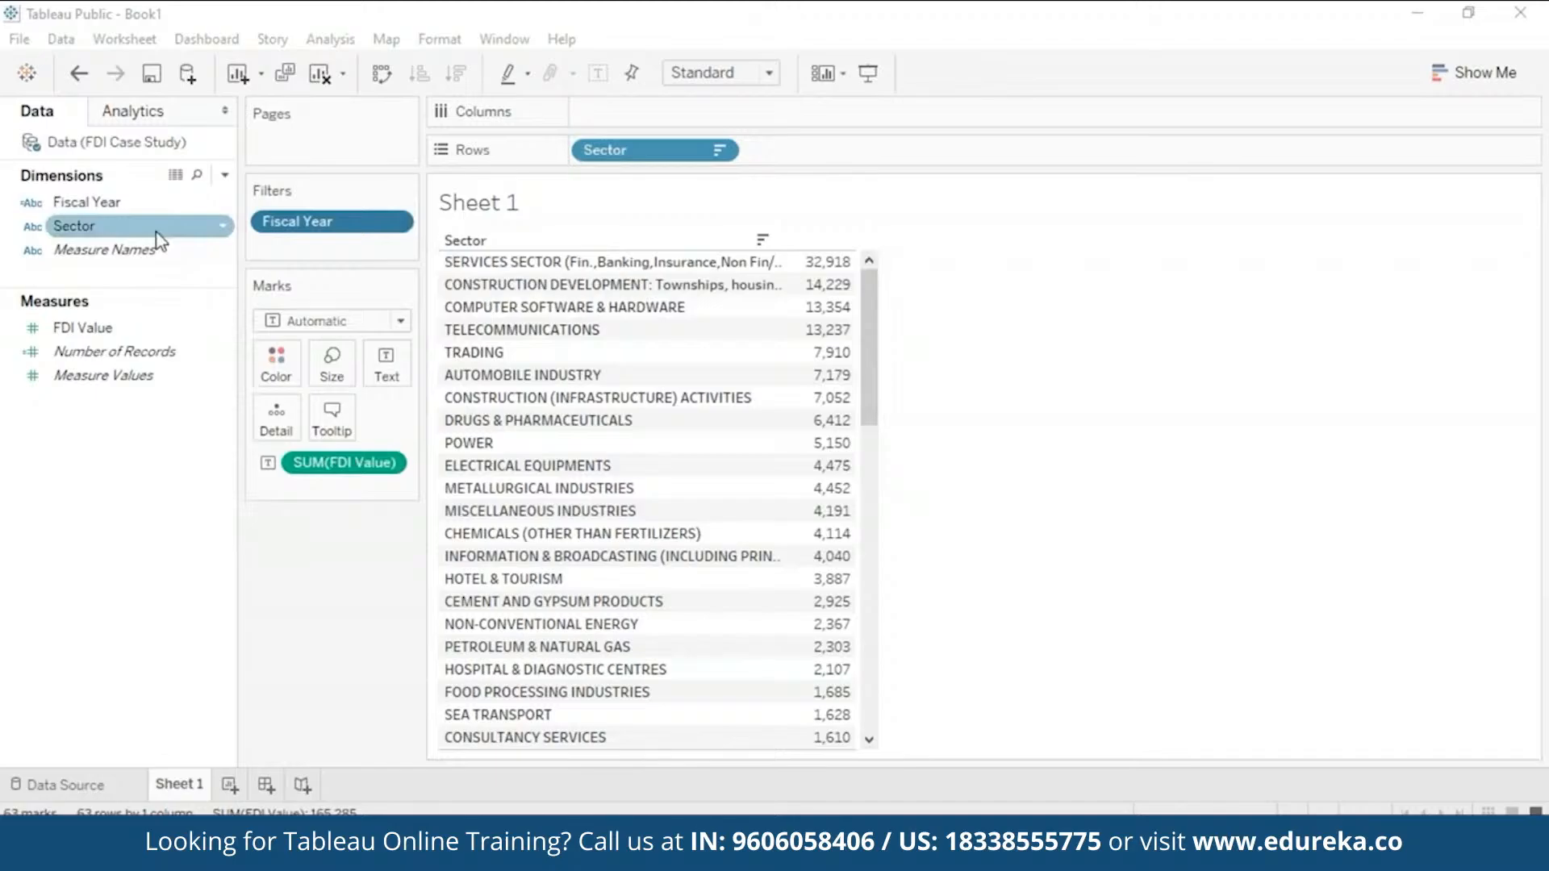
drag(159, 238, 355, 254)
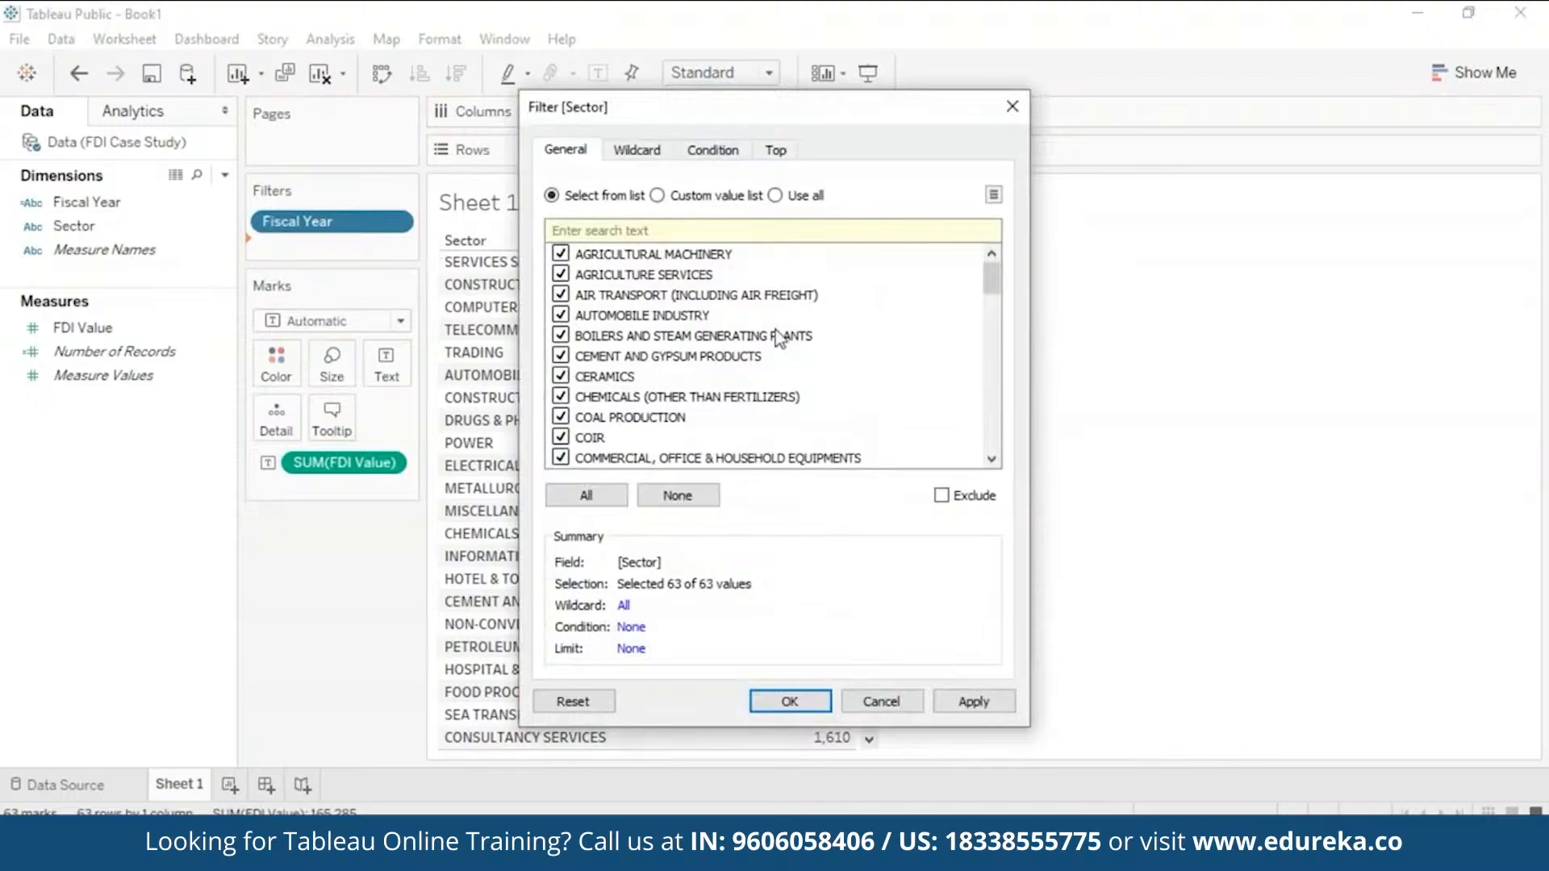
click(779, 150)
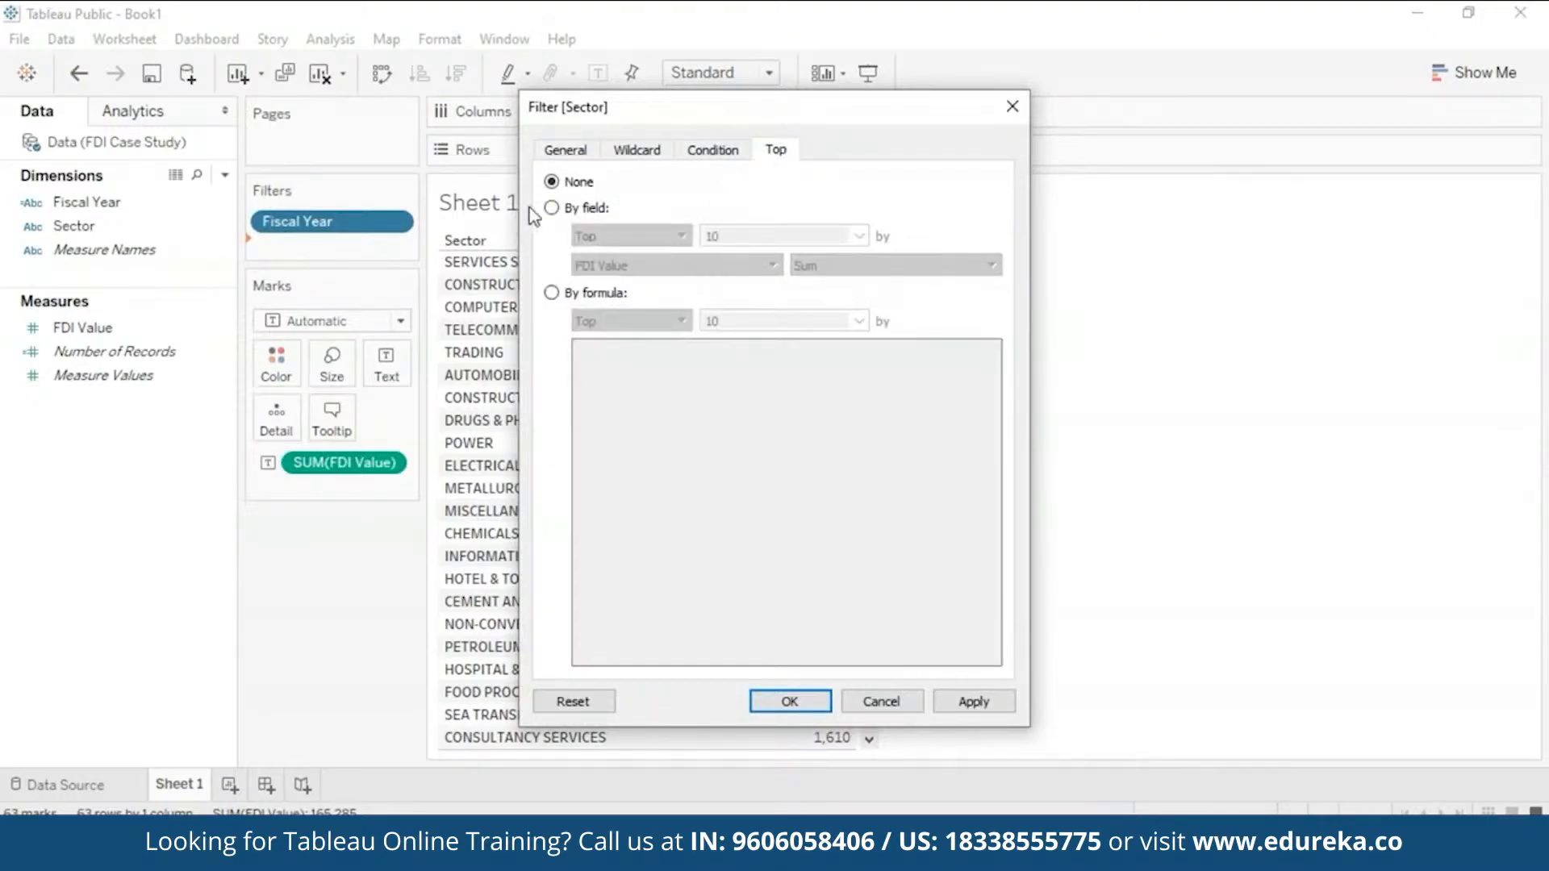
click(552, 209)
click(766, 234)
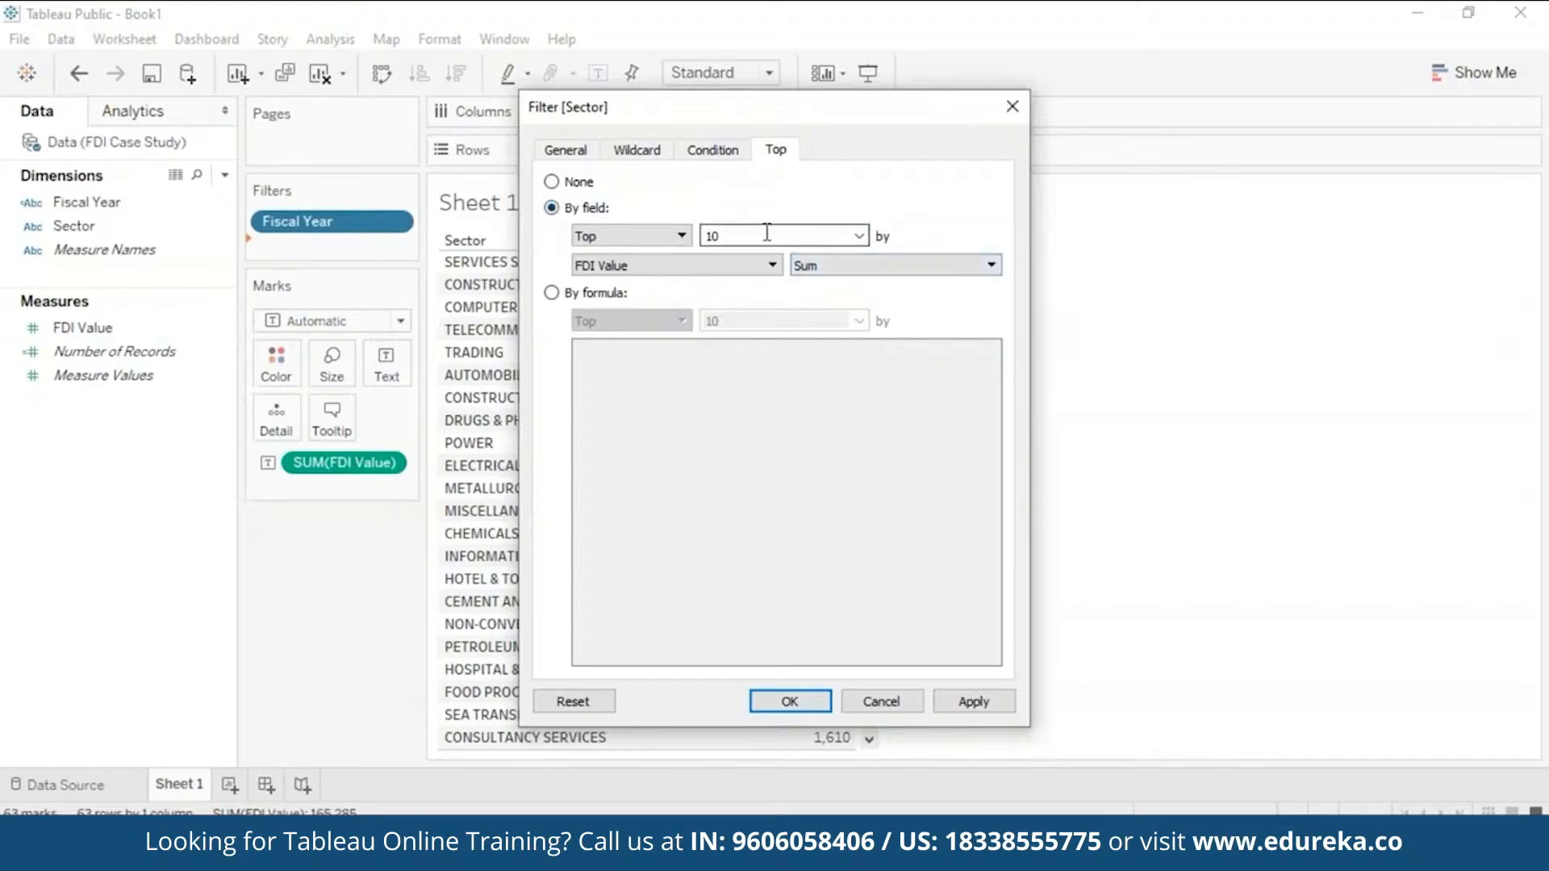
key(BackSpace)
key(BackSpace)
text(5)
click(860, 260)
click(850, 376)
drag(895, 105, 1174, 54)
click(1254, 651)
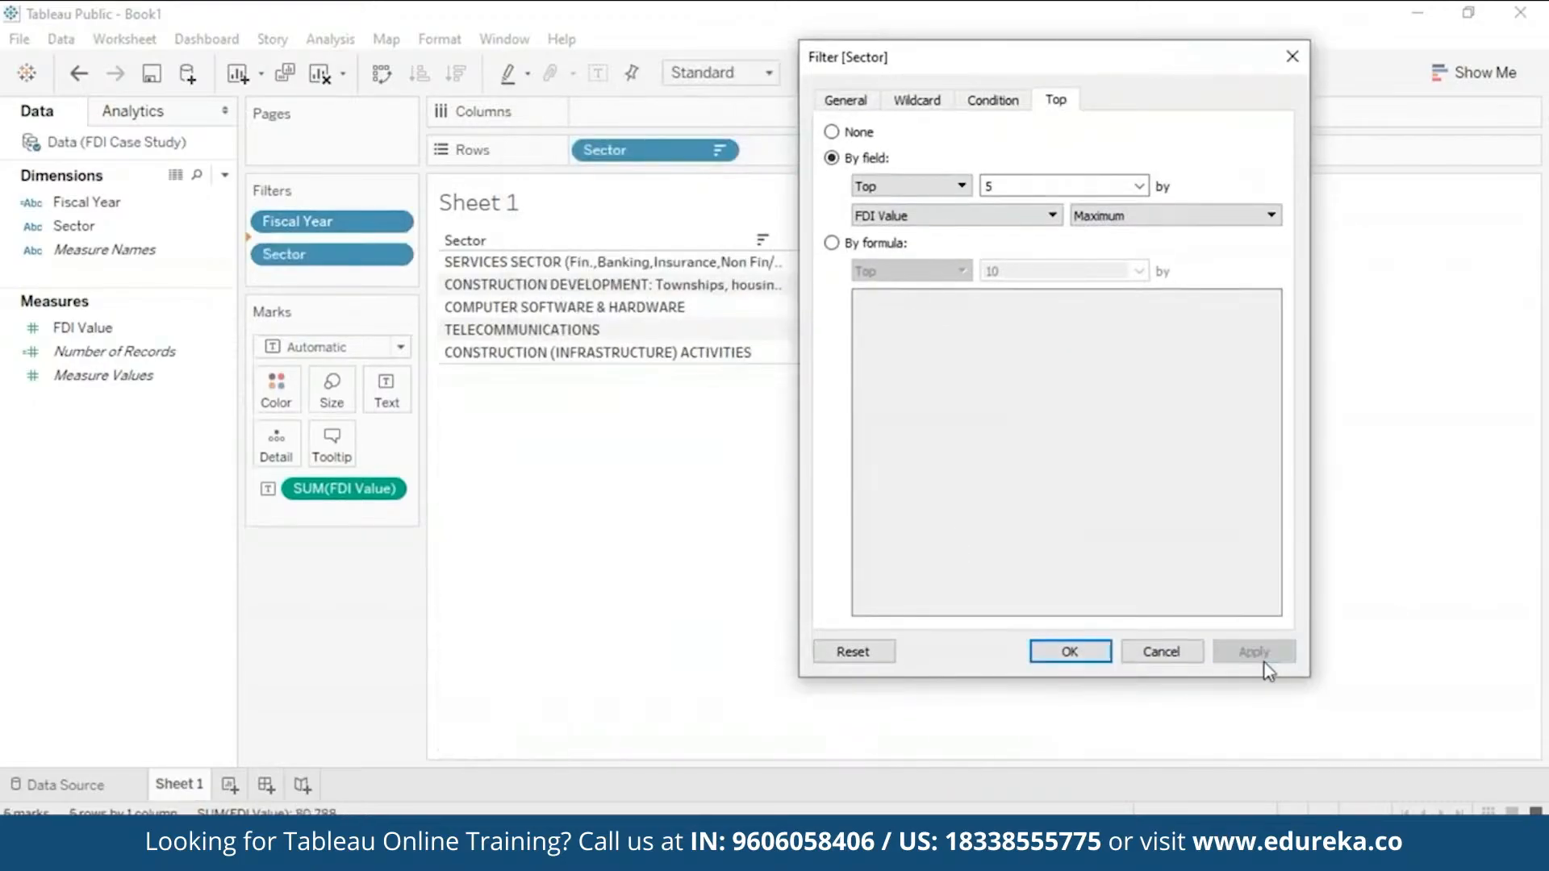
click(1070, 651)
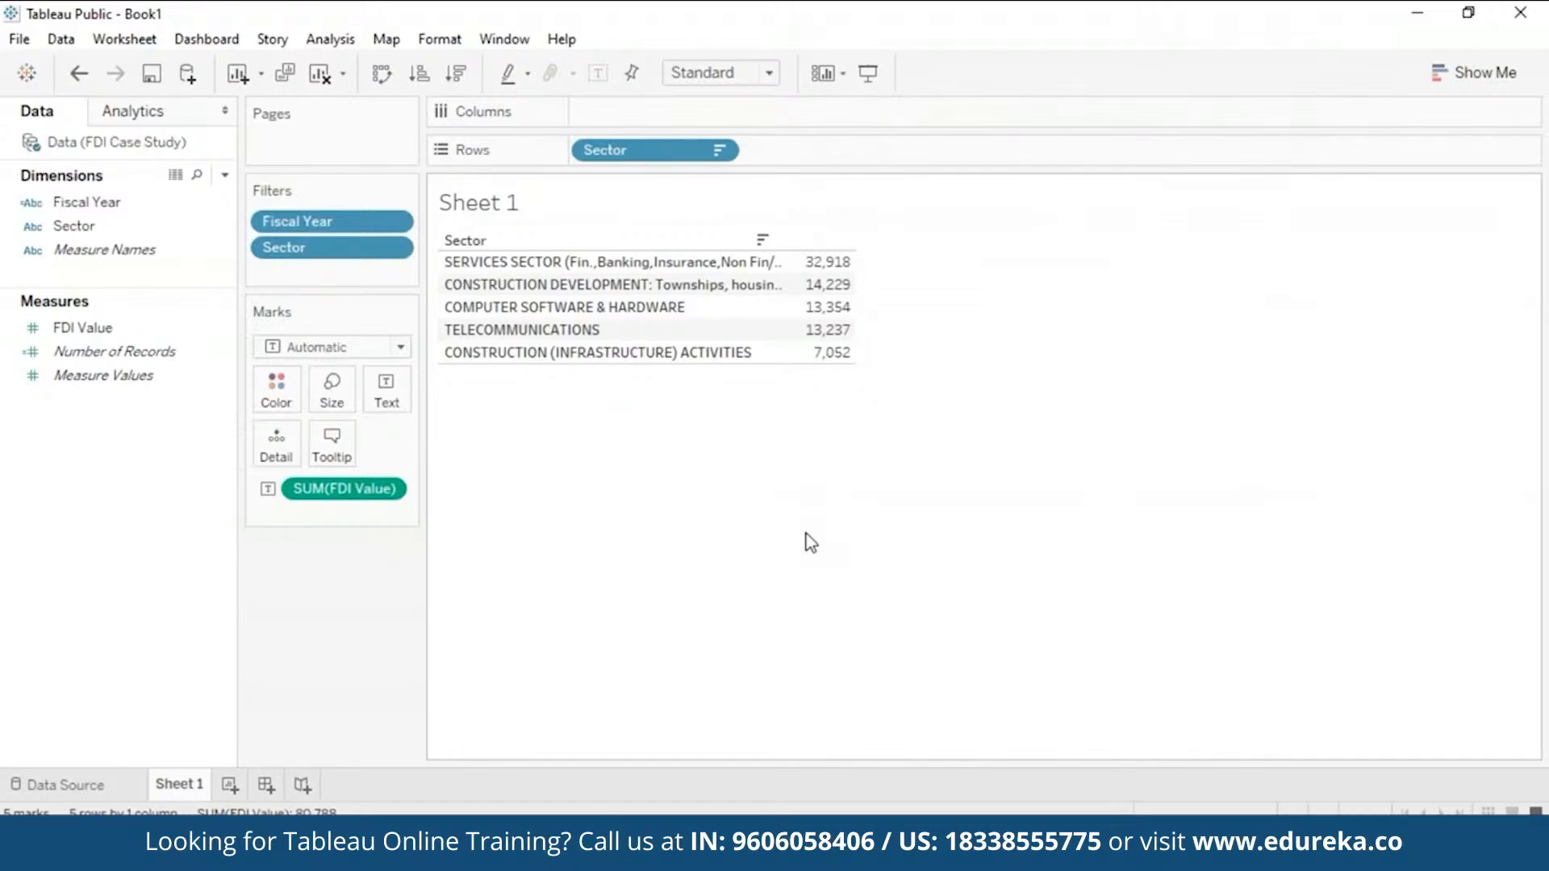
Step: Rename Sheet 1 as MAX FDI
right_click(179, 790)
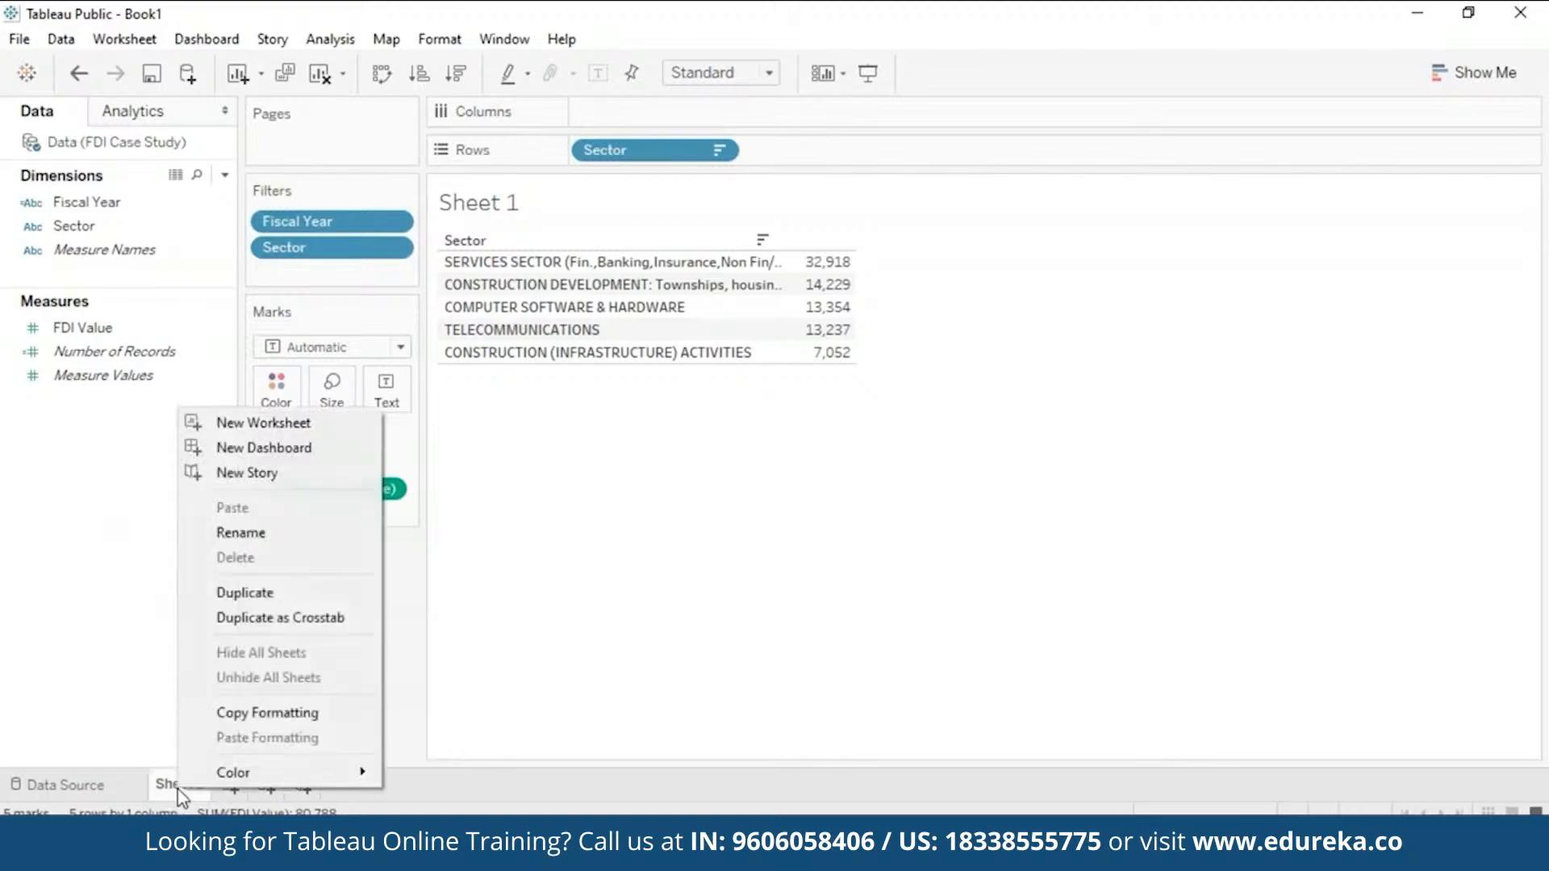
click(279, 535)
key(BackSpace)
text(MAX FDI)
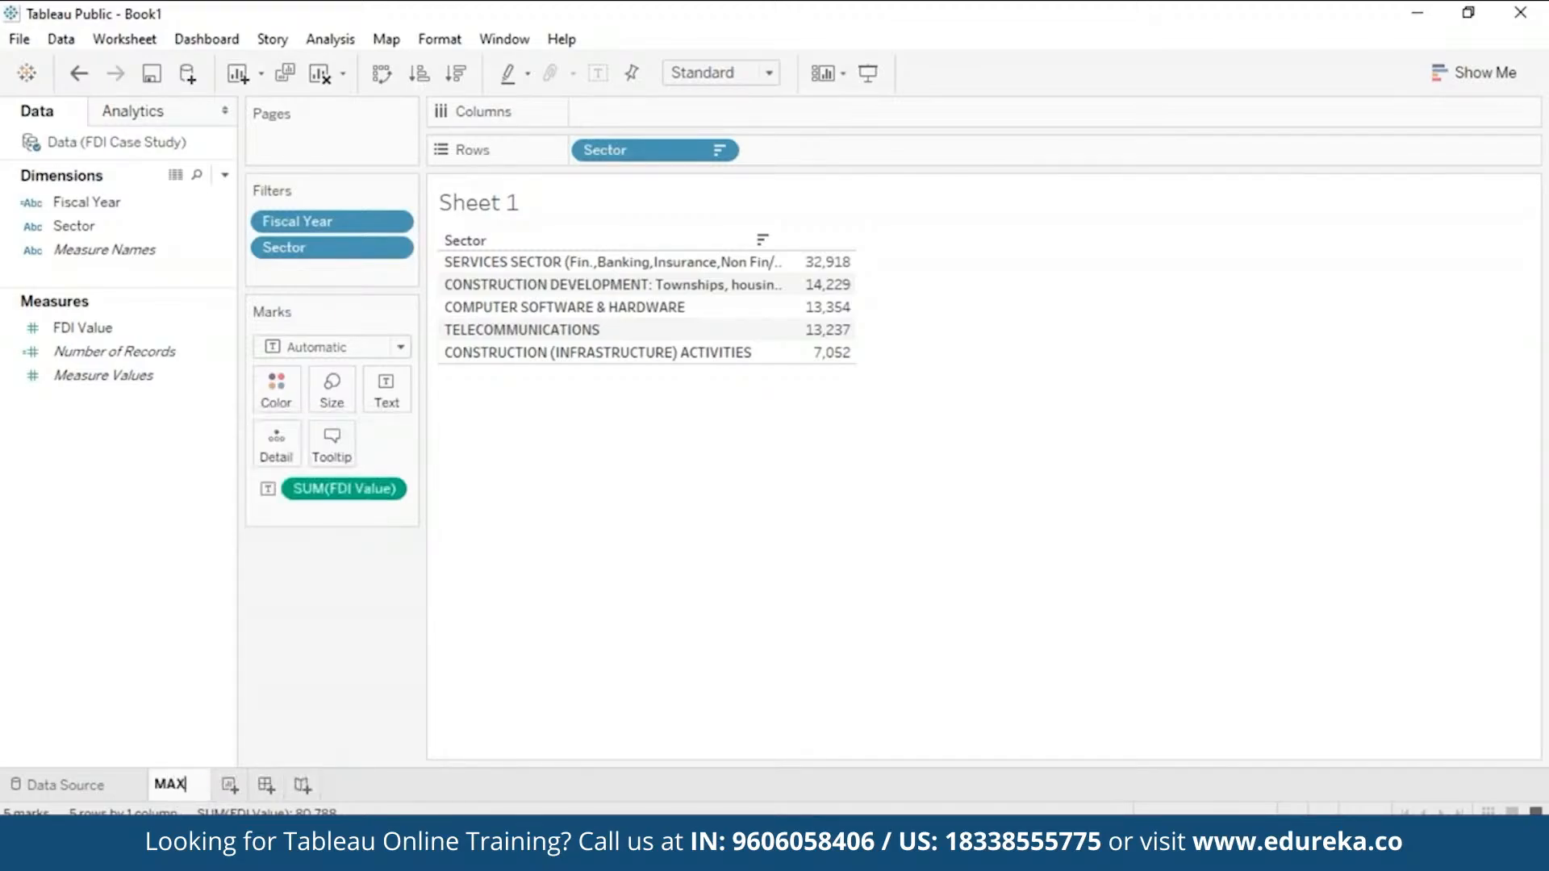
click(743, 554)
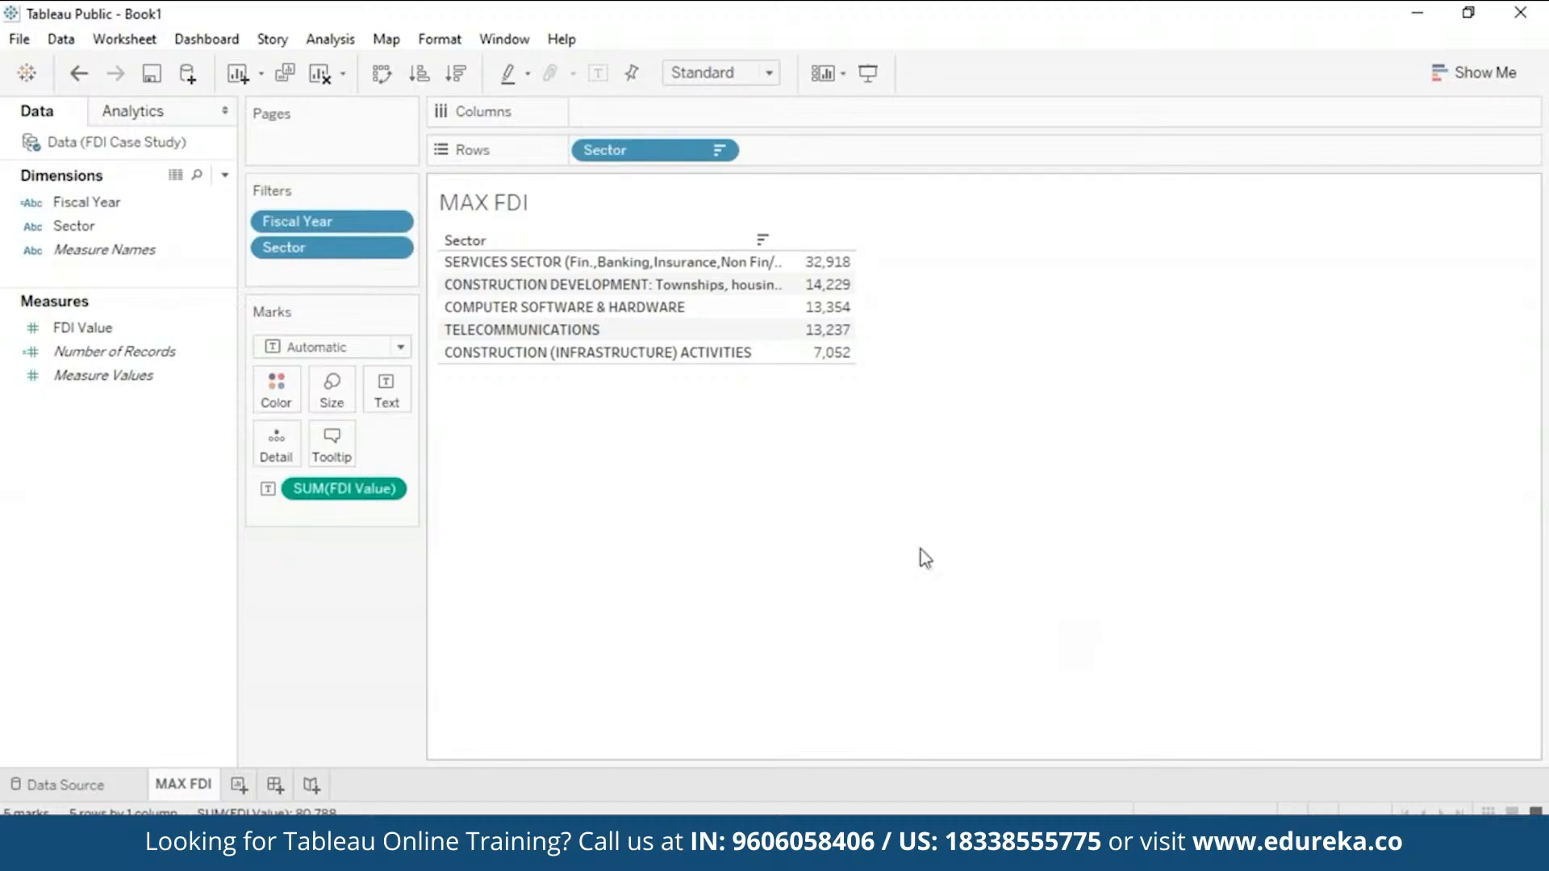
Step: Add a new blank worksheet and duplicate the MAX FDI sheet
click(239, 785)
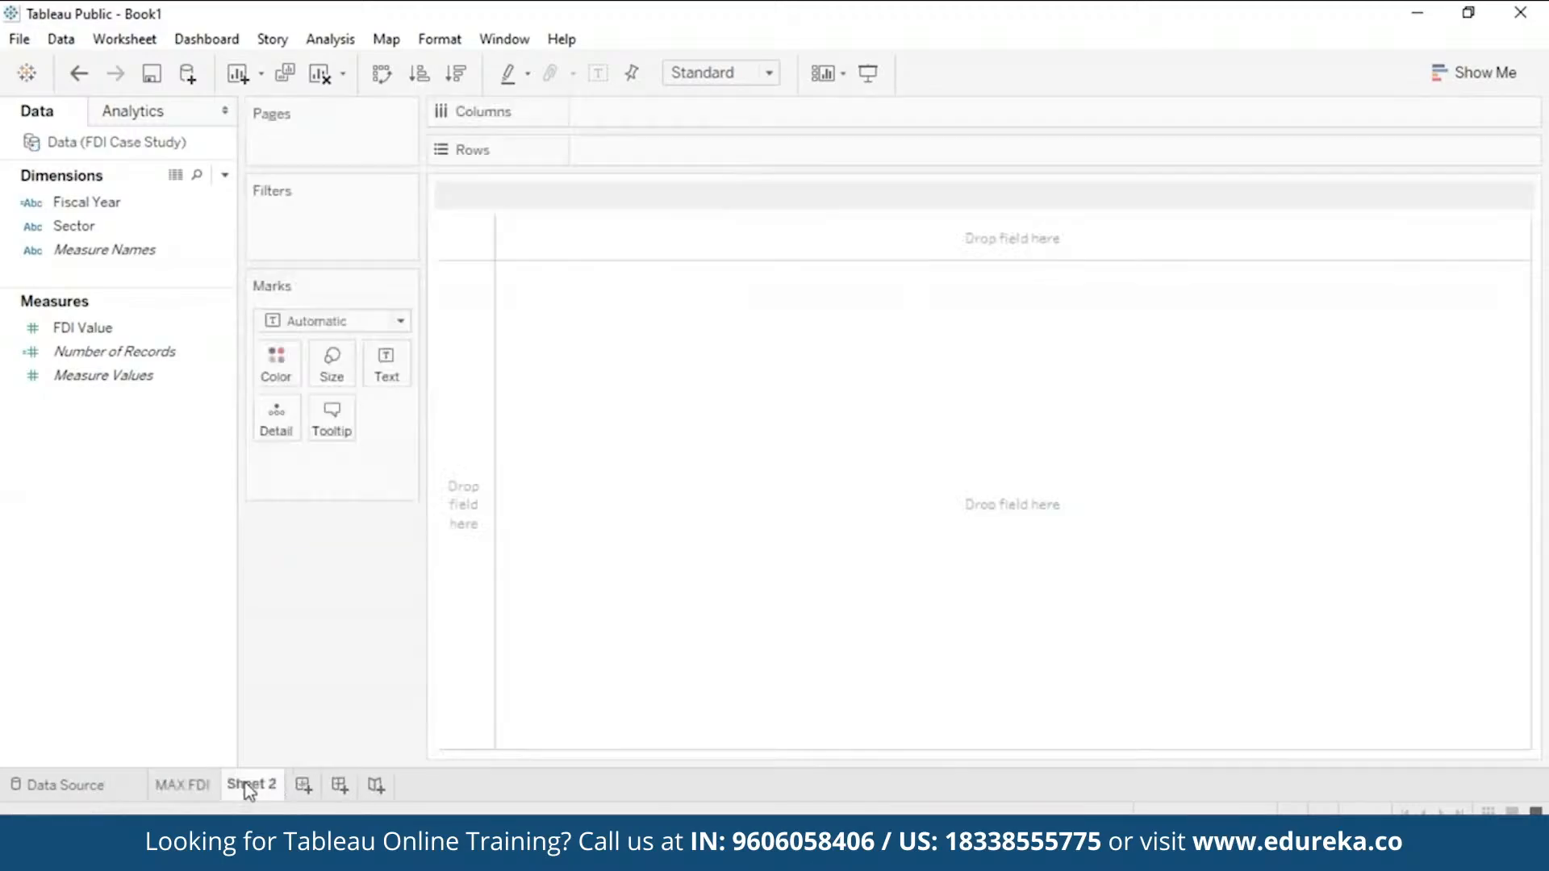
click(184, 786)
right_click(183, 789)
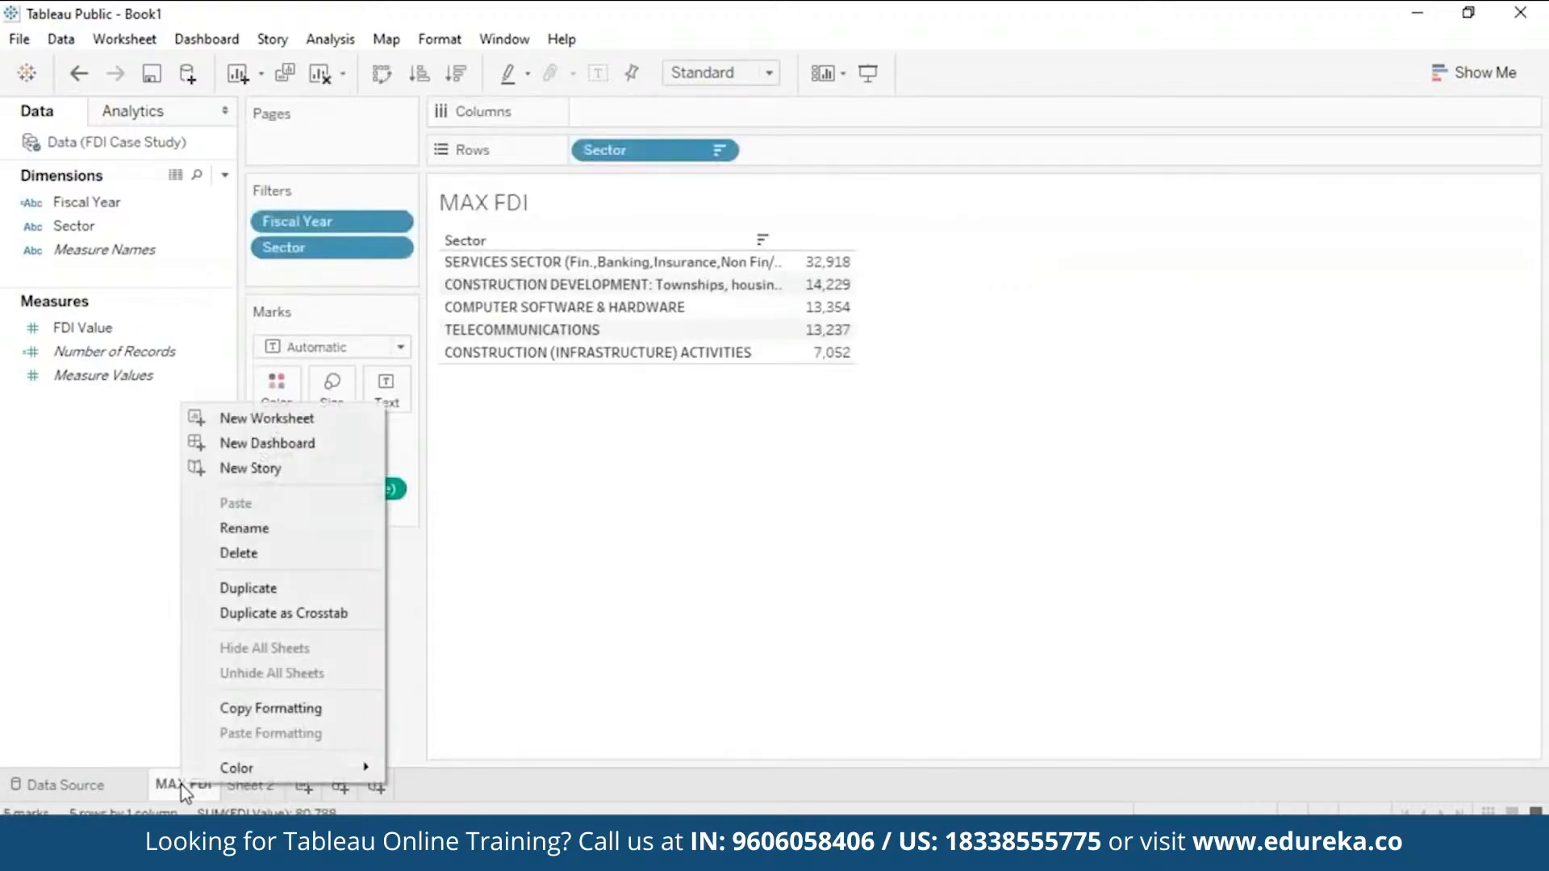
click(283, 587)
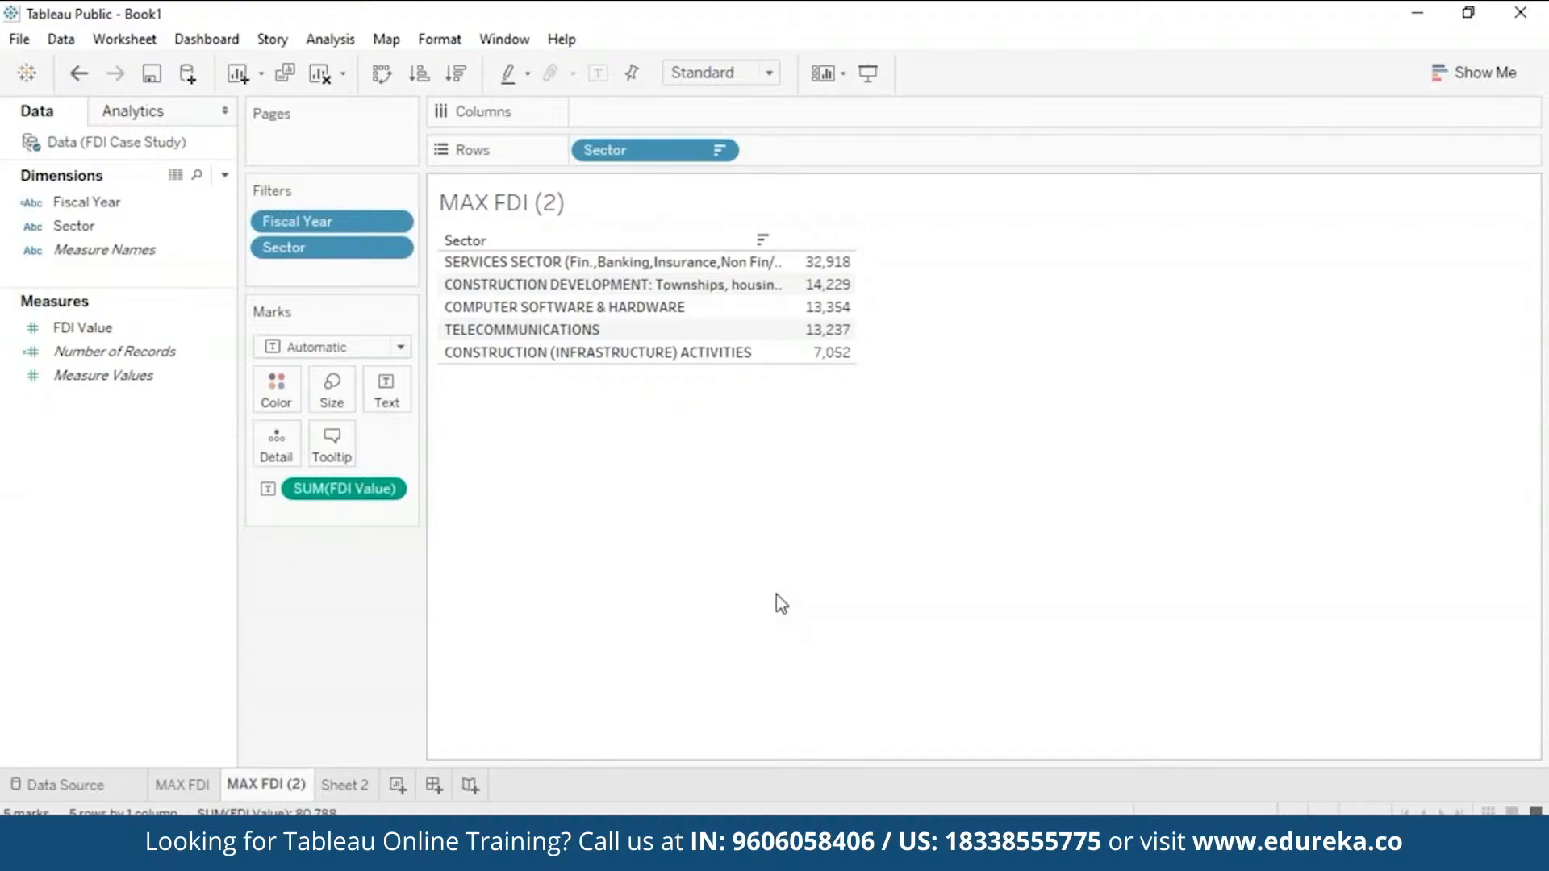
Step: Rename the duplicated sheet as MIN FDI
right_click(278, 784)
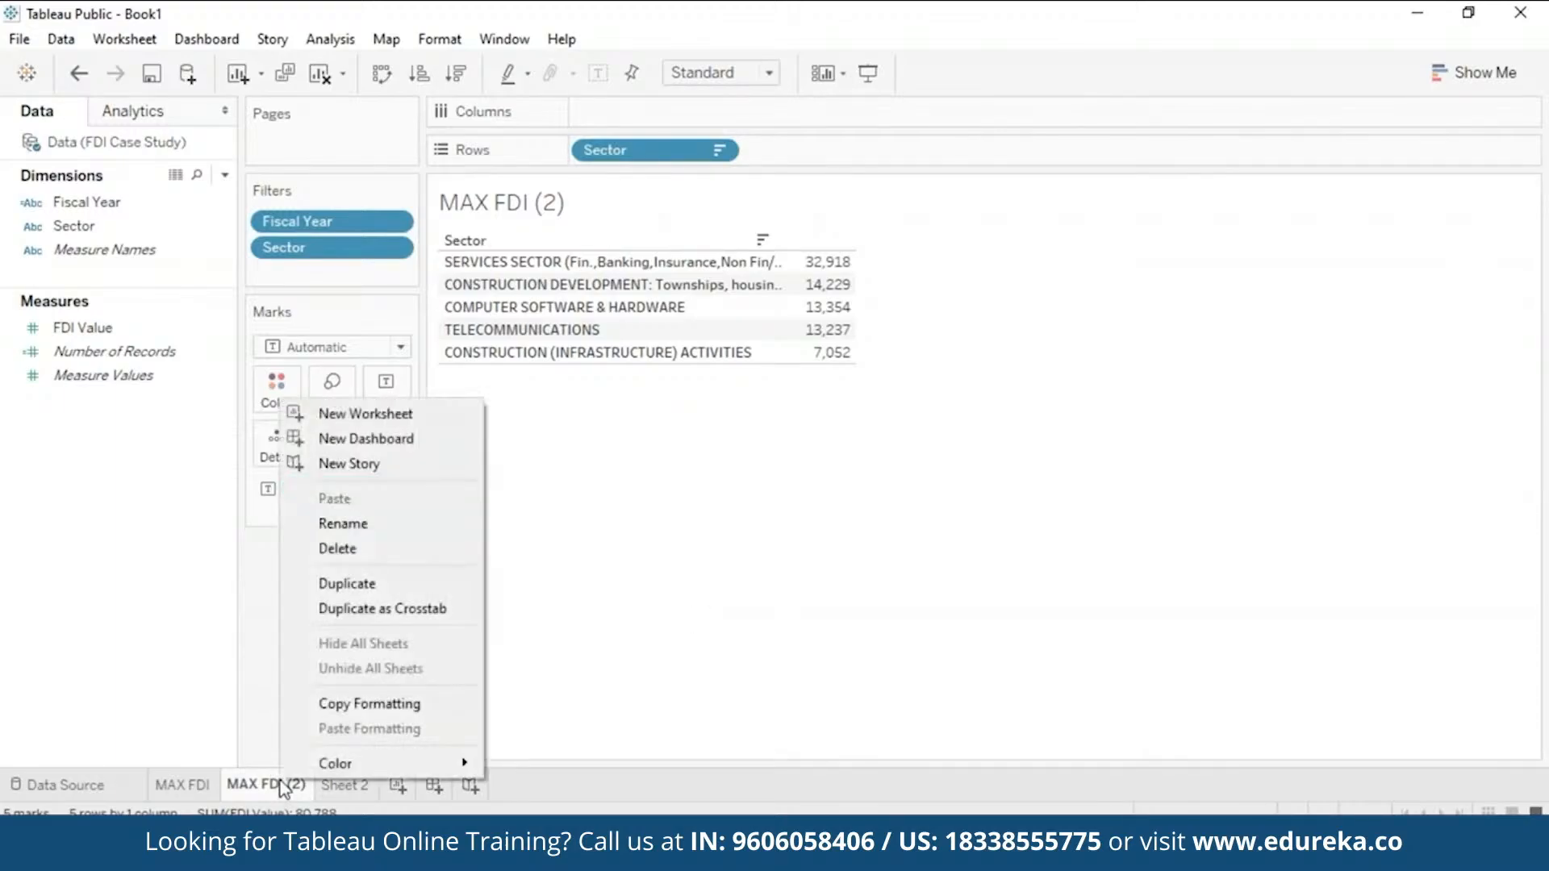
click(423, 536)
click(251, 777)
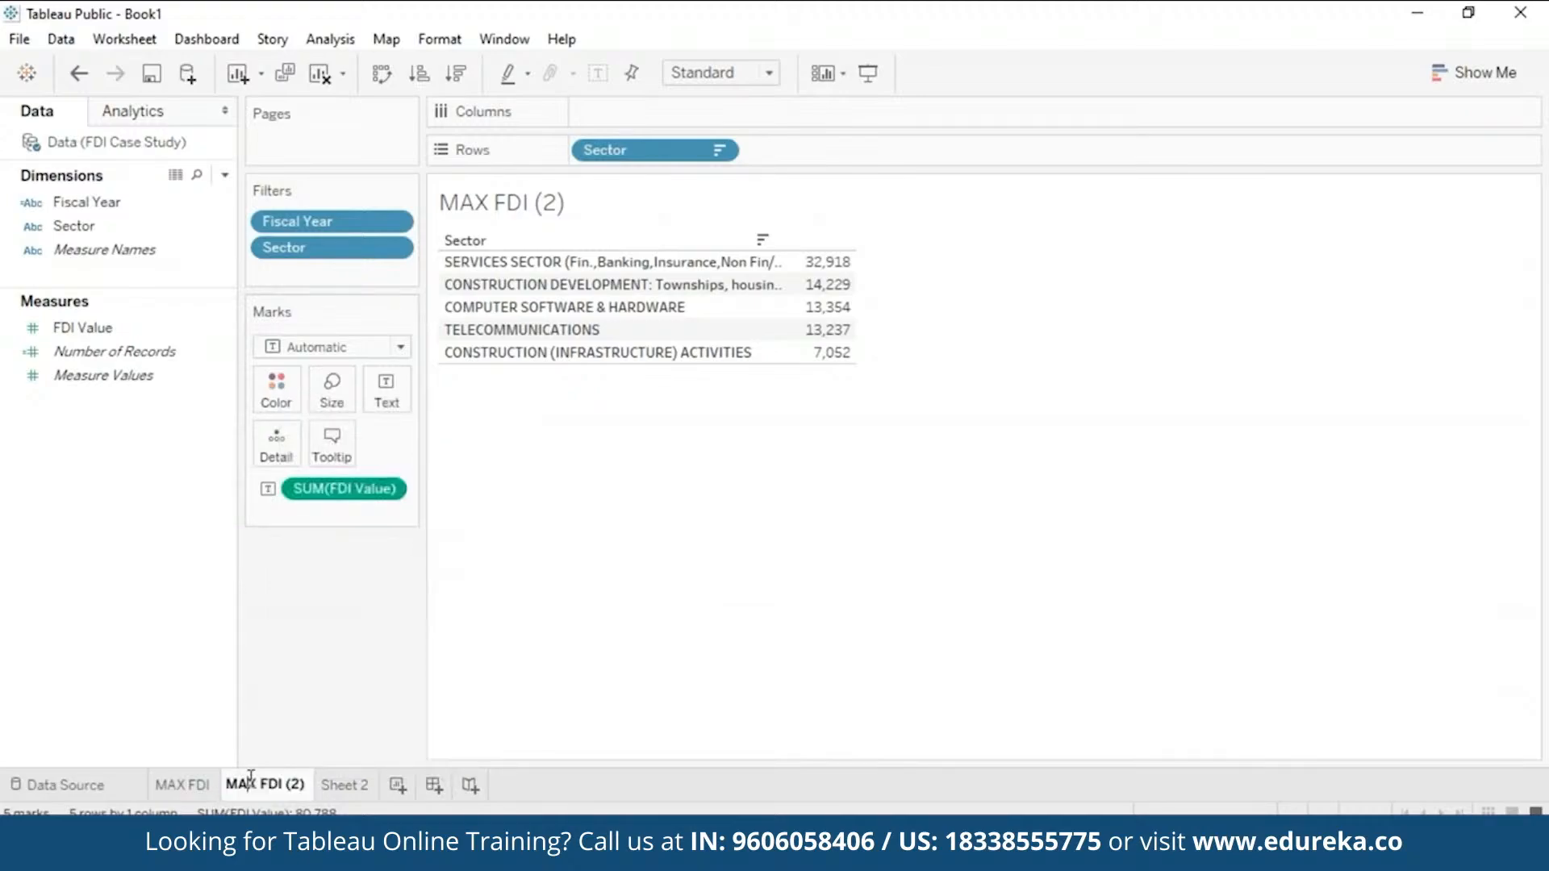
key(BackSpace)
key(BackSpace)
text(IN)
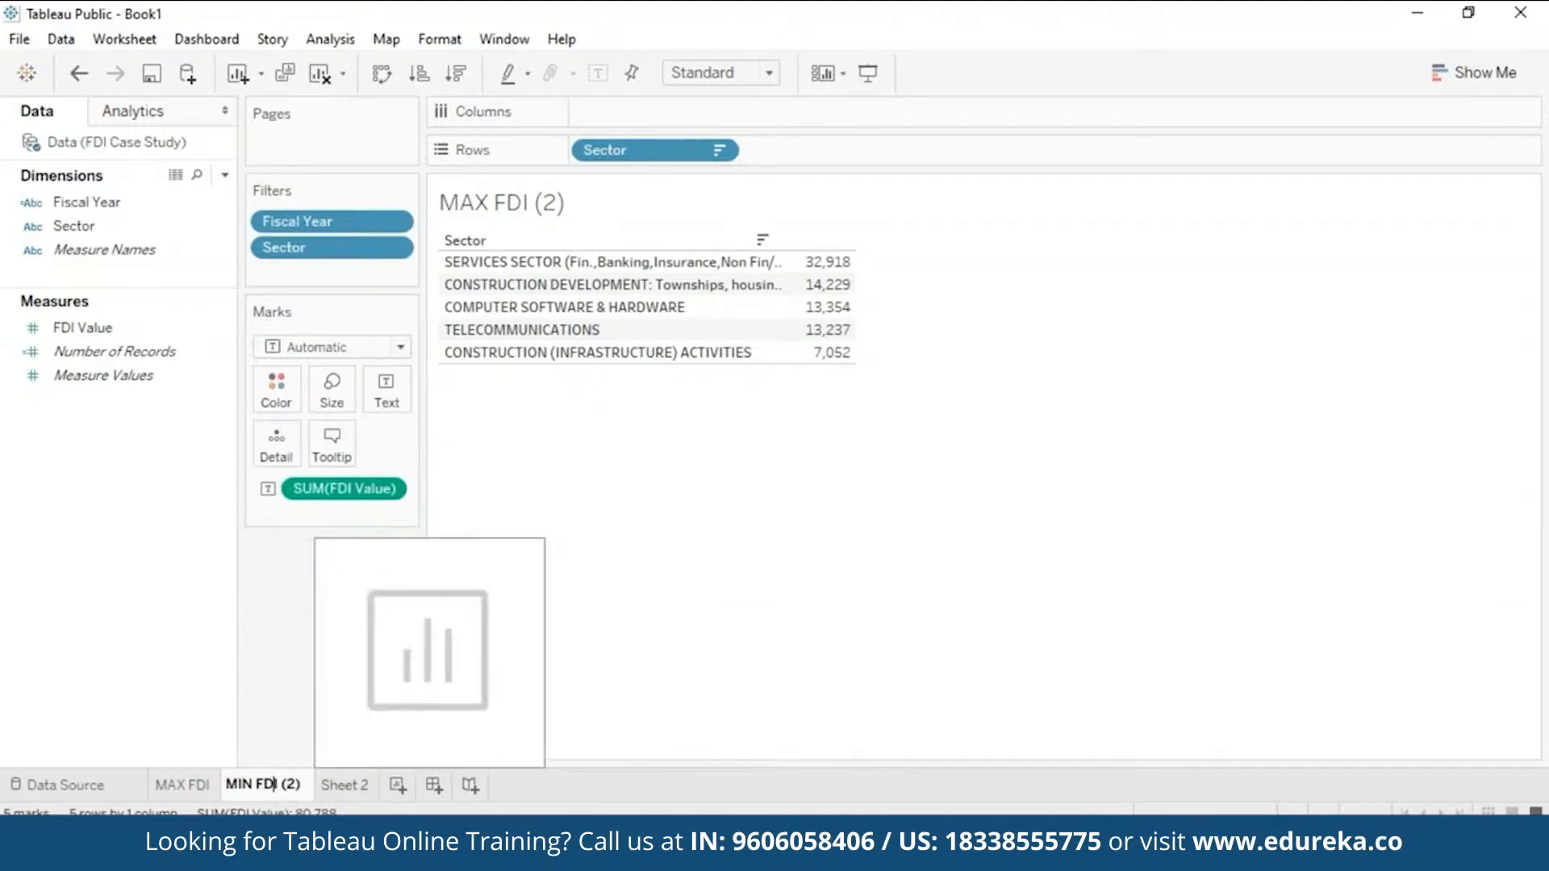
key(Delete)
key(Delete)
key(Delete)
key(Return)
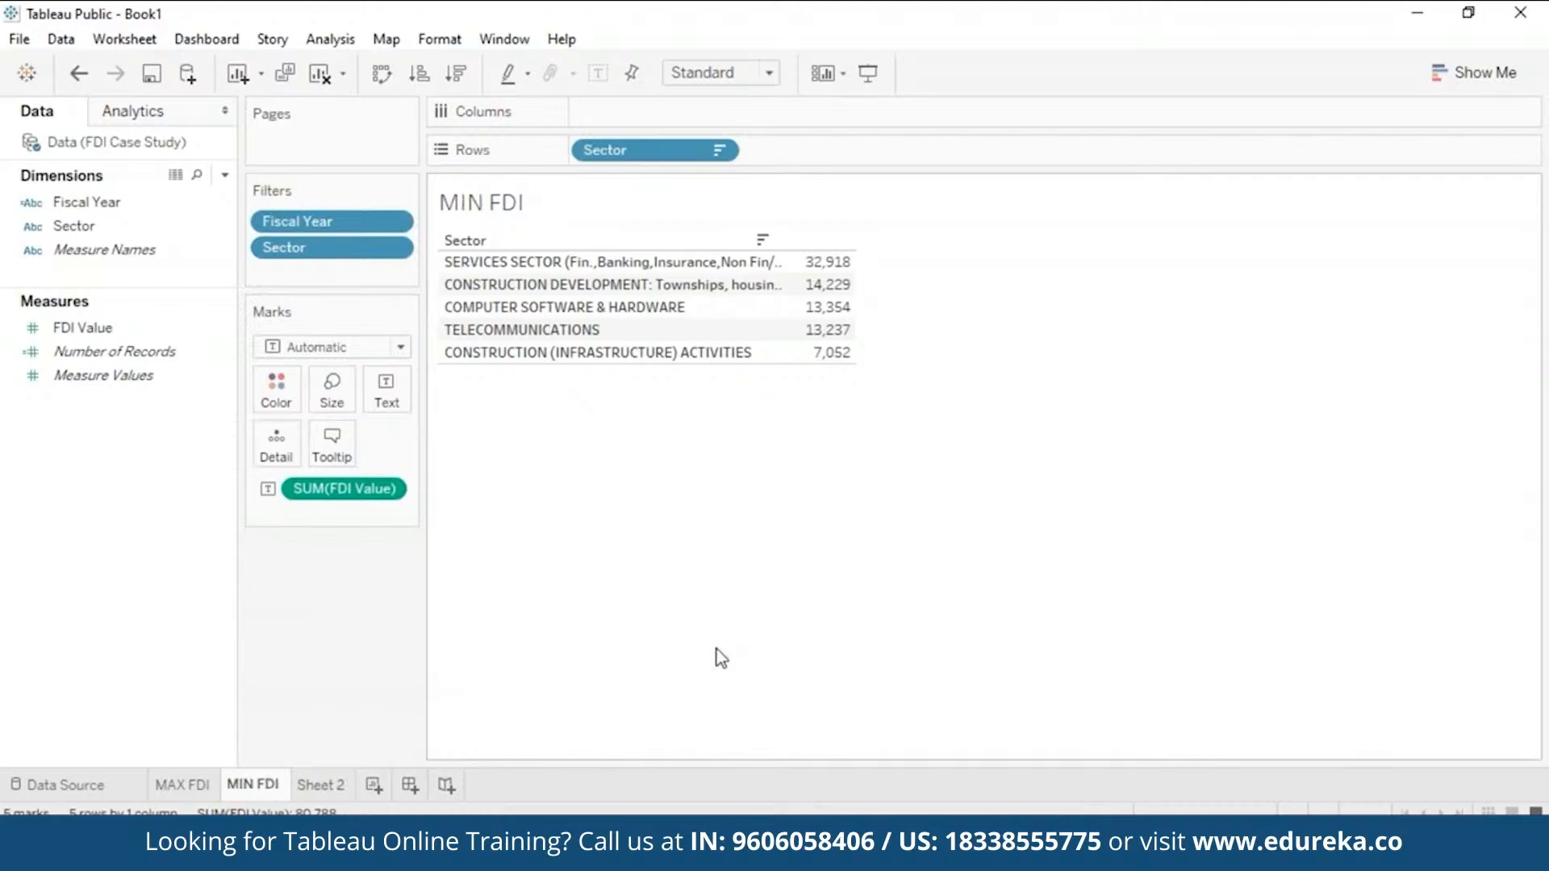
Step: Change the Sector filter on the MIN FDI sheet to keep the bottom 5 sectors by maximum FDI Value
click(394, 250)
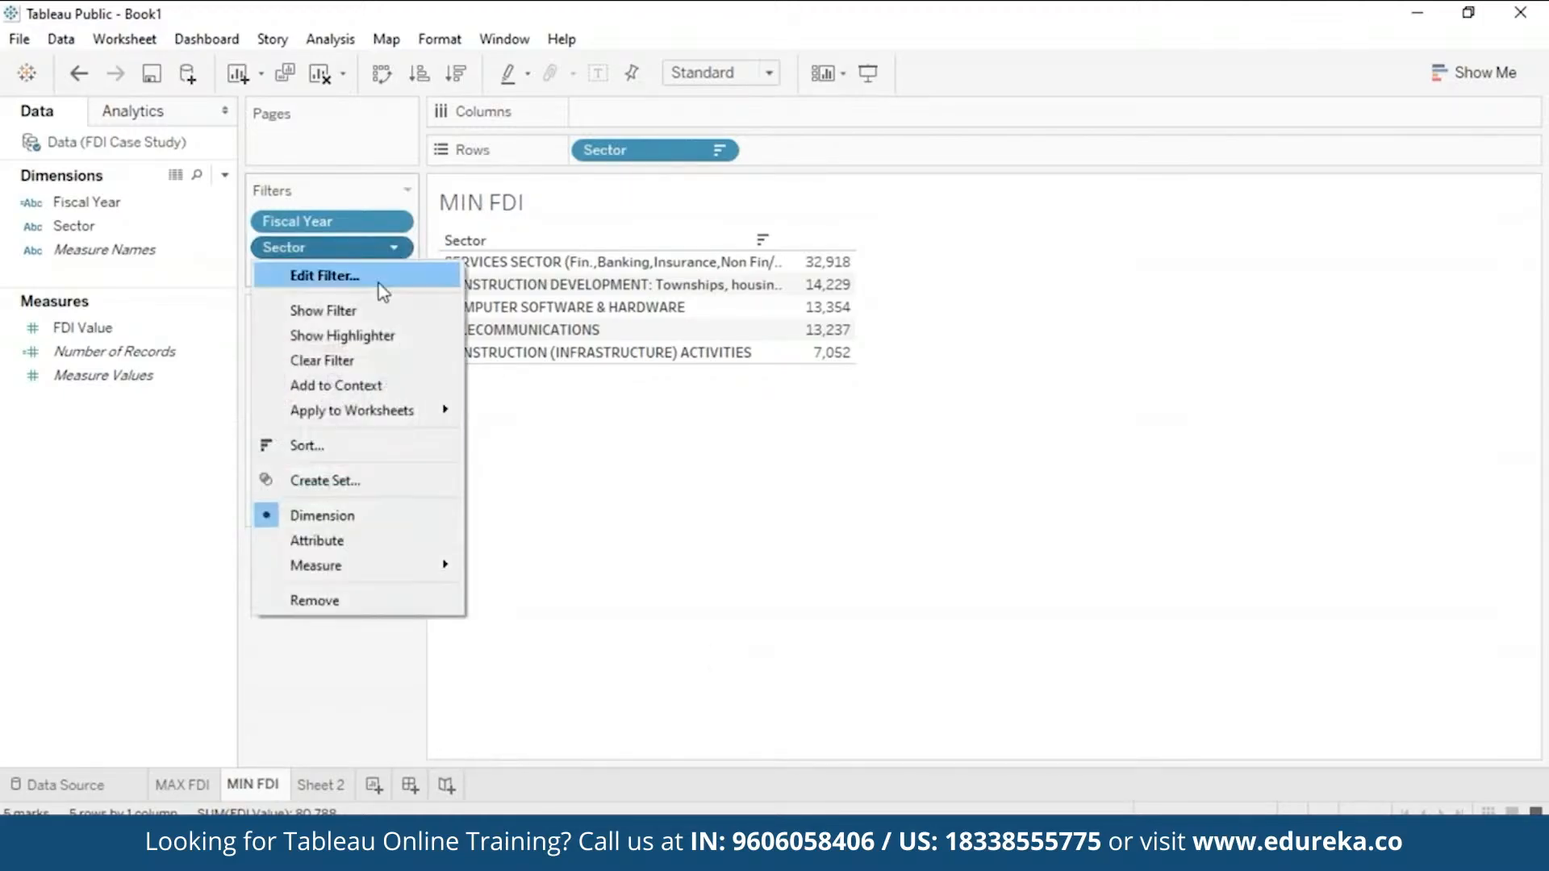
click(379, 283)
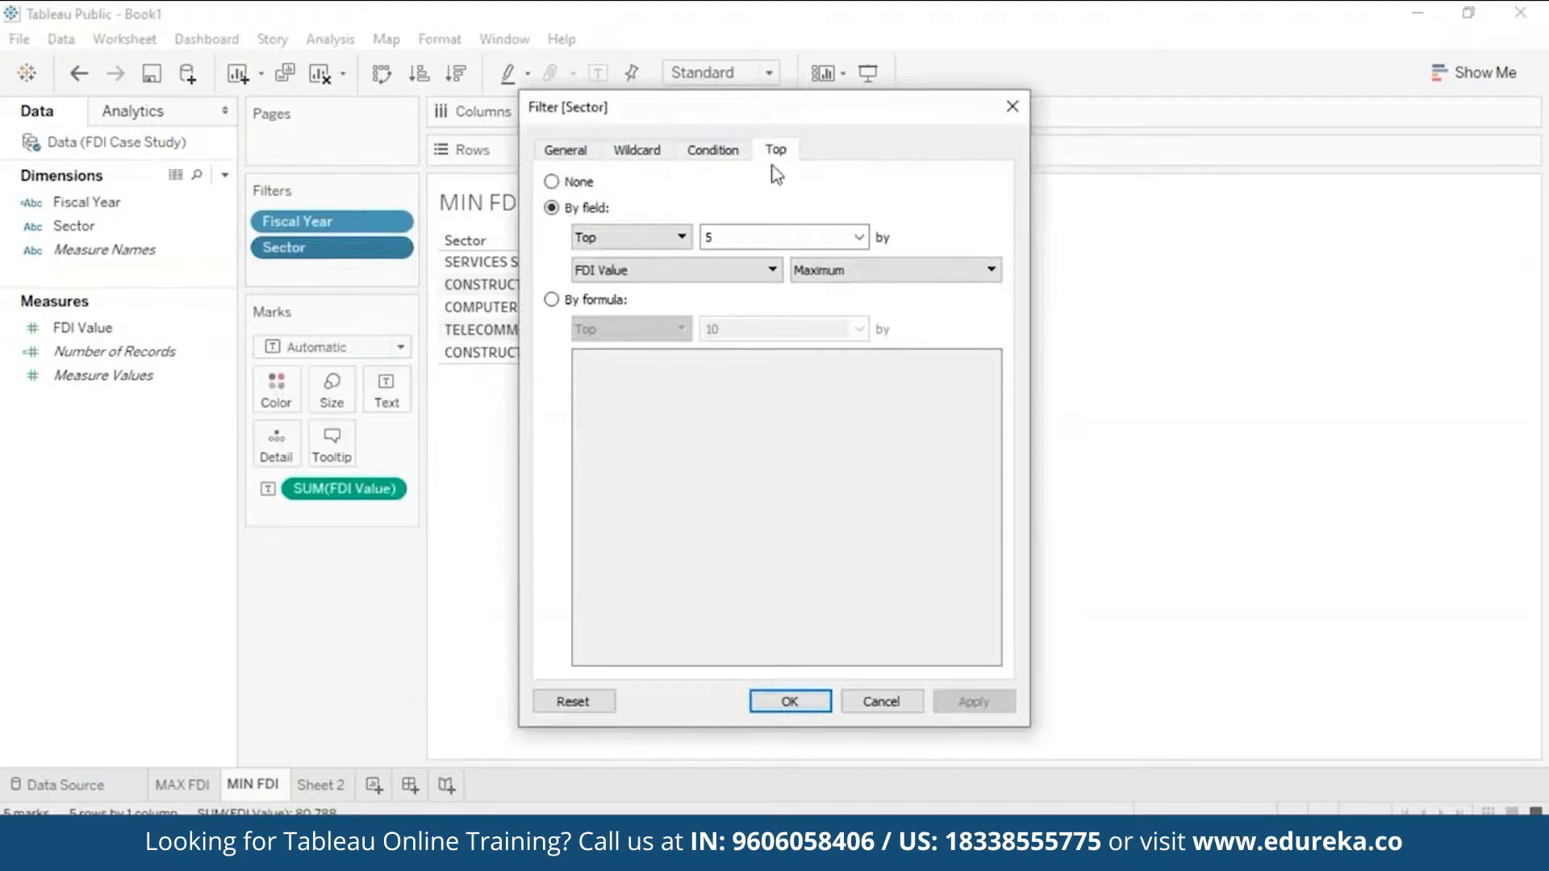
click(682, 237)
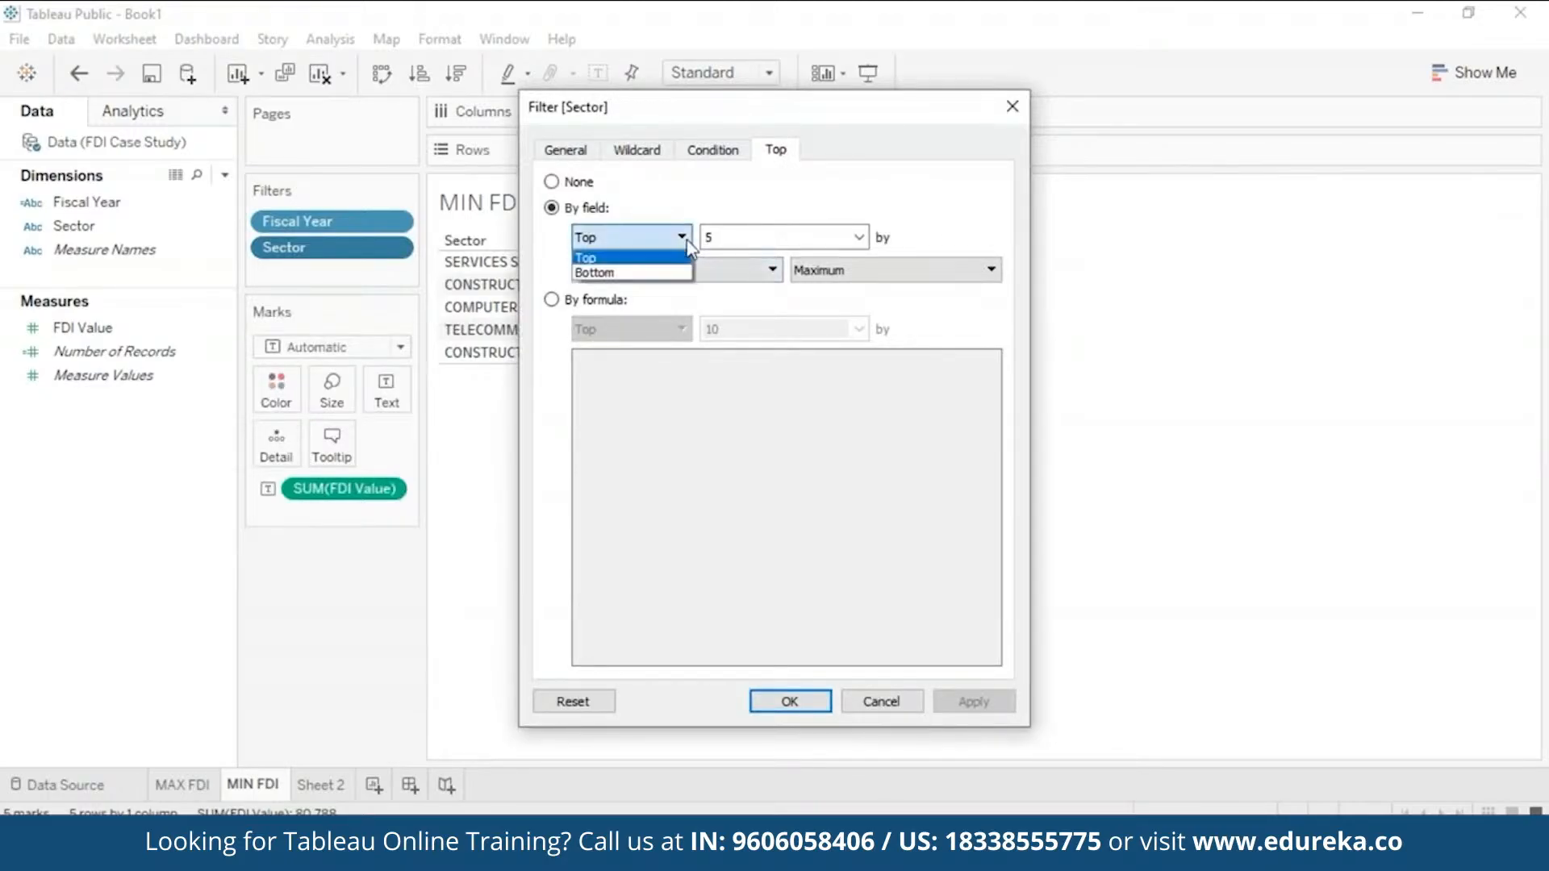
click(673, 273)
drag(902, 121, 1288, 78)
click(1166, 657)
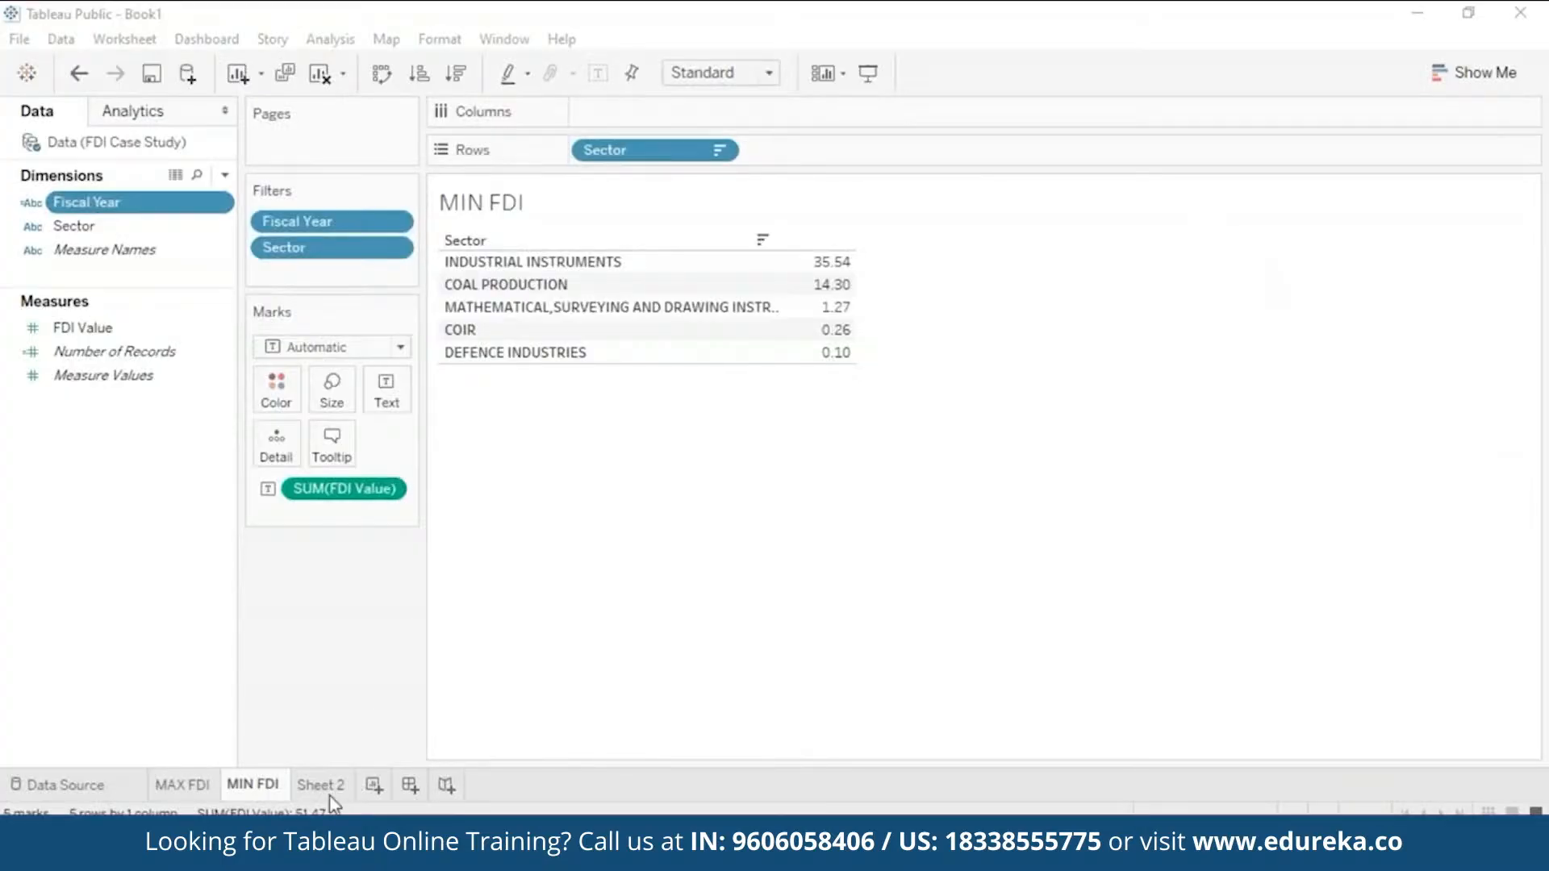
Step: Rename the blank Sheet 2 as Overall Trends
click(332, 786)
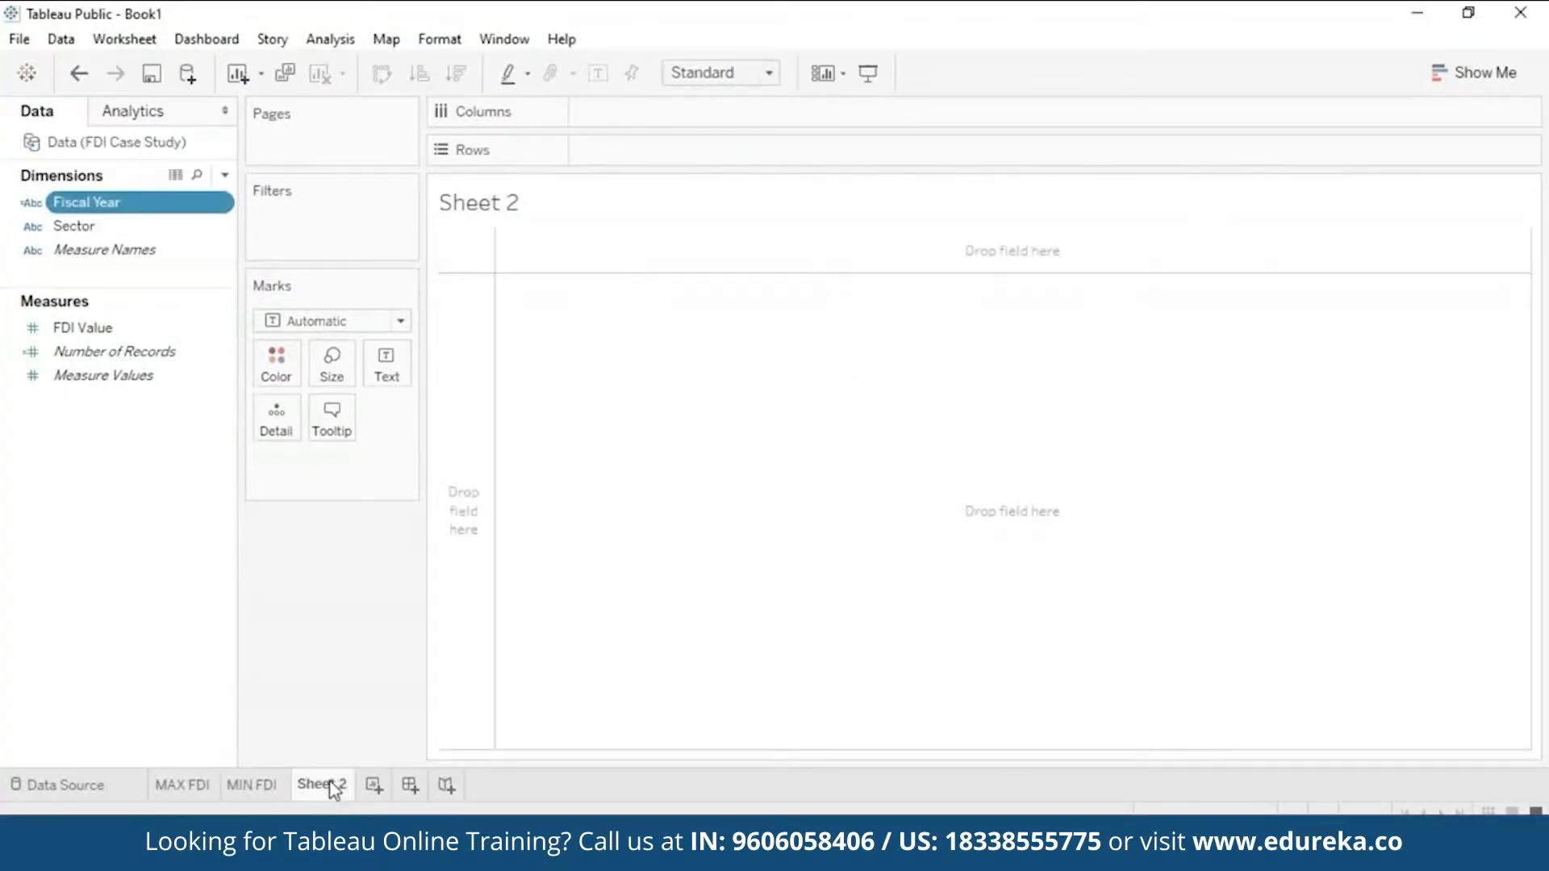
right_click(333, 789)
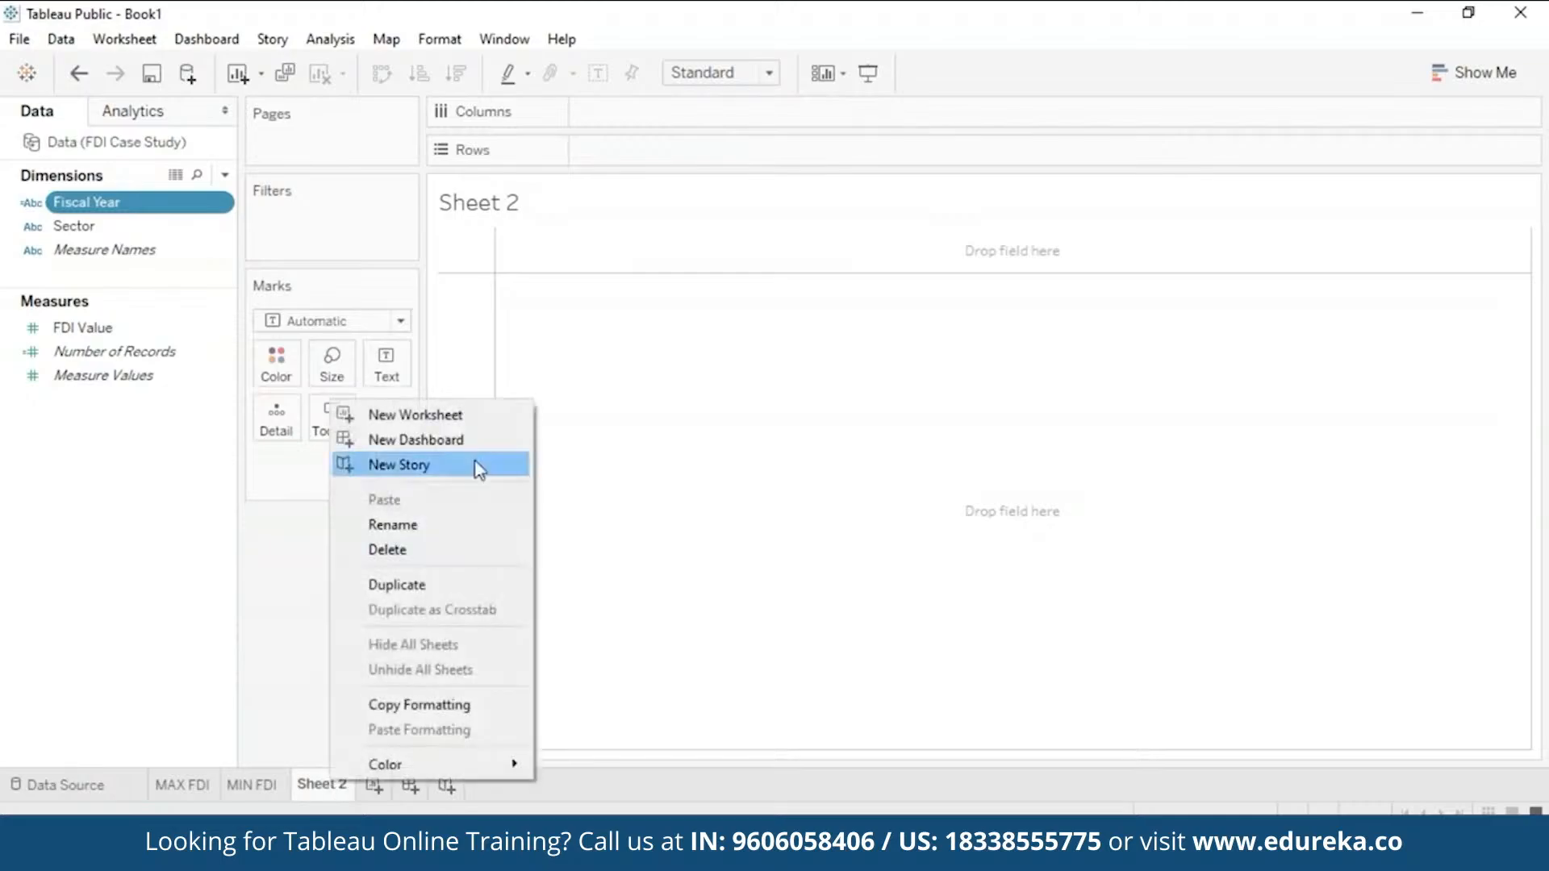
click(453, 518)
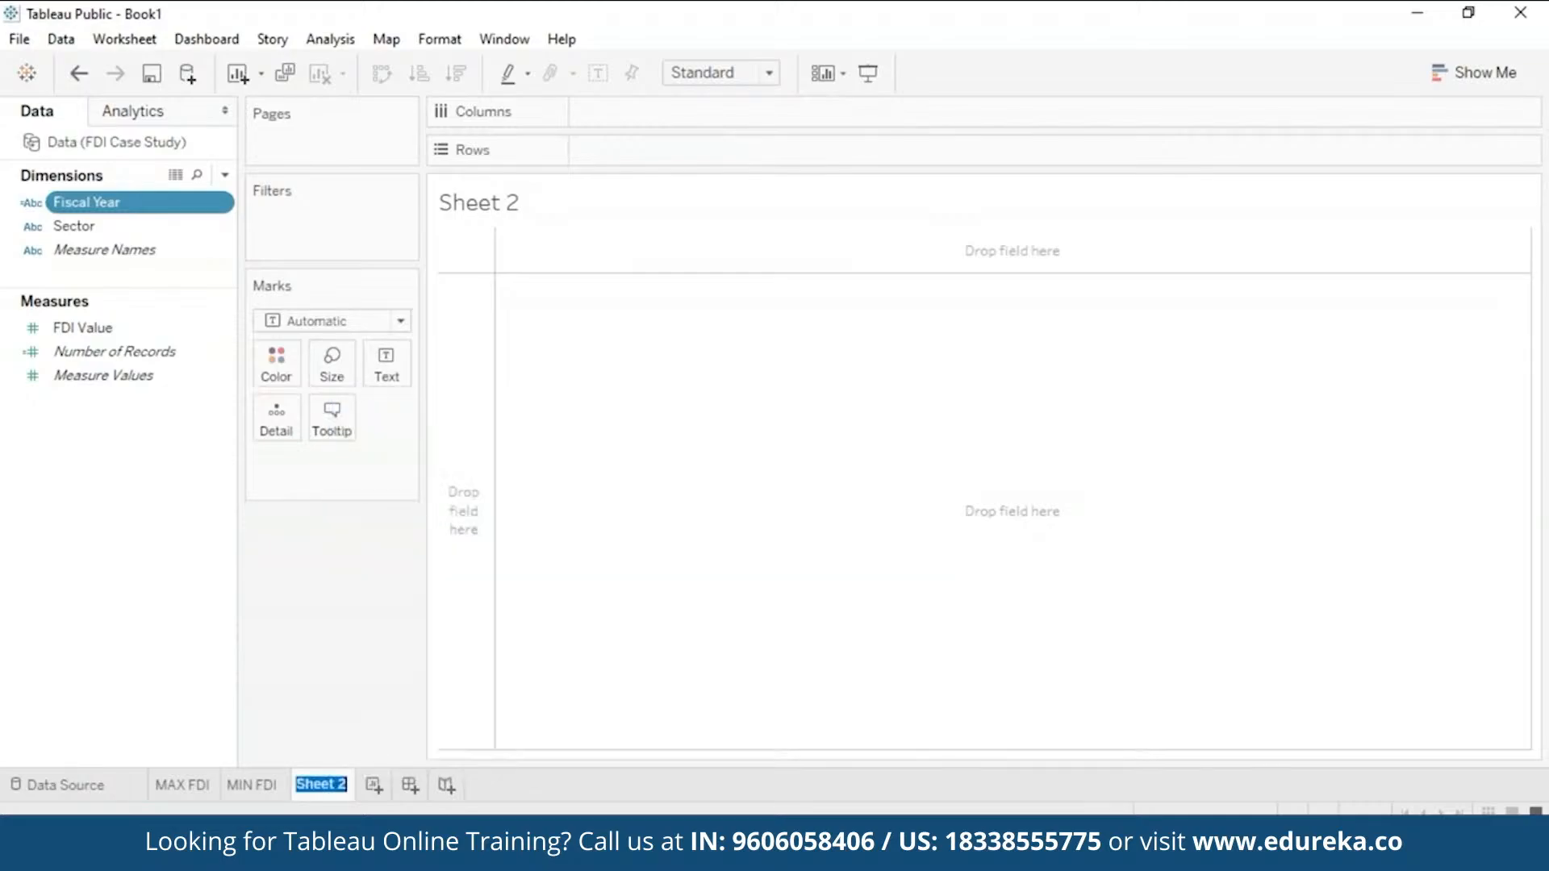
text(Overall Trends)
key(Return)
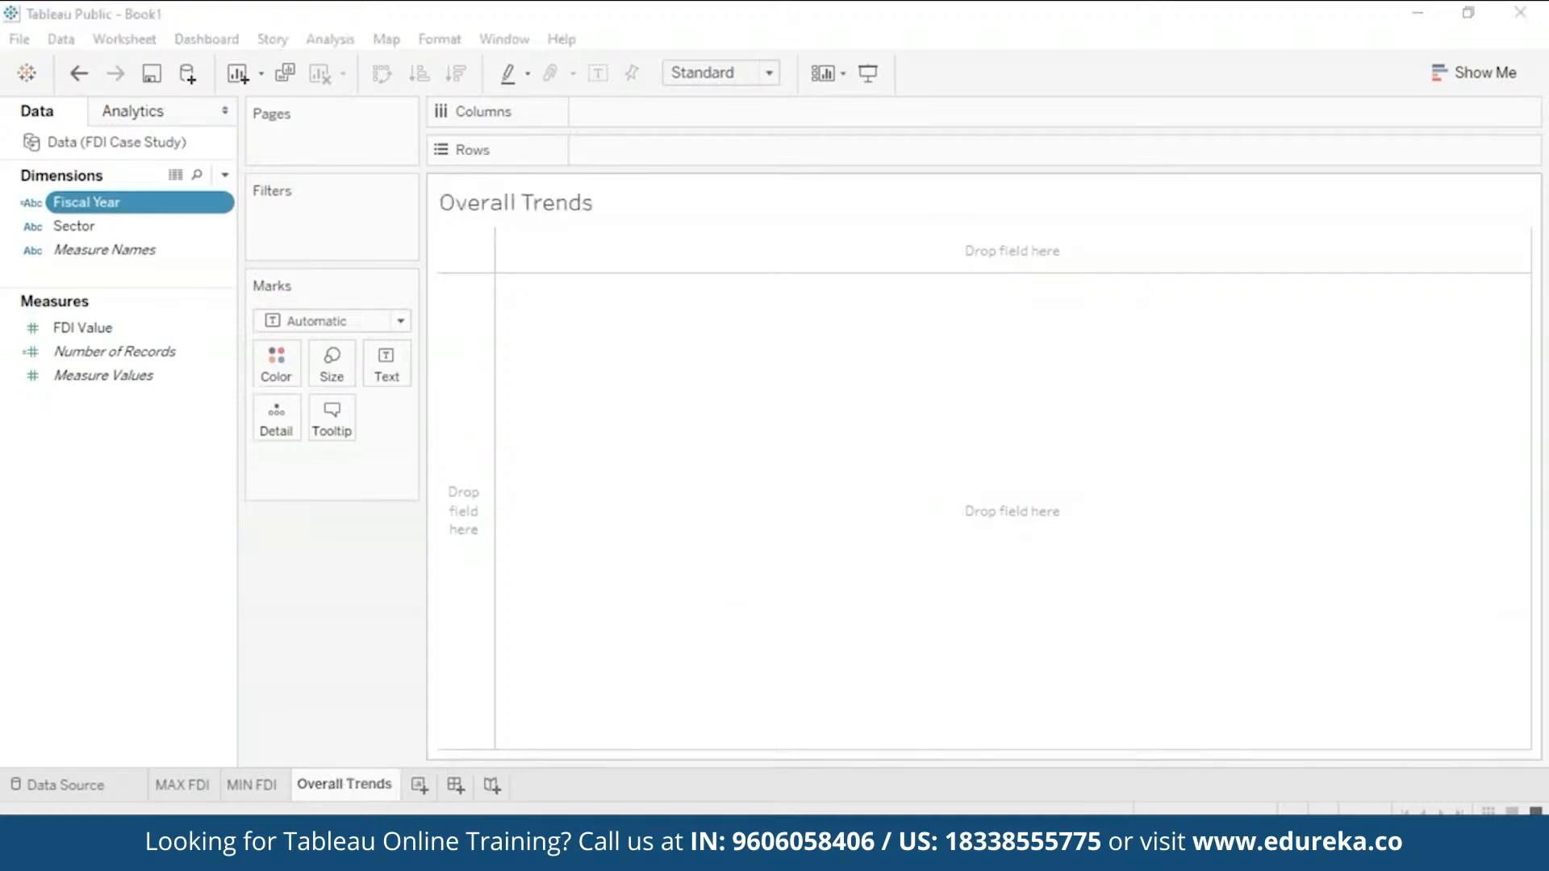
Step: Chart FDI Value by year on the Overall Trends sheet, with Fiscal Year as columns and the sum of FDI Value as rows
drag(120, 211, 661, 114)
drag(137, 339, 664, 152)
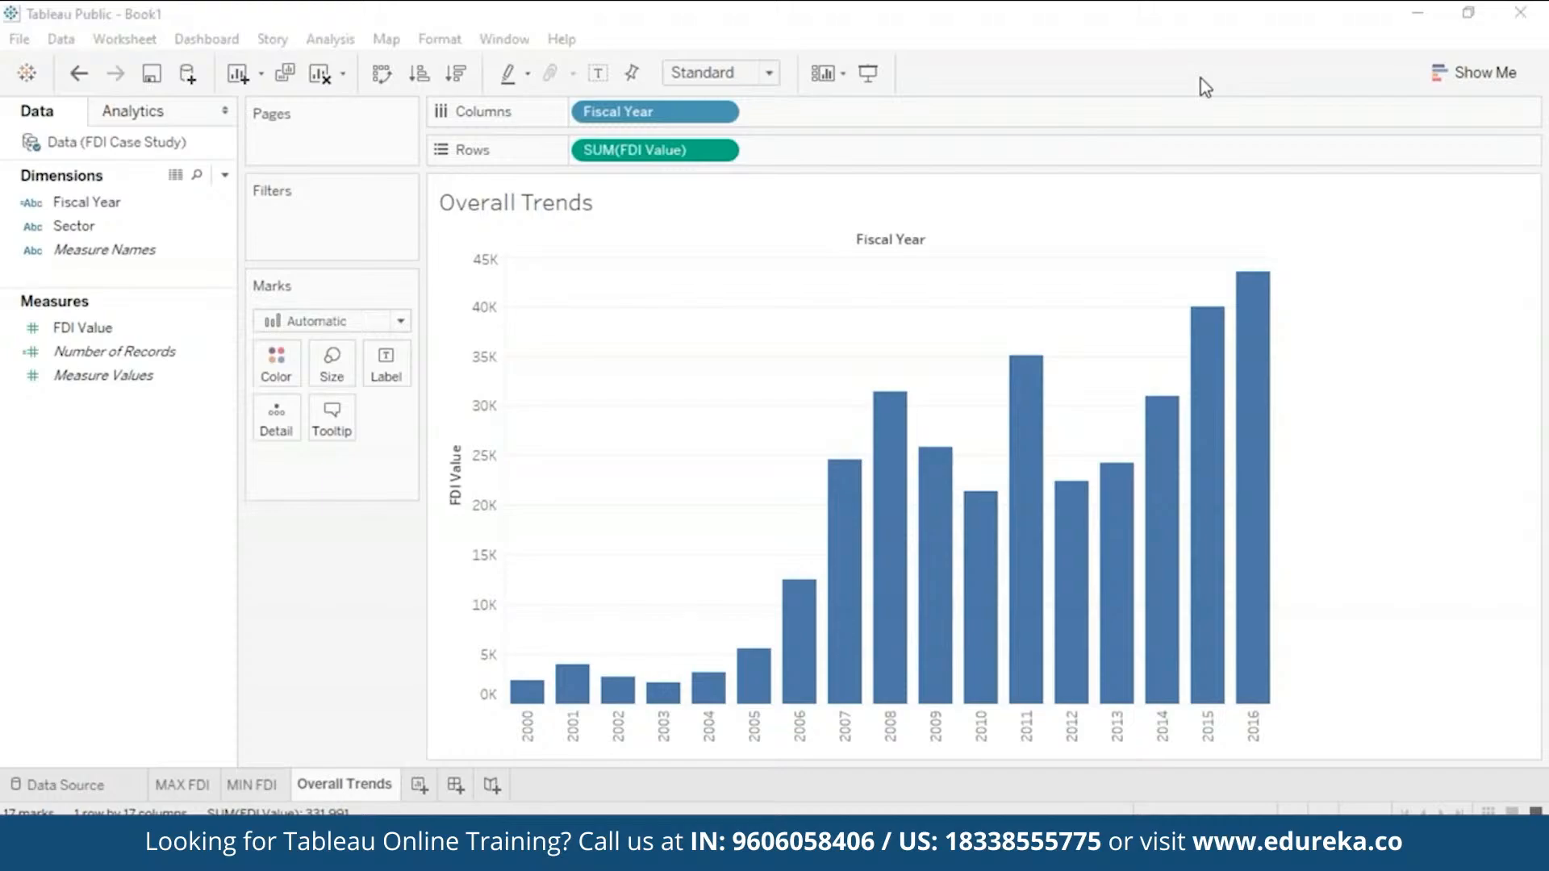
Step: Change the data type of the Fiscal Year field to Date
click(1433, 73)
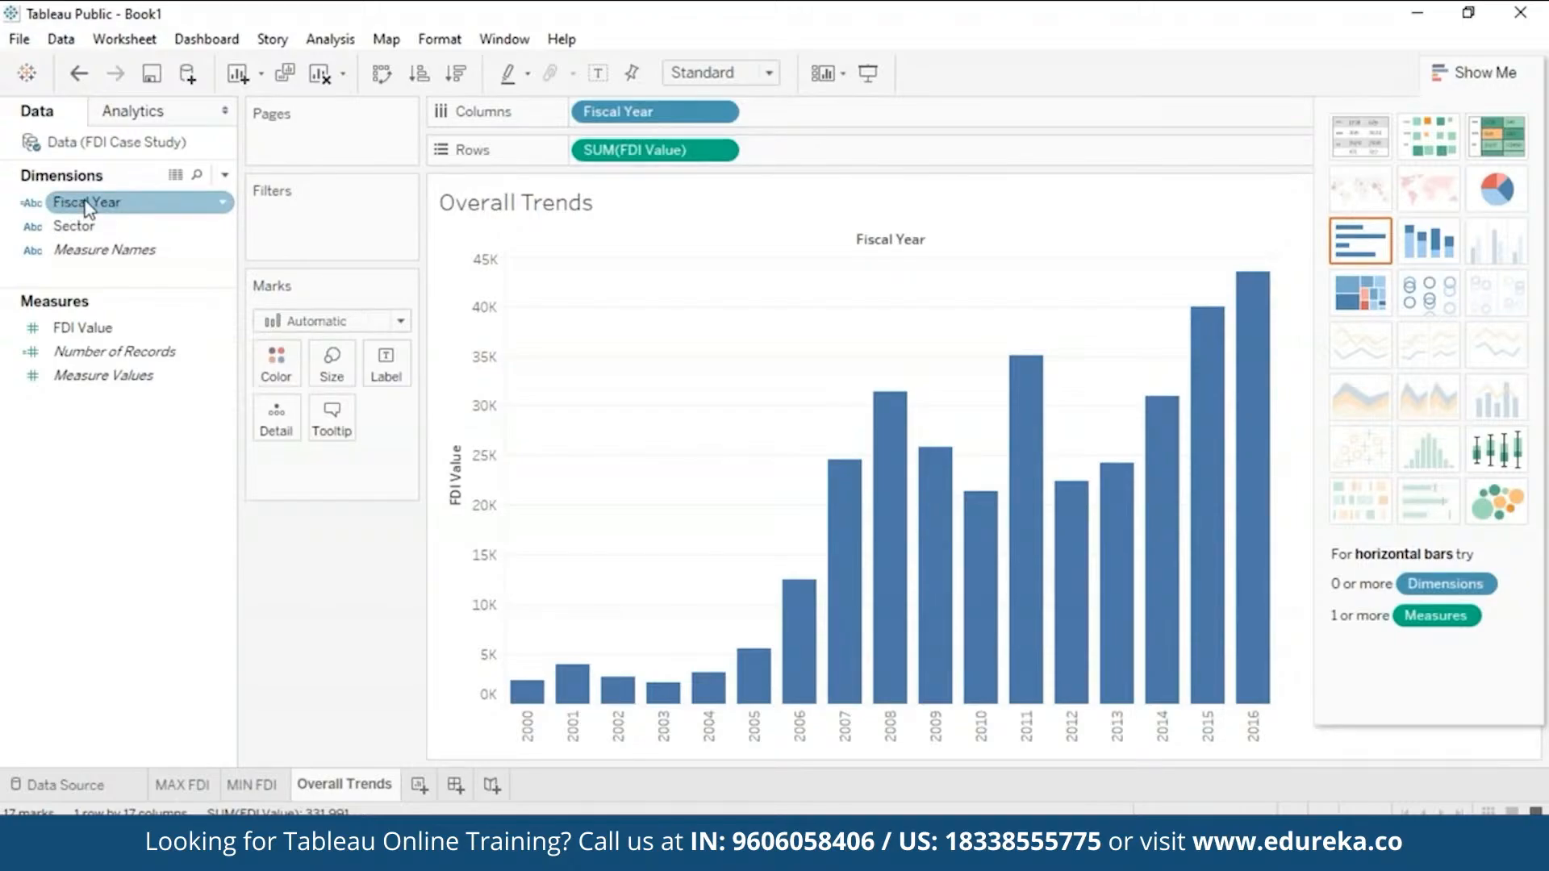
click(218, 207)
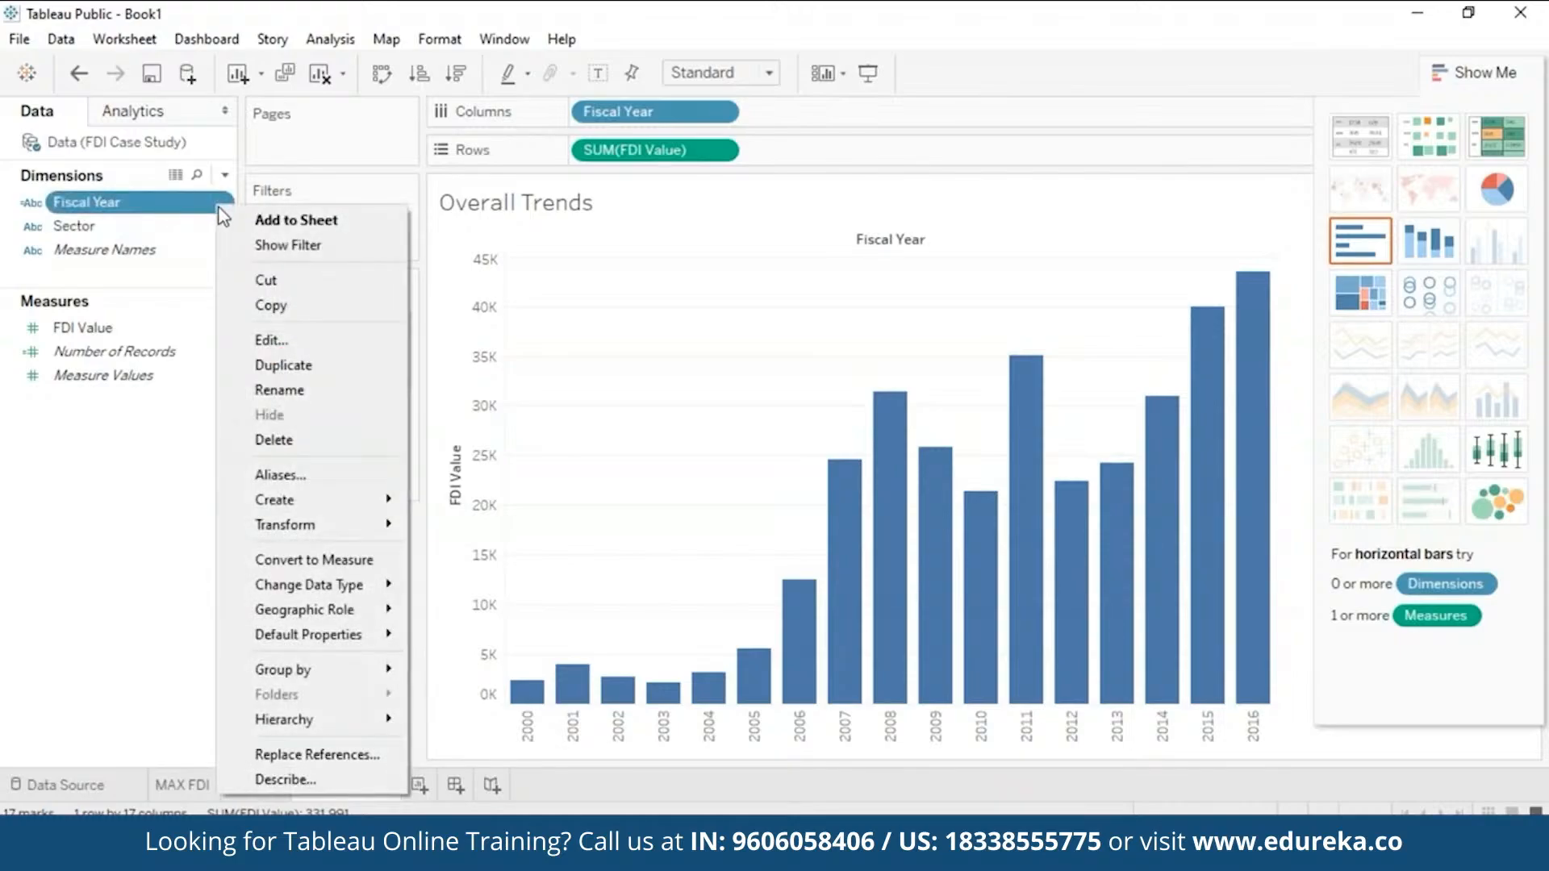
mouse_move(348, 589)
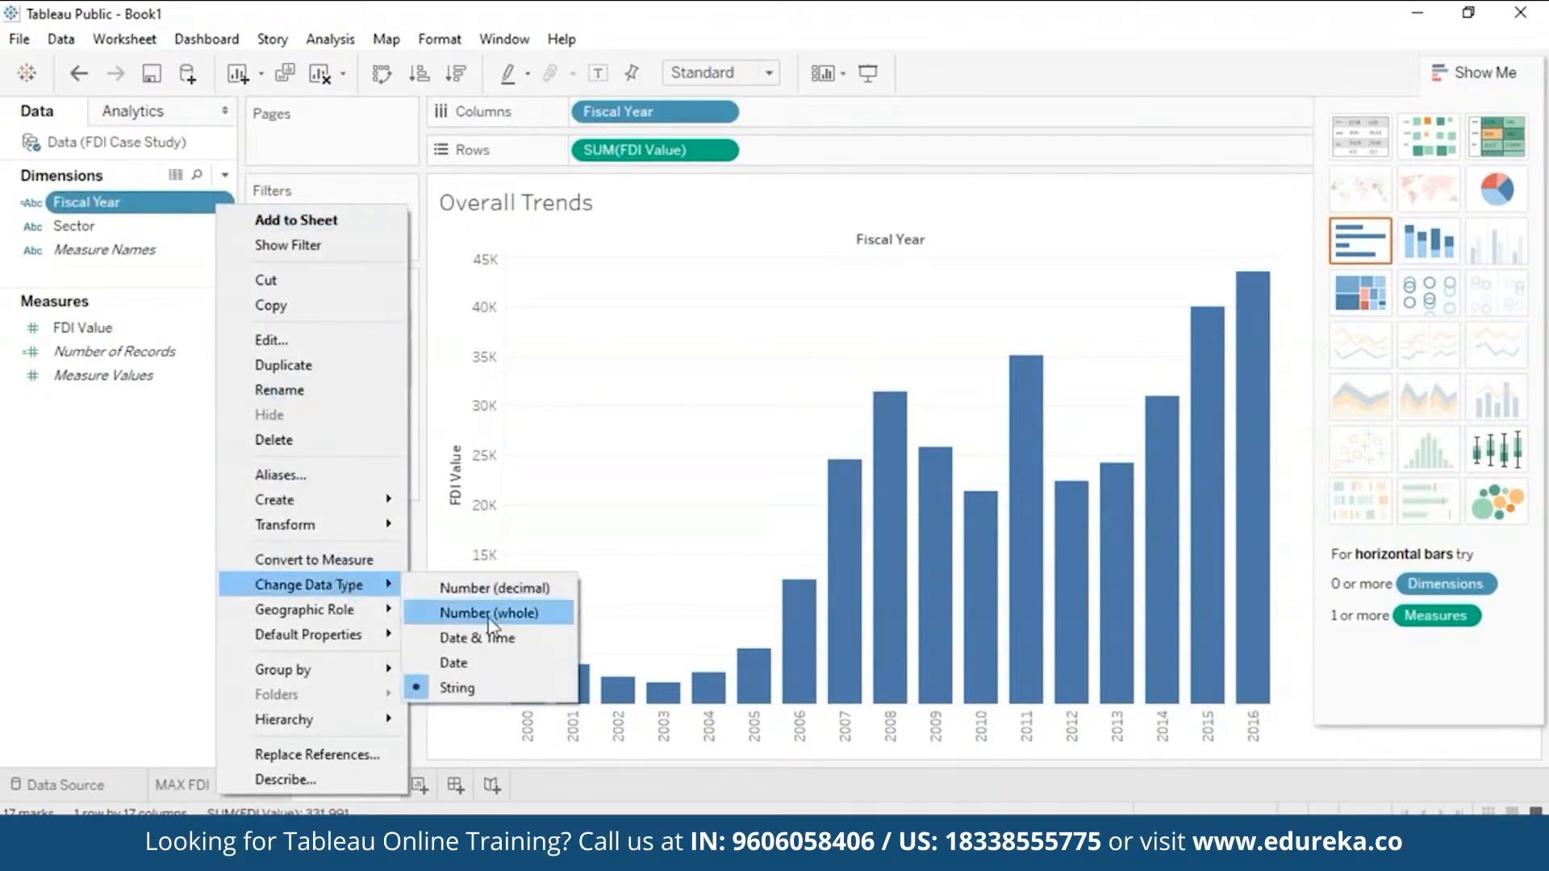
click(490, 664)
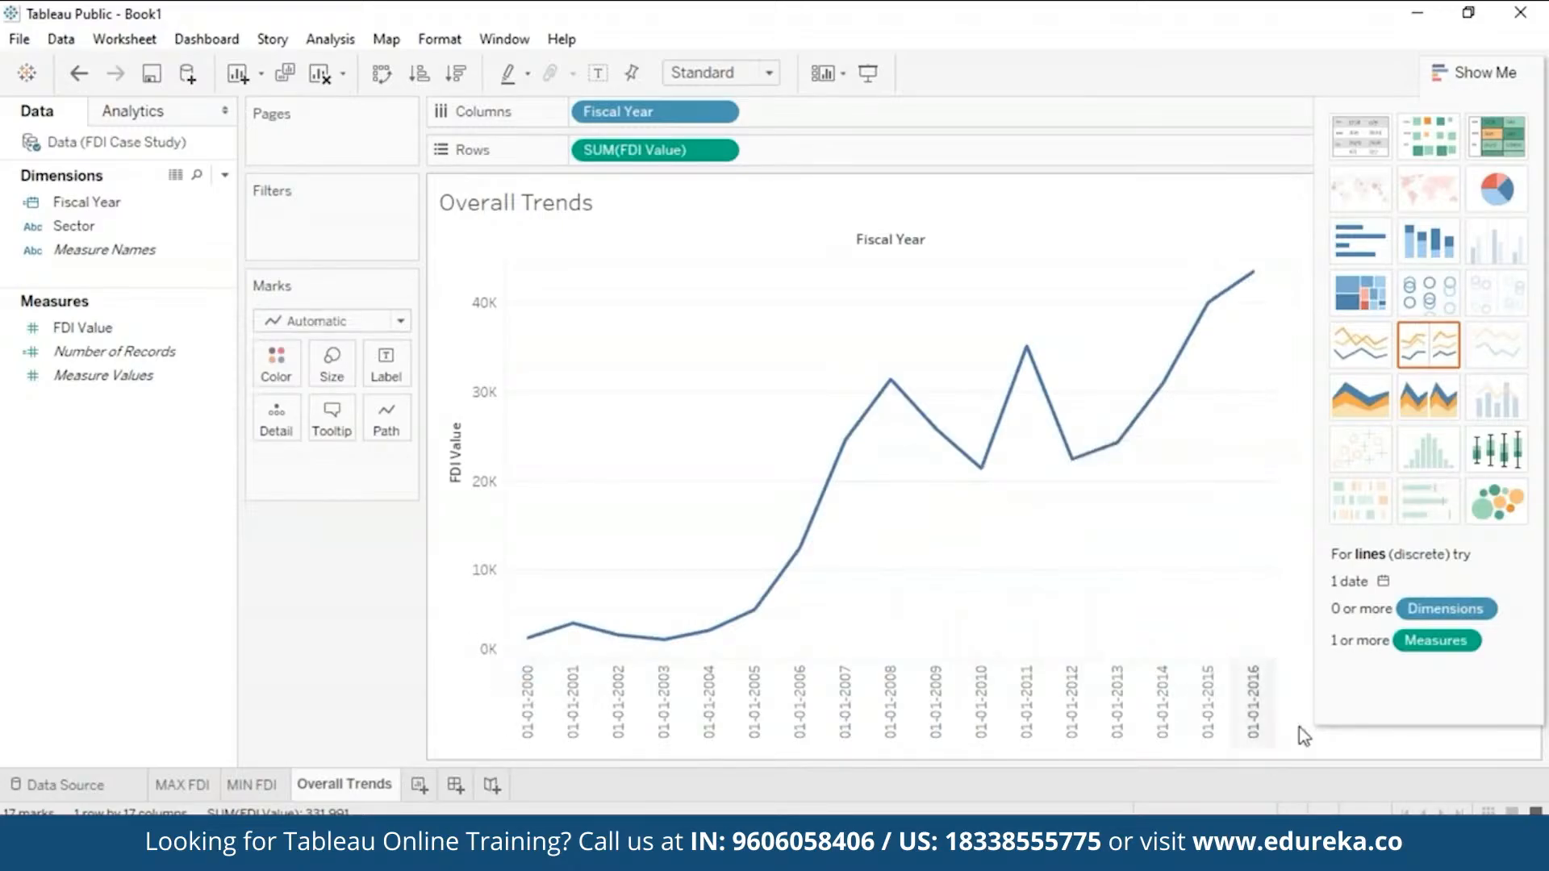
Step: Examine the FDI values at the peaks and dips of the Overall Trends line, from 2008 to 2016
mouse_move(1009, 420)
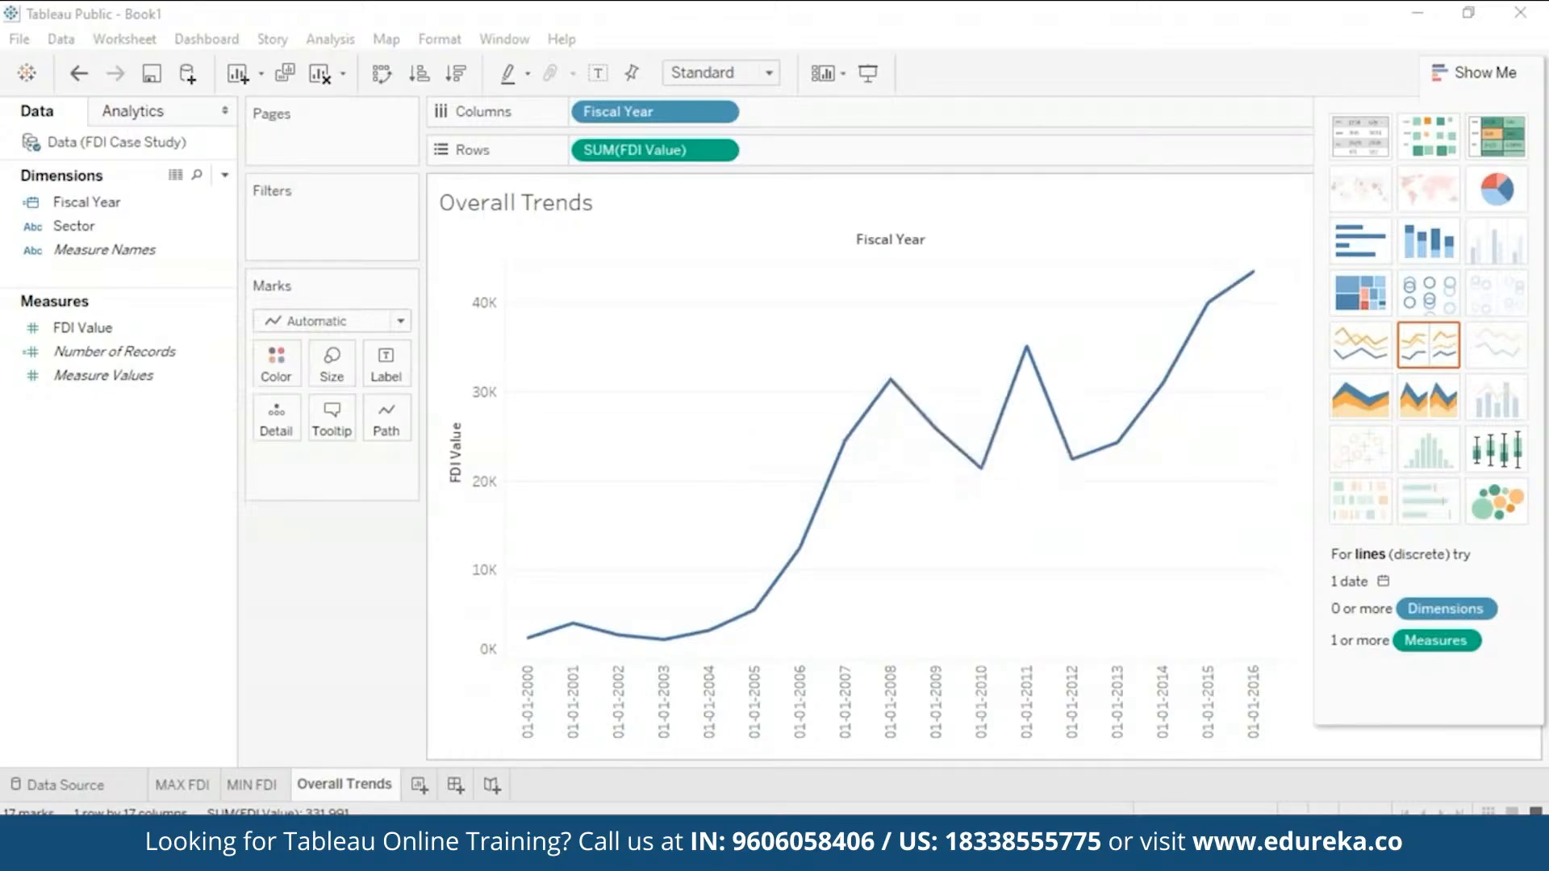
mouse_move(895, 377)
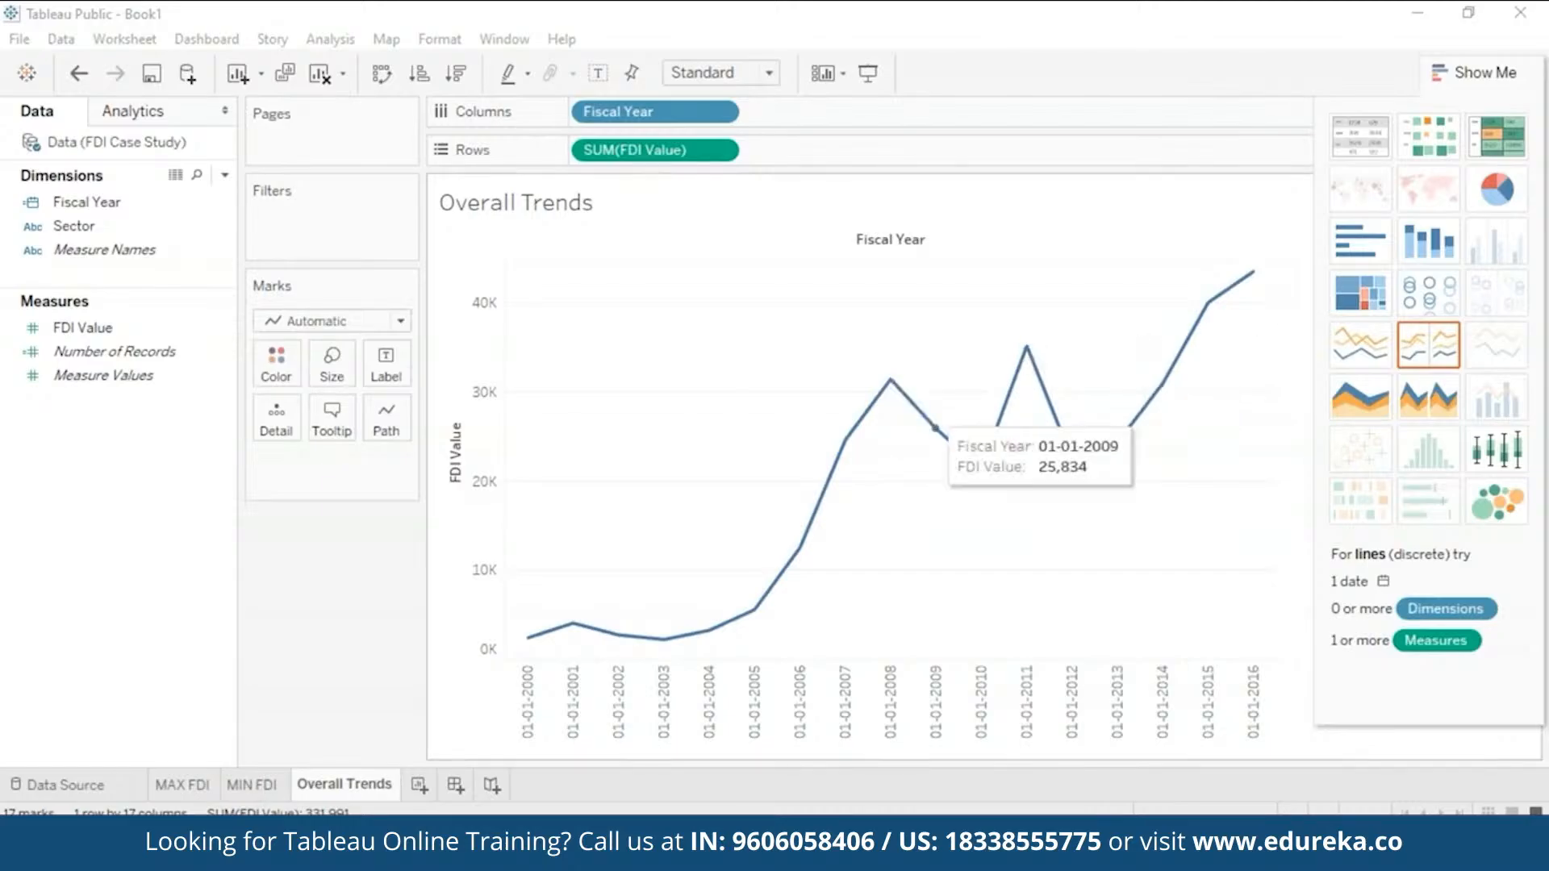
mouse_move(979, 474)
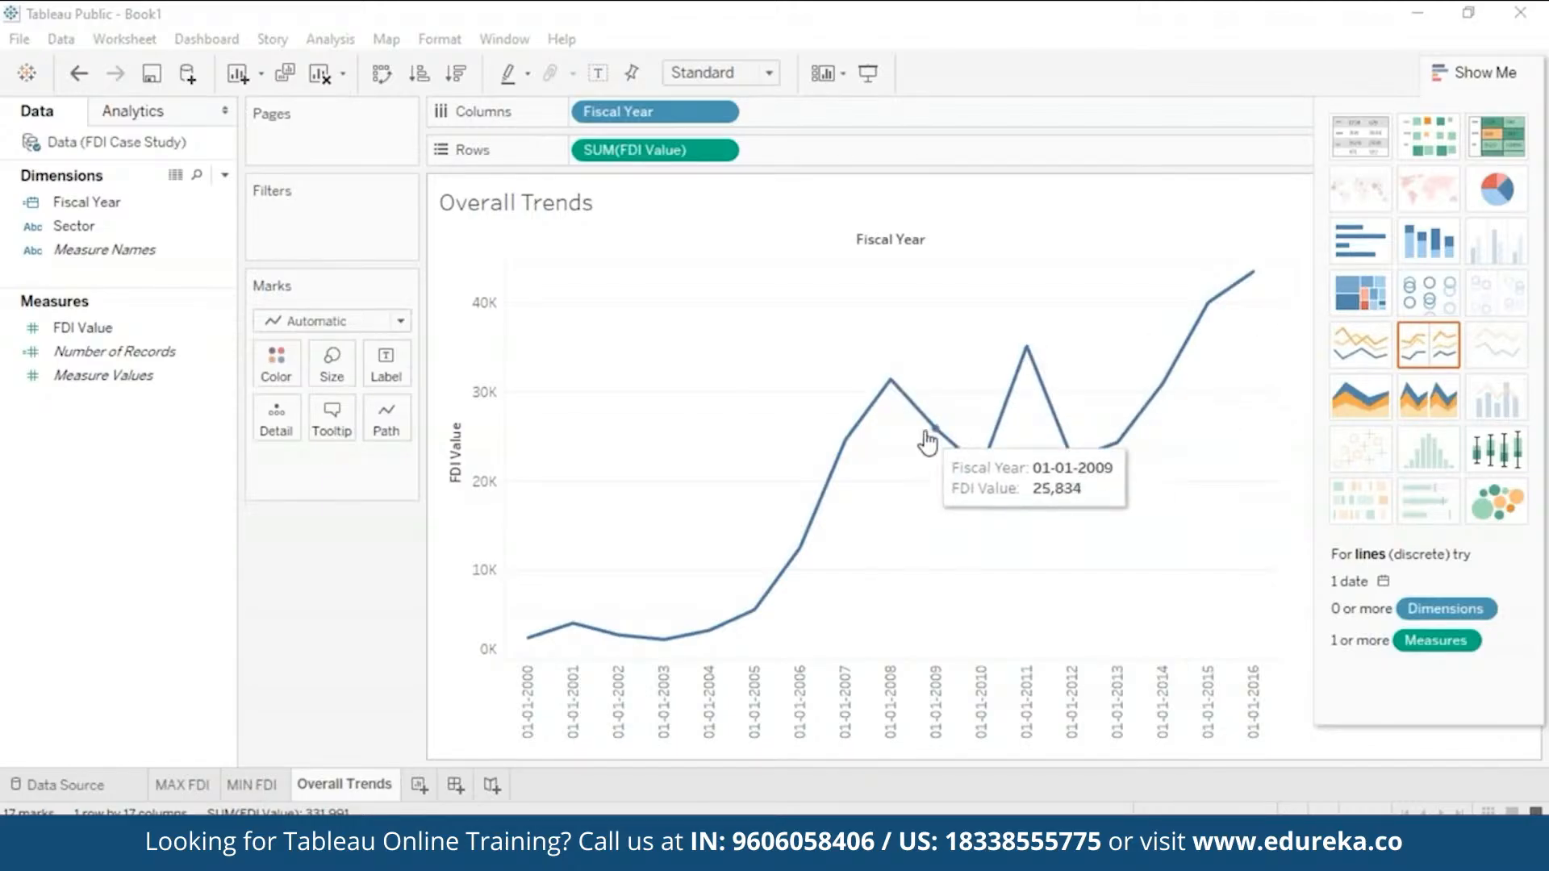
mouse_move(934, 435)
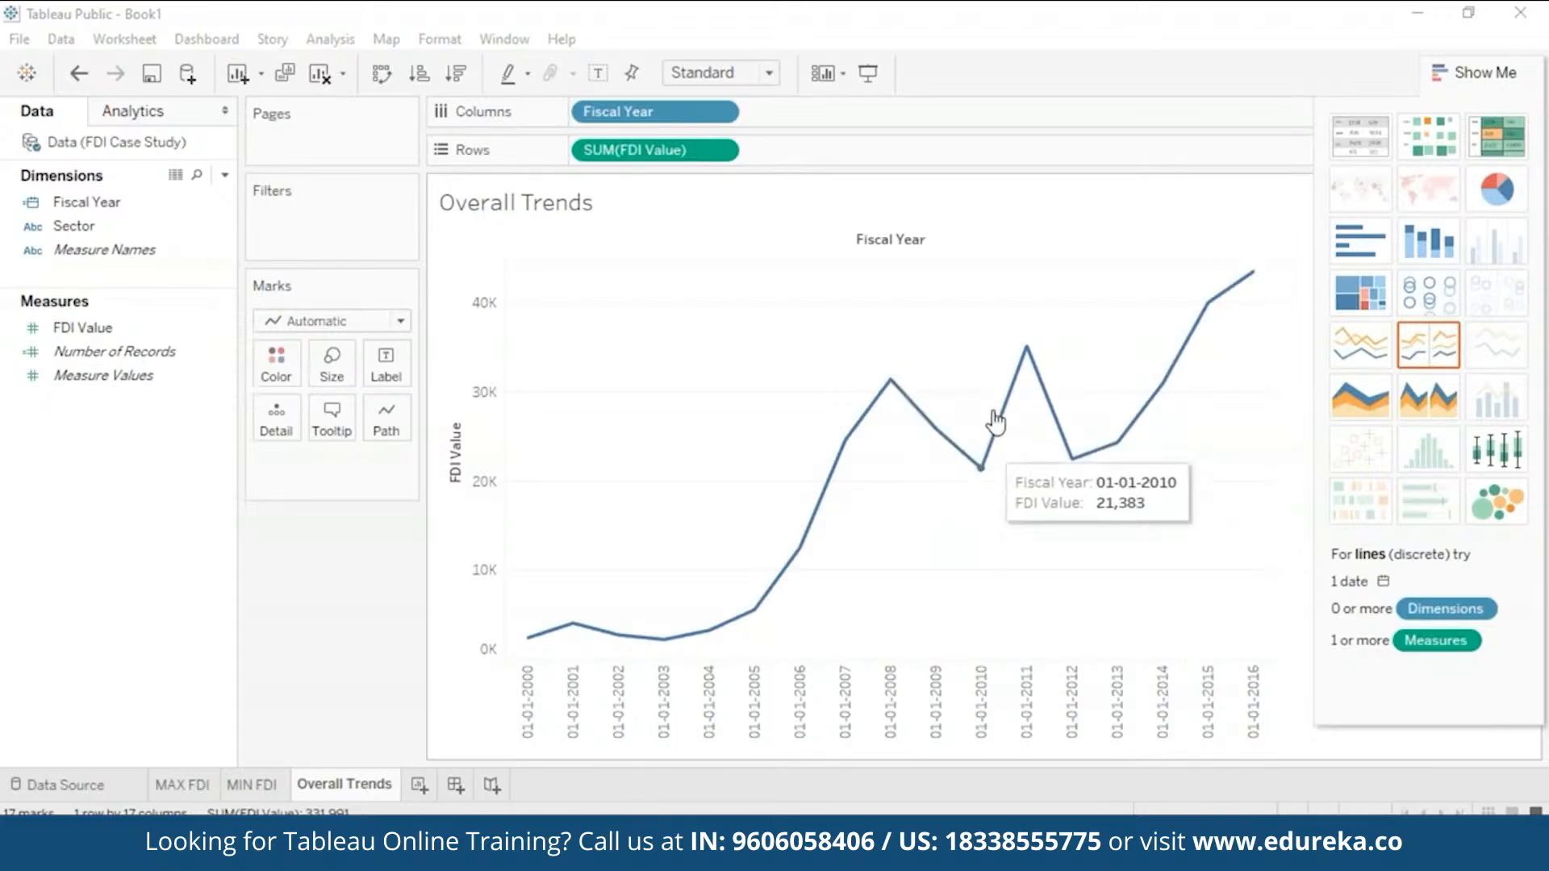
mouse_move(1026, 354)
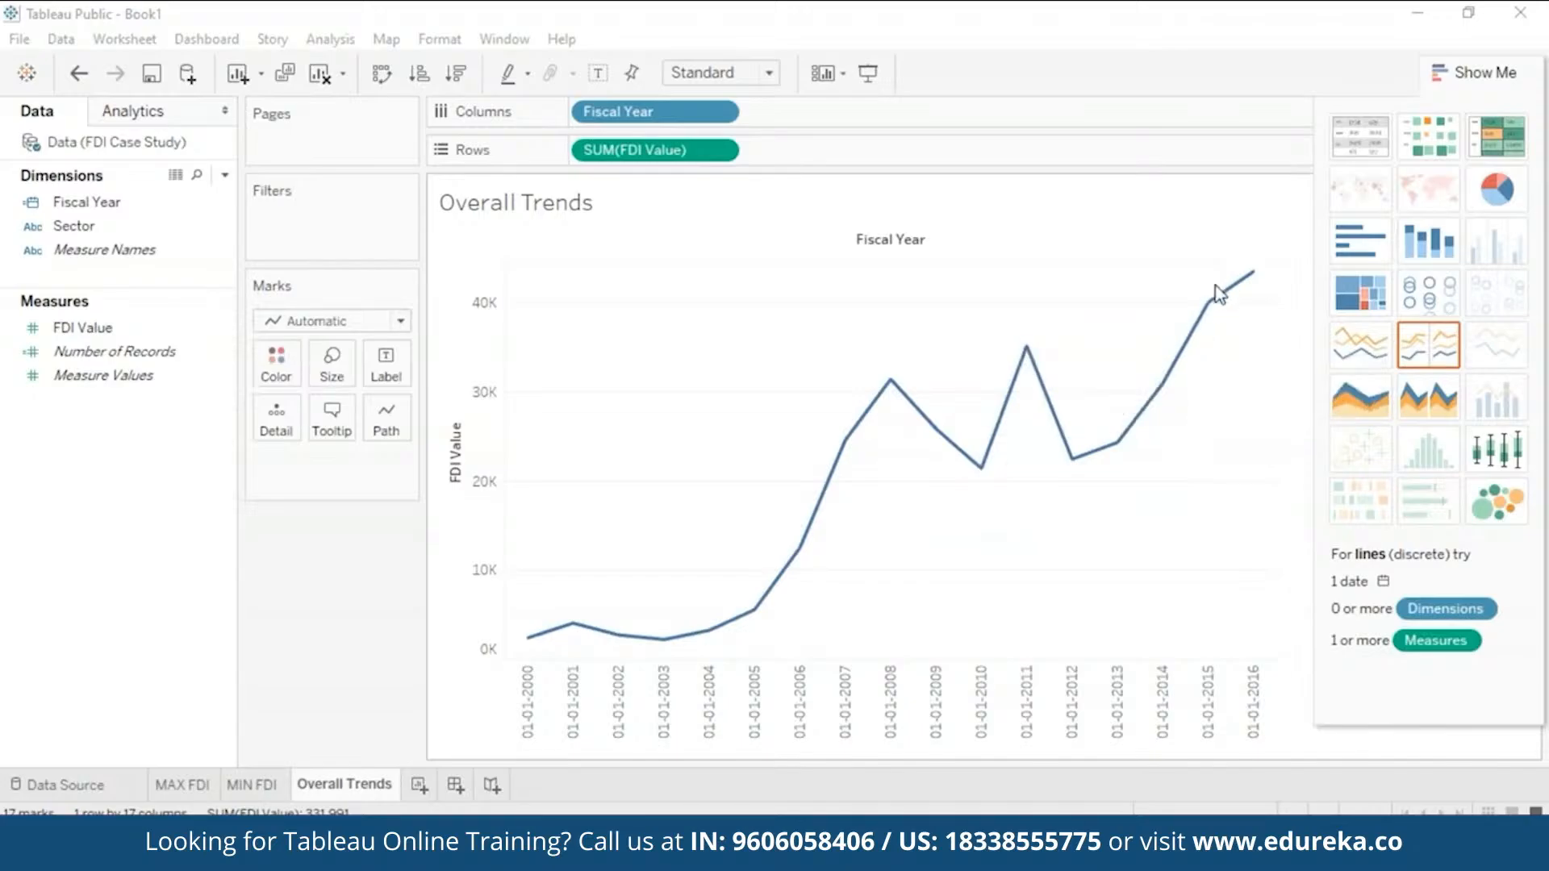
mouse_move(1253, 274)
Step: Label the points of the Overall Trends line with FDI Value, and return to that sheet from the blank Sheet 4
click(96, 328)
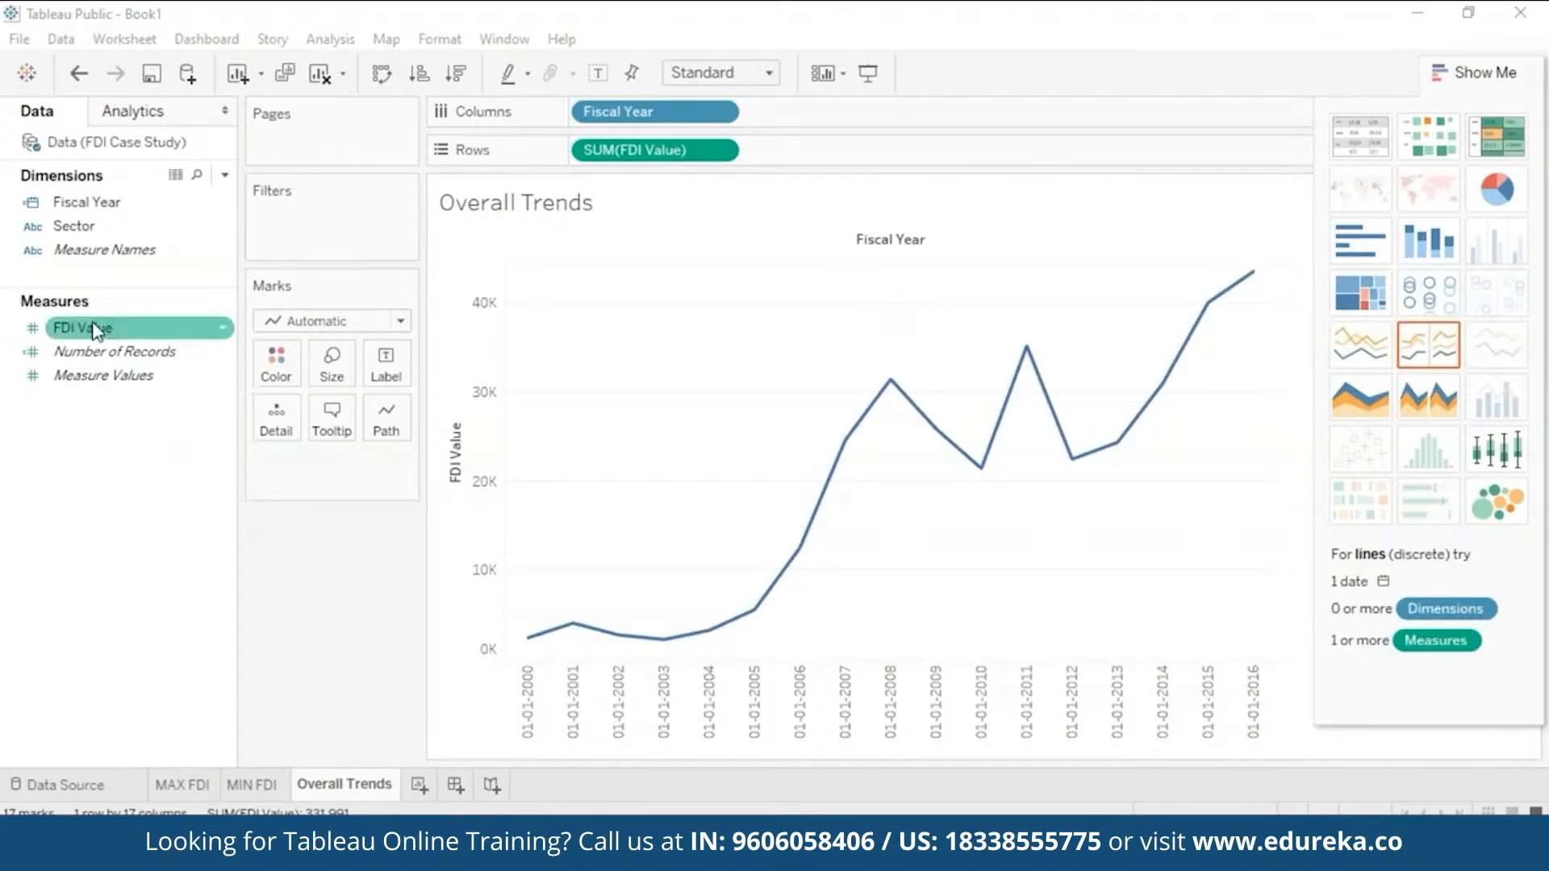
drag(95, 327, 380, 361)
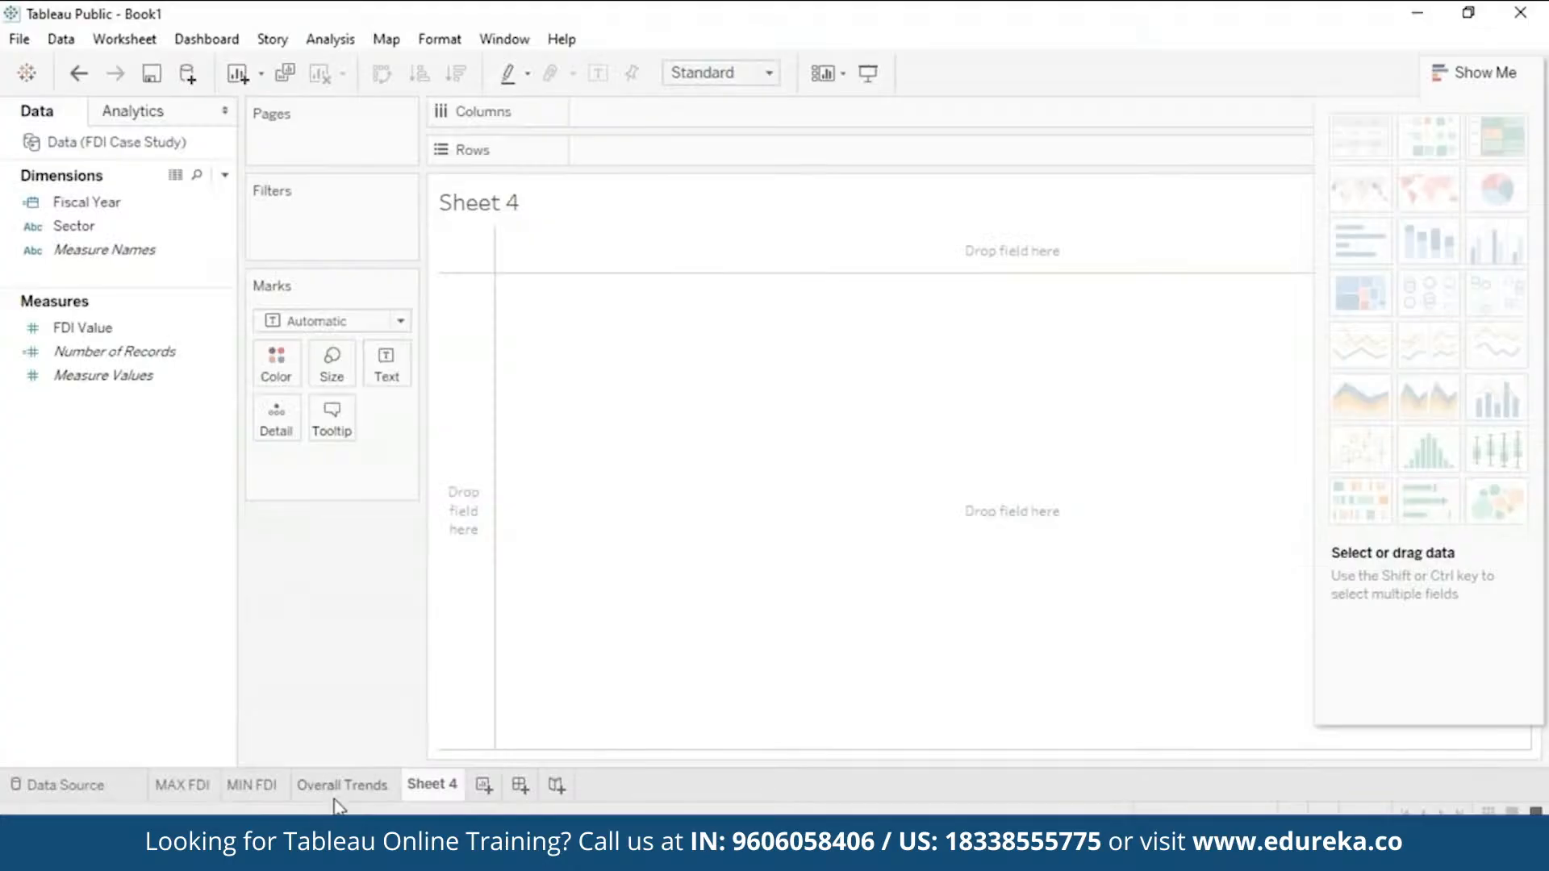
click(339, 786)
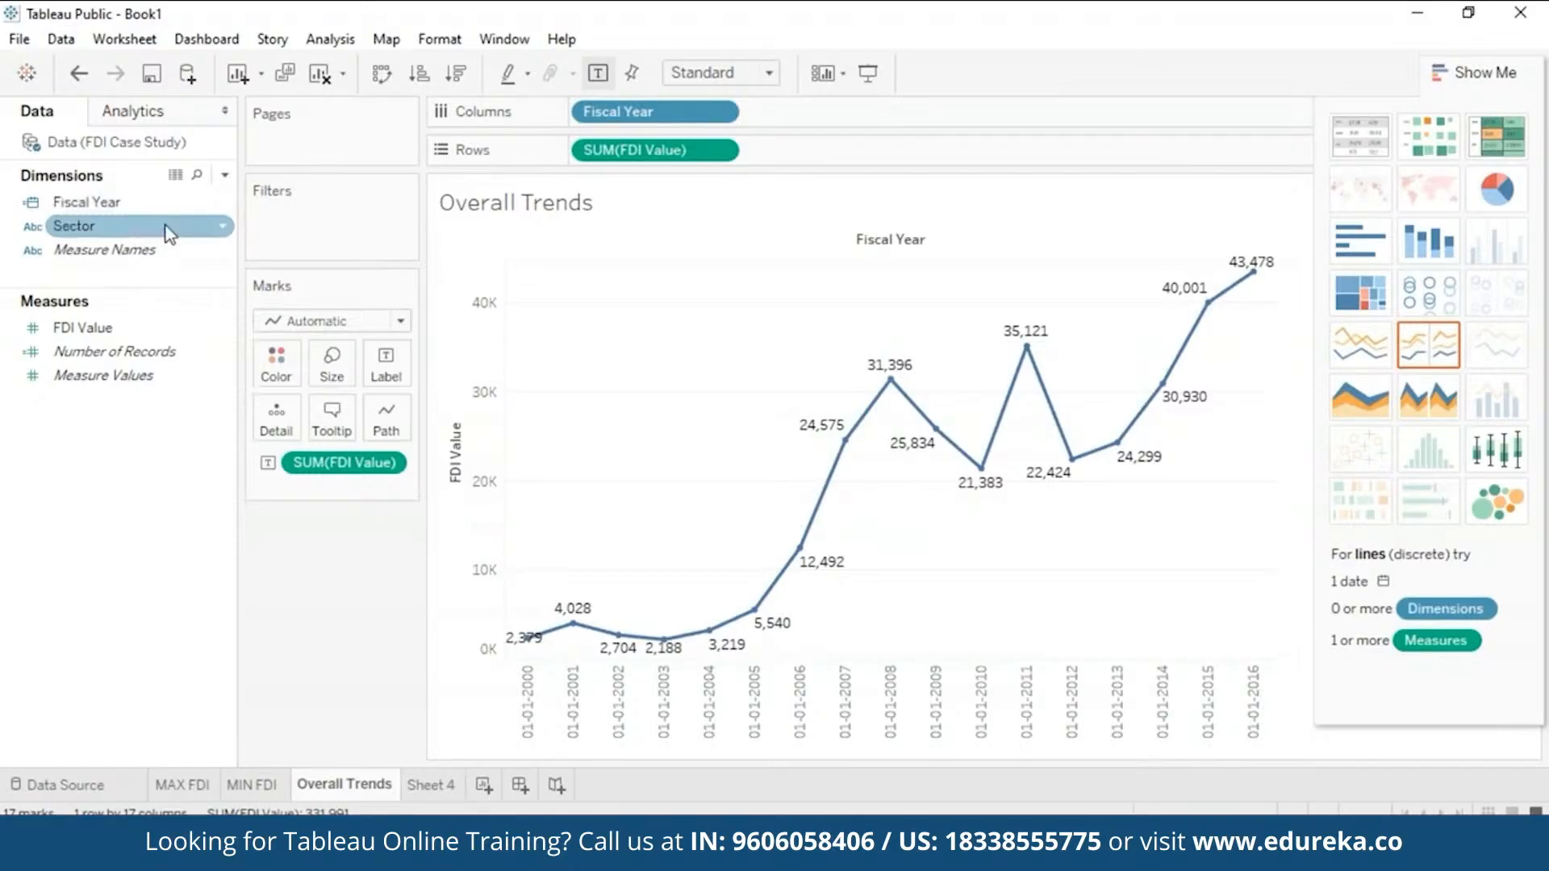
Step: Add a Sector filter that includes all sectors to the Overall Trends sheet and show its filter control
drag(170, 233, 349, 200)
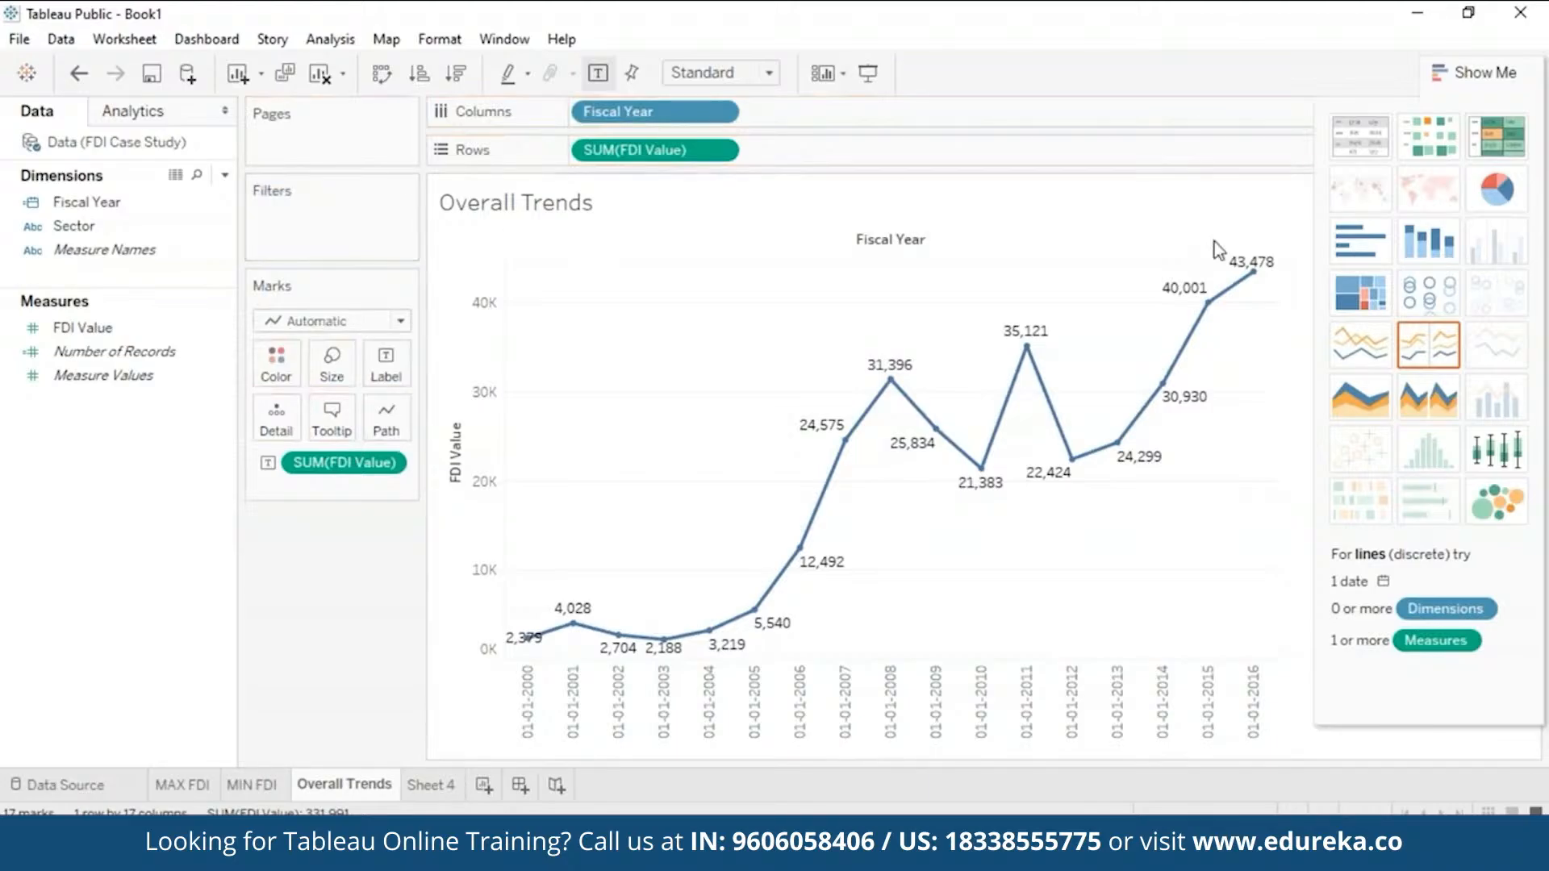
drag(74, 226, 331, 212)
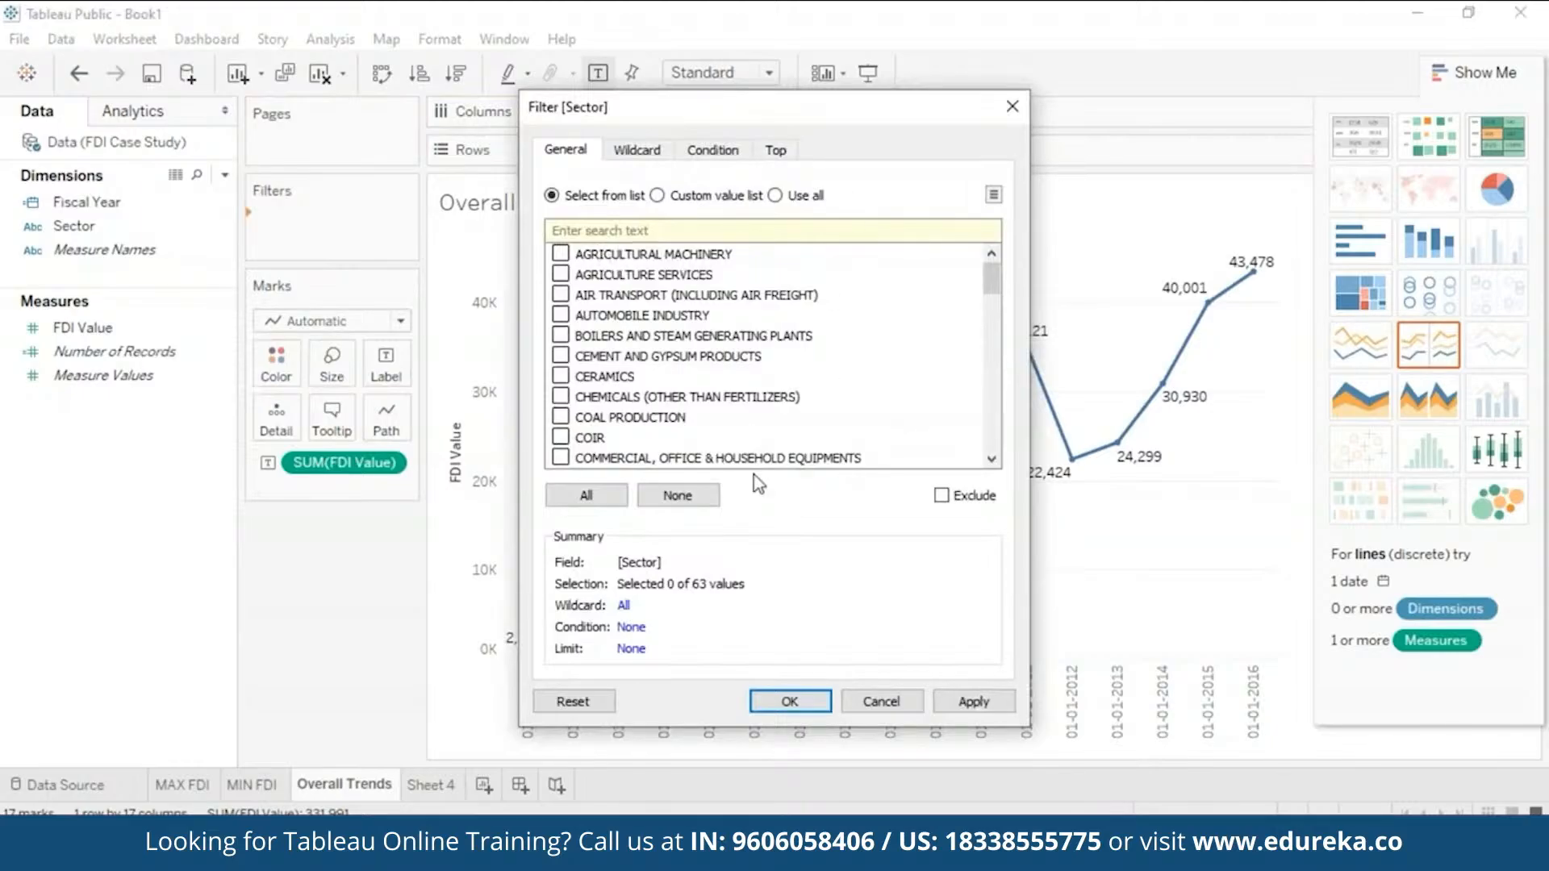
click(573, 495)
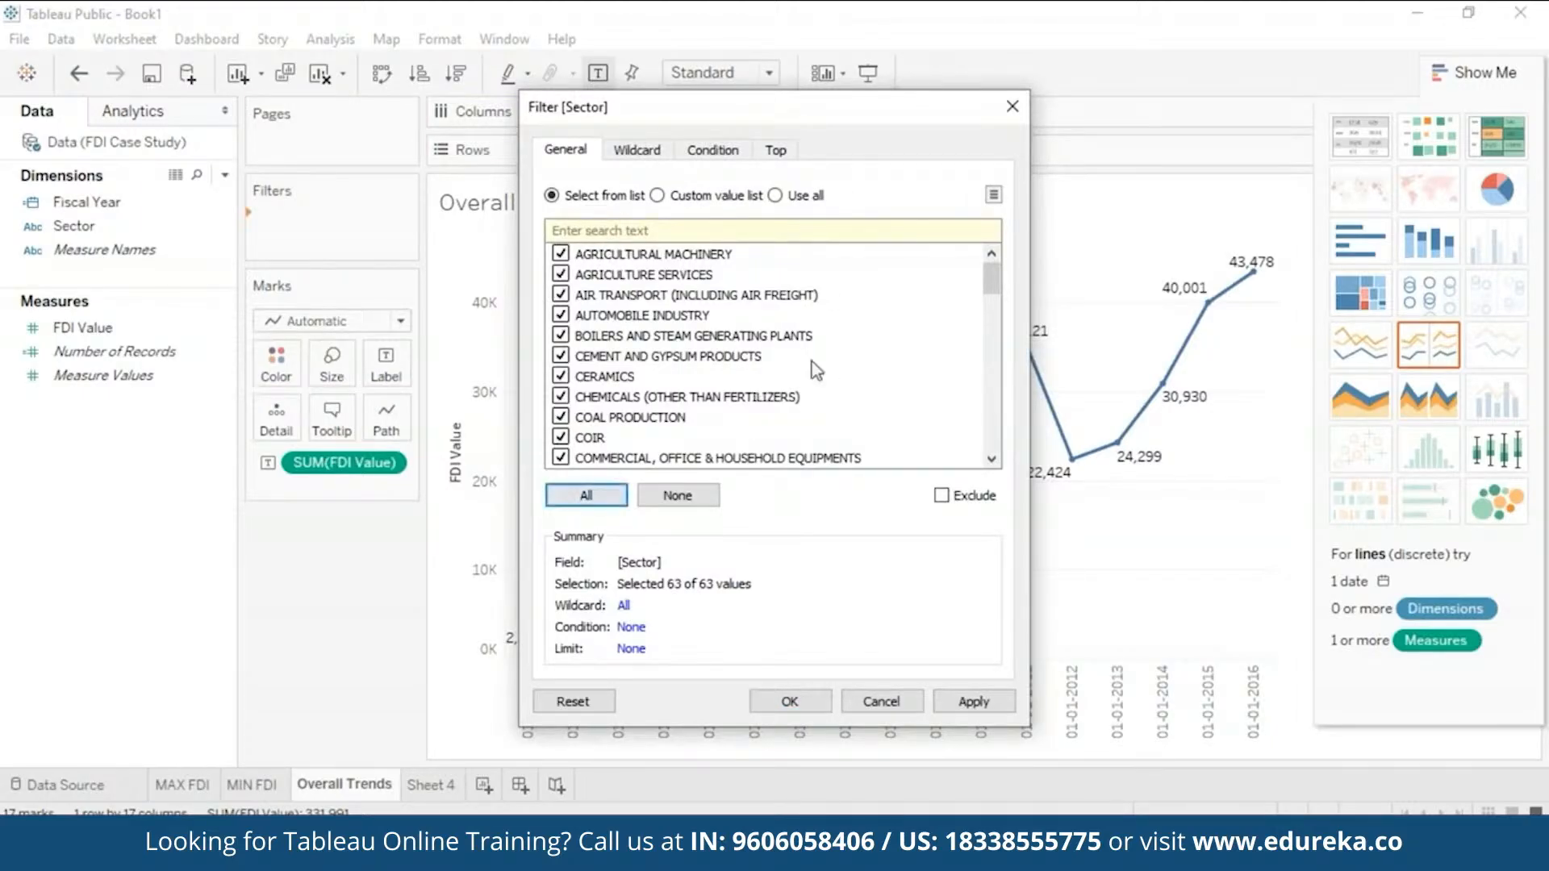
click(974, 702)
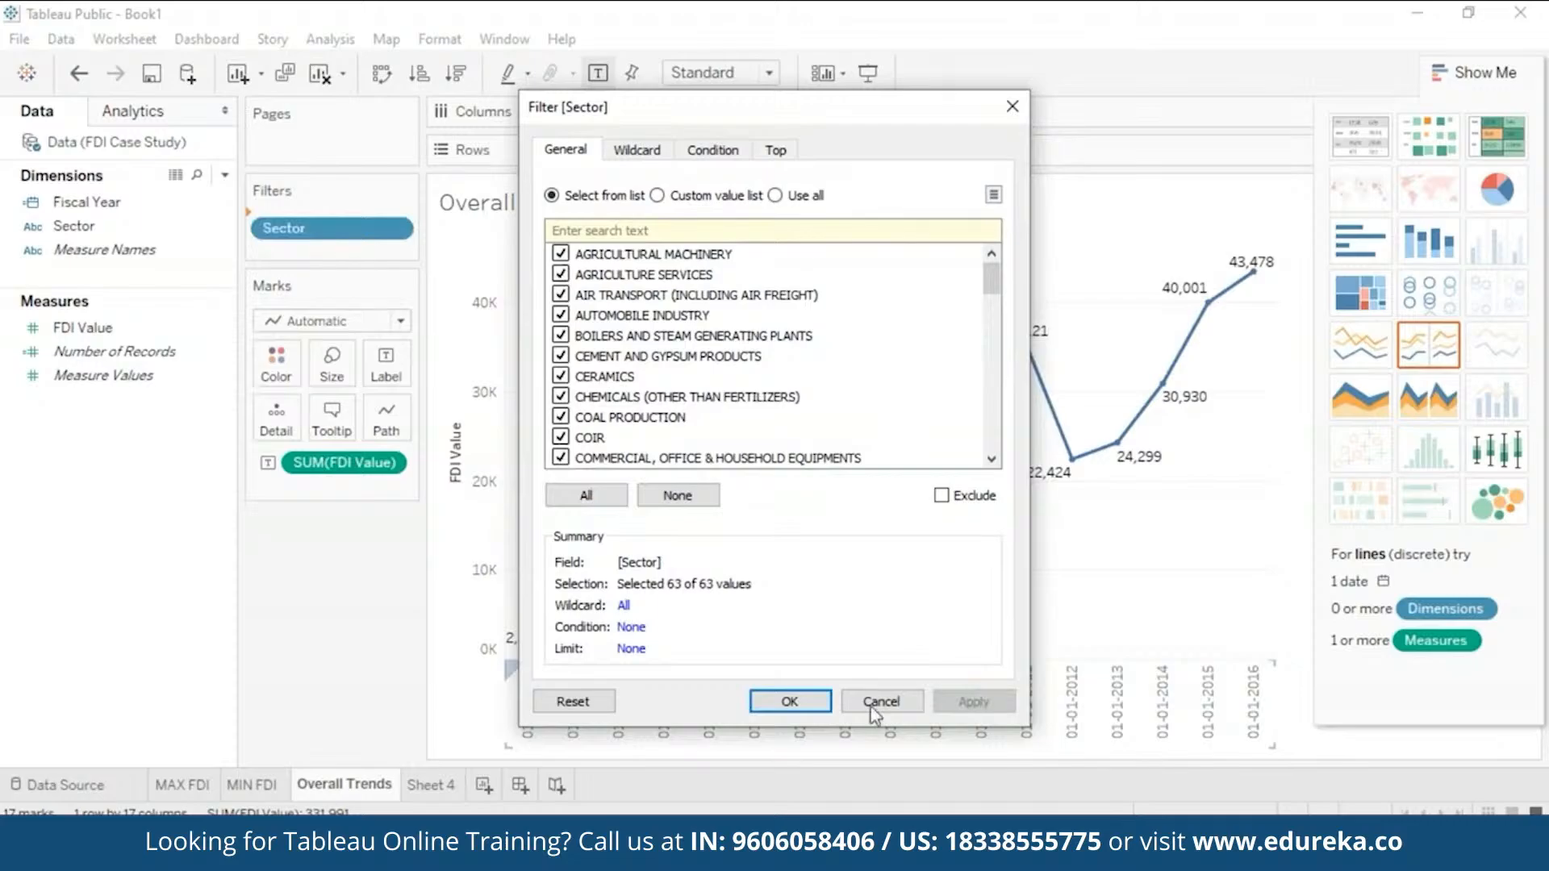
click(787, 701)
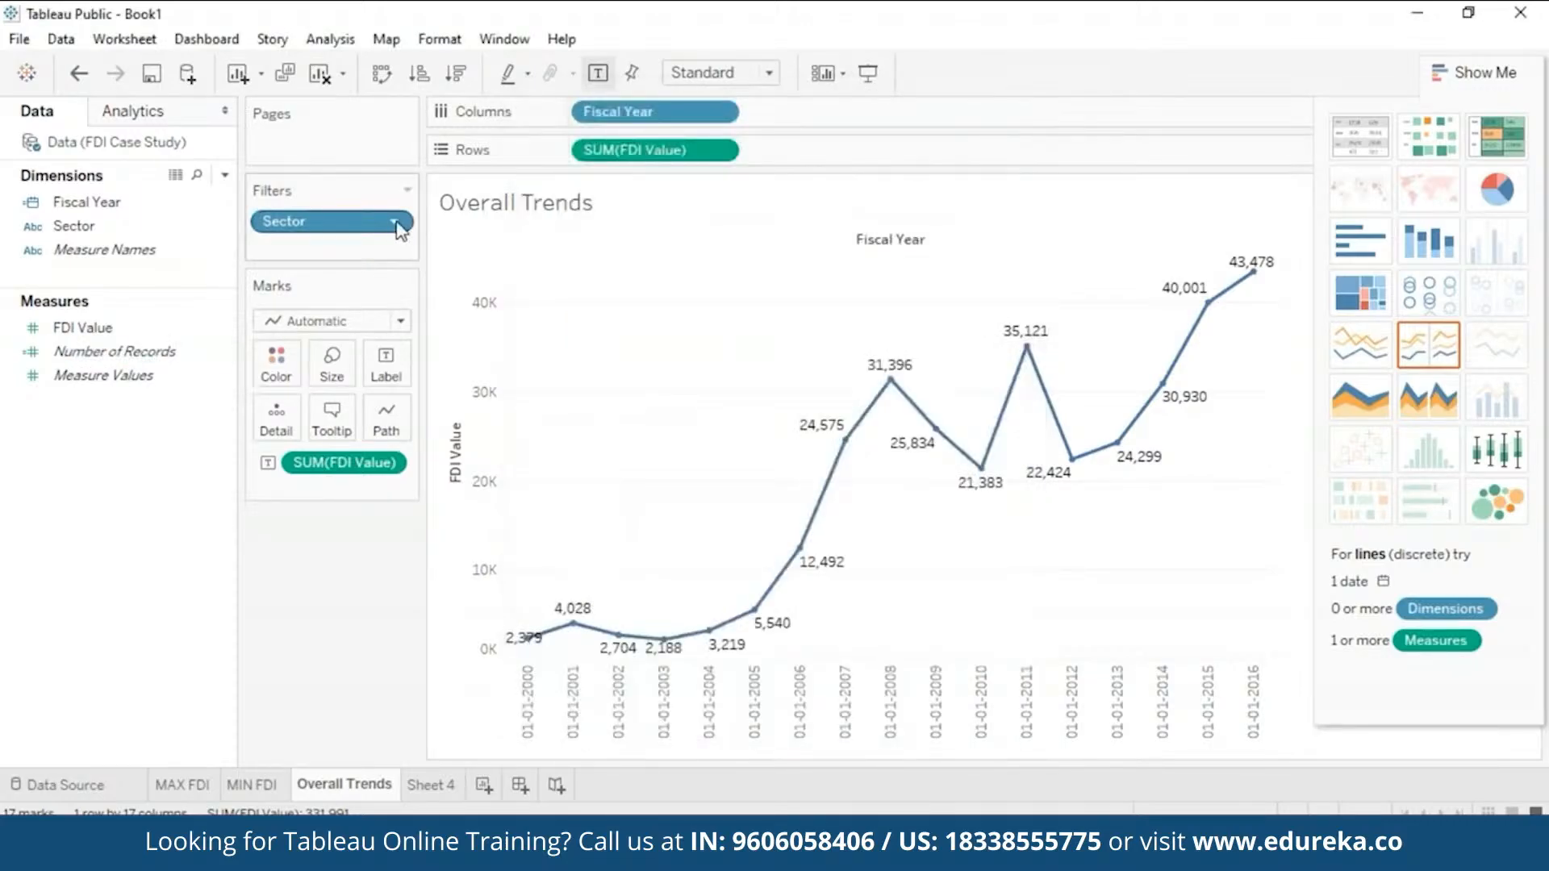
click(394, 224)
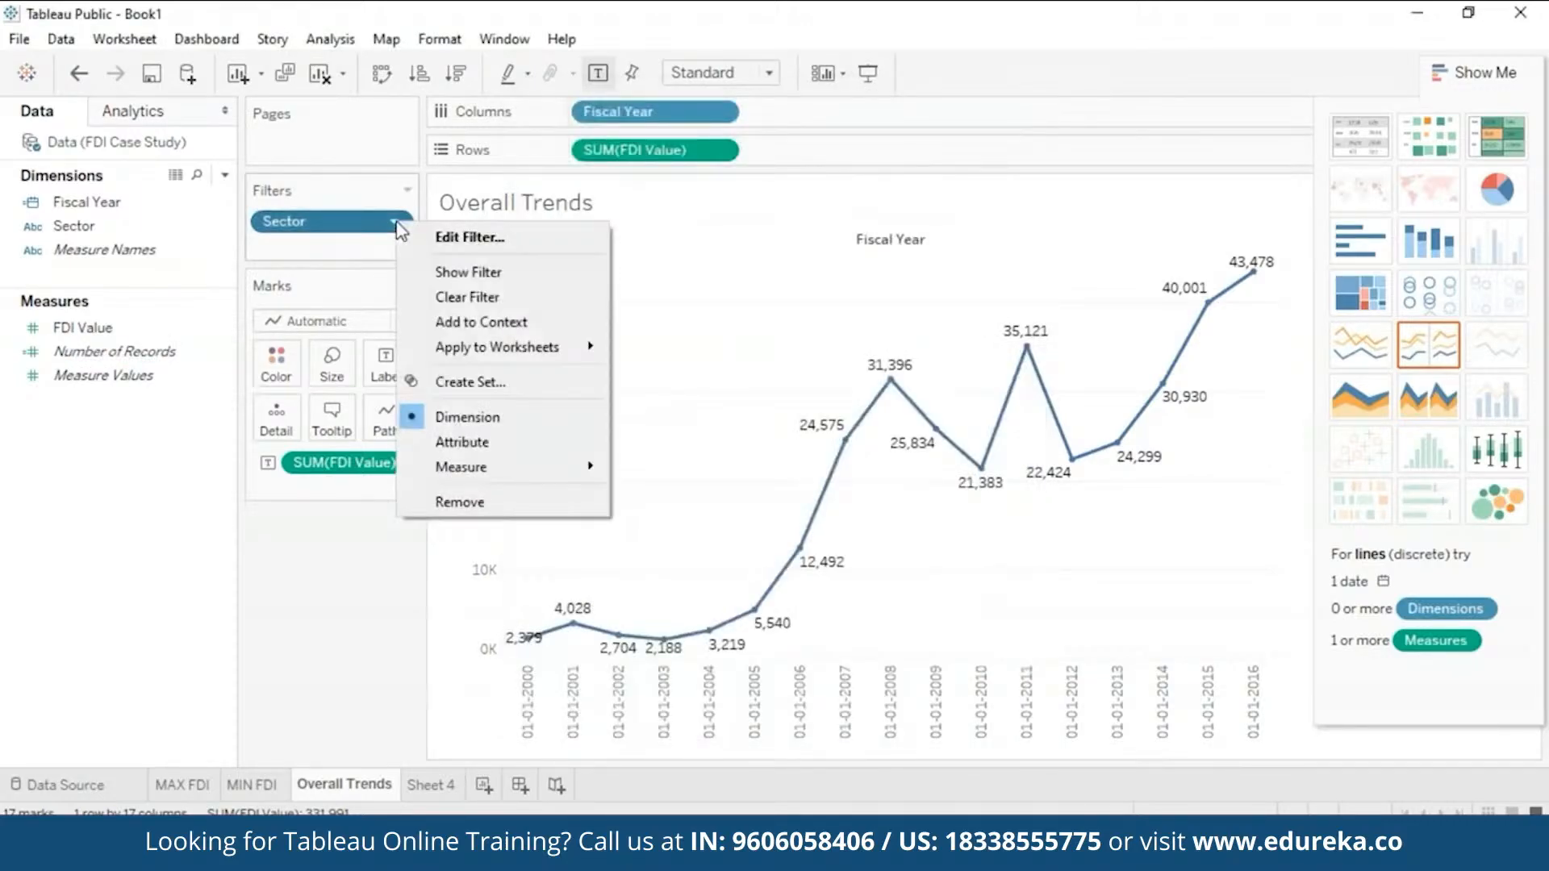
click(458, 278)
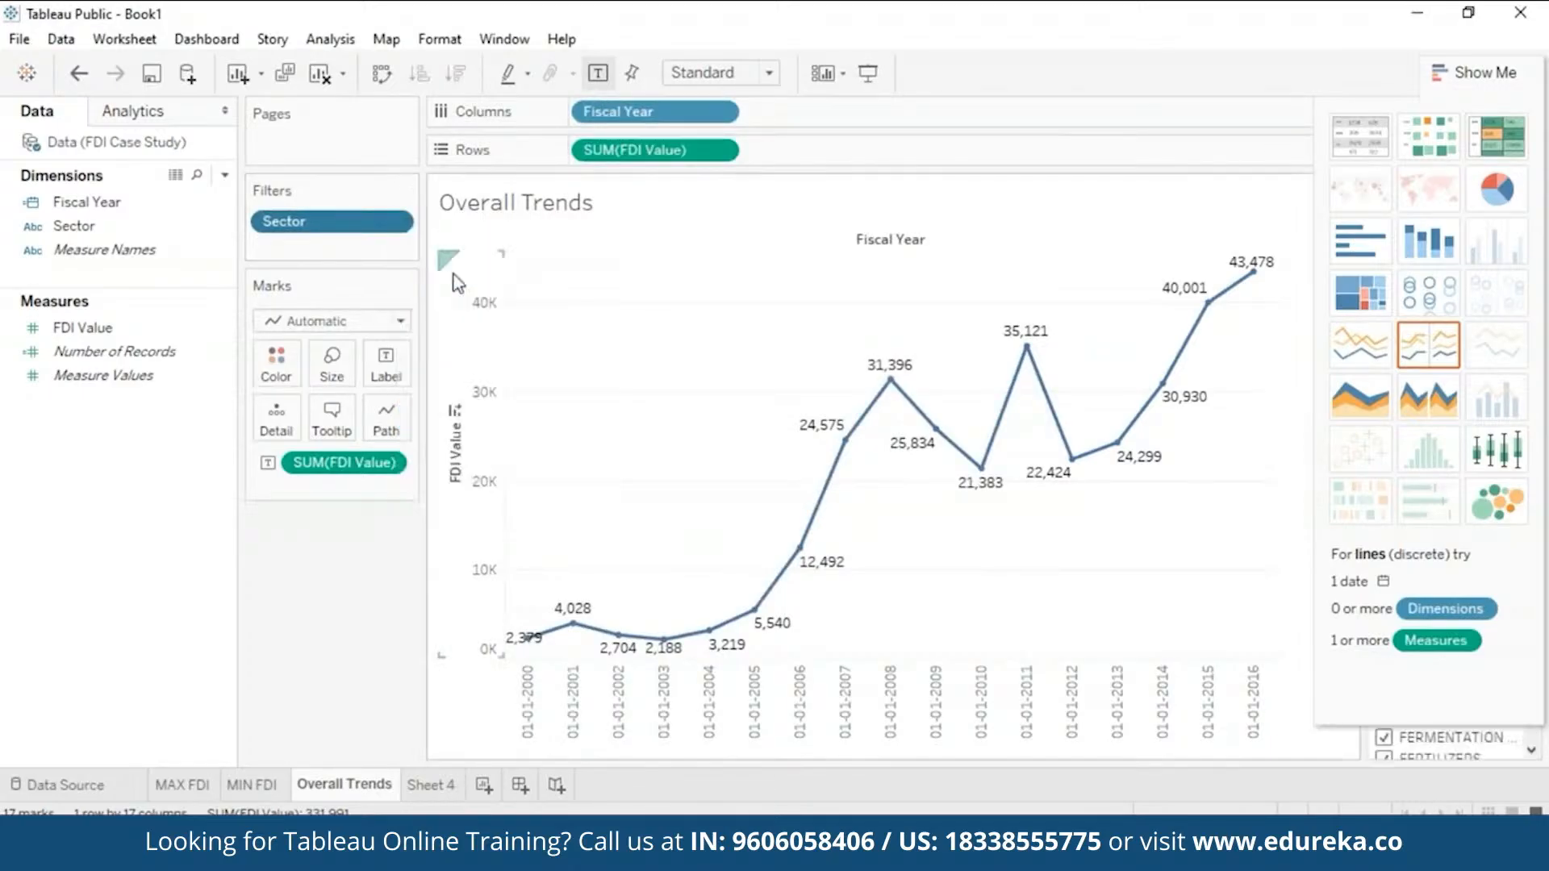
Step: Hide the Show Me chart suggestions and replace the existing Sector filter with one shown directly from the Sector dimension
click(1470, 73)
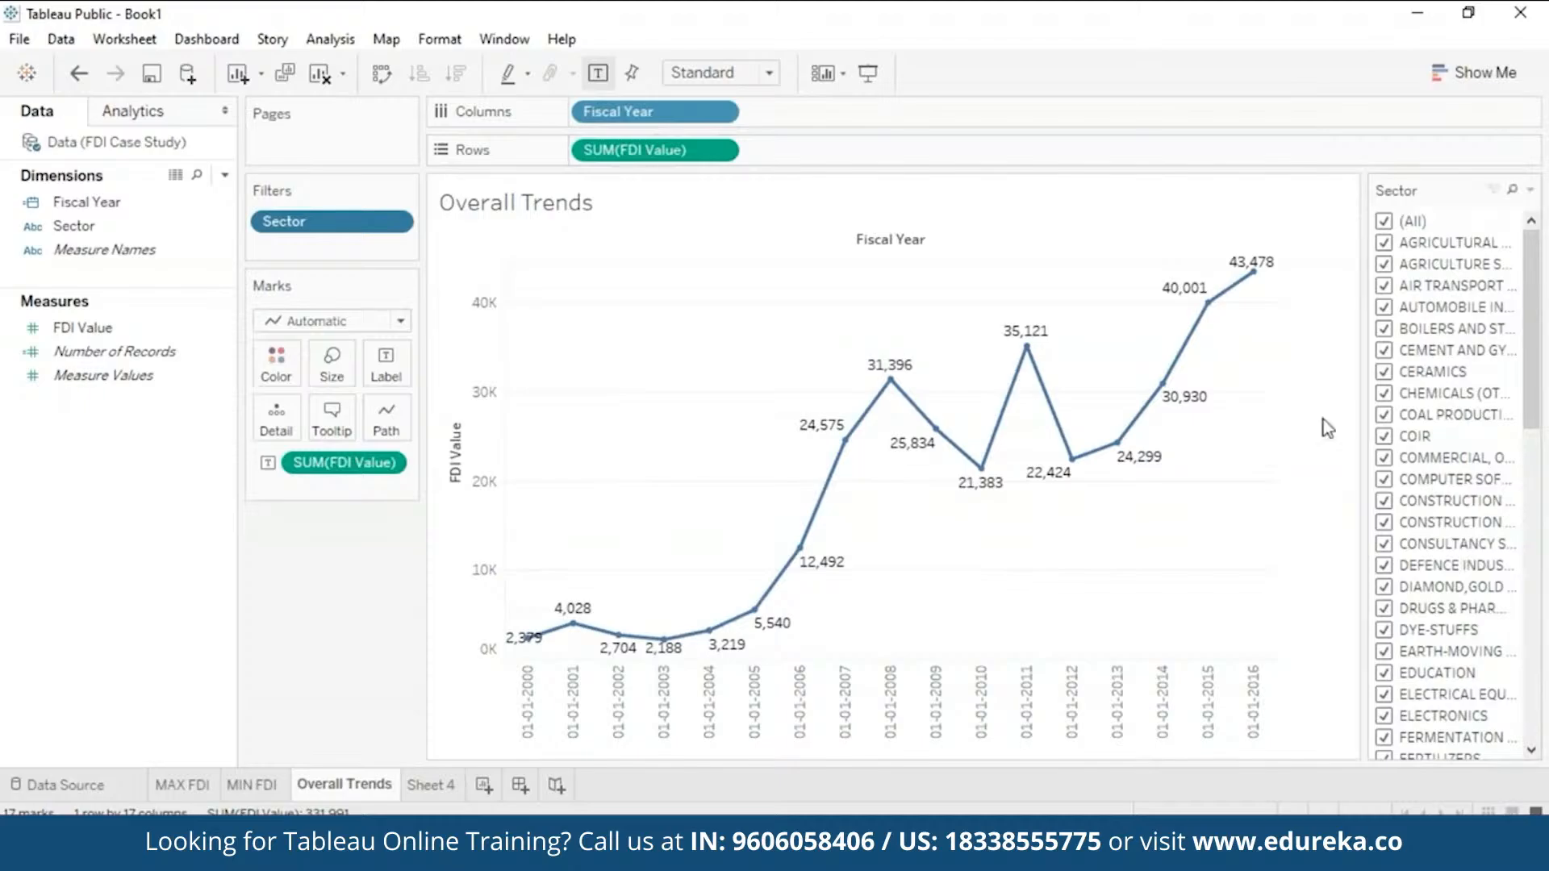
click(394, 222)
click(315, 514)
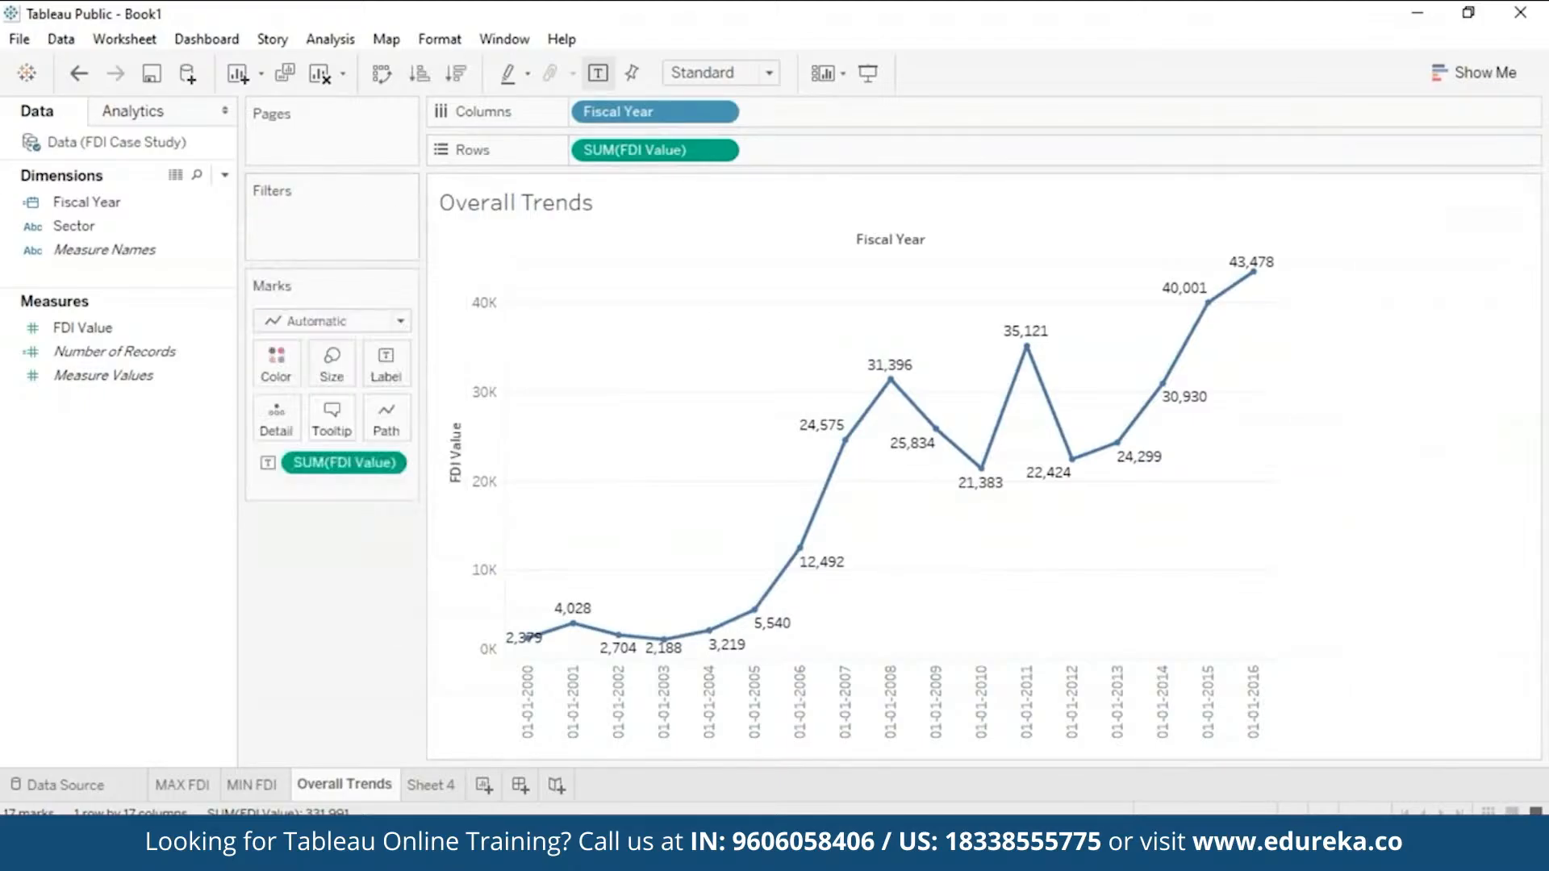
click(71, 227)
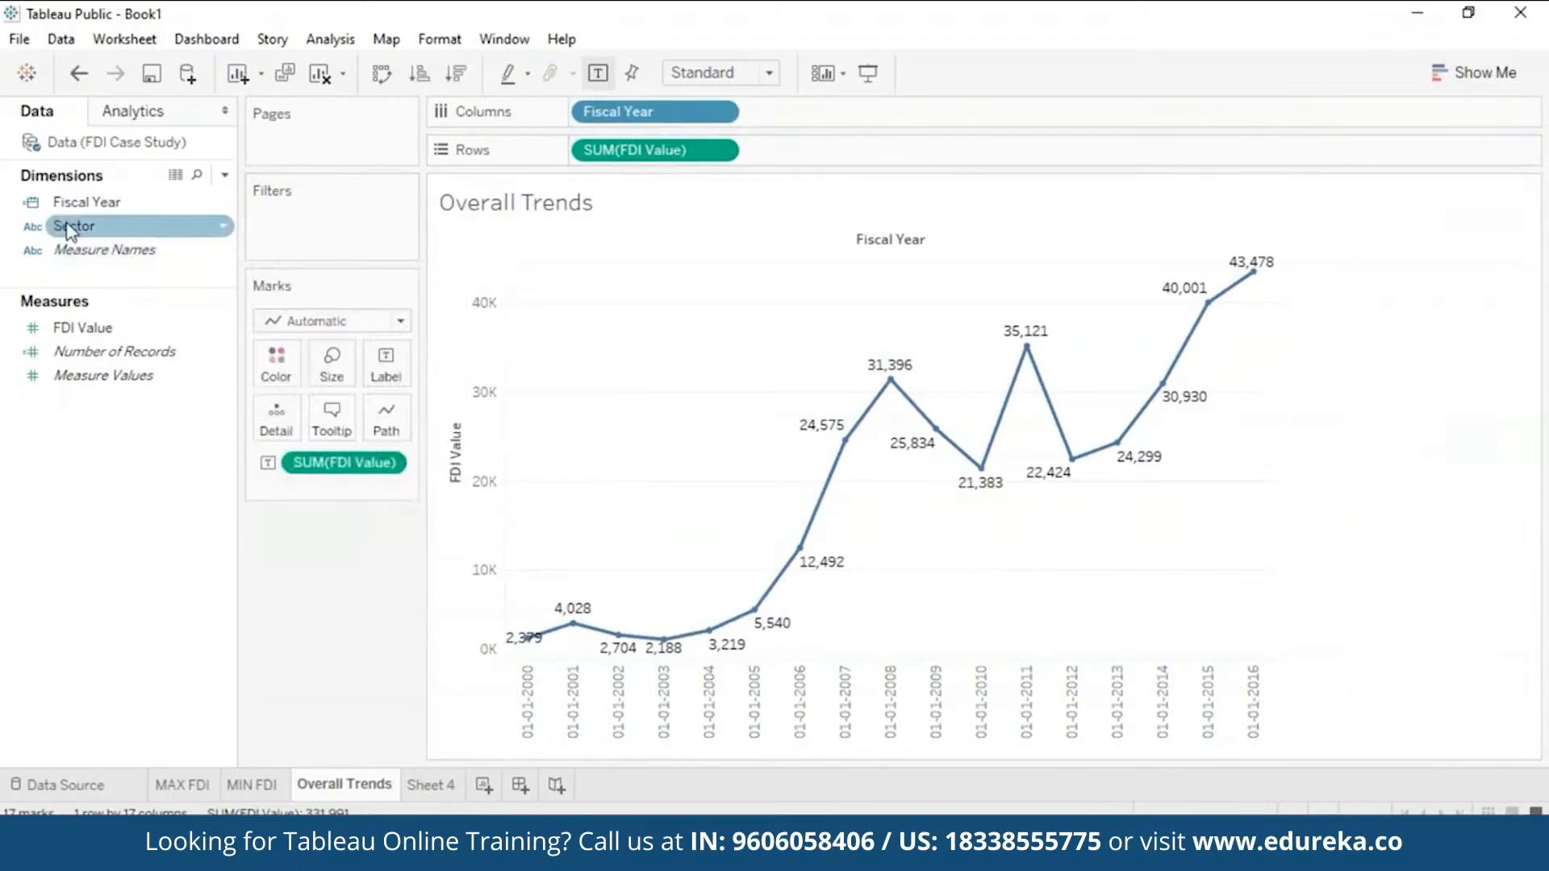
click(218, 228)
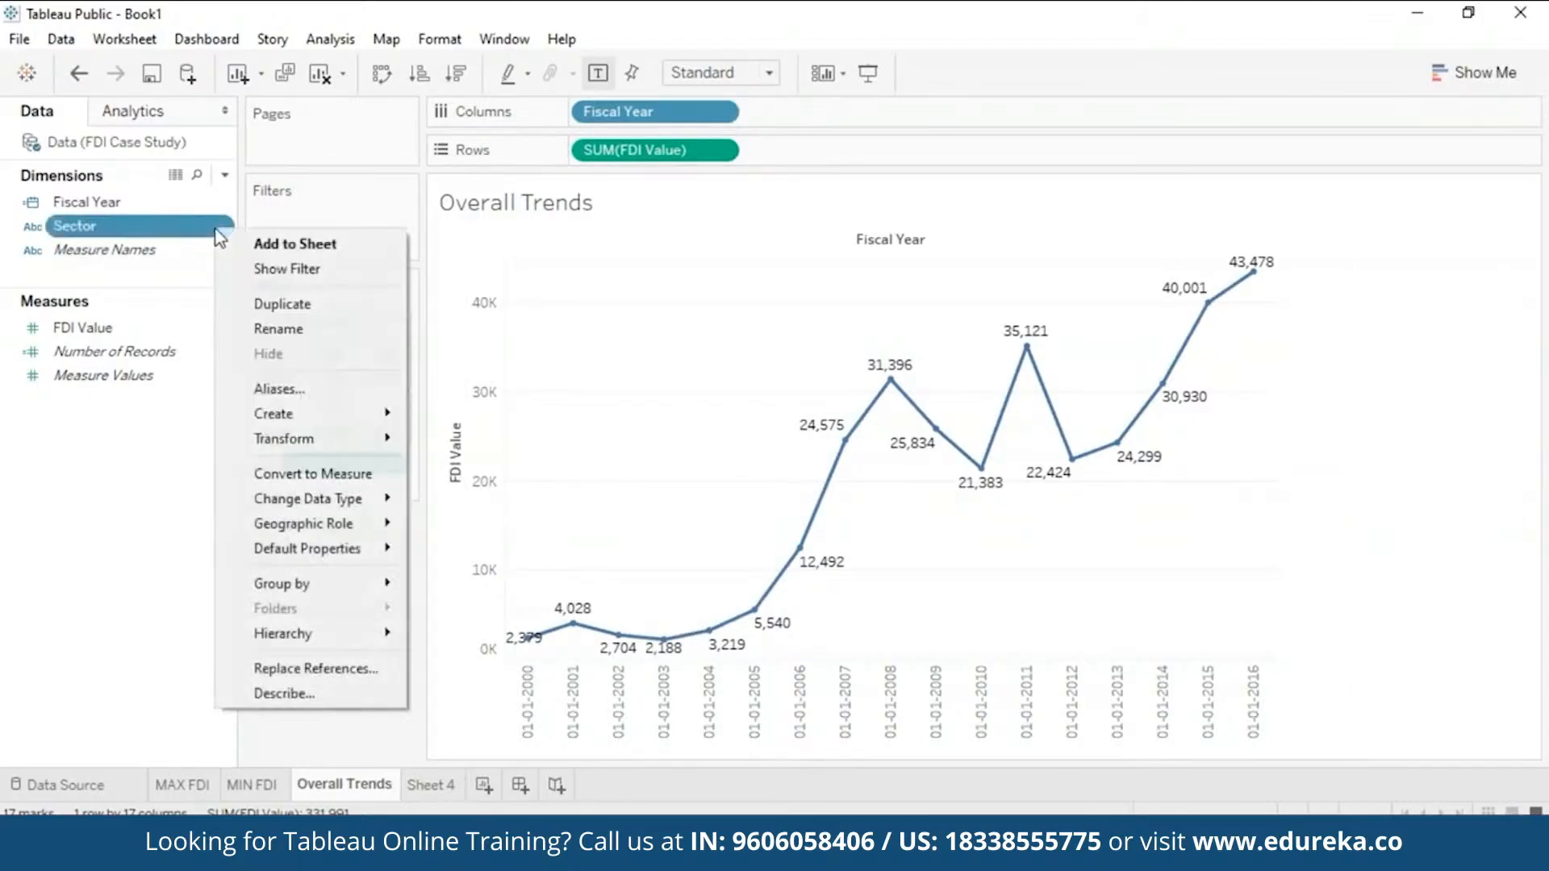
click(319, 271)
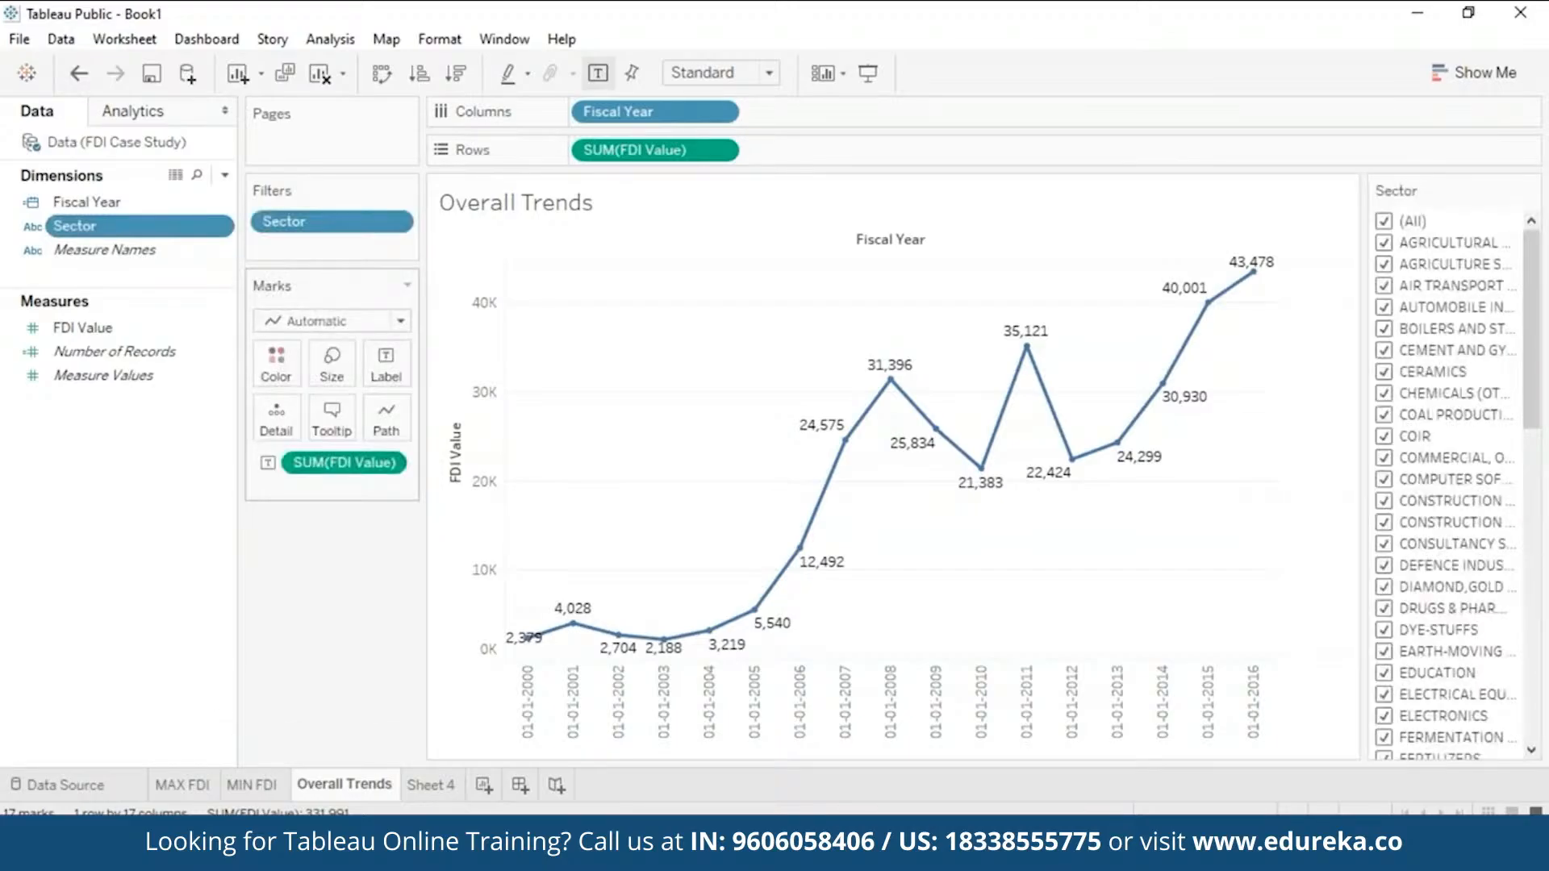
Step: Limit the Sector filter to EDUCATION only and check the peak years of its FDI trend
click(1386, 222)
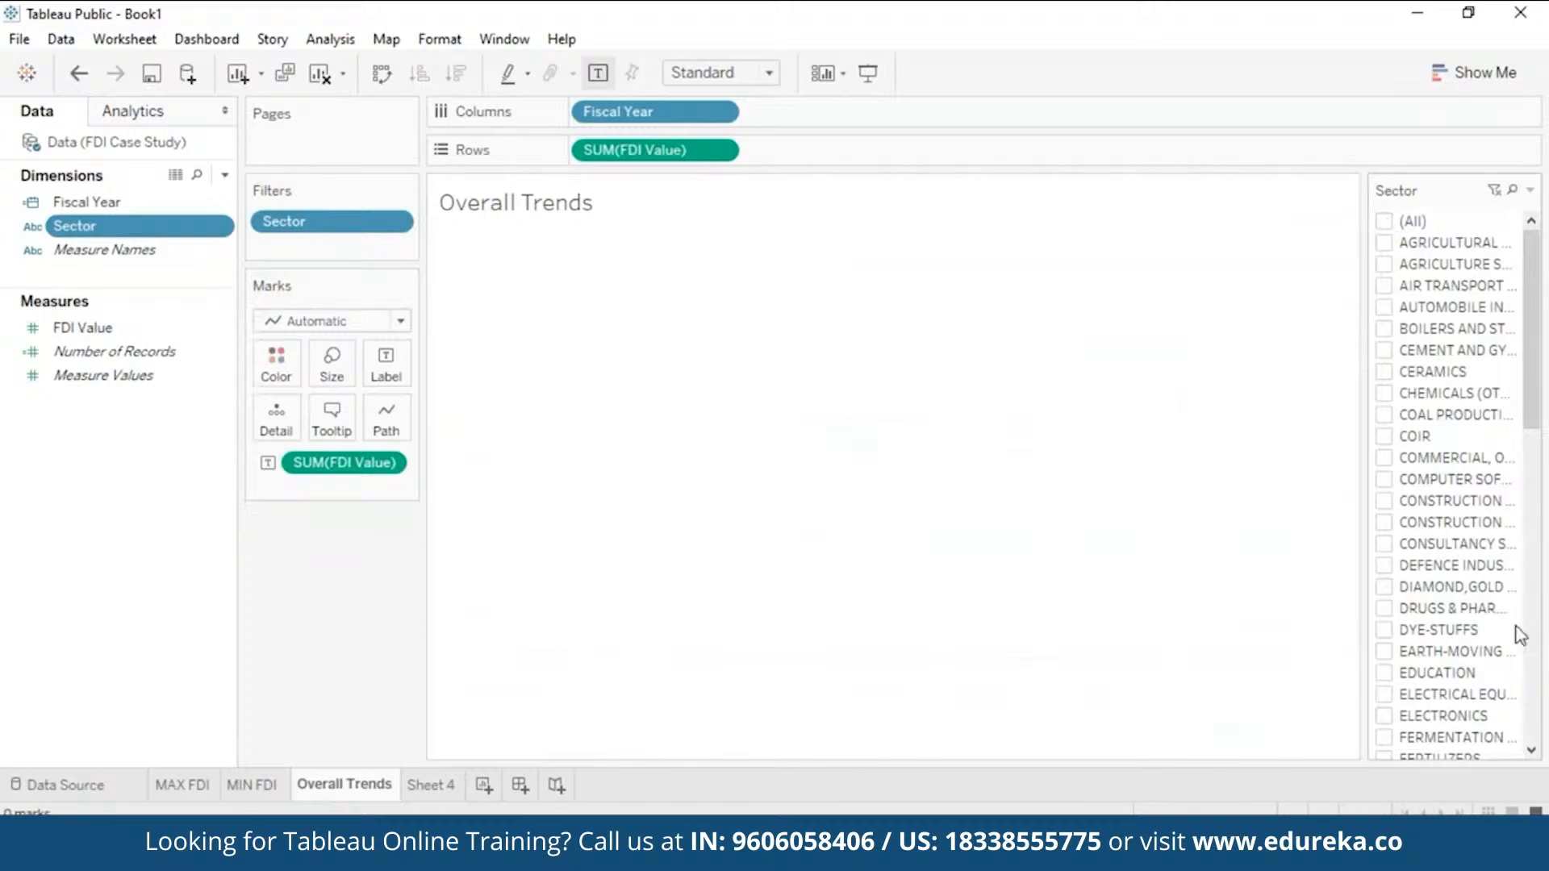
drag(1532, 420, 1537, 466)
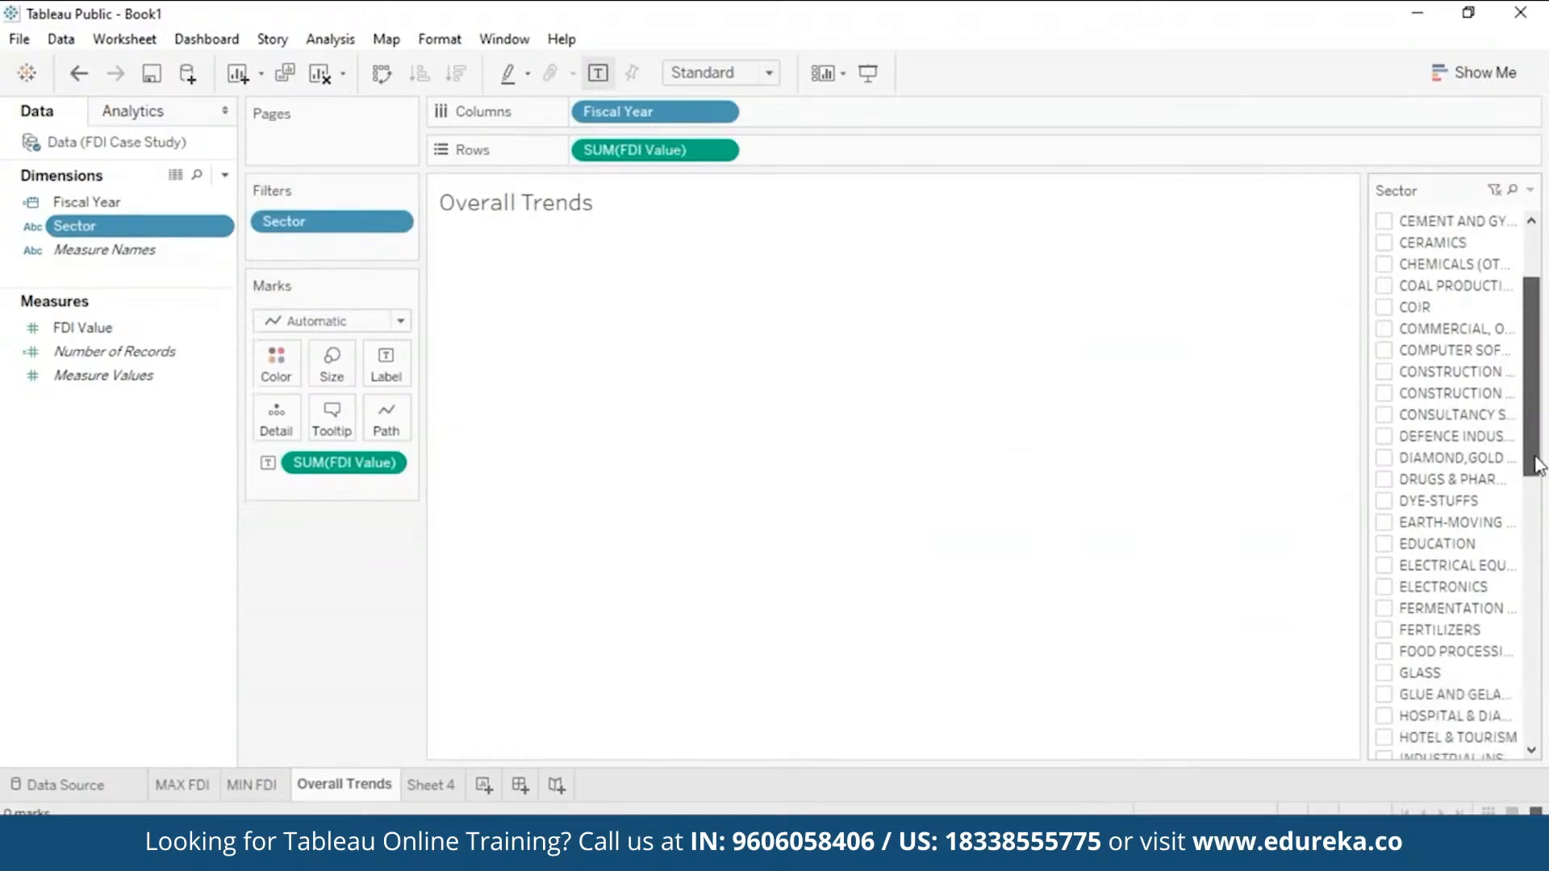
click(1385, 546)
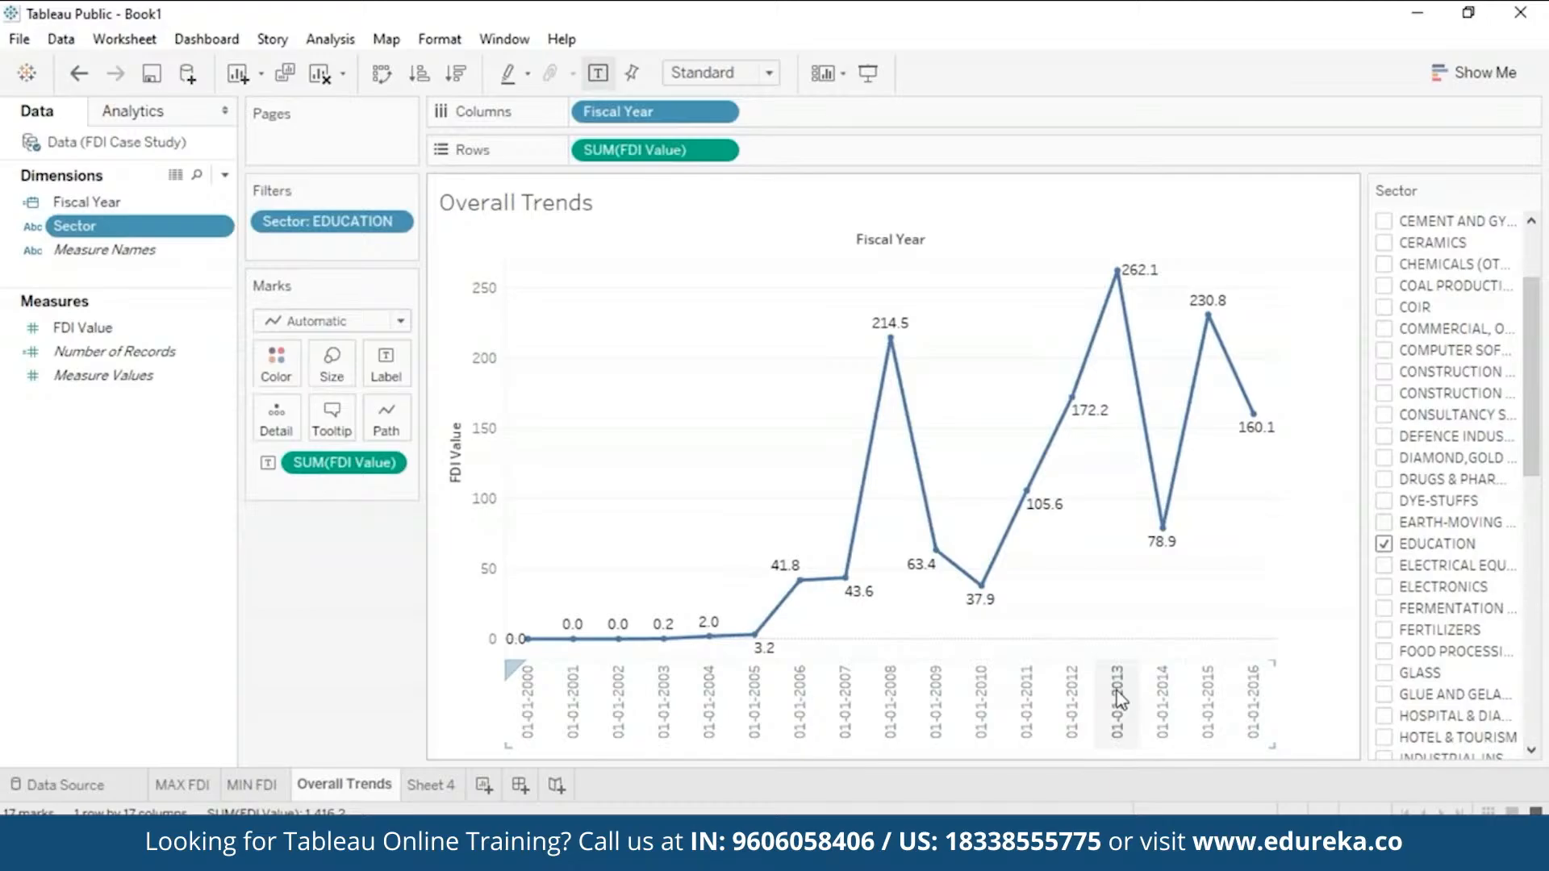
mouse_move(1114, 275)
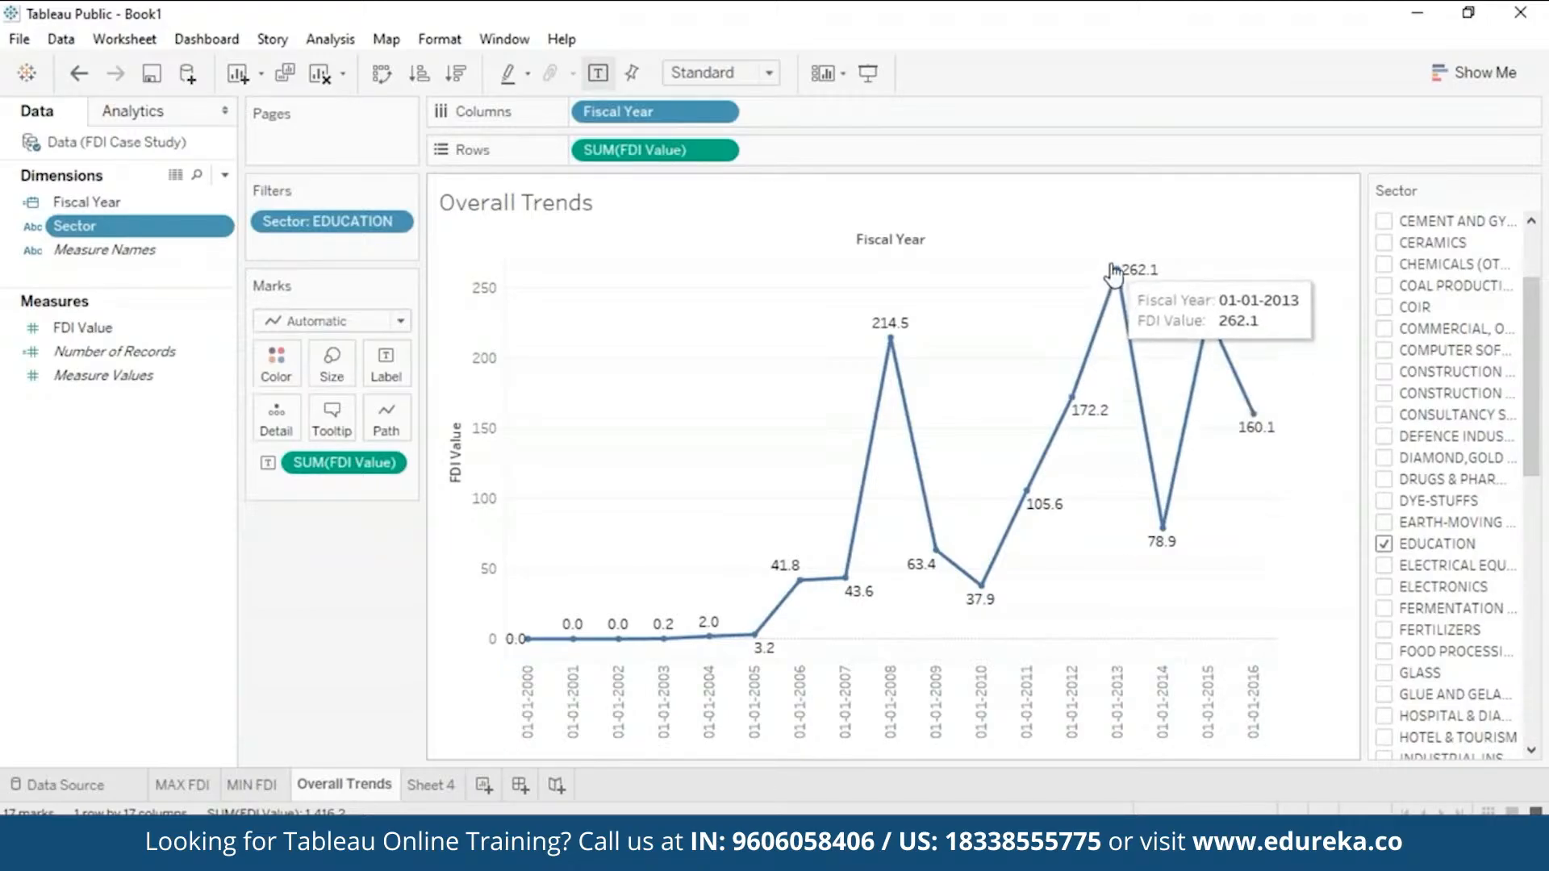
mouse_move(1205, 317)
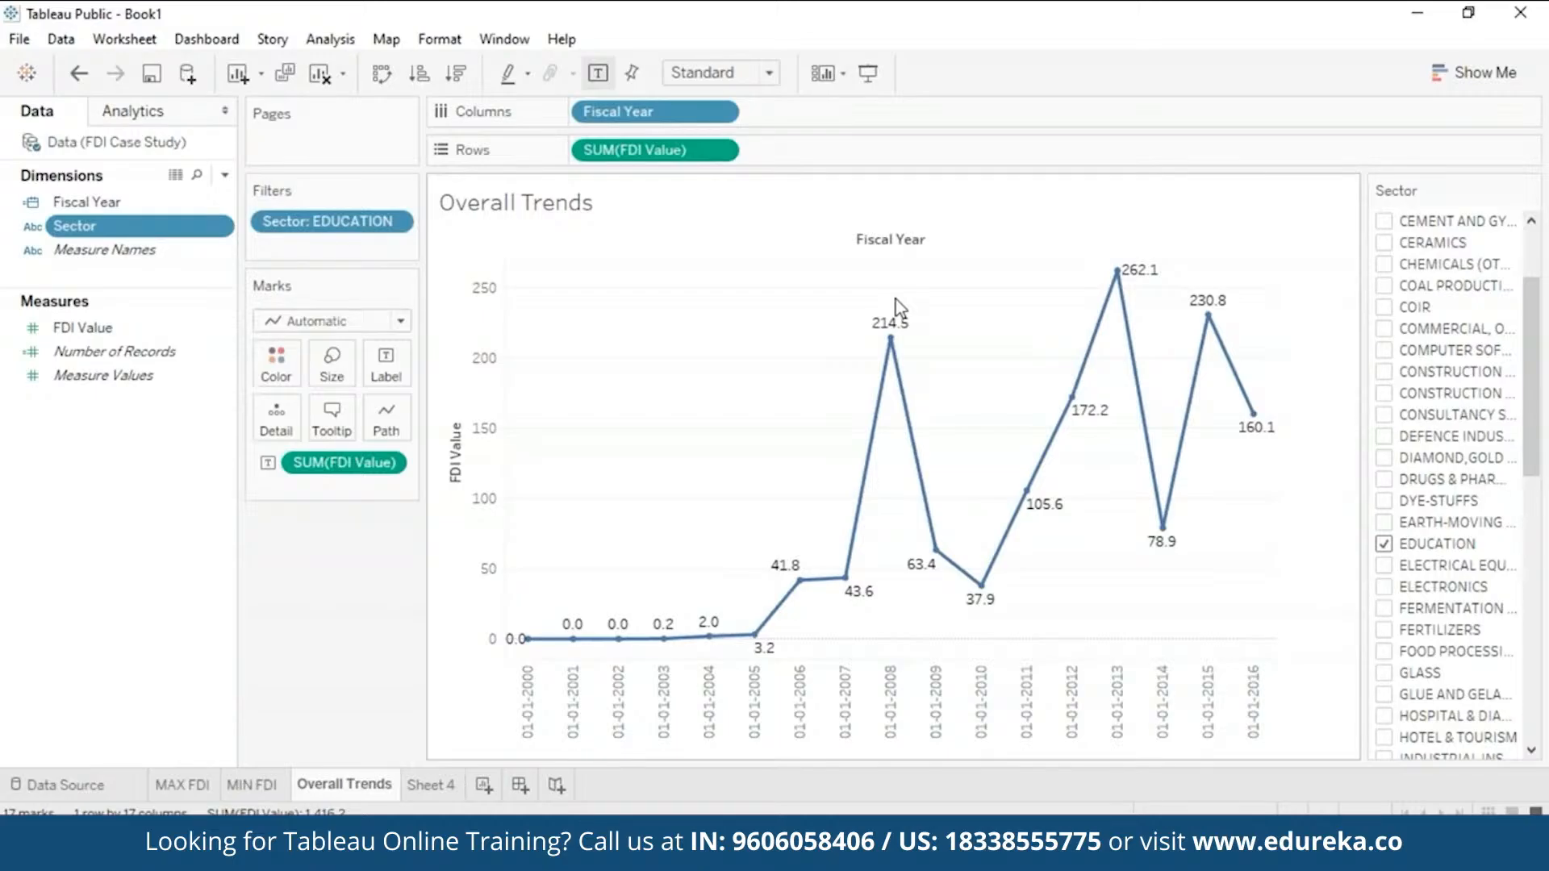
Step: Try the jump line type on the FDI trend, and set the line to the step type
click(389, 434)
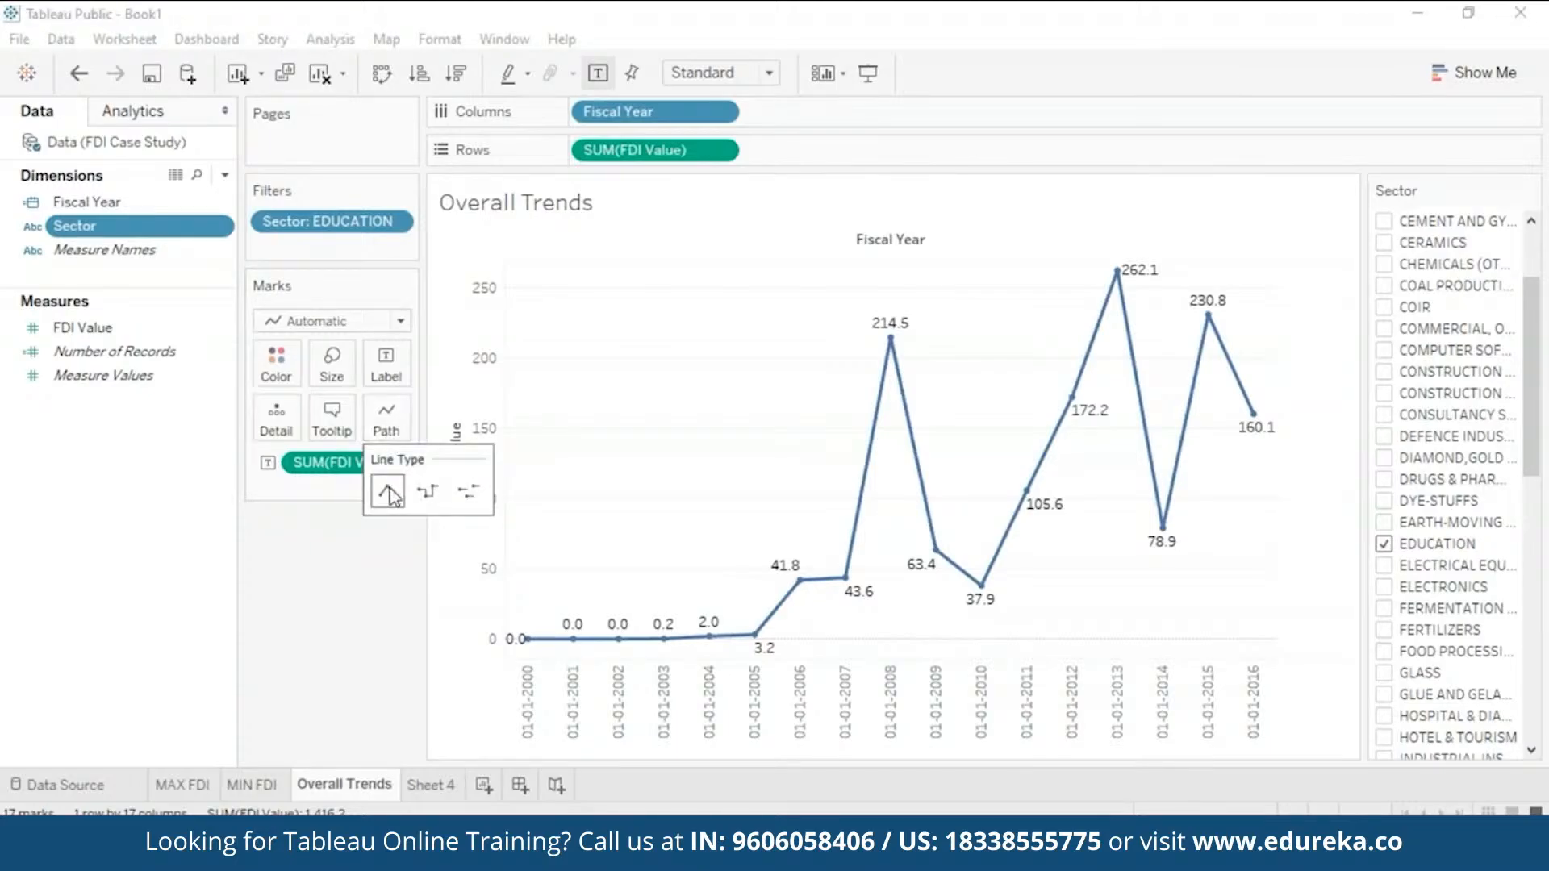
click(472, 498)
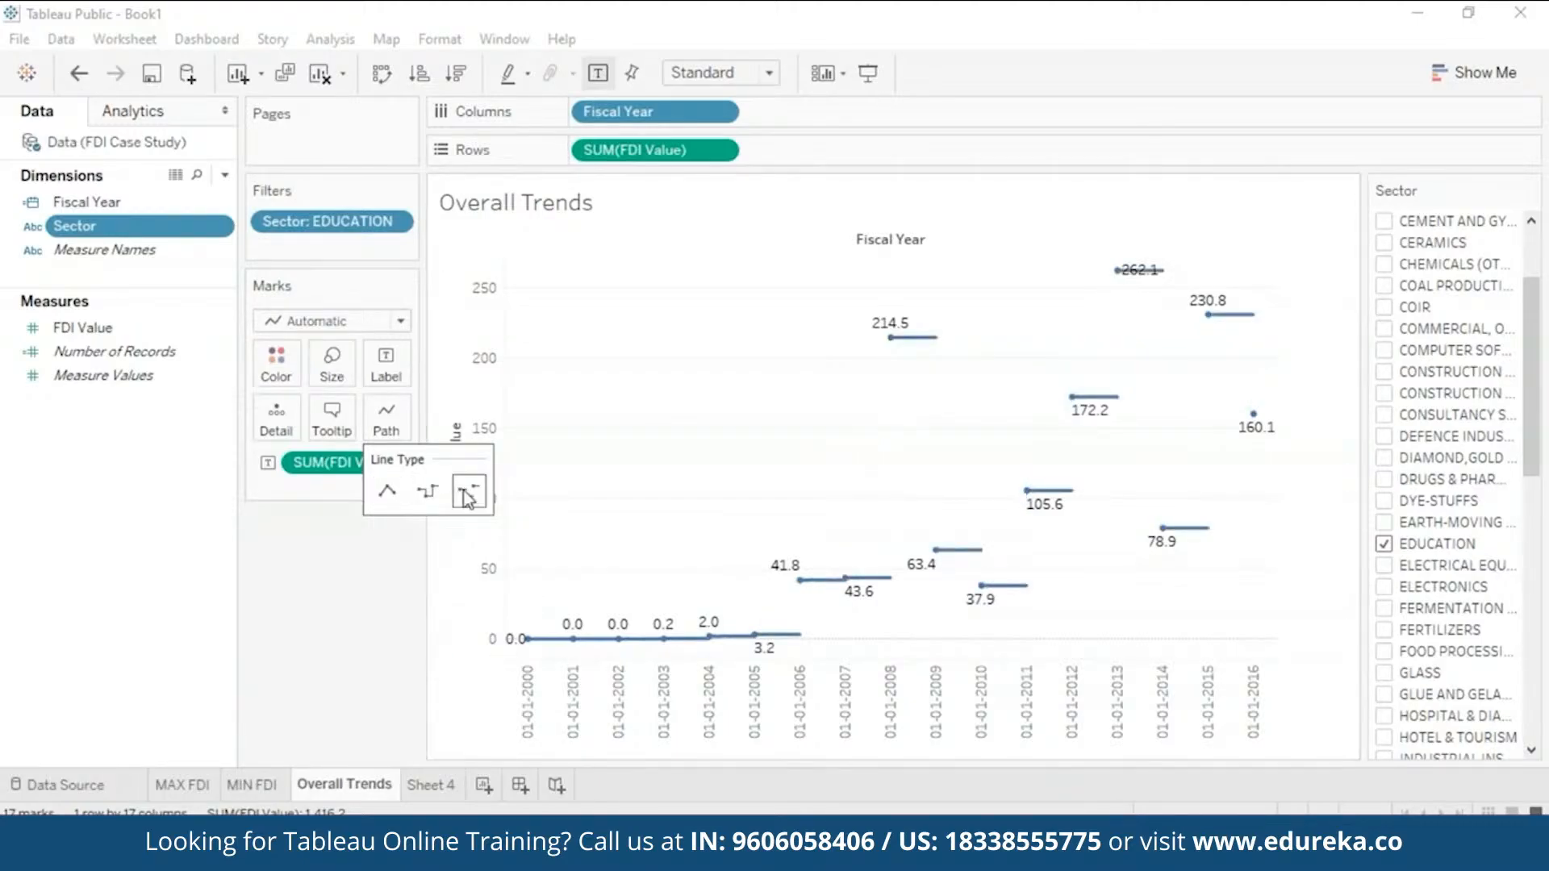
click(426, 494)
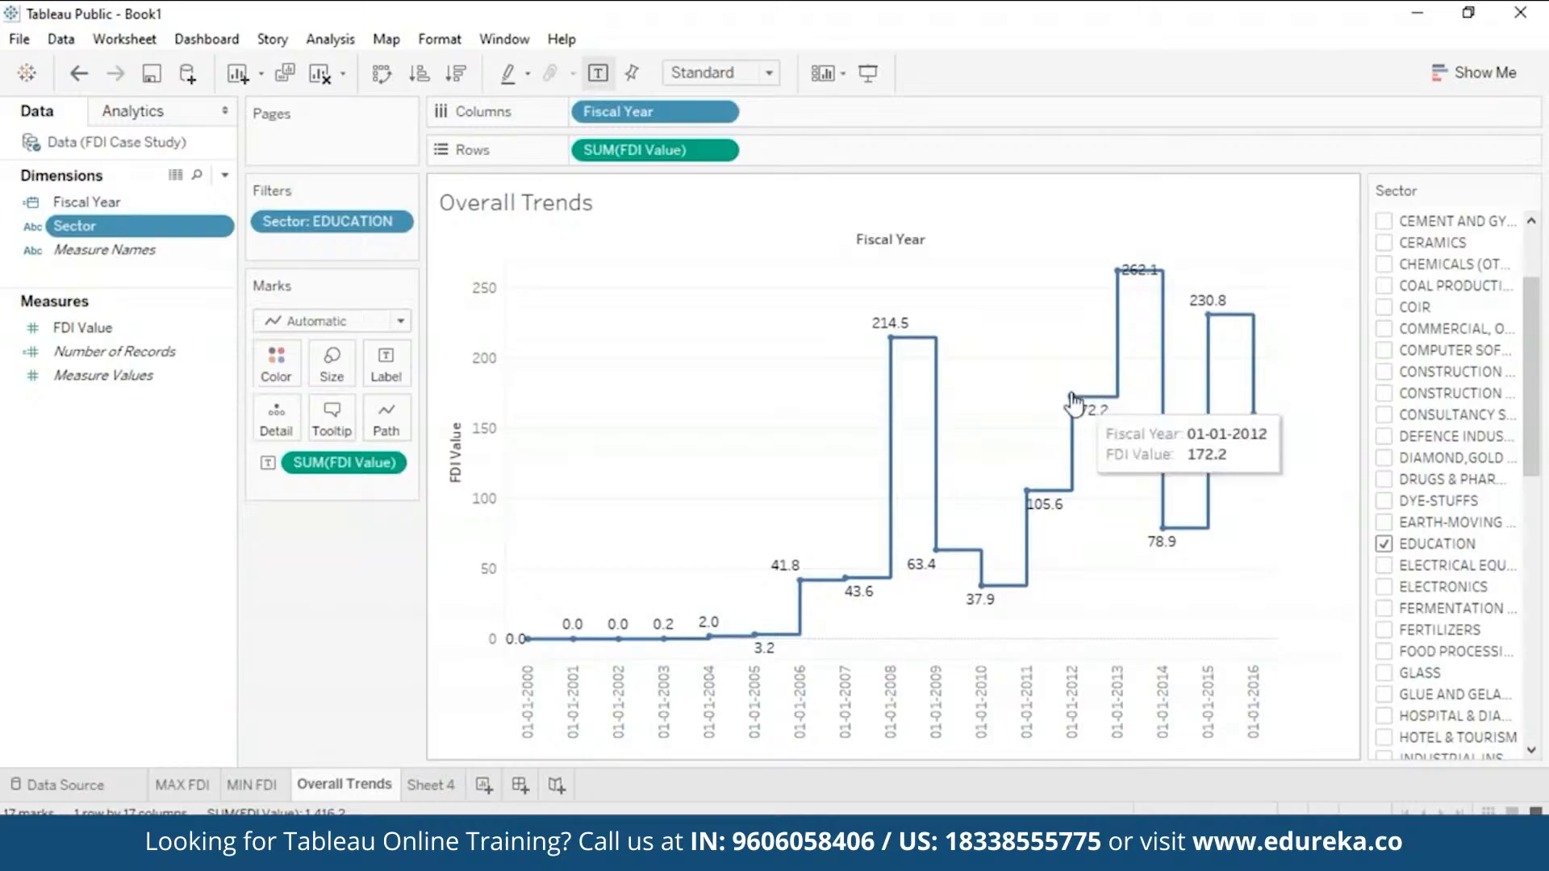
Step: Clear EDUCATION from the Sector filter and select the RAILWAY RELATED sector by searching for "railway"
click(1384, 545)
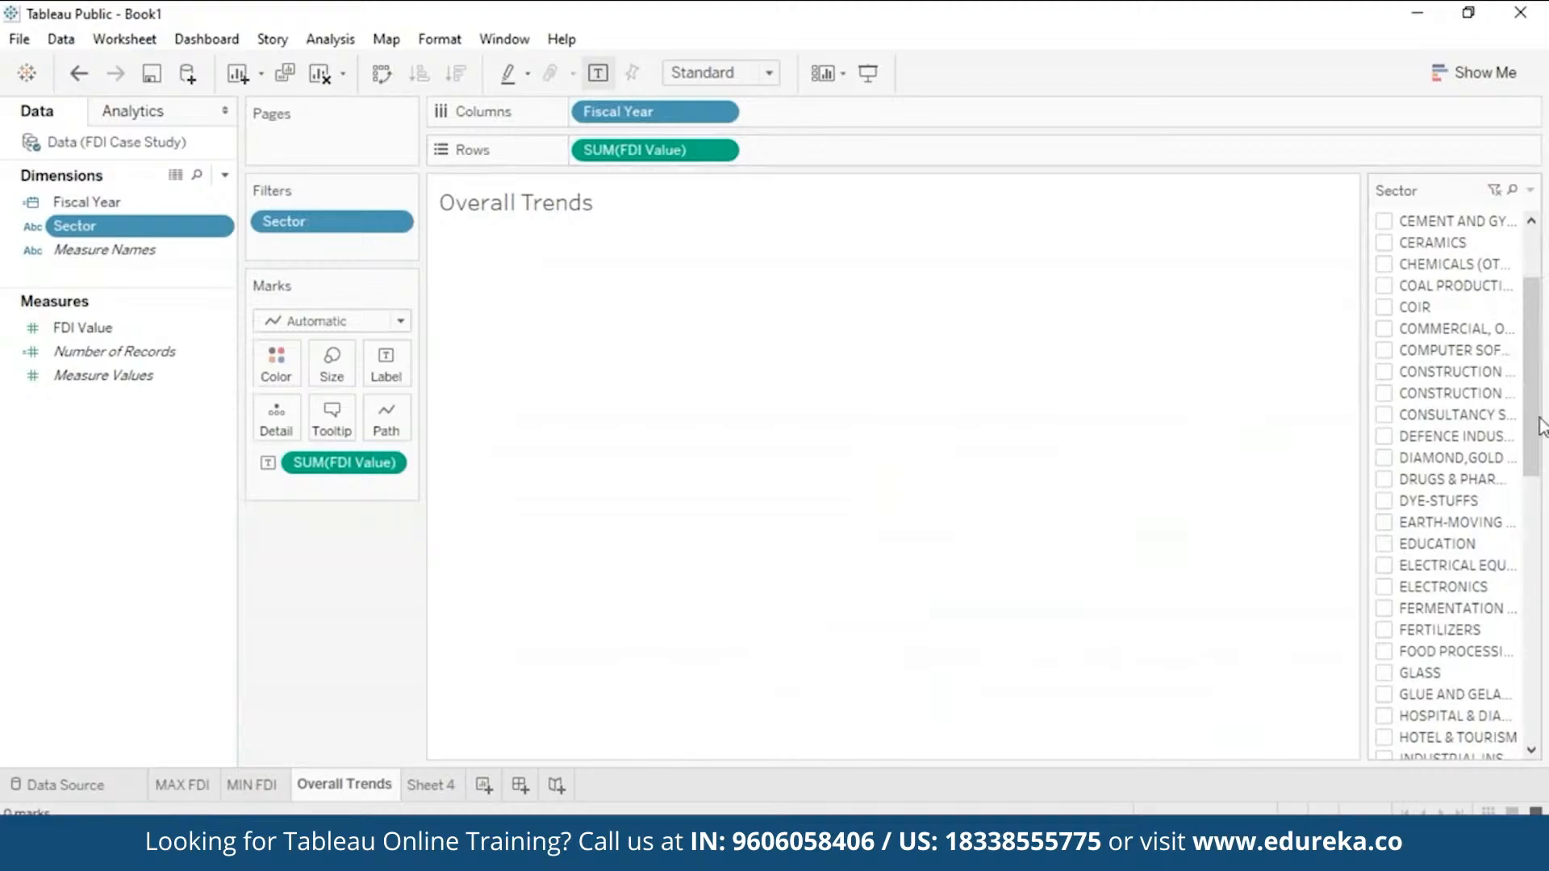
click(1512, 189)
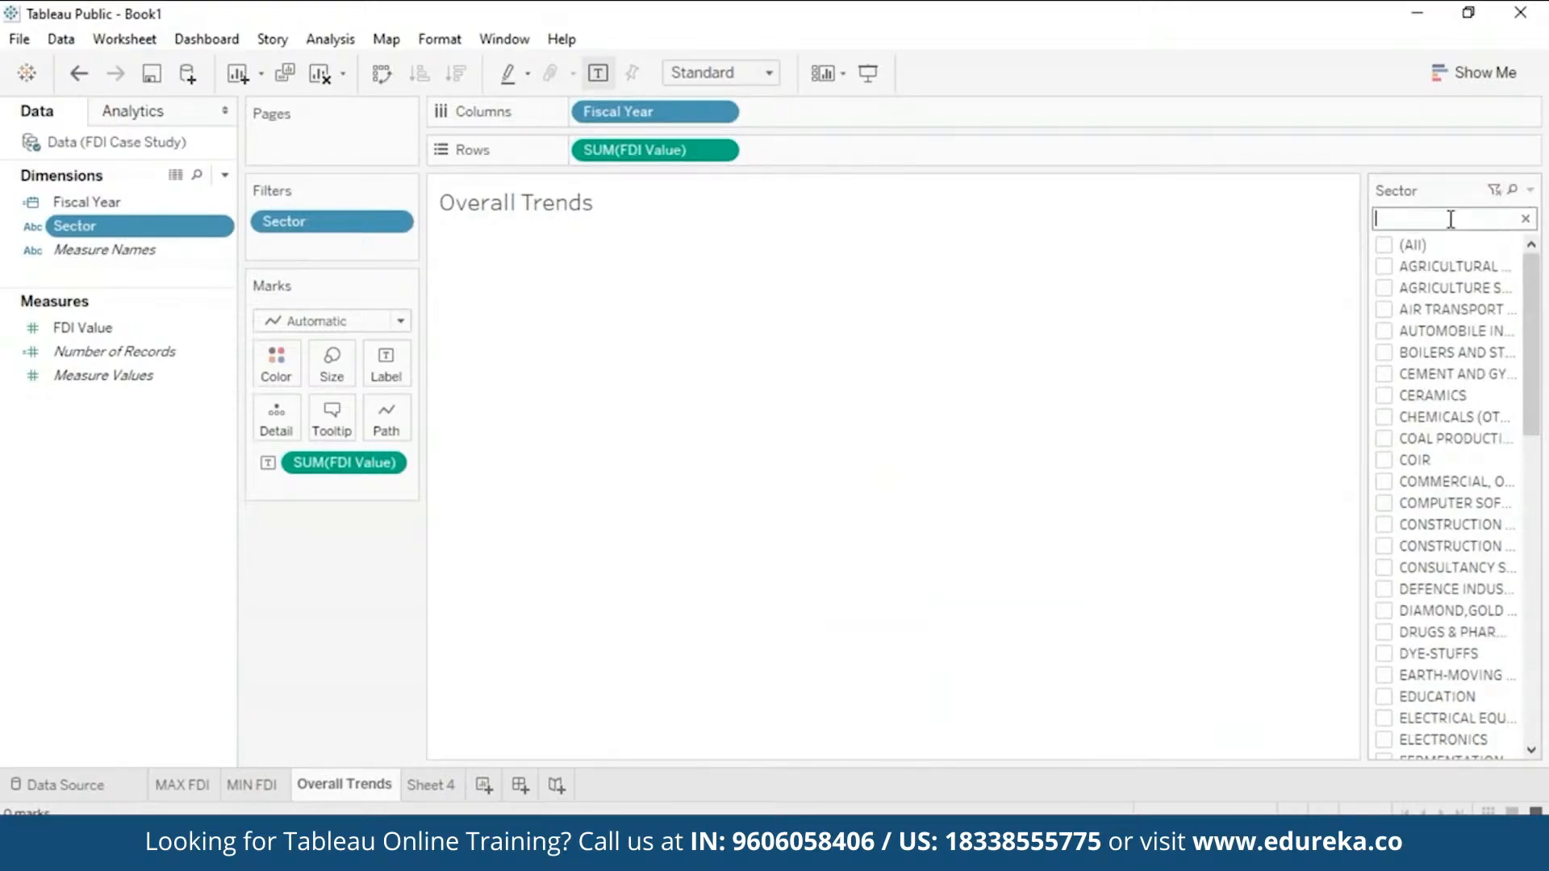
text(railway)
click(1384, 246)
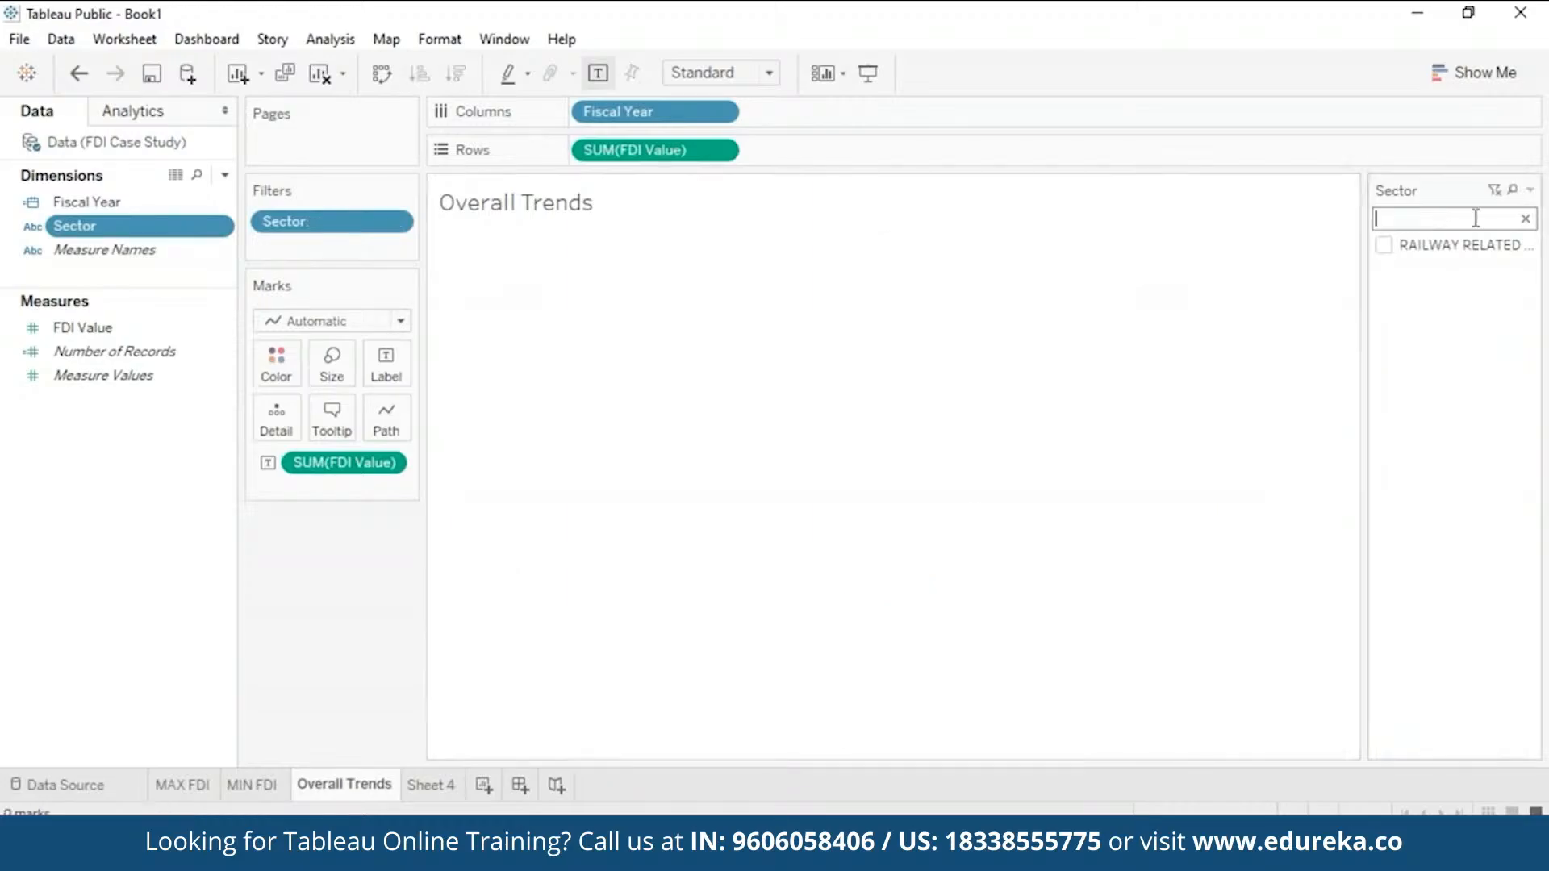
Step: Filter the trend to the FOOD PROCESSING sector by searching for "food", and reset the Sector filter to include all sectors
text(food)
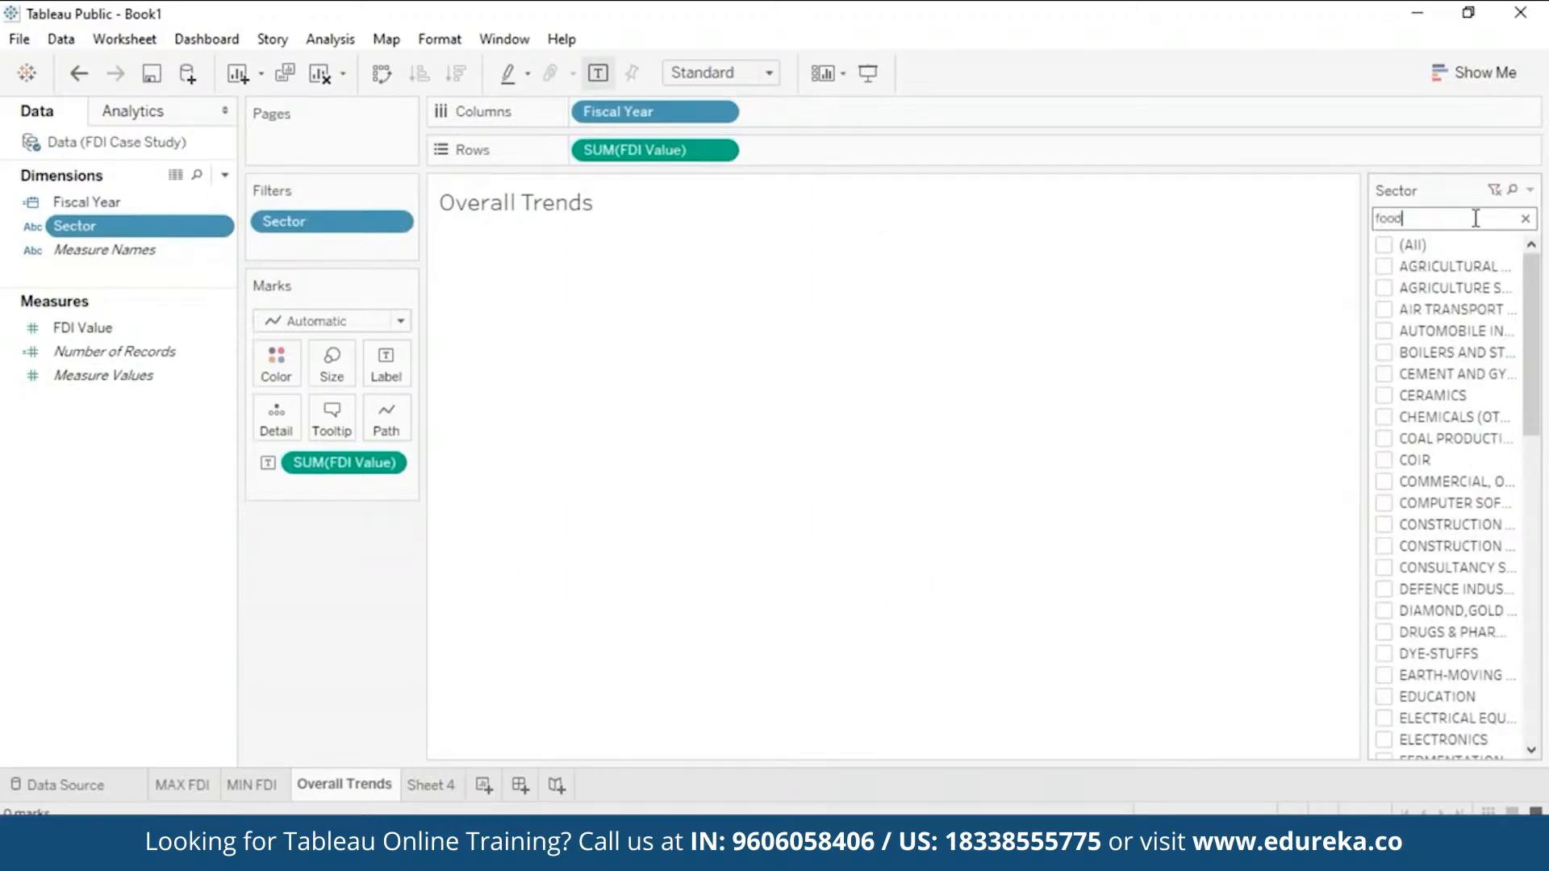
click(1384, 245)
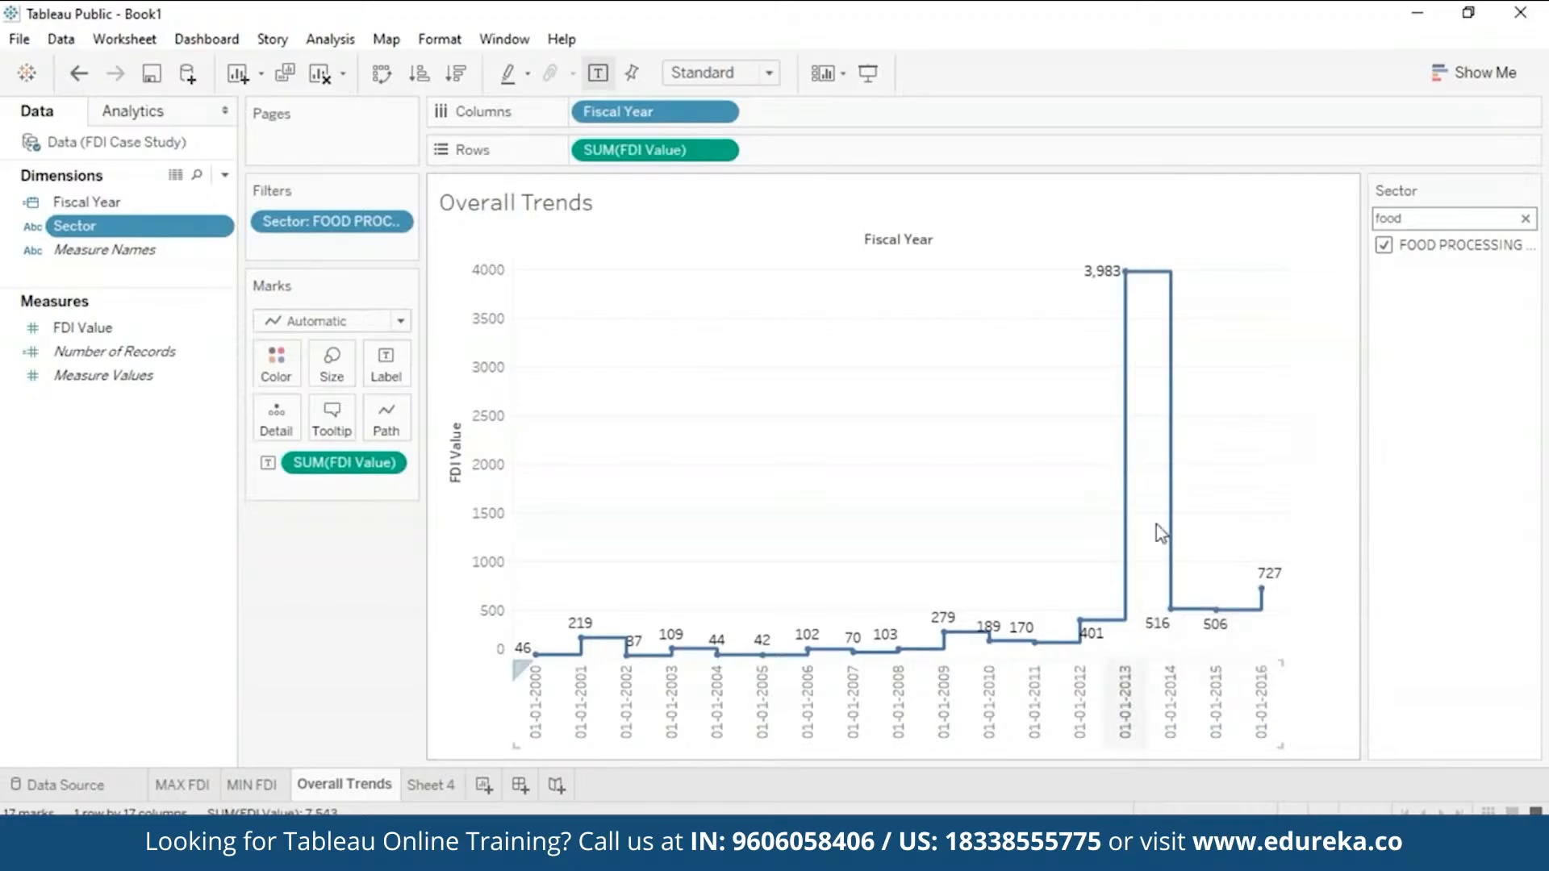
click(1384, 245)
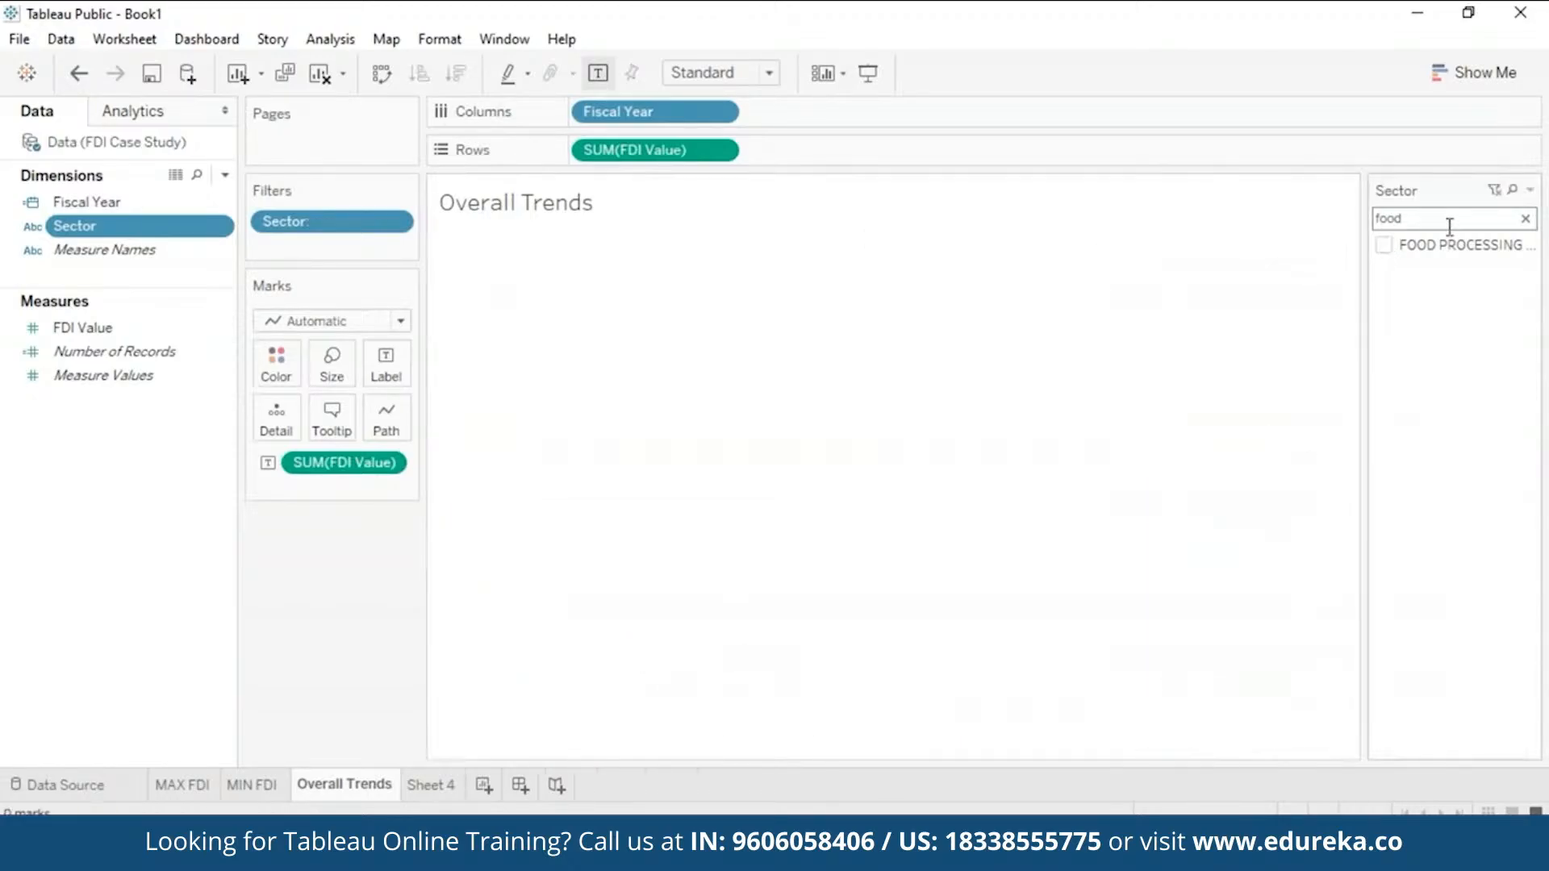
click(1525, 218)
click(1384, 245)
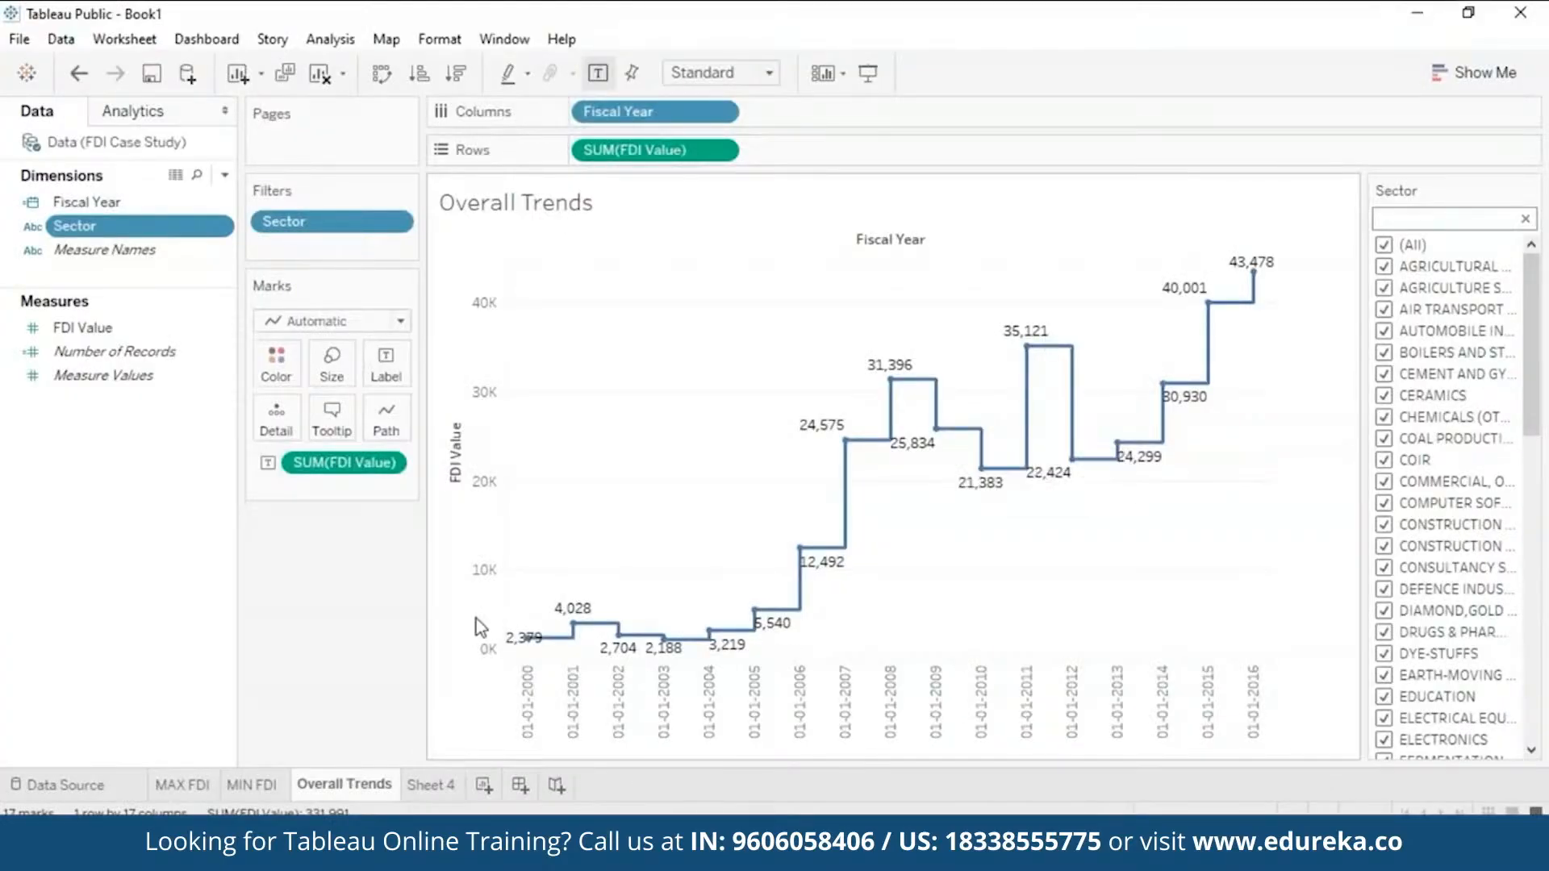
Step: Open Sheet 4 and list the Sector dimension as rows
click(452, 790)
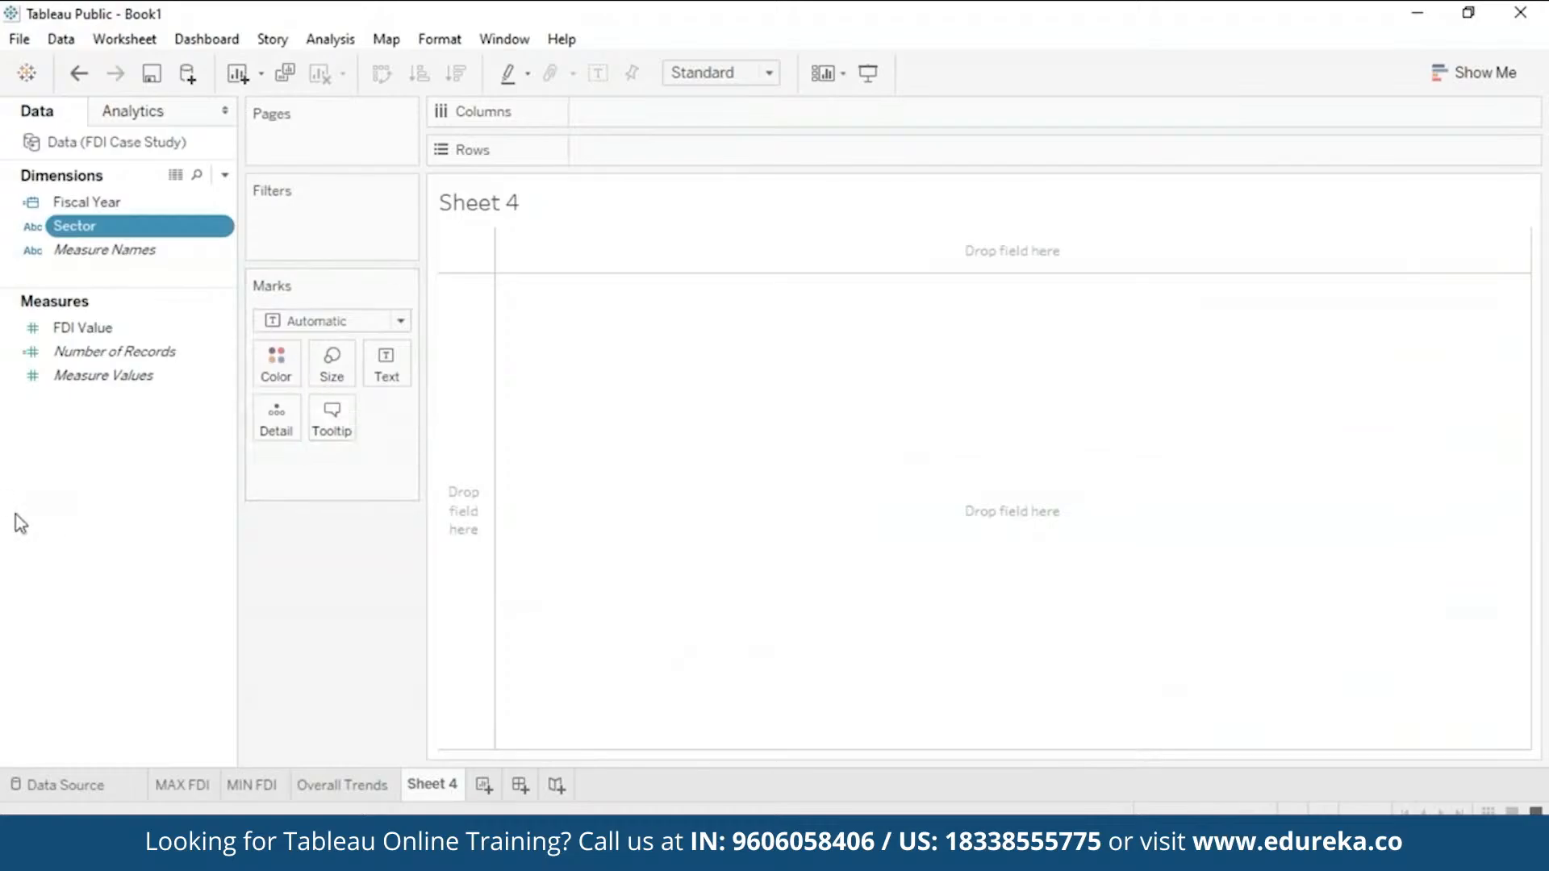
drag(149, 230, 689, 158)
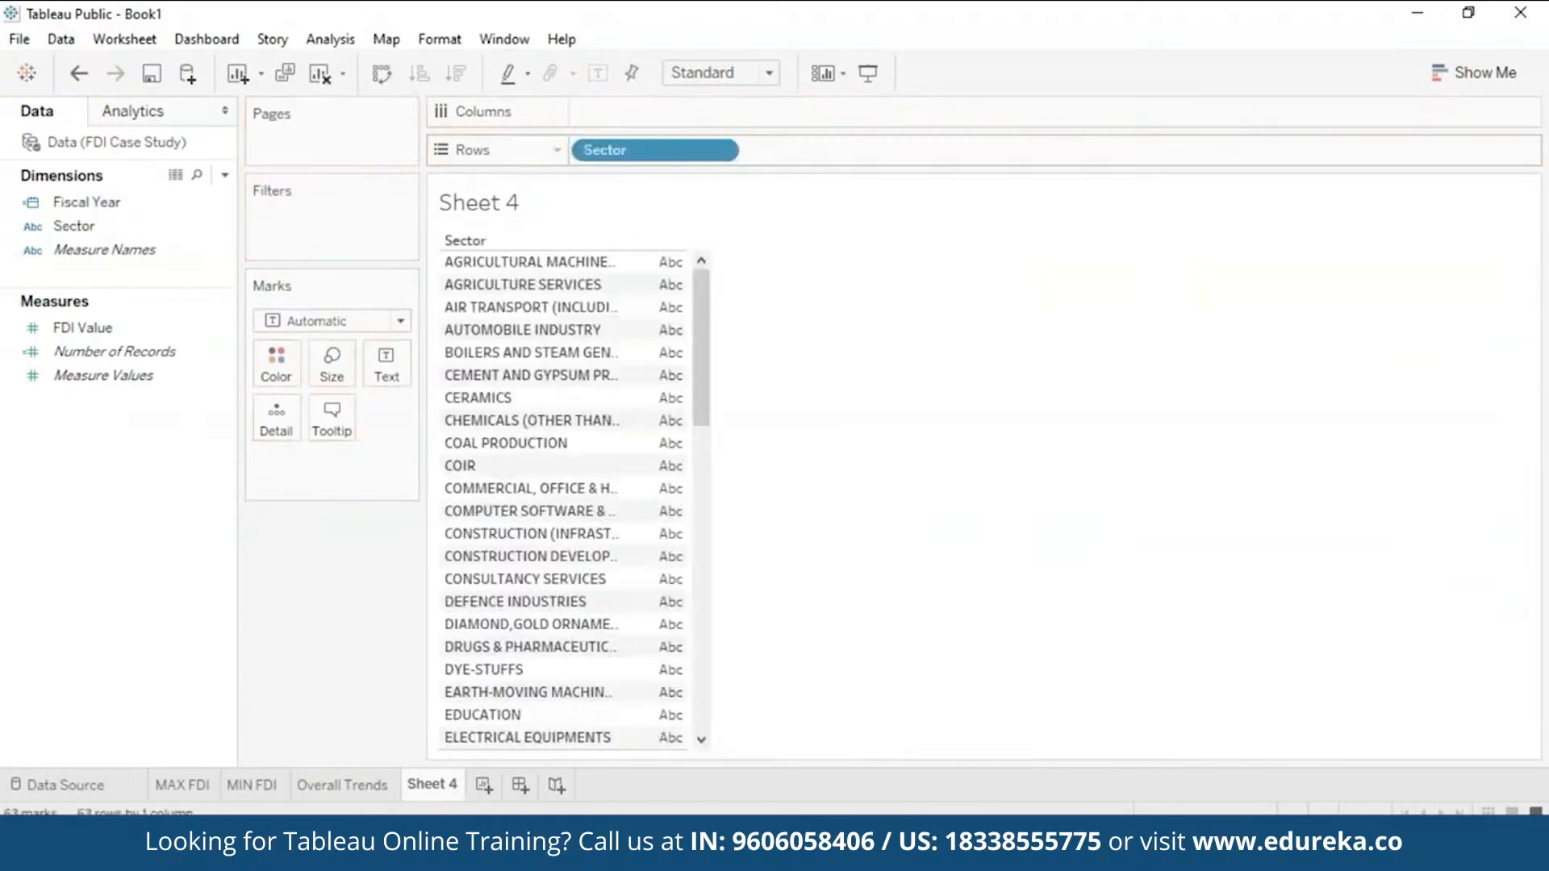
click(728, 150)
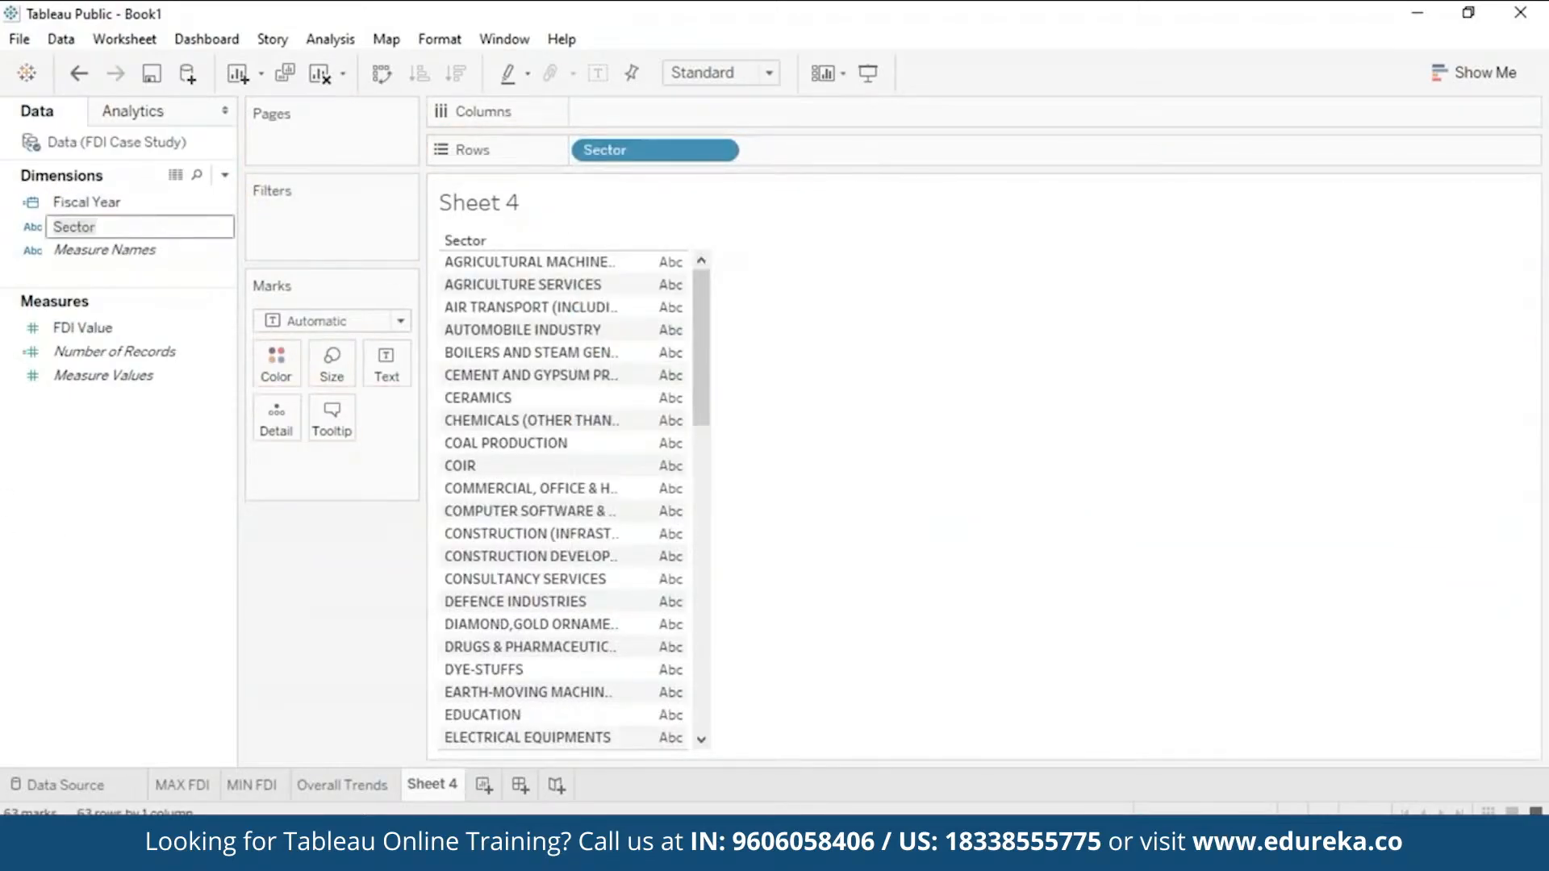
click(137, 594)
Step: Start a group field from Sector and combine AGRICULTURAL MACHINERY and AGRICULTURE SERVICES into a group named AGRICULTURE
click(131, 216)
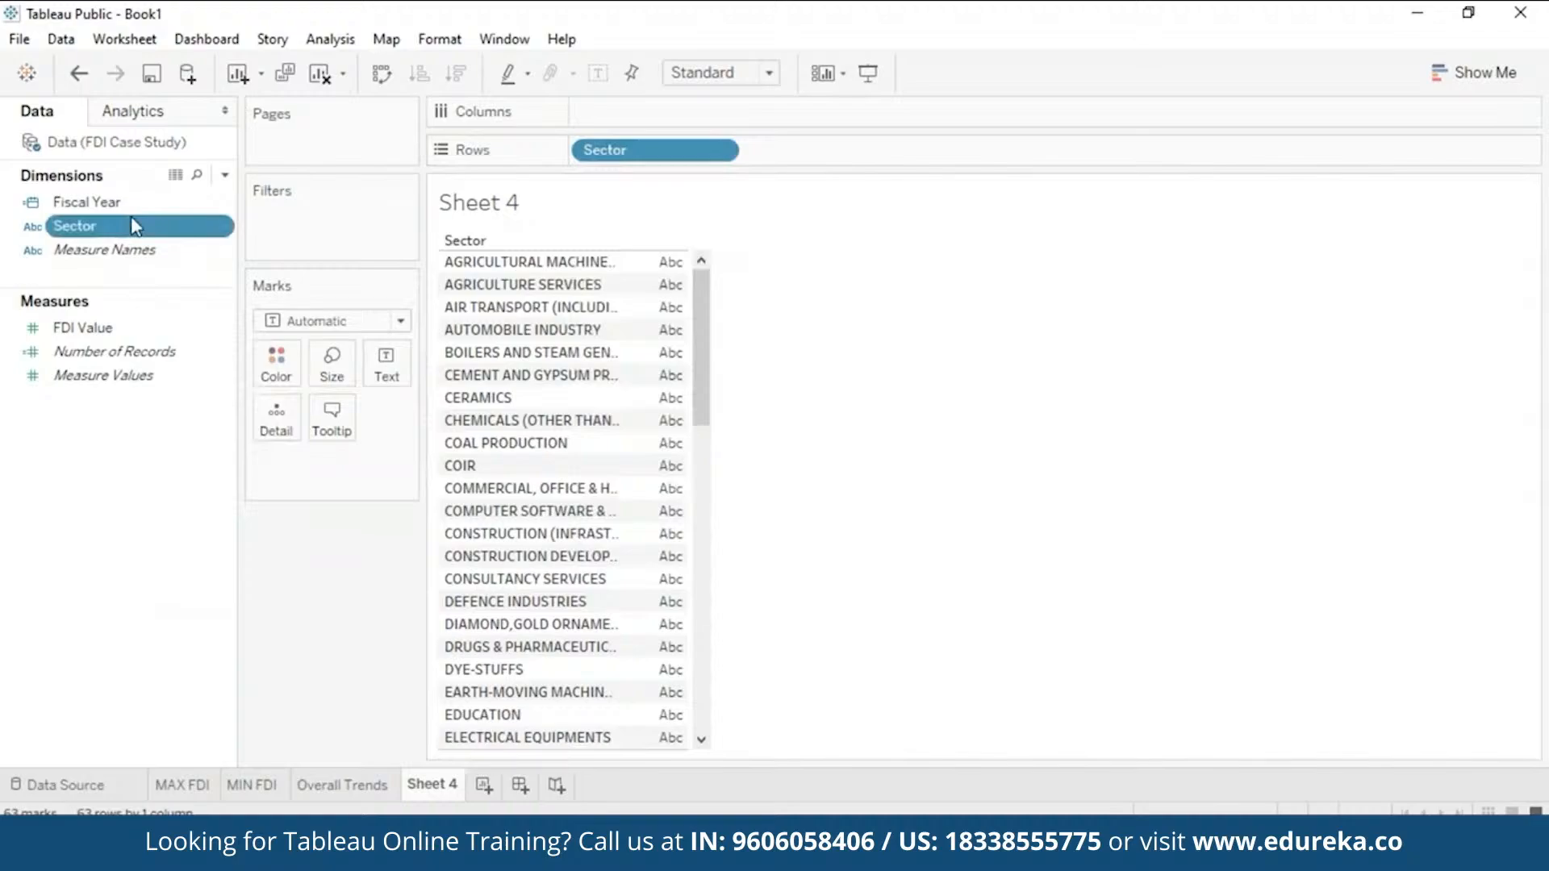
right_click(132, 217)
mouse_move(214, 403)
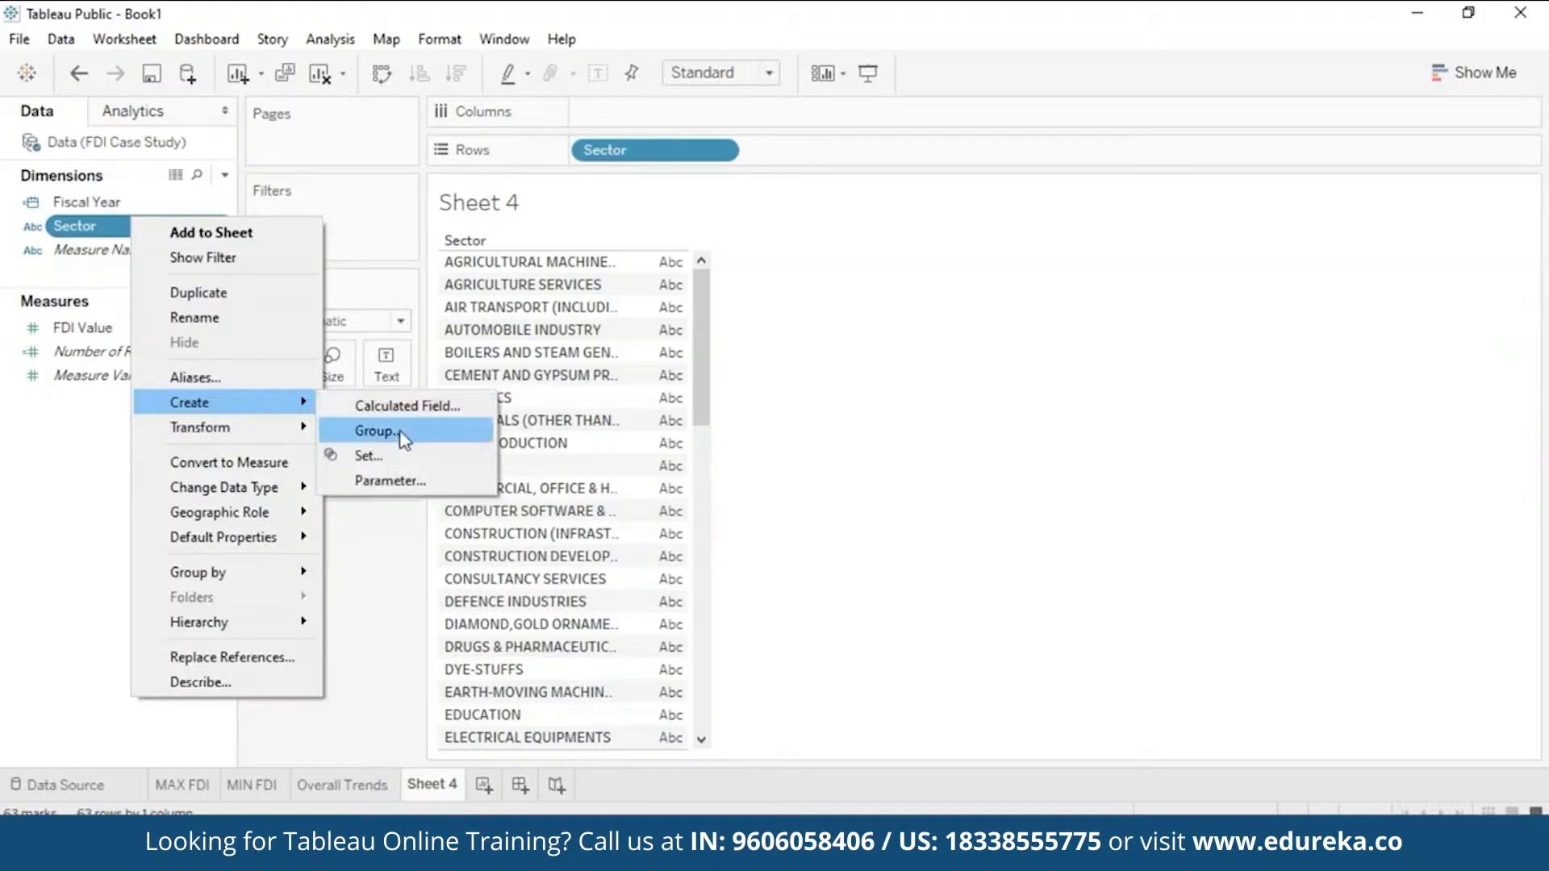
click(400, 433)
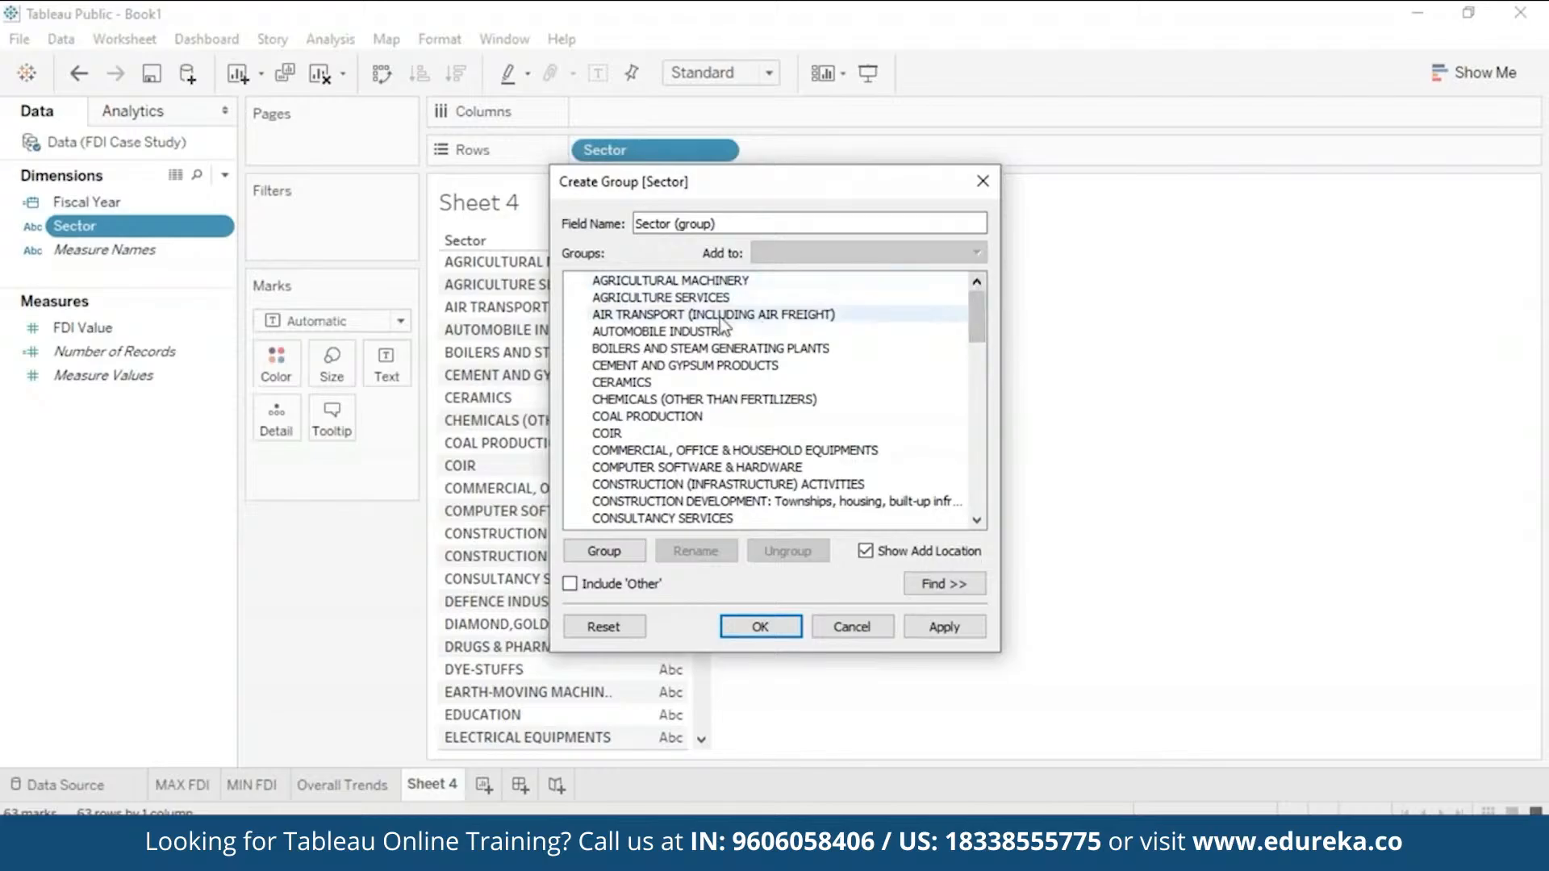
click(617, 281)
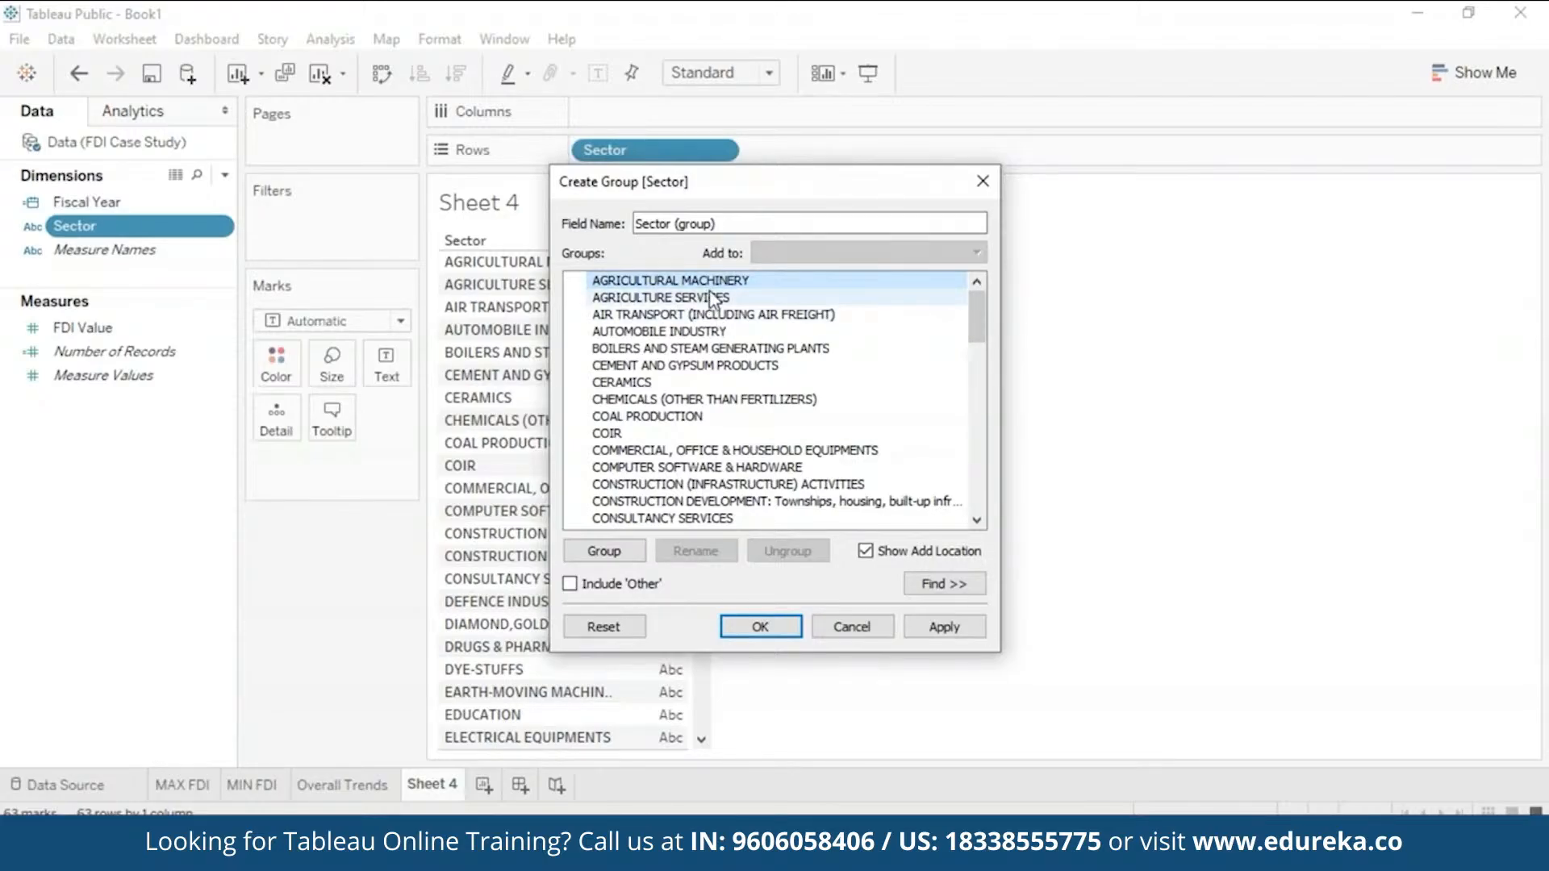
ctrl+click(710, 299)
click(604, 551)
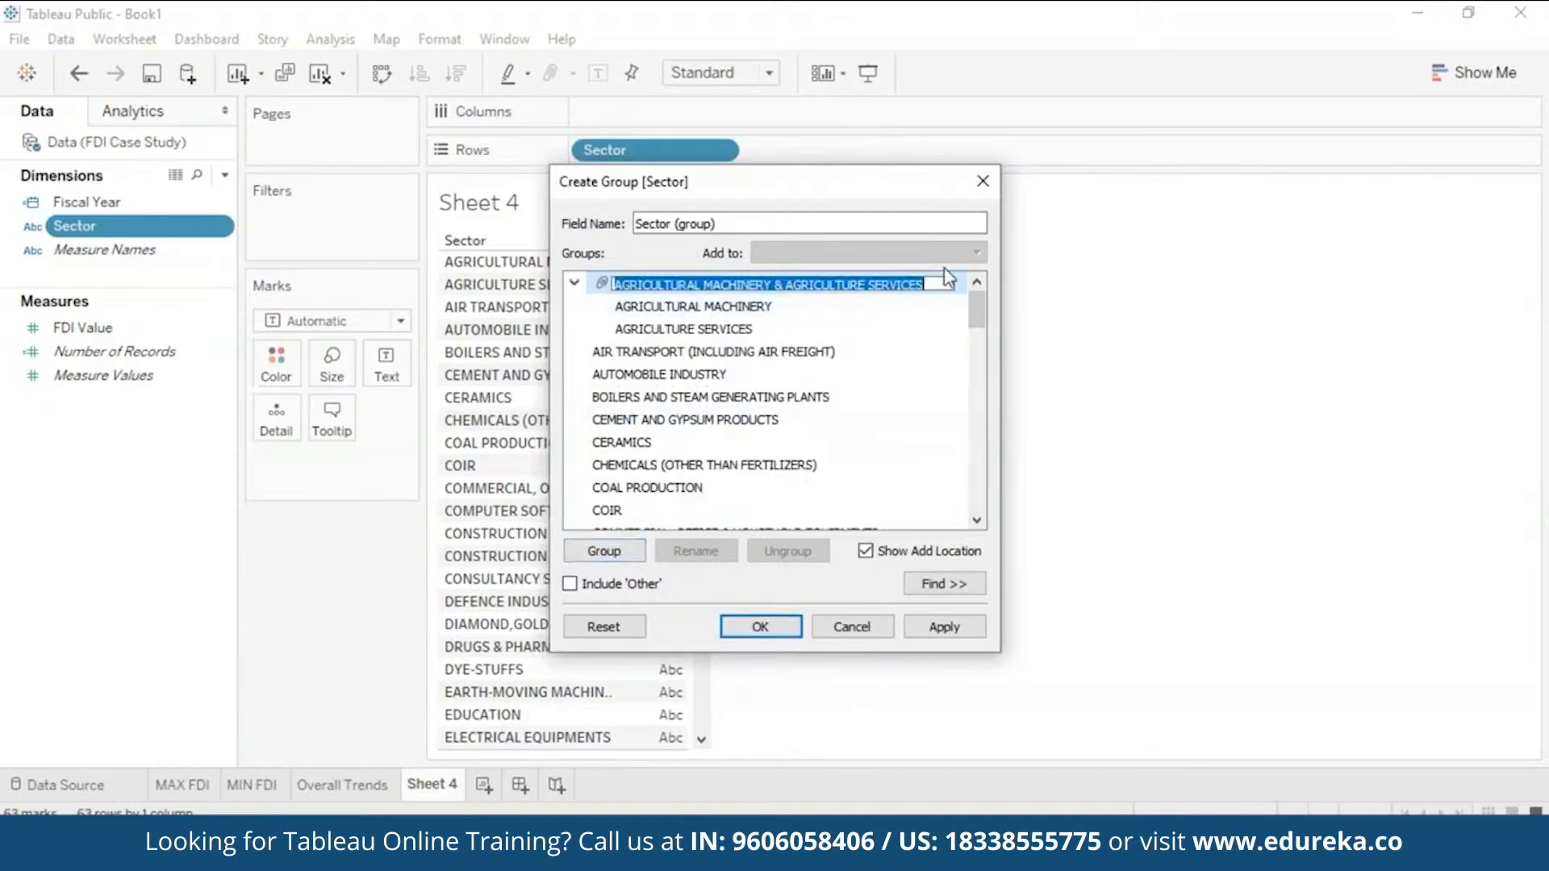
key(BackSpace)
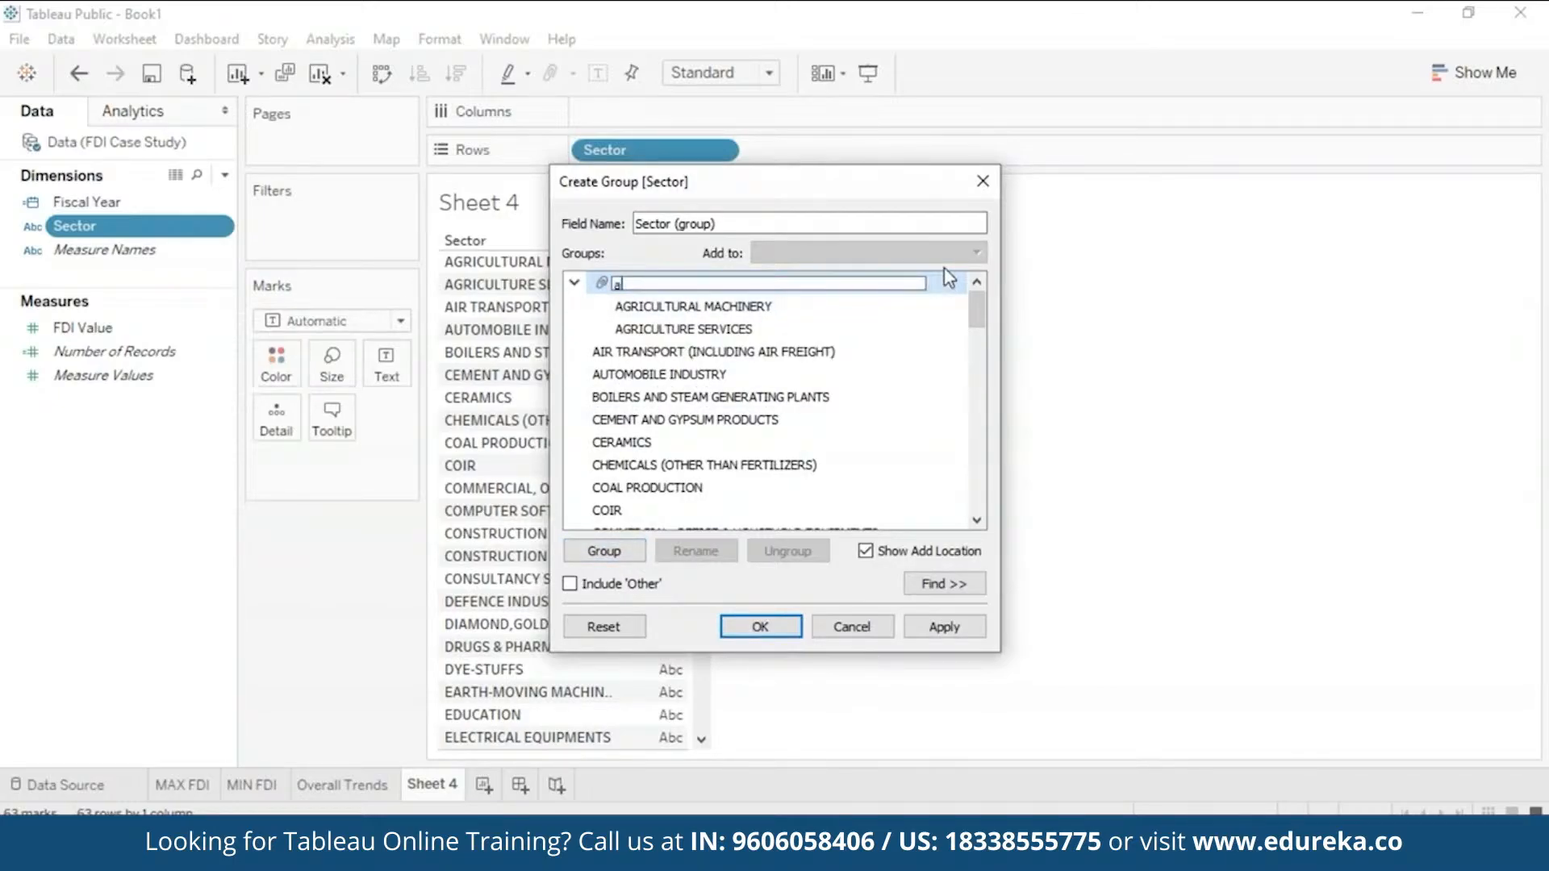
text(AGRICULTURE)
key(Return)
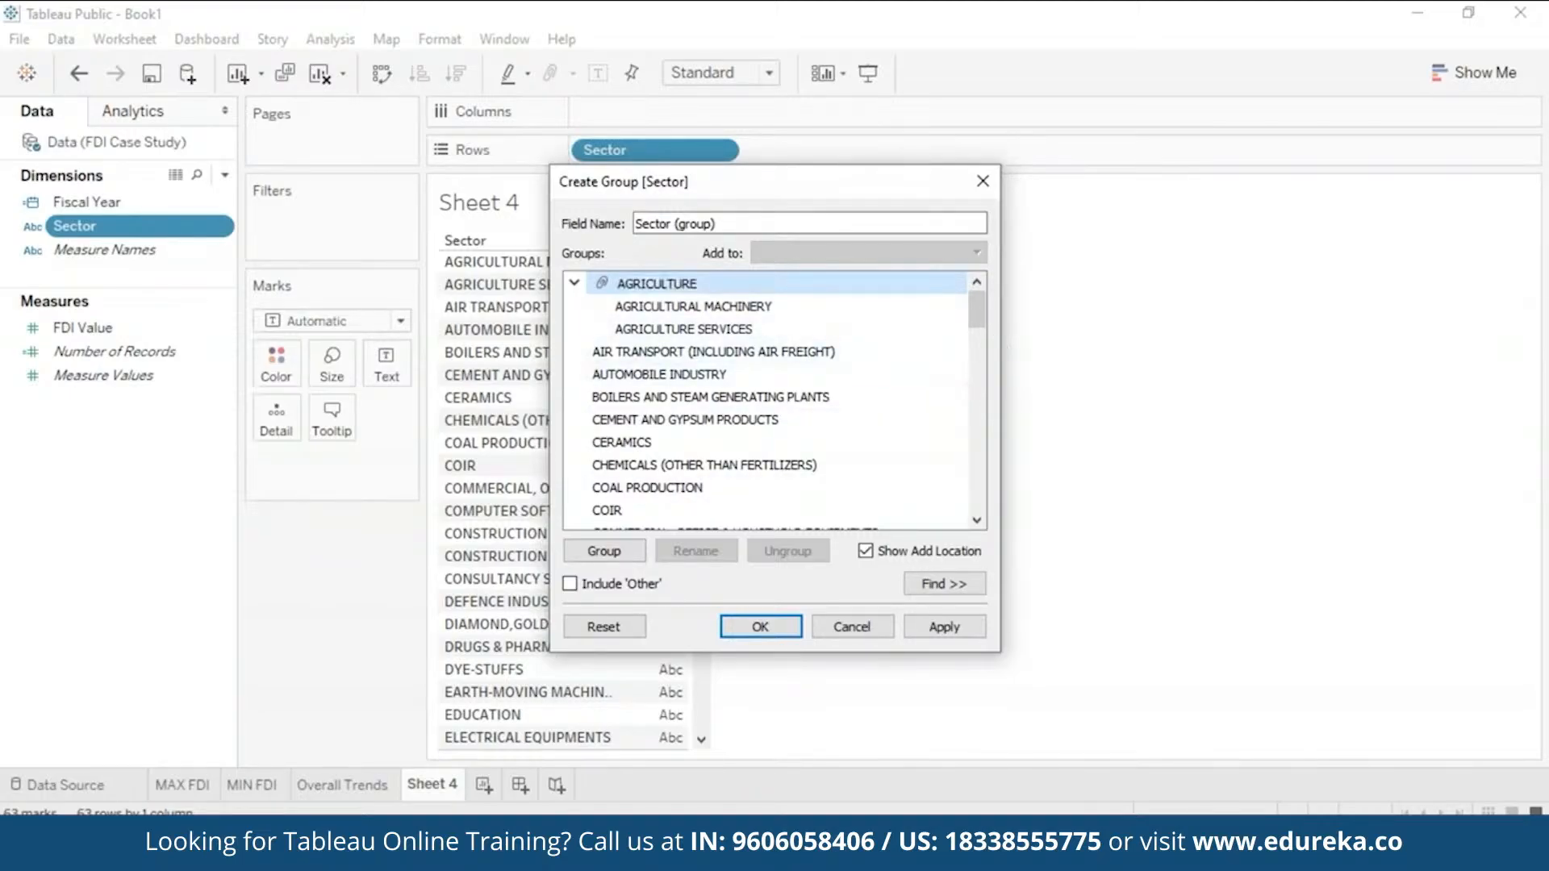
Step: Create a group from AIR TRANSPORT (INCLUDING AIR FREIGHT) and name it TRANSPORT
click(815, 353)
click(604, 551)
text(AIR TRANSPORT)
key(Home)
key(Delete)
key(Delete)
key(Delete)
key(Delete)
key(Return)
Step: Group the construction sectors under the name CONSTRUCTION
scroll(658, 480, down, 3)
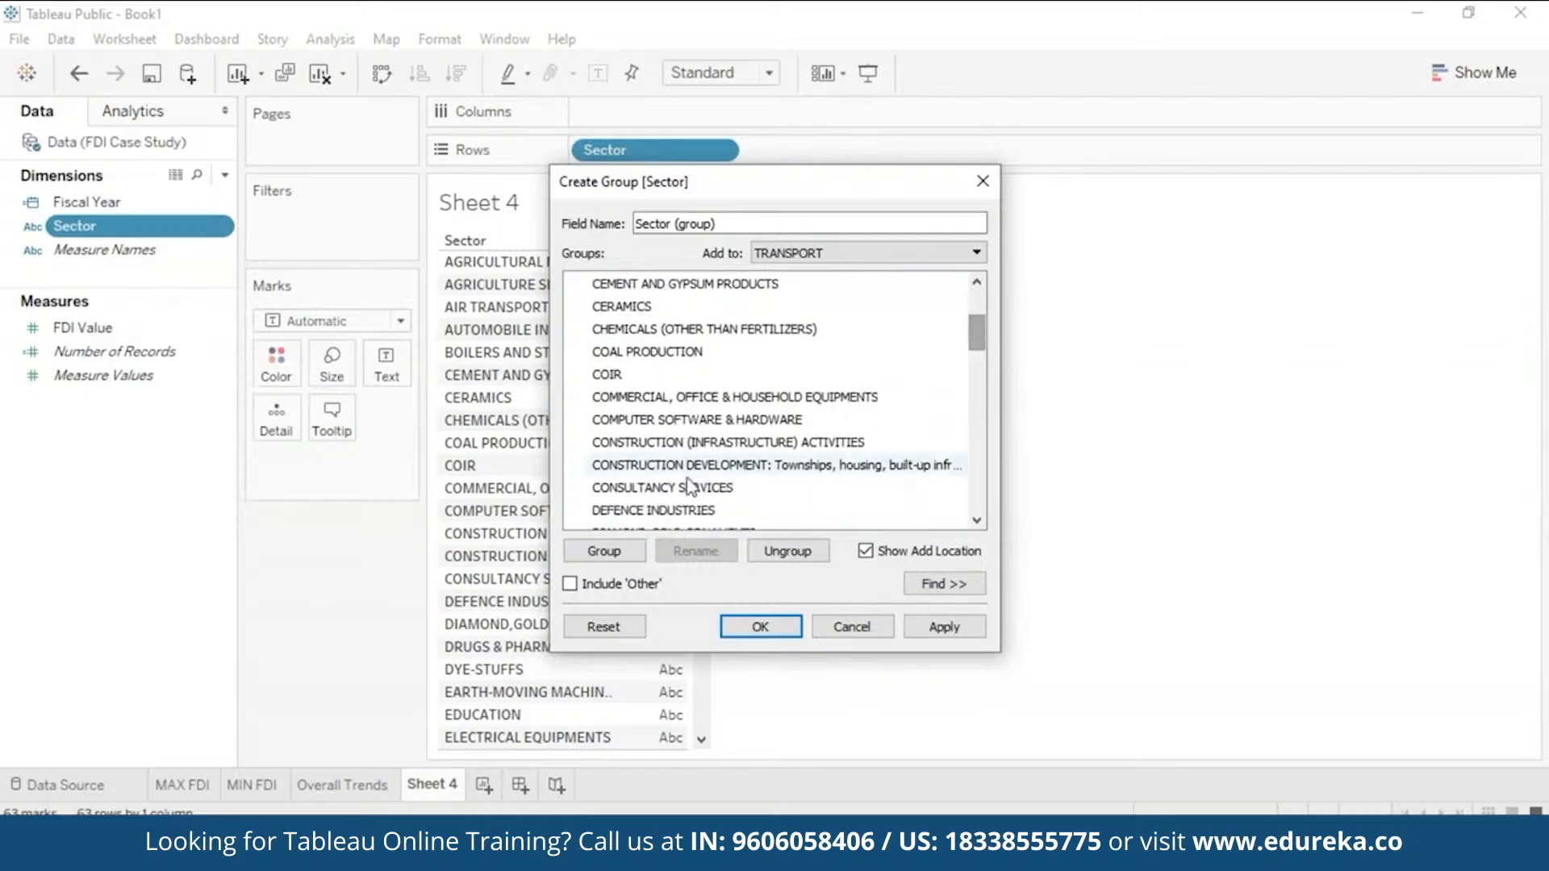
ctrl+click(655, 471)
click(604, 551)
text(CONSTRUCTION)
key(Return)
Step: Combine INDUSTRIAL INSTRUMENTS, INDUSTRIAL MACHINERY, MACHINE TOOLS and PRIME MOVER into a group named MACHINERY
drag(991, 354, 979, 484)
click(807, 442)
ctrl+click(767, 375)
ctrl+click(767, 352)
ctrl+click(927, 442)
click(613, 549)
text(MACHINERY)
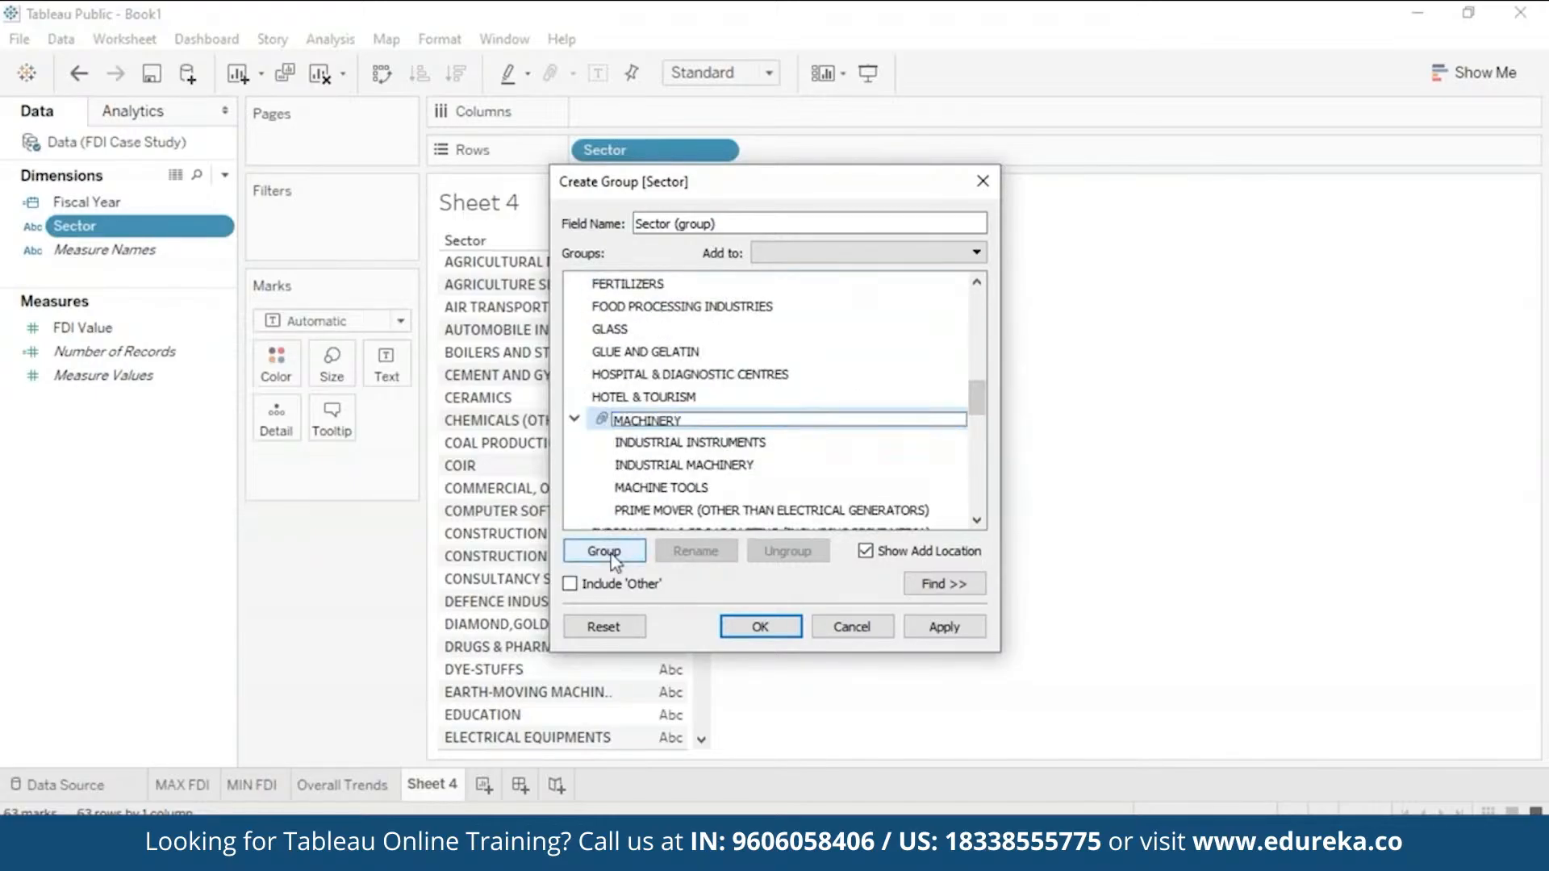
key(Return)
Step: Apply the sector groupings, set the group field's name to GROUPS, and close the group editor
click(968, 627)
text(GROUPS)
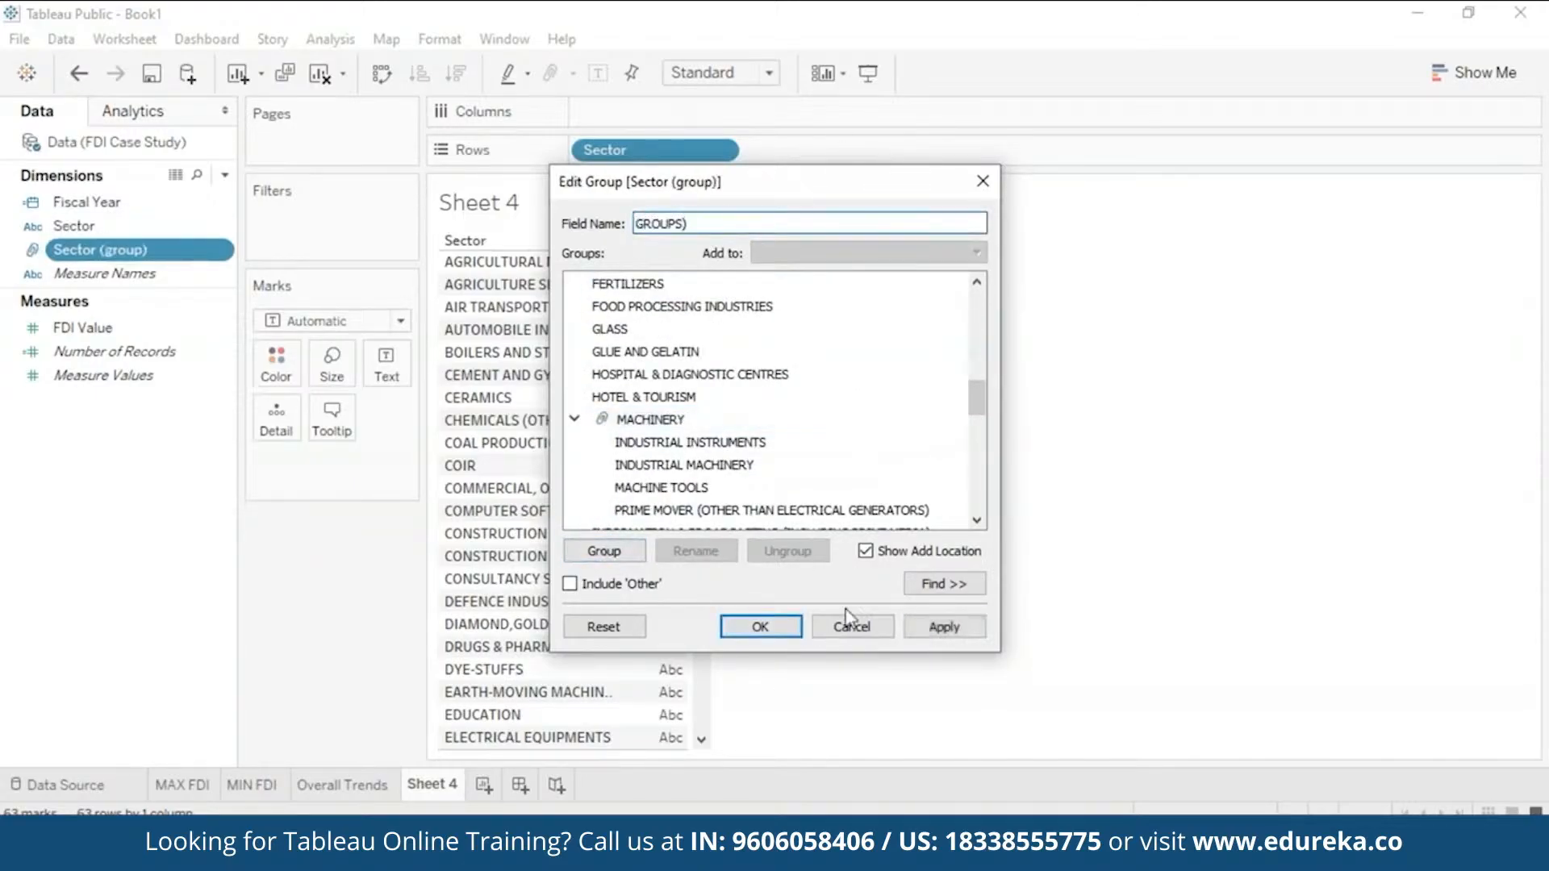
click(936, 631)
drag(901, 184, 1160, 163)
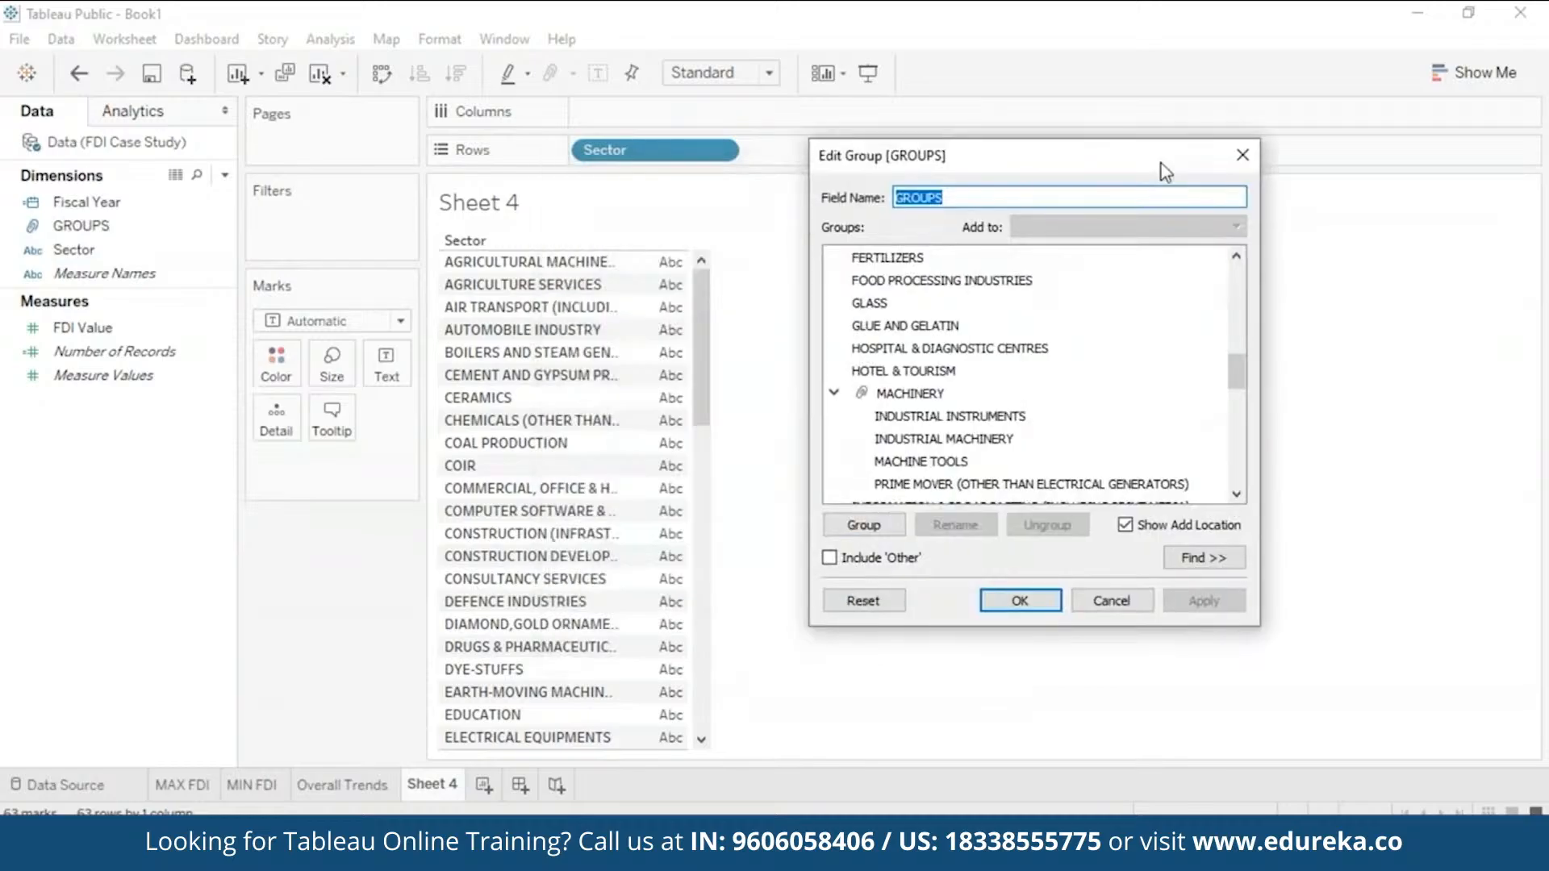
click(1019, 600)
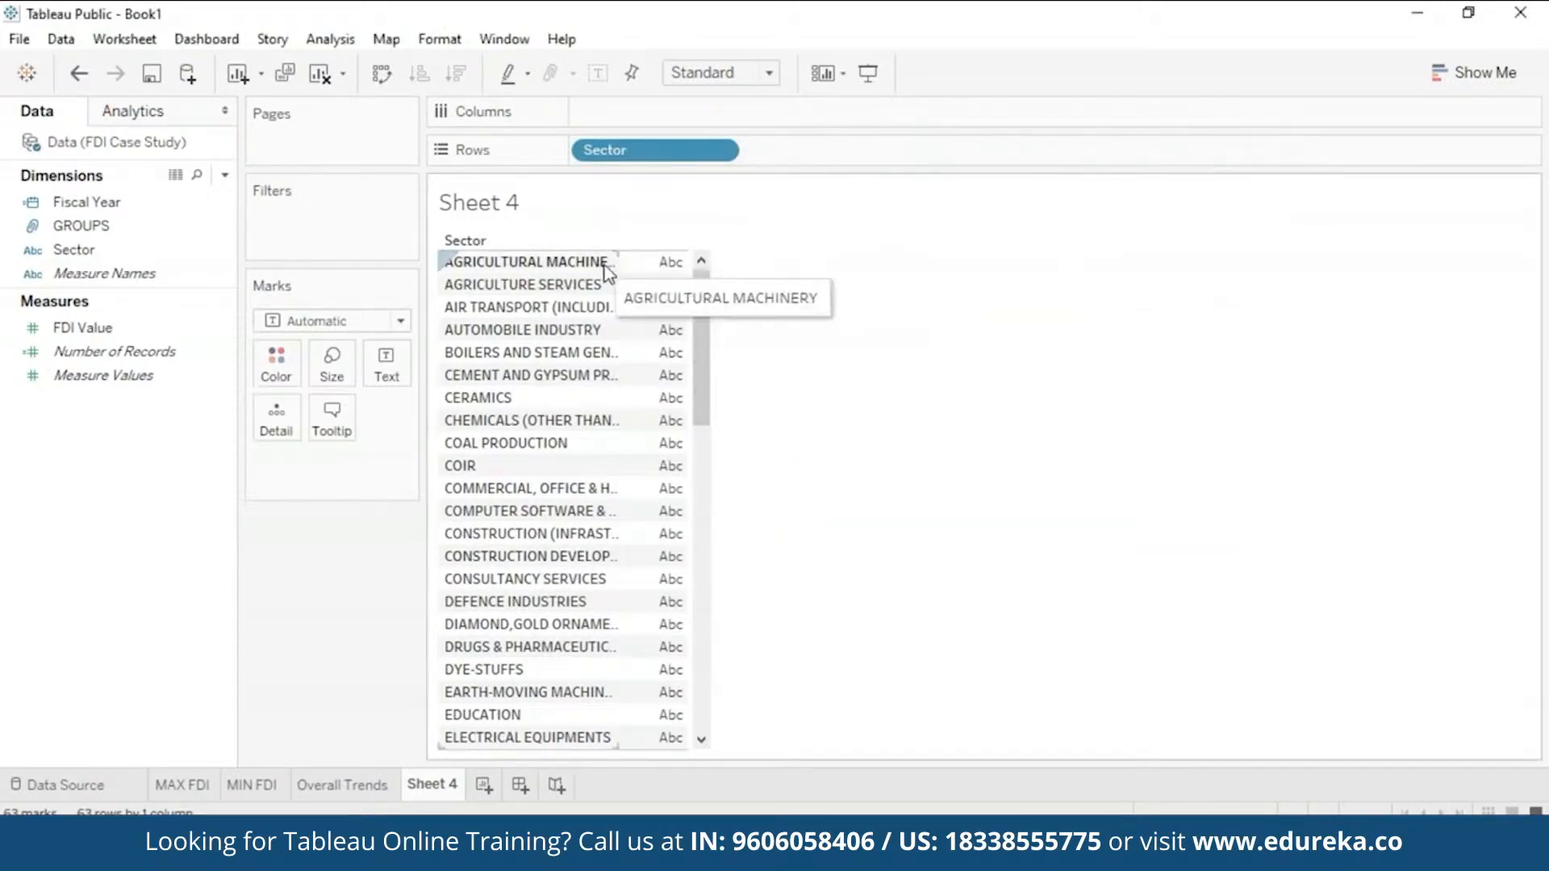
Step: Widen the Sector column on Sheet 4 to fit longer names and show the summed FDI Value for each sector
drag(617, 257, 776, 266)
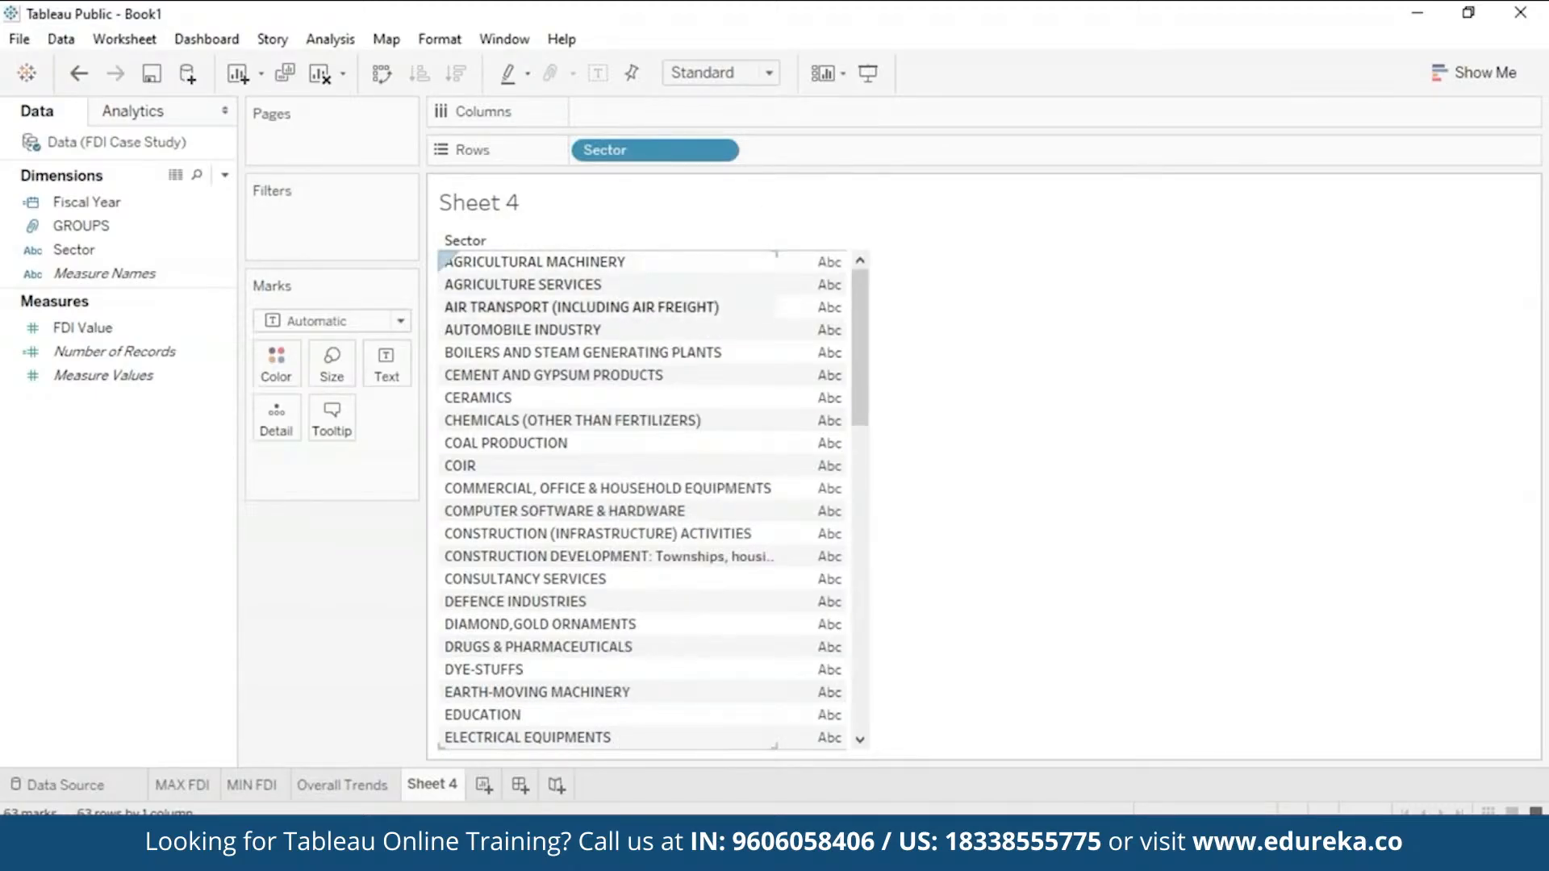
drag(97, 325, 951, 360)
double_click(109, 329)
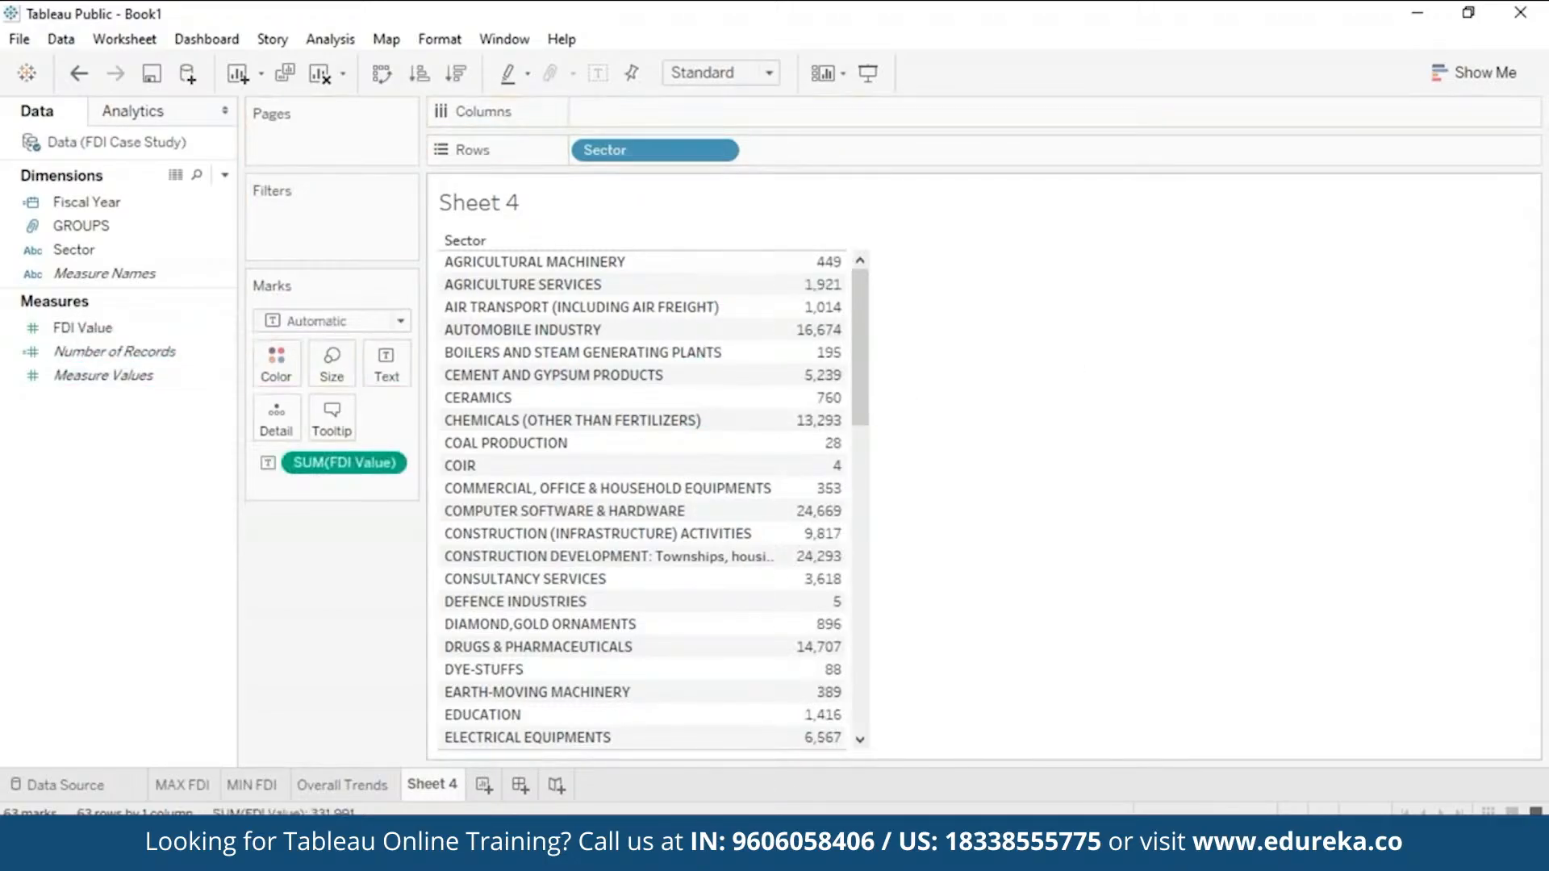
mouse_move(809, 299)
Step: Rename Sheet 4 as Groups
right_click(439, 788)
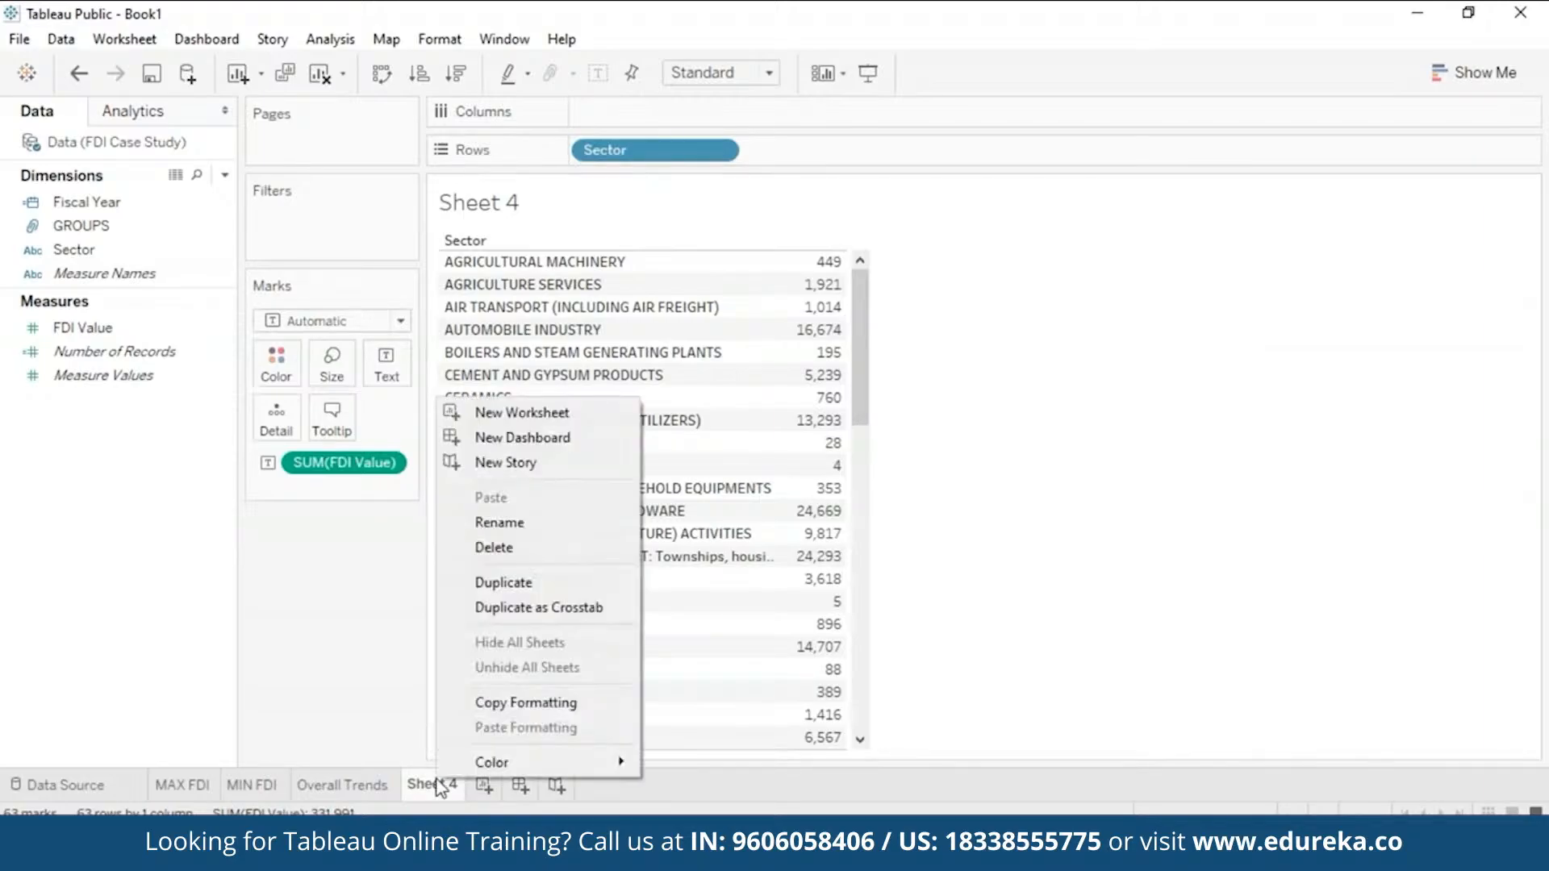
click(567, 526)
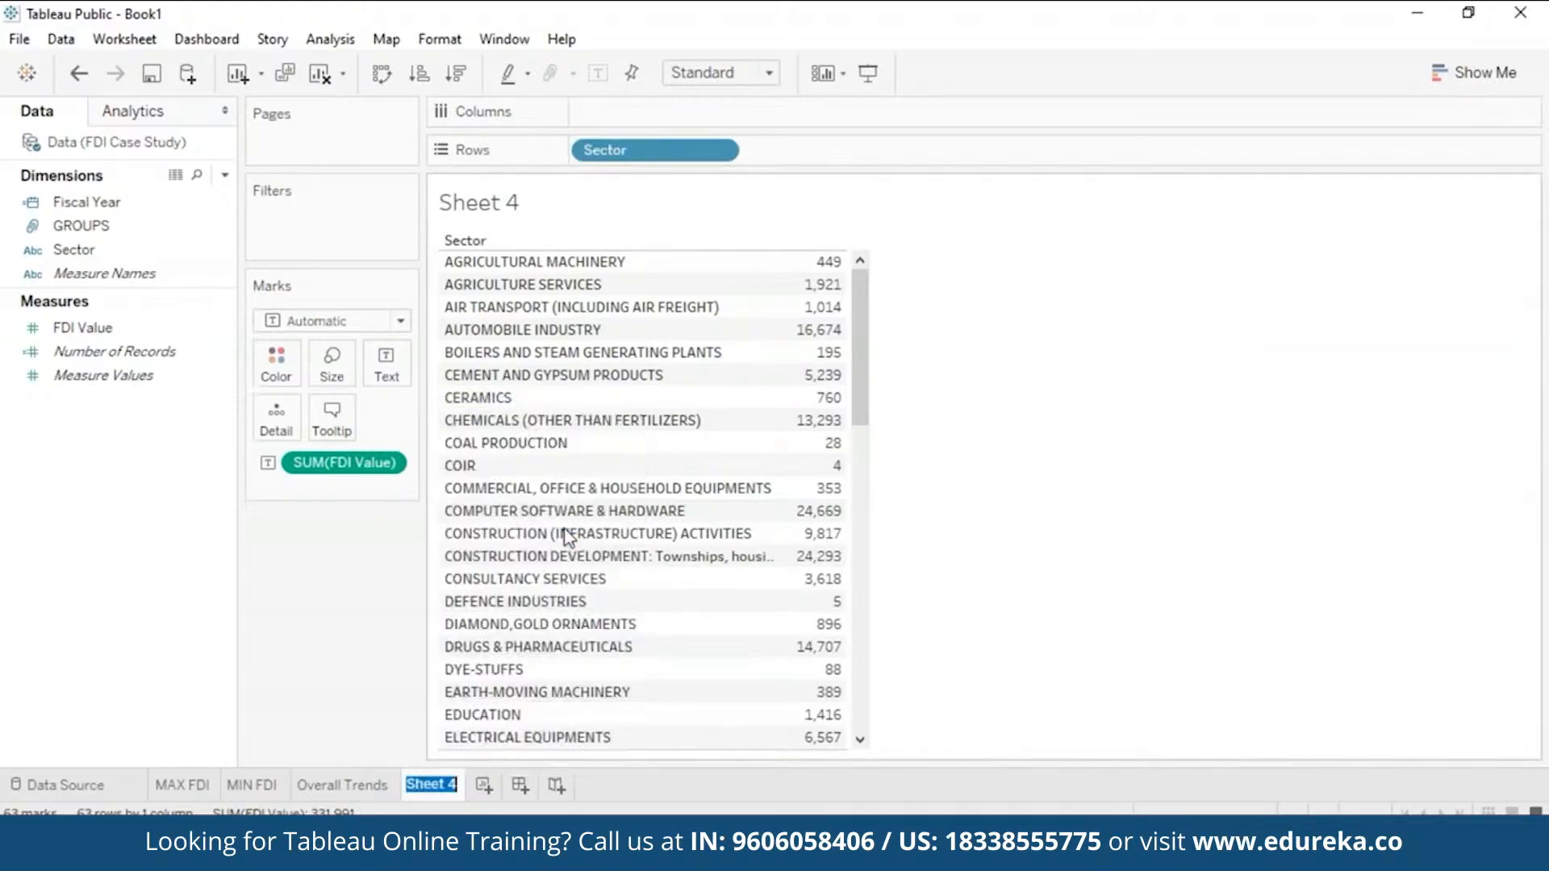
text(Groups)
key(Return)
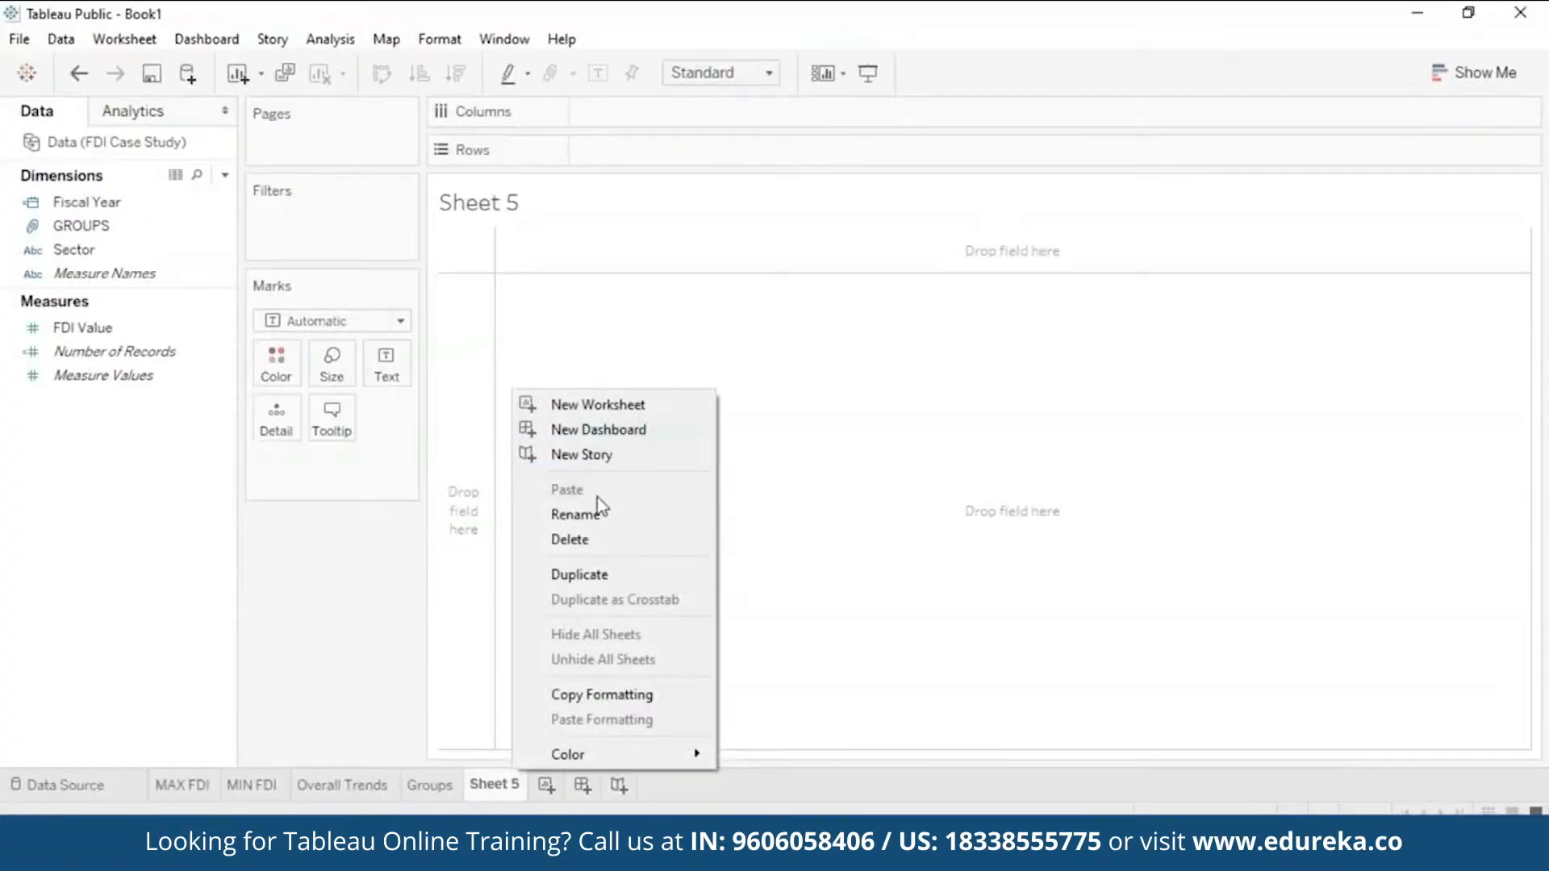
Step: Rename the new blank Sheet 5 as Highest Growth
click(601, 510)
text(Highest Growth)
key(Return)
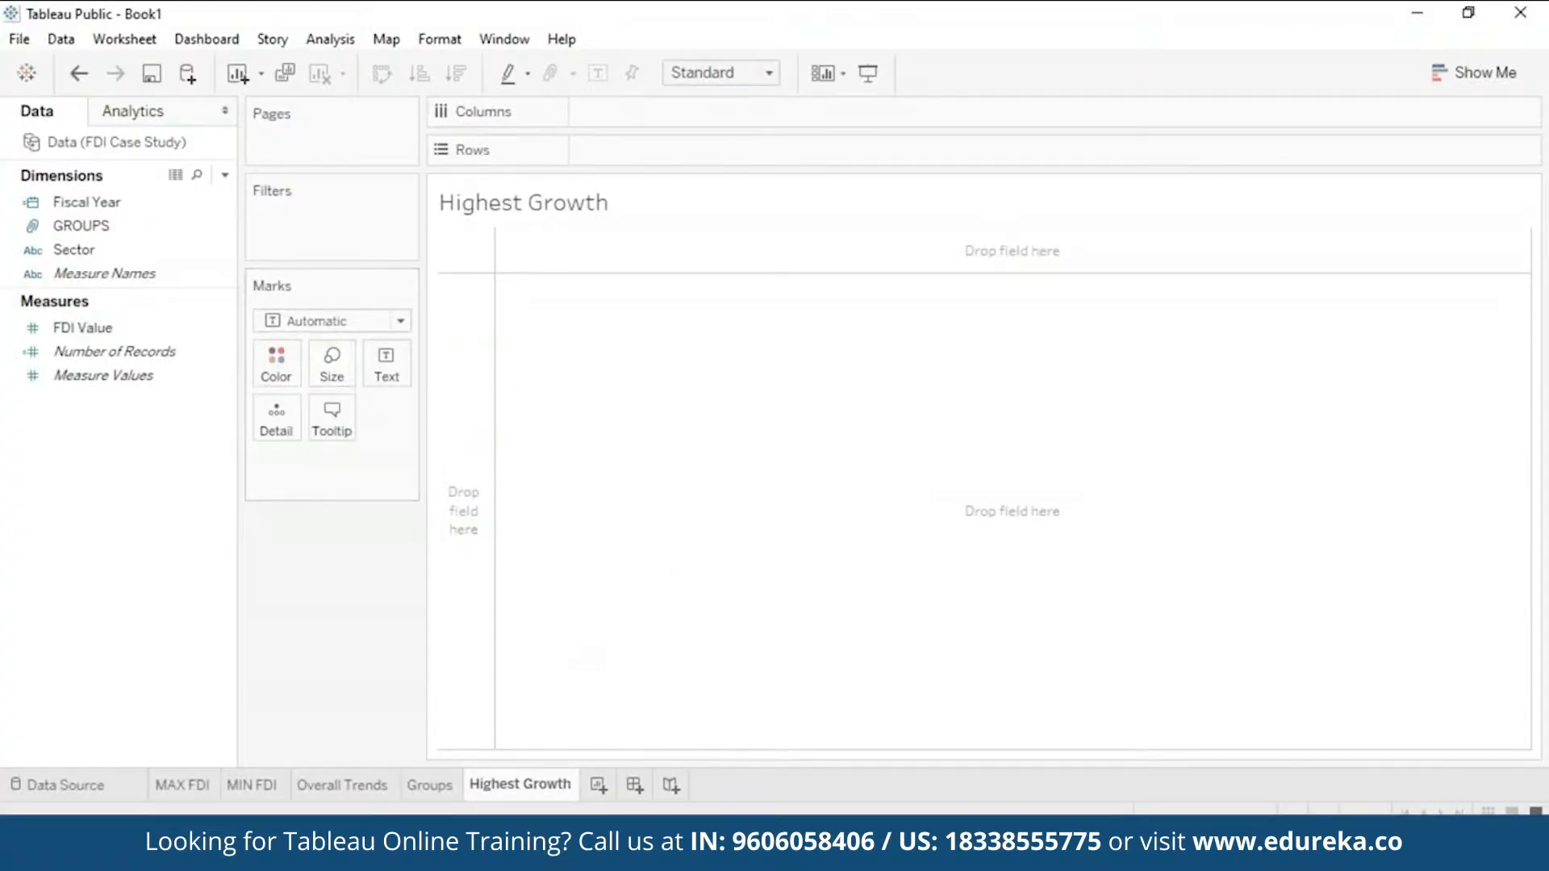
Step: Build a table of summed FDI Value with Sector as rows and Fiscal Year by year as columns
drag(121, 249, 687, 142)
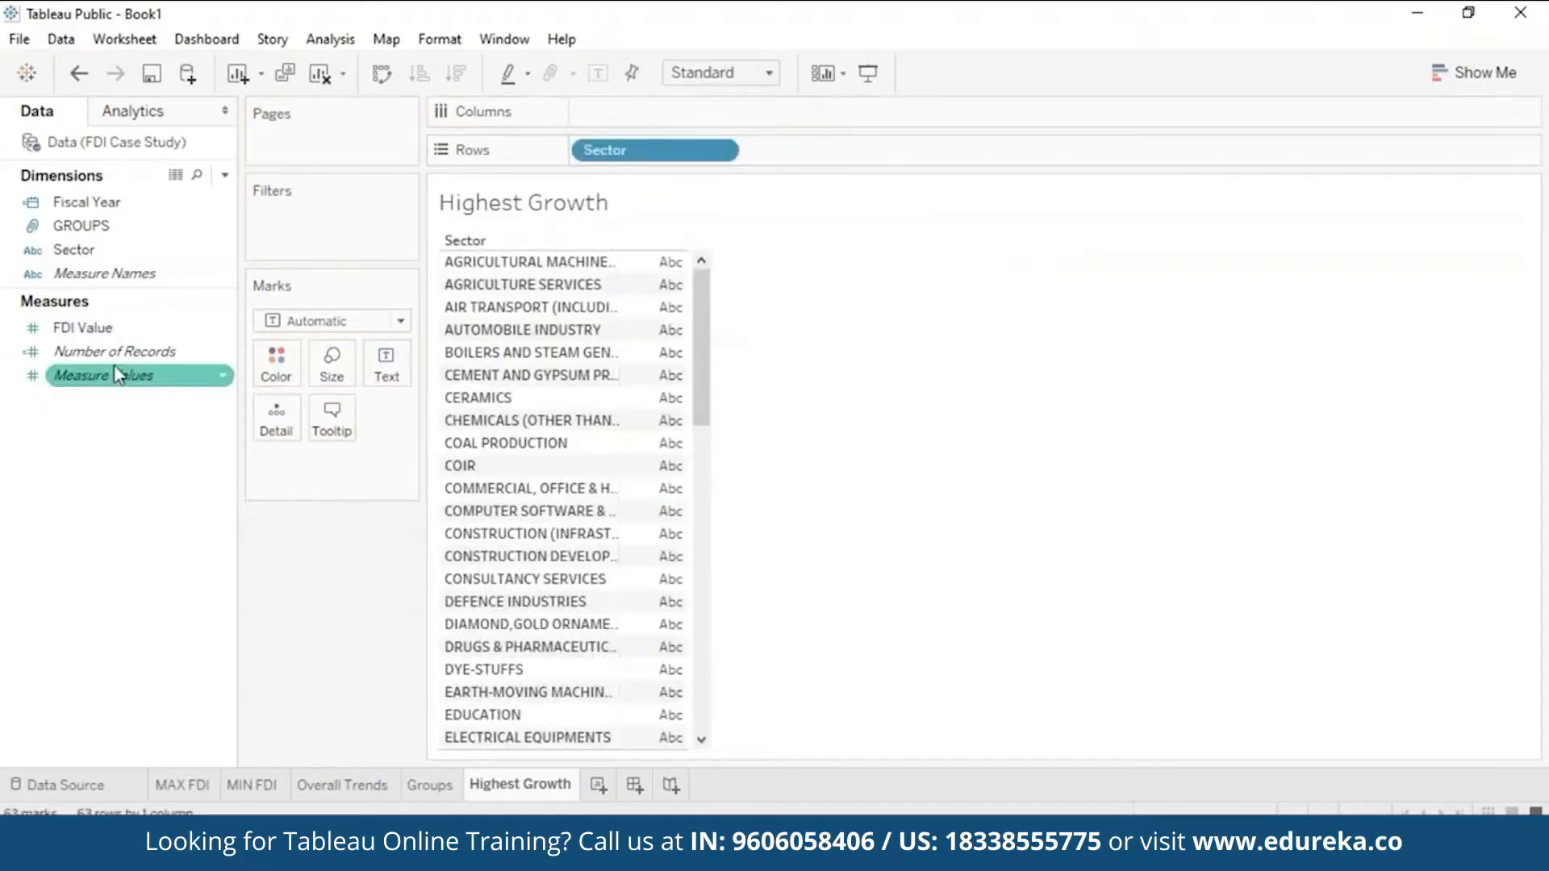
drag(134, 202, 680, 114)
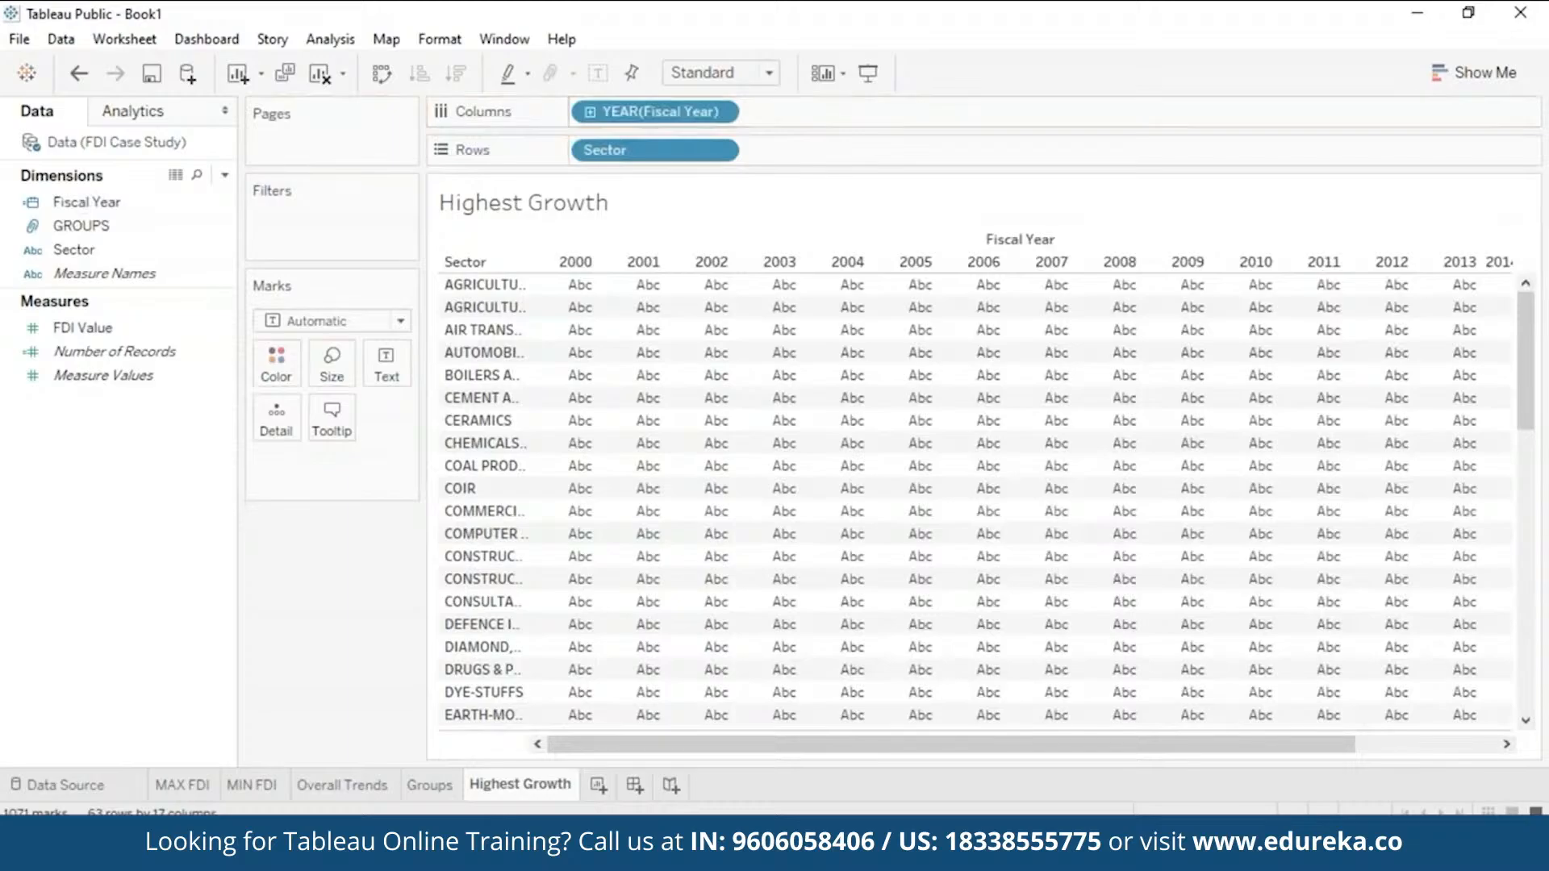
click(146, 331)
click(148, 332)
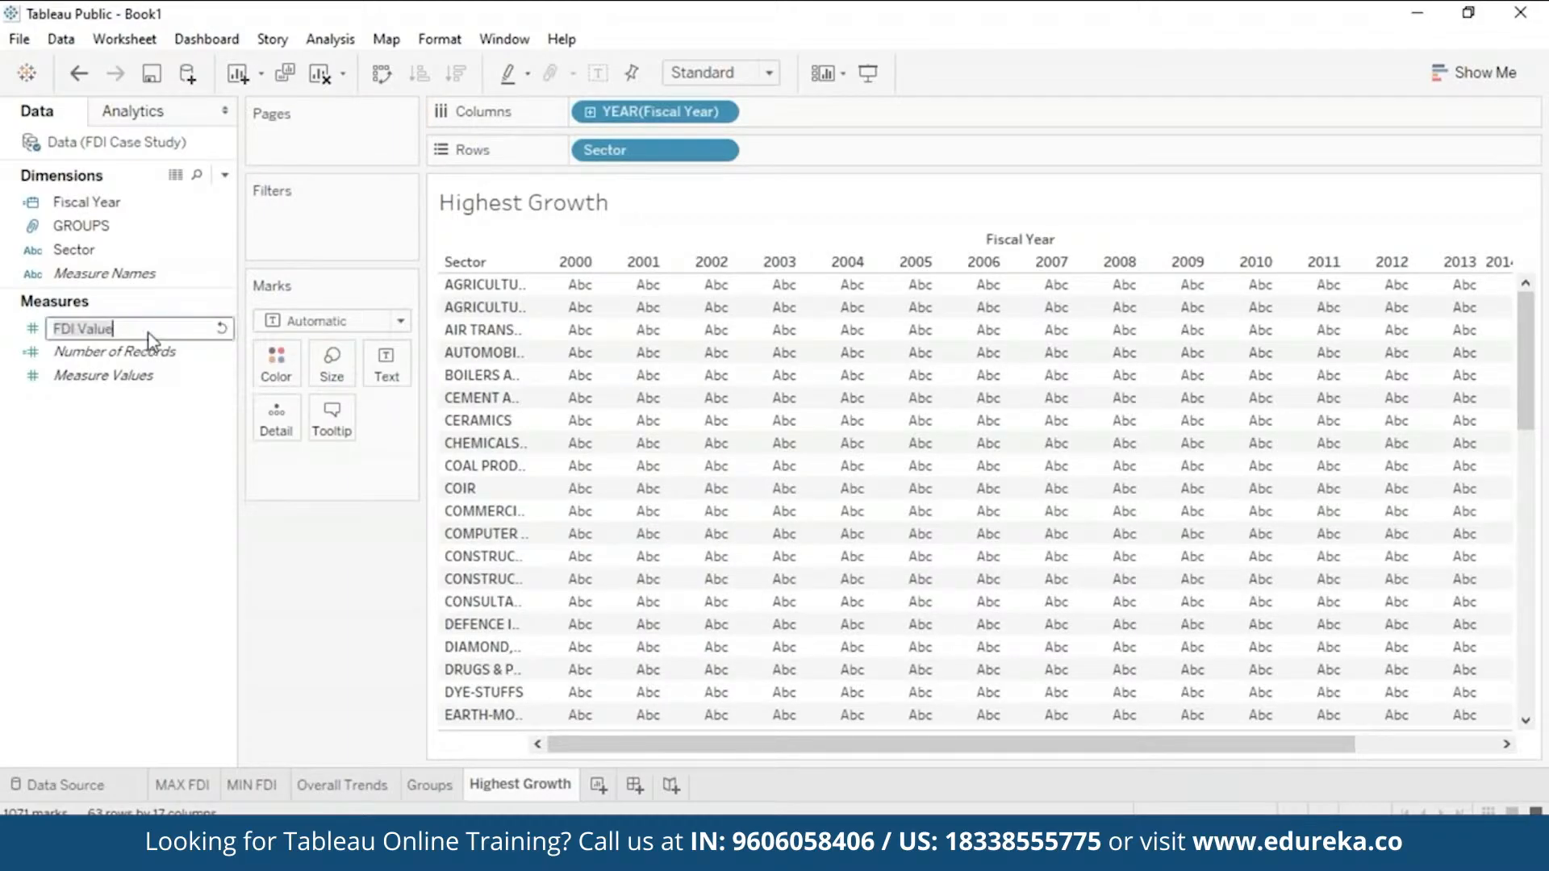
click(174, 231)
double_click(147, 332)
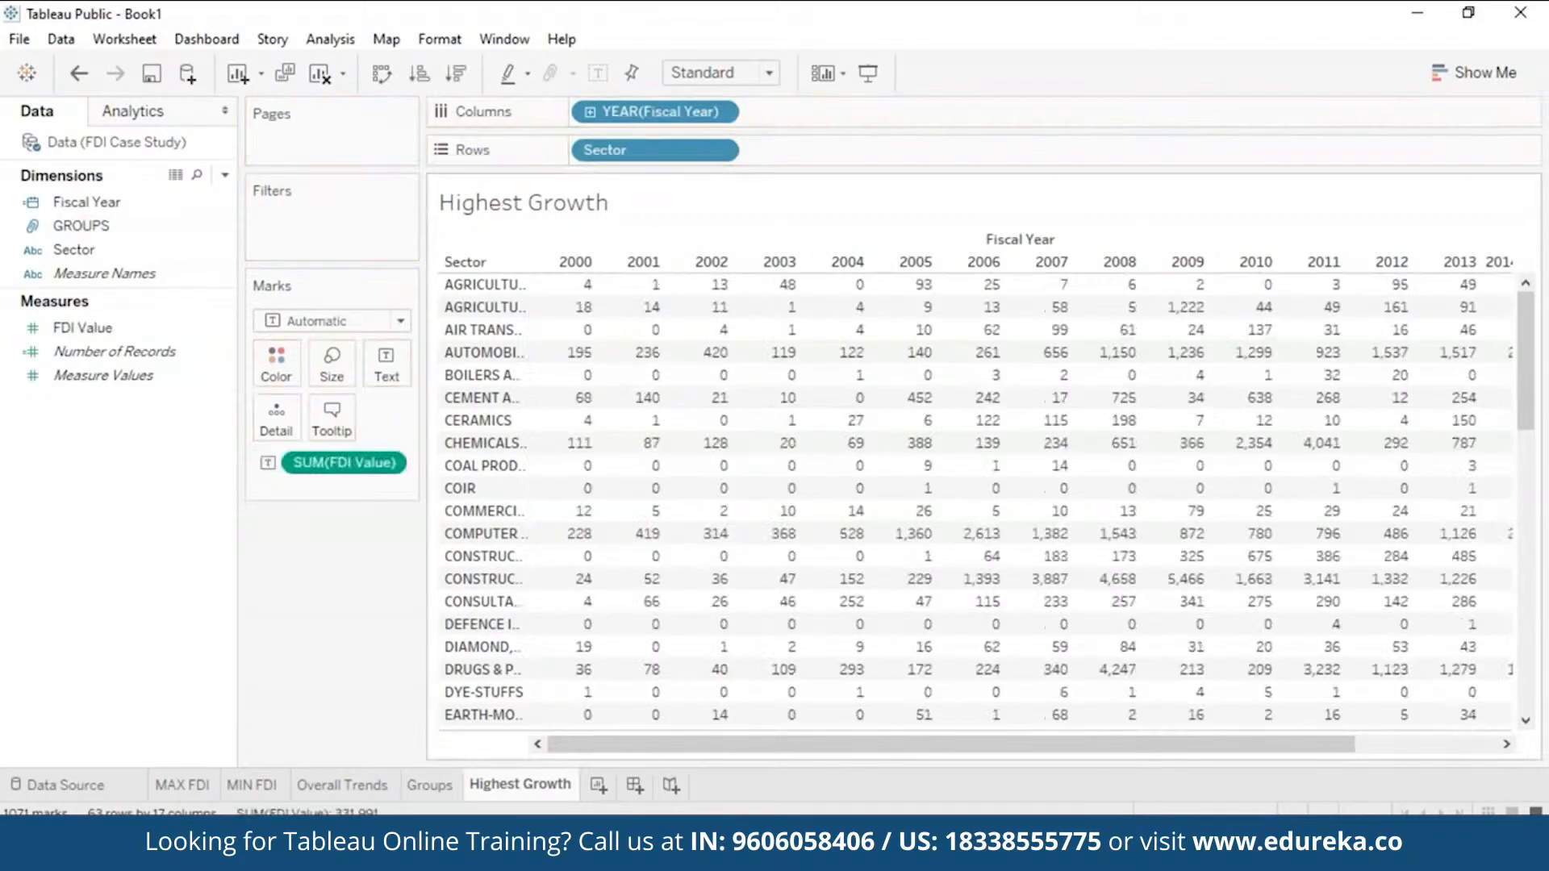
Step: Apply the Percent Difference quick table calculation to the FDI Value sum in the table
mouse_move(582, 321)
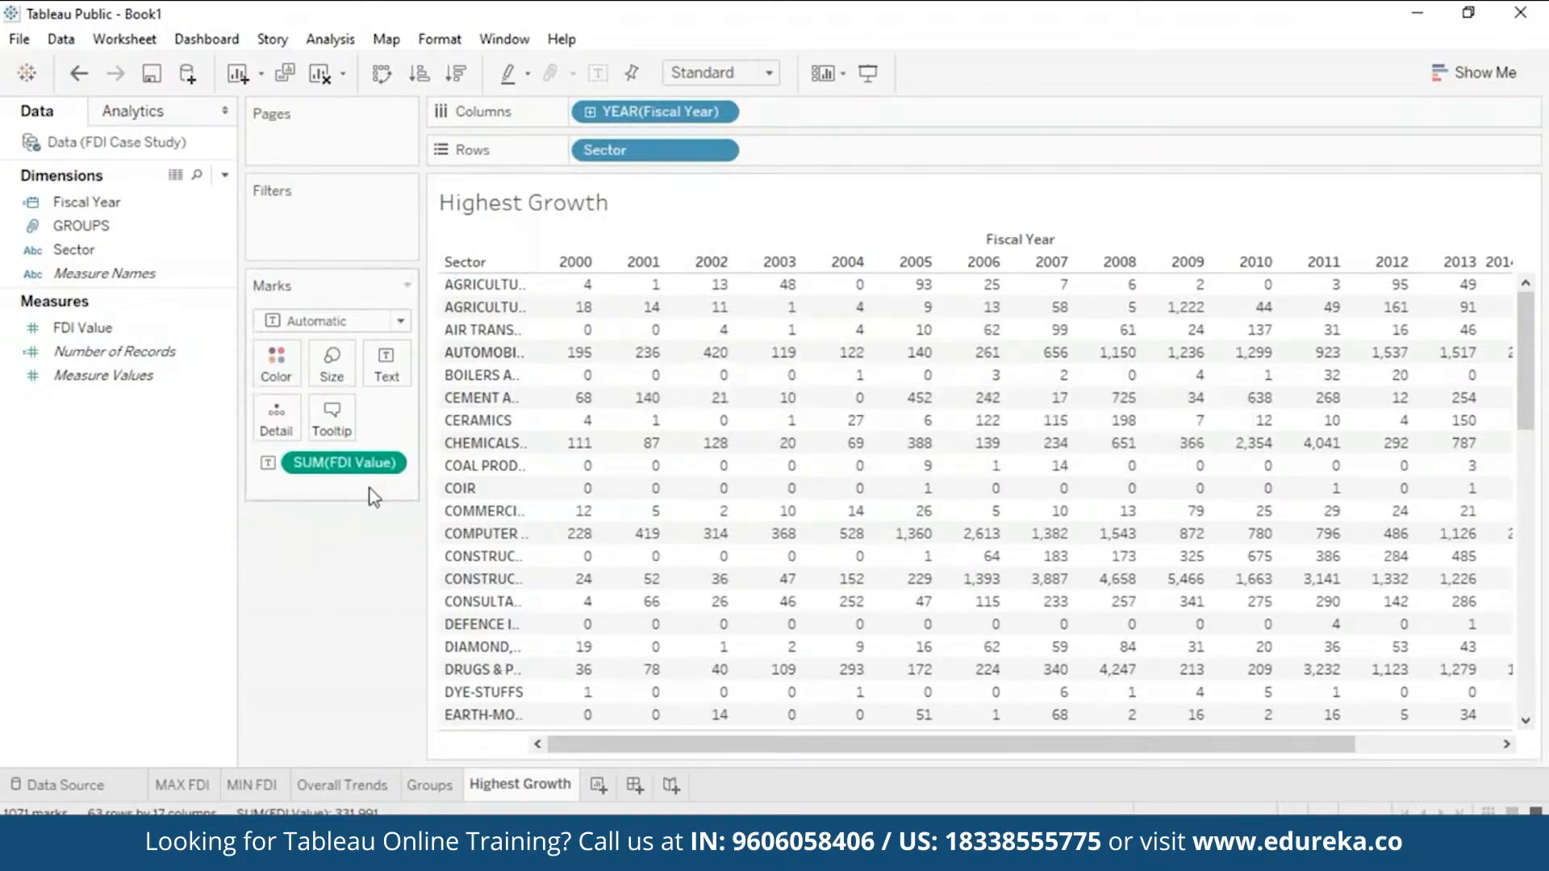
click(388, 463)
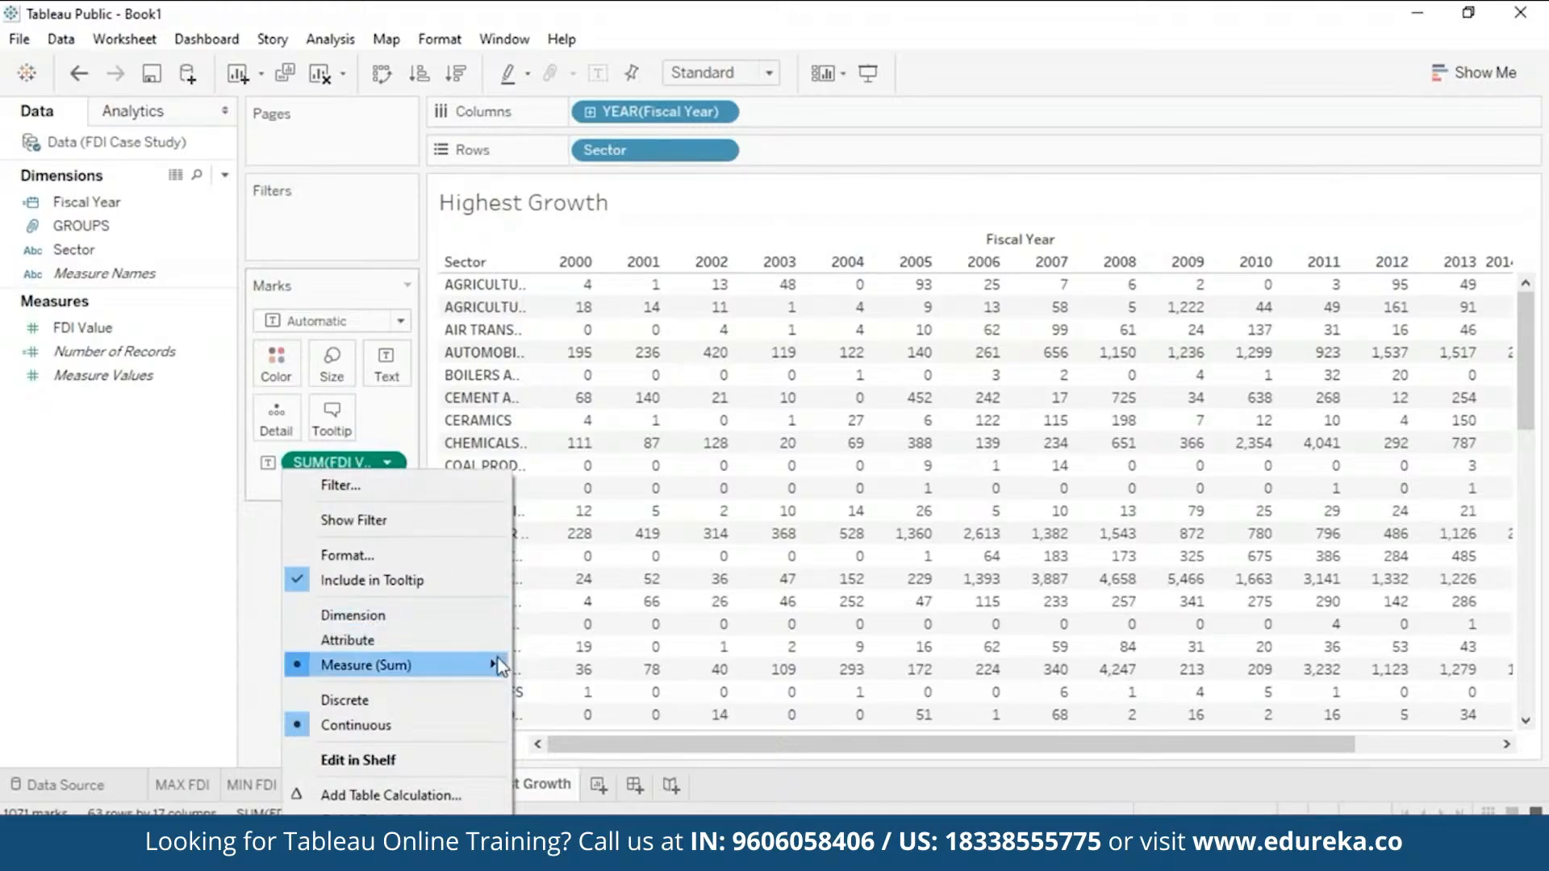
mouse_move(498, 667)
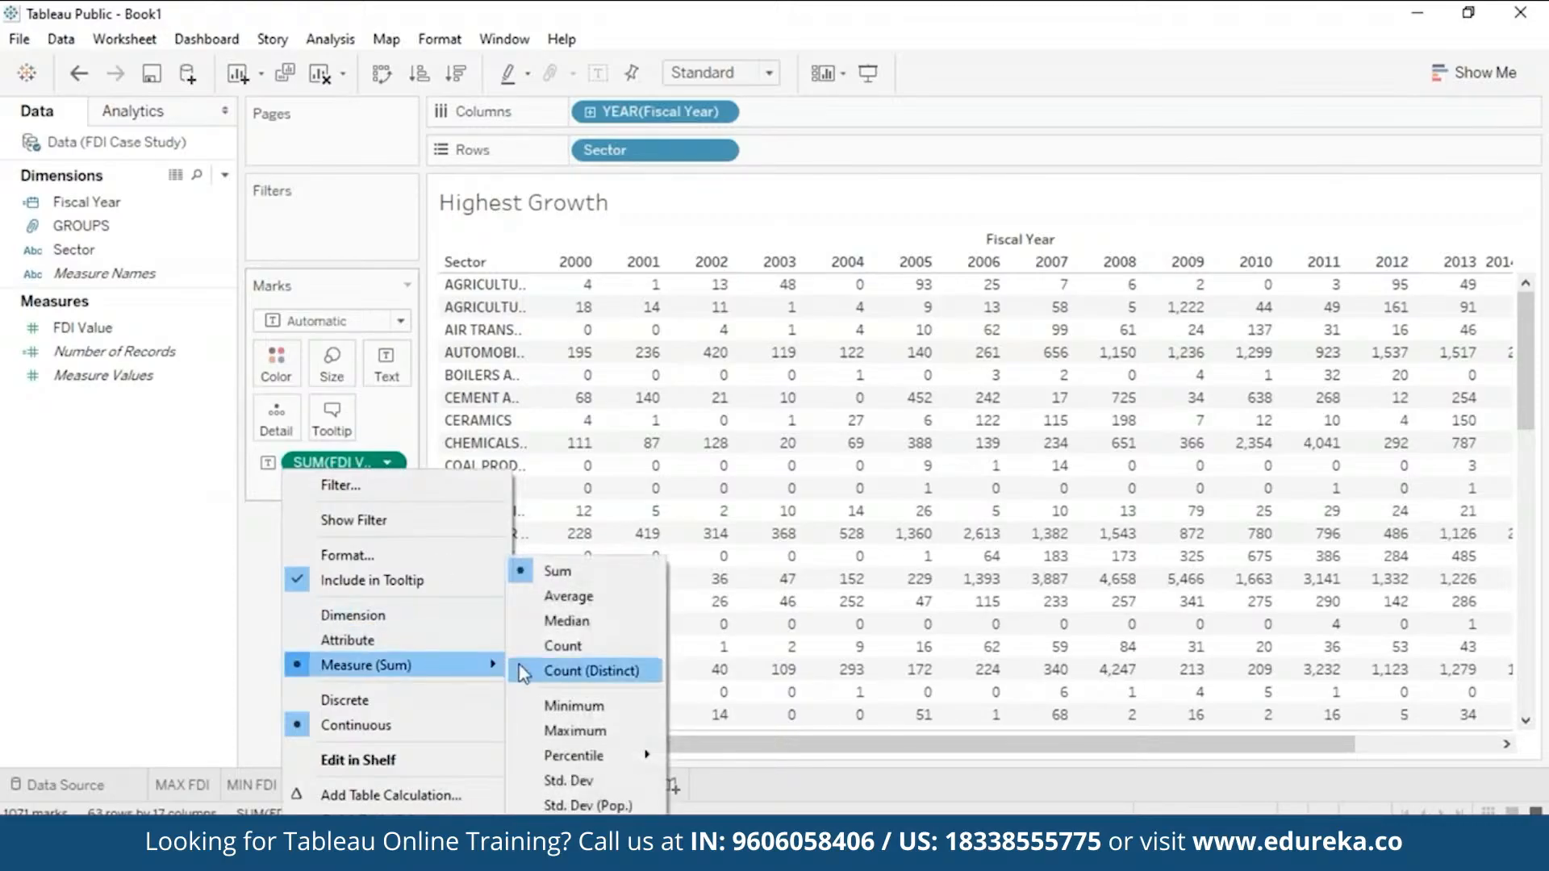
mouse_move(487, 812)
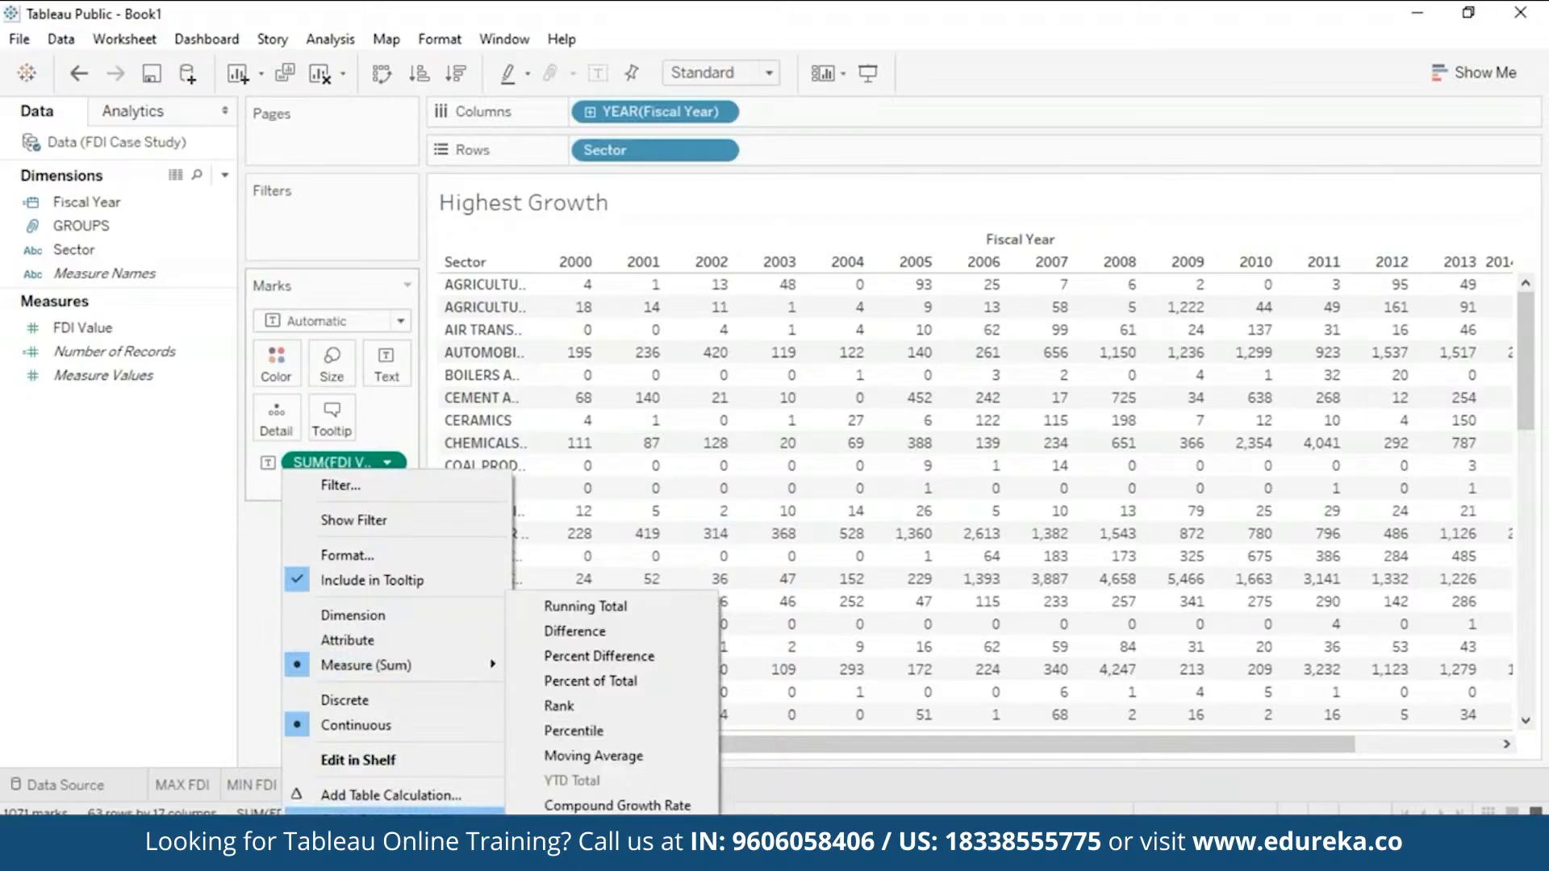
click(599, 656)
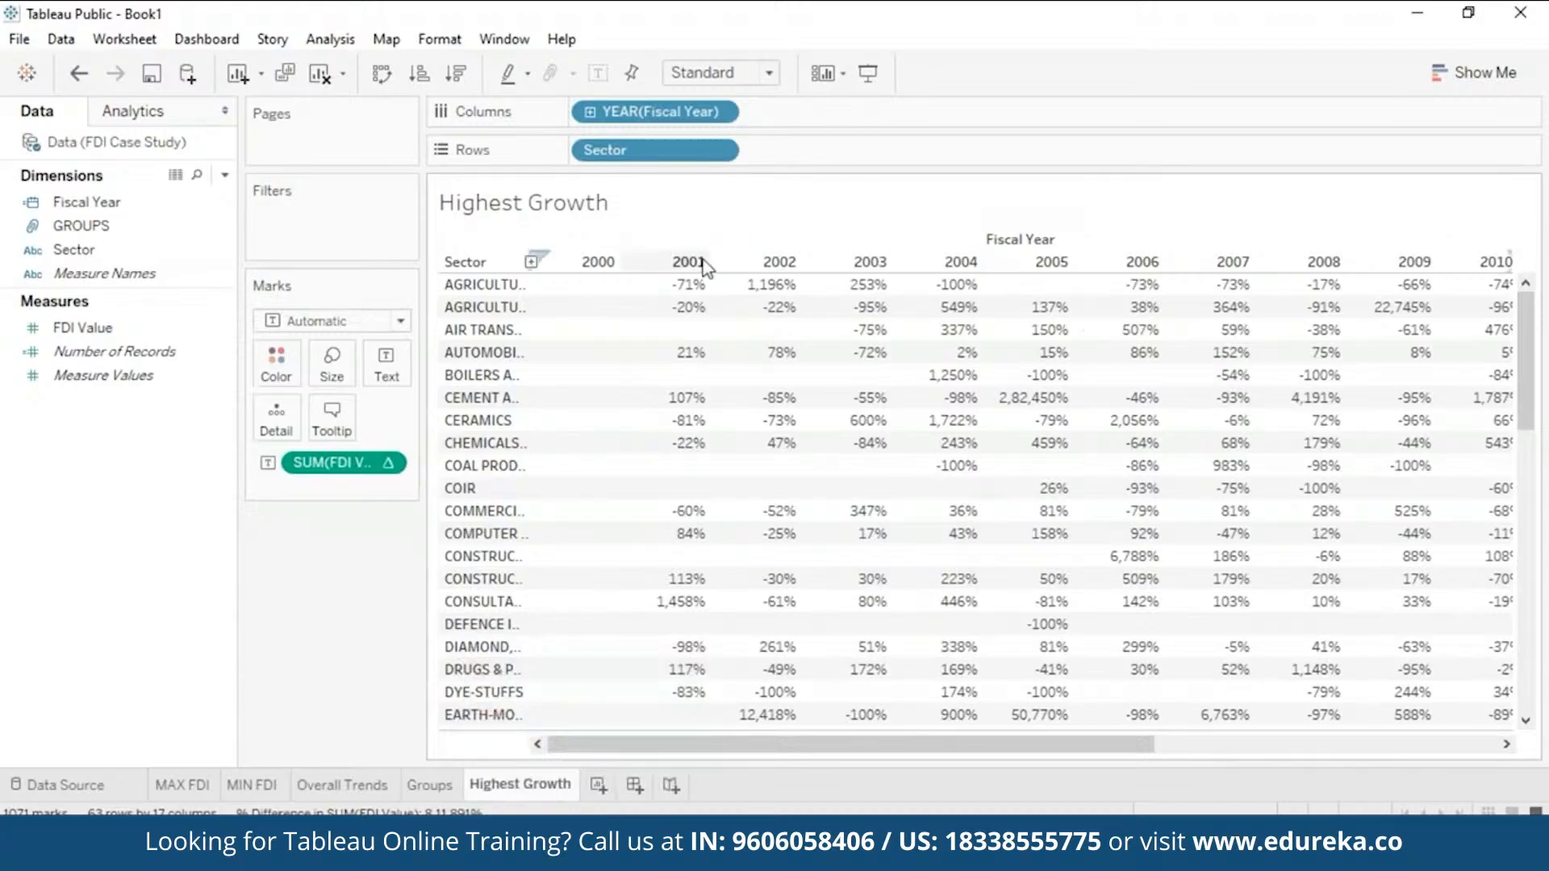
mouse_move(799, 307)
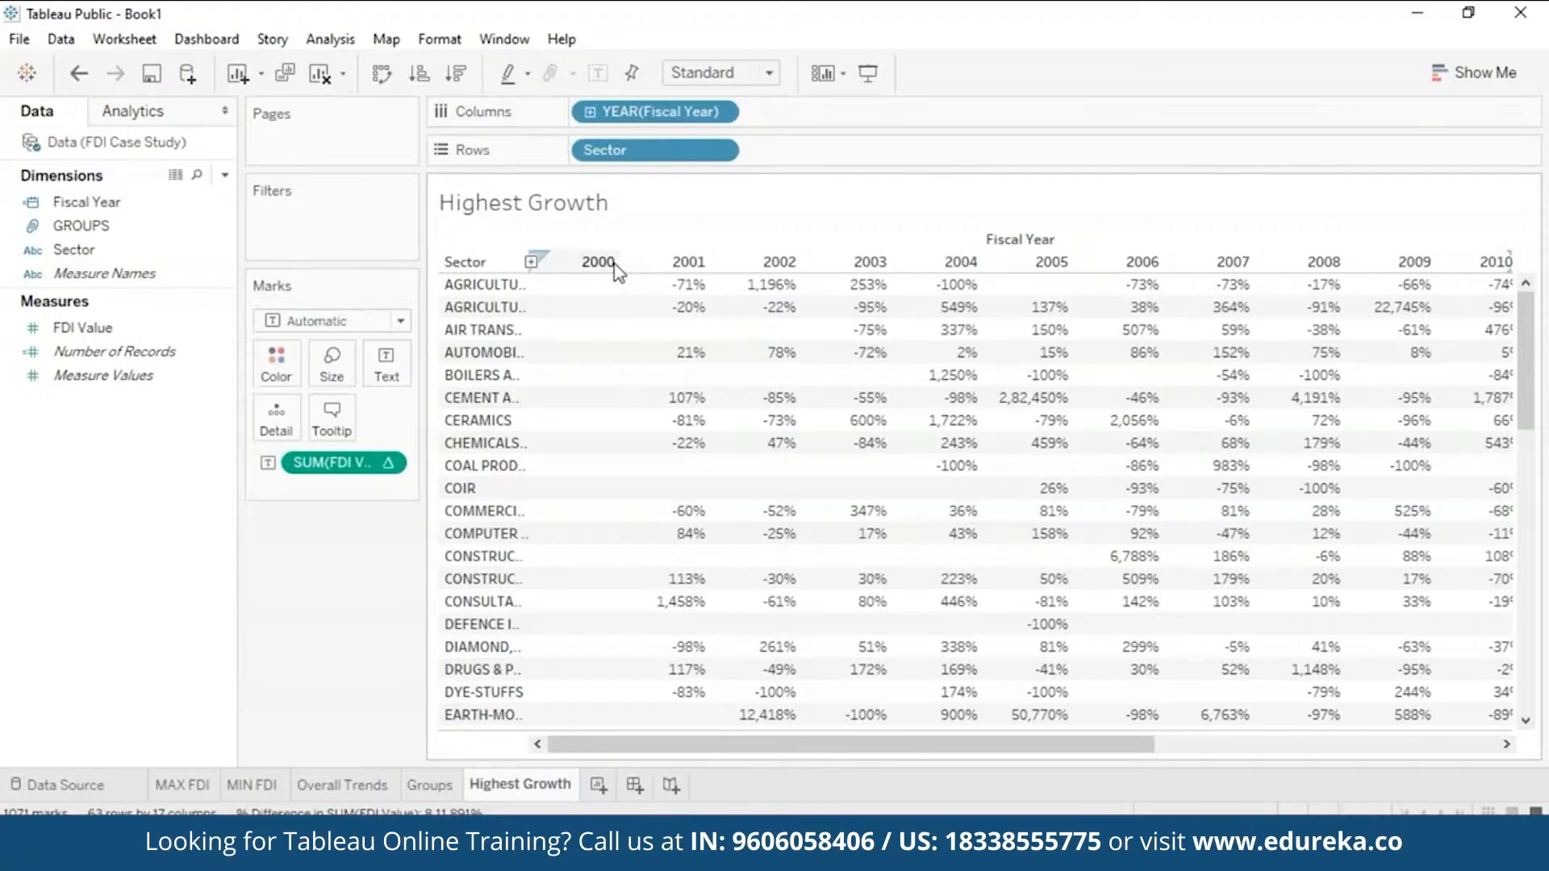
Step: Add a filter on Fiscal Year by Years with all years selected
click(138, 206)
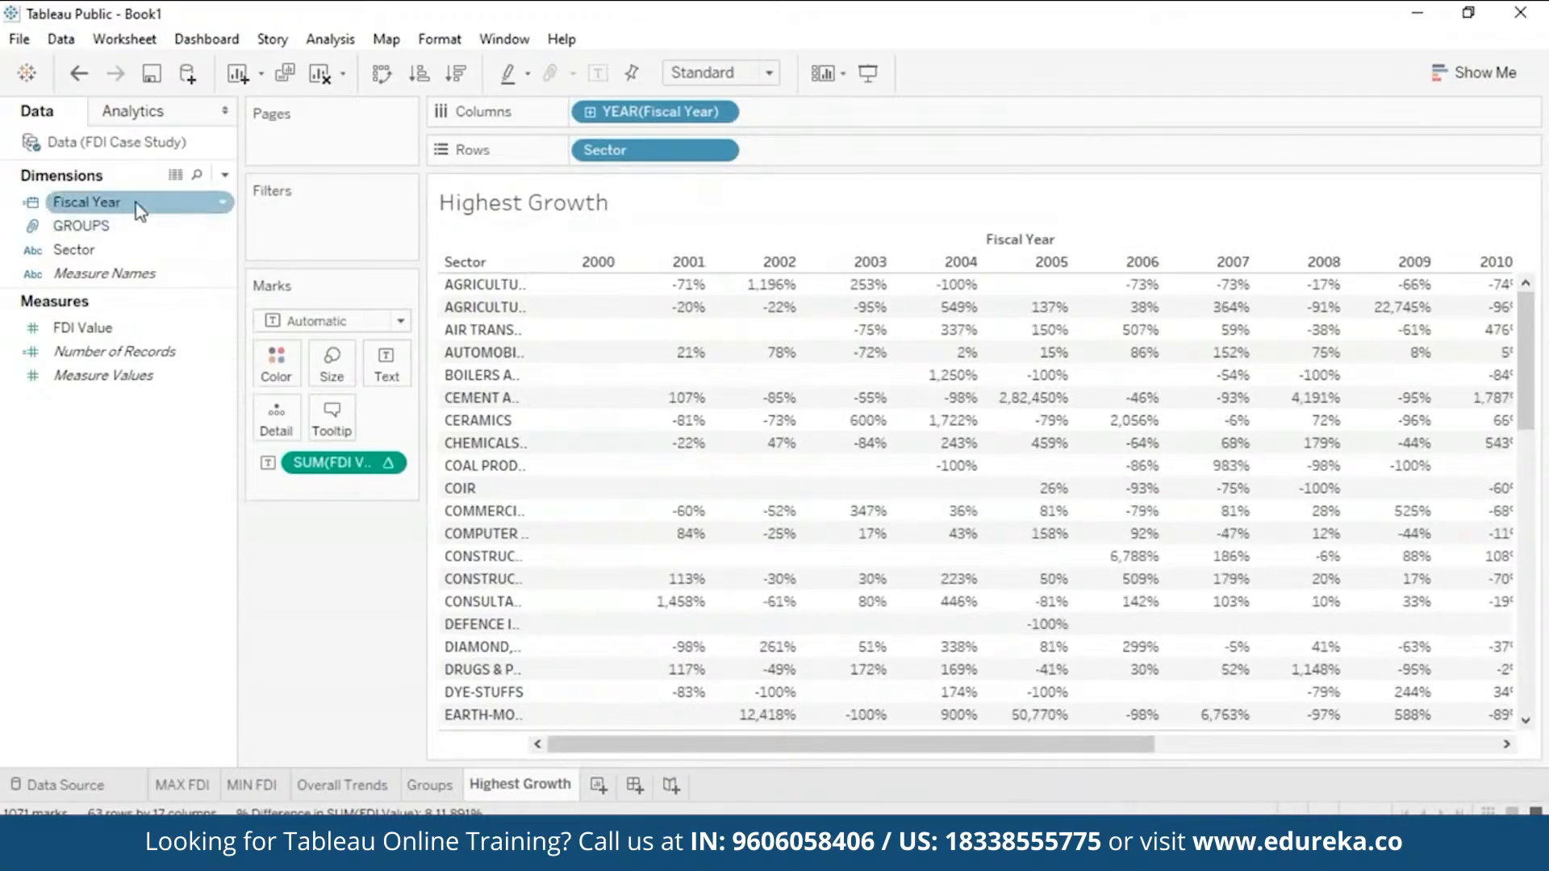
drag(139, 209, 347, 231)
click(710, 285)
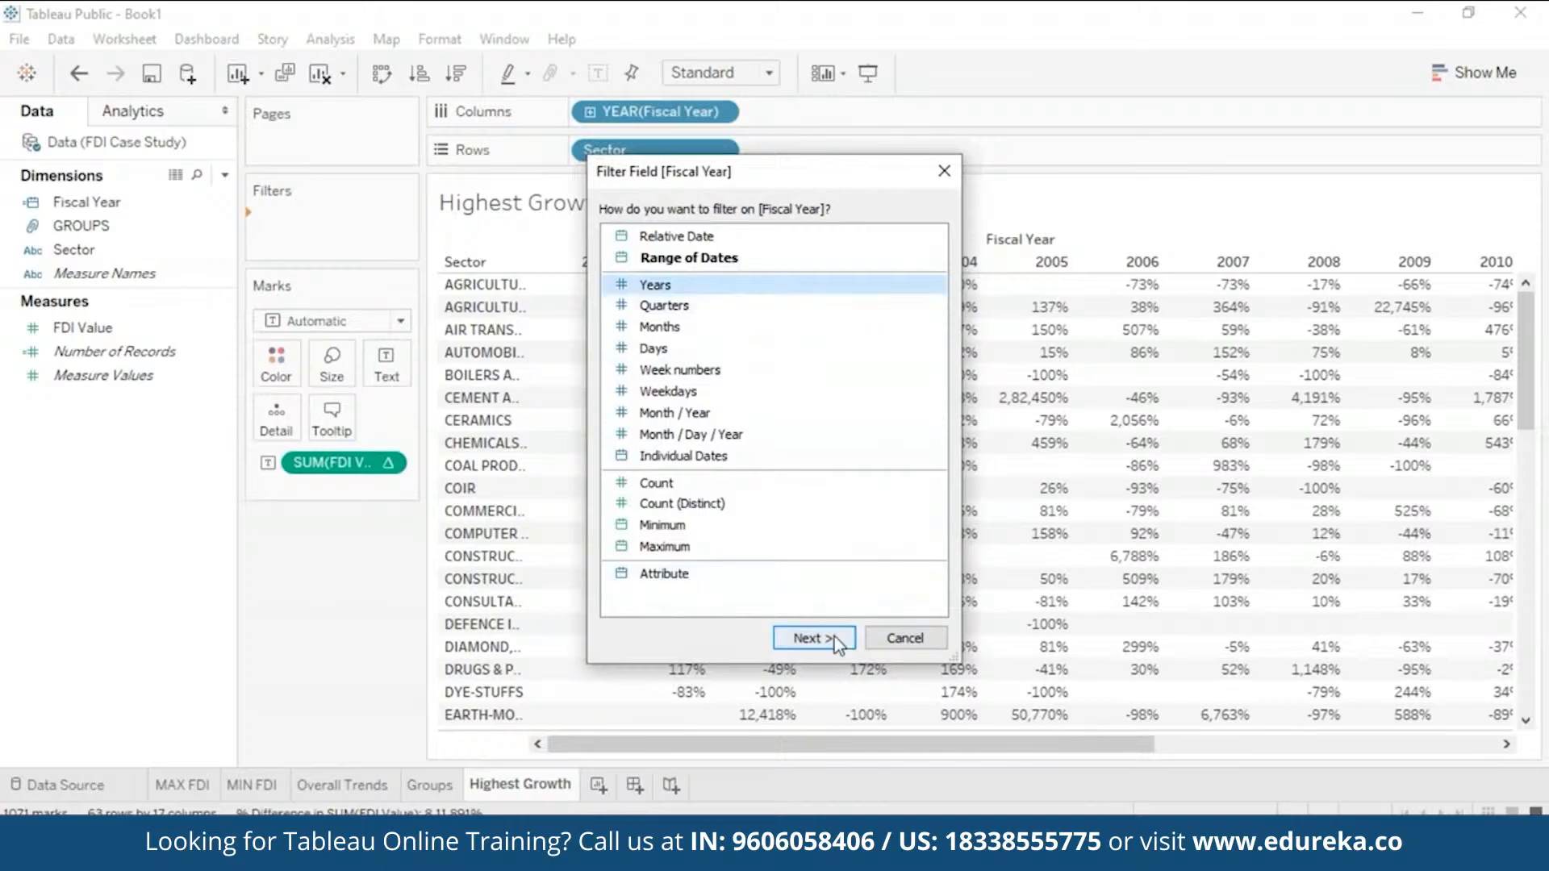
click(813, 638)
scroll(974, 388, down, 2)
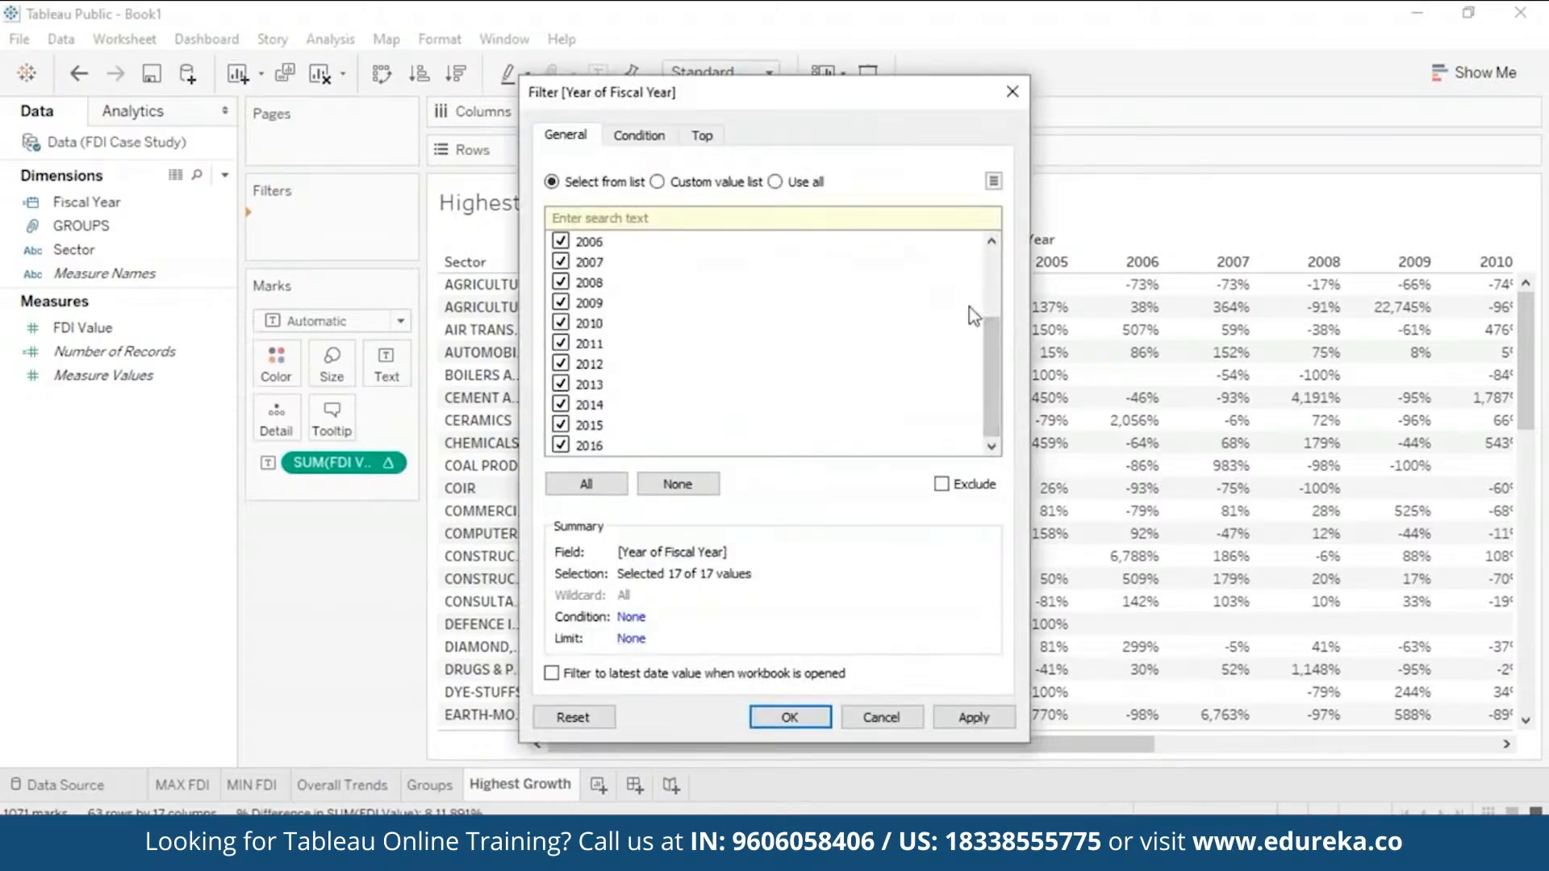
click(552, 673)
scroll(992, 379, up, 2)
click(587, 484)
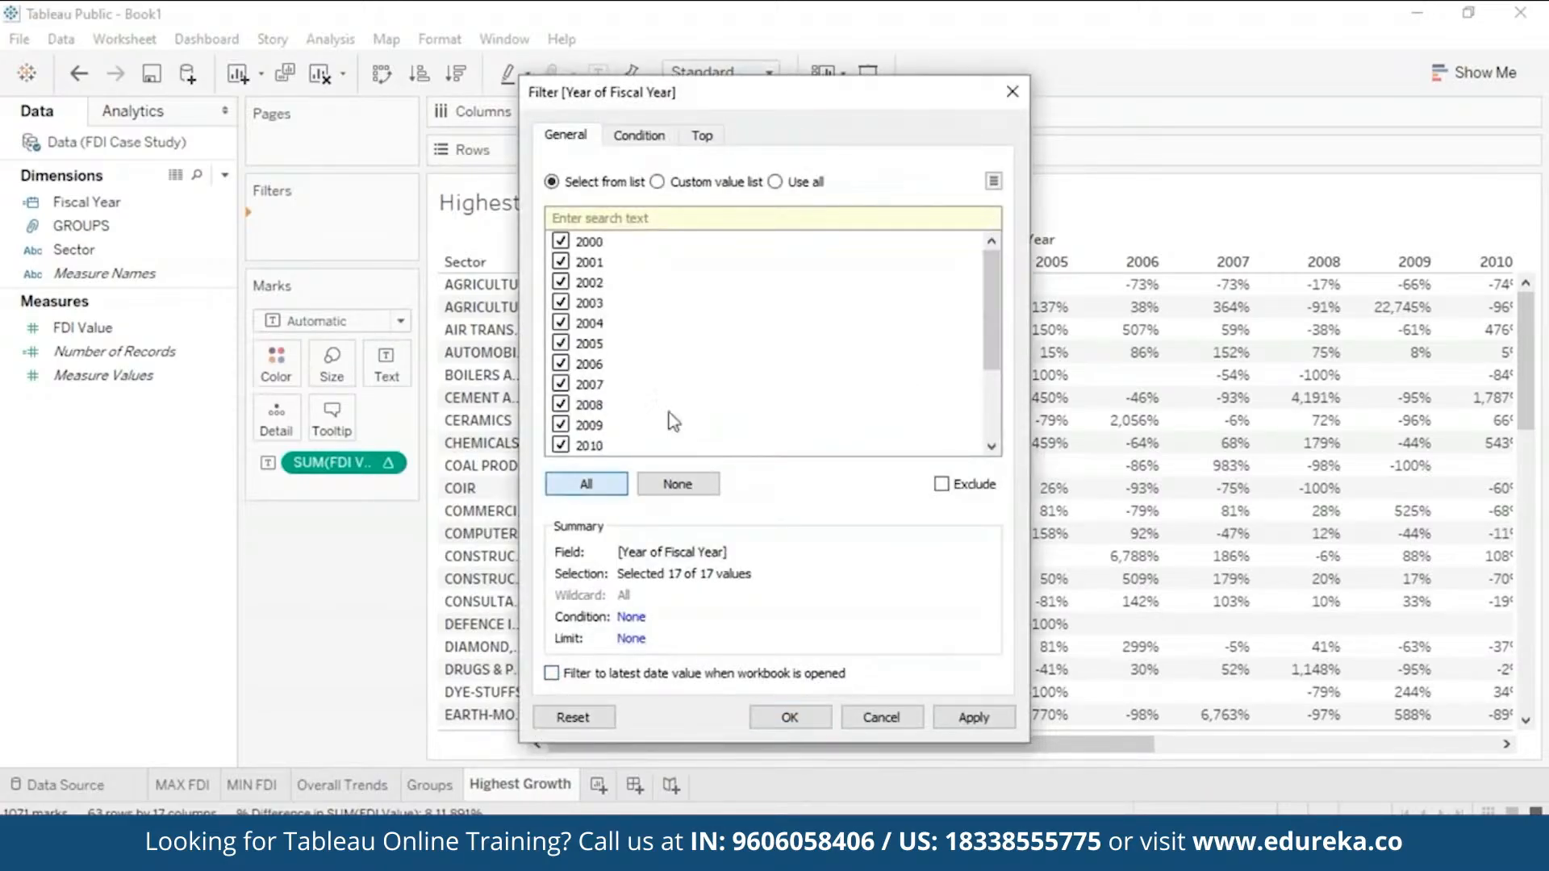
Step: Limit the Fiscal Year filter to the top 5 by field, using the Minimum of Fiscal Year
click(702, 135)
click(552, 193)
click(723, 252)
click(606, 314)
click(927, 257)
click(906, 301)
double_click(754, 221)
text(5)
click(972, 717)
Step: Change the Fiscal Year filter's limit to the top 6 and apply it
drag(878, 91, 1351, 43)
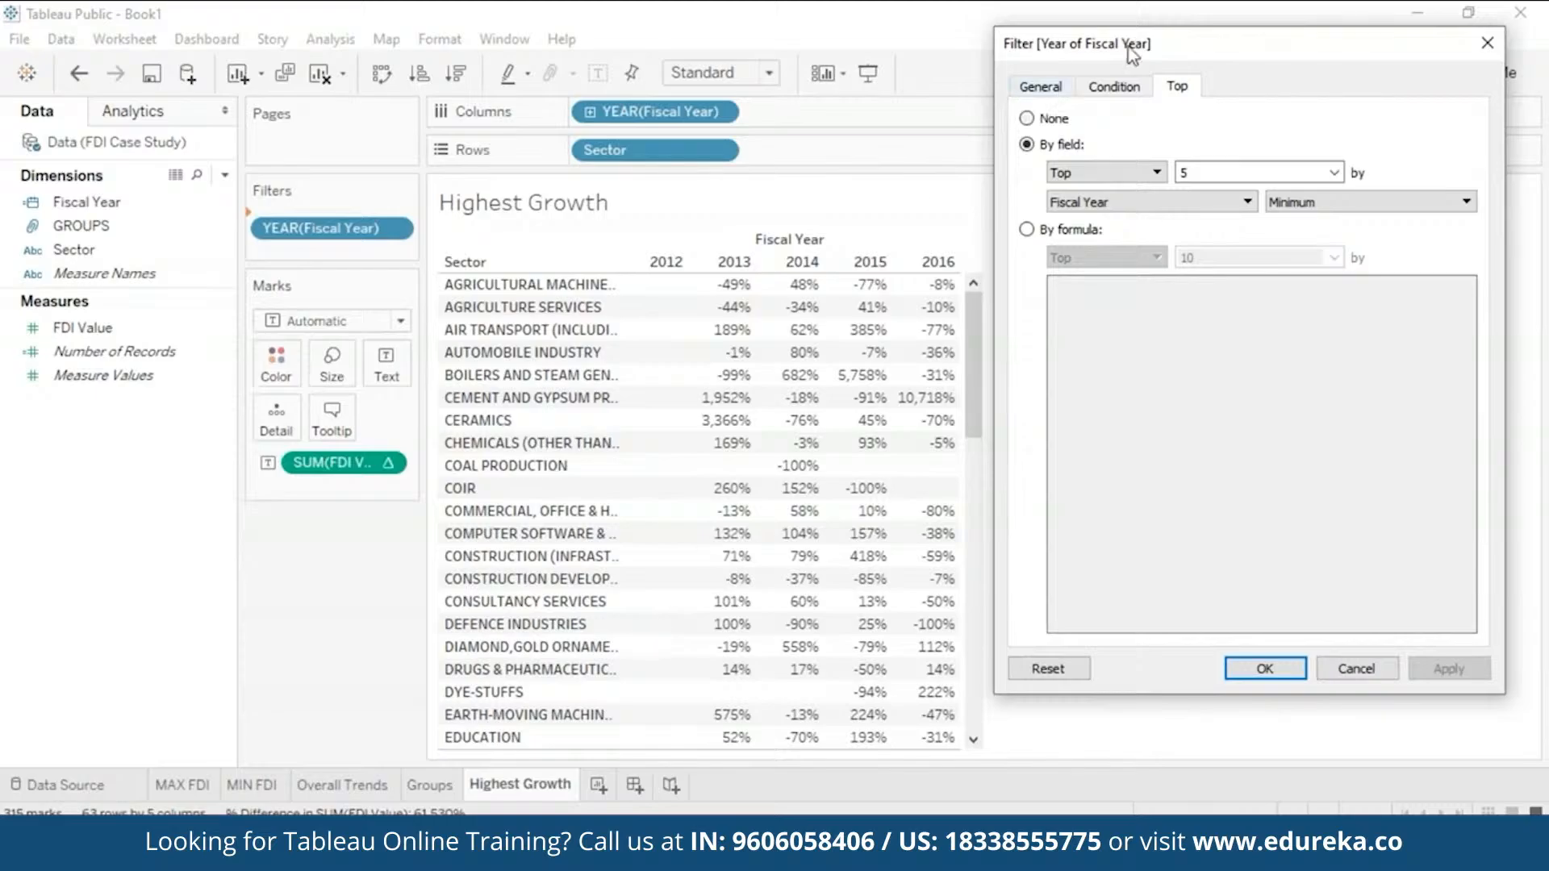
drag(1196, 36, 882, 47)
click(879, 185)
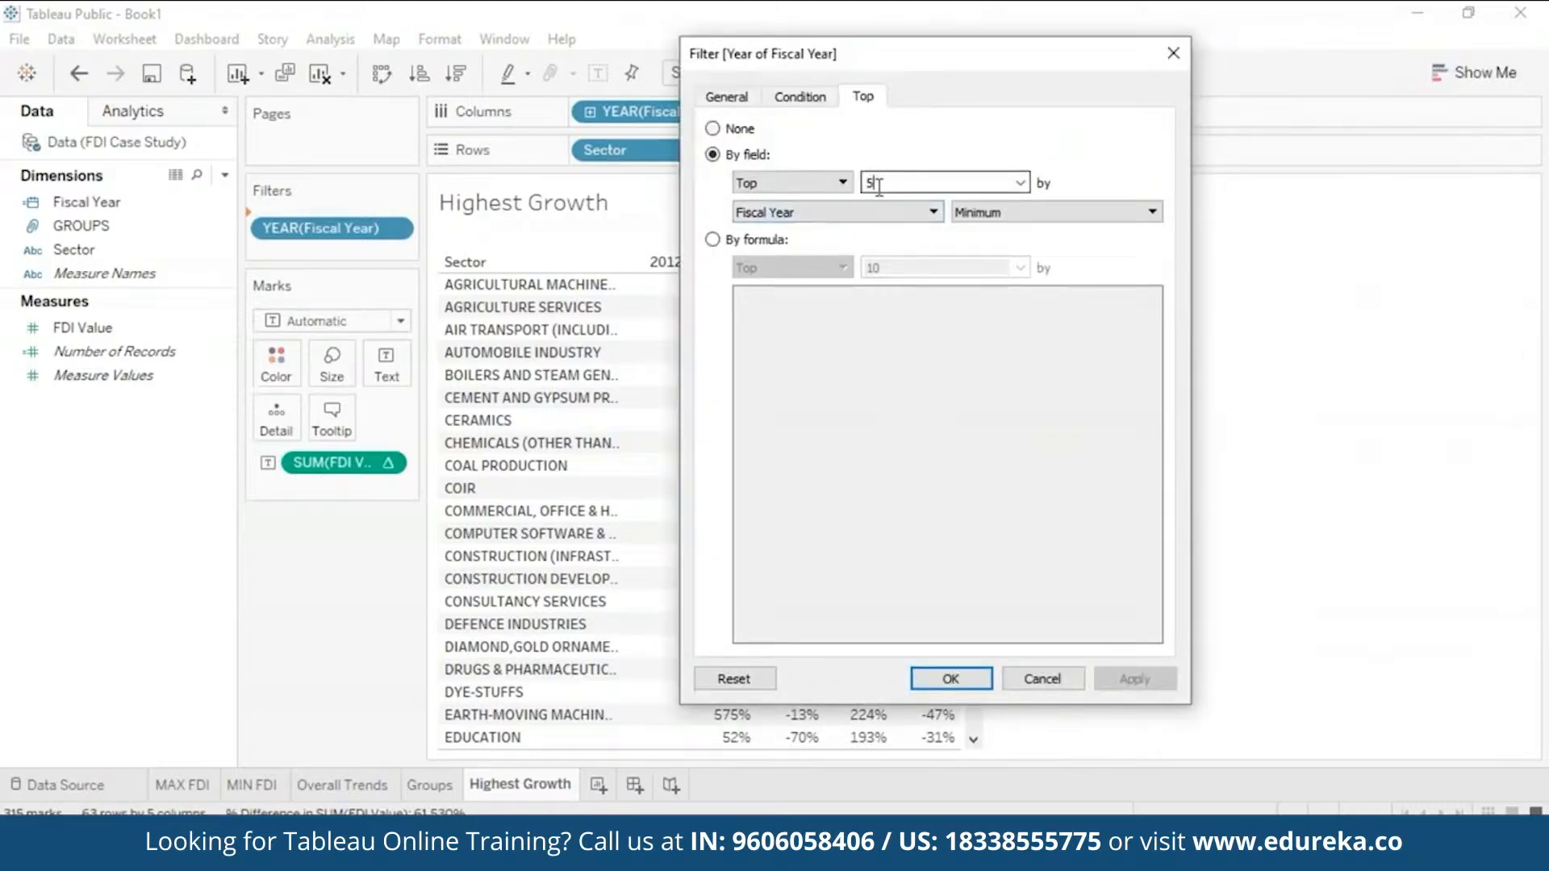
key(BackSpace)
text(6)
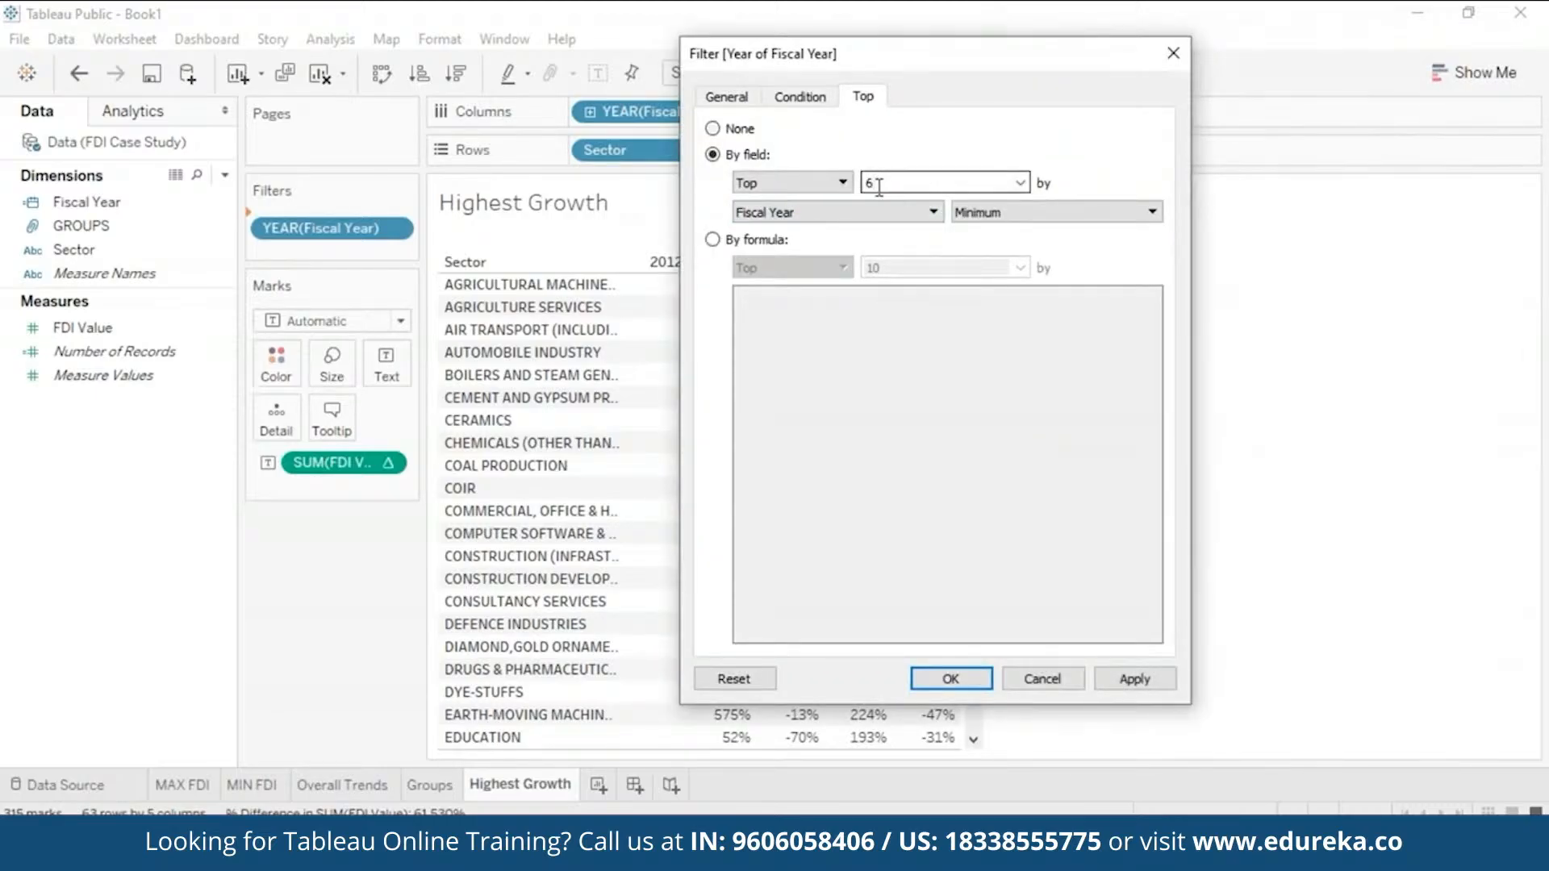
click(1128, 681)
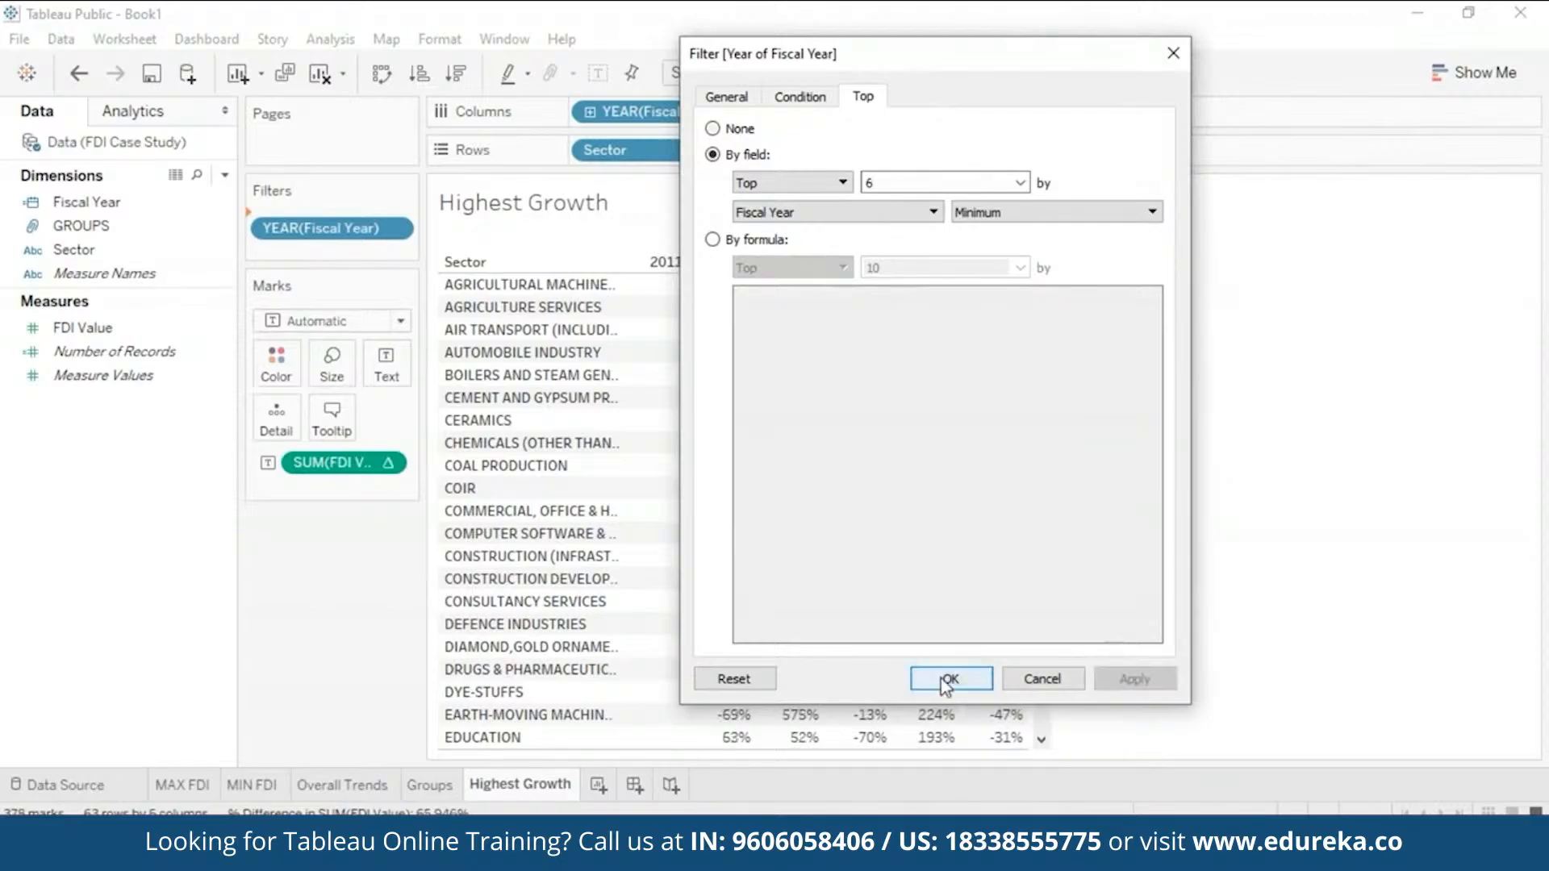
click(941, 680)
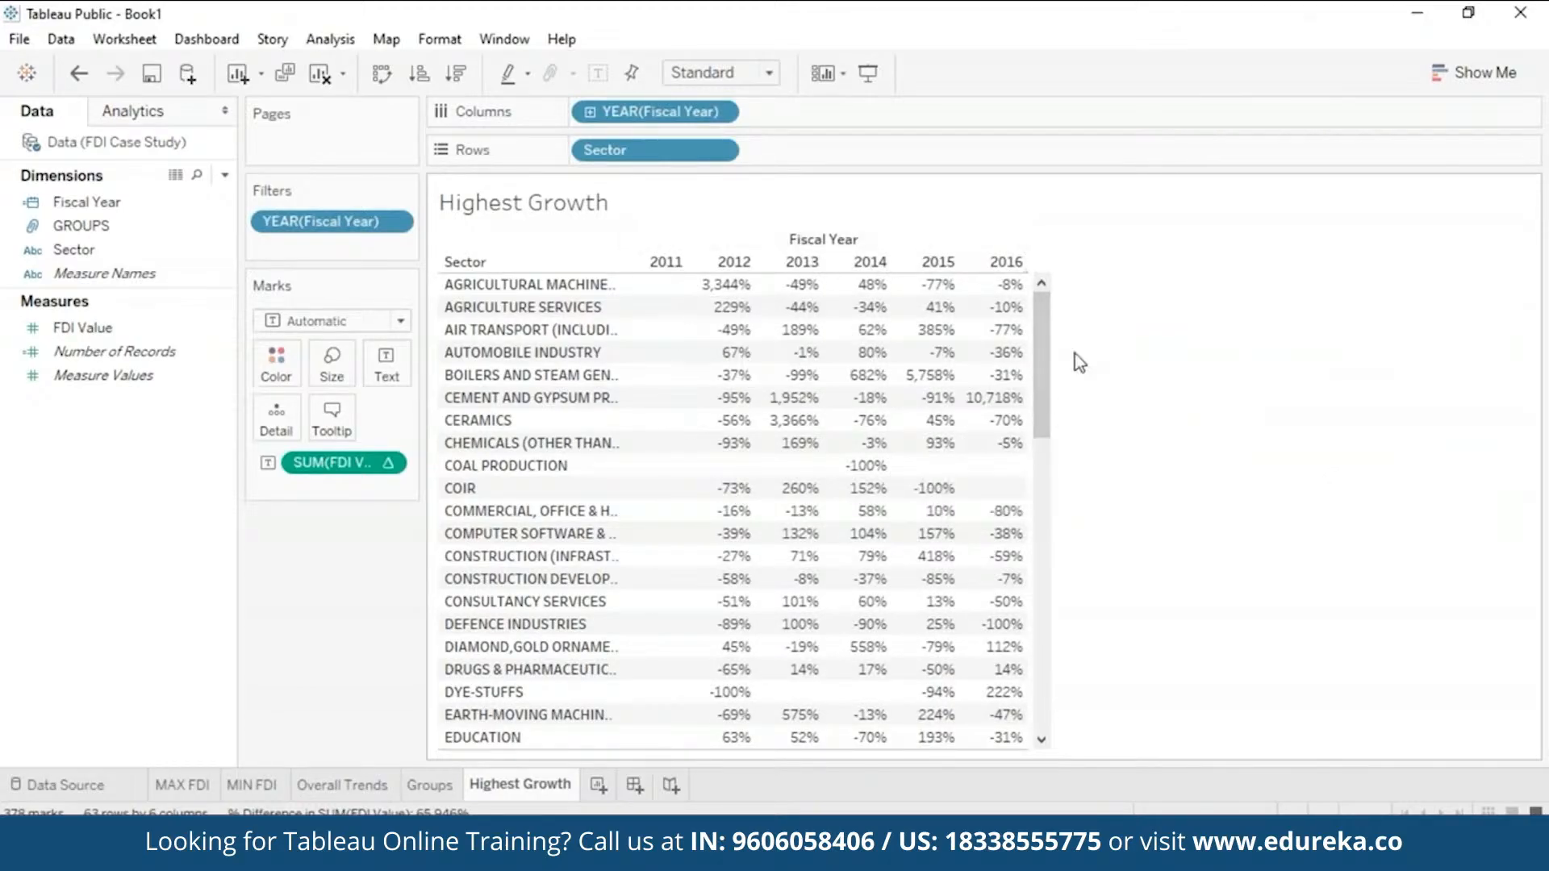
Step: Sort the sectors in descending order of their 2016 percent difference
click(1014, 263)
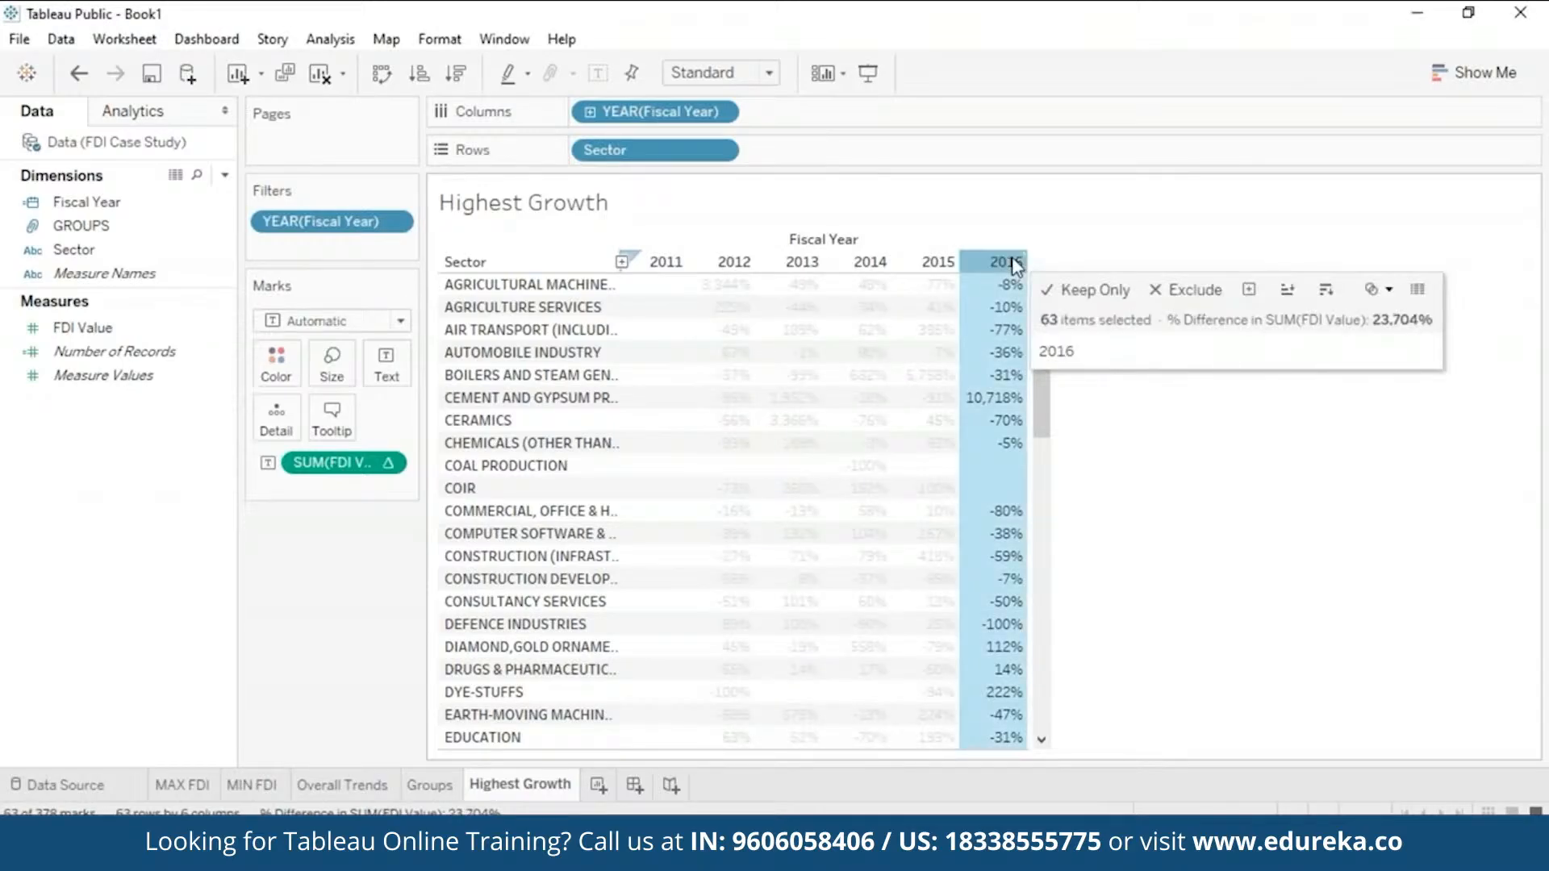
click(1326, 291)
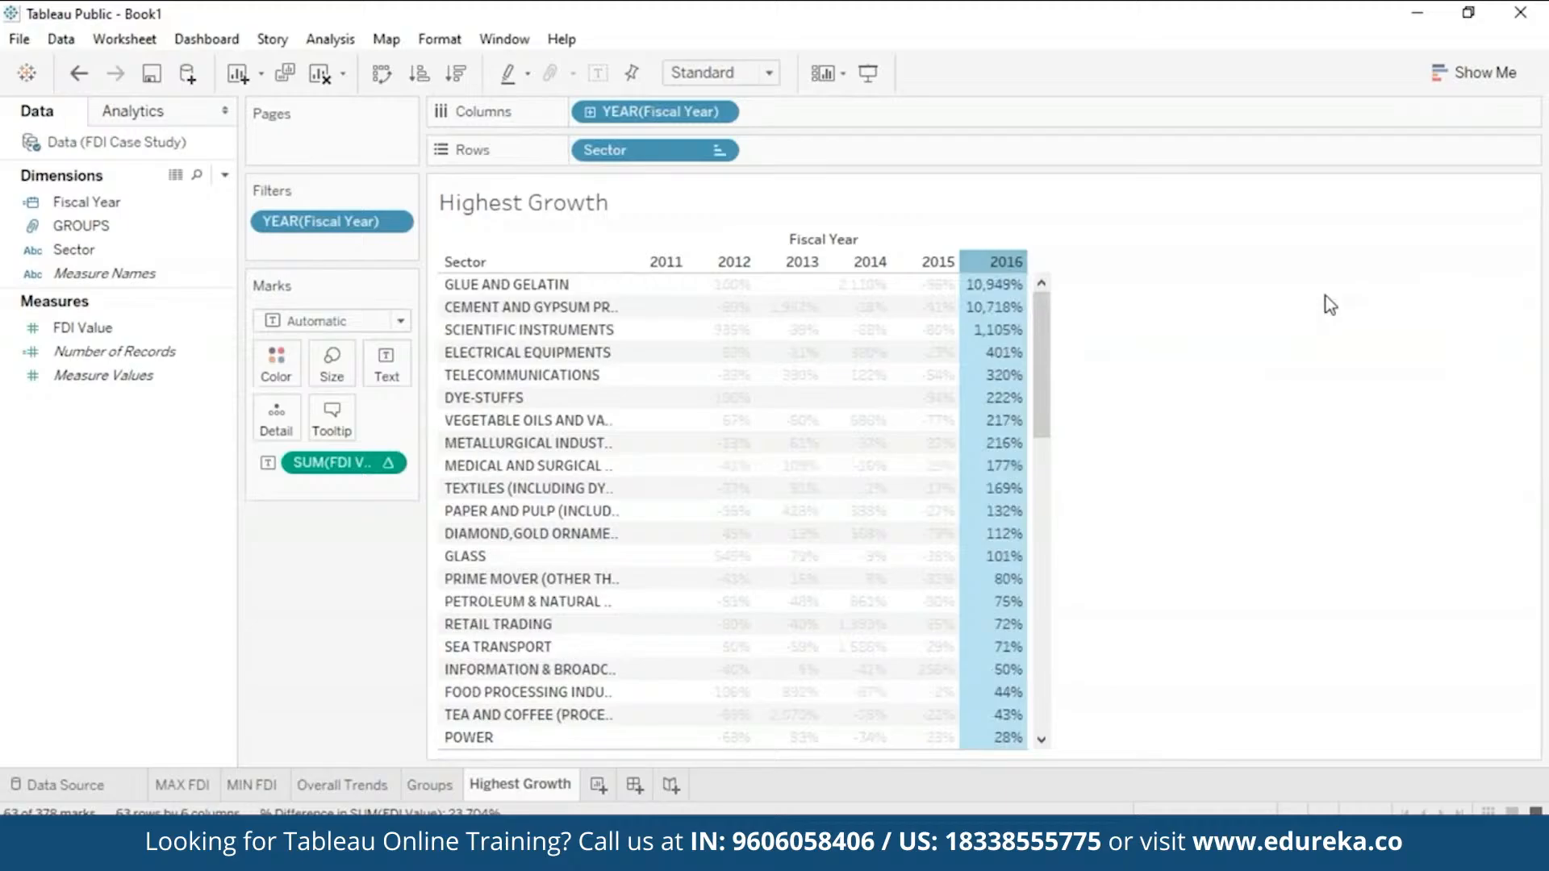
click(1165, 273)
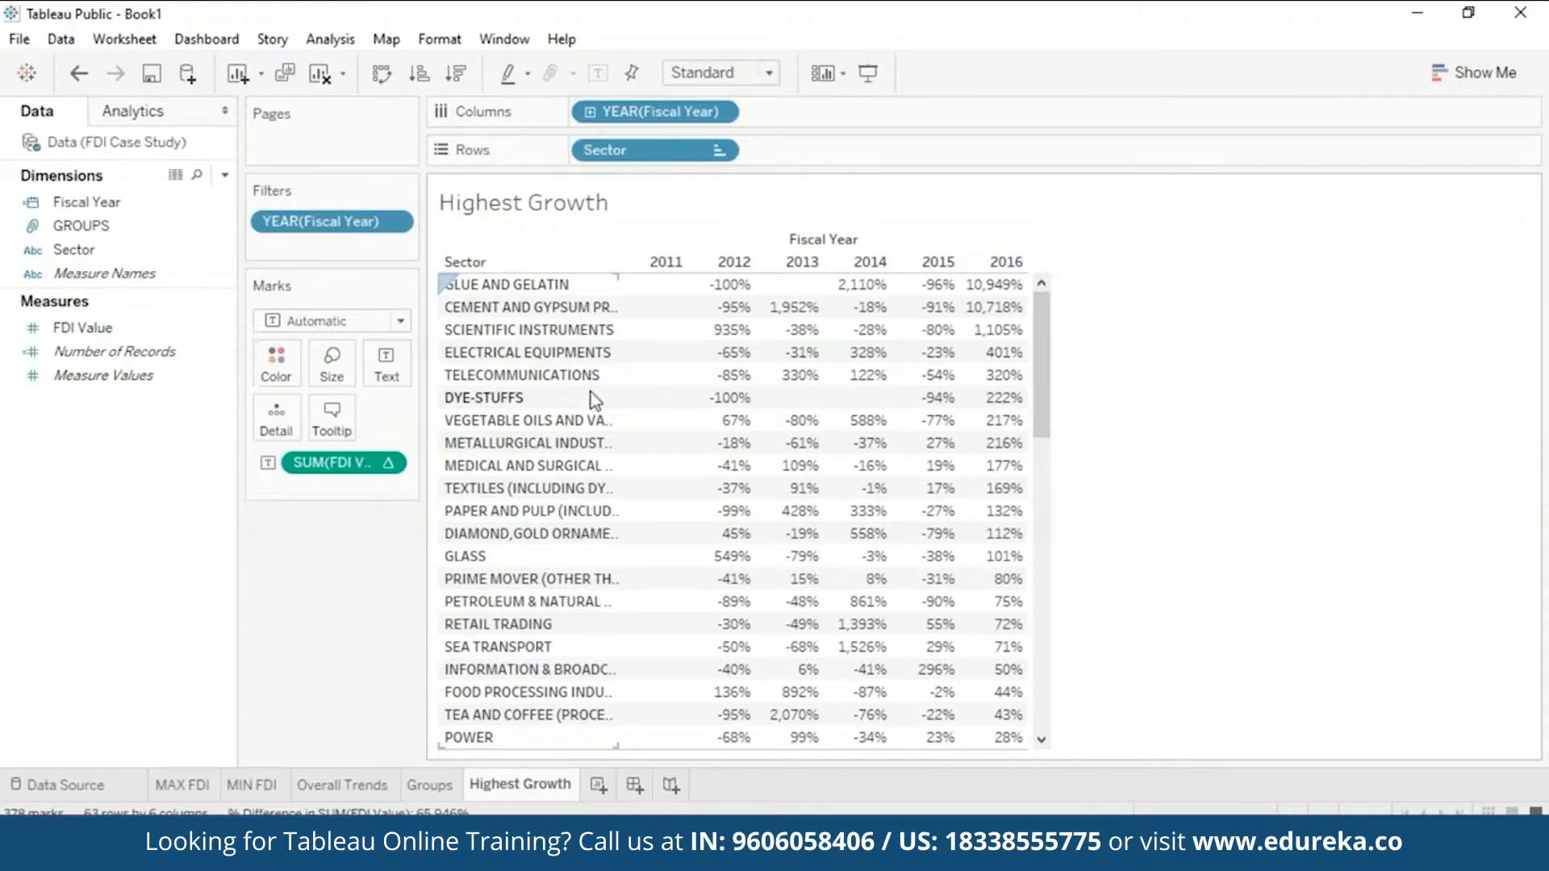
Step: Filter Sector to the top 5 by sum of FDI Value and re-sort the sectors in descending order of overall percent difference
click(719, 151)
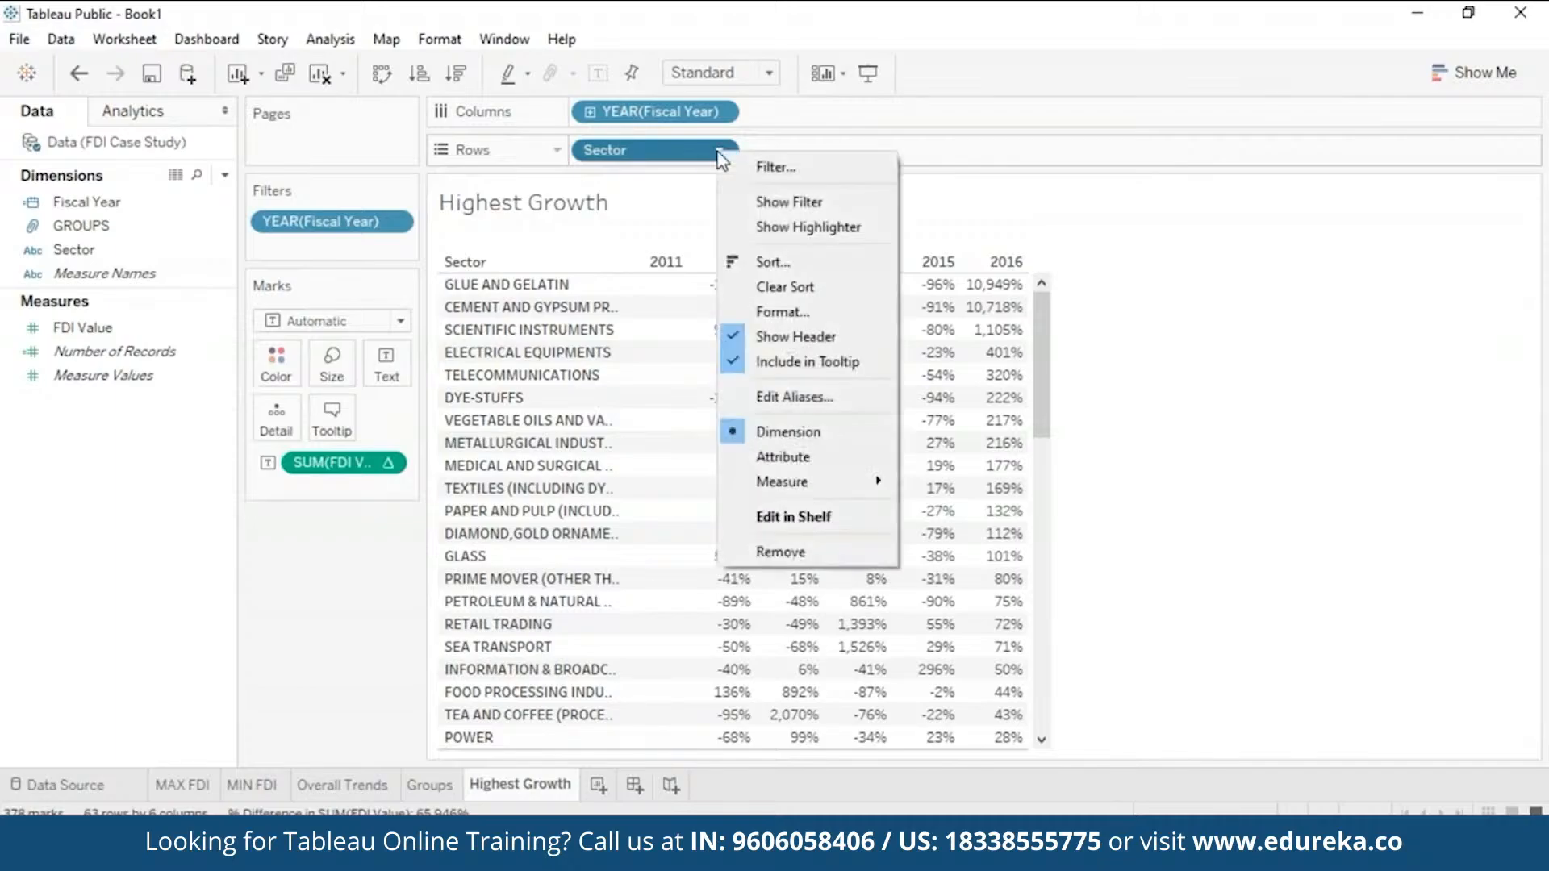
click(754, 168)
click(776, 149)
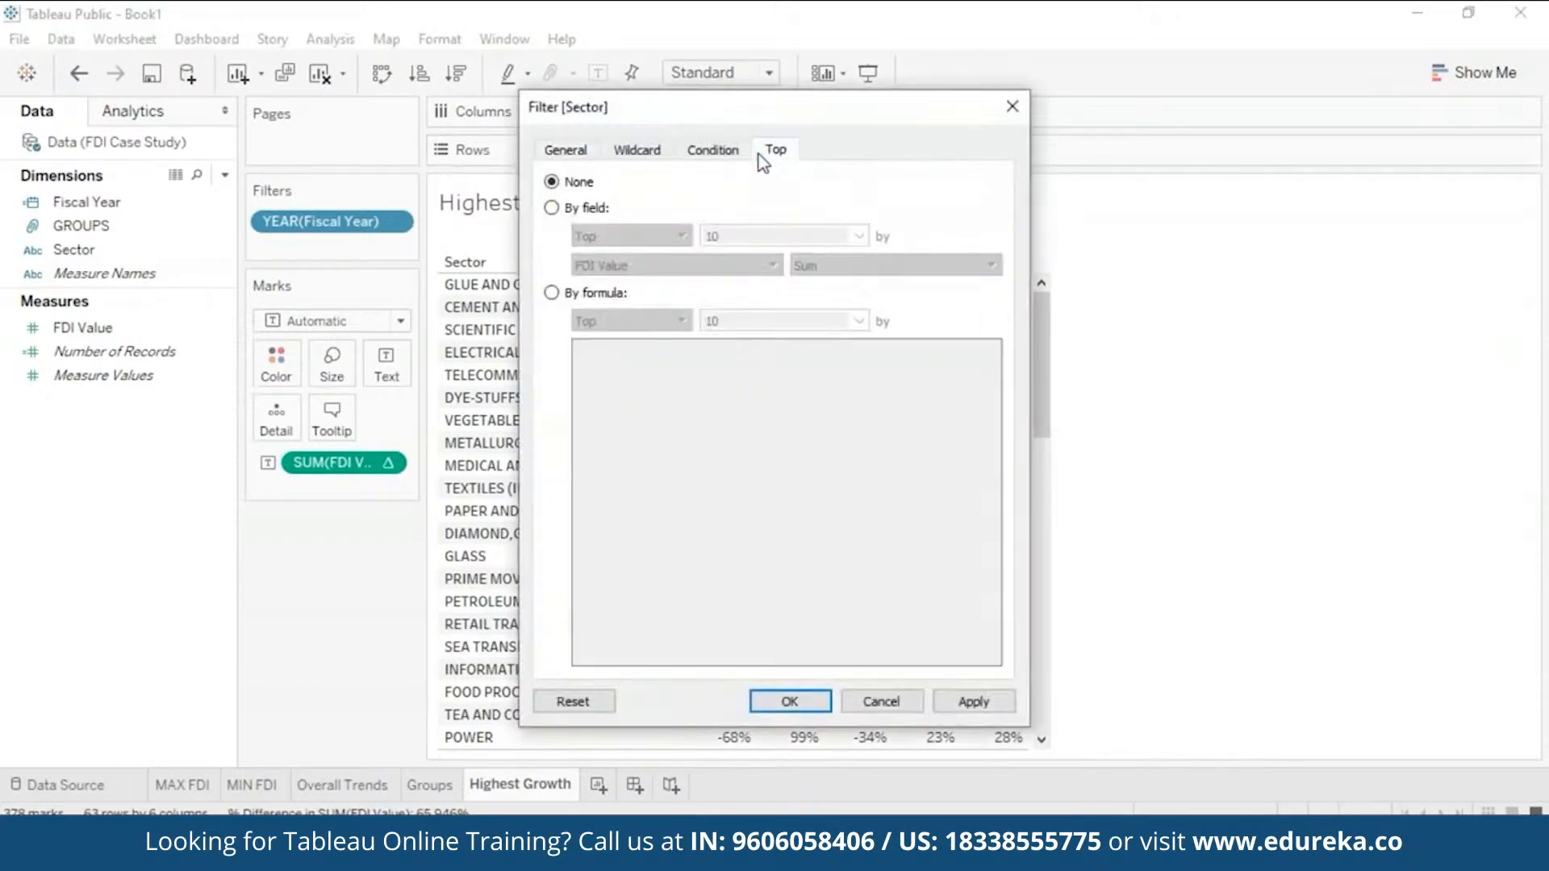
click(552, 209)
double_click(744, 236)
key(BackSpace)
text(5)
click(969, 707)
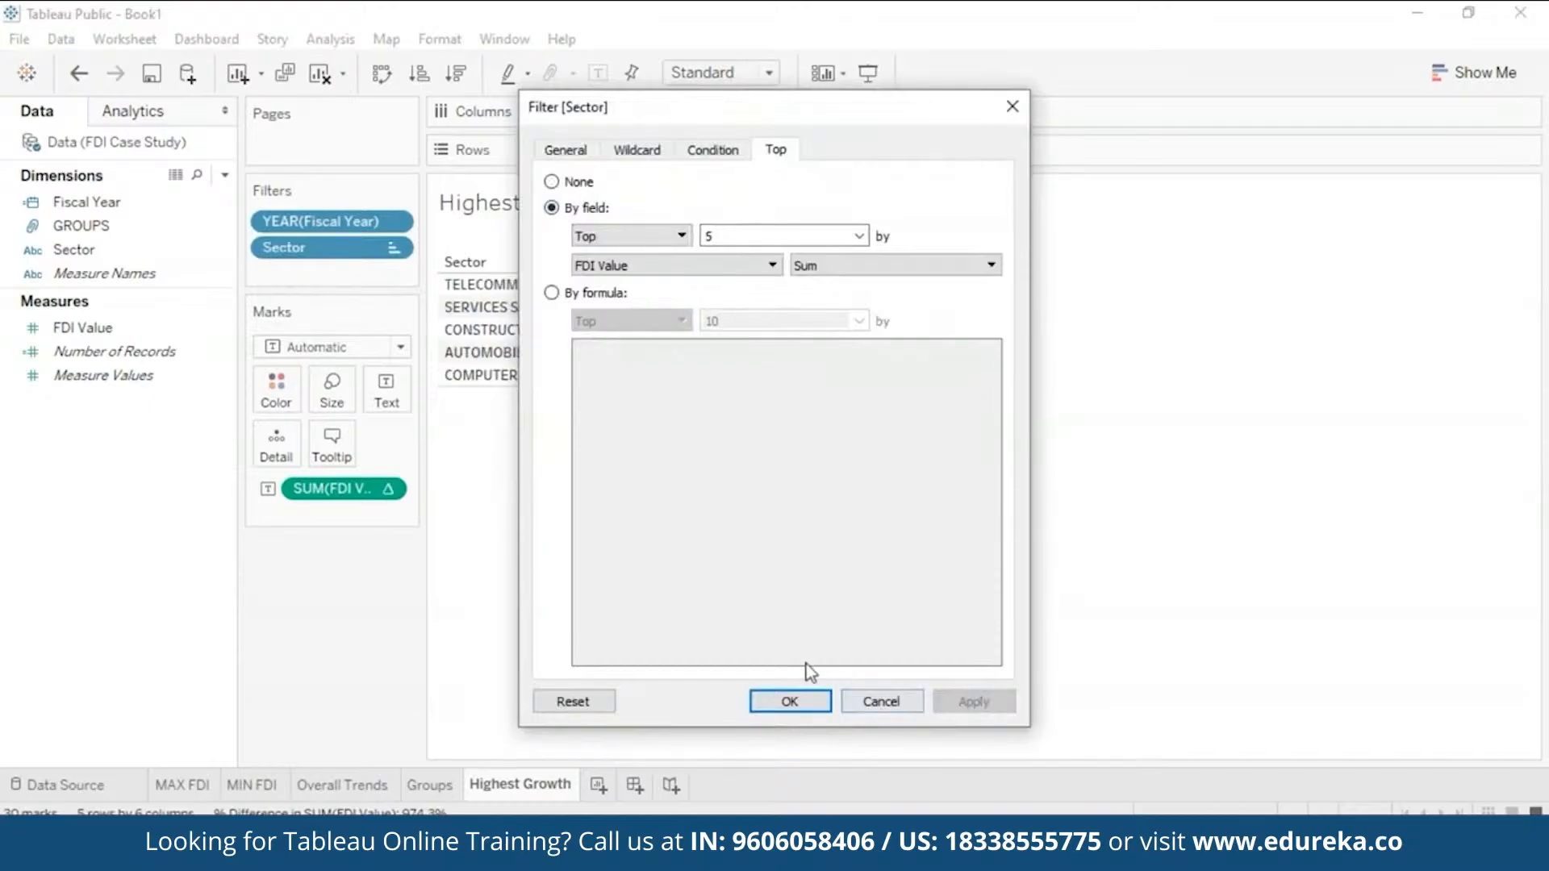
click(812, 701)
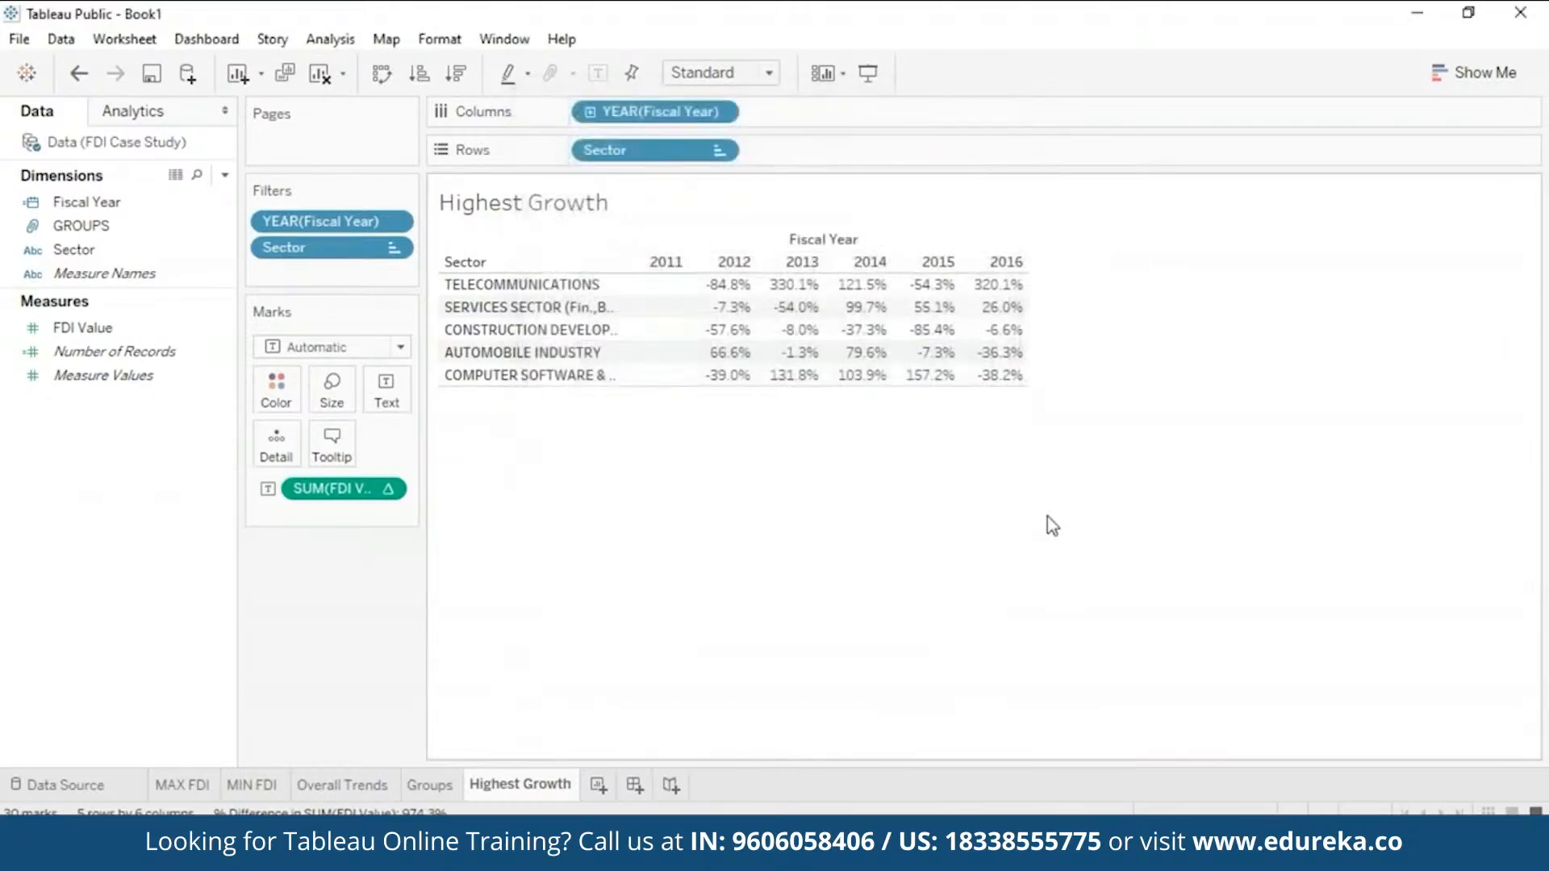
click(720, 150)
click(630, 273)
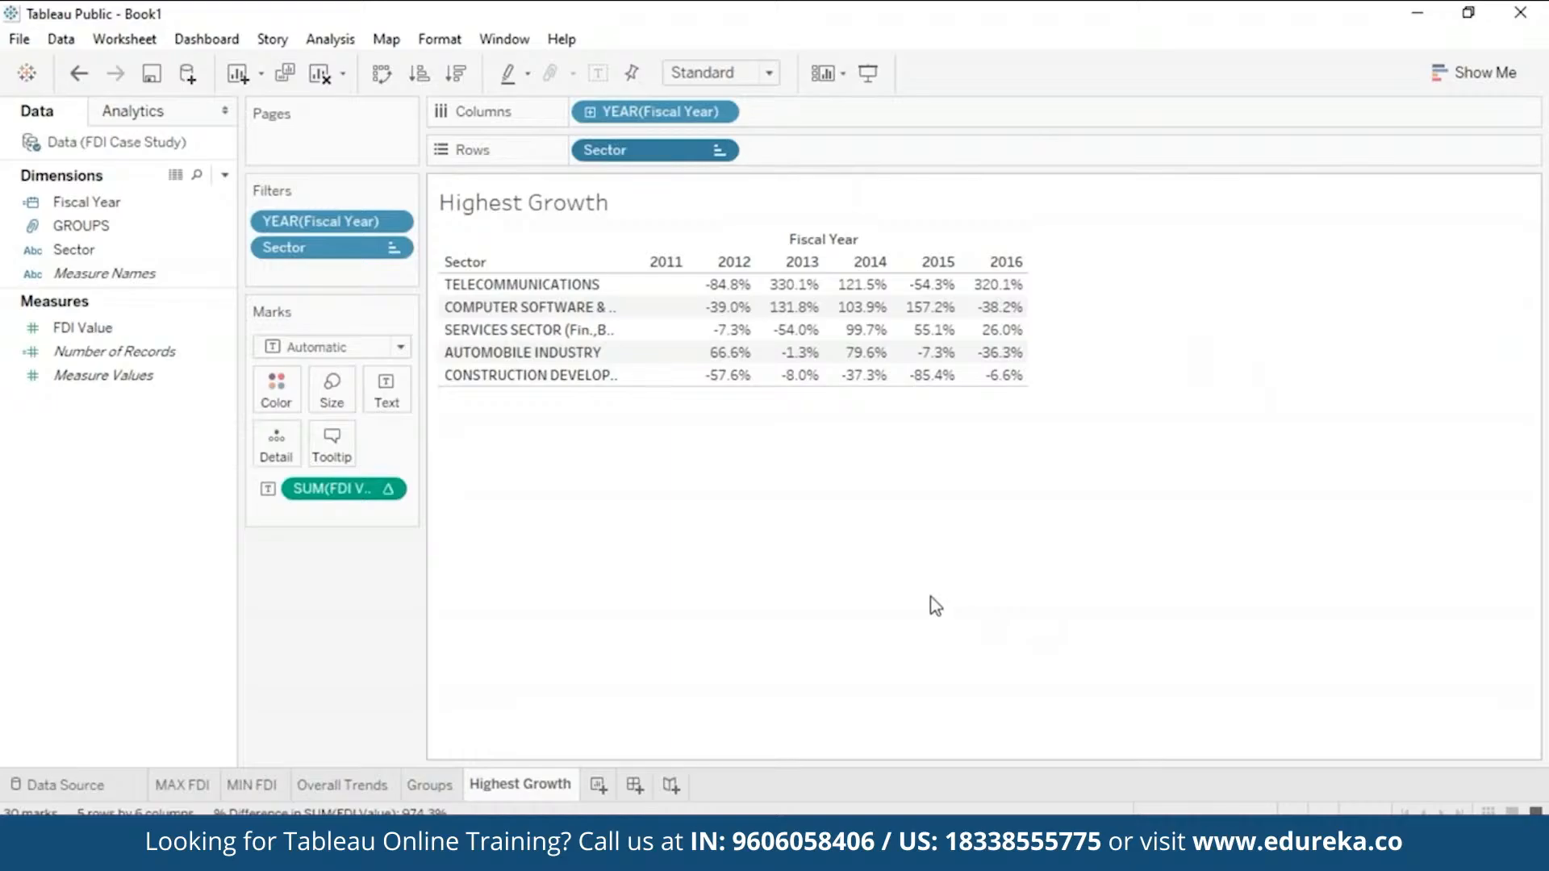
Step: Duplicate the Highest Growth worksheet and rename the copy as Highest Decline
right_click(538, 794)
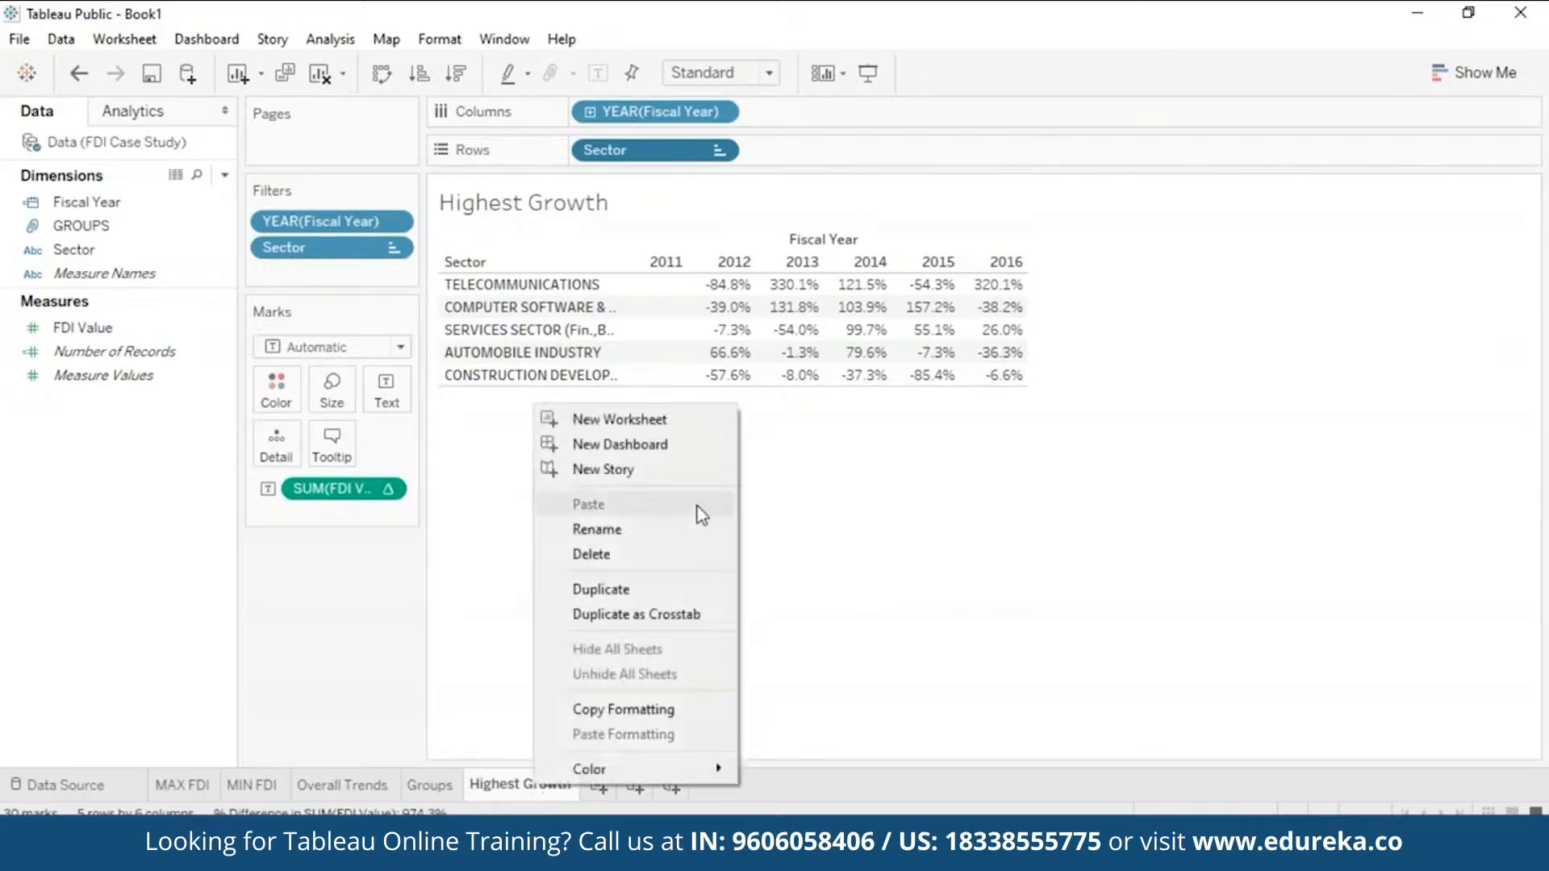
click(660, 601)
right_click(661, 793)
click(761, 526)
drag(638, 784, 715, 784)
text(Decline)
key(Return)
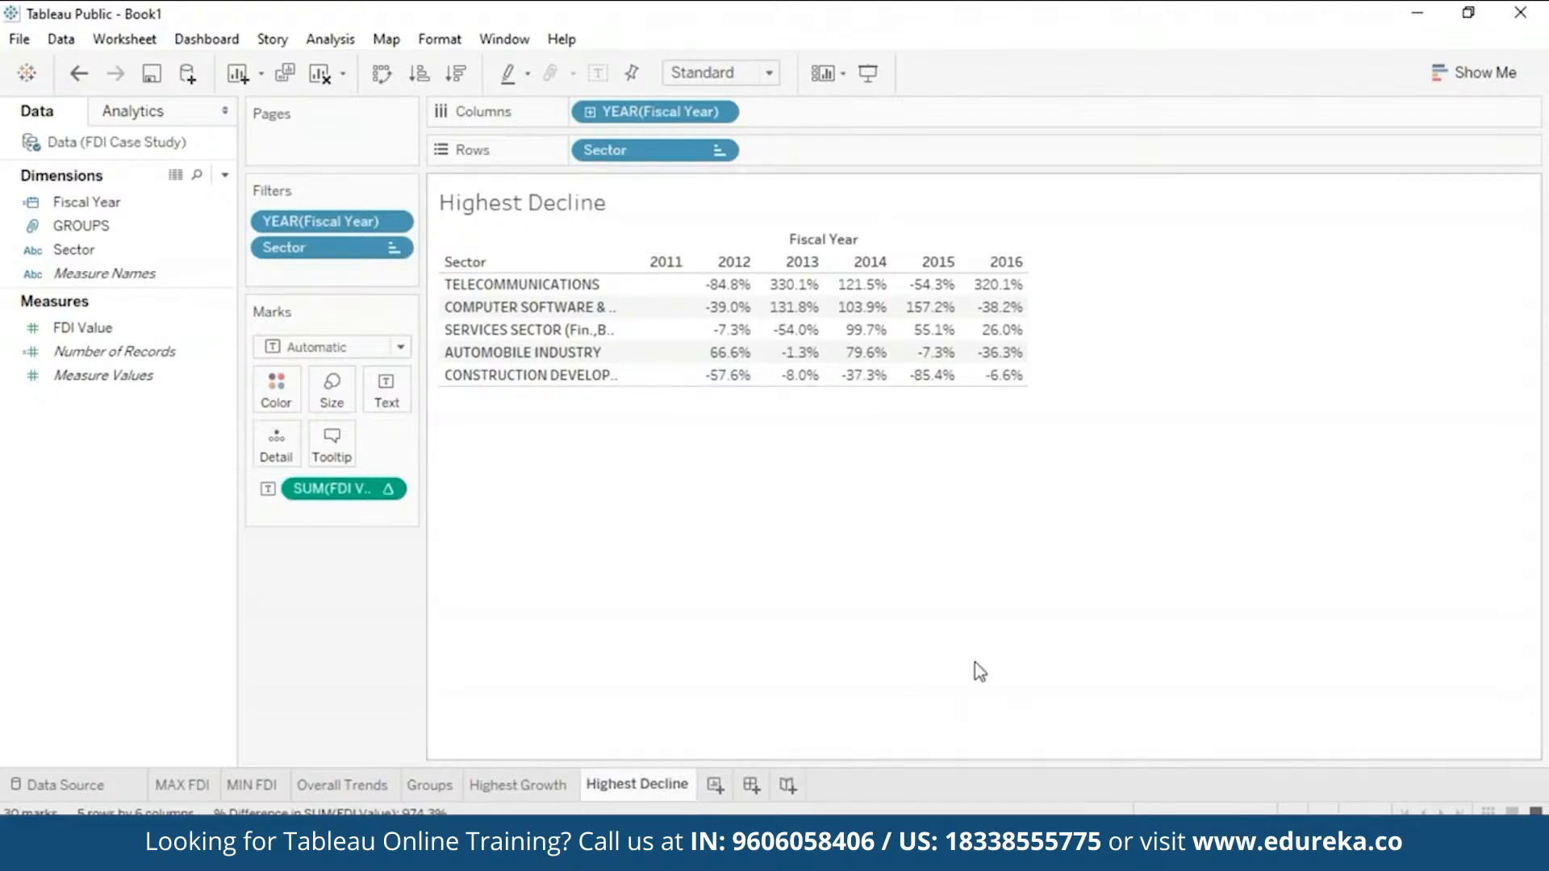
Step: Change the Sector filter on Highest Decline to the bottom 5 by sum of FDI Value and compare with the Highest Growth worksheet
click(394, 250)
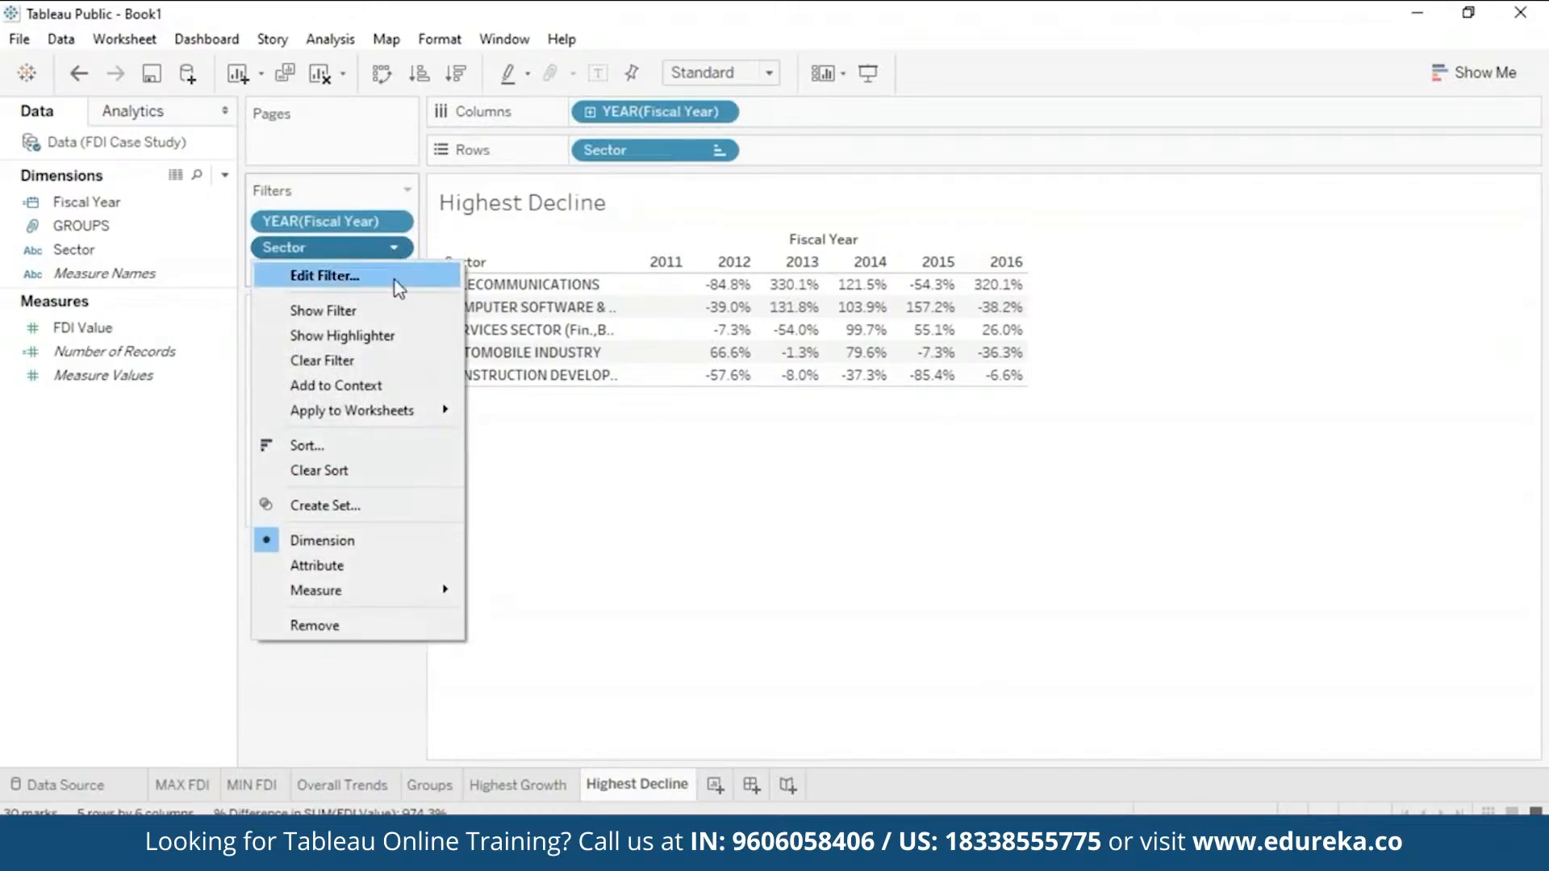
click(398, 281)
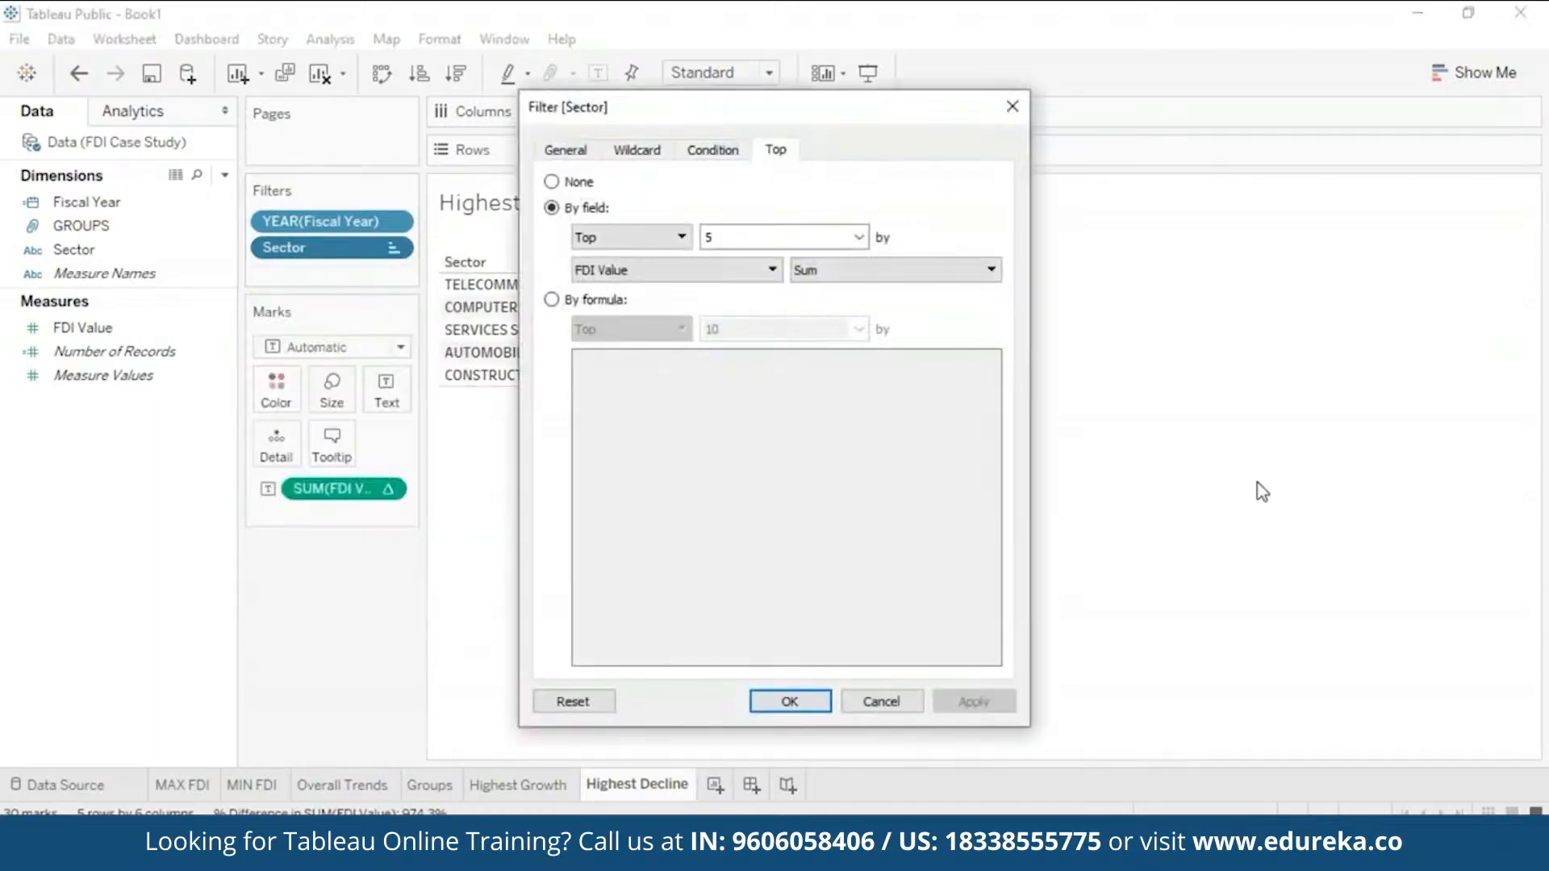
click(674, 237)
click(672, 272)
click(965, 703)
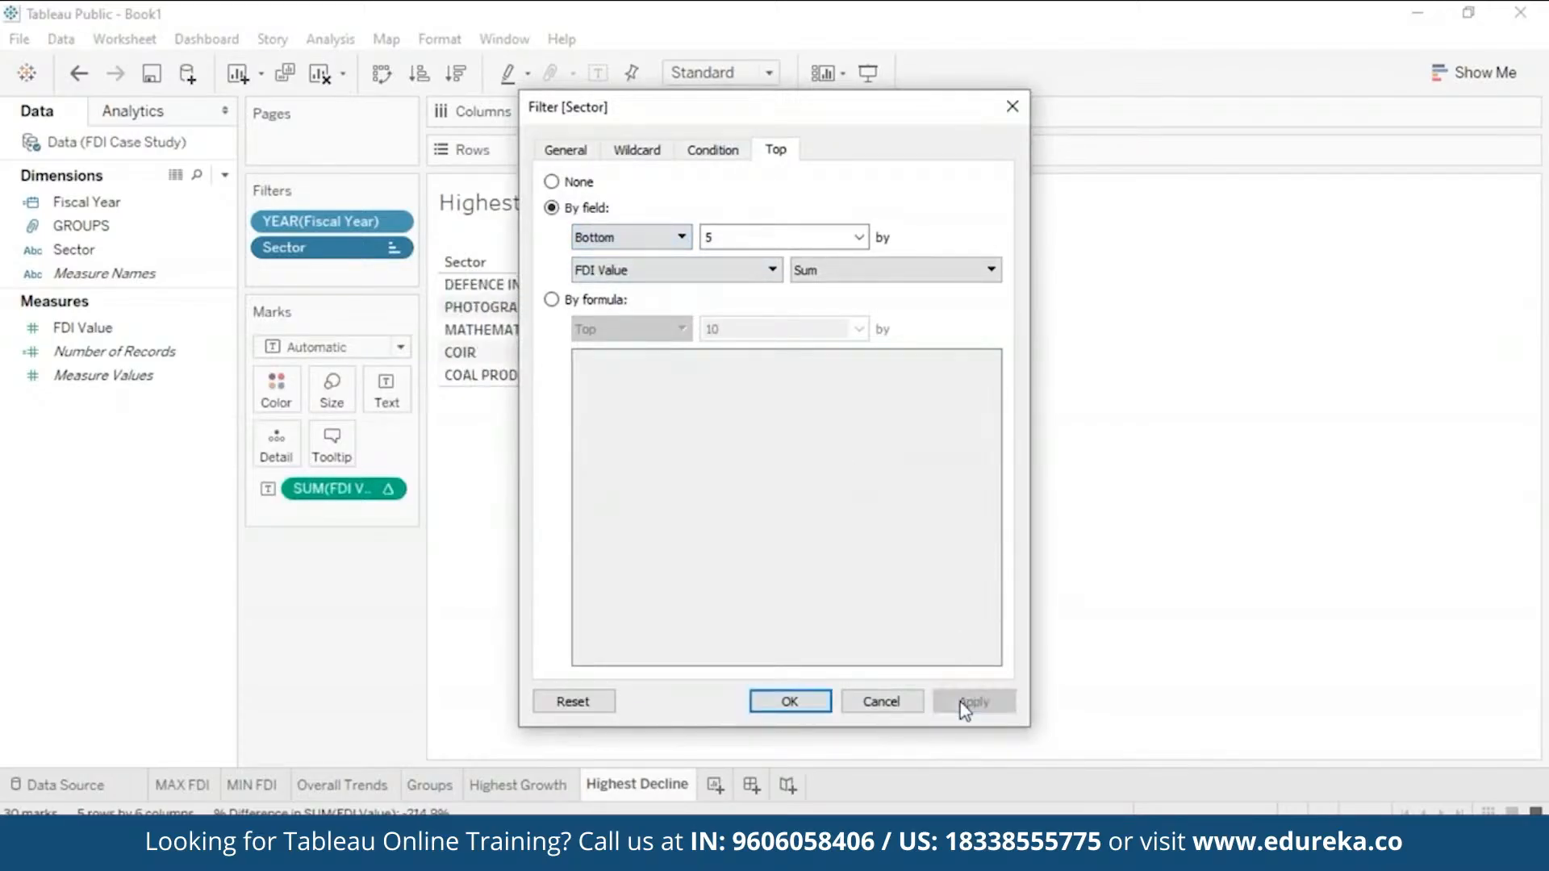
click(799, 705)
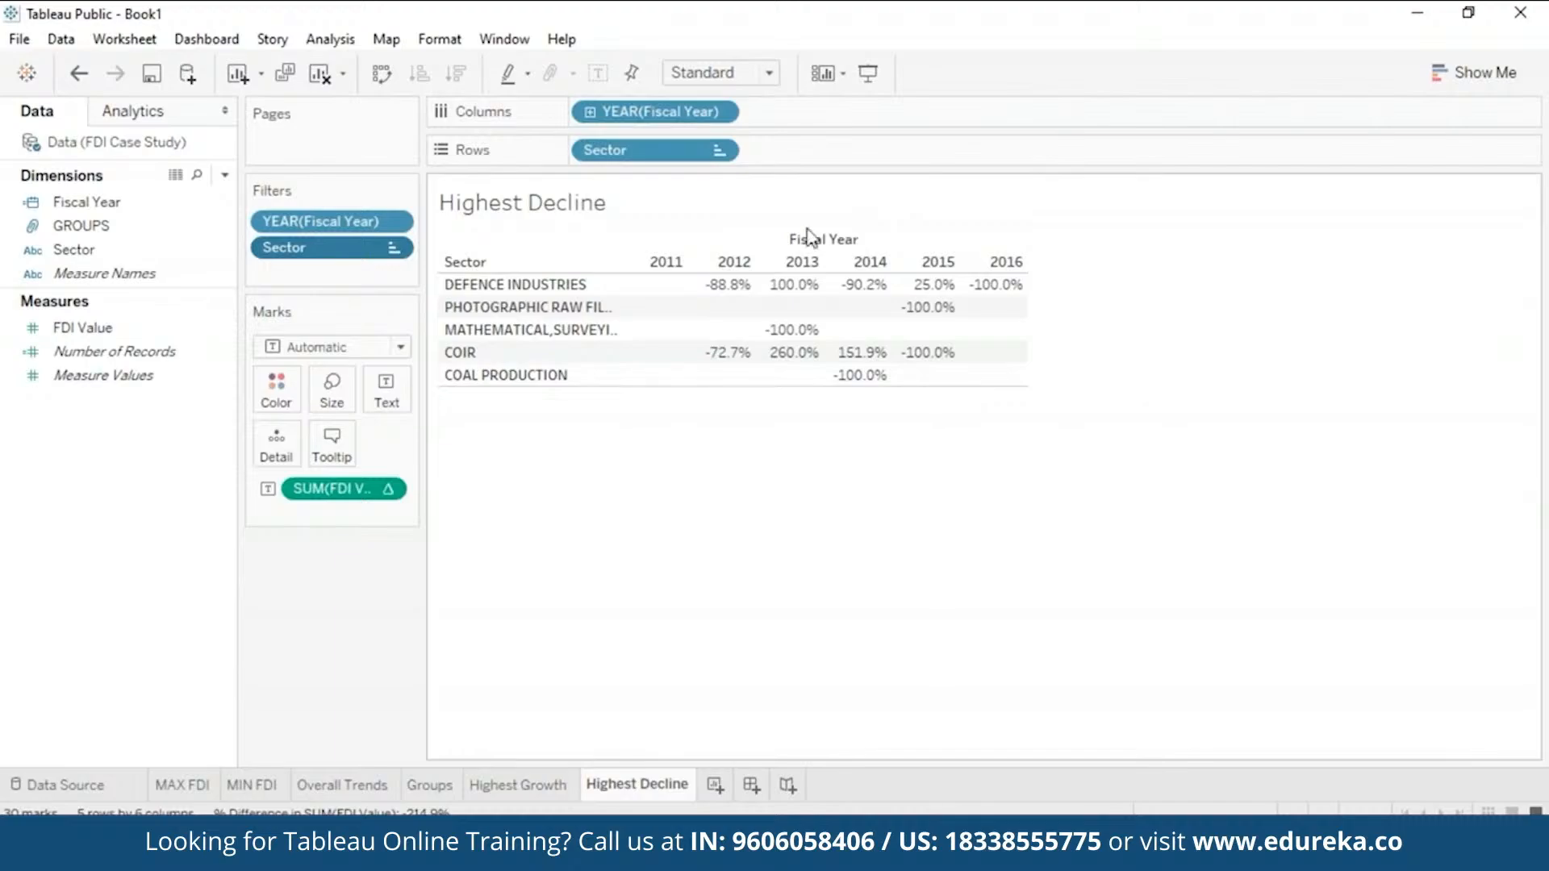
mouse_move(635, 308)
click(519, 785)
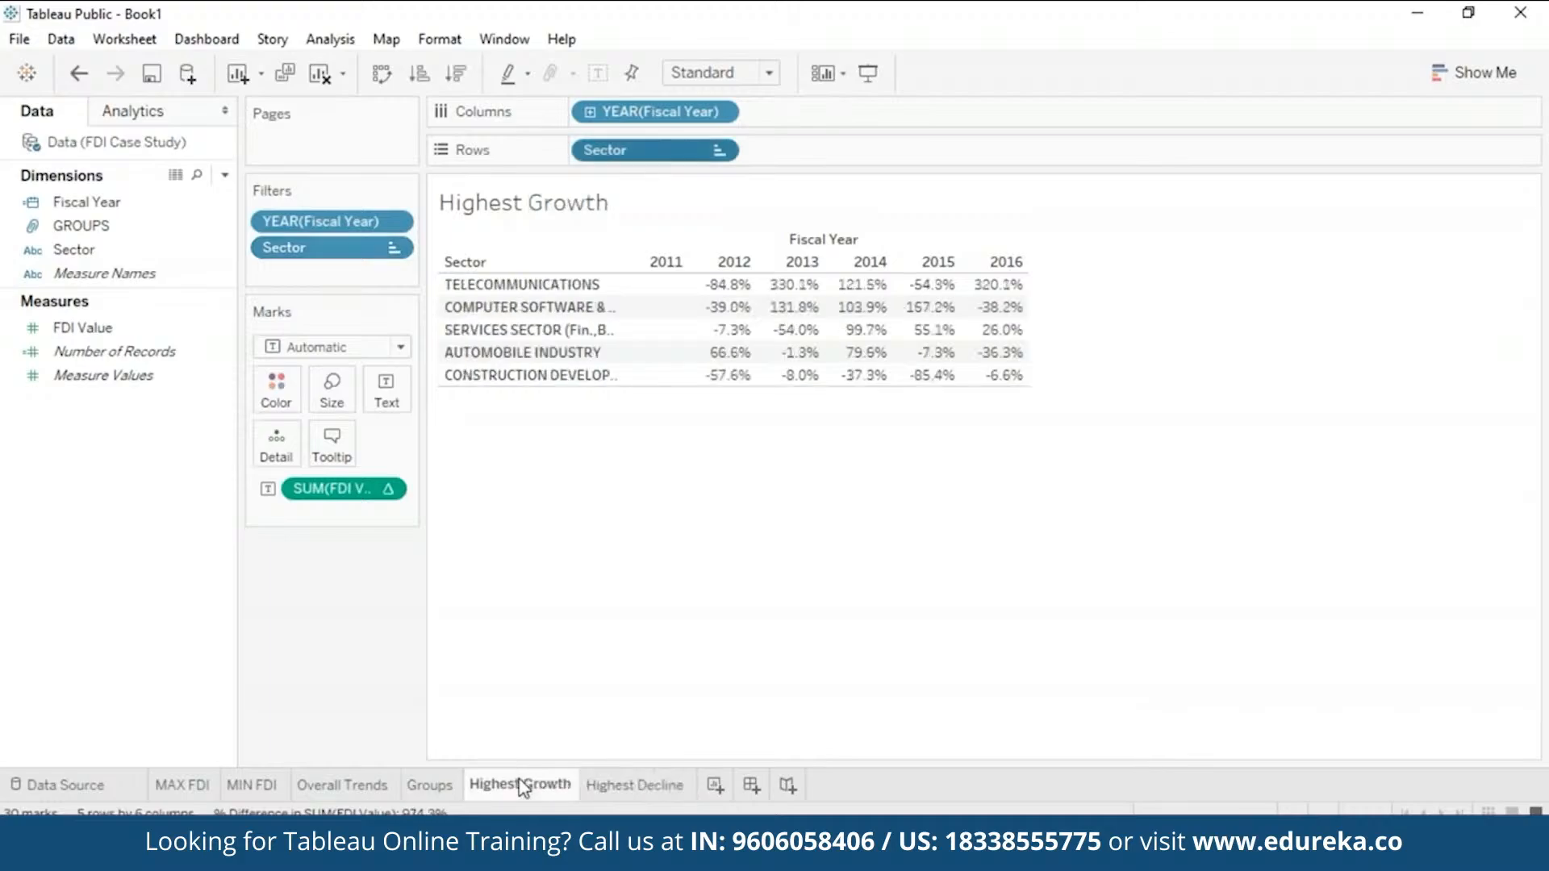
click(633, 787)
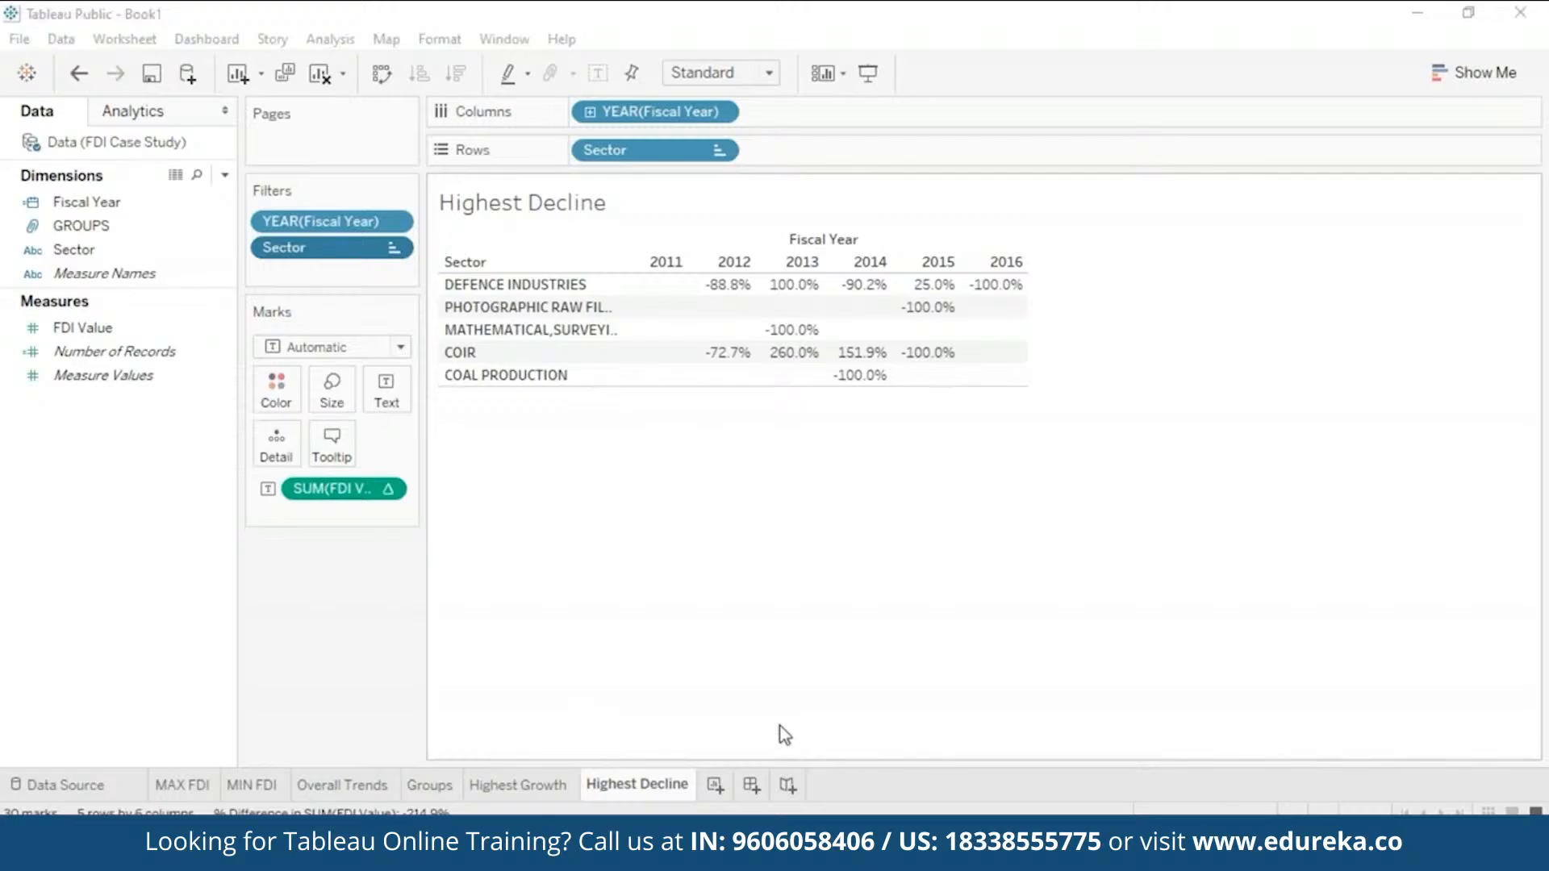
Step: Add two blank worksheets after Highest Decline and rename the first one as Variation
click(714, 791)
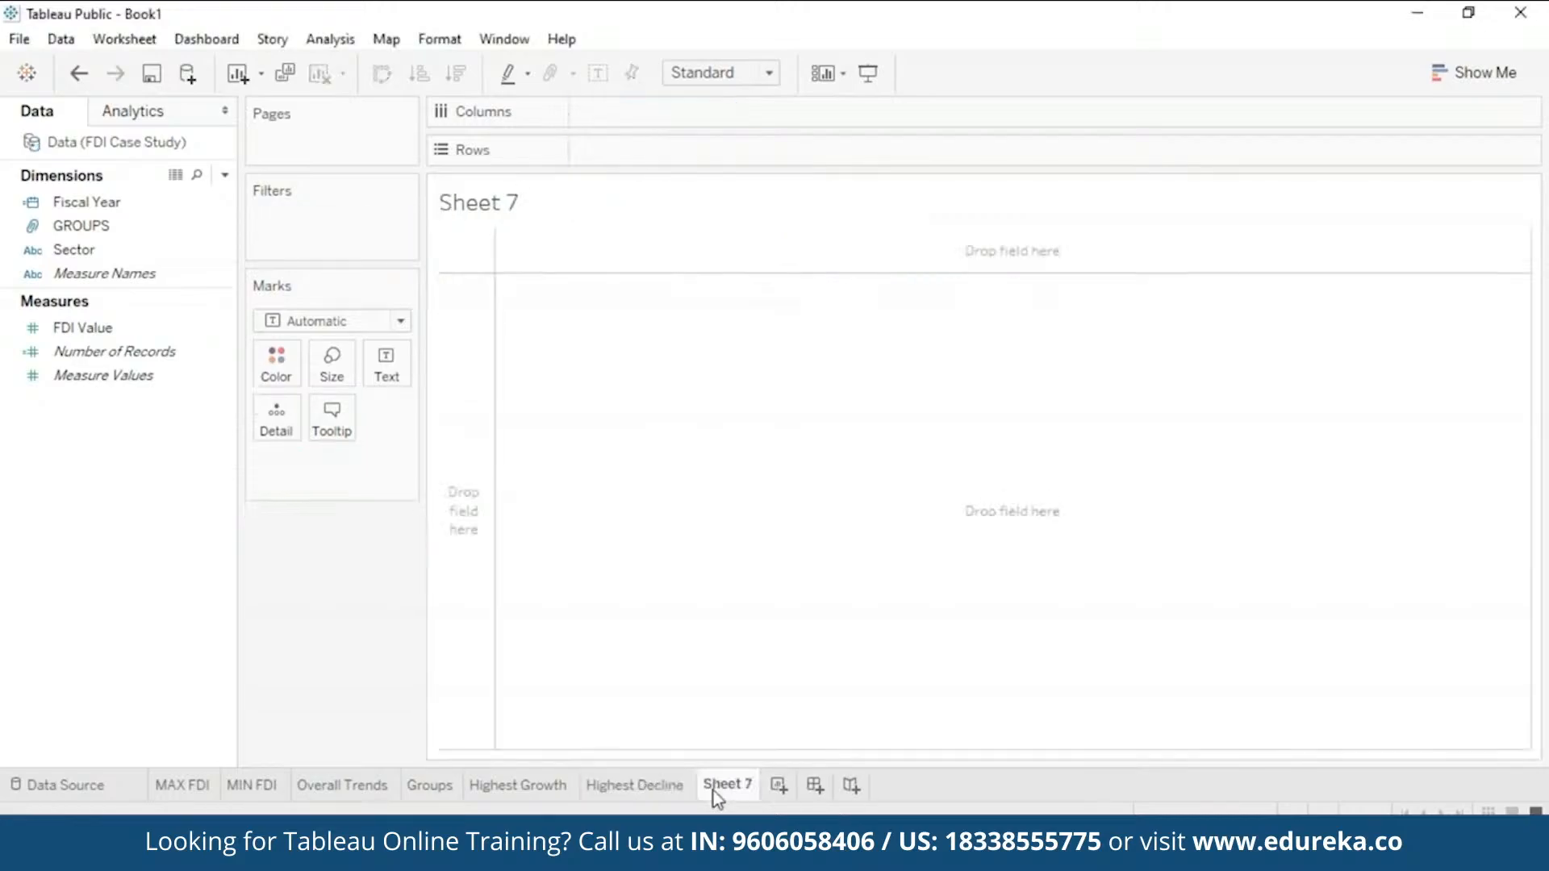
right_click(715, 792)
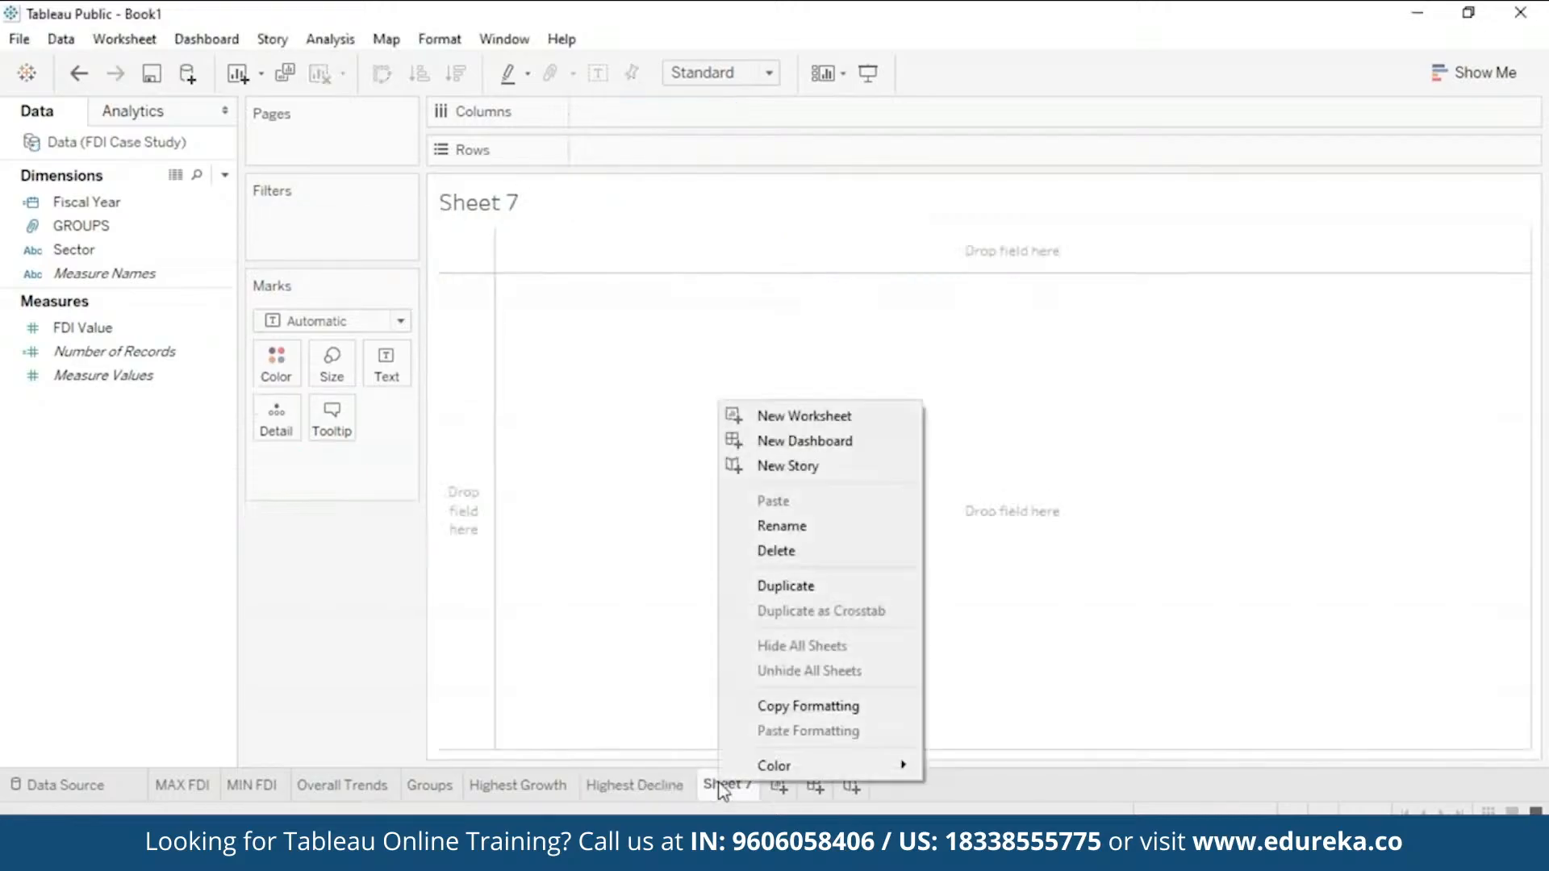
click(881, 416)
right_click(728, 787)
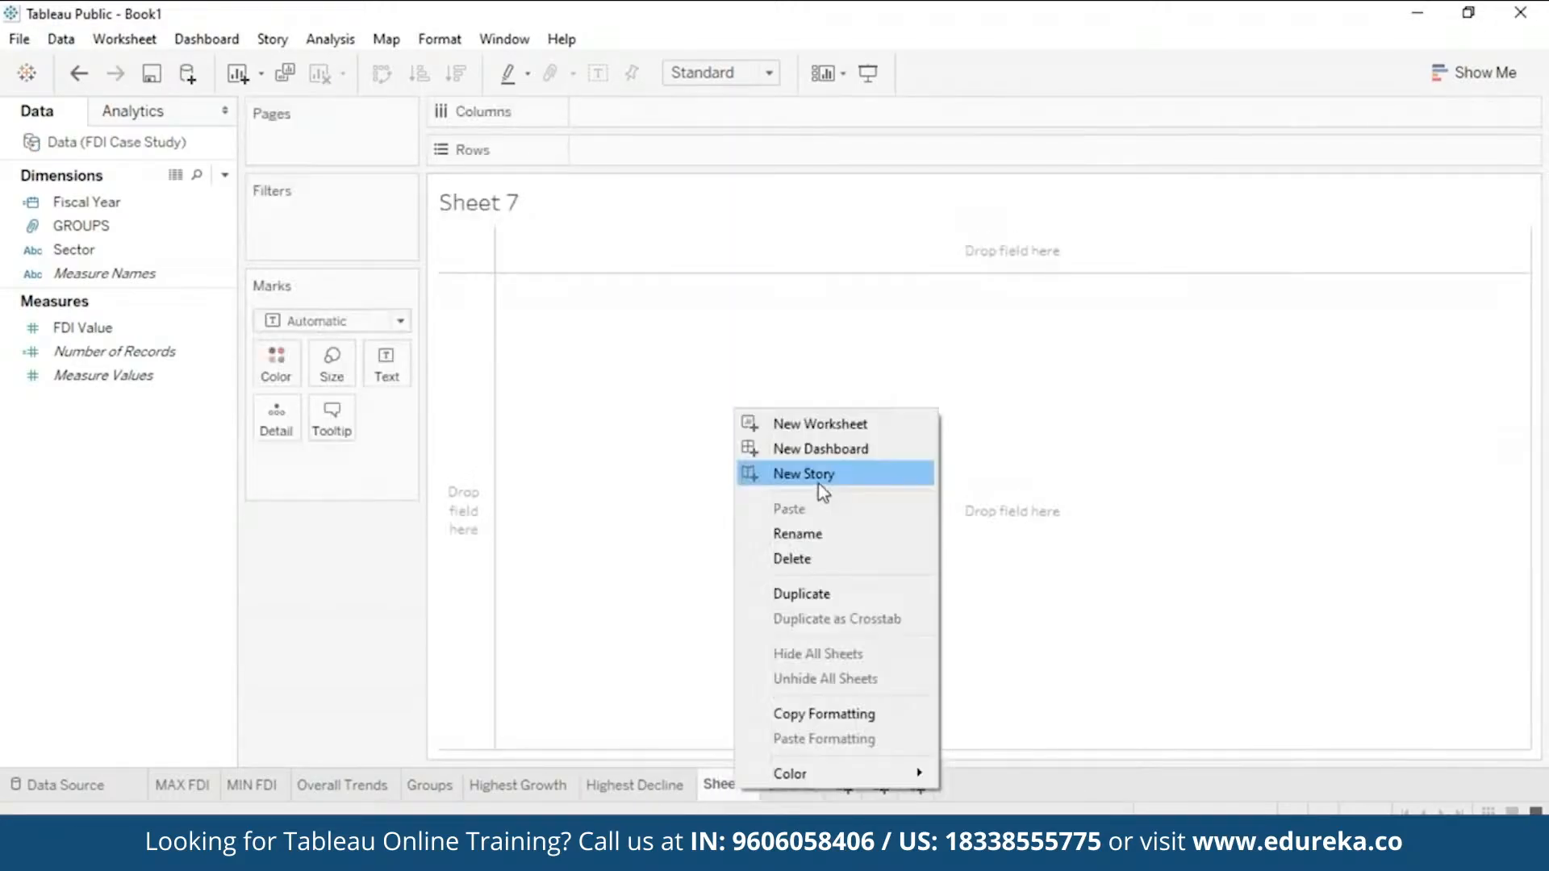
click(821, 533)
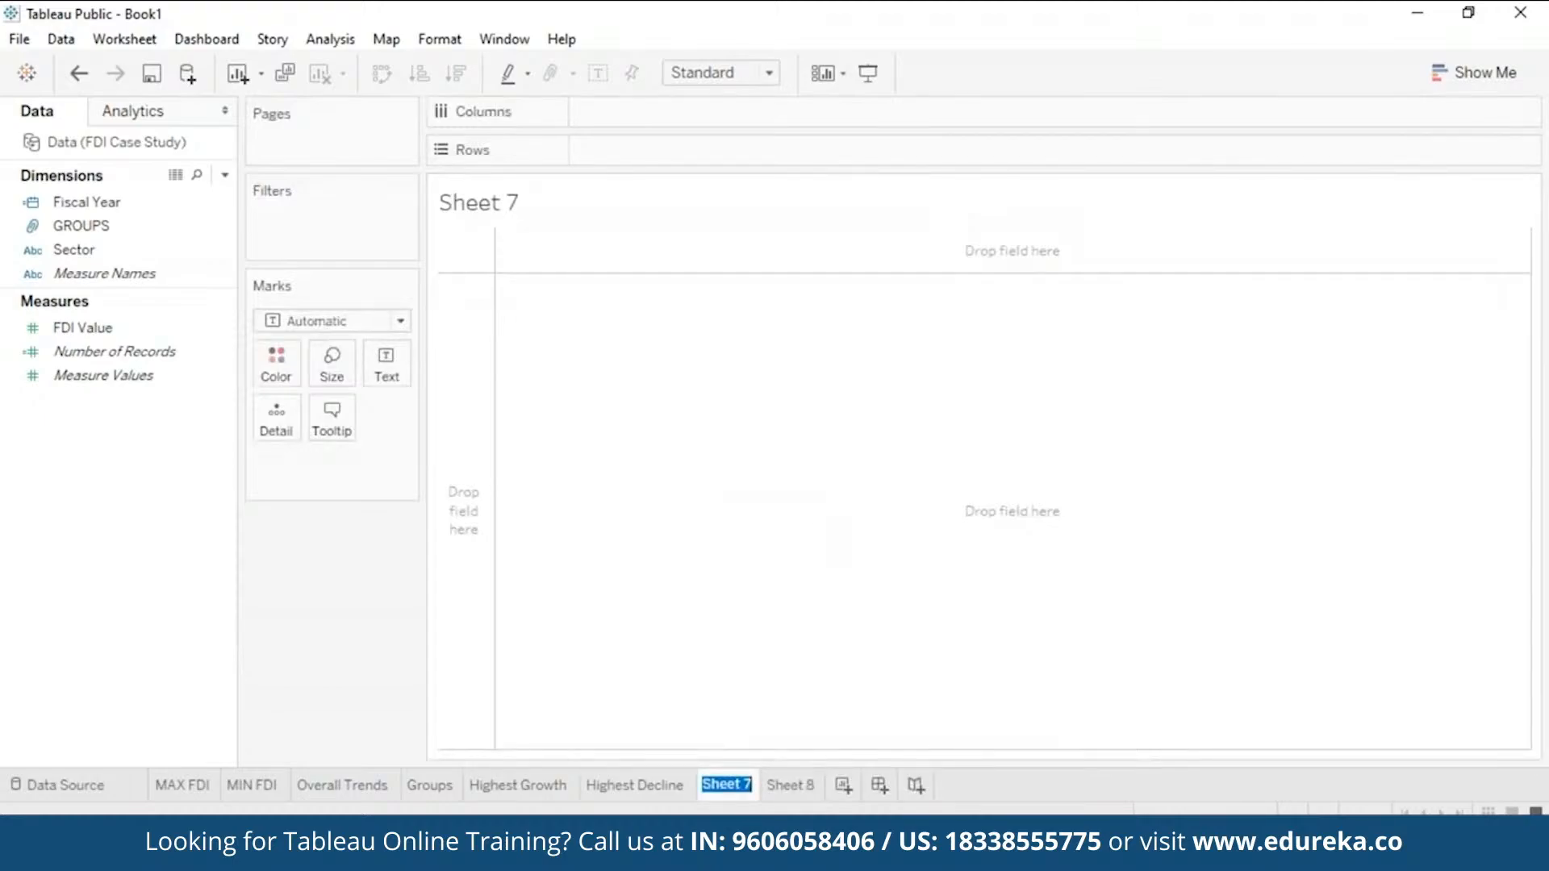
text(M)
key(BackSpace)
text(Variation)
key(Return)
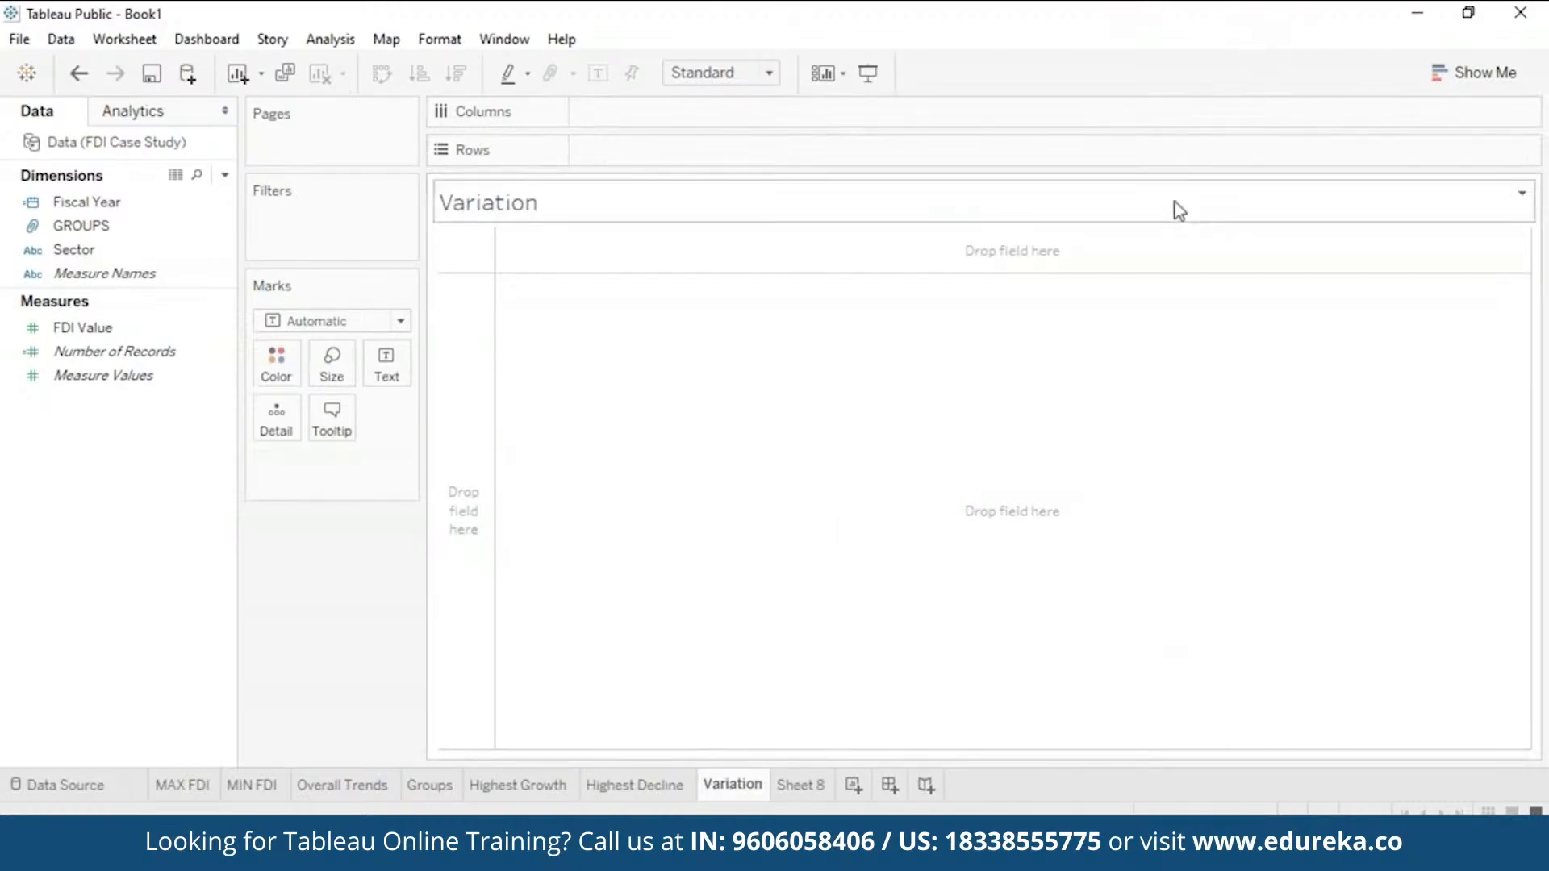
Step: Build a box-and-whisker plot on the Variation sheet from Sector and the sum of FDI Value
key(alt+Tab)
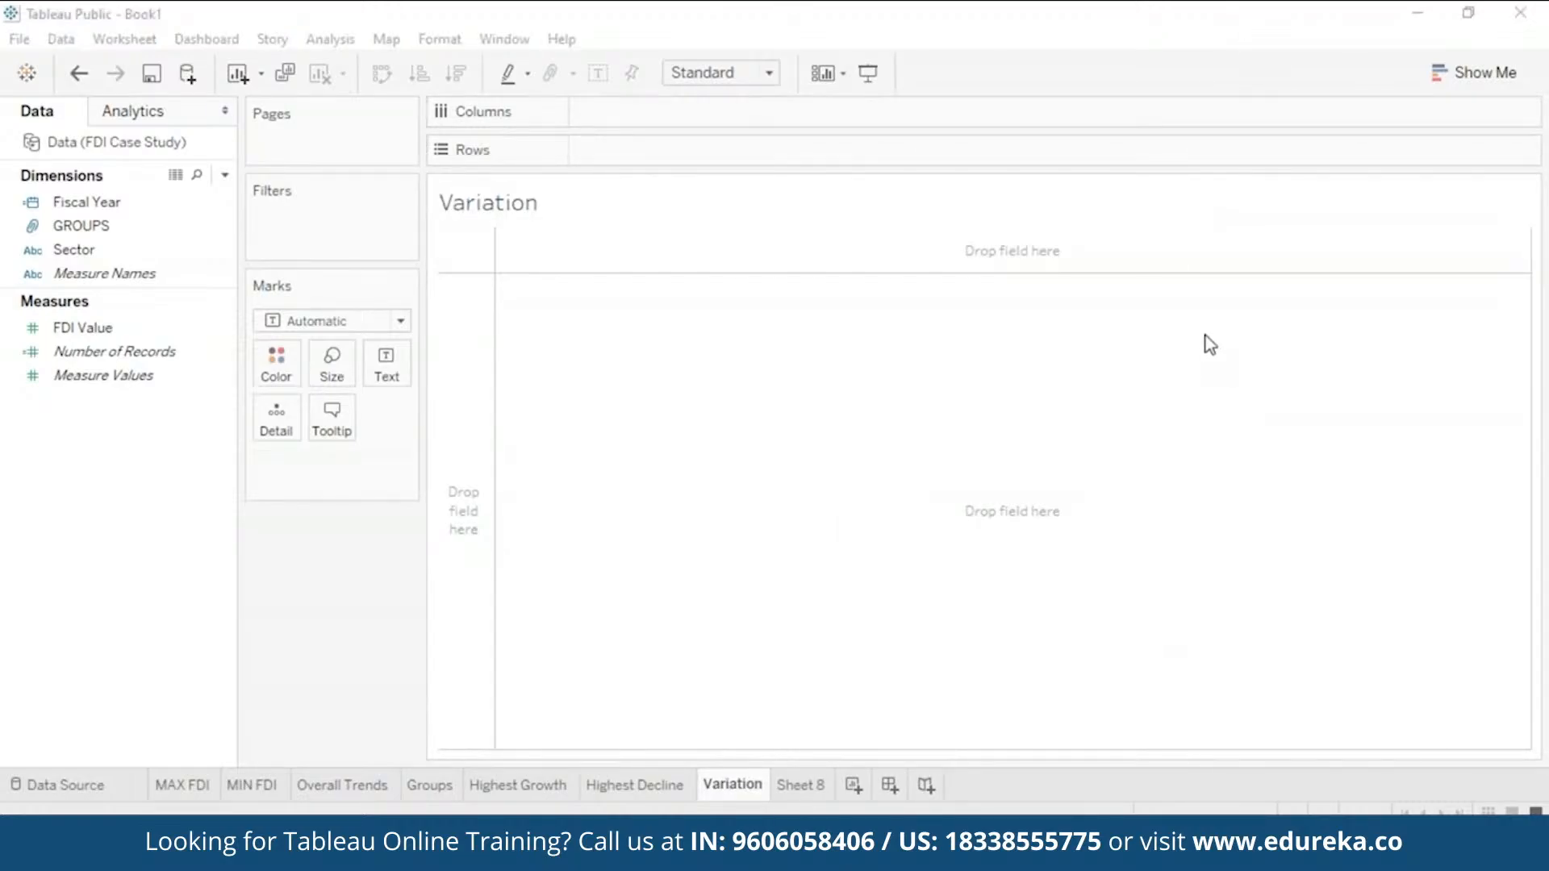
click(1452, 74)
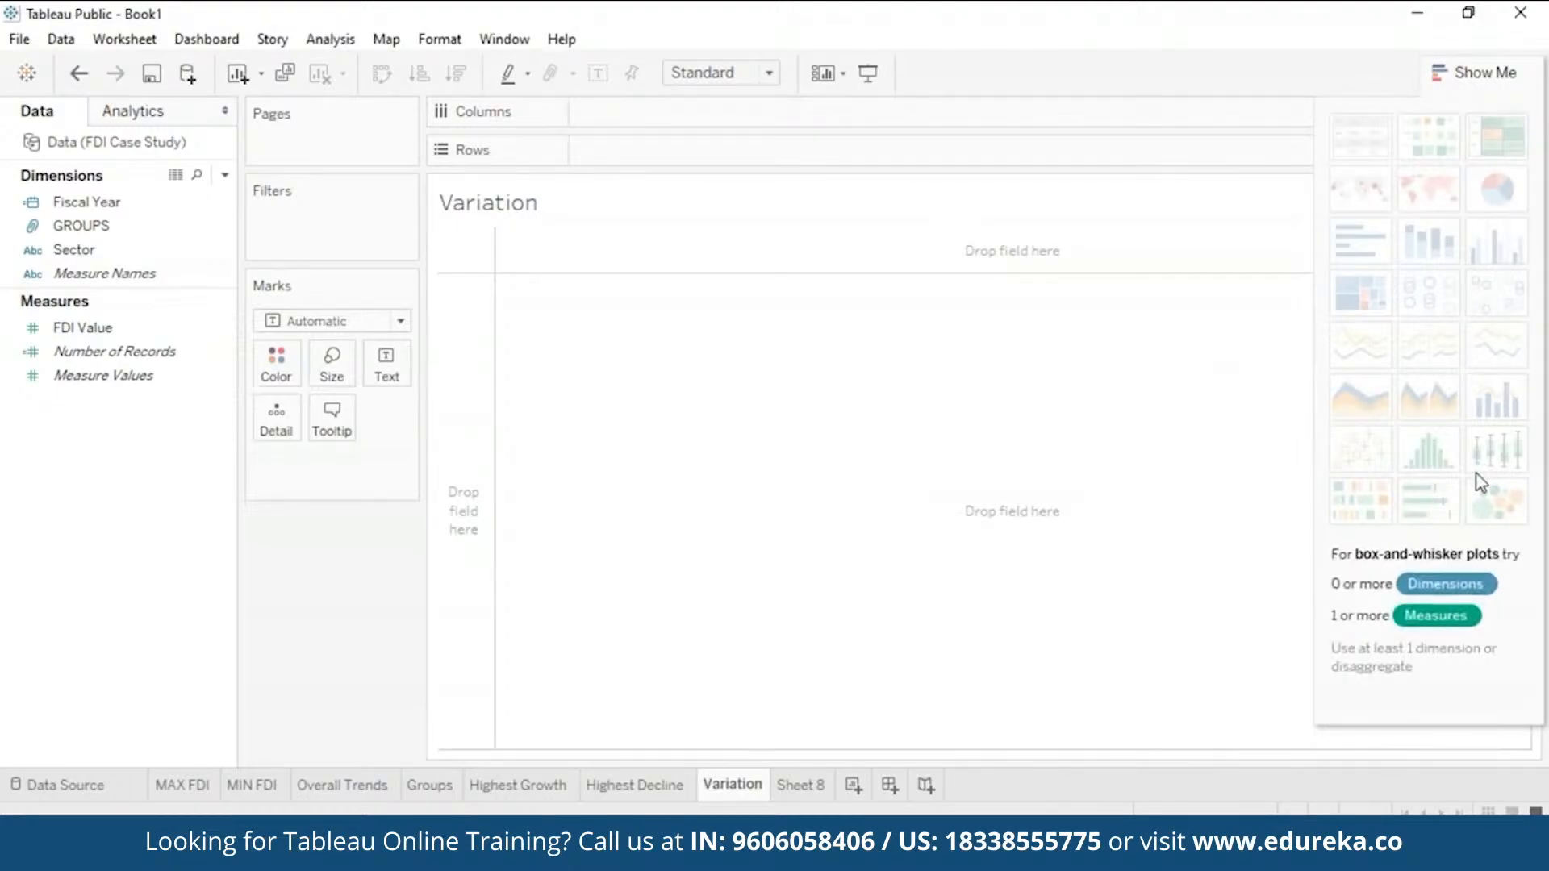
click(168, 255)
drag(170, 258, 700, 157)
drag(605, 148, 691, 121)
drag(150, 327, 668, 162)
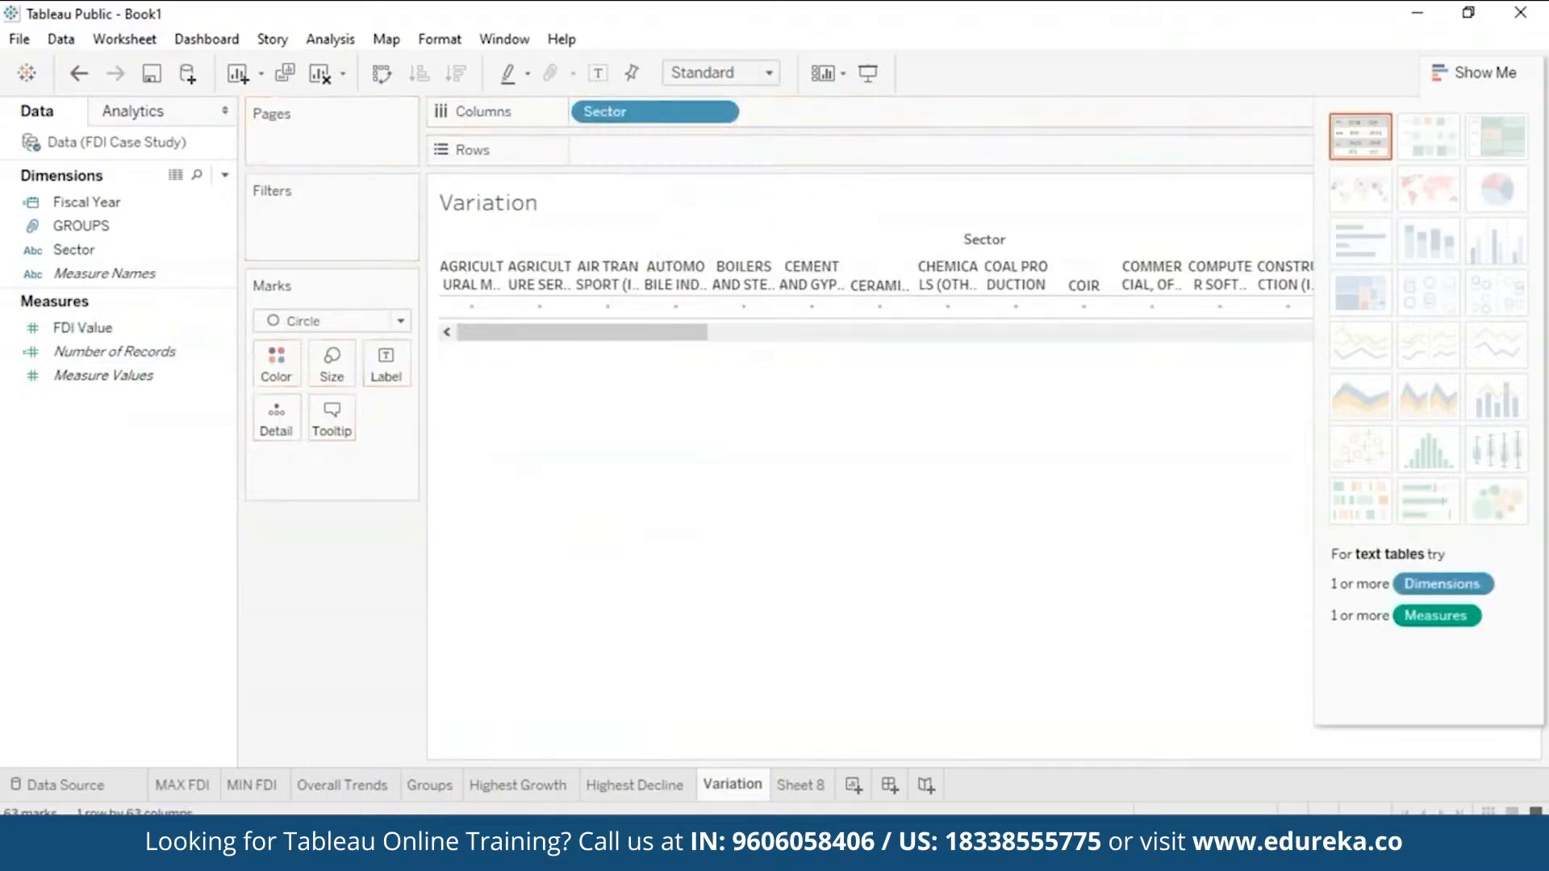
drag(89, 328, 633, 149)
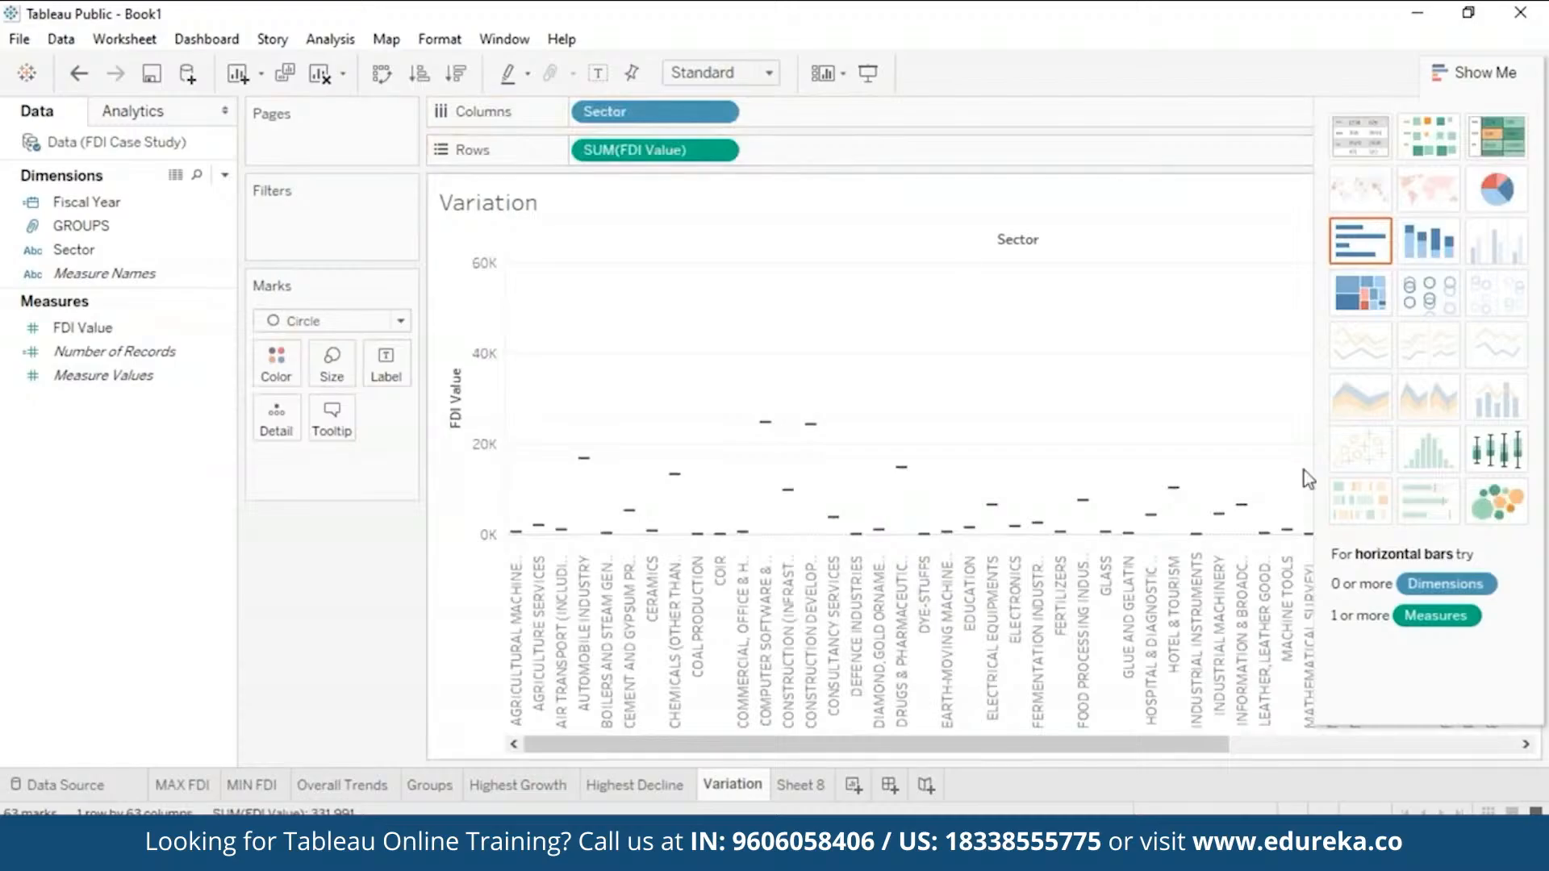
click(1494, 456)
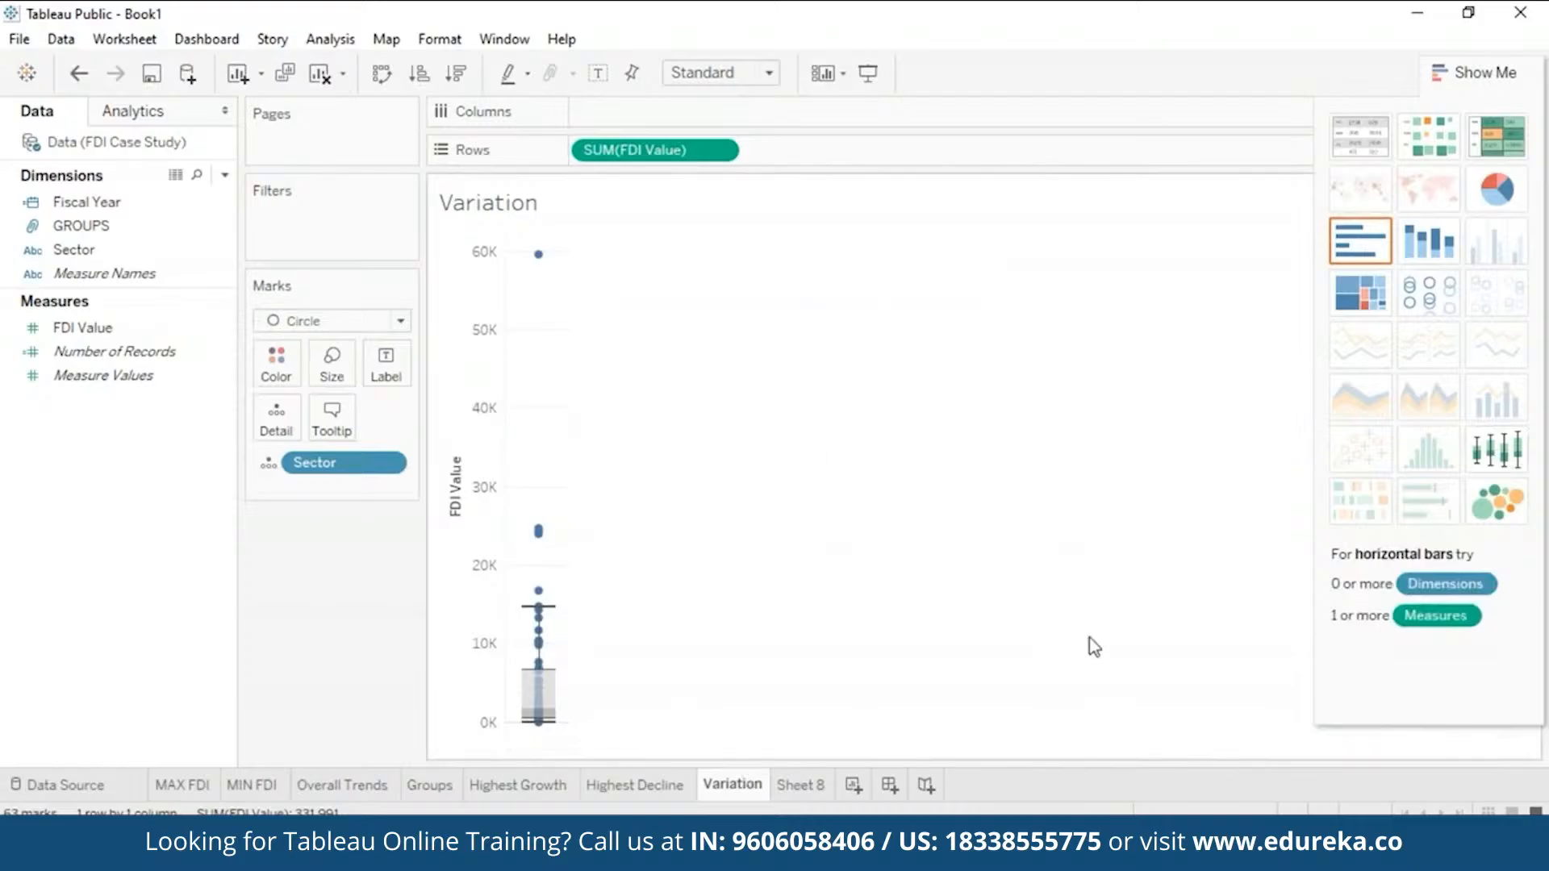
Step: Turn off measure aggregation on the Variation sheet and split the box plot by Sector, with Sector on columns and FDI Value on rows
click(330, 40)
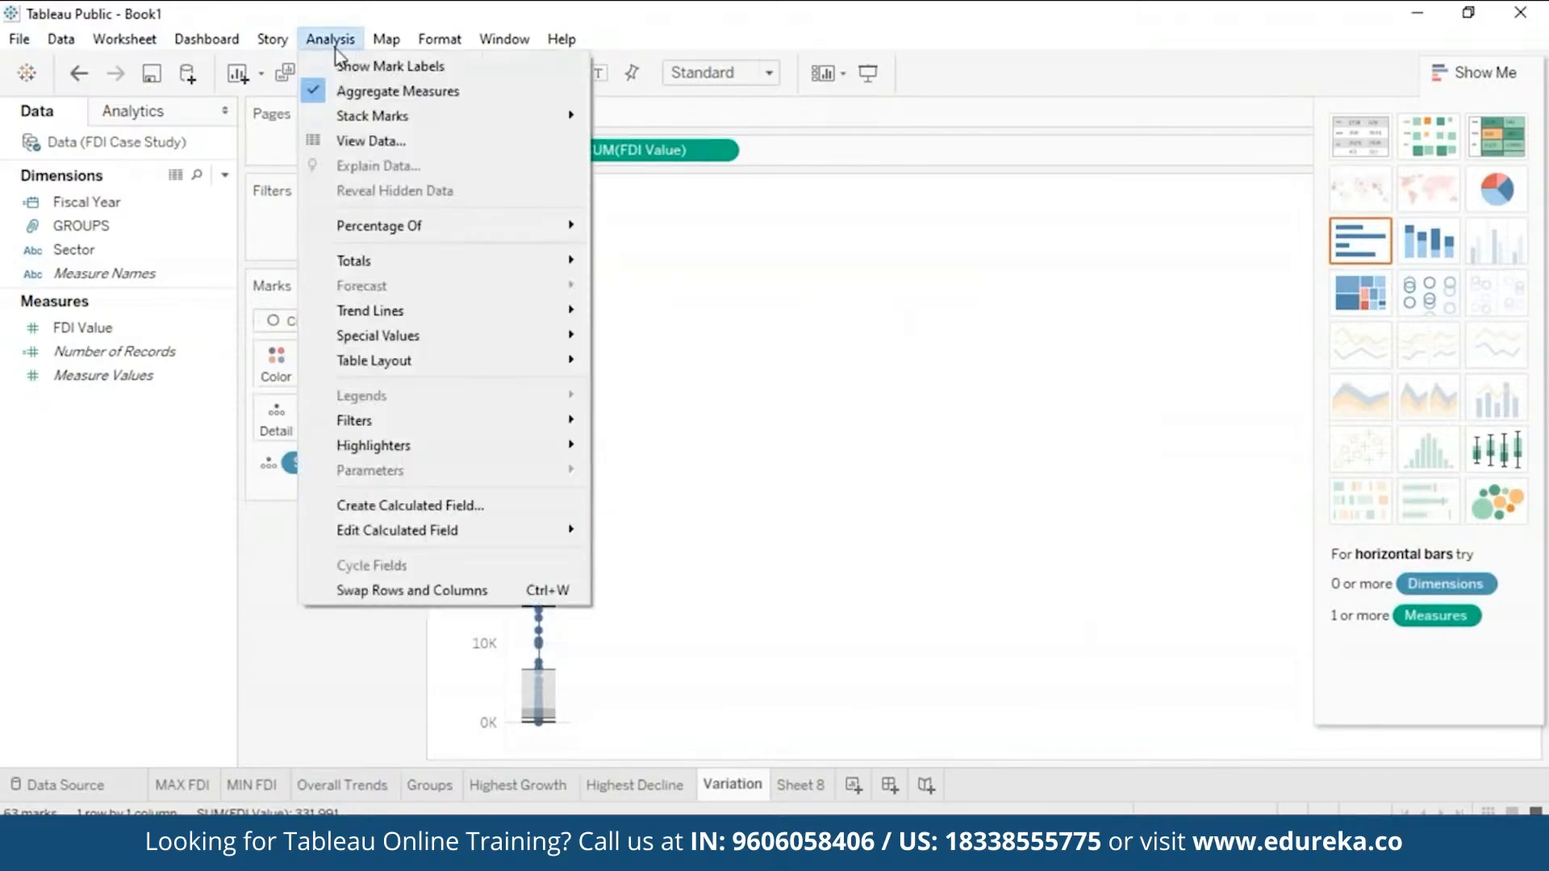
click(321, 92)
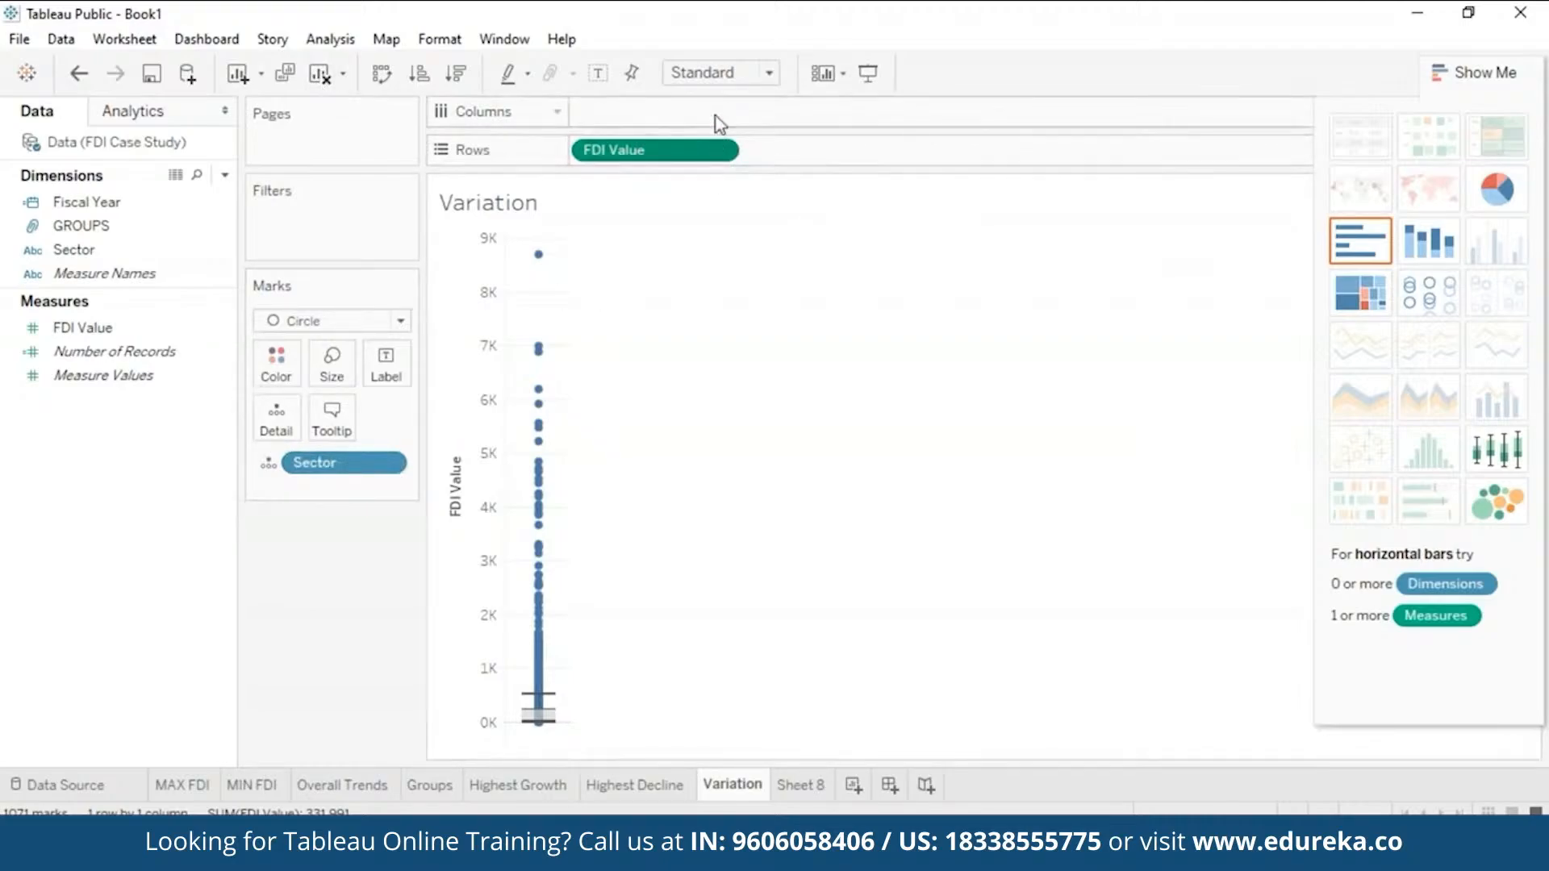
mouse_move(691, 152)
mouse_down()
mouse_move(690, 117)
mouse_move(691, 133)
mouse_up()
drag(325, 462, 639, 153)
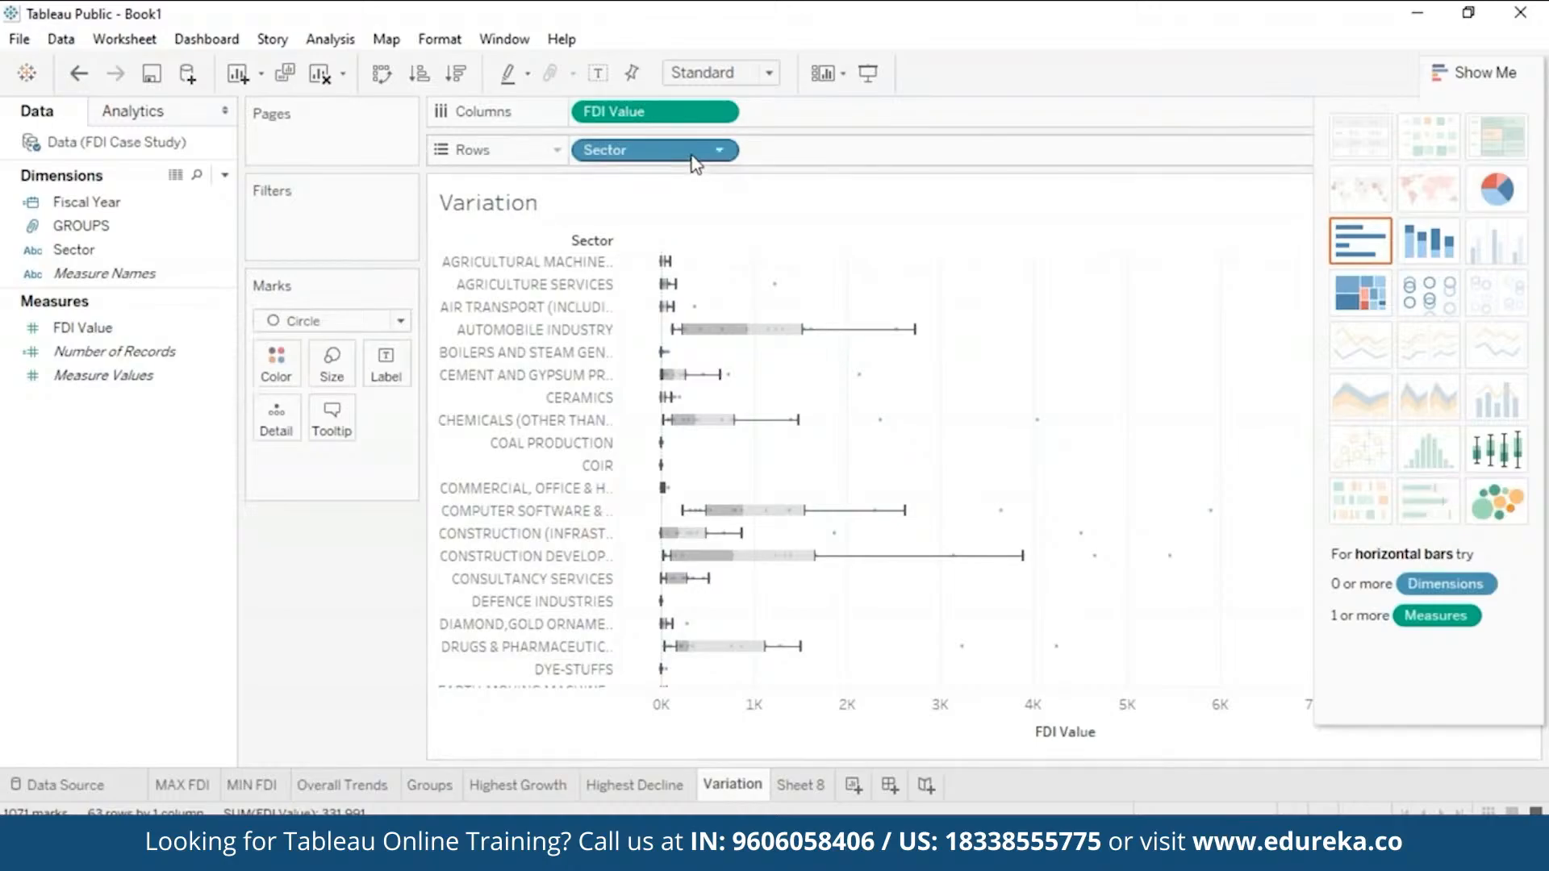
key(ctrl+w)
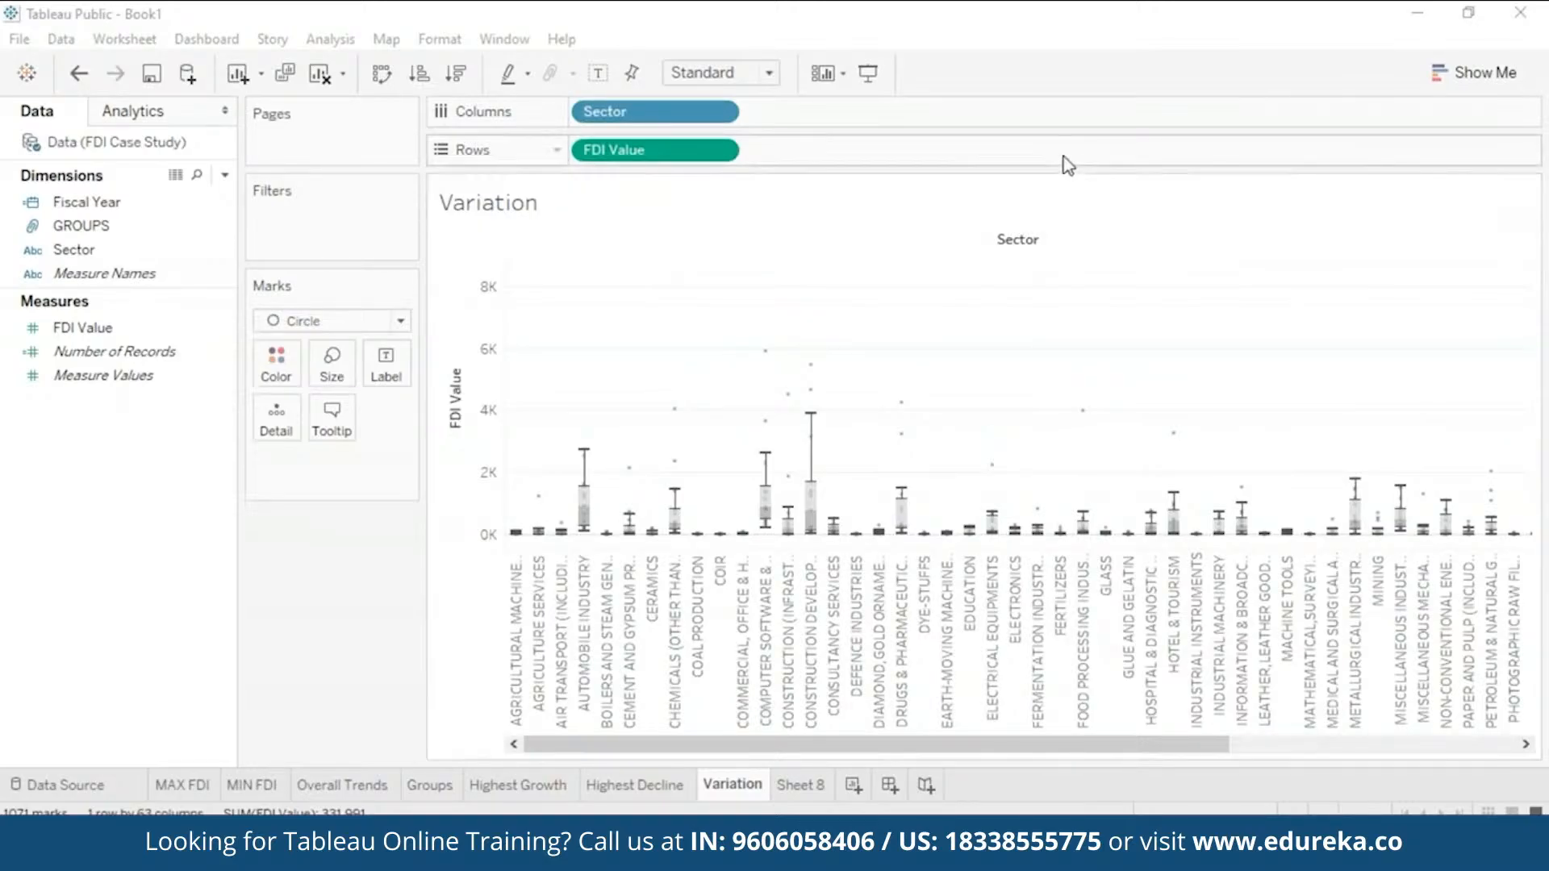
Step: Sort the sectors in descending order of FDI Value and examine the box plots across all sectors
click(456, 73)
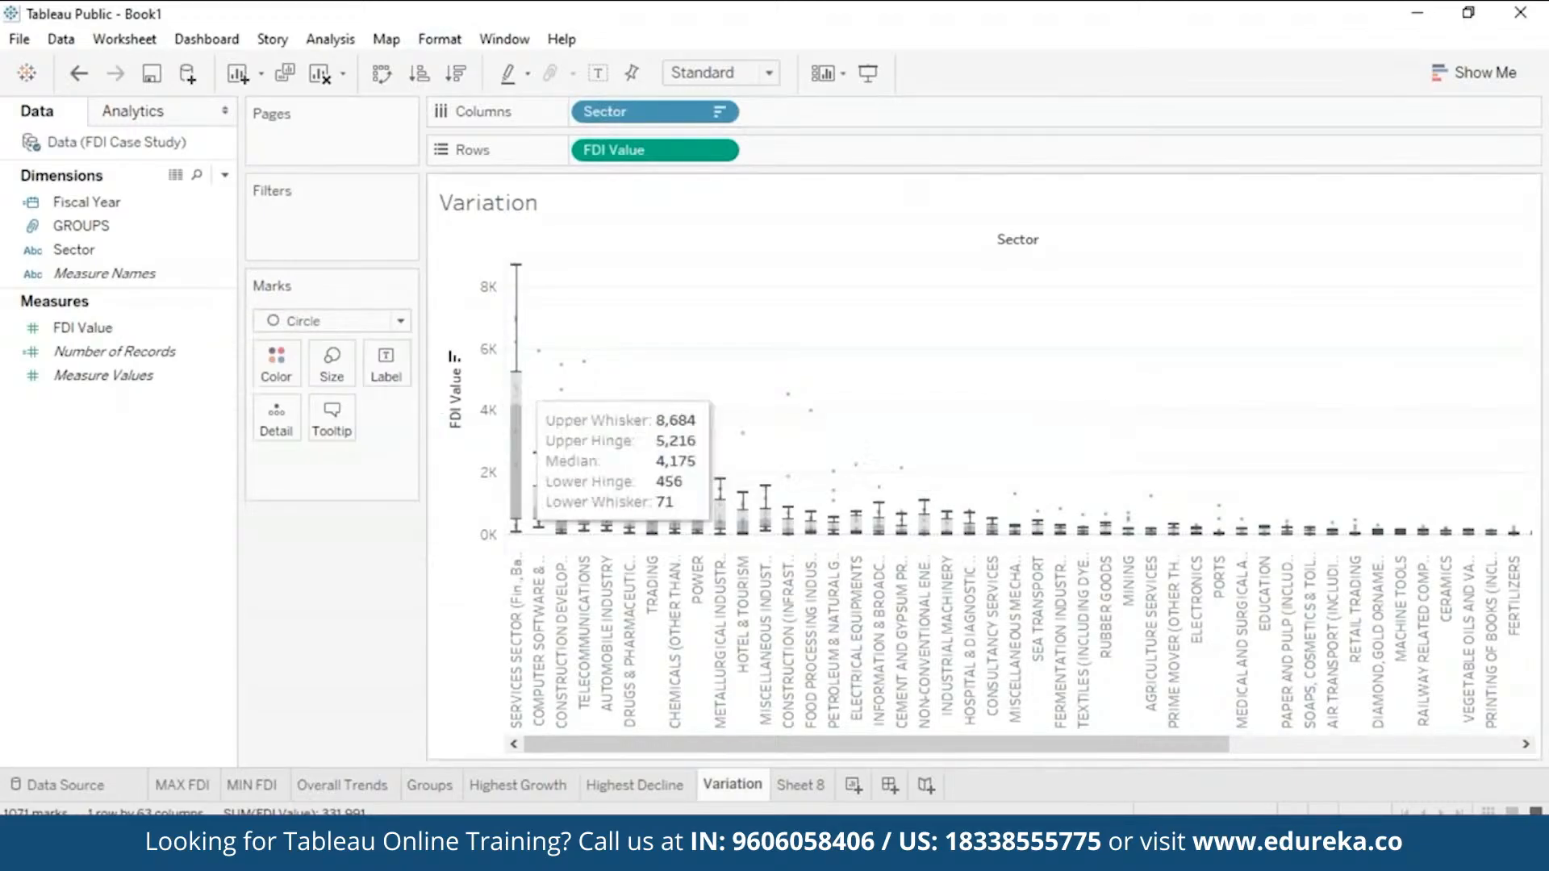
mouse_move(517, 385)
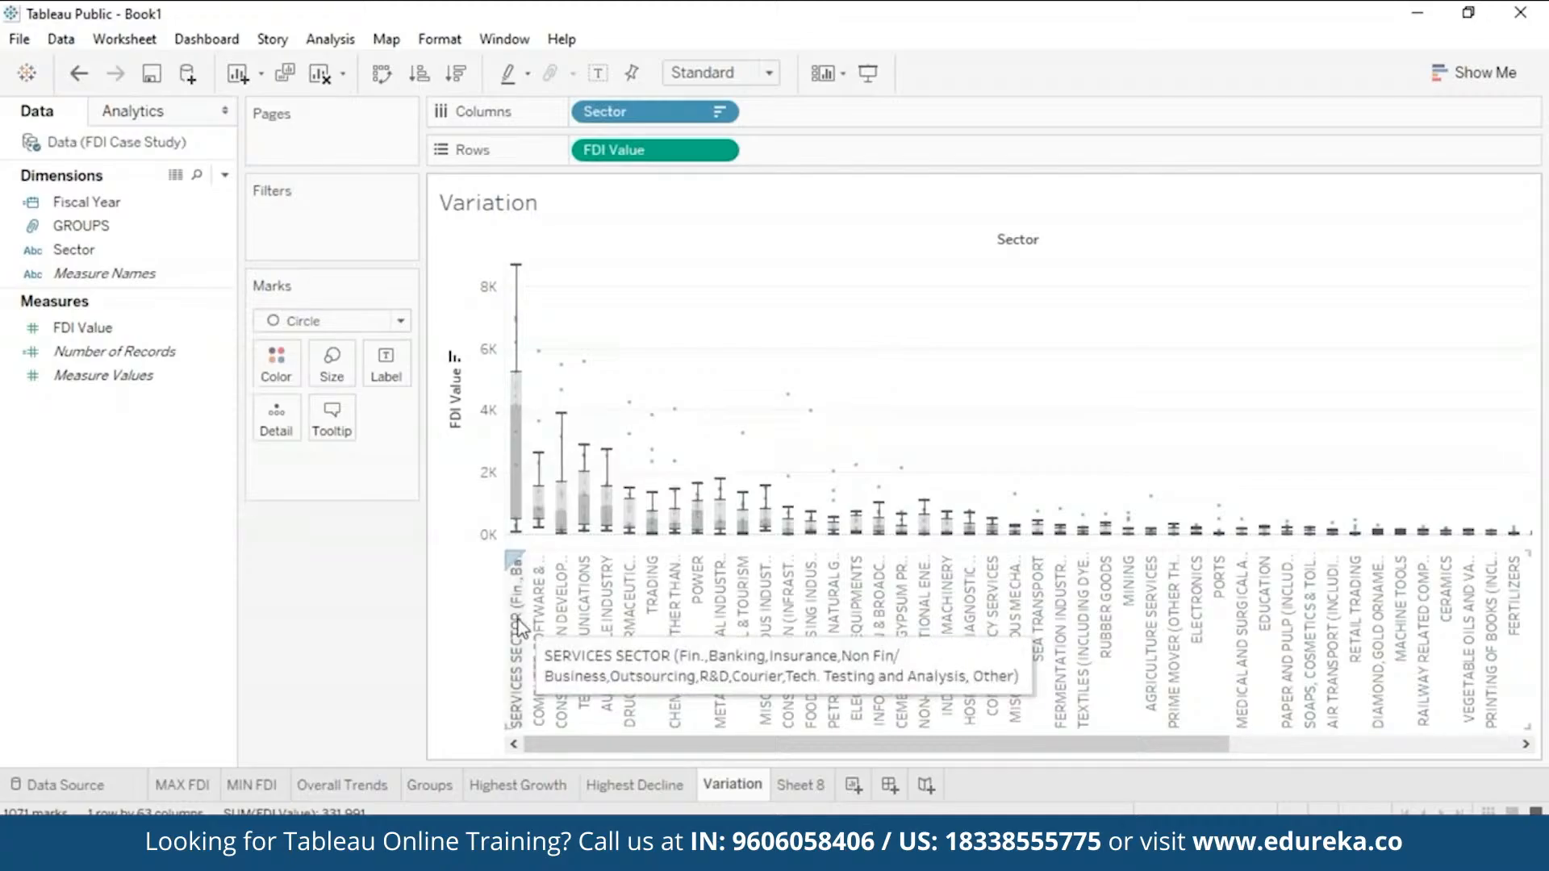
mouse_move(535, 523)
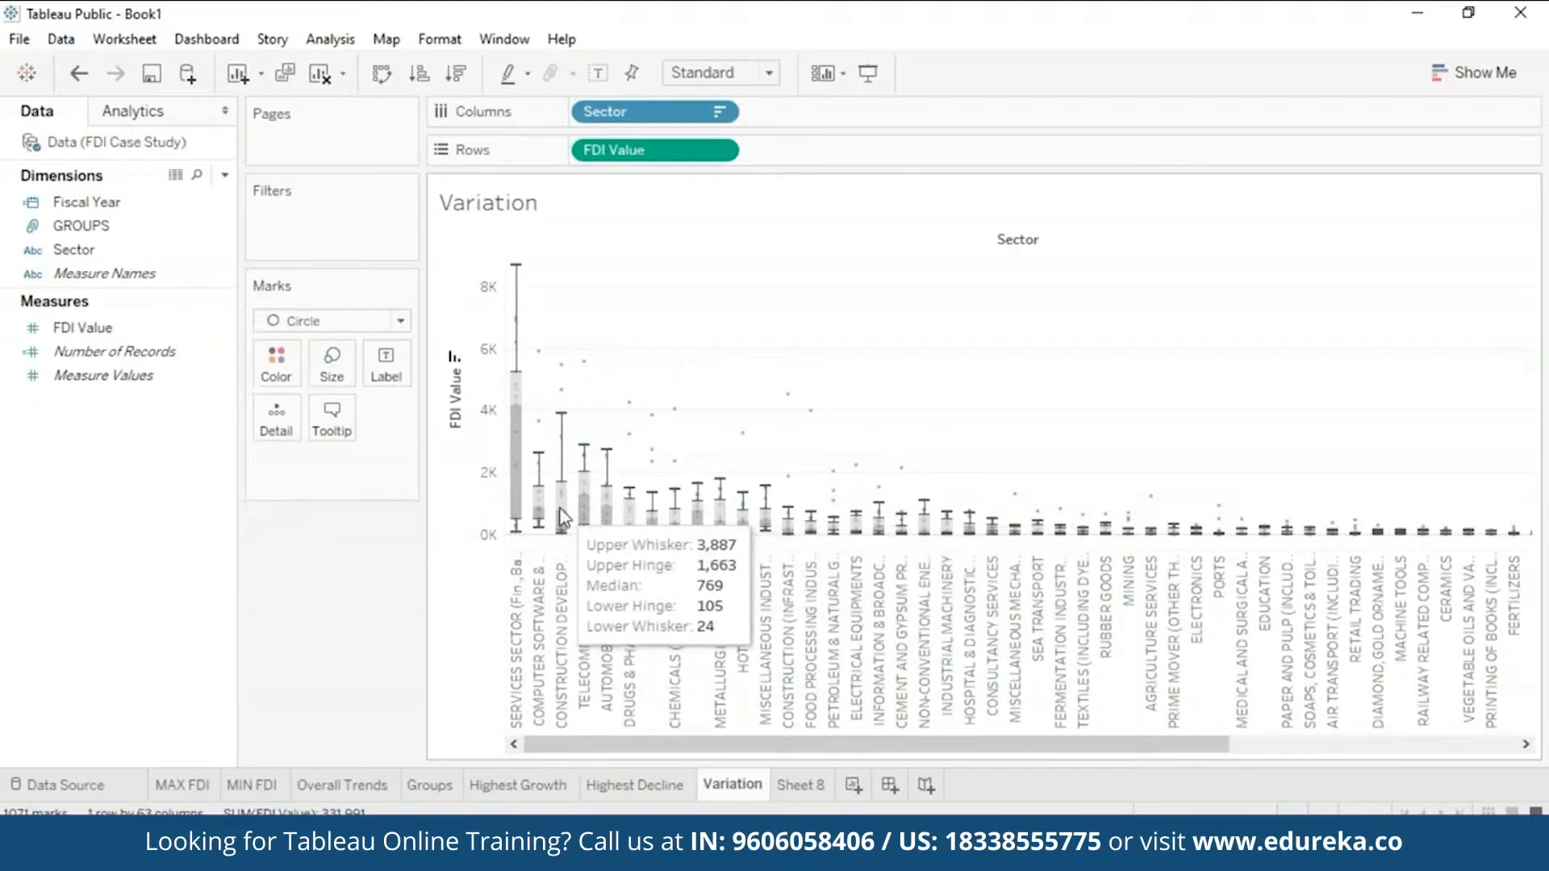
mouse_move(539, 461)
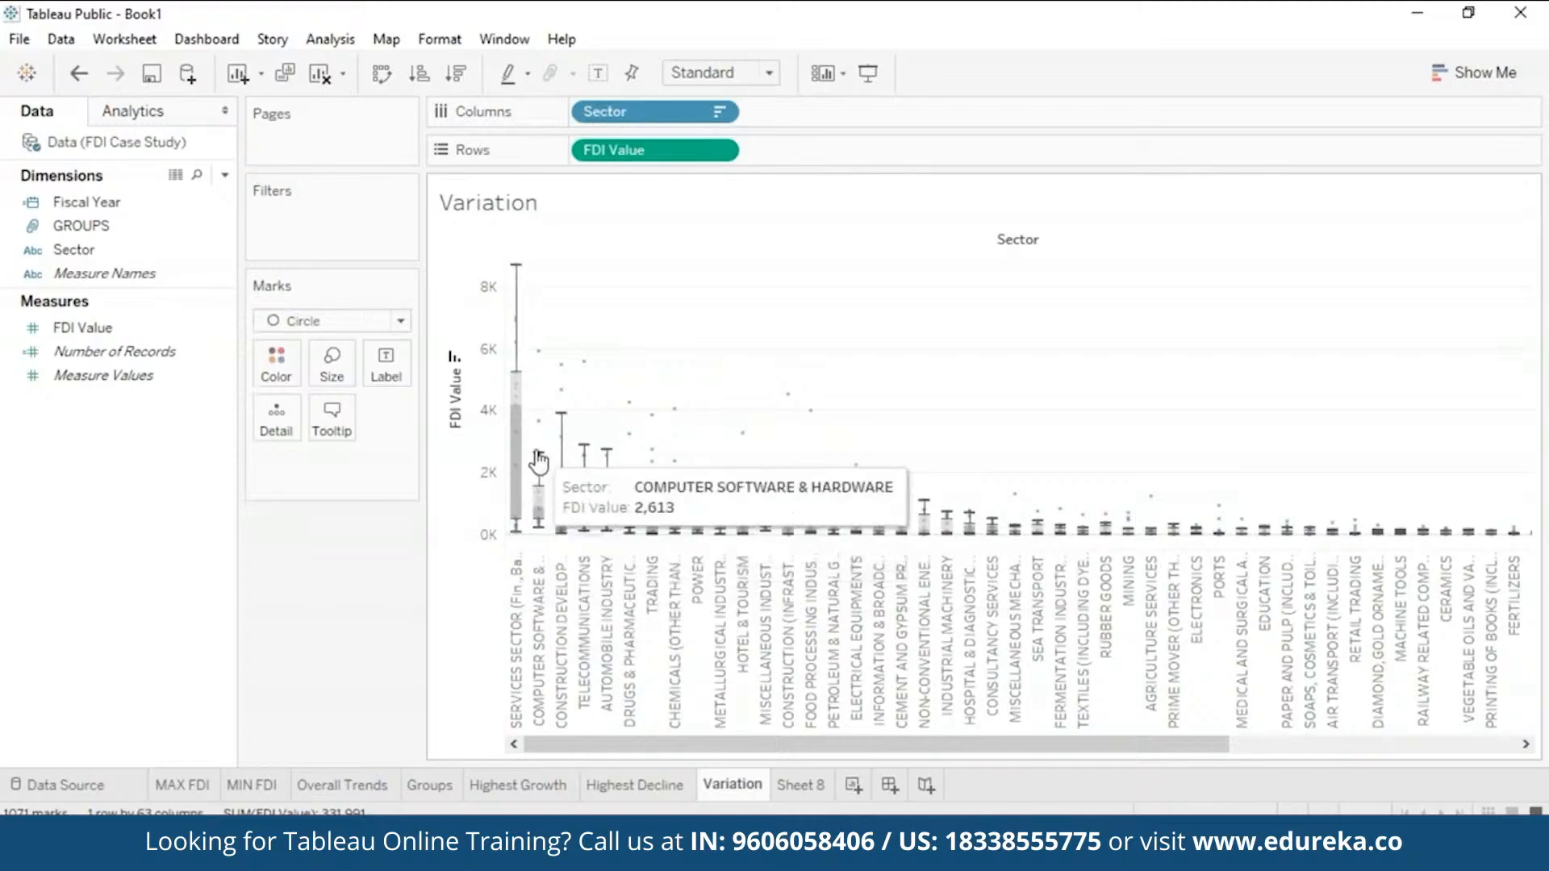
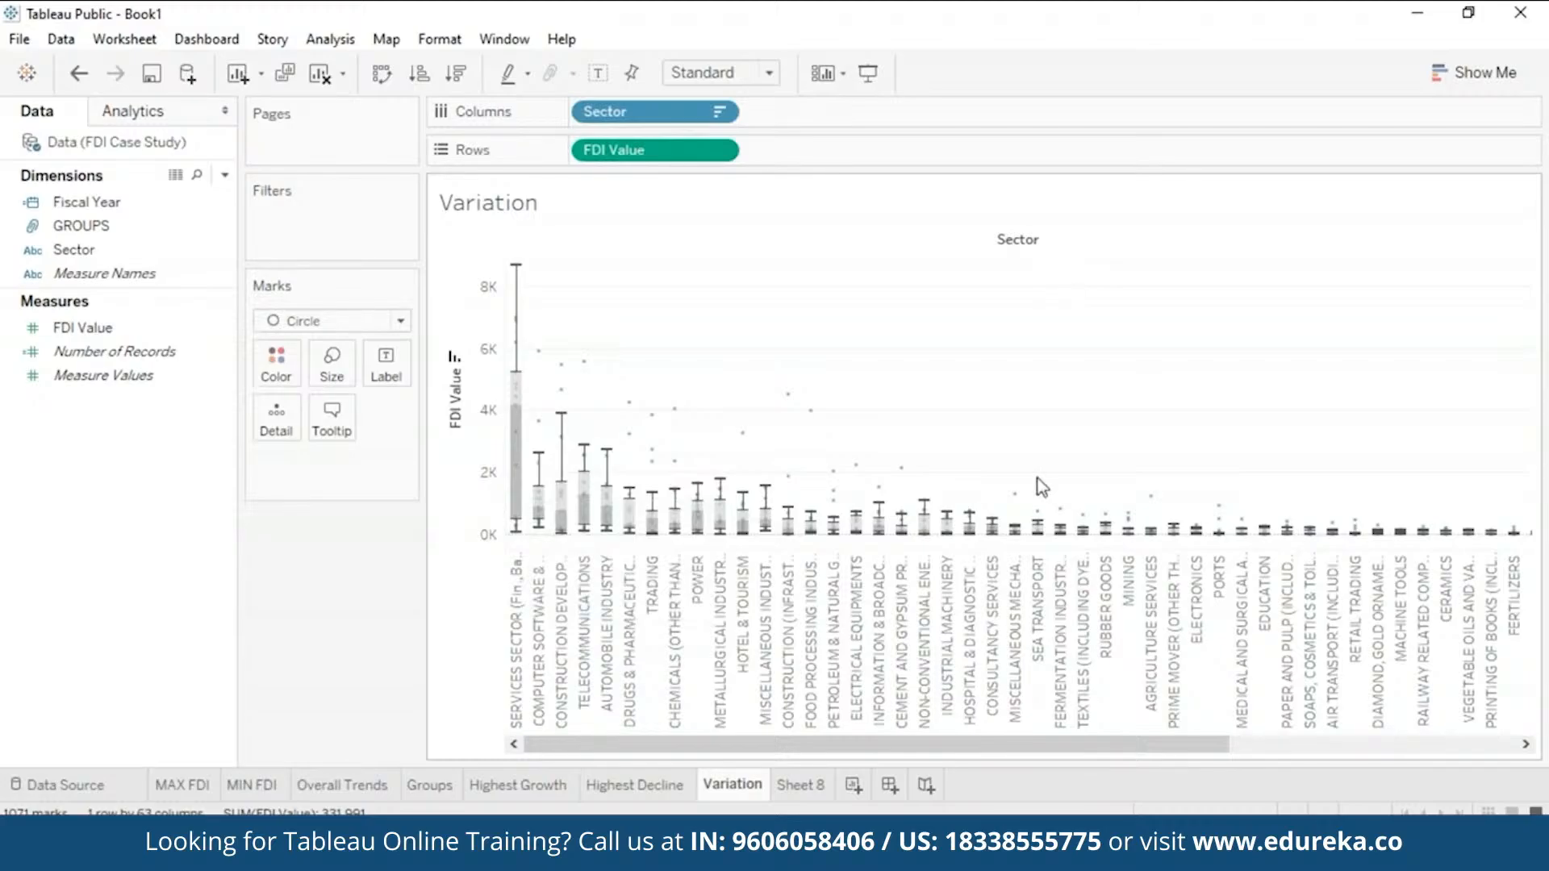
drag(1296, 744, 1508, 749)
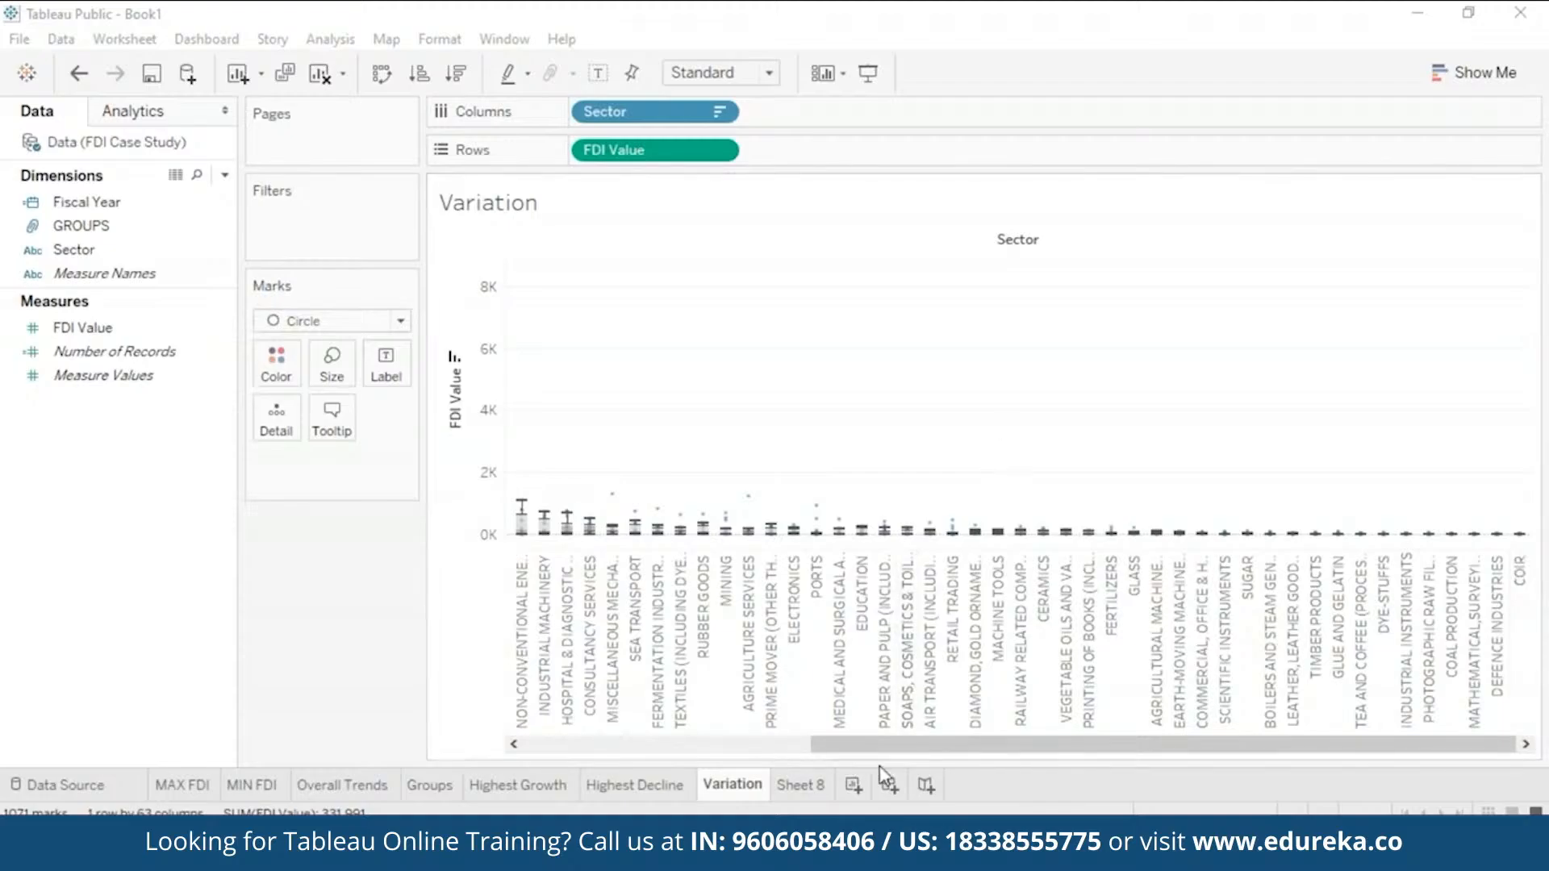
drag(902, 750, 641, 743)
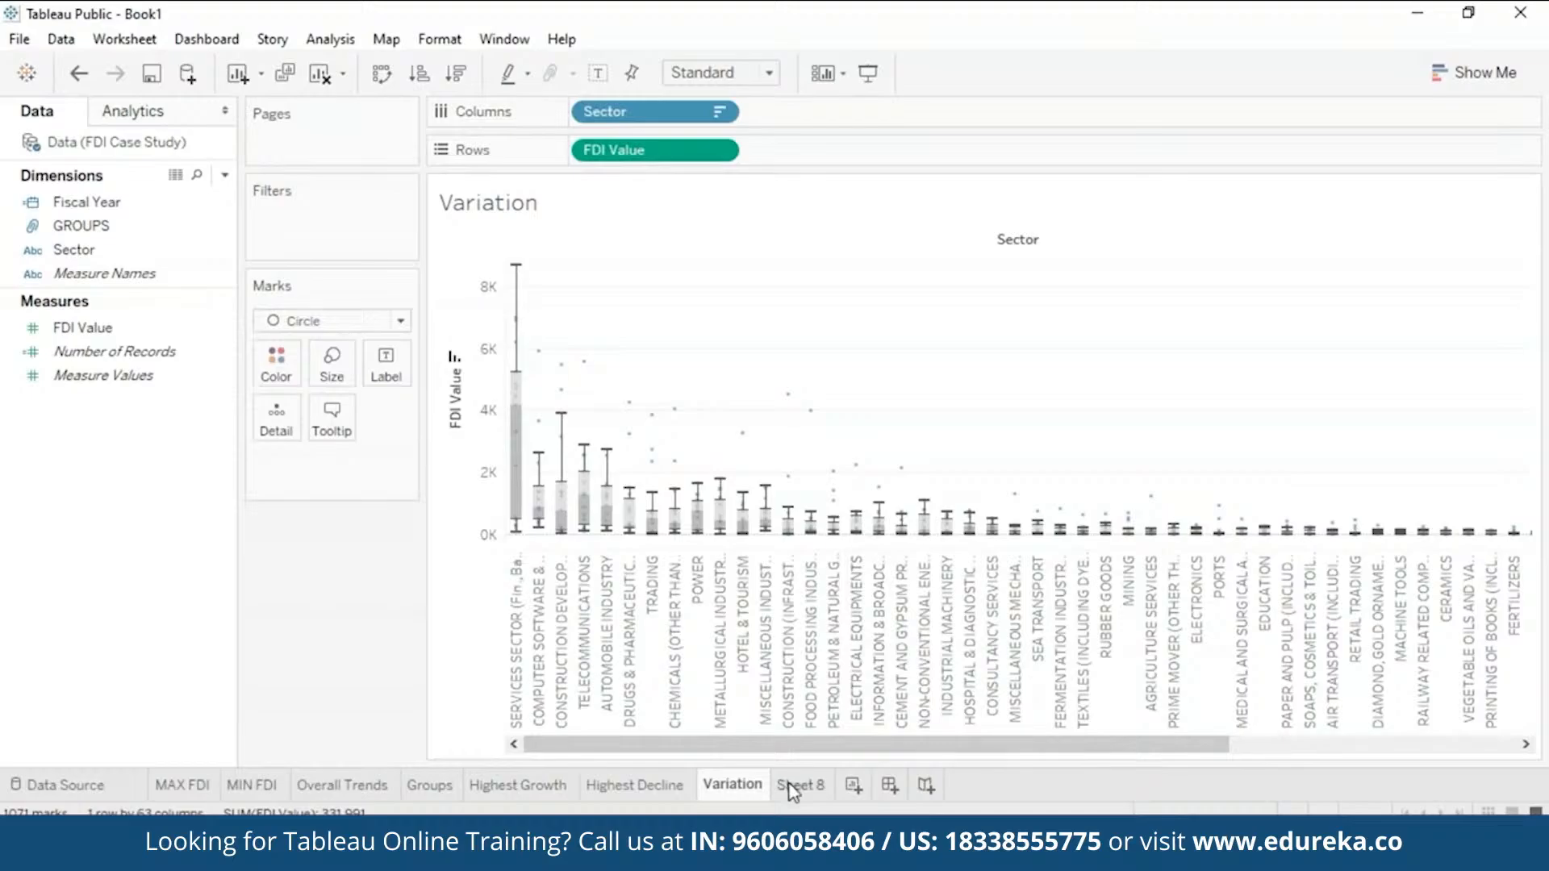
Step: Rename the blank worksheet Sheet 8 as Proportion of FDI
mouse_move(791, 790)
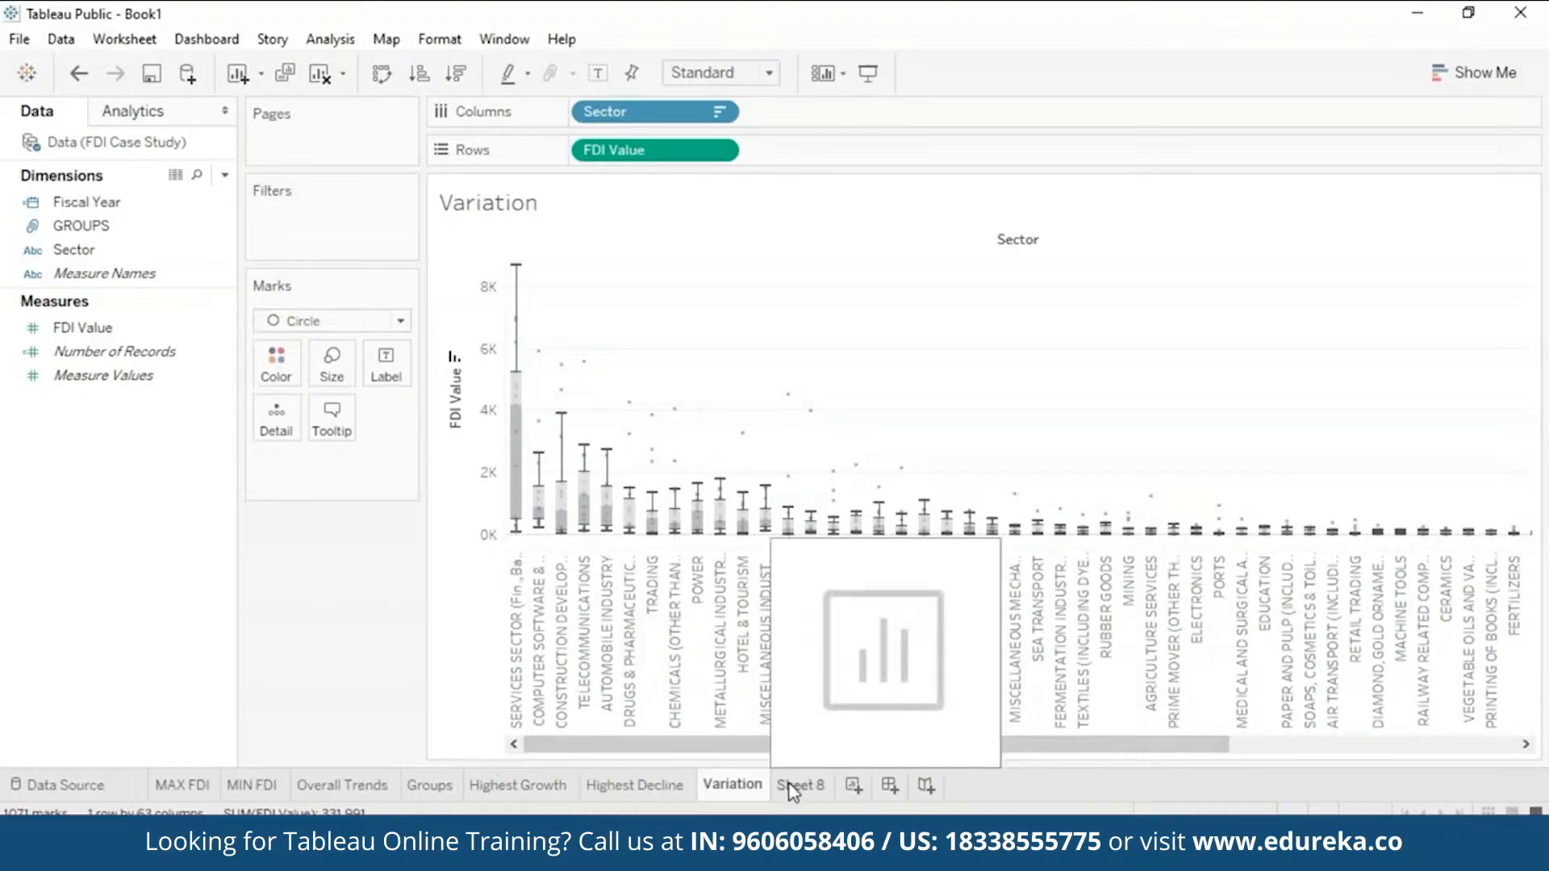
click(790, 786)
right_click(791, 788)
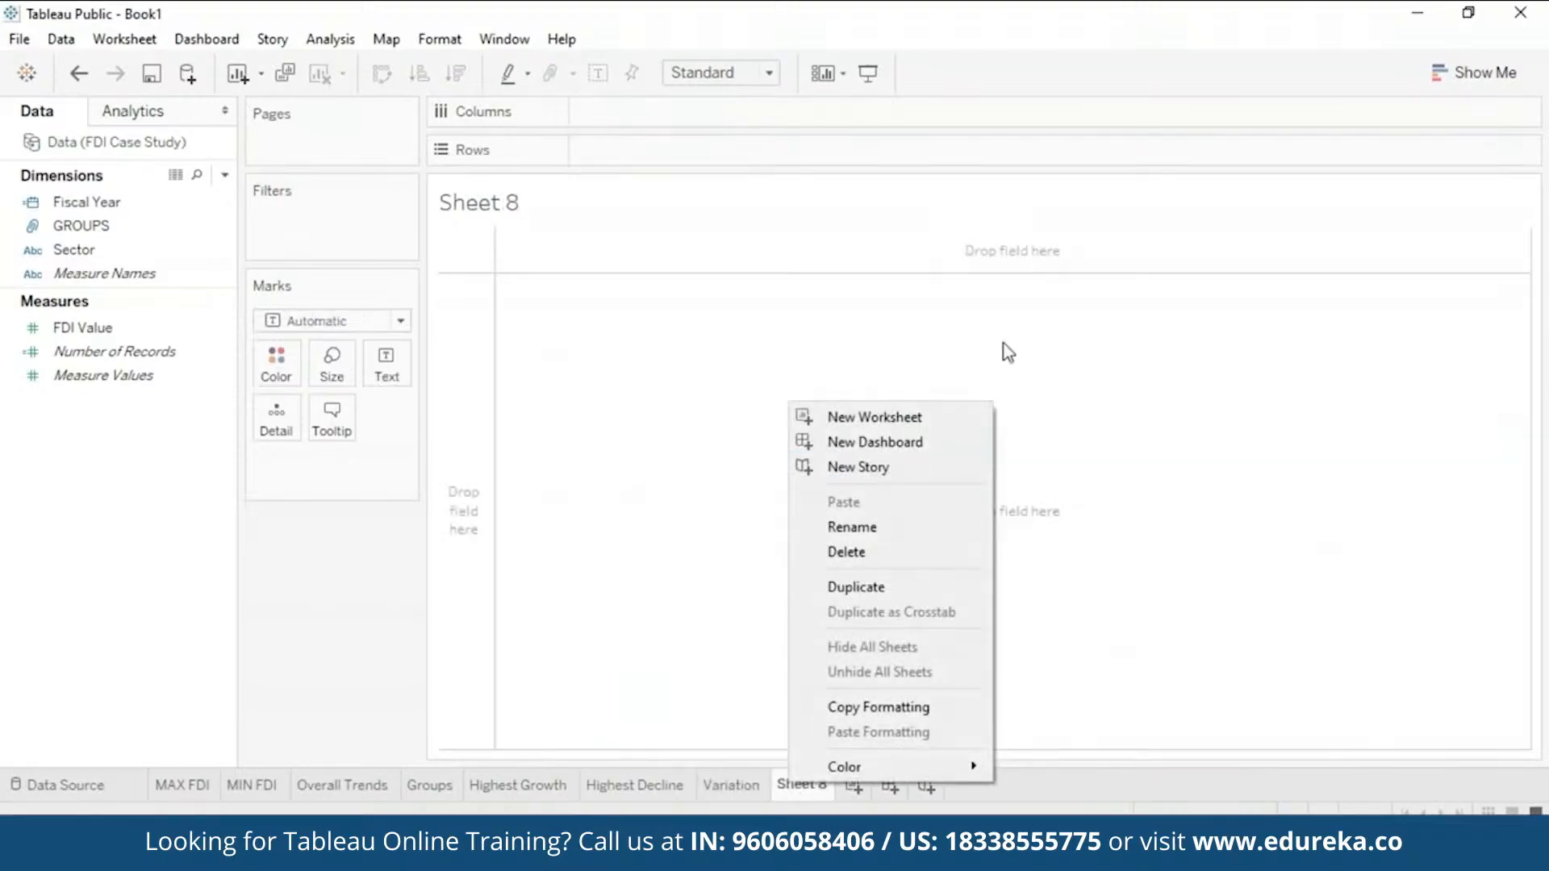
click(944, 526)
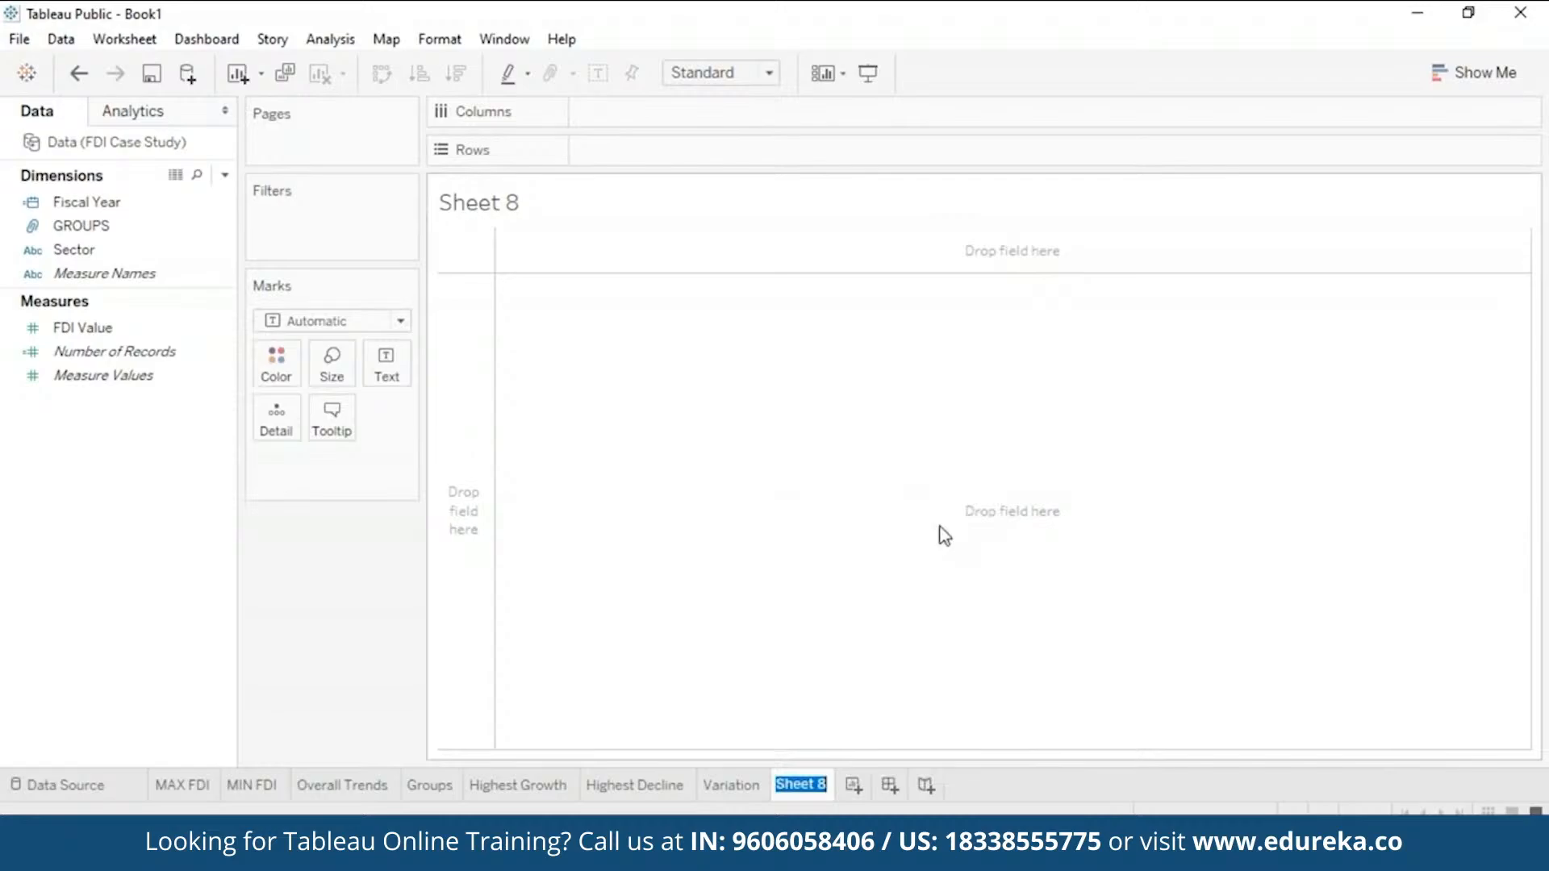
text(Proporti)
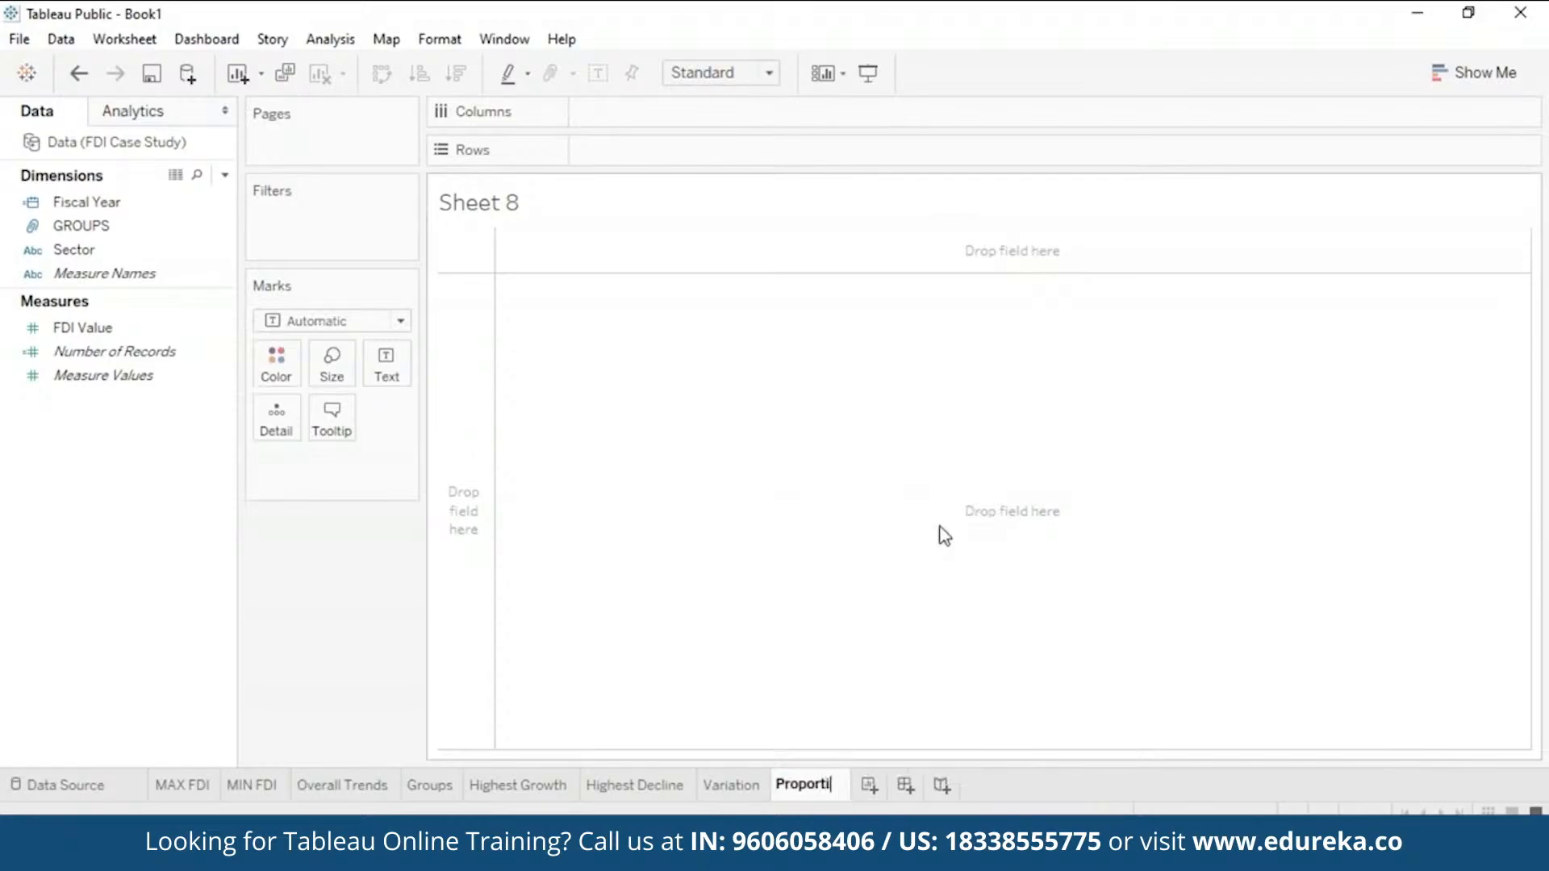
text(on of FDI)
key(Return)
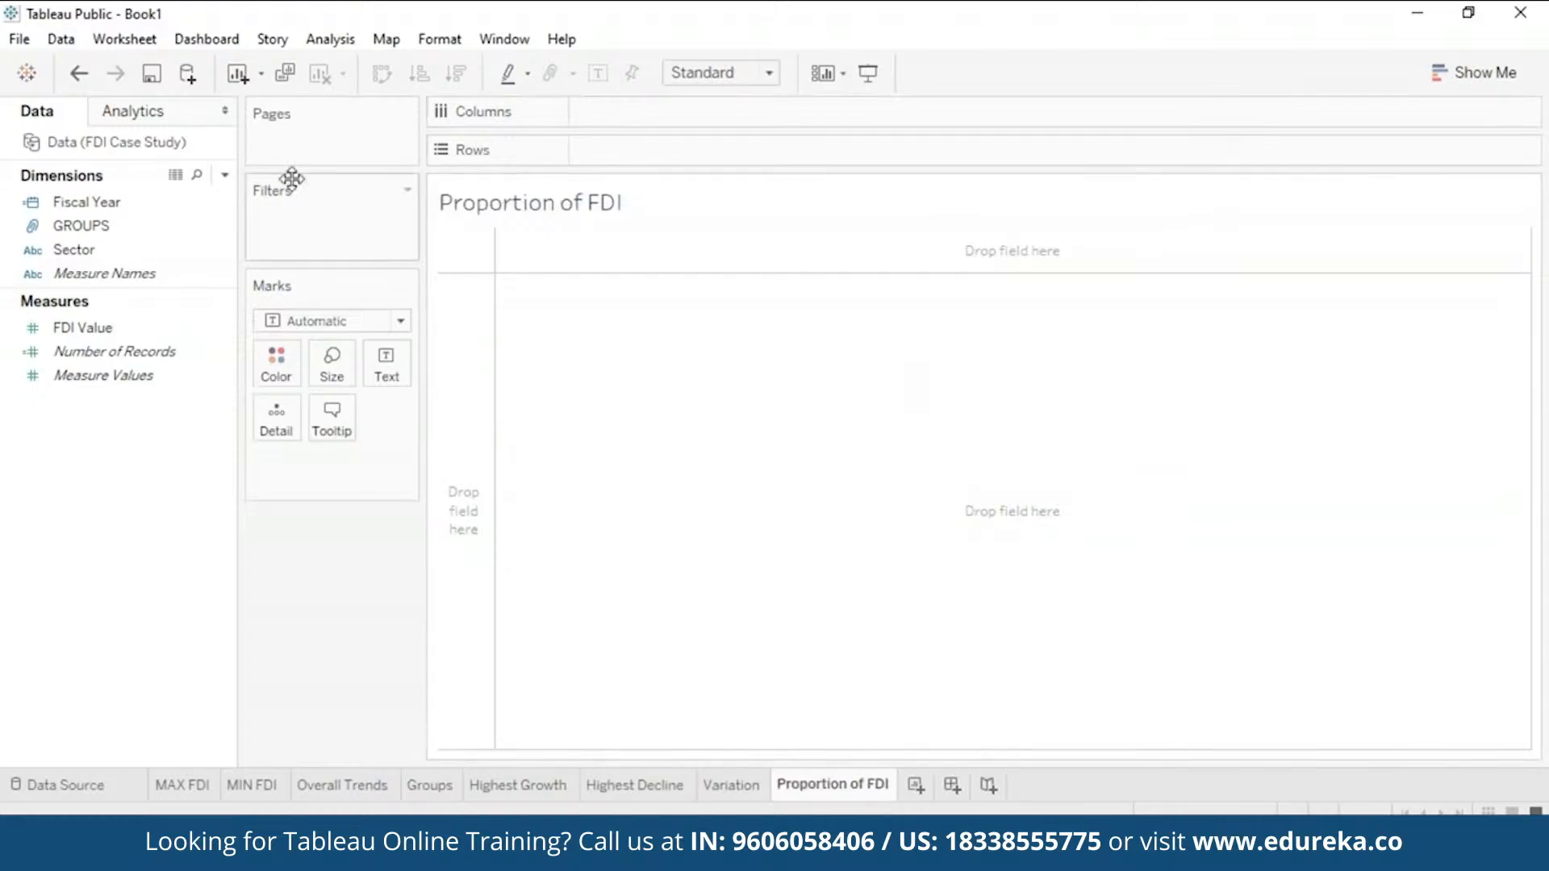
Step: Build a treemap on the Proportion of FDI sheet from Sector and the sum of FDI Value
click(82, 253)
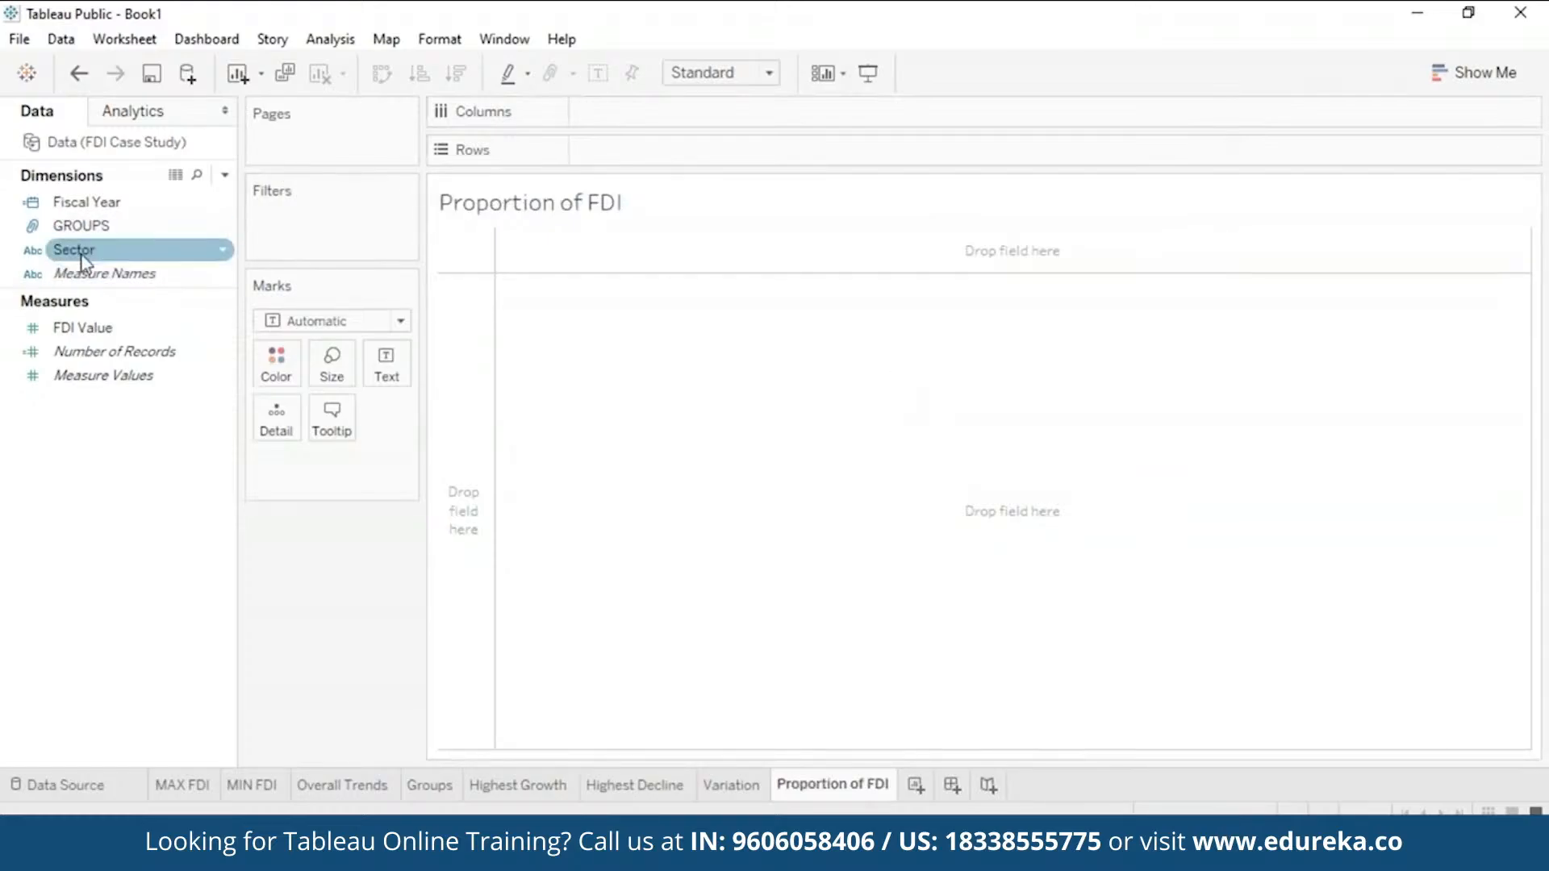
double_click(83, 254)
click(105, 328)
drag(121, 334, 869, 430)
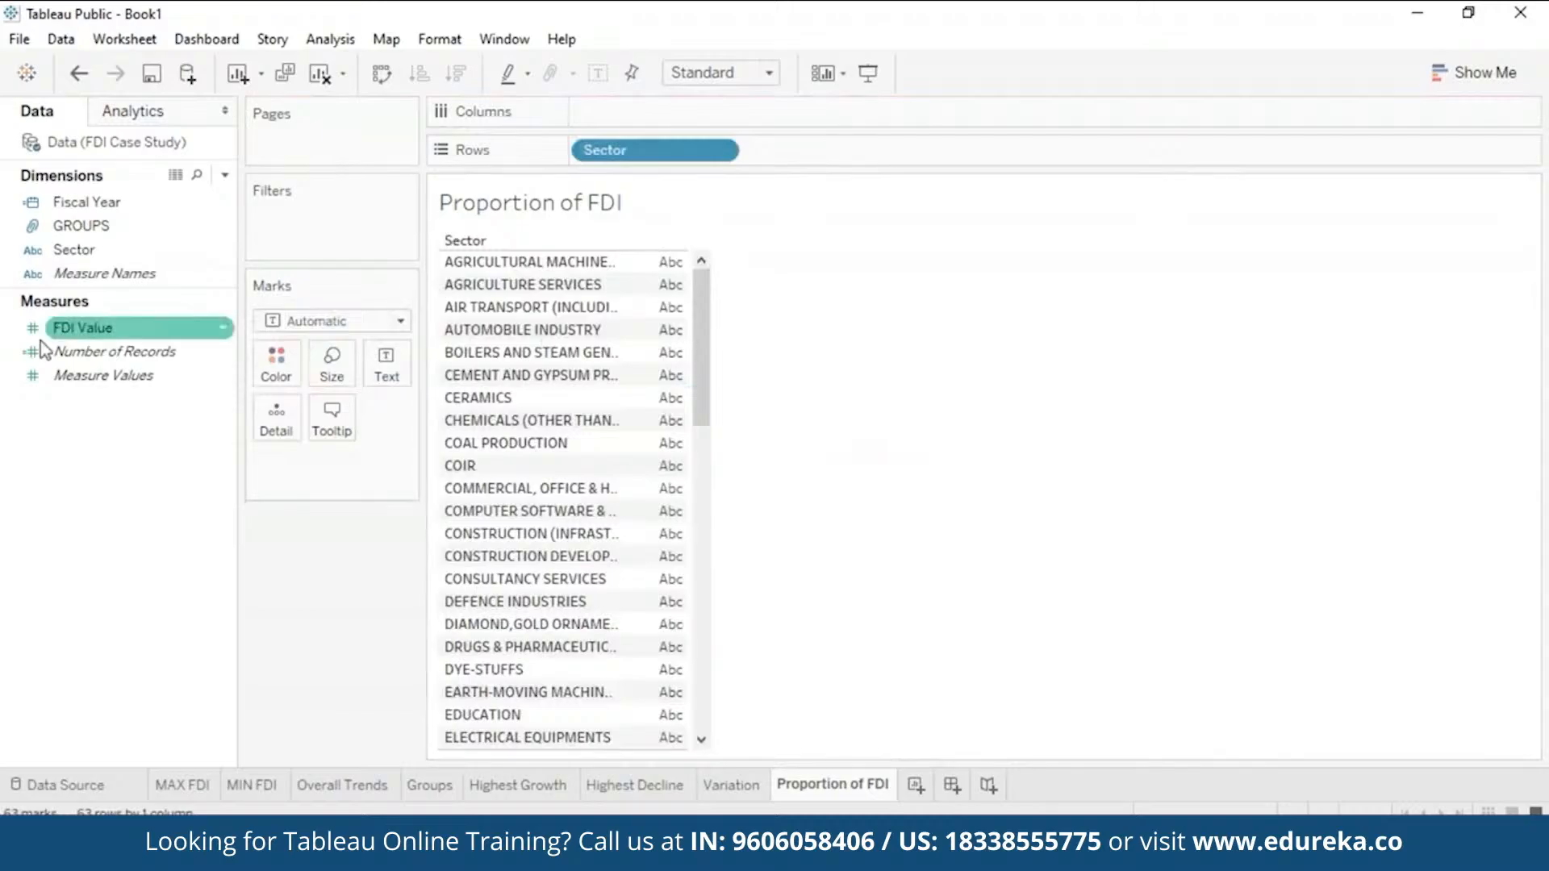
drag(58, 335, 618, 348)
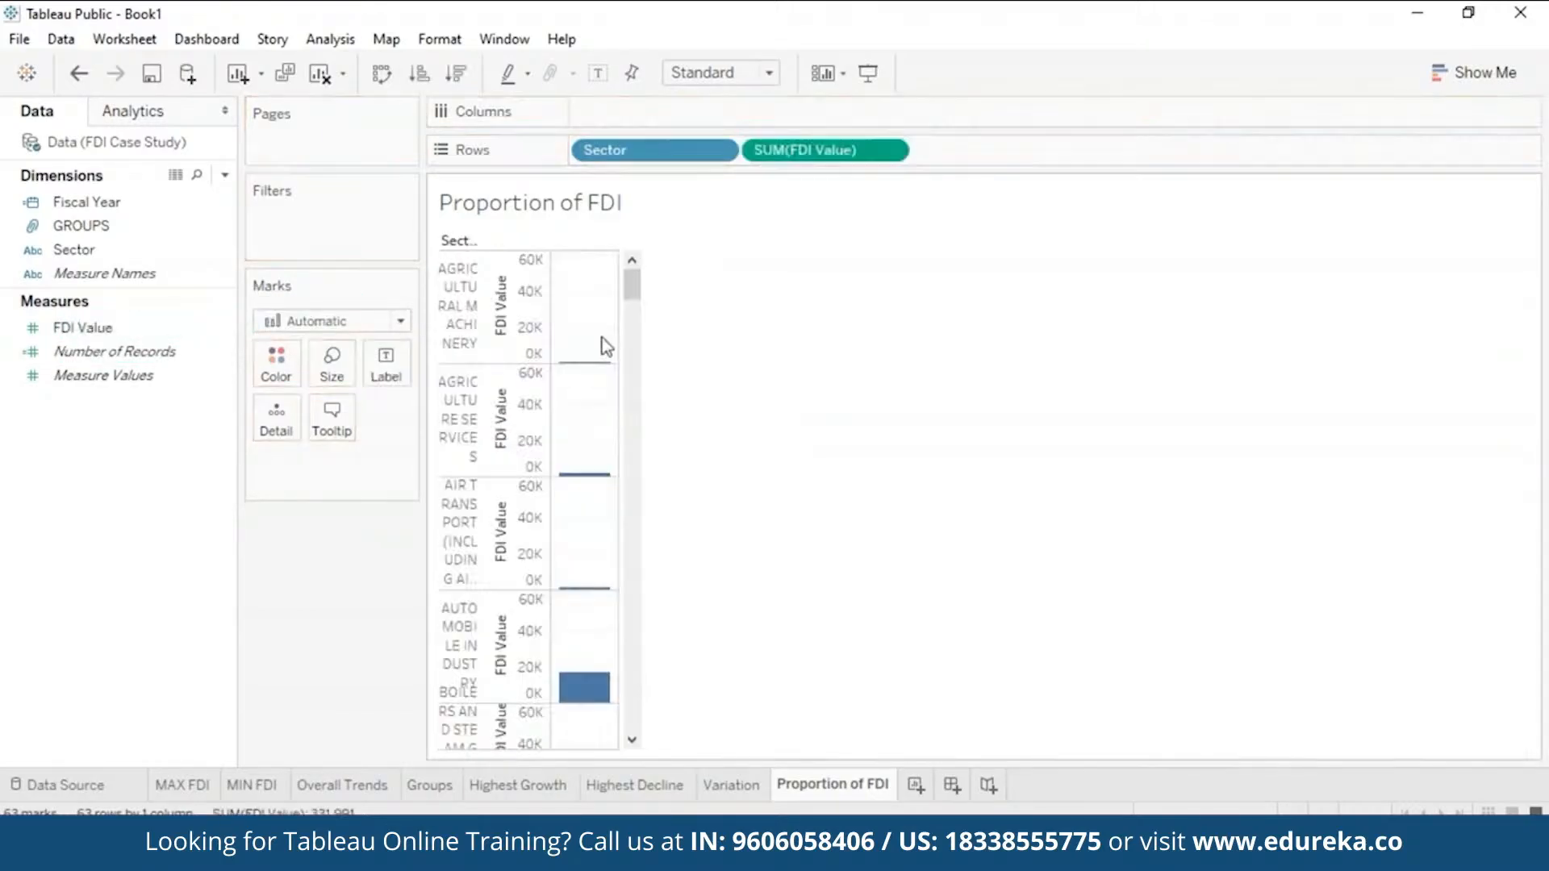
click(1477, 72)
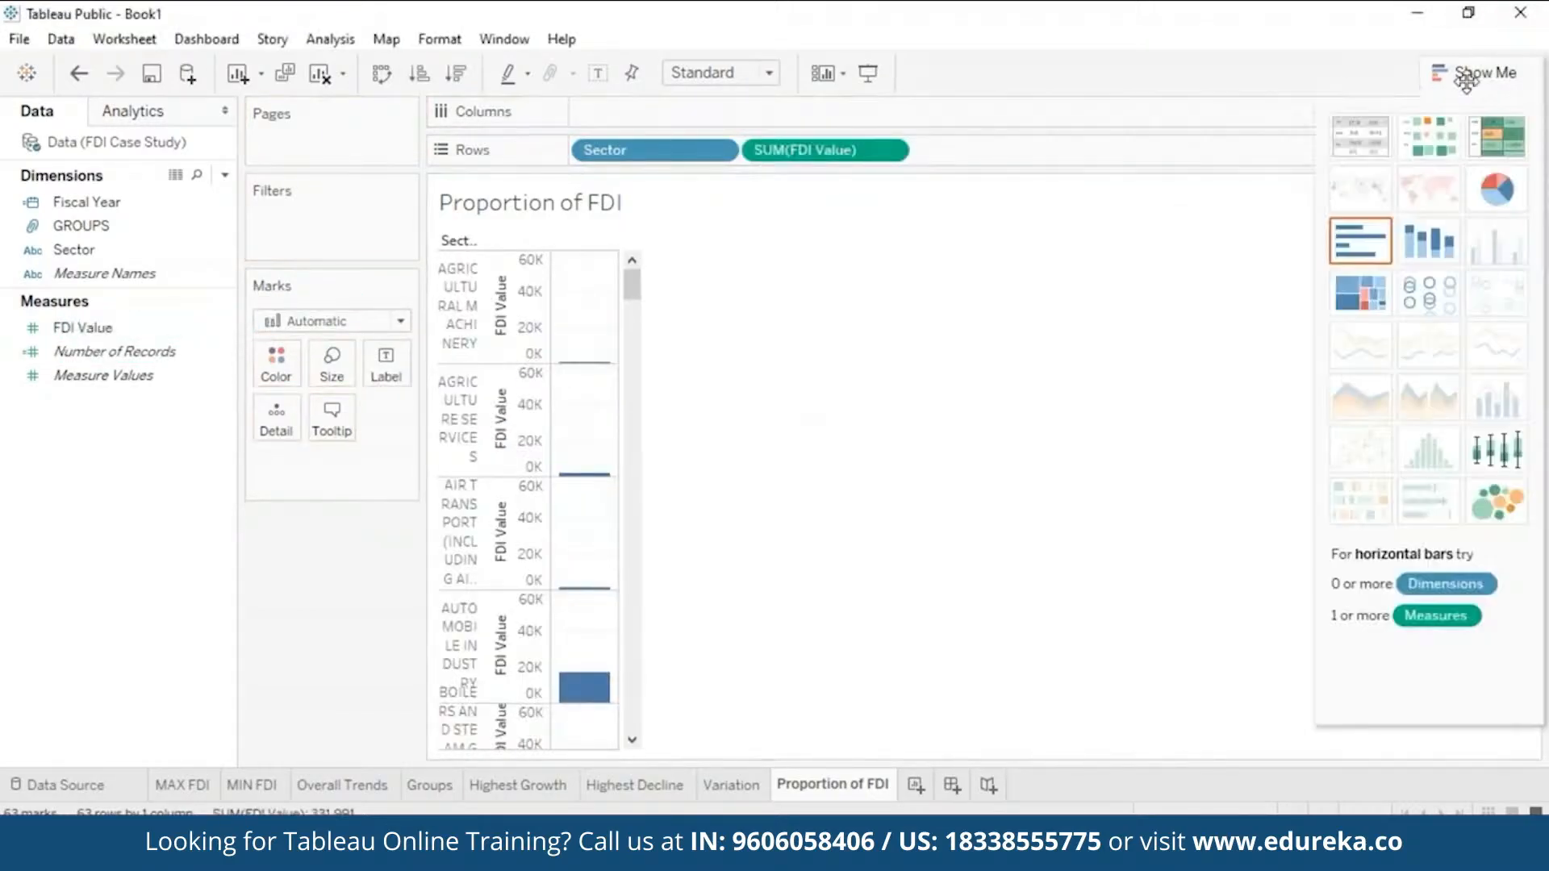
click(1361, 303)
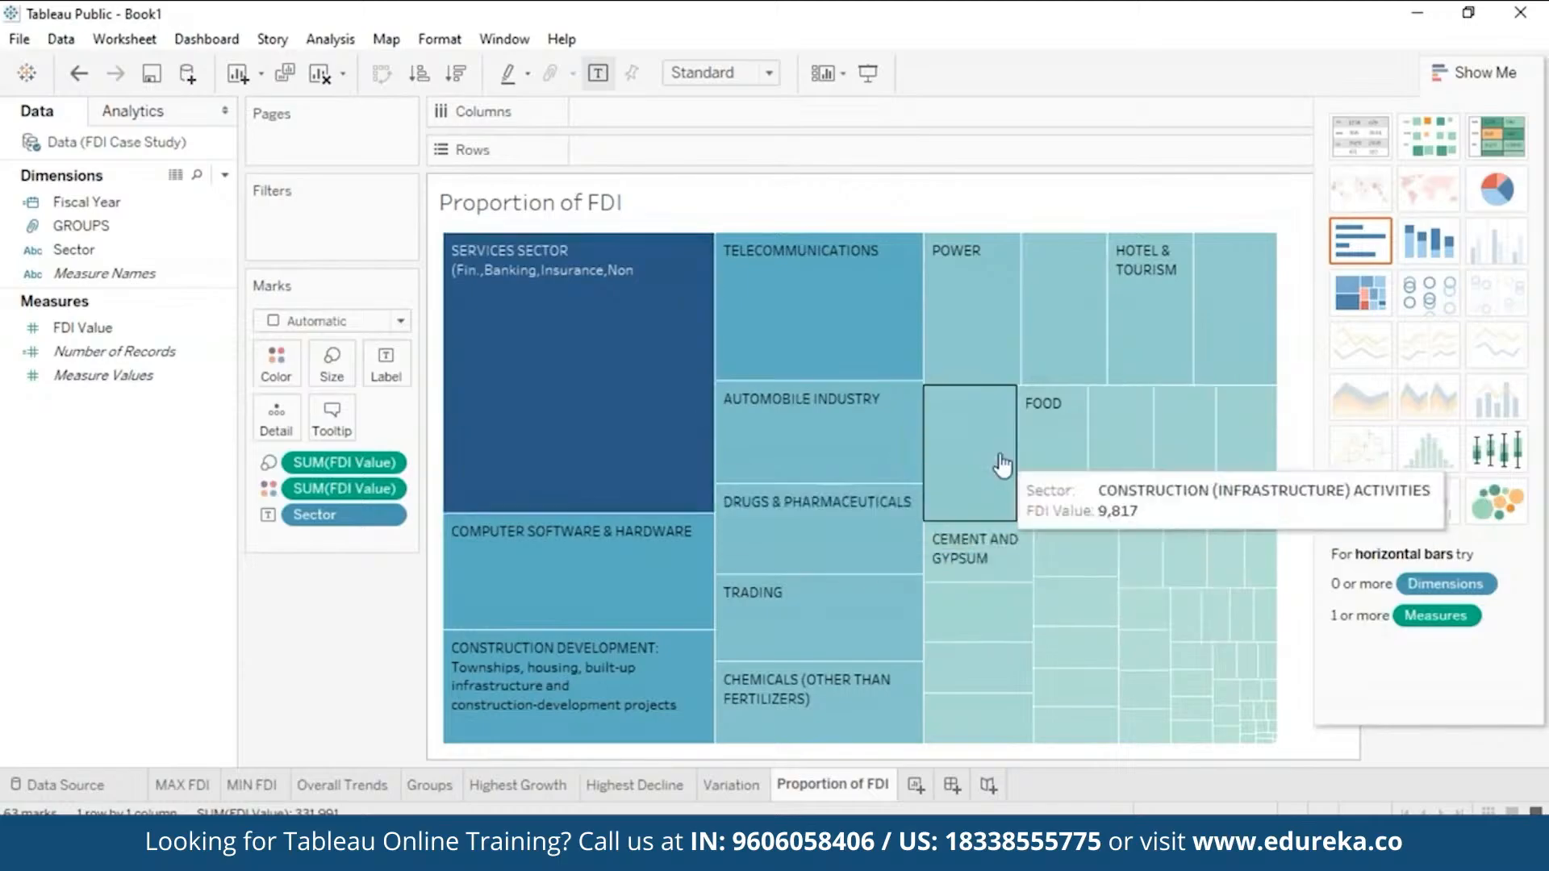
Step: Display a Fiscal Year filter beside the treemap and close the chart type suggestions
drag(89, 202, 355, 212)
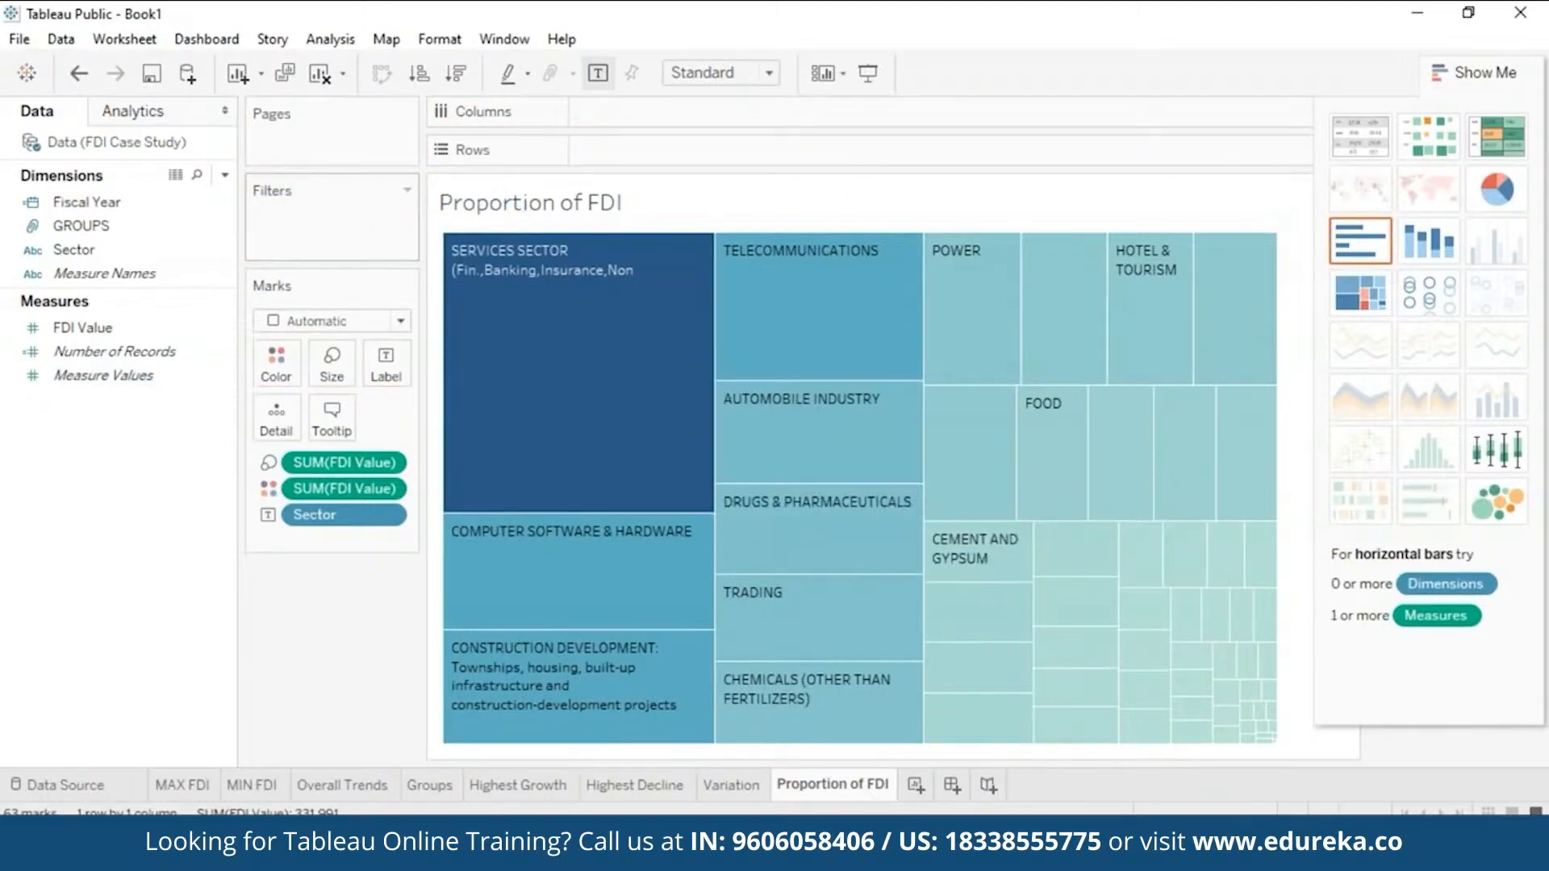
right_click(225, 202)
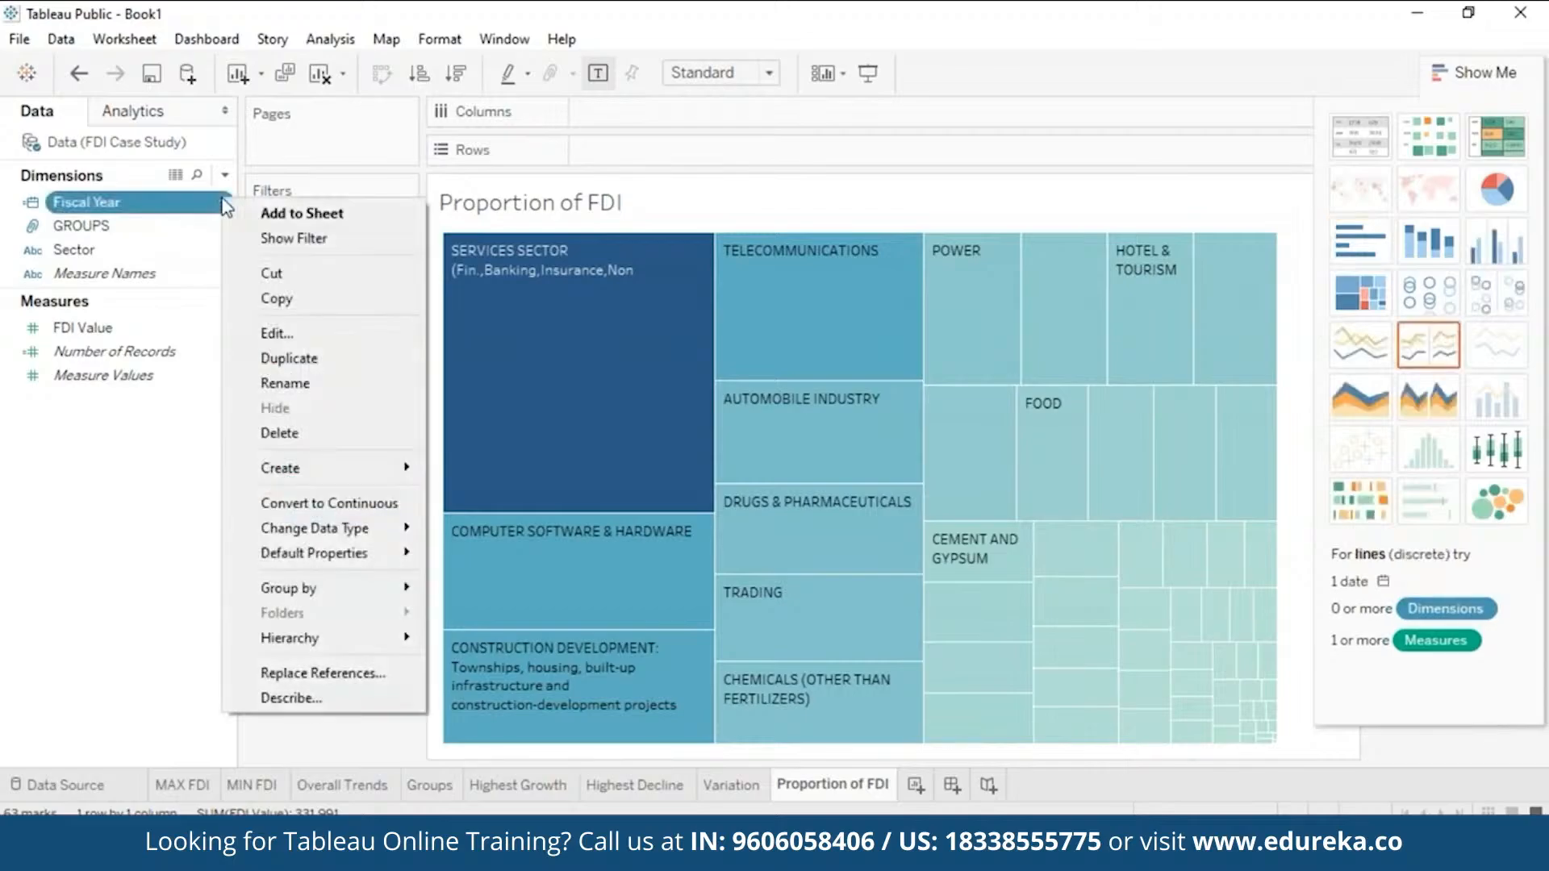
click(270, 238)
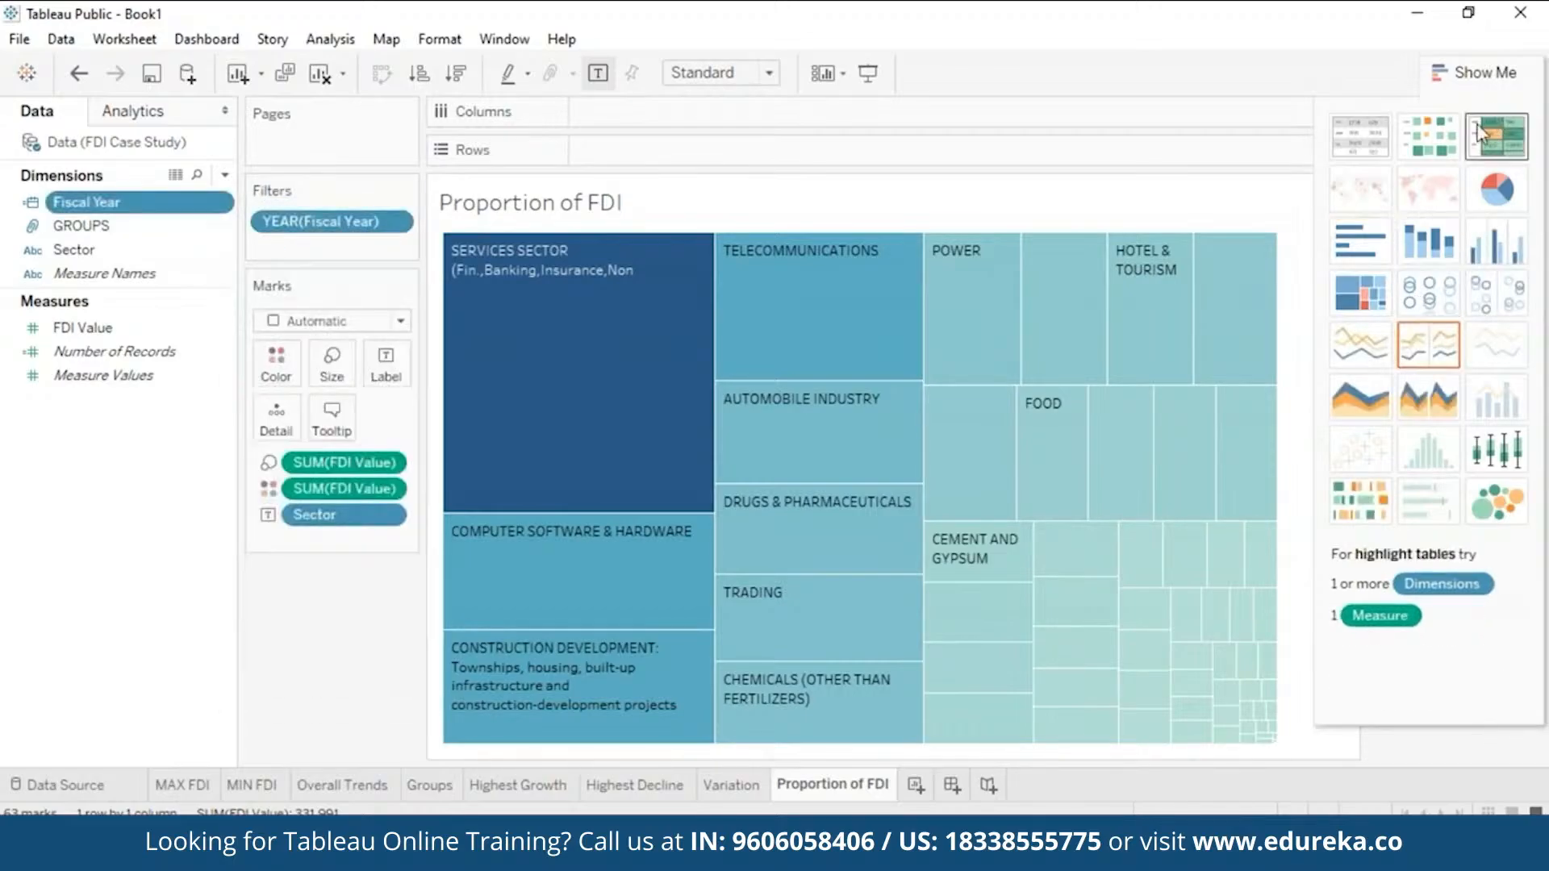
click(1484, 72)
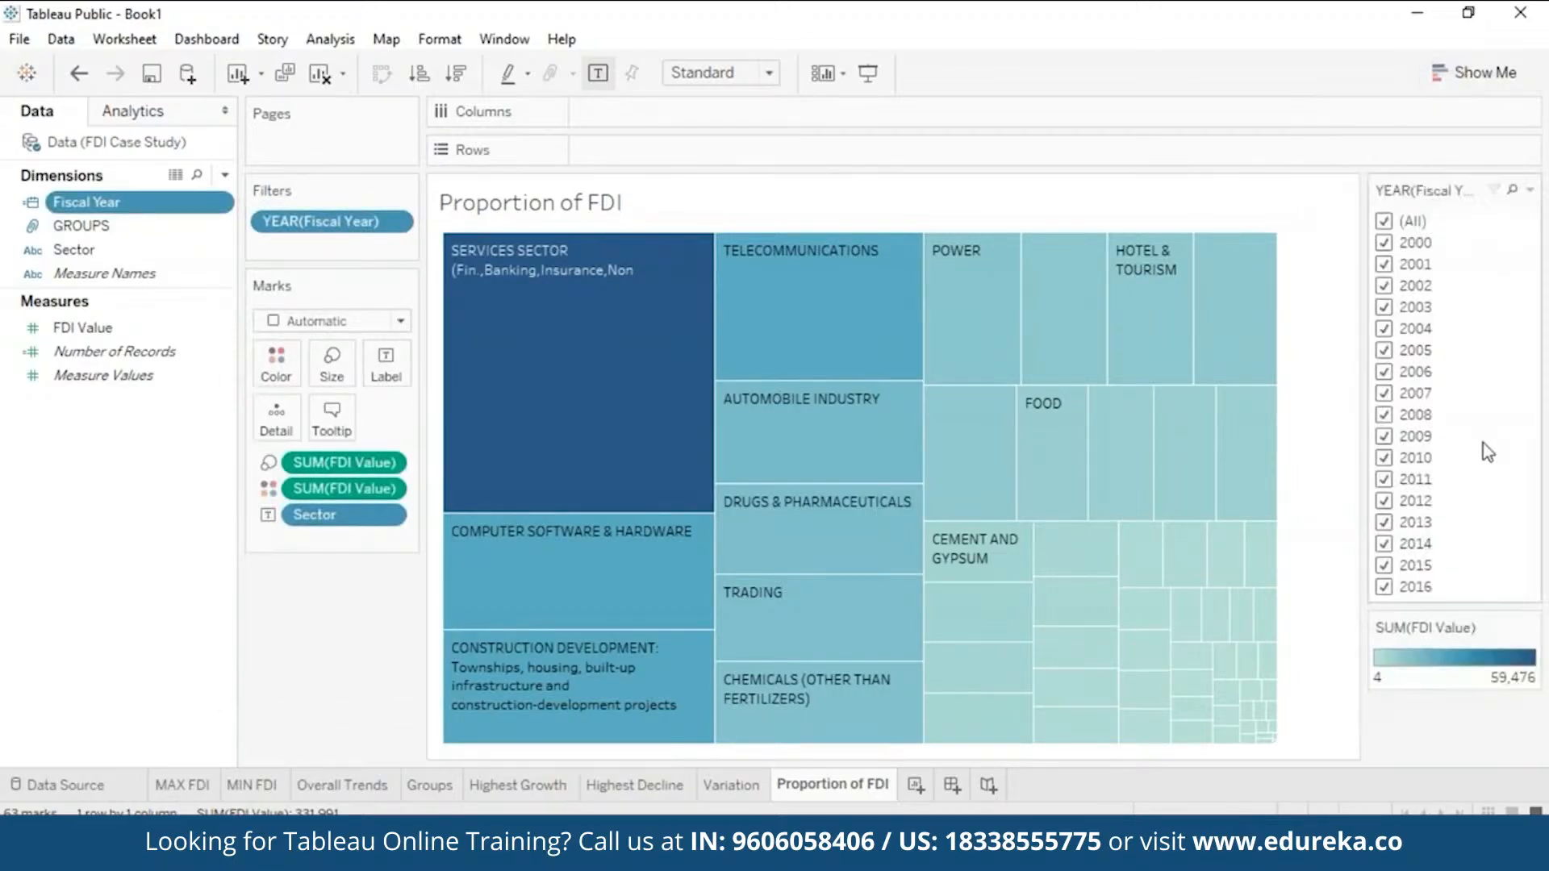
Step: Filter the treemap to one fiscal year at a time: 2000, 2002, 2005 and finally 2016
click(1384, 221)
click(1385, 243)
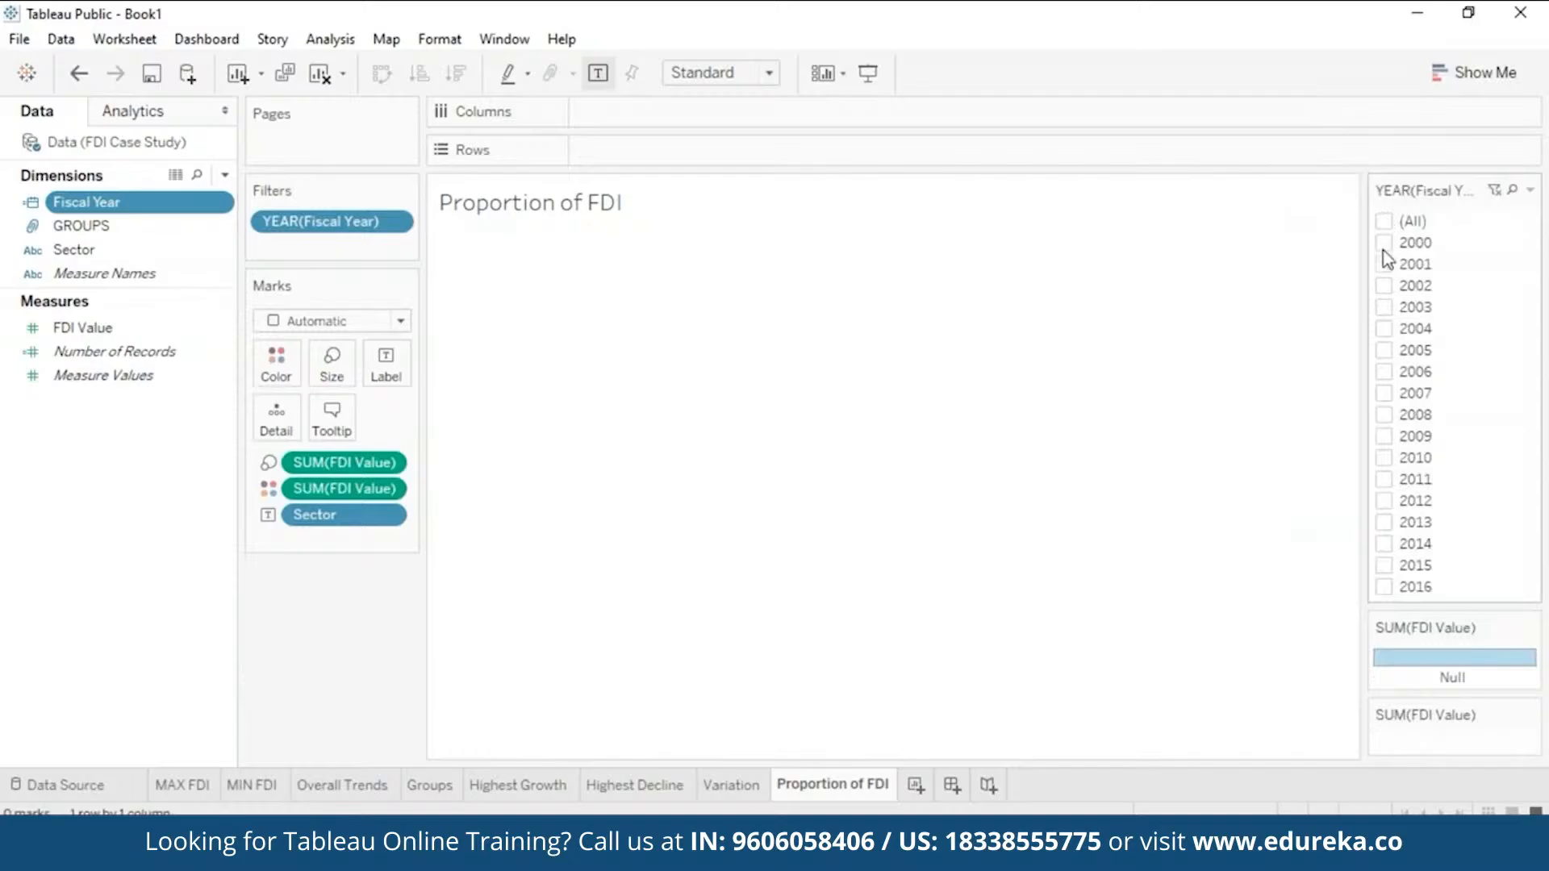
click(1384, 286)
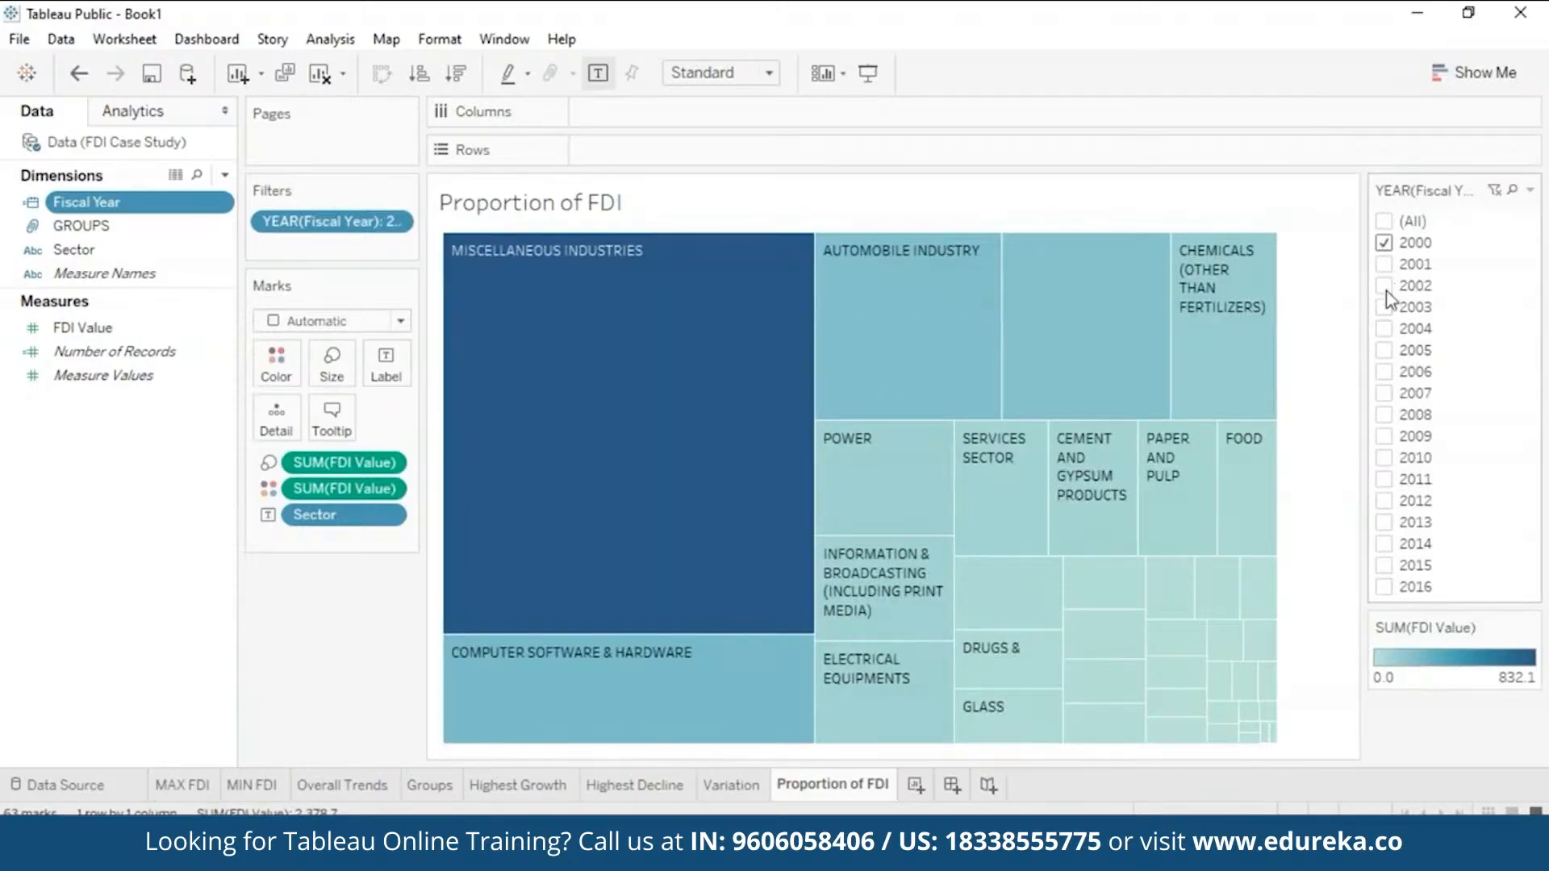
click(1384, 243)
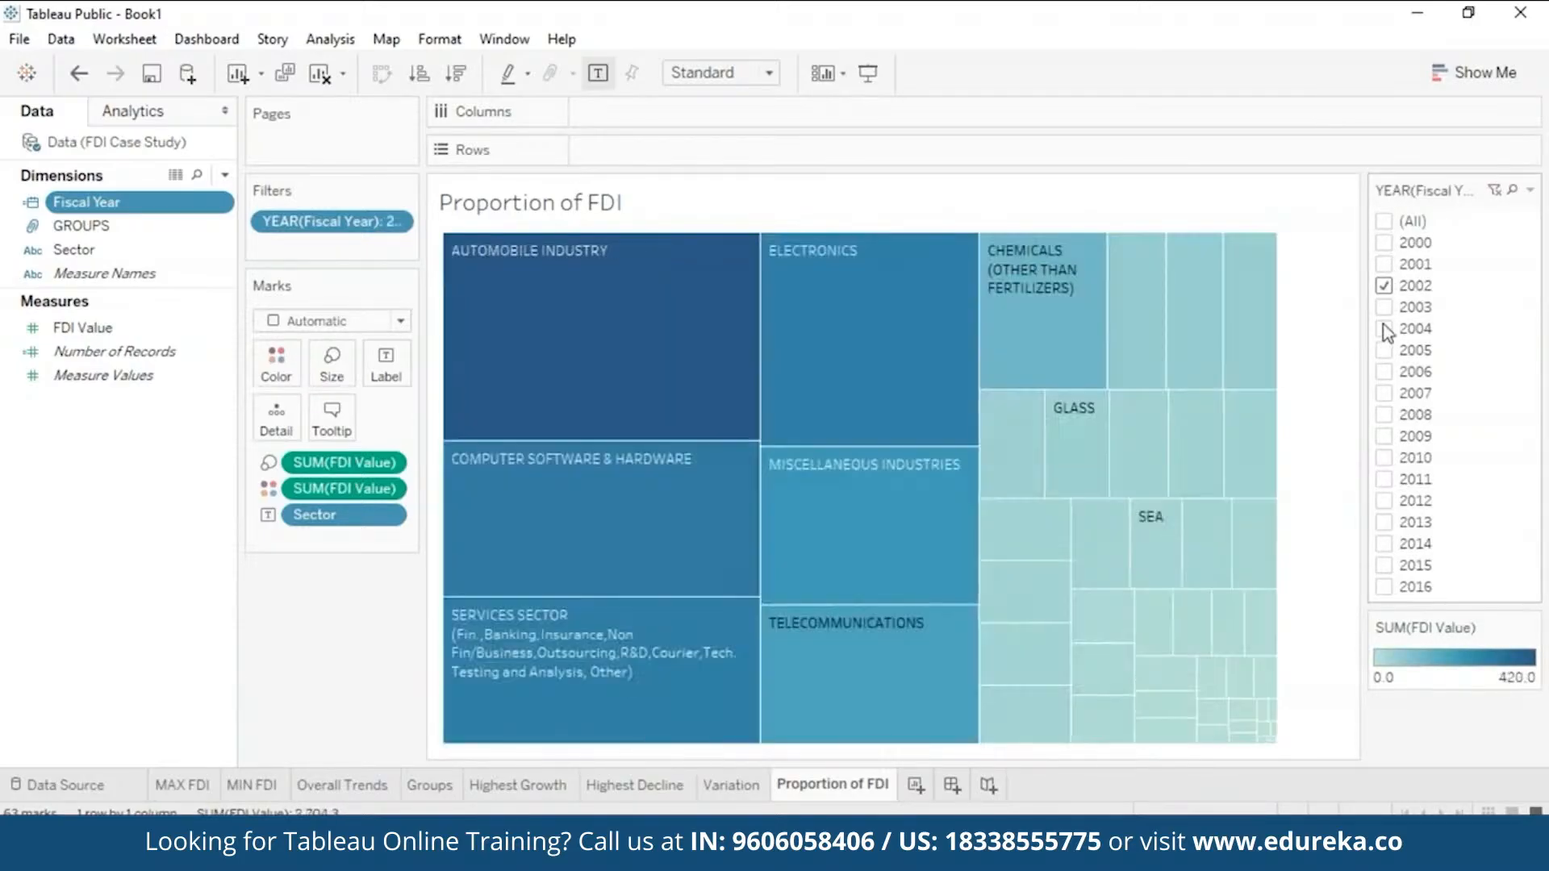
click(1385, 287)
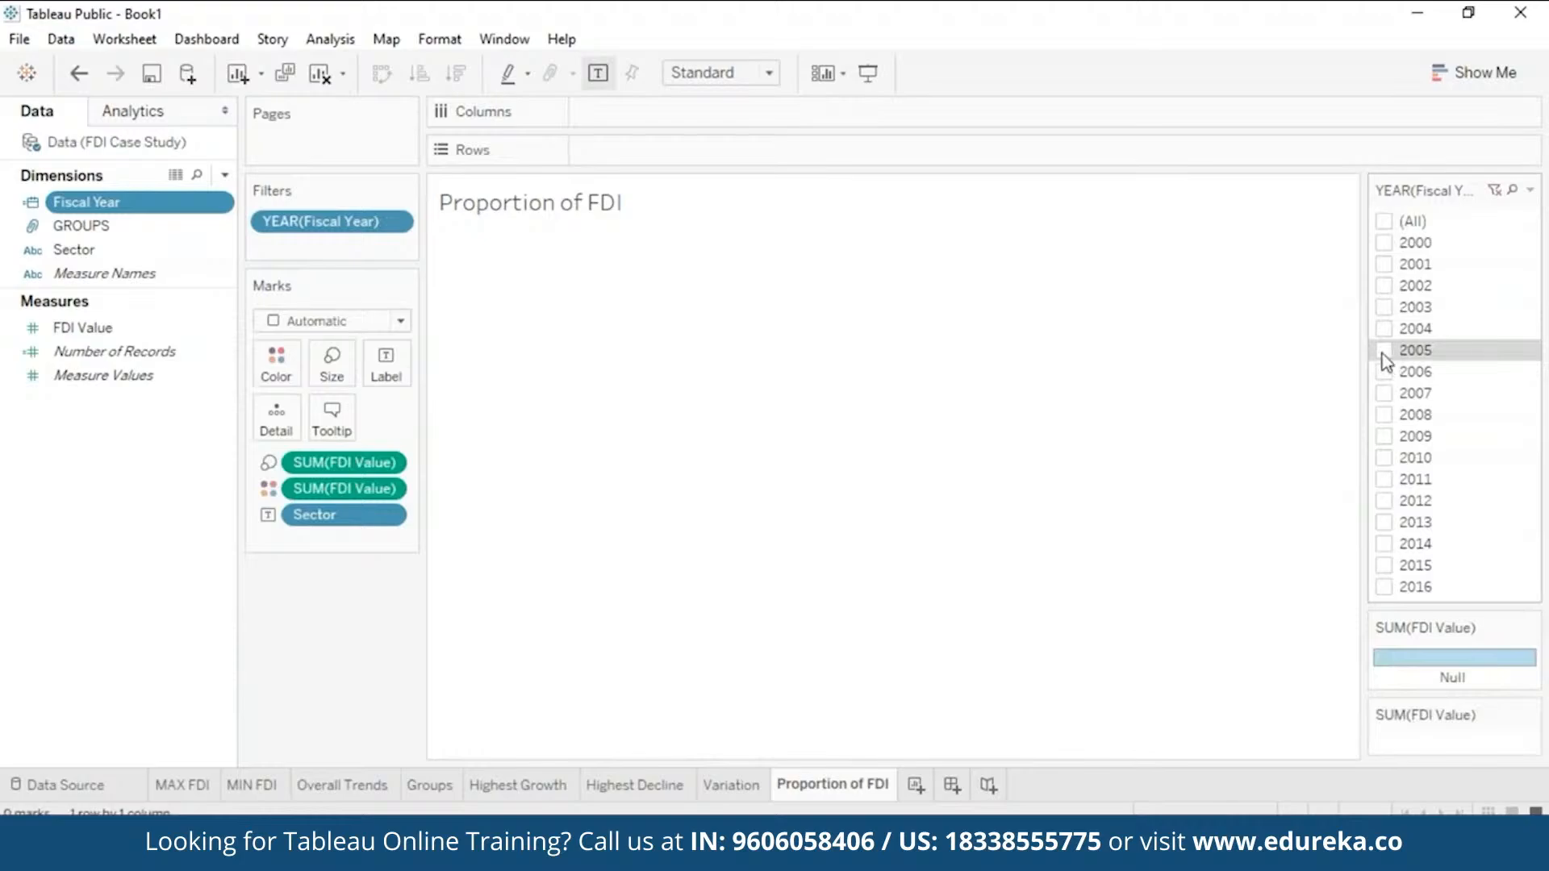
click(1385, 350)
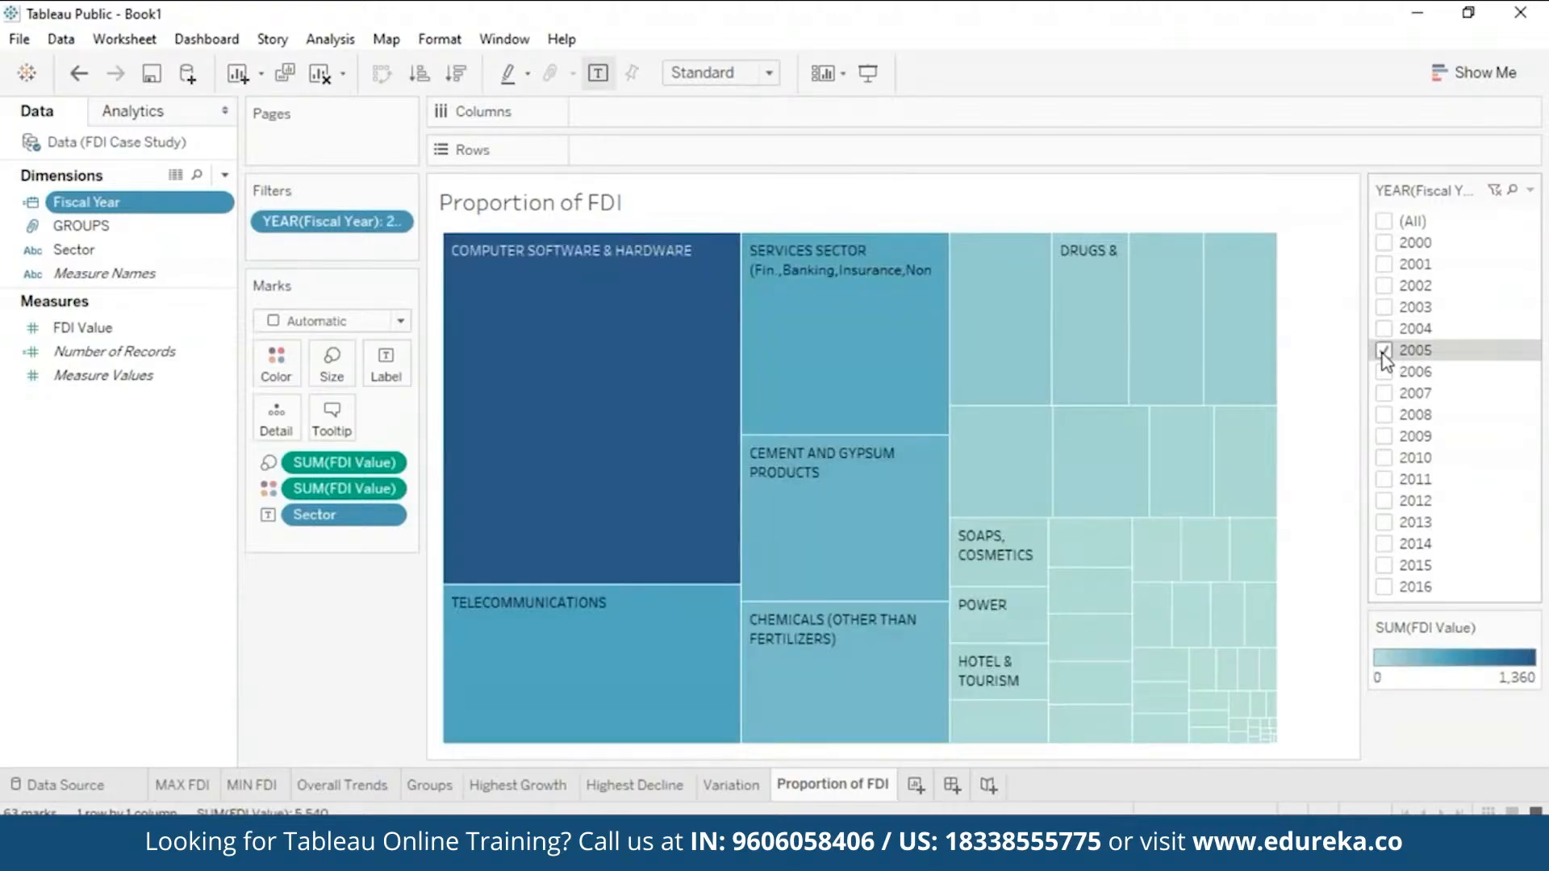
mouse_move(670, 468)
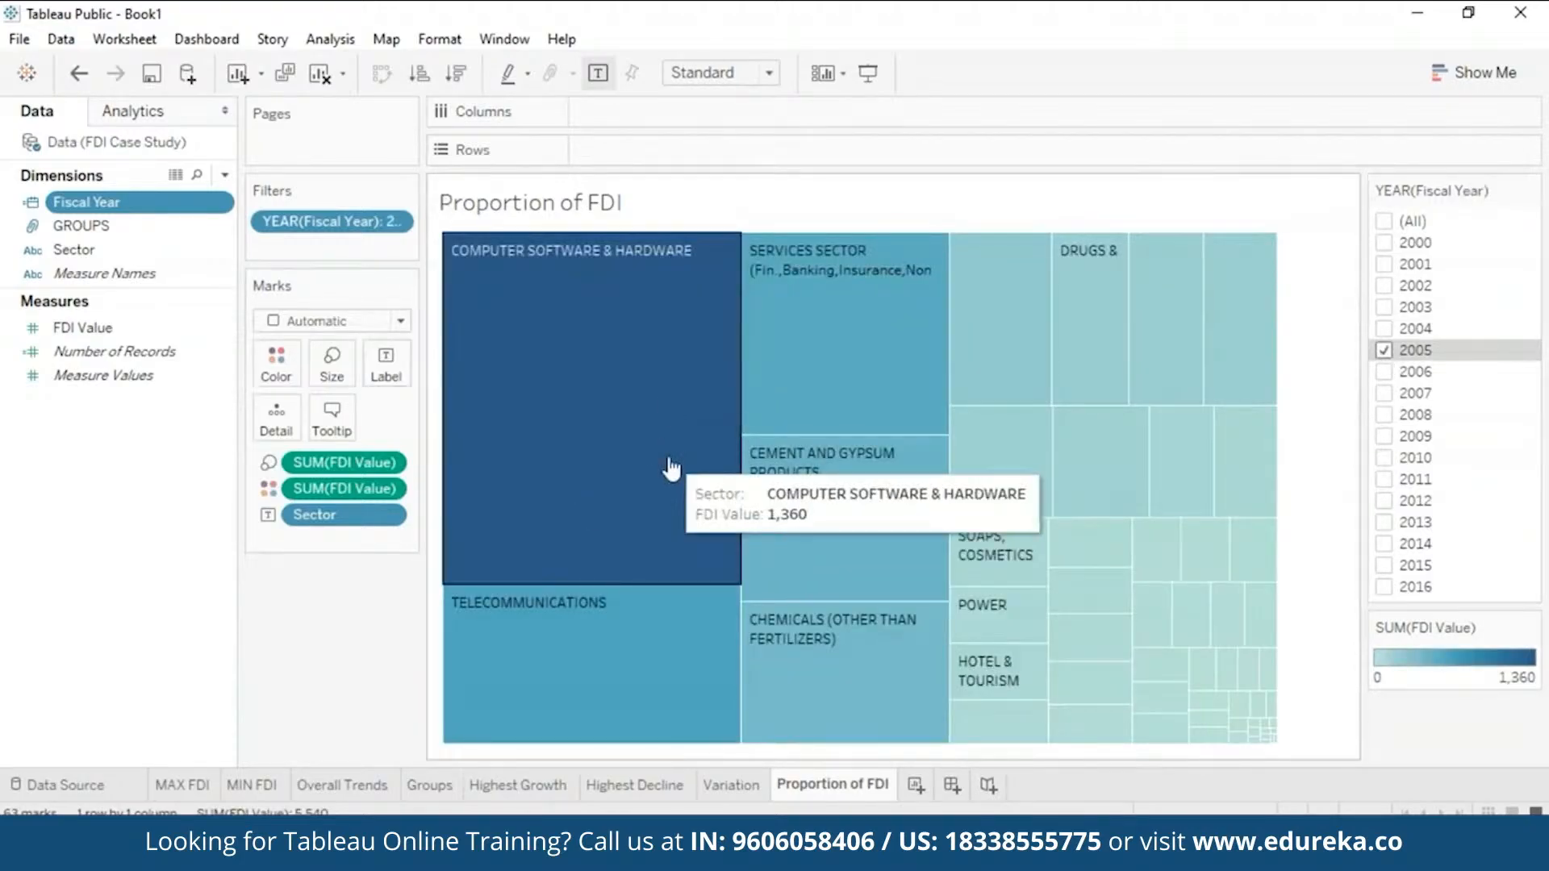
click(1384, 350)
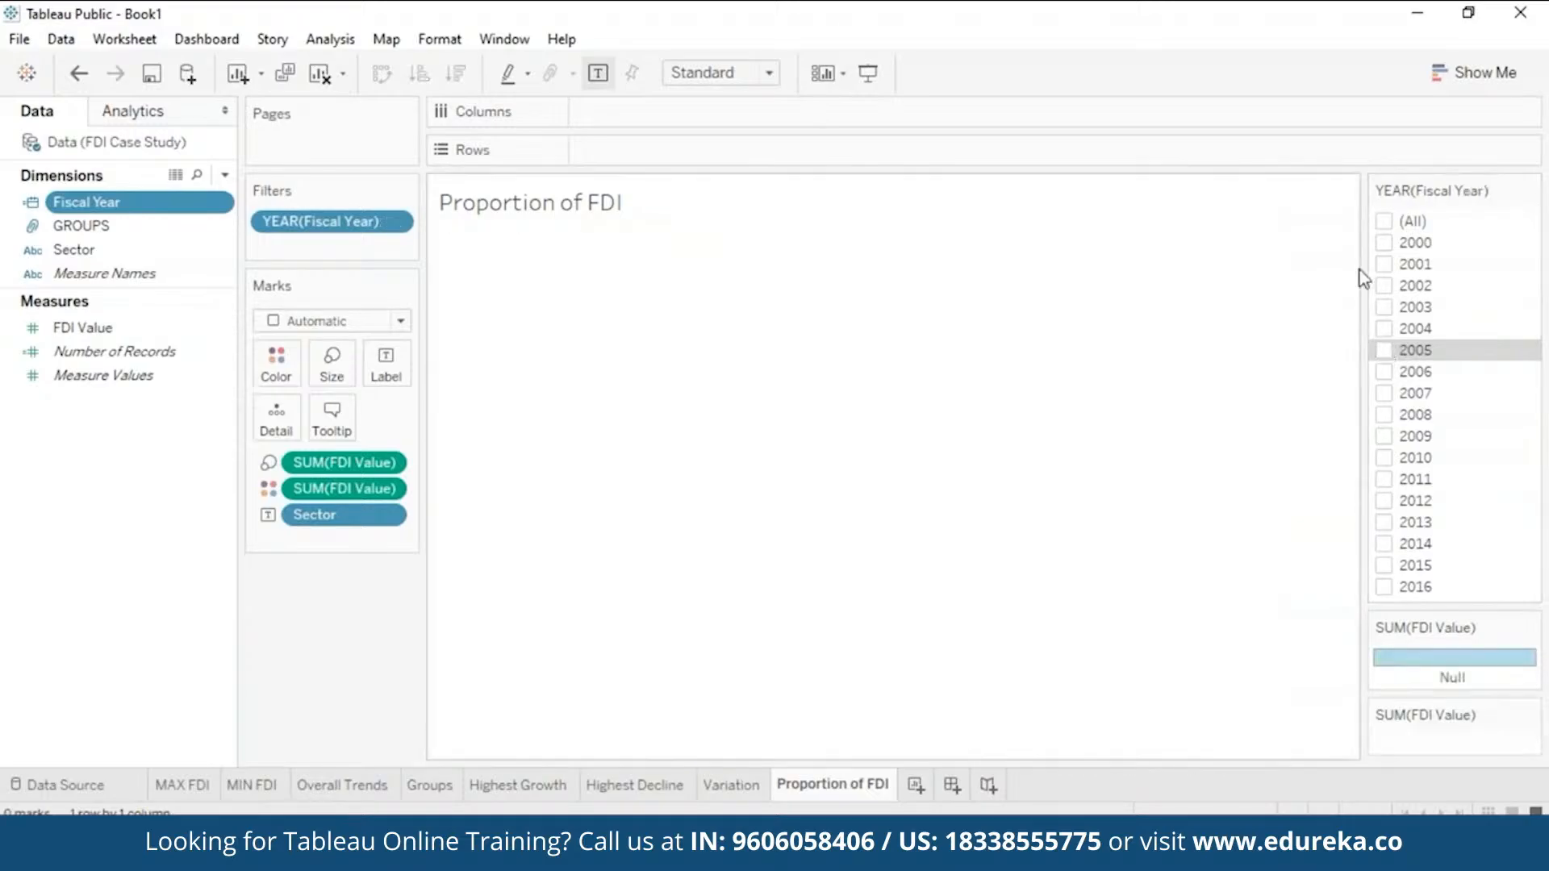
click(1384, 587)
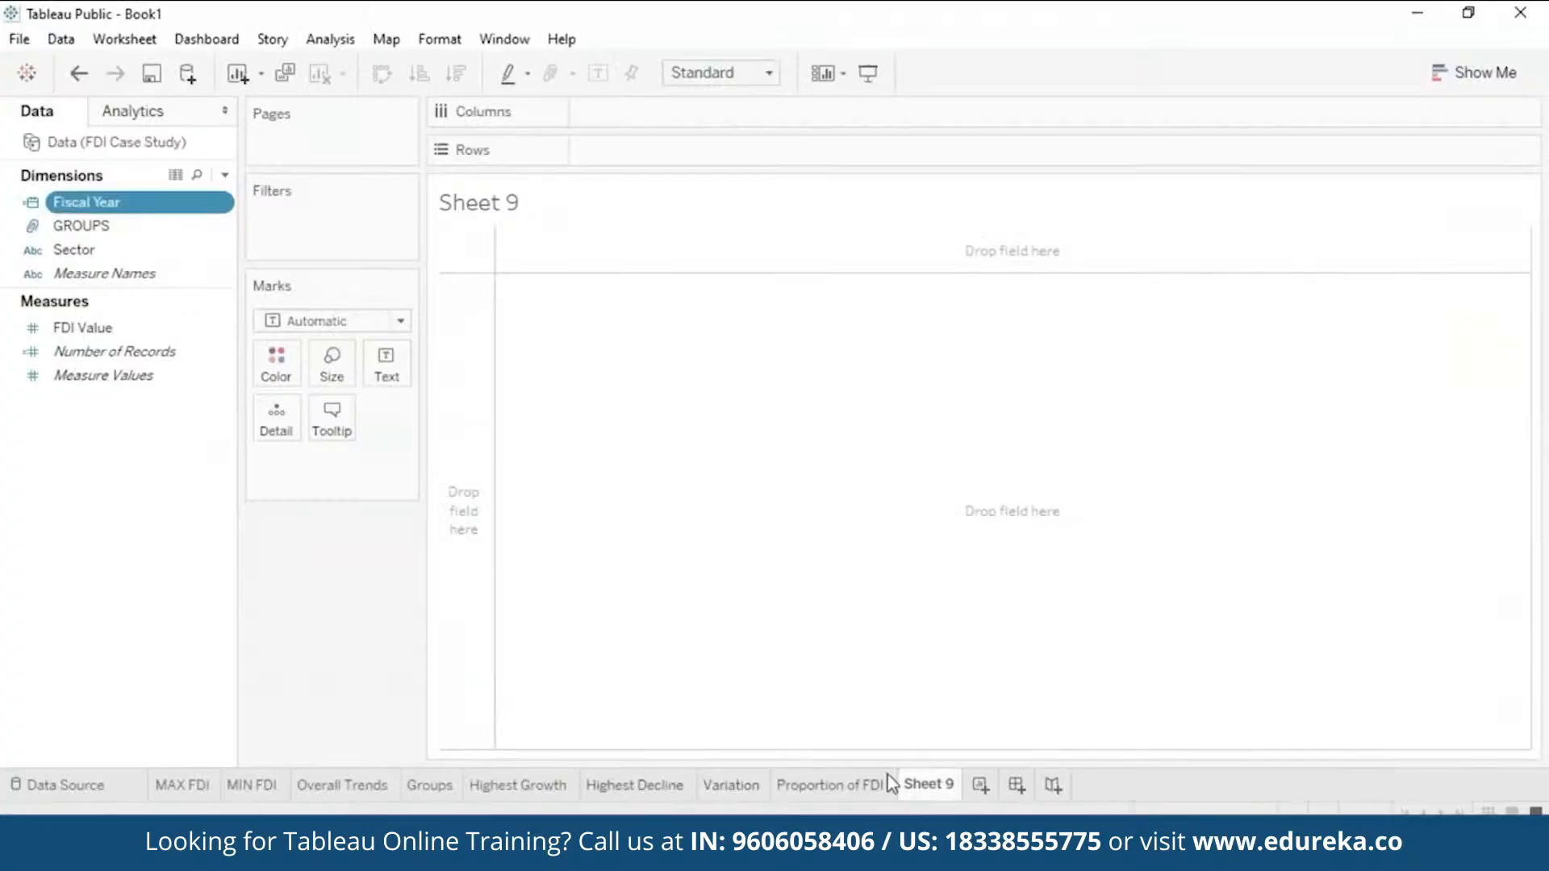
Step: Rename the blank worksheet Sheet 9 as Clusters
right_click(929, 783)
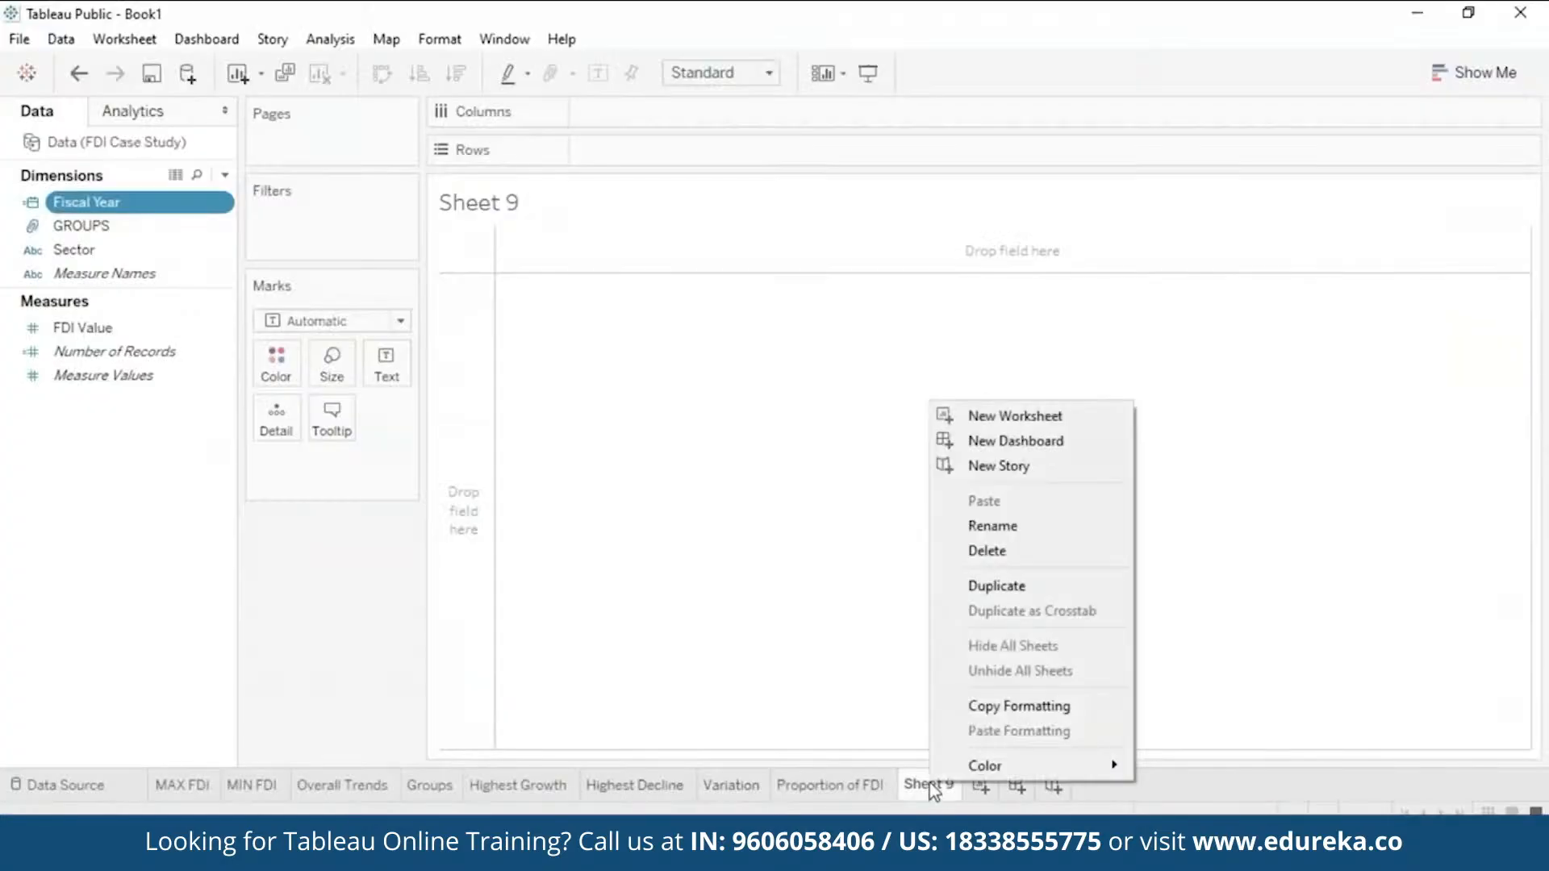
click(1070, 525)
text(Clusters)
click(923, 681)
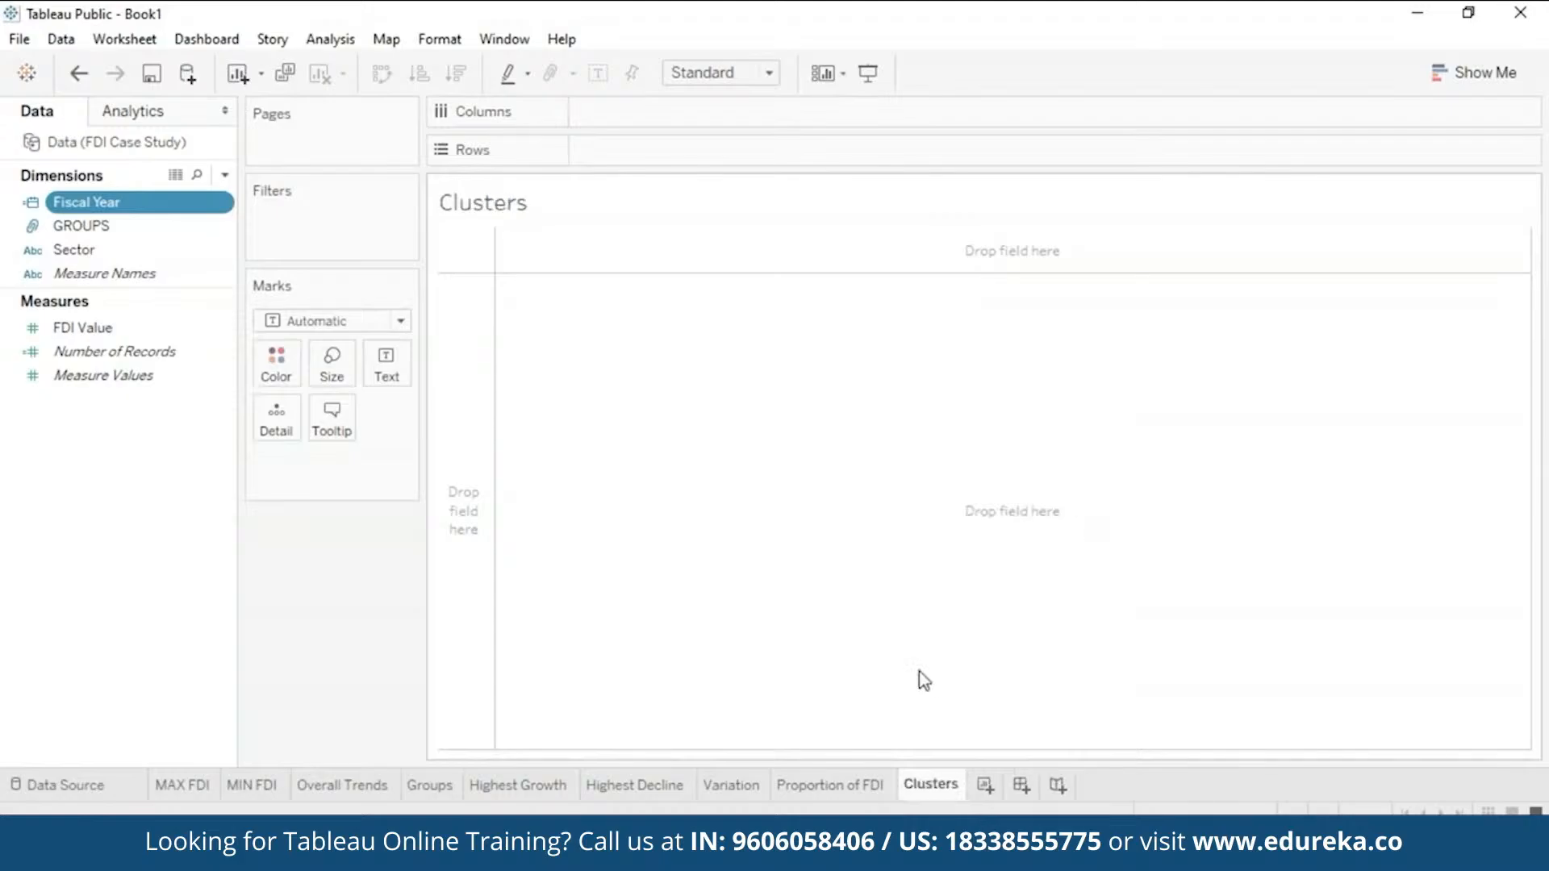
Step: List the sum of FDI Value by Sector on the Clusters sheet and cluster the sectors with the automatic number of clusters
drag(156, 249, 613, 151)
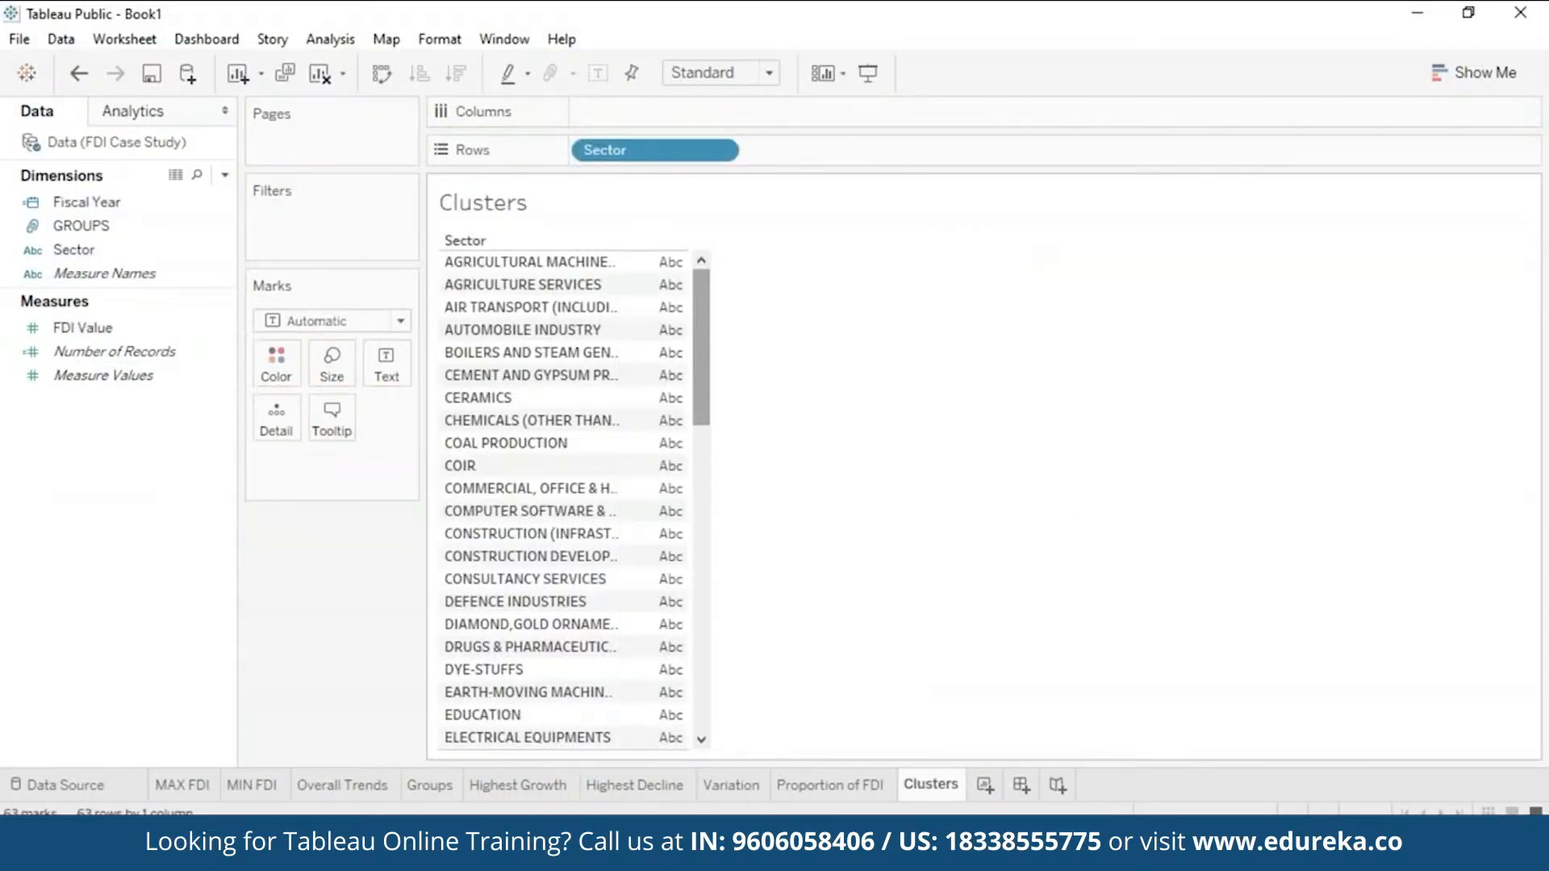
drag(89, 327, 665, 302)
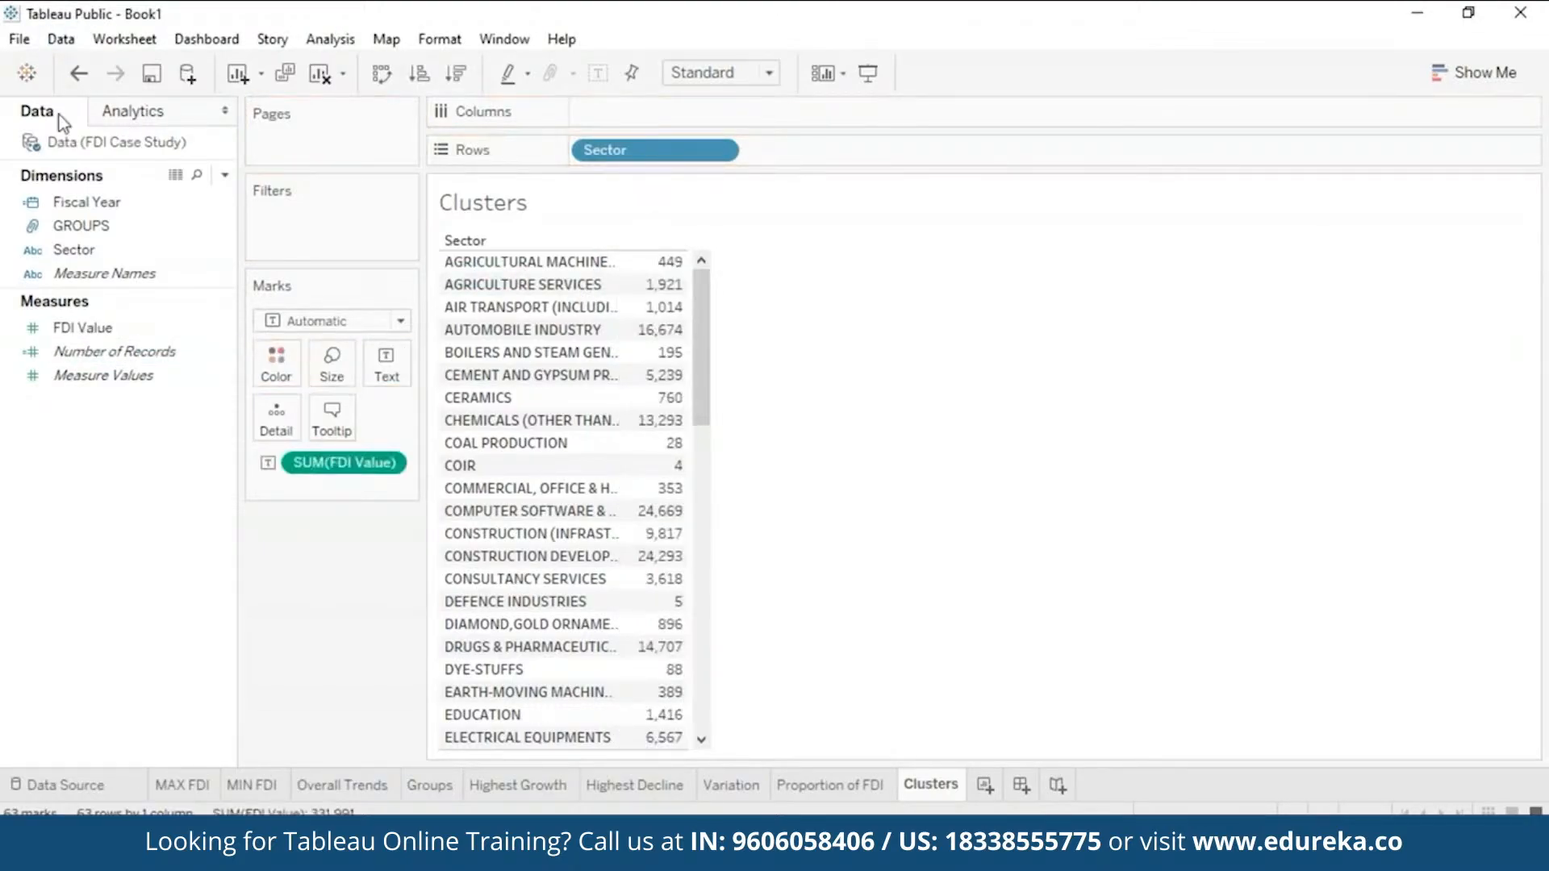
click(186, 111)
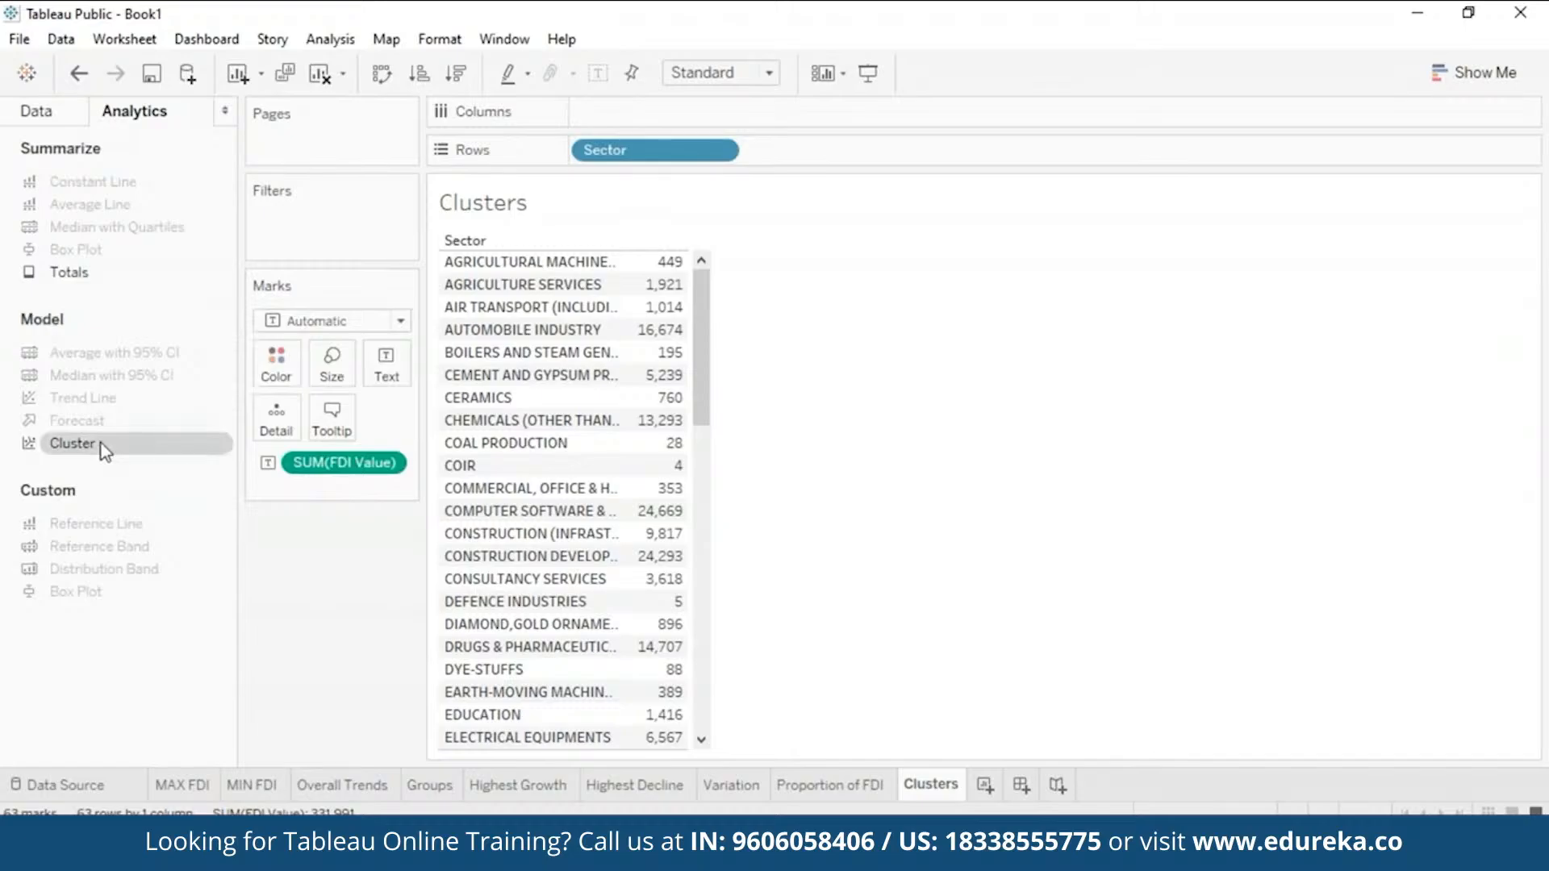
drag(105, 452, 640, 267)
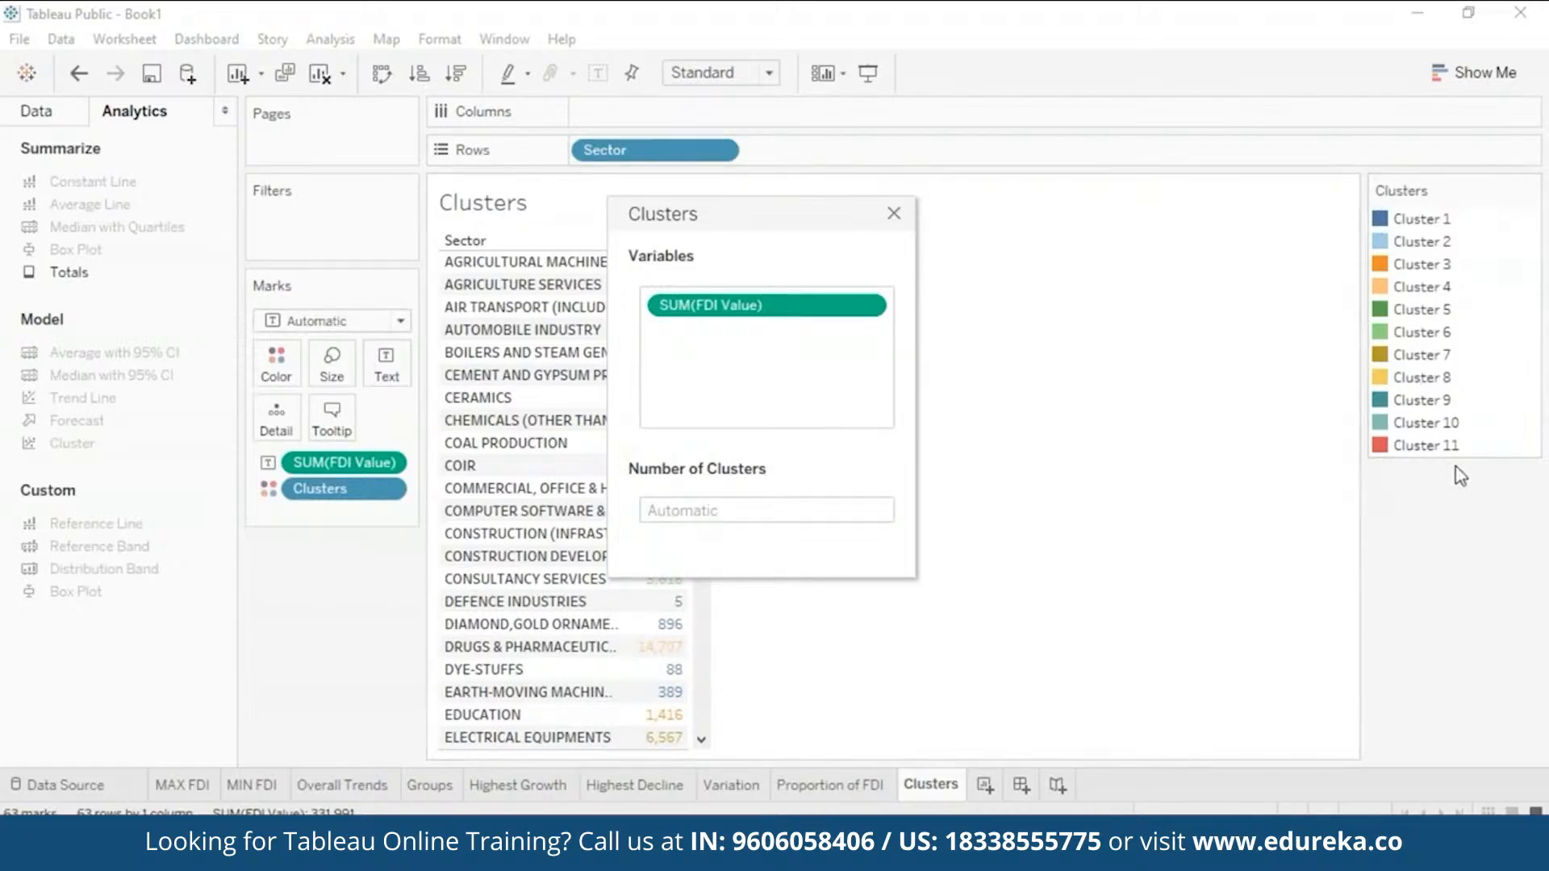
click(716, 511)
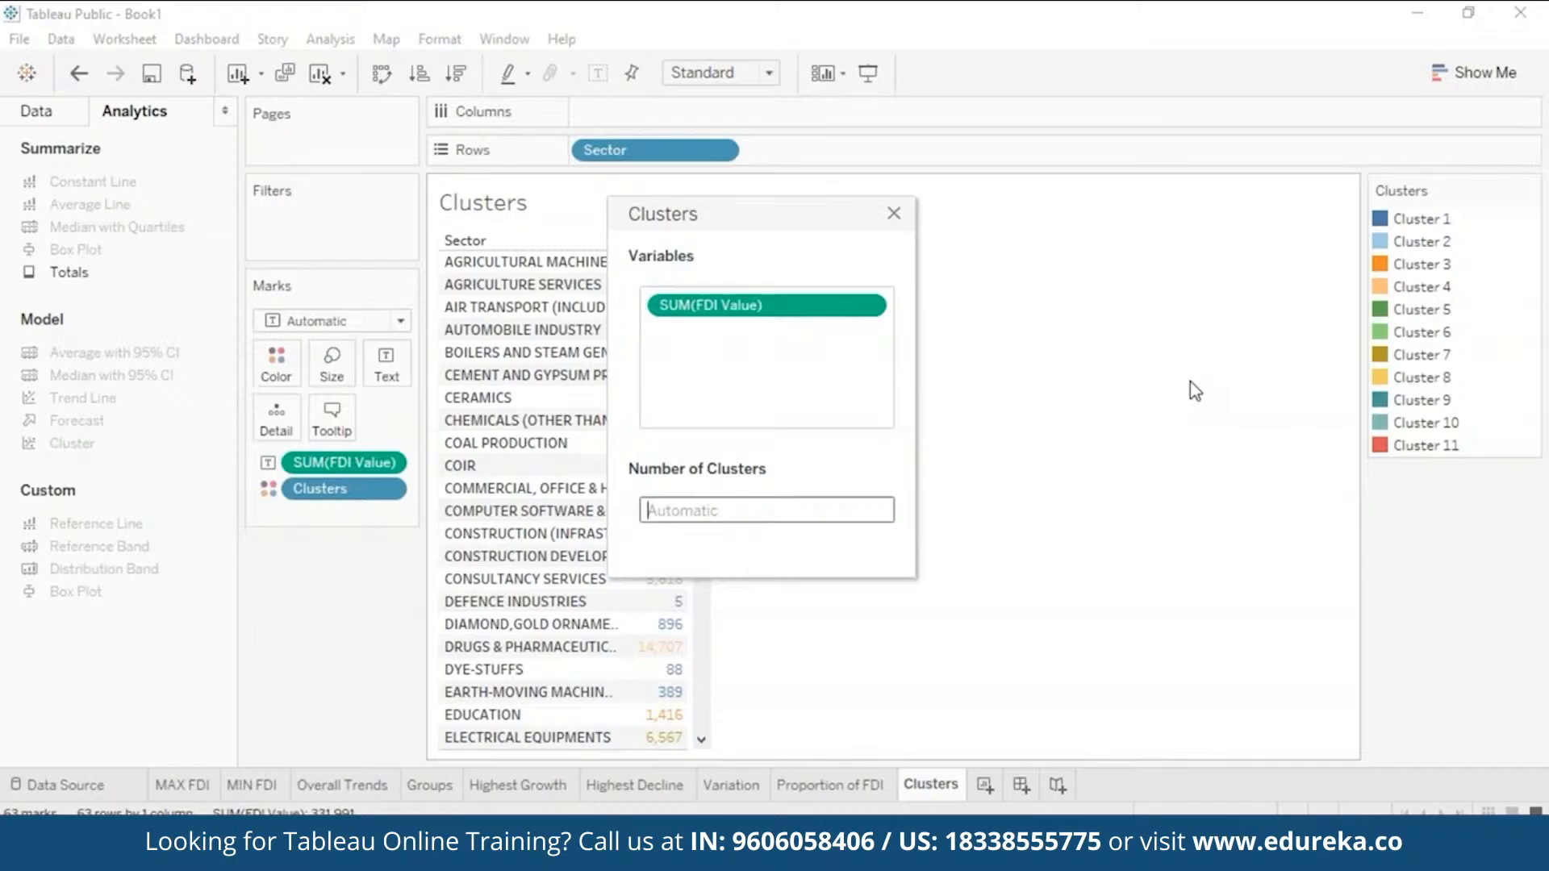
click(1190, 382)
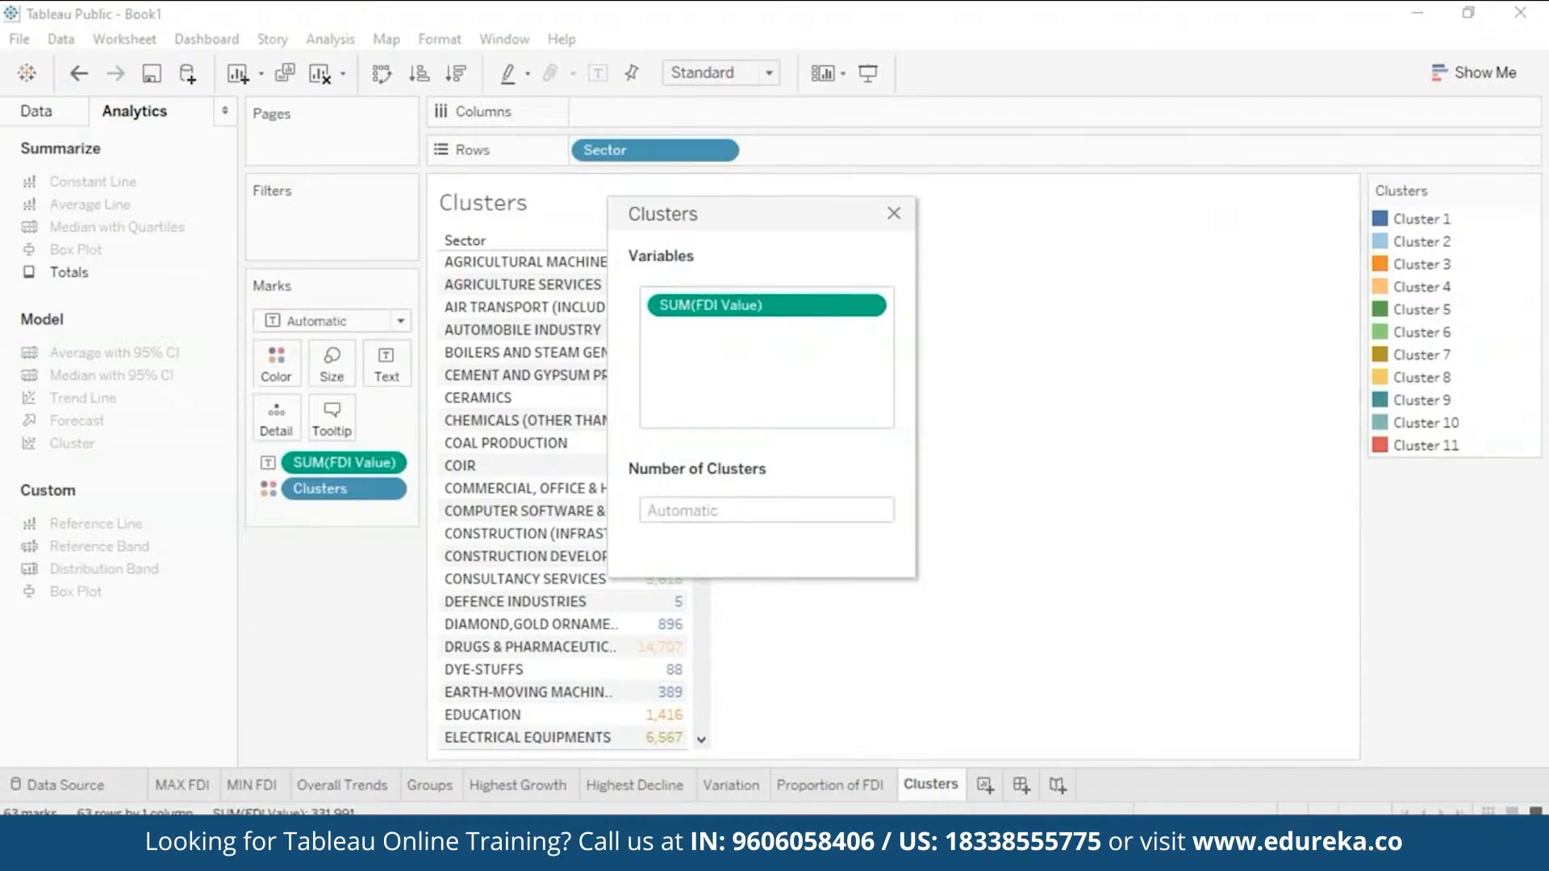
click(893, 216)
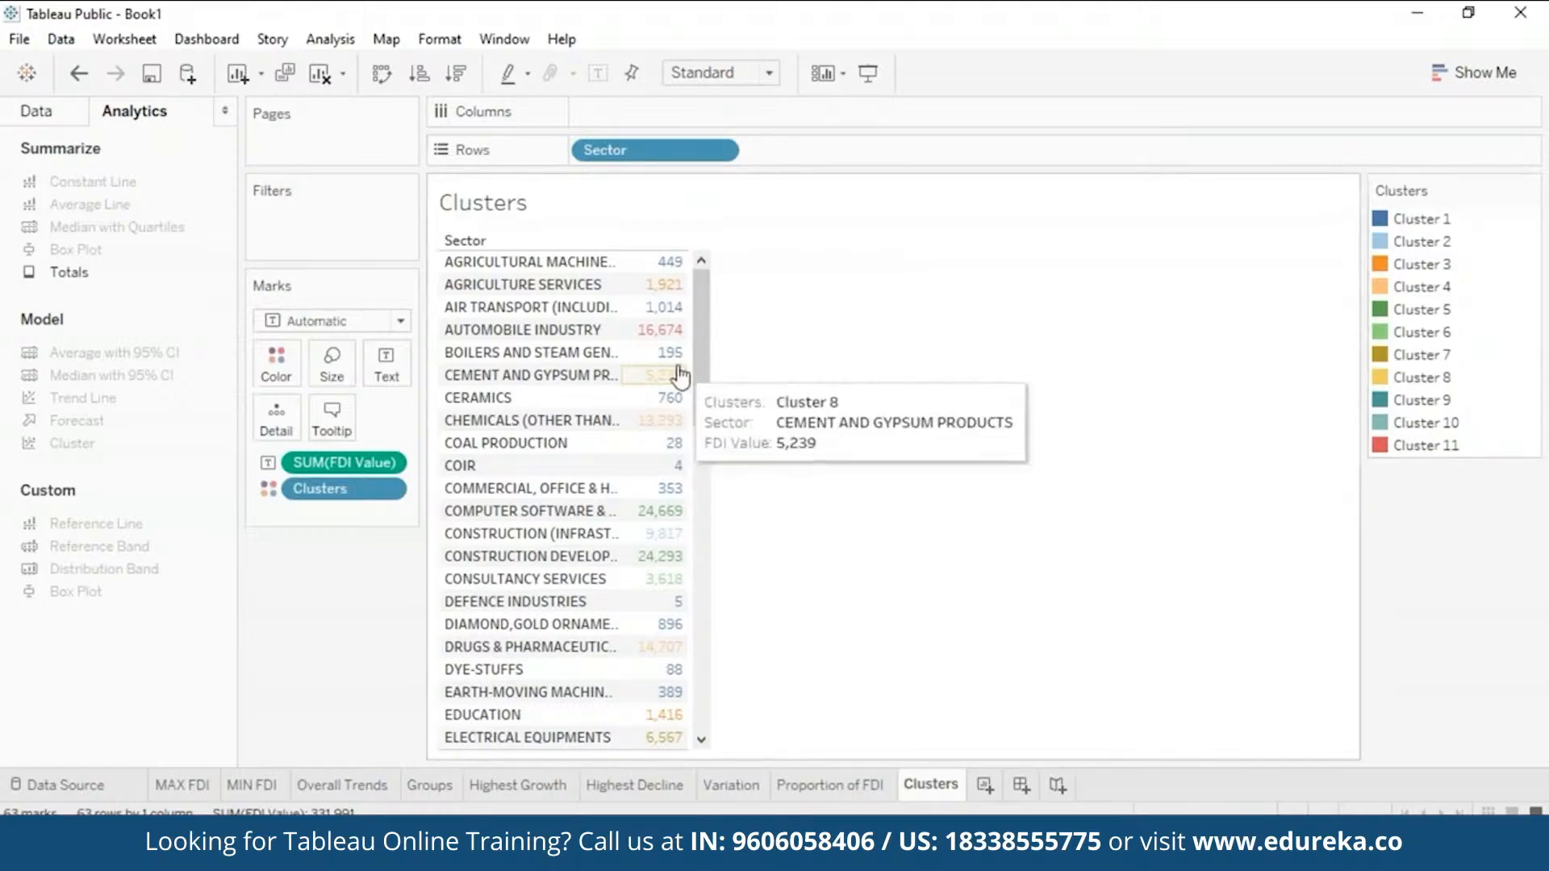
Step: Turn the clustered sector table into a packed bubbles chart
drag(706, 377, 722, 556)
scroll(723, 556, down, 10)
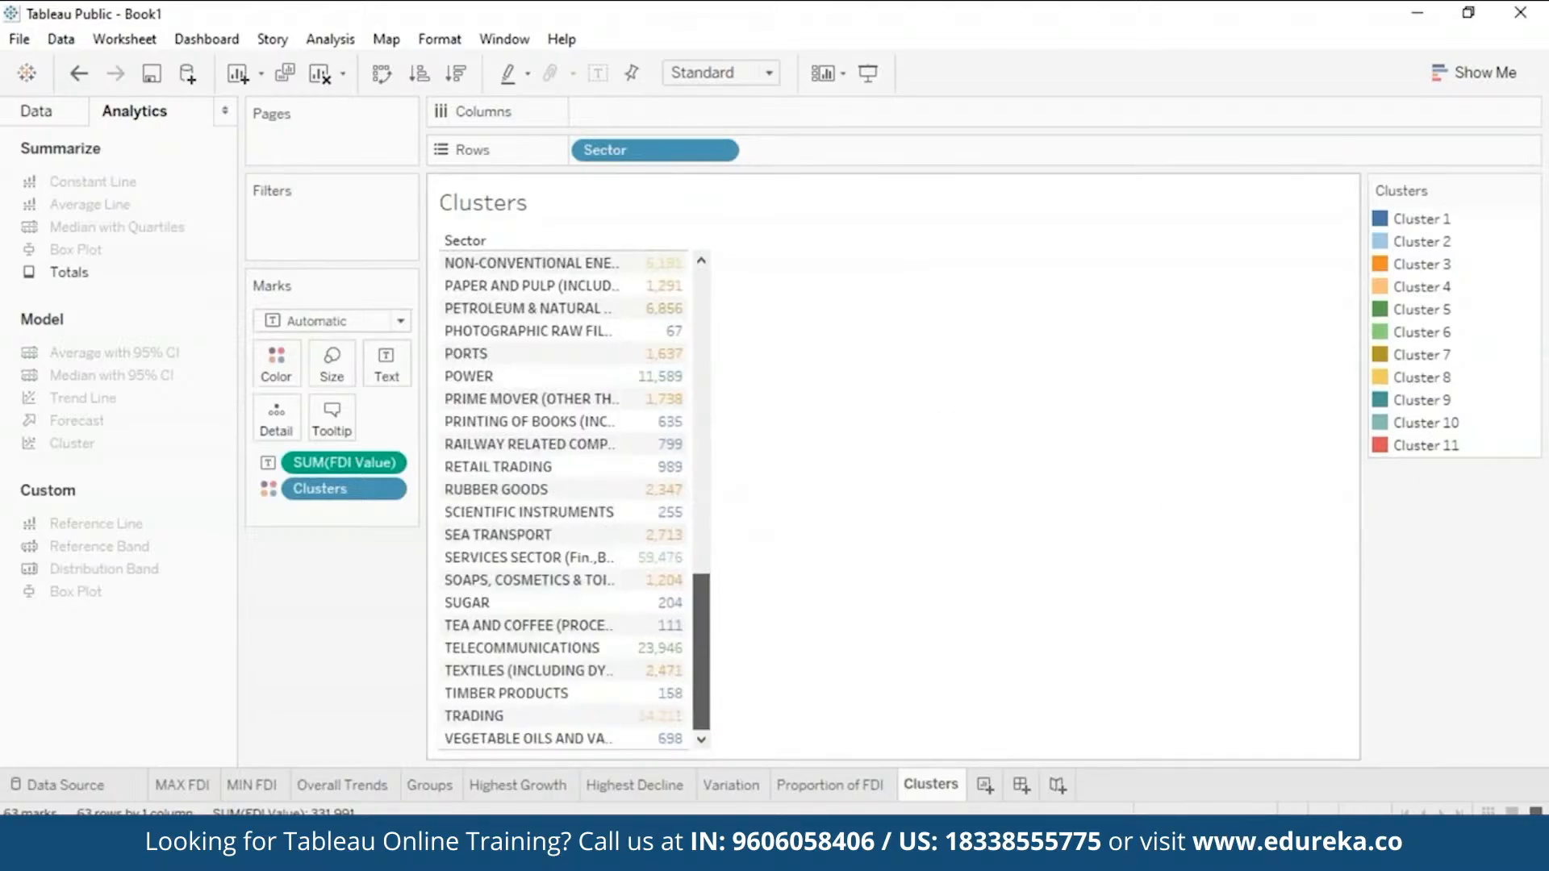
drag(702, 645, 750, 304)
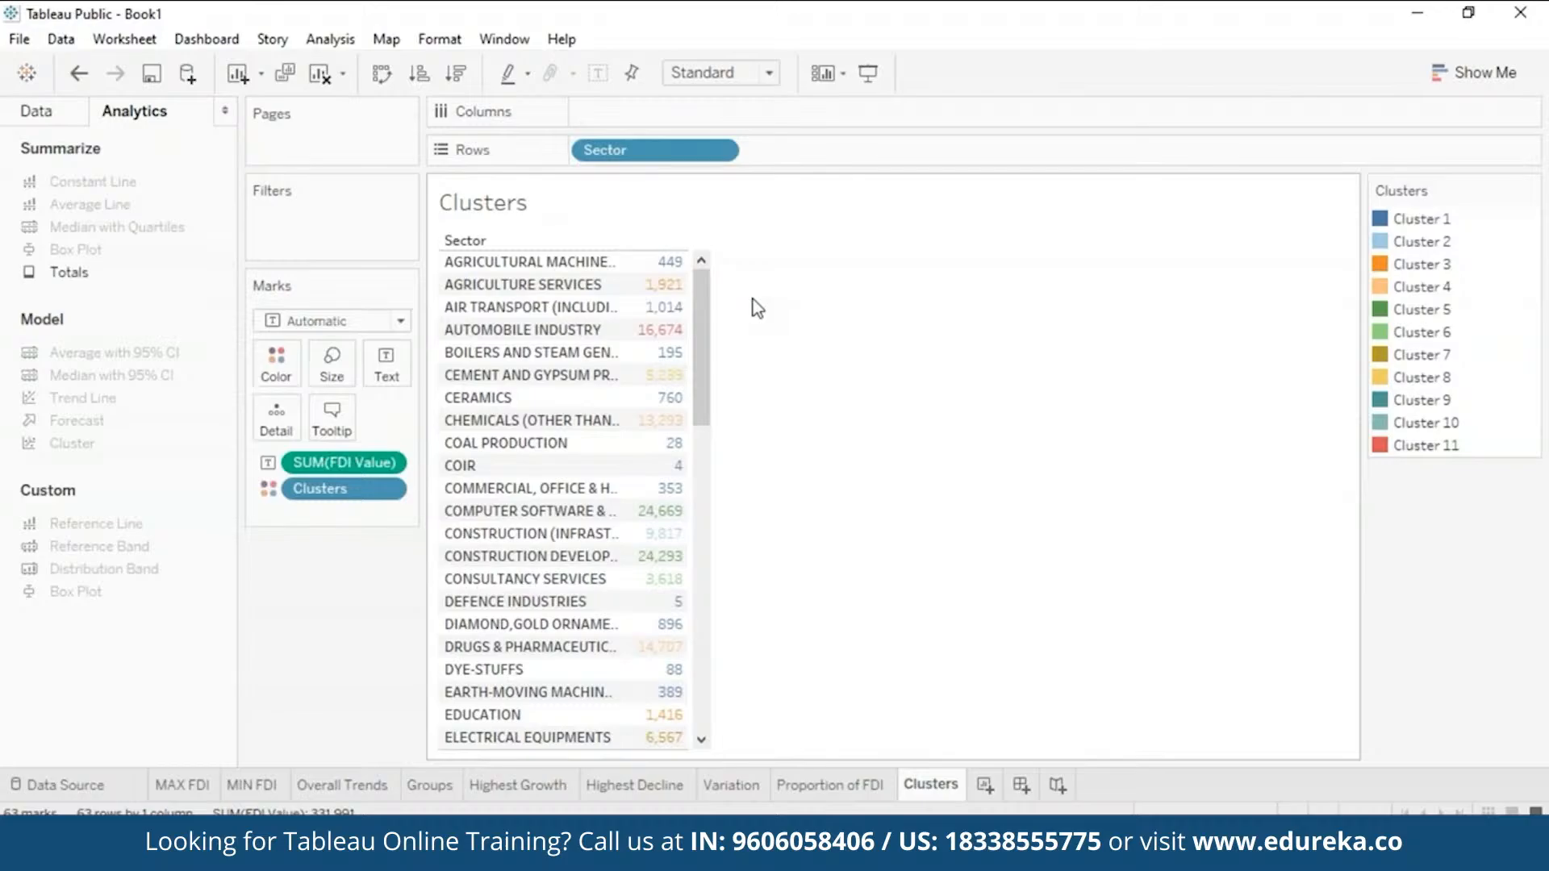
mouse_move(681, 379)
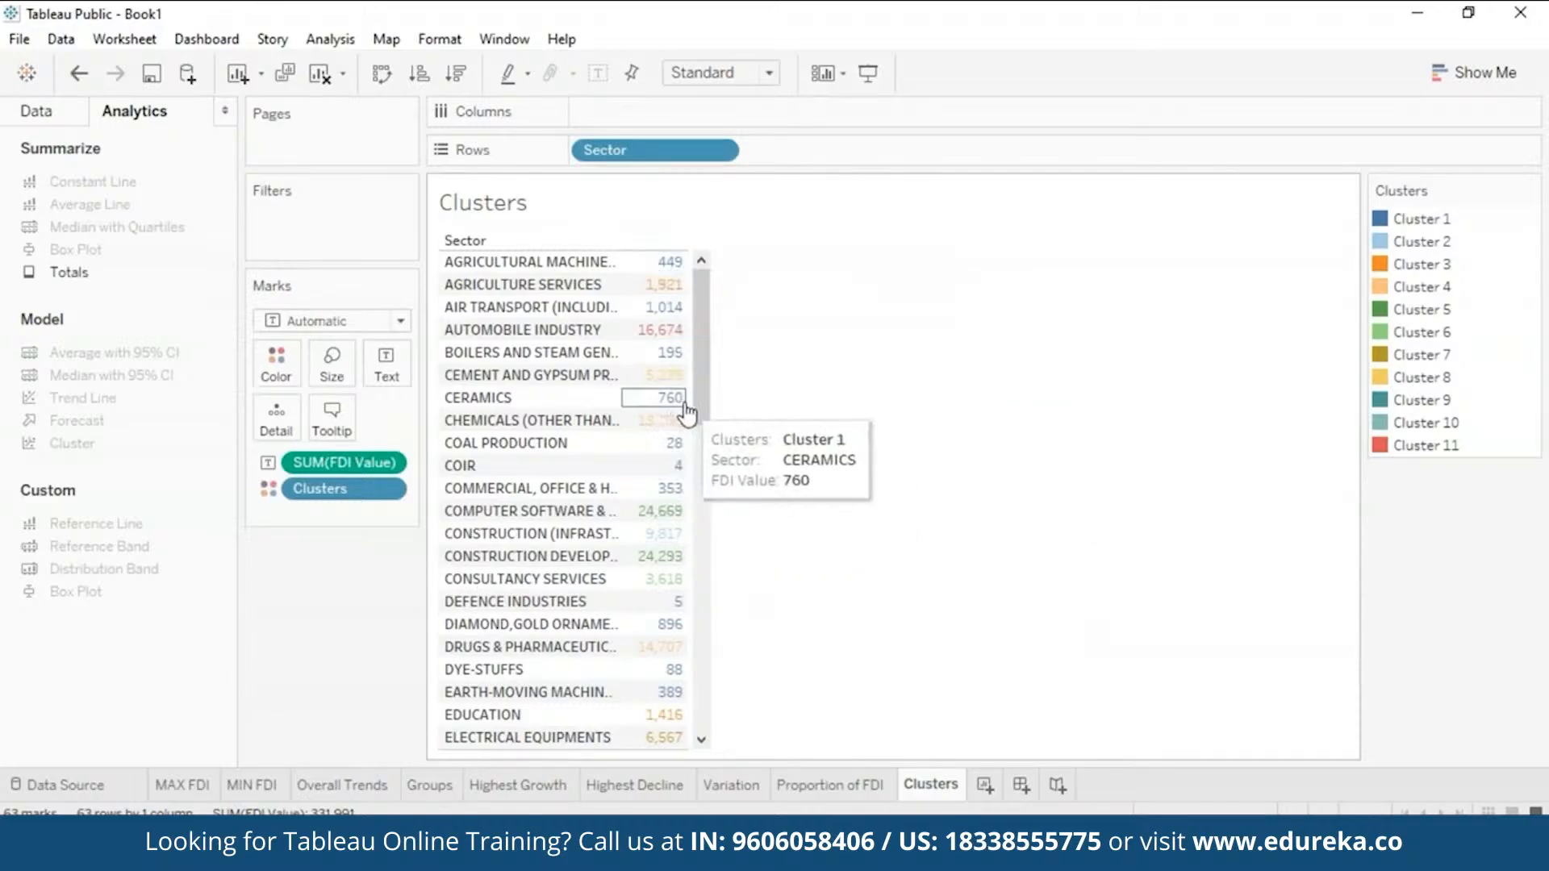
drag(706, 419, 787, 312)
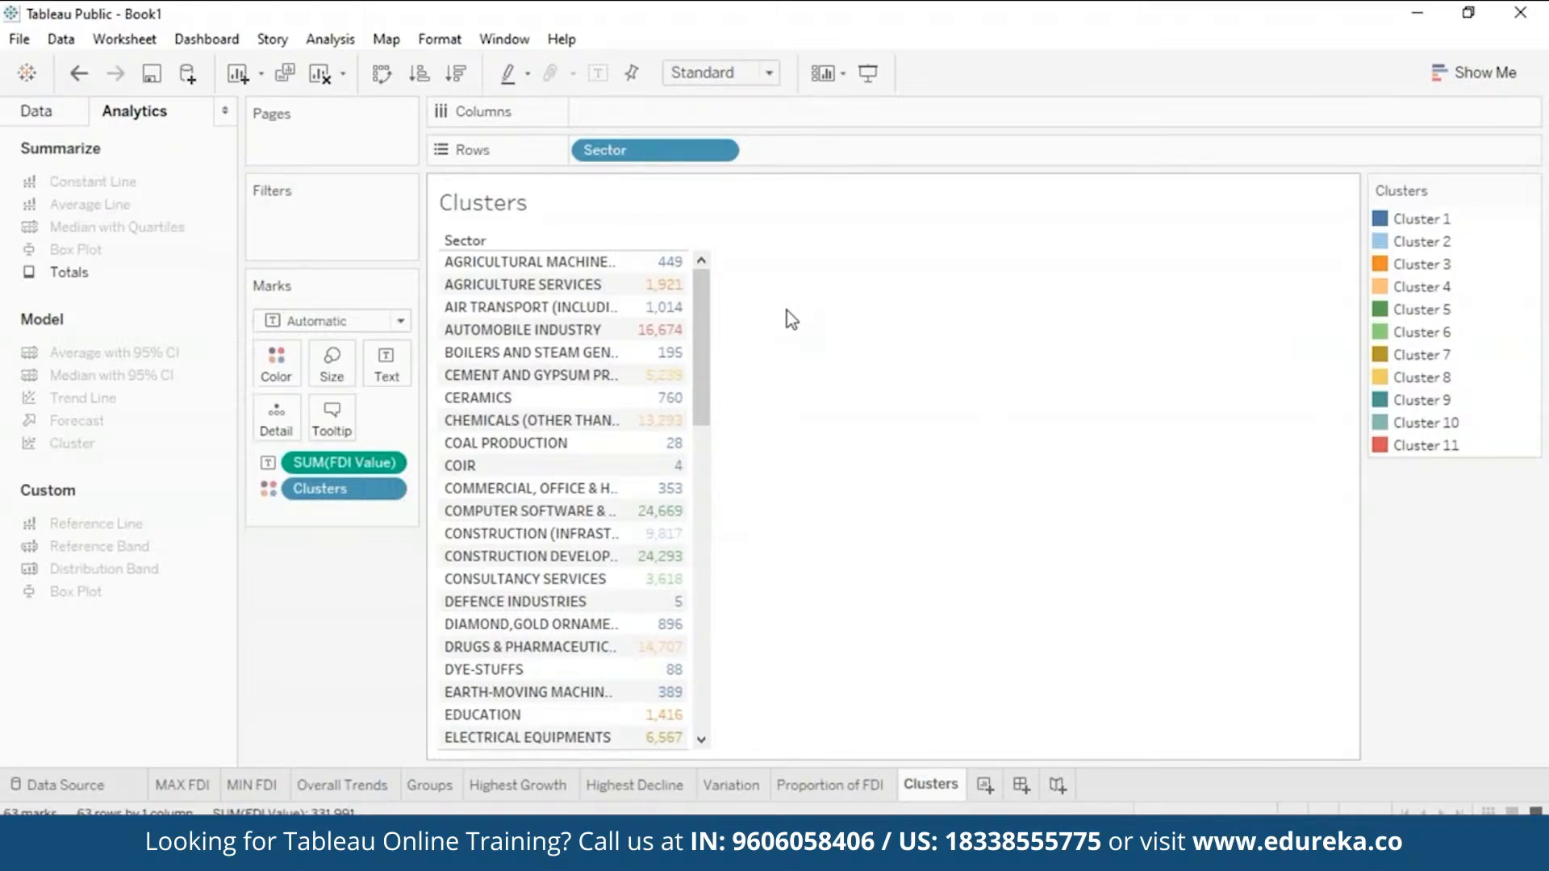
click(1486, 74)
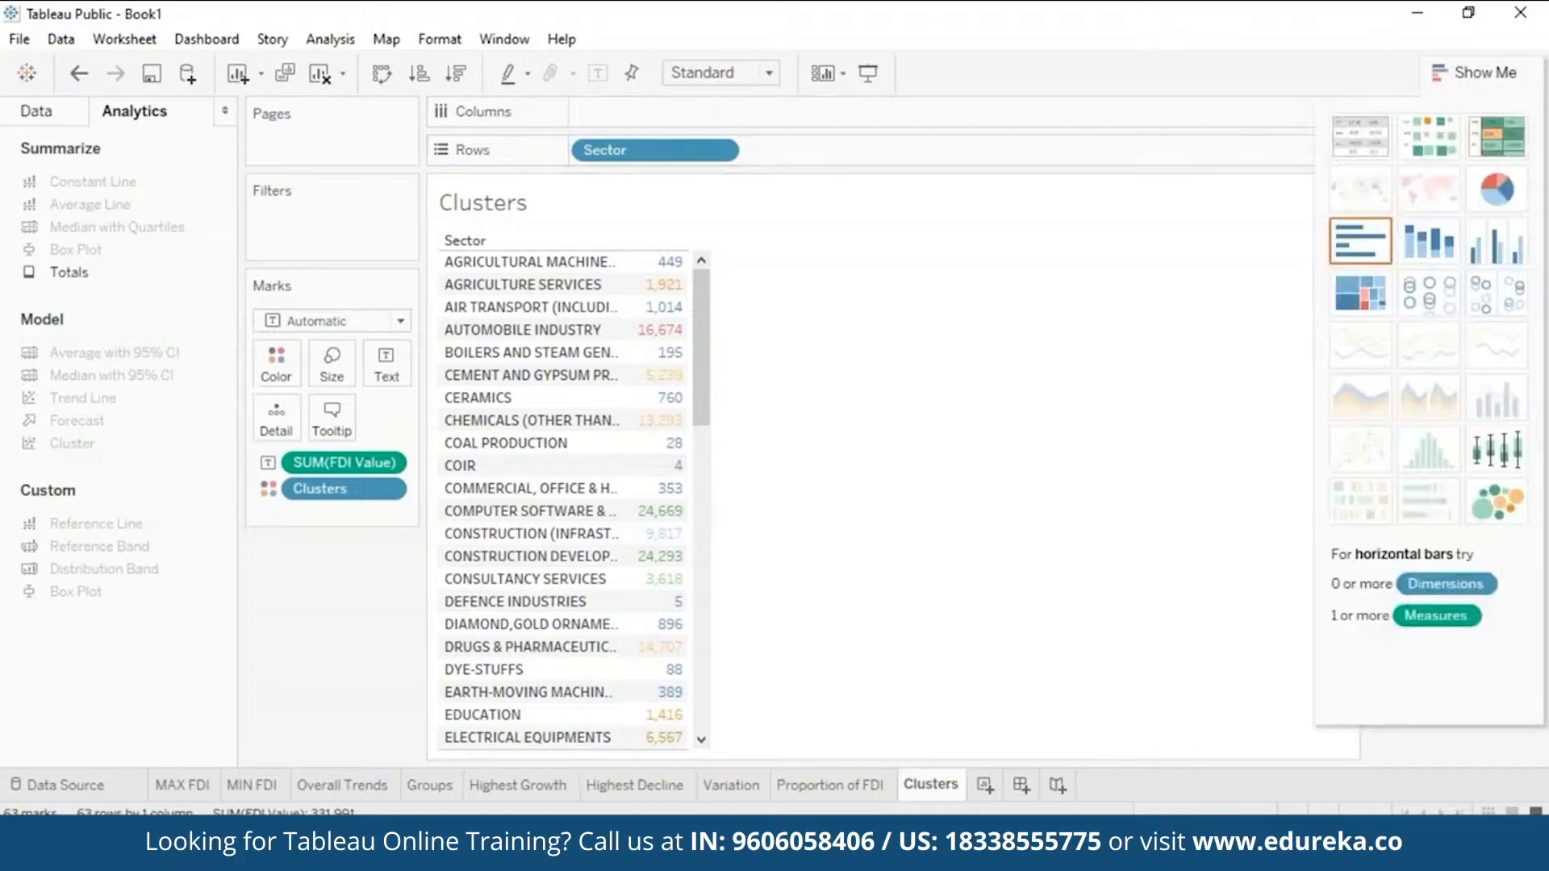
click(1497, 503)
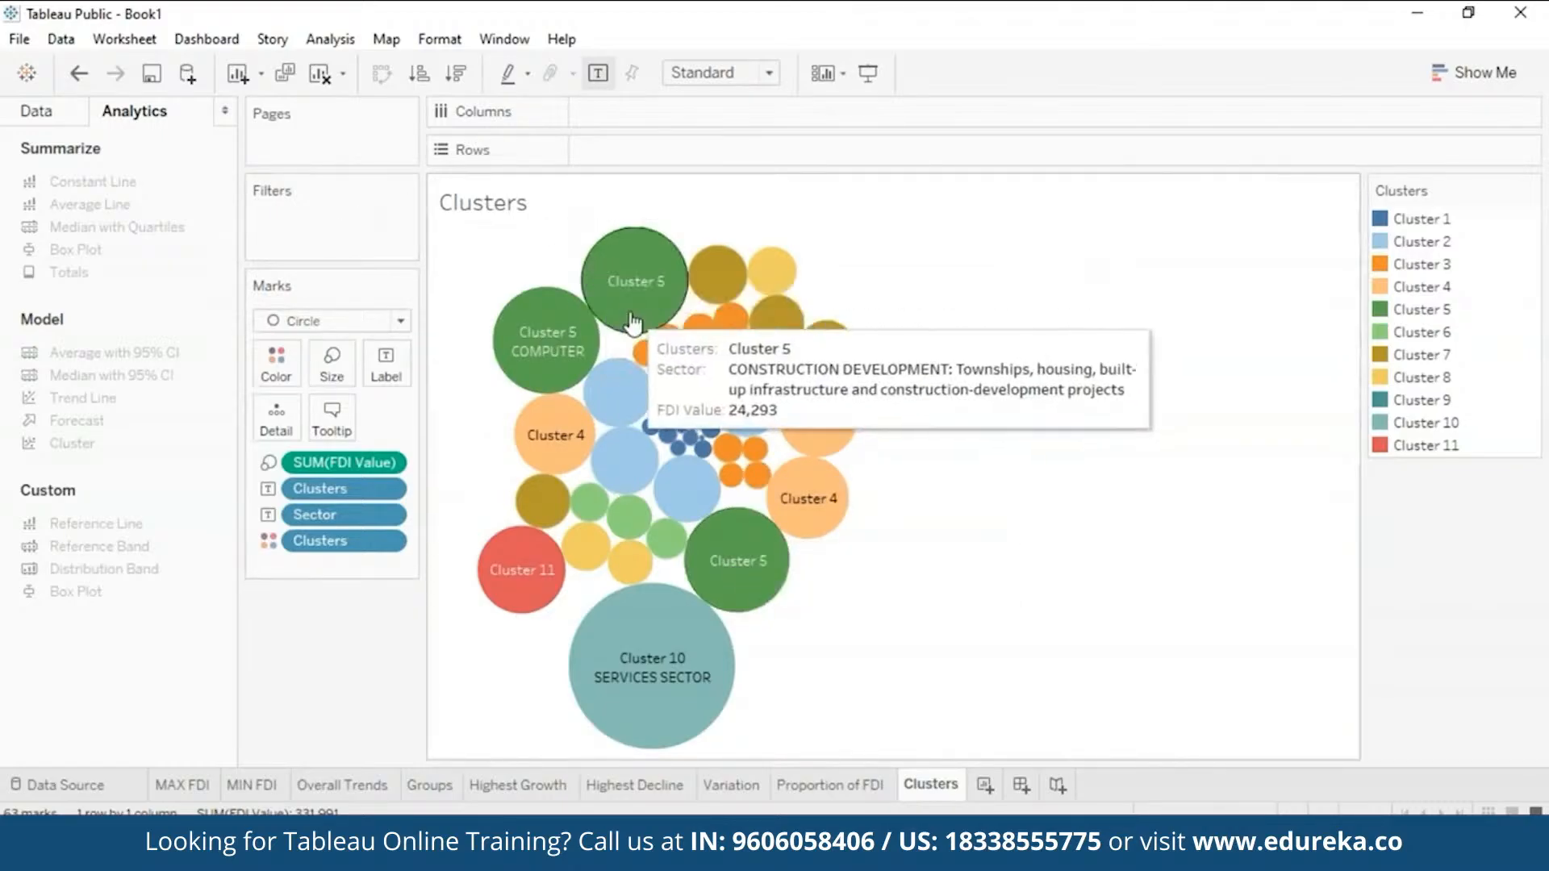
Step: Highlight the bubbles of Cluster 4, Cluster 6 and Cluster 9 one at a time, and clear the highlight
mouse_move(910, 400)
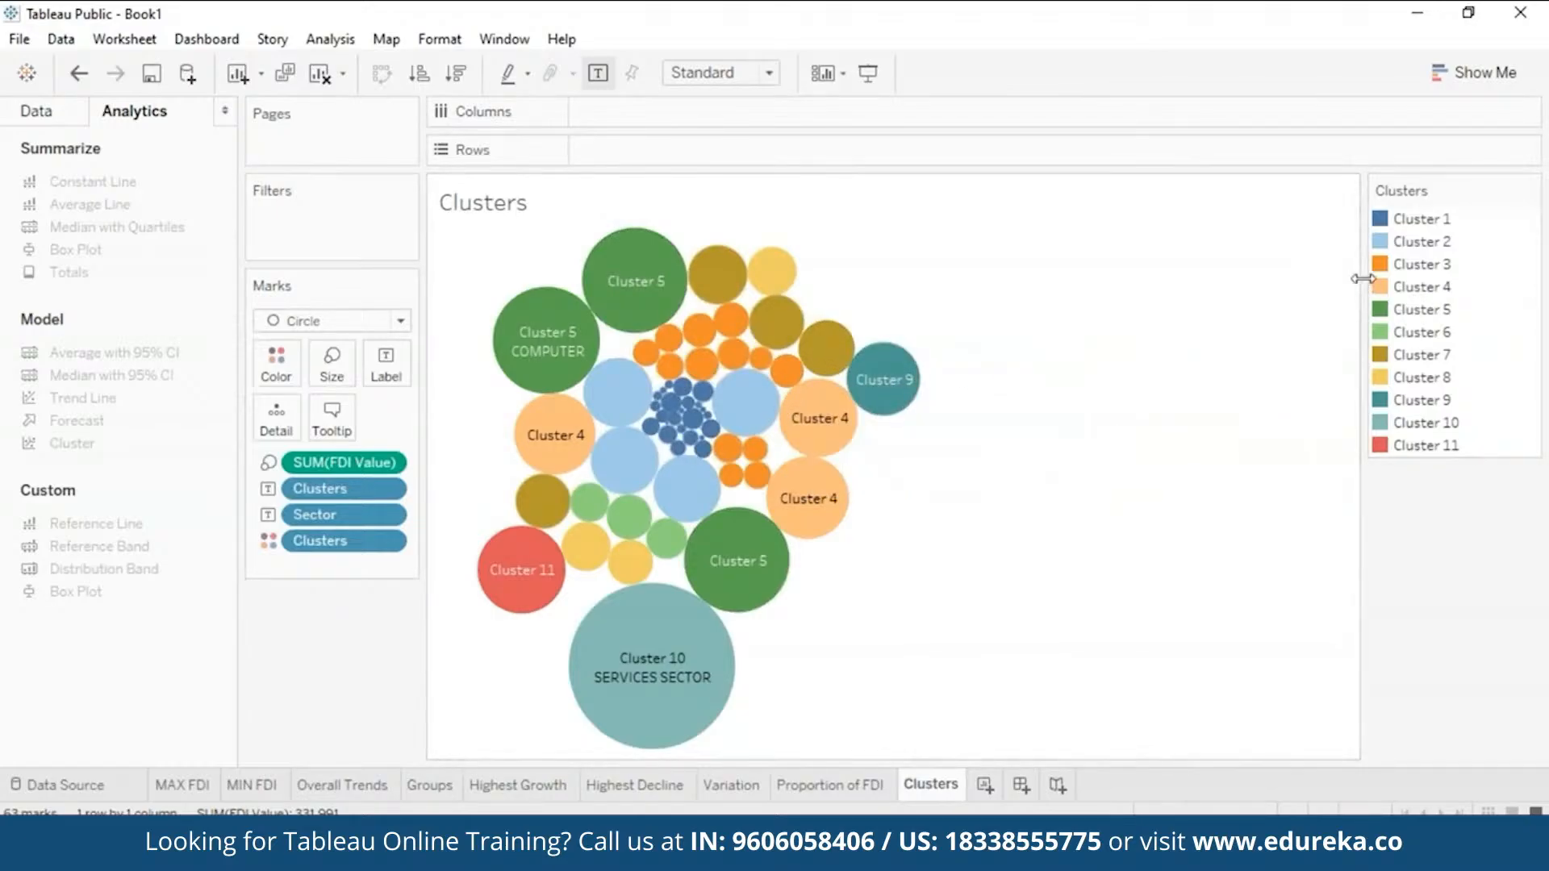
click(1382, 288)
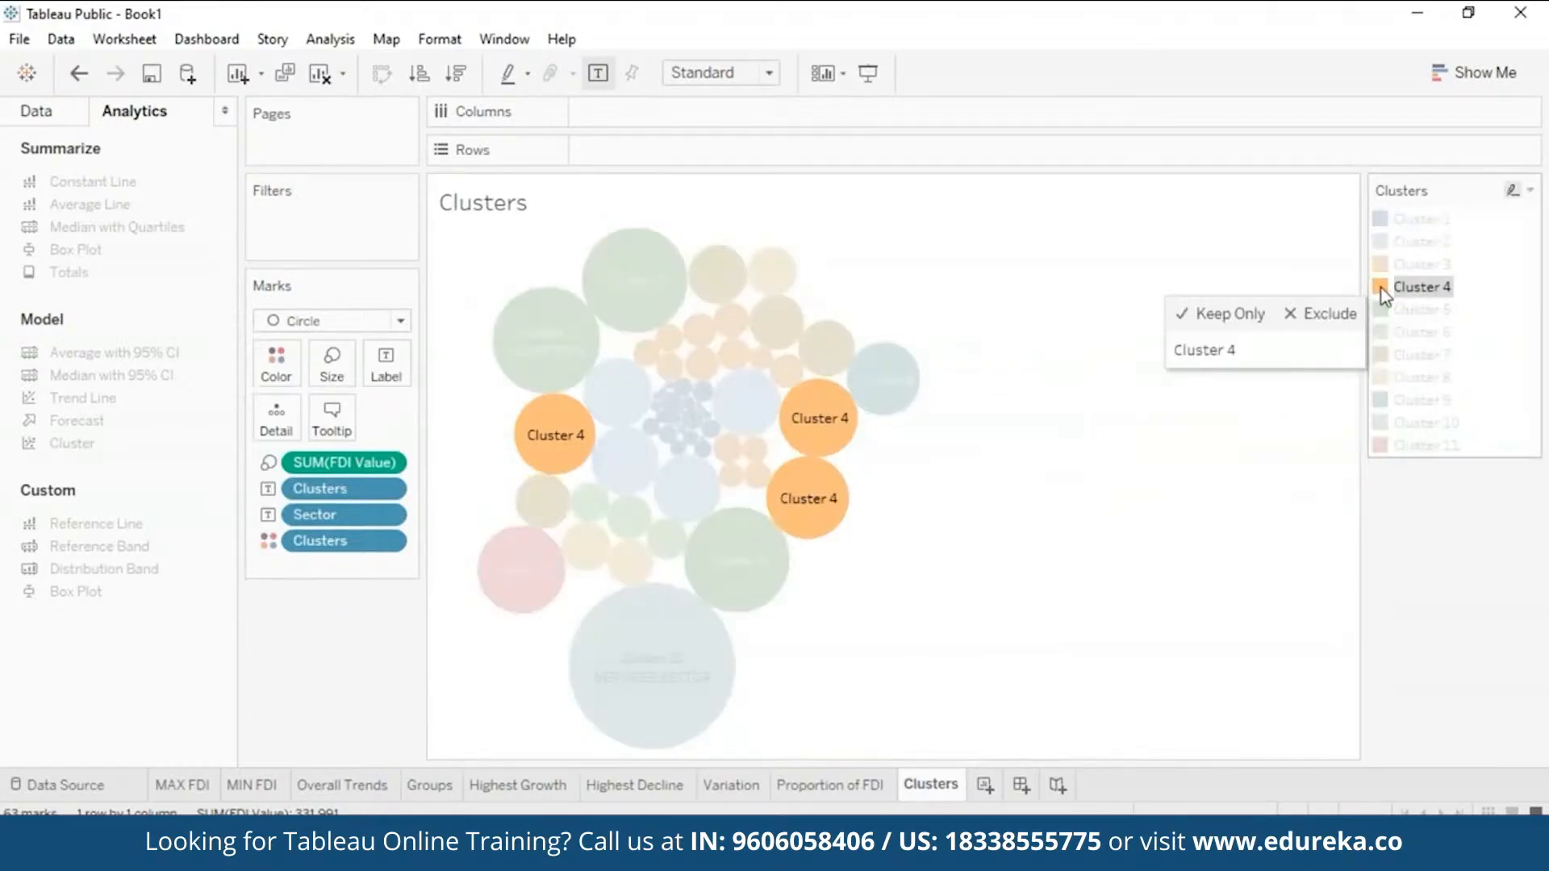
click(1382, 332)
click(1394, 400)
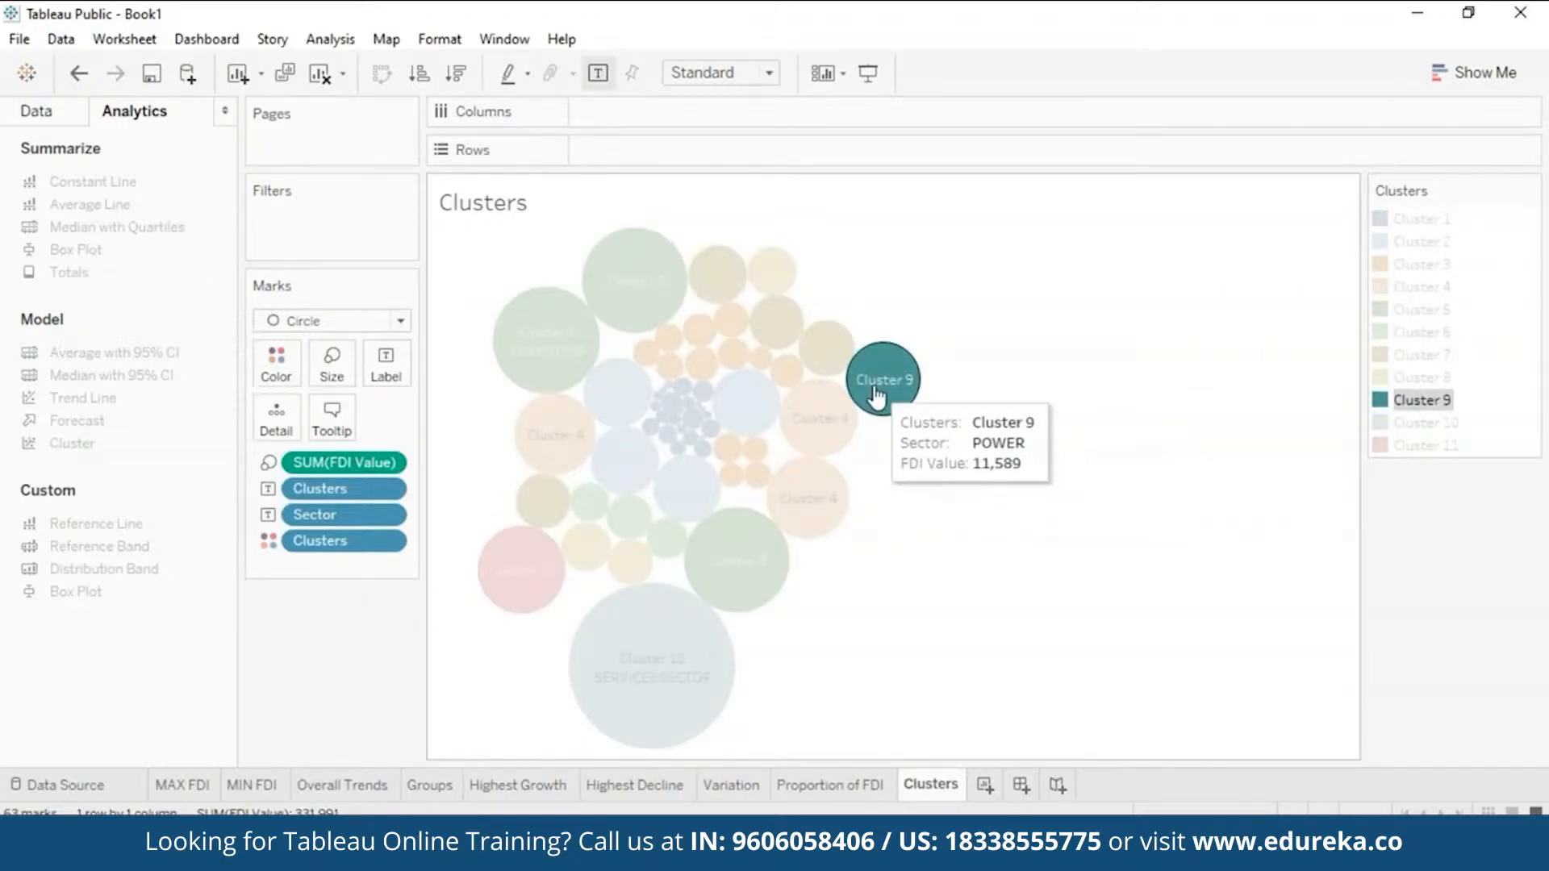
click(1195, 633)
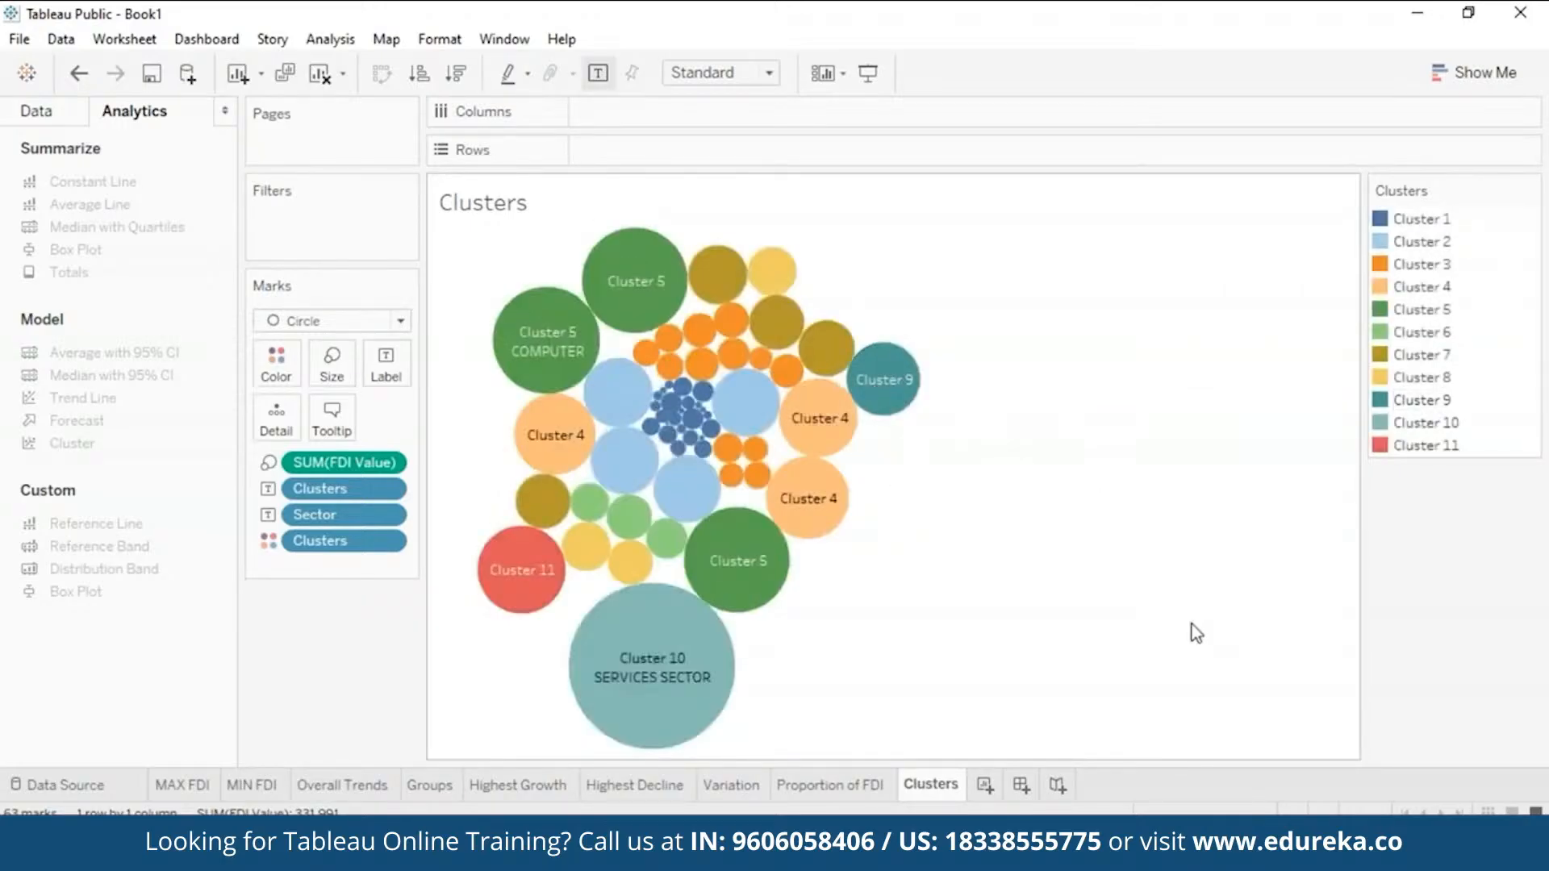
mouse_move(534, 575)
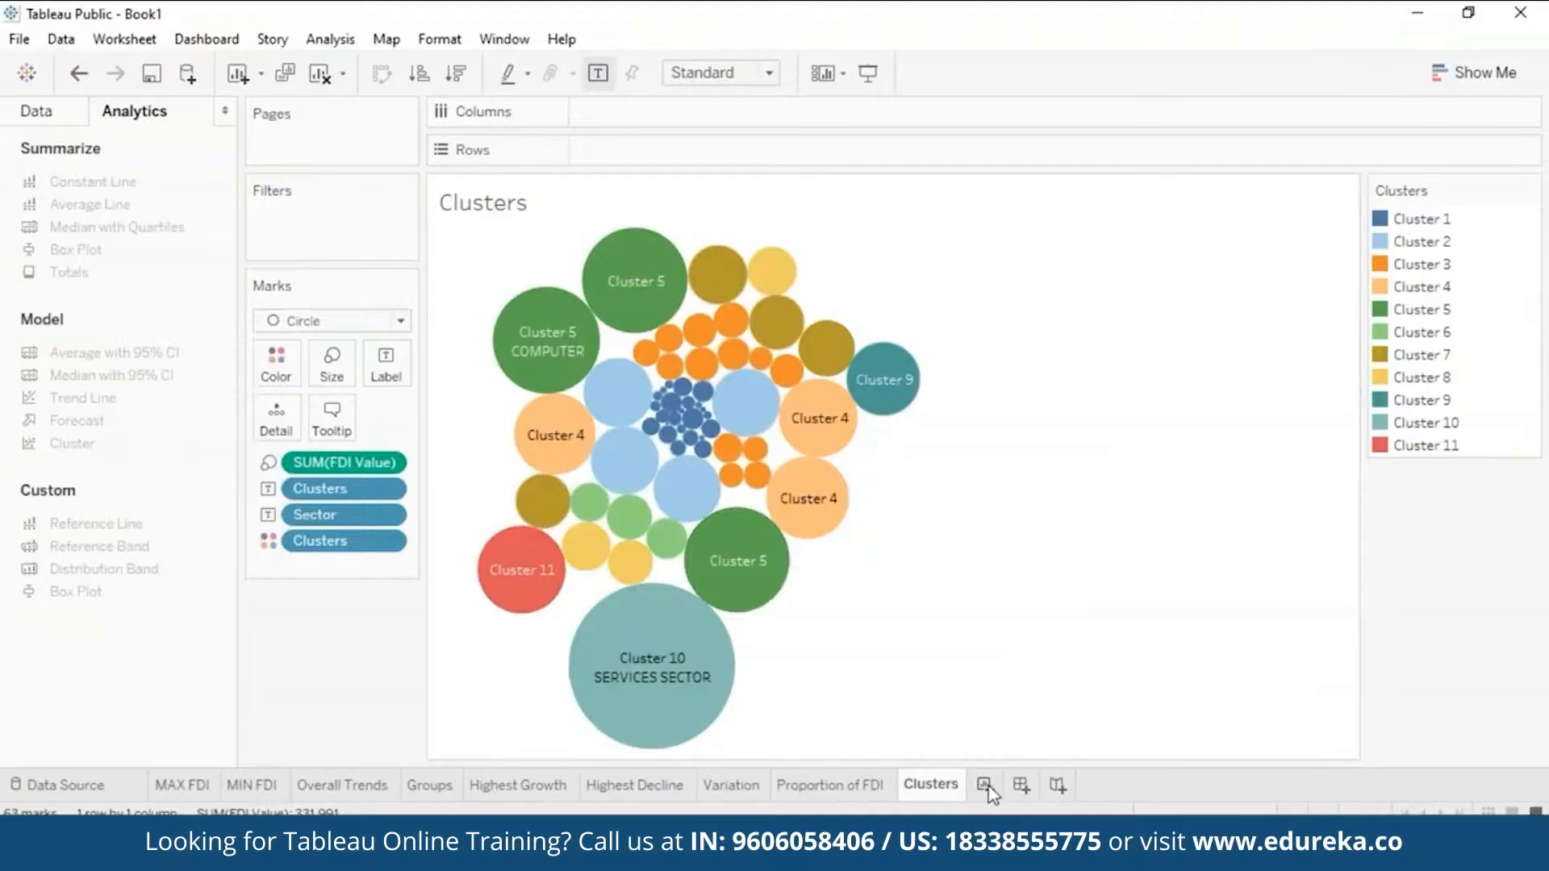
Step: Add a new worksheet and name it Trend Forecast
click(985, 786)
right_click(997, 786)
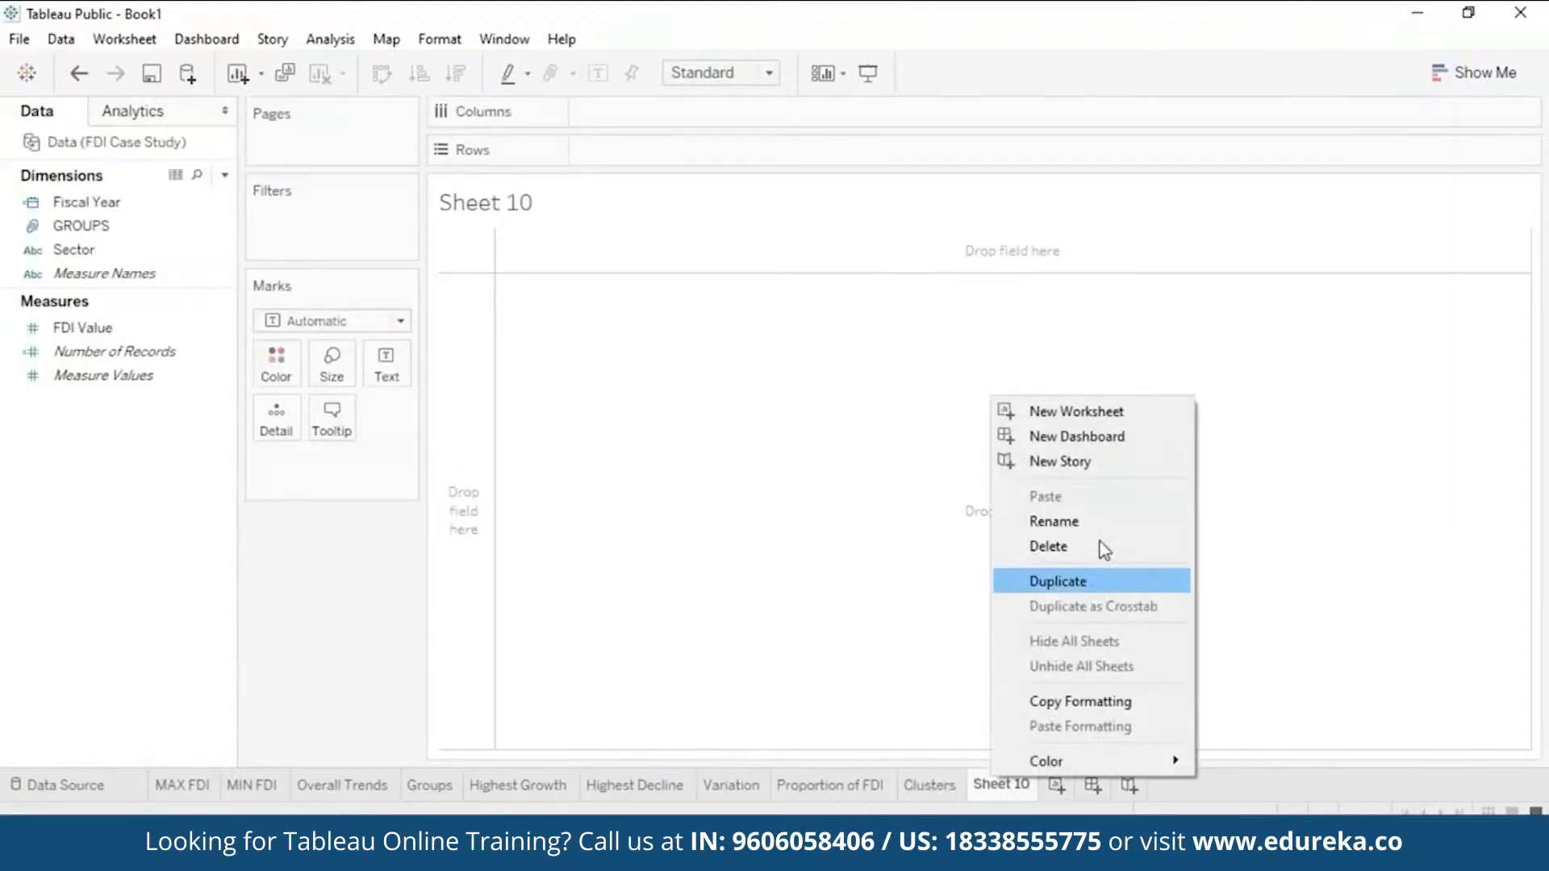
click(1118, 525)
text(Trend Forecast)
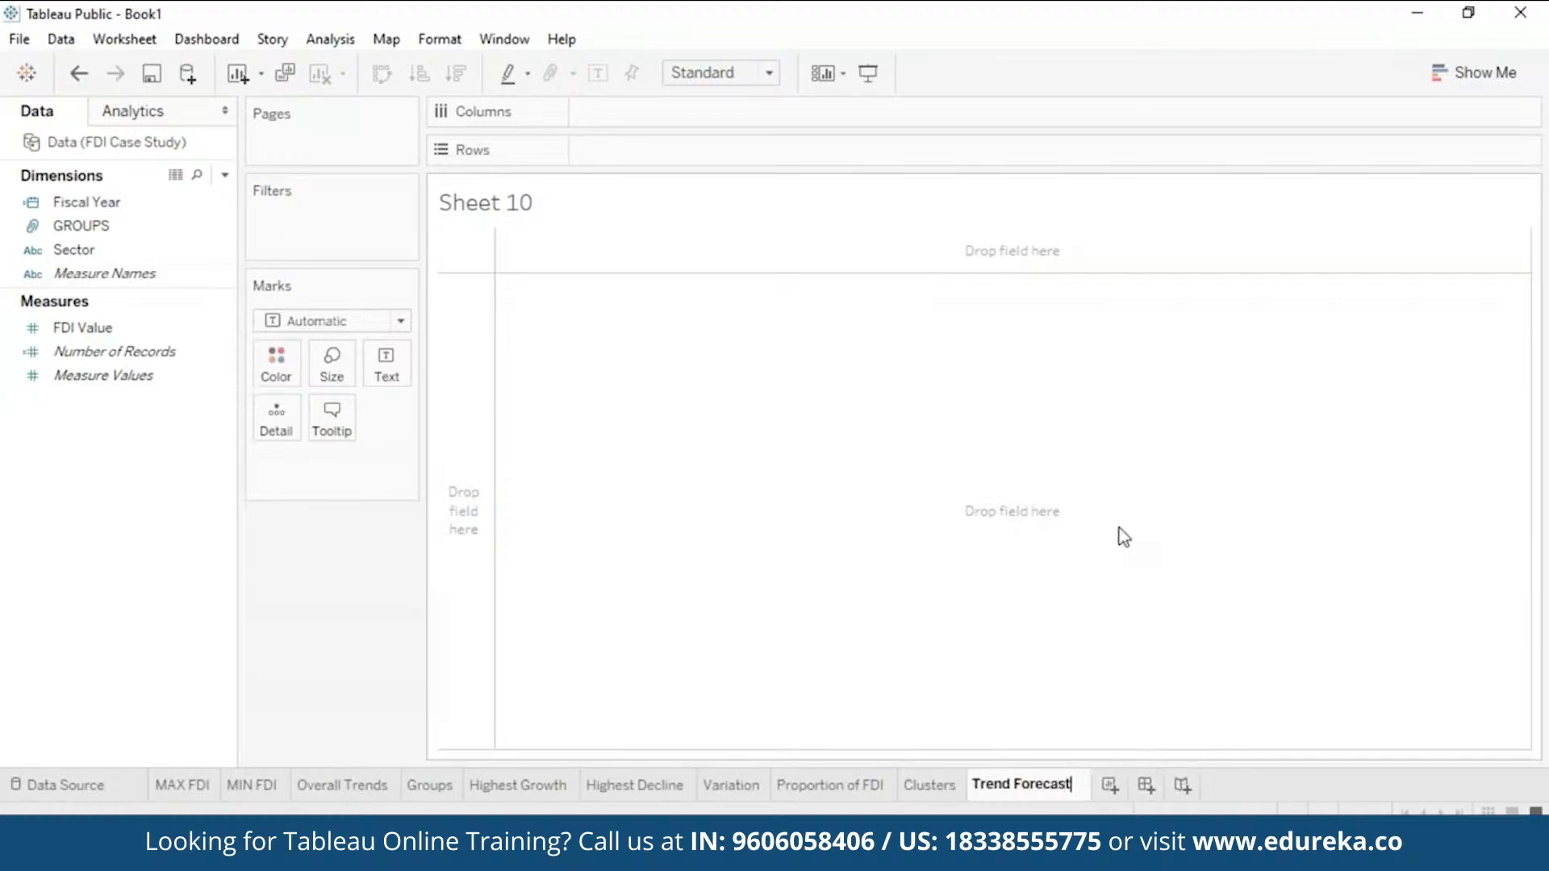
key(Return)
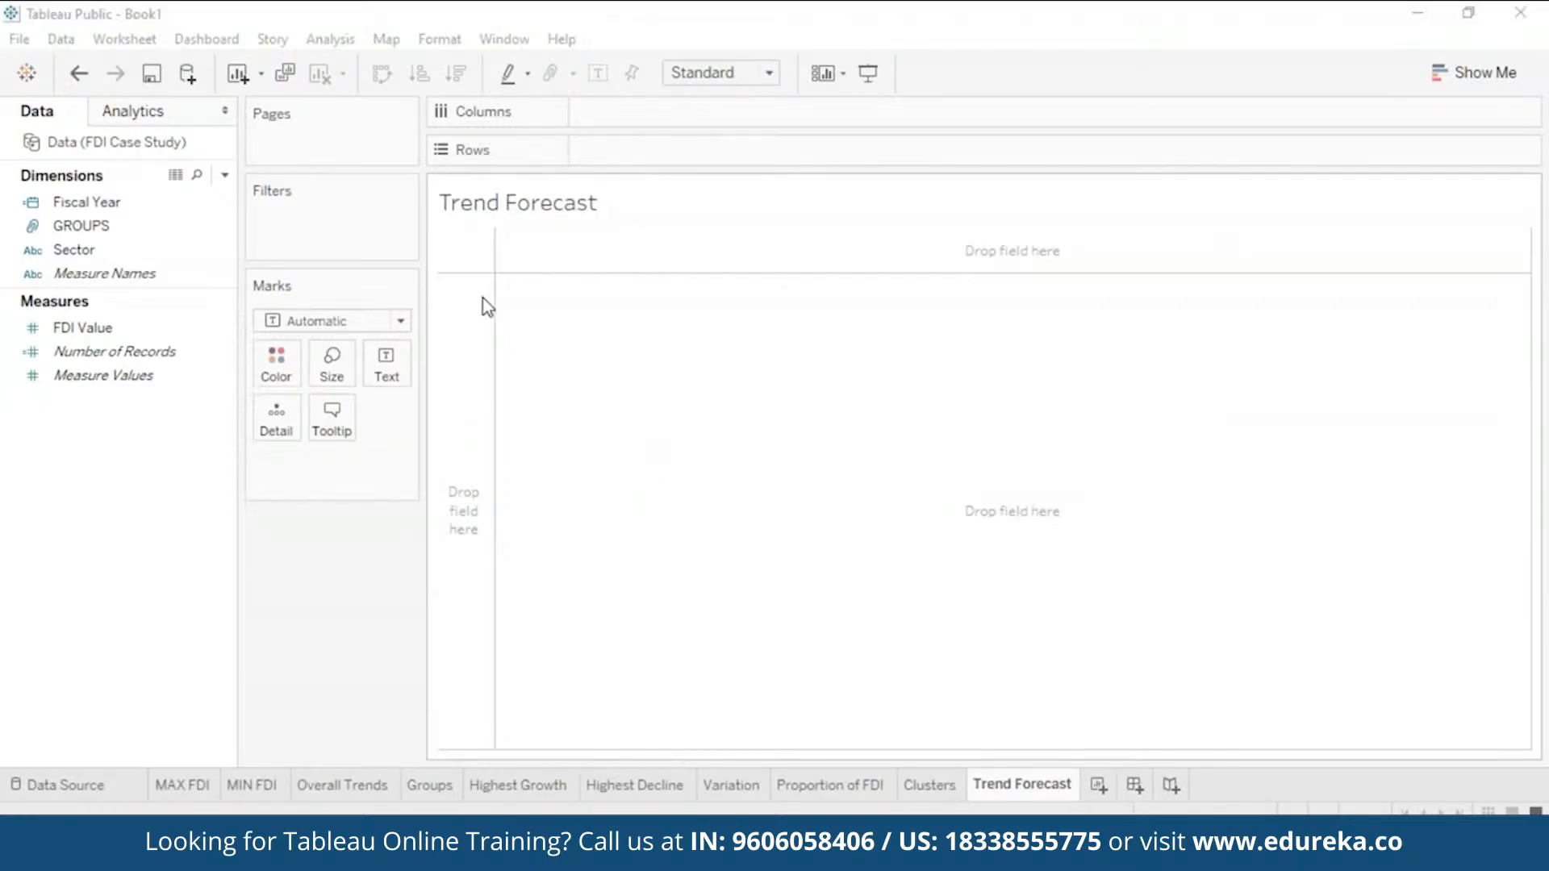
Step: Plot the sum of FDI Value by Fiscal Year as a line chart and add a forecast to it
drag(132, 211, 699, 121)
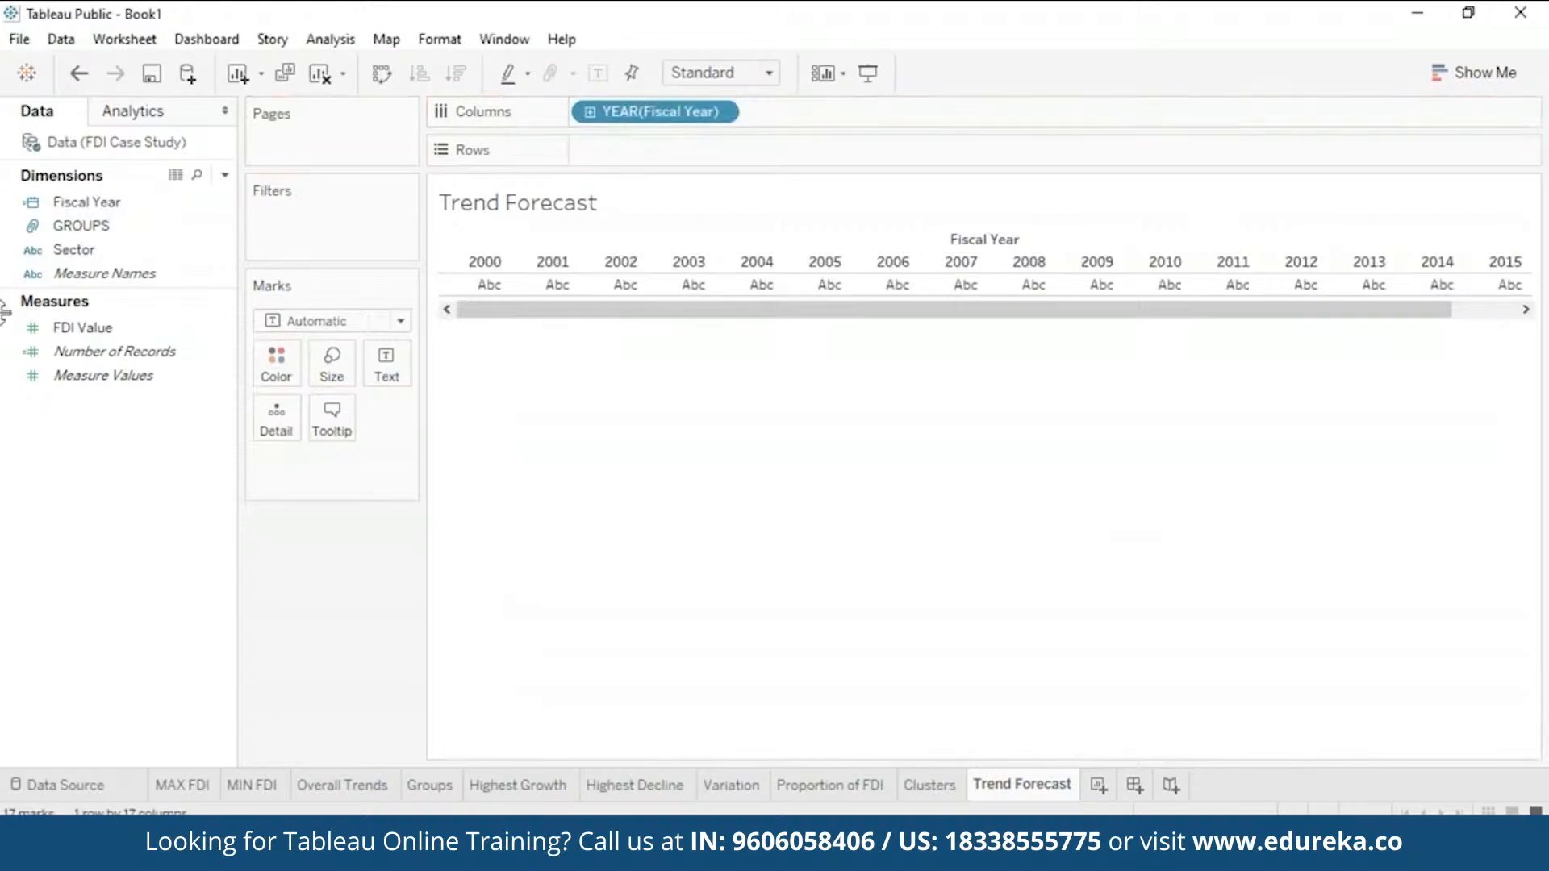
drag(88, 335, 597, 153)
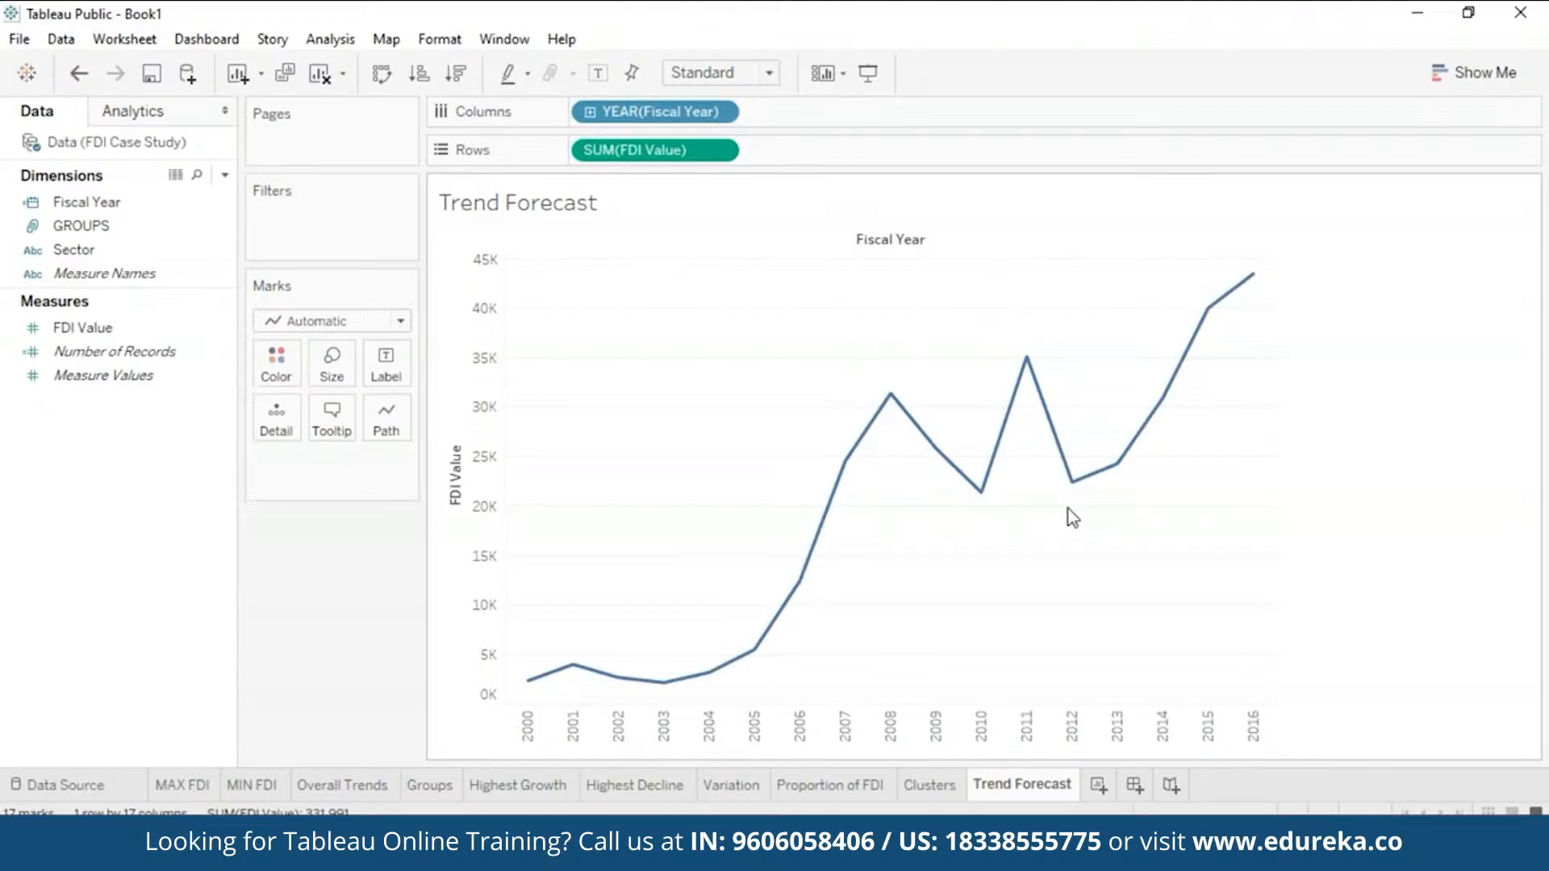
click(163, 119)
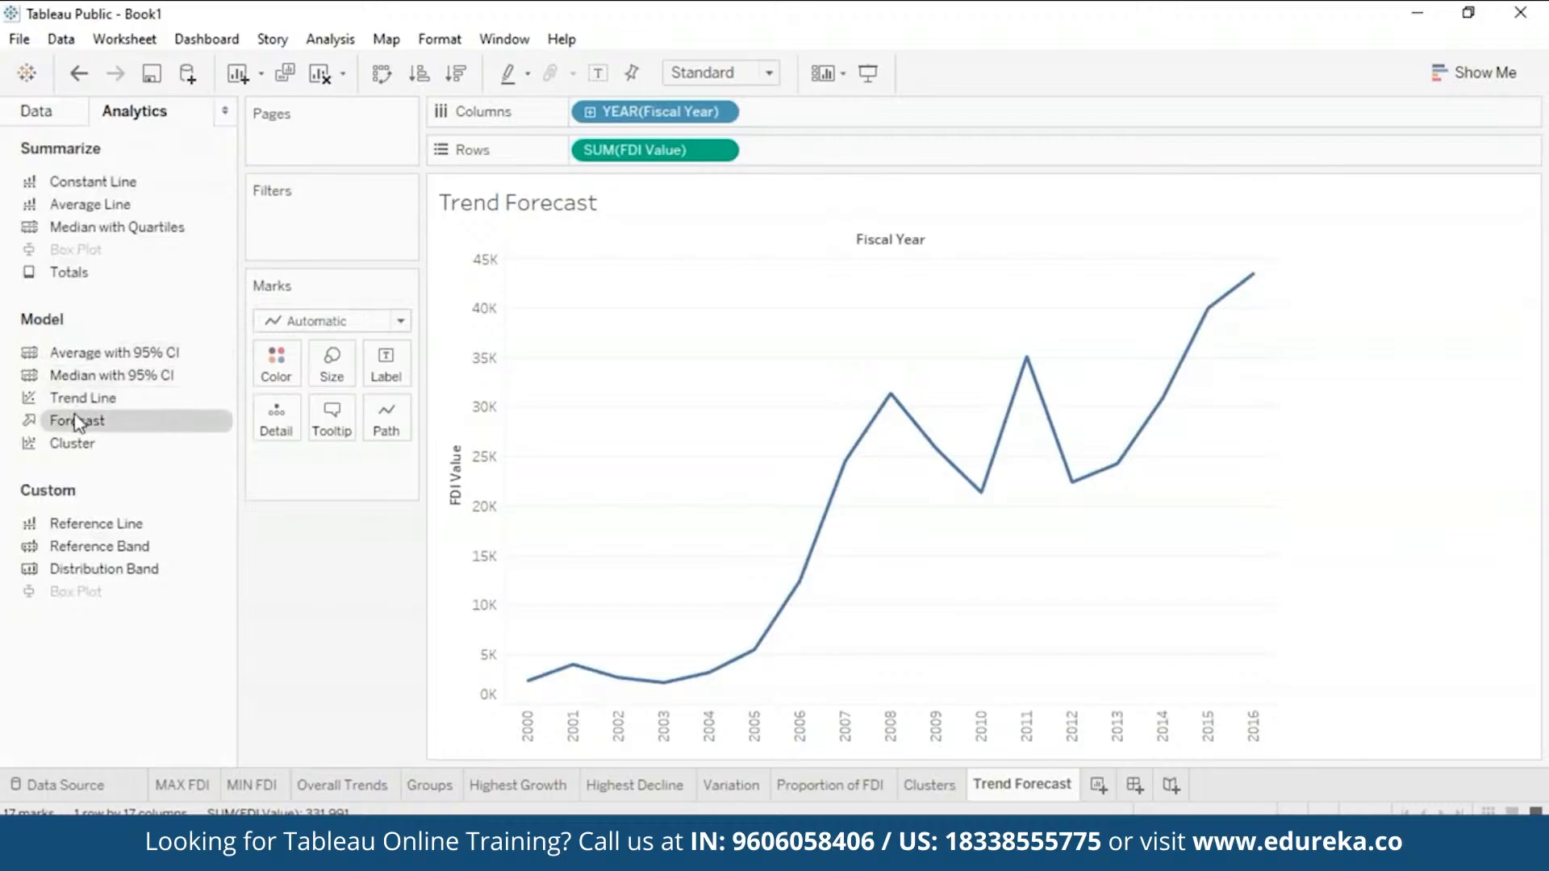
drag(78, 422, 651, 292)
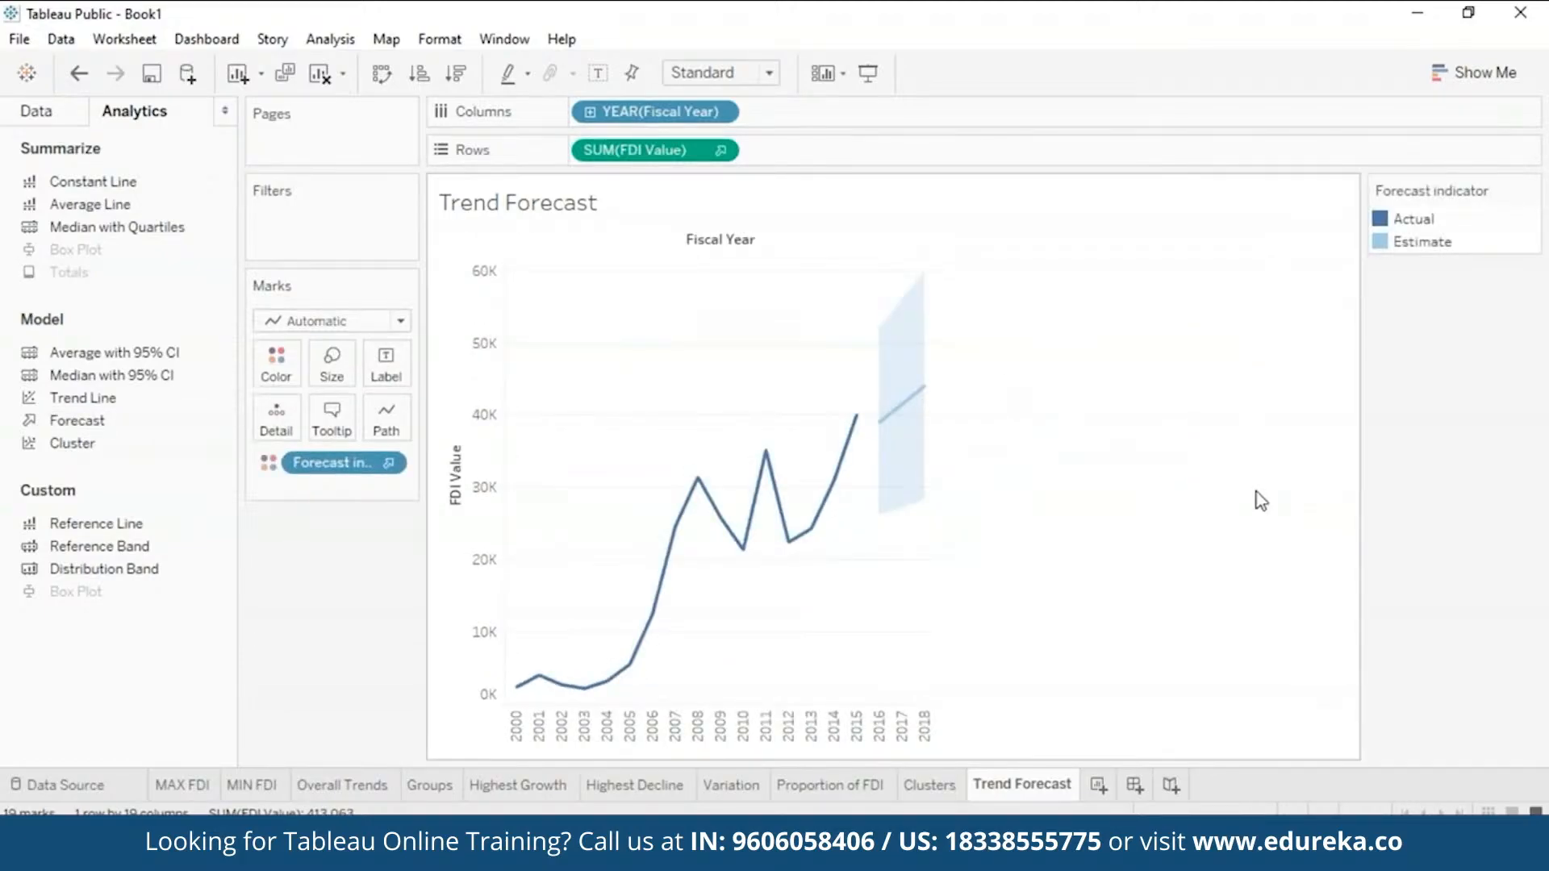
mouse_move(898, 420)
mouse_move(918, 429)
mouse_move(922, 393)
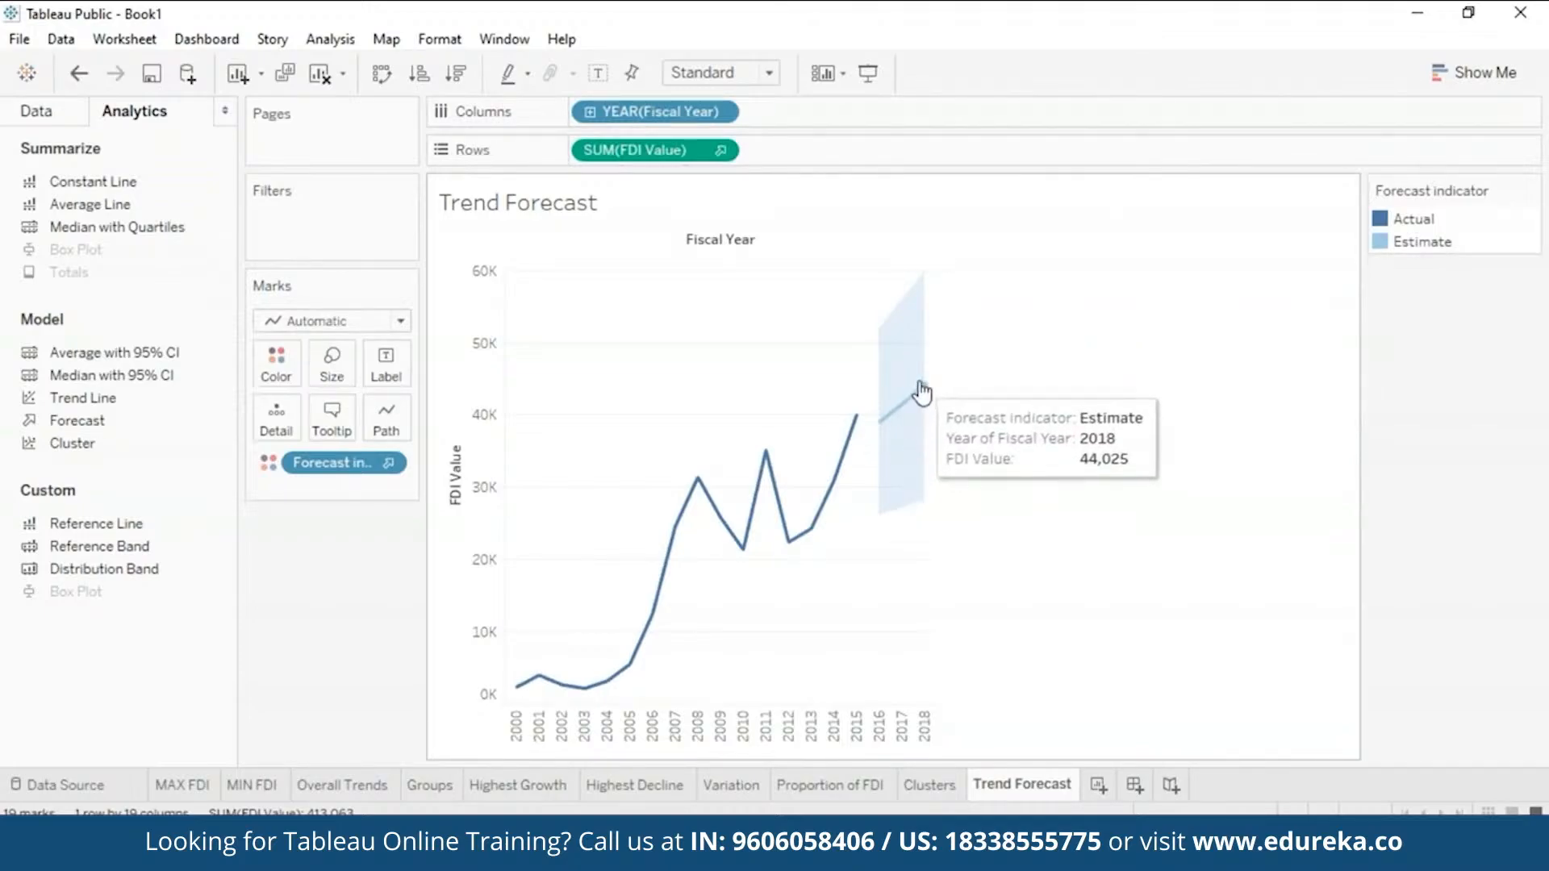
mouse_move(867, 428)
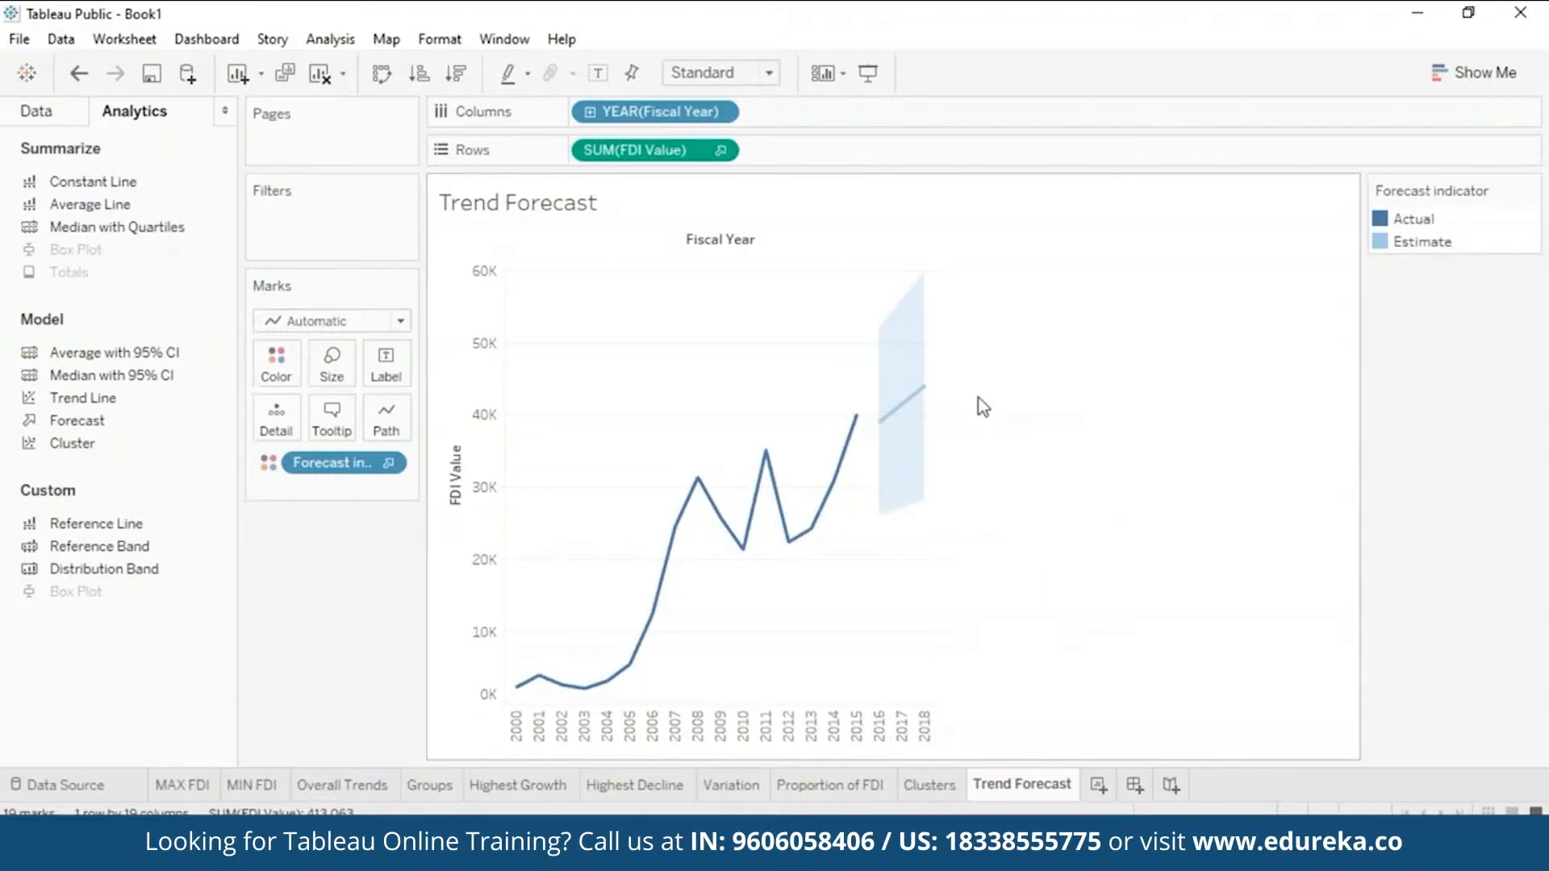
Step: Show a Sector filter beside the forecast chart and restrict it to the computer software sector only
click(67, 119)
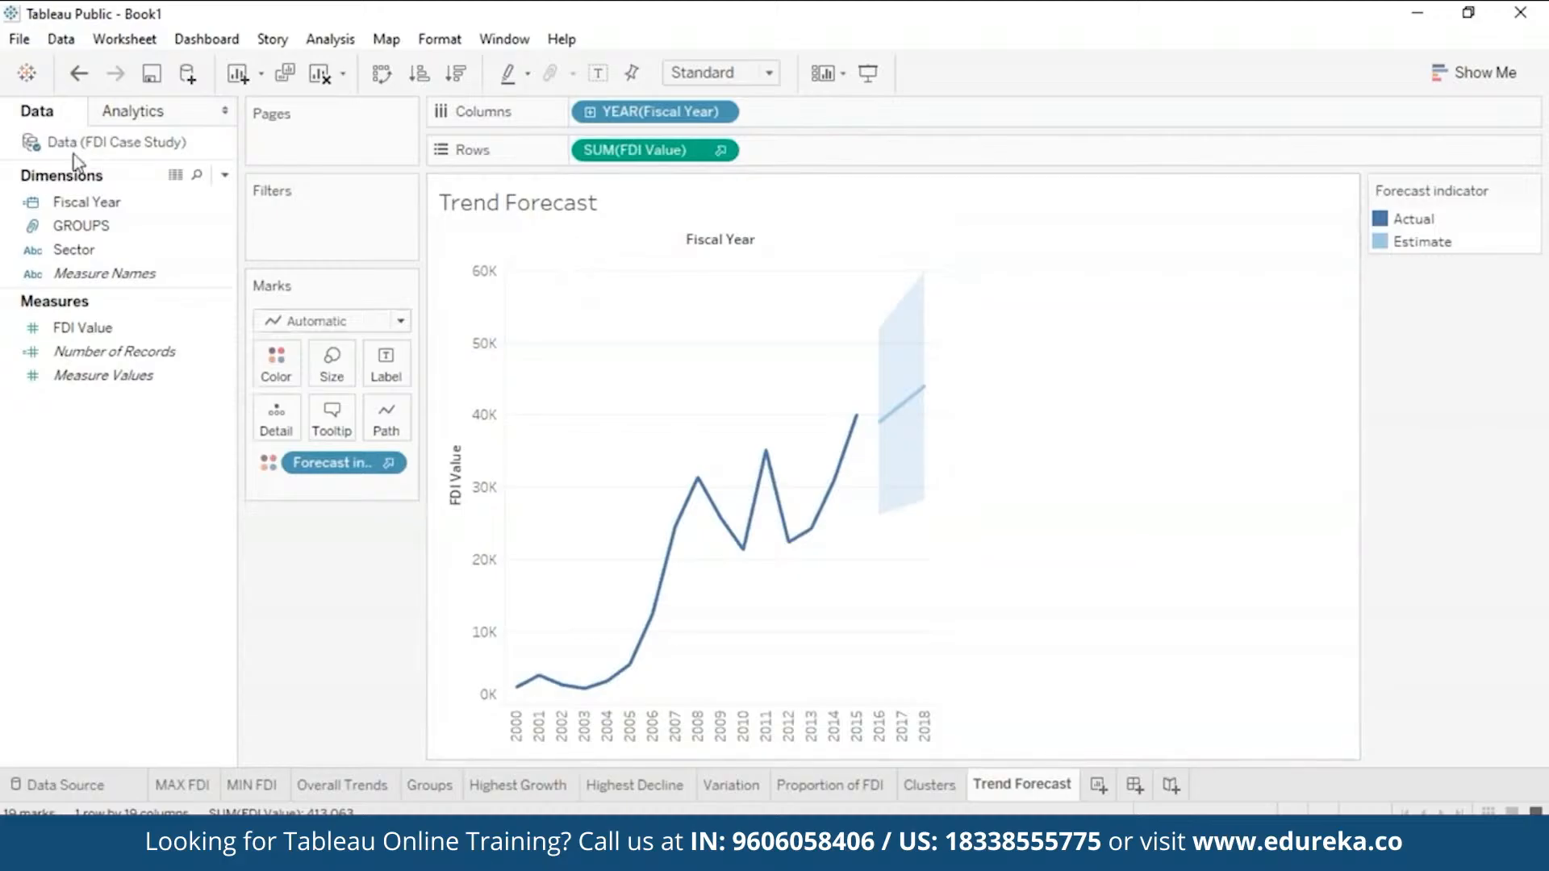
click(105, 250)
click(221, 251)
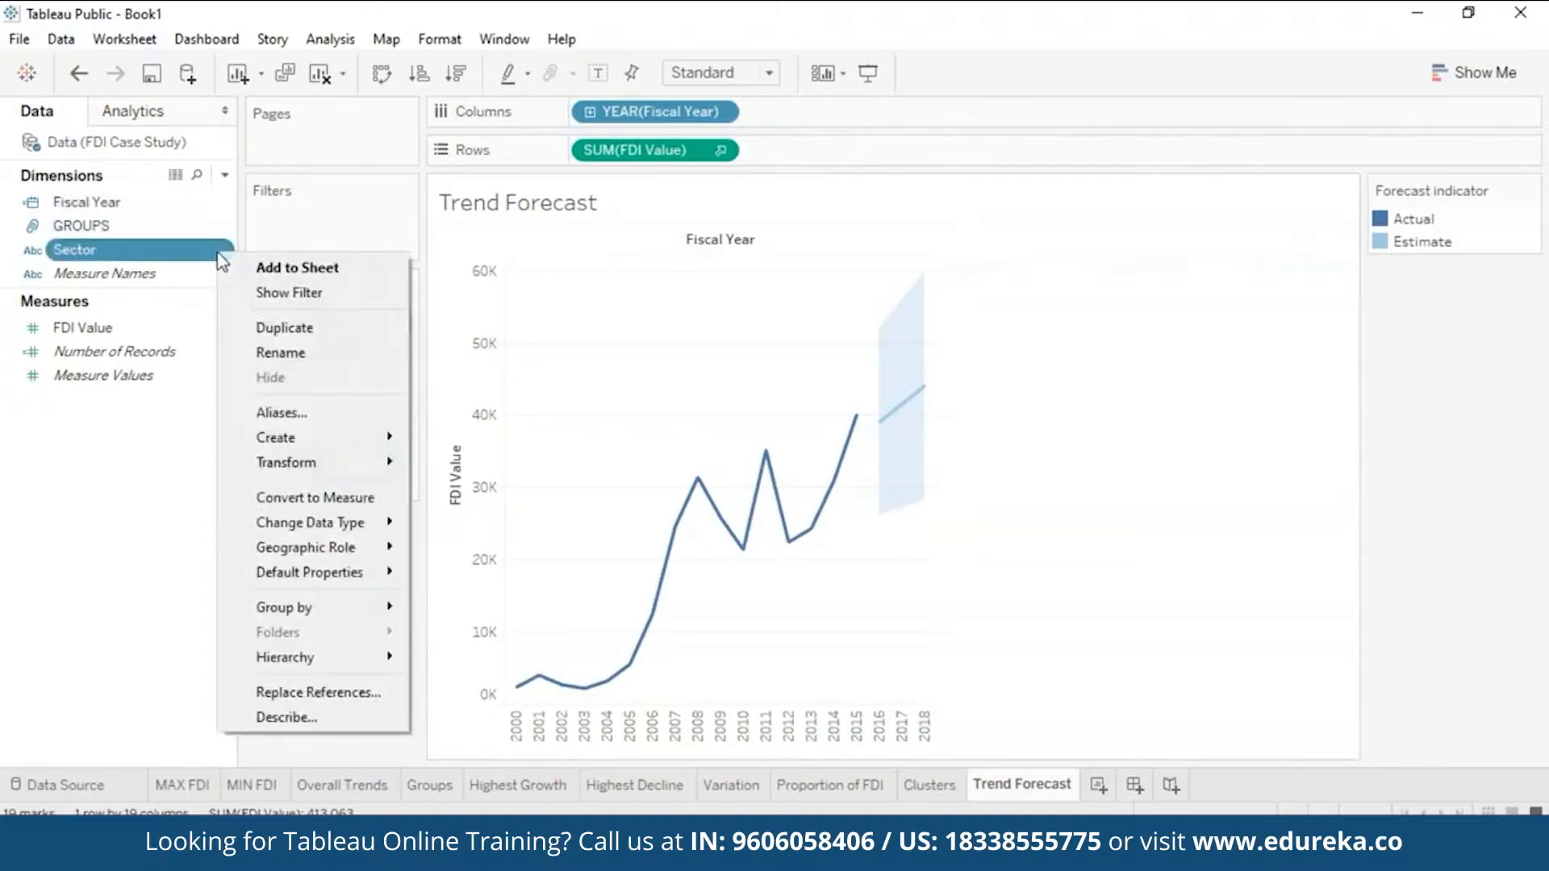
click(274, 292)
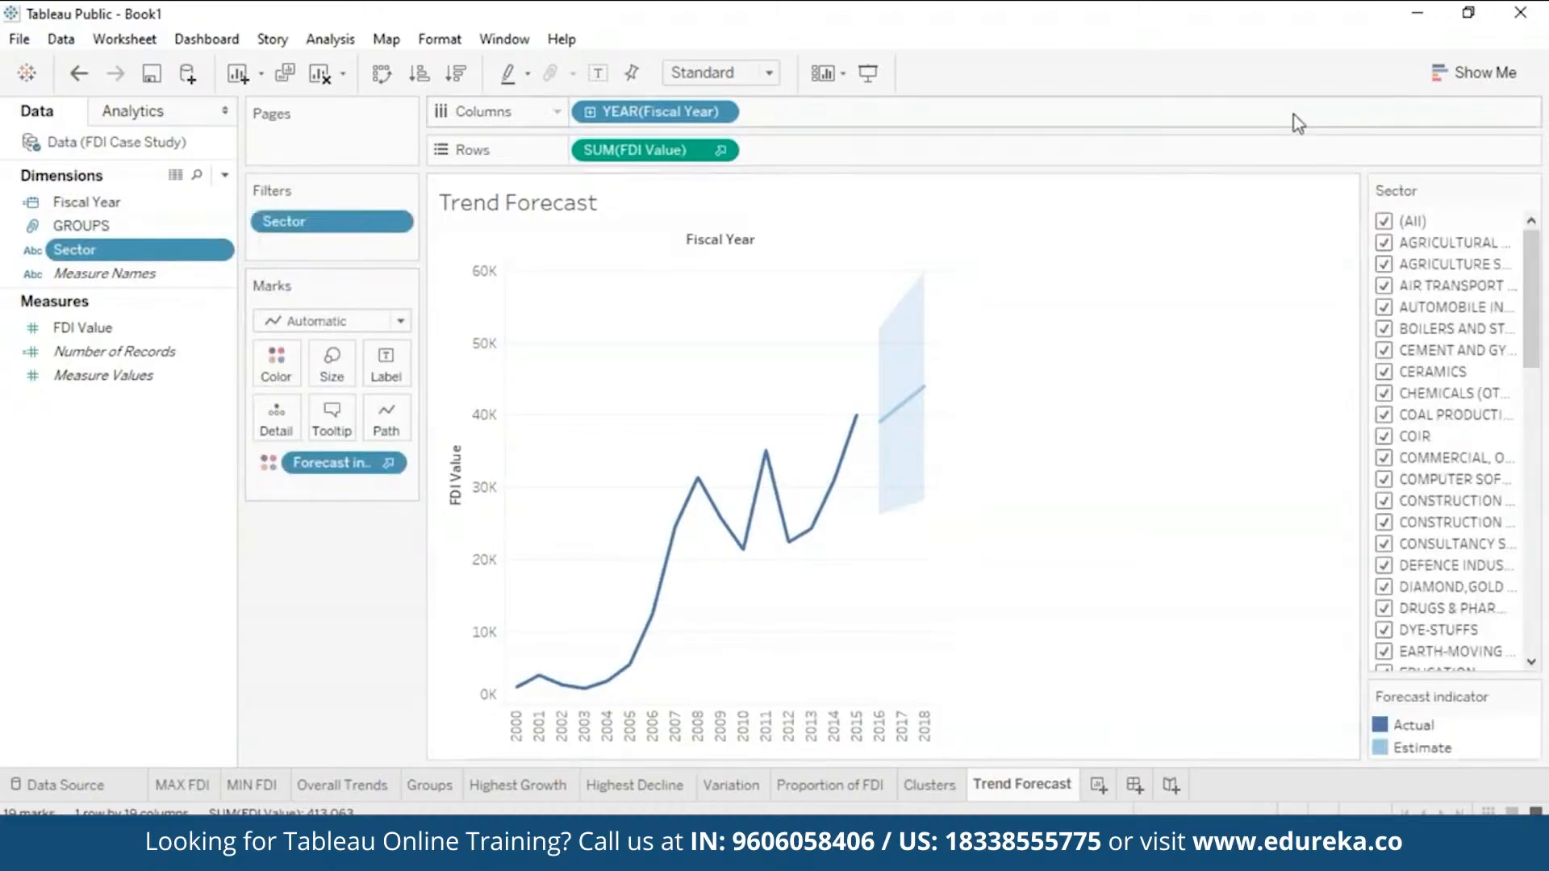
click(1384, 221)
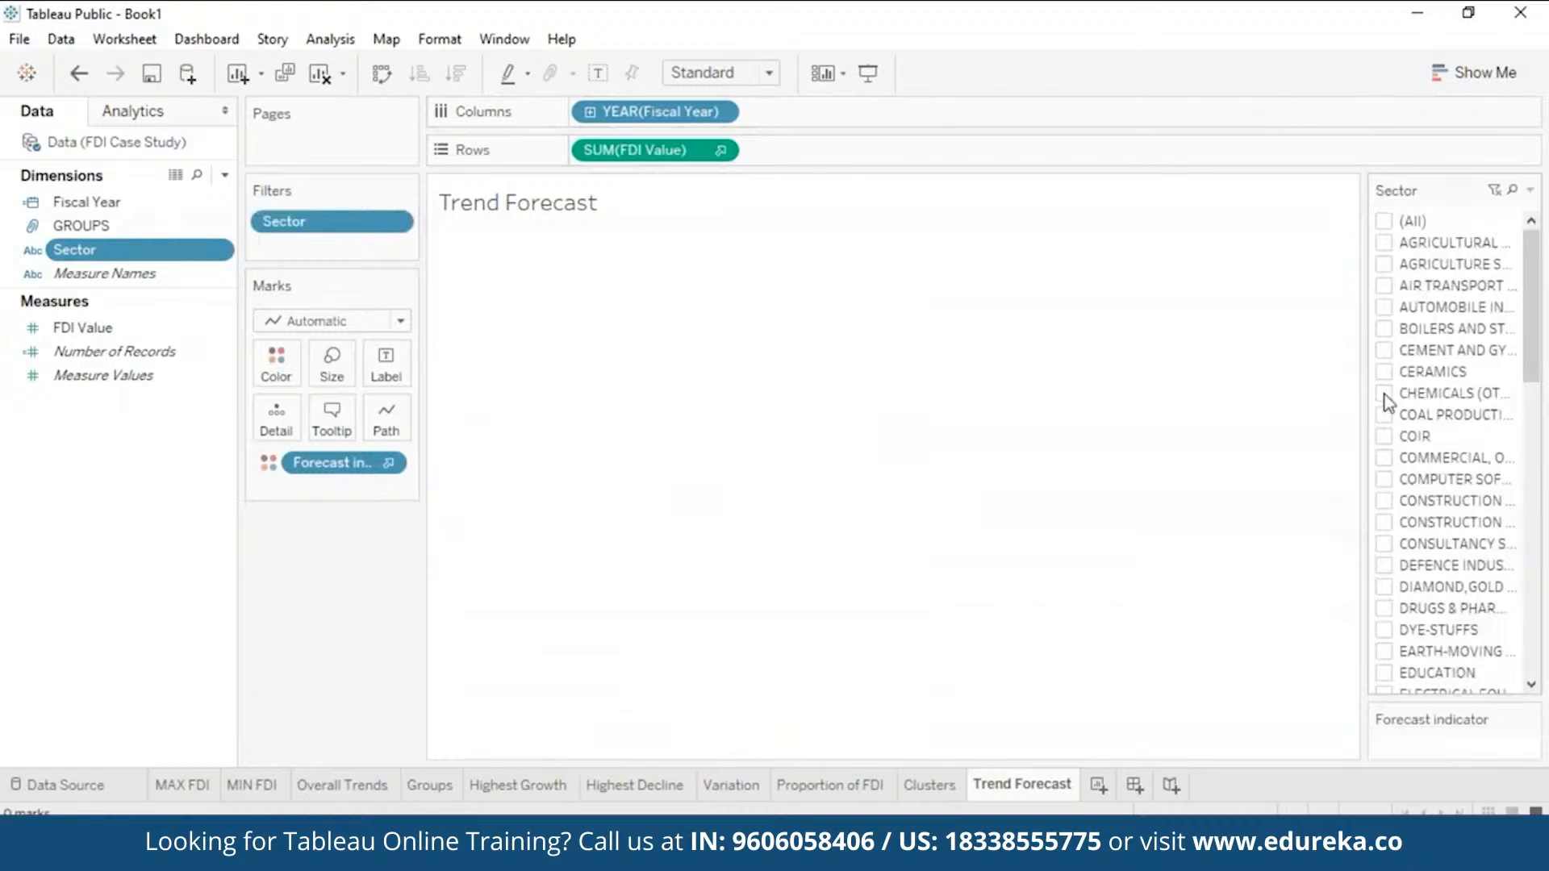
click(1386, 480)
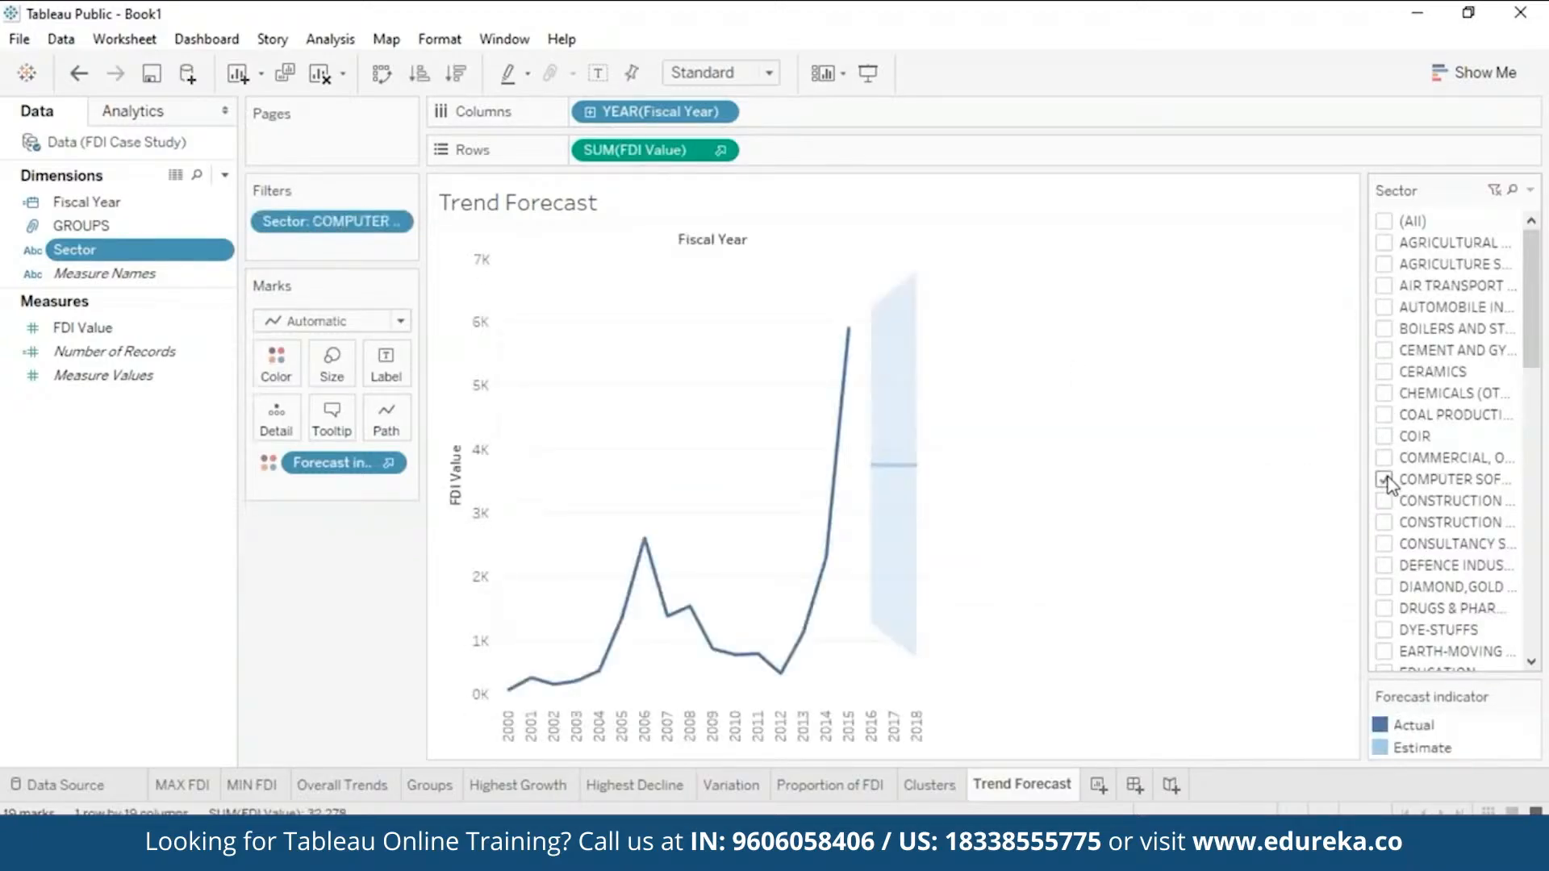
mouse_move(860, 393)
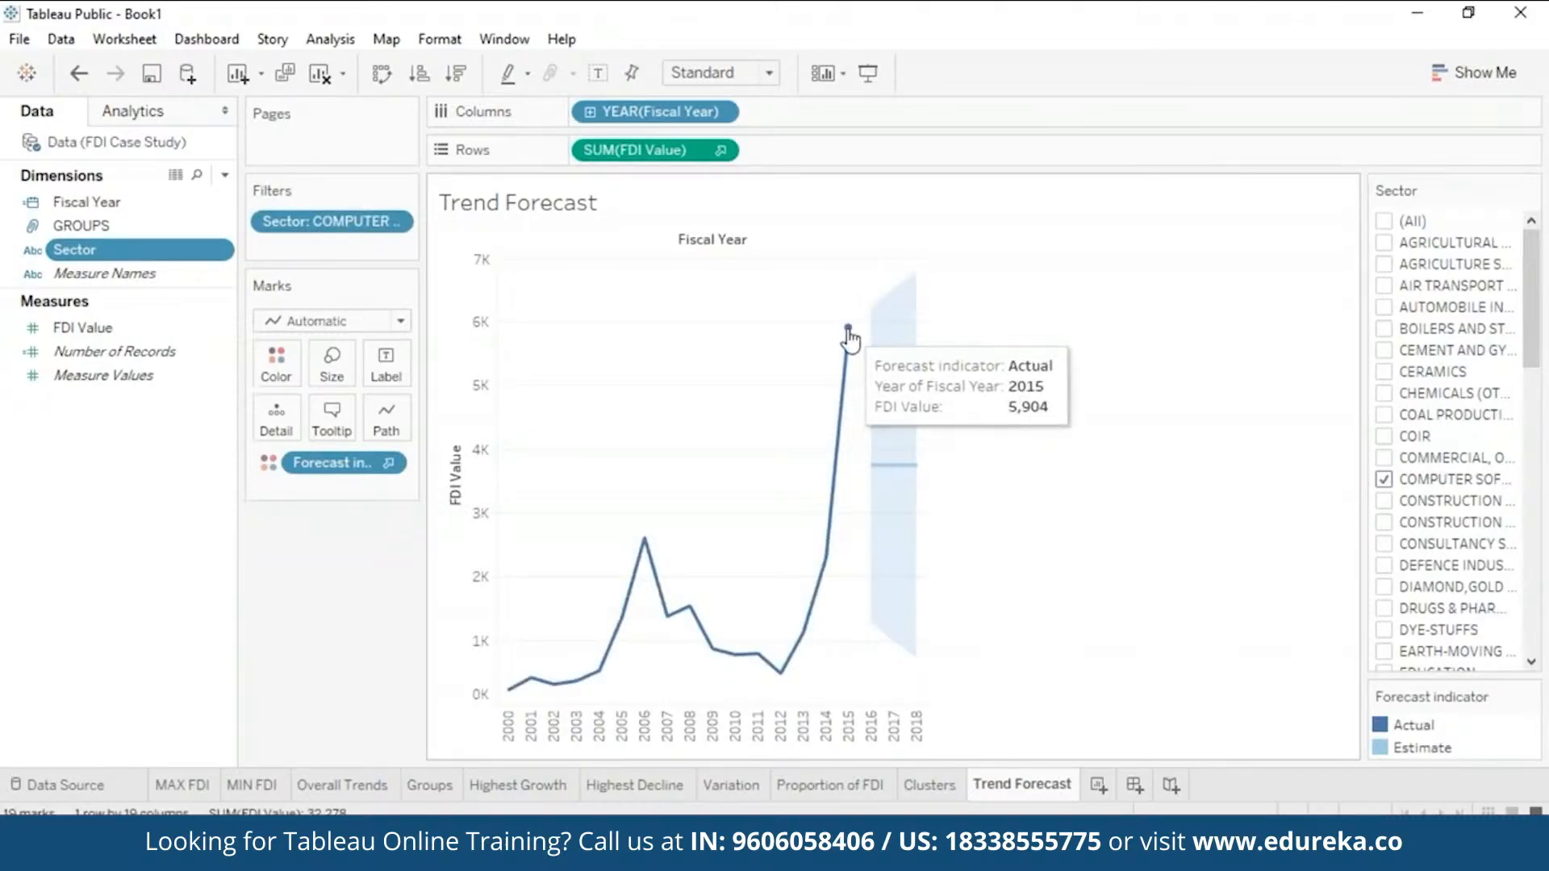
mouse_move(871, 472)
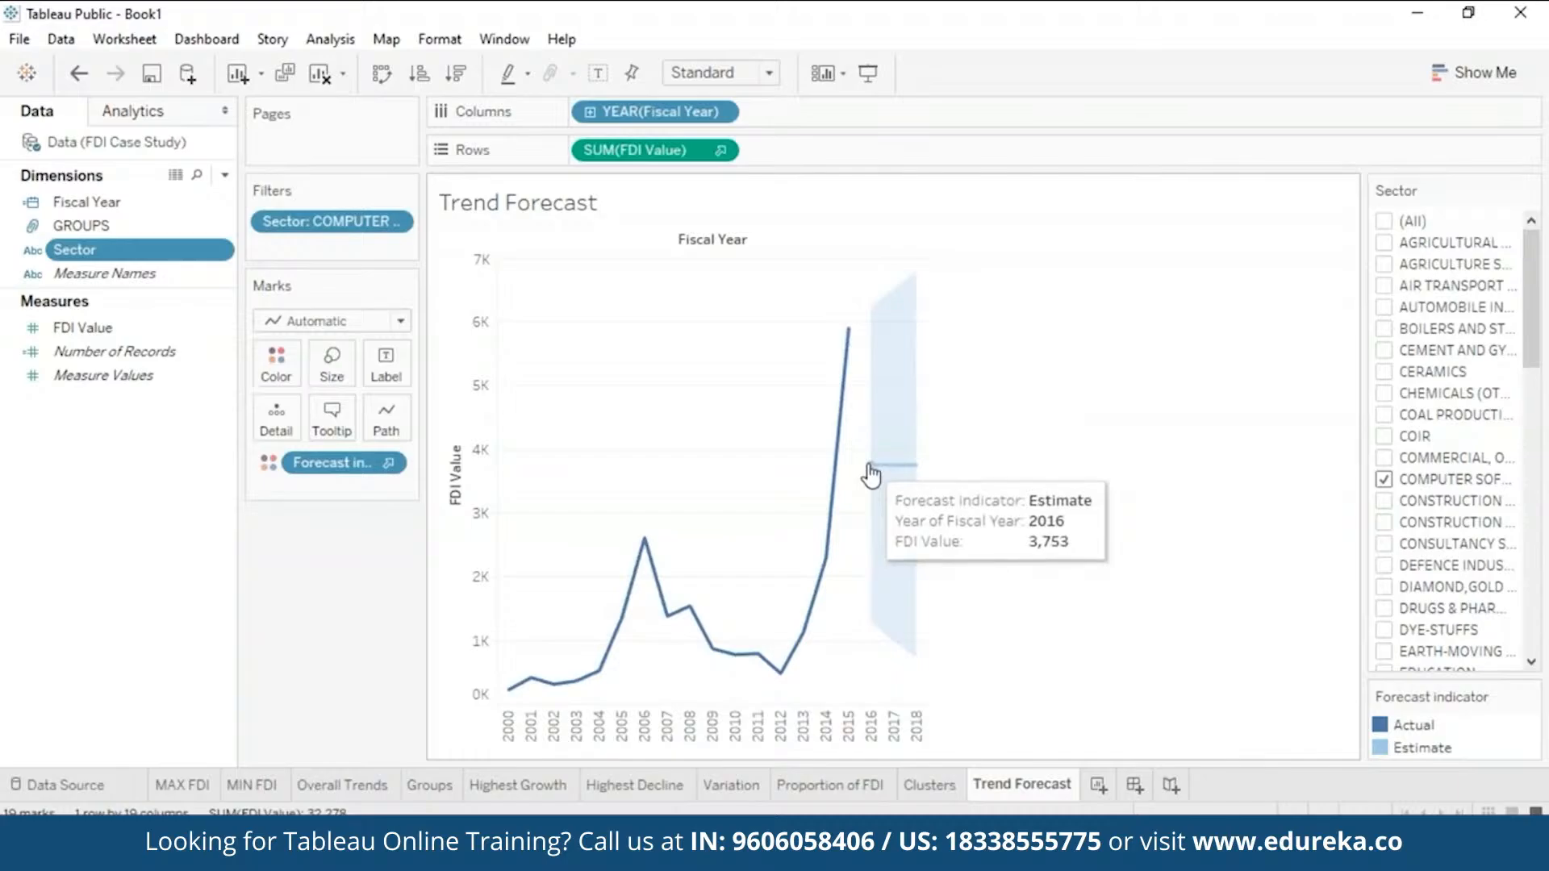
mouse_move(924, 472)
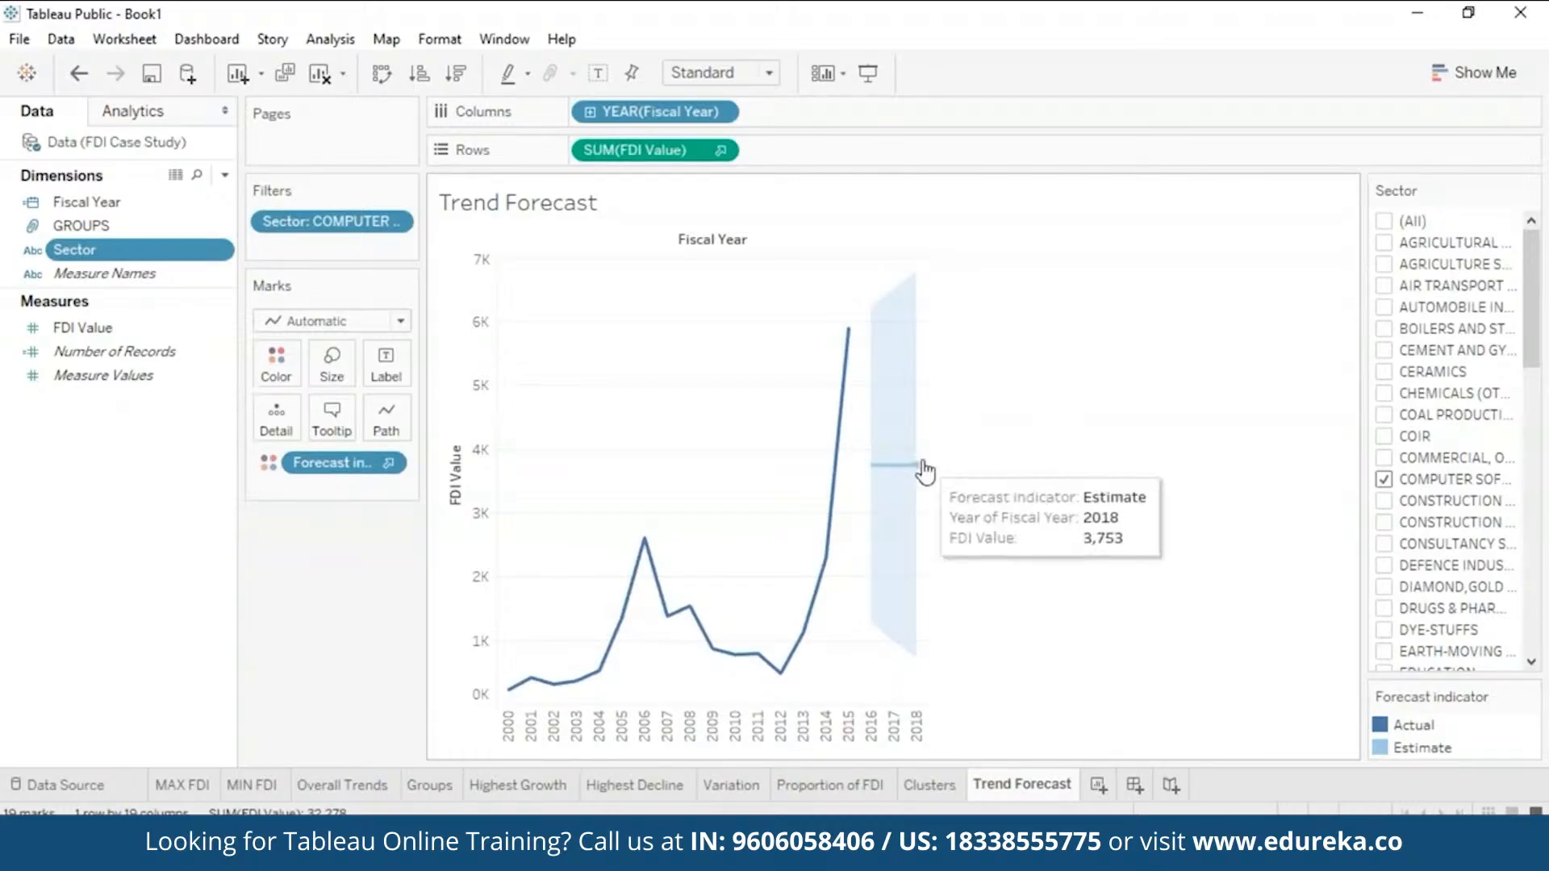
Step: Change the Sector filter on the forecast chart from computer software to the services sector only
click(1384, 481)
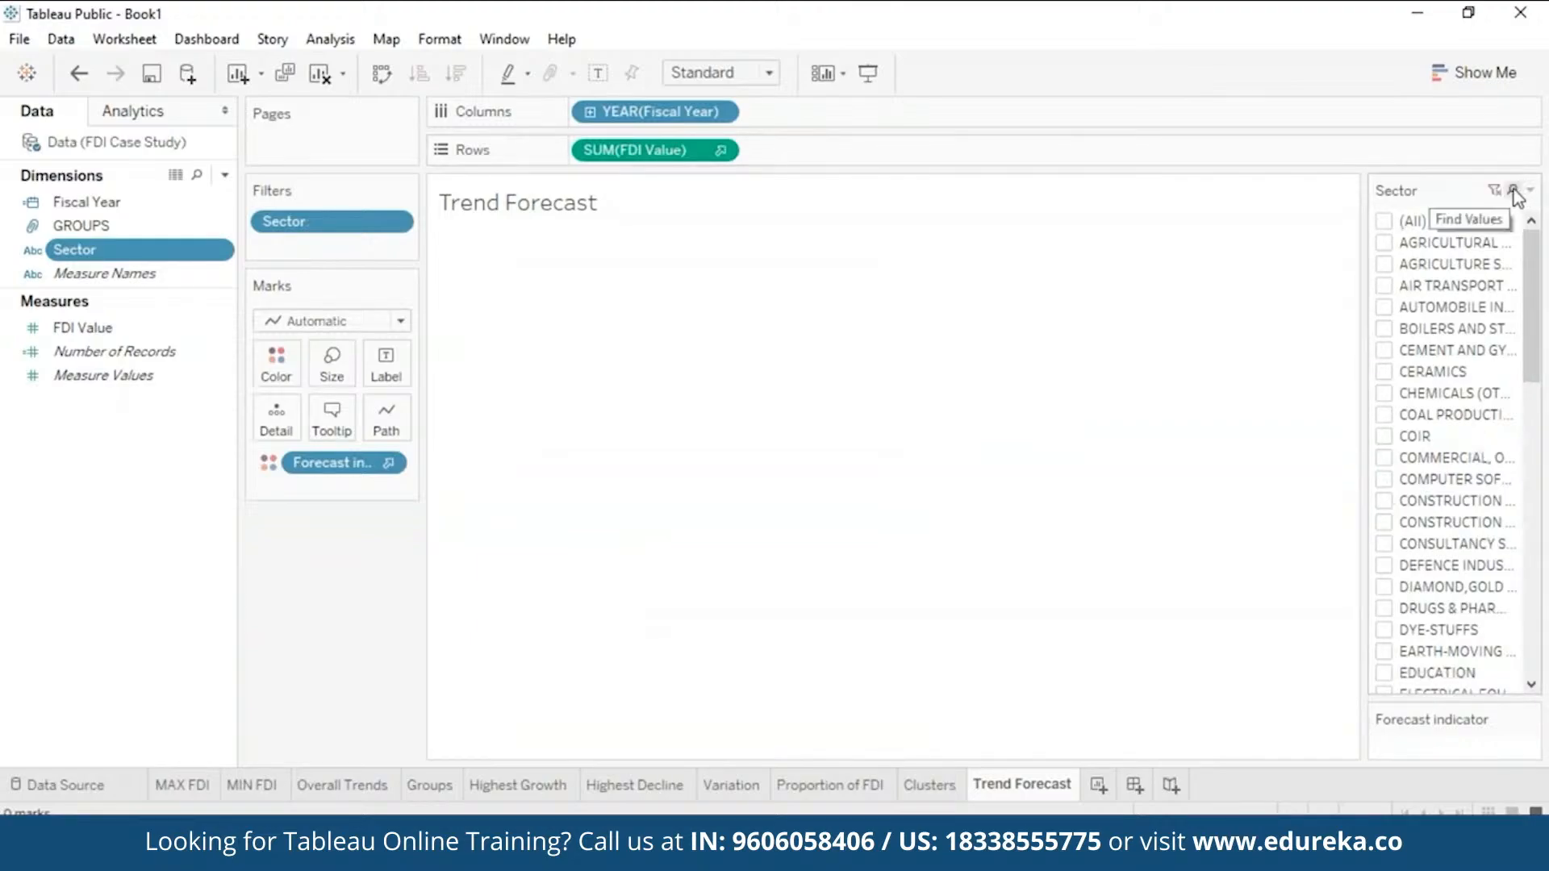
click(1512, 189)
text(ser)
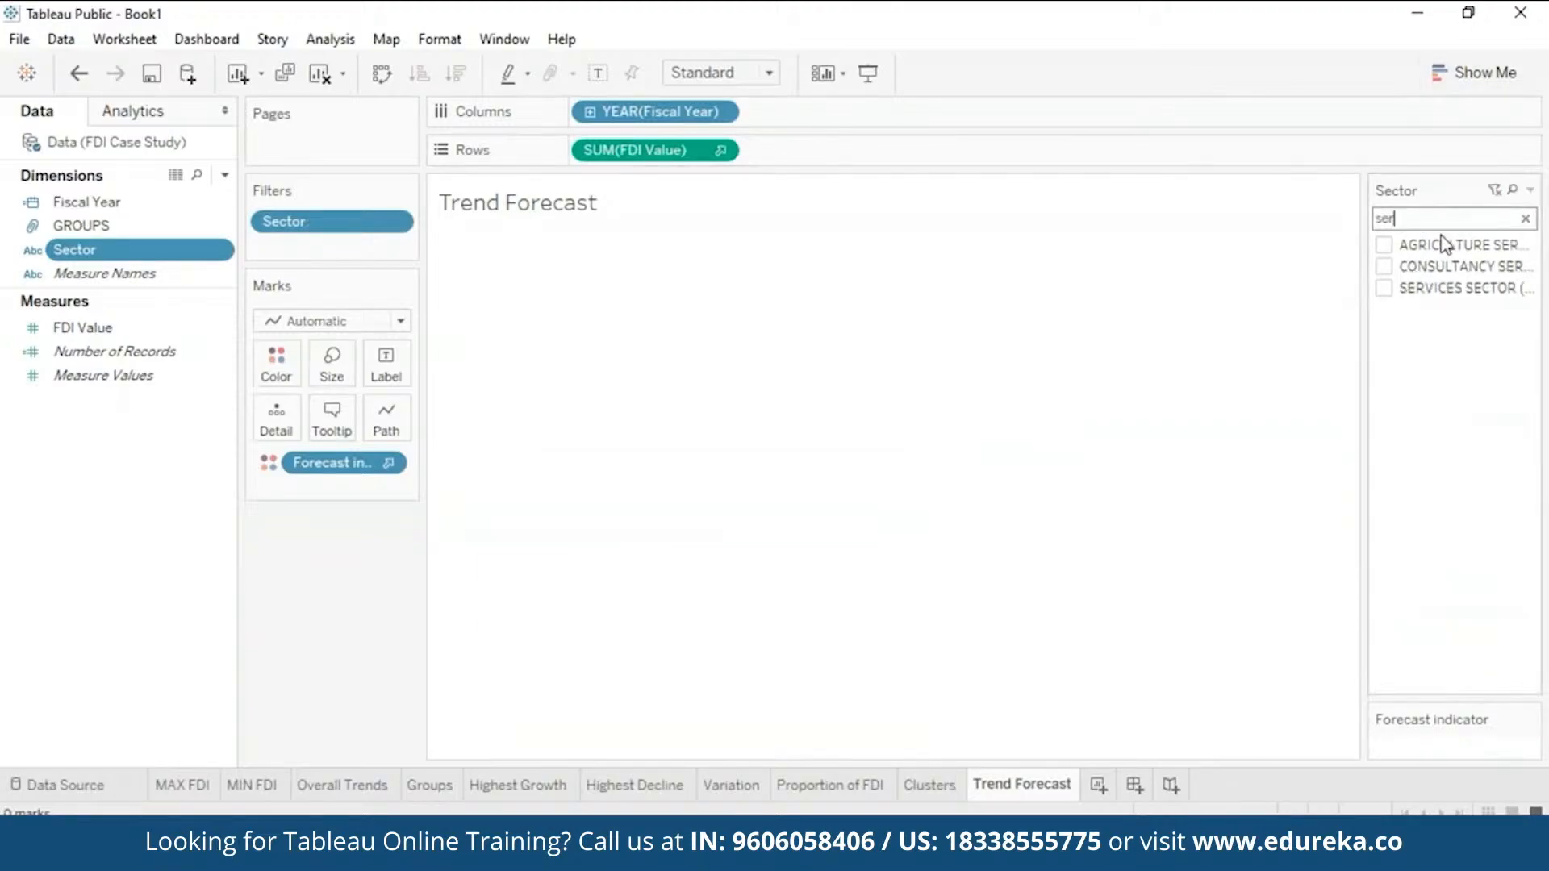
click(1385, 288)
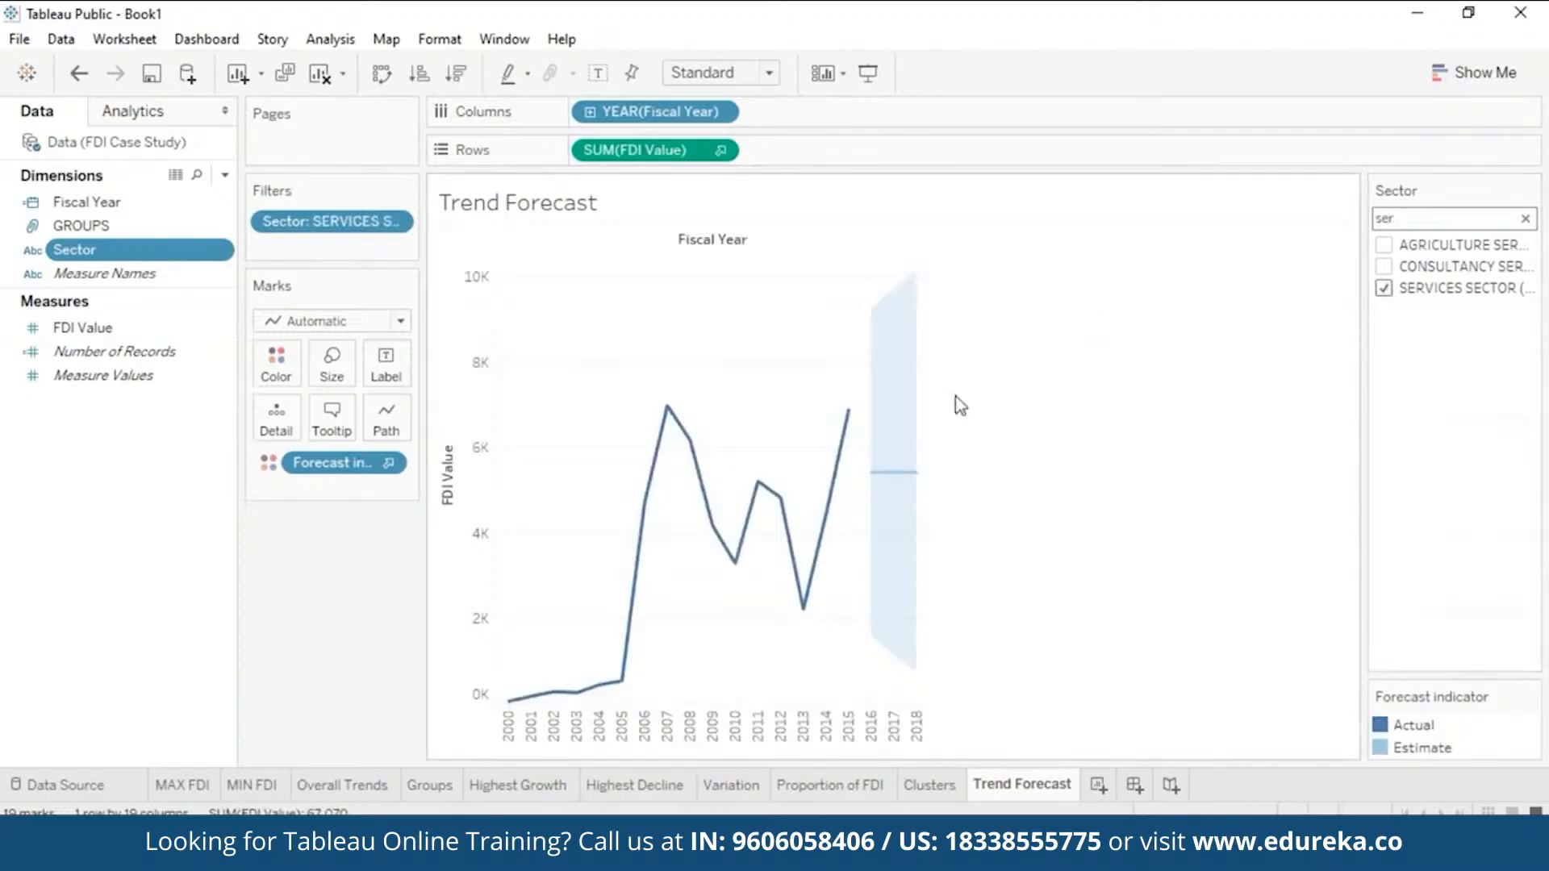
mouse_move(890, 476)
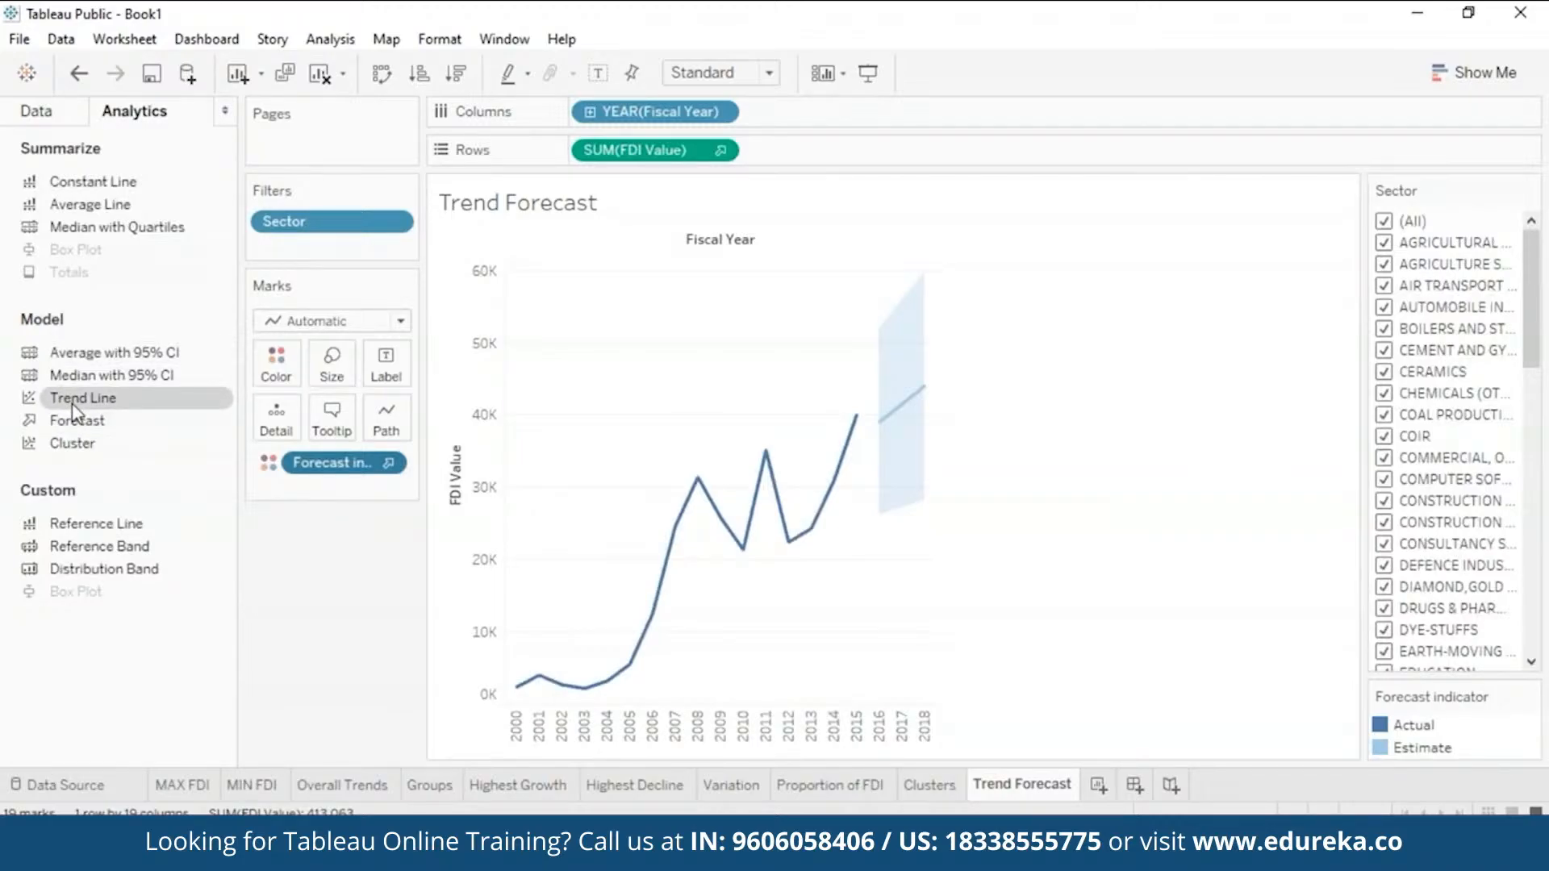
Step: Add a trend line to the FDI Value forecast chart covering all sectors
drag(76, 411, 650, 269)
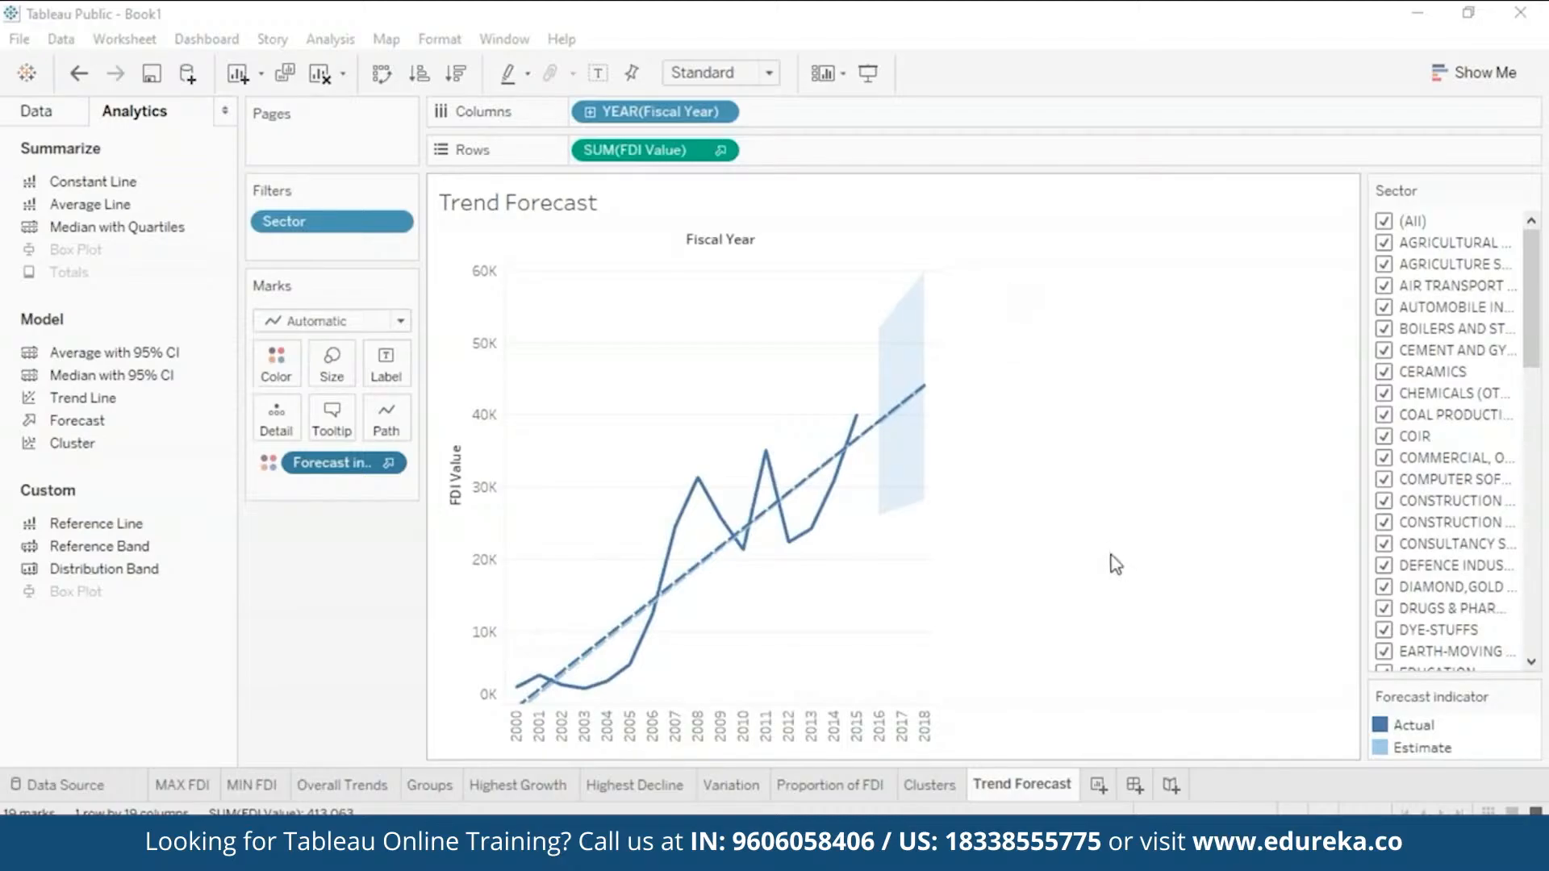
Step: Add a new dashboard and place a horizontal layout container in it
click(1136, 786)
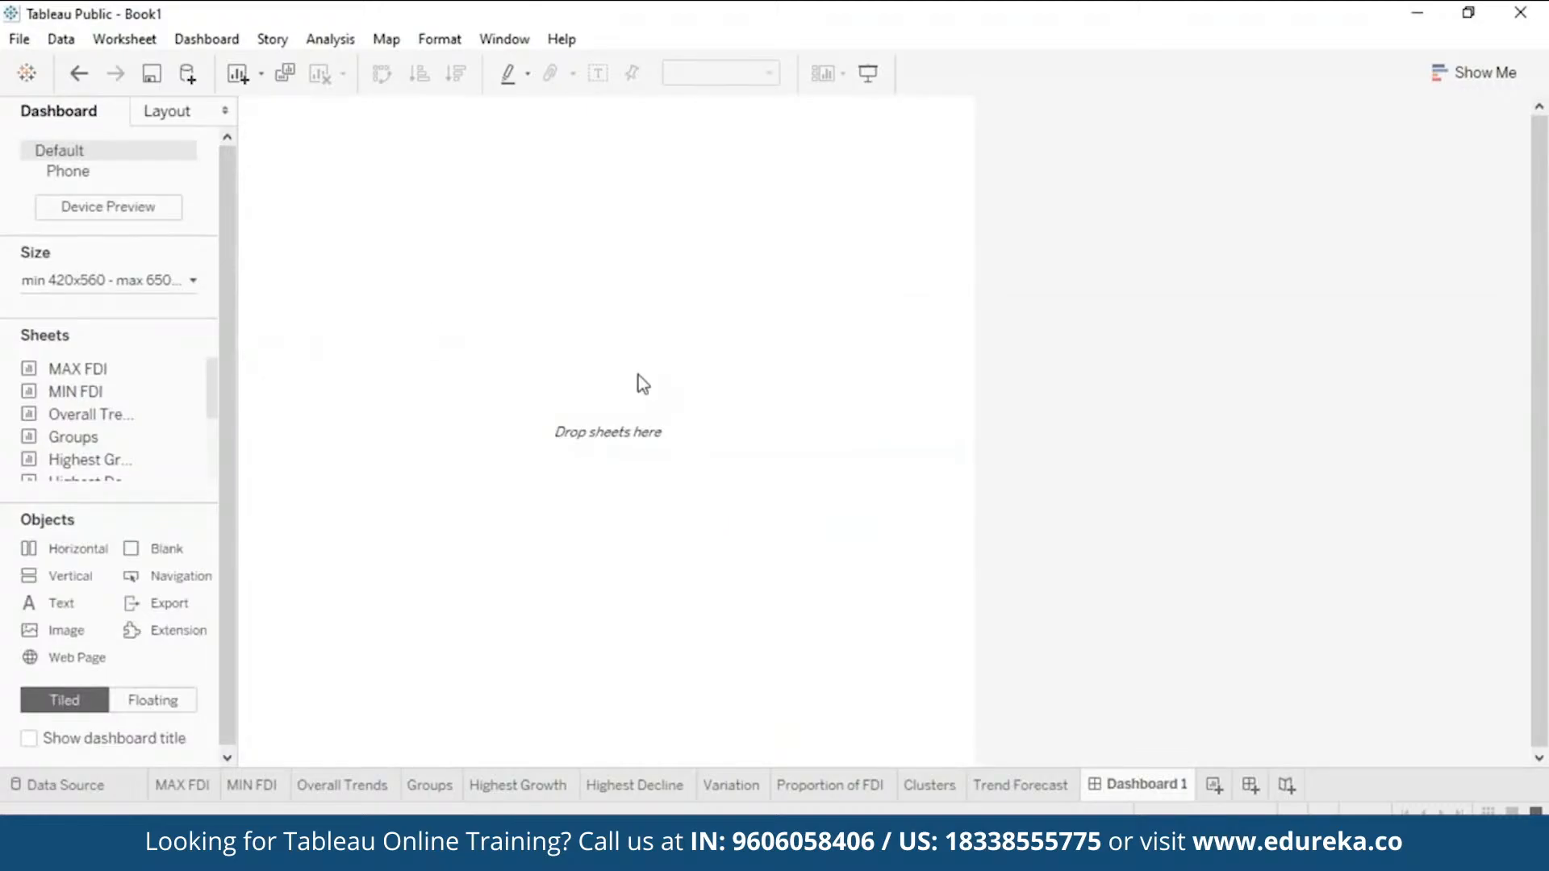
double_click(74, 549)
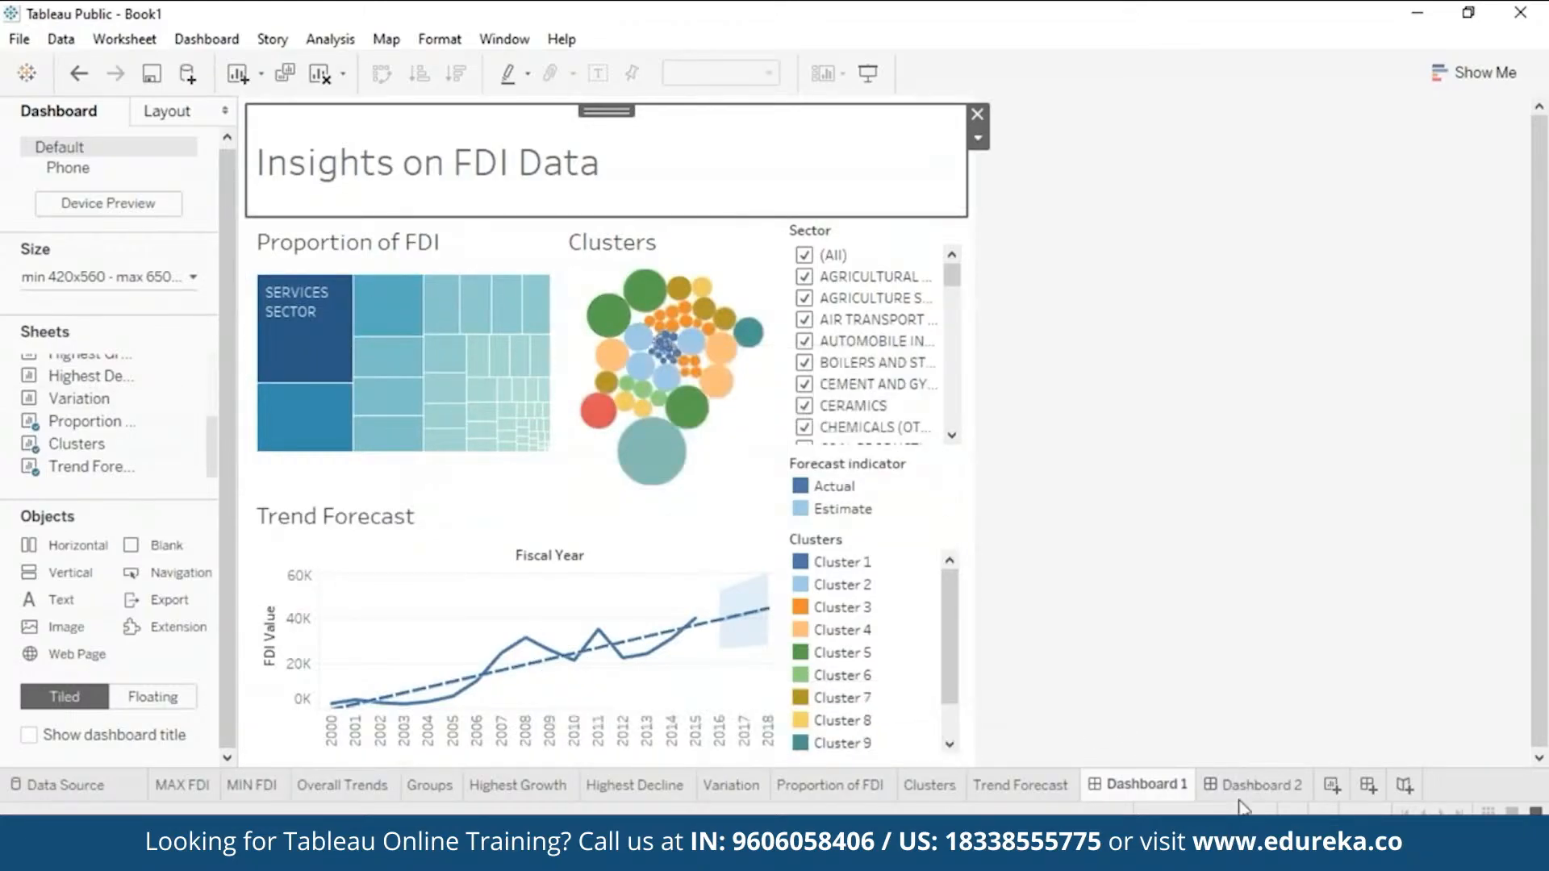
Step: Look over Dashboard 2 with its trend, decline and growth views, and return to Dashboard 1
click(1259, 787)
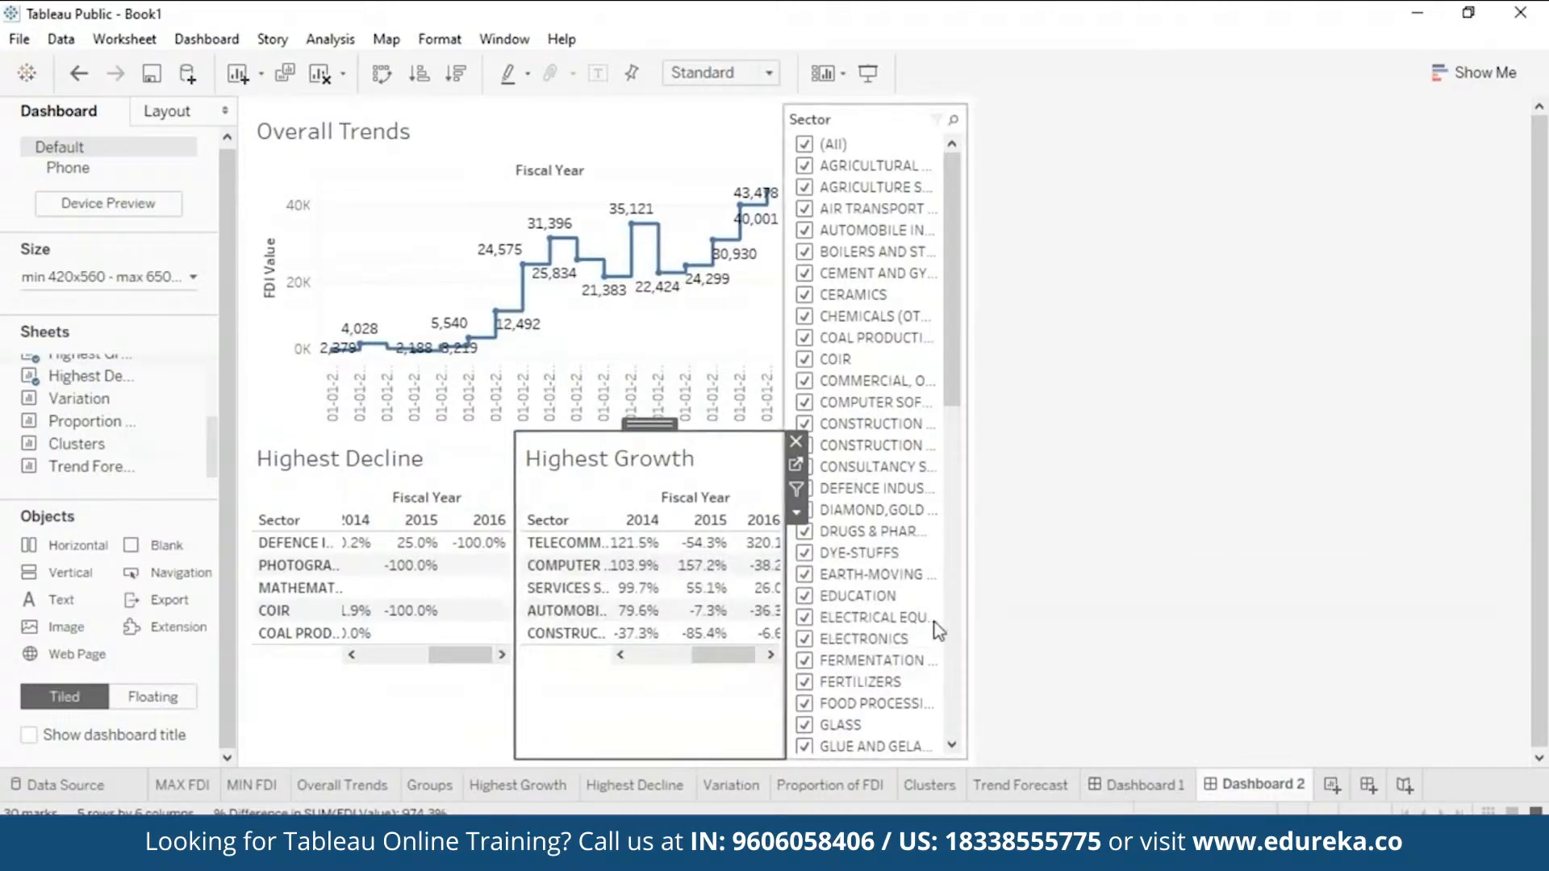
click(1141, 786)
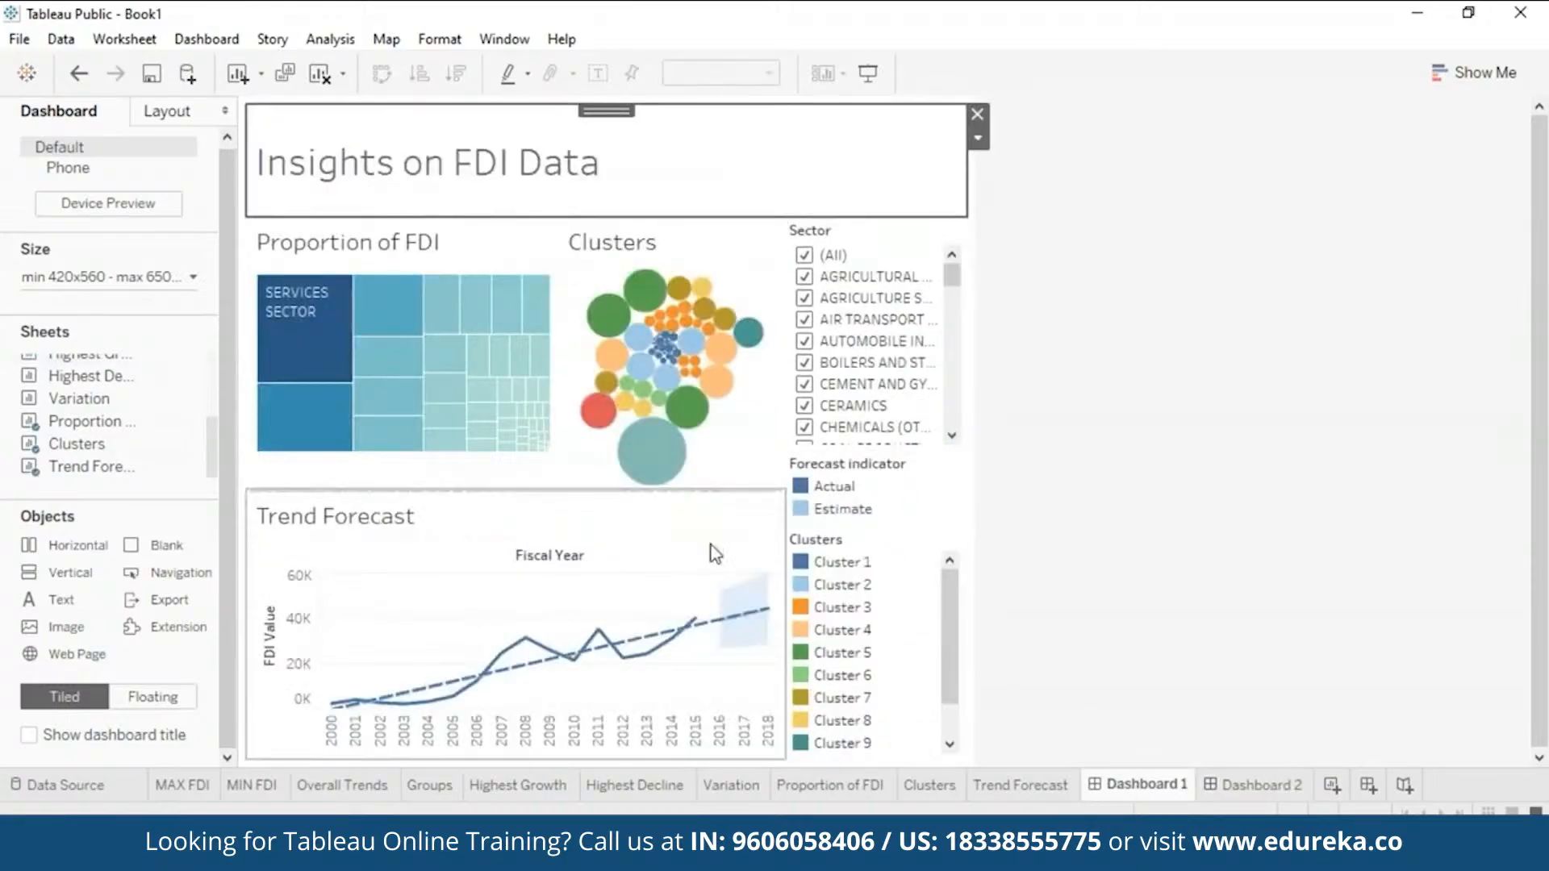
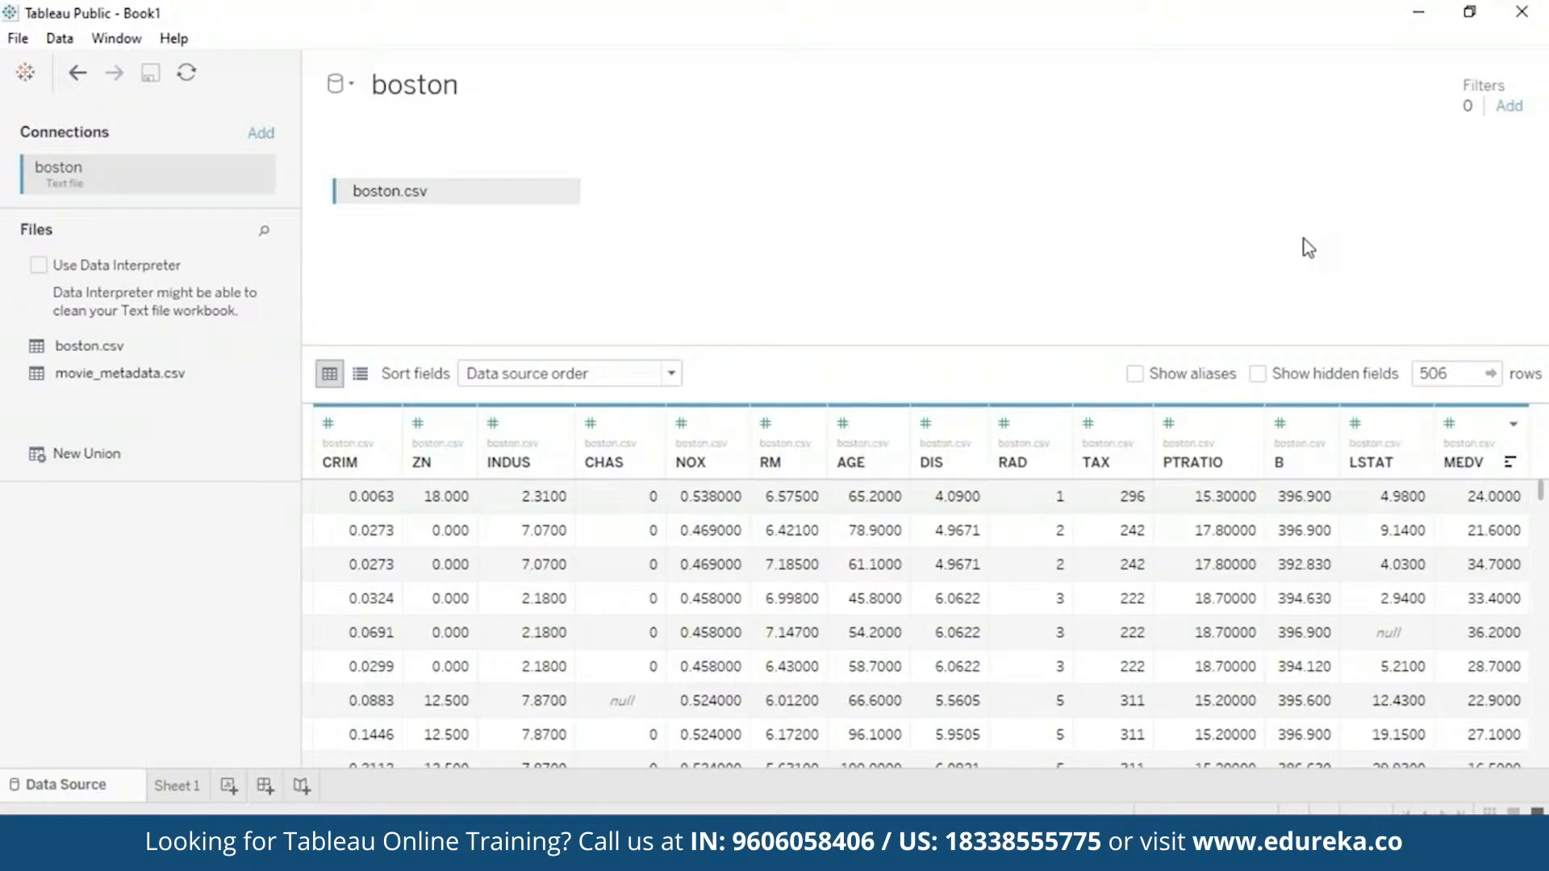
Step: Replace the title of Sheet 1 with the descriptions of the boston variables, from CRIM to MEDV, at font size 10
click(174, 784)
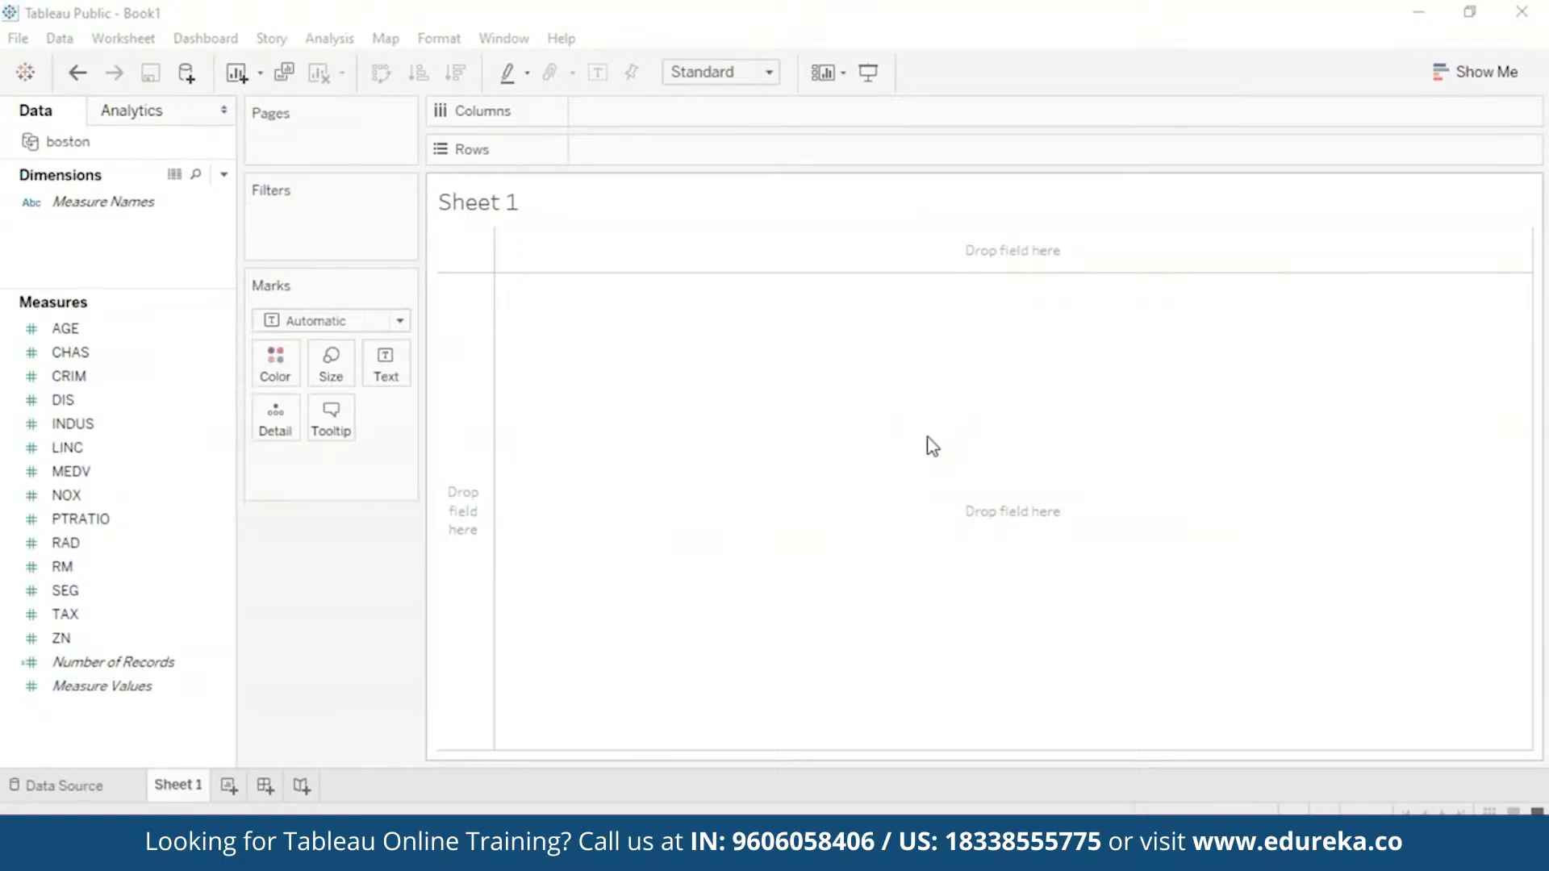
click(570, 209)
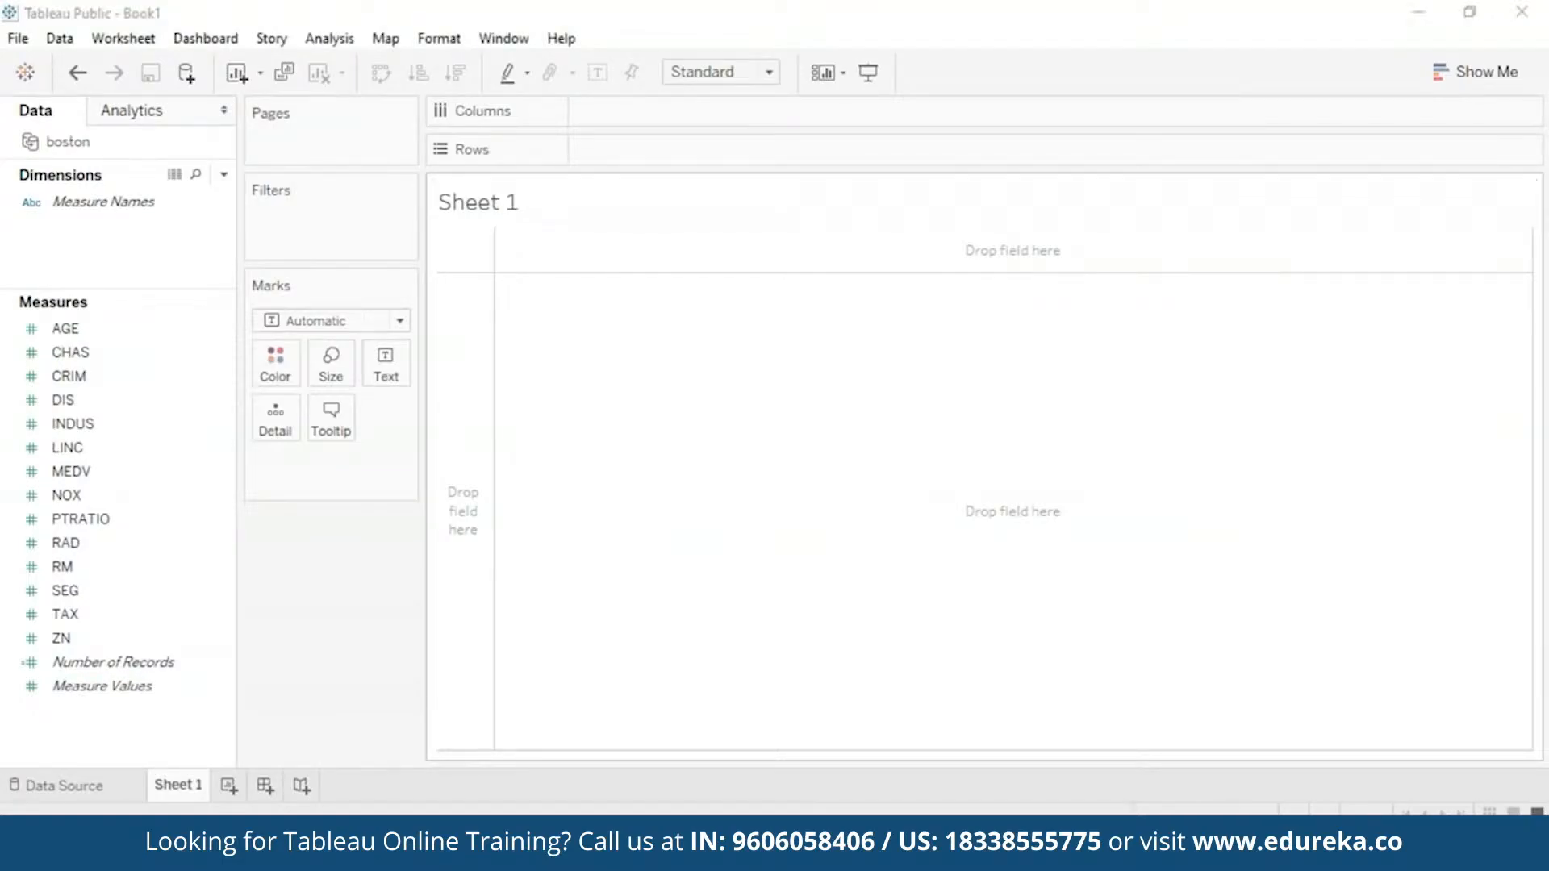
double_click(488, 200)
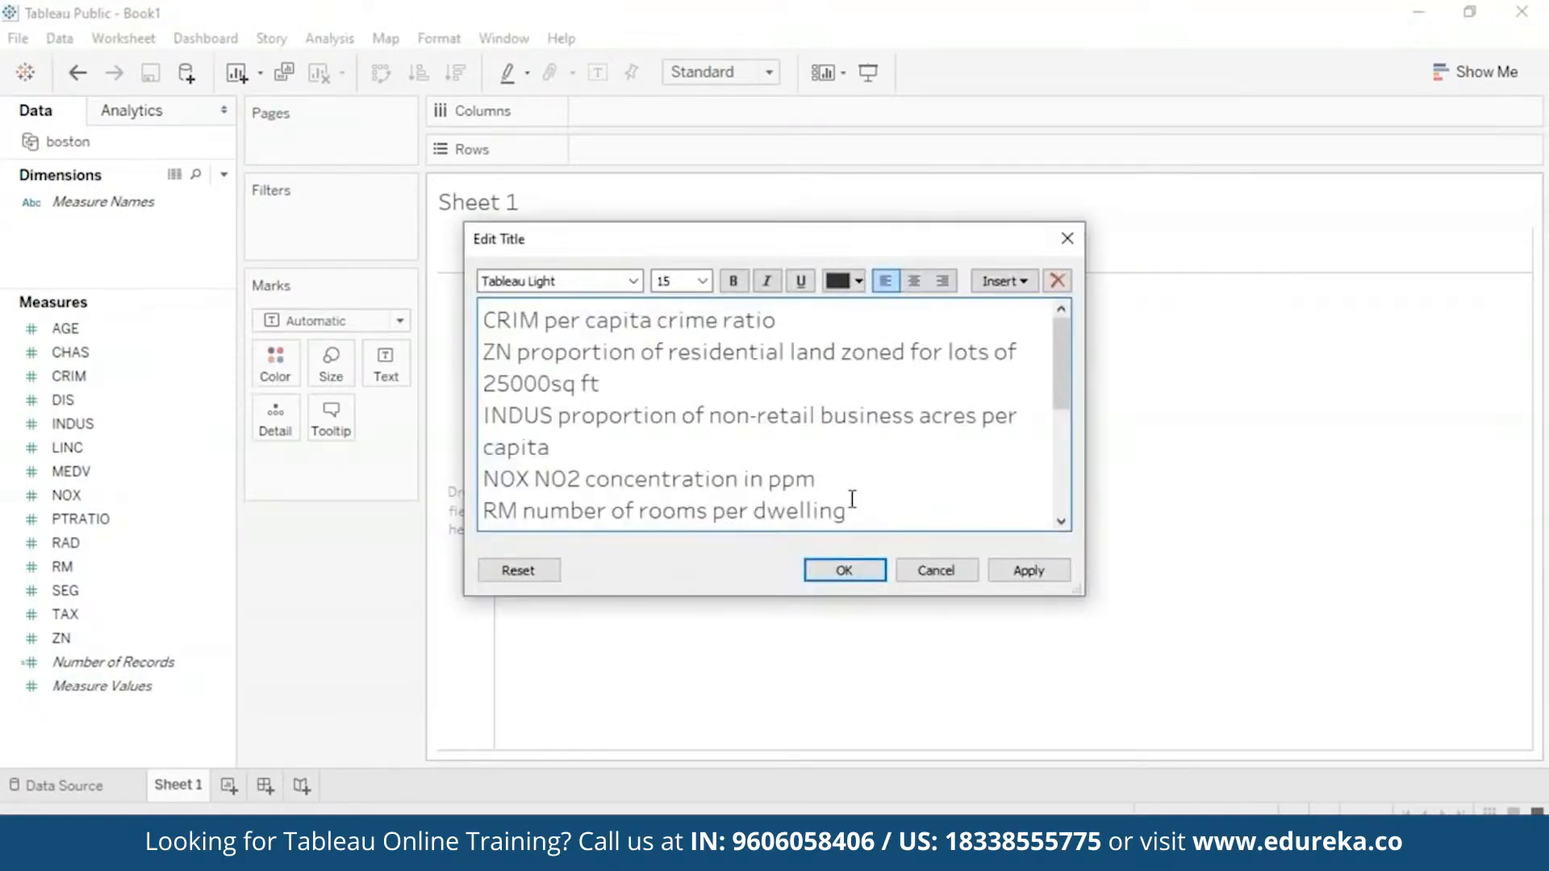
key(ctrl+a)
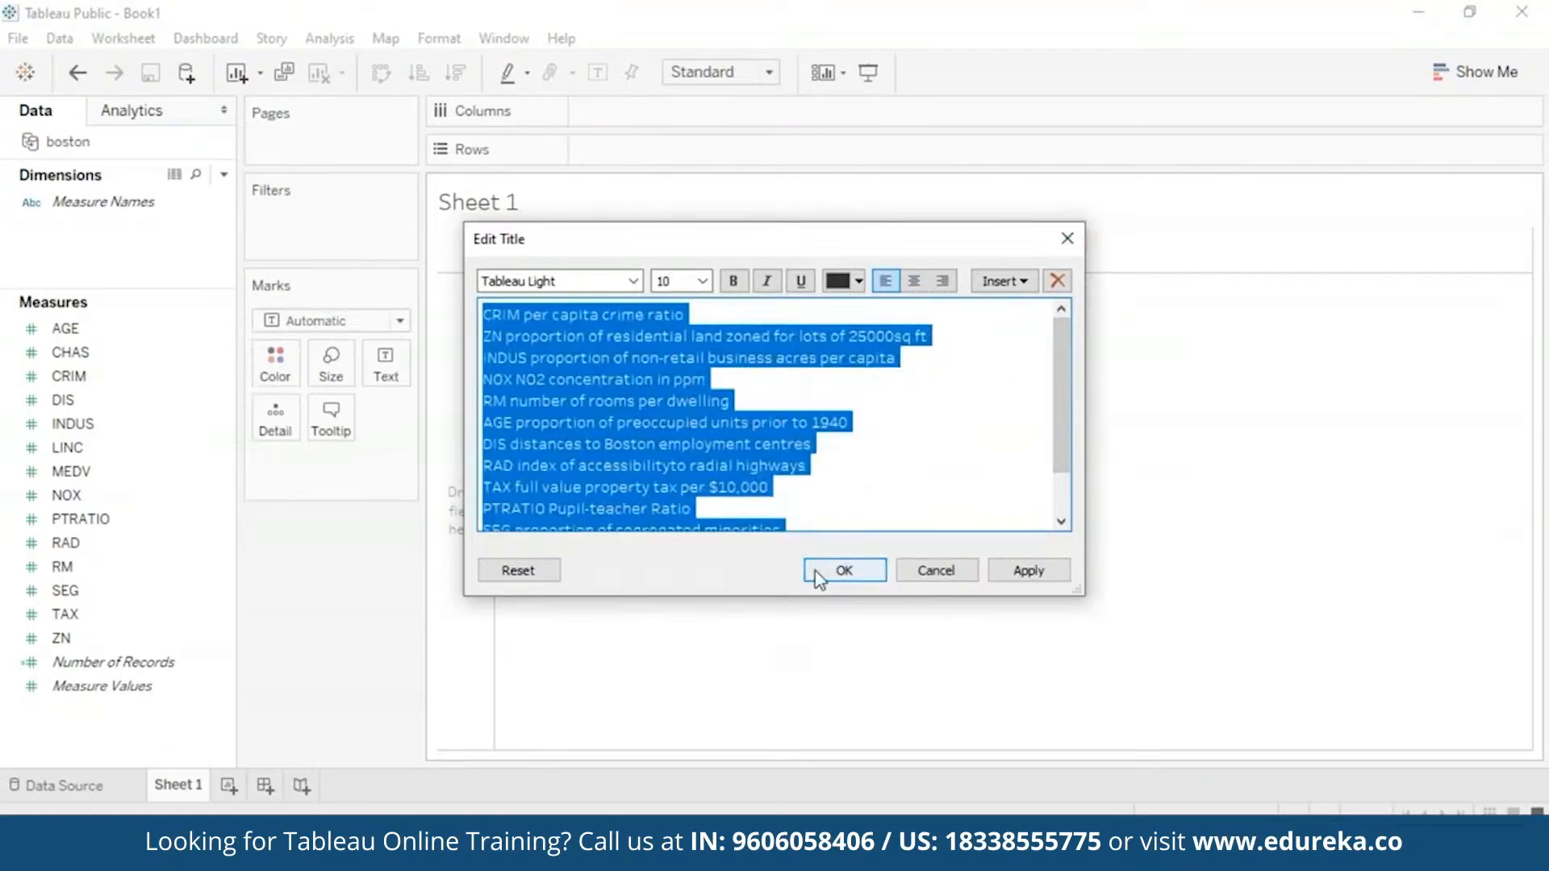
click(879, 575)
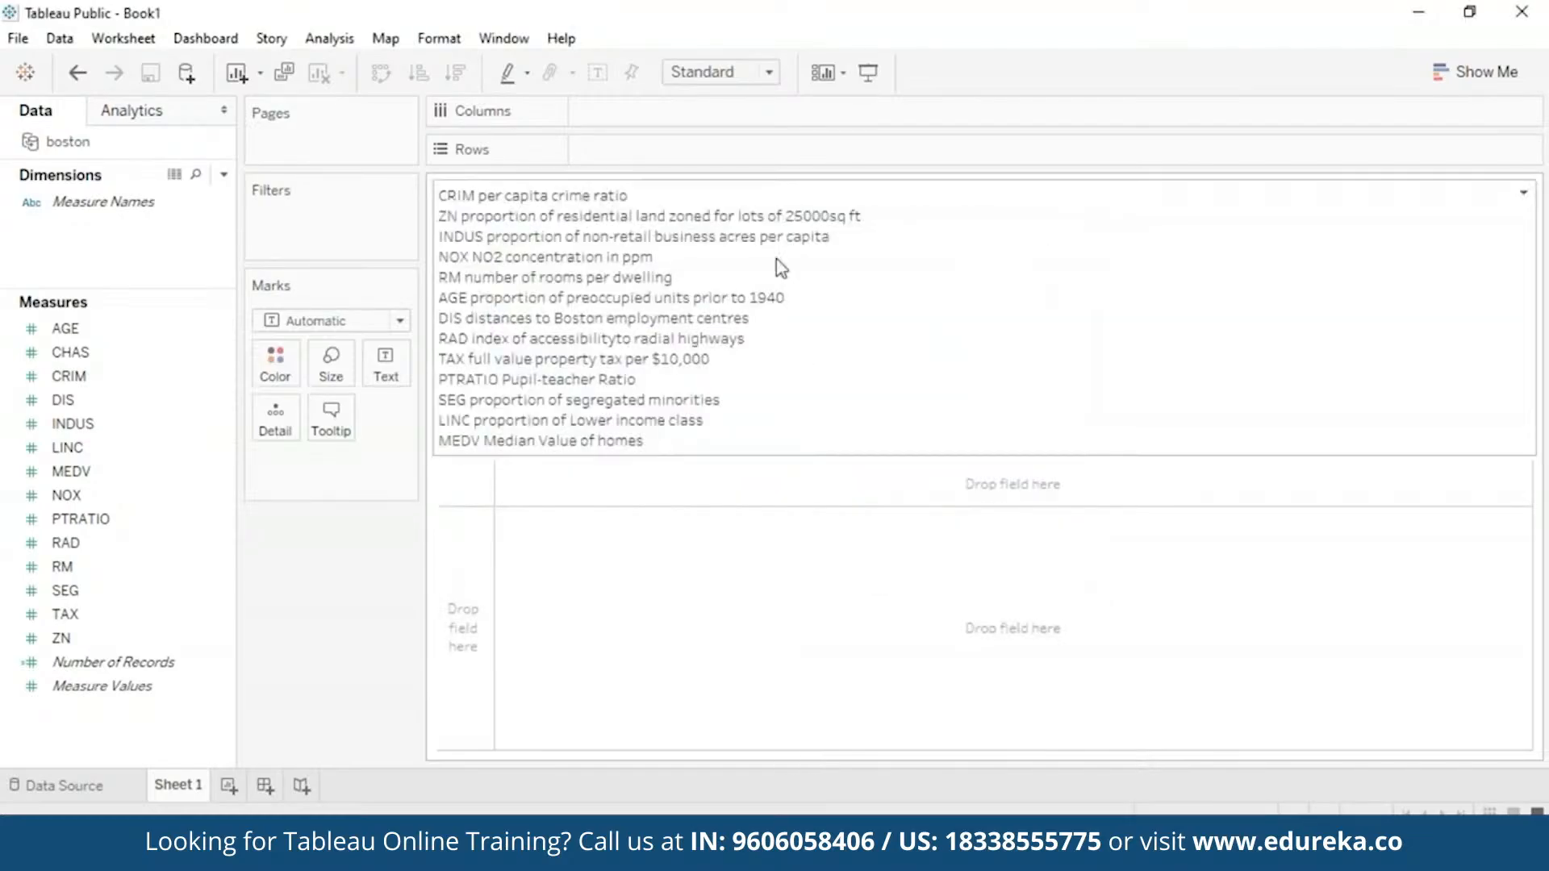
Step: Rename the Sheet 1 worksheet as Variables
mouse_move(182, 791)
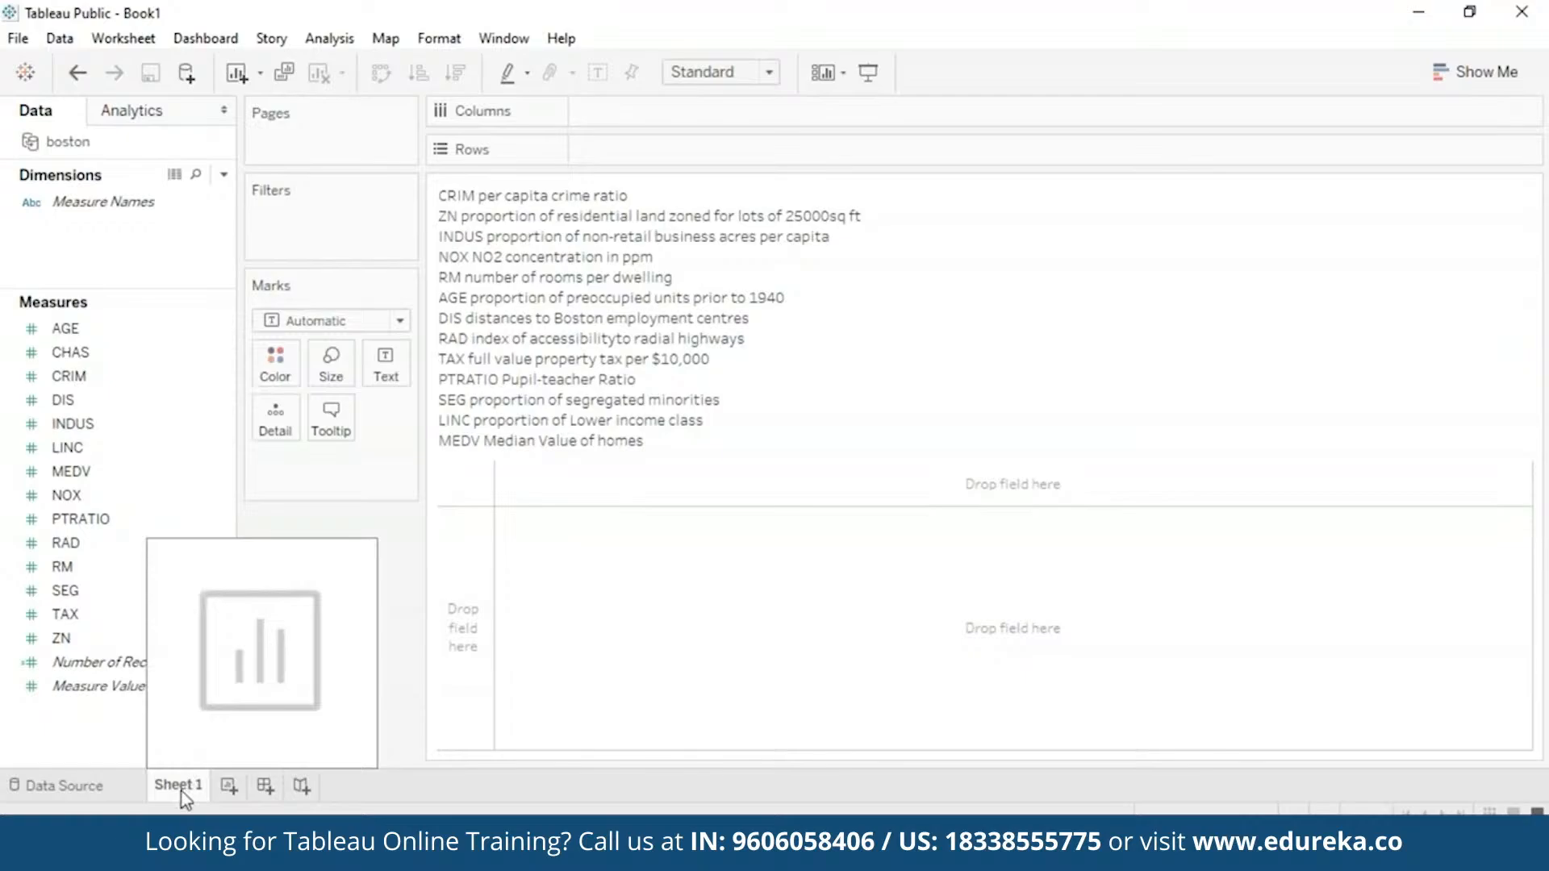
right_click(182, 791)
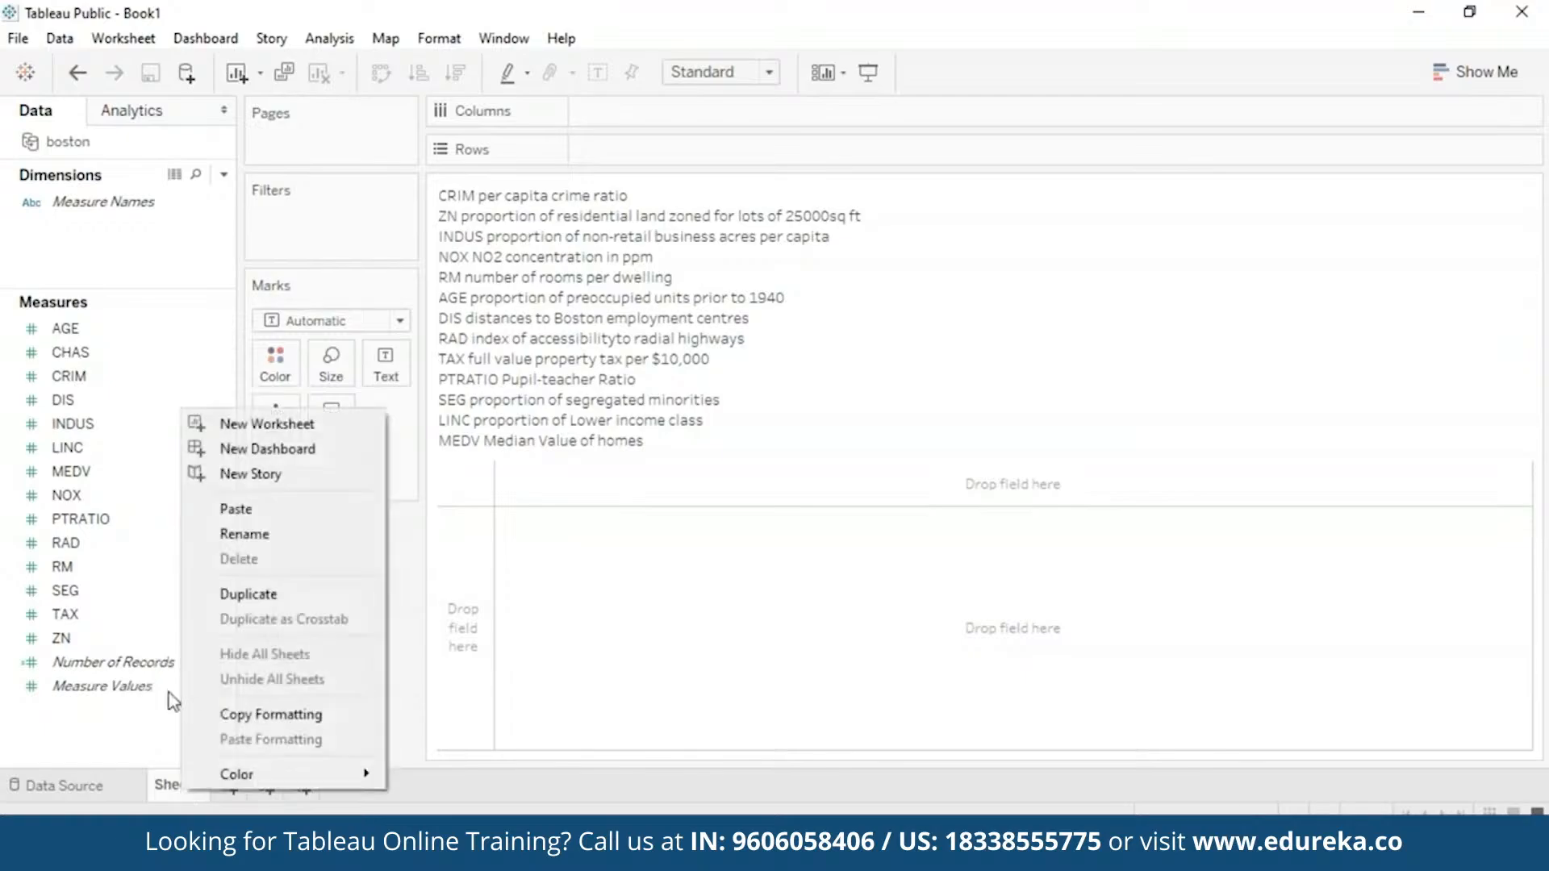
click(357, 539)
text(Variable)
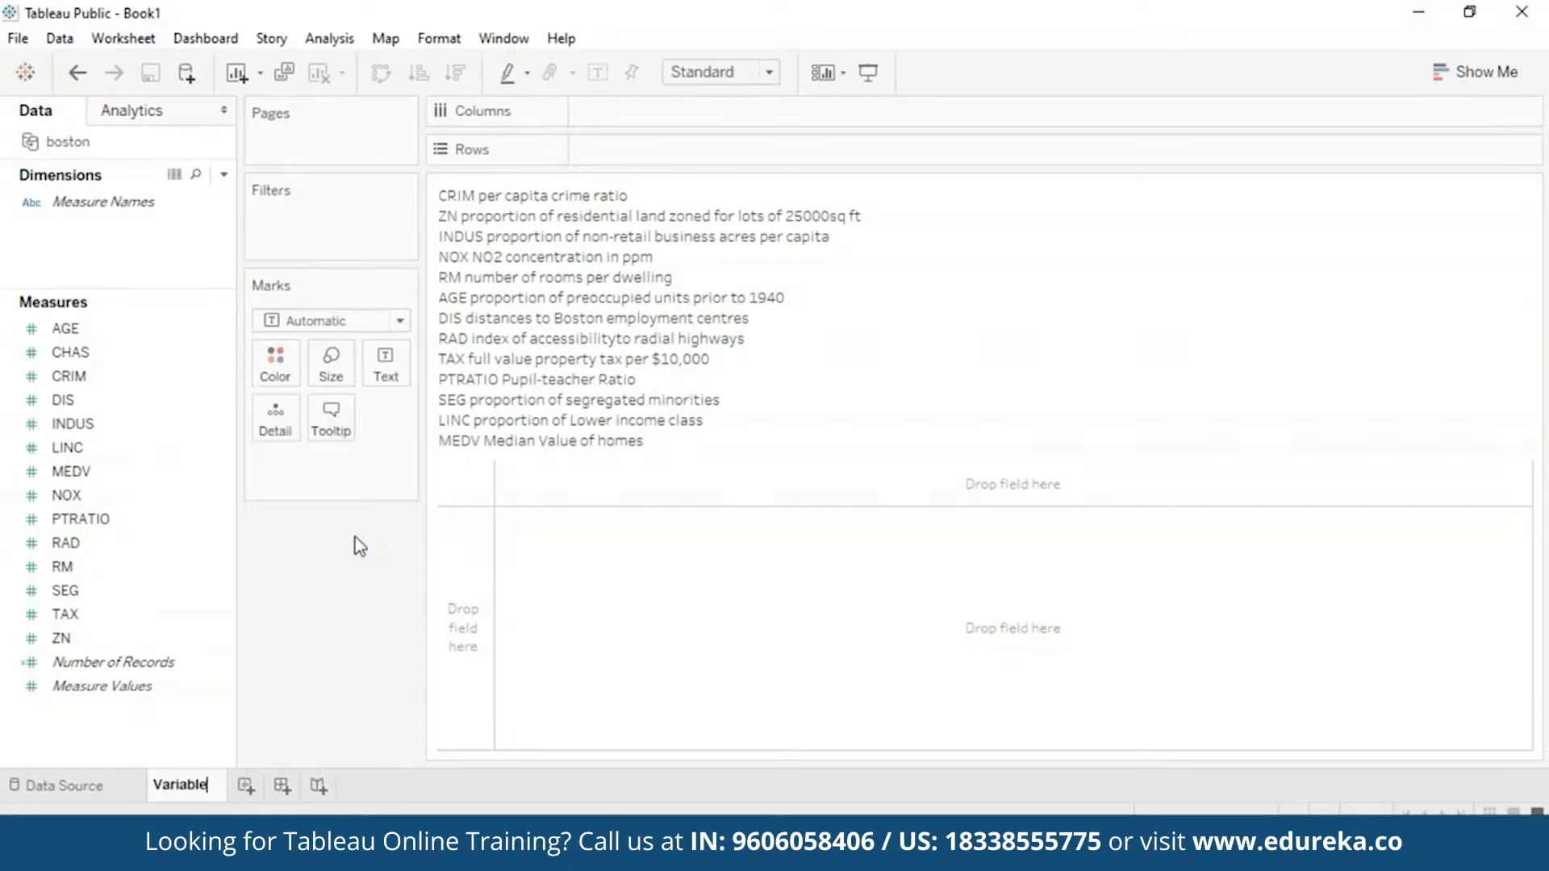
text(s)
click(546, 580)
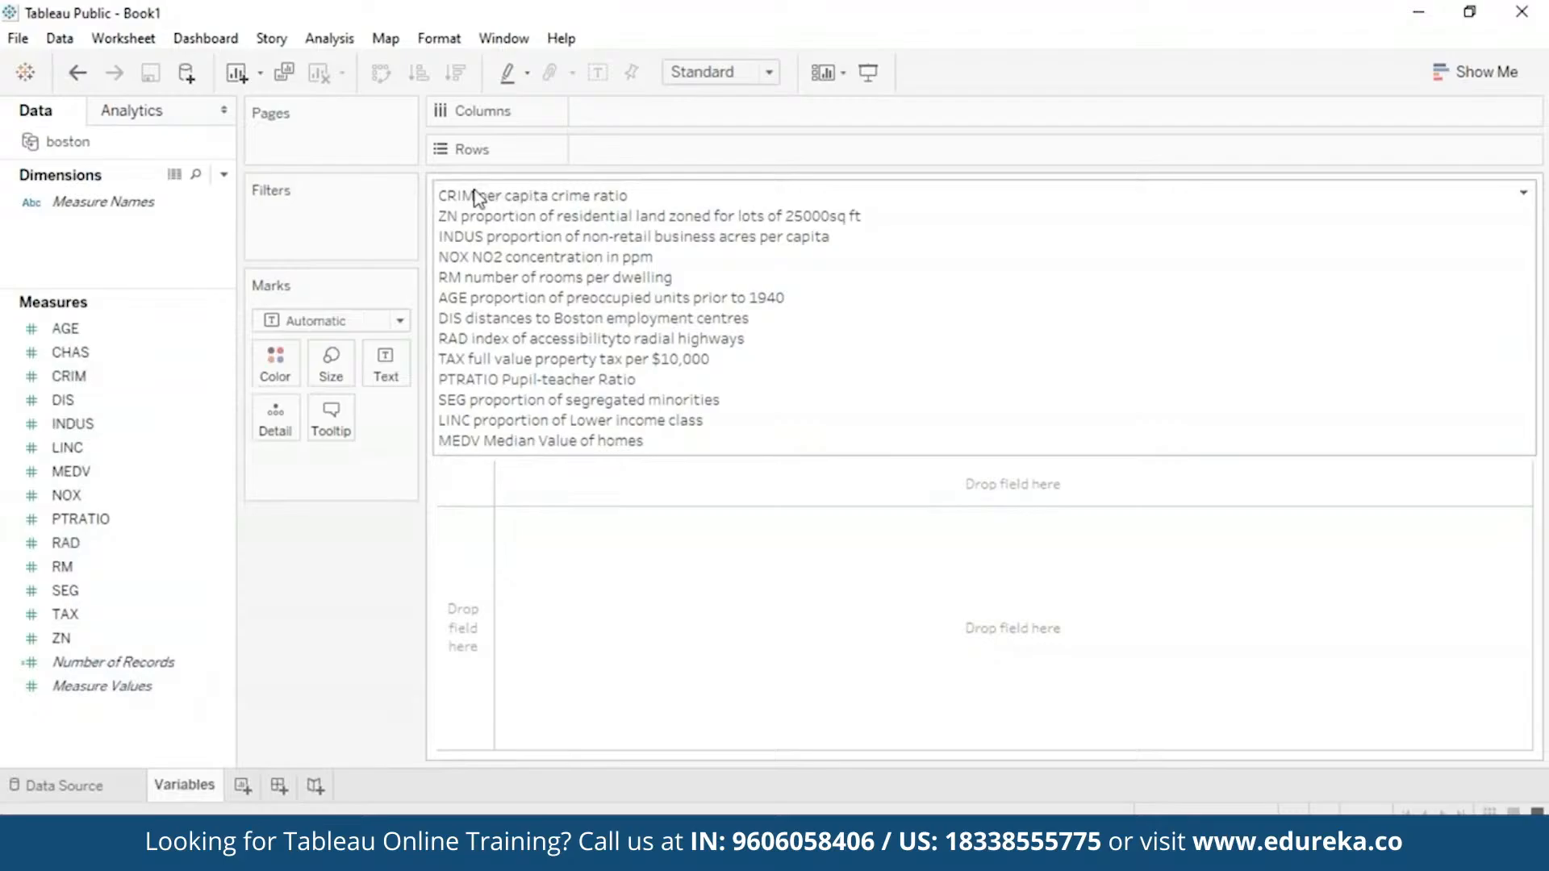
Step: Insert a colon after each variable name in the worksheet title, from CRIM to MEDV, and apply the edited title
right_click(652, 359)
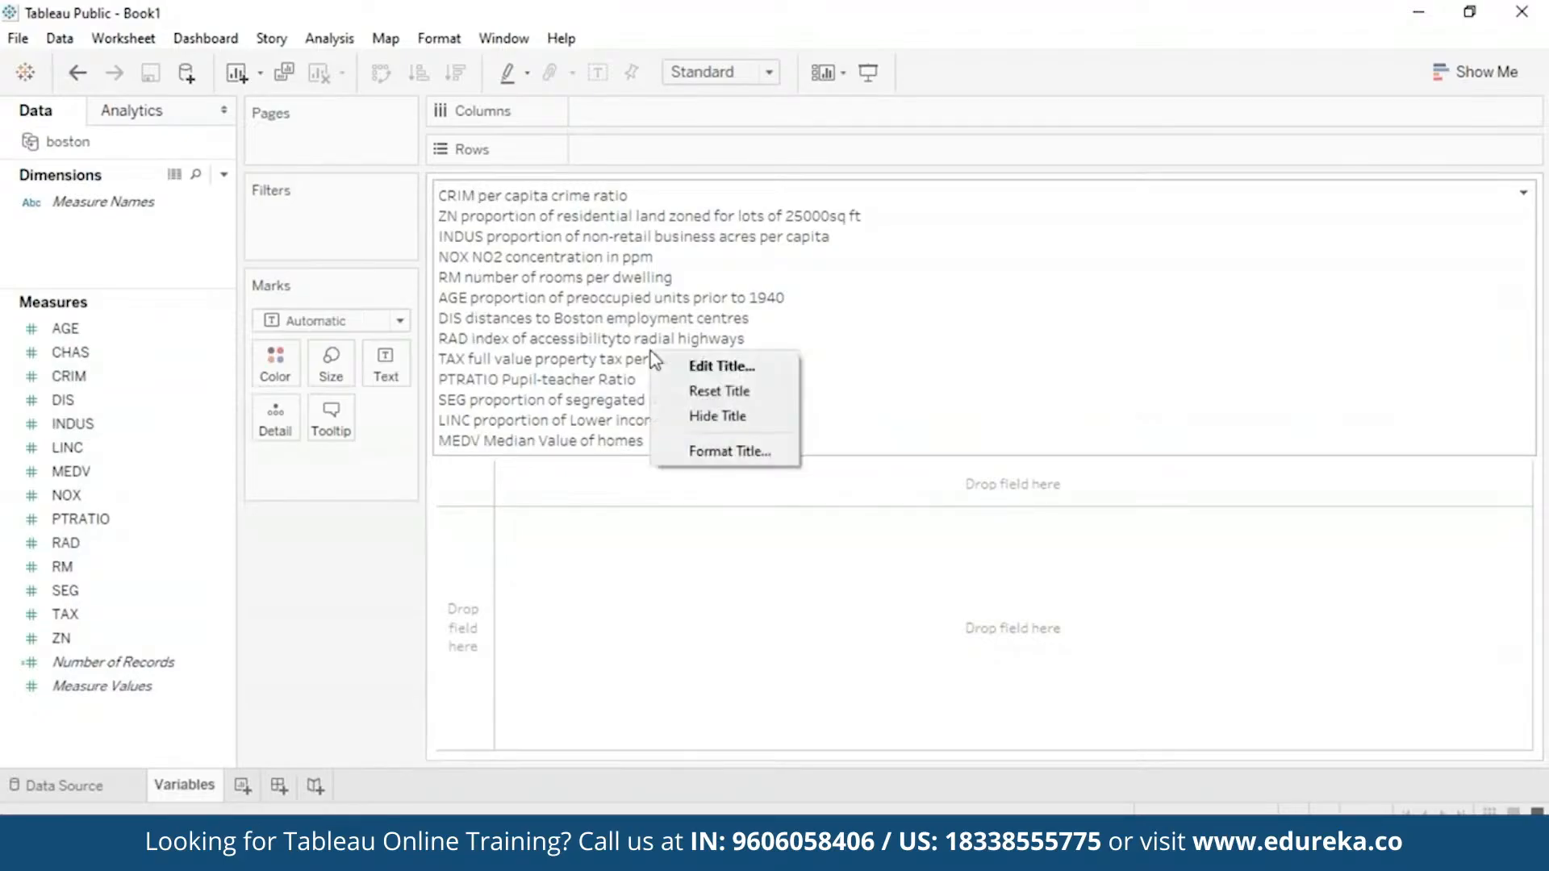
click(686, 374)
click(523, 315)
text(:)
click(505, 336)
text(:)
click(523, 357)
text(:)
click(514, 379)
text(:)
click(506, 401)
text(:)
click(516, 422)
text(:)
click(508, 443)
text(:)
click(514, 465)
text(:)
click(514, 486)
text(:)
click(547, 509)
scroll(515, 479, down, 1)
text(:)
click(513, 474)
text(:)
click(515, 496)
text(:)
click(527, 517)
text(:)
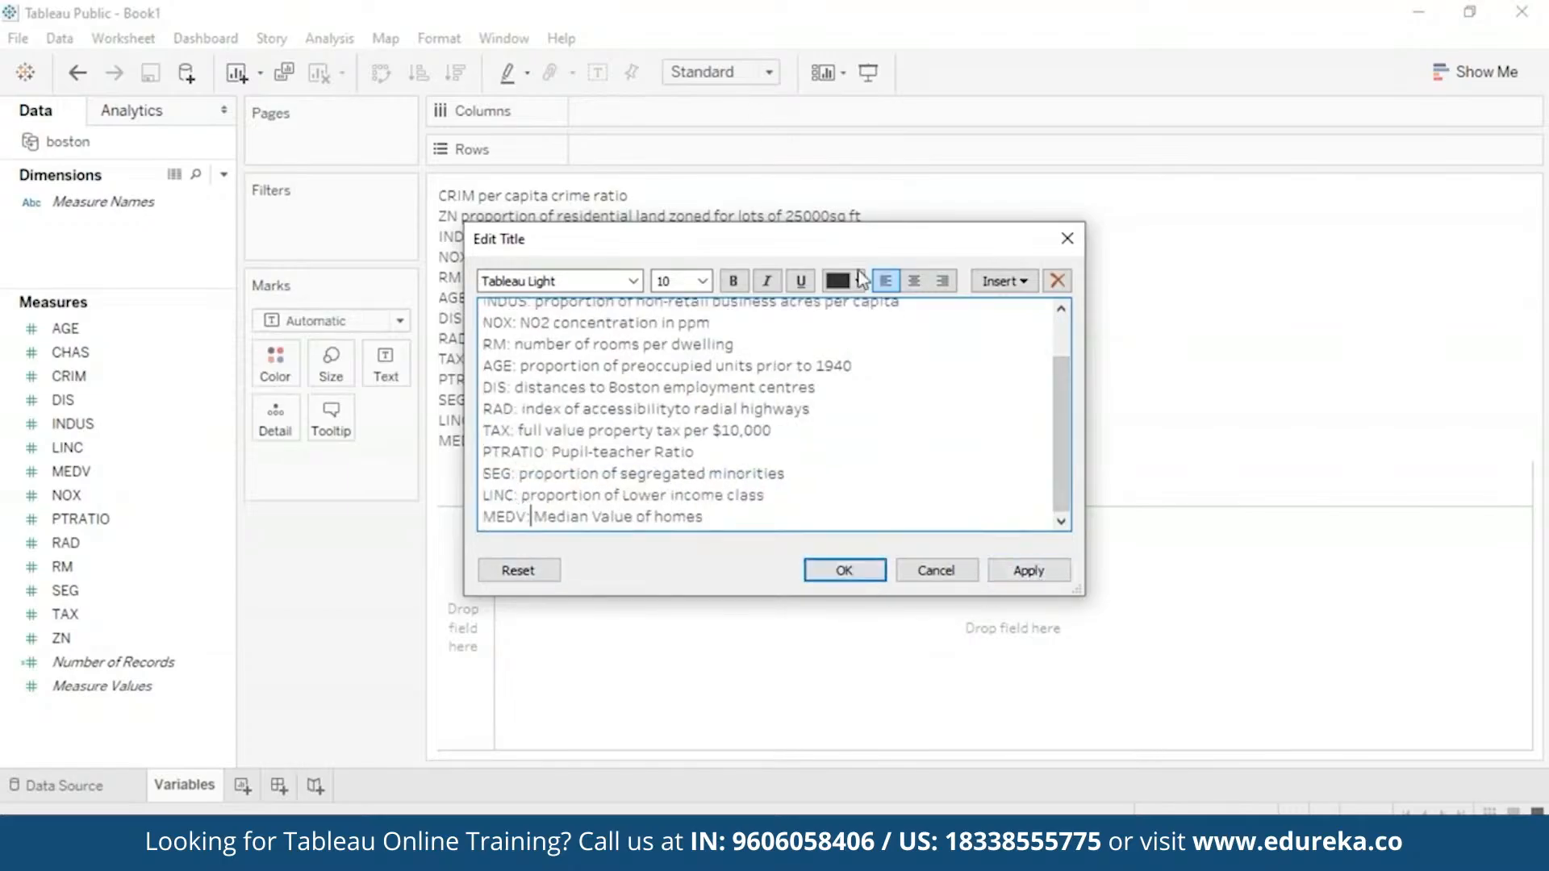
click(1027, 571)
click(847, 571)
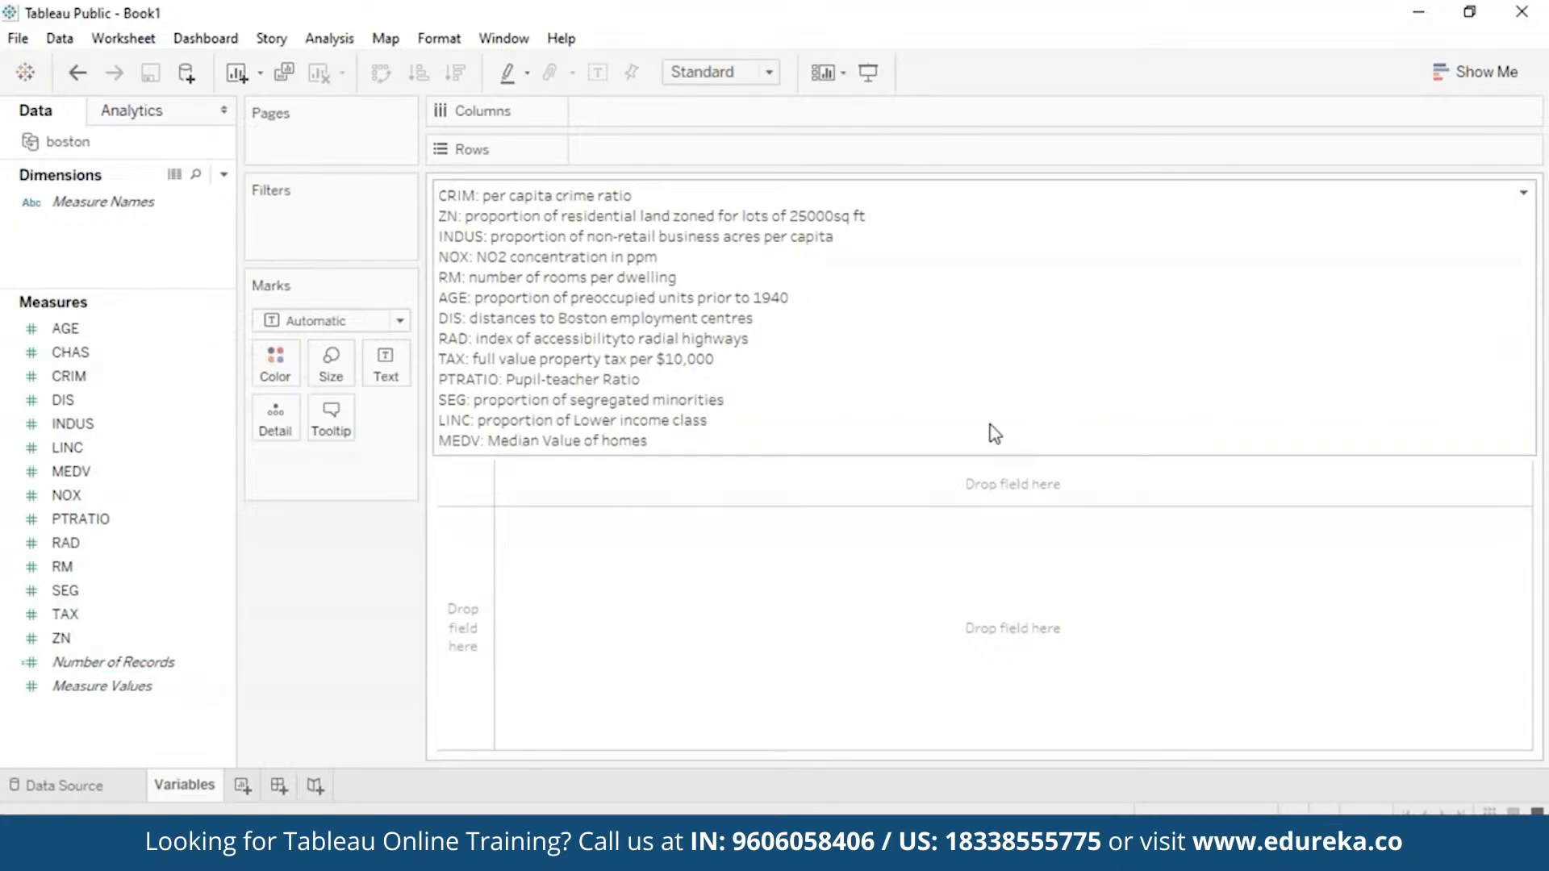
Step: Add a new worksheet and plot MEDV on the rows against CRIM on the columns
click(242, 787)
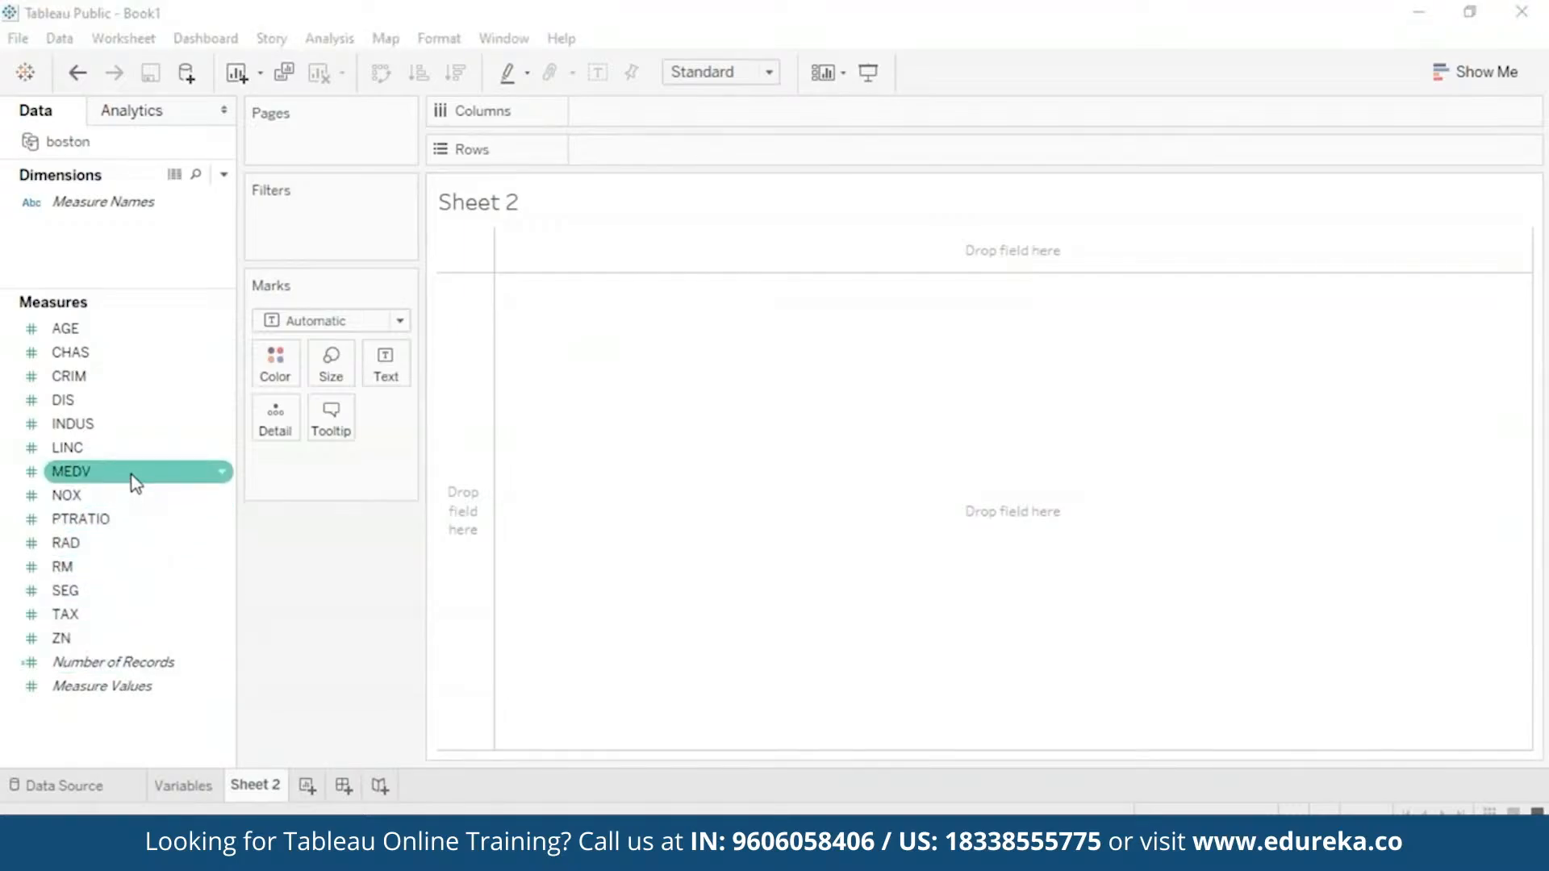
drag(135, 489, 739, 162)
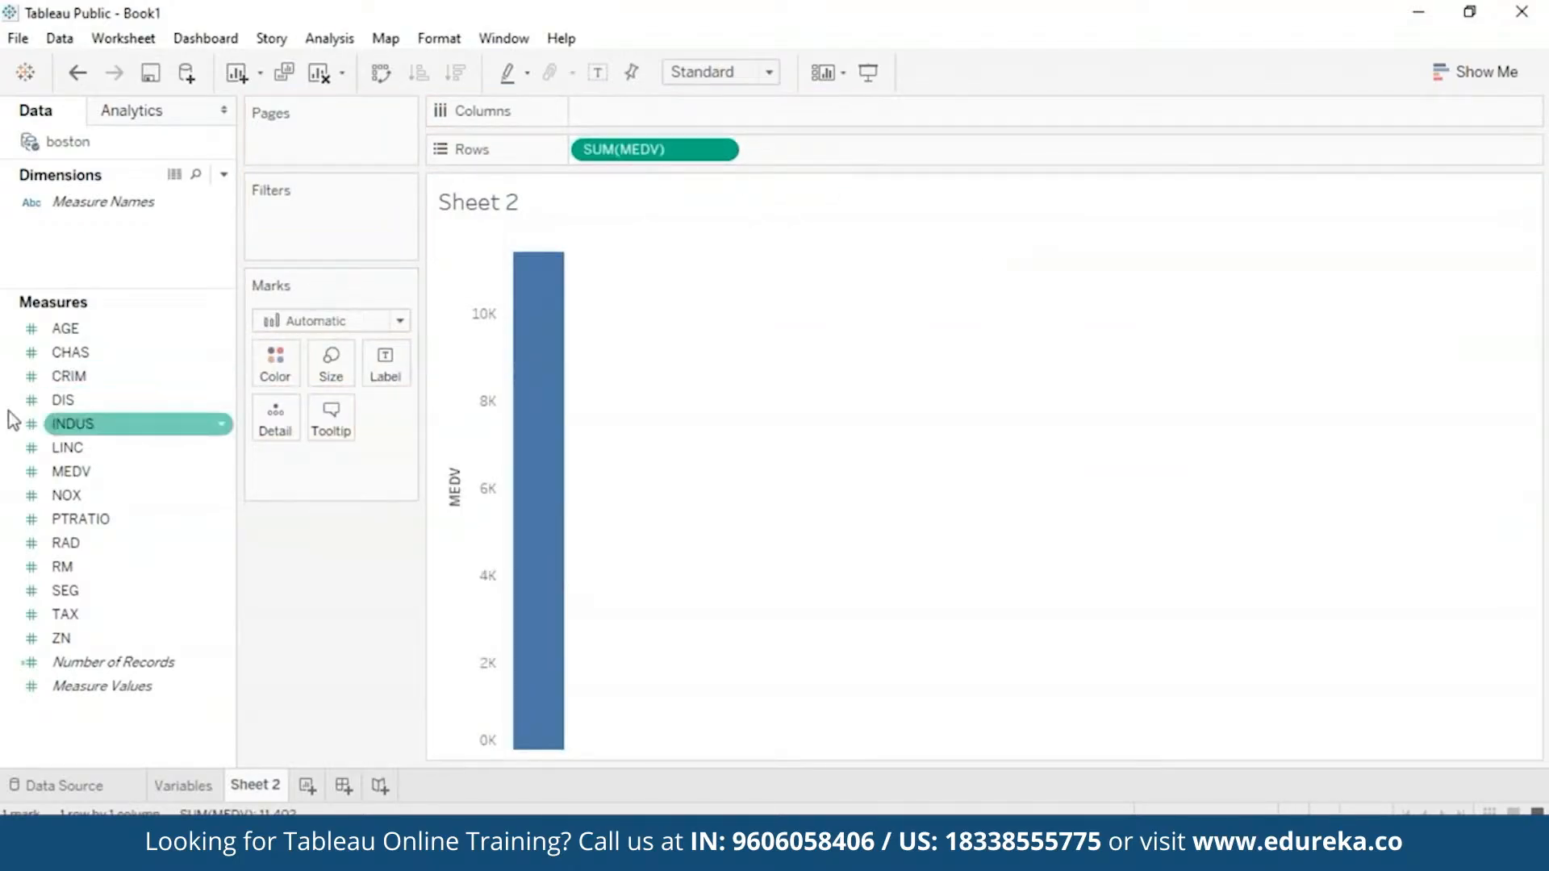
drag(113, 390, 677, 114)
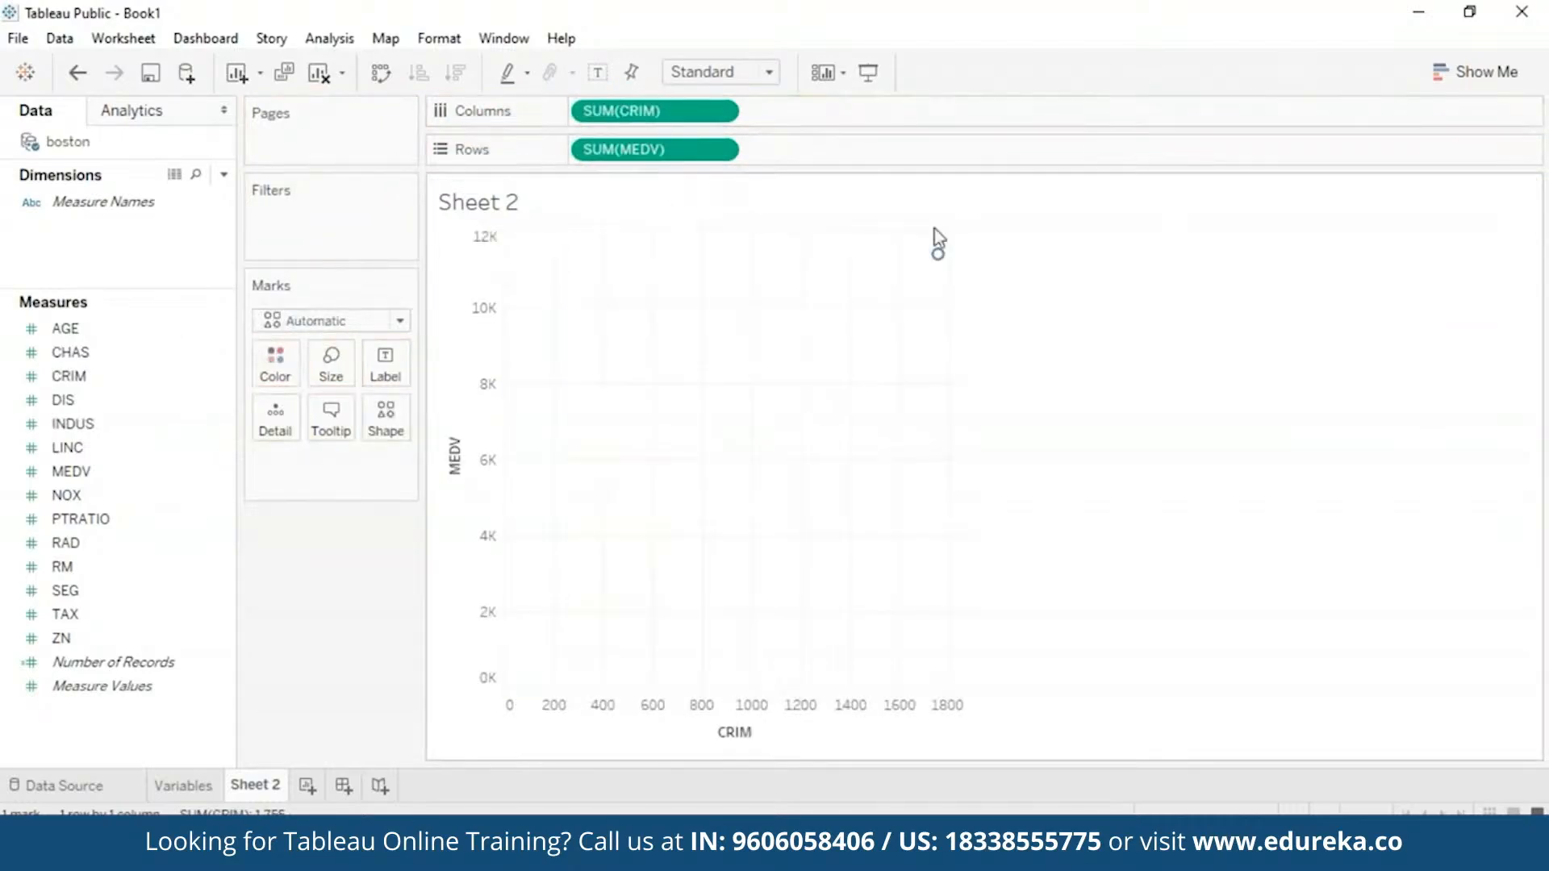
Step: Turn off measure aggregation so the MEDV and CRIM chart plots individual records
mouse_move(953, 270)
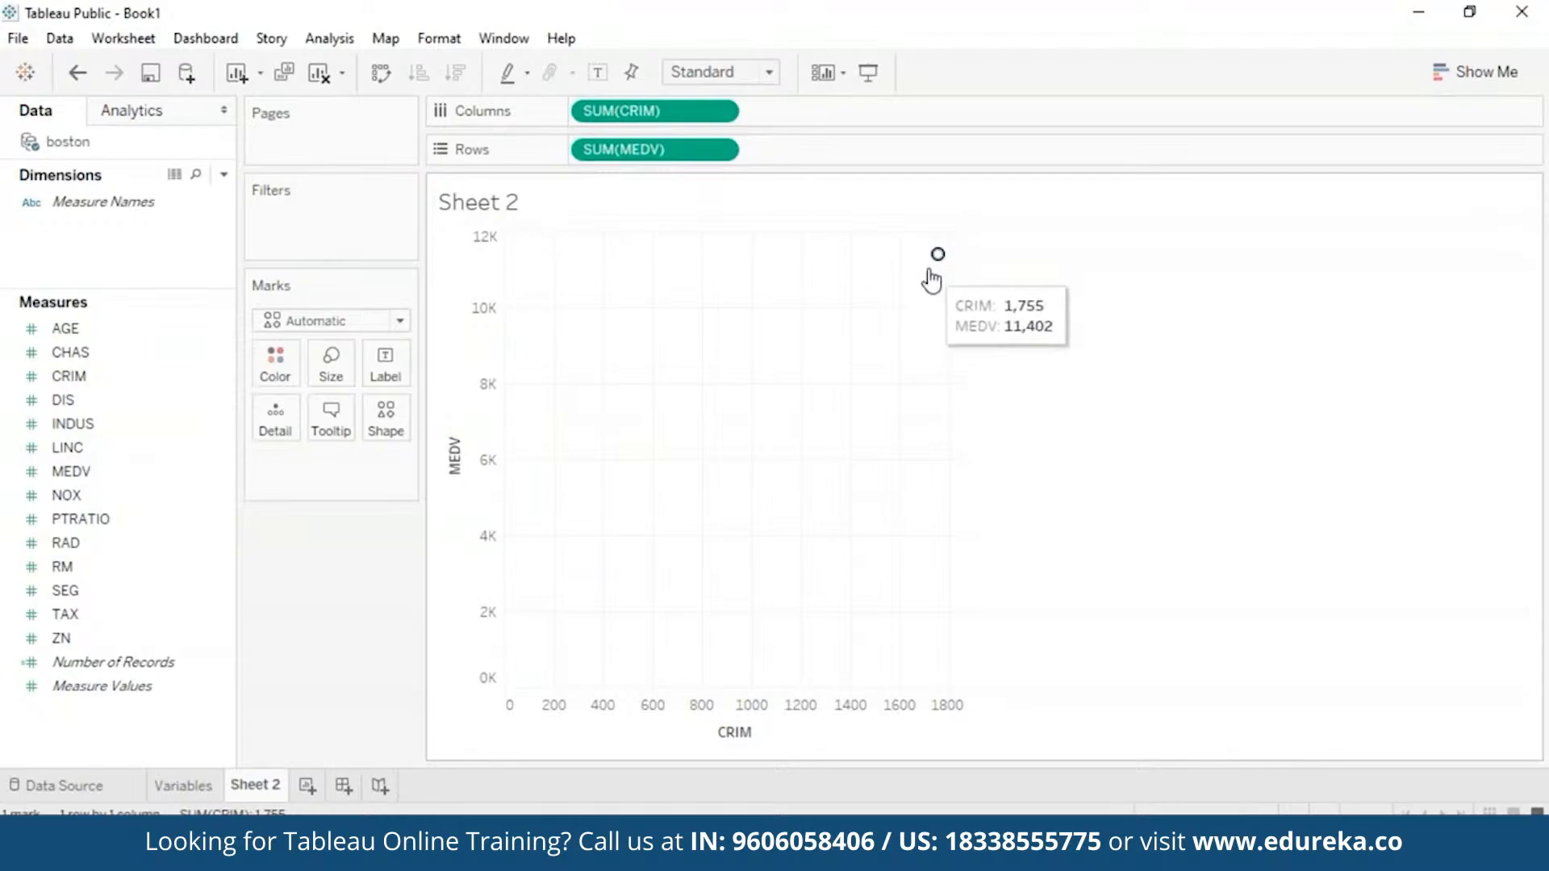
click(347, 44)
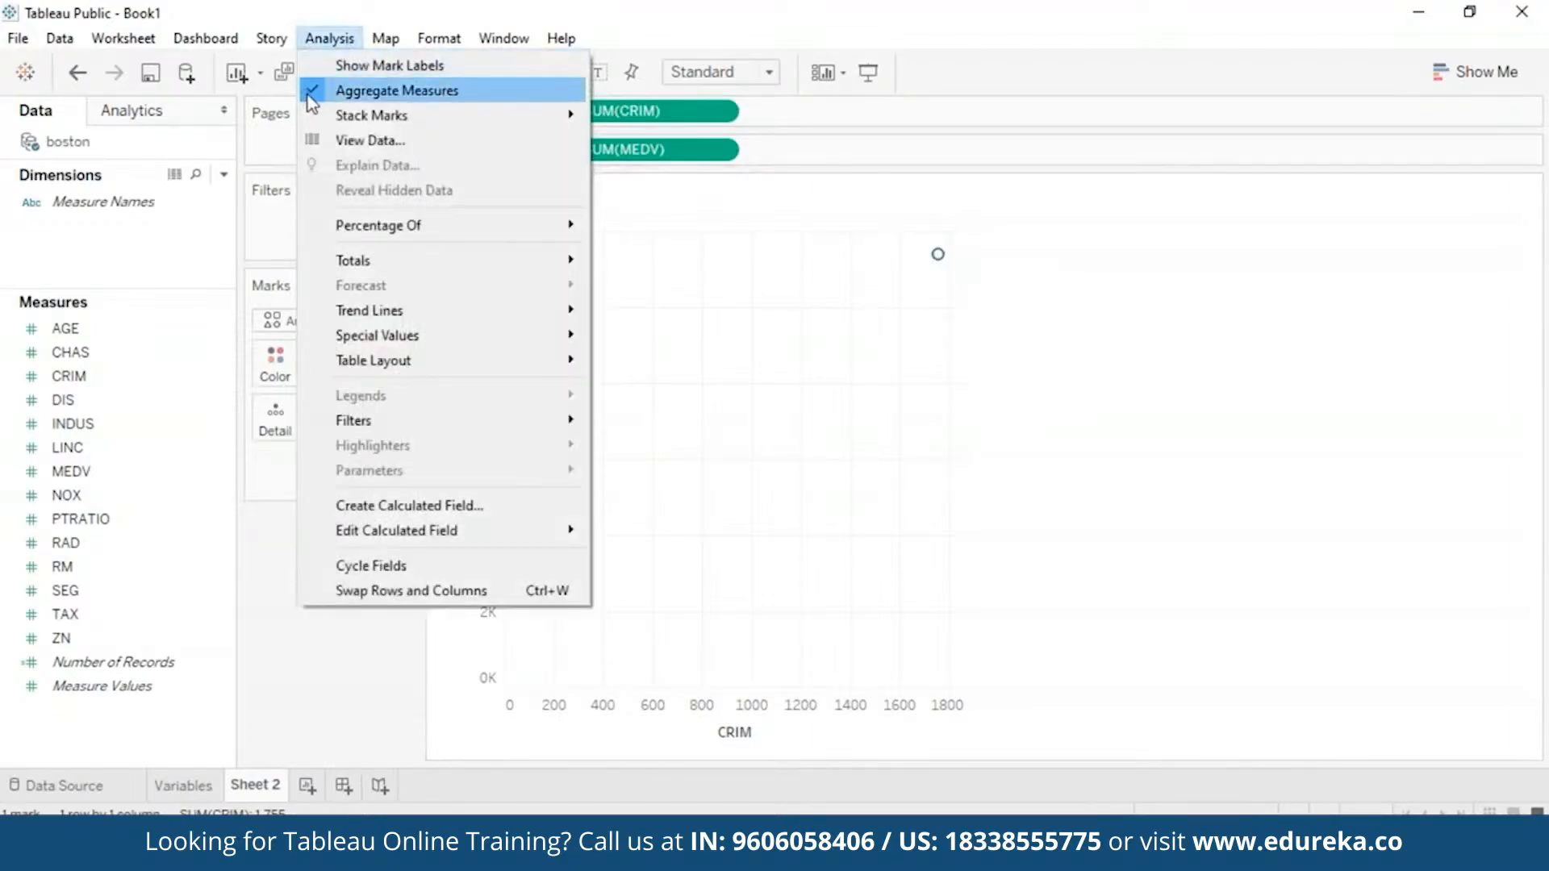
click(339, 90)
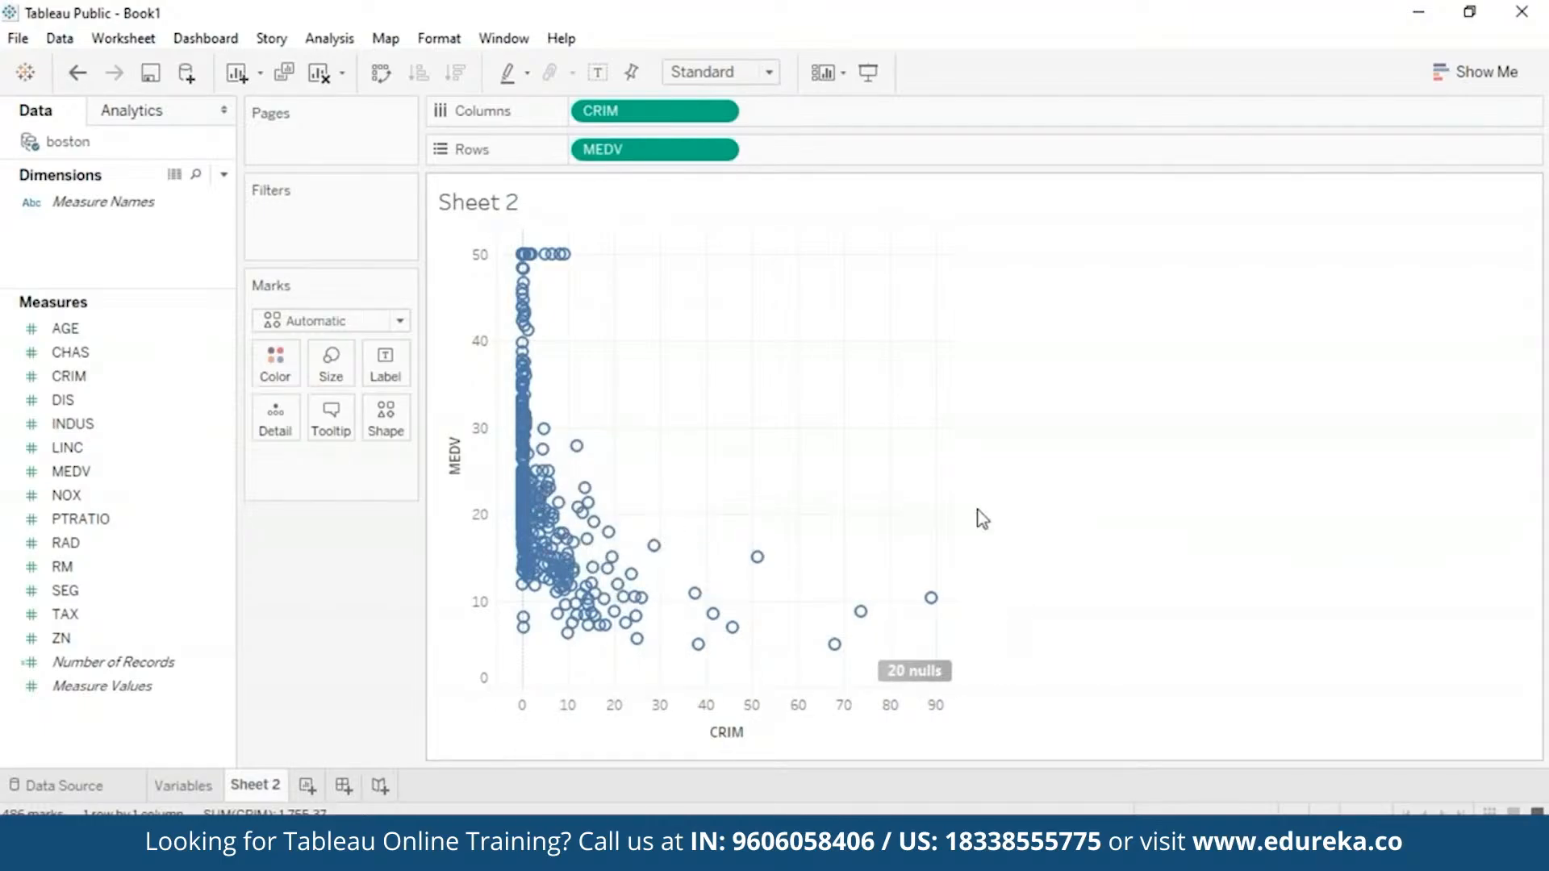
Step: Replace CRIM with PTRATIO on the columns of the MEDV scatter plot
click(719, 111)
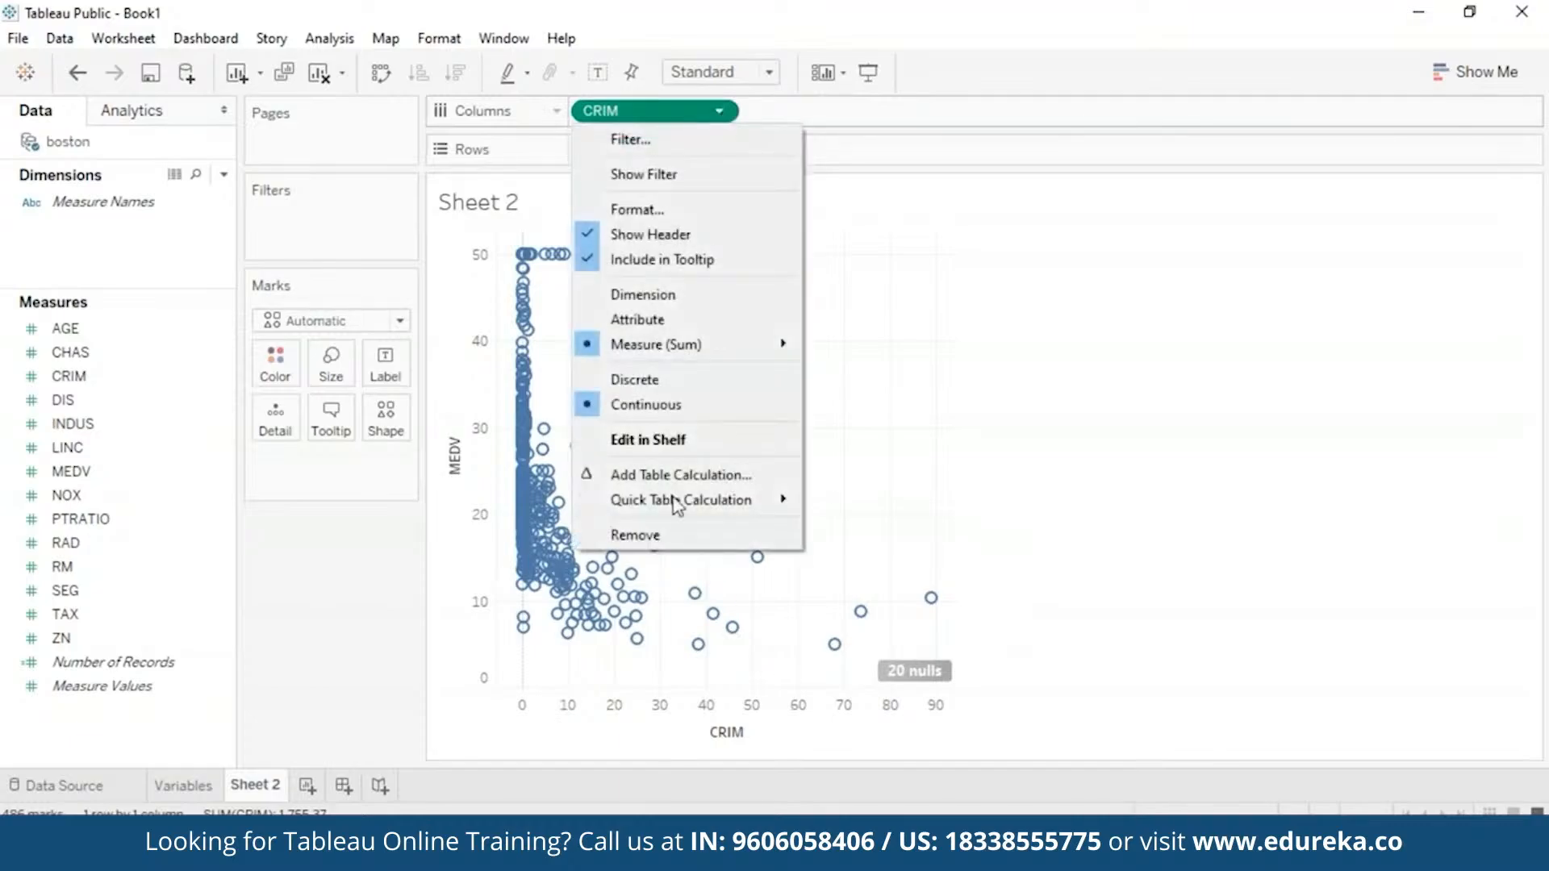
click(670, 537)
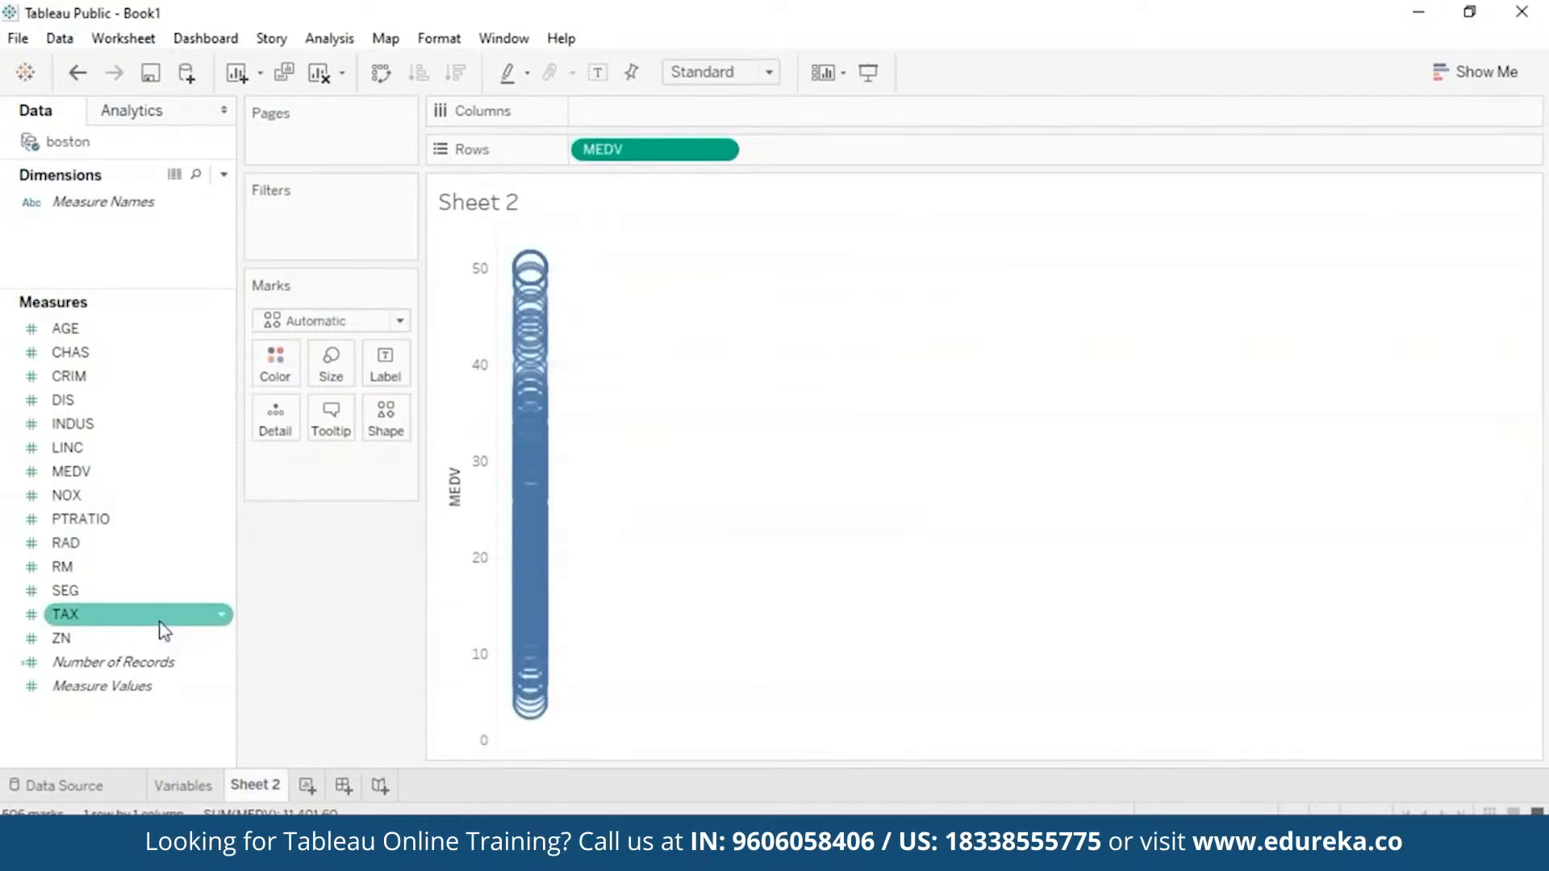
drag(121, 519, 702, 113)
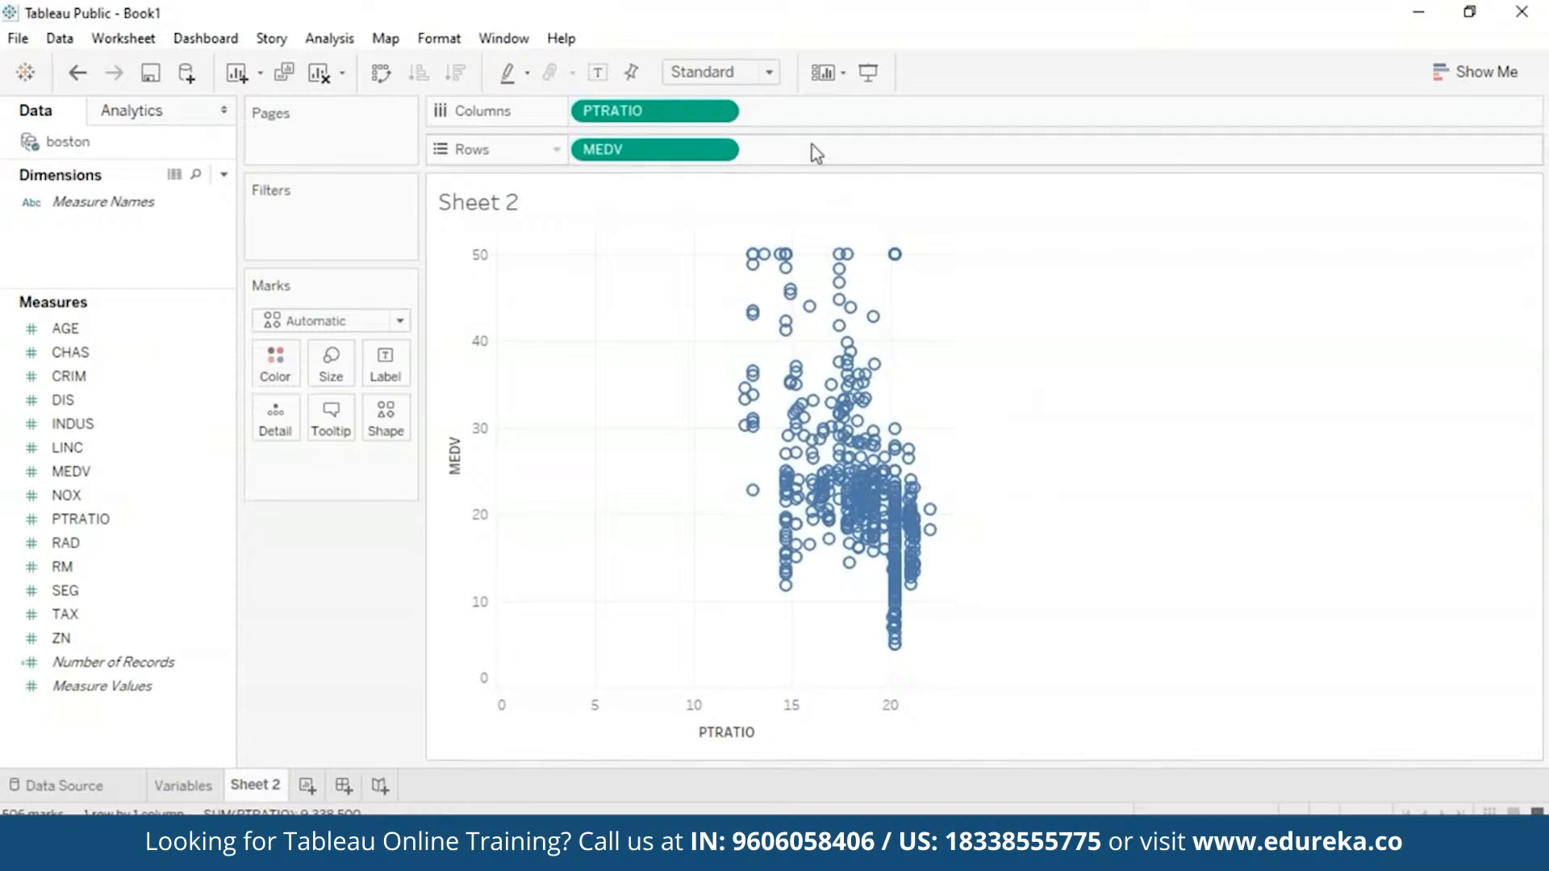
Step: Replace PTRATIO with TAX on the columns of the MEDV scatter plot
click(729, 112)
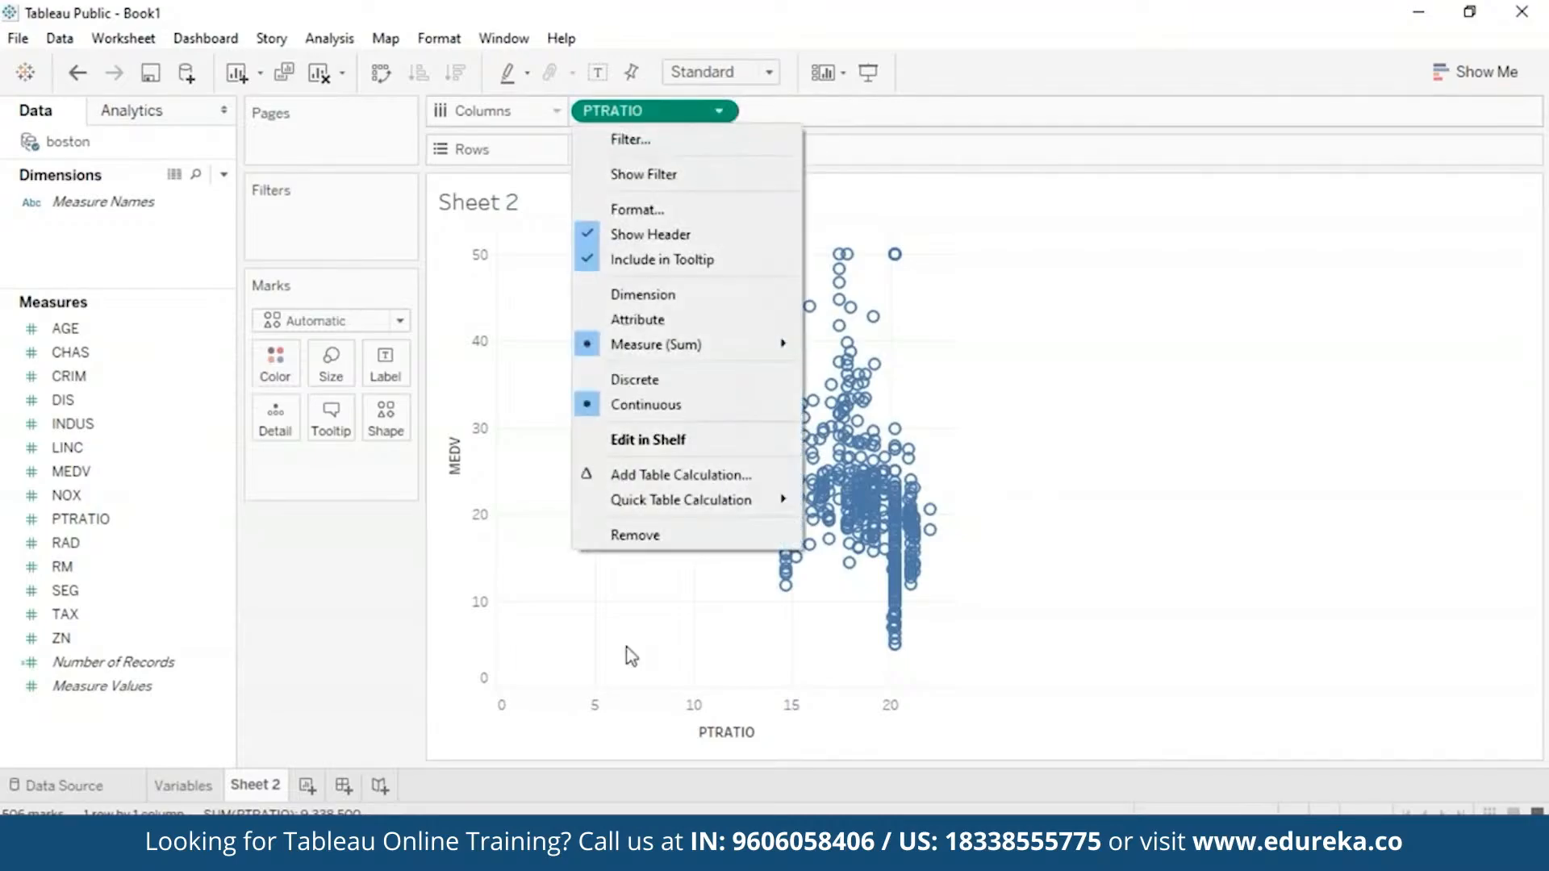
click(632, 536)
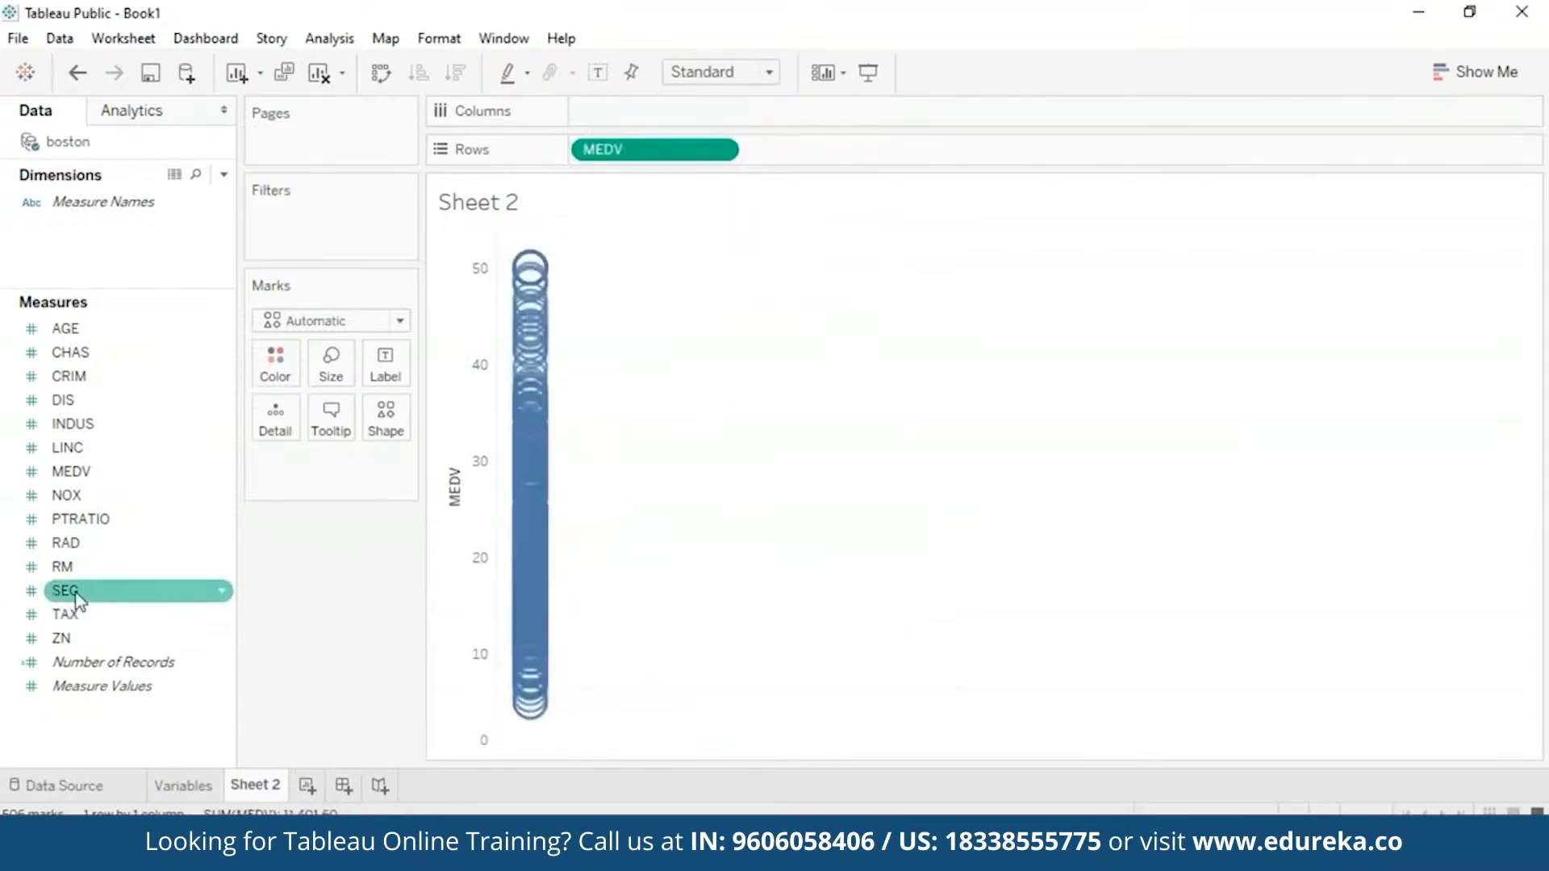
drag(73, 615, 646, 113)
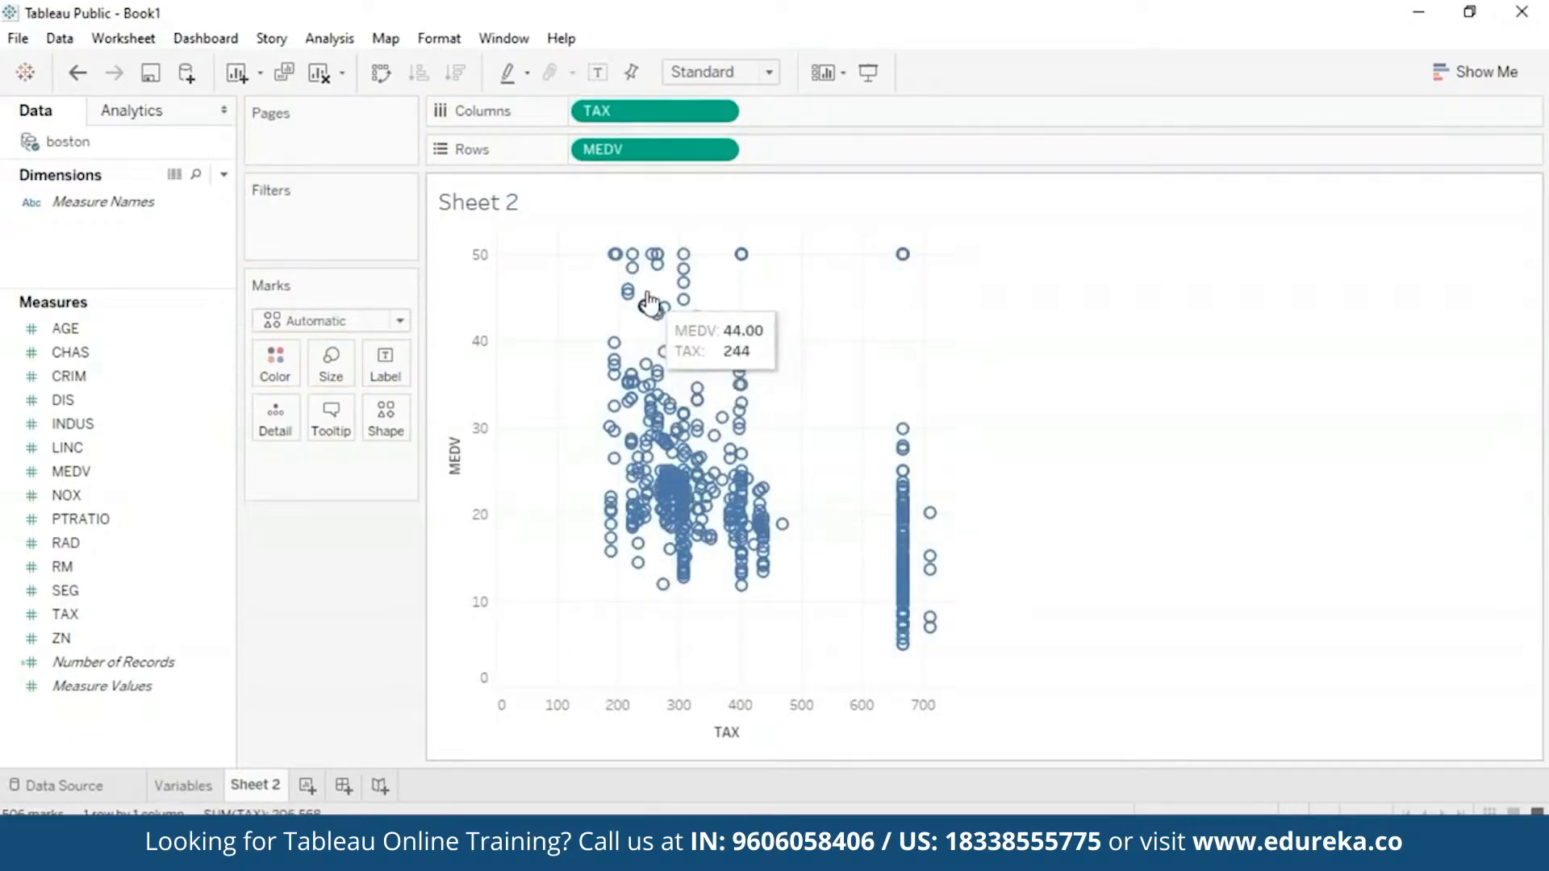
Step: Replace TAX with RM on the columns to plot MEDV against the number of rooms
drag(62, 567, 664, 109)
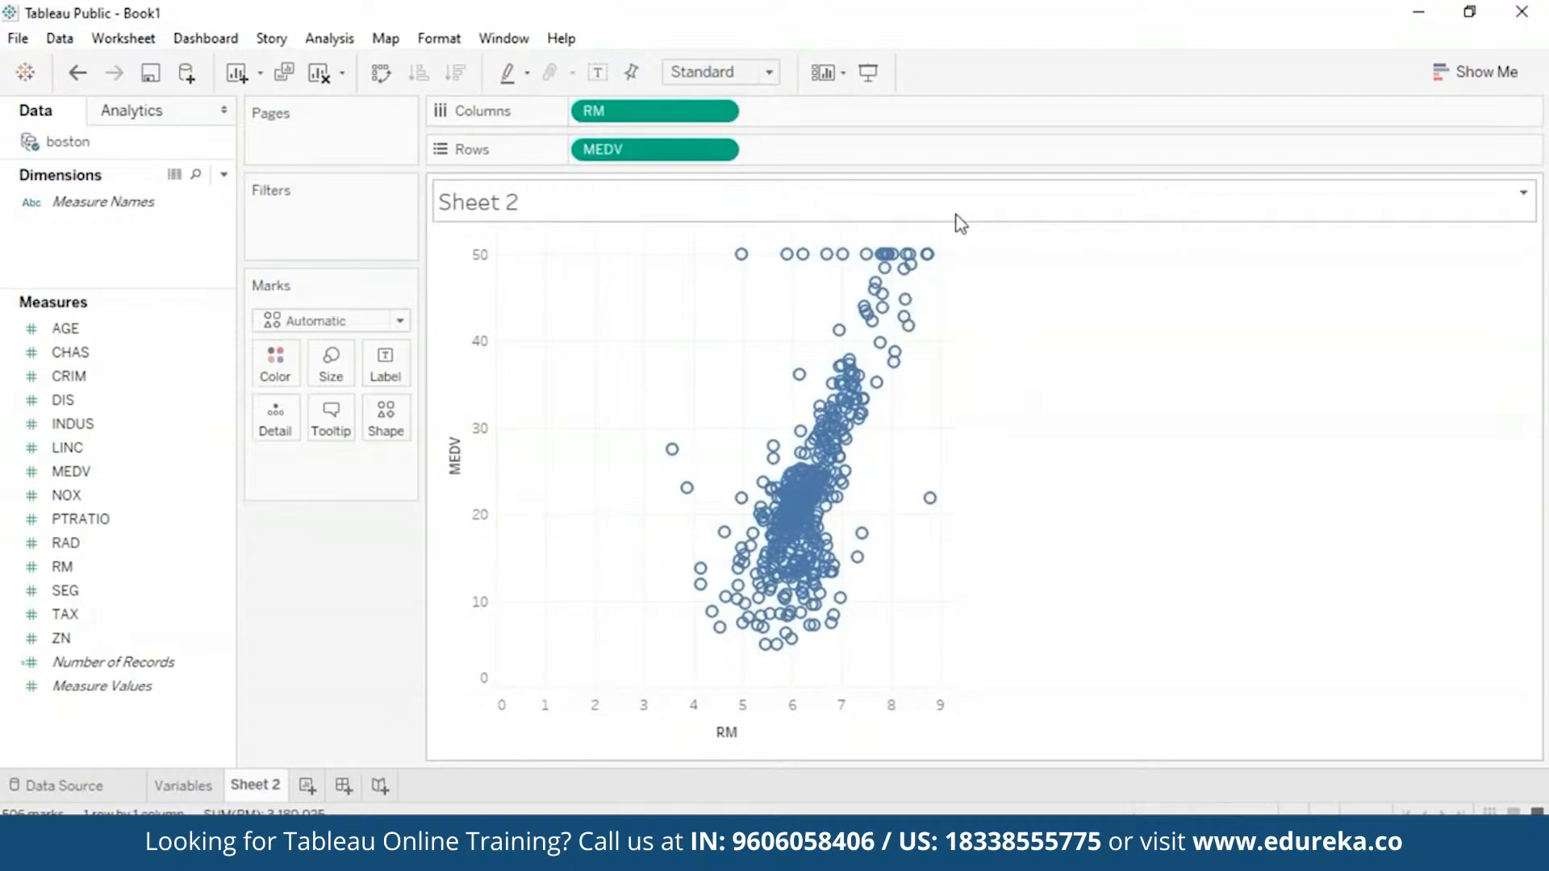
mouse_move(731, 595)
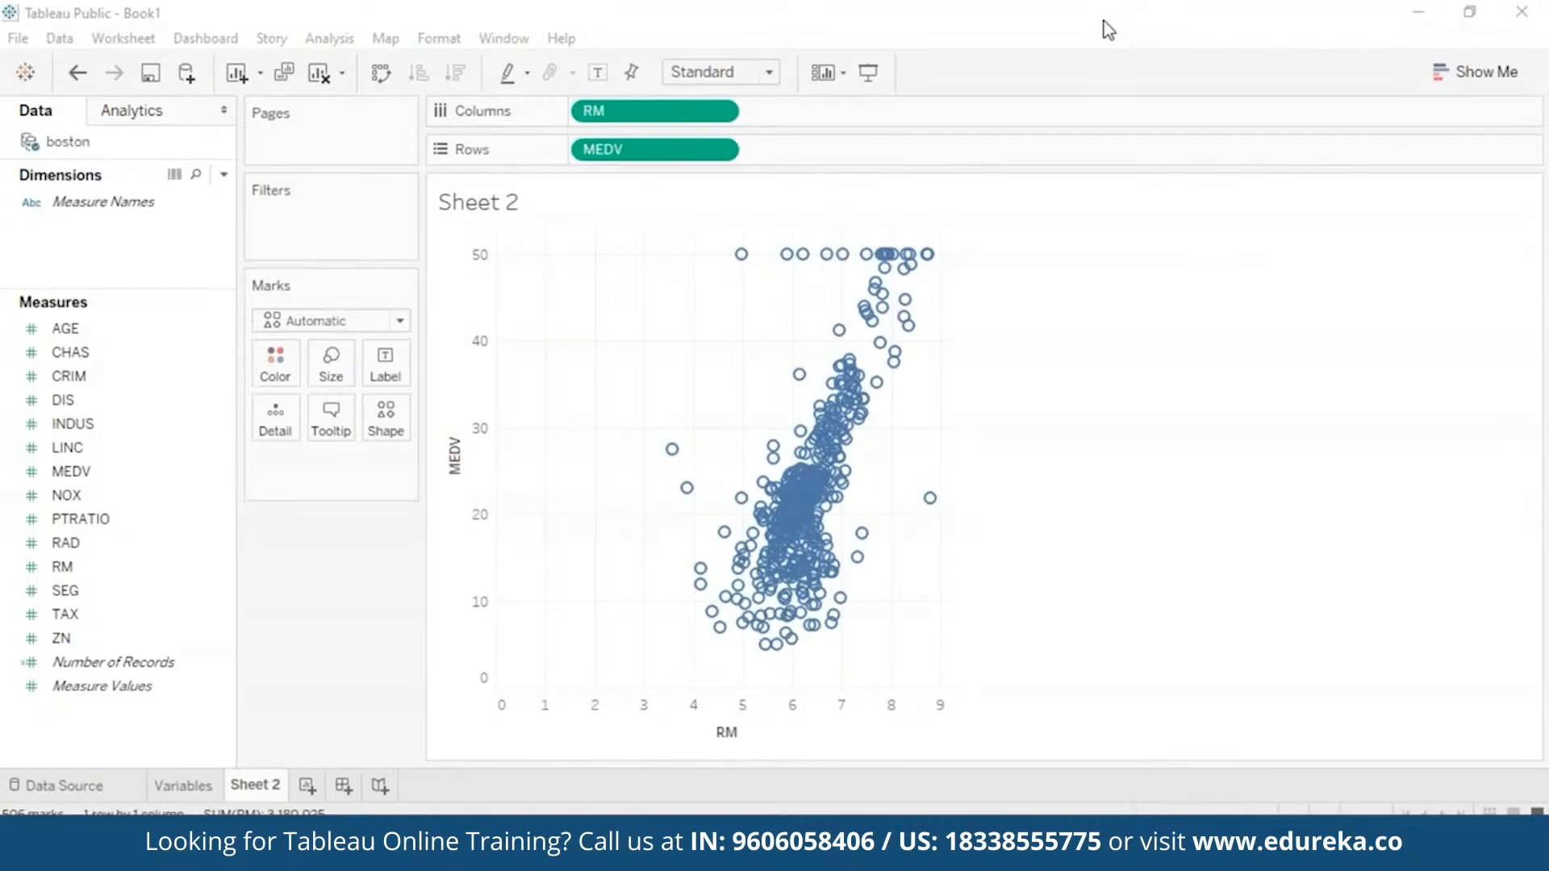
Step: Start creating a new parameter in the boston data source
click(222, 176)
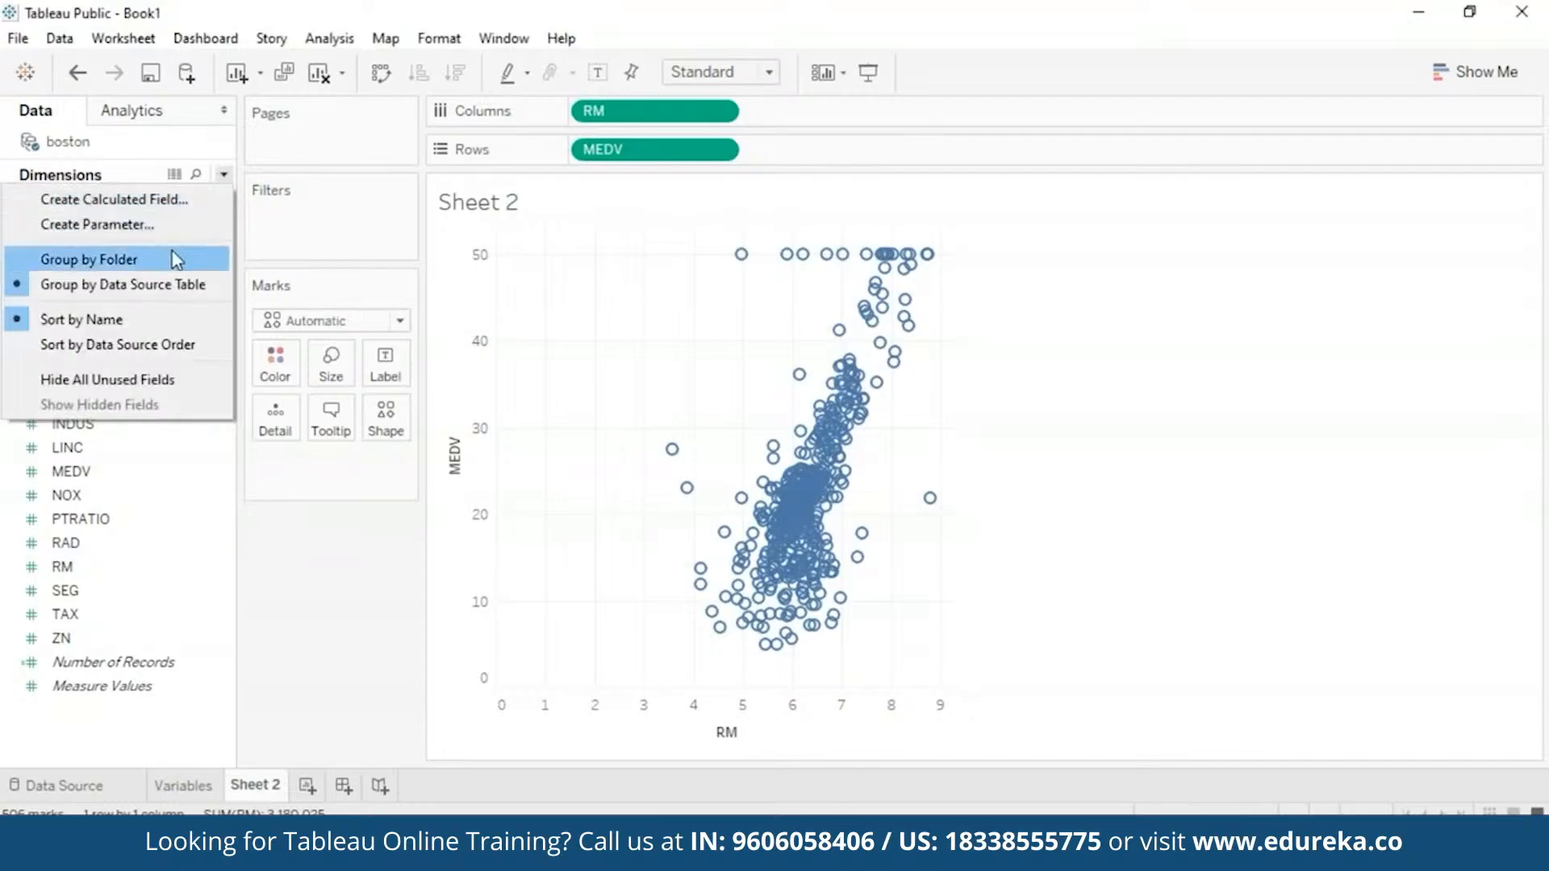
click(172, 226)
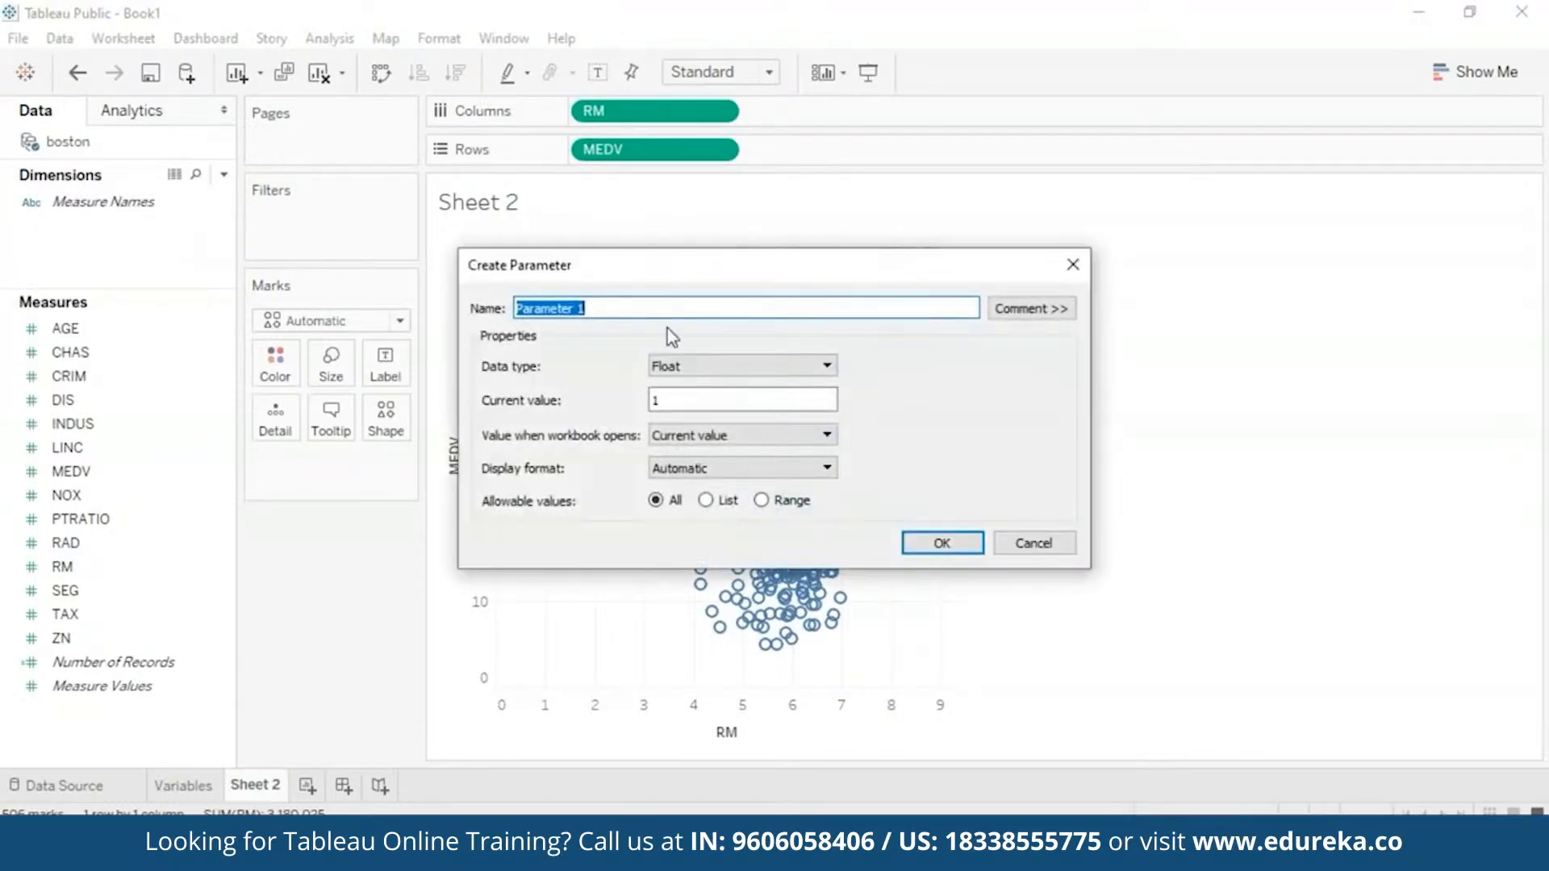
Step: Name the new parameter Measure of Interest, set its data type to String and restrict its allowable values to a list
key(BackSpace)
text(Measure of)
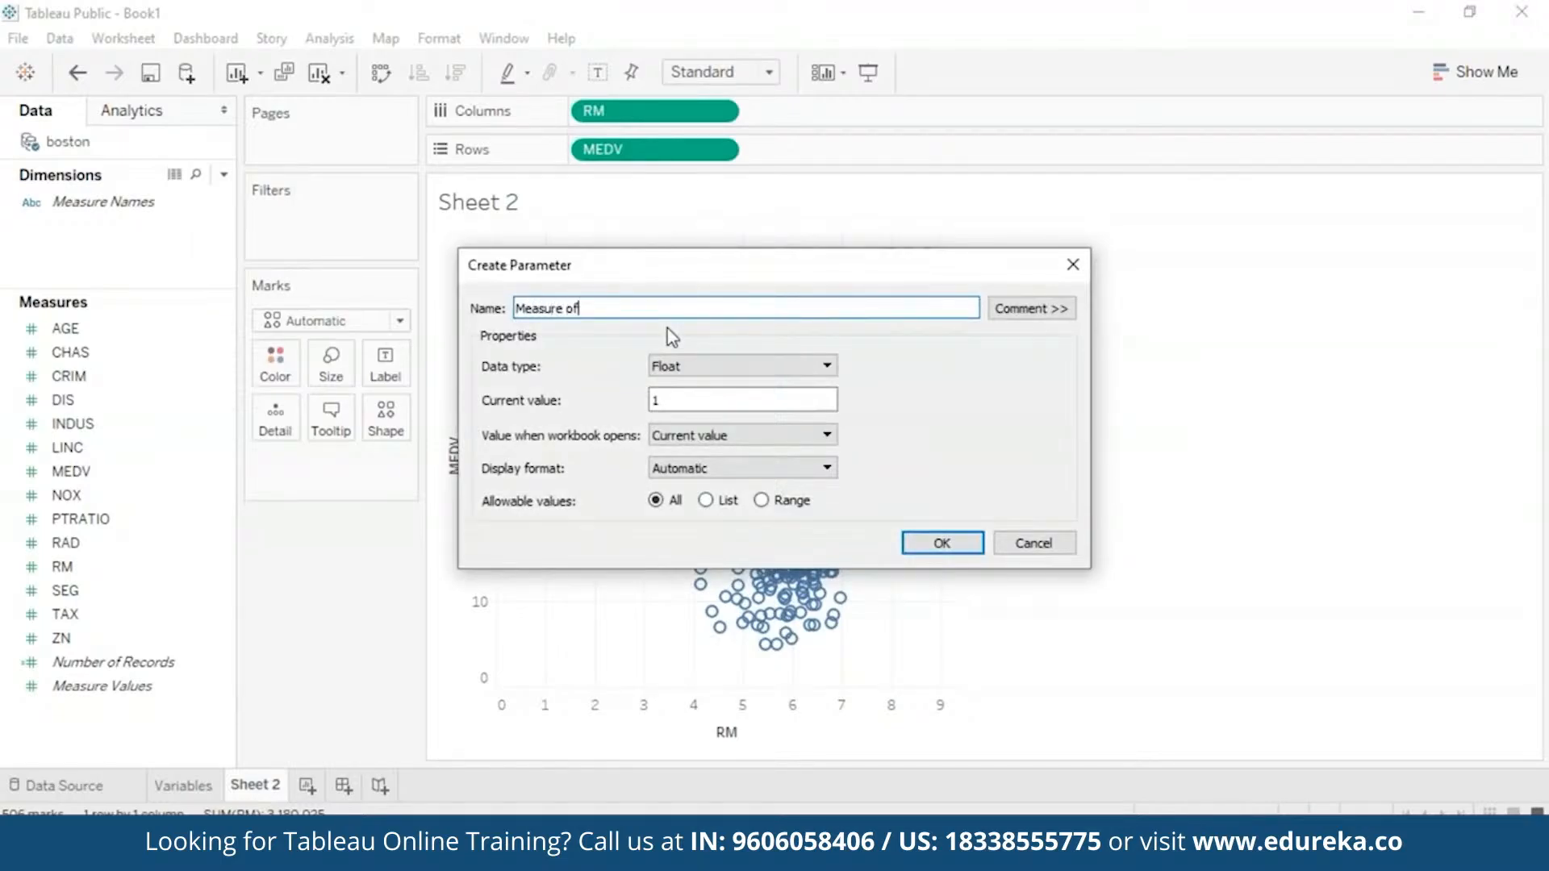
text( Interest)
click(762, 368)
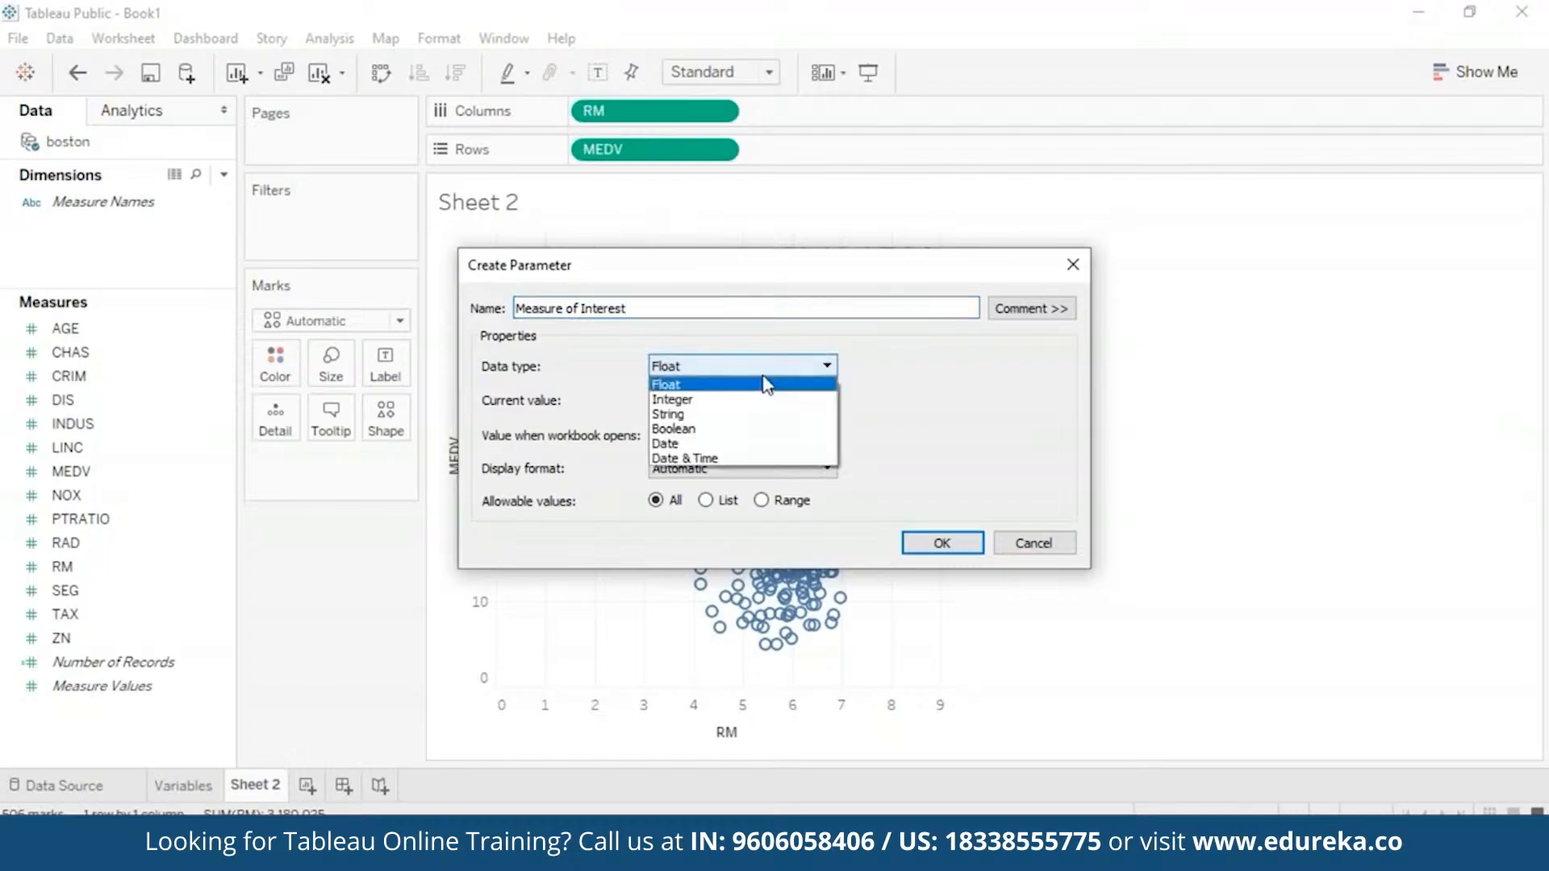
click(747, 415)
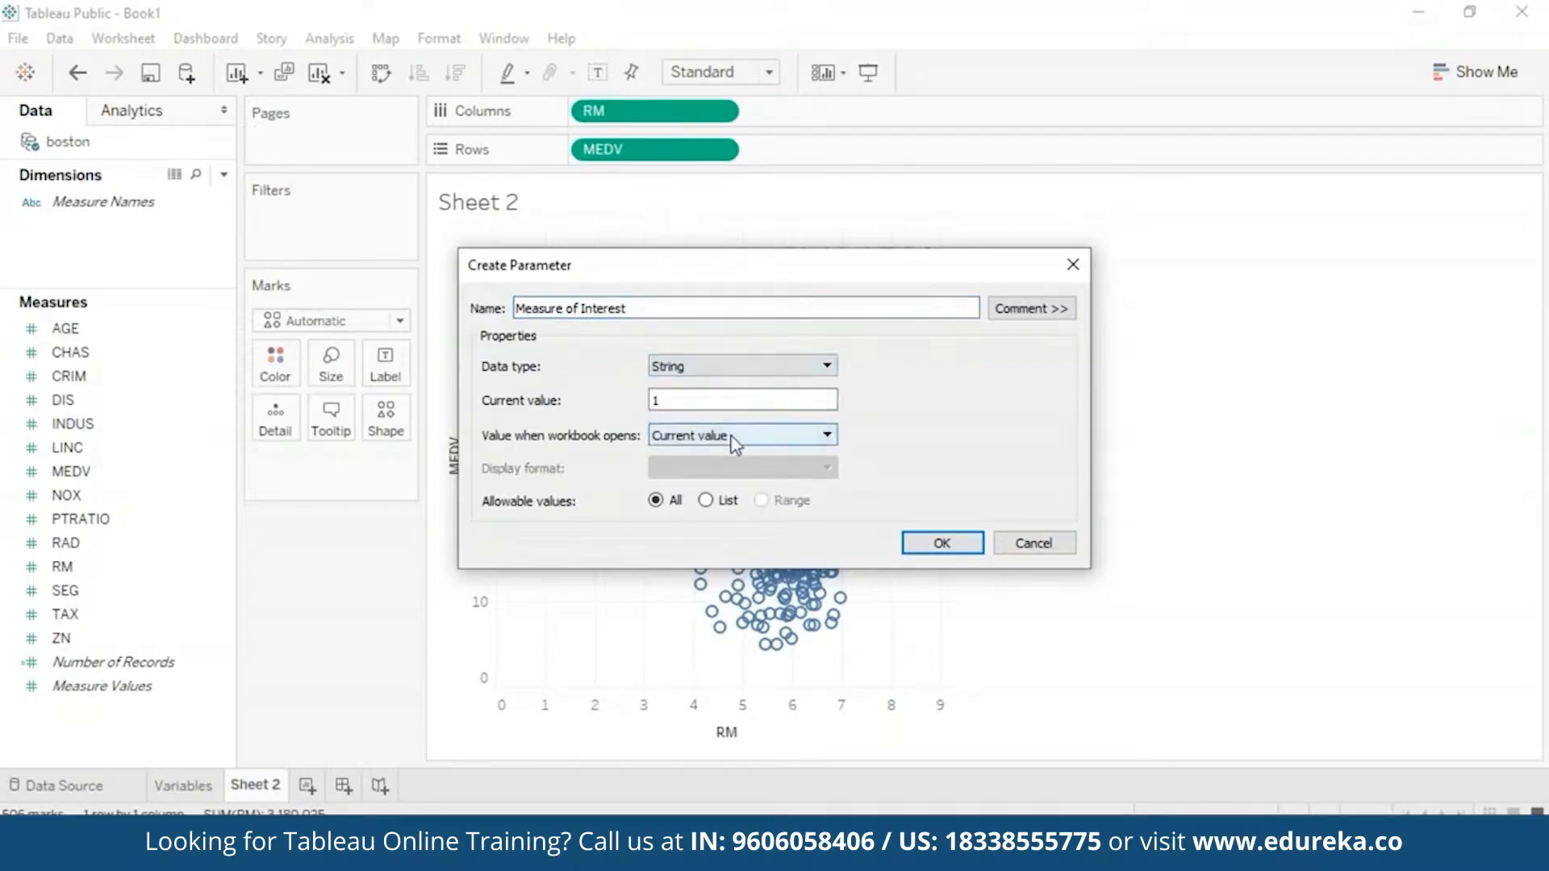
click(707, 501)
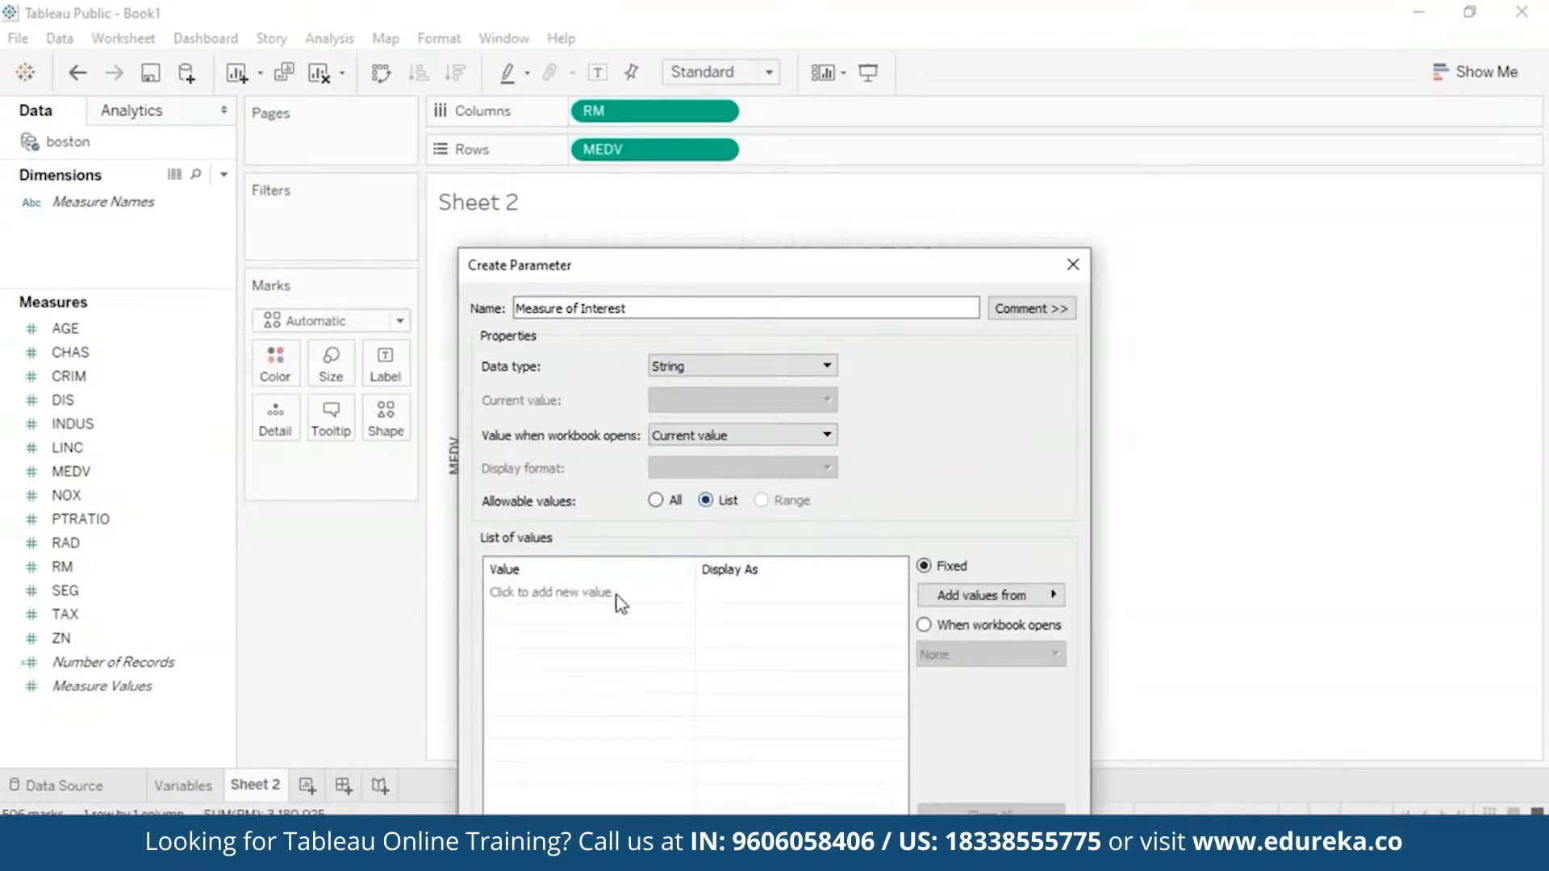
Step: Add AGE, CRIM, RM and TAX to the parameter's list of values
click(601, 594)
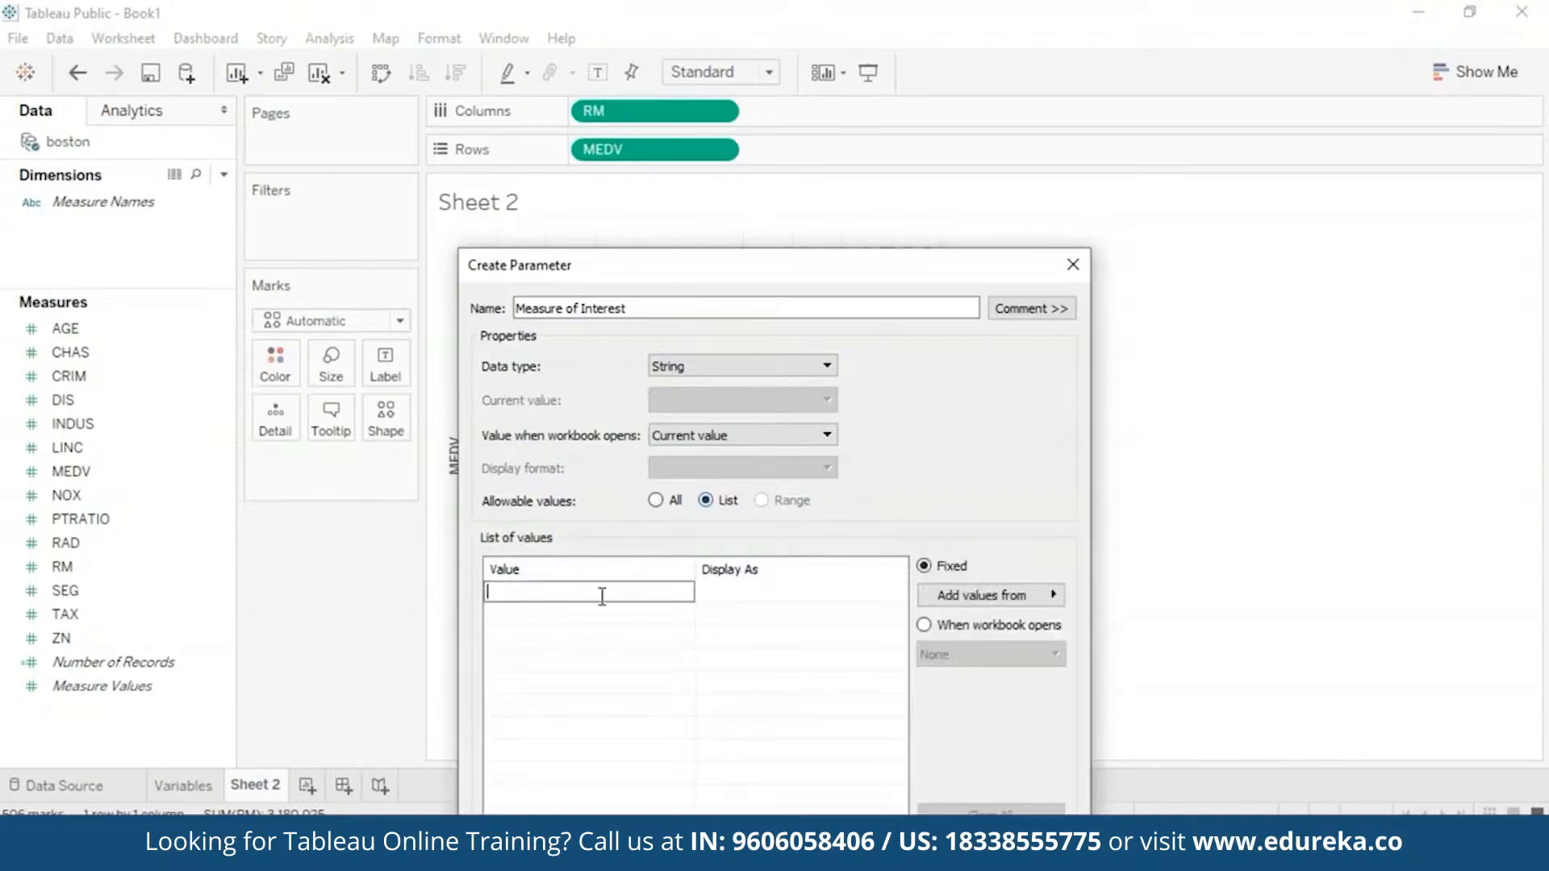
text(AGE)
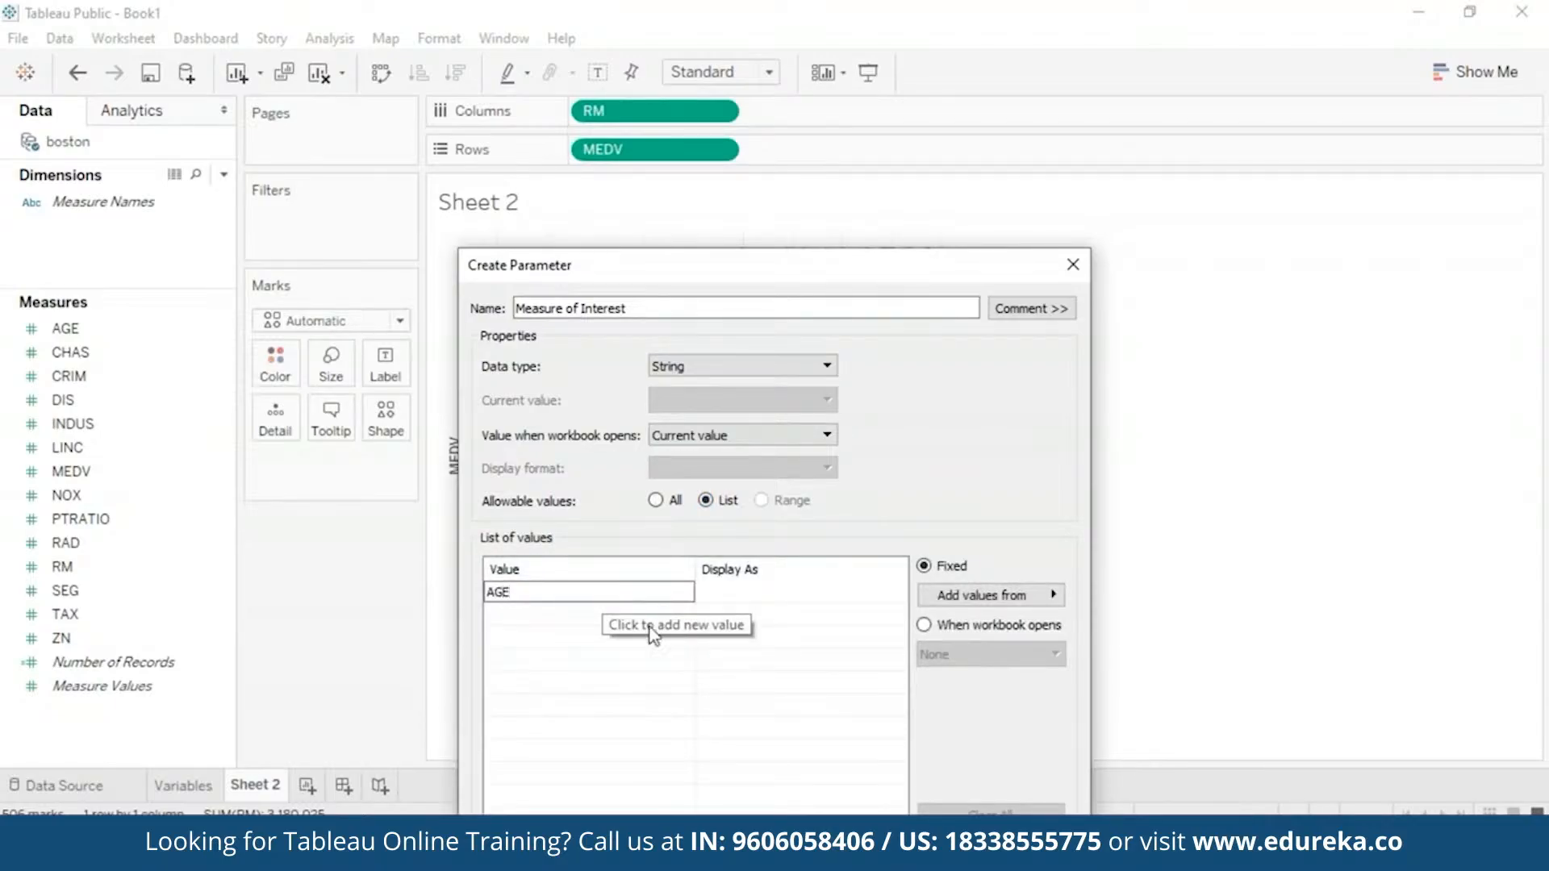
key(Return)
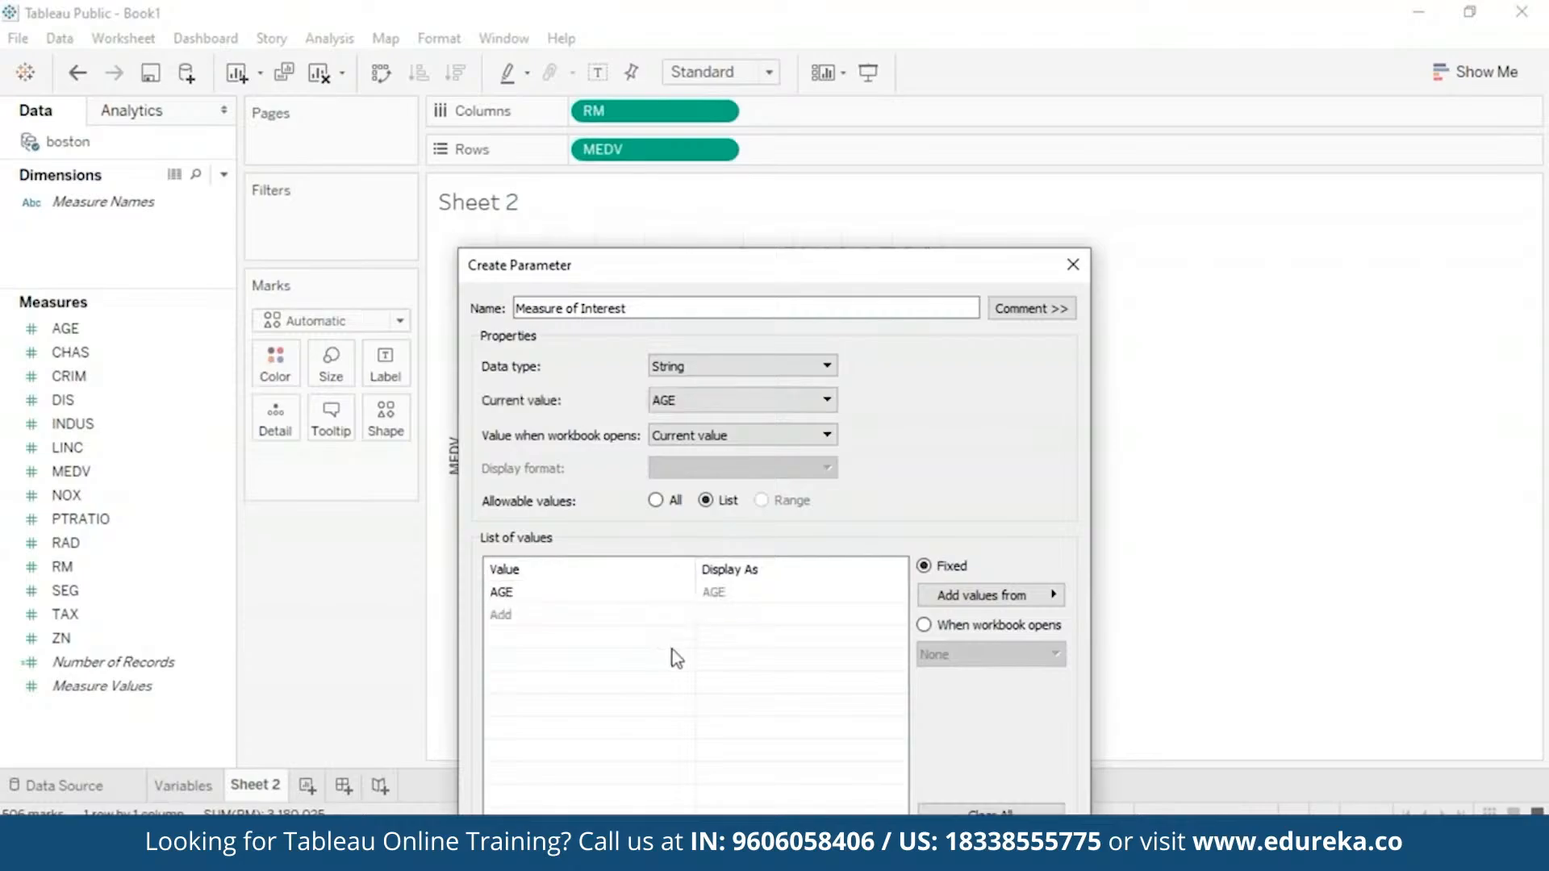
click(509, 618)
text(CRIM)
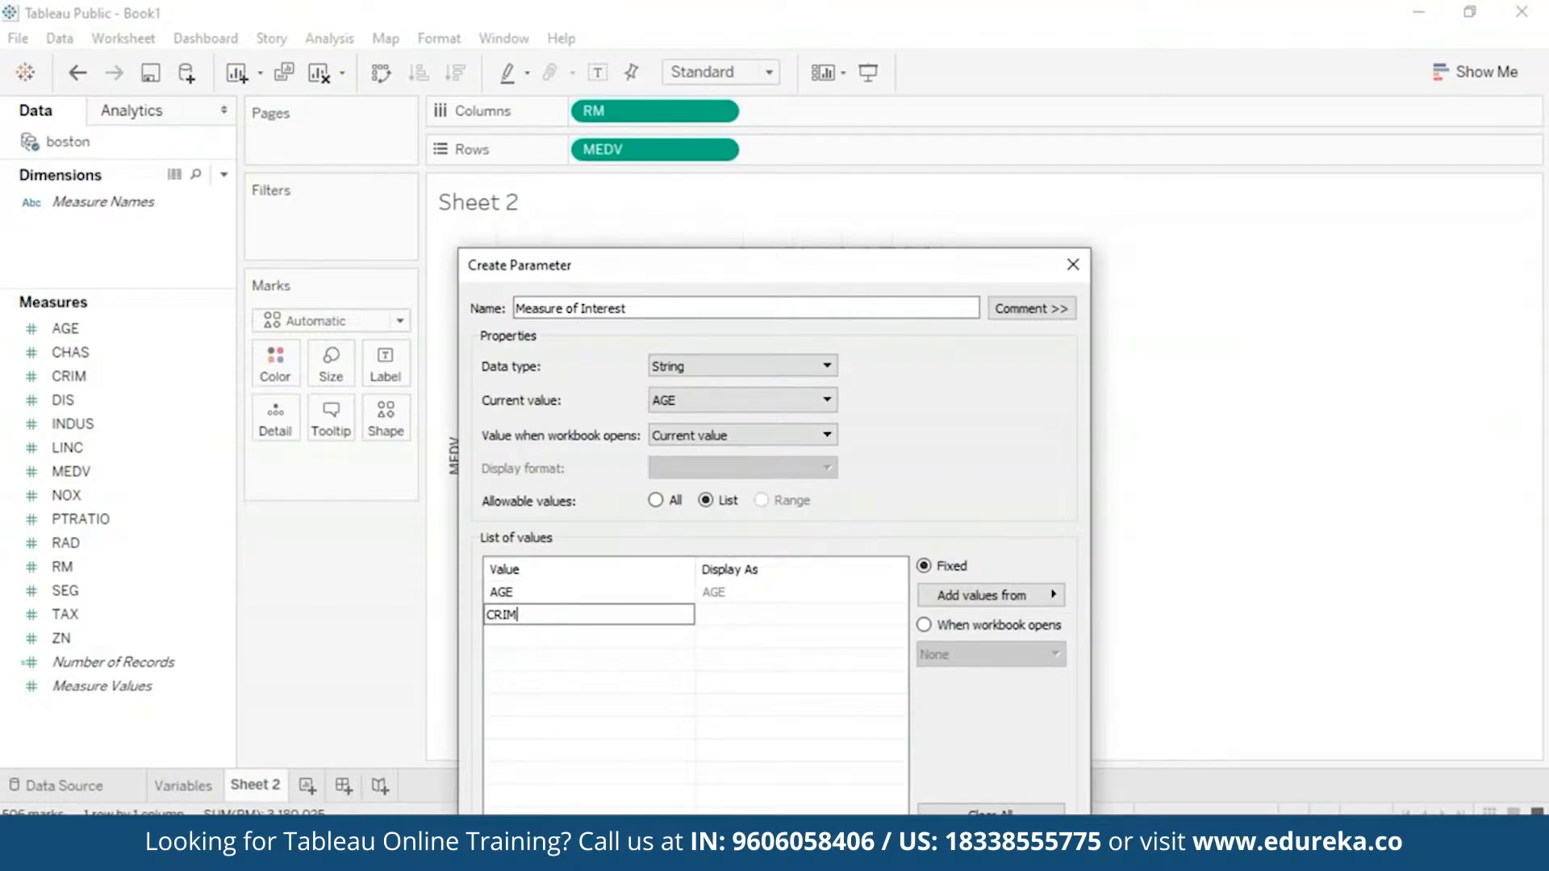
click(510, 640)
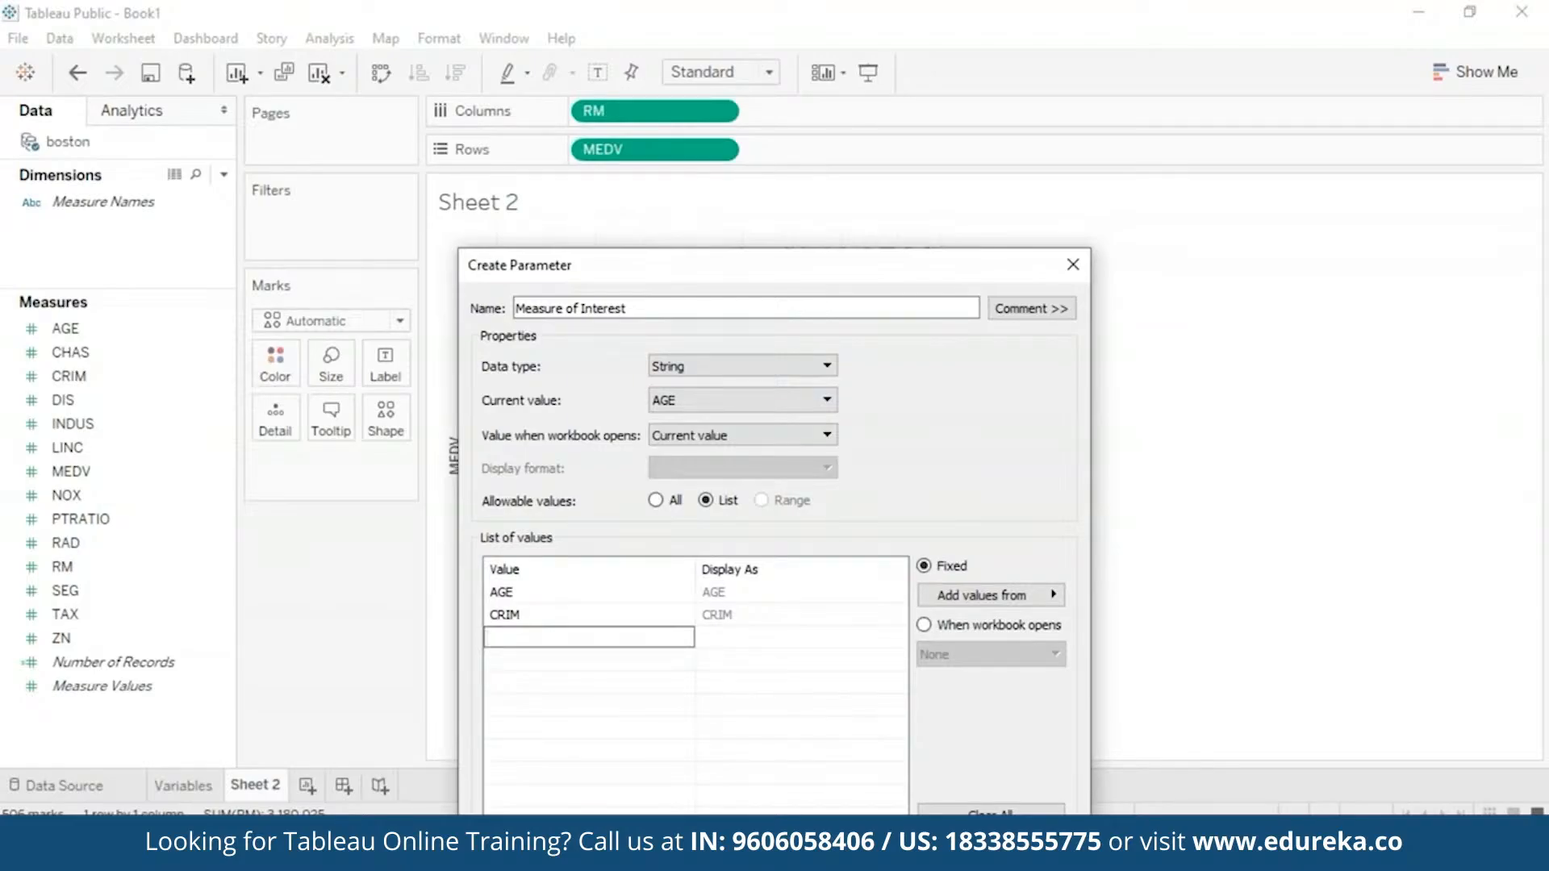
text(RM)
click(508, 660)
text(TAX)
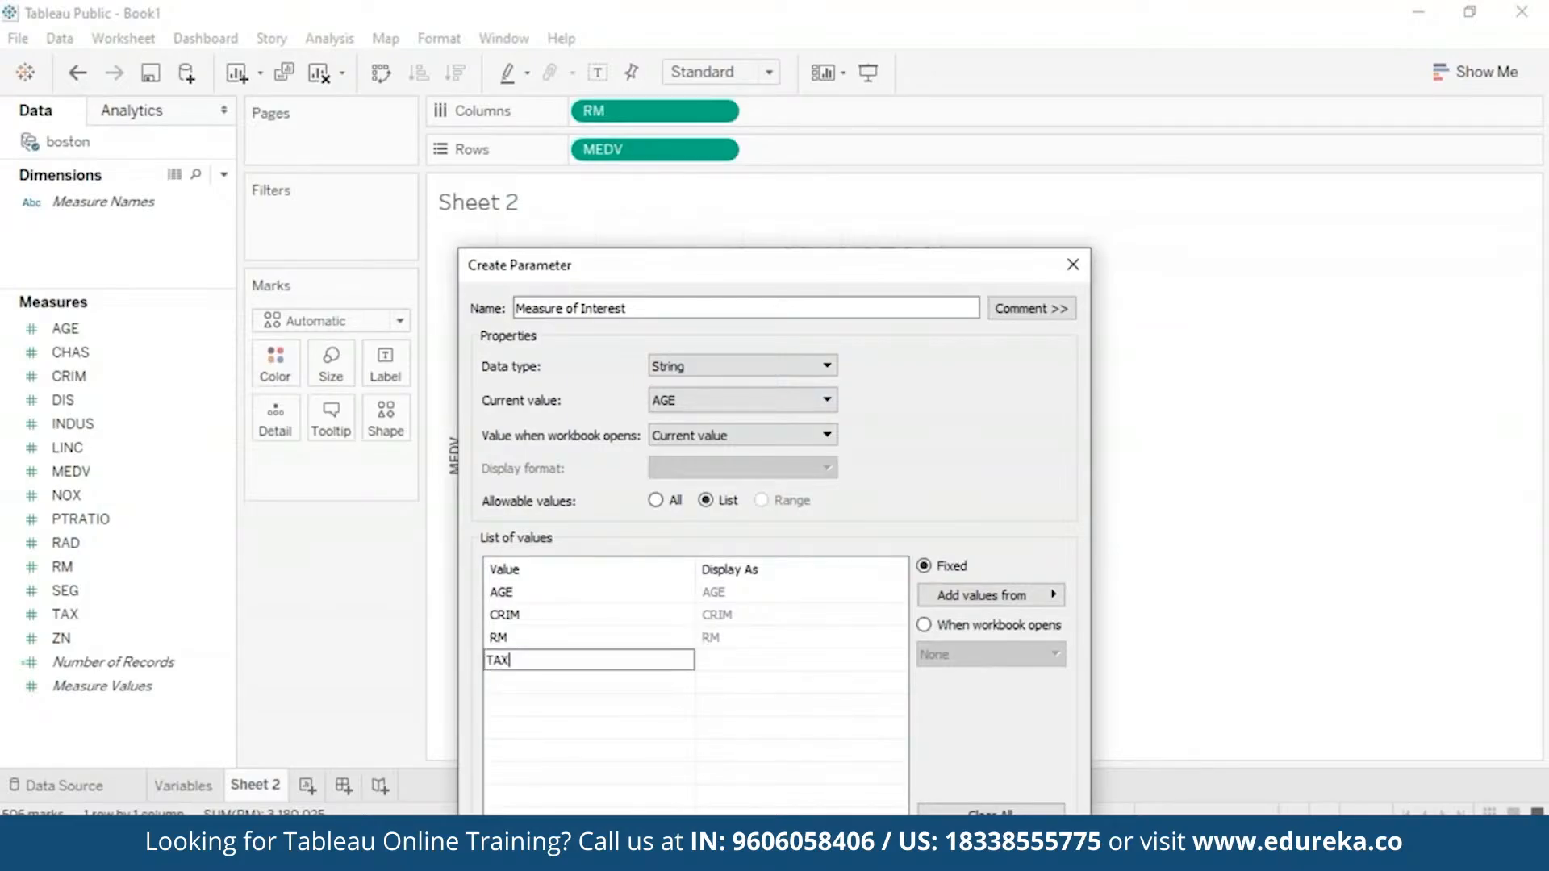
Step: Add NOX, PTRATIO and RAD to the list of values, remove RM, and create the parameter
click(506, 681)
text(NO)
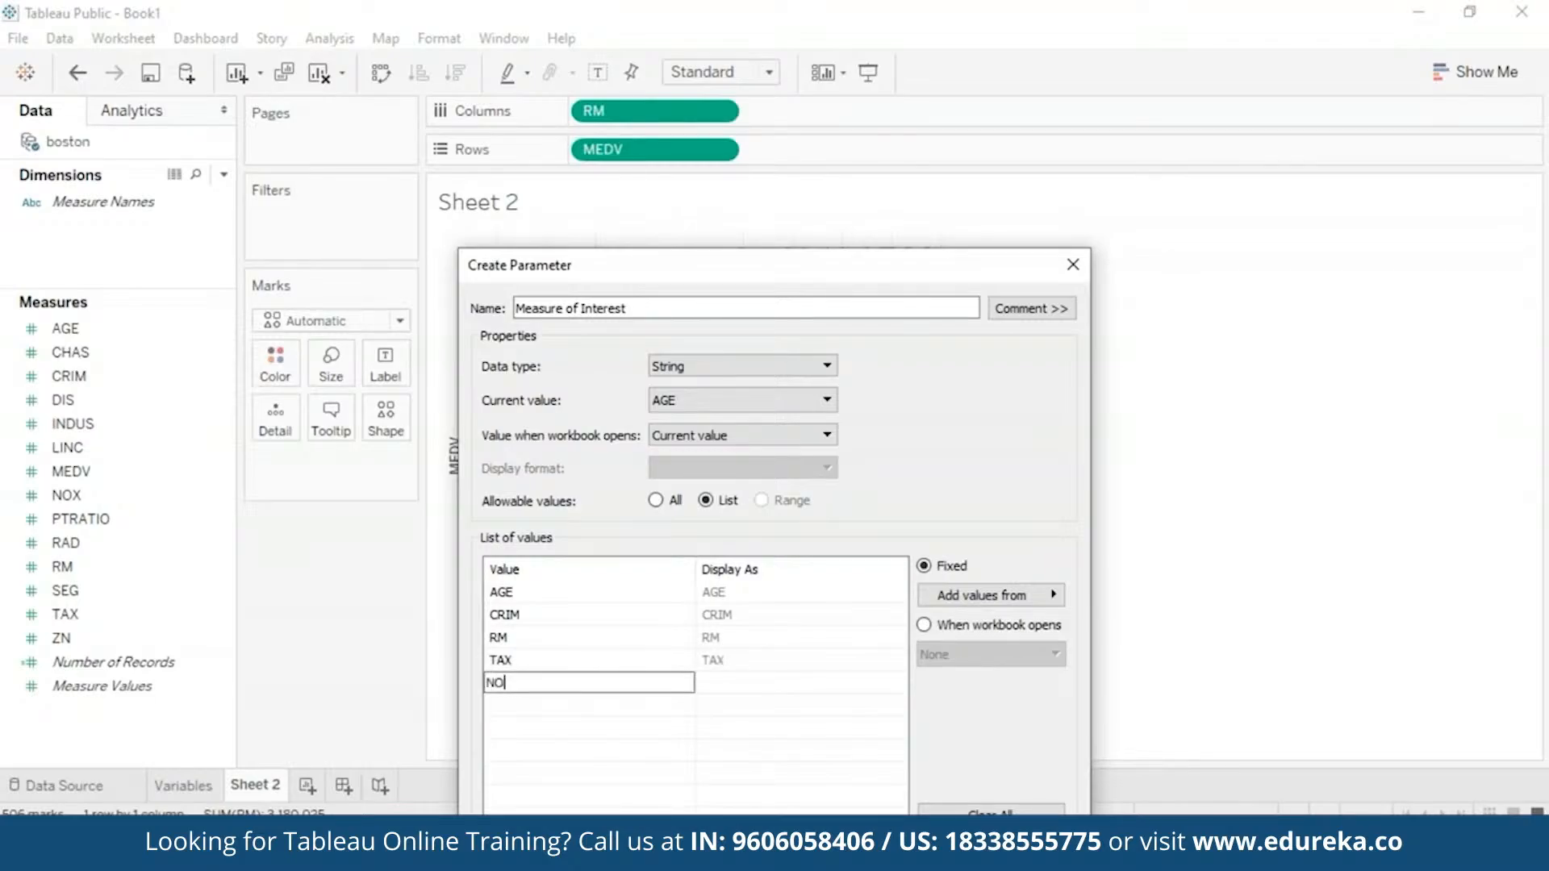
text(X)
click(509, 704)
text(PT)
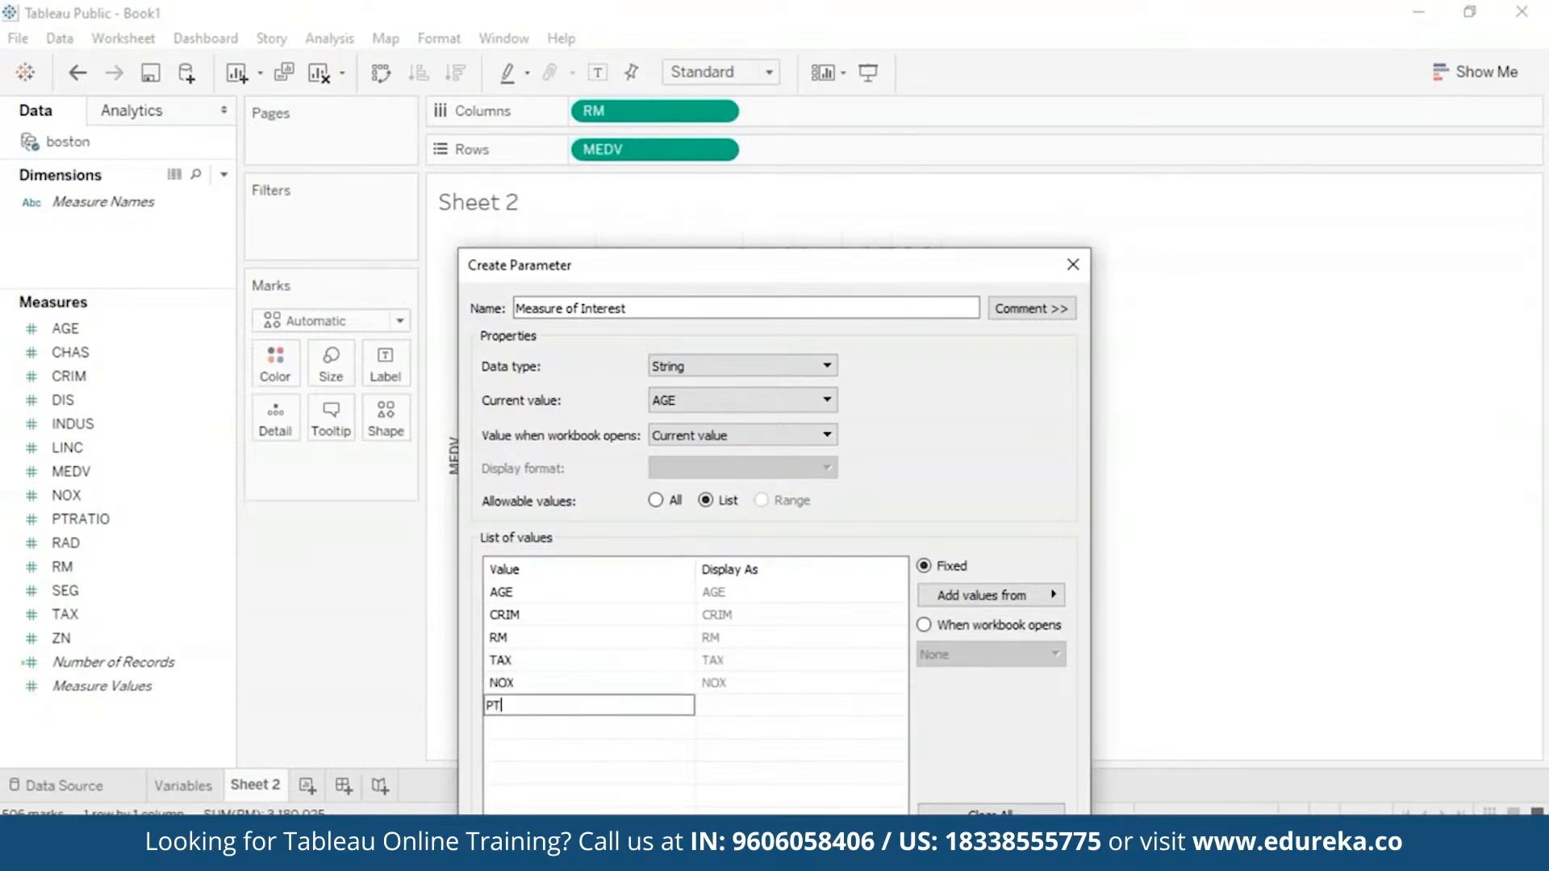
text(RATION)
key(BackSpace)
click(523, 737)
text(RAD)
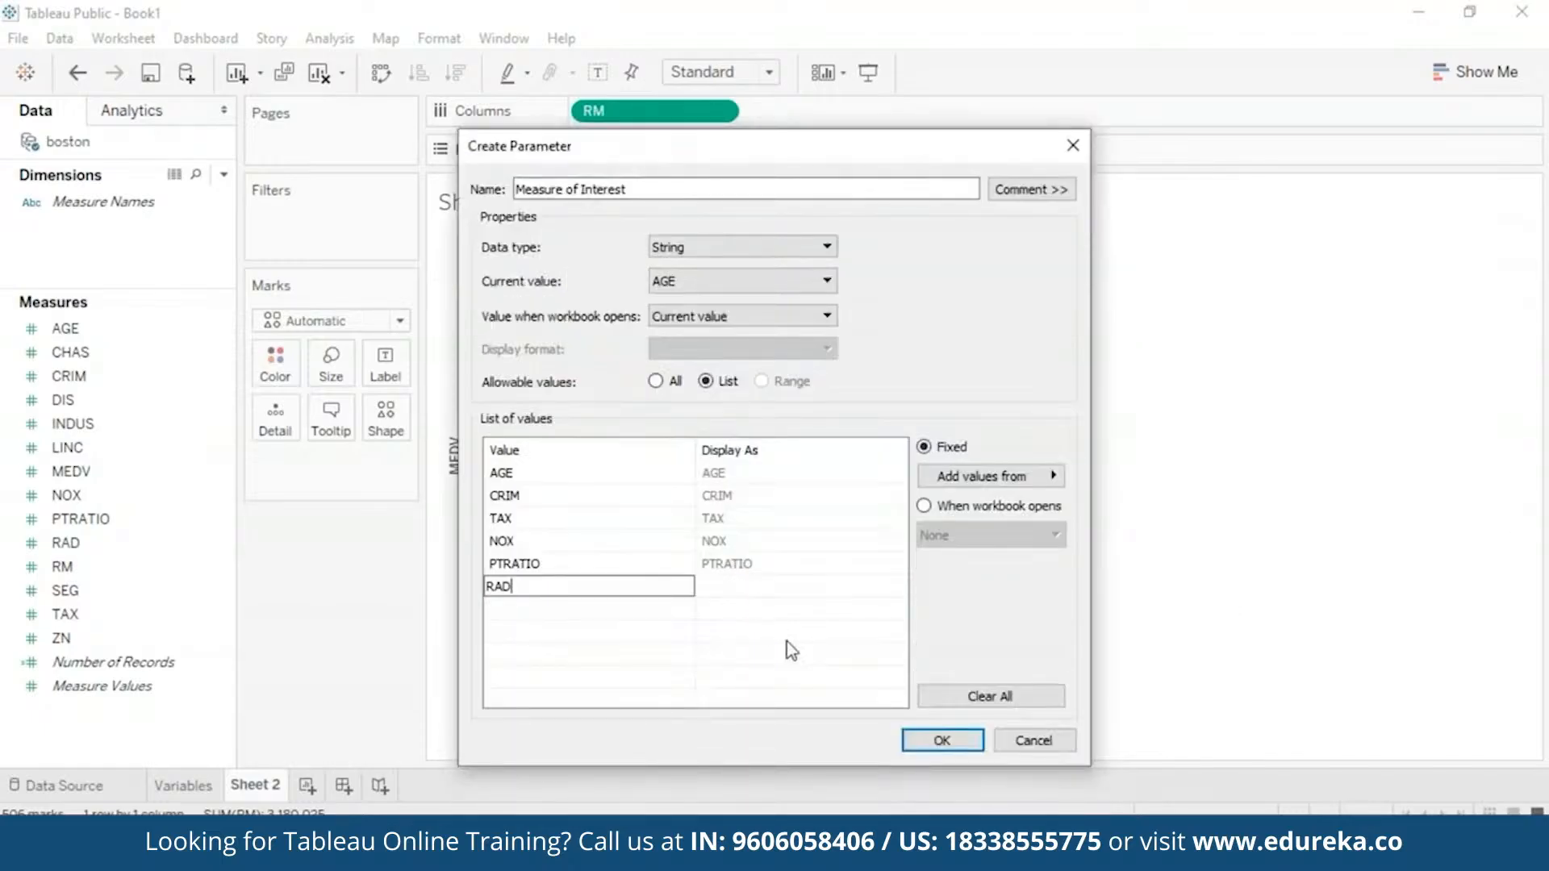
click(915, 742)
click(916, 743)
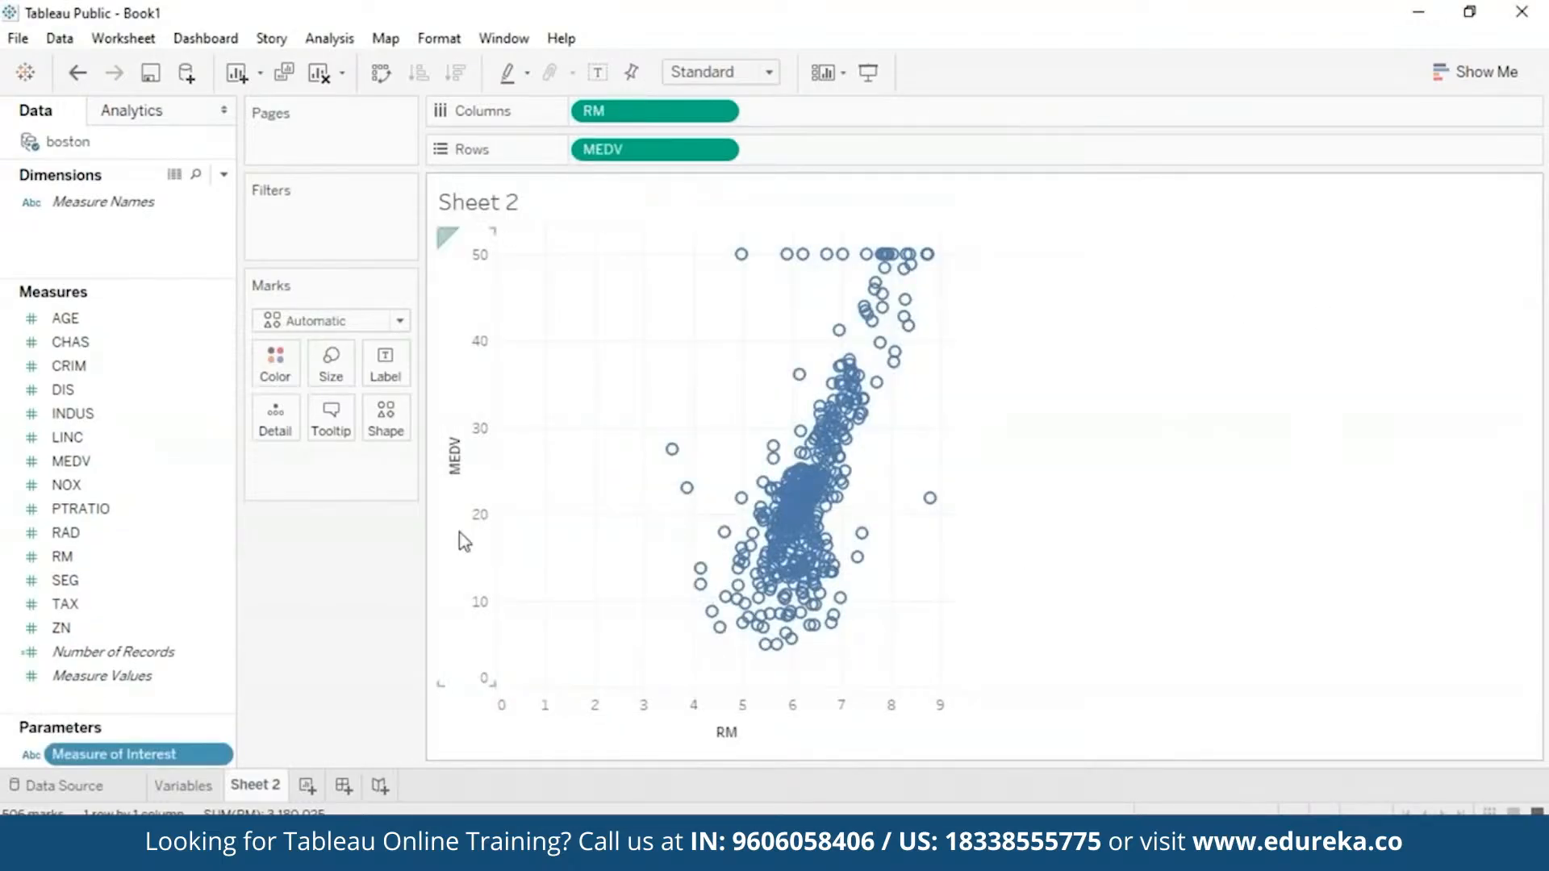
Step: Show the parameter control for Measure of Interest on the sheet
click(222, 759)
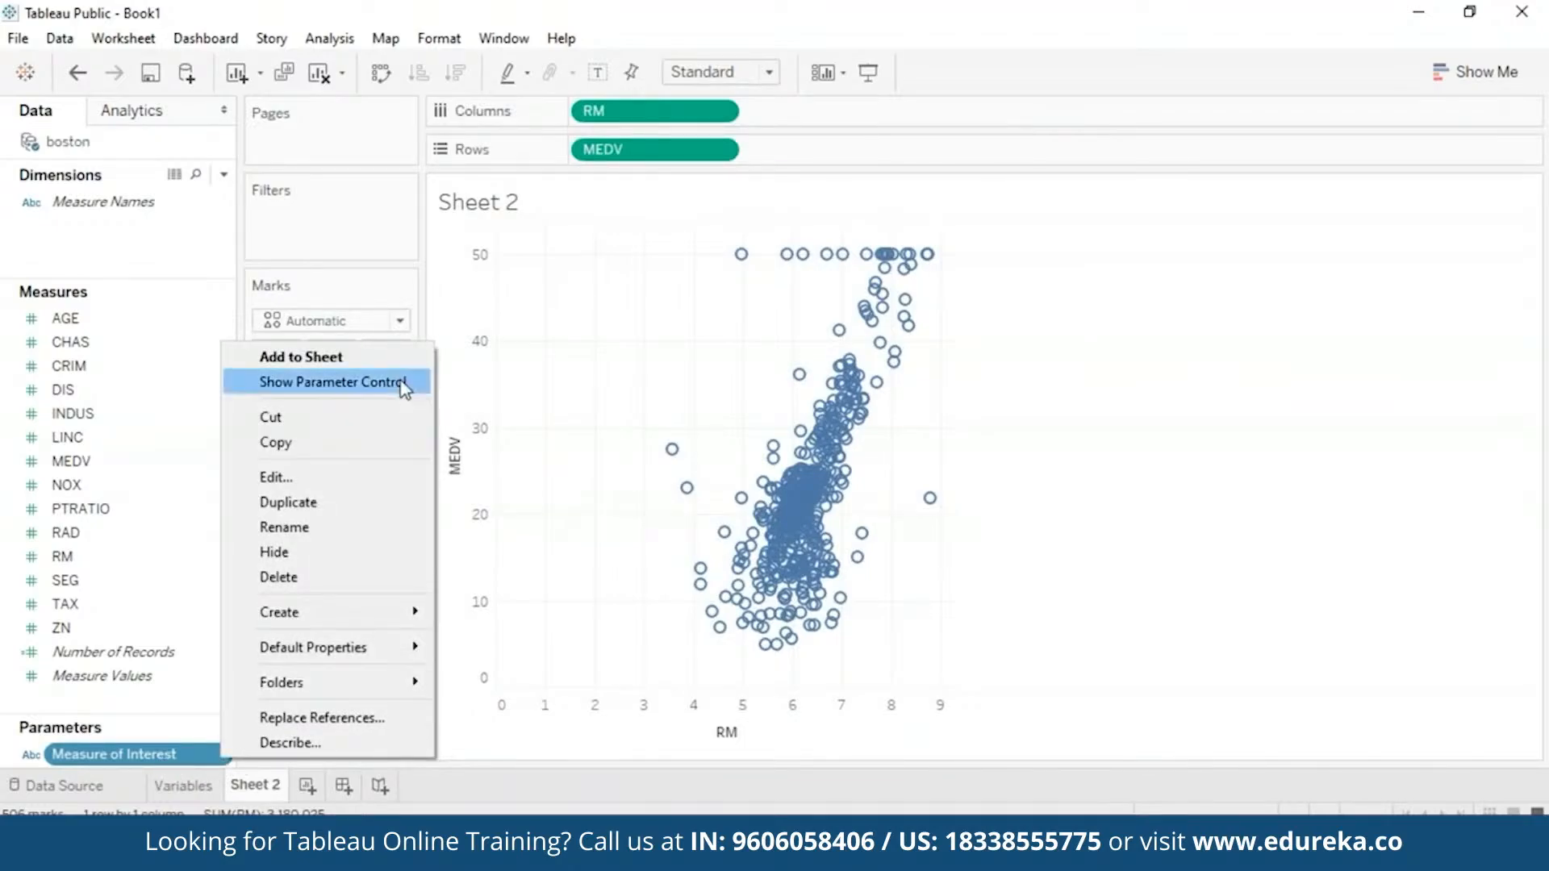
click(1148, 615)
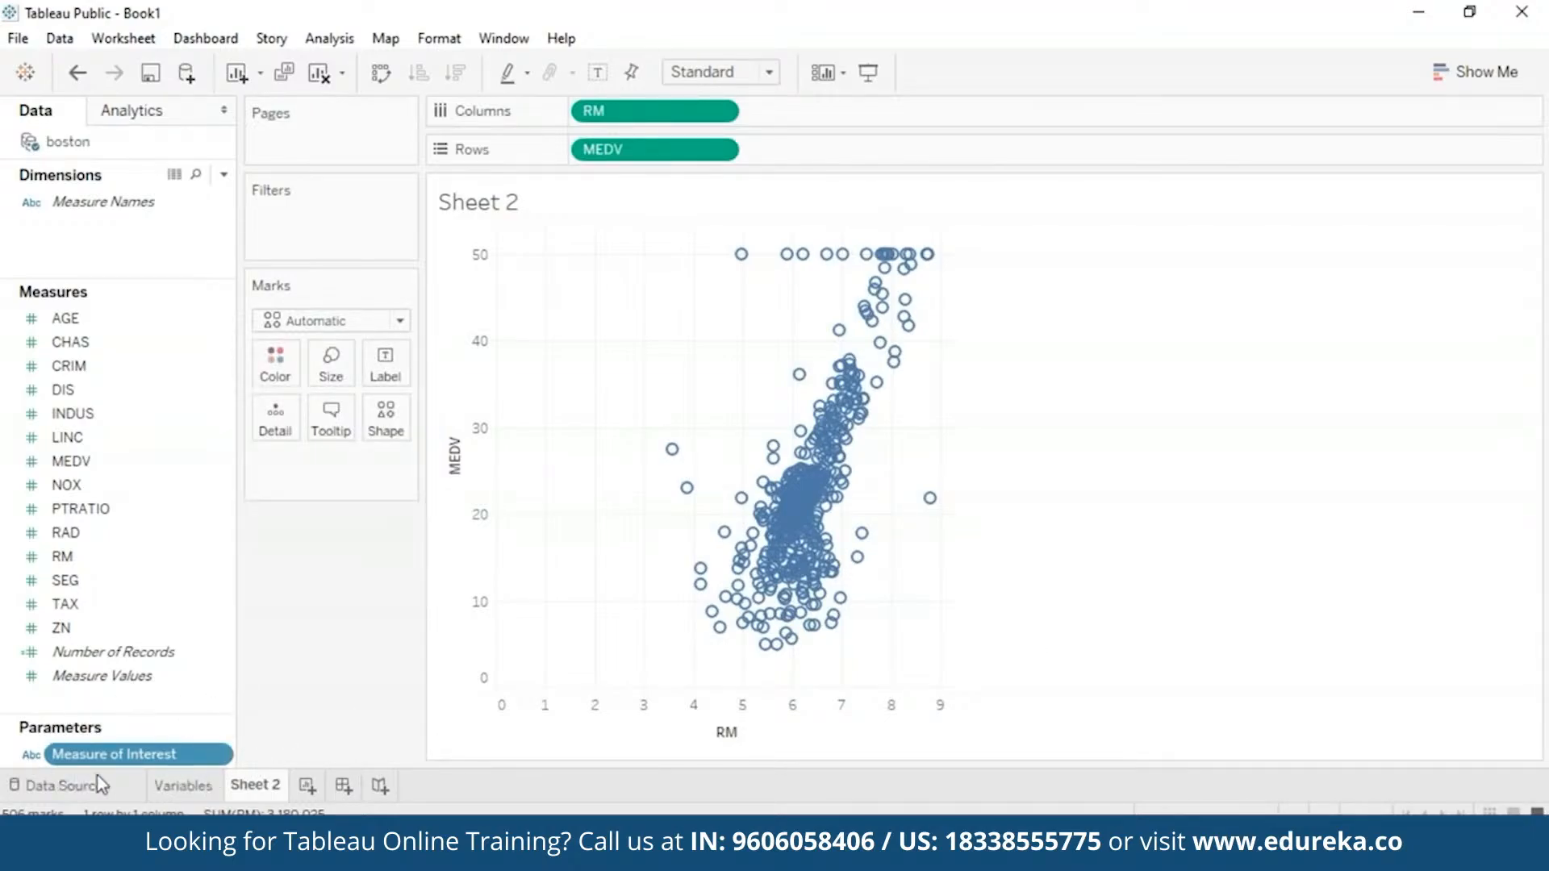
click(219, 757)
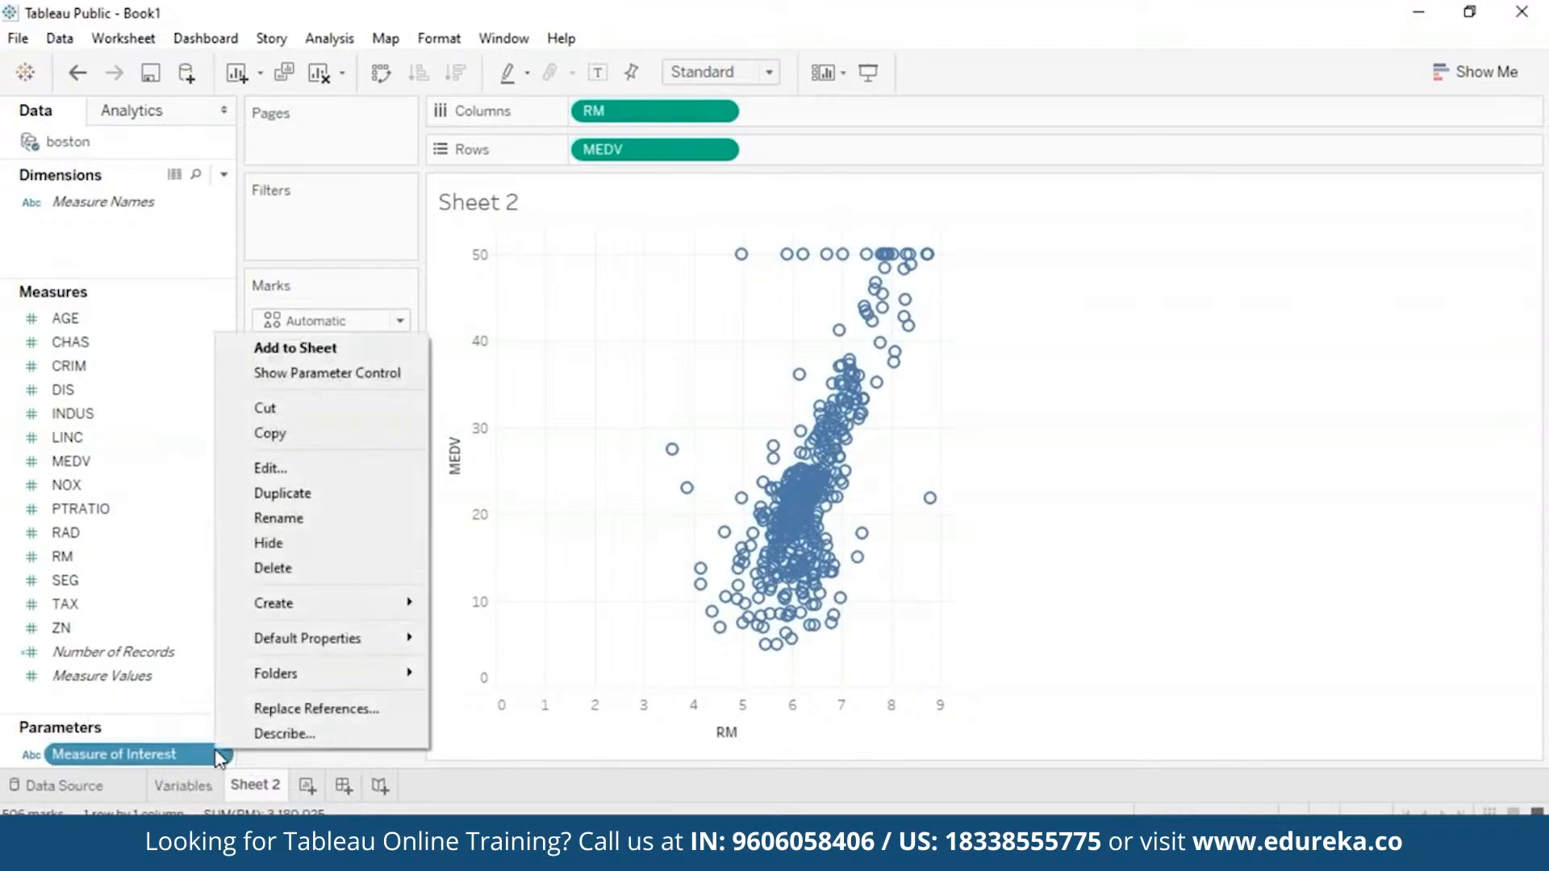
click(305, 376)
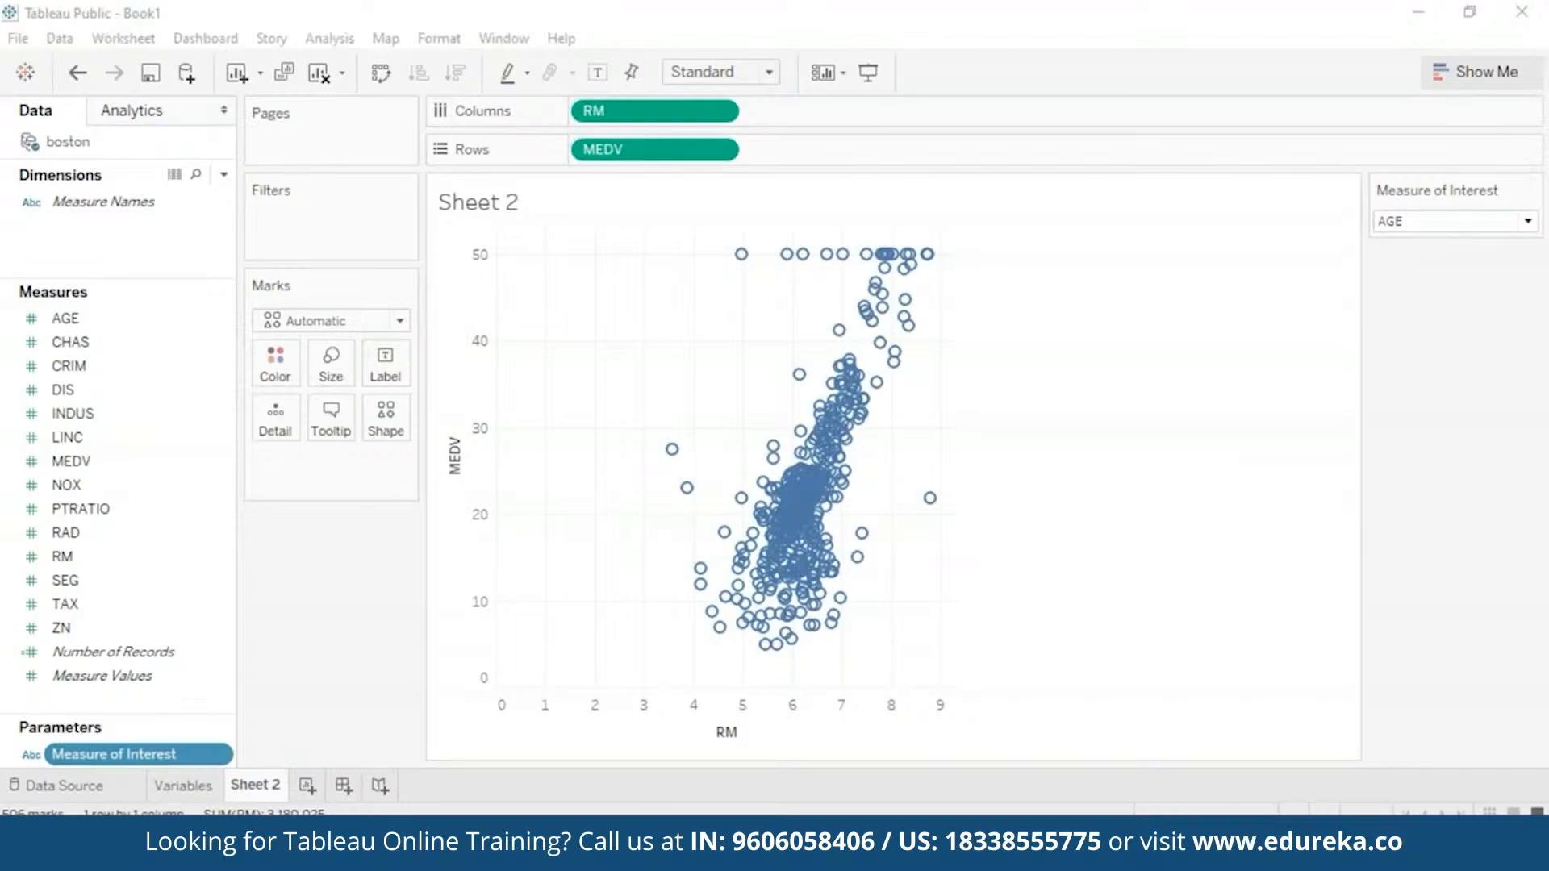
Step: Try the Measure of Interest control by switching it to NOX and returning it to AGE
click(1529, 223)
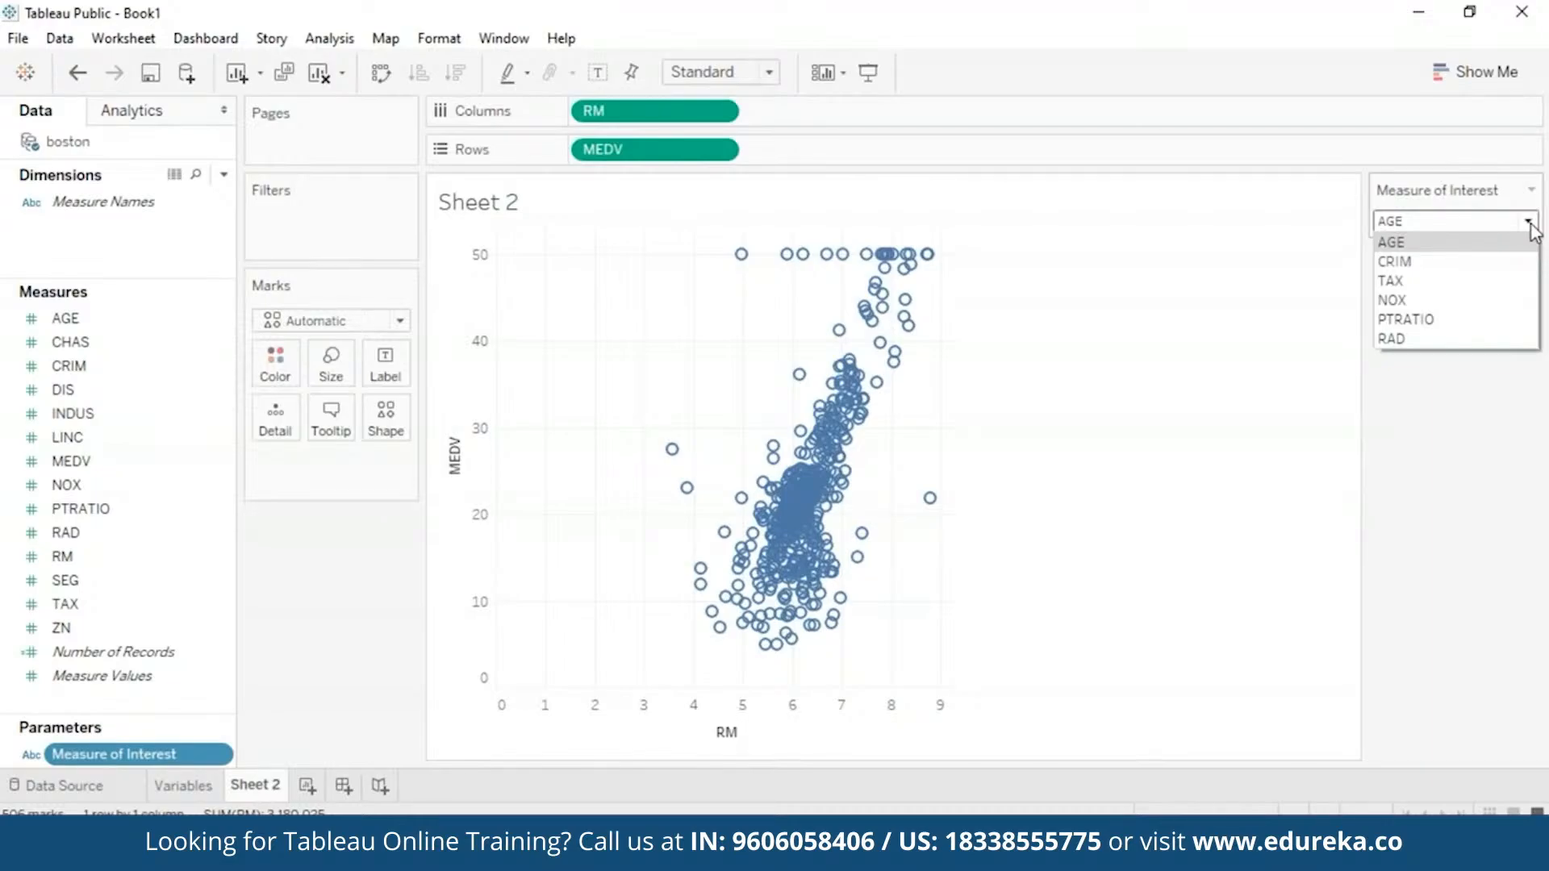
click(1532, 237)
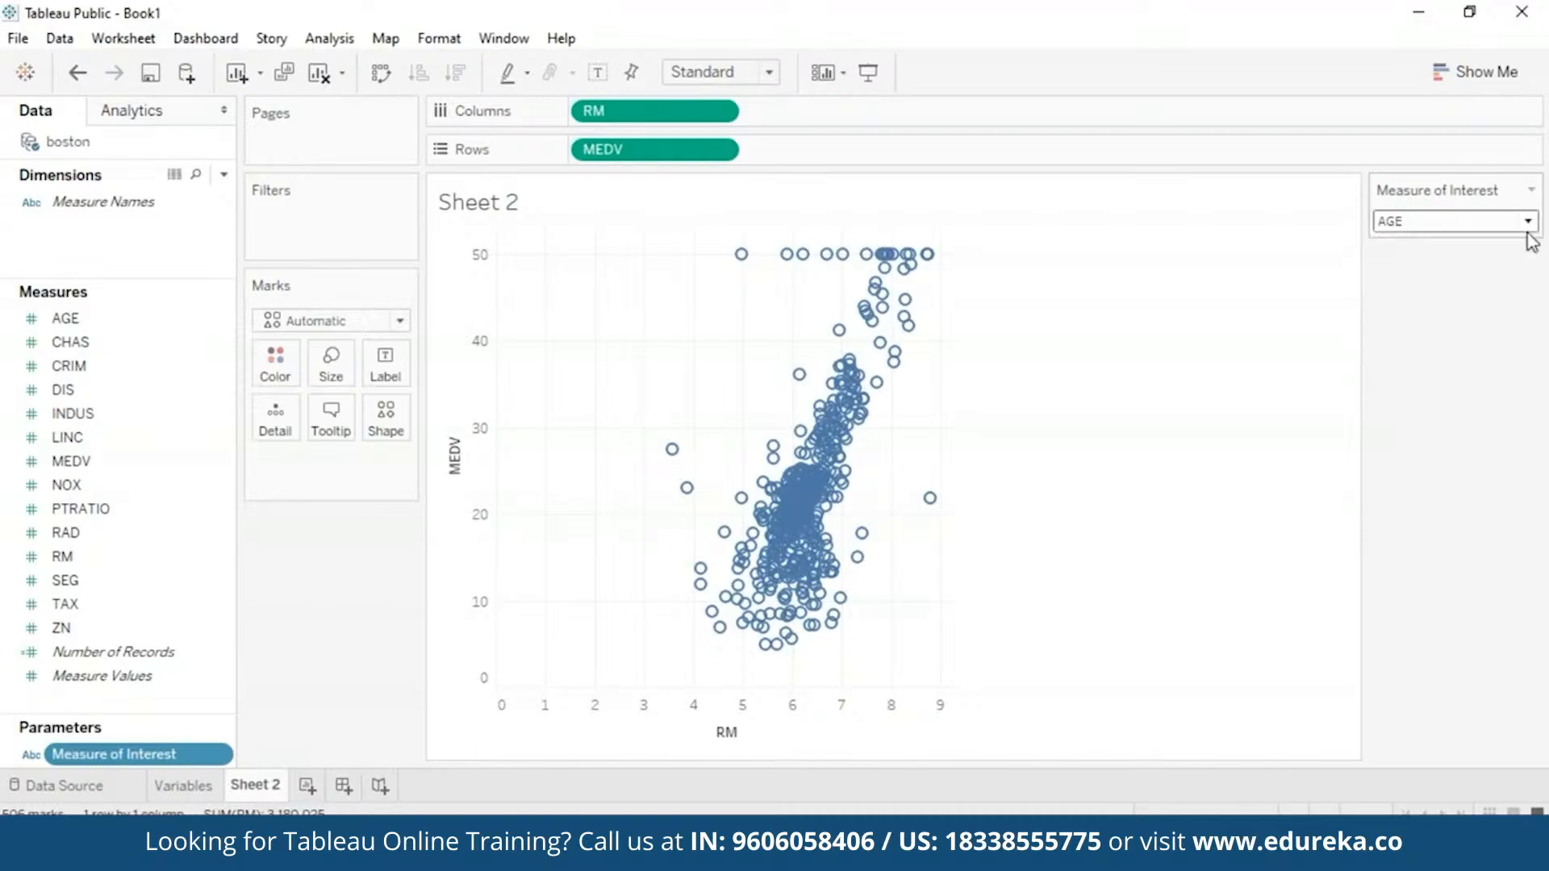
click(1530, 226)
click(1477, 299)
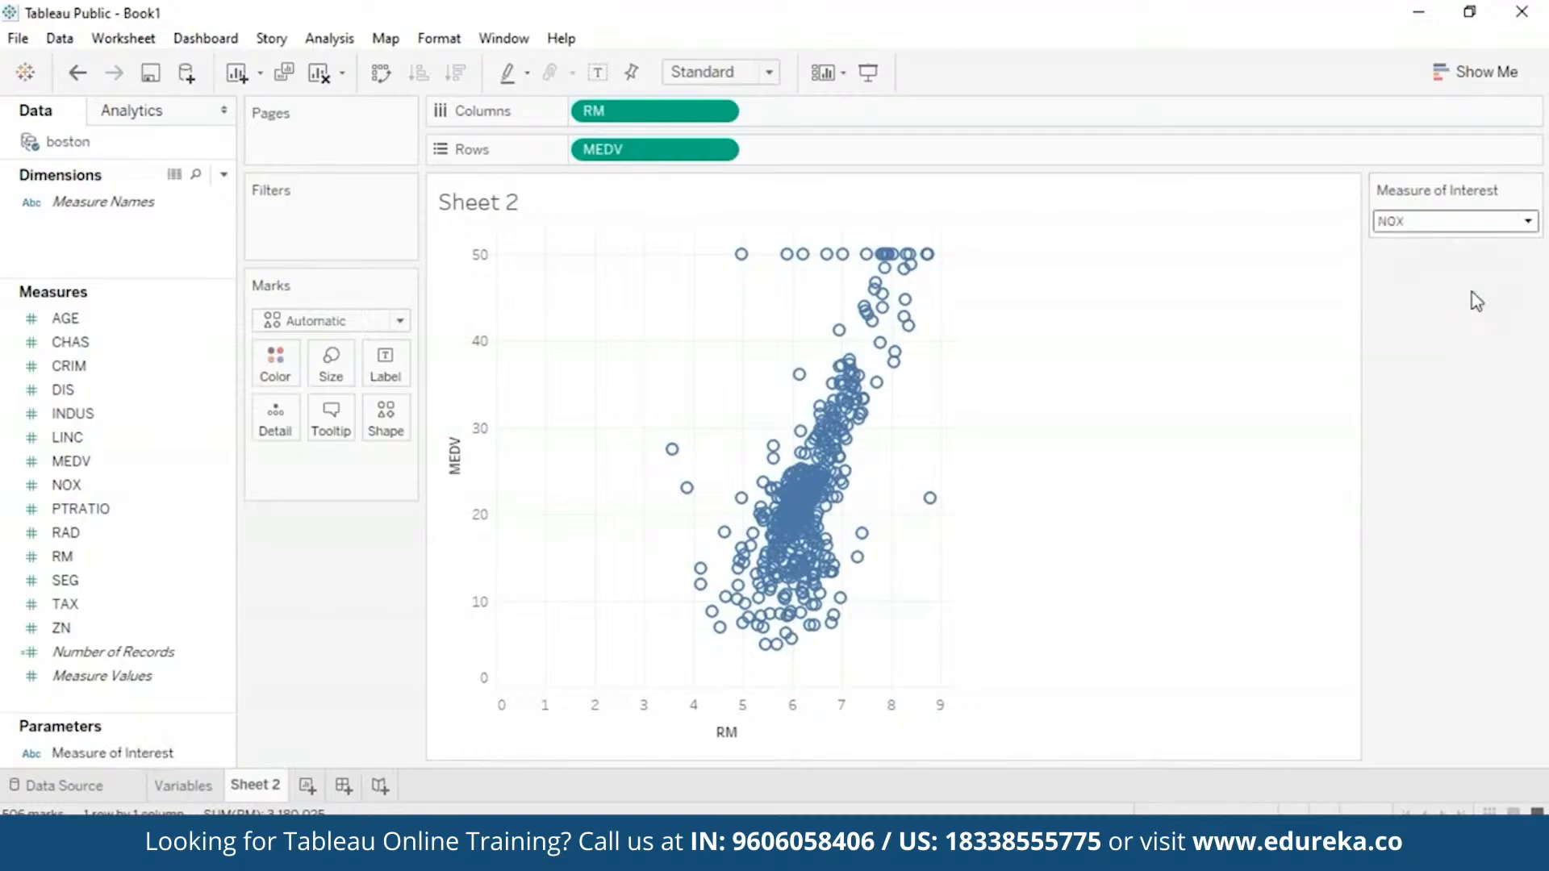
click(1521, 226)
click(1441, 243)
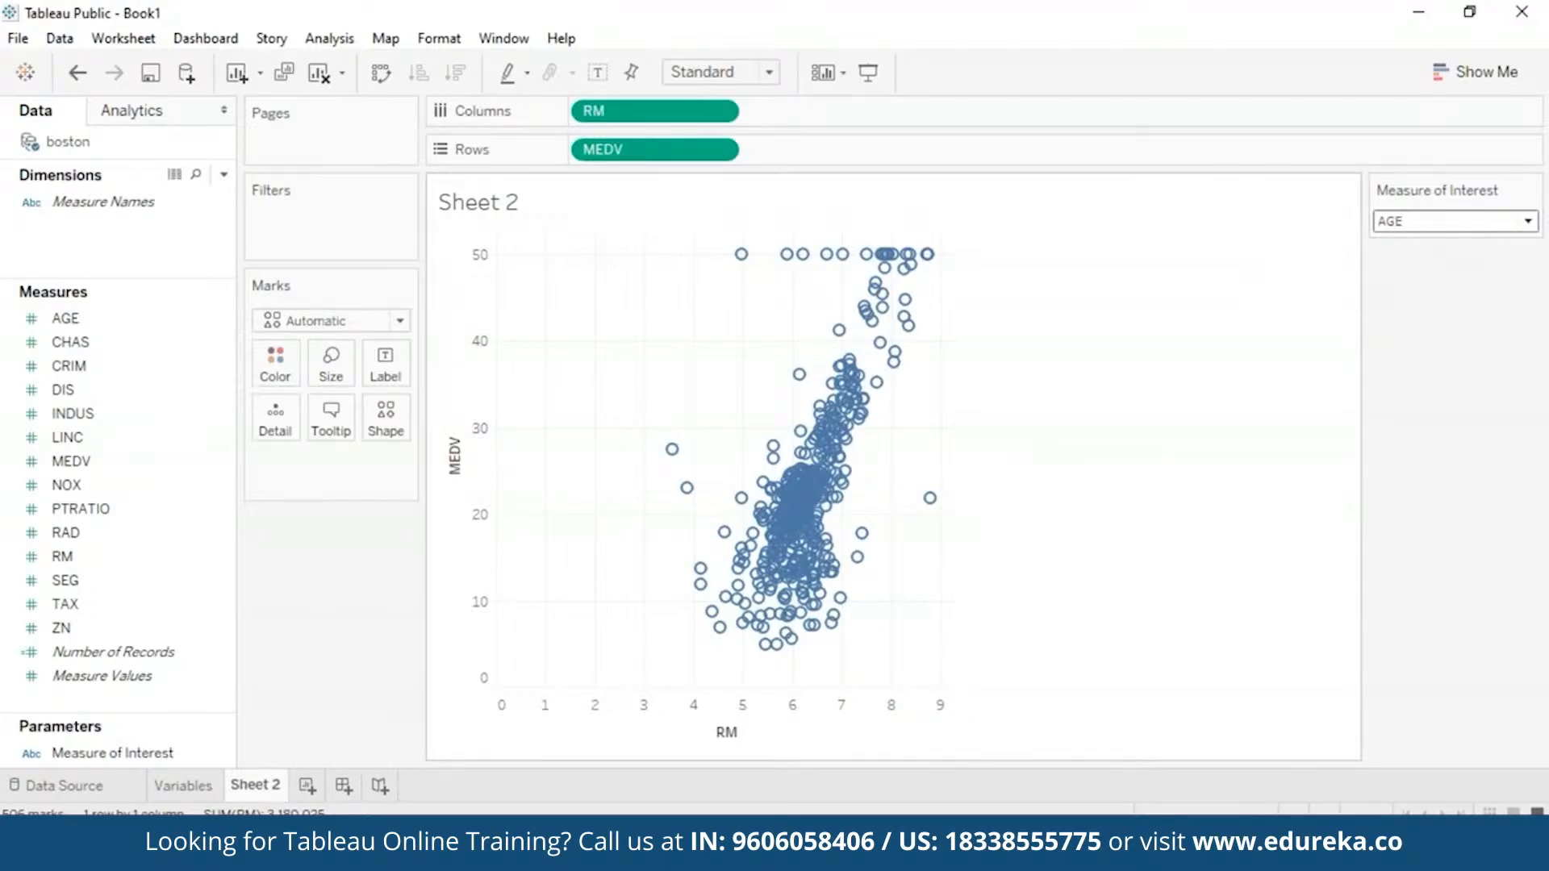
Step: Create a calculated field named MEASURE OF INTEREST CALC
click(225, 175)
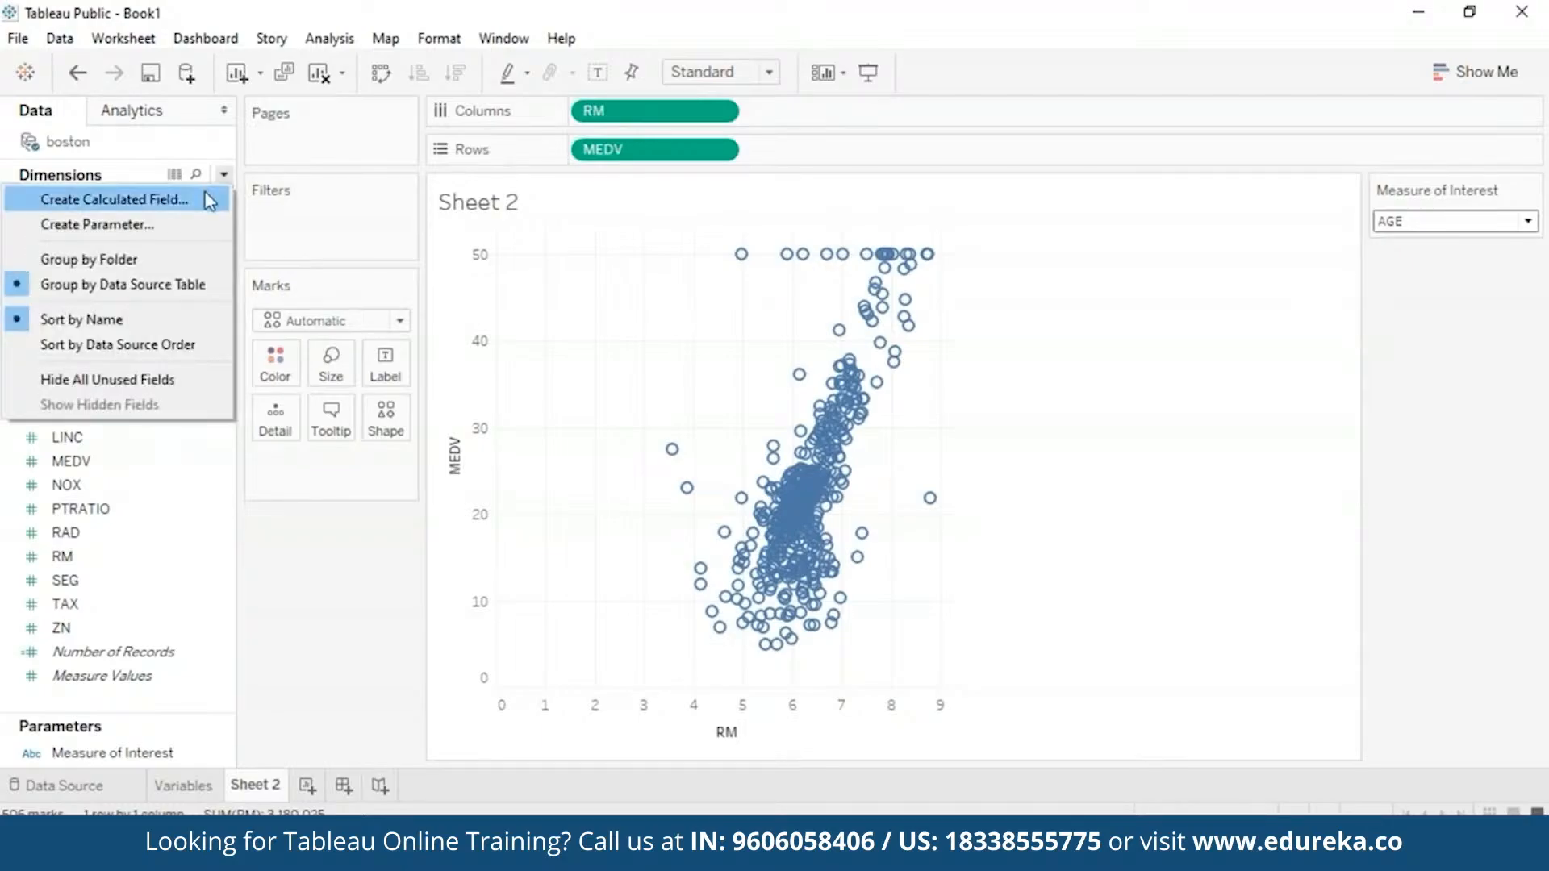
click(209, 200)
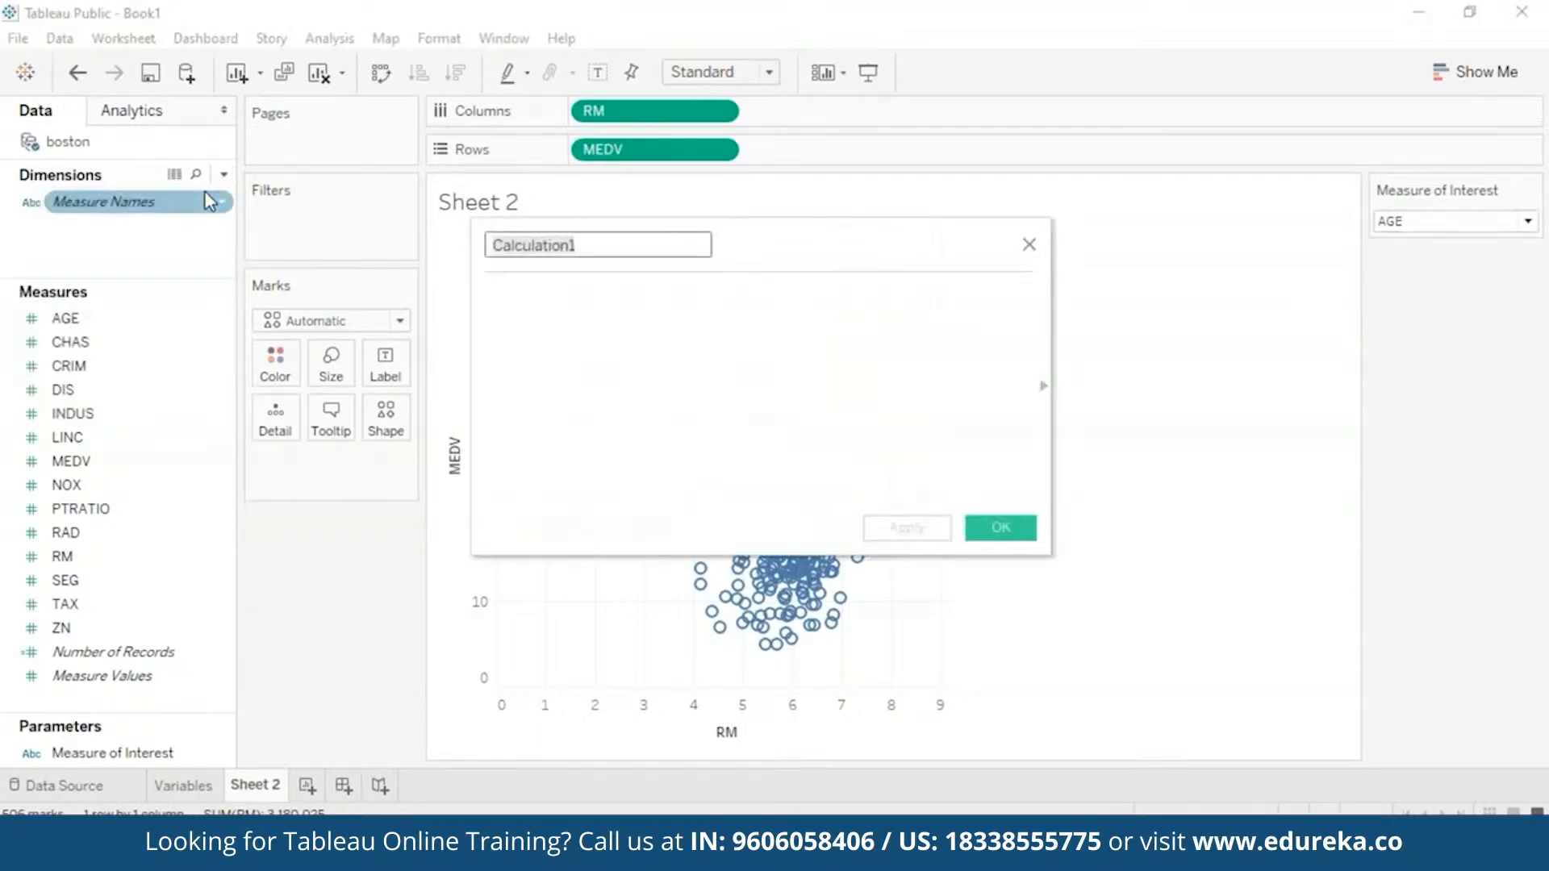
key(ctrl+a)
key(BackSpace)
text(MEASURE OF INTEREST)
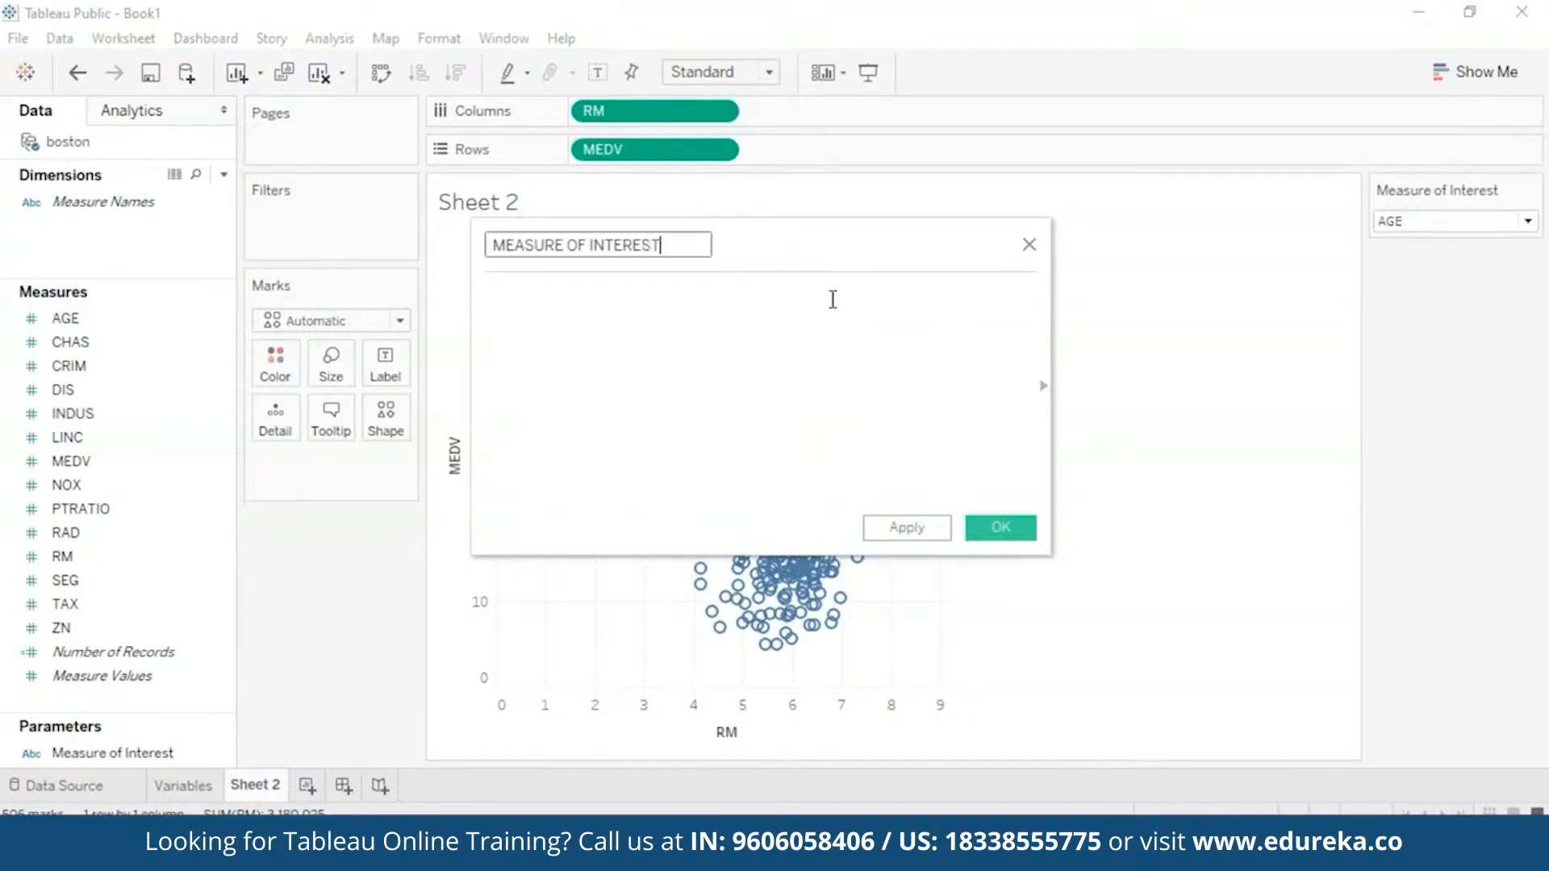
text( CALC)
Step: Start the calculation's formula with CASE [Measure of Interest], referencing the parameter
click(885, 331)
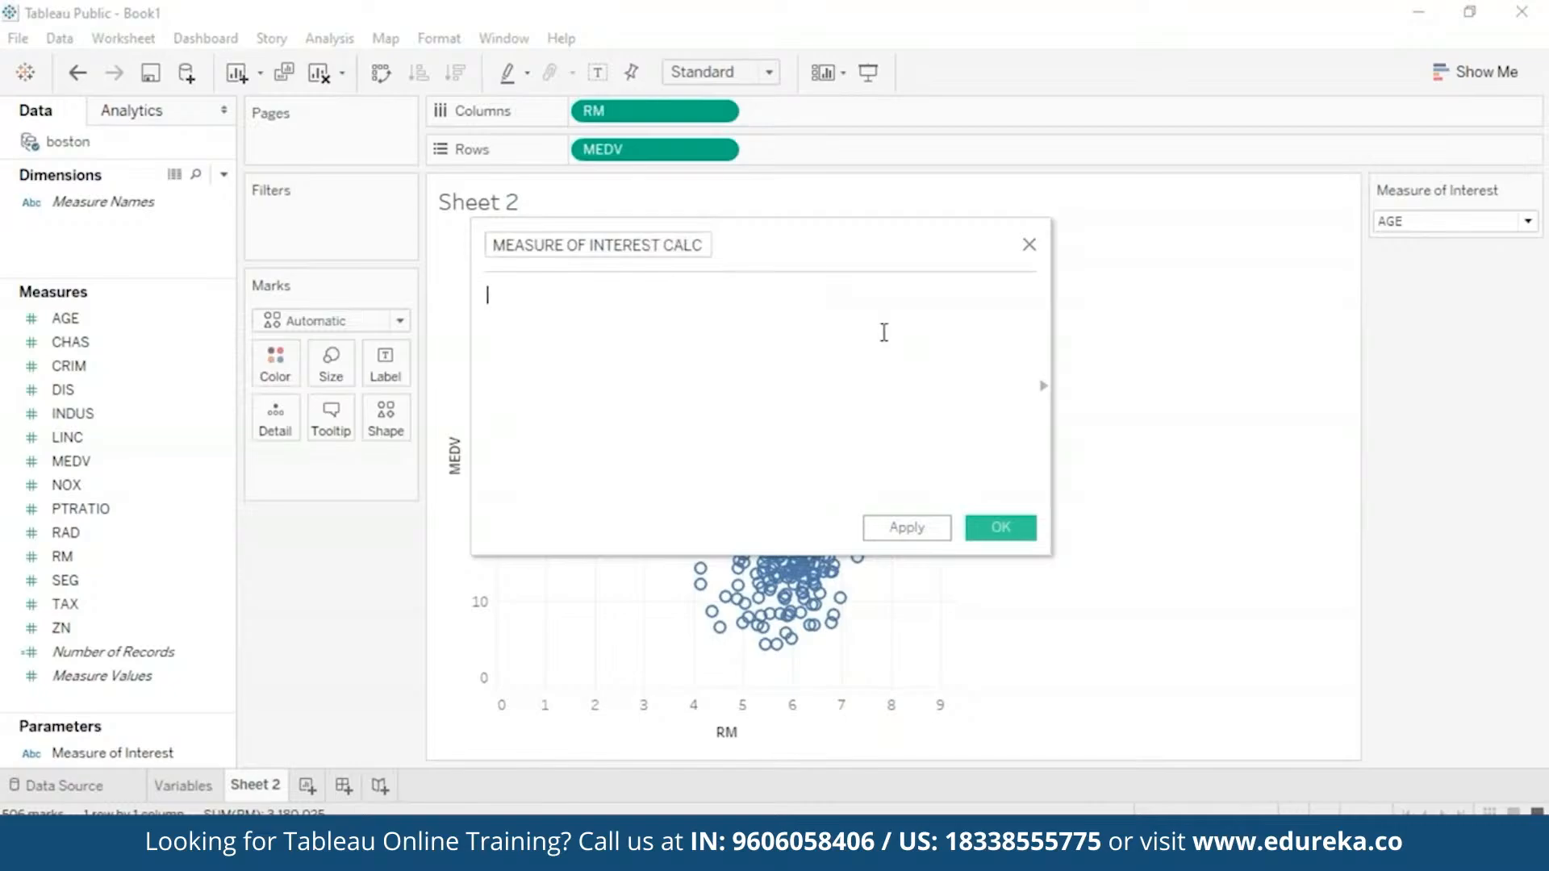
text(case)
key(BackSpace)
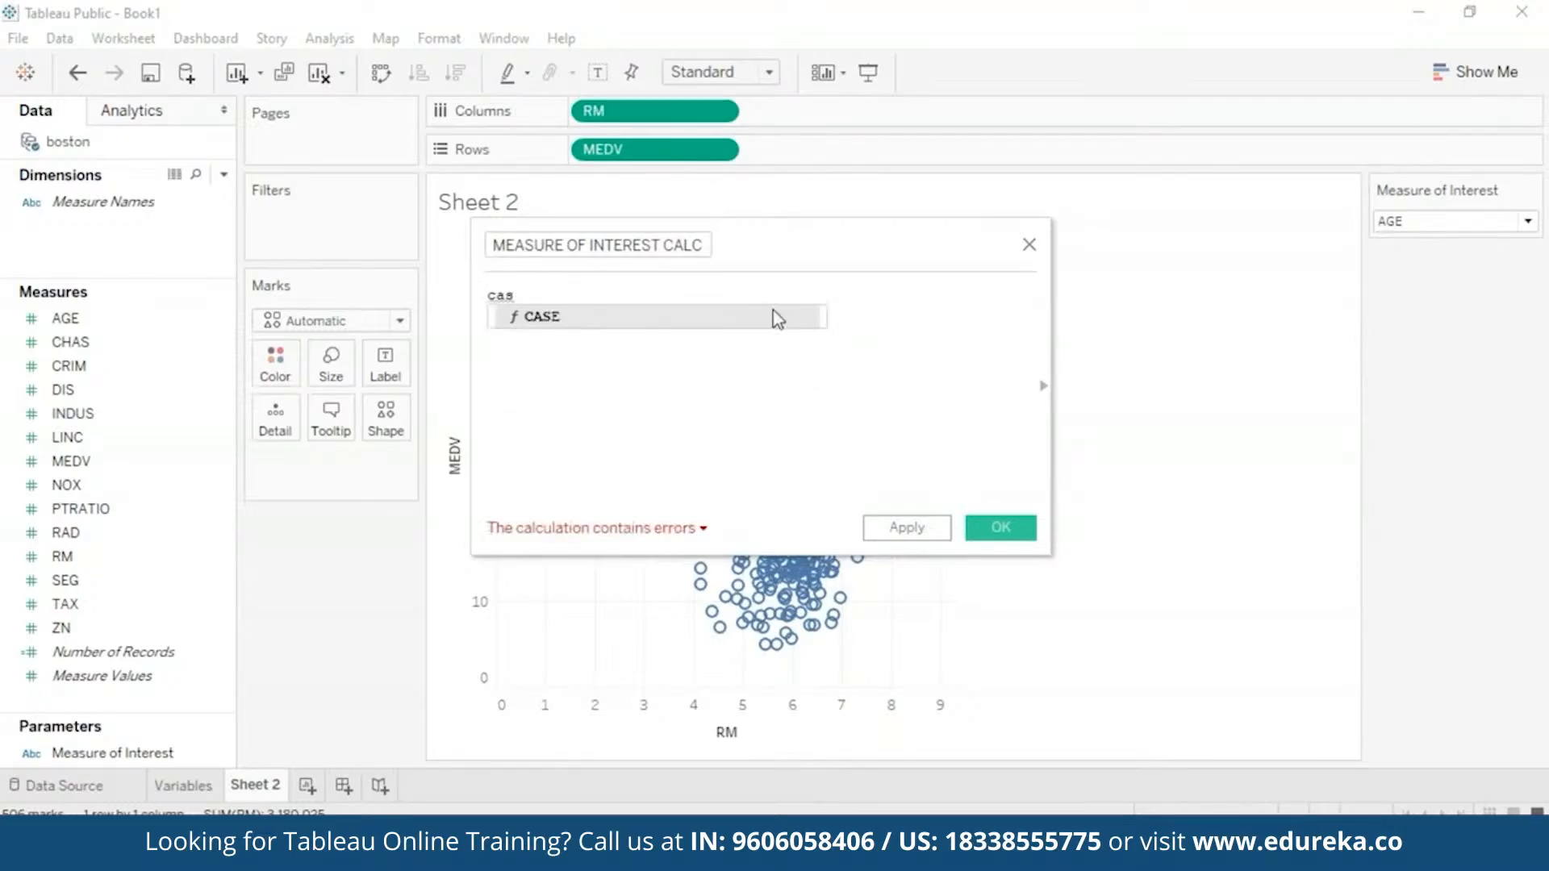
double_click(777, 319)
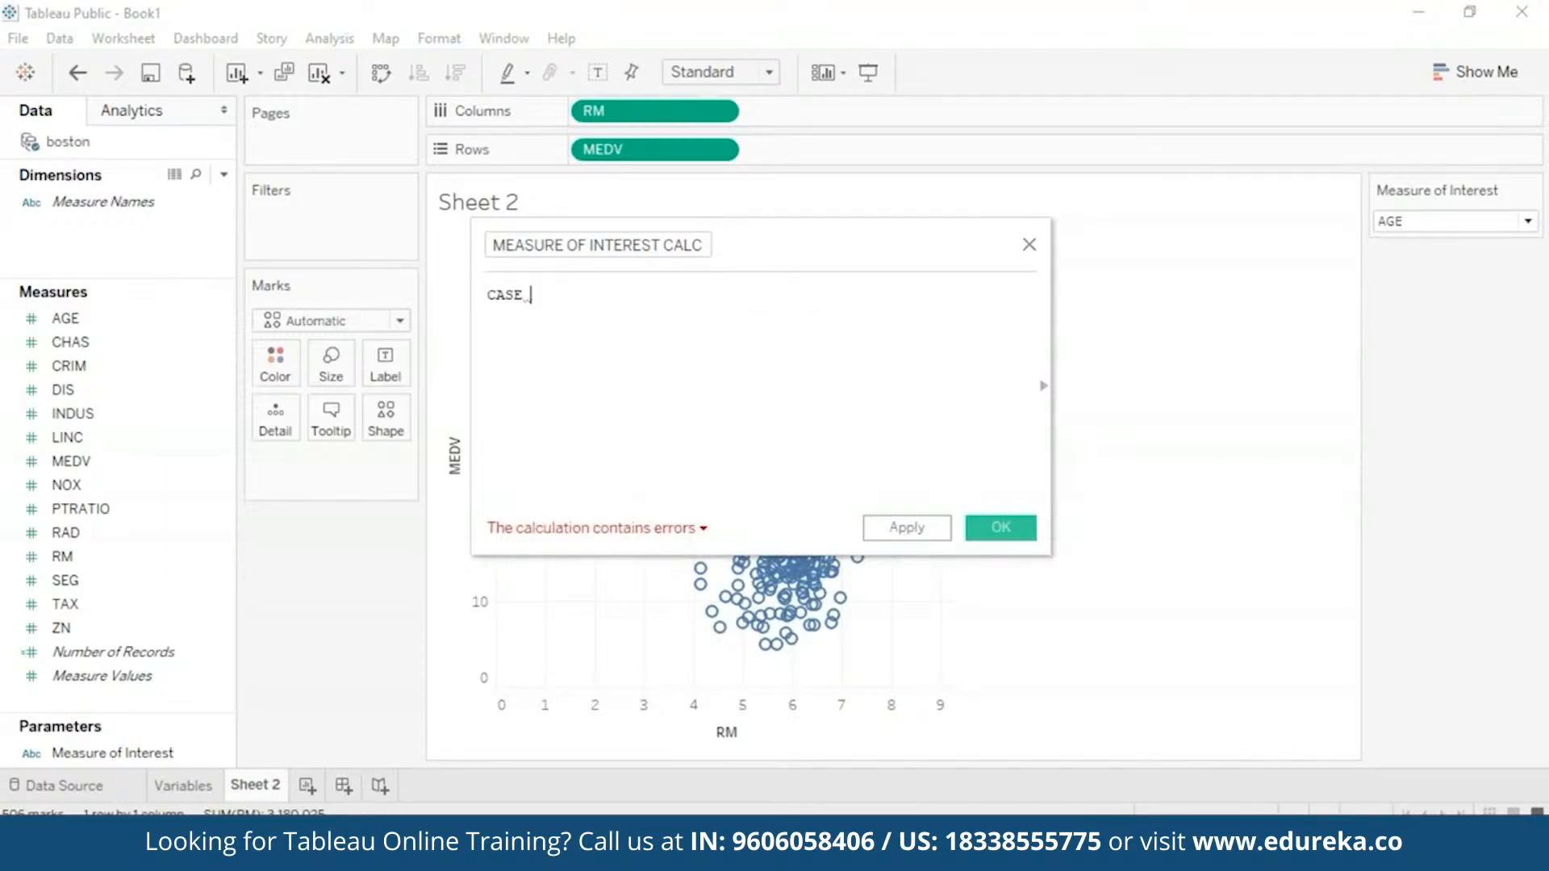
text([])
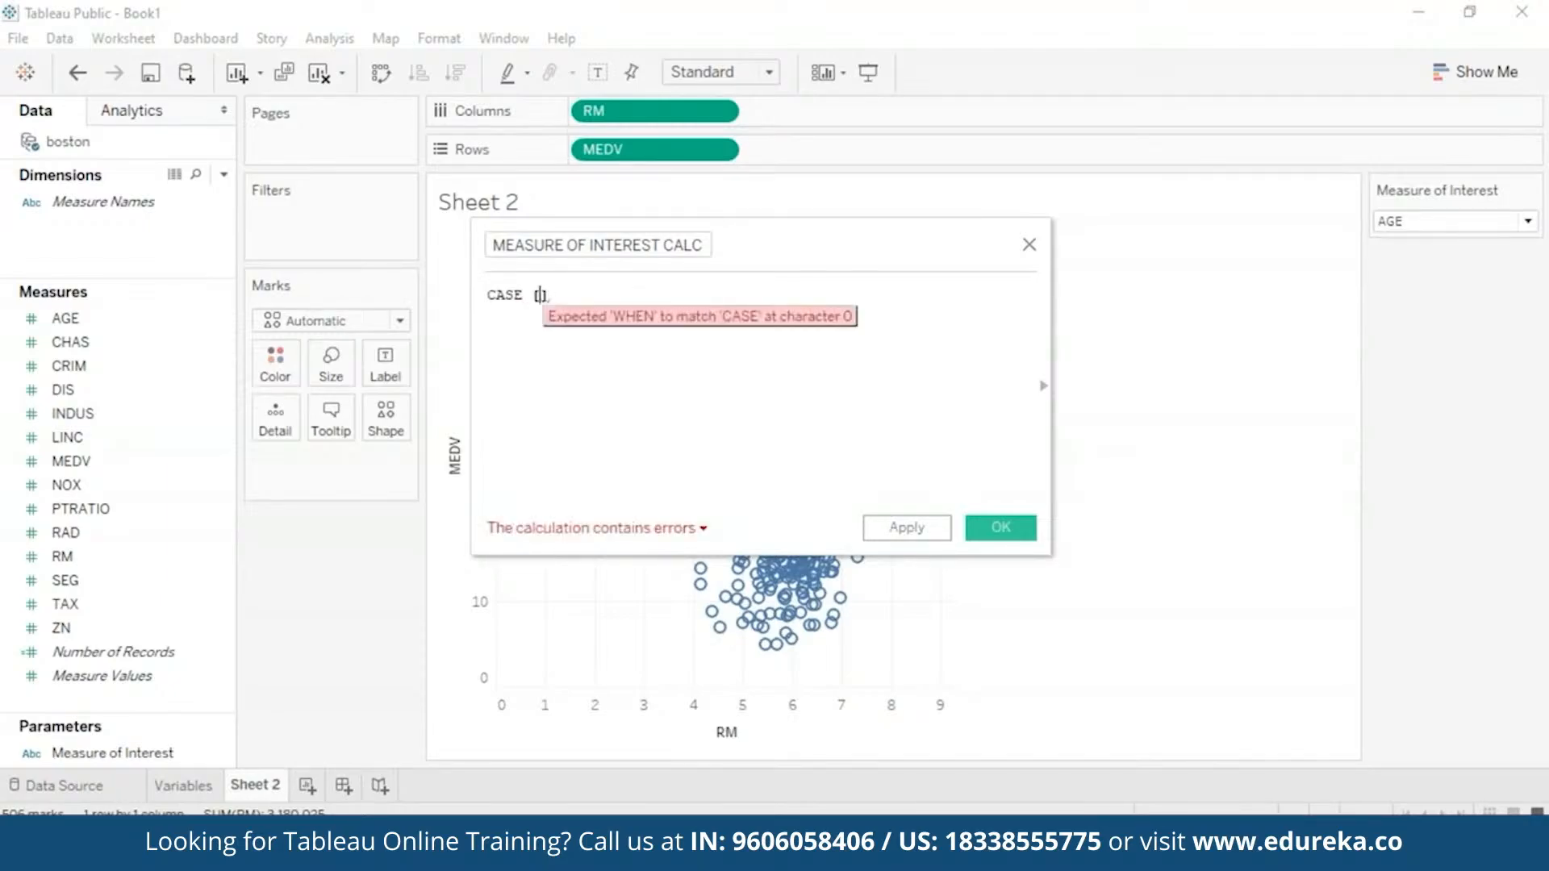
text(m)
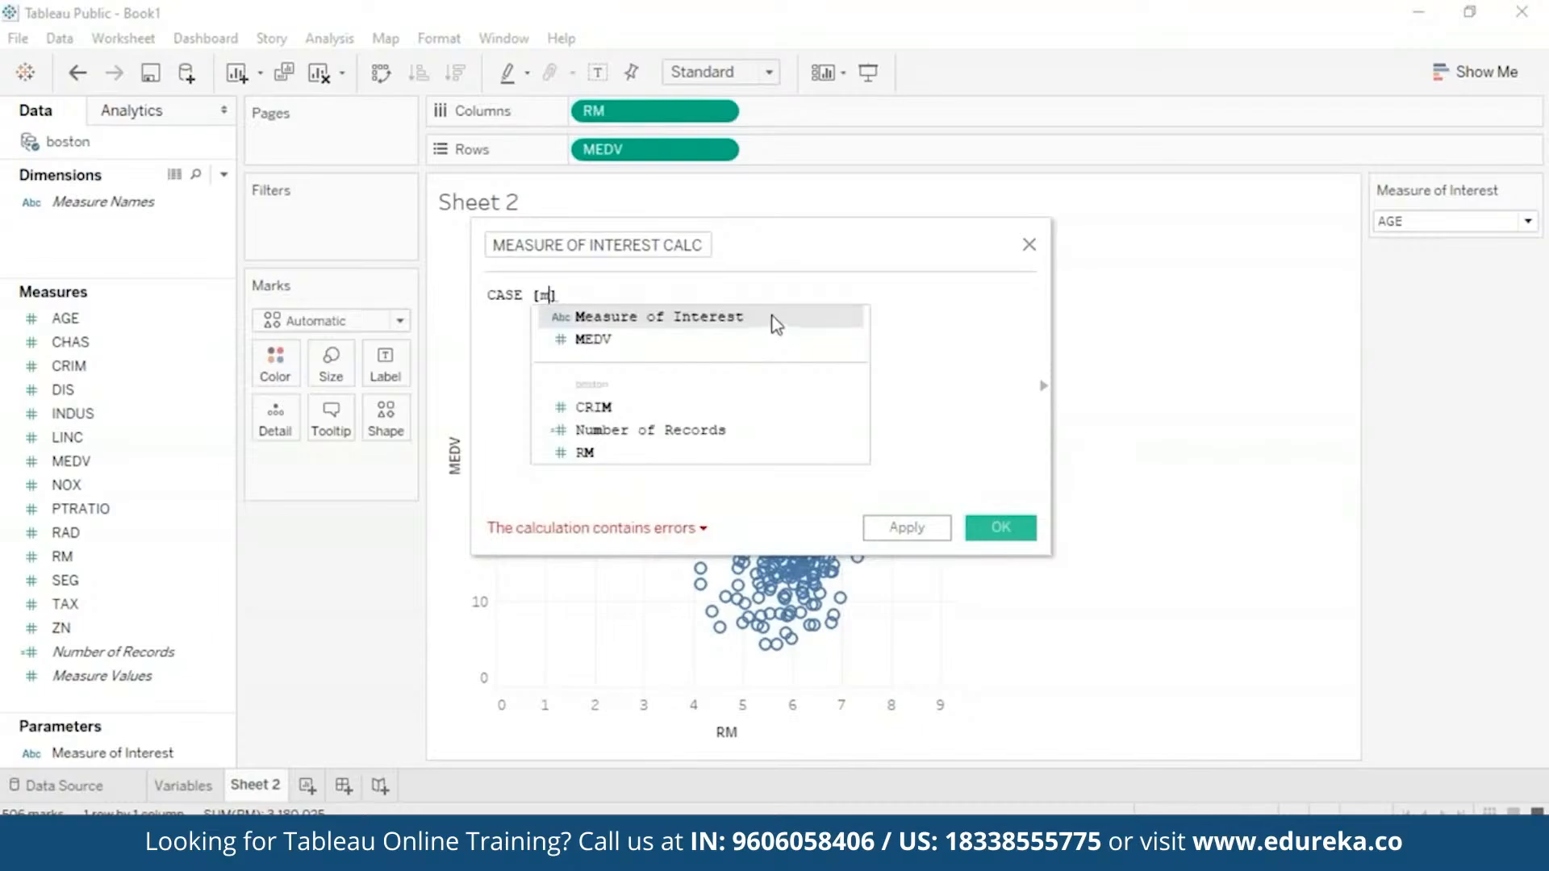
click(776, 323)
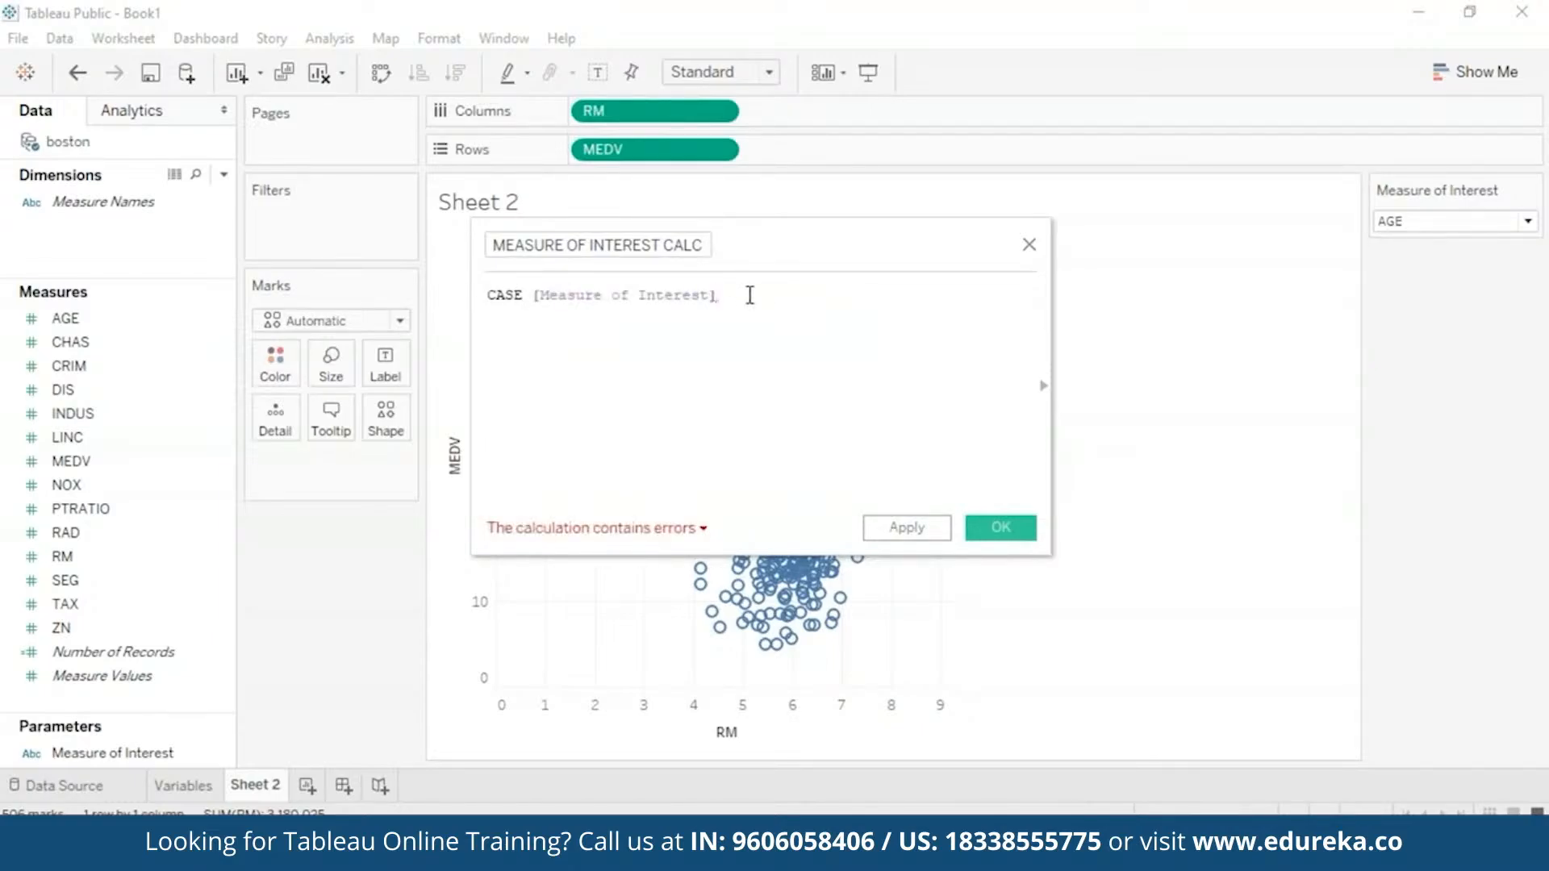
Step: Add the line WHEN 'AGE' THEN [AGE] to the CASE formula, checking the parameter's value list for the name
key(Return)
text(whe)
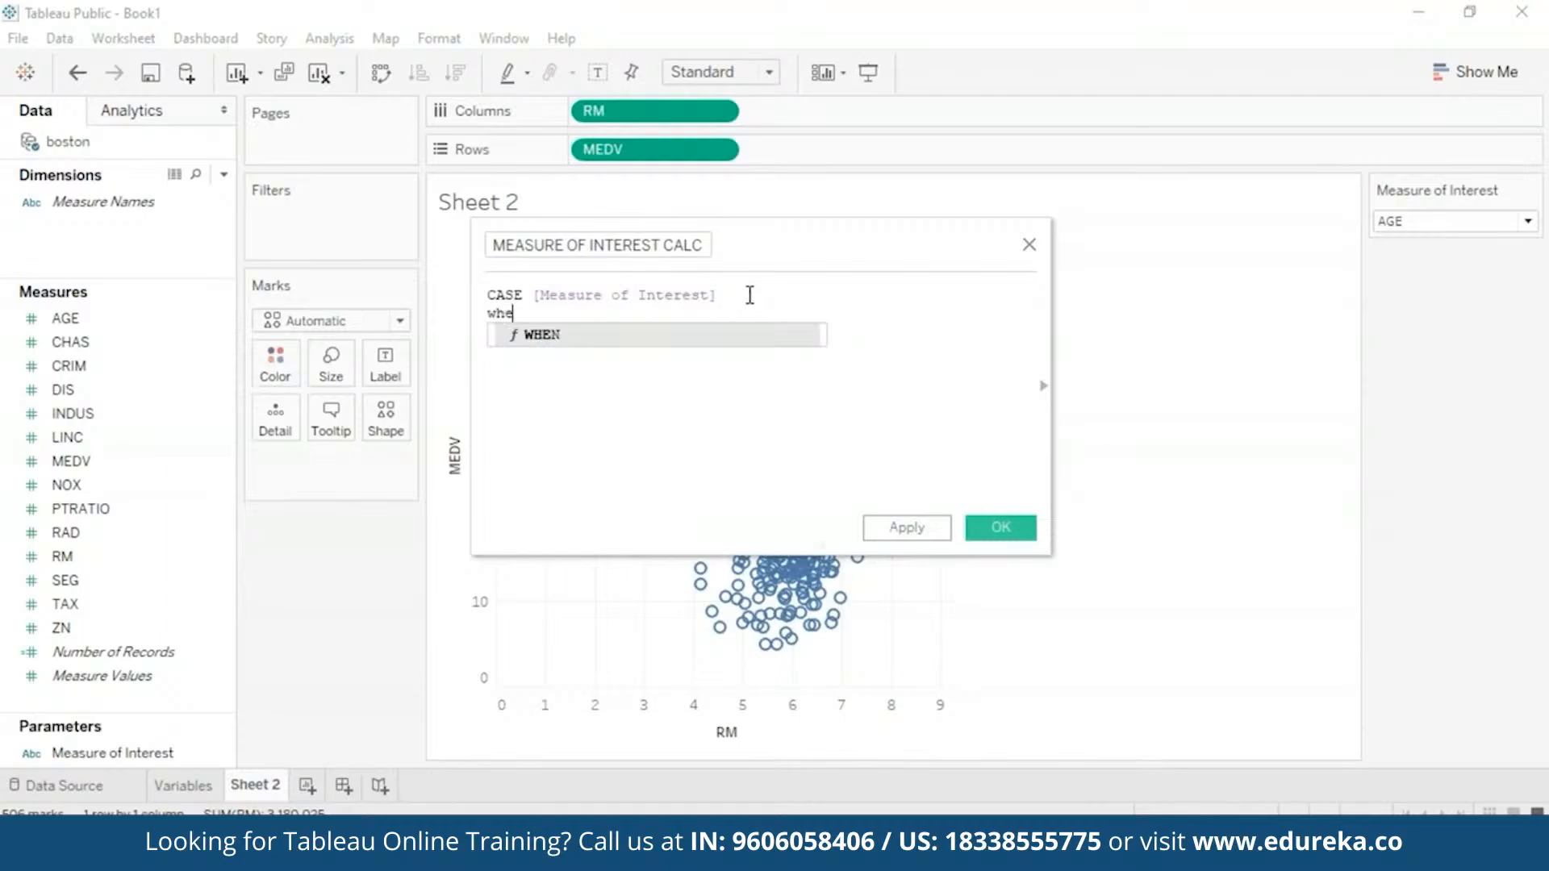
key(Return)
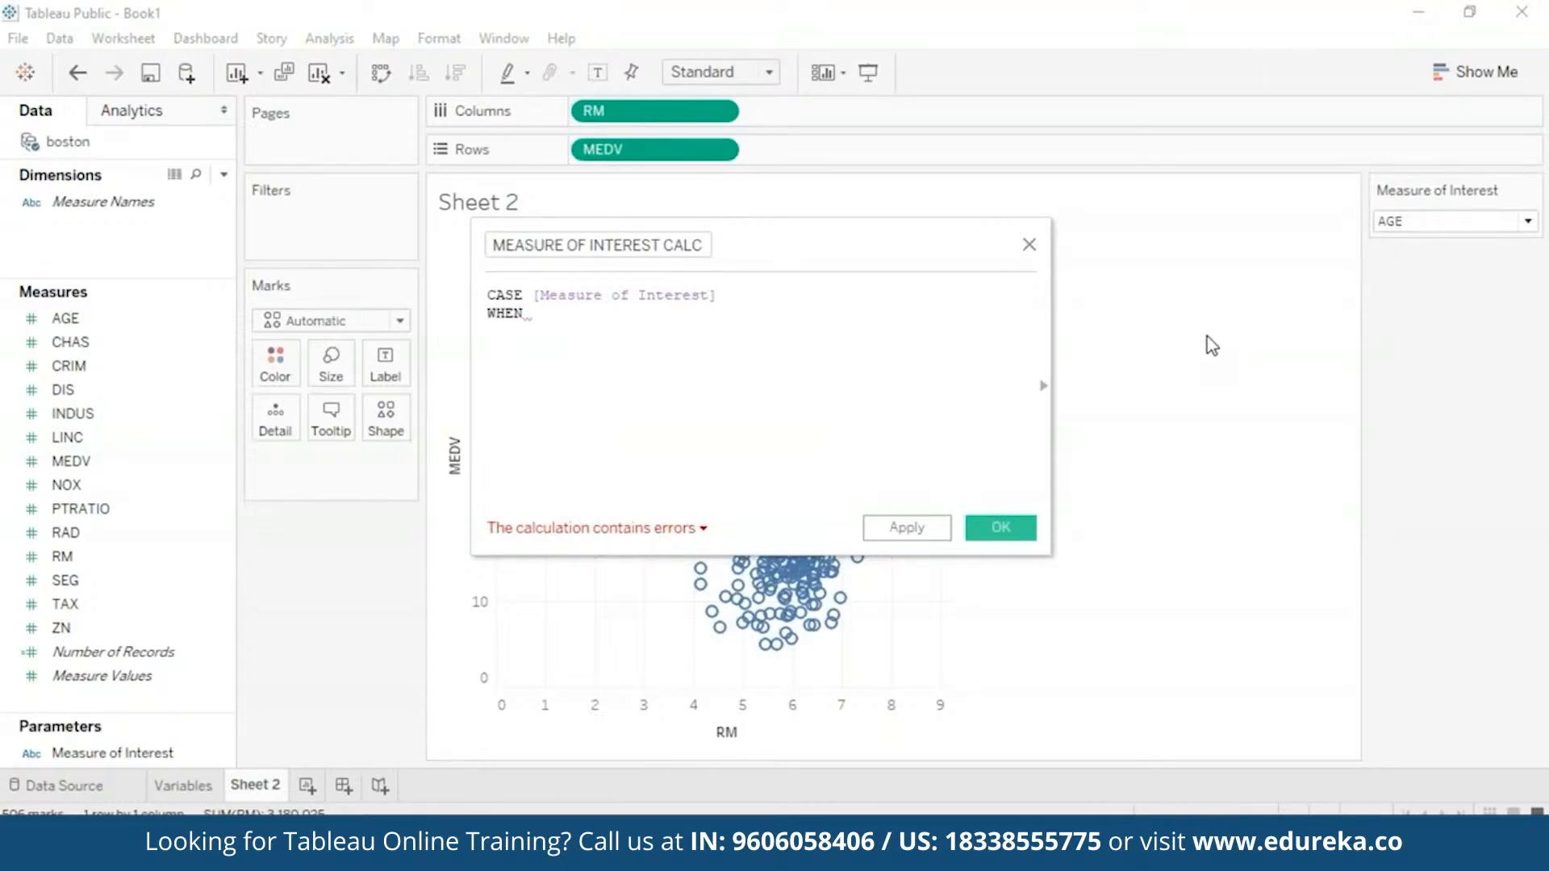
click(1533, 226)
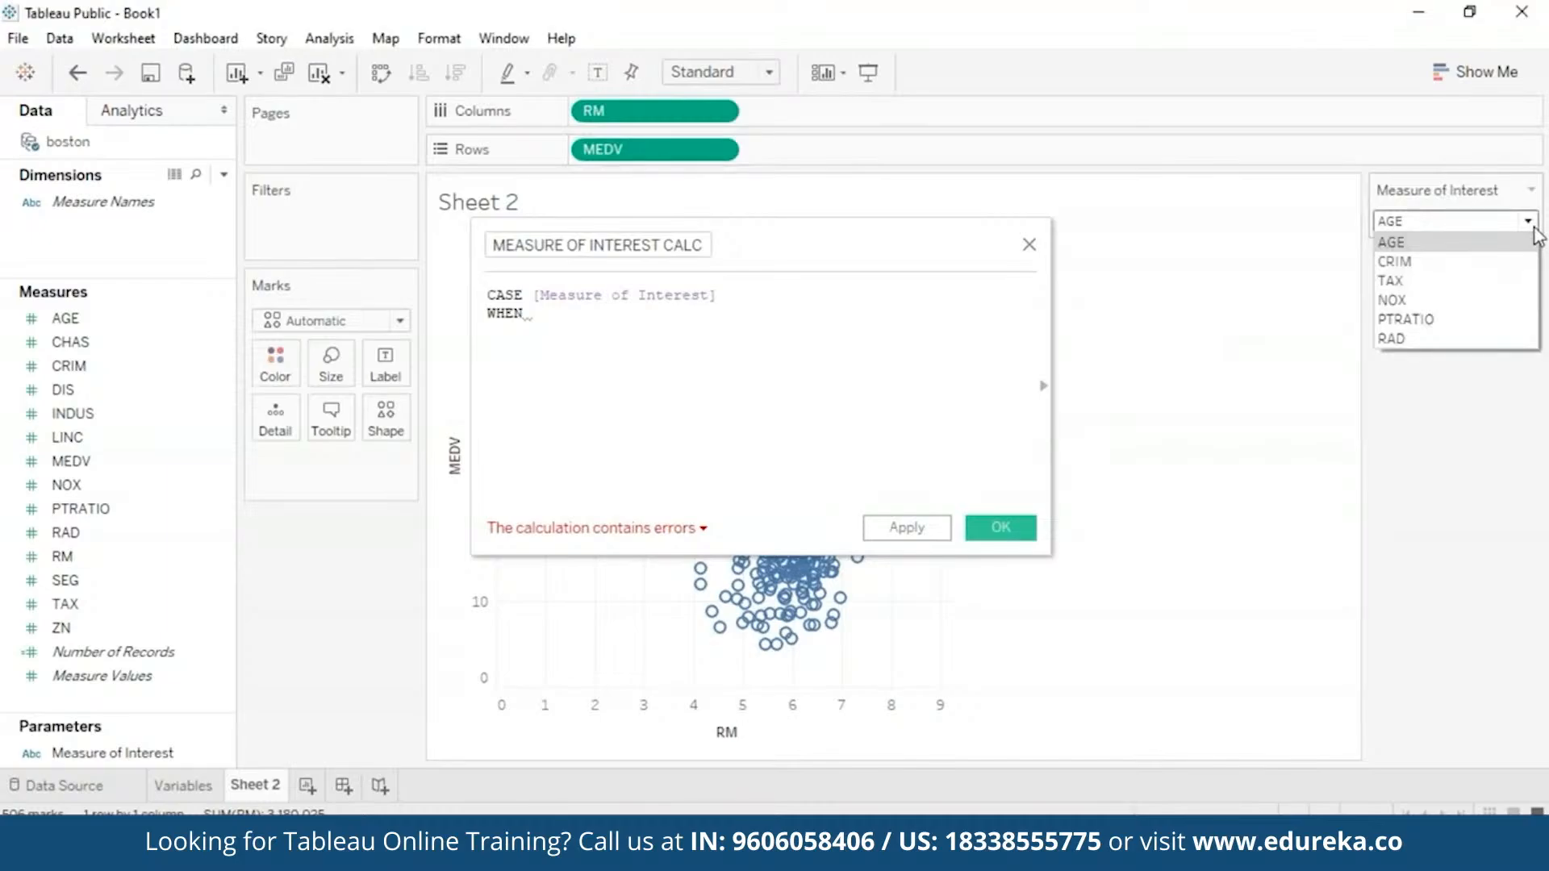
click(1533, 225)
click(594, 337)
text(THEN ag)
click(685, 335)
drag(576, 314, 531, 314)
text(AGE')
click(531, 314)
text(')
click(845, 329)
Step: Add the line WHEN 'CRIM' THEN [CRIM] to the CASE formula and close the statement with END
key(Return)
text(WHEN 'CRIM' THEN[CRIM])
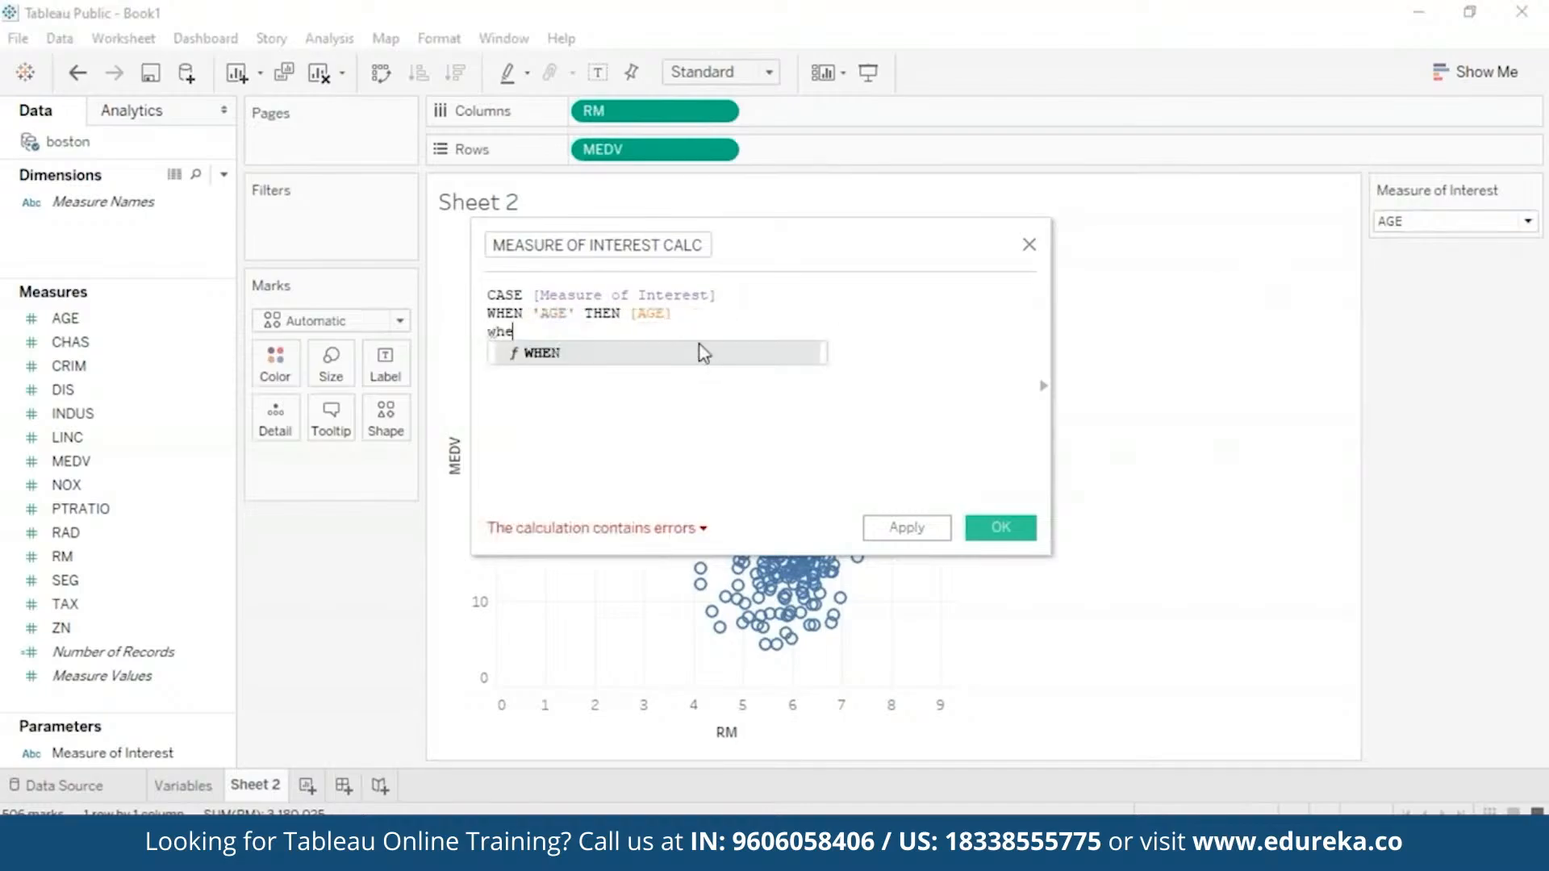
click(631, 314)
key(BackSpace)
key(Return)
text(END)
Step: Add WHEN lines returning [TAX], [NOX], [PTRATIO] and [RAD] for their matching parameter values before END, and save the calculated field
click(695, 335)
key(Return)
text(WHEN 'RM' THEN[RM])
key(Return)
click(1529, 227)
click(560, 348)
key(BackSpace)
key(BackSpace)
text(TAX)
click(691, 345)
key(Return)
text(WHEN ')
click(1528, 227)
text(NOX' THEN[NOX)
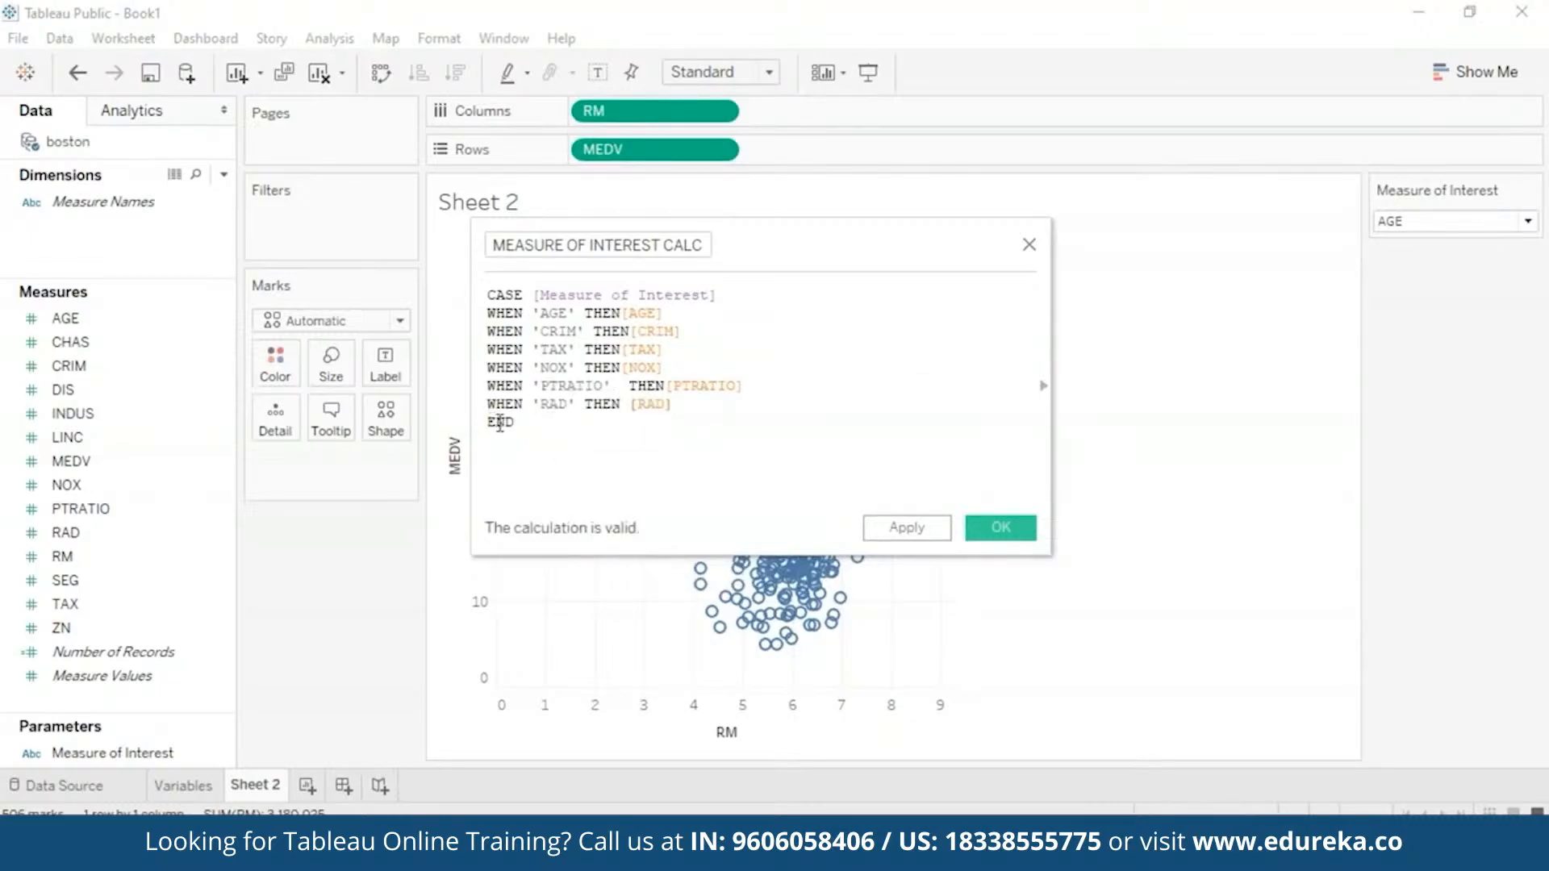
click(902, 529)
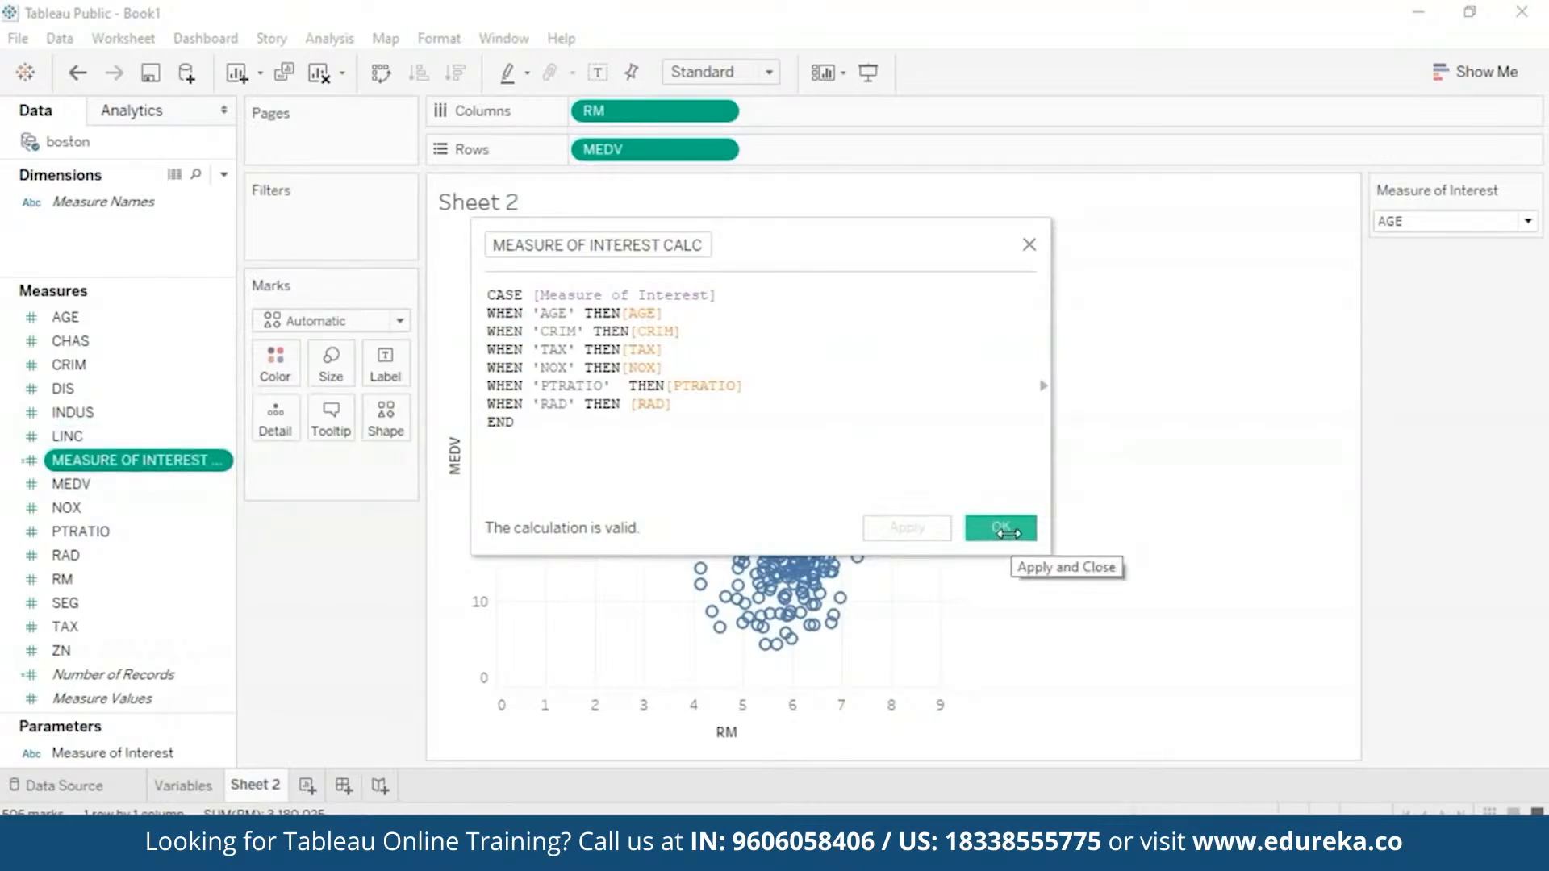
click(1002, 529)
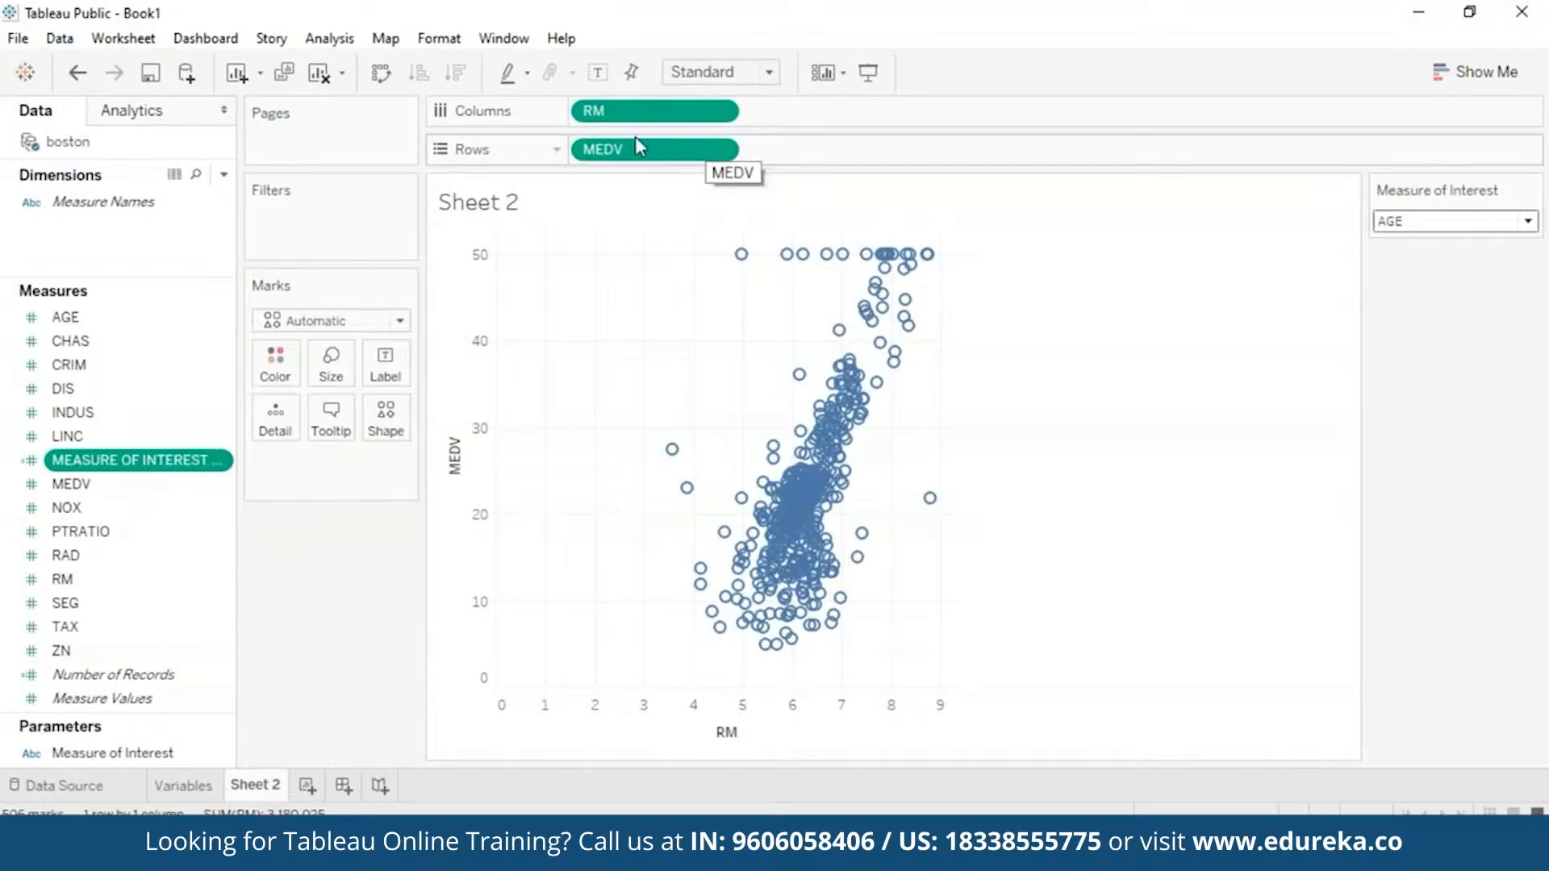
Step: Replace RM on Columns with the MEASURE OF INTEREST CALC field
drag(180, 468, 798, 113)
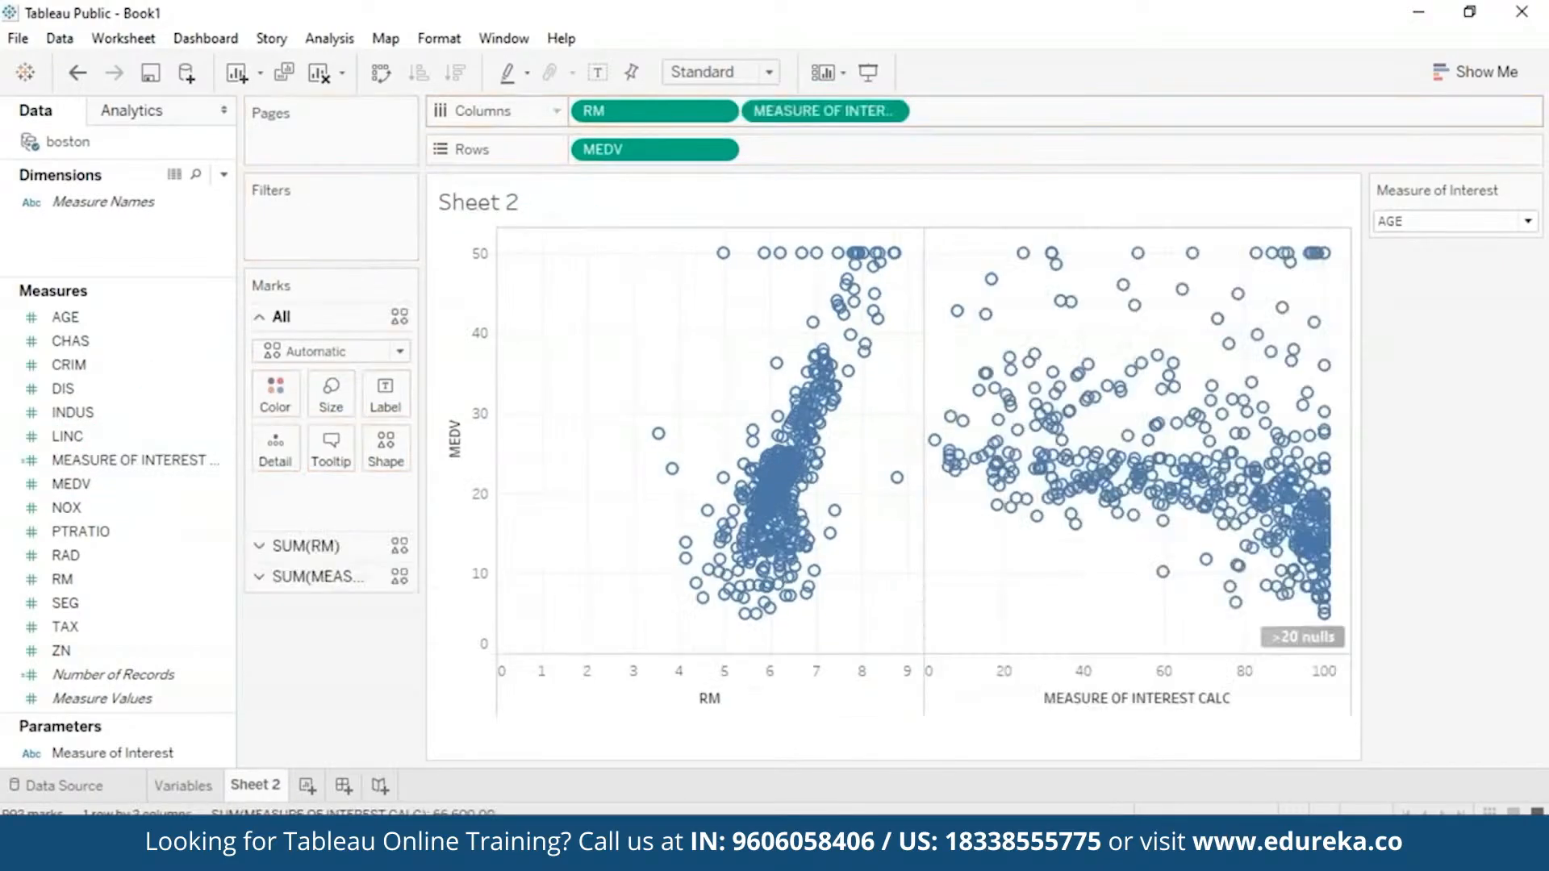
click(719, 111)
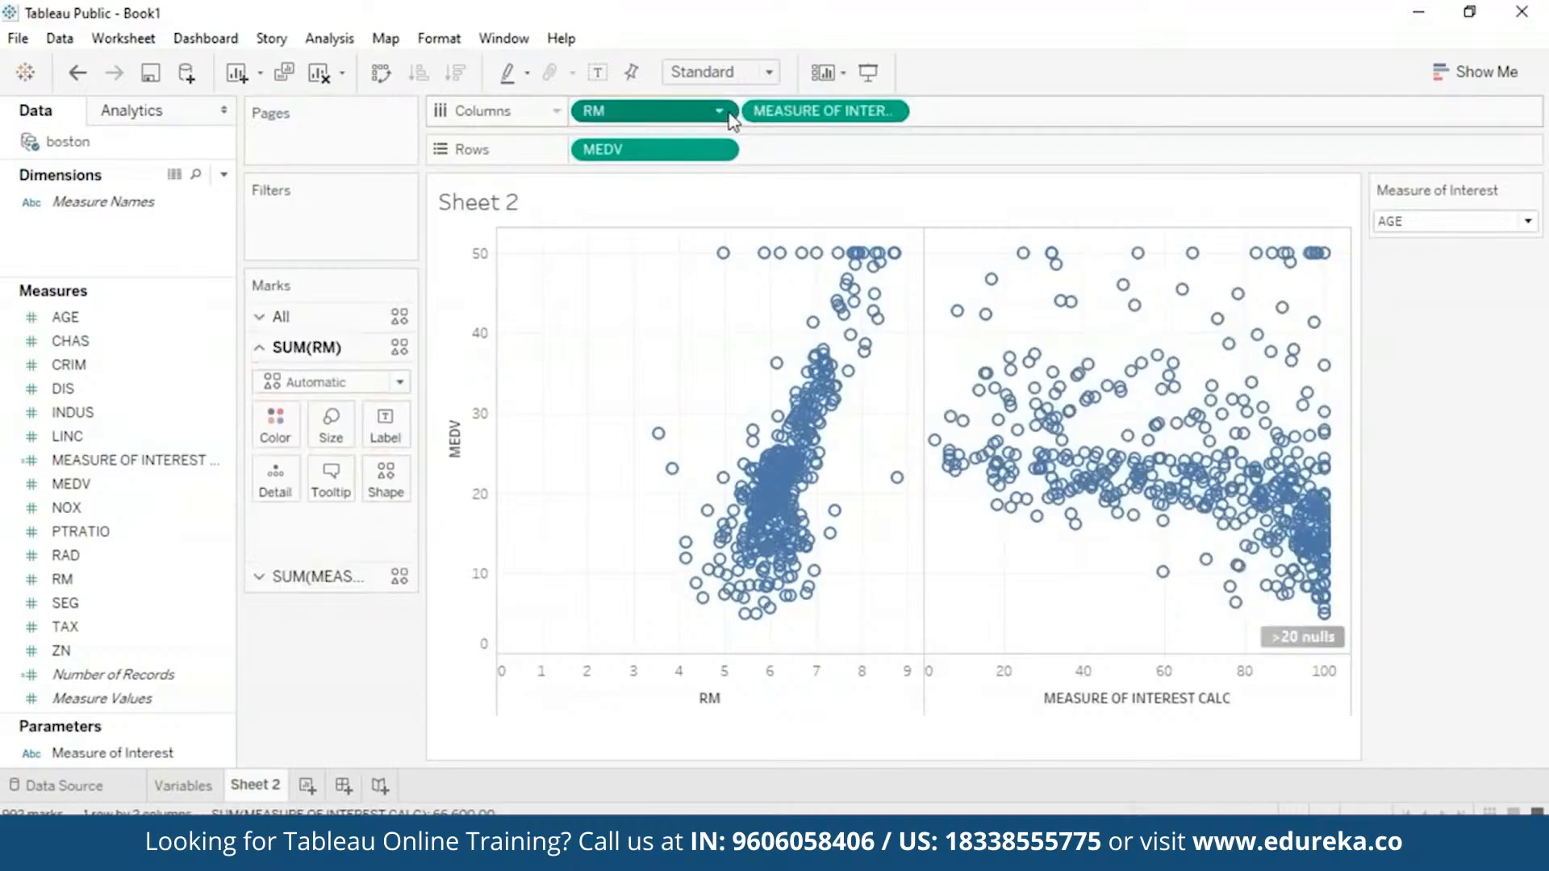
click(676, 575)
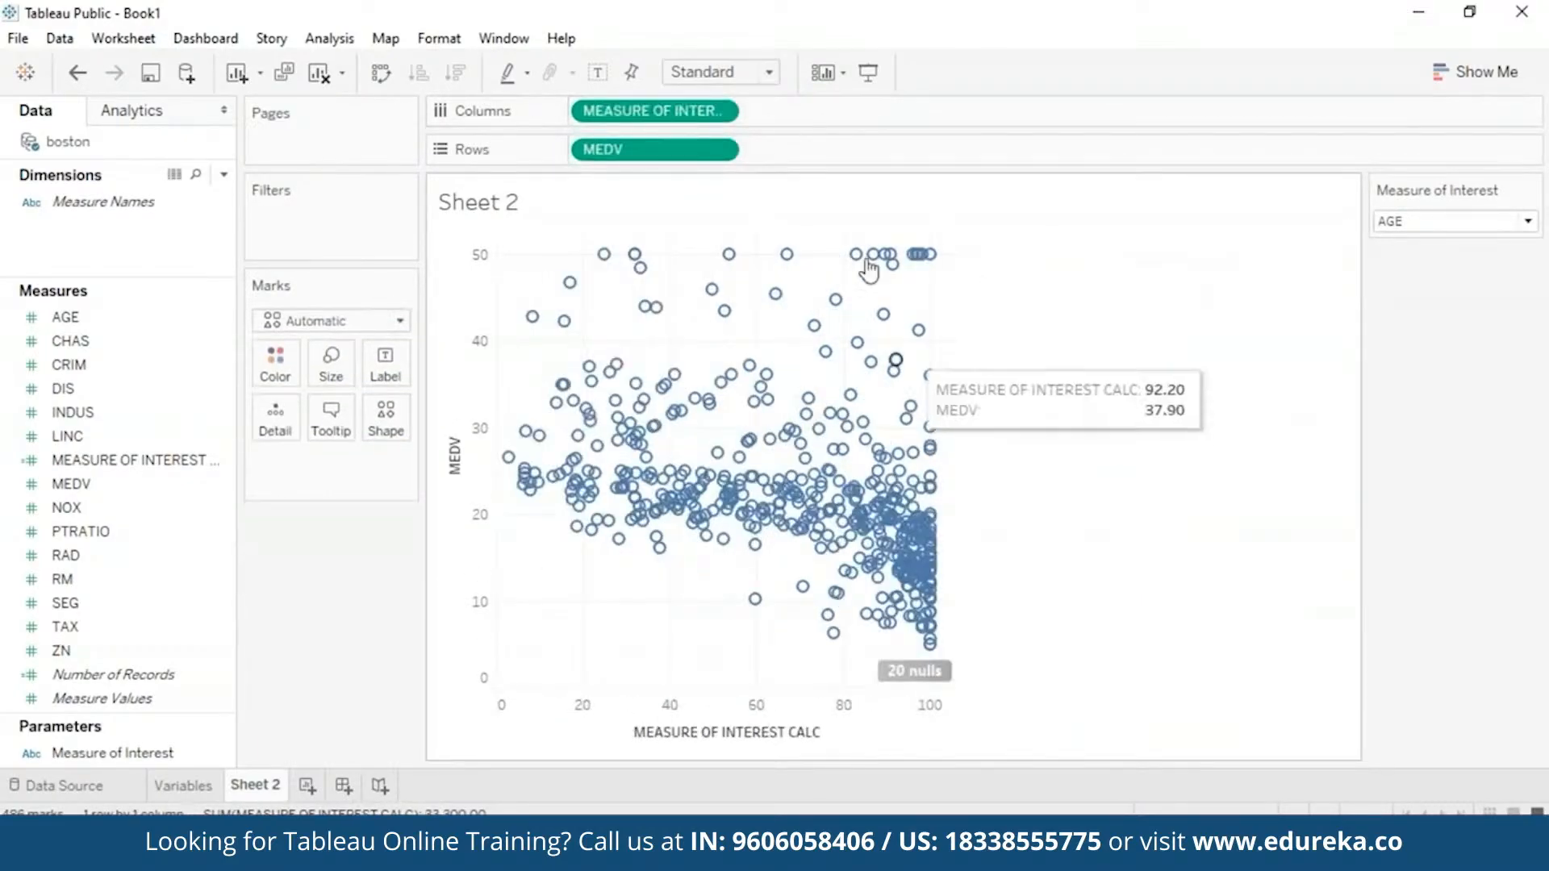
Step: Set the aggregation of both MEDV and MEASURE OF INTEREST CALC to Average
click(718, 149)
mouse_move(790, 391)
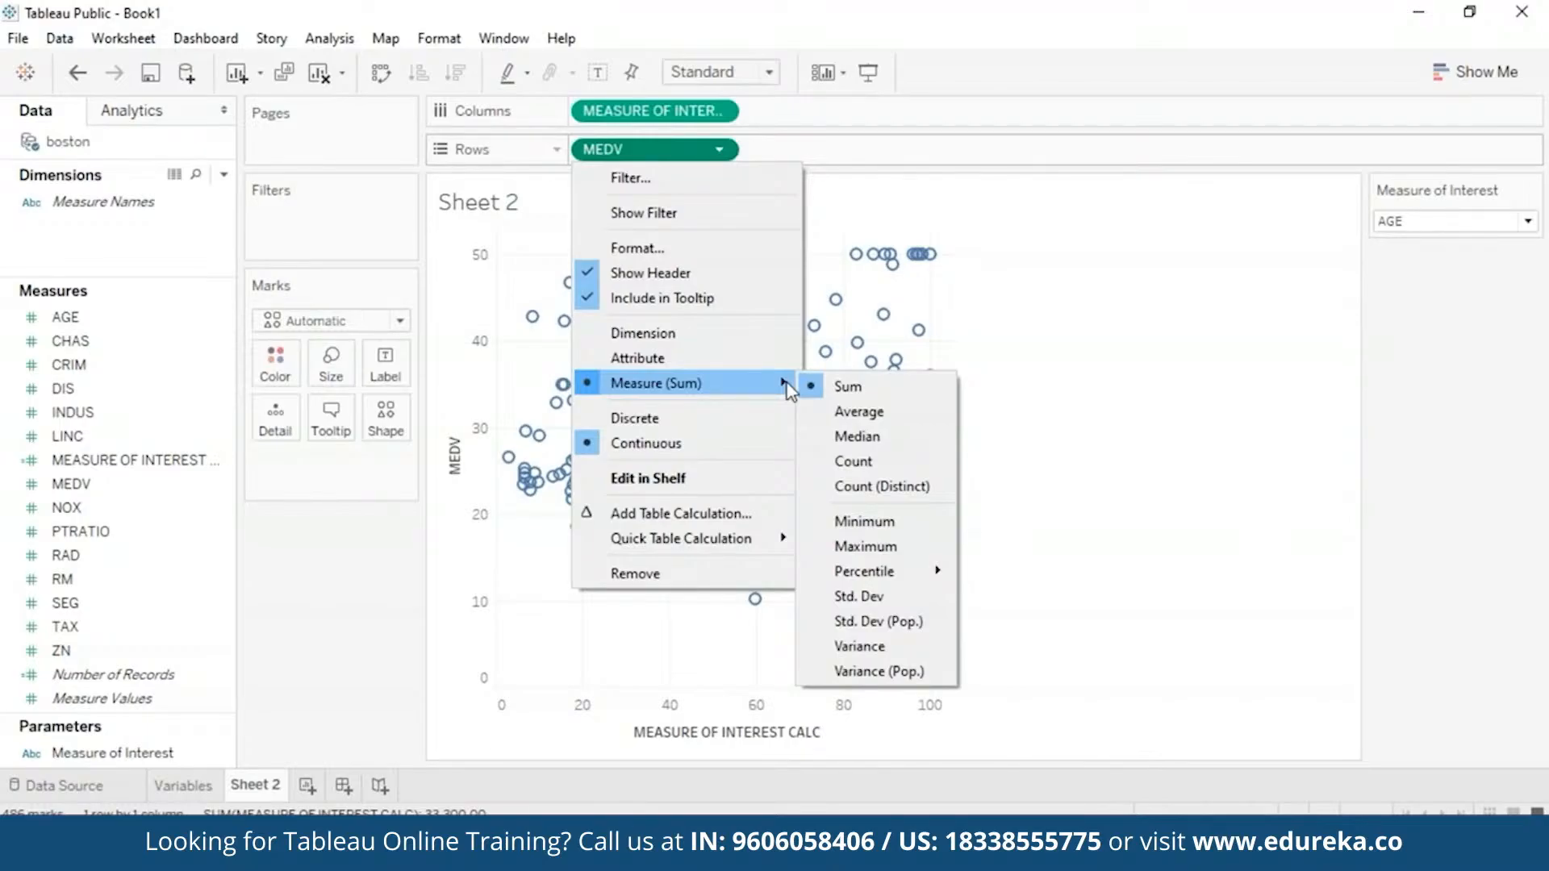
click(898, 420)
click(719, 111)
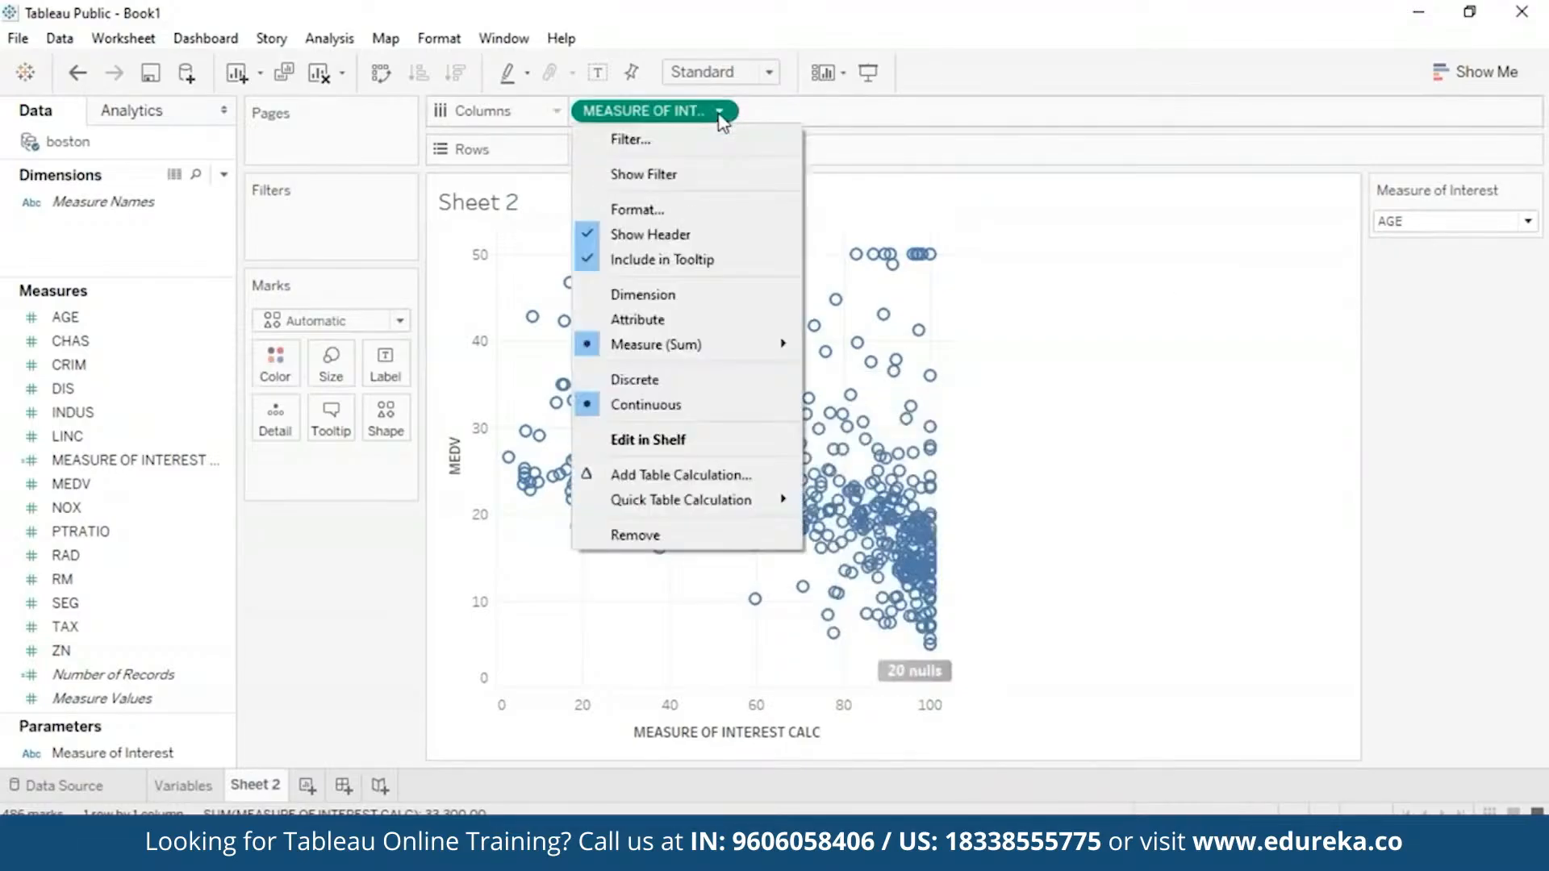
mouse_move(765, 355)
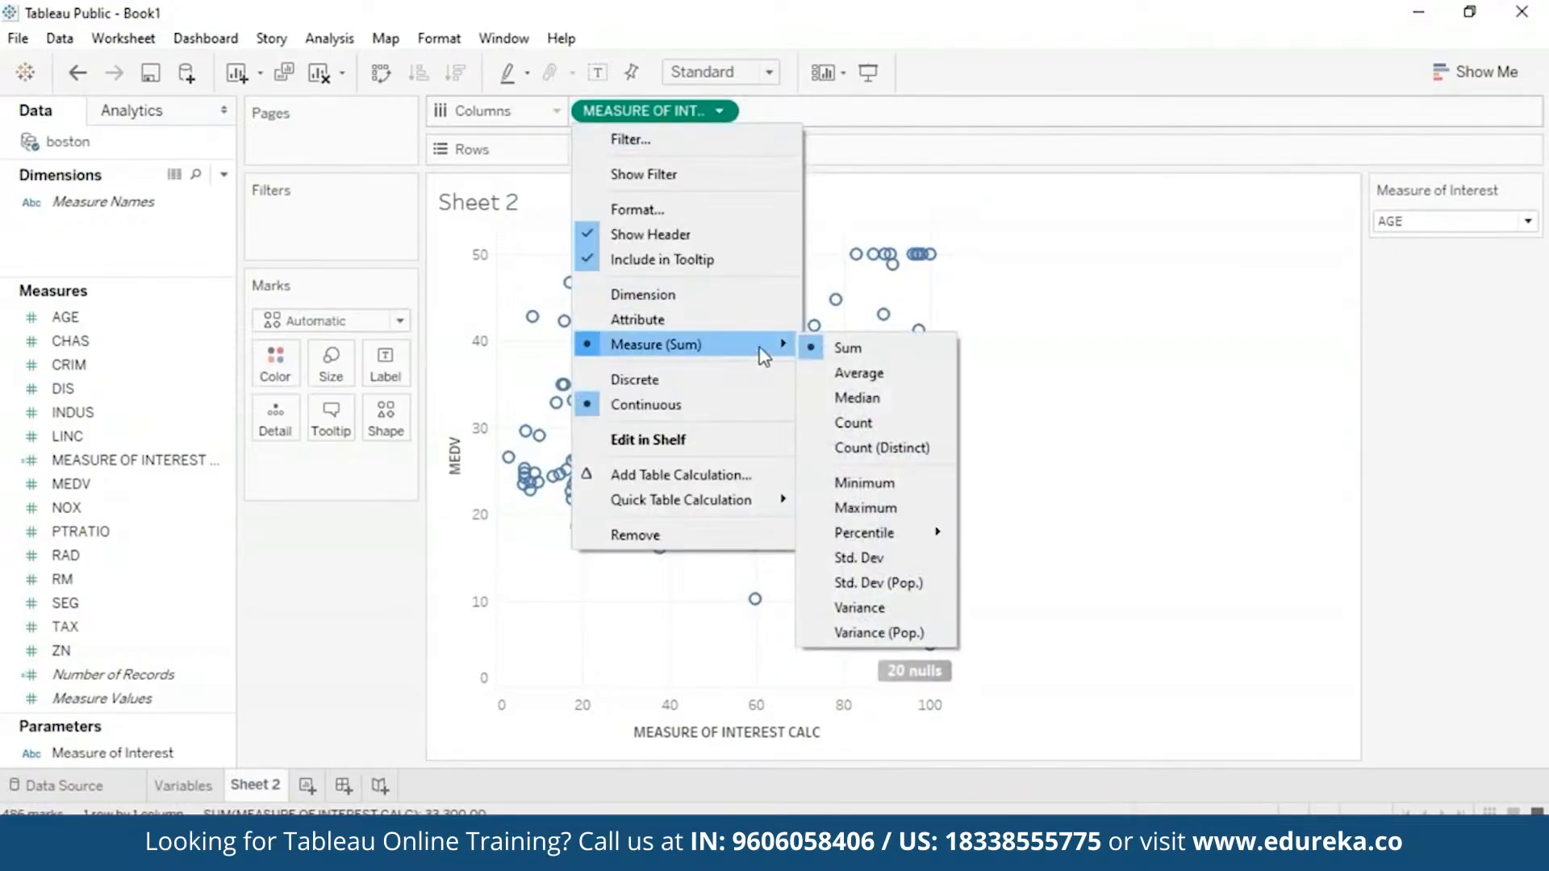
click(859, 373)
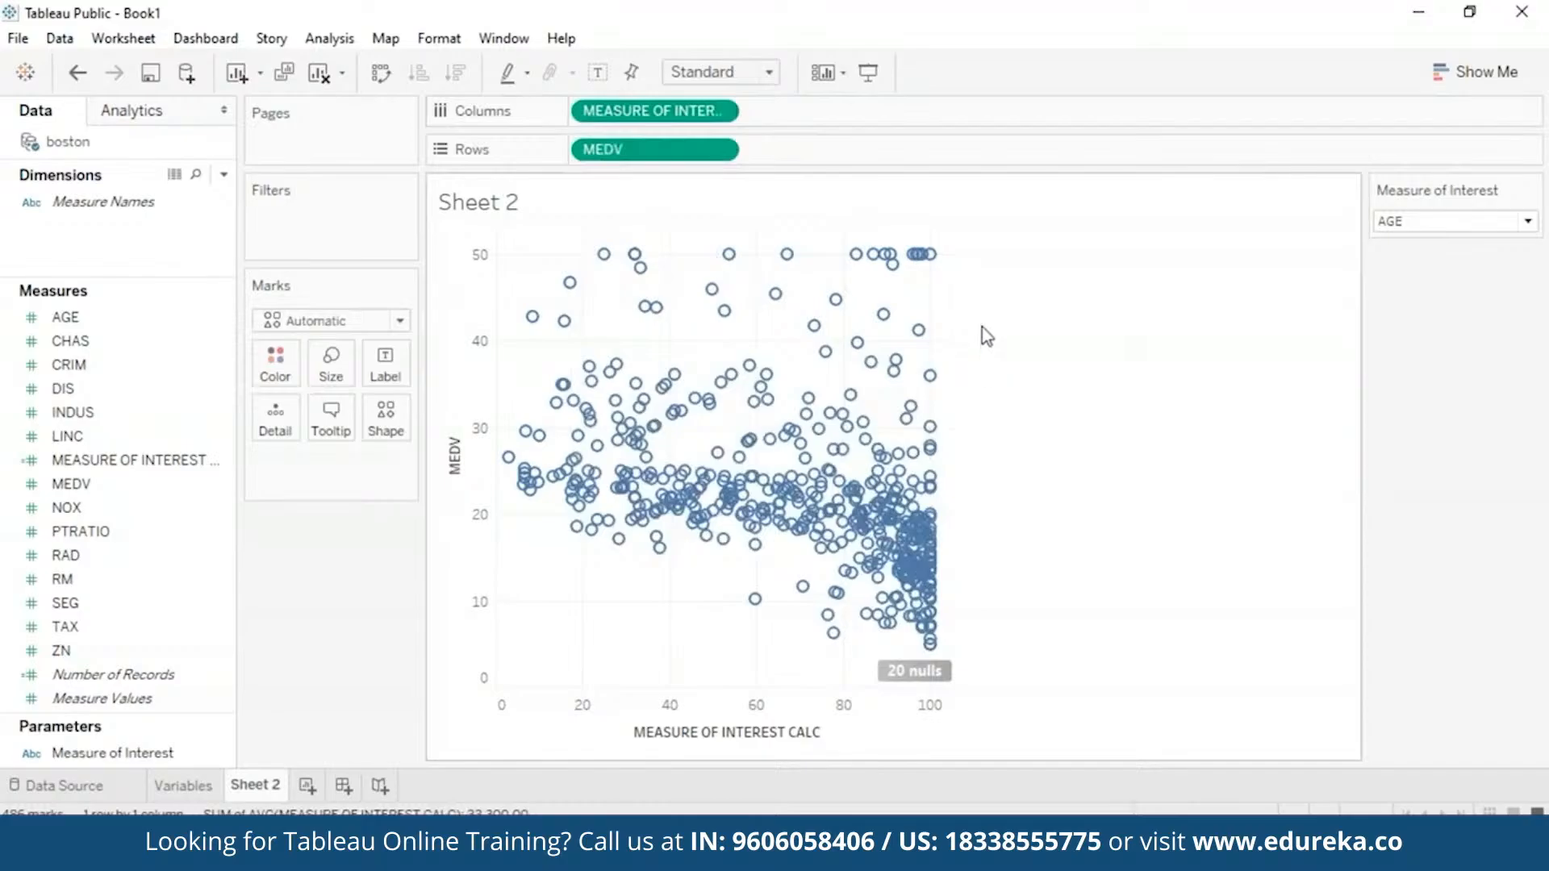
Step: Switch the Measure of Interest parameter through TAX, CRIM, RAD and PTRATIO to compare the resulting scatter plots
click(1528, 222)
click(1450, 282)
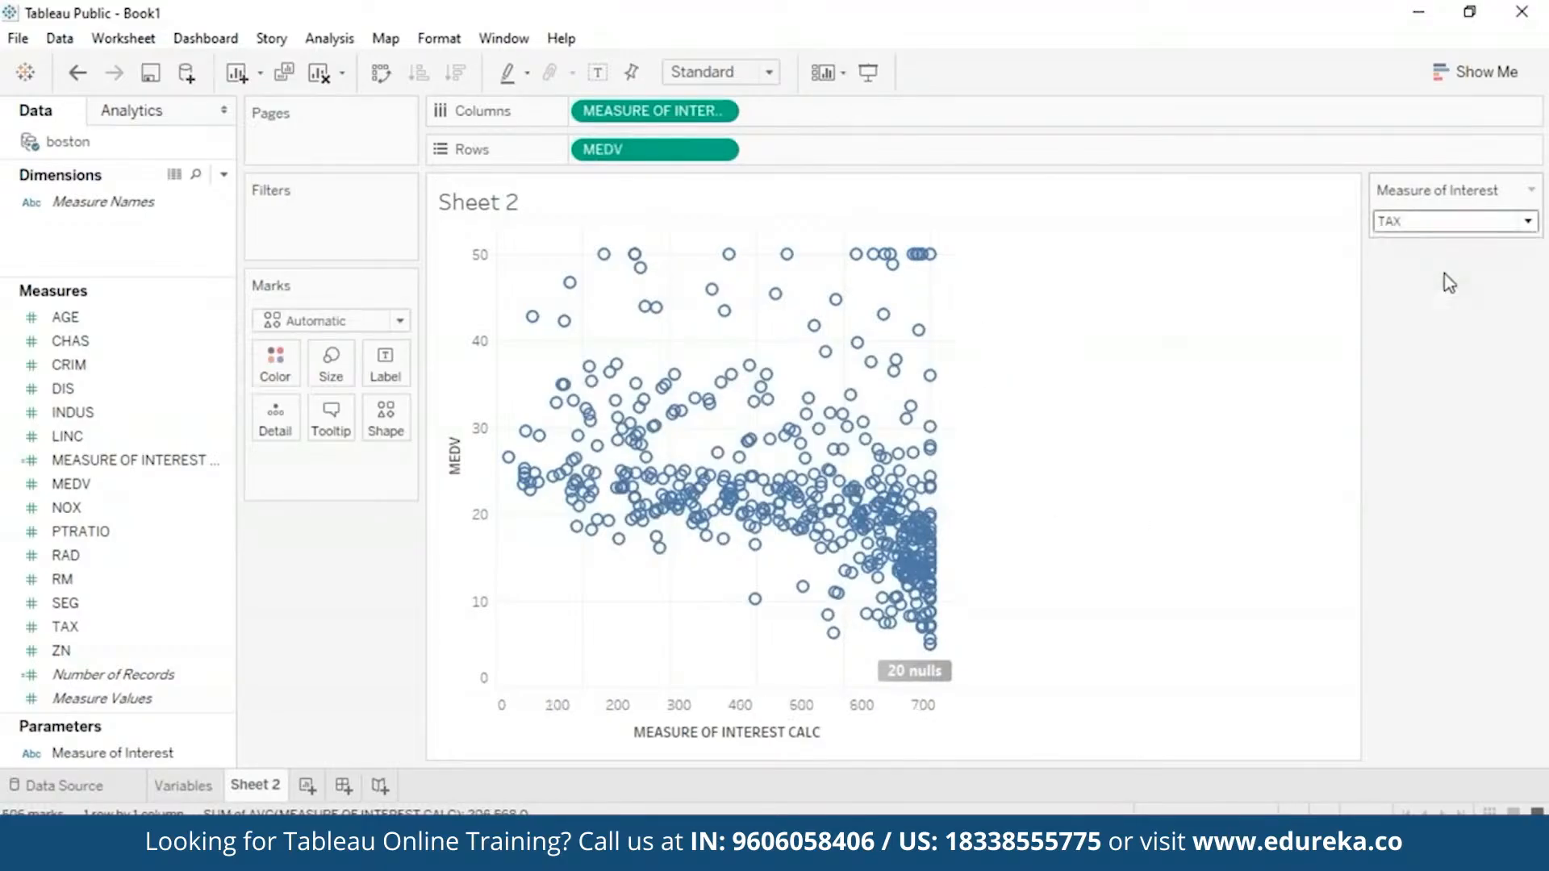
click(1528, 221)
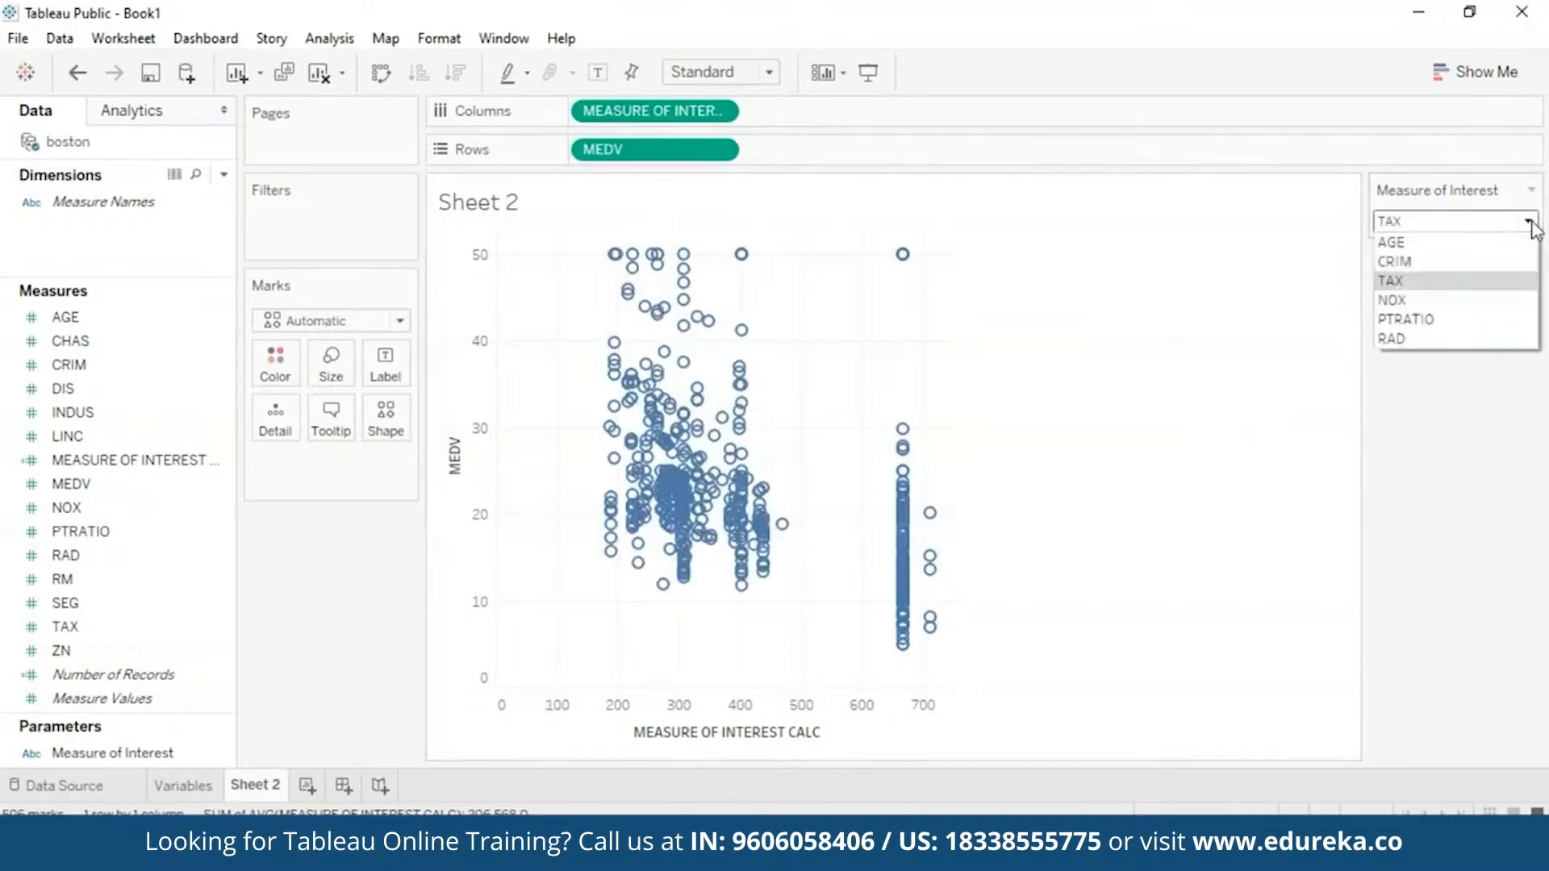
click(1415, 266)
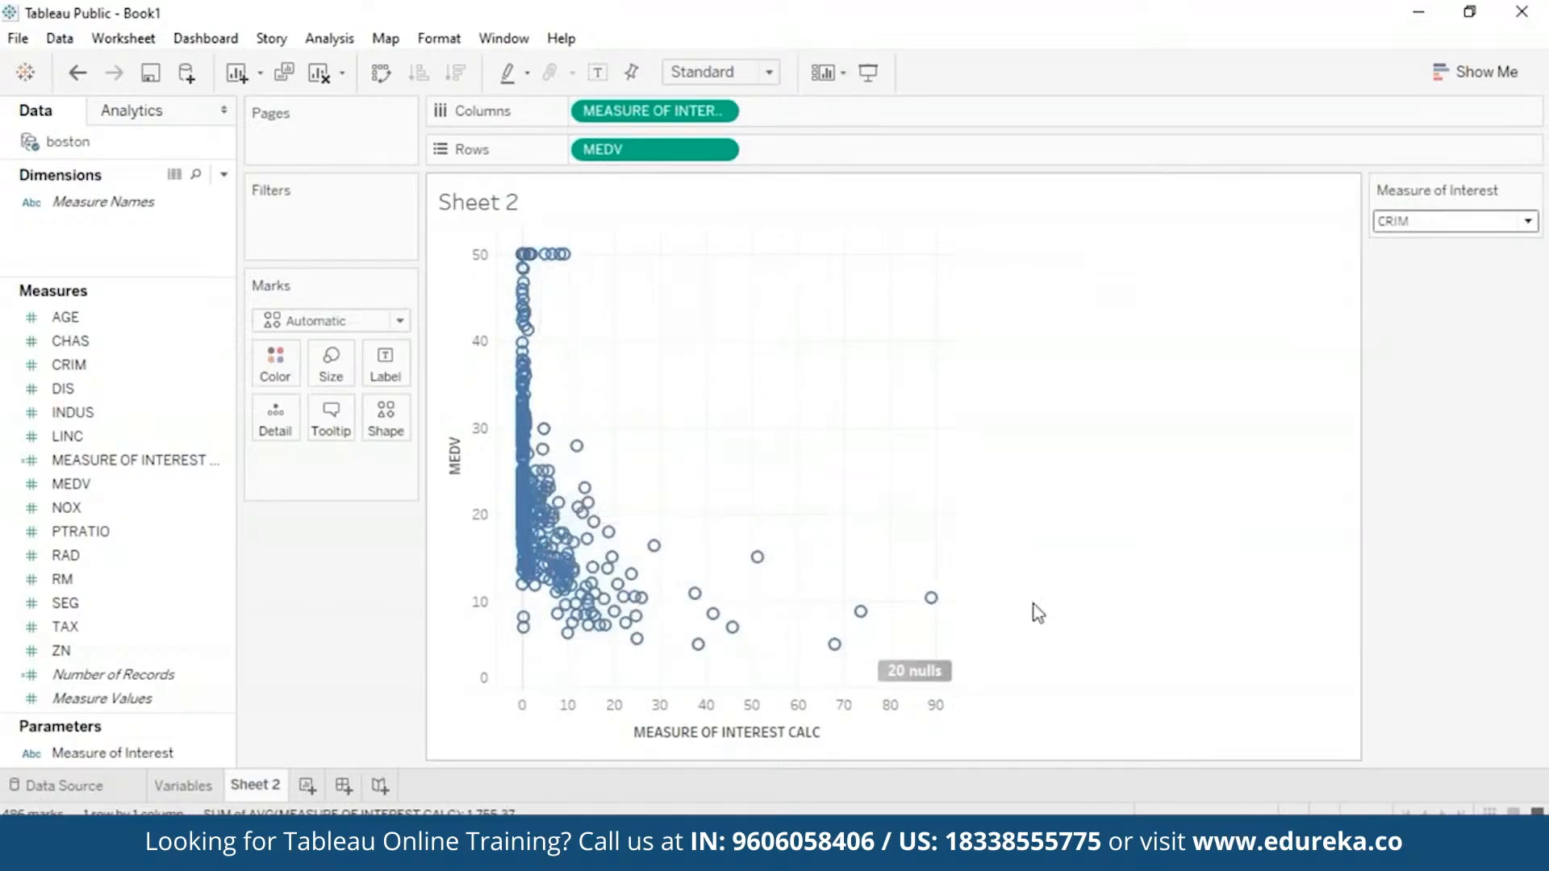
click(1528, 221)
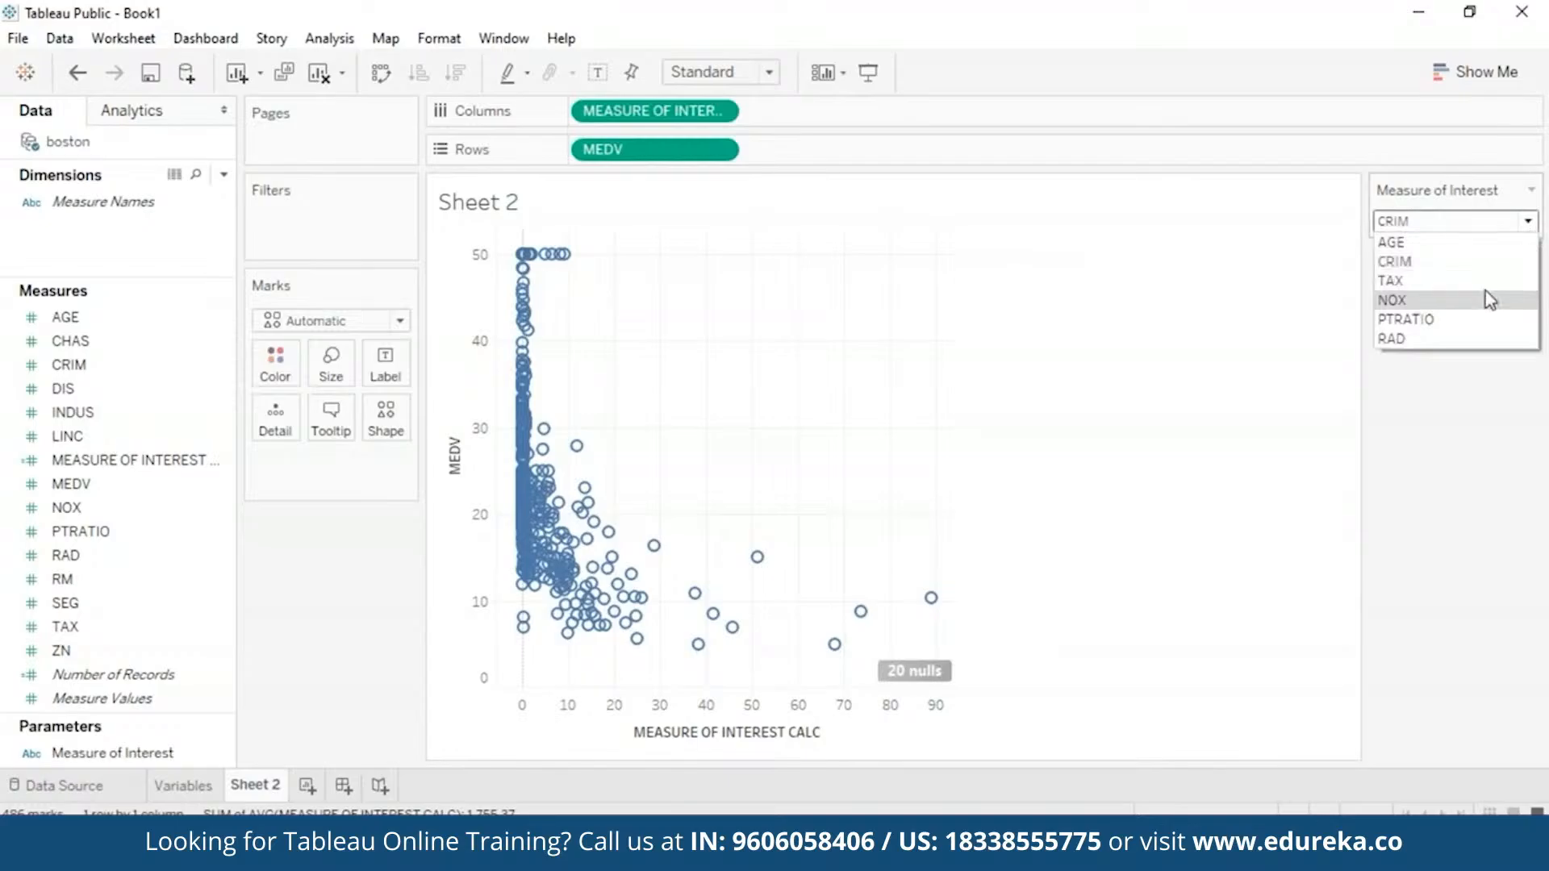
click(1452, 338)
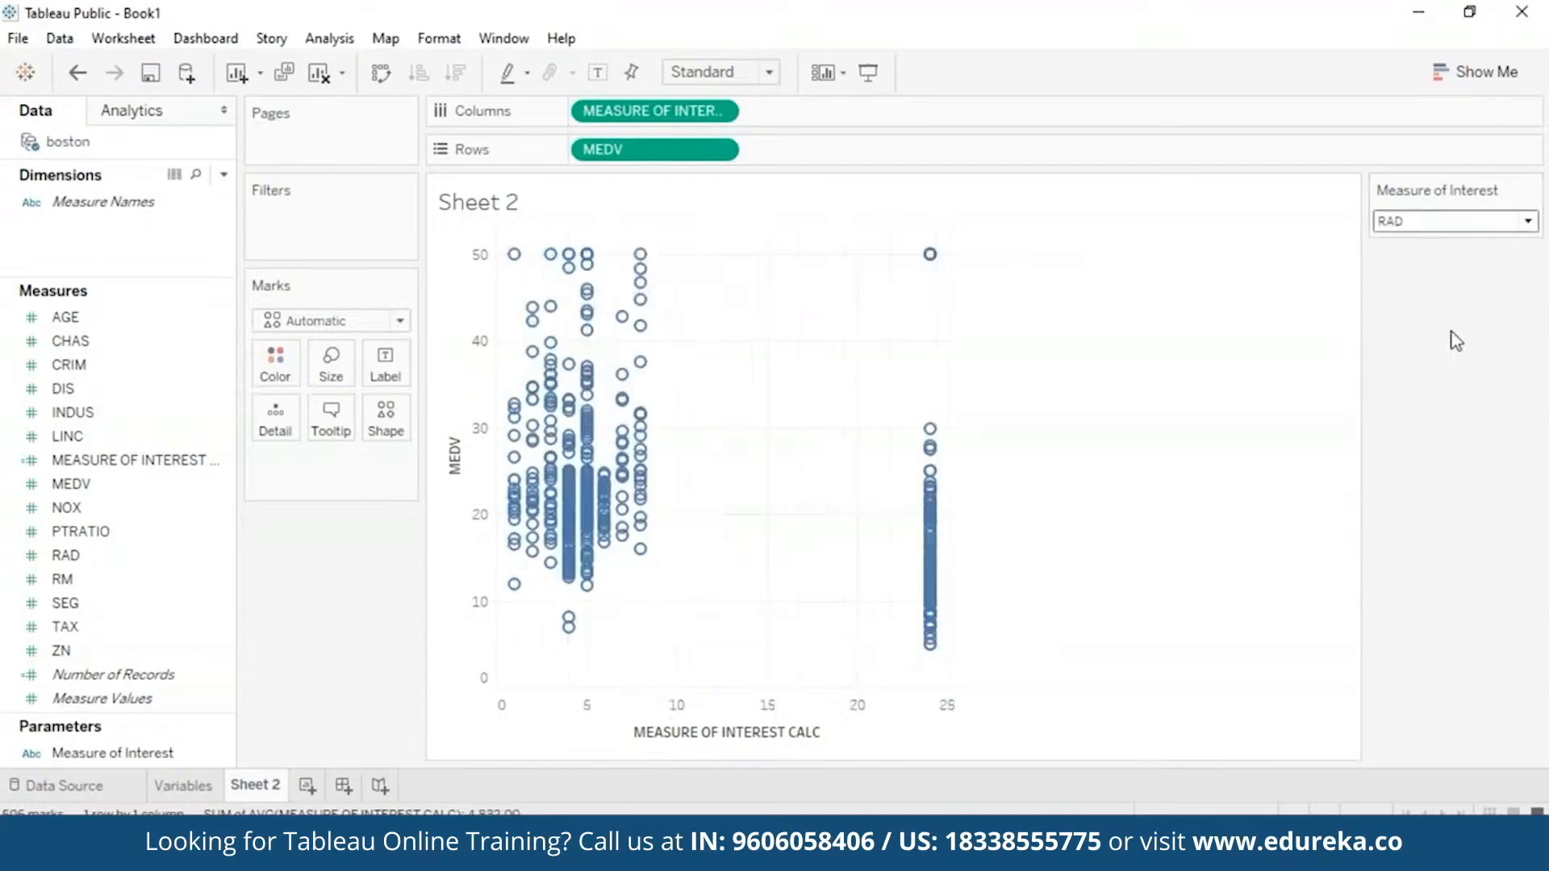
click(1530, 223)
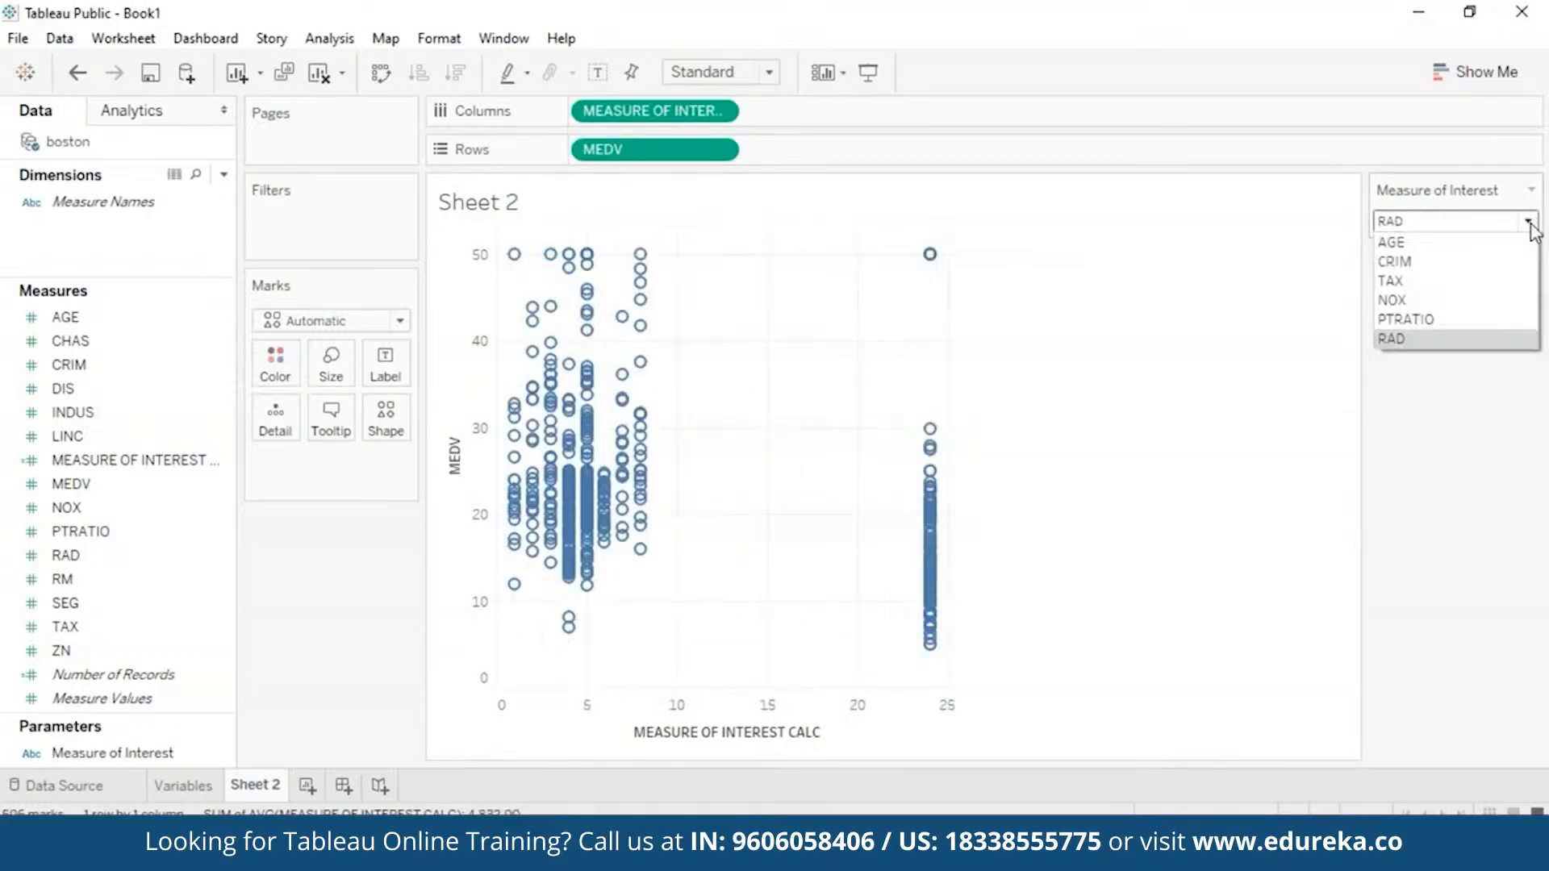
click(1461, 318)
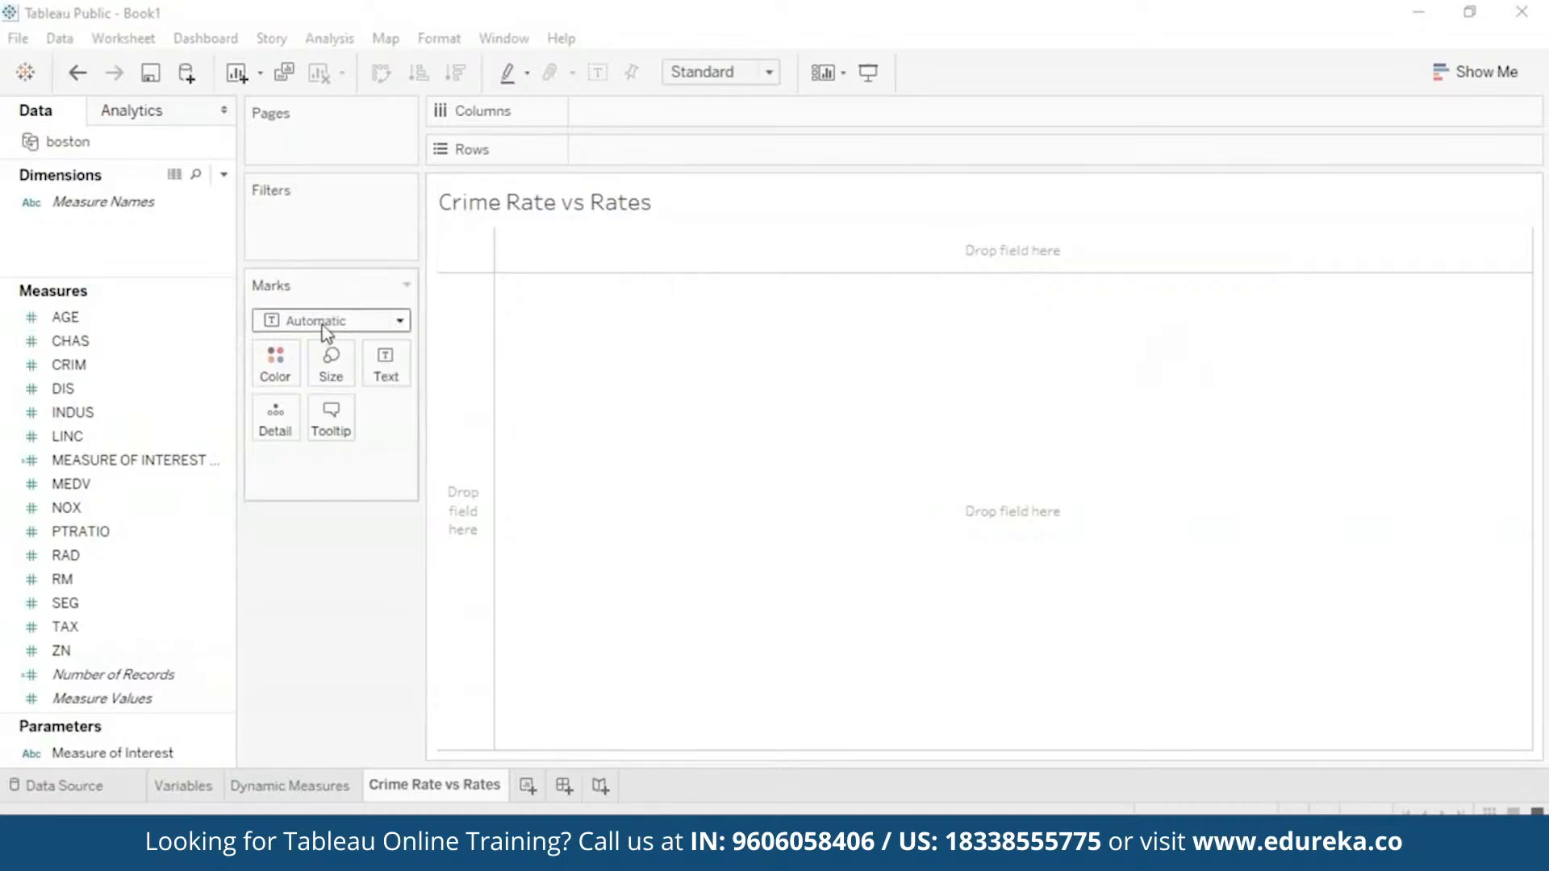
Step: Create bins of size 3 from the CRIM measure, keeping the field name CRIM (bin)
click(129, 368)
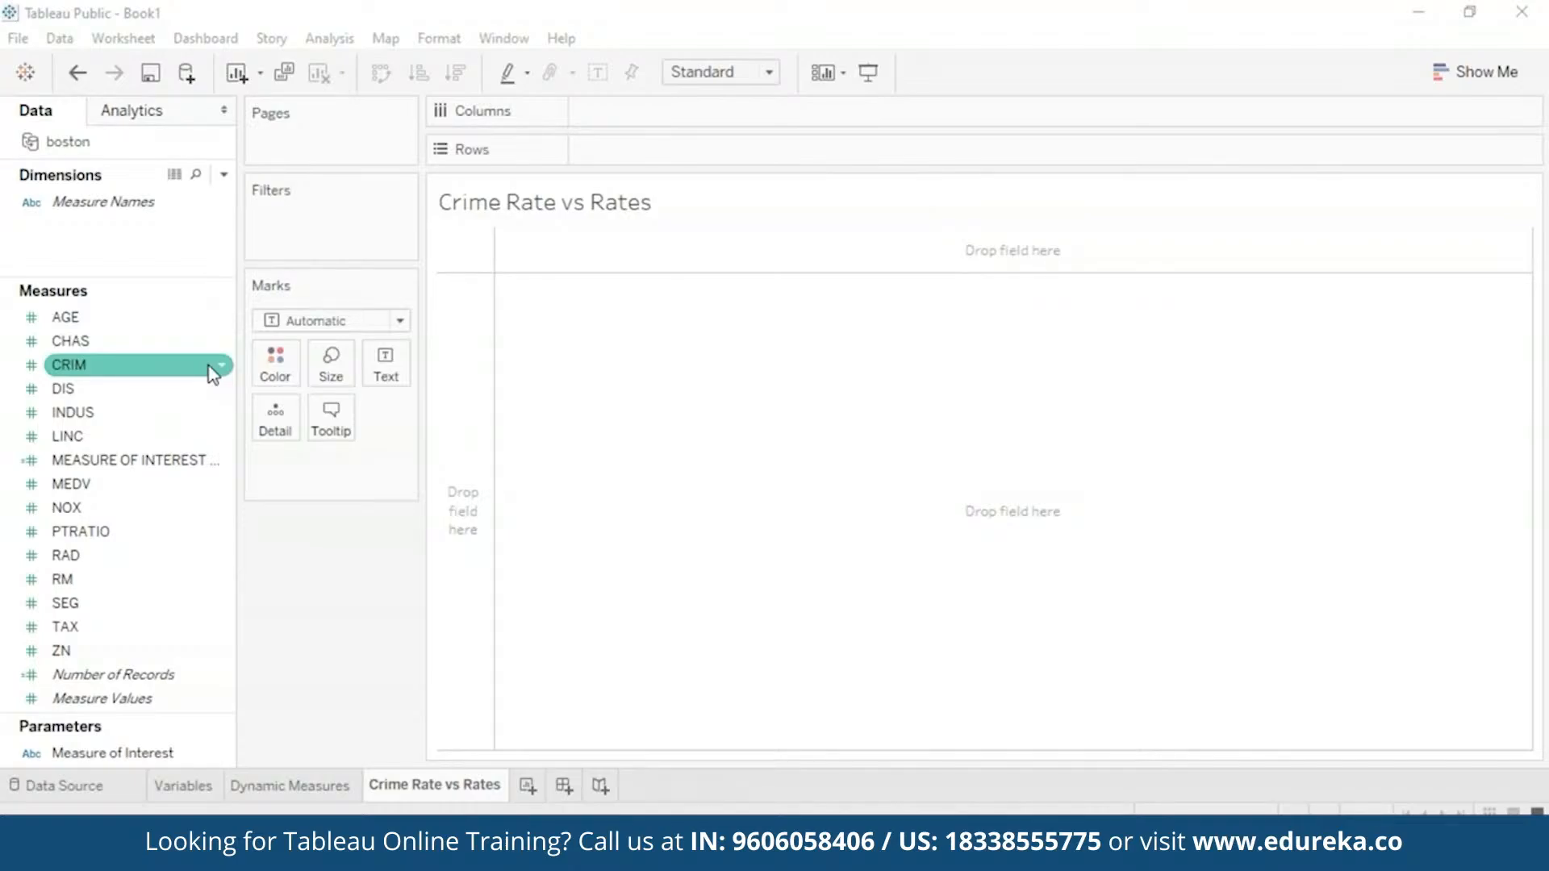
right_click(208, 367)
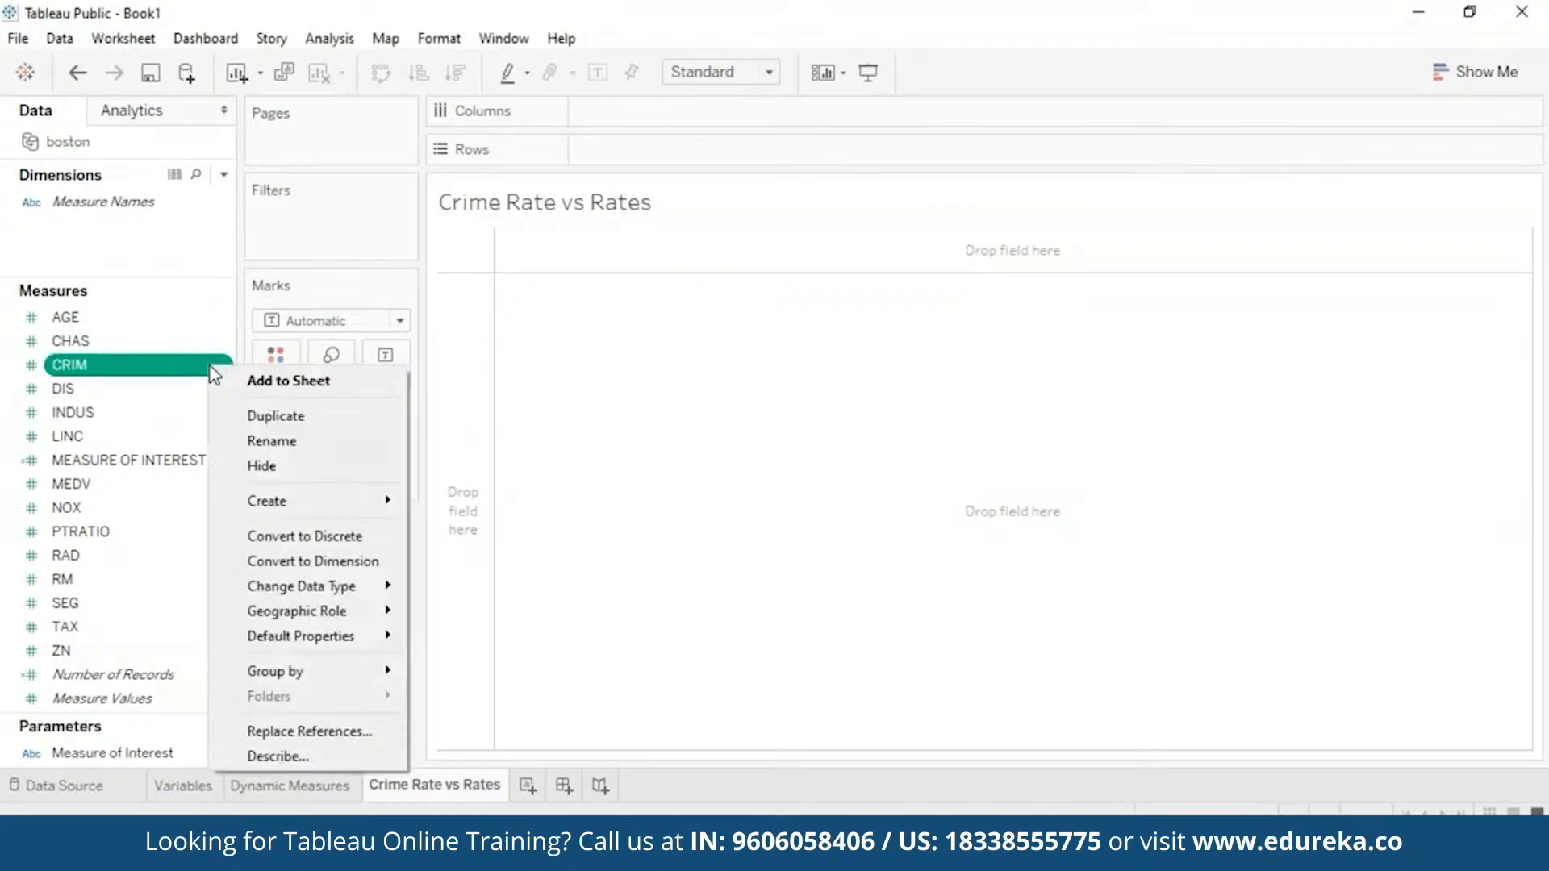
mouse_move(341, 510)
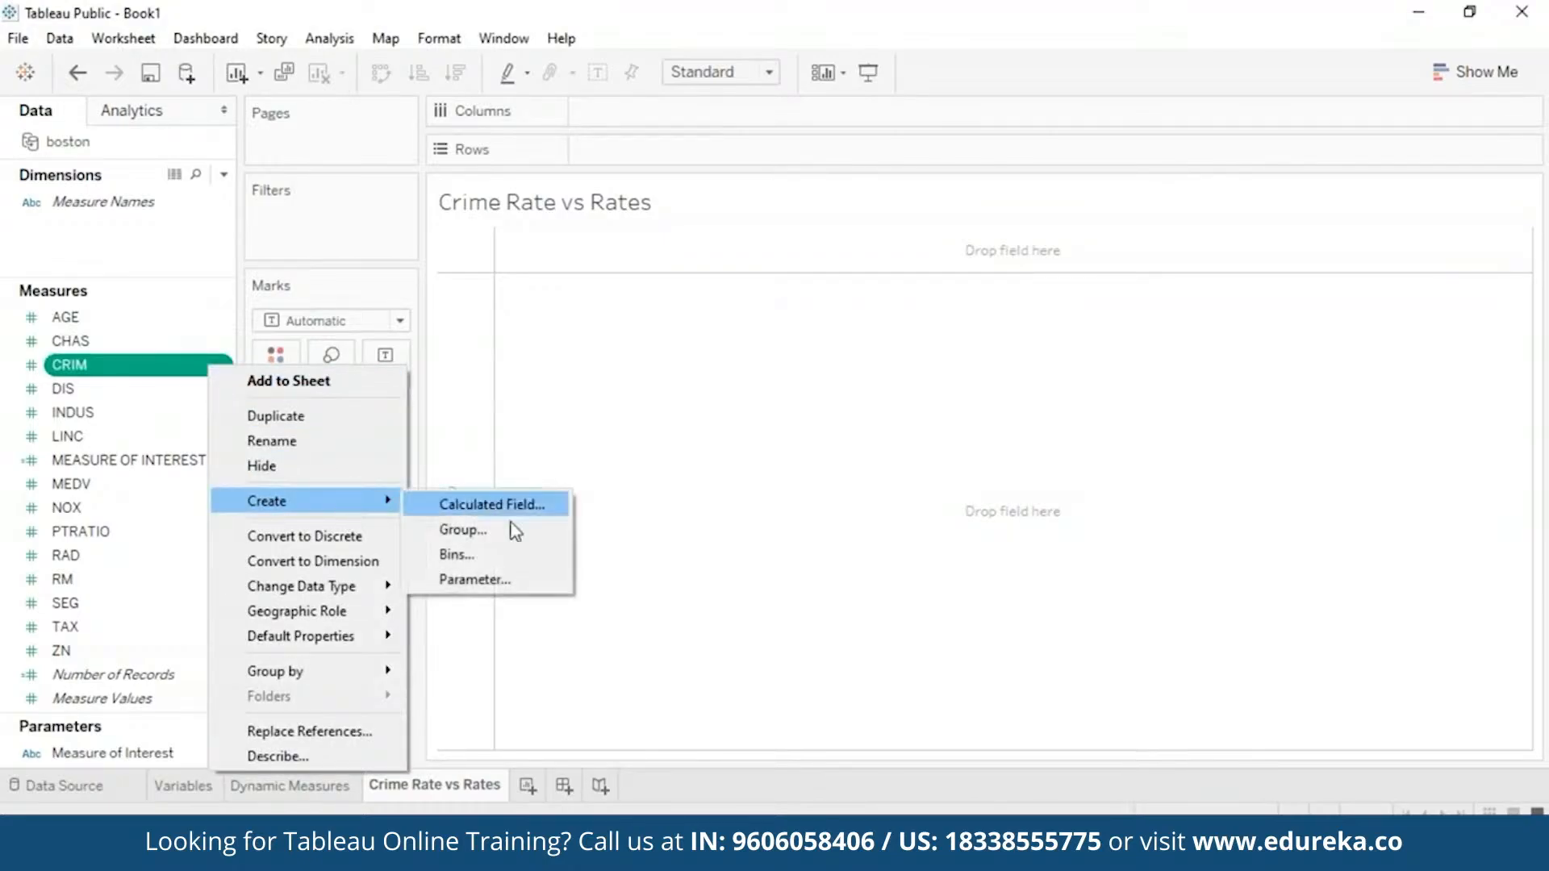
click(530, 556)
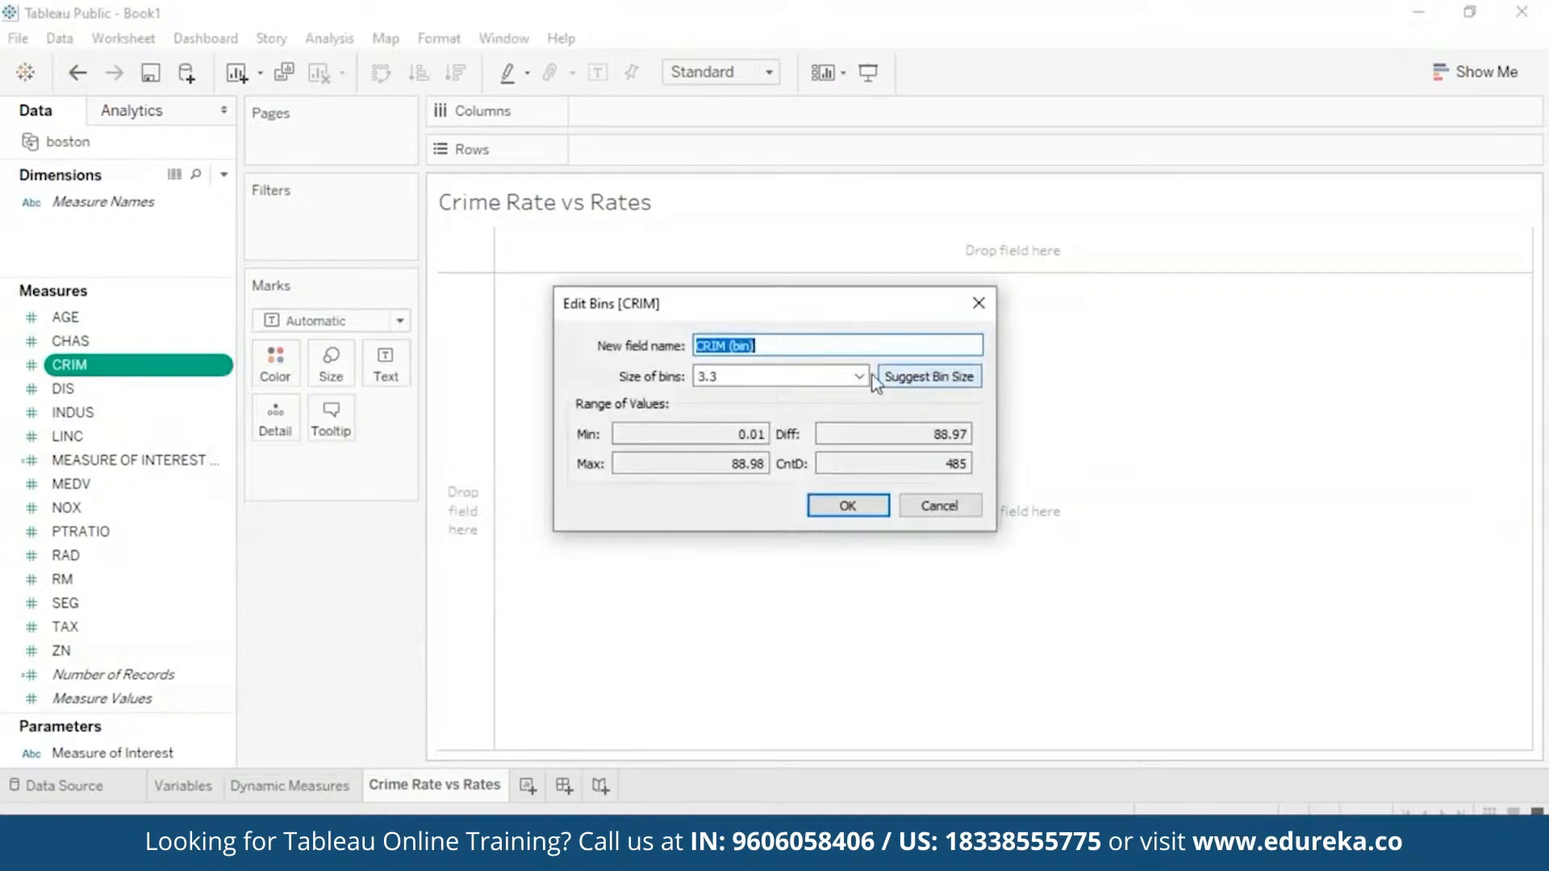
click(737, 379)
key(BackSpace)
key(BackSpace)
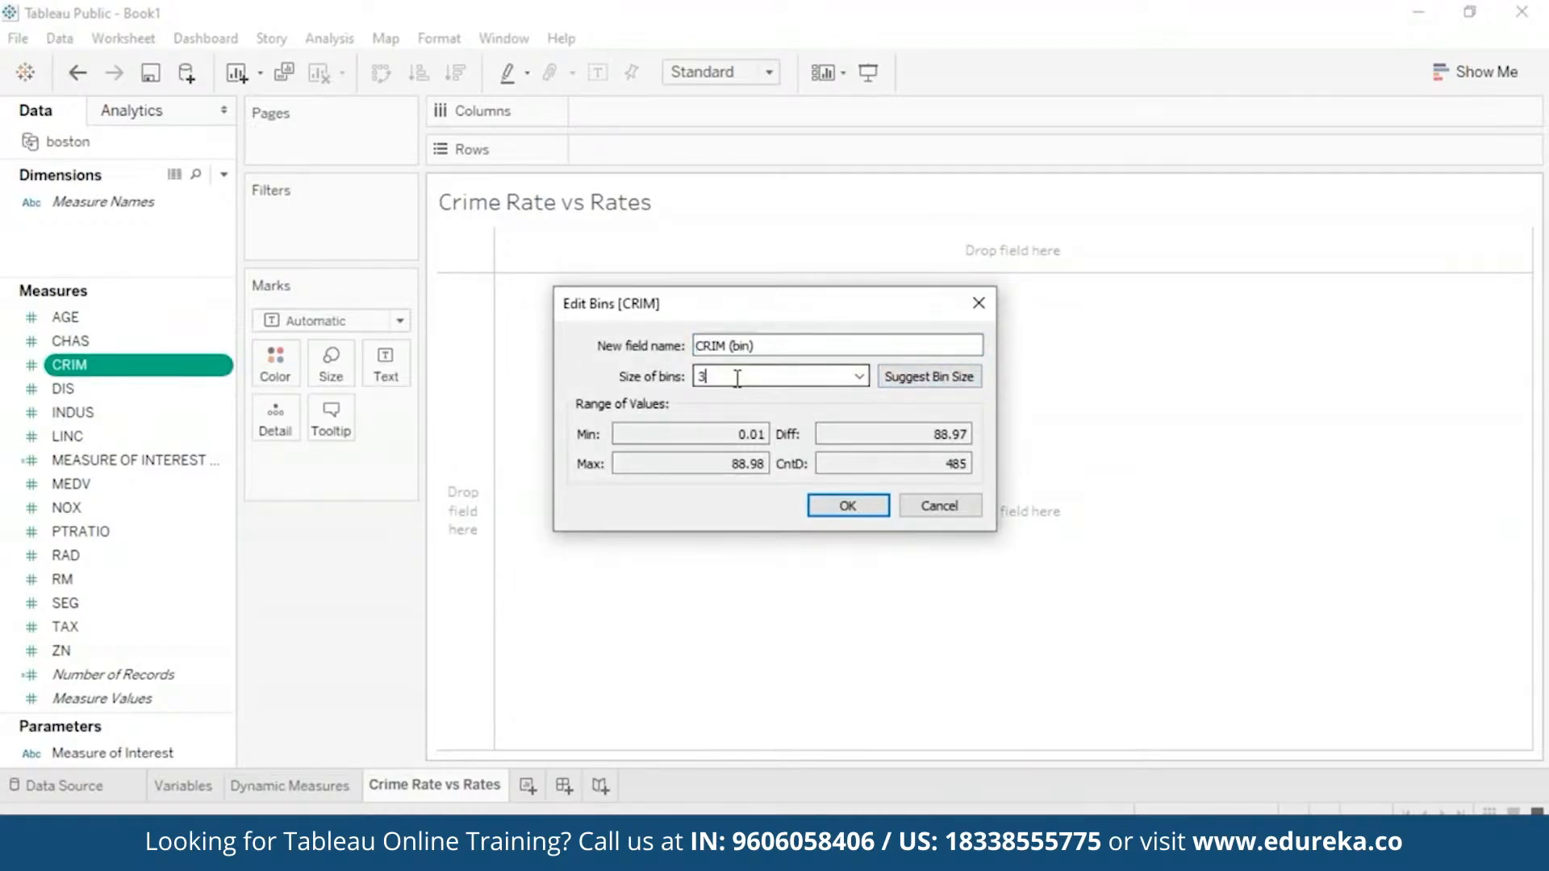
click(854, 513)
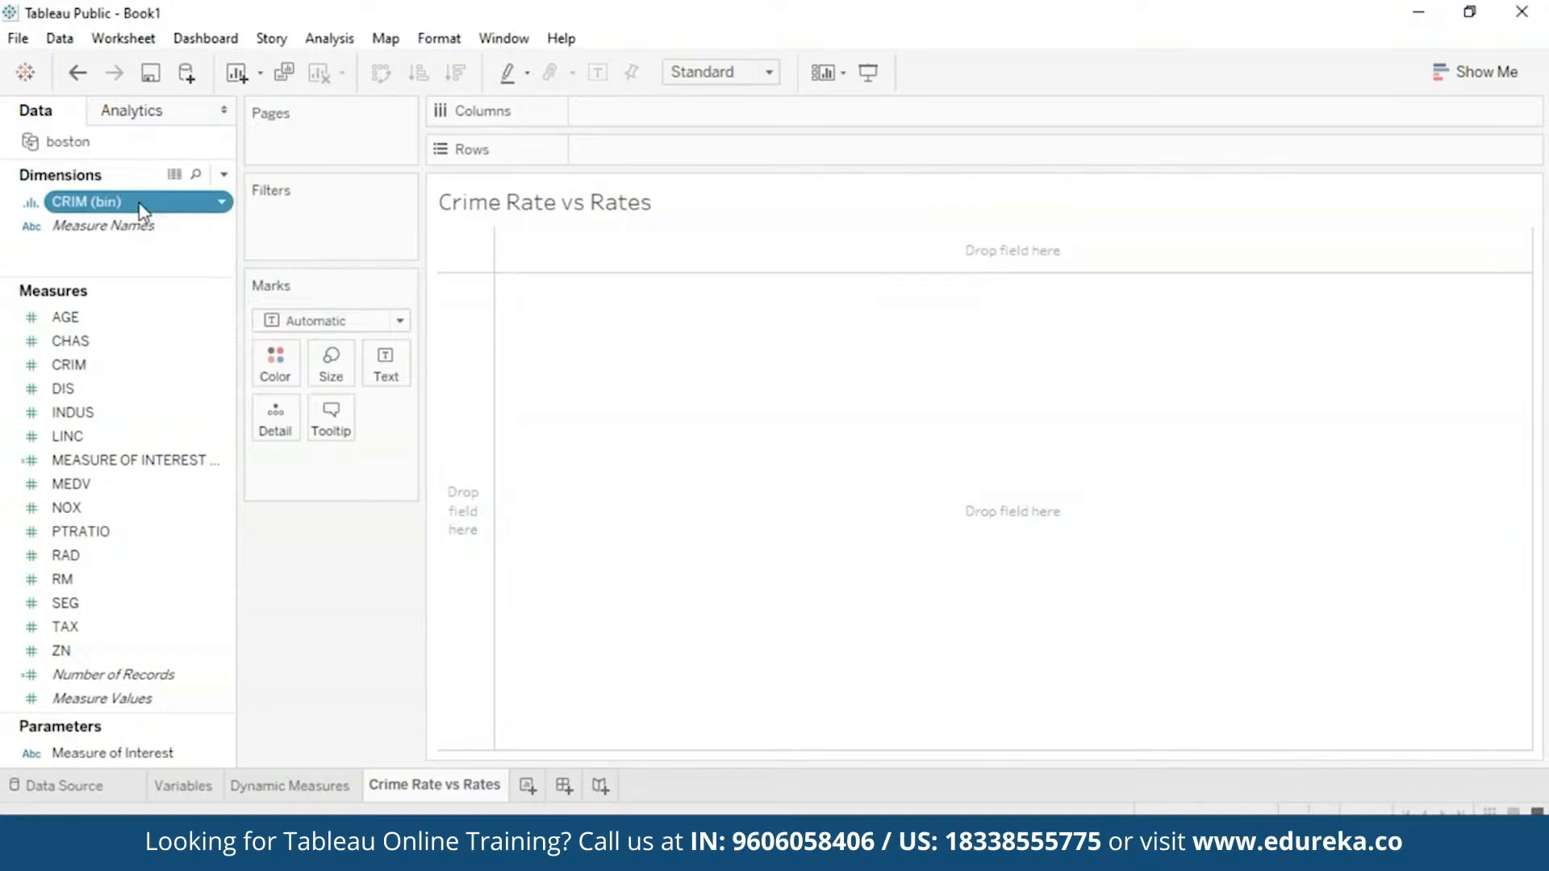
Step: Plot MEDV on Rows against CRIM (bin) on Columns, and exclude the Null bin from the chart
drag(142, 212, 673, 117)
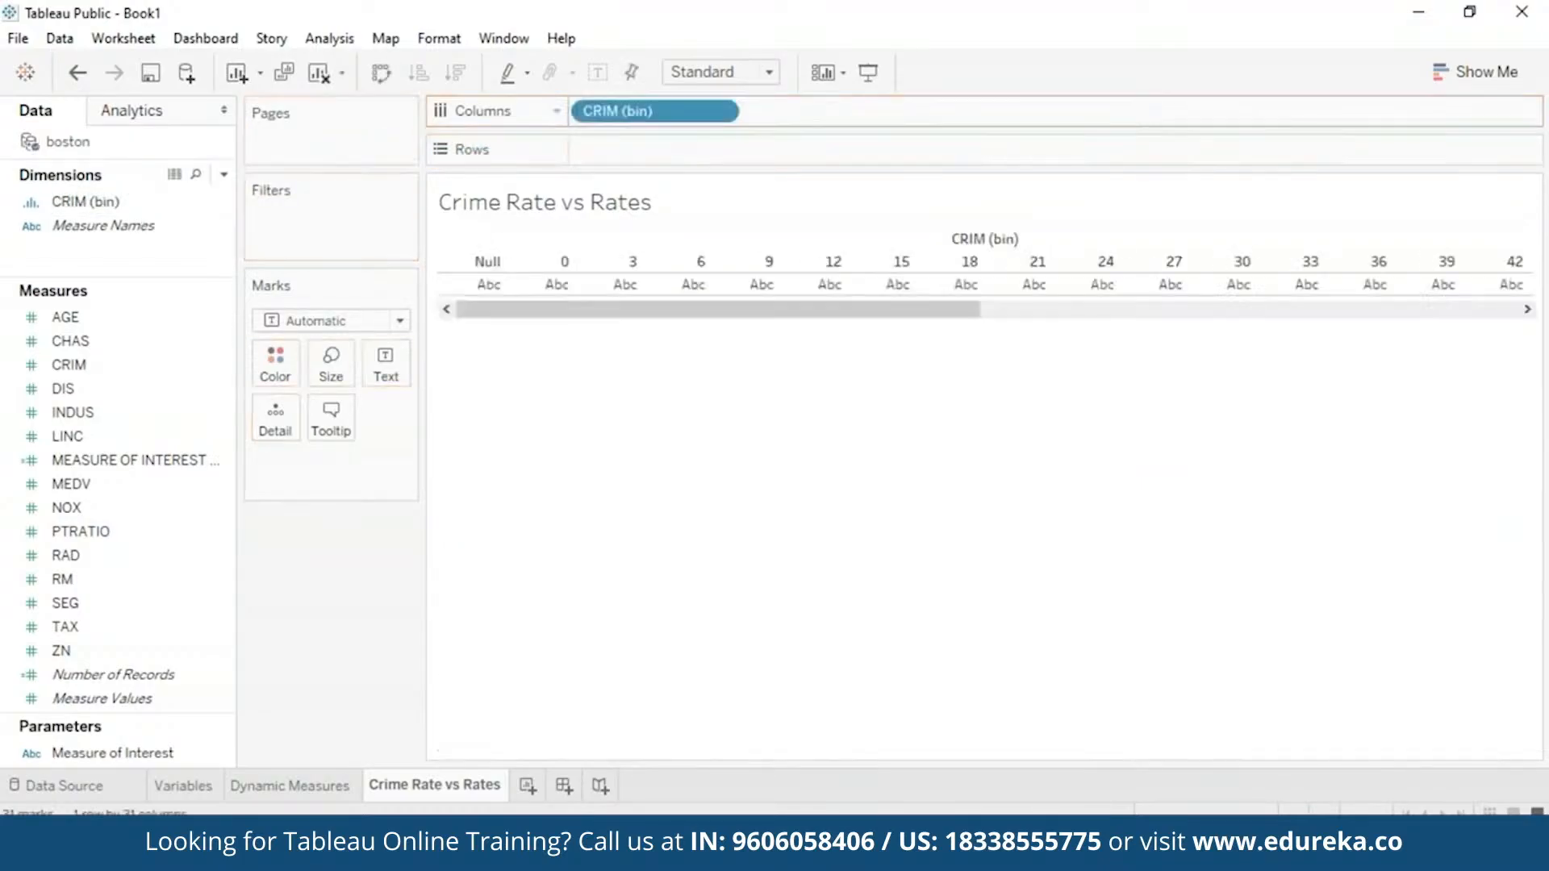
drag(103, 482, 626, 143)
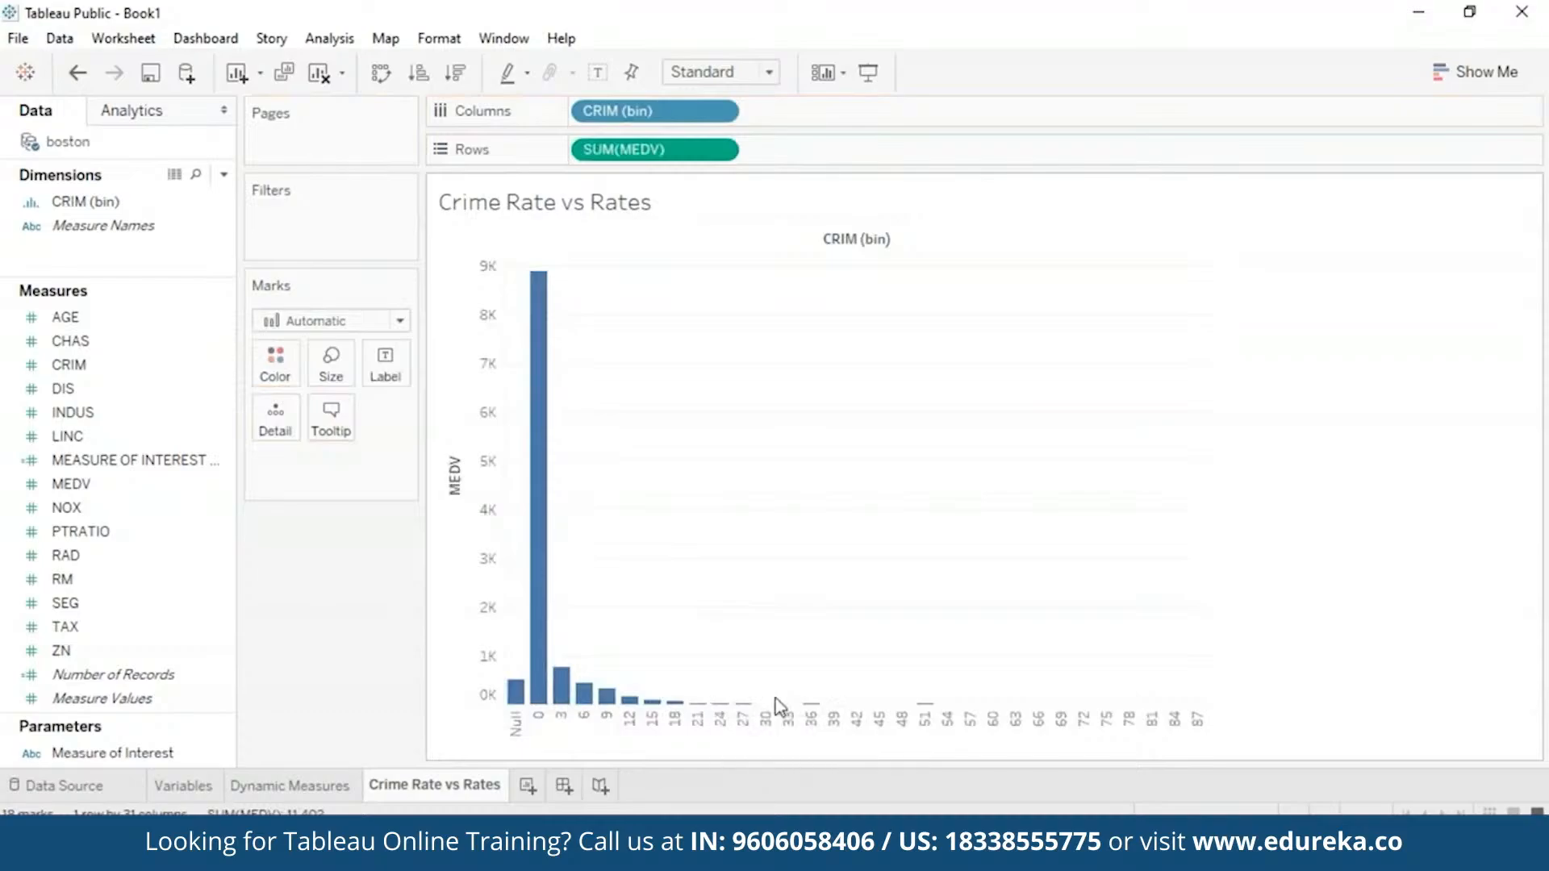
click(517, 720)
mouse_move(521, 707)
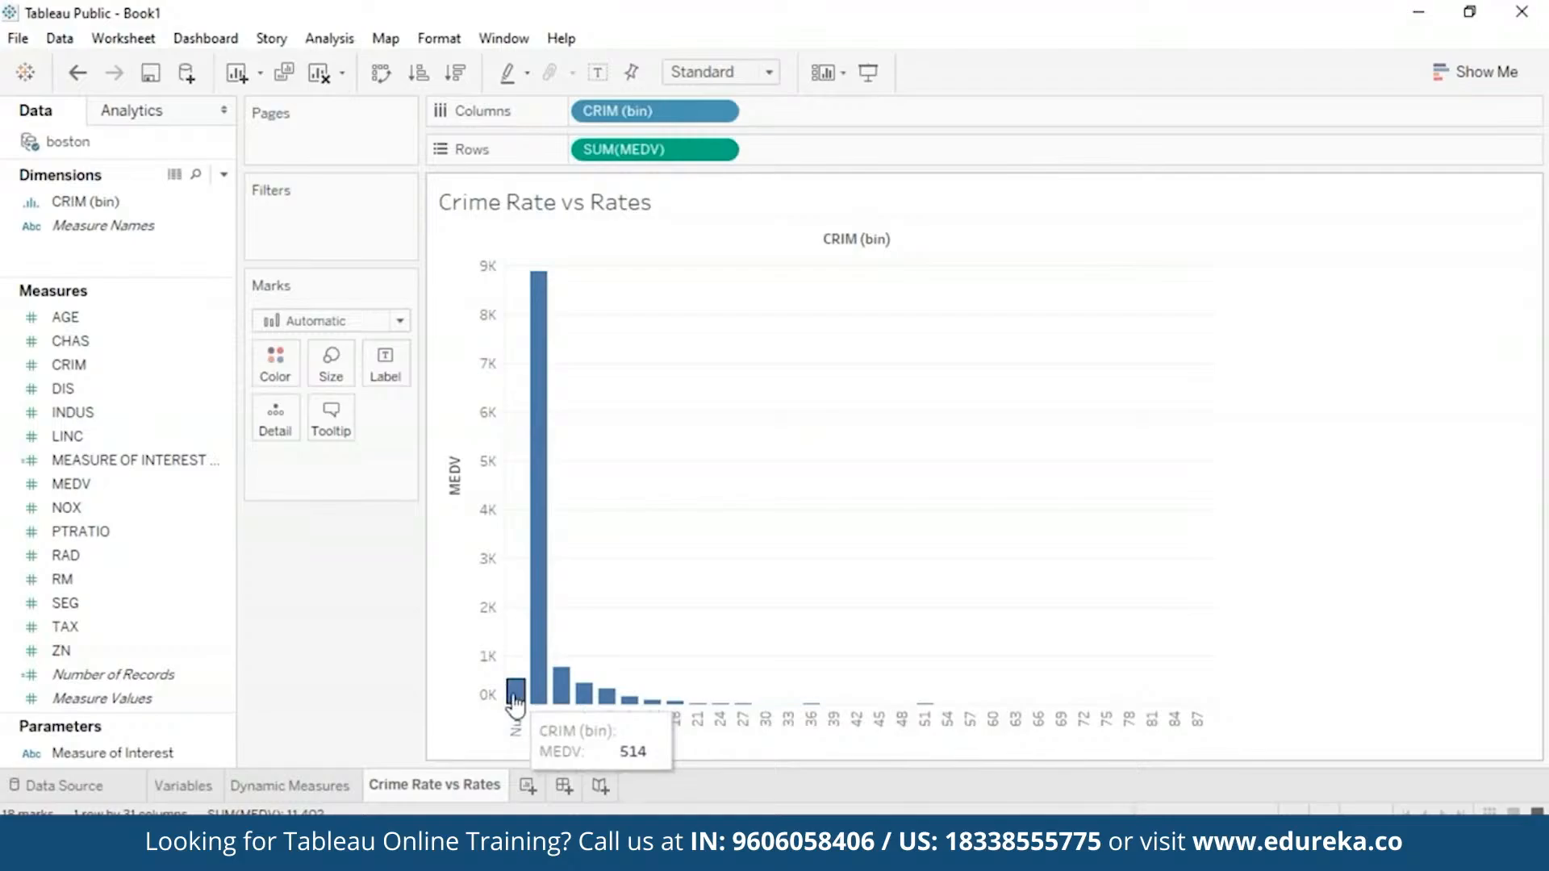
right_click(515, 706)
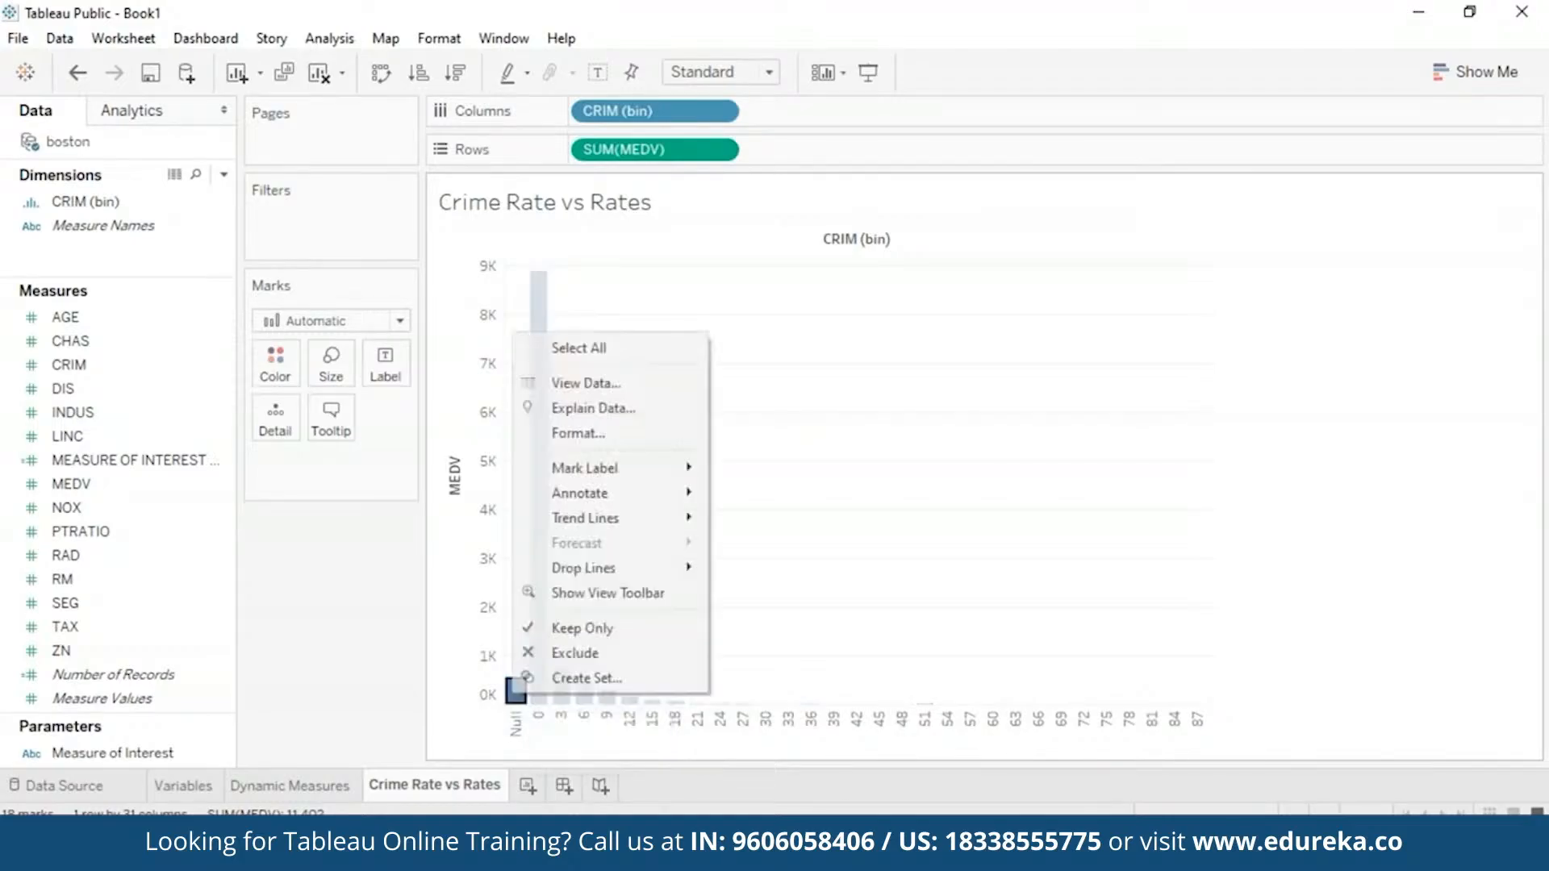
click(567, 655)
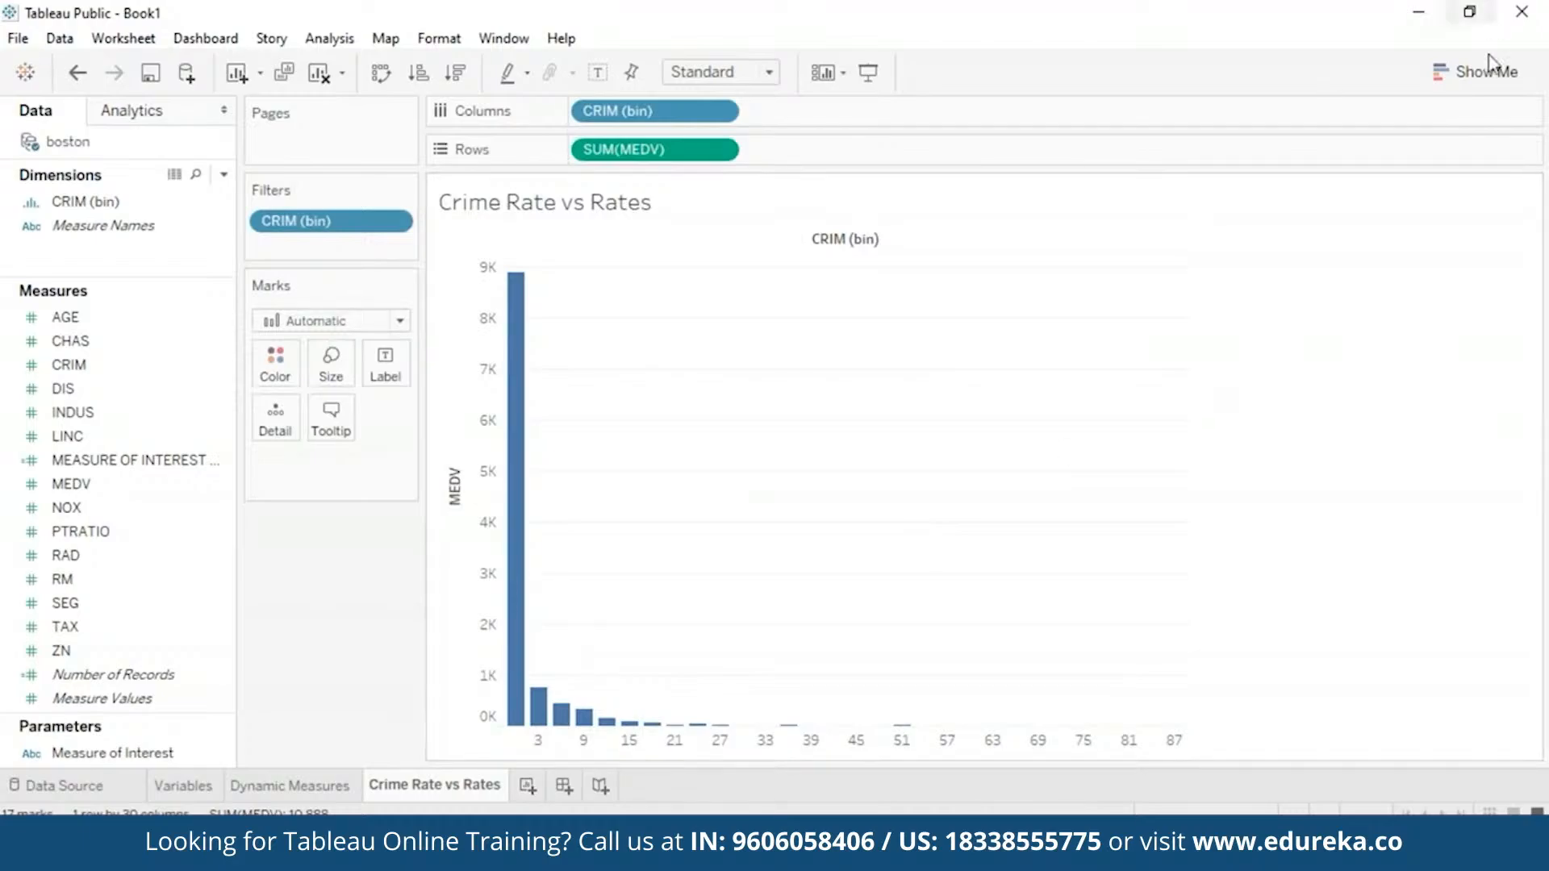
Step: Convert the bar chart to a box-and-whisker plot and move CRIM (bin) from the marks back to Columns
click(1488, 74)
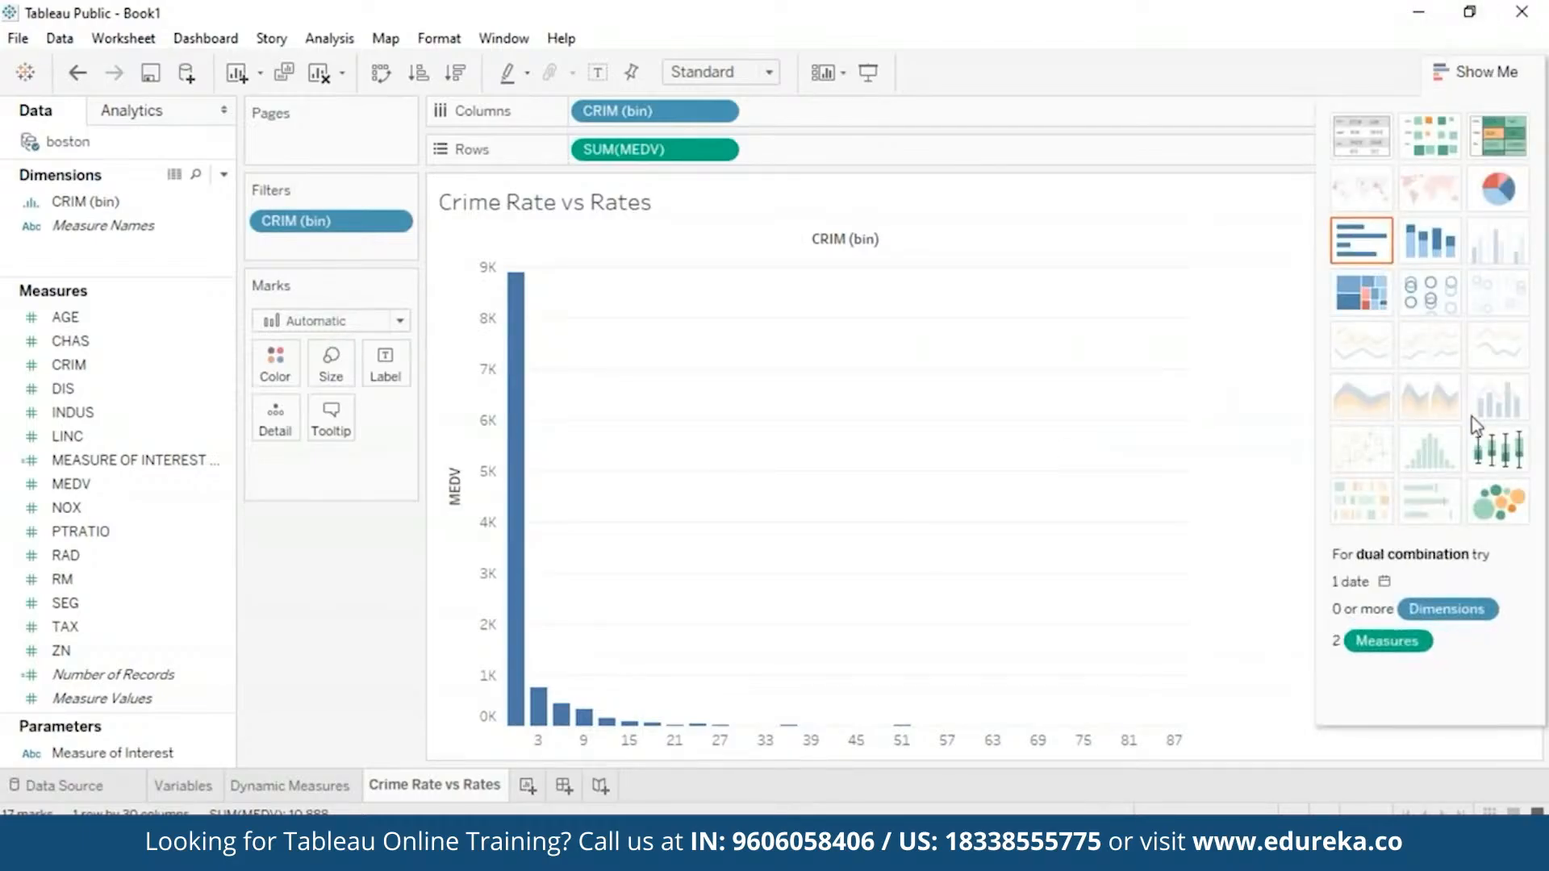
click(1491, 478)
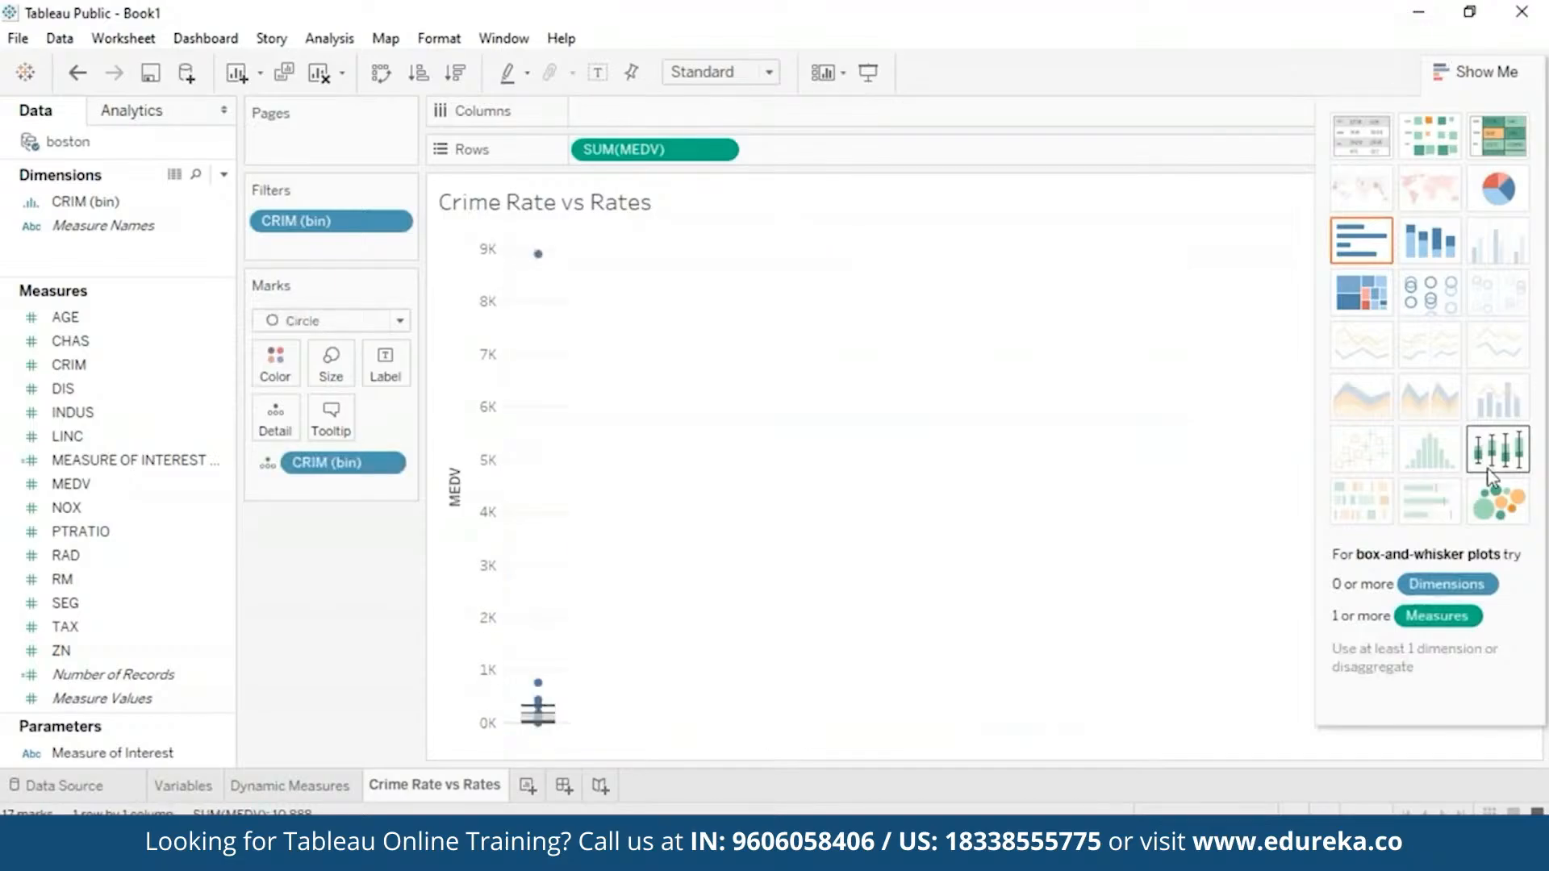
drag(343, 462, 667, 107)
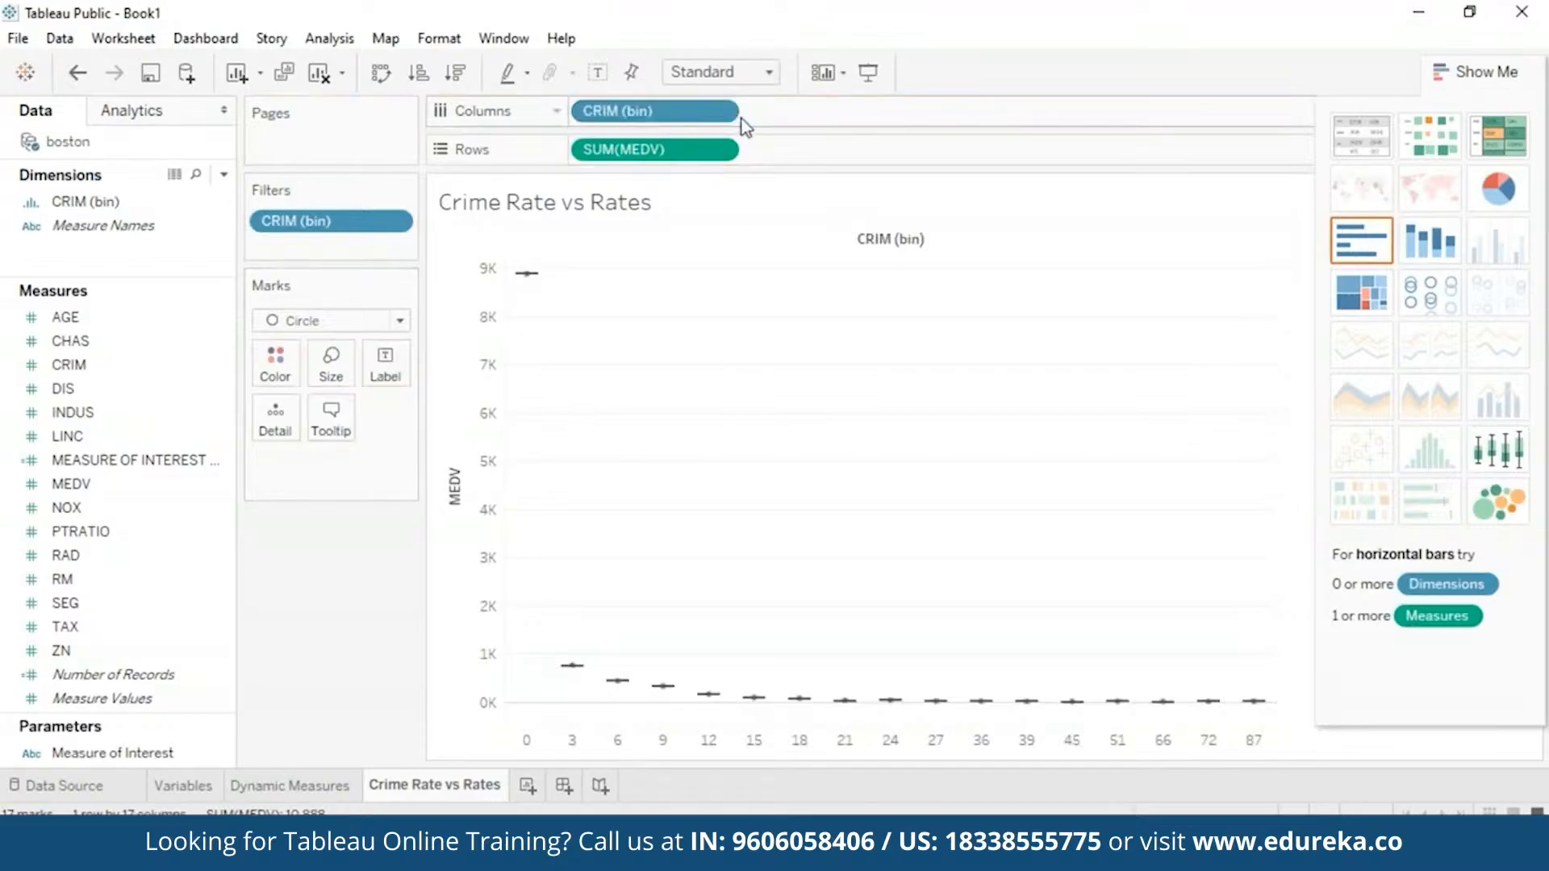
Step: Change MEDV on Rows from an aggregated measure to a dimension
mouse_move(572, 665)
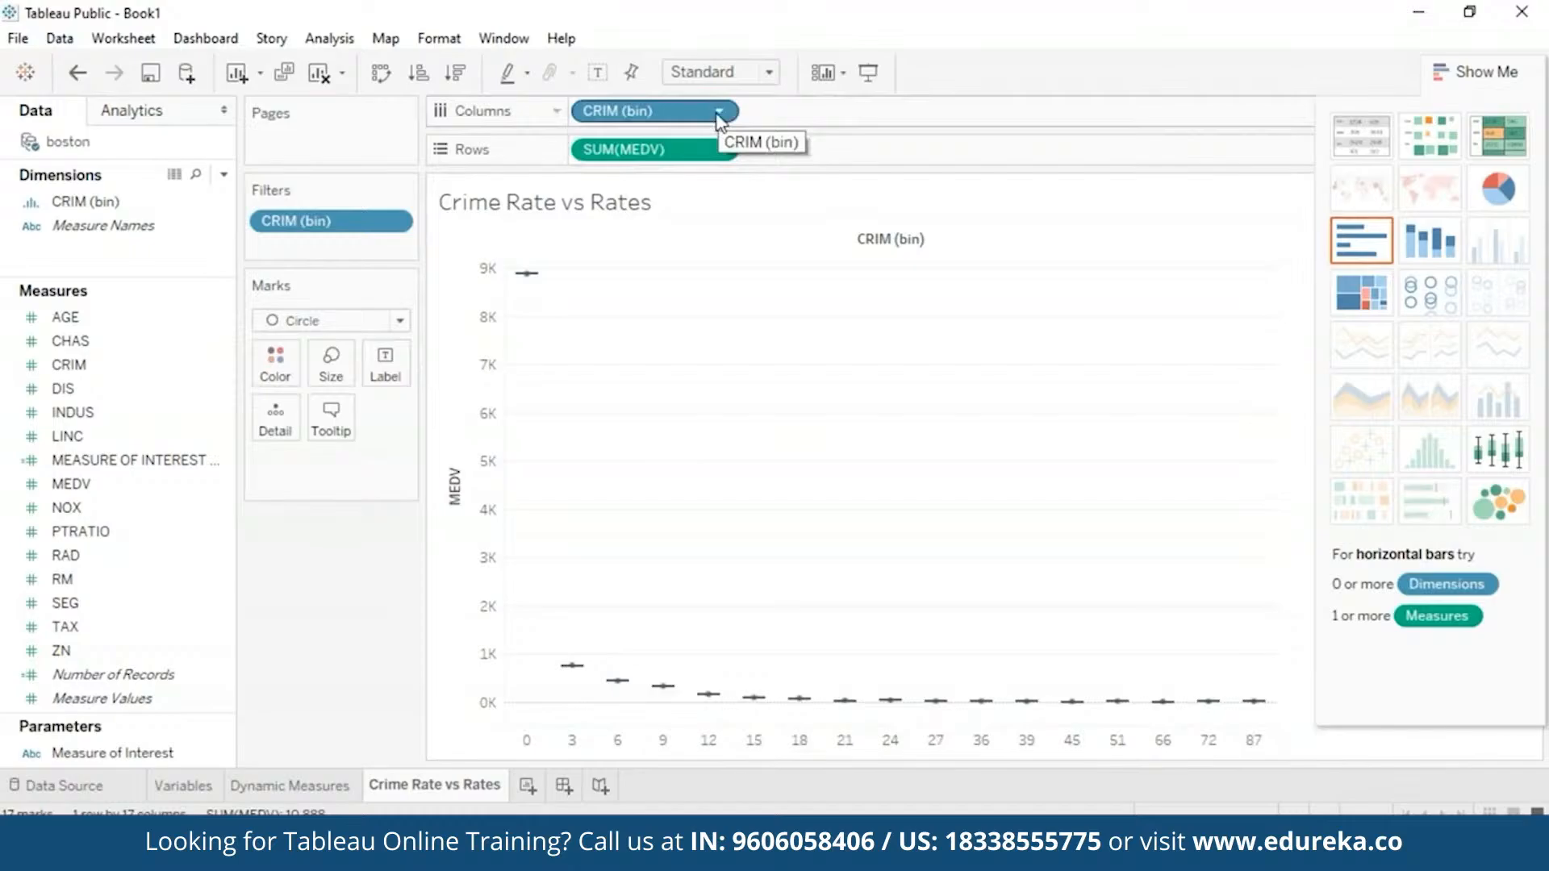
click(719, 149)
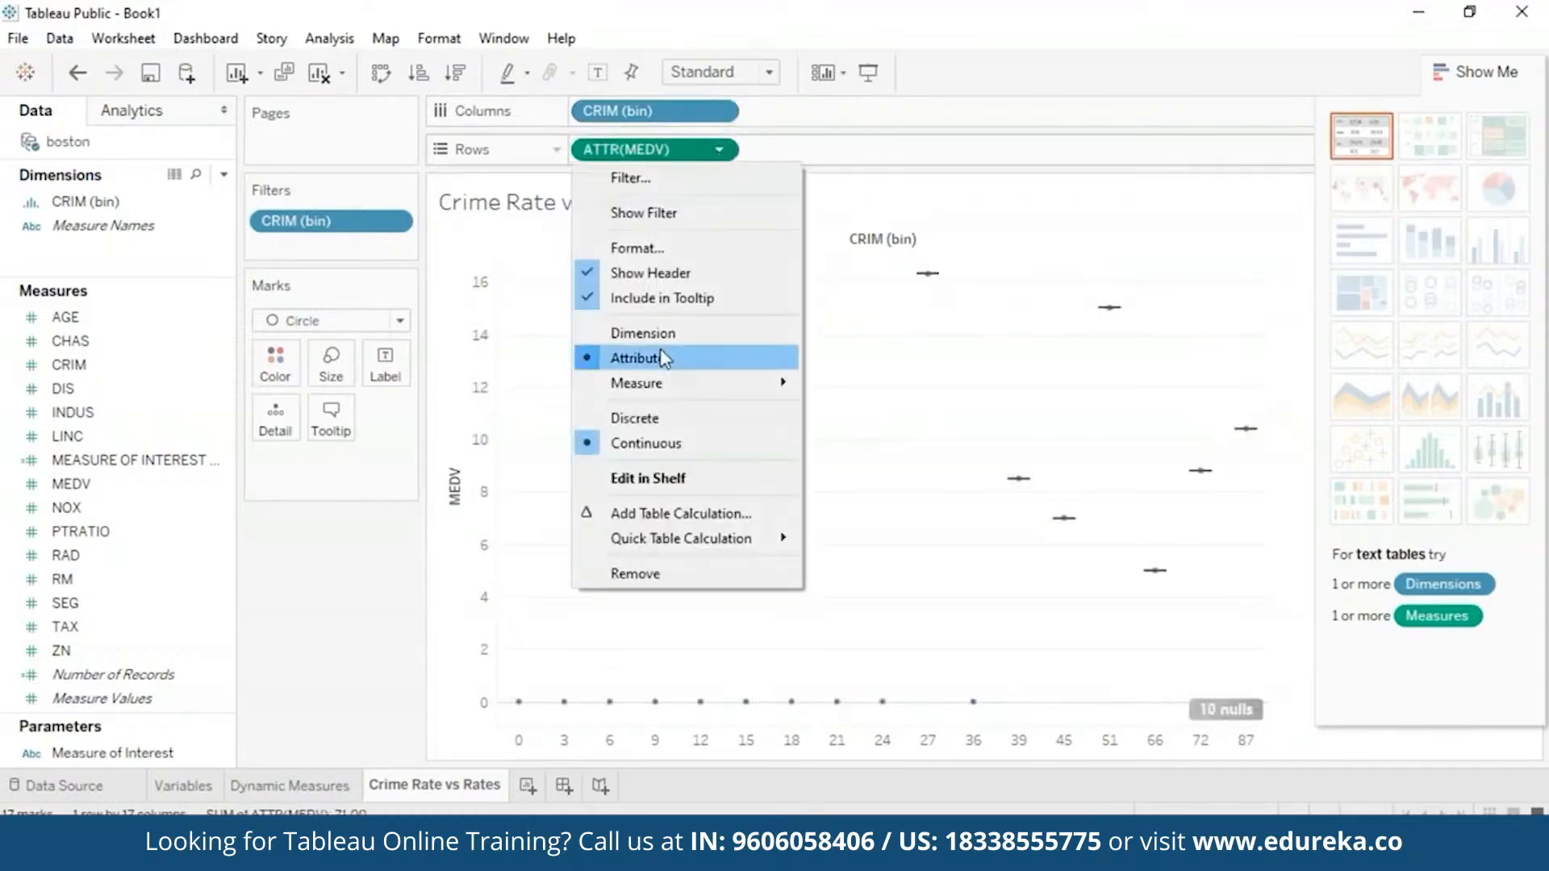
click(657, 332)
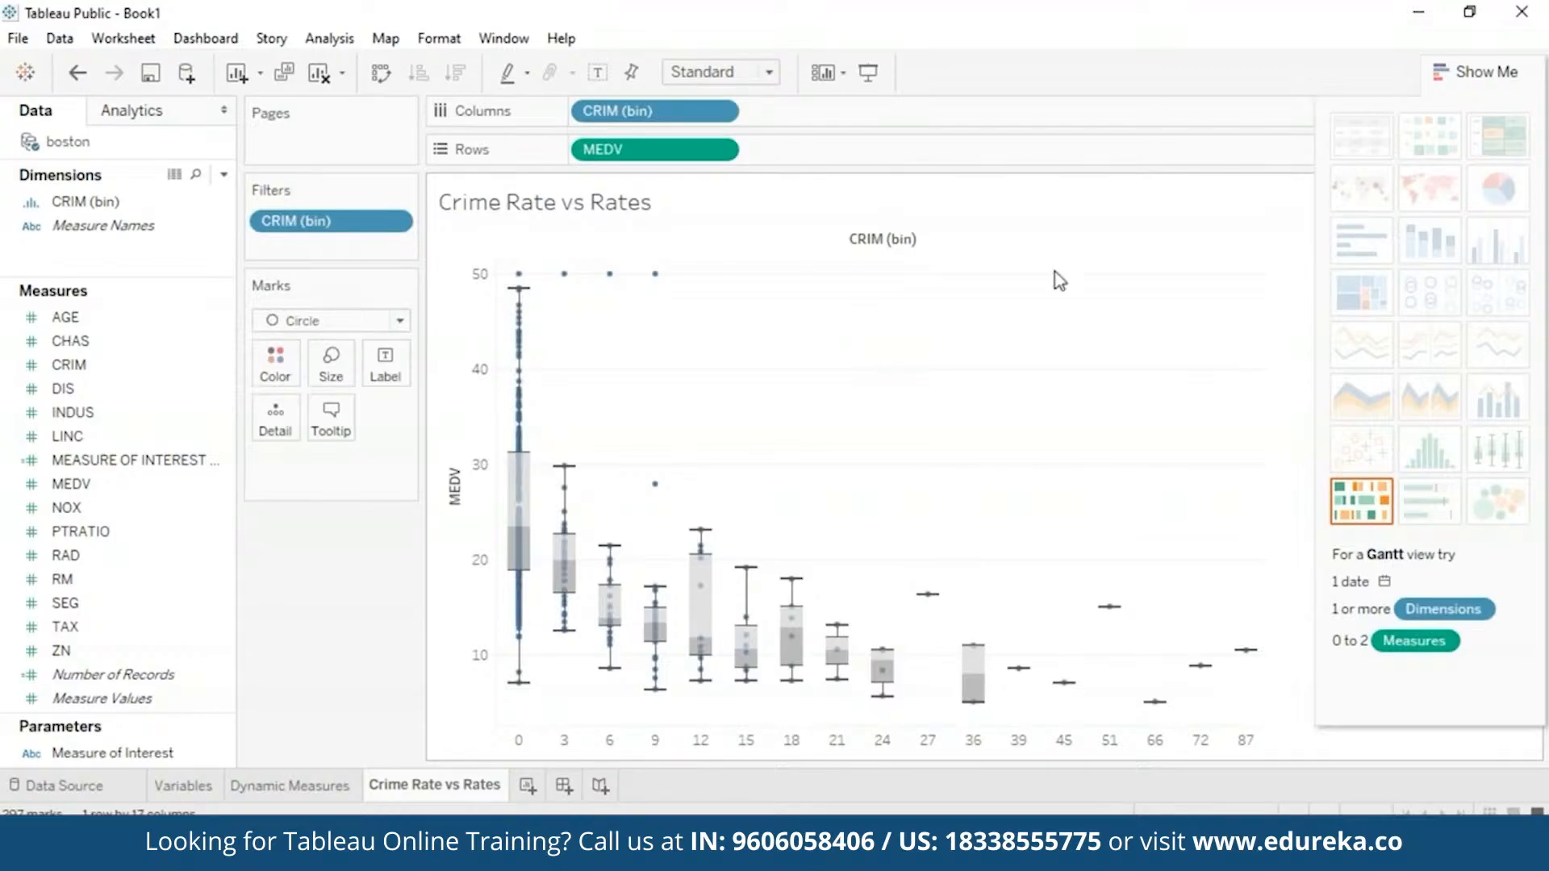
Step: Examine the whisker, hinge and median values of several box plots and the aggregation options available for MEDV
click(1464, 75)
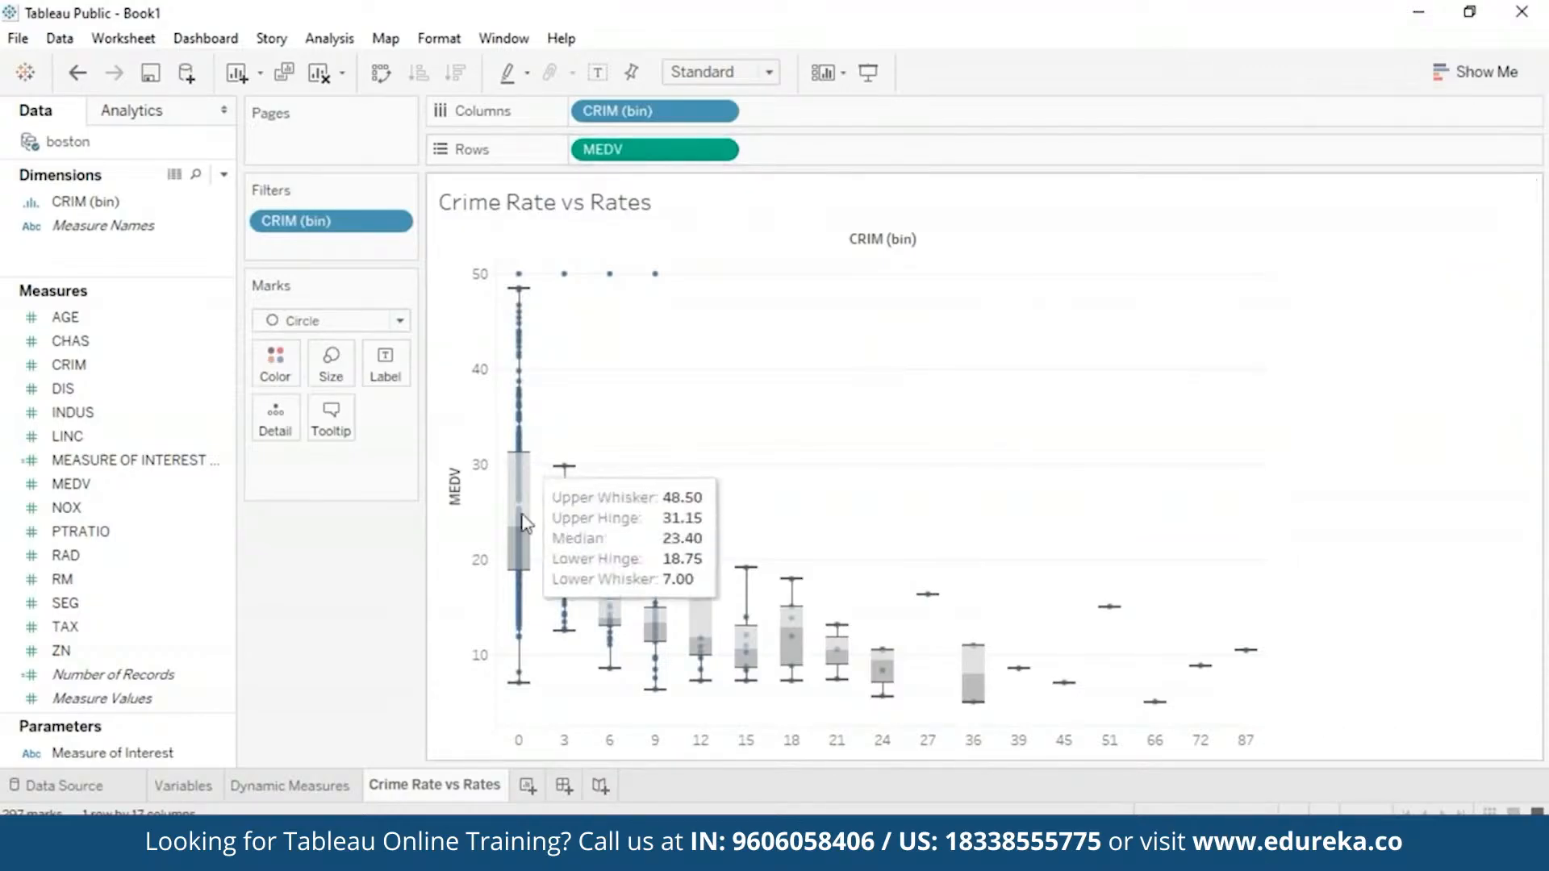
mouse_move(702, 627)
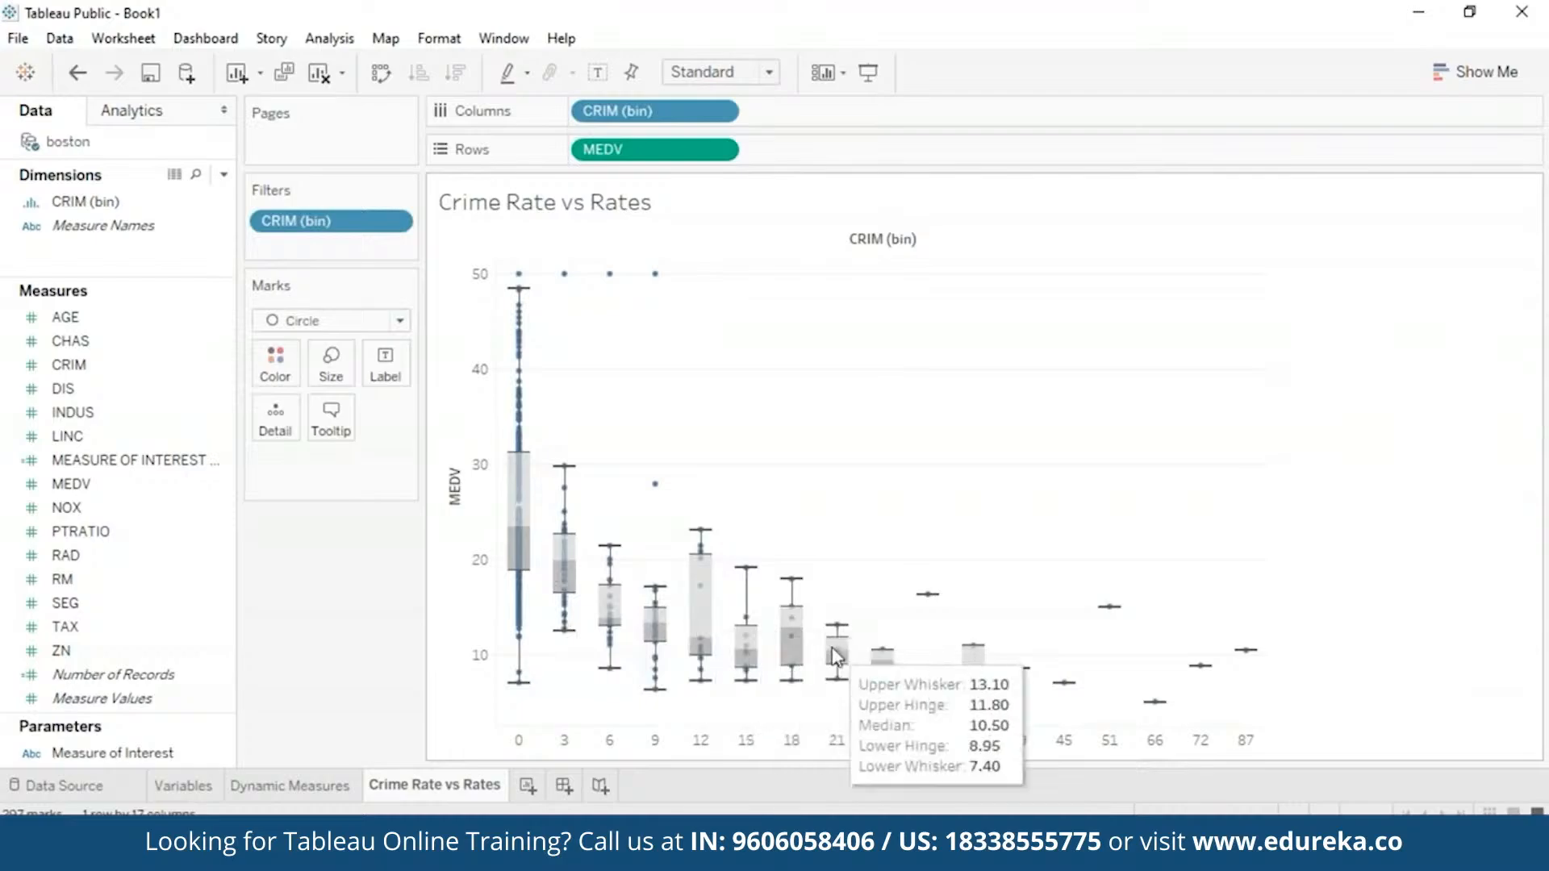
mouse_move(788, 676)
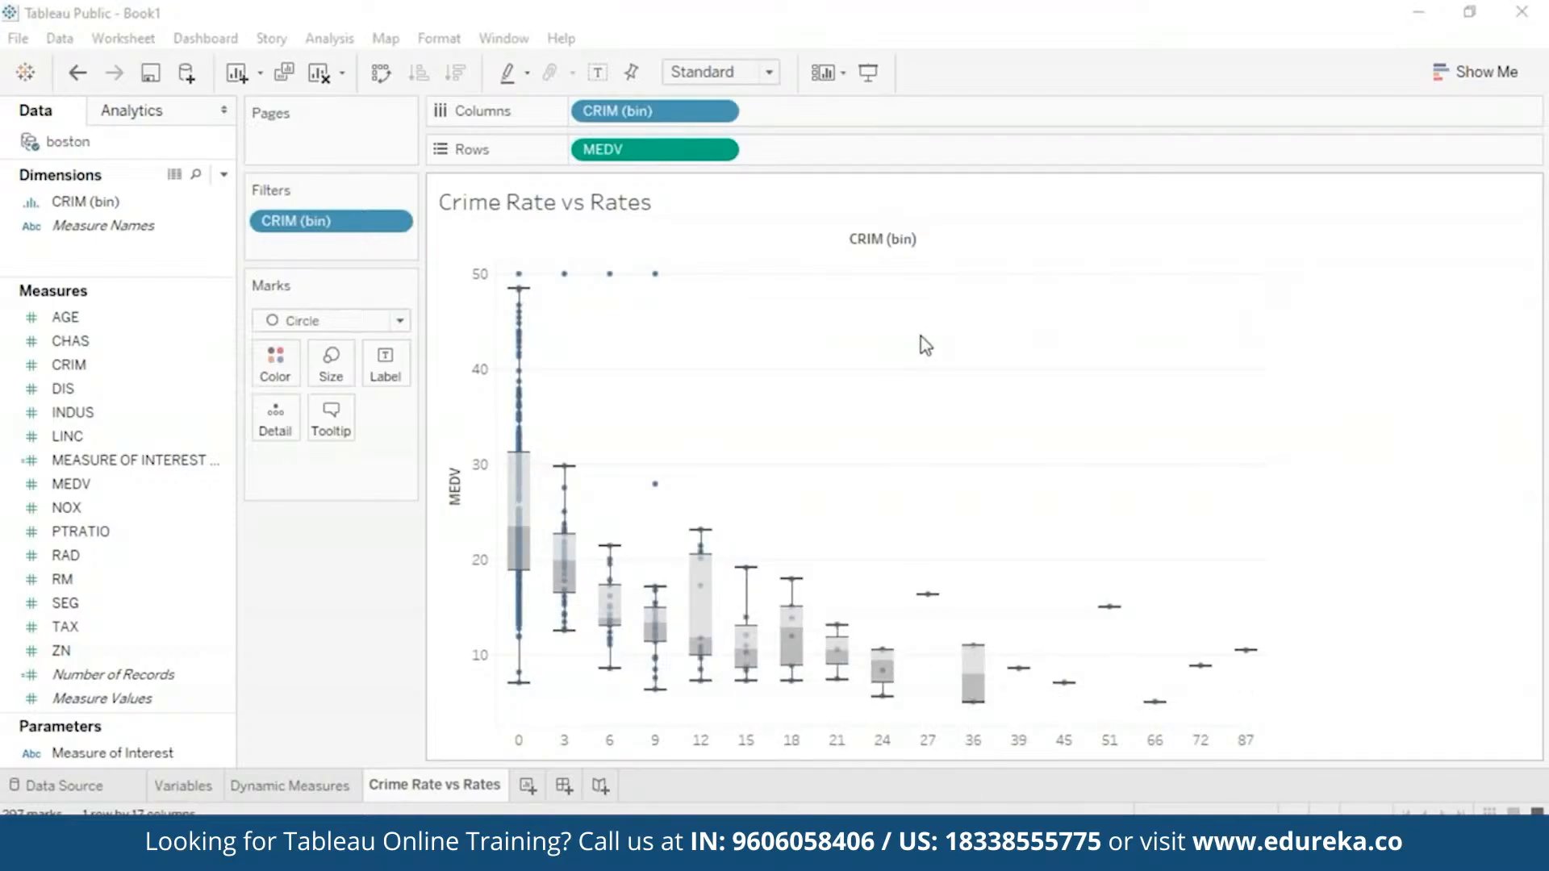
click(724, 153)
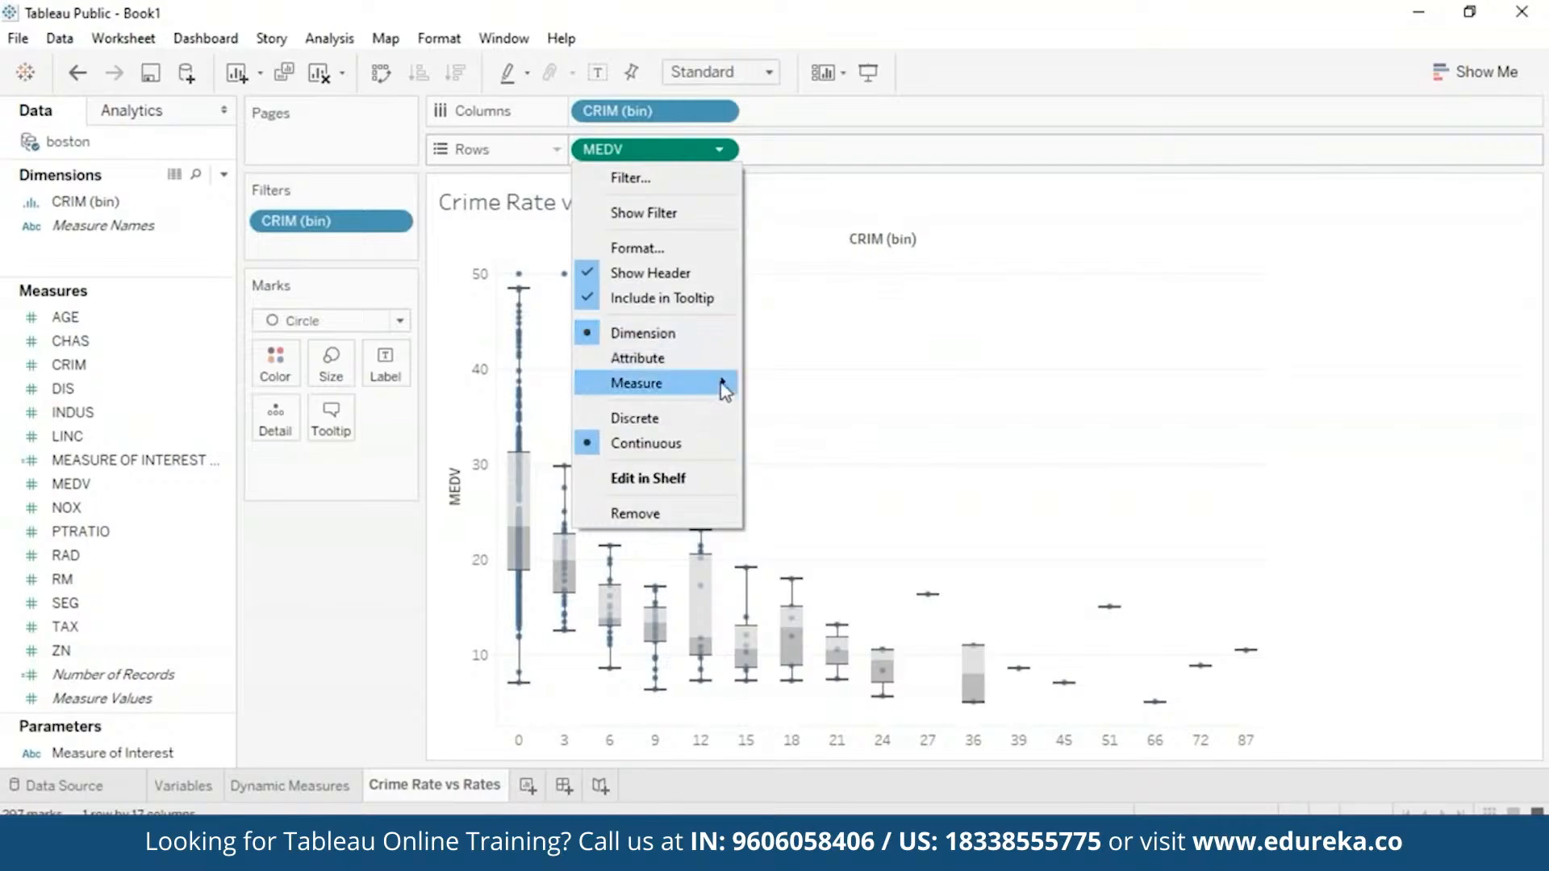
mouse_move(726, 391)
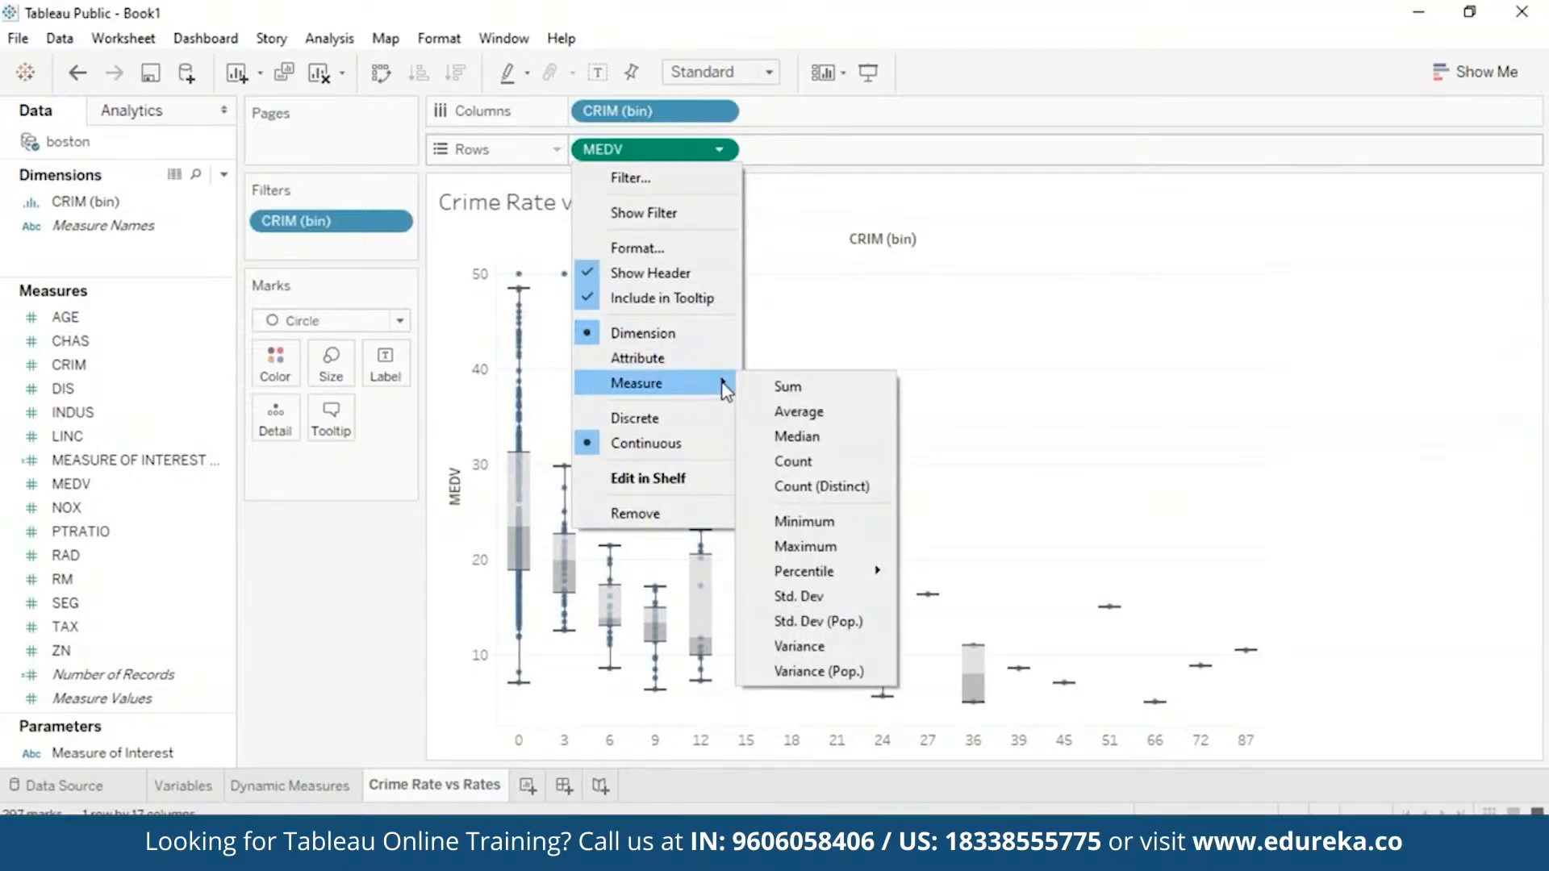
click(1004, 371)
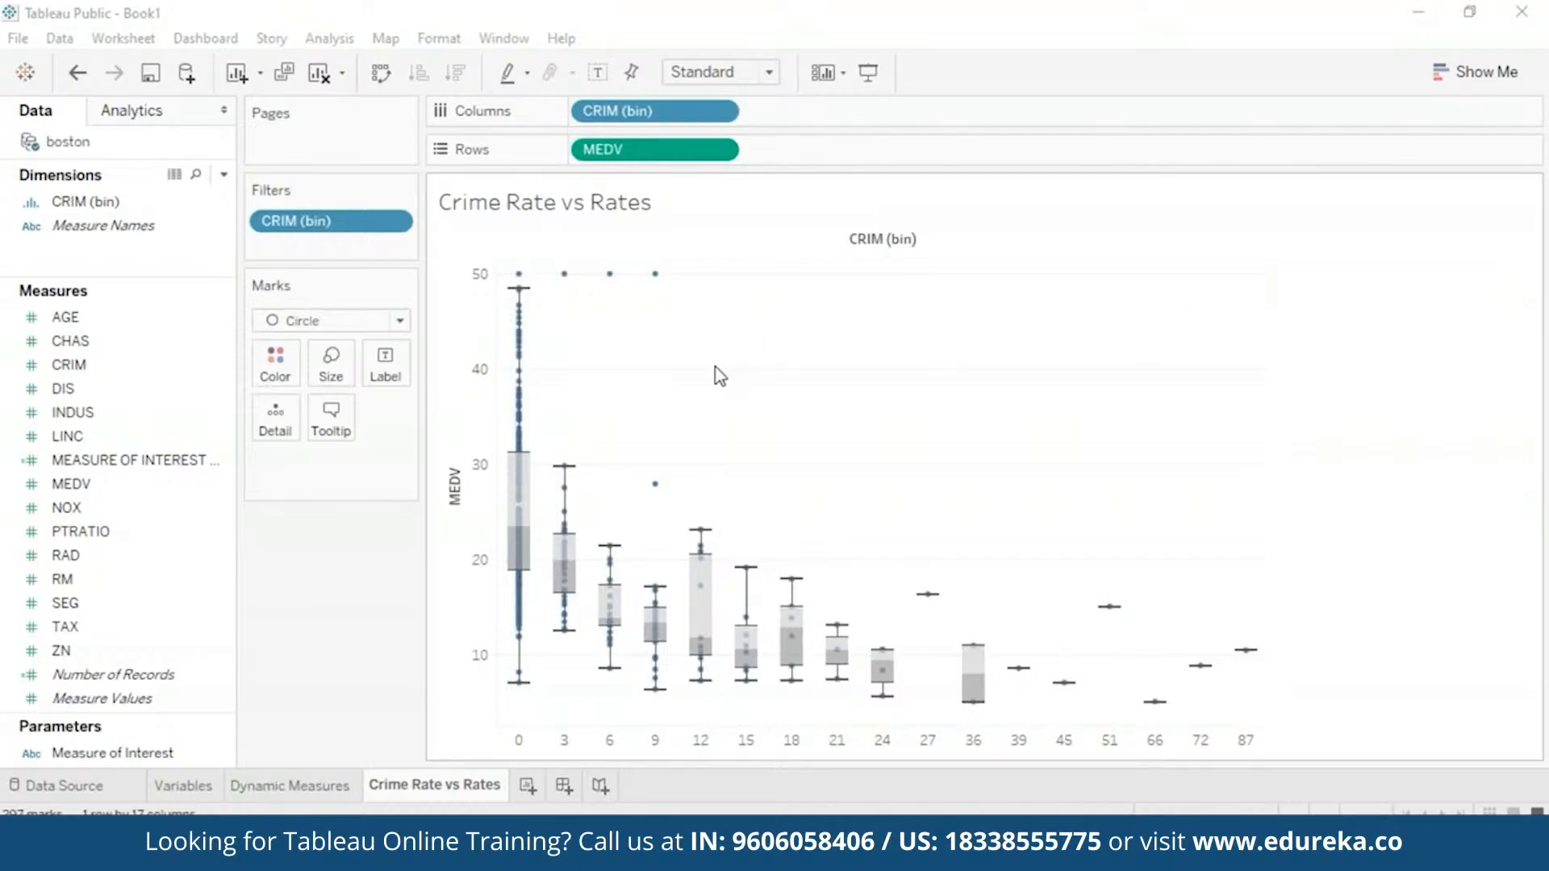
Step: Add a new worksheet and name it Metrics
click(528, 784)
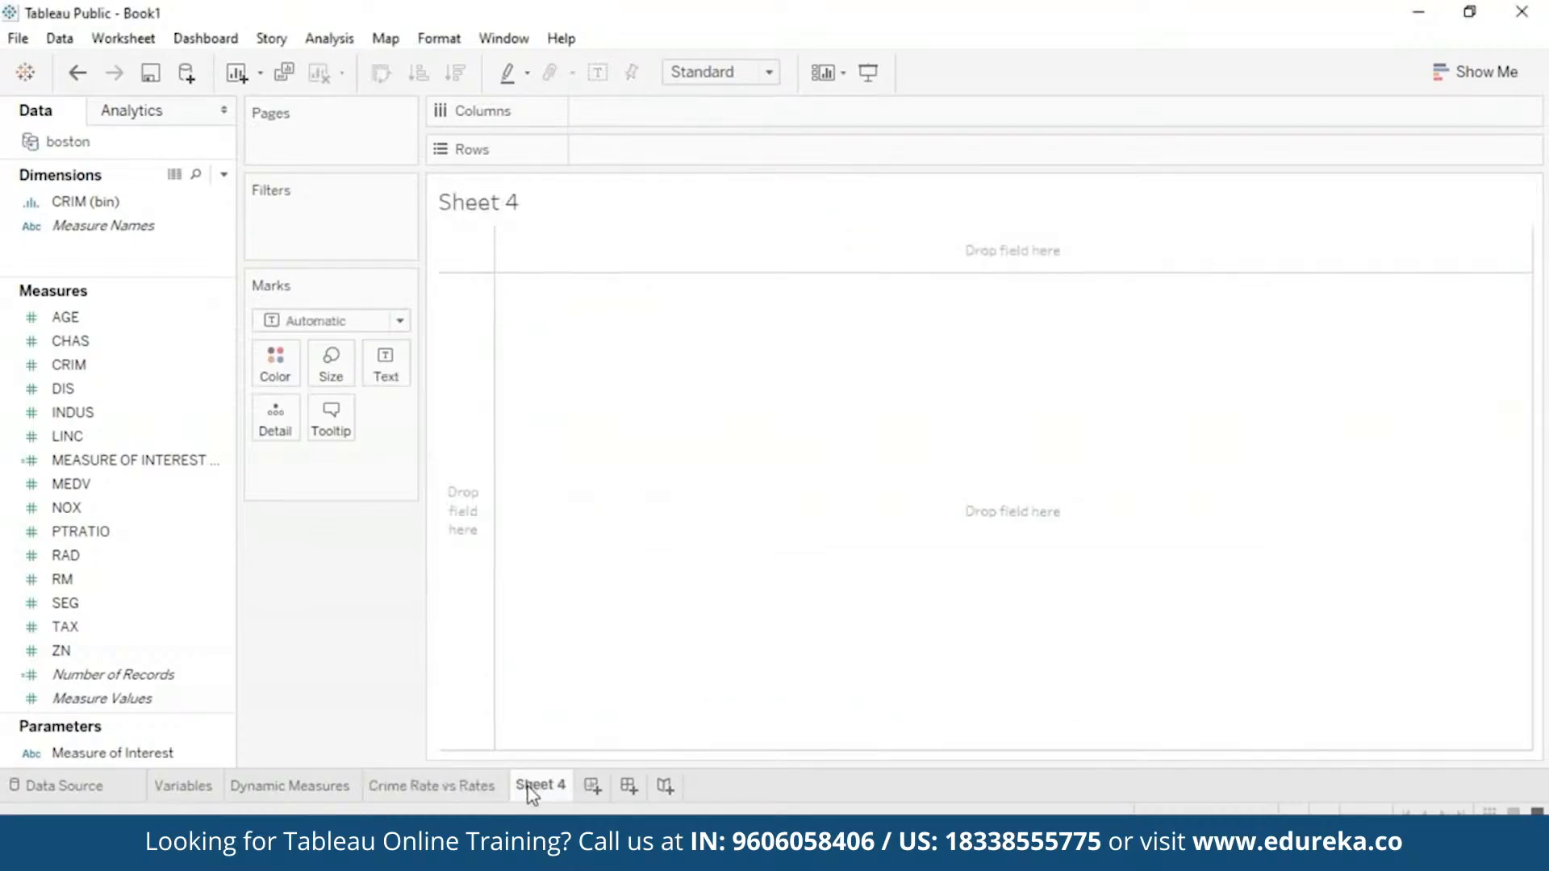
right_click(532, 788)
click(649, 530)
text(Me)
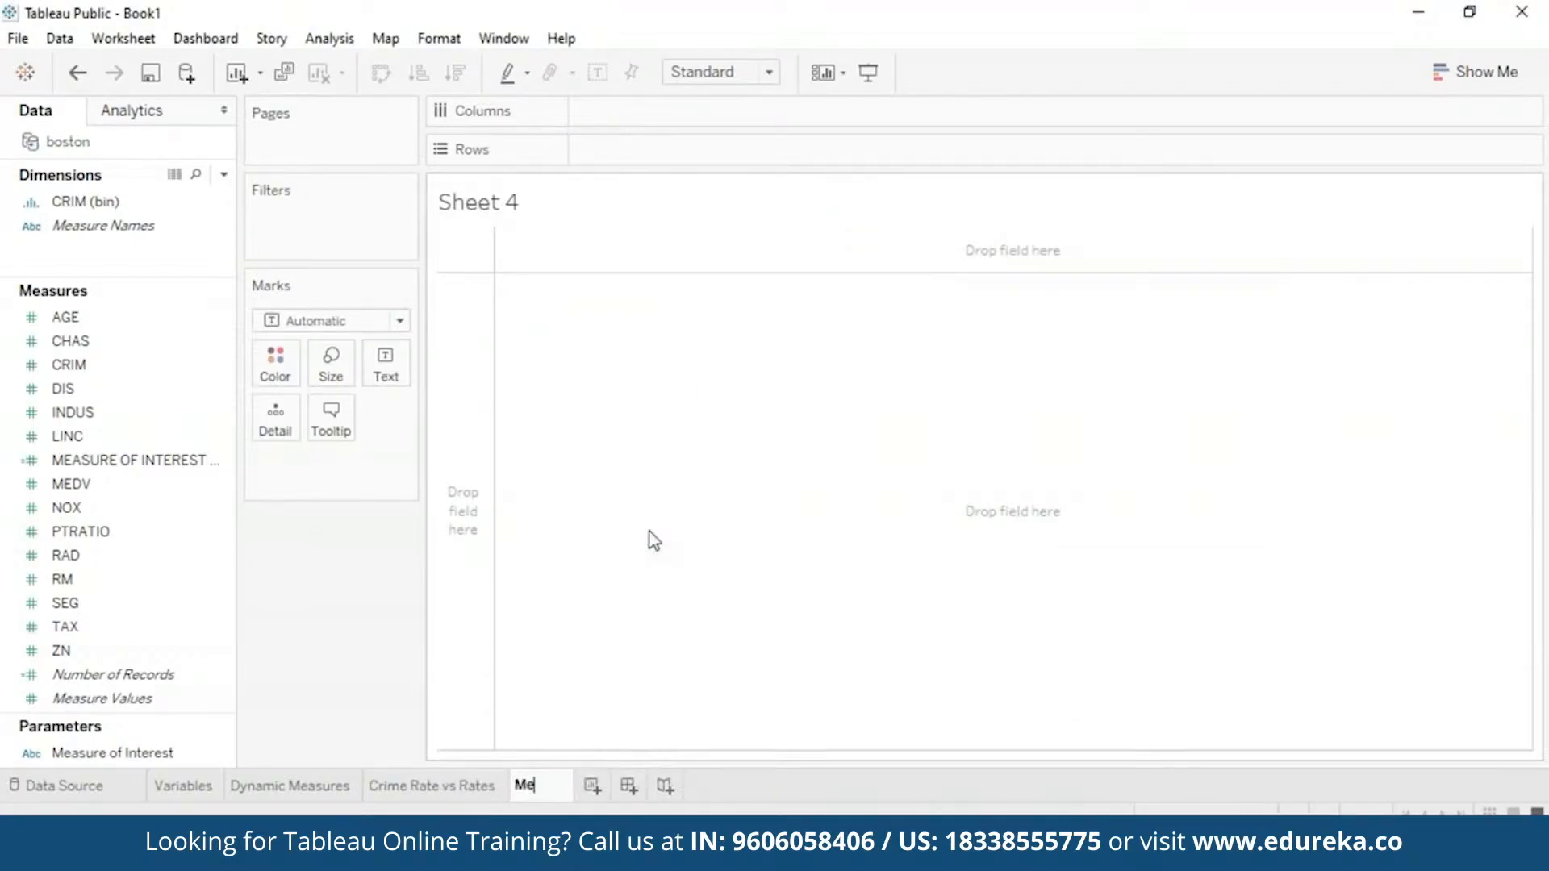
text(trics)
key(Return)
Step: Place Measure Names on Columns and Measure Values on Rows of the Metrics sheet
click(141, 365)
drag(127, 226, 672, 103)
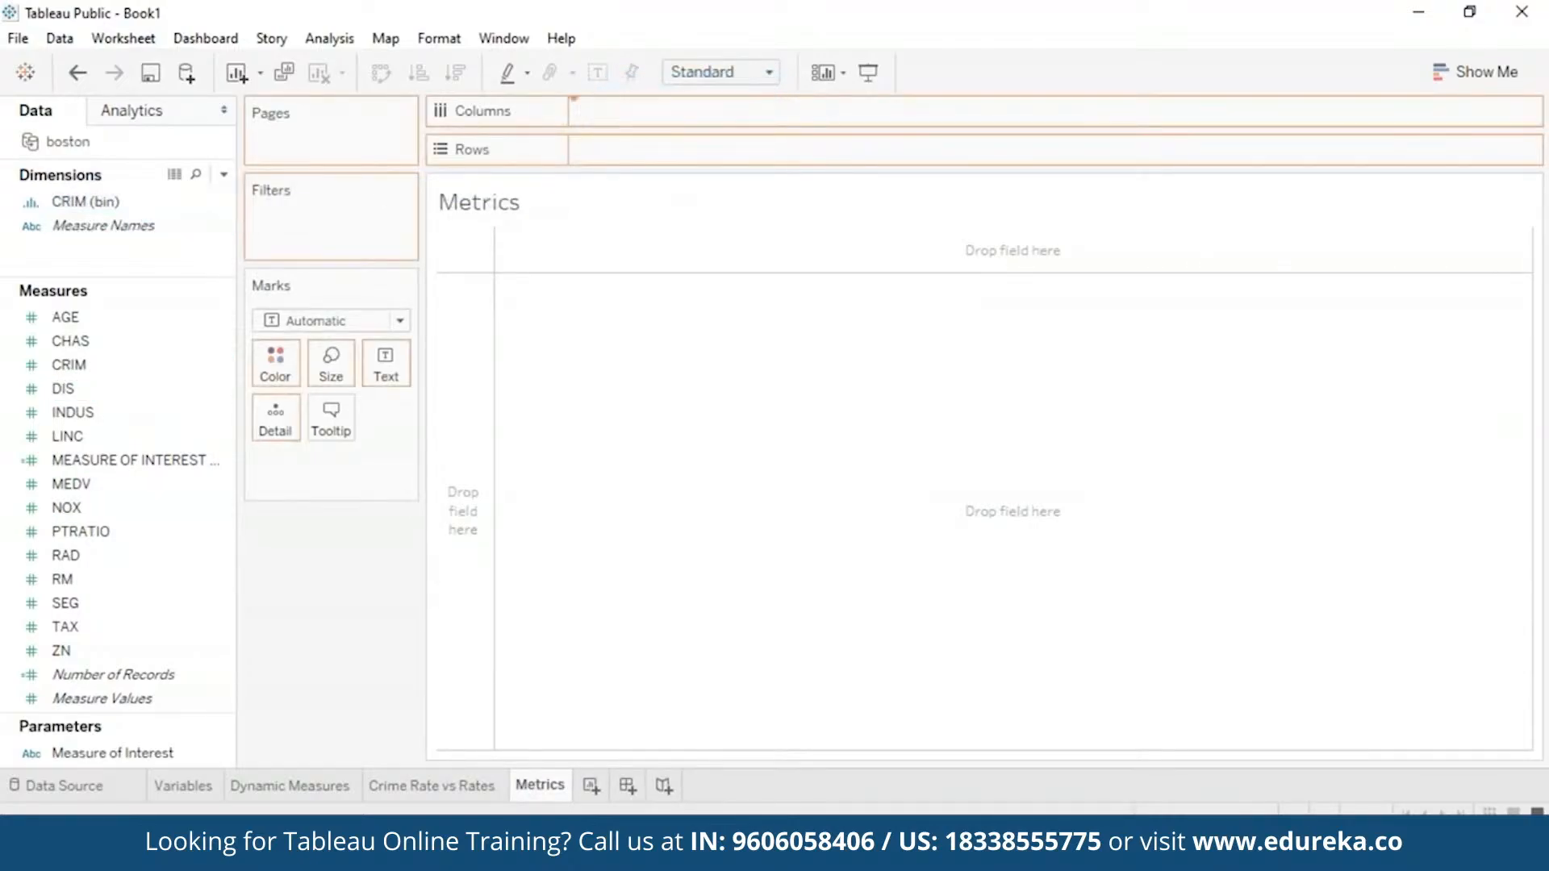
click(101, 674)
drag(103, 699, 634, 138)
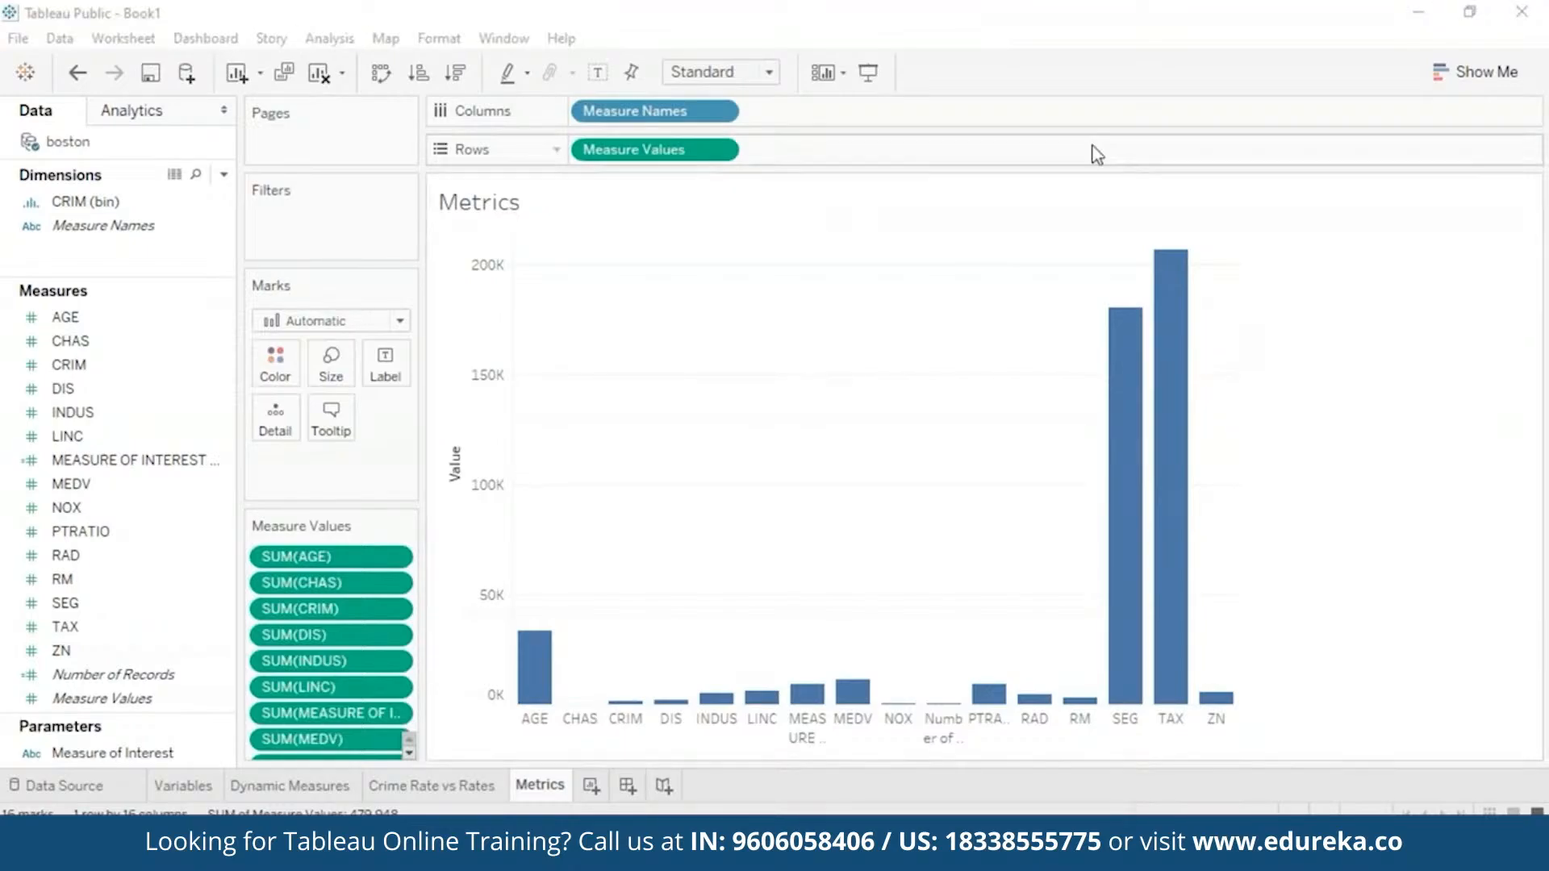
Step: Convert the bar chart to a text table and swap rows and columns so the measures run across
click(1483, 79)
click(1350, 145)
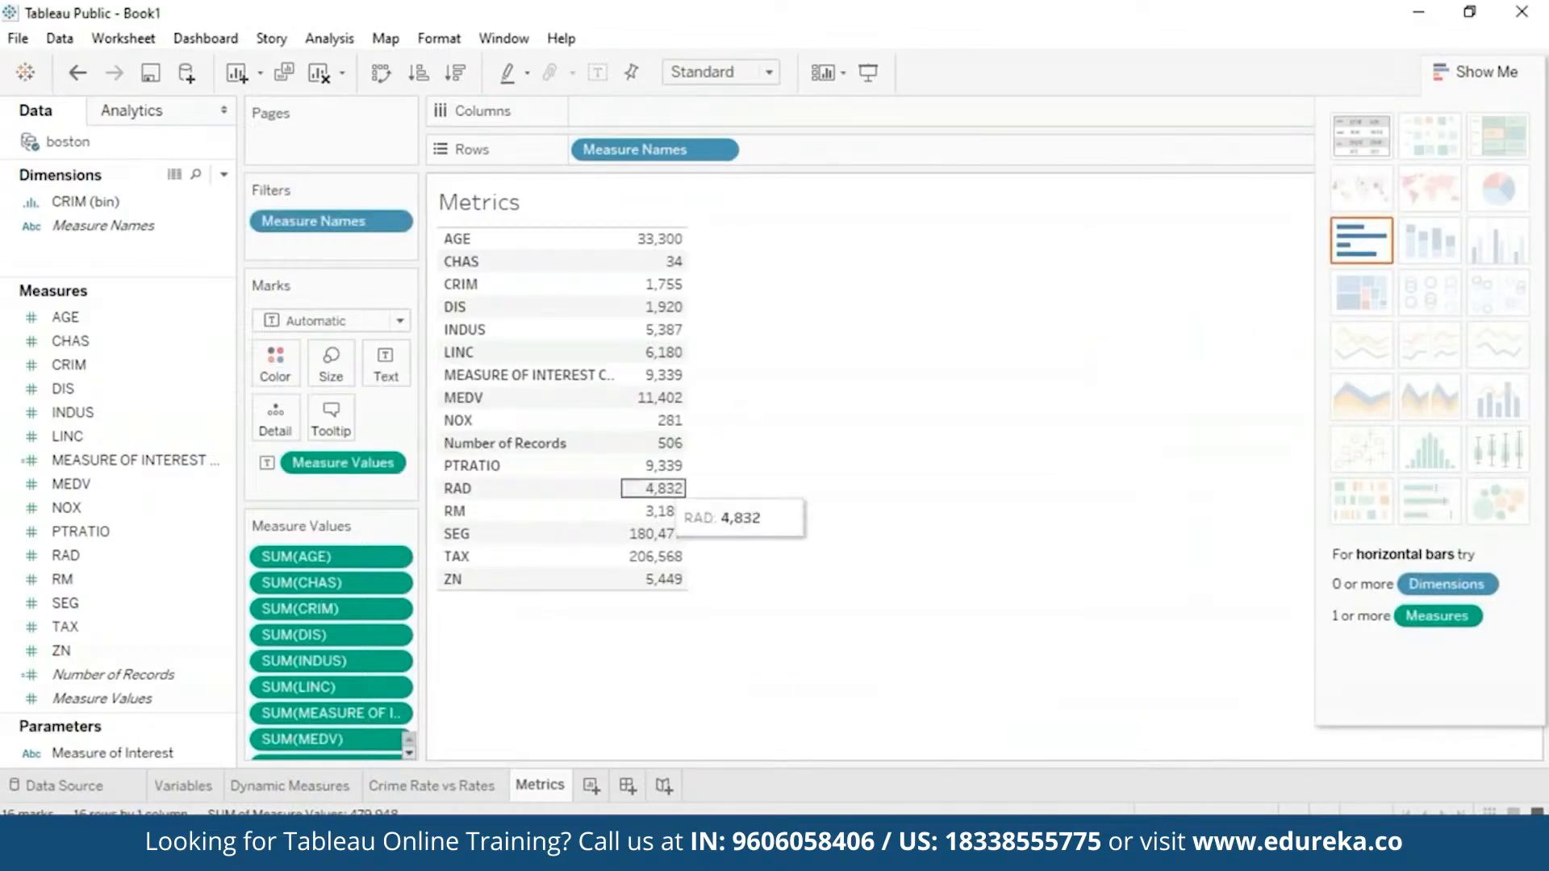
click(390, 80)
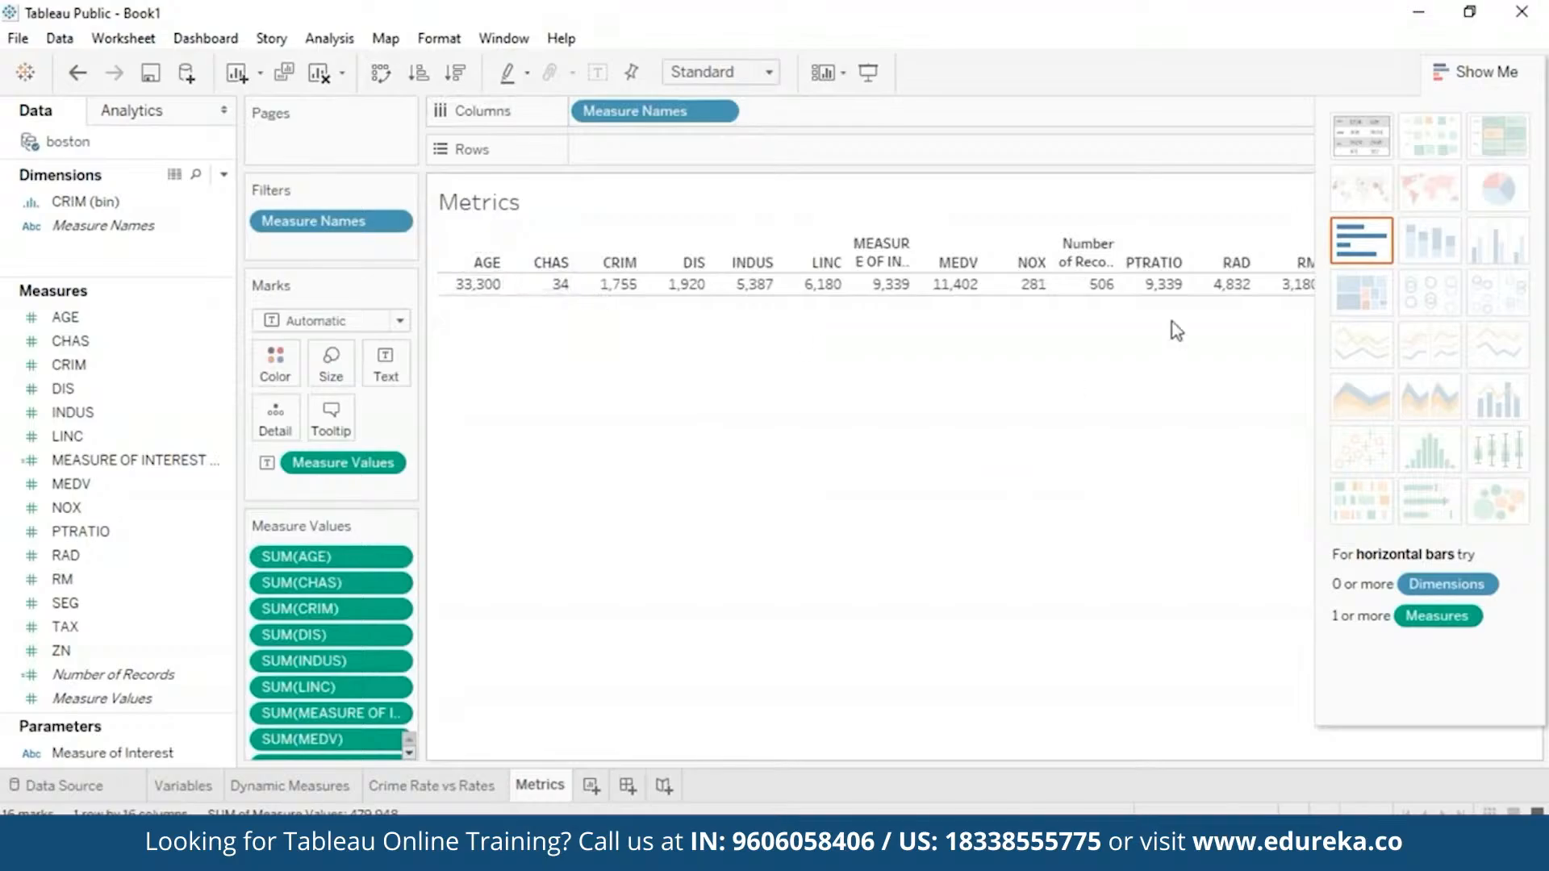
click(1477, 72)
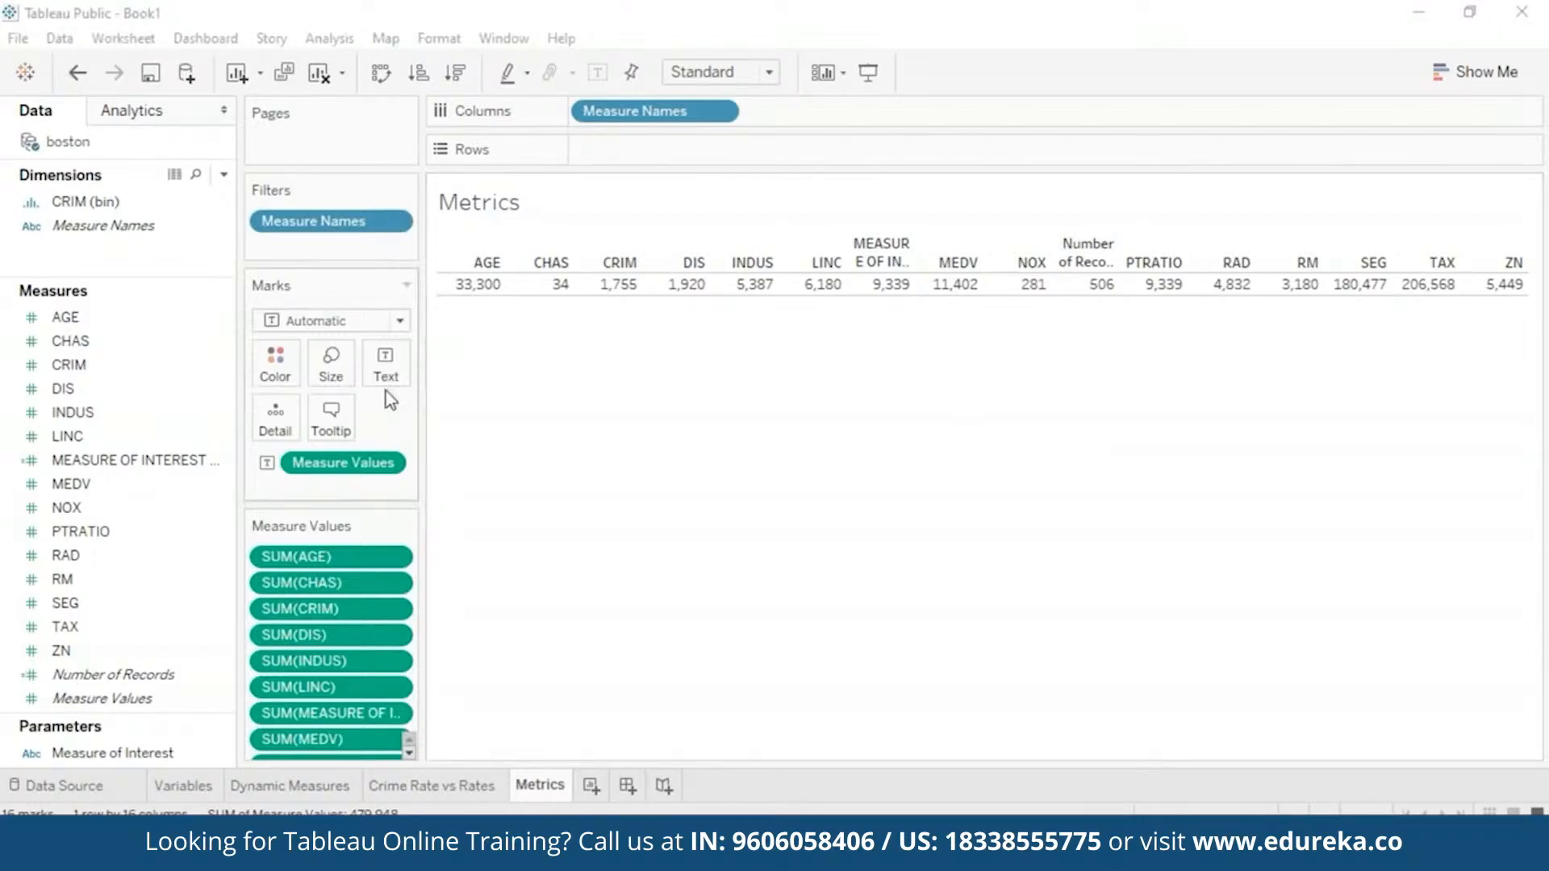
Step: Change the aggregation of all Measure Values in the table from Sum to Average
click(387, 464)
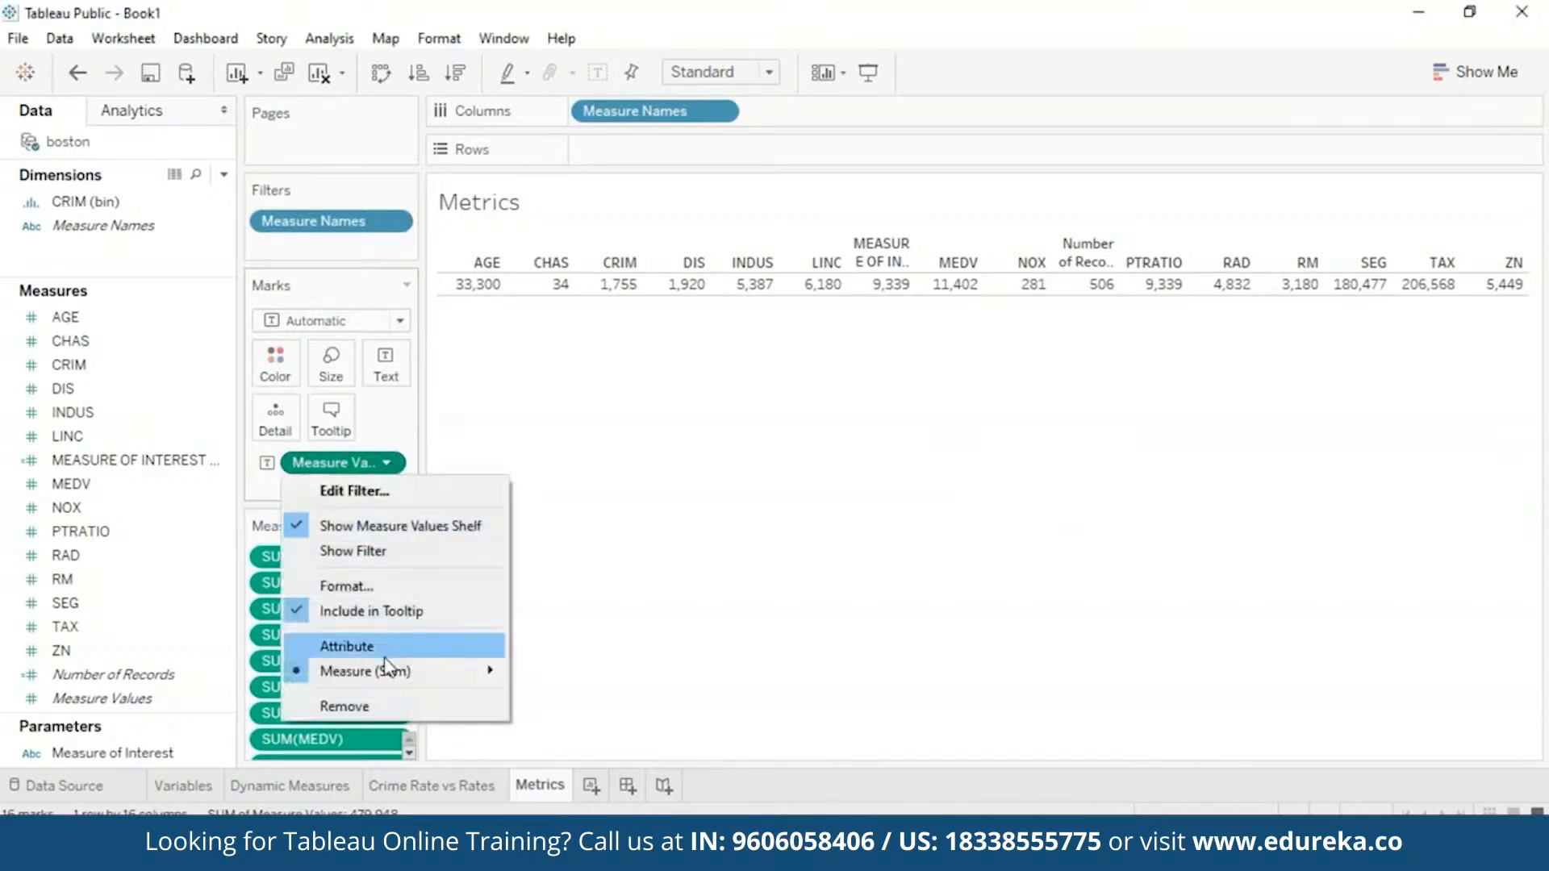
mouse_move(403, 671)
click(552, 599)
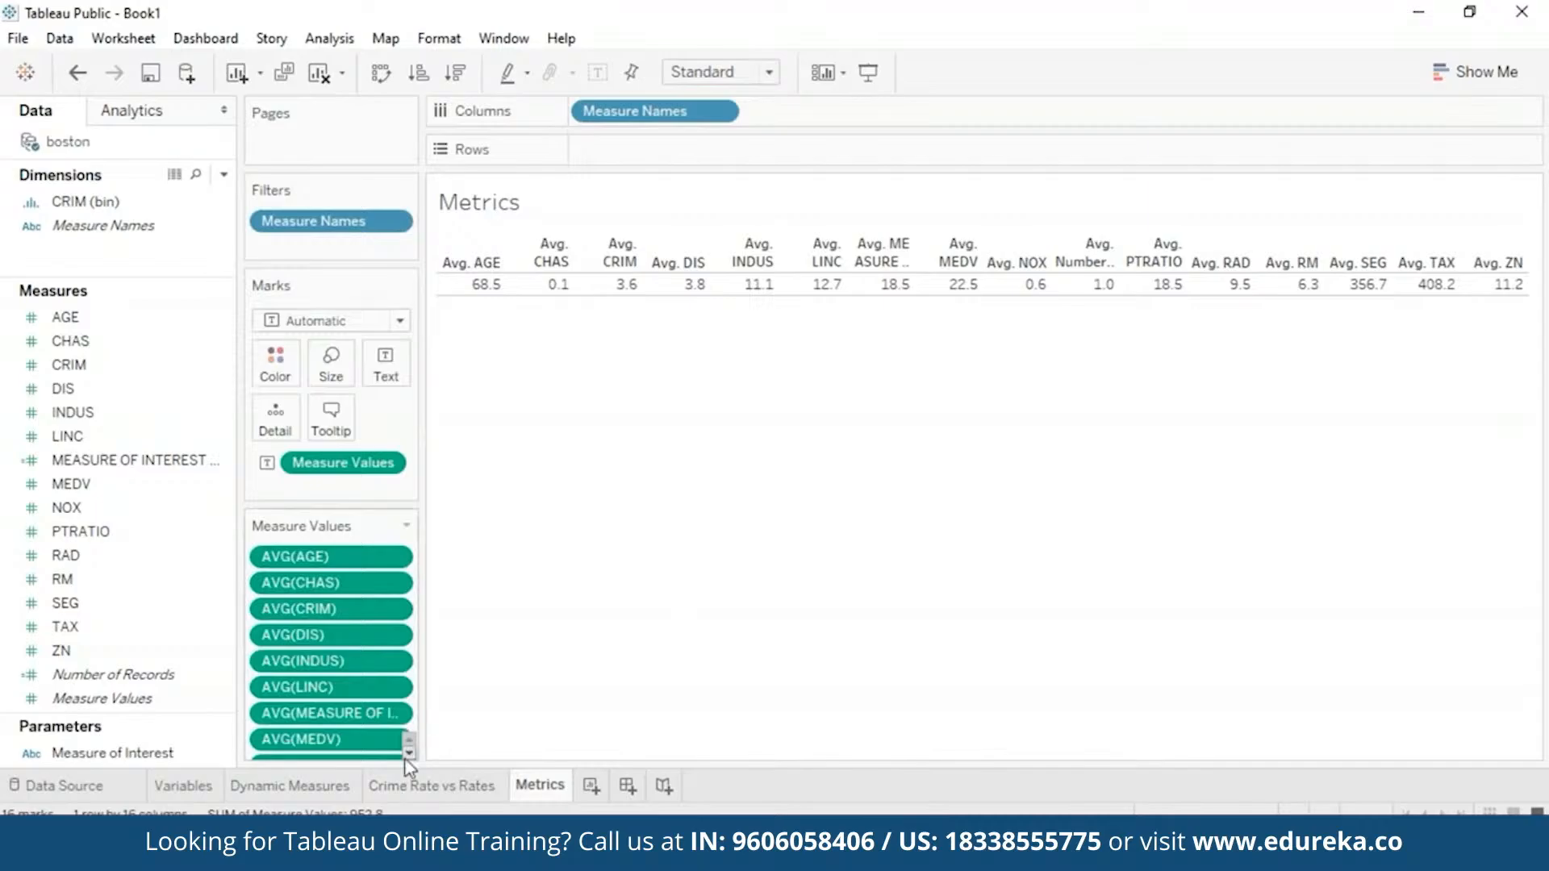
Step: Remove CHAS, INDUS, LINC and MEASURE OF INTEREST CALC from the measures shown in the table
click(396, 588)
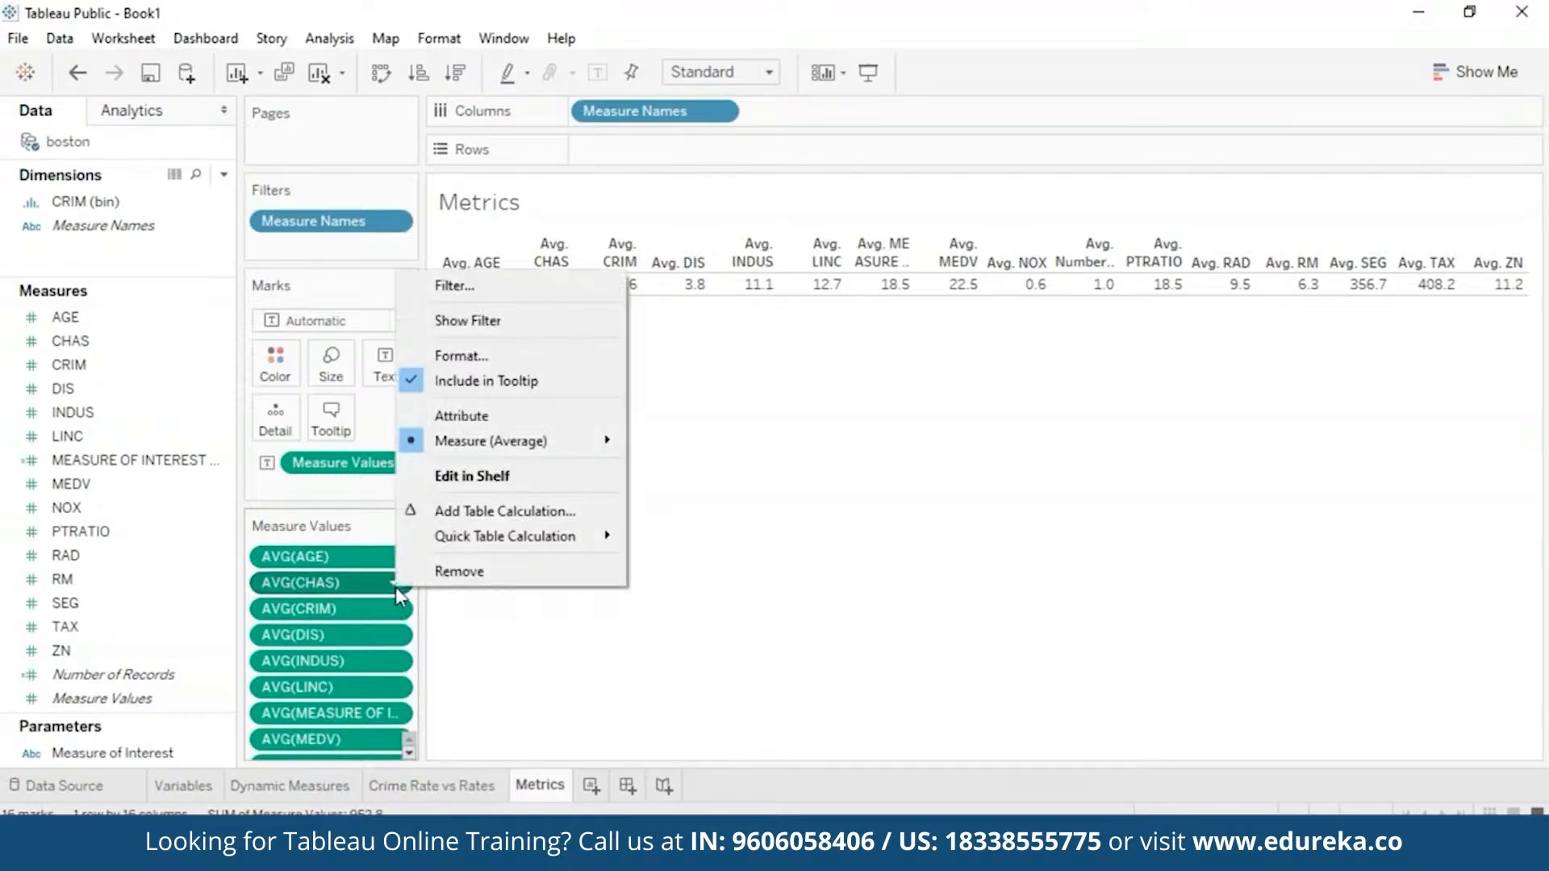
click(458, 572)
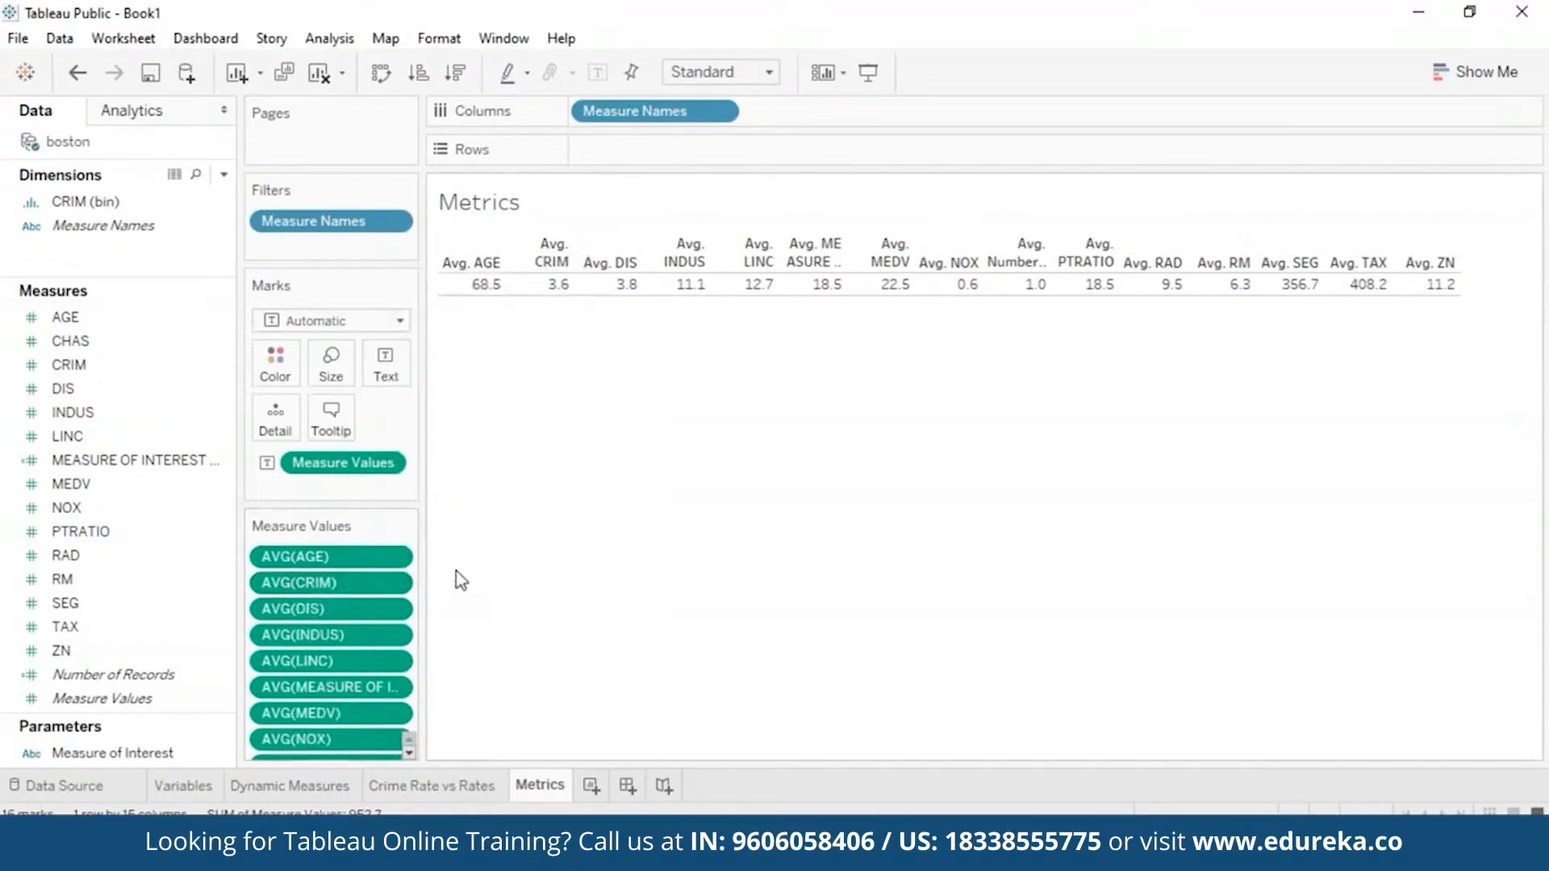
click(401, 636)
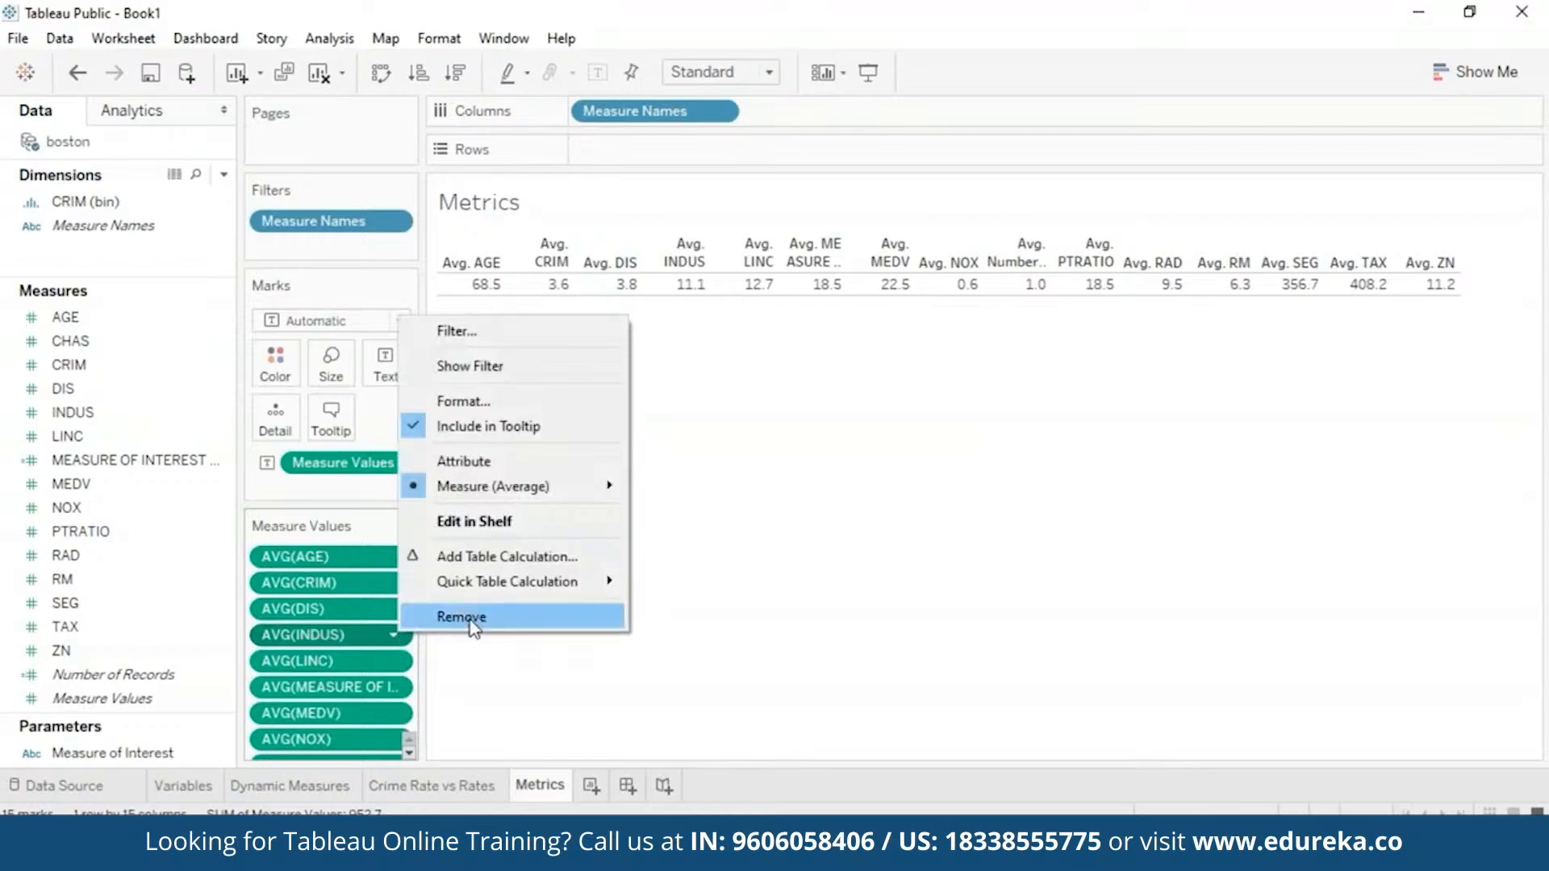
click(474, 616)
click(399, 636)
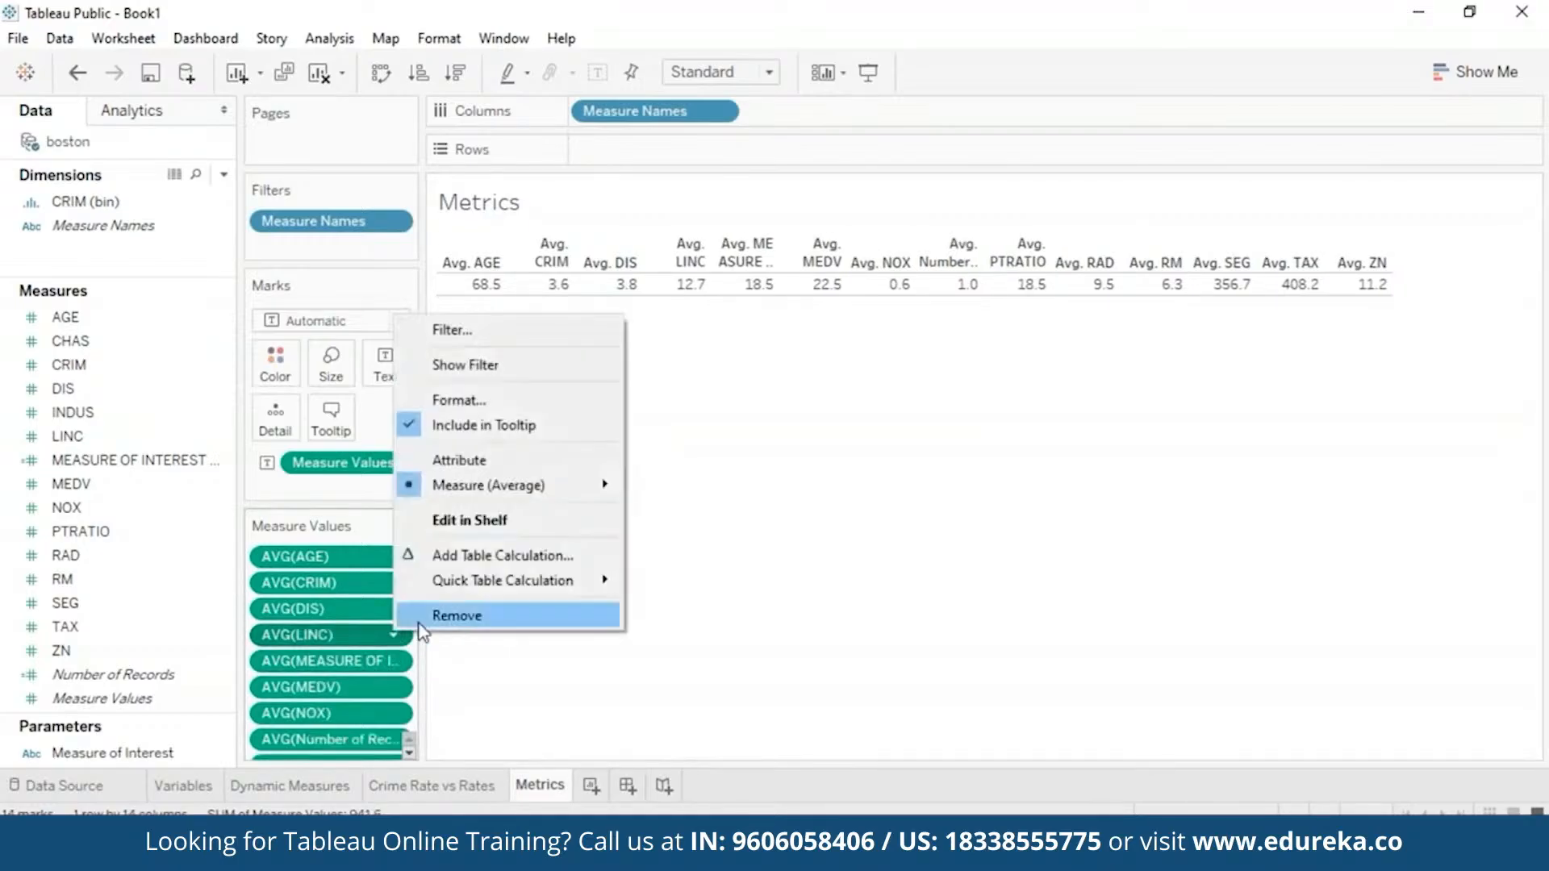
click(476, 613)
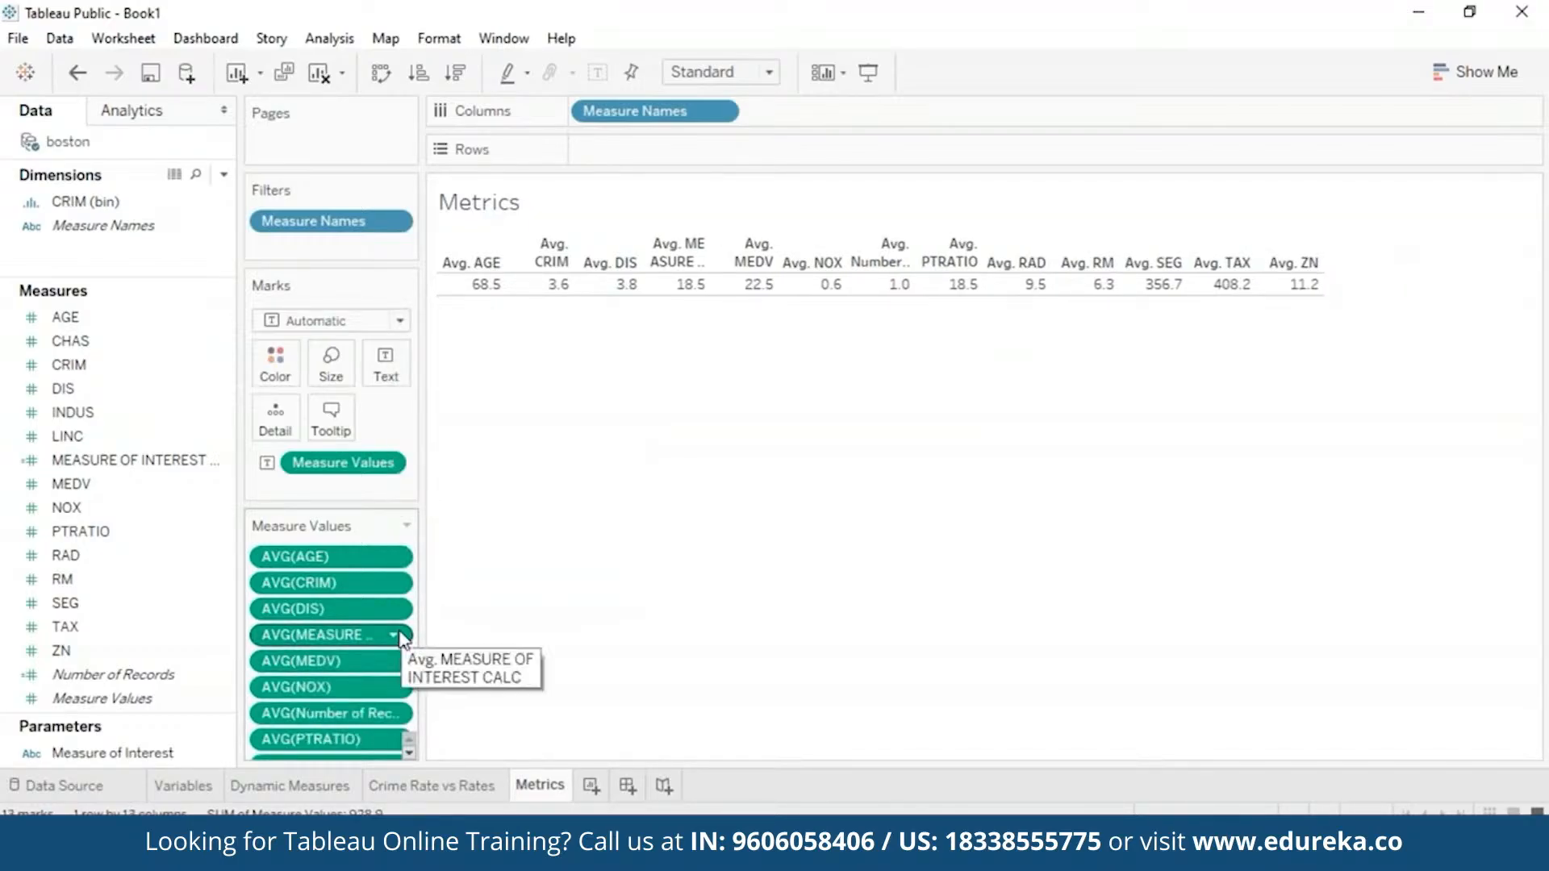
click(399, 637)
click(435, 618)
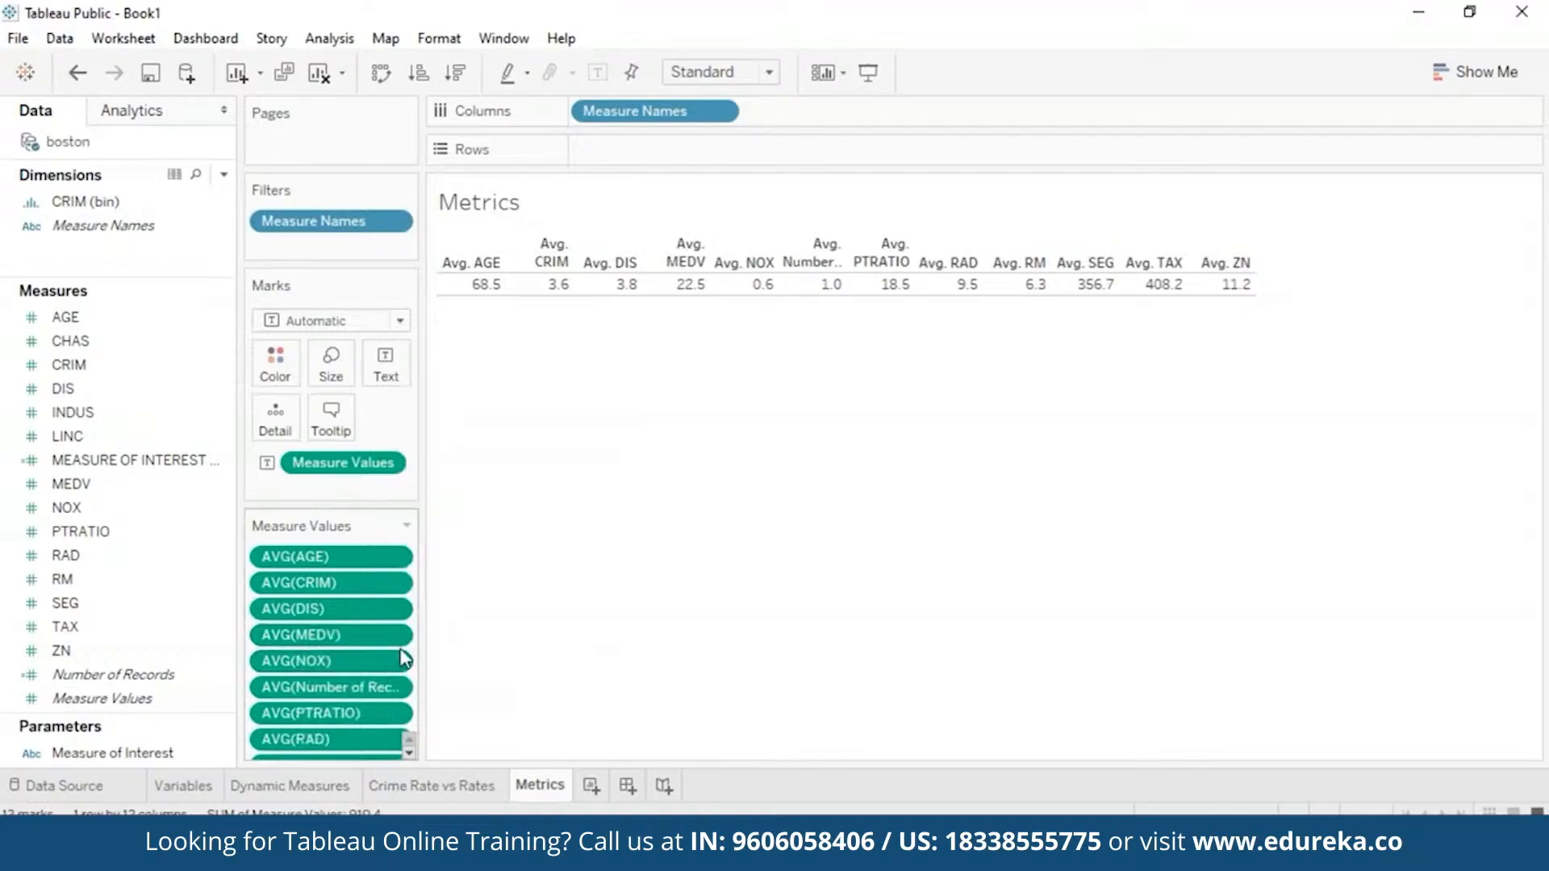
Step: Remove MEDV, Number of Records, SEG and ZN from the measures shown in the table
click(398, 636)
click(436, 620)
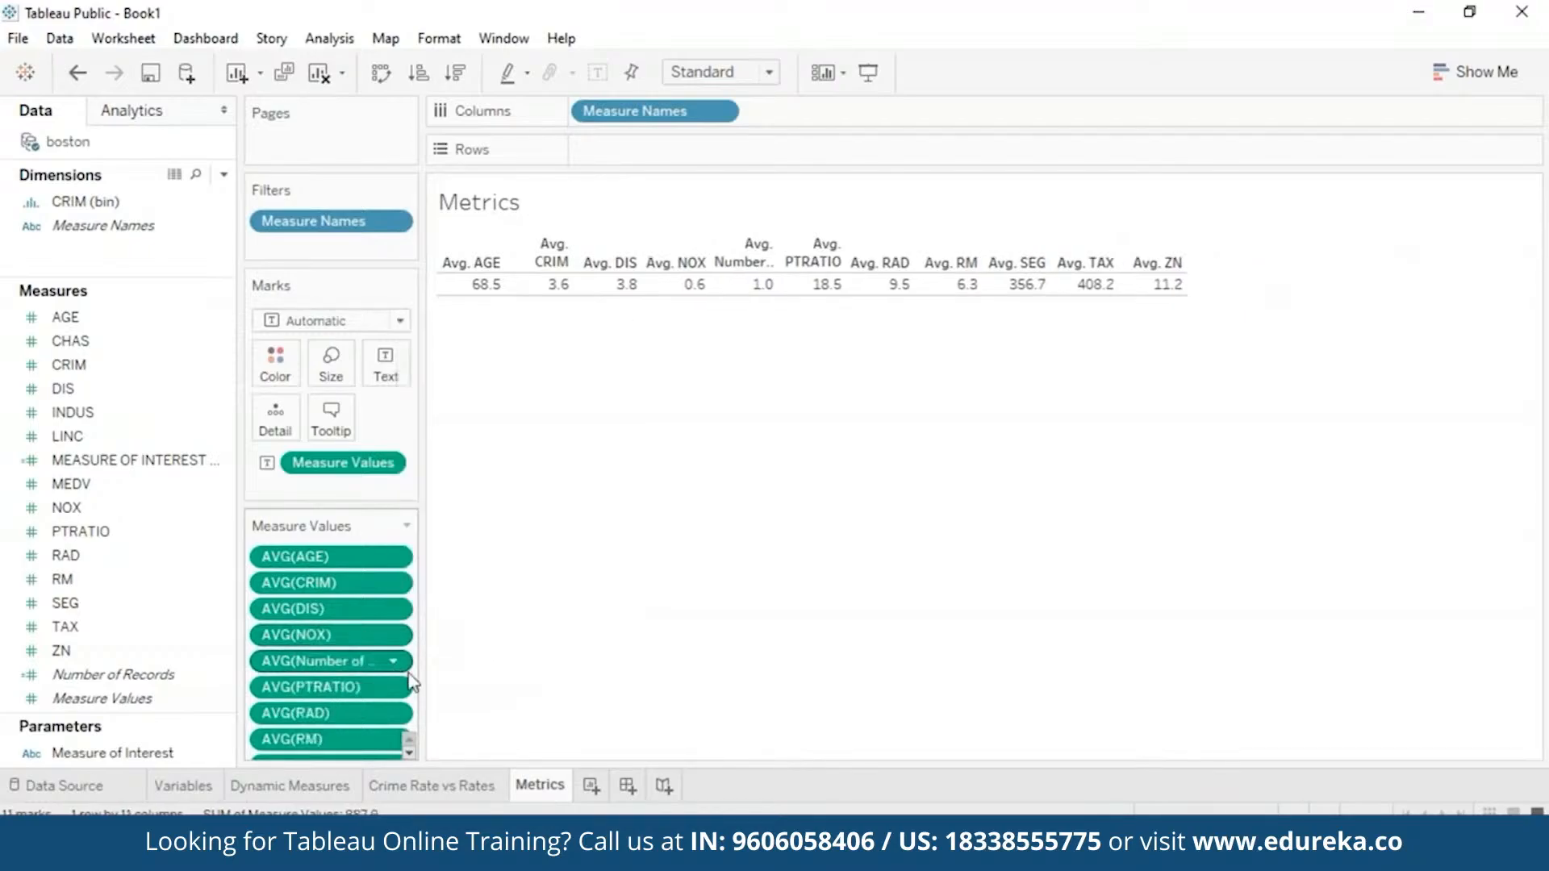
click(395, 661)
click(449, 643)
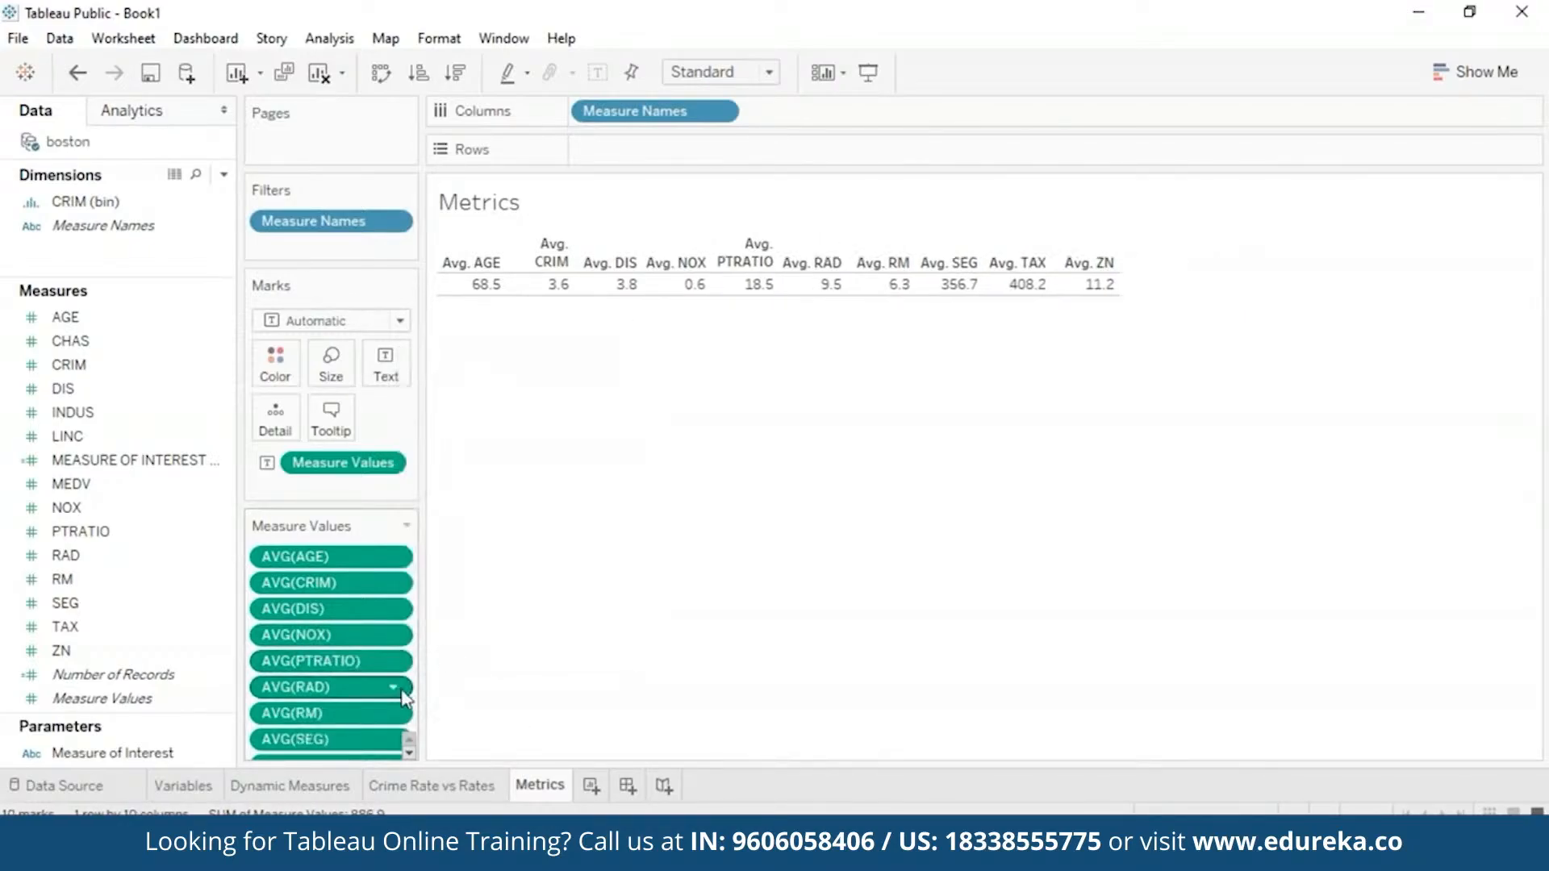
click(395, 740)
click(452, 724)
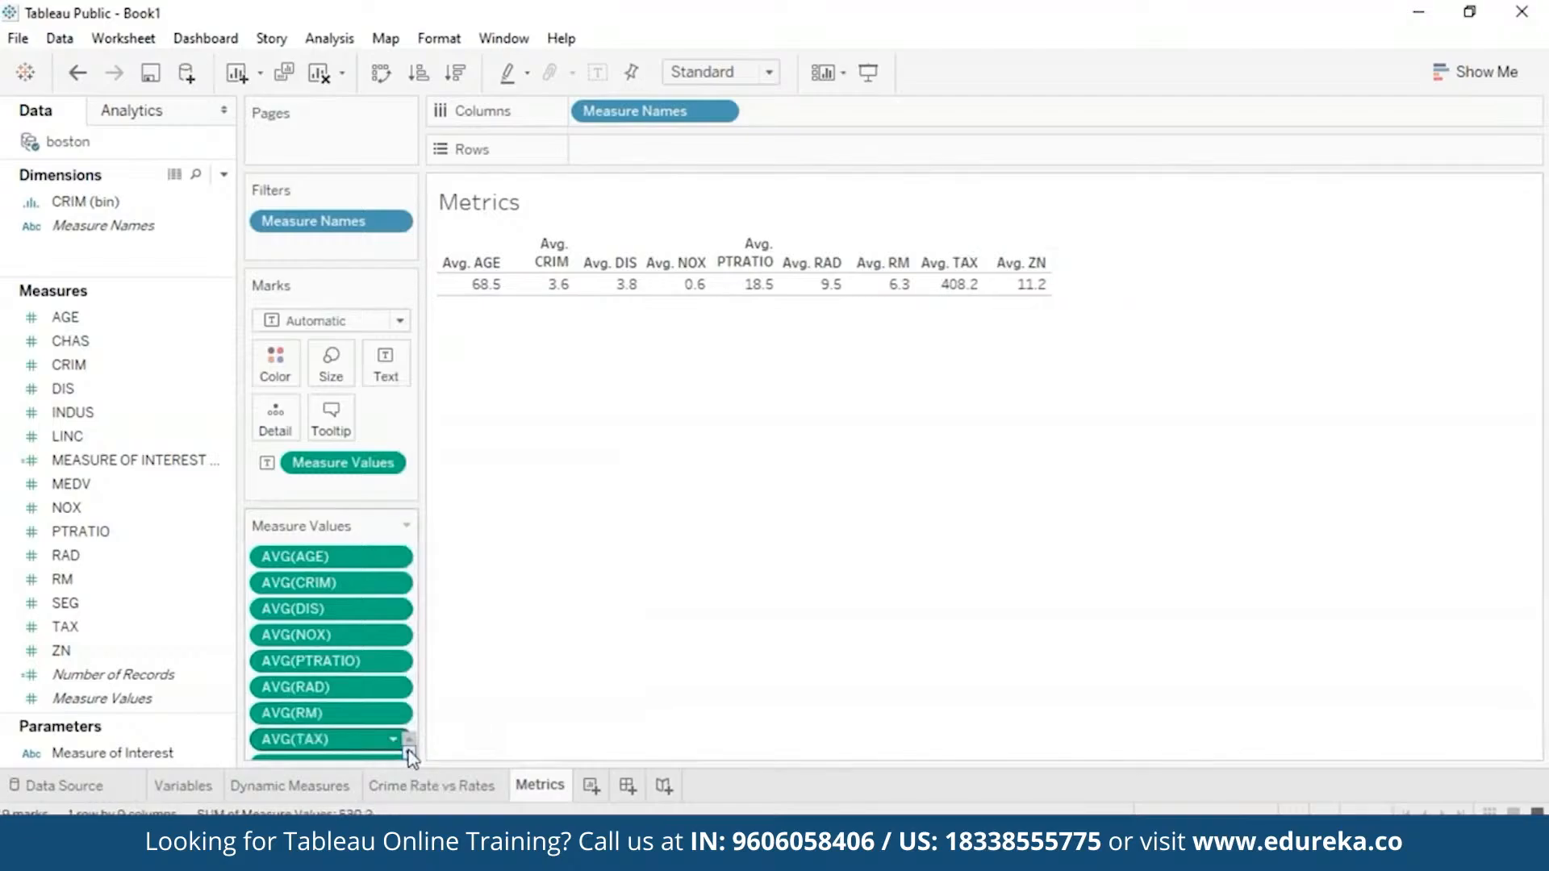
scroll(400, 746, down, 1)
click(393, 741)
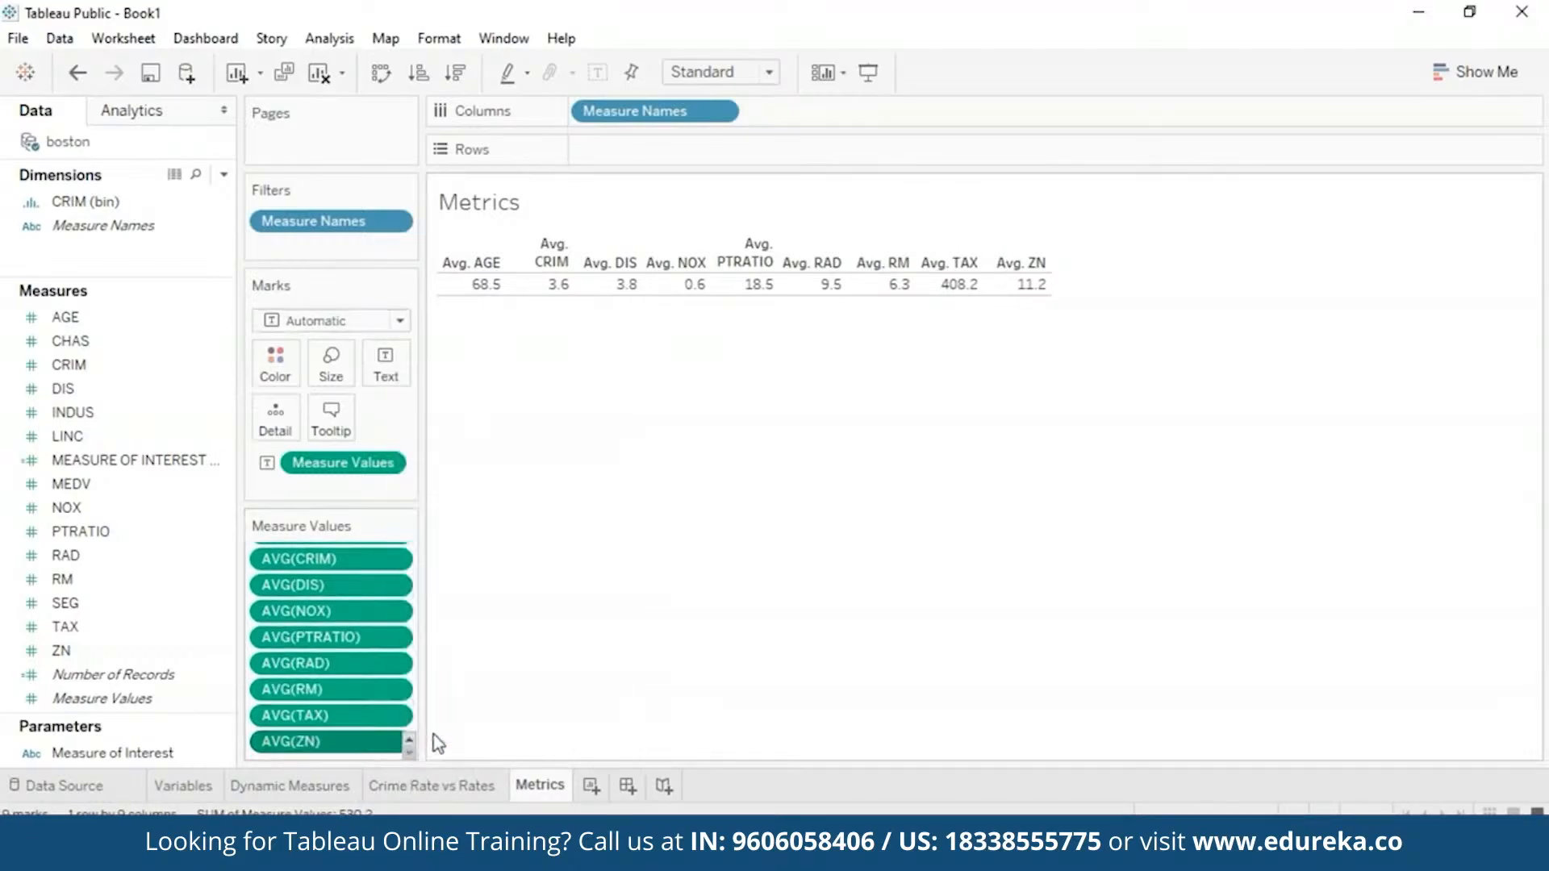
click(452, 724)
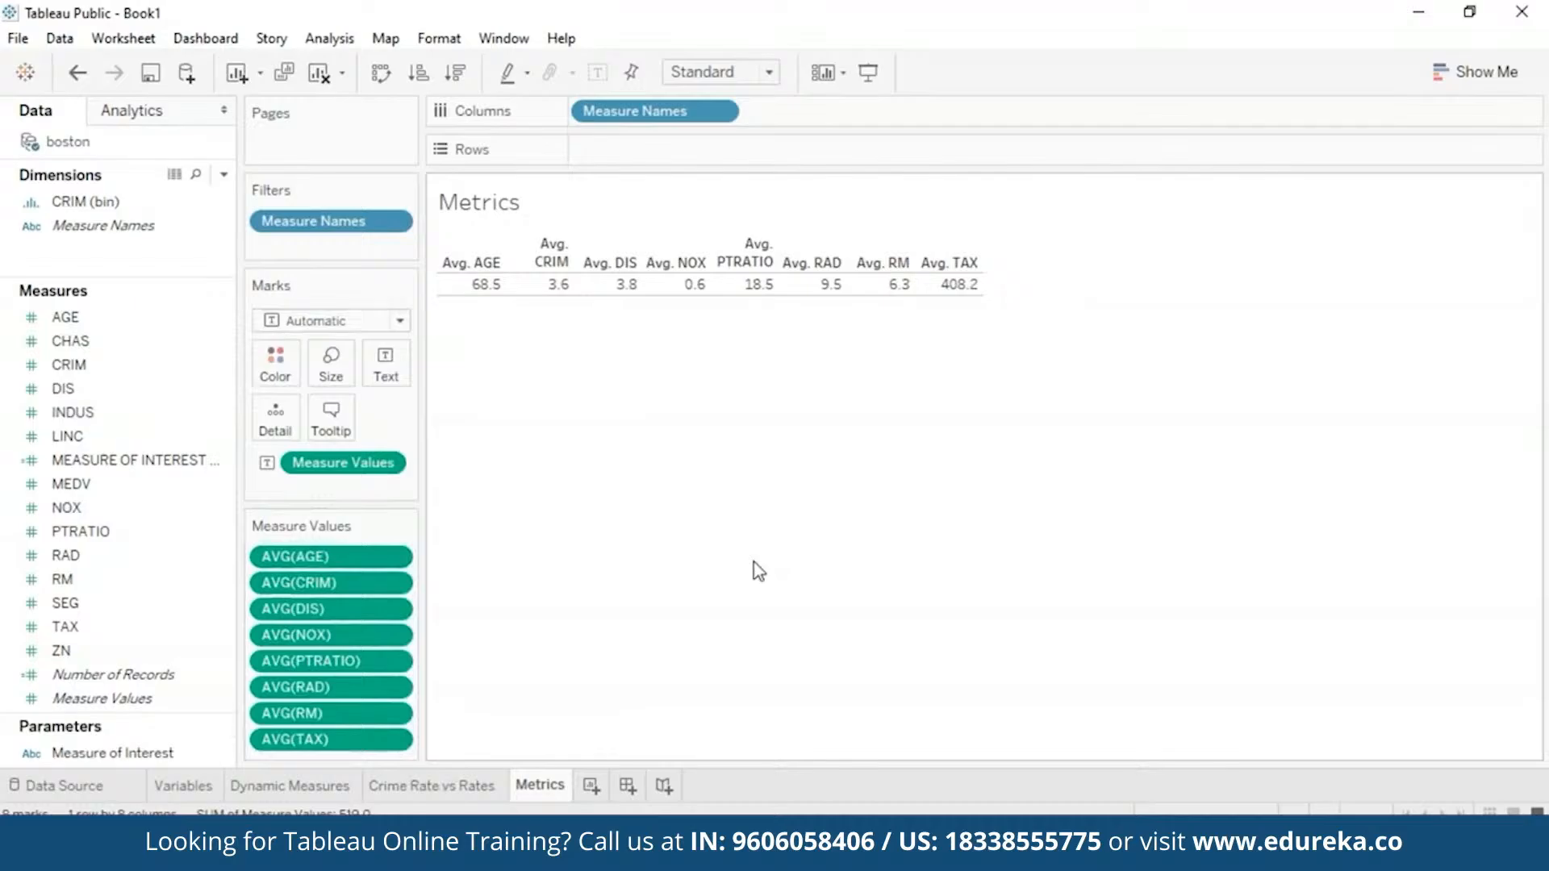
Step: Filter the table by MEDV on all values and narrow the range to 15.00 through 25.00
click(117, 487)
drag(117, 487, 303, 246)
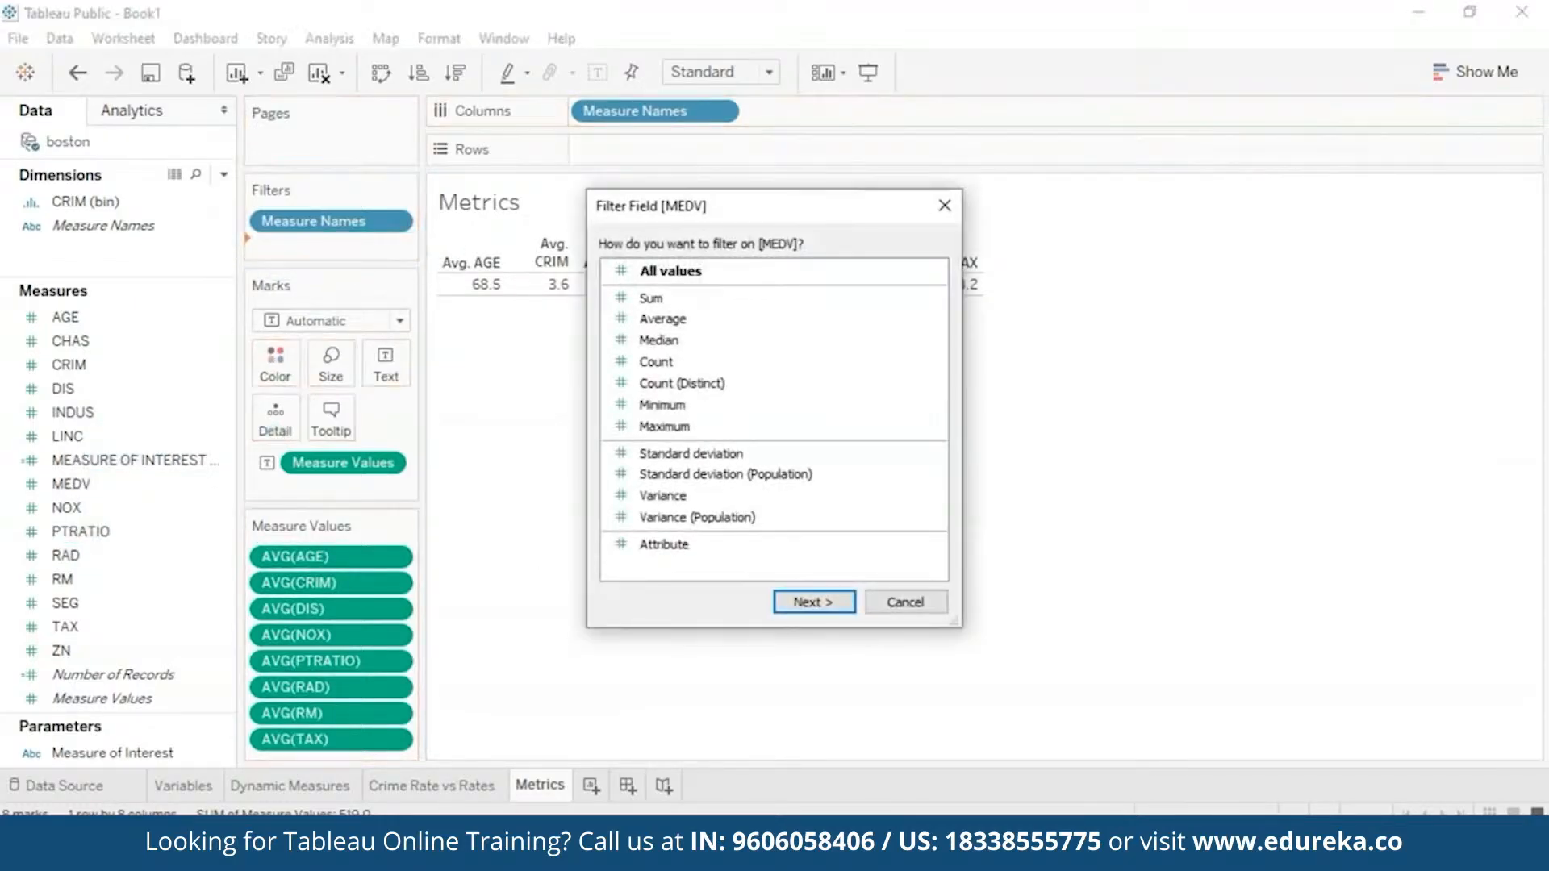
click(826, 607)
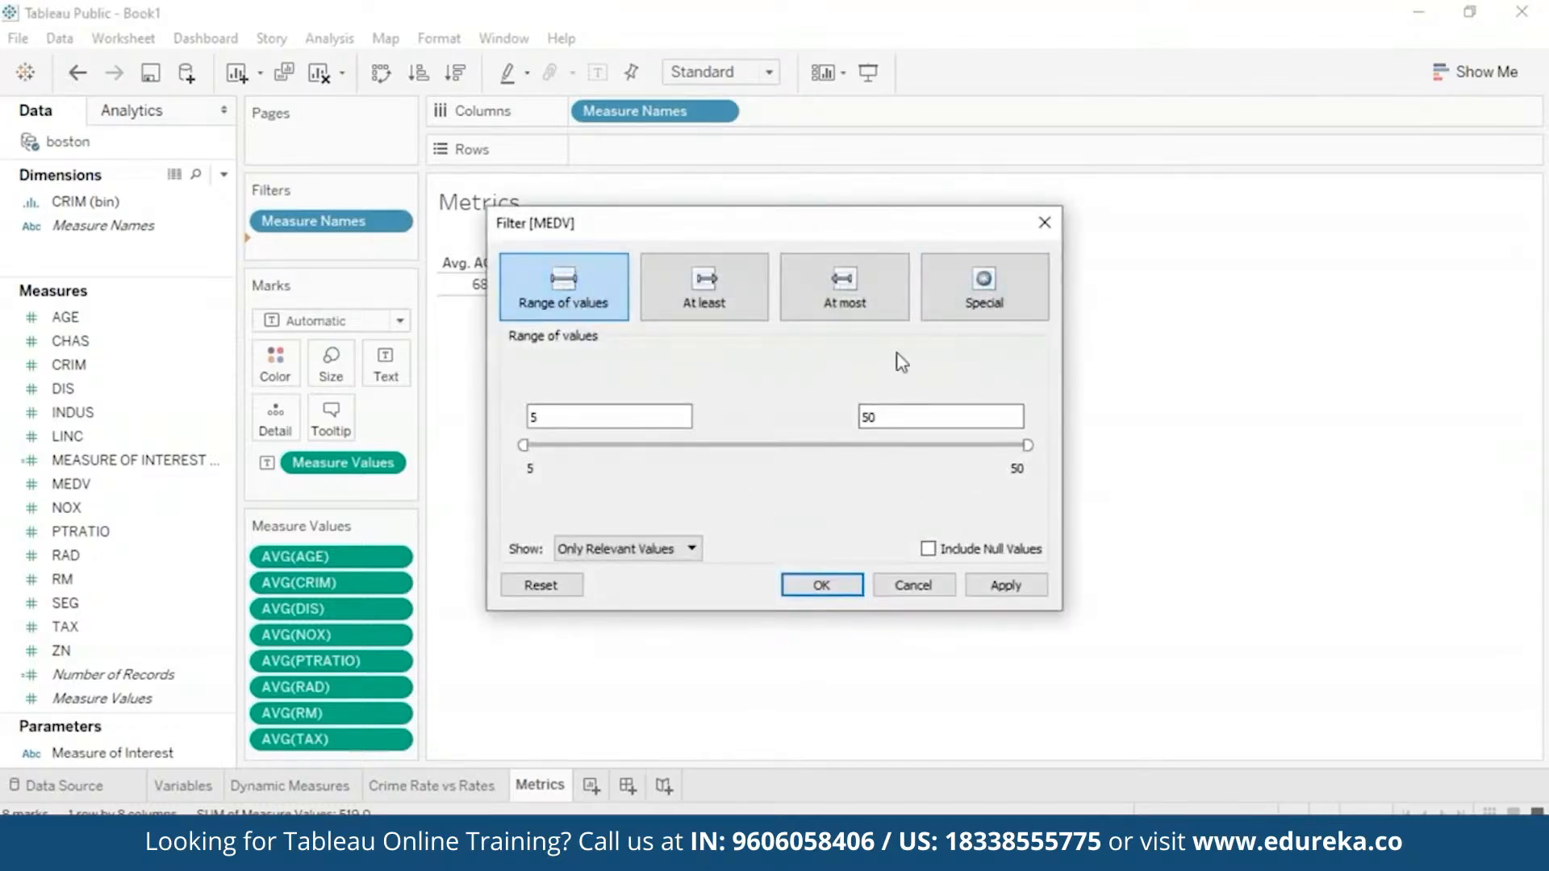
click(822, 585)
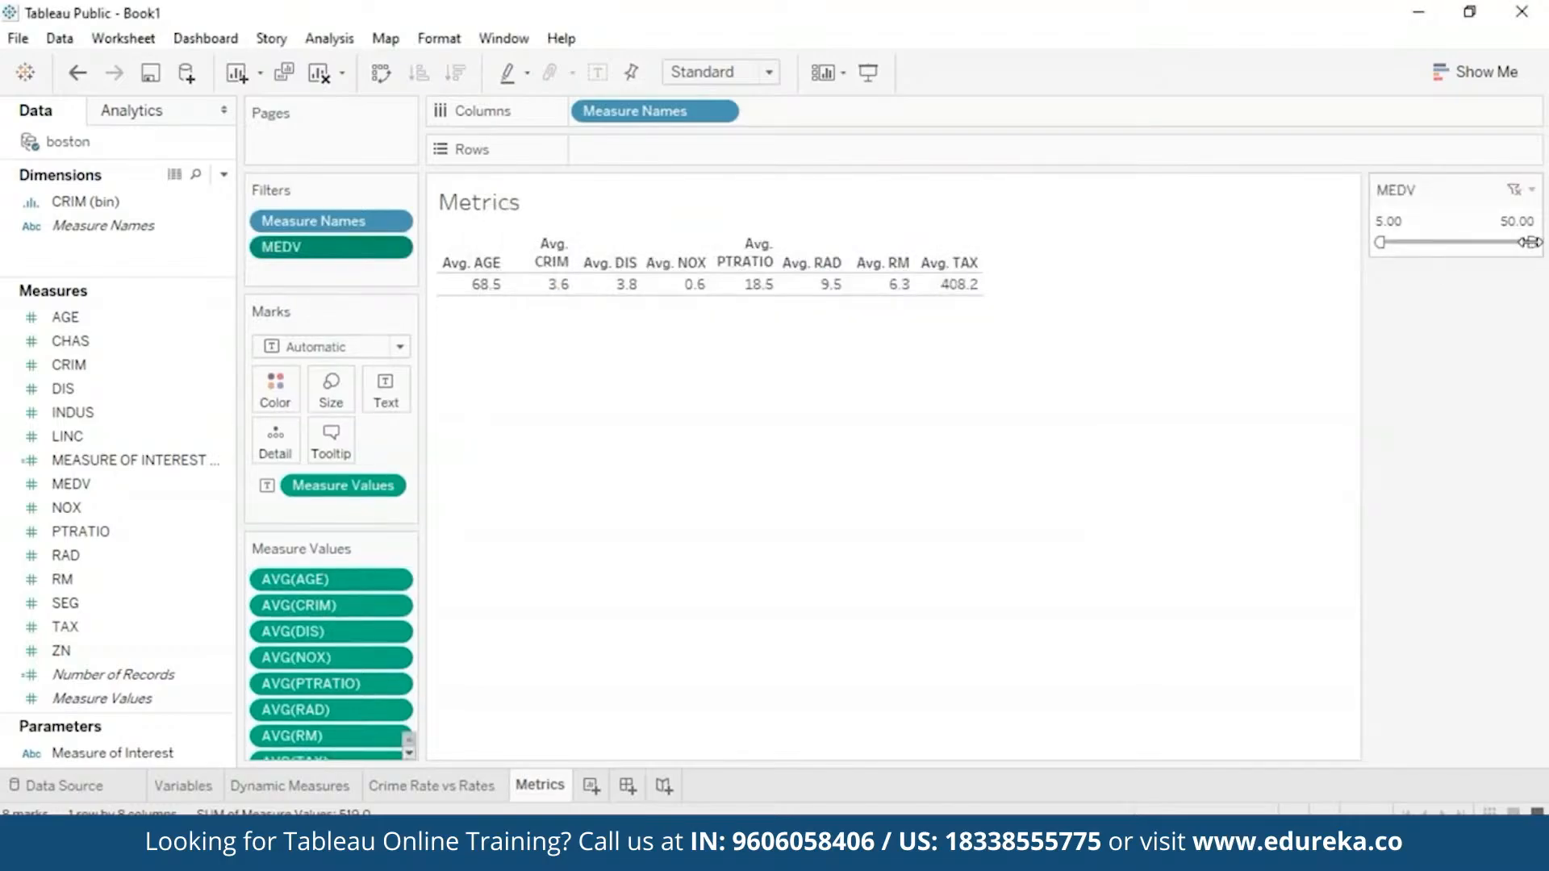
drag(1533, 242, 1453, 242)
drag(1379, 242, 1407, 241)
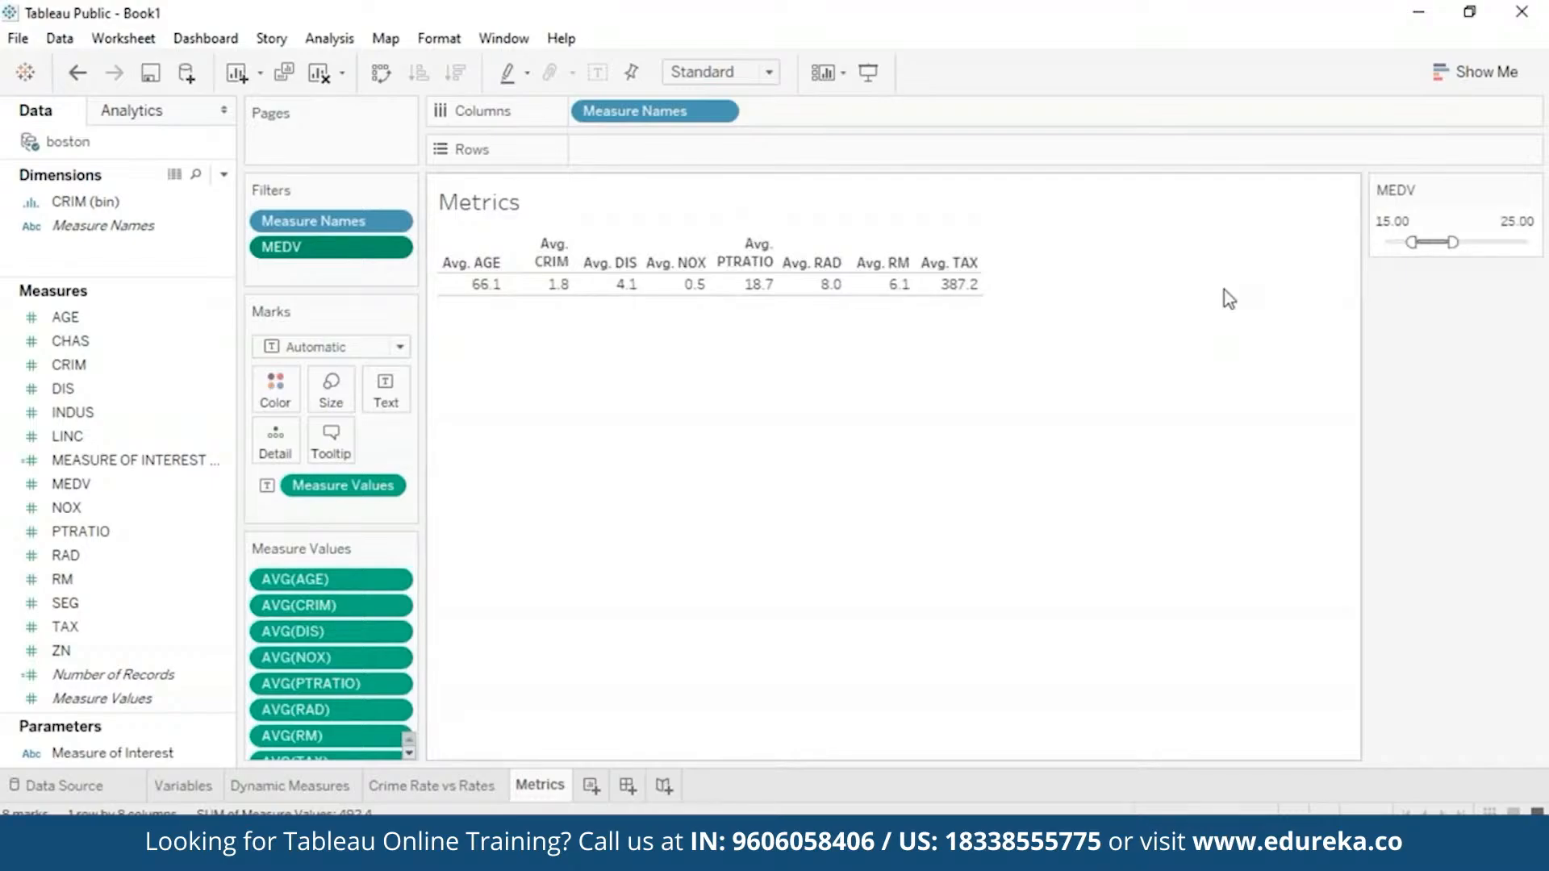
mouse_move(559, 291)
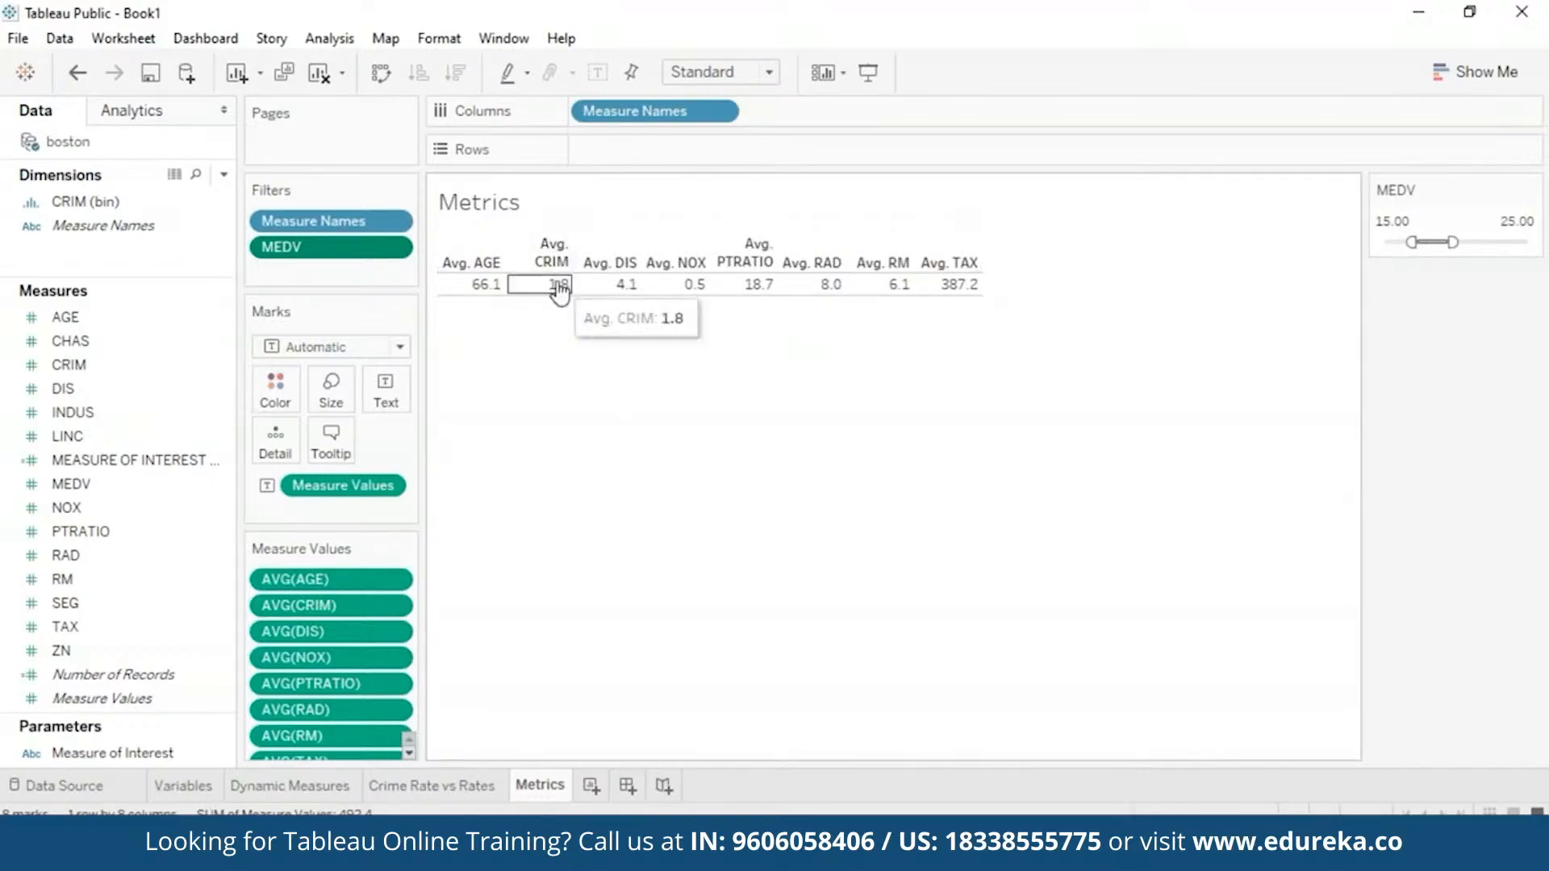
mouse_move(631, 302)
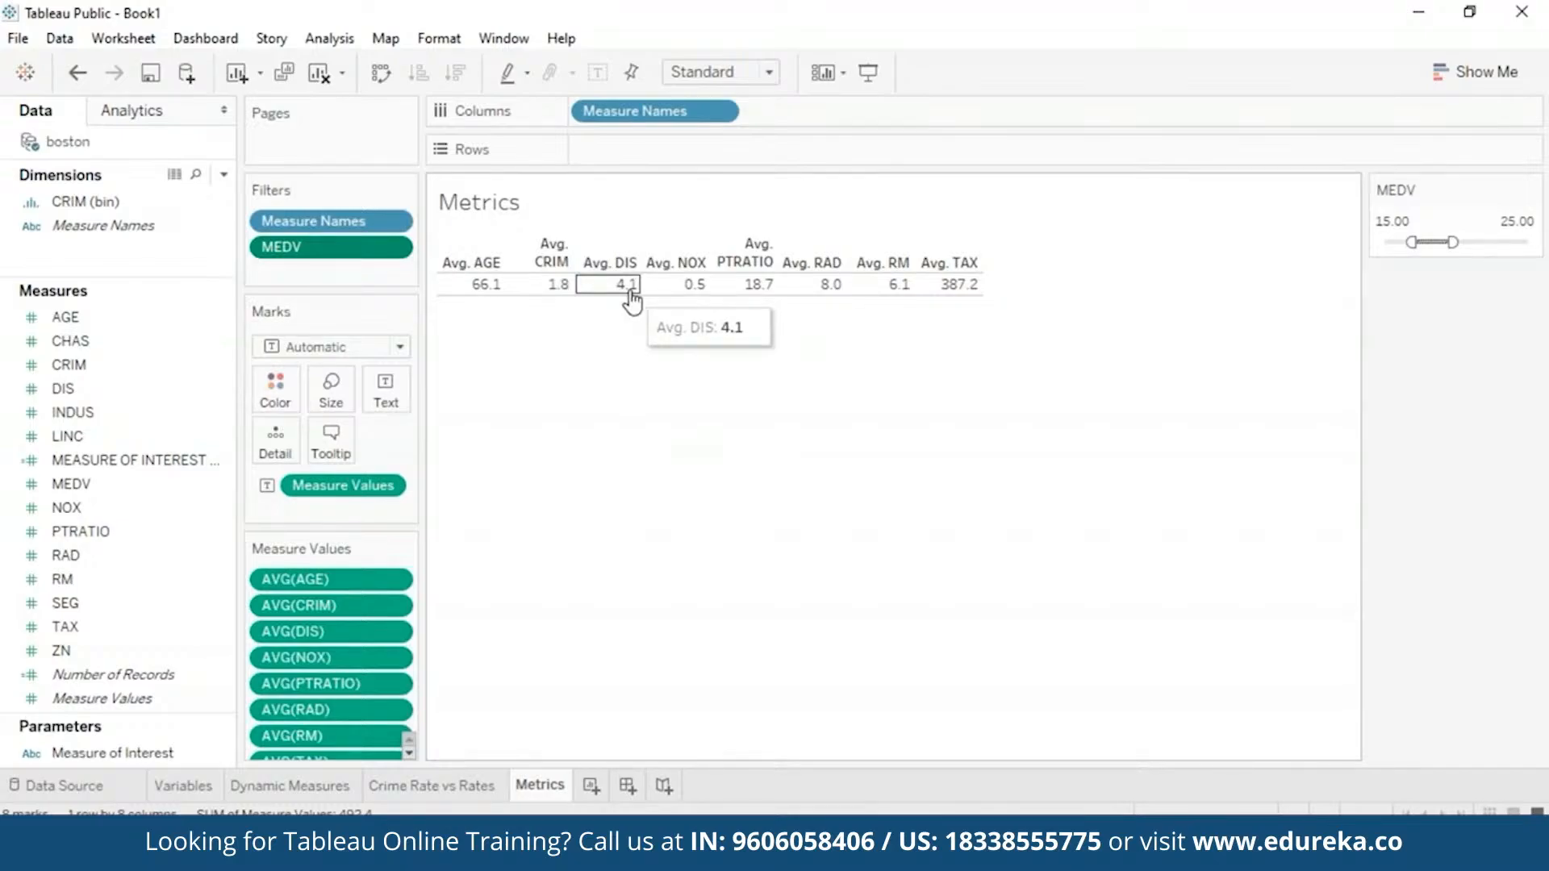
mouse_move(686, 292)
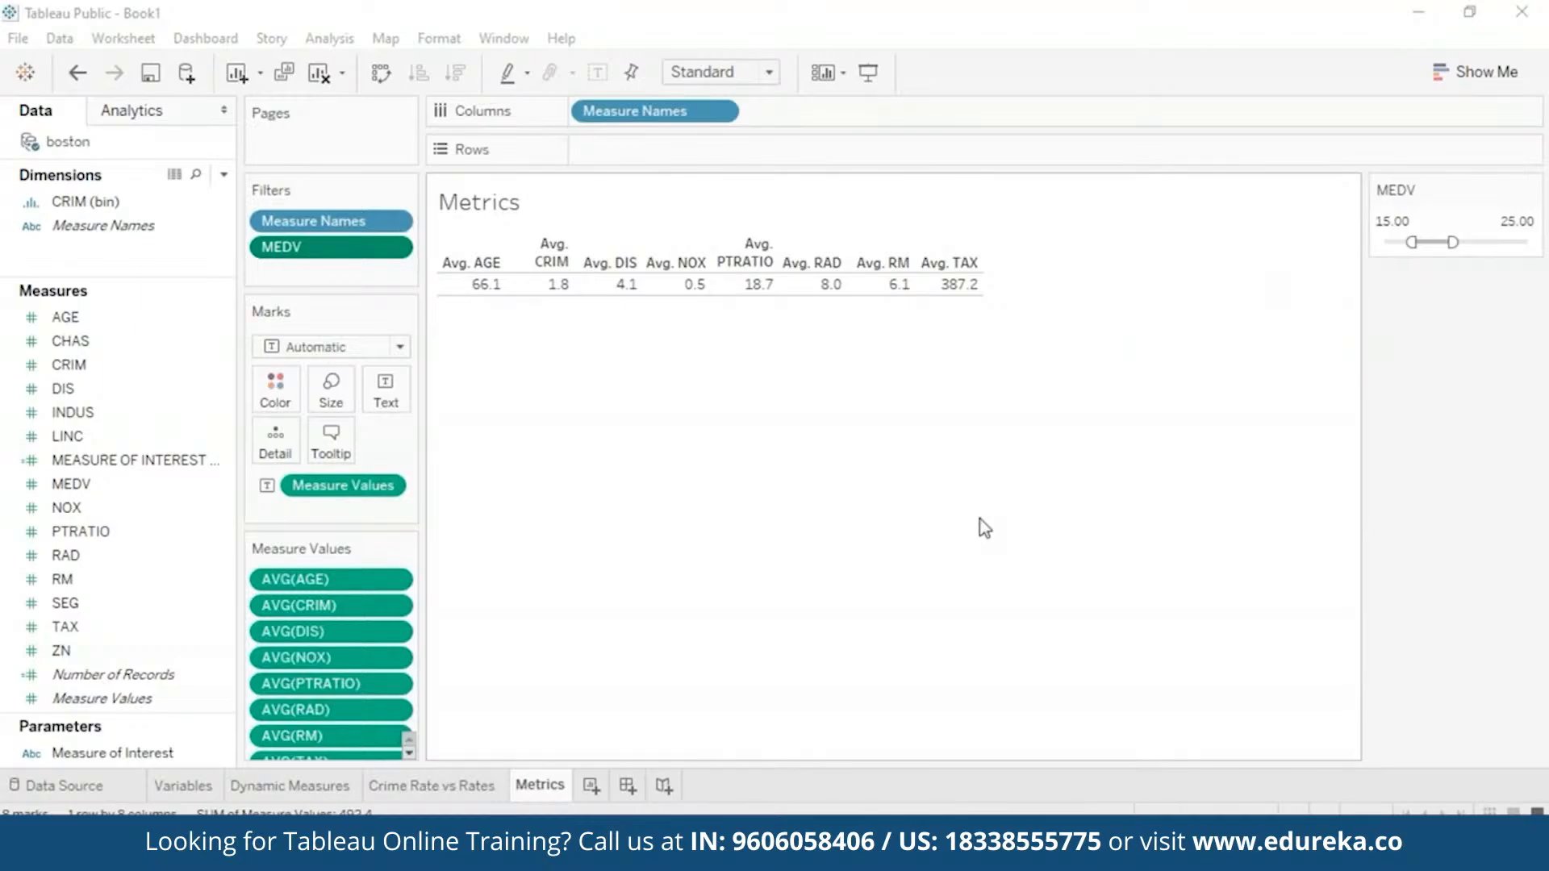
Step: Create a calculated field named CRIME INDICATOR and begin its formula with an IF condition
click(221, 174)
click(113, 198)
key(BackSpace)
text(CRIME INDICATOR)
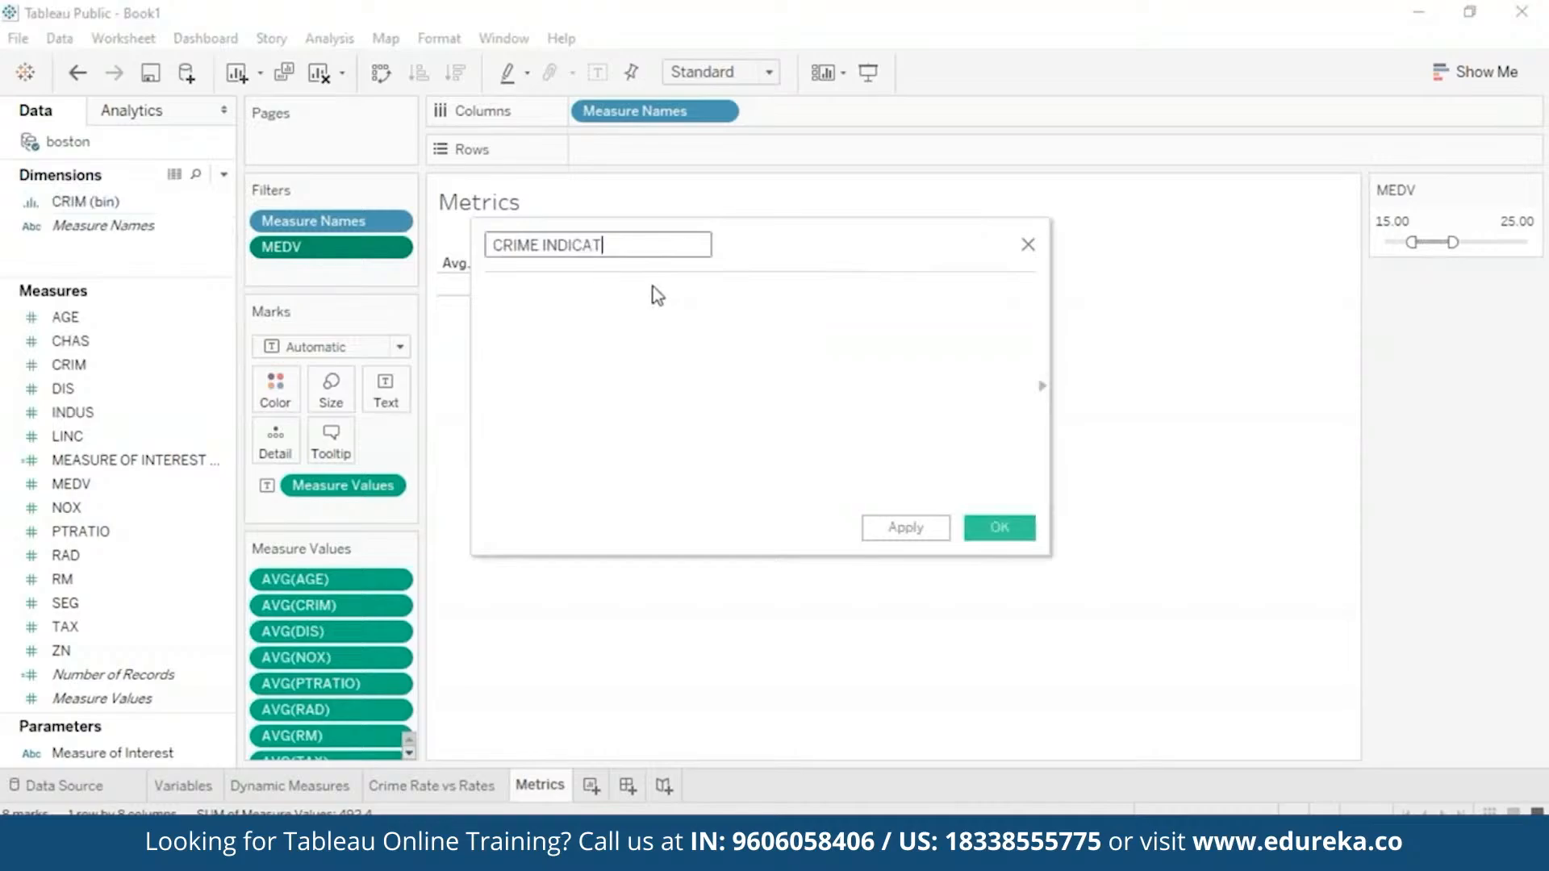
click(622, 349)
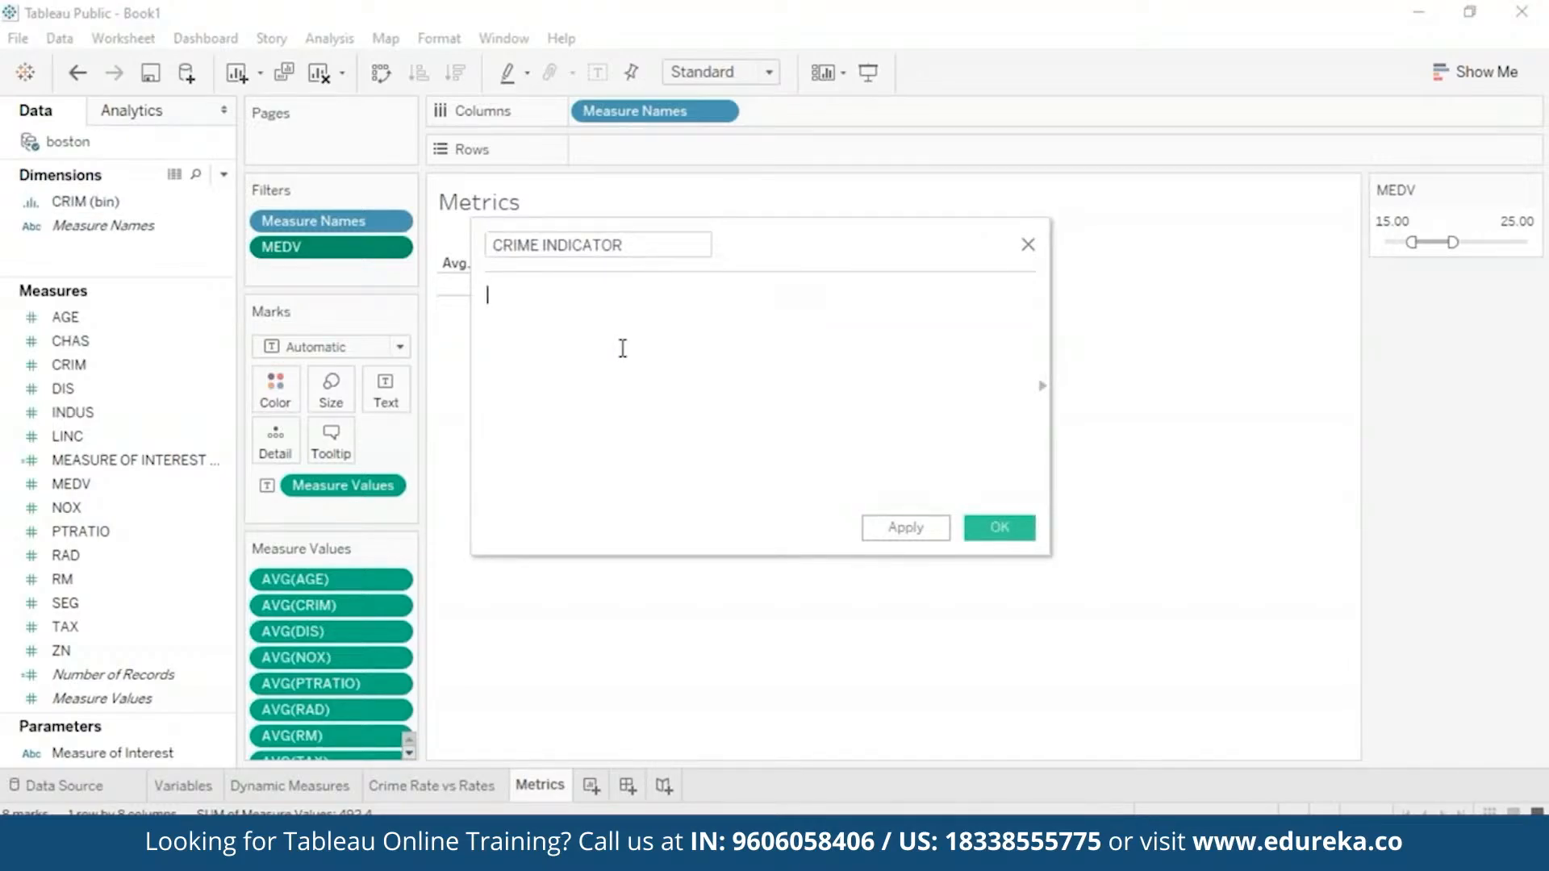
text(I)
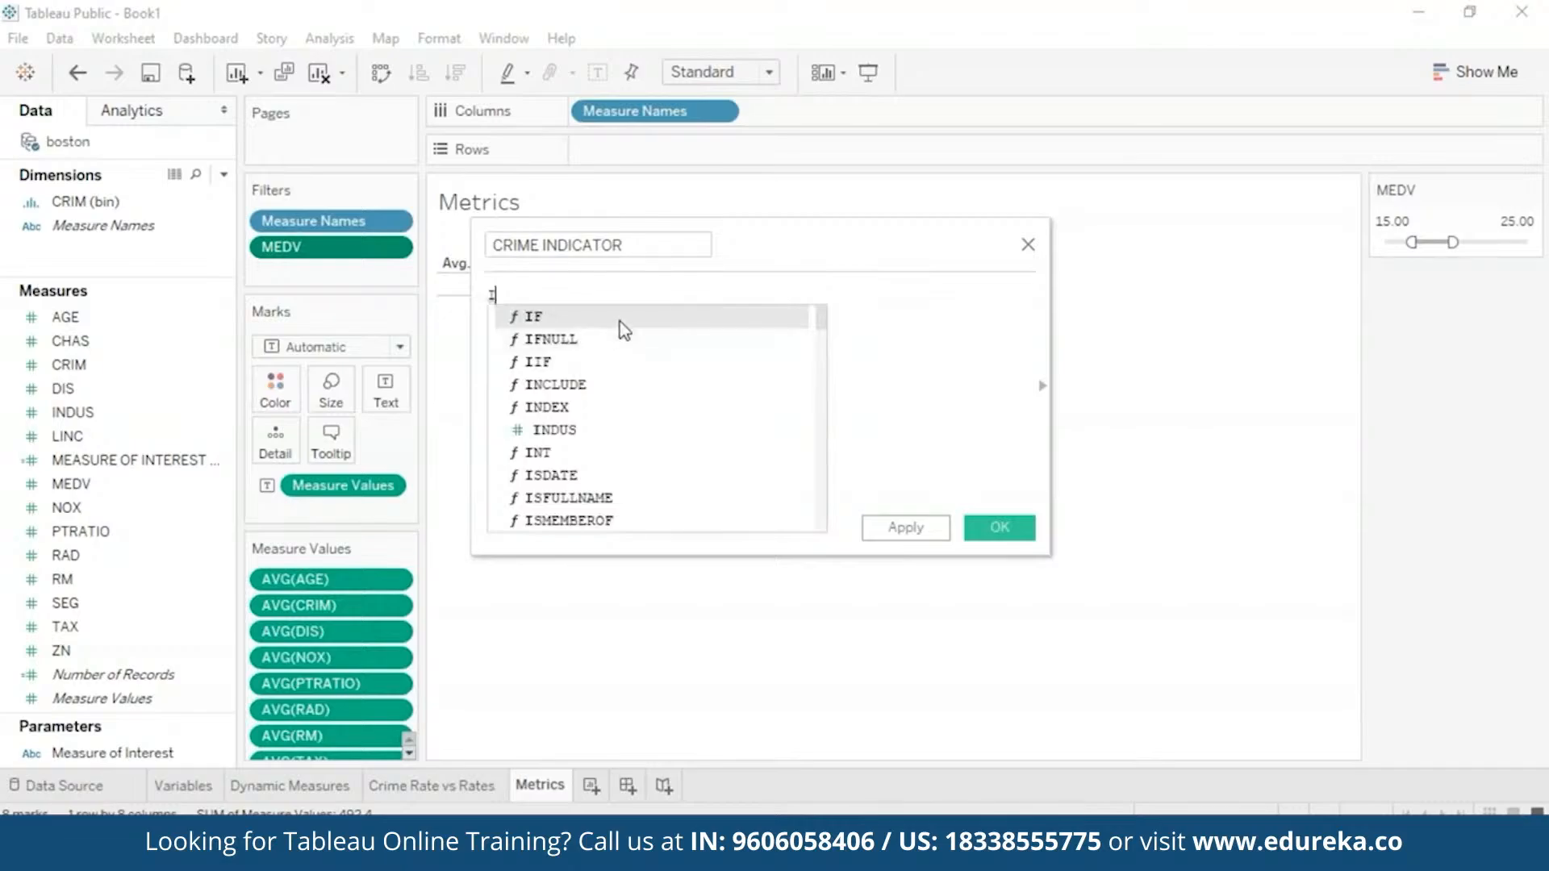
text(F [cr)
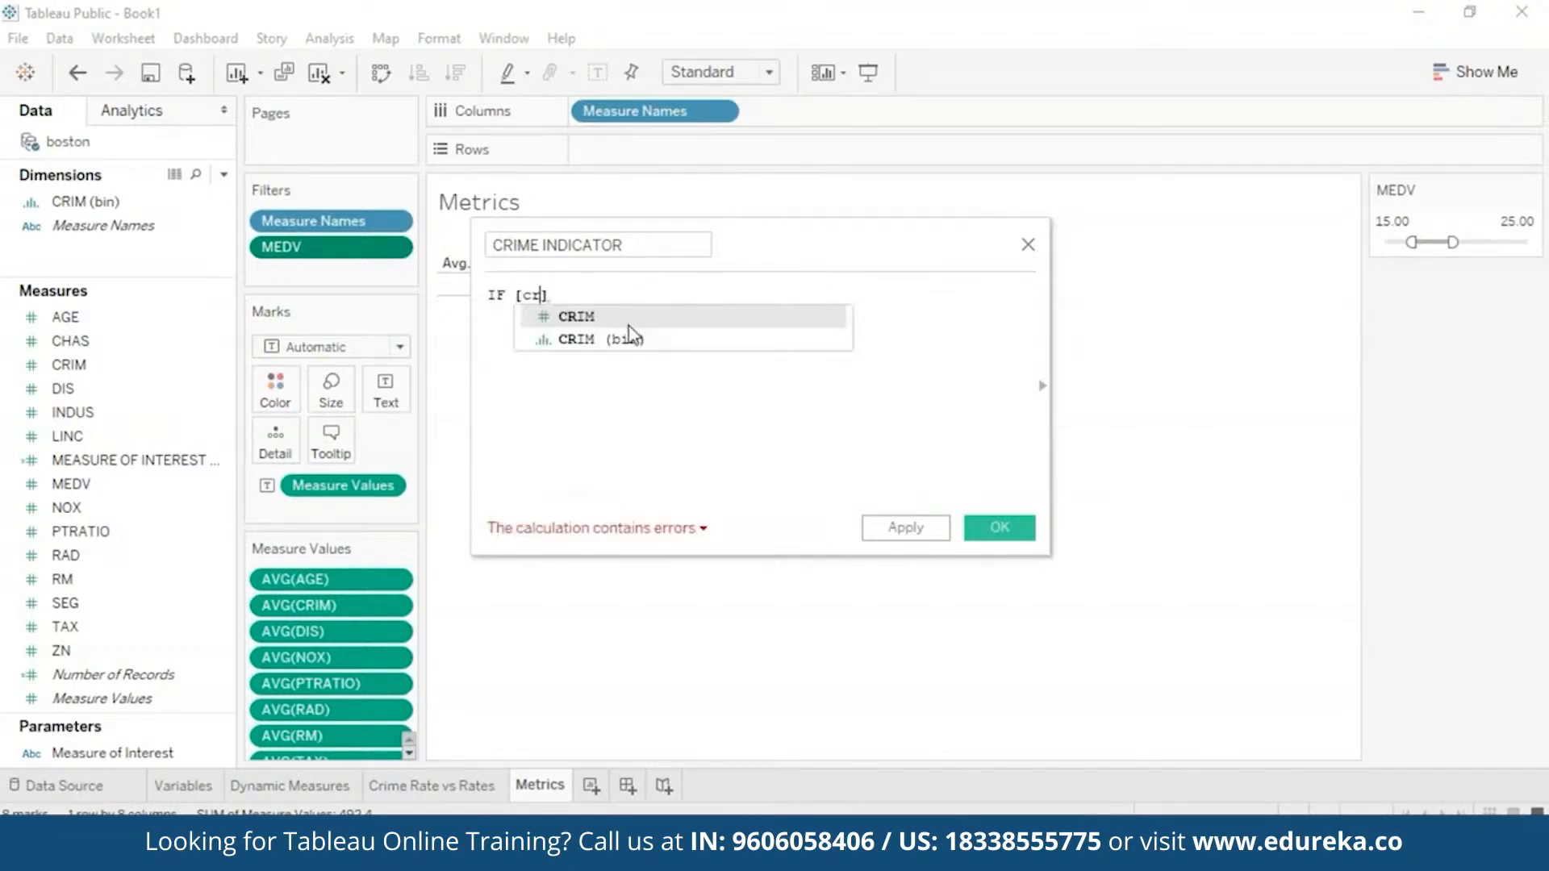
double_click(622, 345)
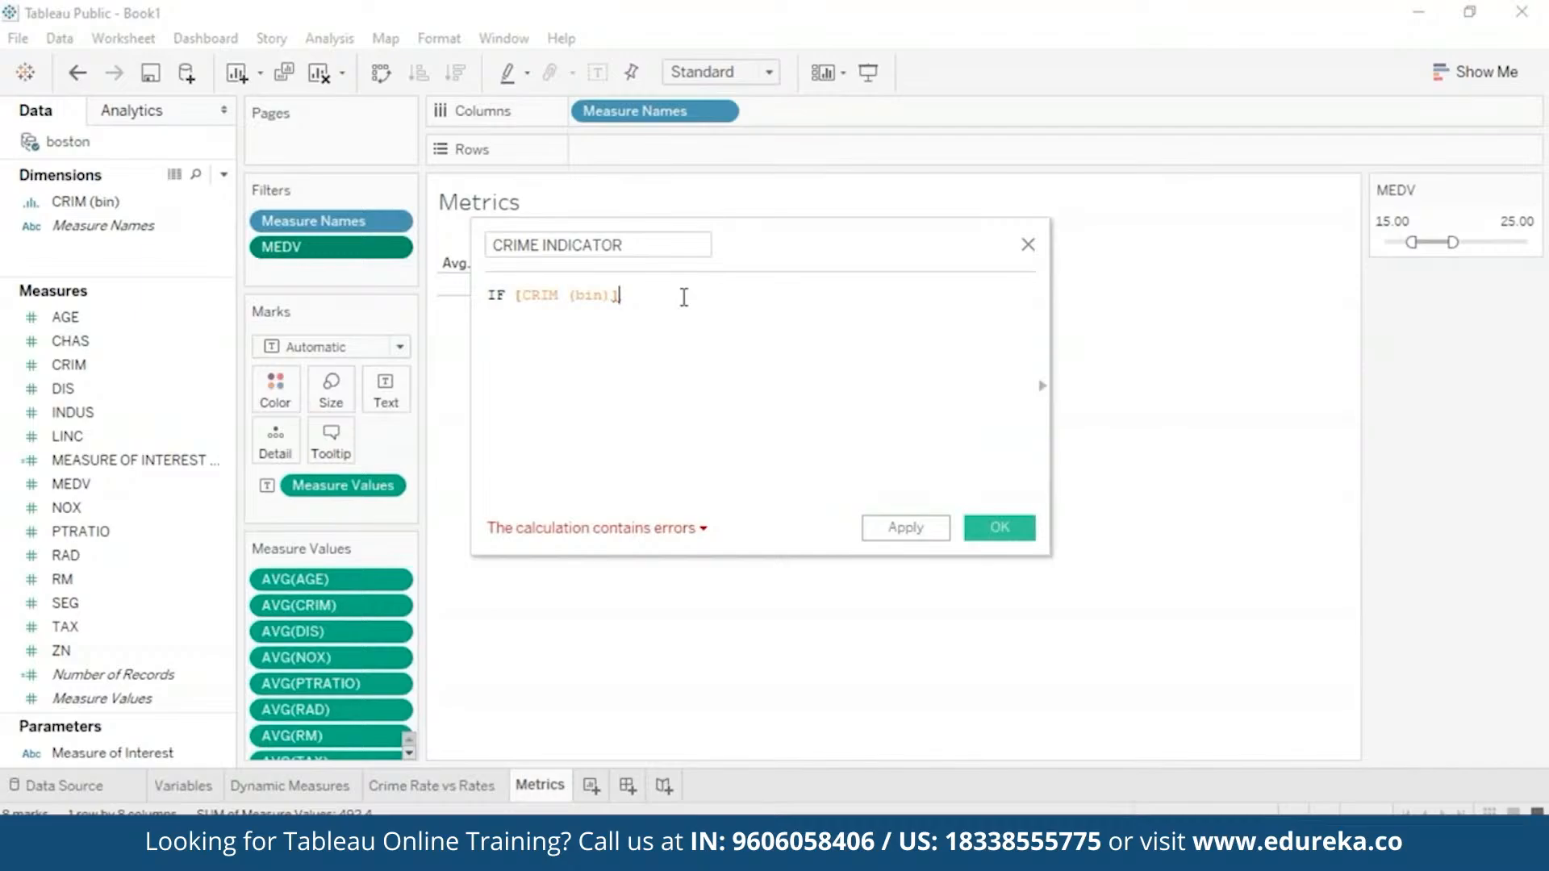
key(BackSpace)
key(BackSpace)
key(BackSpace)
key(BackSpace)
key(BackSpace)
key(BackSpace)
key(BackSpace)
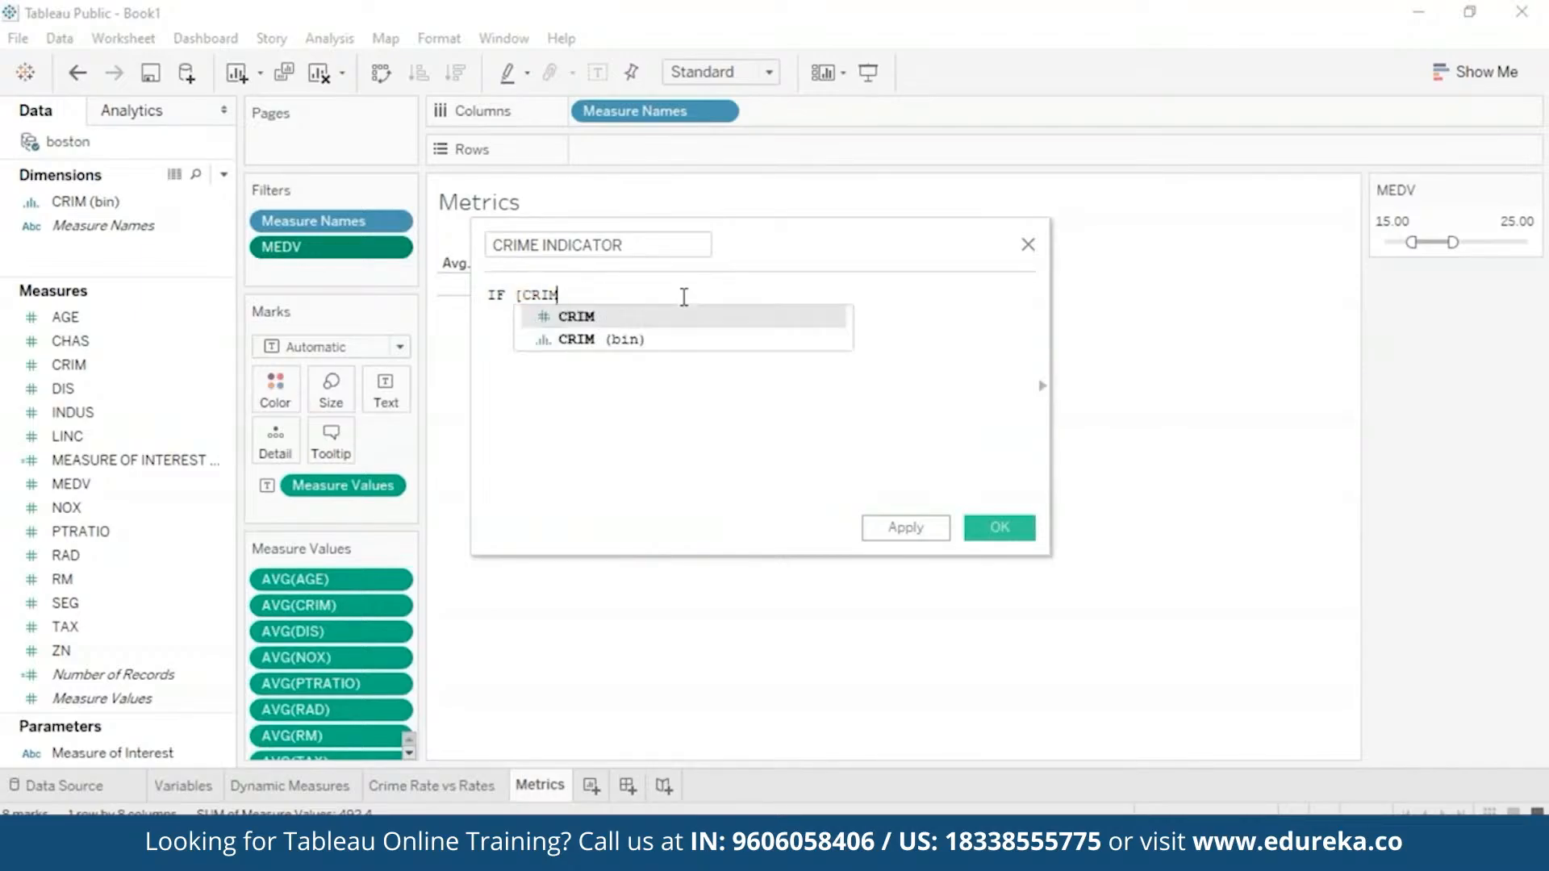
Step: Complete the first condition as IF [CRIM] <= 3 THEN 'Low' and close the formula with END
double_click(678, 317)
text(<=)
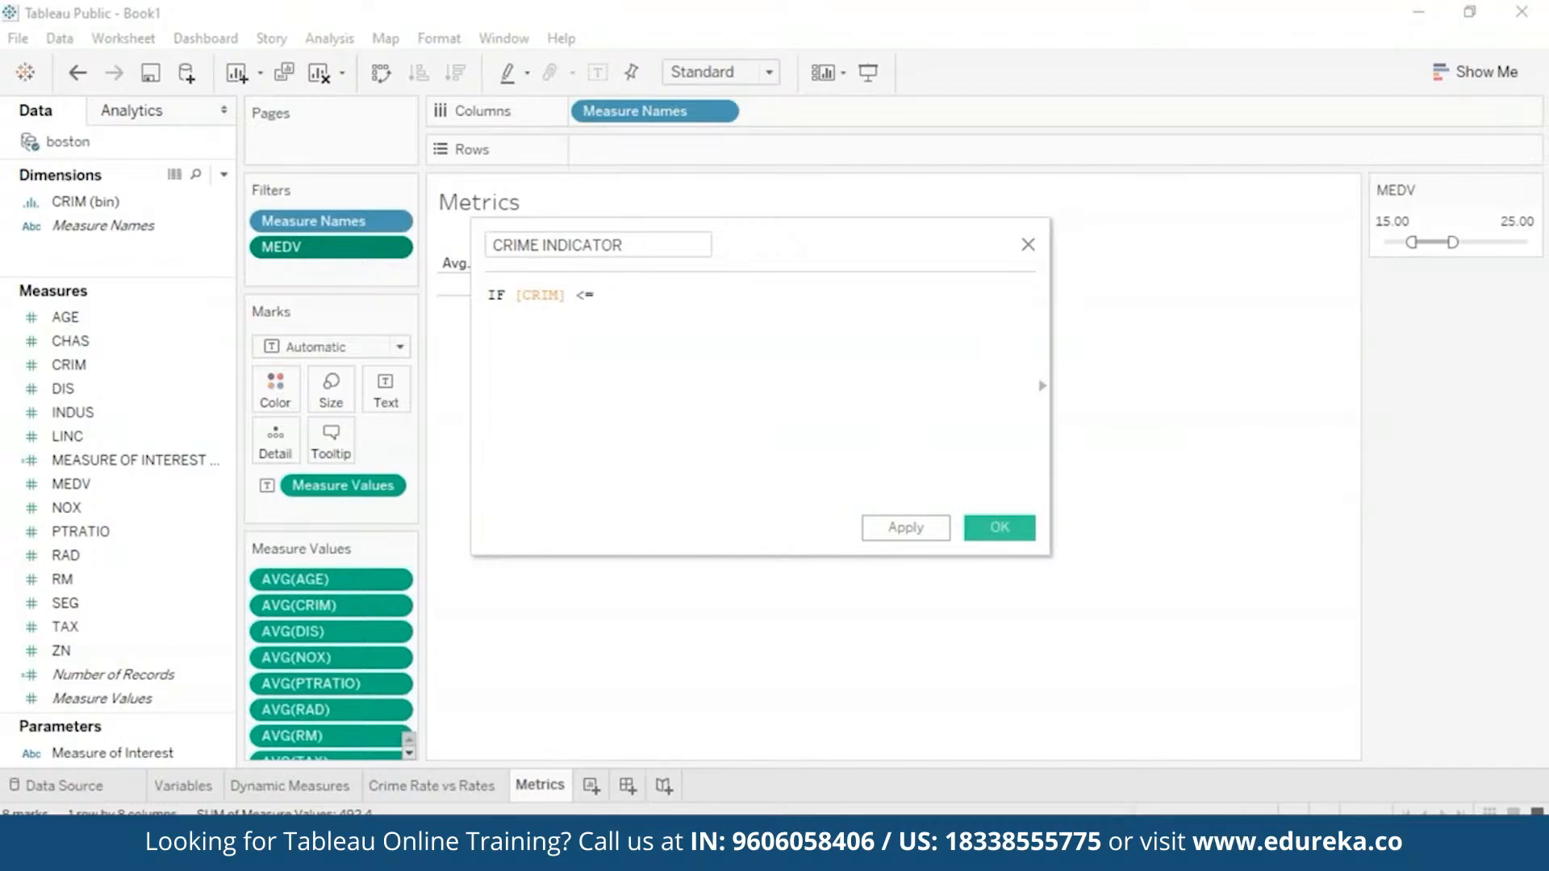
text( 3 THEN)
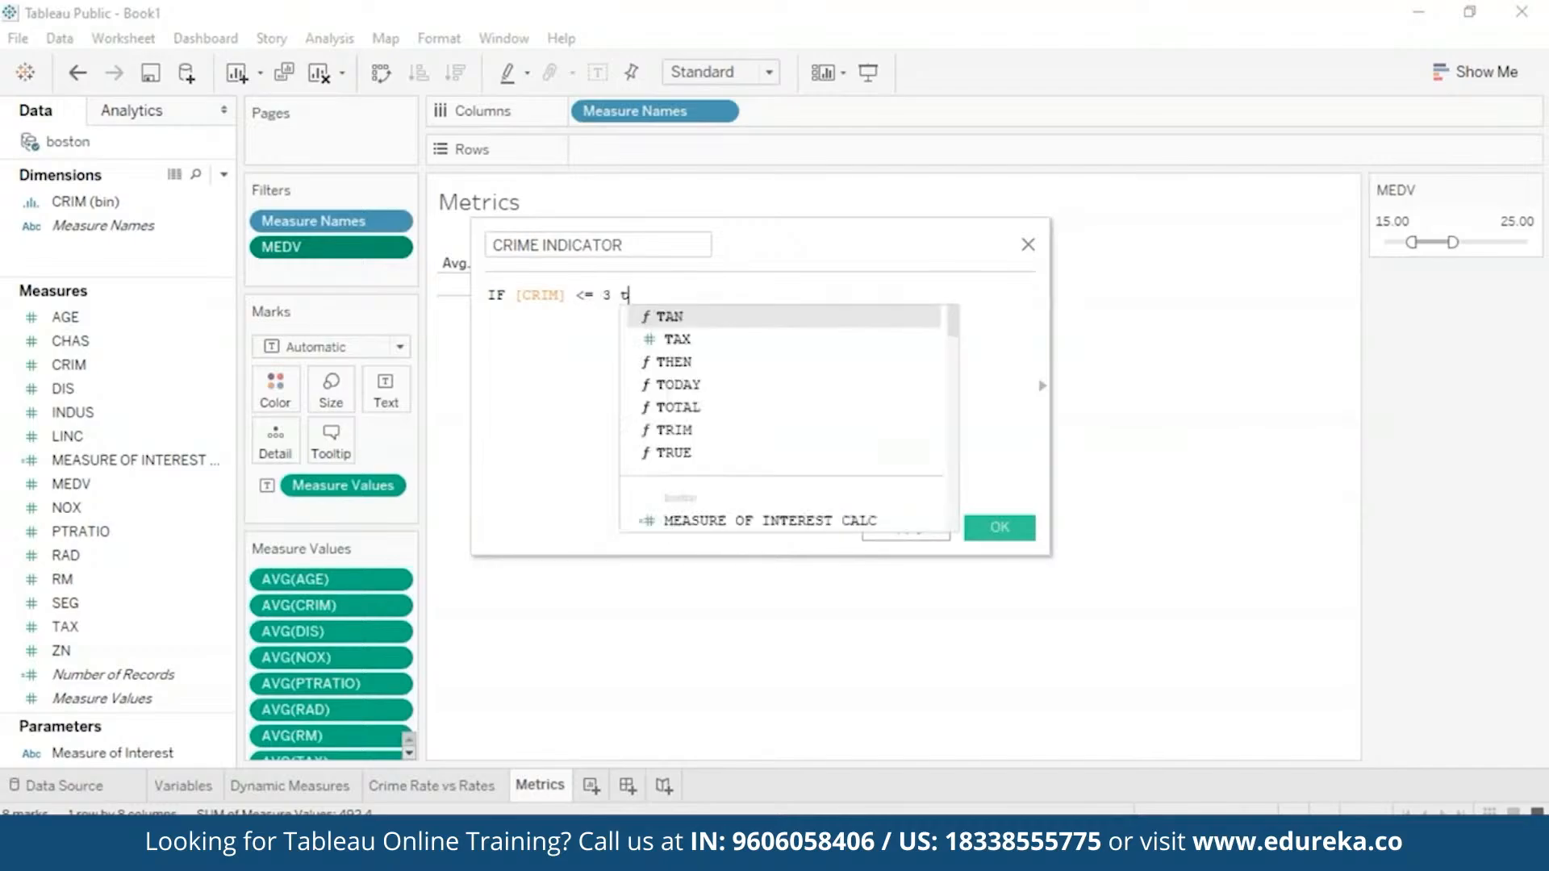
text( '')
key(Left)
text(Low)
key(Right)
key(Return)
text(END)
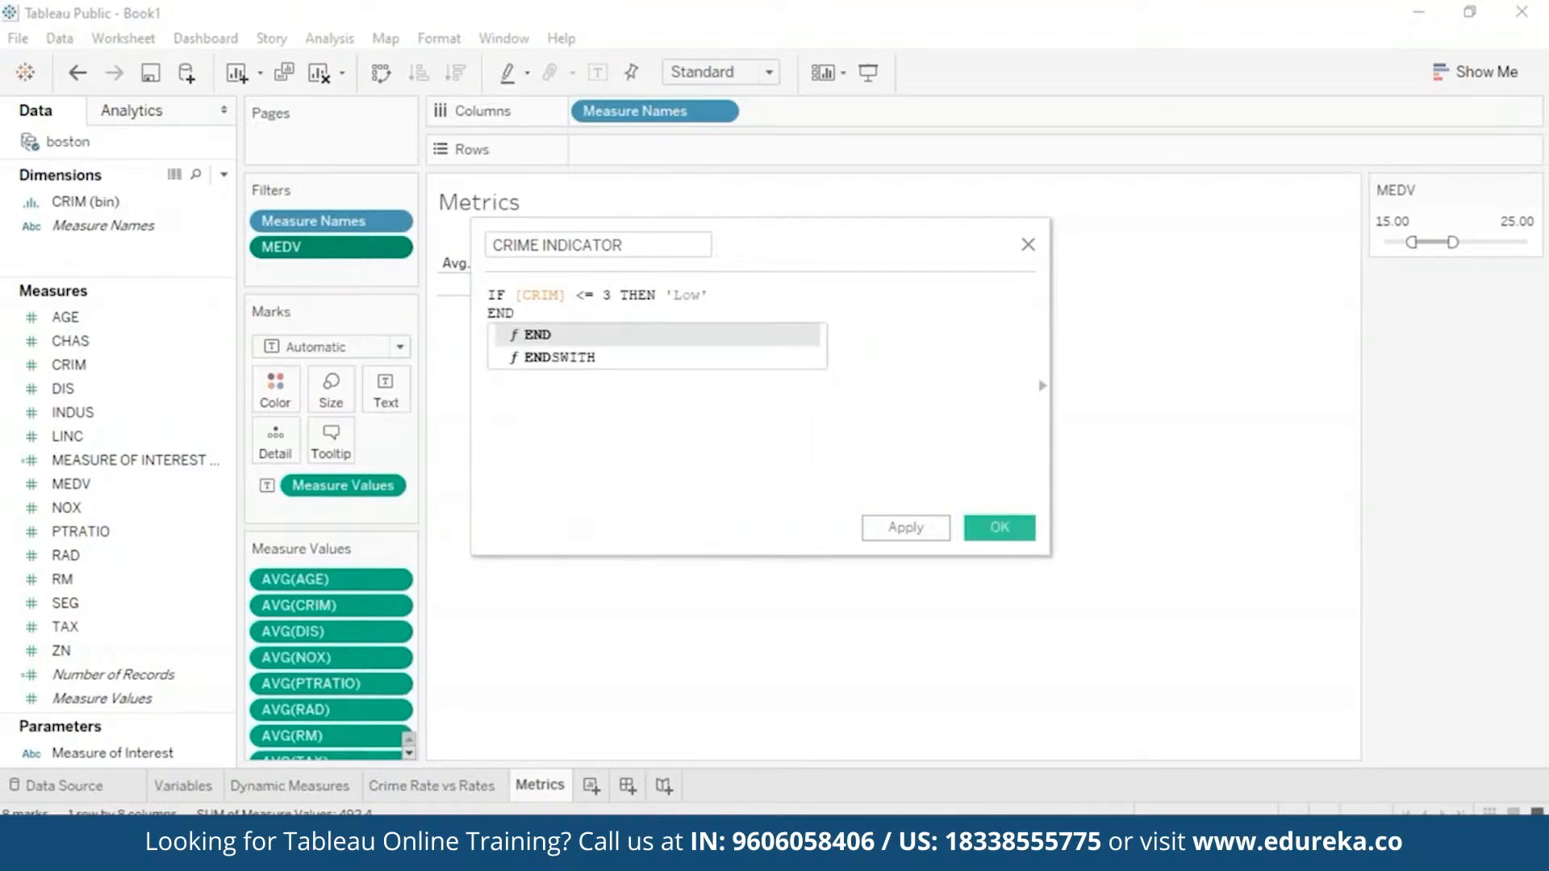
Step: Insert a second condition, IF [CRIM] <= 8 THEN 'Moderate', above END in the formula
click(773, 294)
key(Return)
text(IF [c)
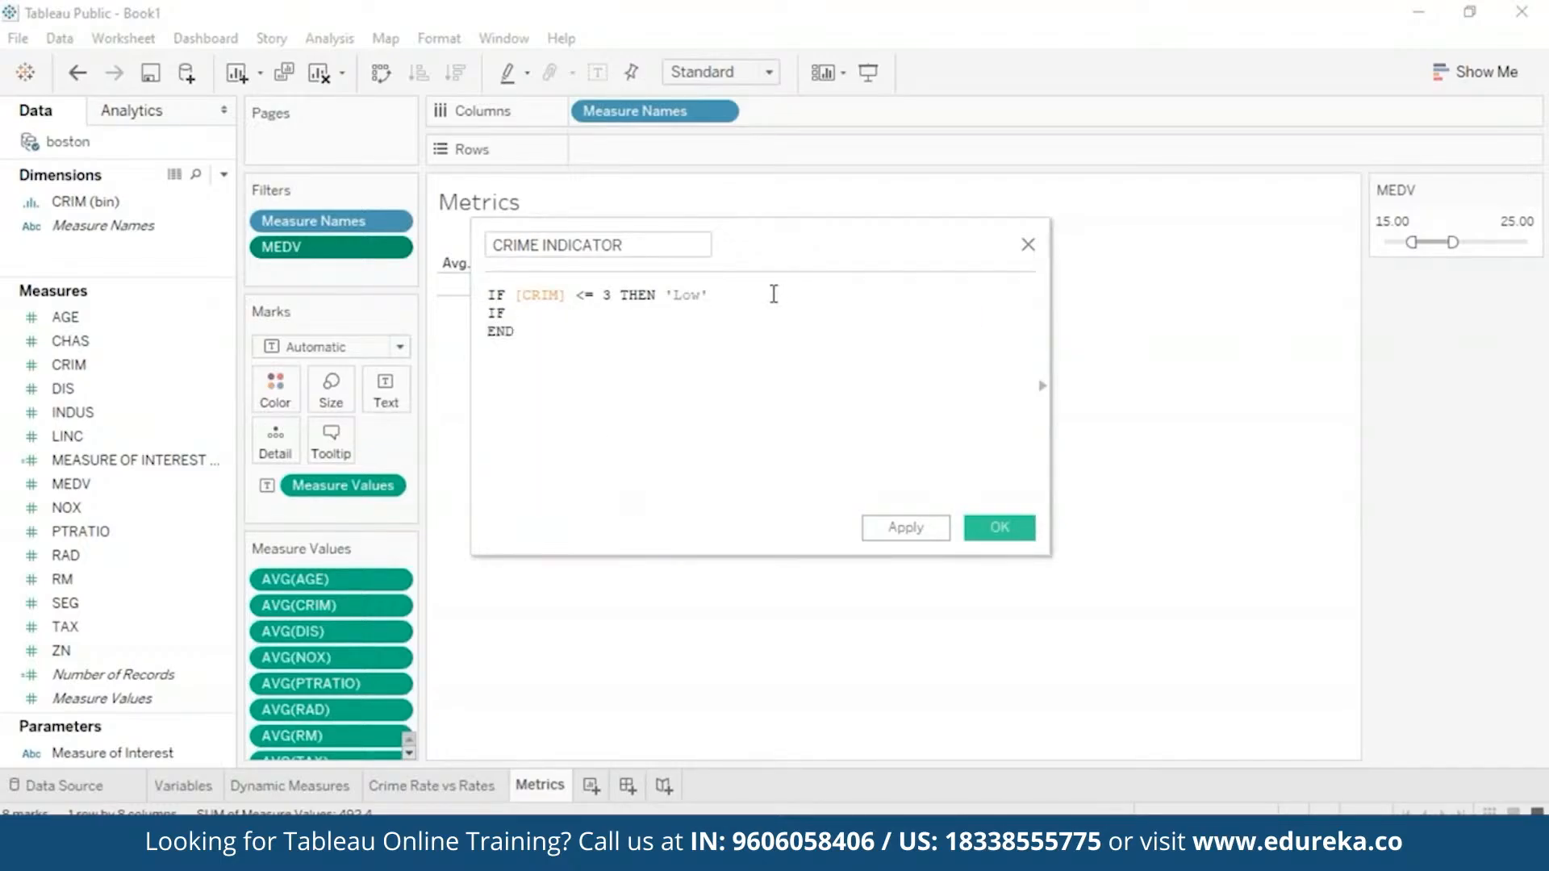
key(Down)
key(Return)
text(<= 8 the)
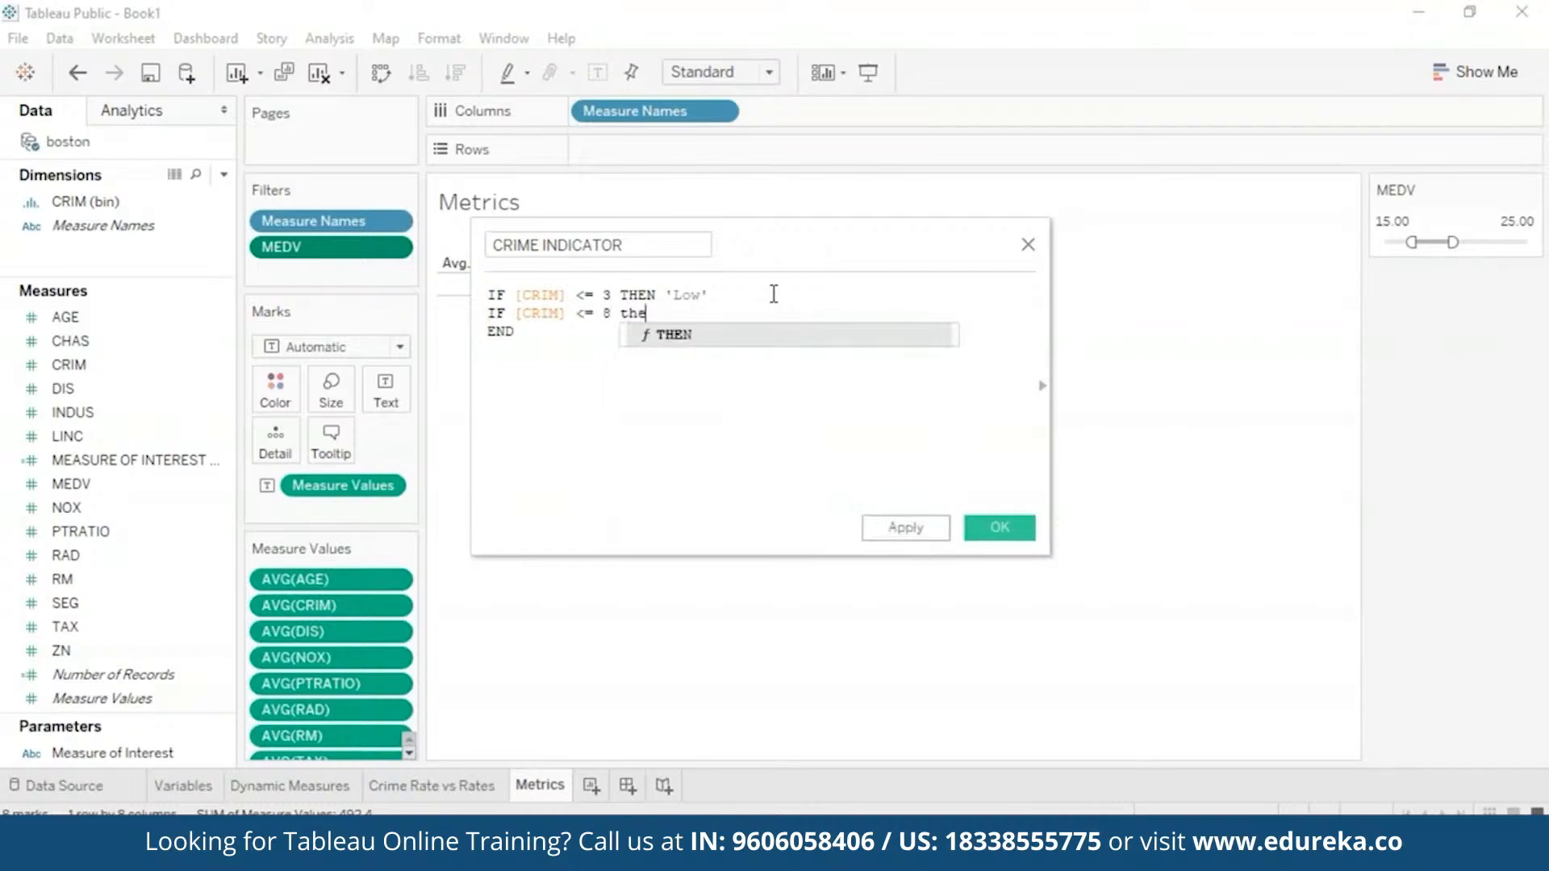
key(Return)
text('Moderate')
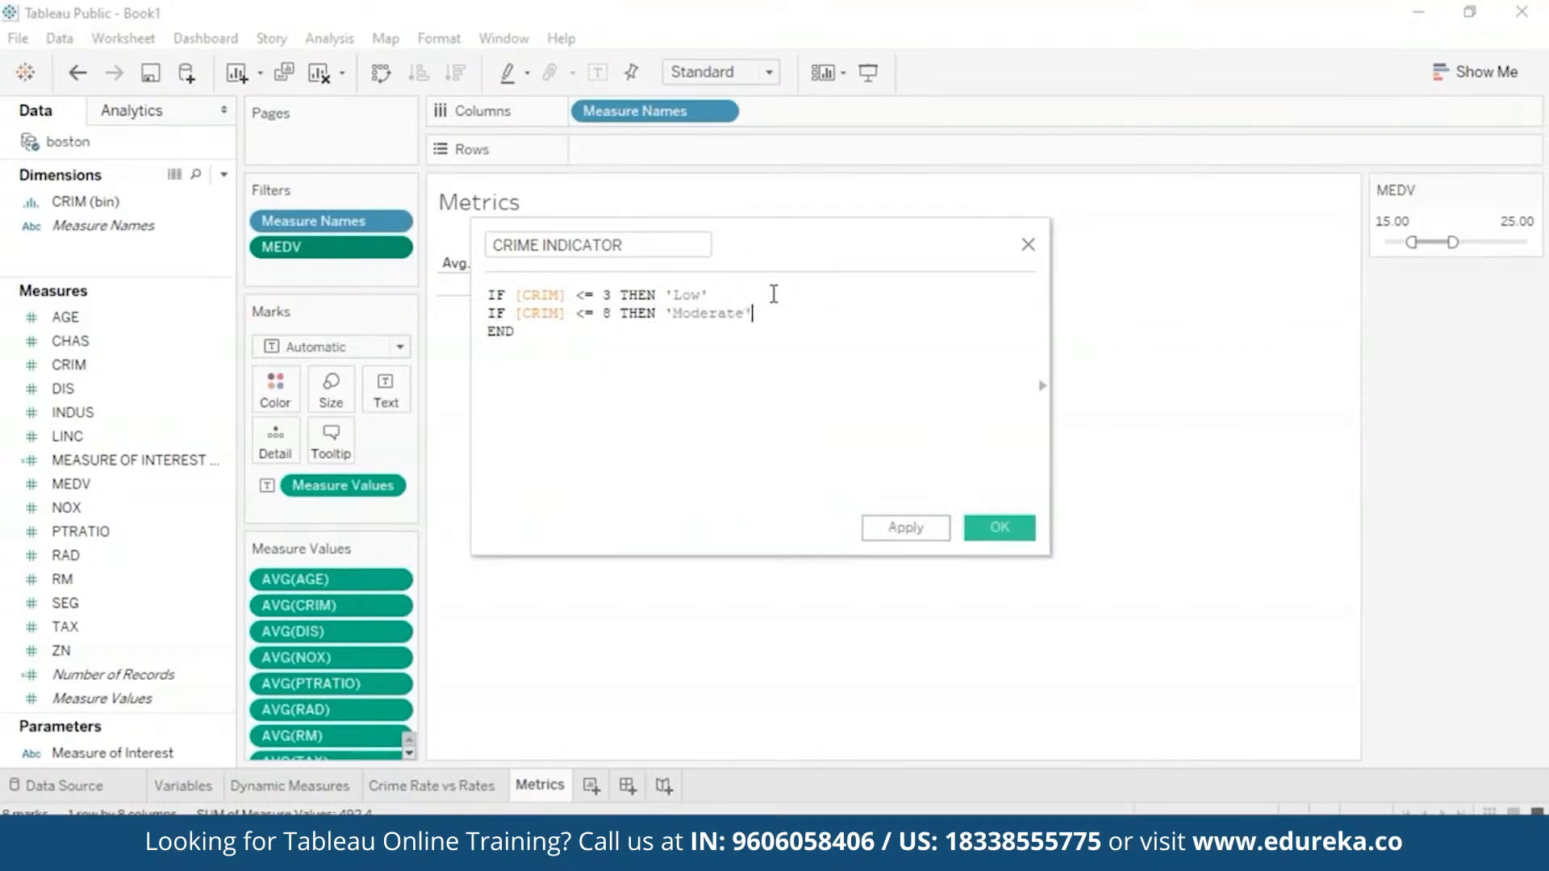
key(Return)
text(IF )
text([cri)
key(Return)
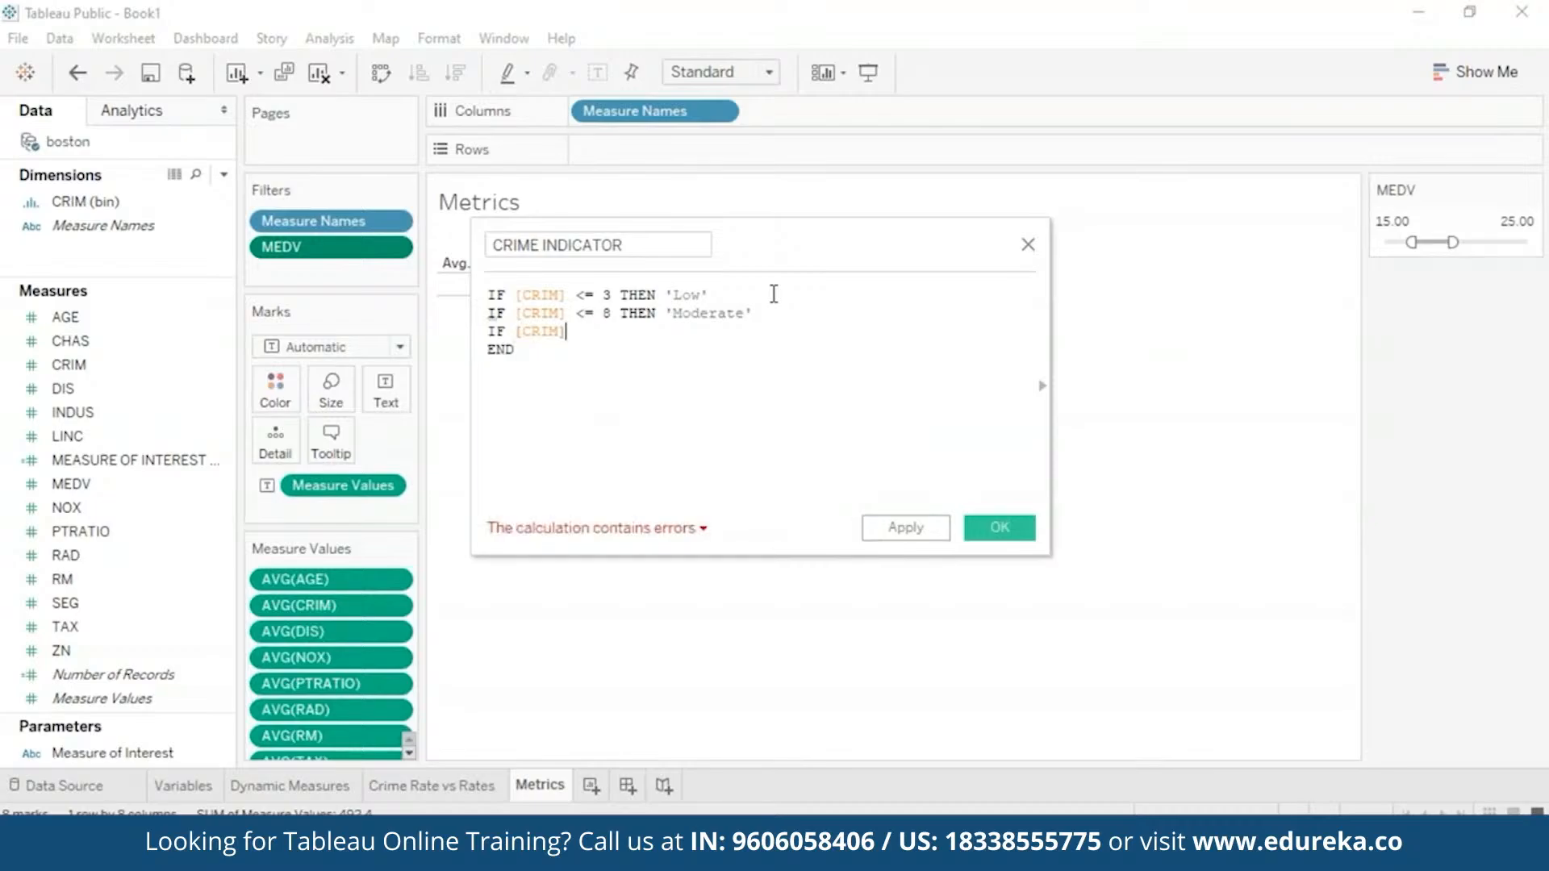
text(=)
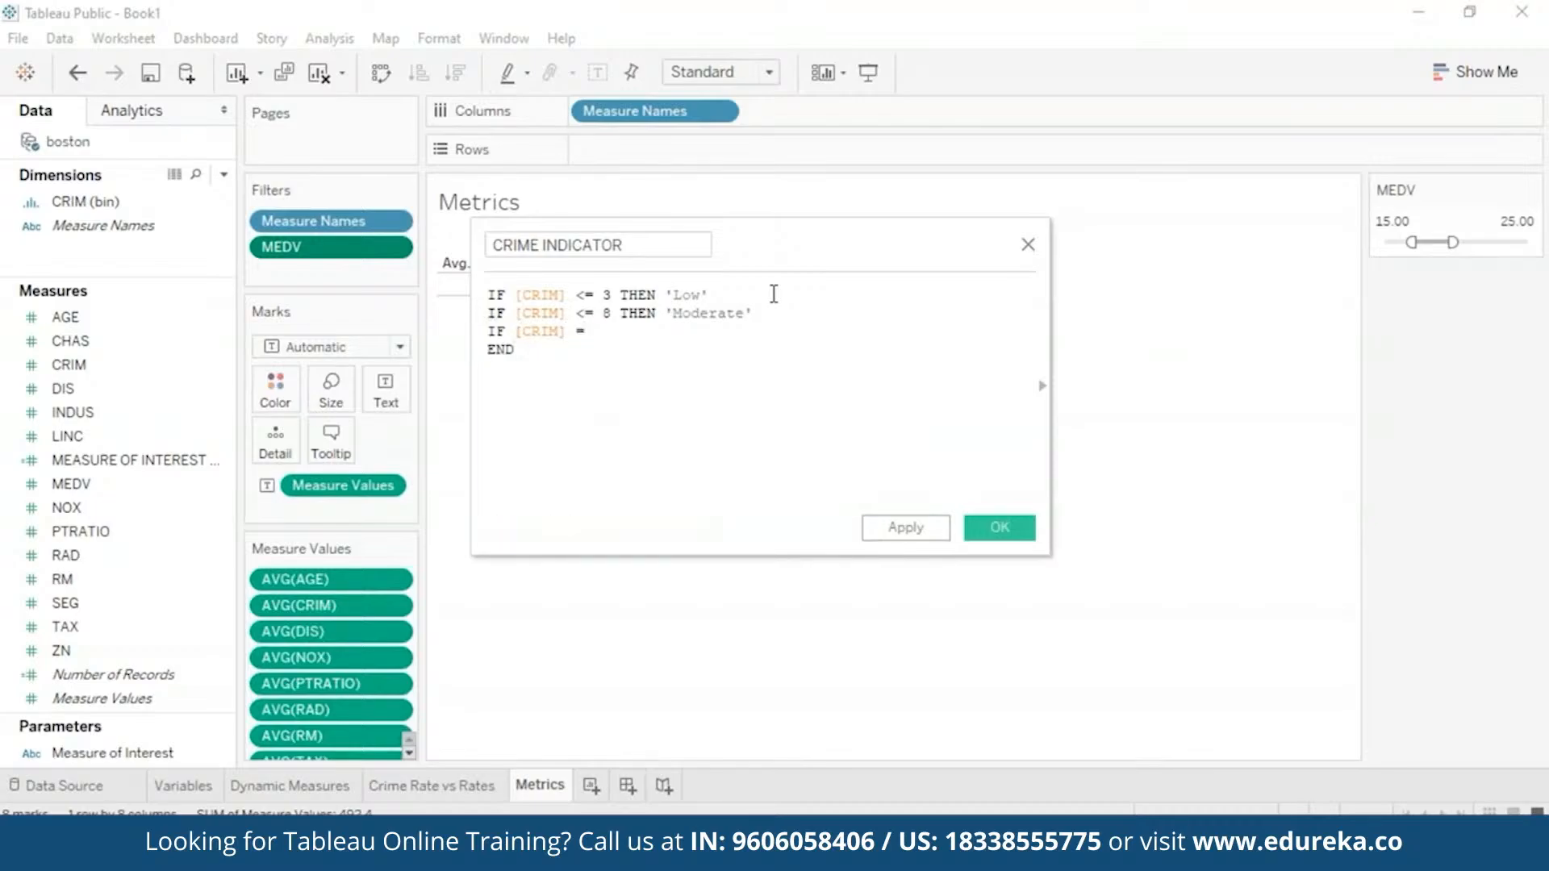
key(BackSpace)
text(>)
key(BackSpace)
key(BackSpace)
key(BackSpace)
key(BackSpace)
key(BackSpace)
key(BackSpace)
key(BackSpace)
key(BackSpace)
key(BackSpace)
key(BackSpace)
key(BackSpace)
key(BackSpace)
Step: Turn the 'Moderate' condition into an ELSEIF branch
text(els)
key(Down)
key(Return)
key(BackSpace)
key(Down)
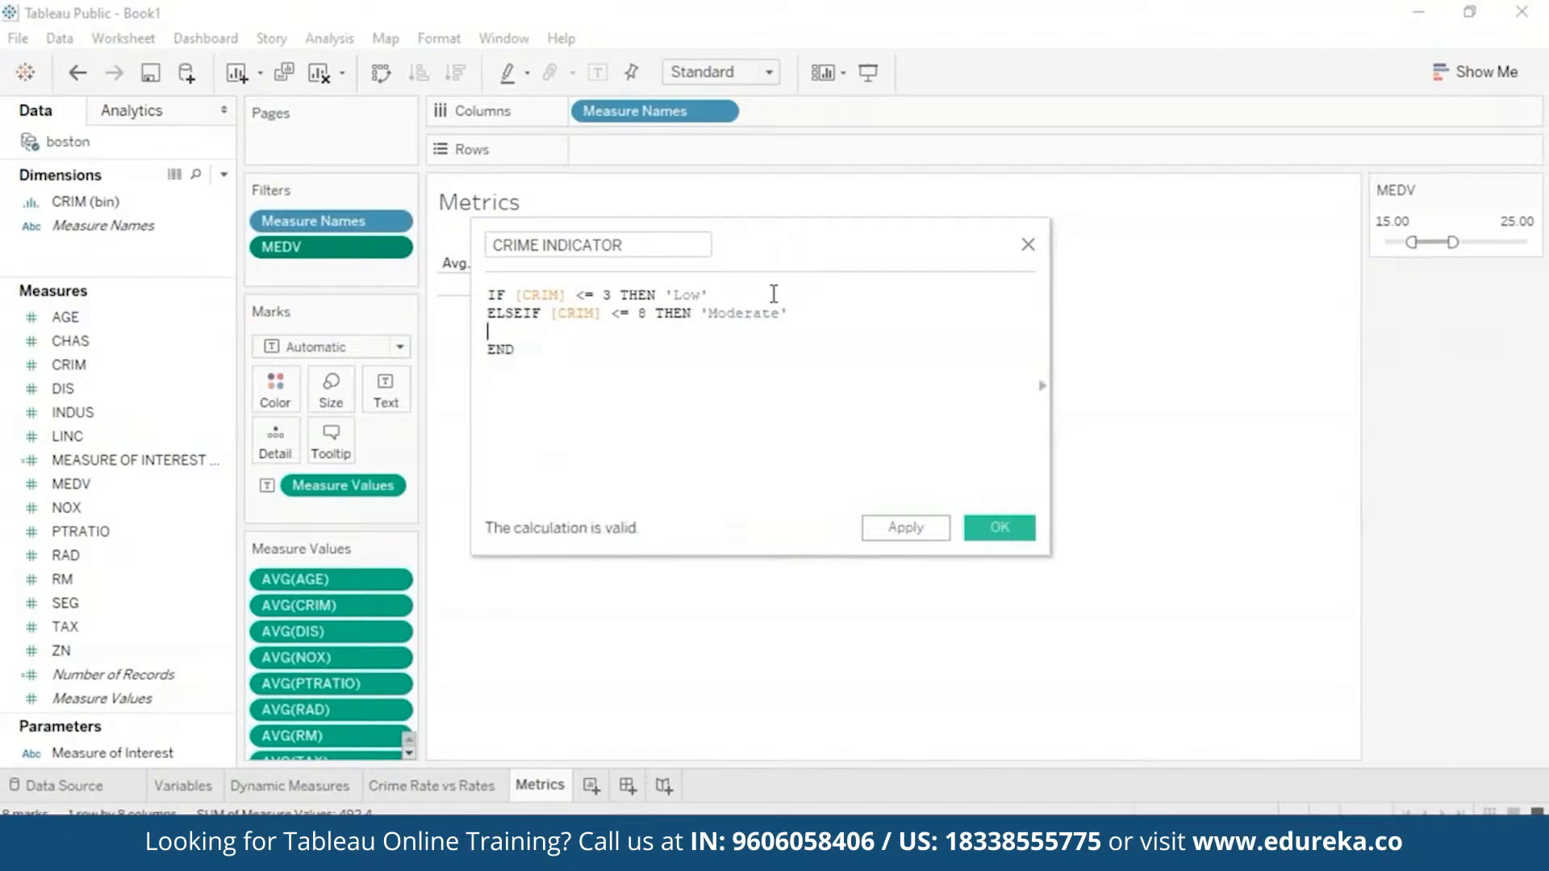
Step: Add a final ELSE branch returning 'High' before END and save the calculated field
text(else)
key(Return)
text('high)
key(Left)
key(Left)
key(Left)
key(BackSpace)
text(H)
key(Down)
click(930, 530)
drag(859, 247, 855, 365)
click(1000, 645)
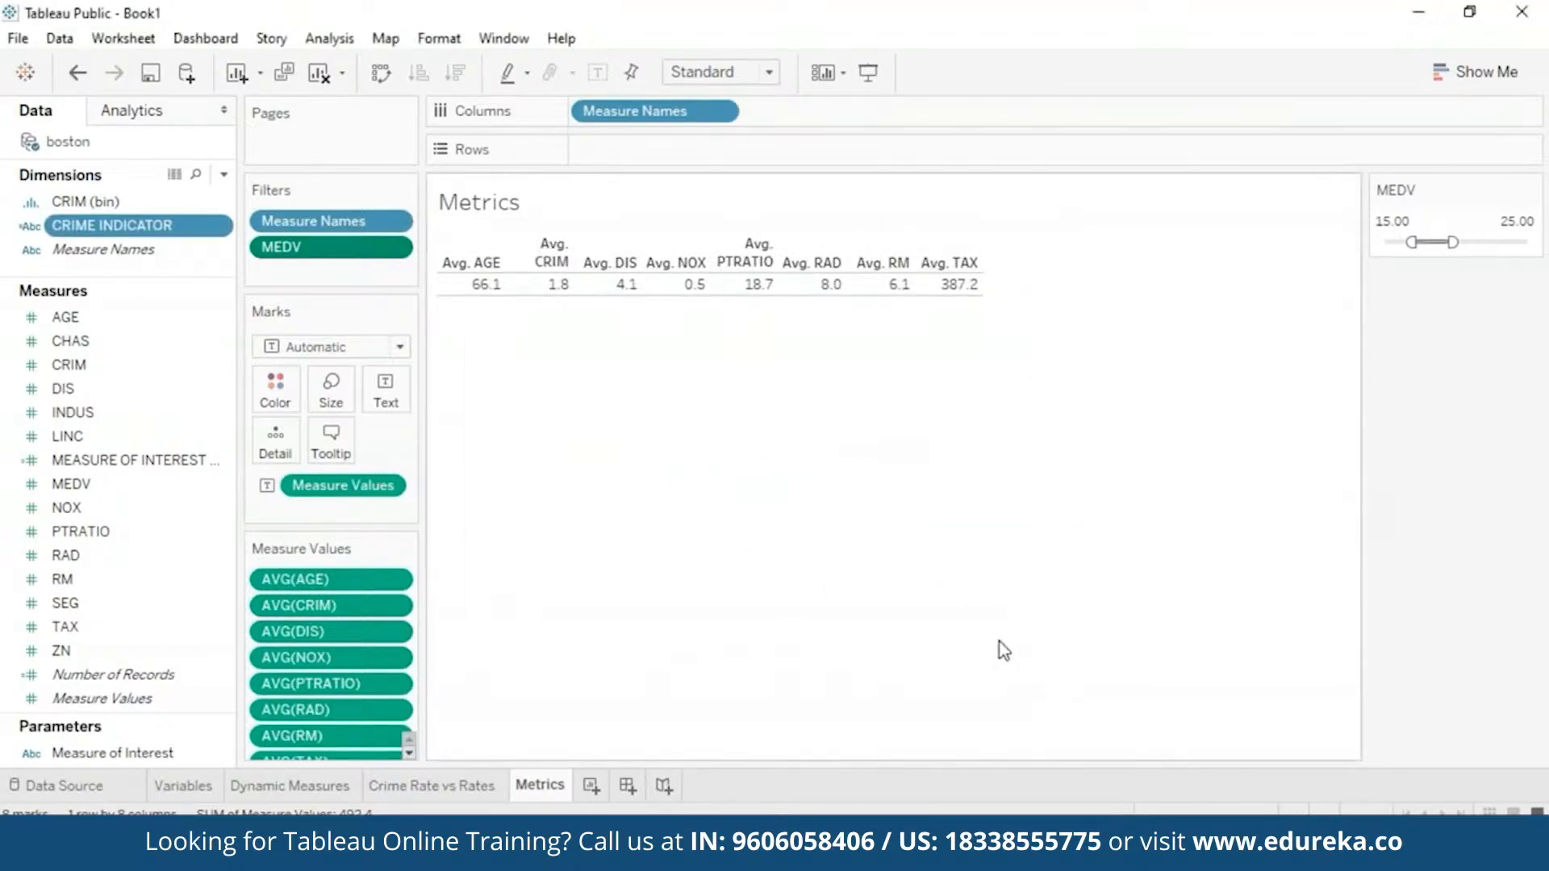
Step: On a new worksheet, build a table of summed MEDV broken down by CRIME INDICATOR
click(590, 788)
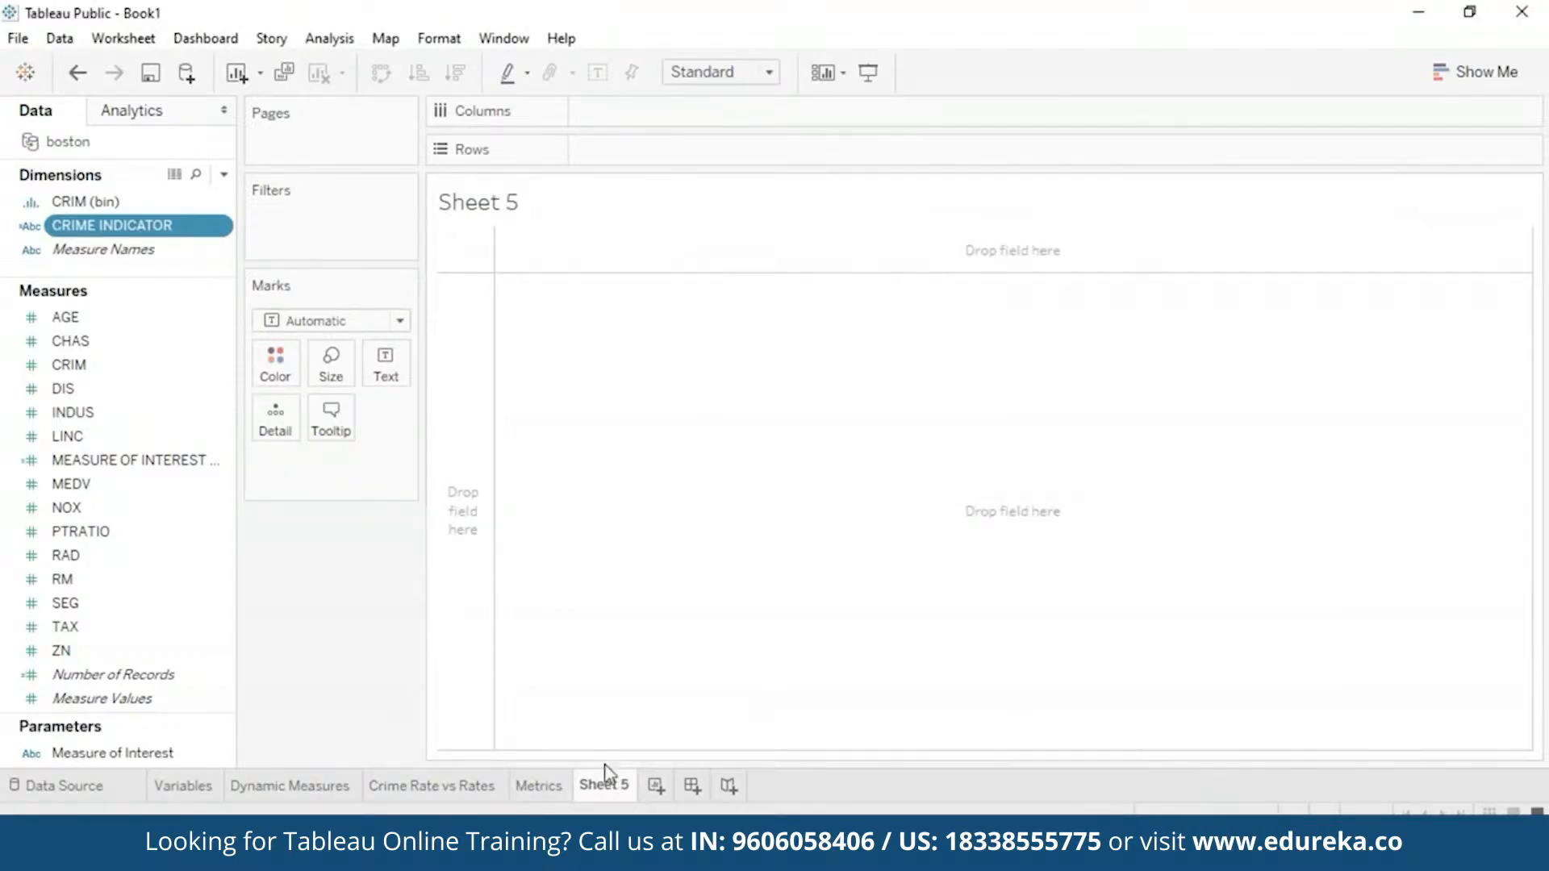
drag(144, 227, 839, 436)
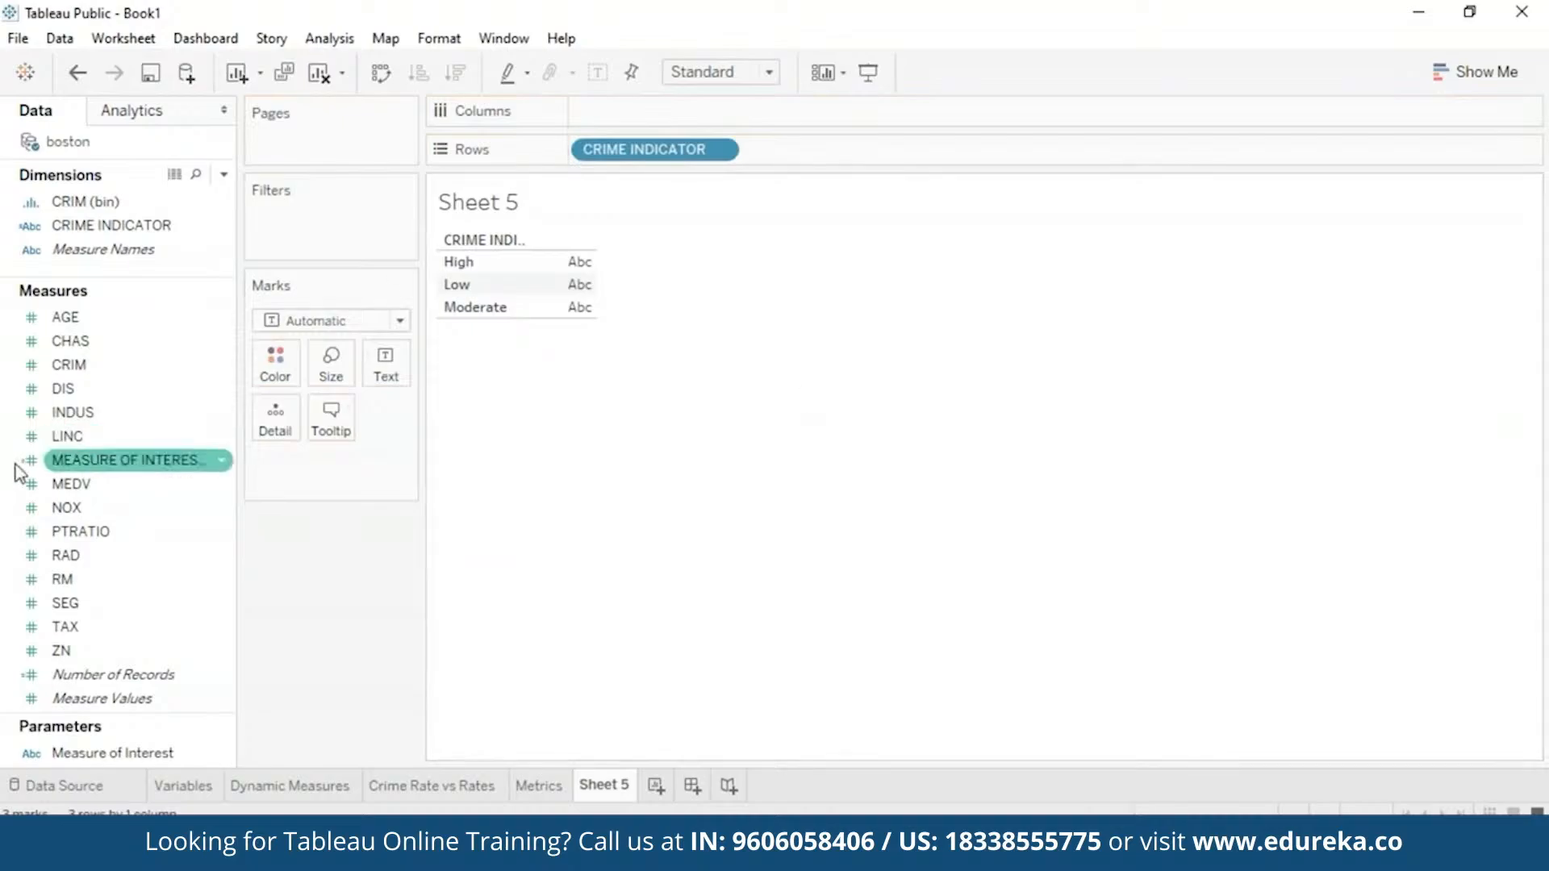
drag(54, 486, 575, 283)
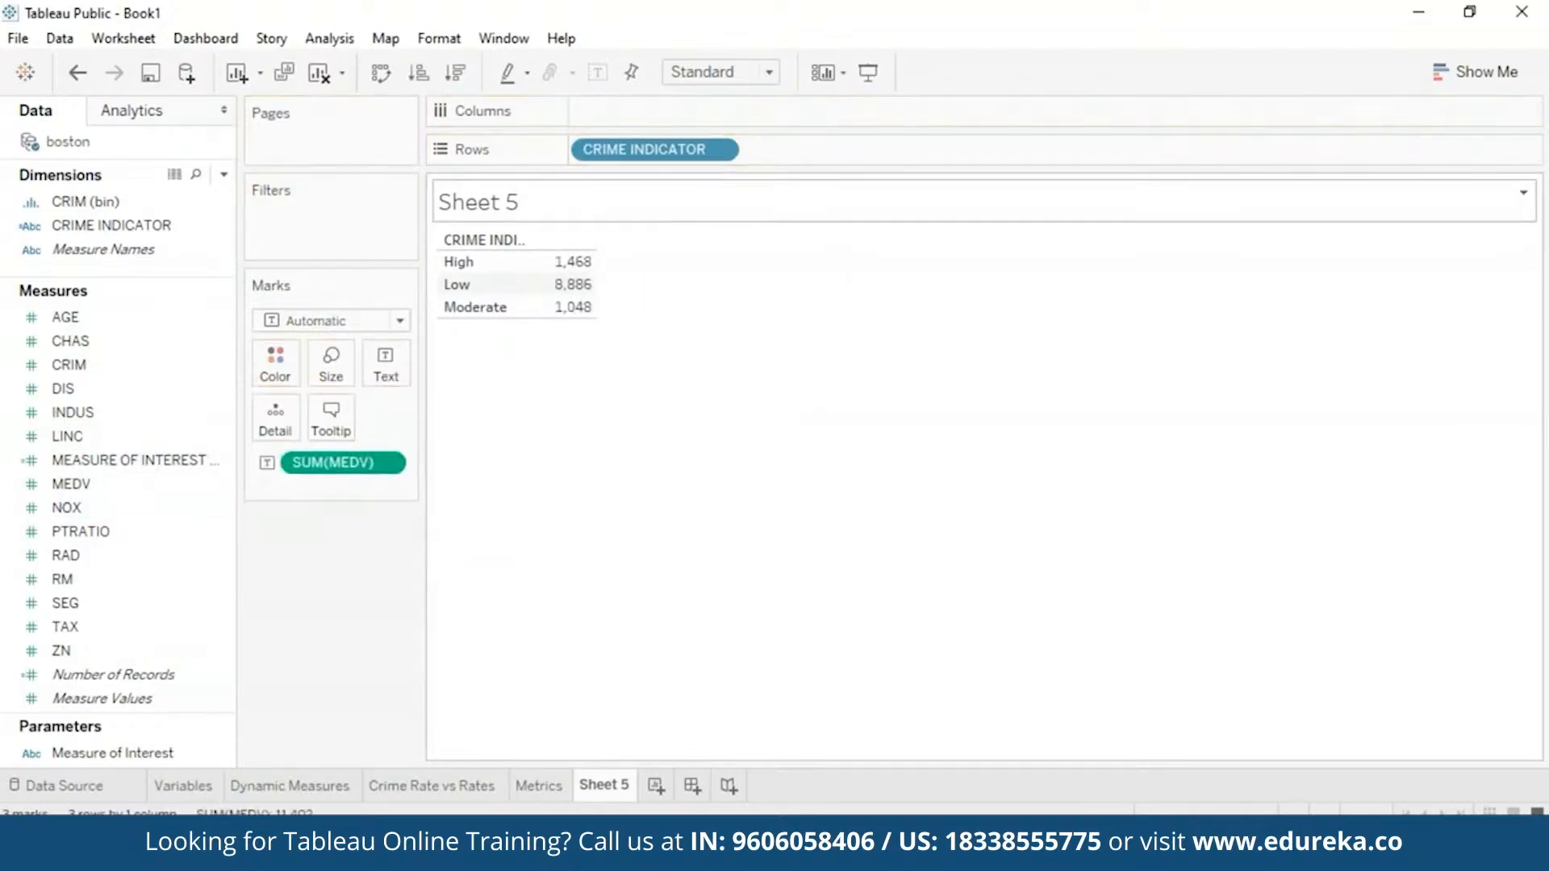
Step: Convert the CRIME INDICATOR table into a pie chart
click(1484, 81)
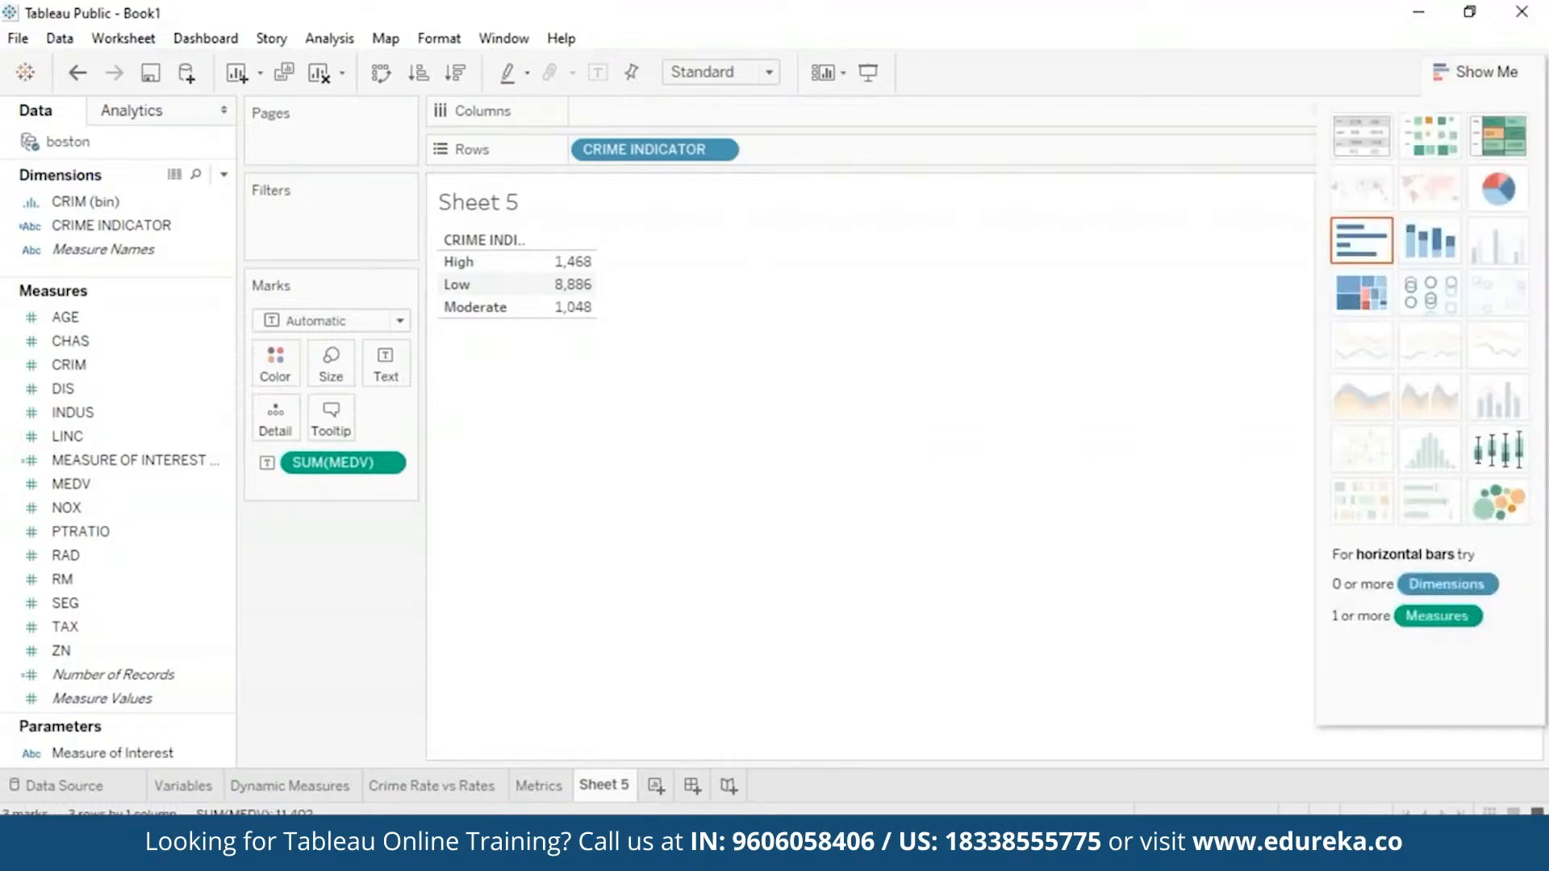
click(1508, 201)
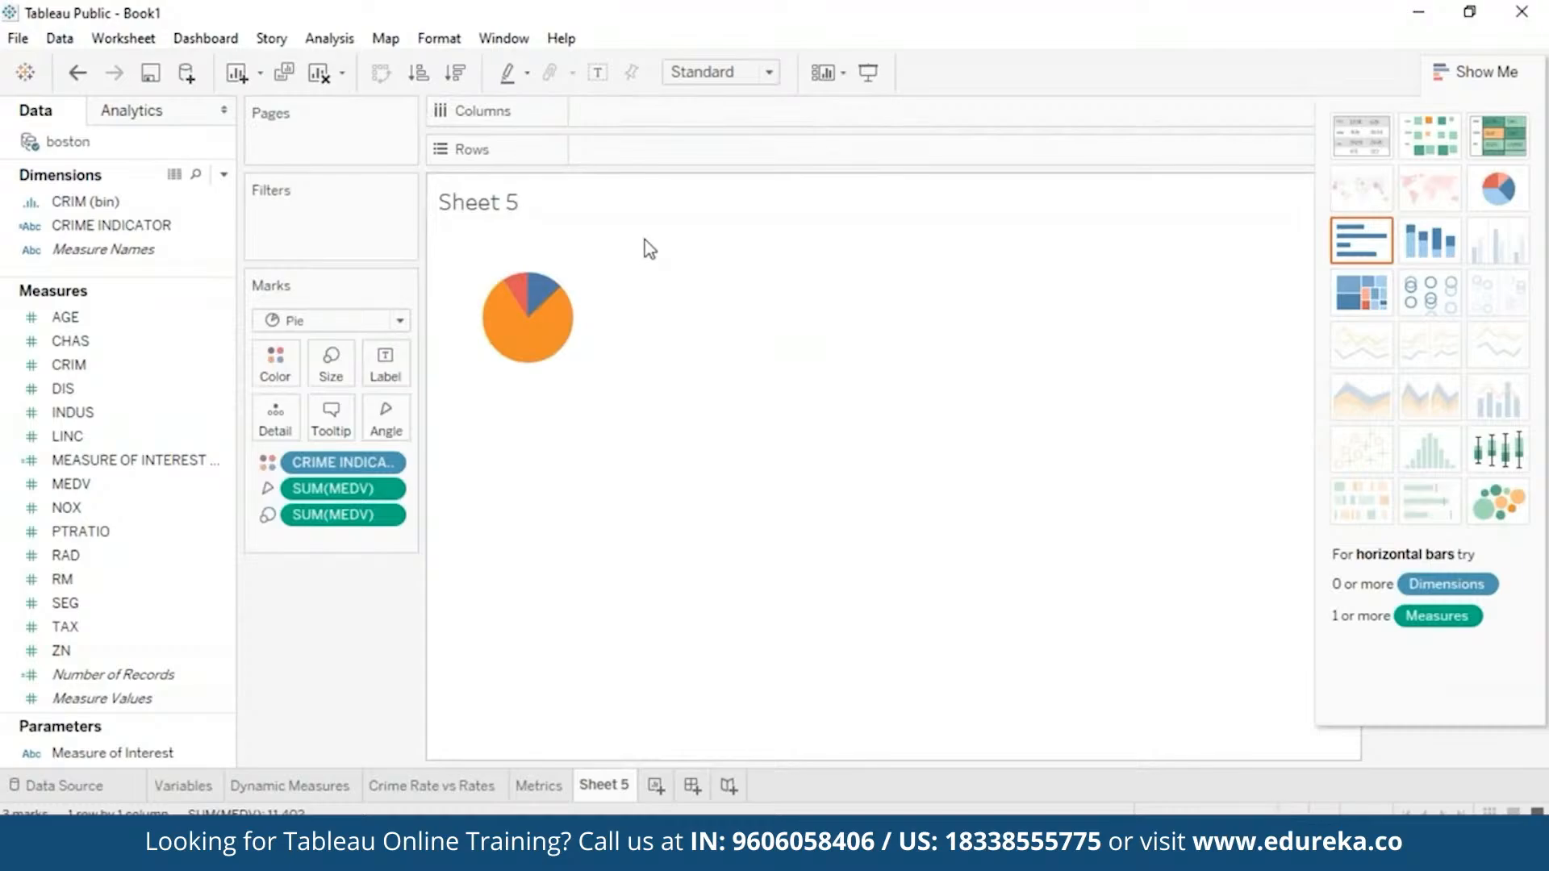
click(1509, 71)
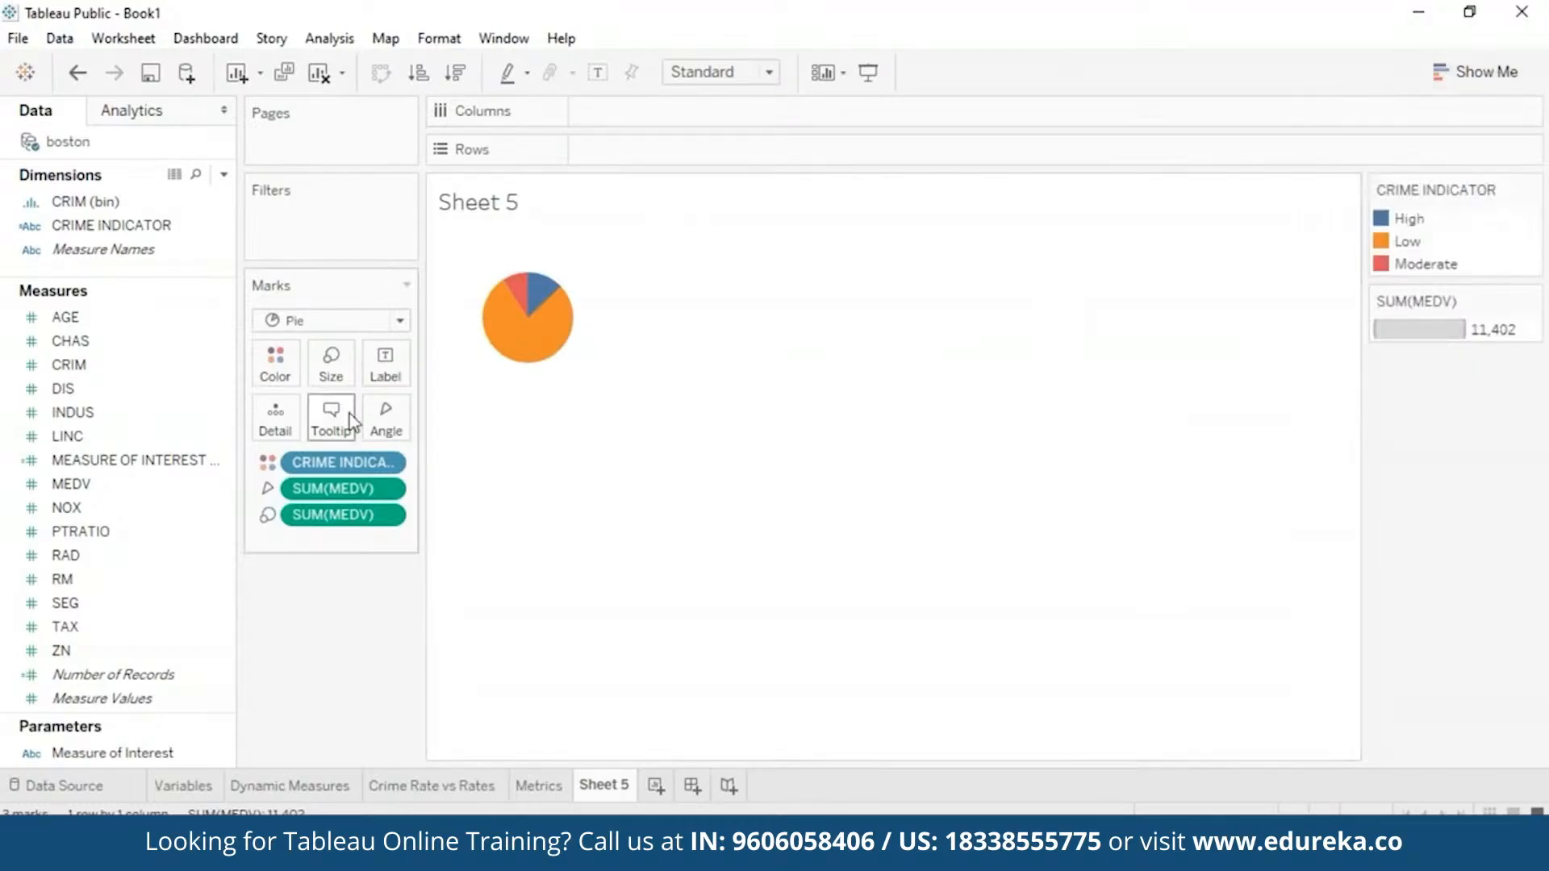
Step: Color the CRIME INDICATOR slices red for High, green for Low and yellow for Moderate
click(295, 367)
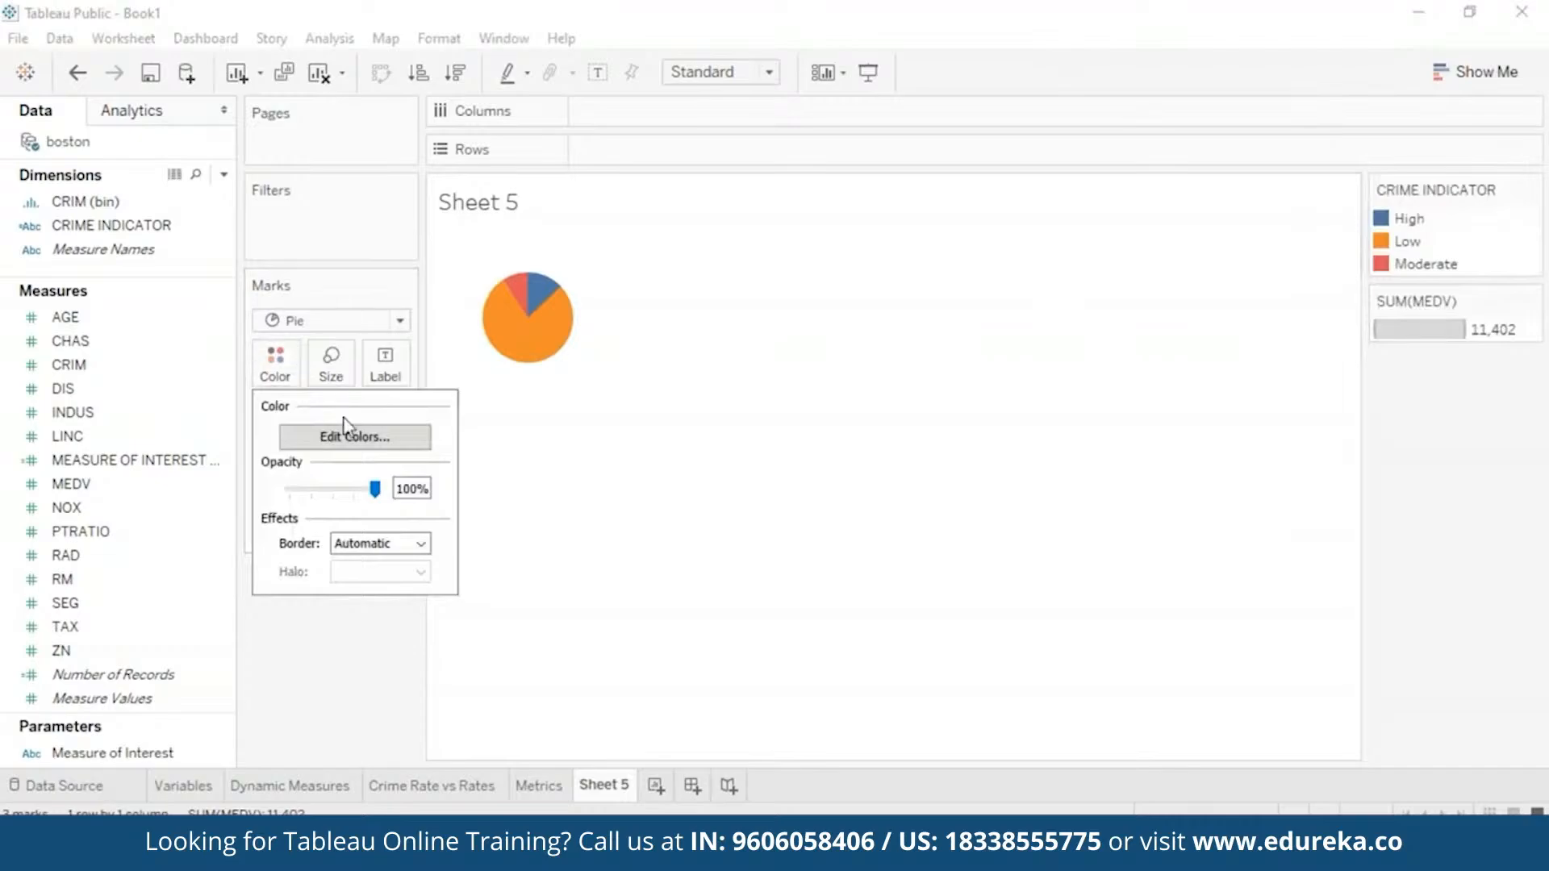
click(347, 436)
click(514, 229)
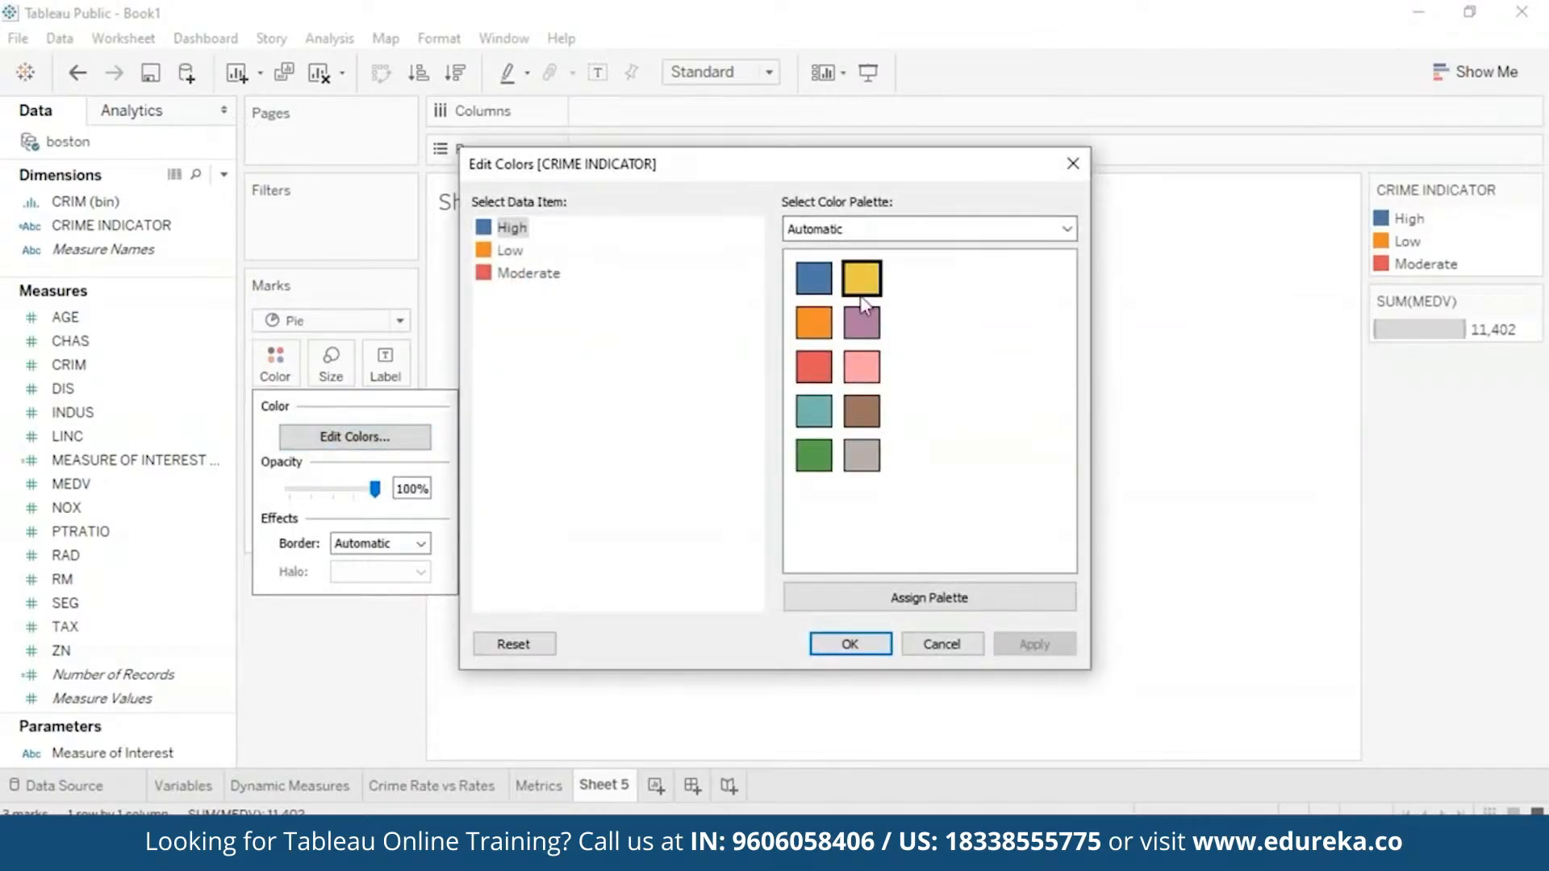
click(813, 375)
click(499, 252)
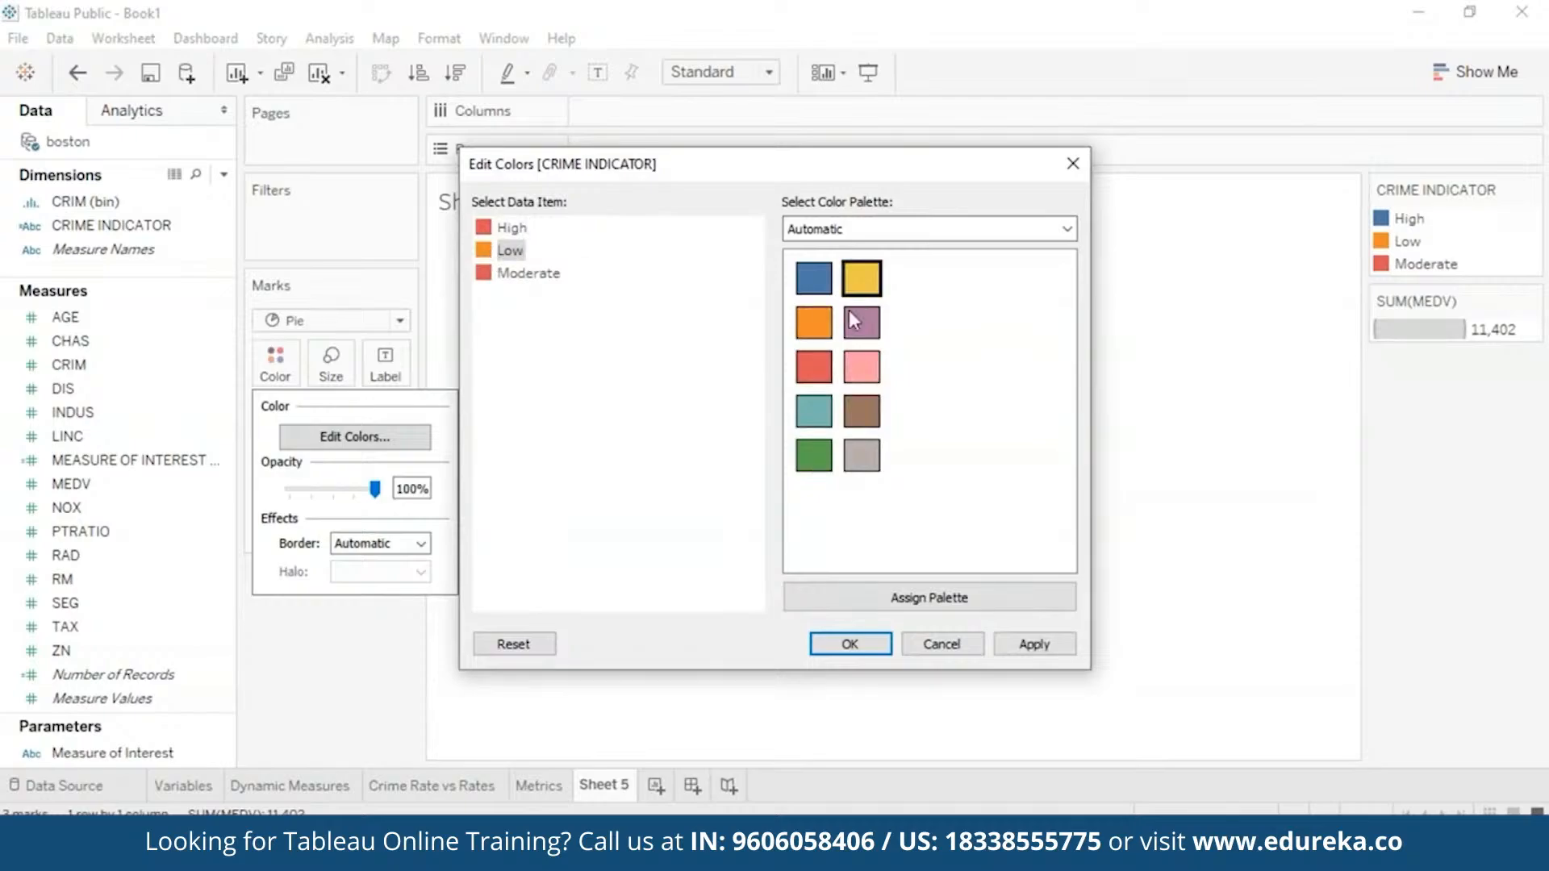
click(805, 462)
click(486, 276)
click(847, 288)
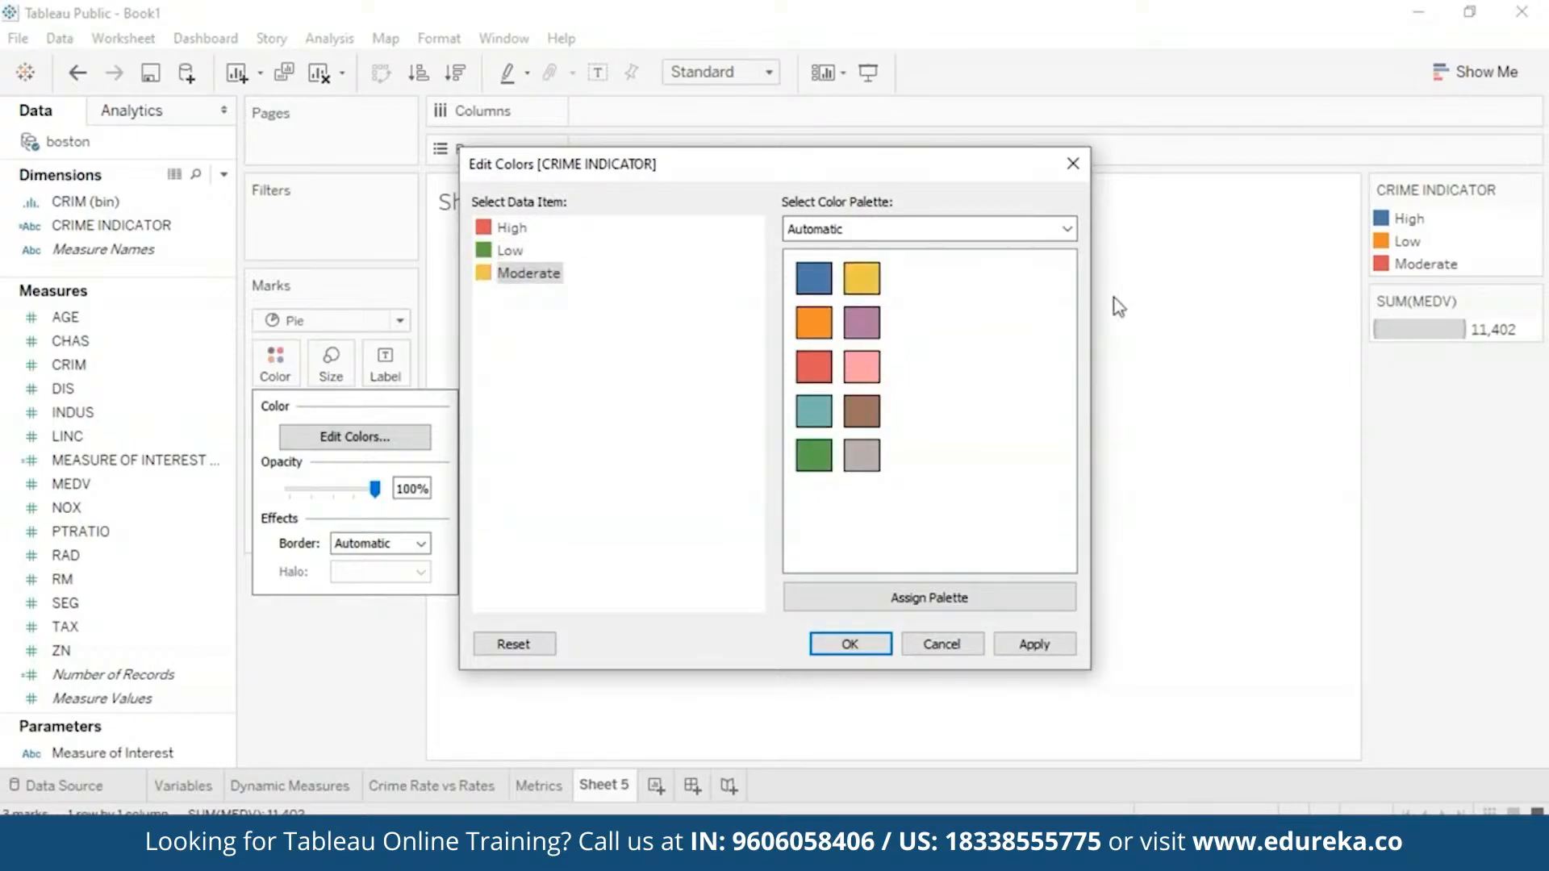
click(1033, 644)
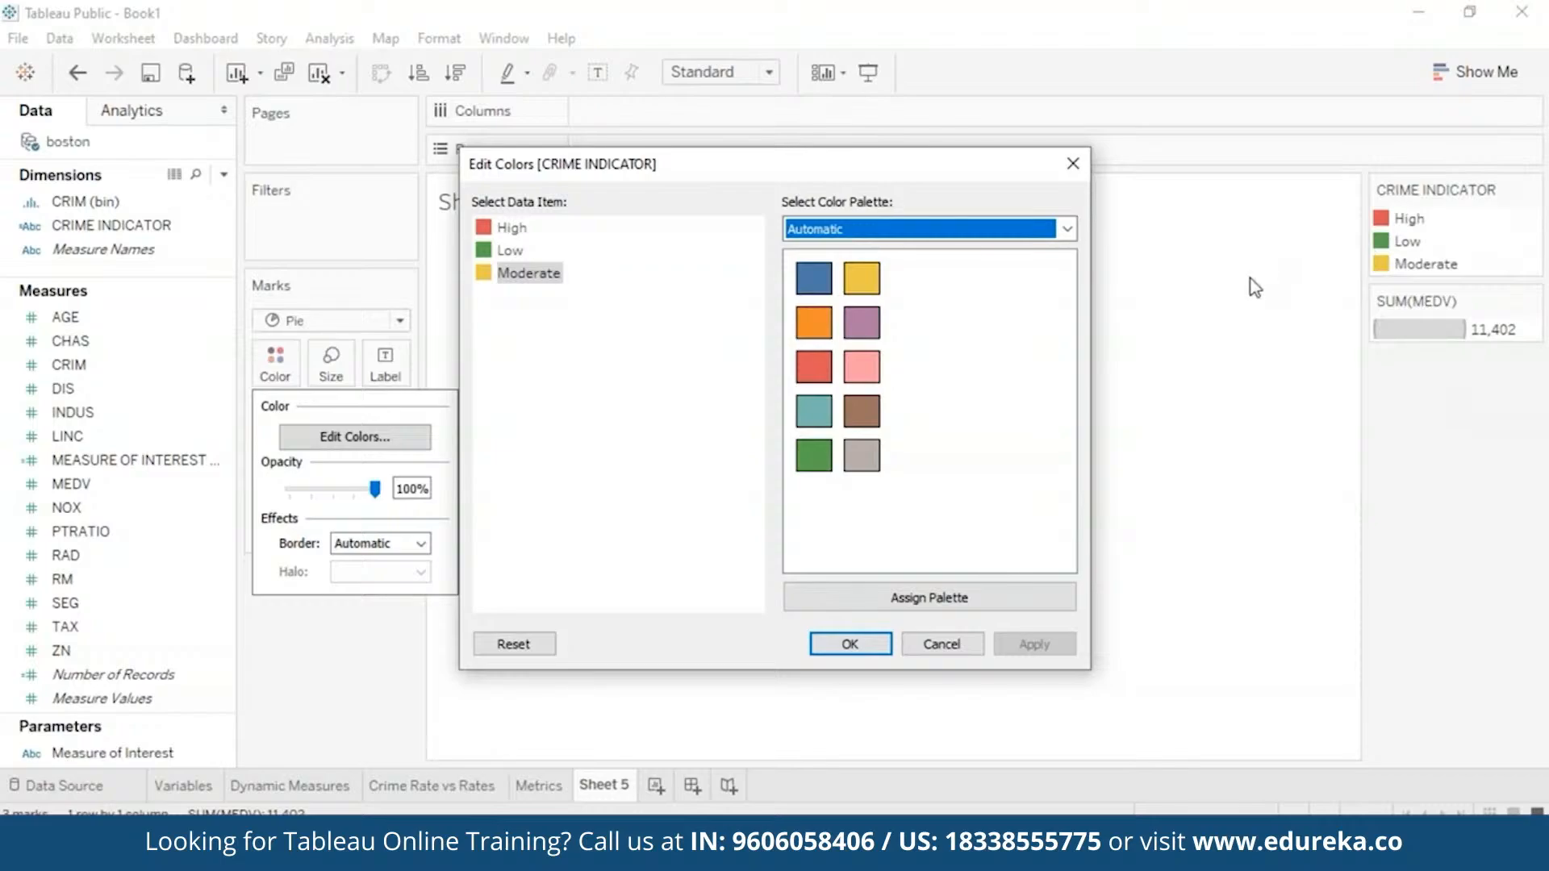
click(850, 644)
Step: Filter the pie chart by unaggregated MEDV values over the full 5 to 50 range and show the filter control
right_click(215, 486)
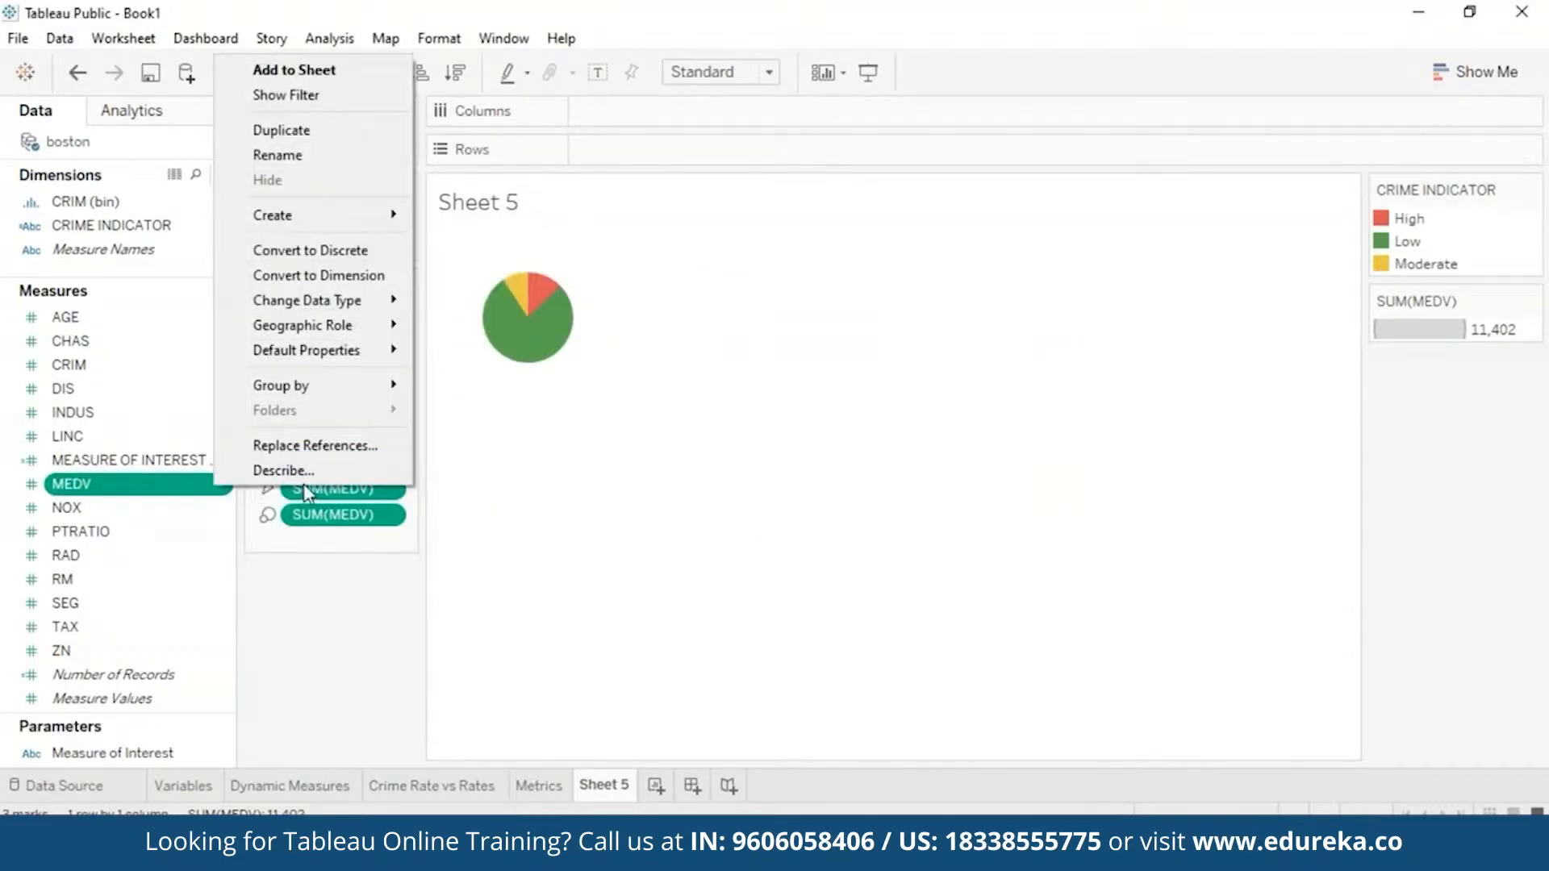
click(342, 94)
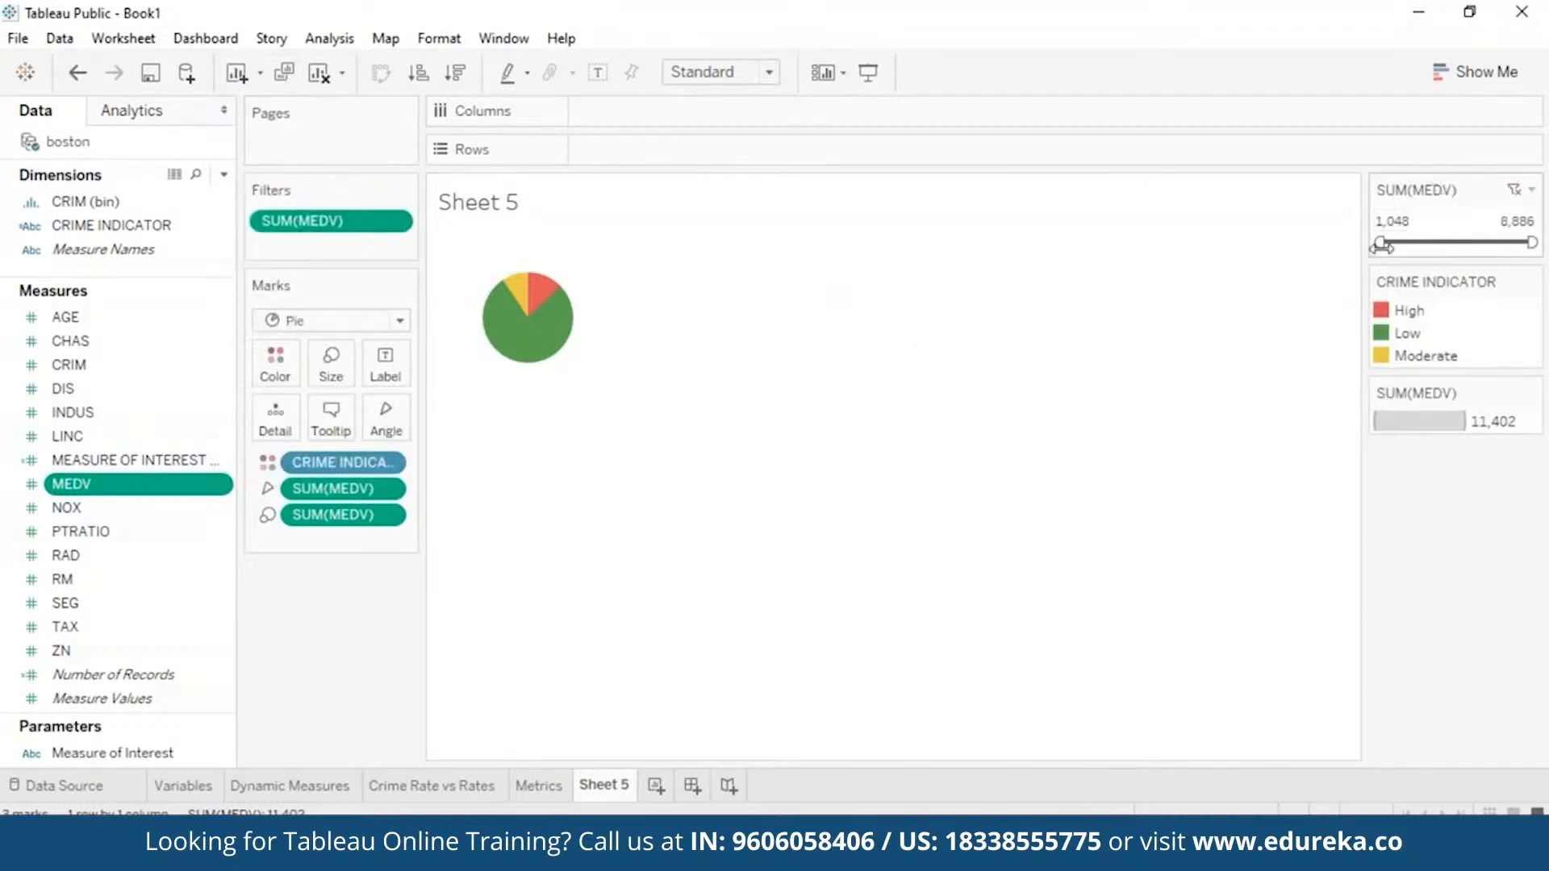
click(395, 222)
click(476, 239)
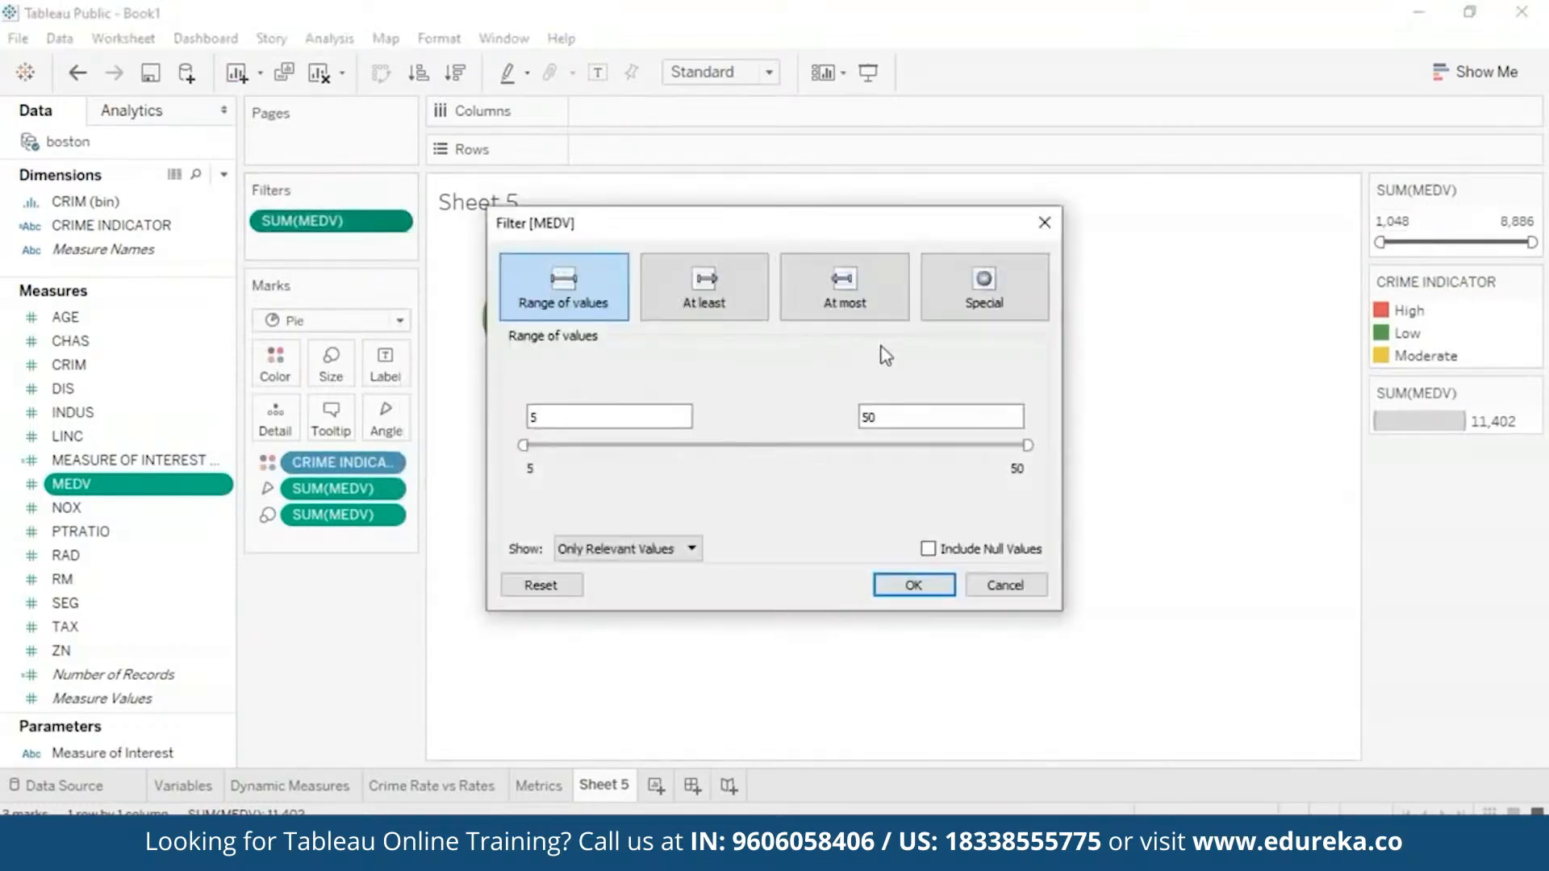
click(913, 591)
click(397, 223)
click(502, 418)
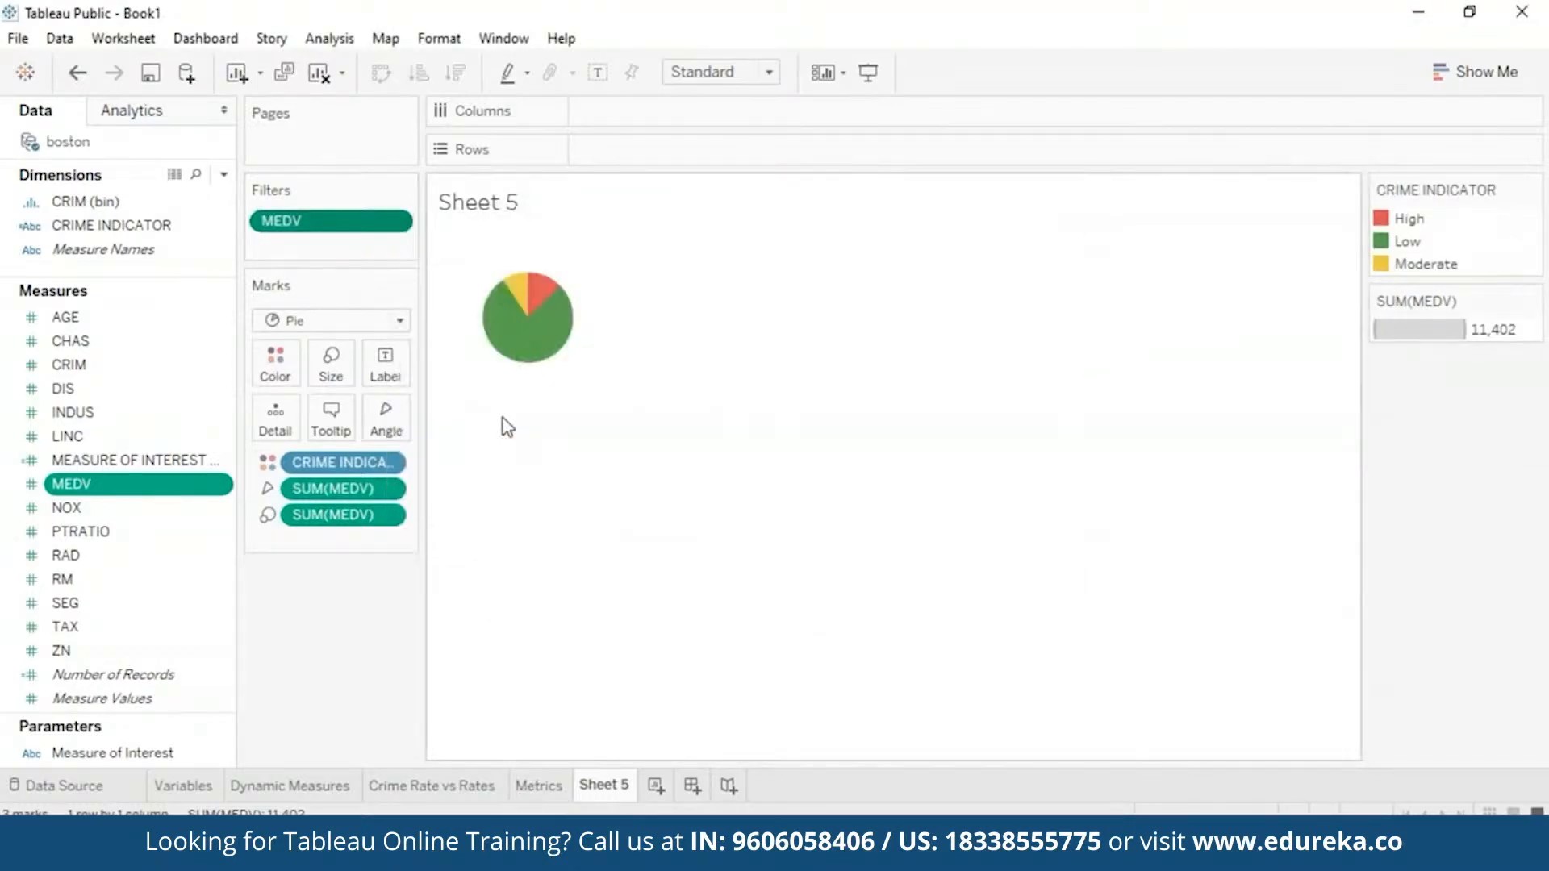
click(398, 223)
click(451, 278)
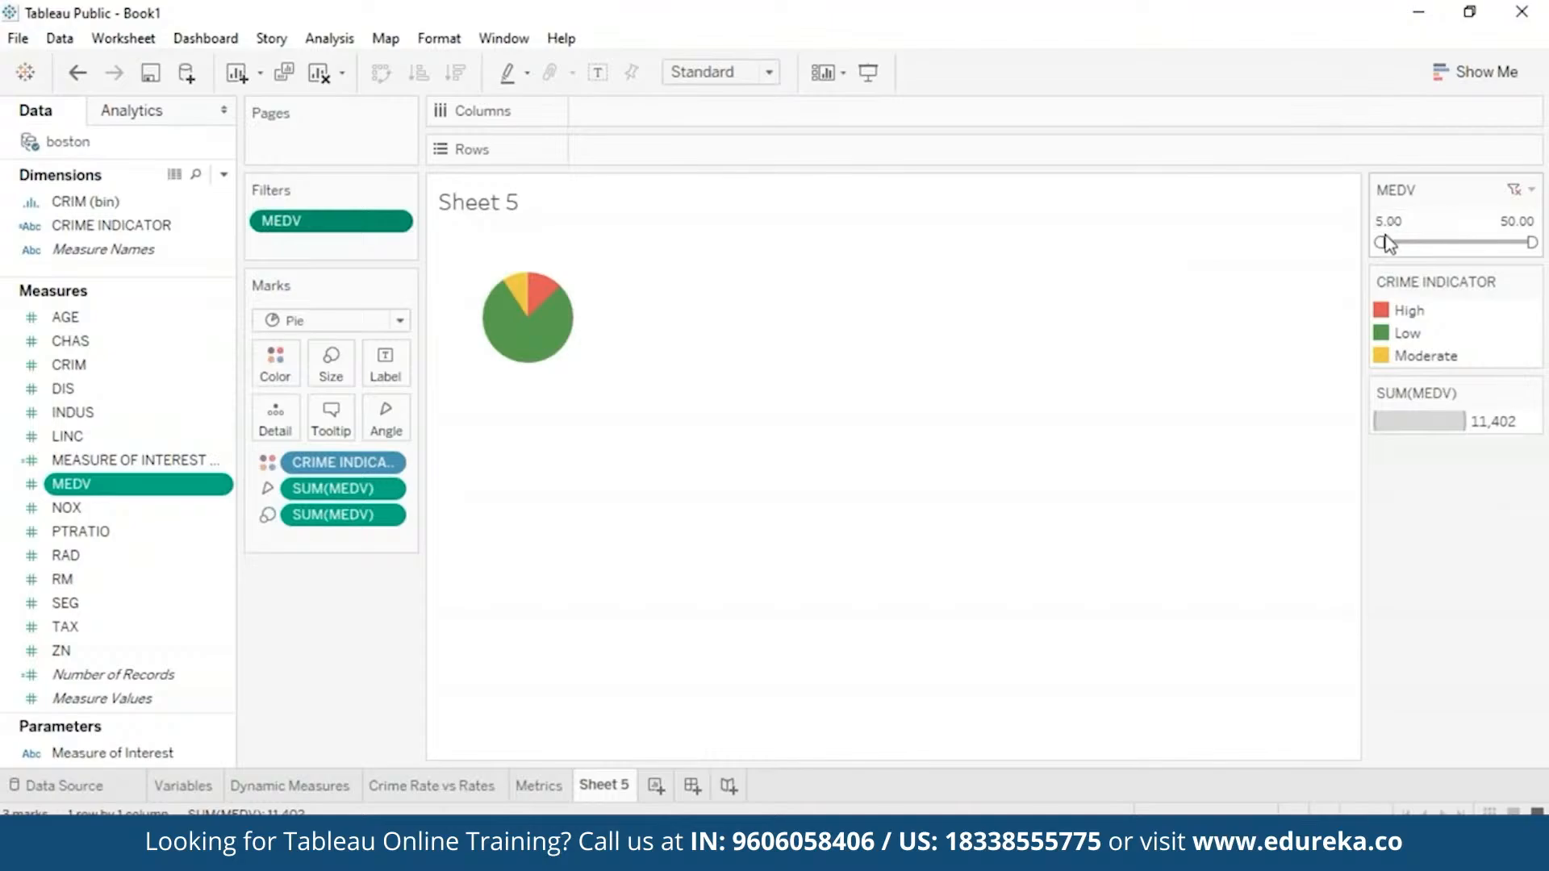
Step: Narrow the MEDV filter to 15.00 through 25.00 and inspect the pie slices' MEDV values
drag(1385, 242, 1411, 241)
drag(1482, 243, 1453, 243)
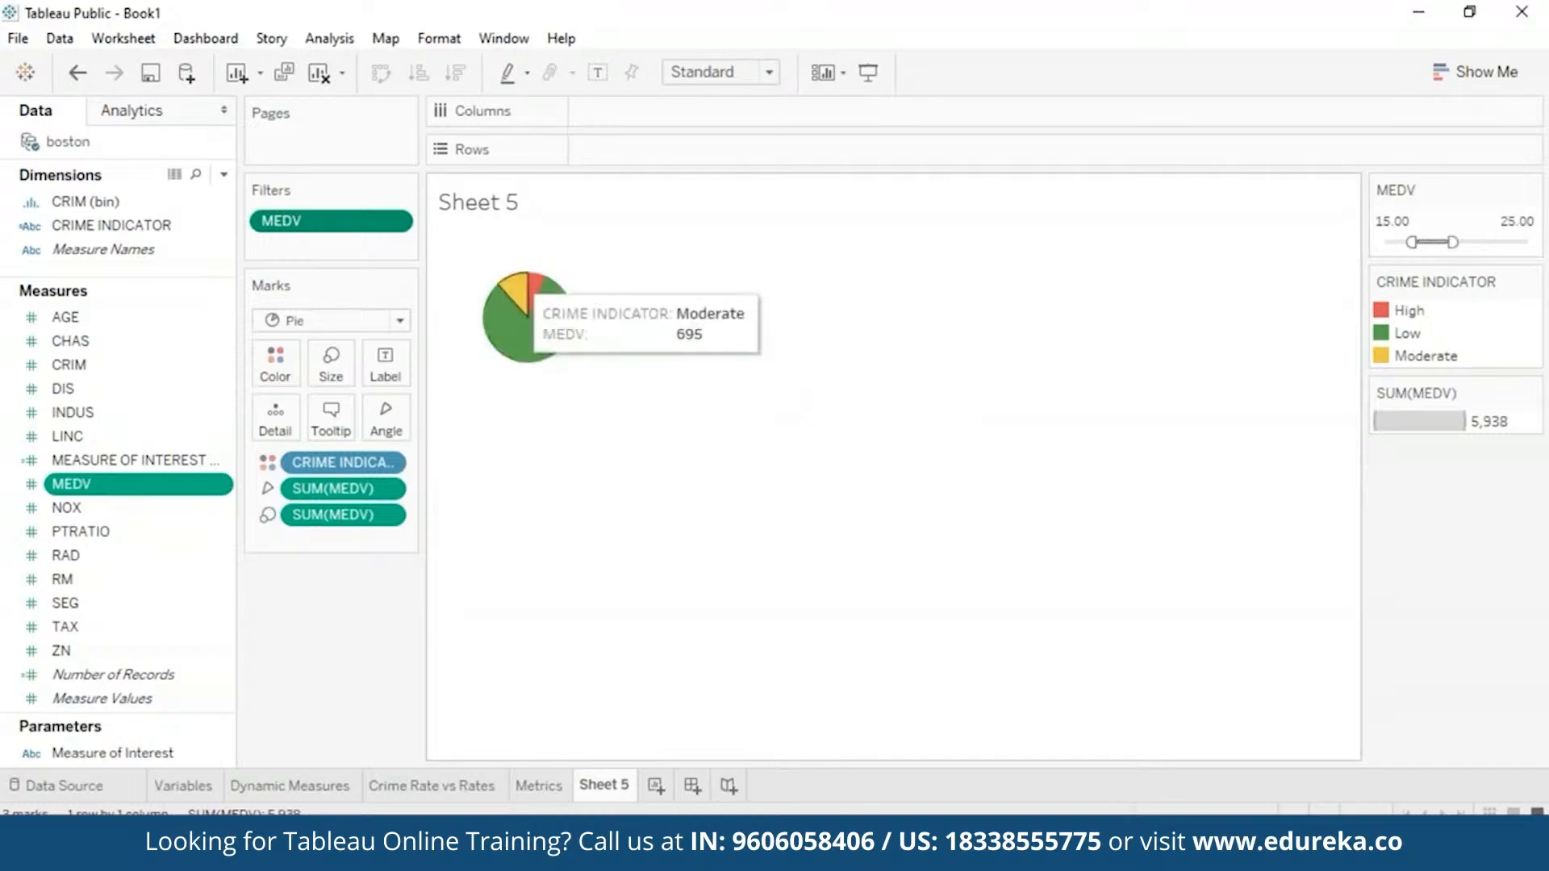
mouse_move(502, 319)
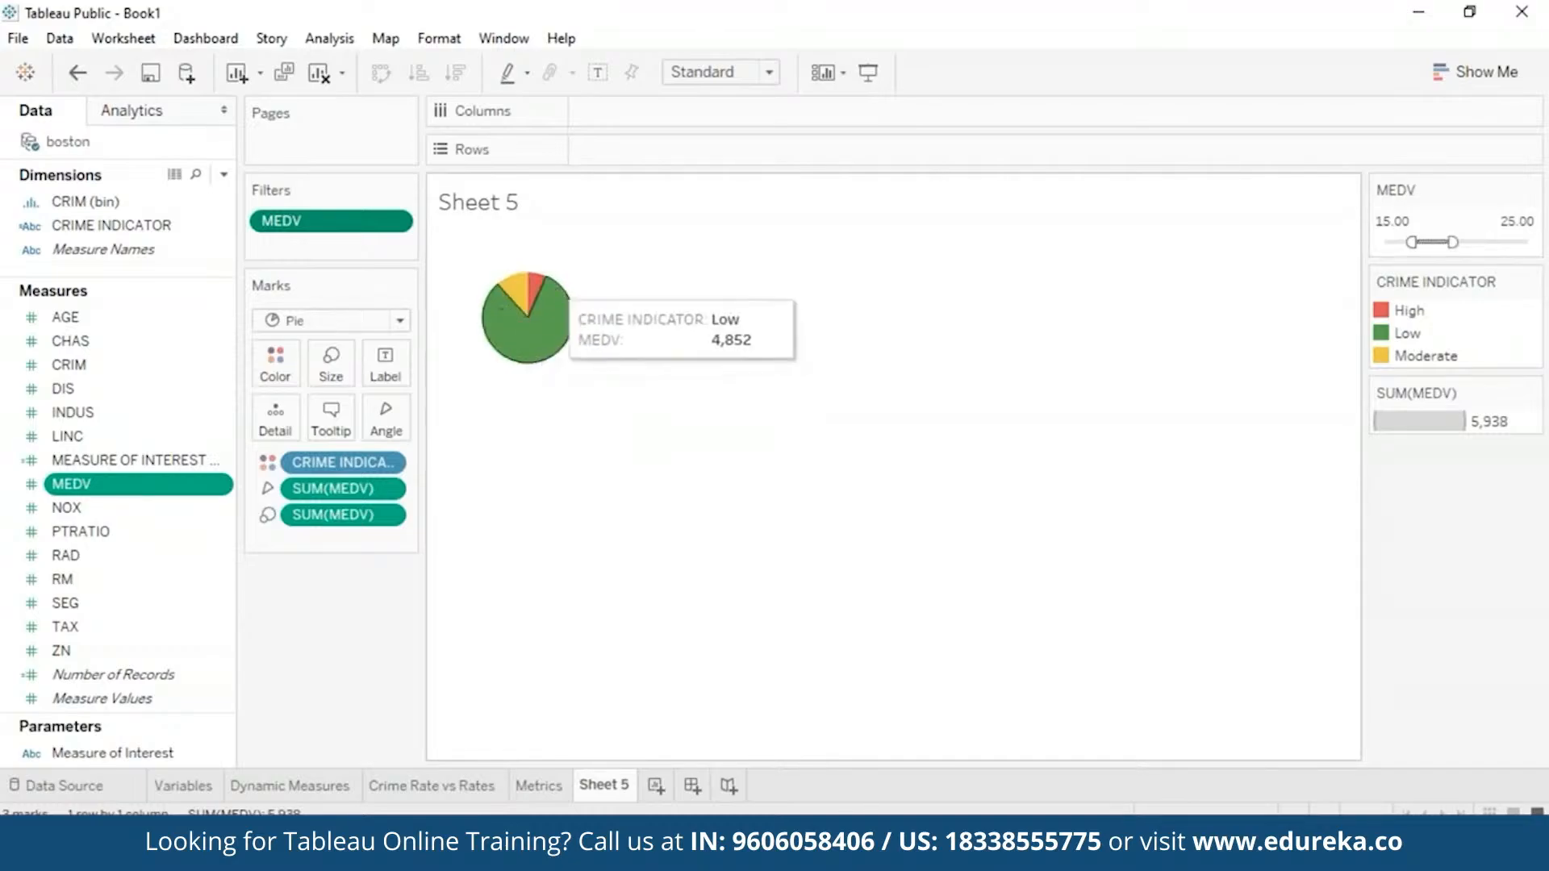
mouse_move(532, 294)
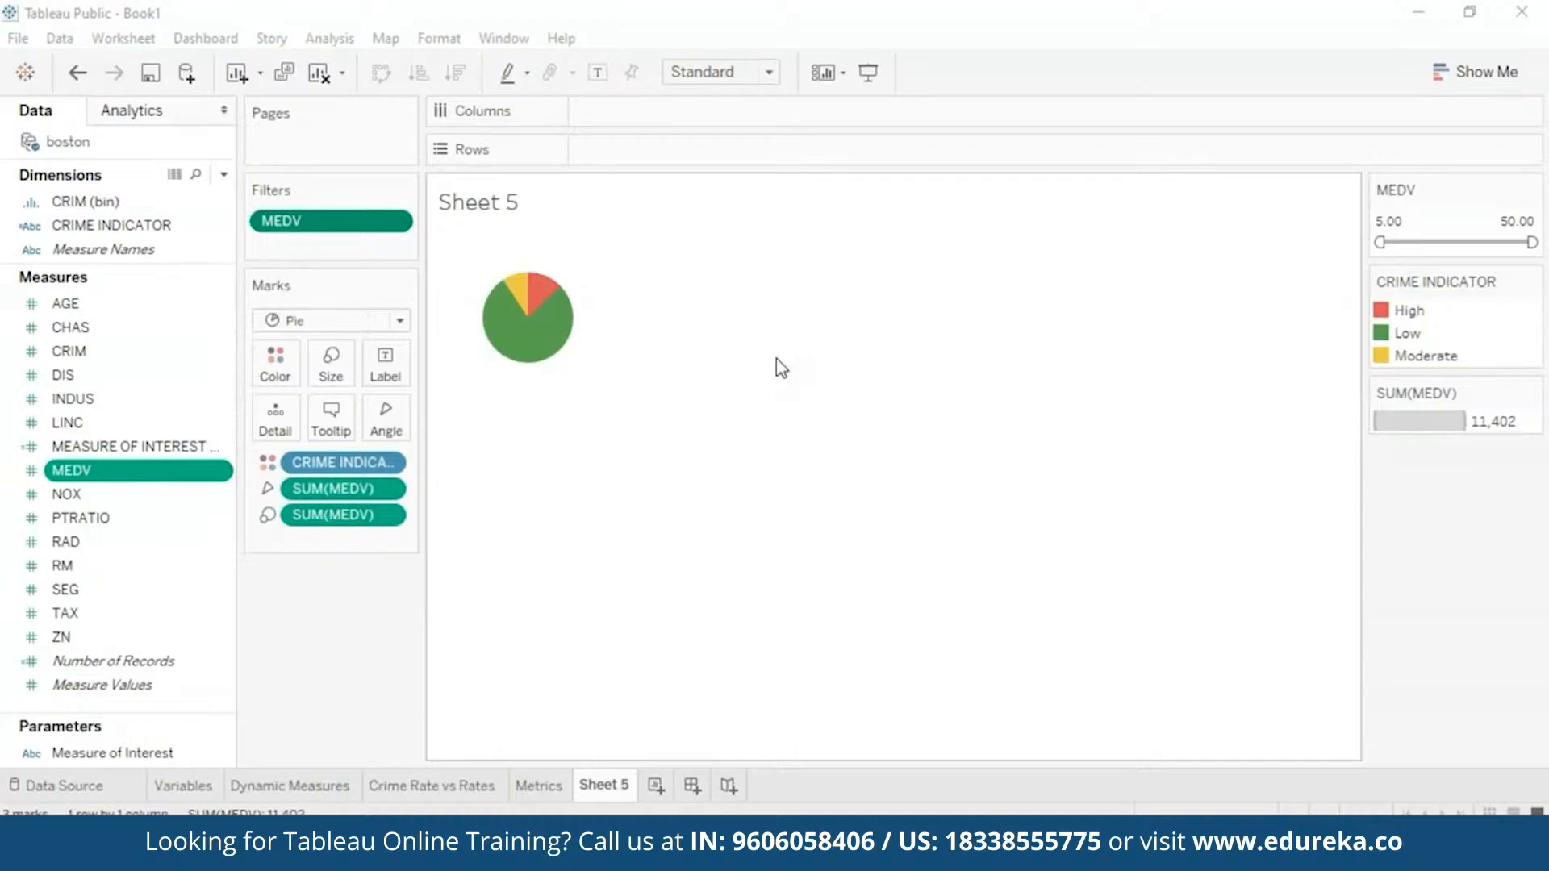
Step: Rename the Sheet 5 worksheet as "Crime indicators"
click(624, 793)
right_click(624, 793)
click(750, 528)
key(BackSpace)
text(CRime i)
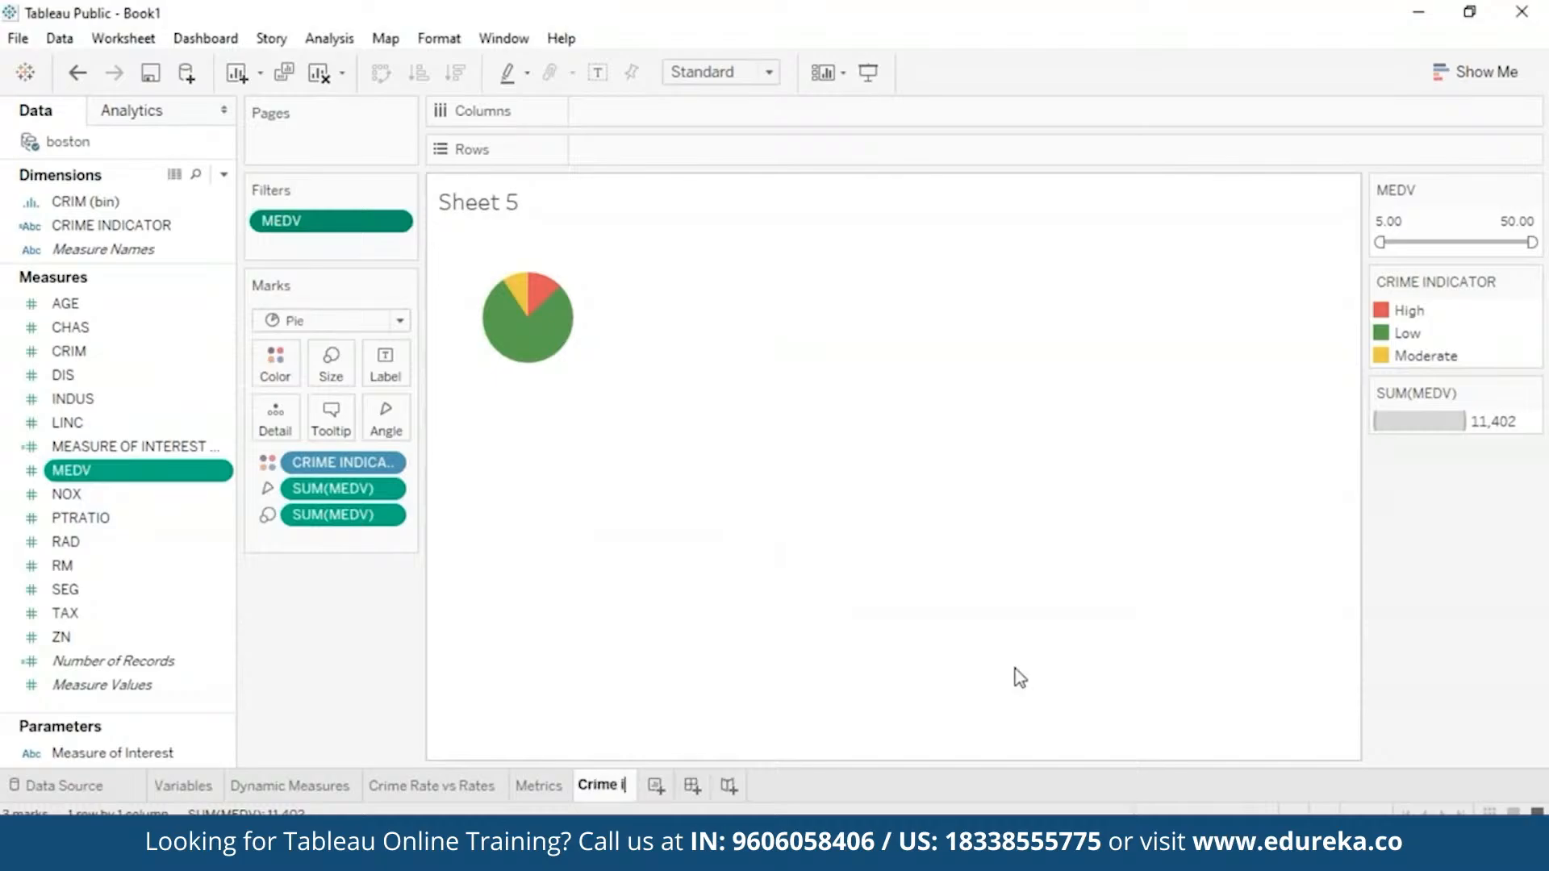
text(ndicators)
key(Return)
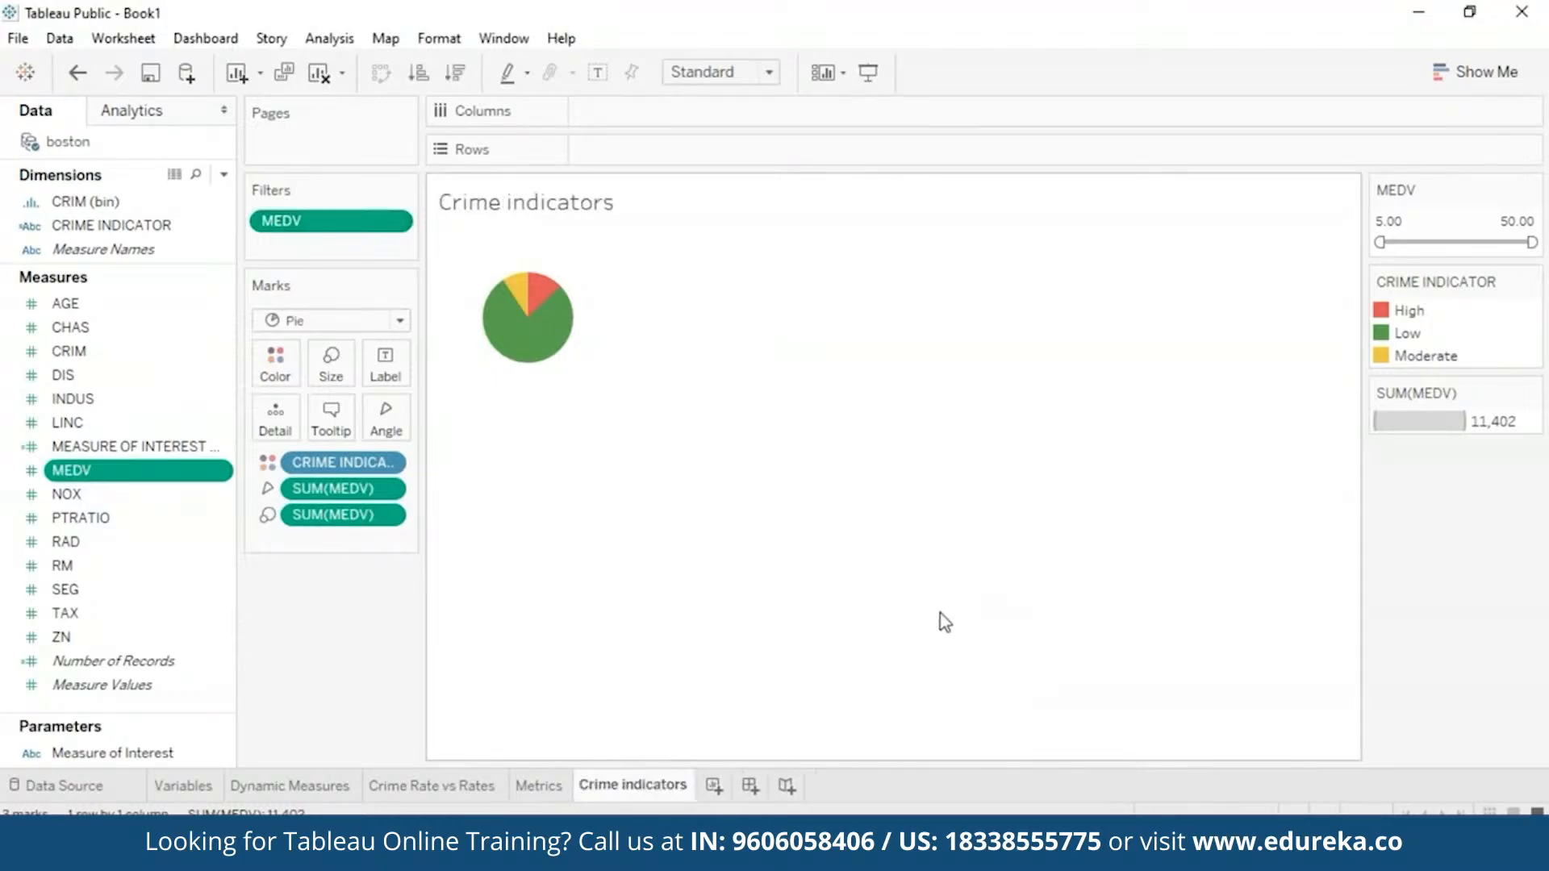
Step: Add a new worksheet and name it "Equation"
click(719, 785)
right_click(720, 785)
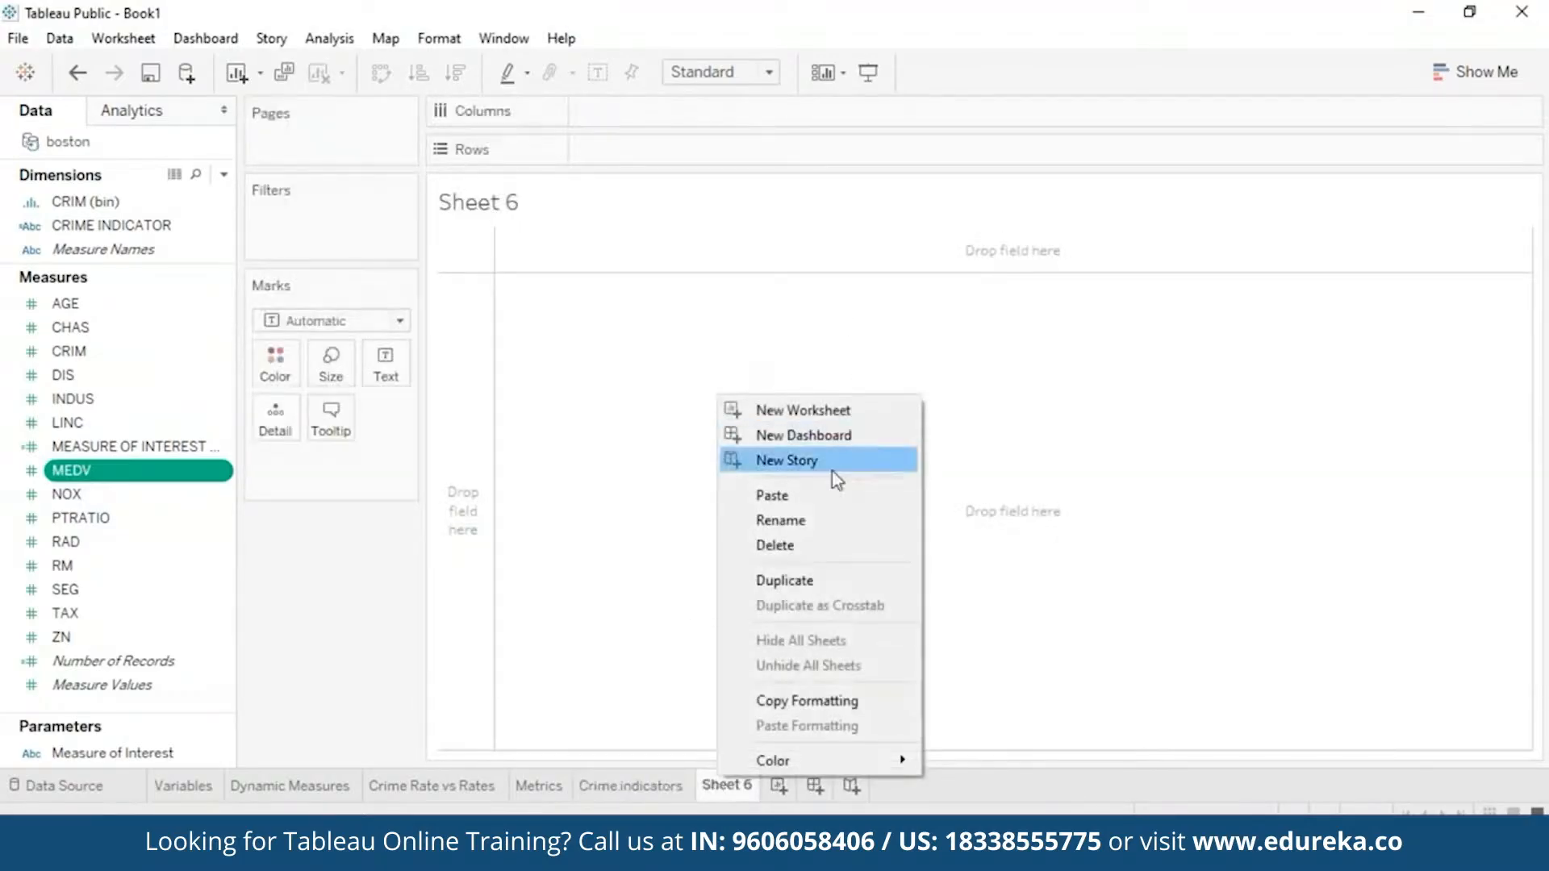
click(825, 523)
text(Equ)
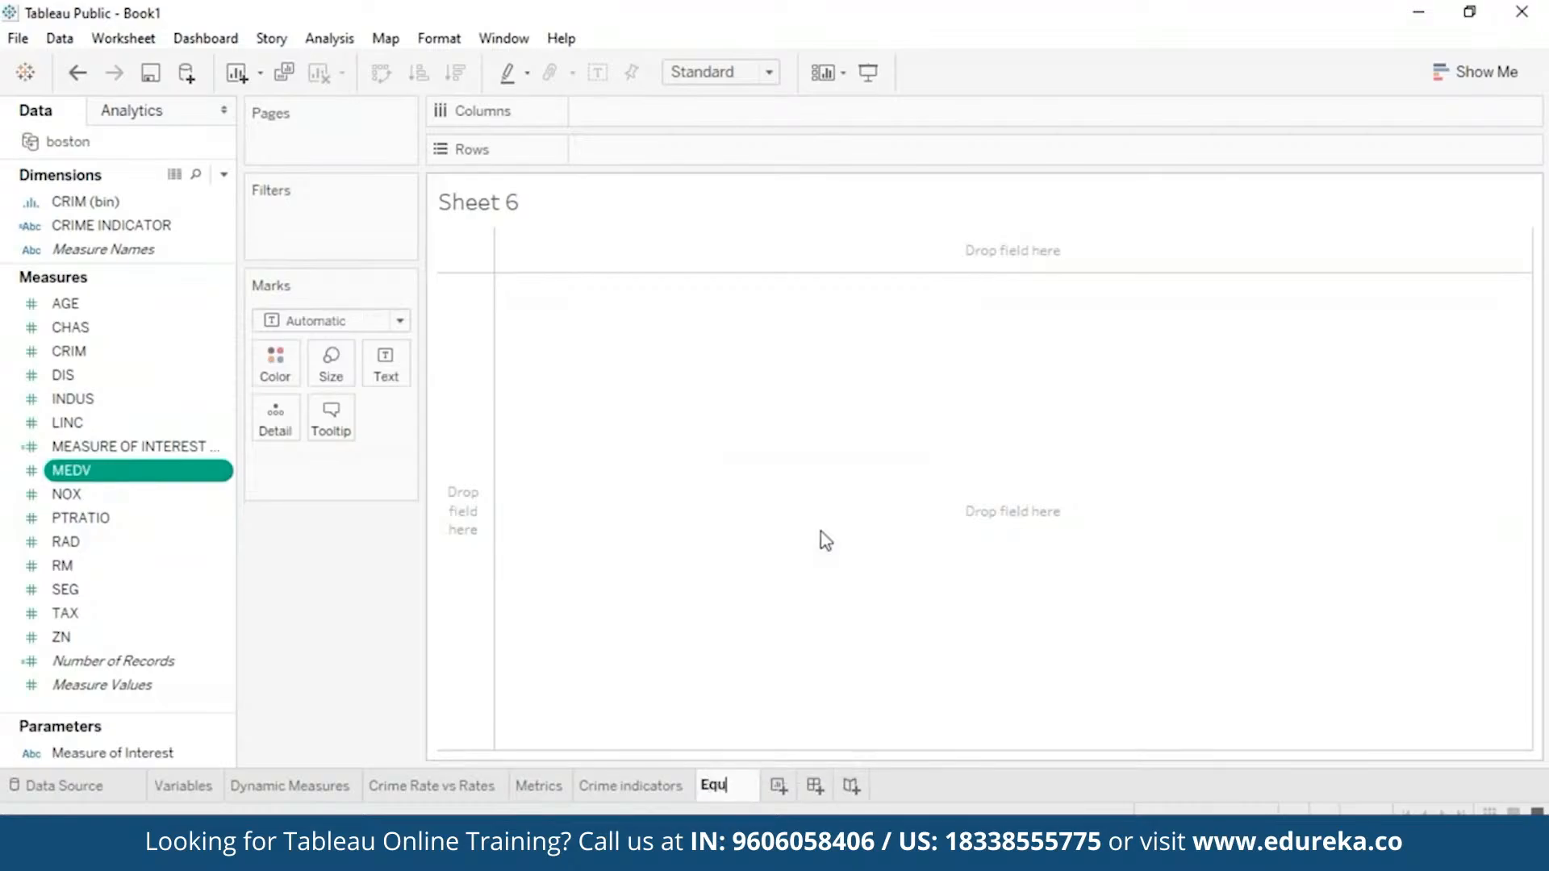
text(ation)
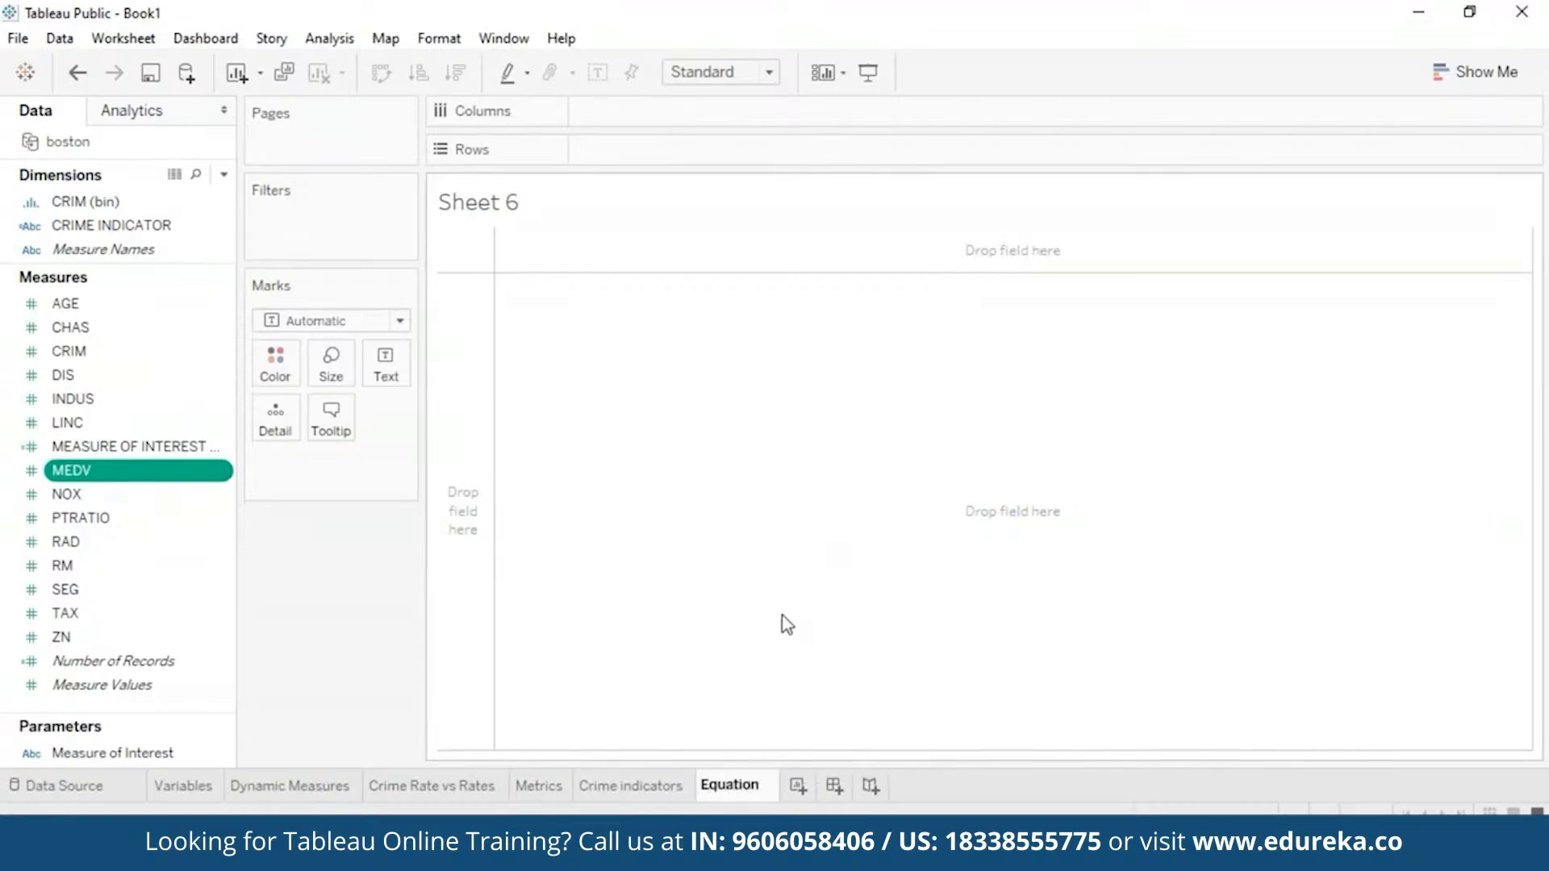
key(Return)
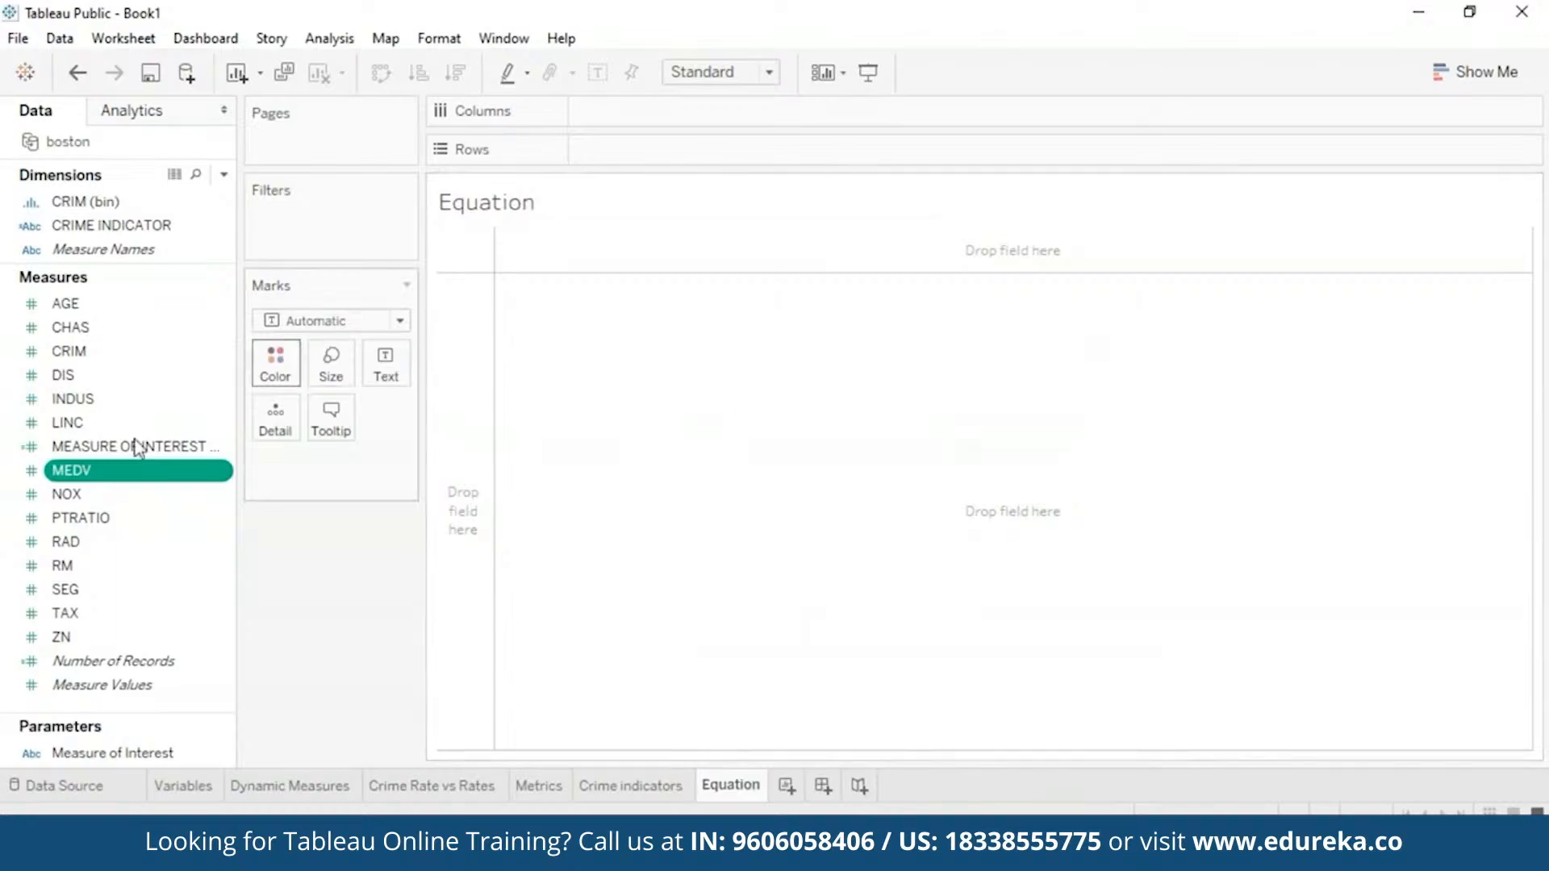
Step: Plot unaggregated MEDV on columns against CRIM on rows and add a logarithmic trend line to the scatter plot
drag(93, 476, 665, 114)
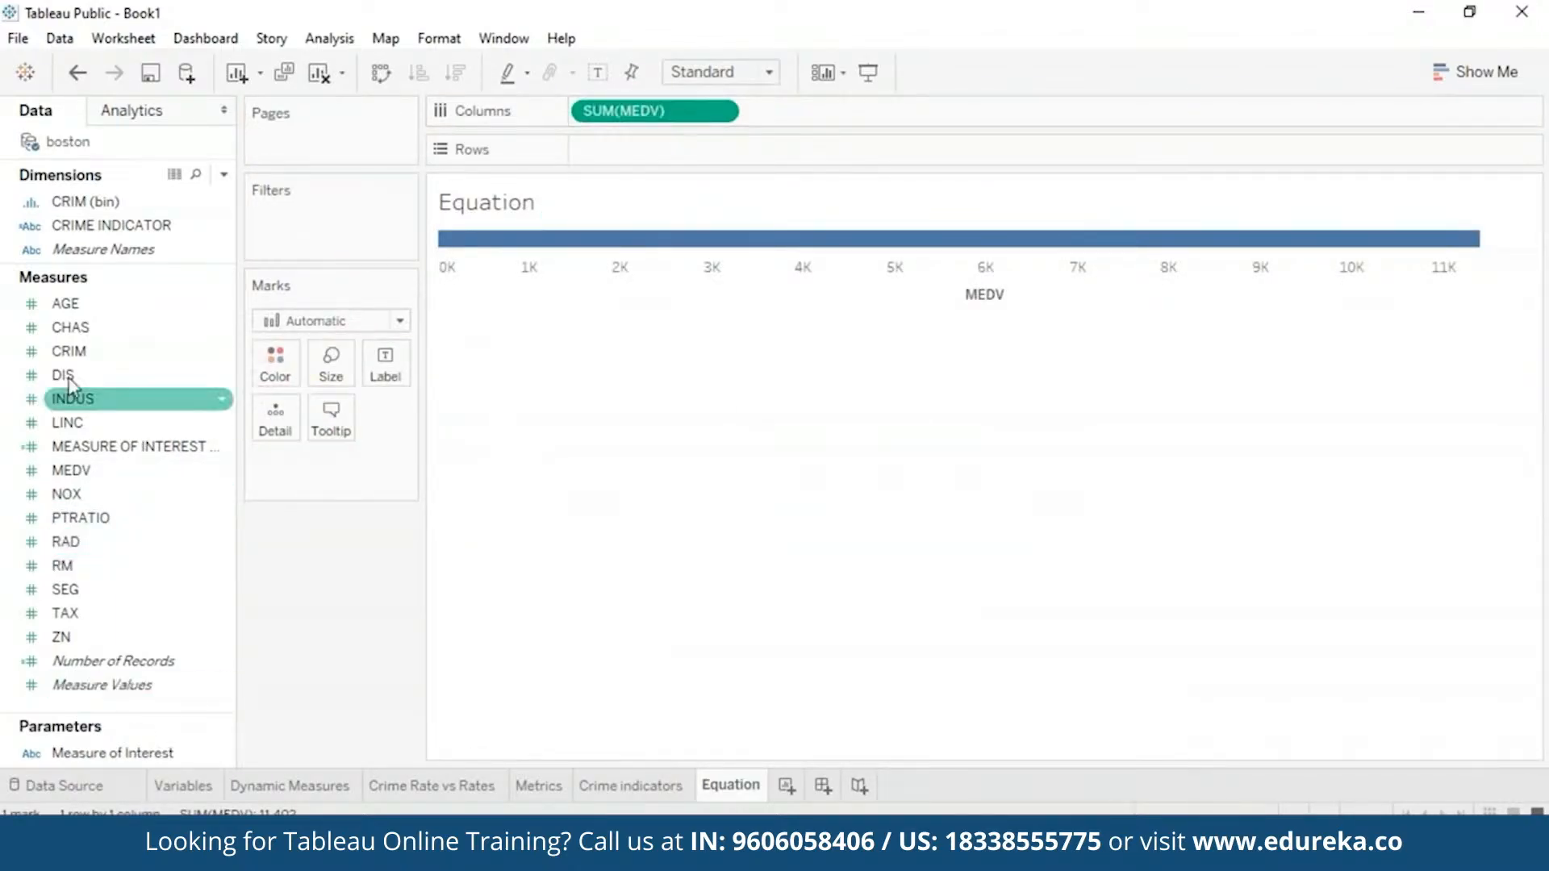
drag(73, 351, 643, 149)
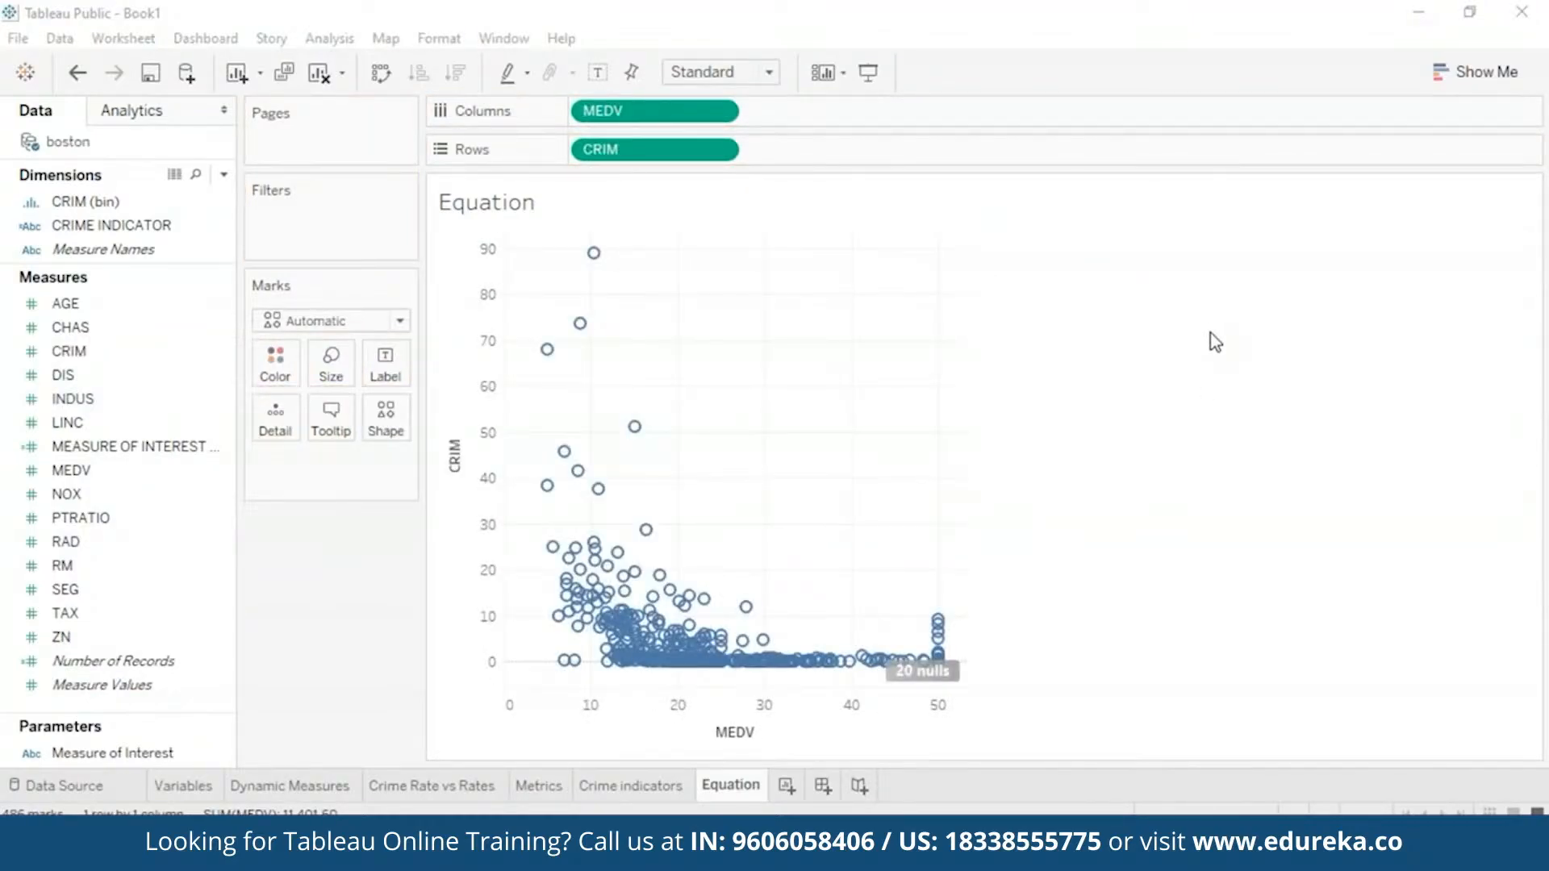
click(145, 115)
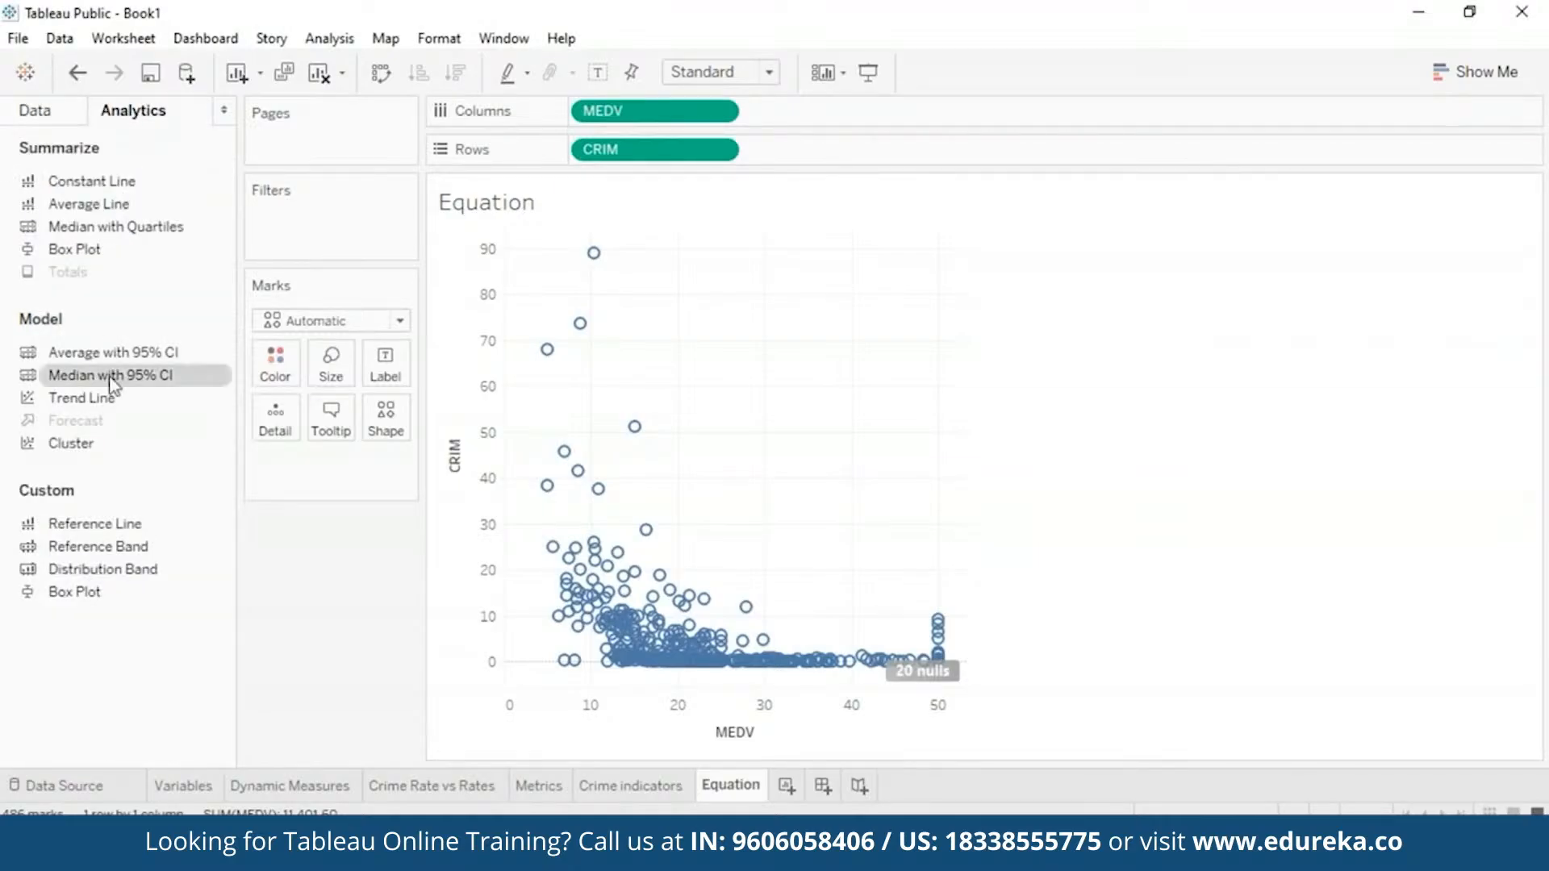
drag(82, 398, 767, 259)
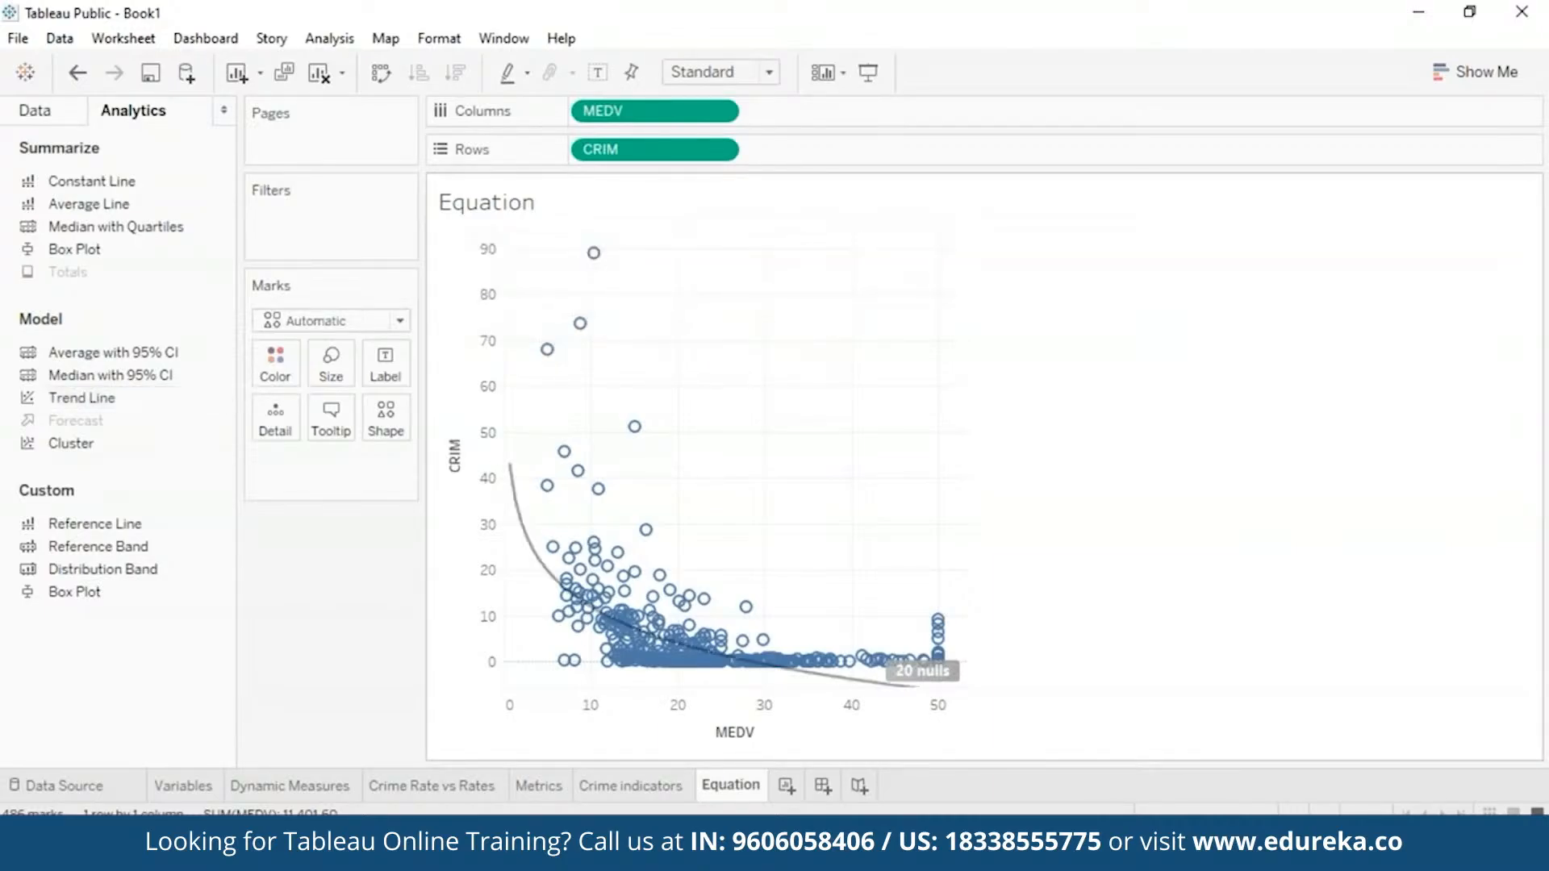
mouse_move(901, 695)
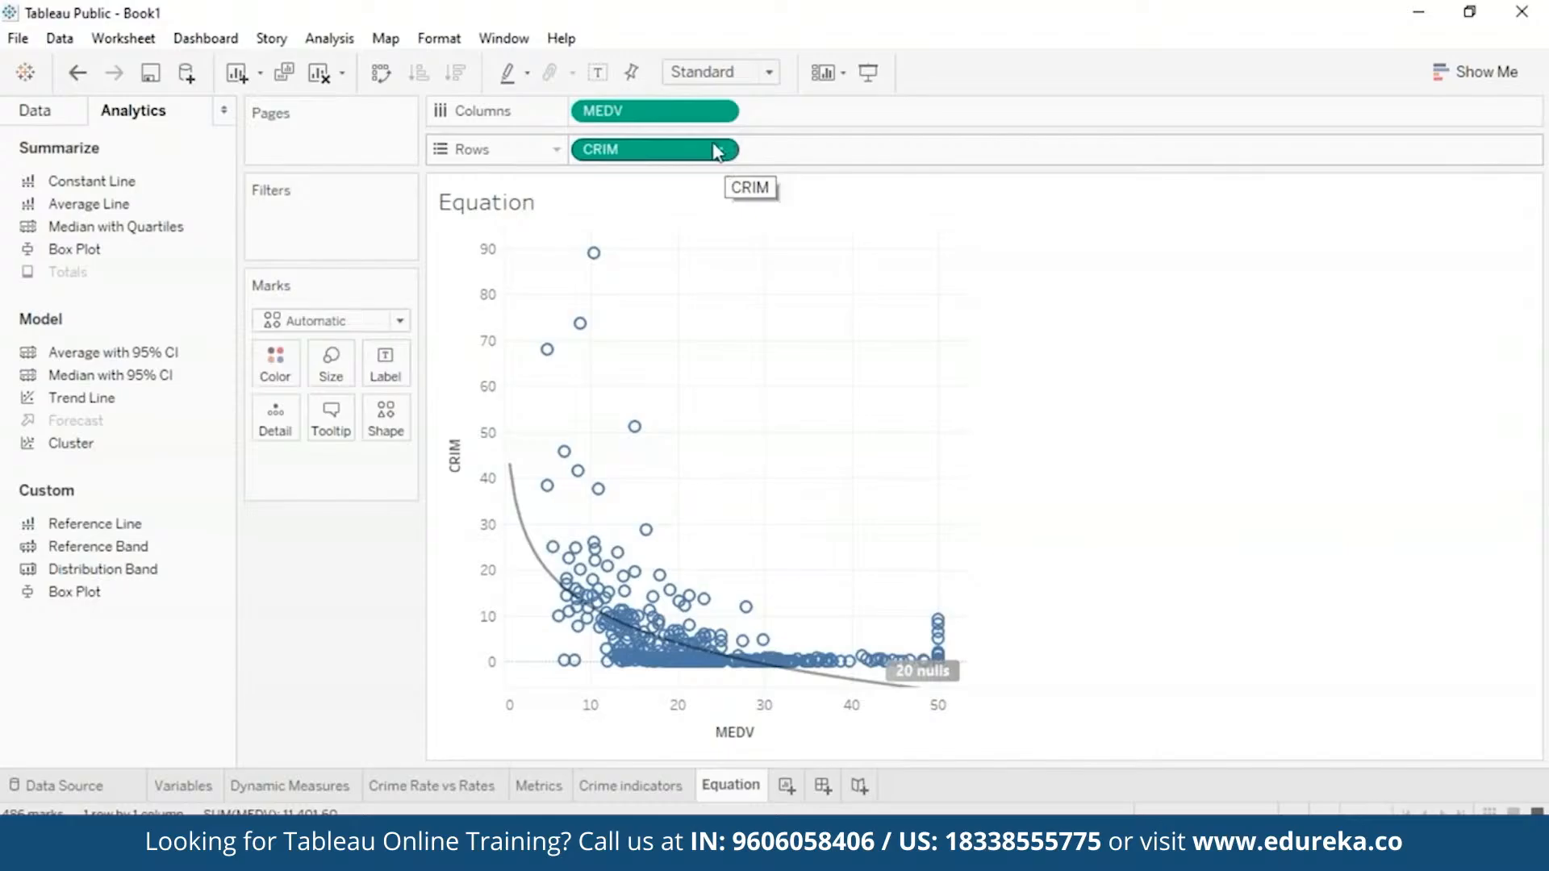
Step: Replace CRIM with unaggregated NOX on the rows and swap rows and columns so MEDV is plotted against NOX
click(25, 120)
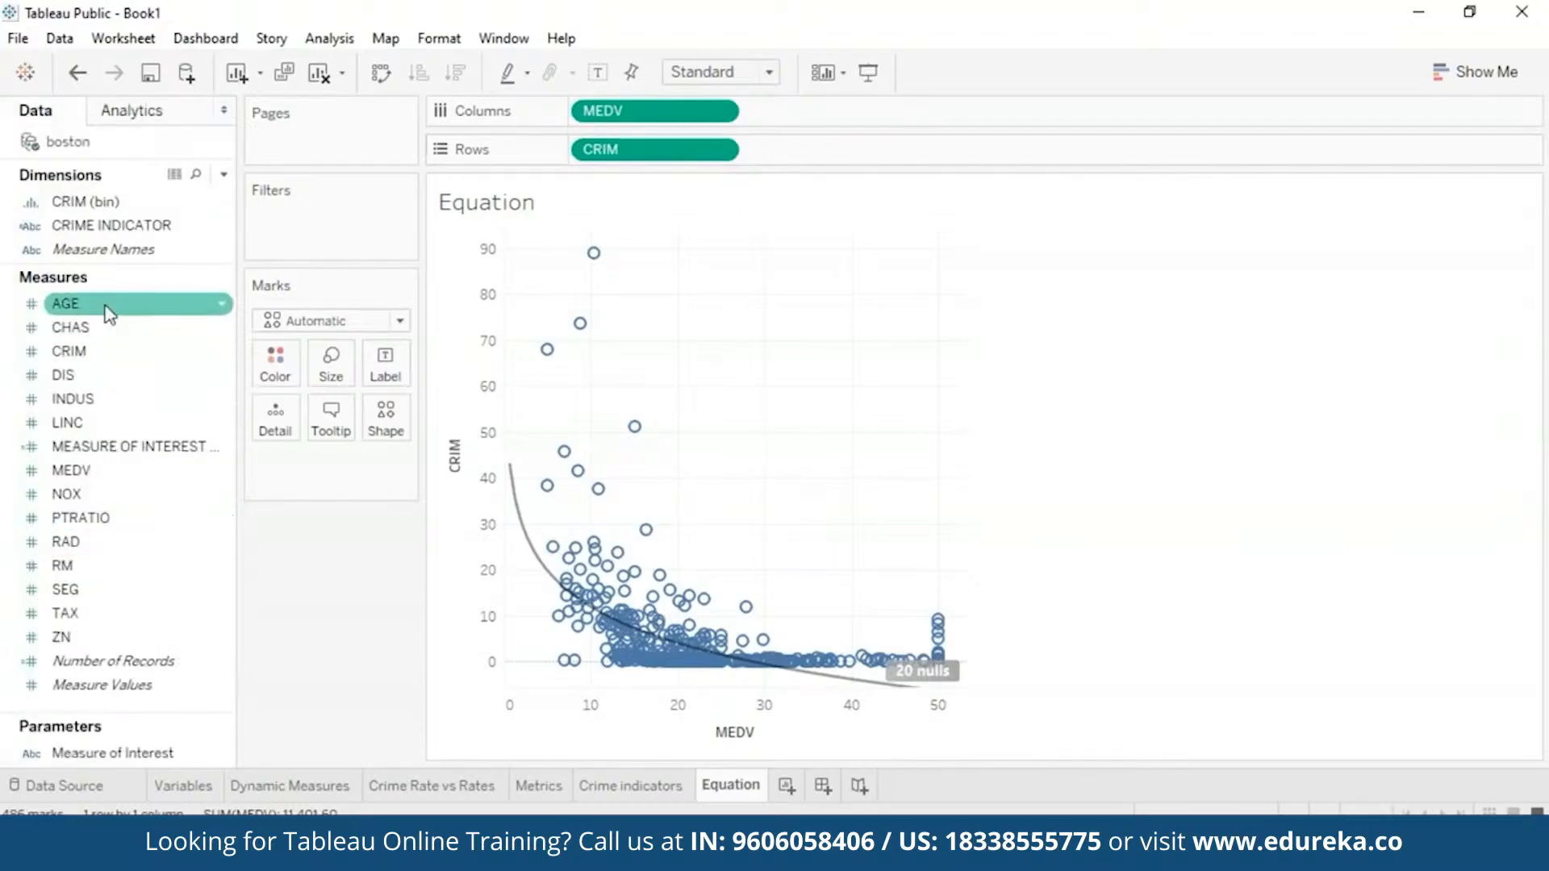
drag(91, 504, 801, 164)
click(725, 149)
click(645, 609)
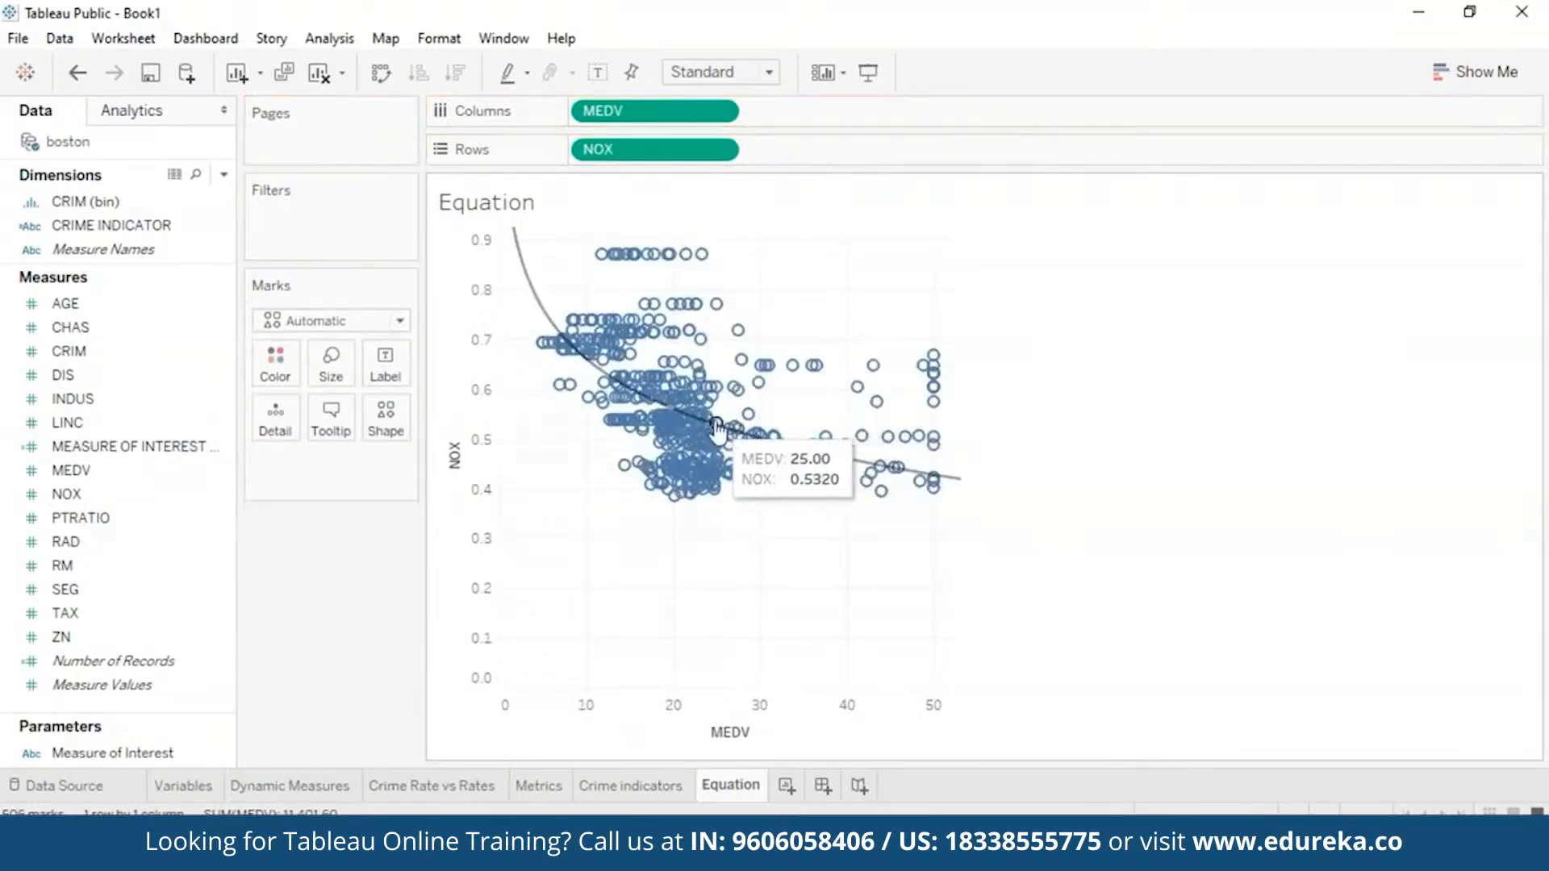
mouse_move(541, 310)
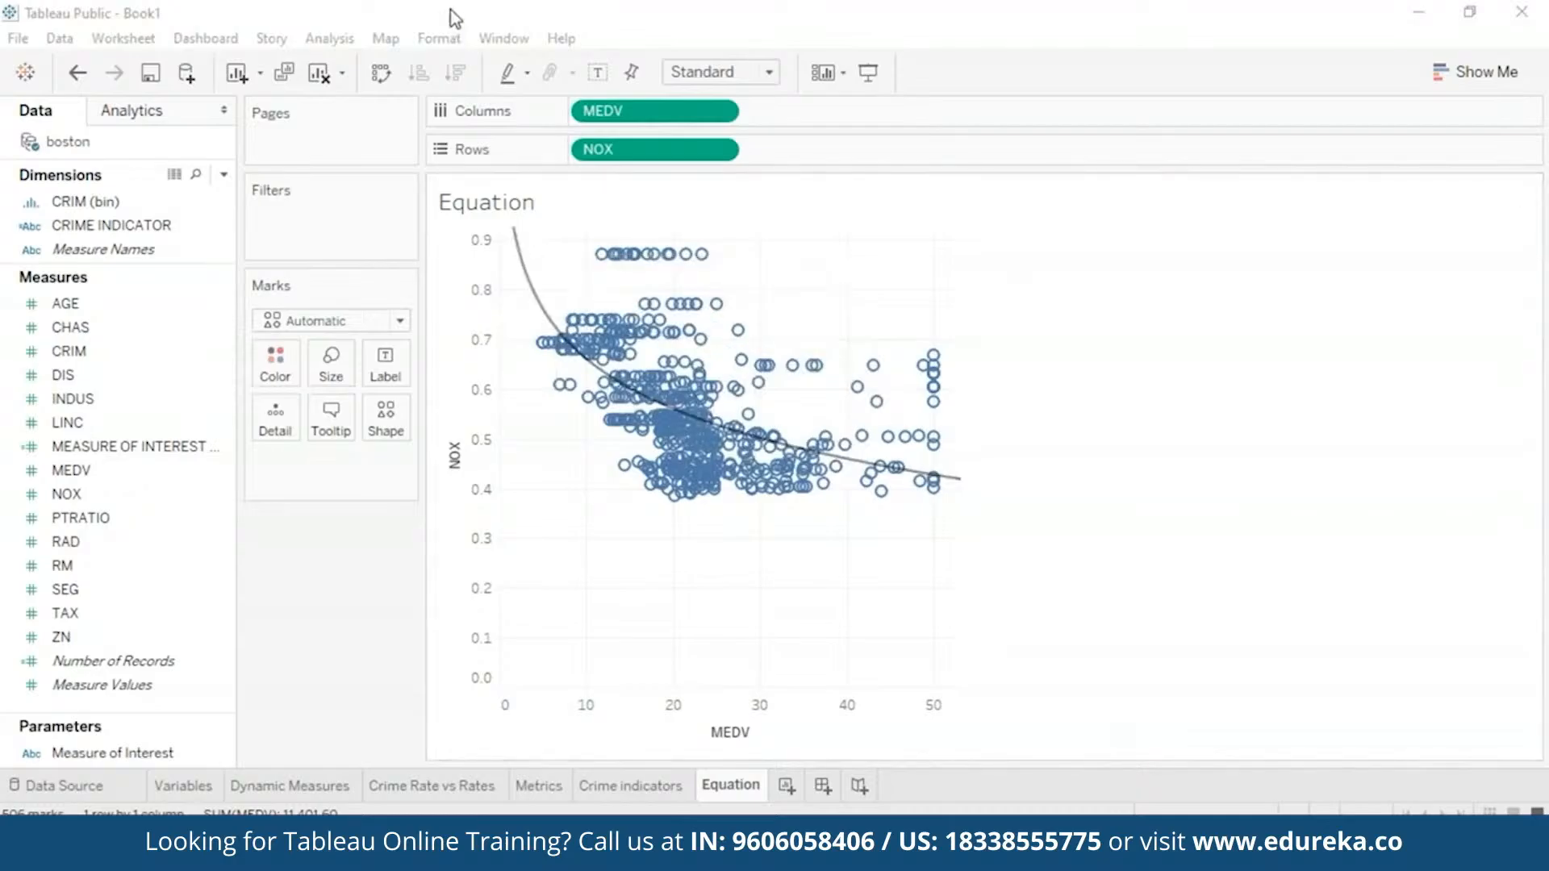
click(379, 78)
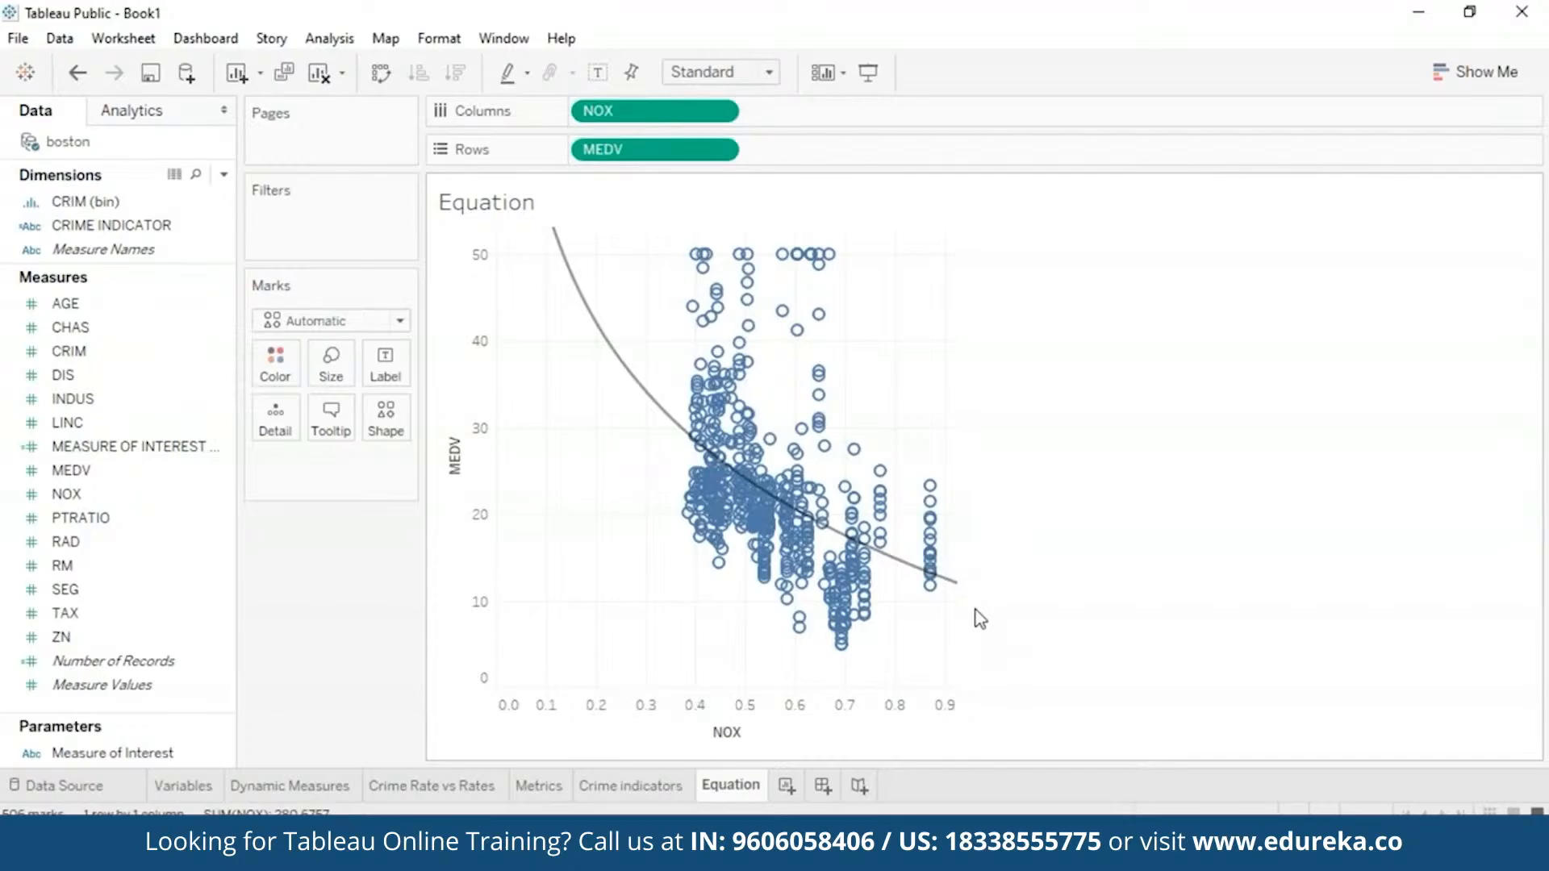
mouse_move(586, 305)
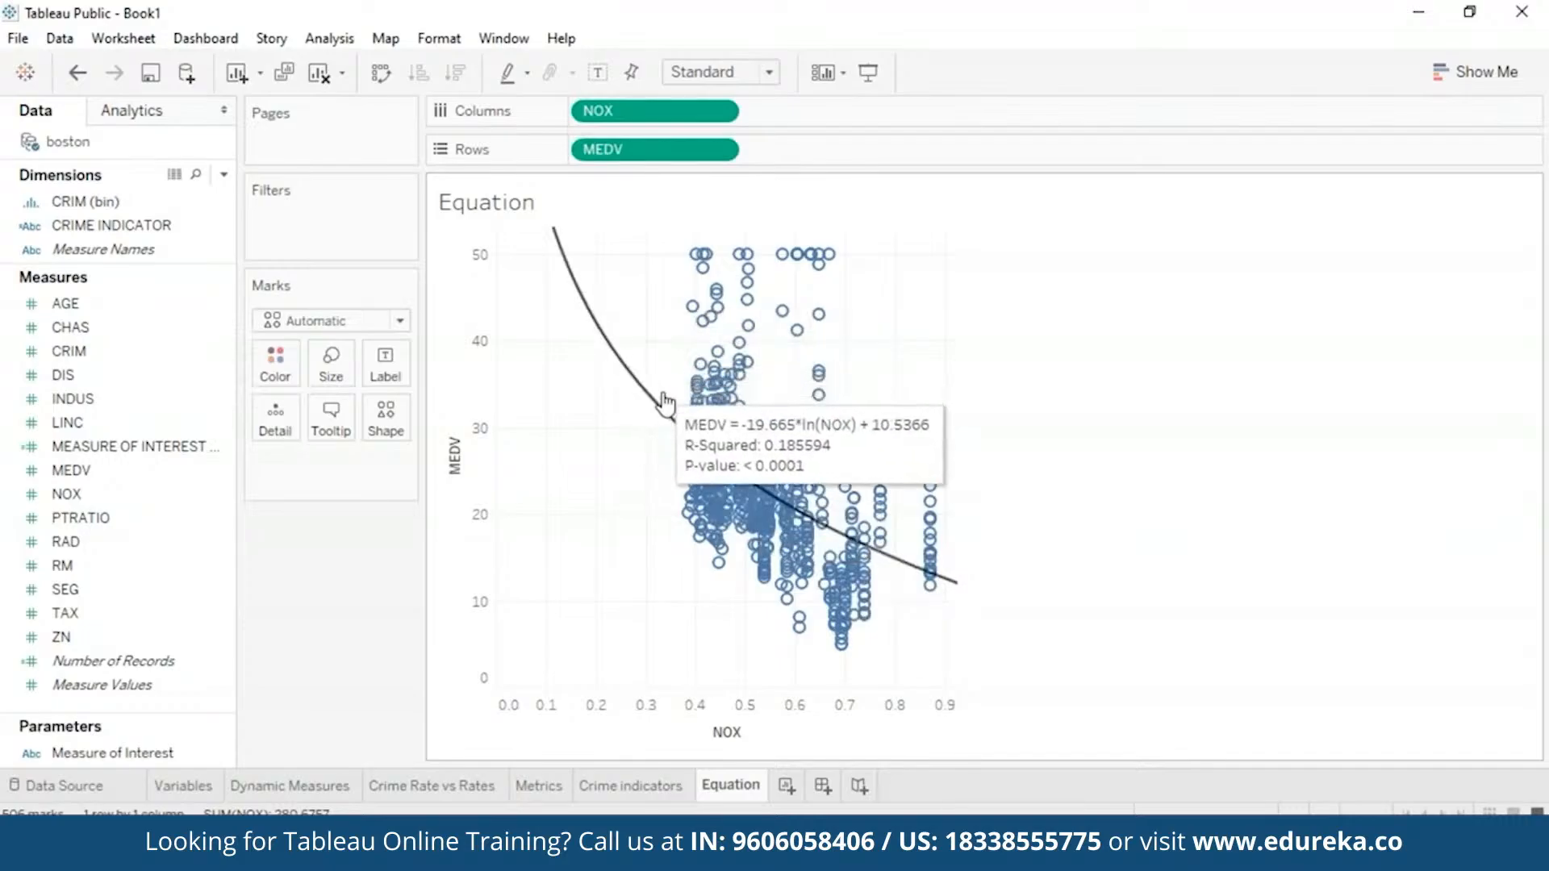
Step: Change the trend line's model type to Linear and inspect its equation
right_click(603, 339)
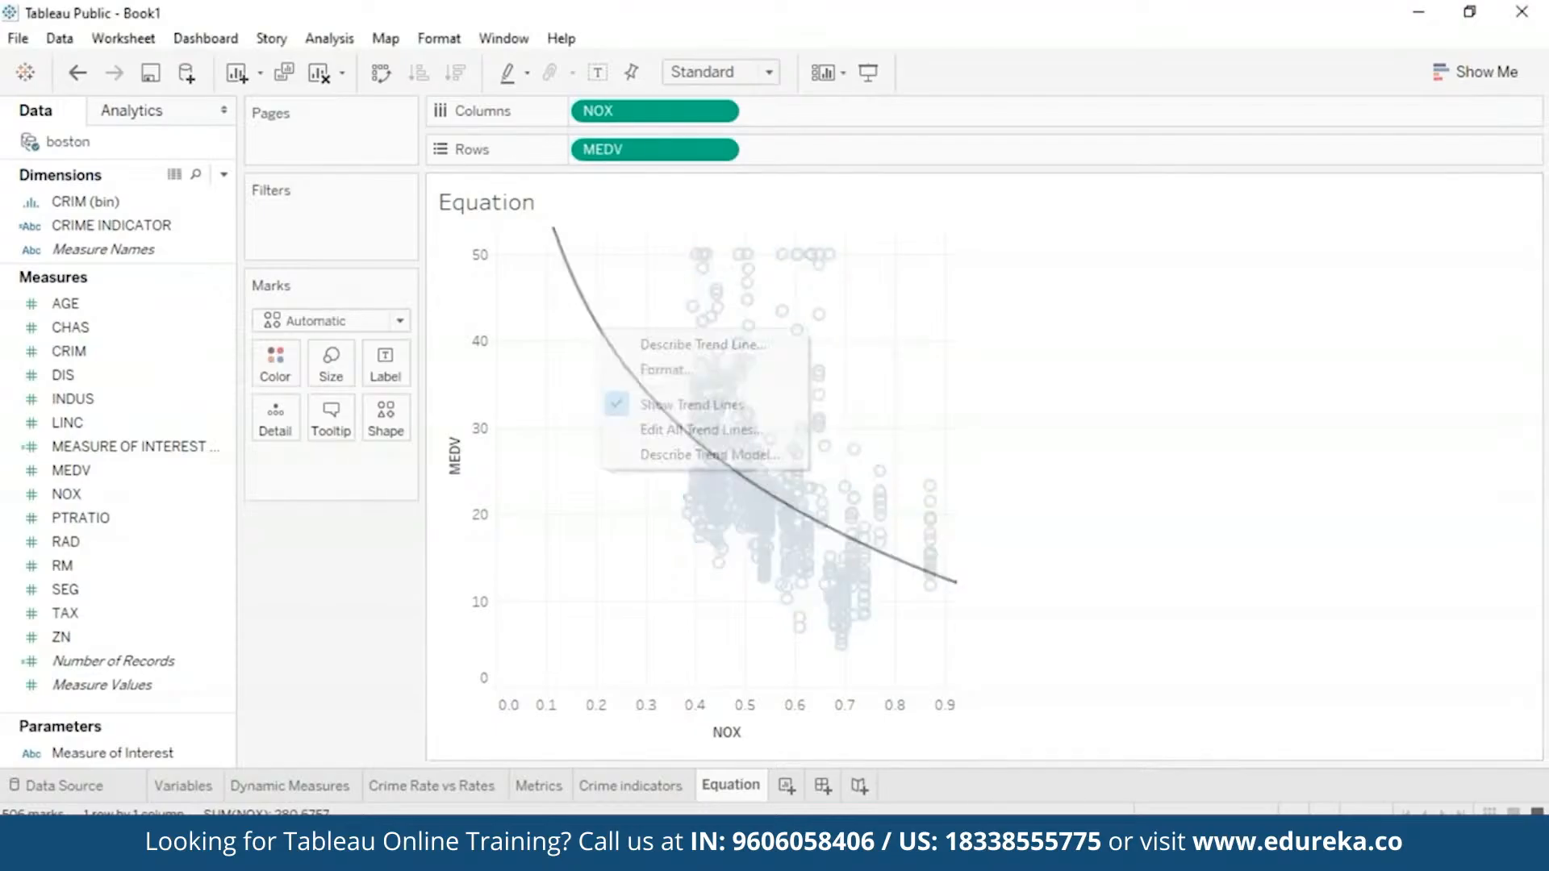
click(692, 430)
click(603, 220)
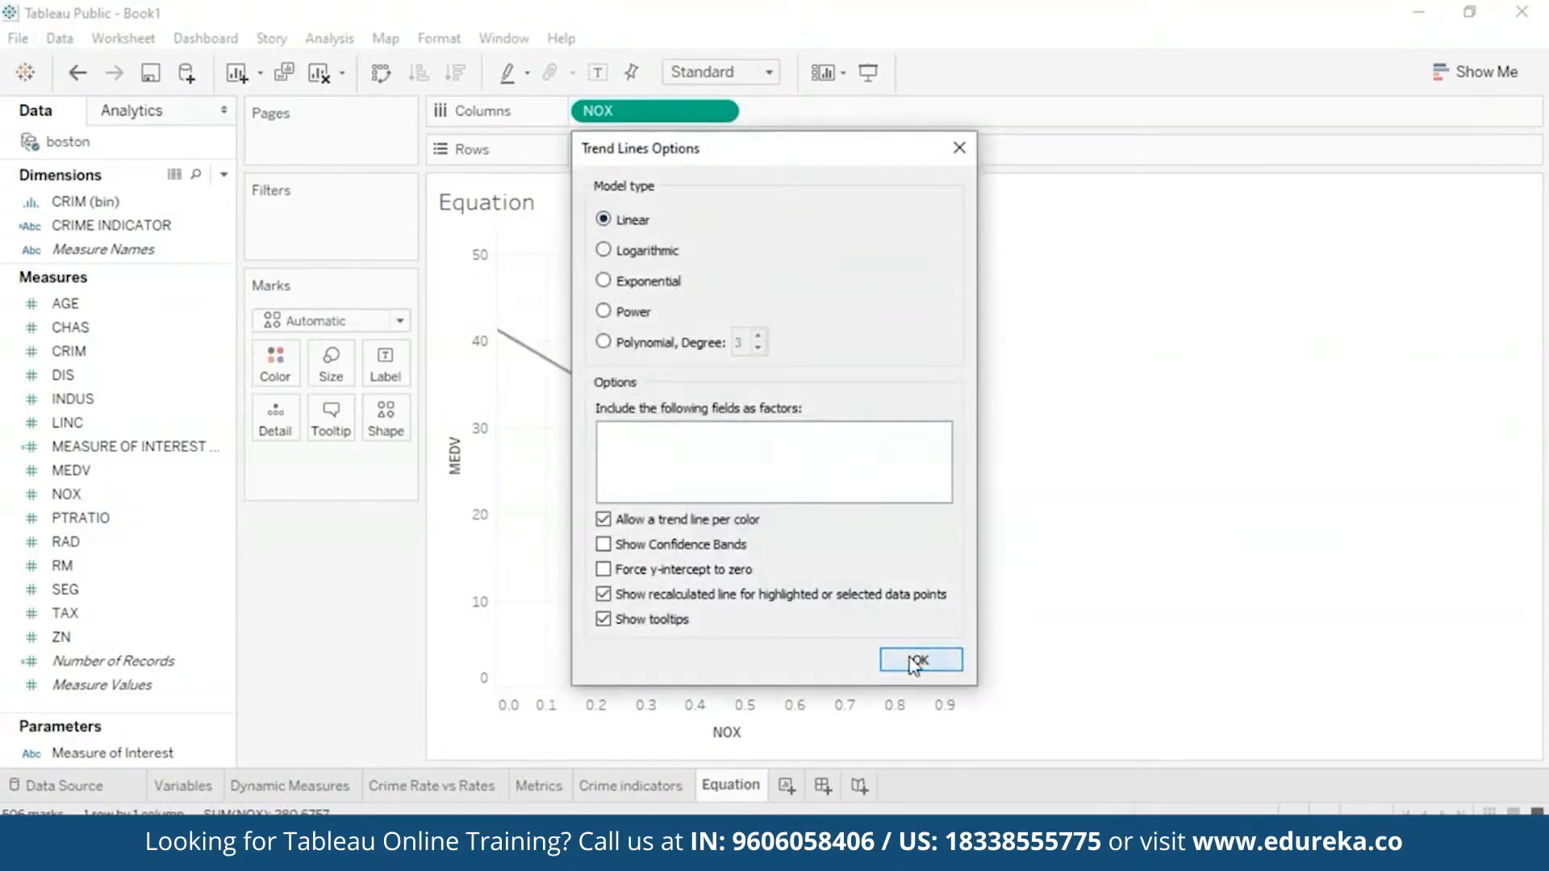
click(914, 663)
mouse_move(650, 422)
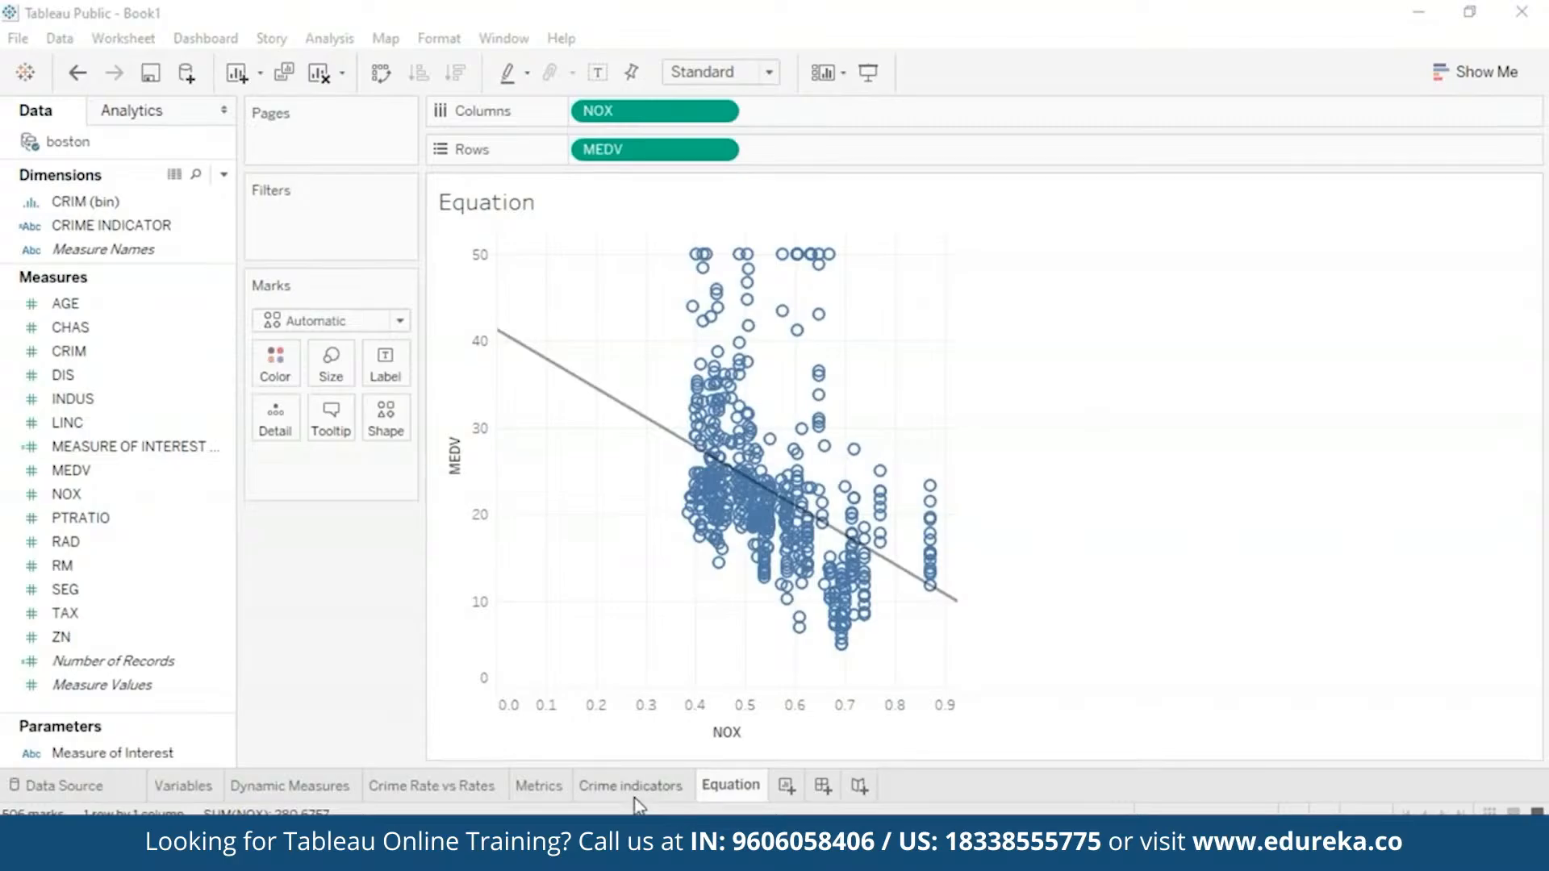
mouse_move(895, 576)
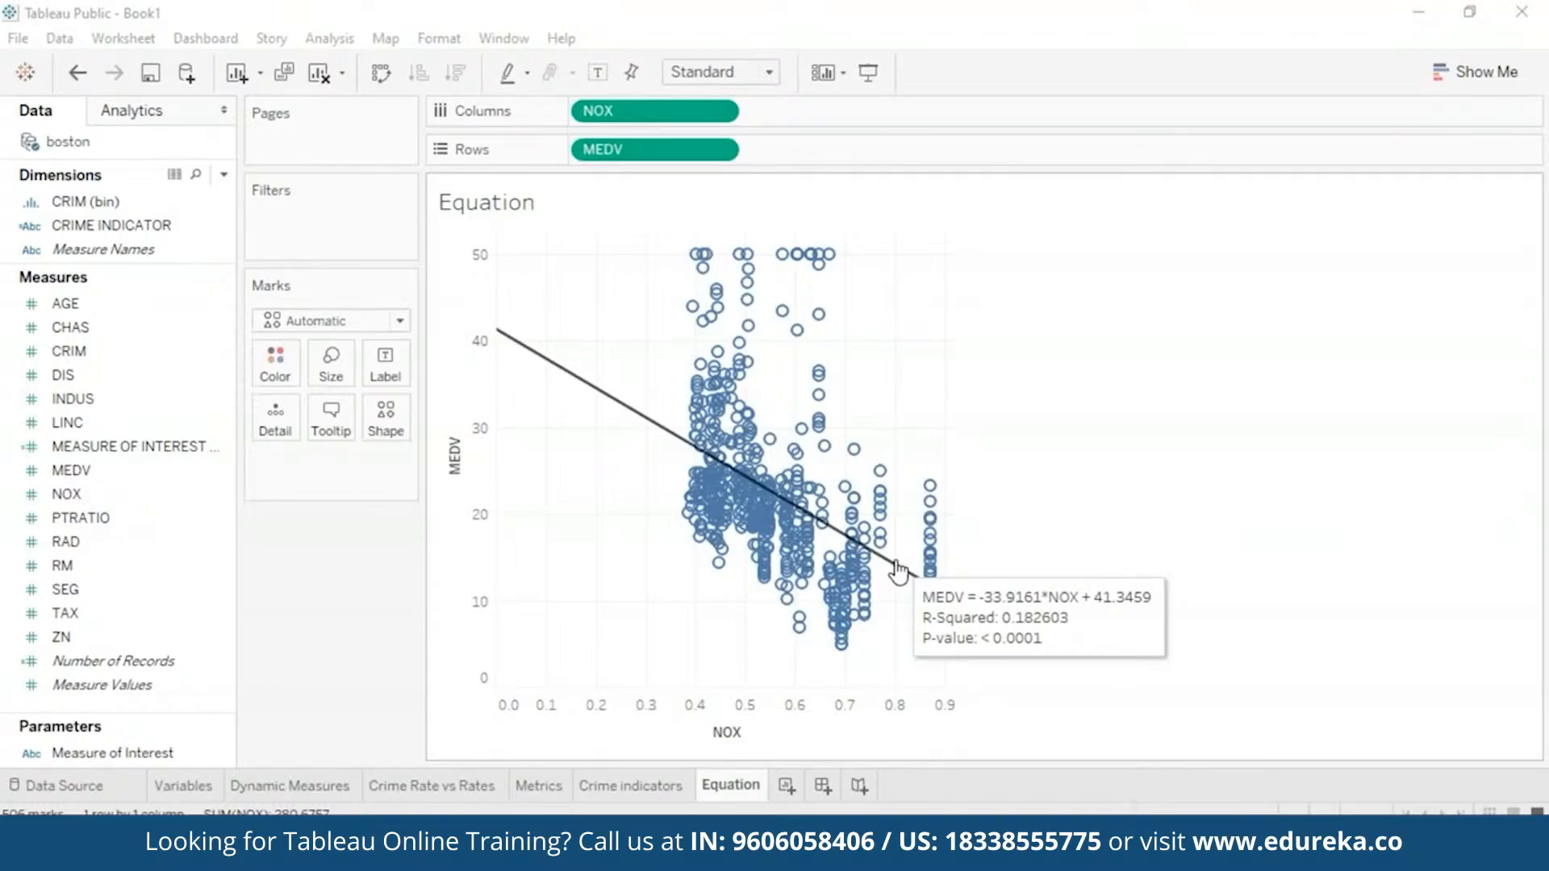
Step: Review the finished Crime indicators, Metrics, Crime Rate vs Rates, Dynamic Measures and Variables worksheets in turn
click(625, 793)
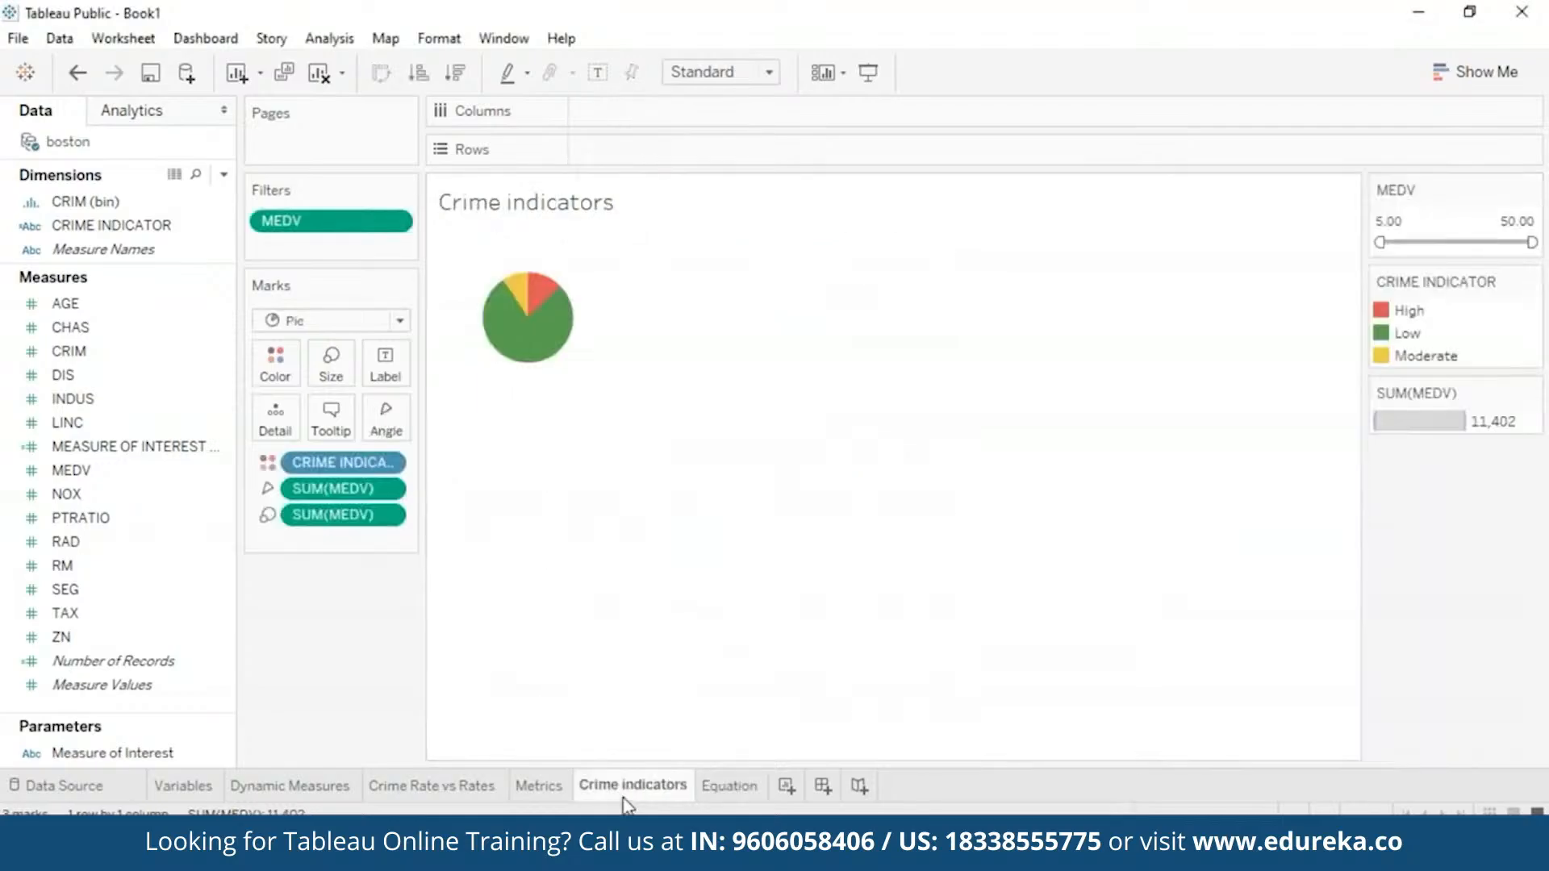
click(540, 787)
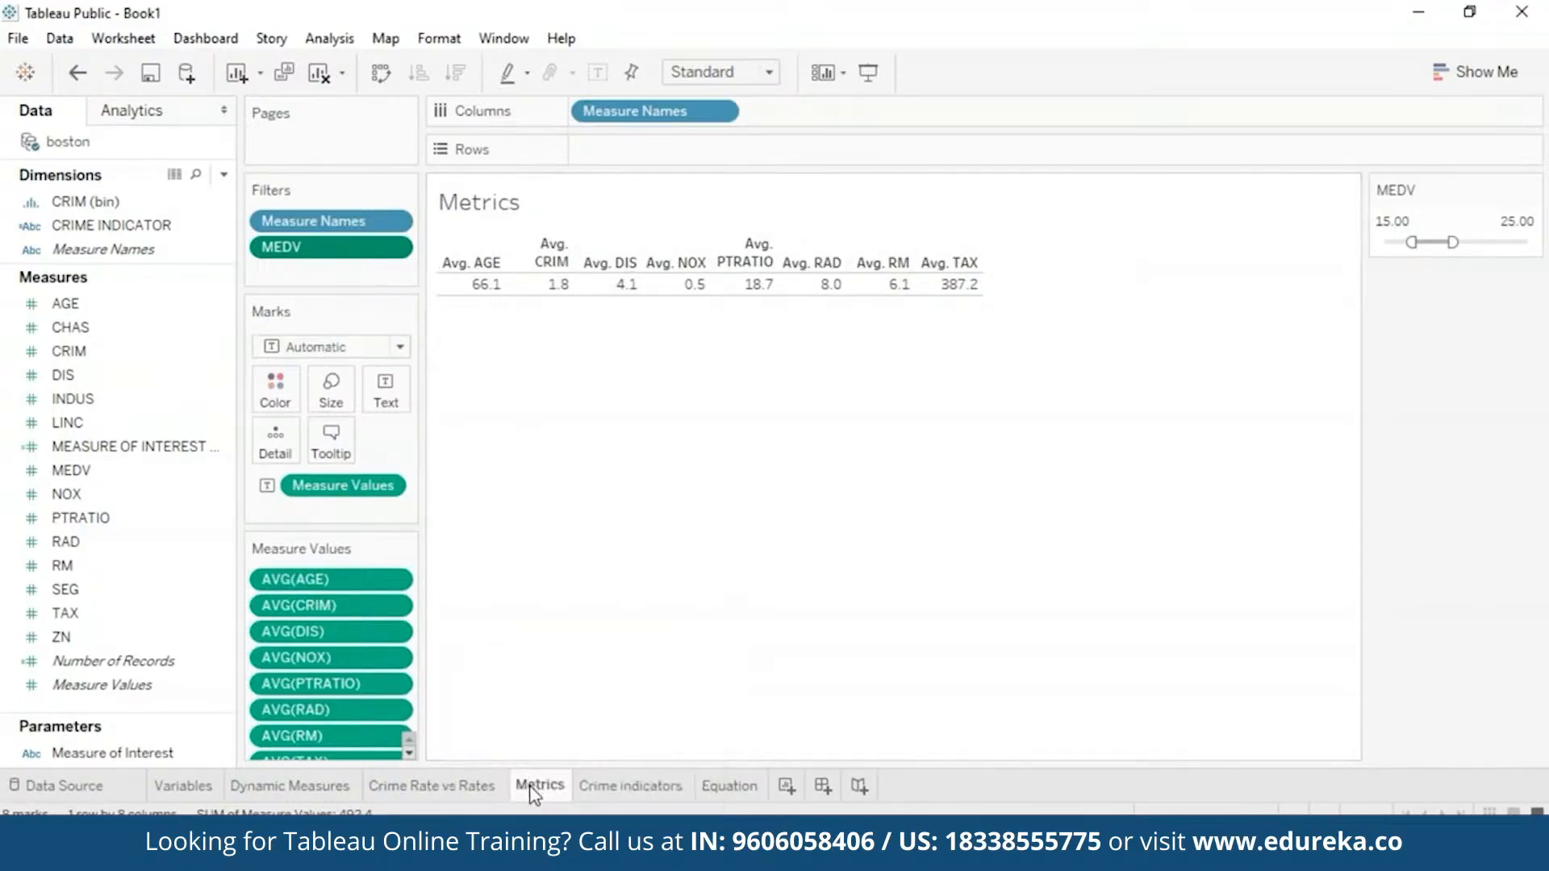
click(437, 789)
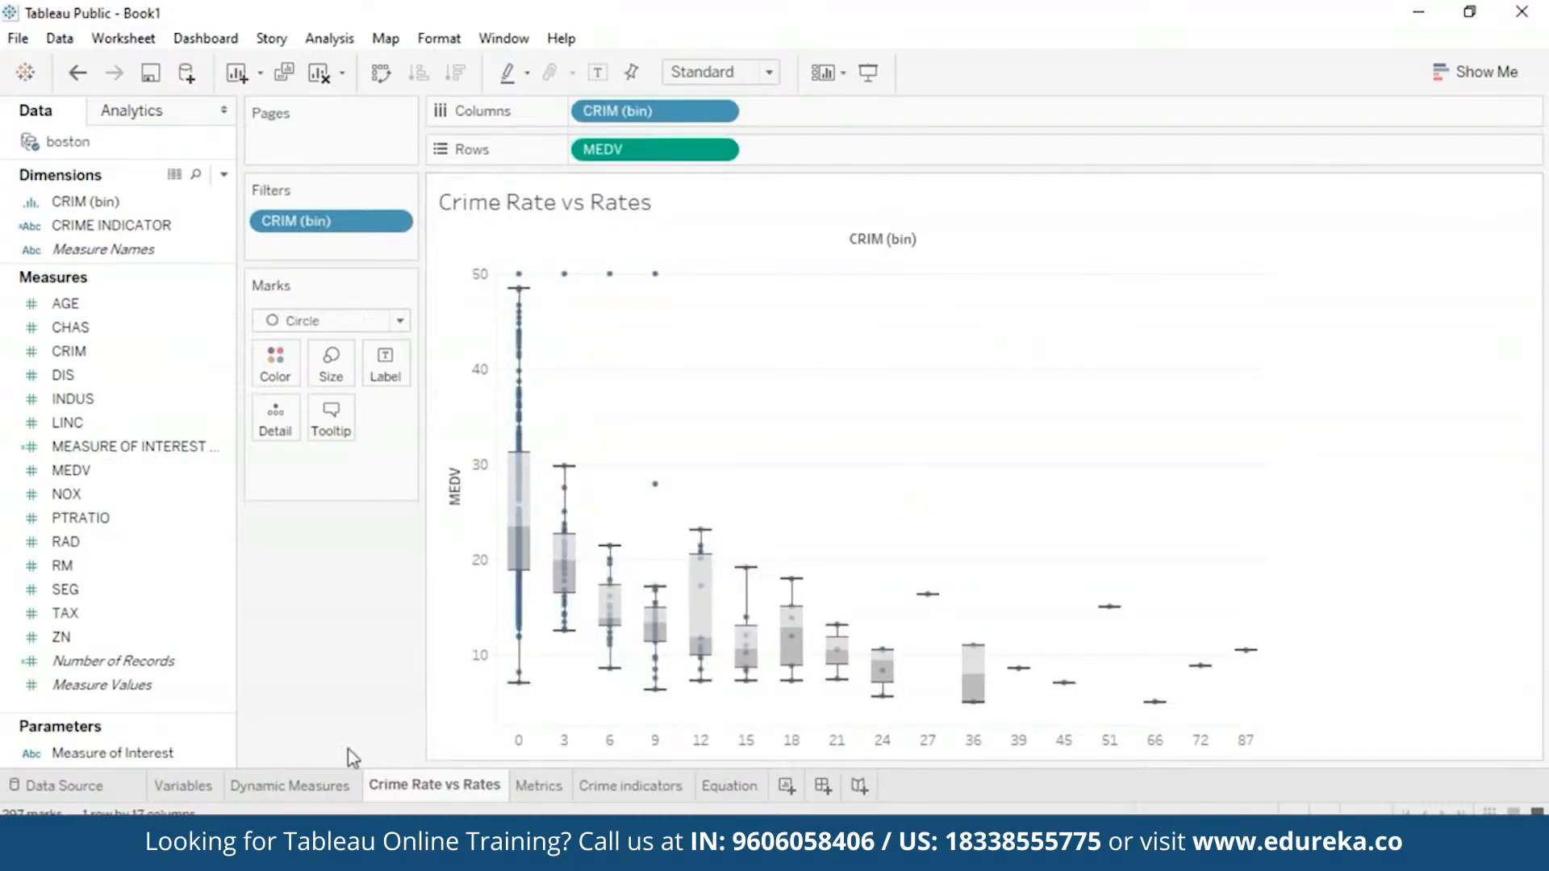
click(266, 789)
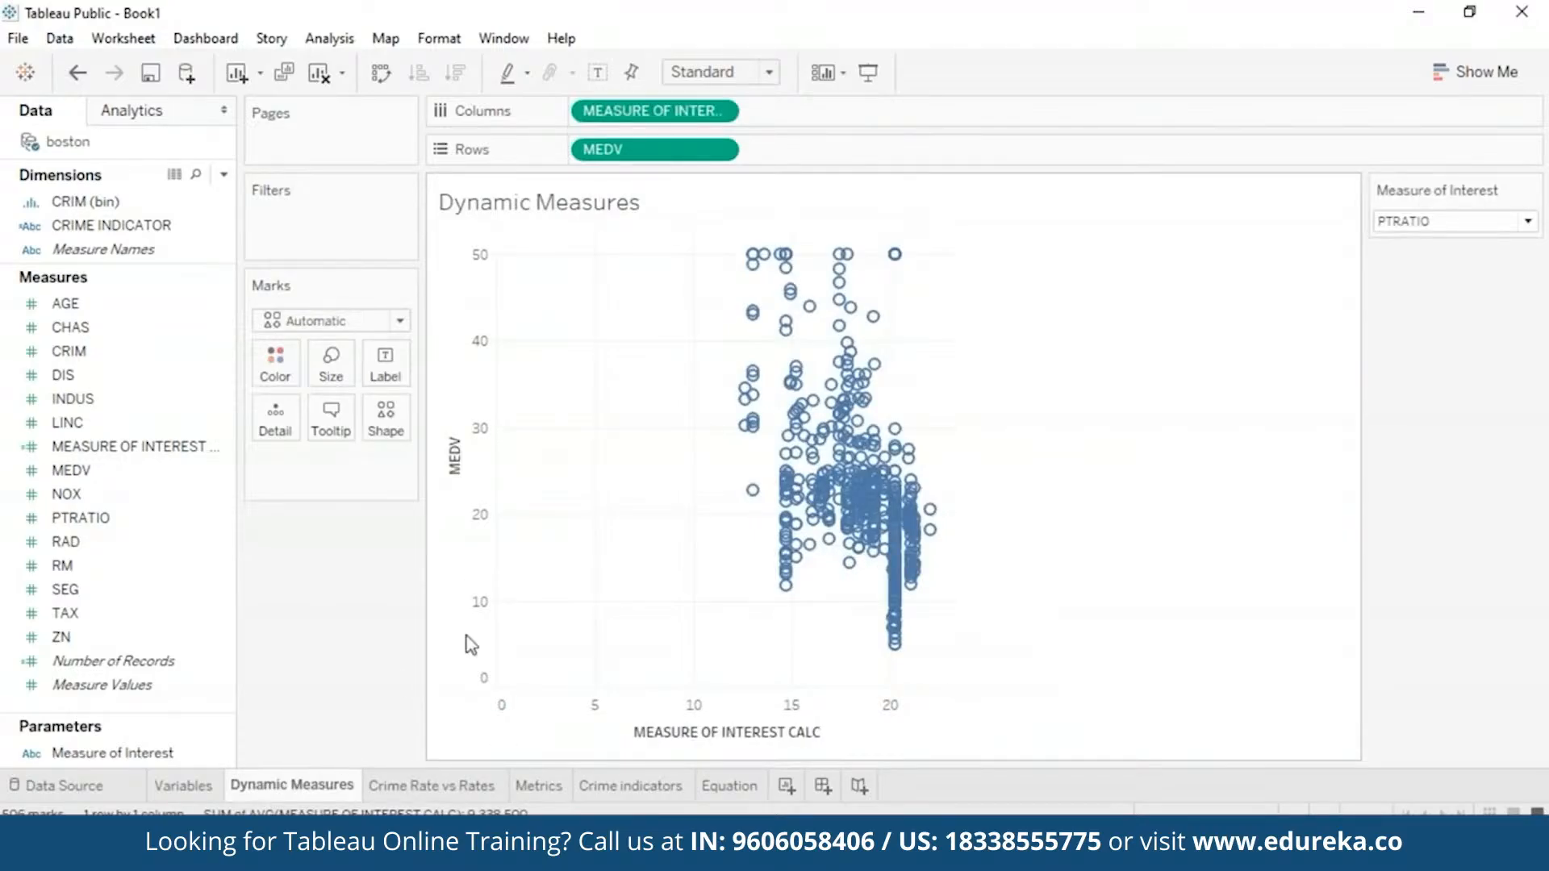
click(174, 795)
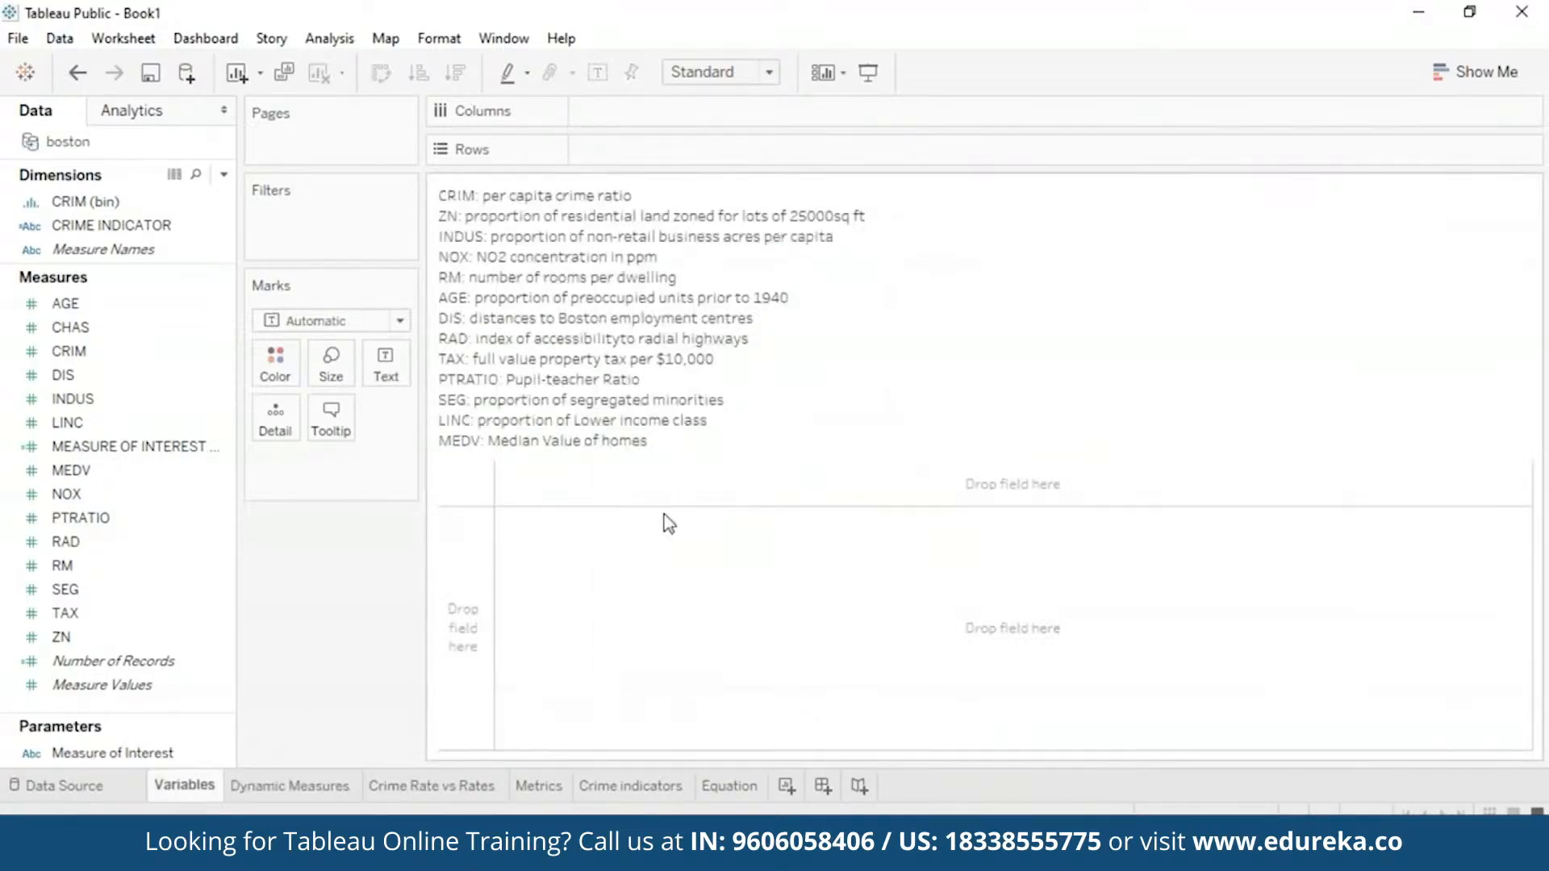
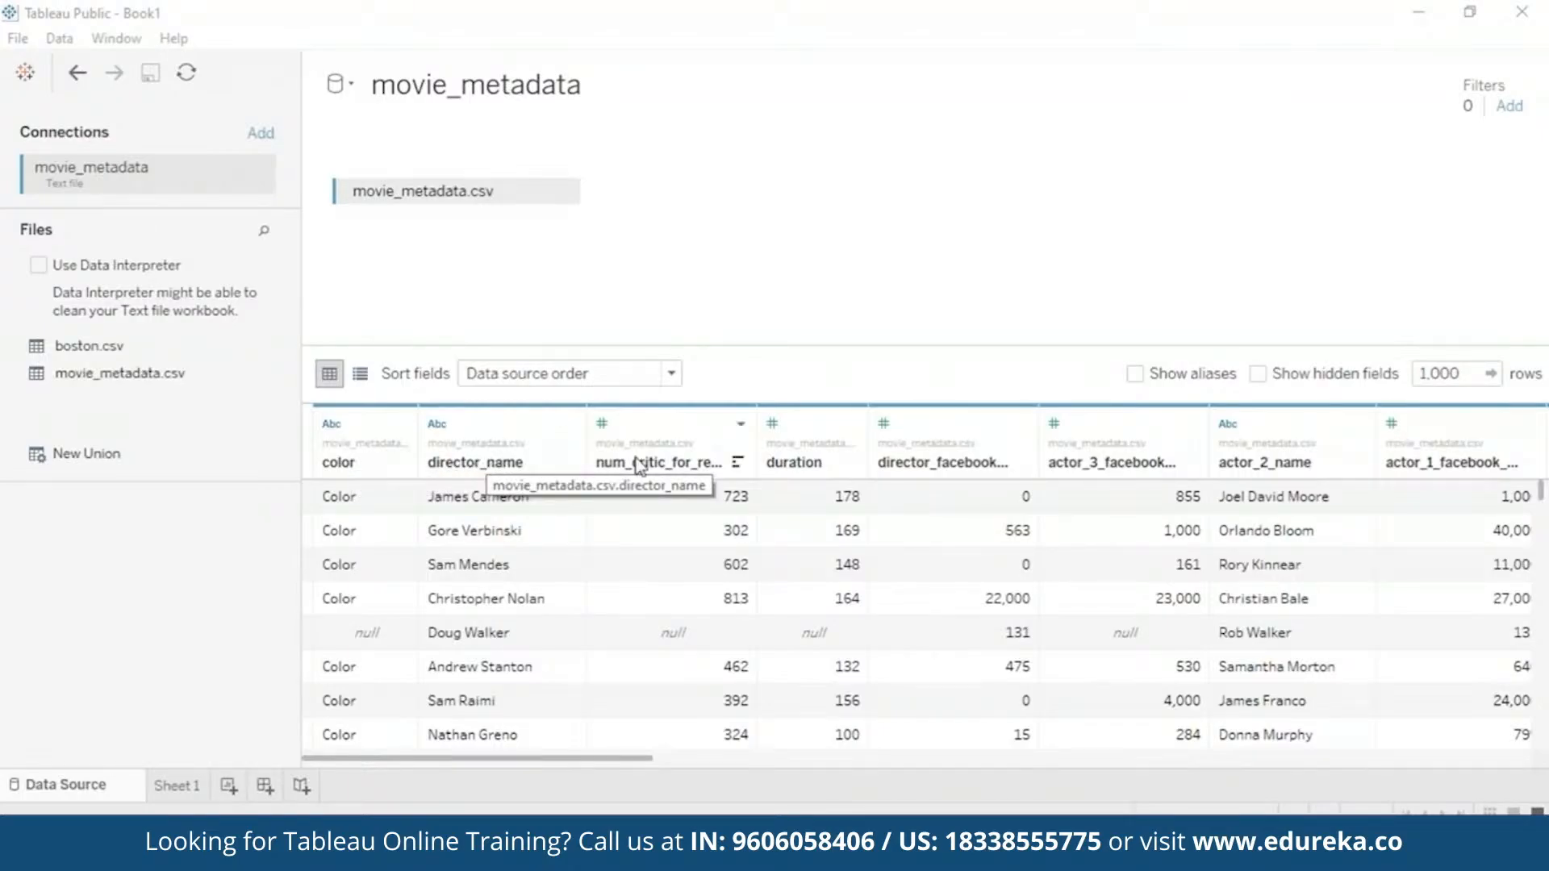
Step: Look over the movie_metadata columns and split the genres field into separate genre columns
click(664, 468)
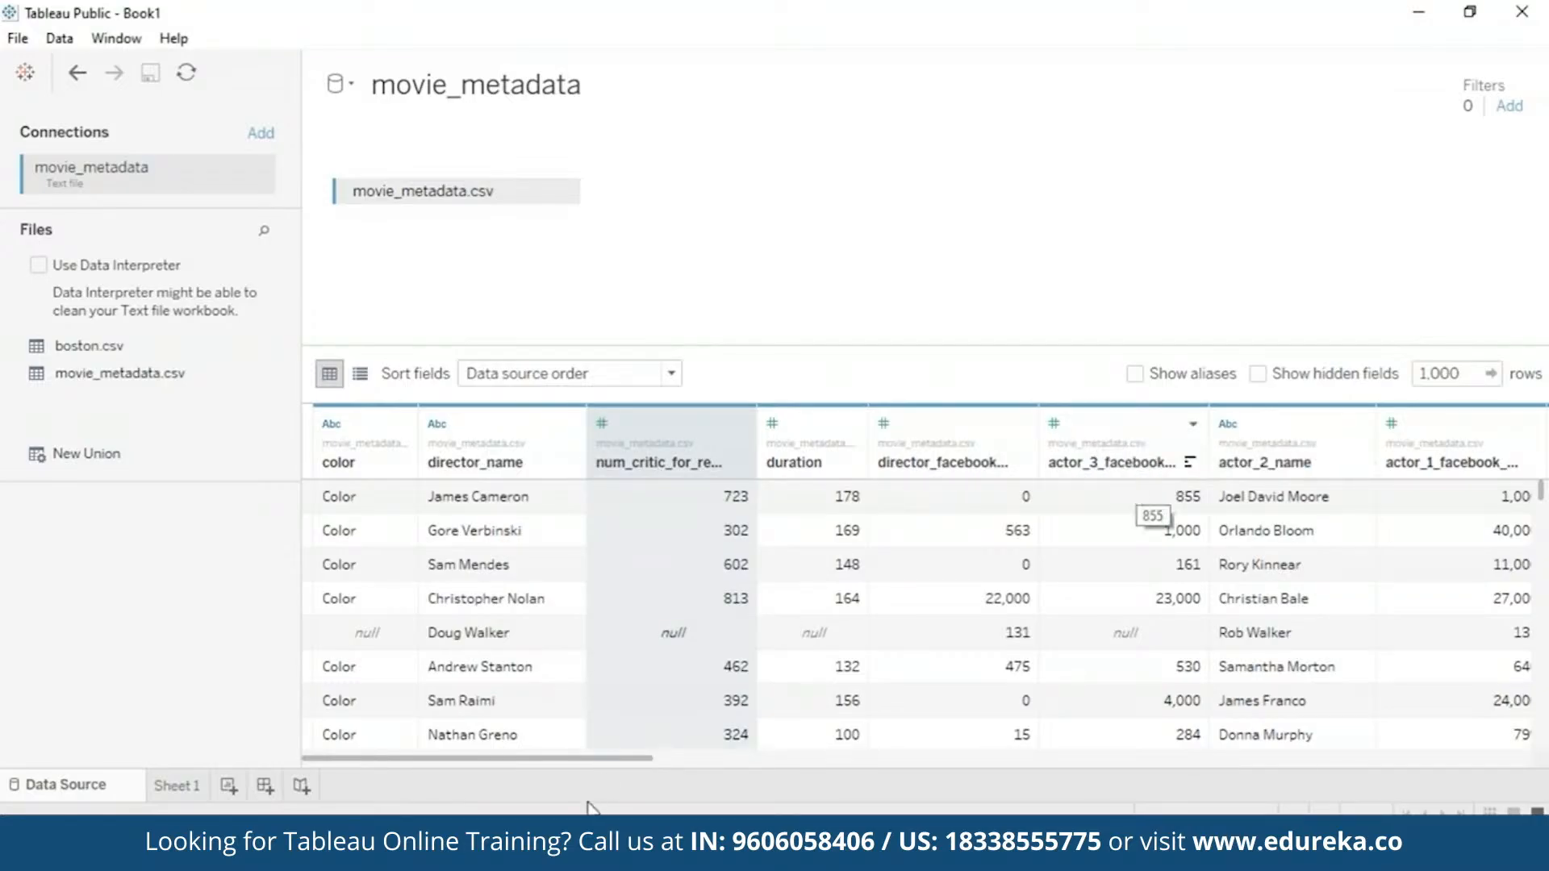
drag(639, 760, 902, 760)
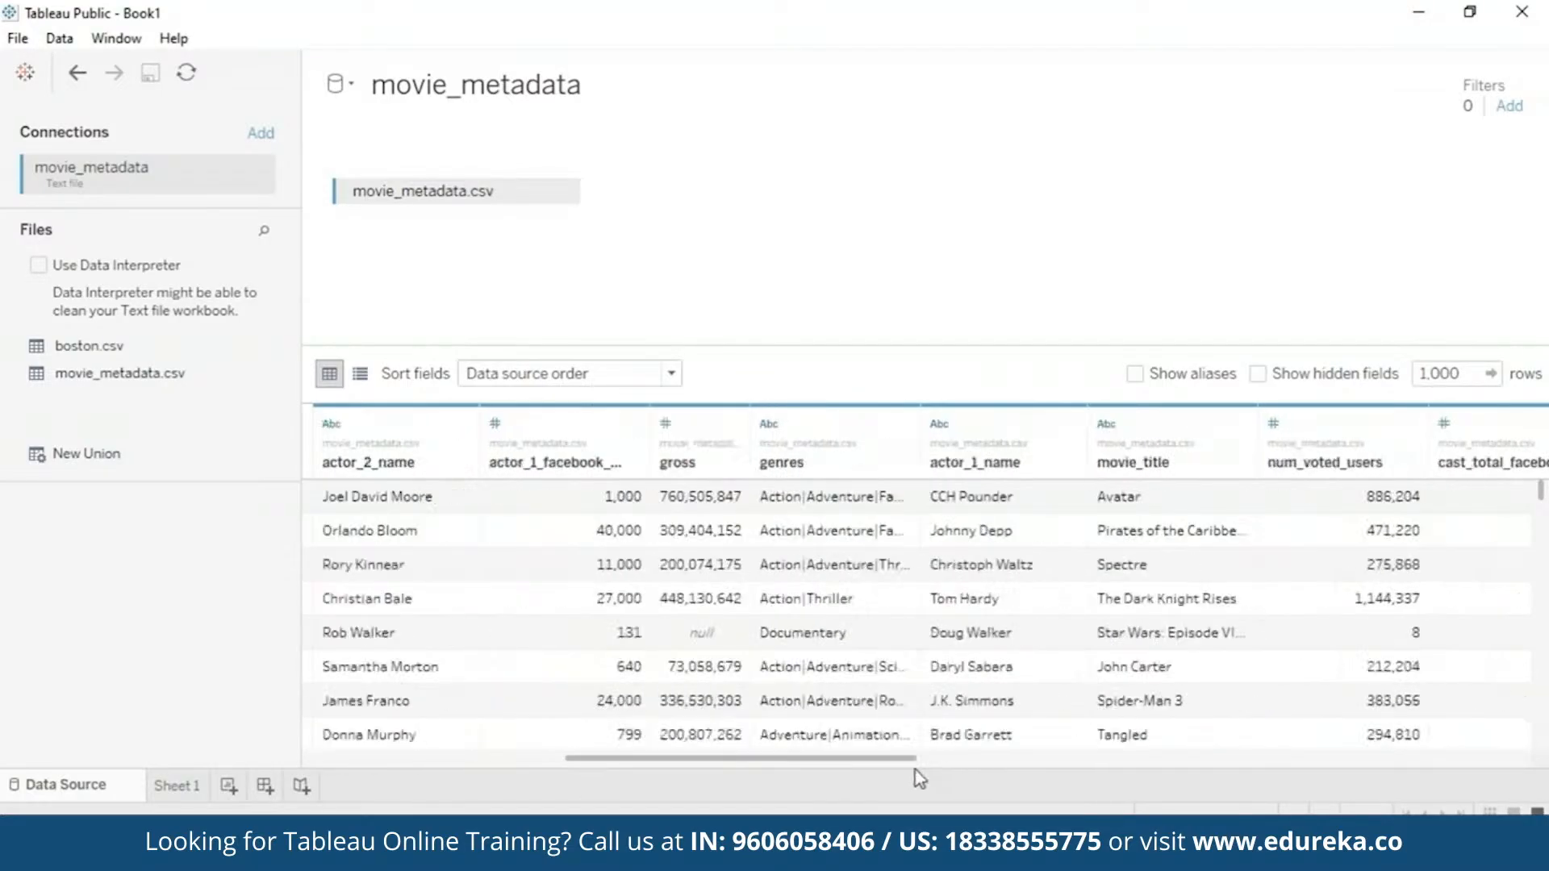
right_click(807, 469)
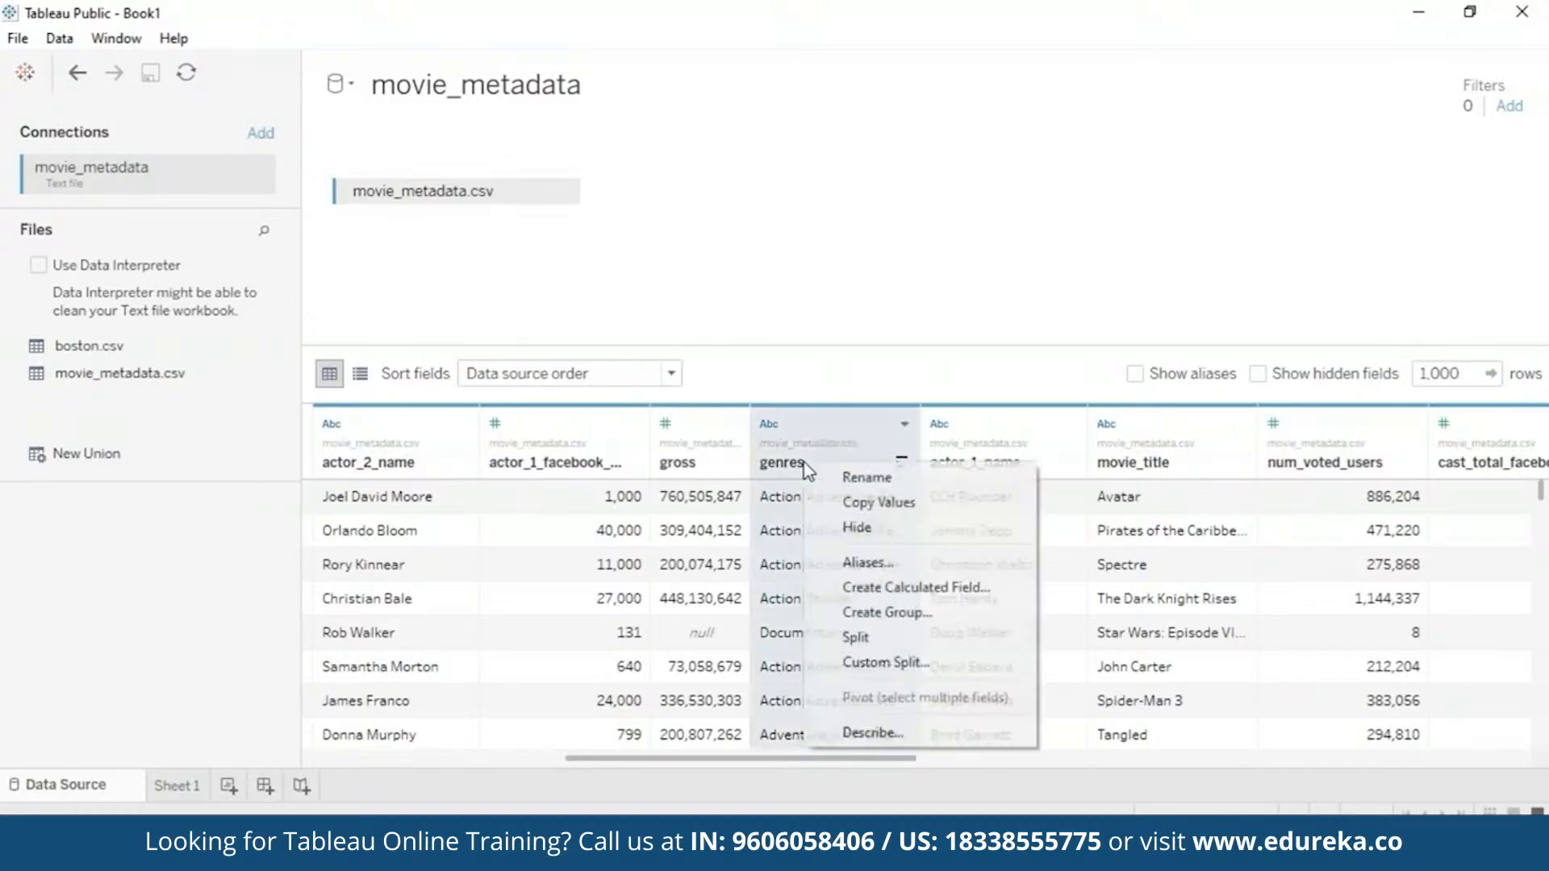
click(918, 637)
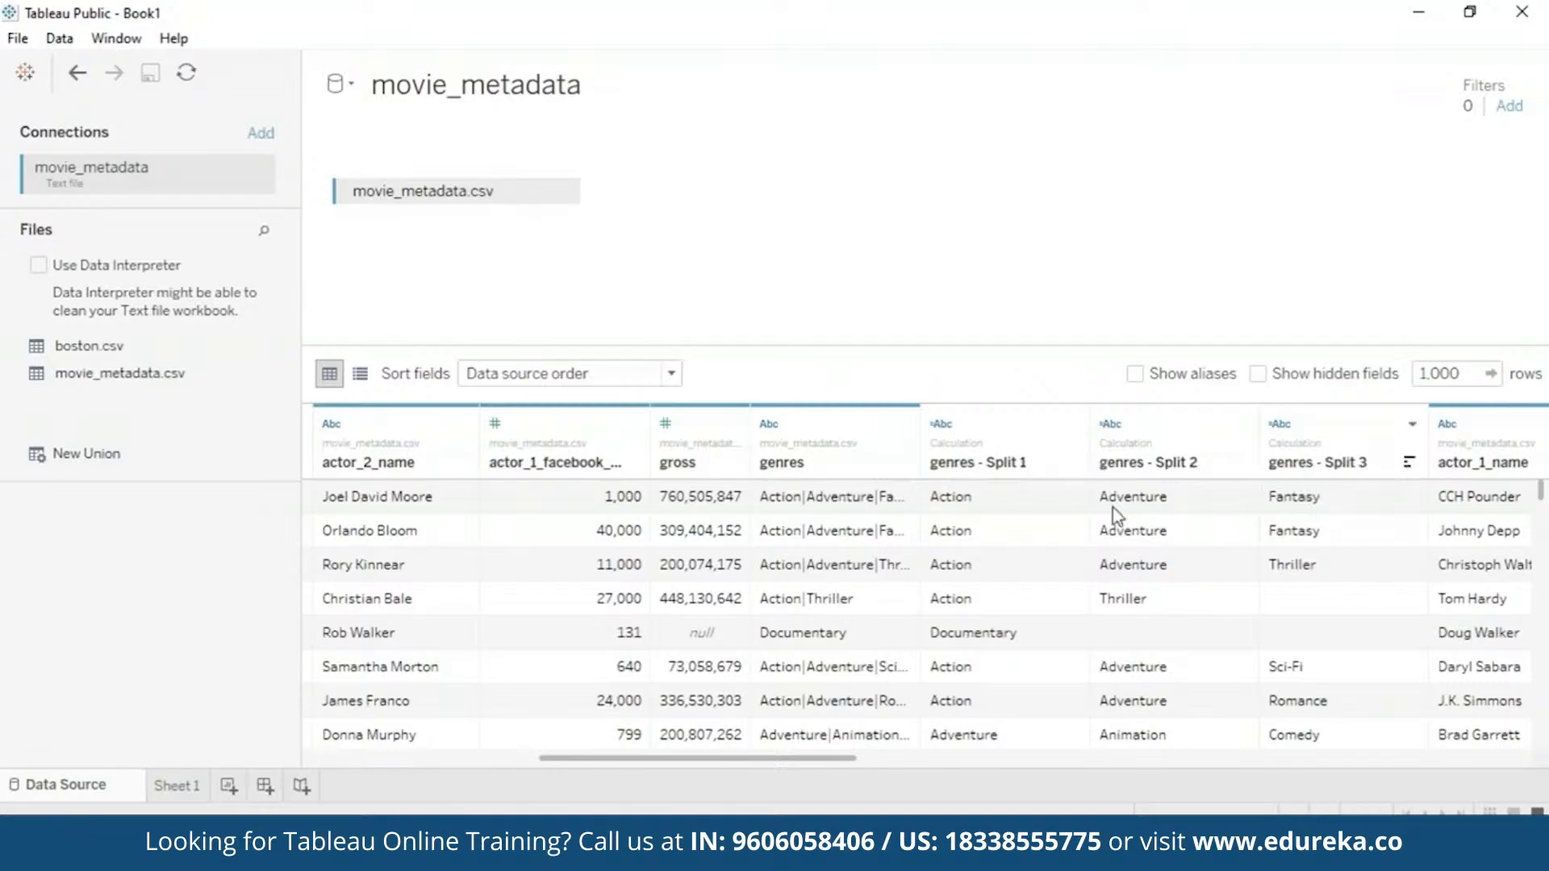
Step: Hide the original genres column in the movie_metadata source, keeping the split genre columns
right_click(999, 472)
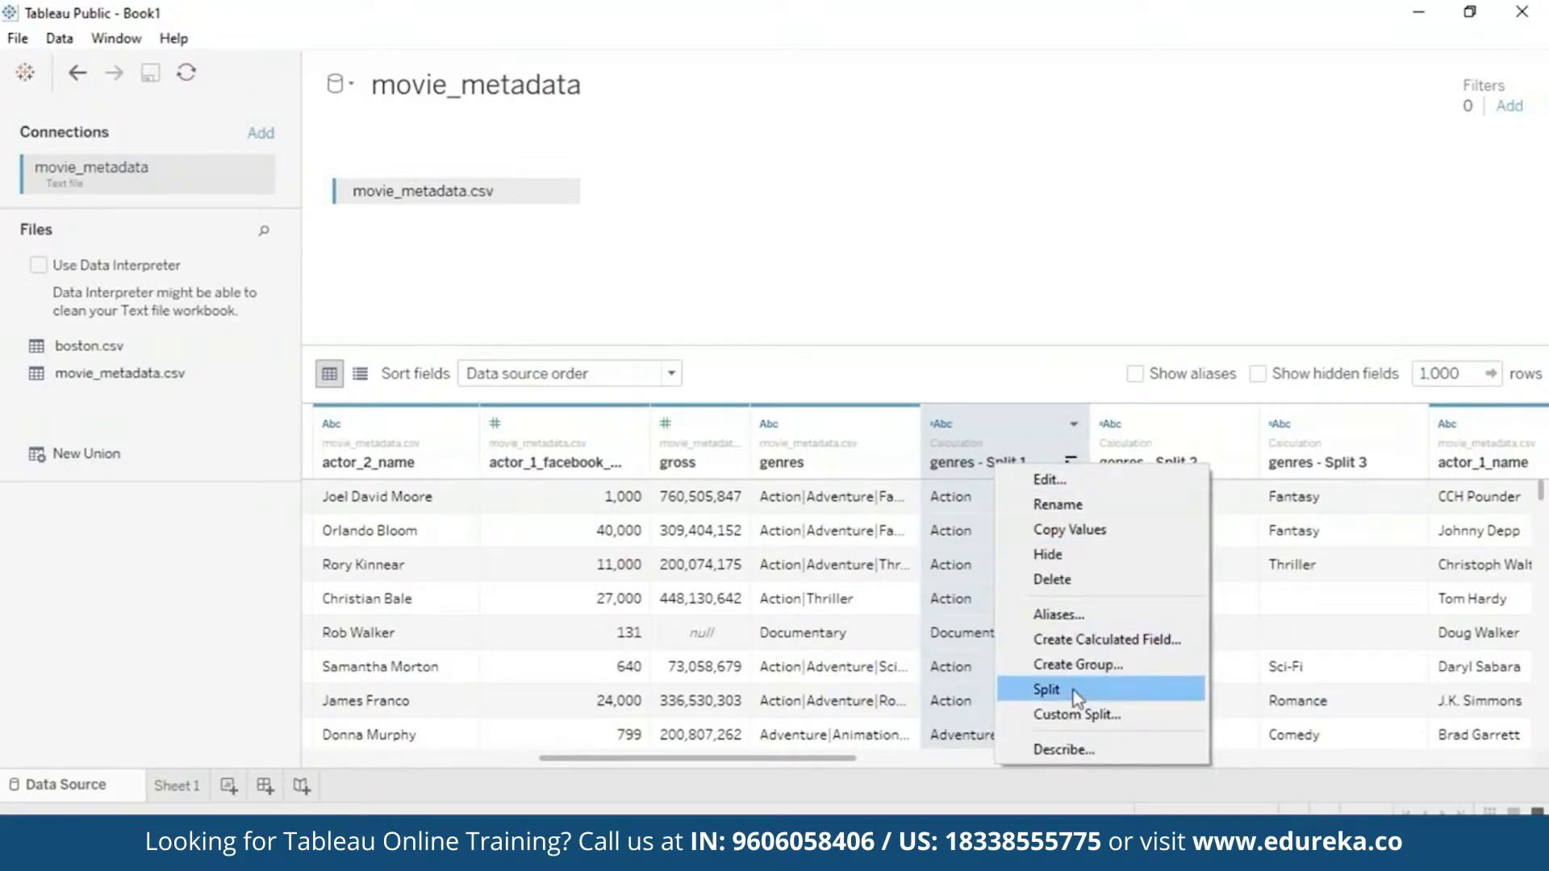
click(905, 426)
click(905, 425)
click(912, 504)
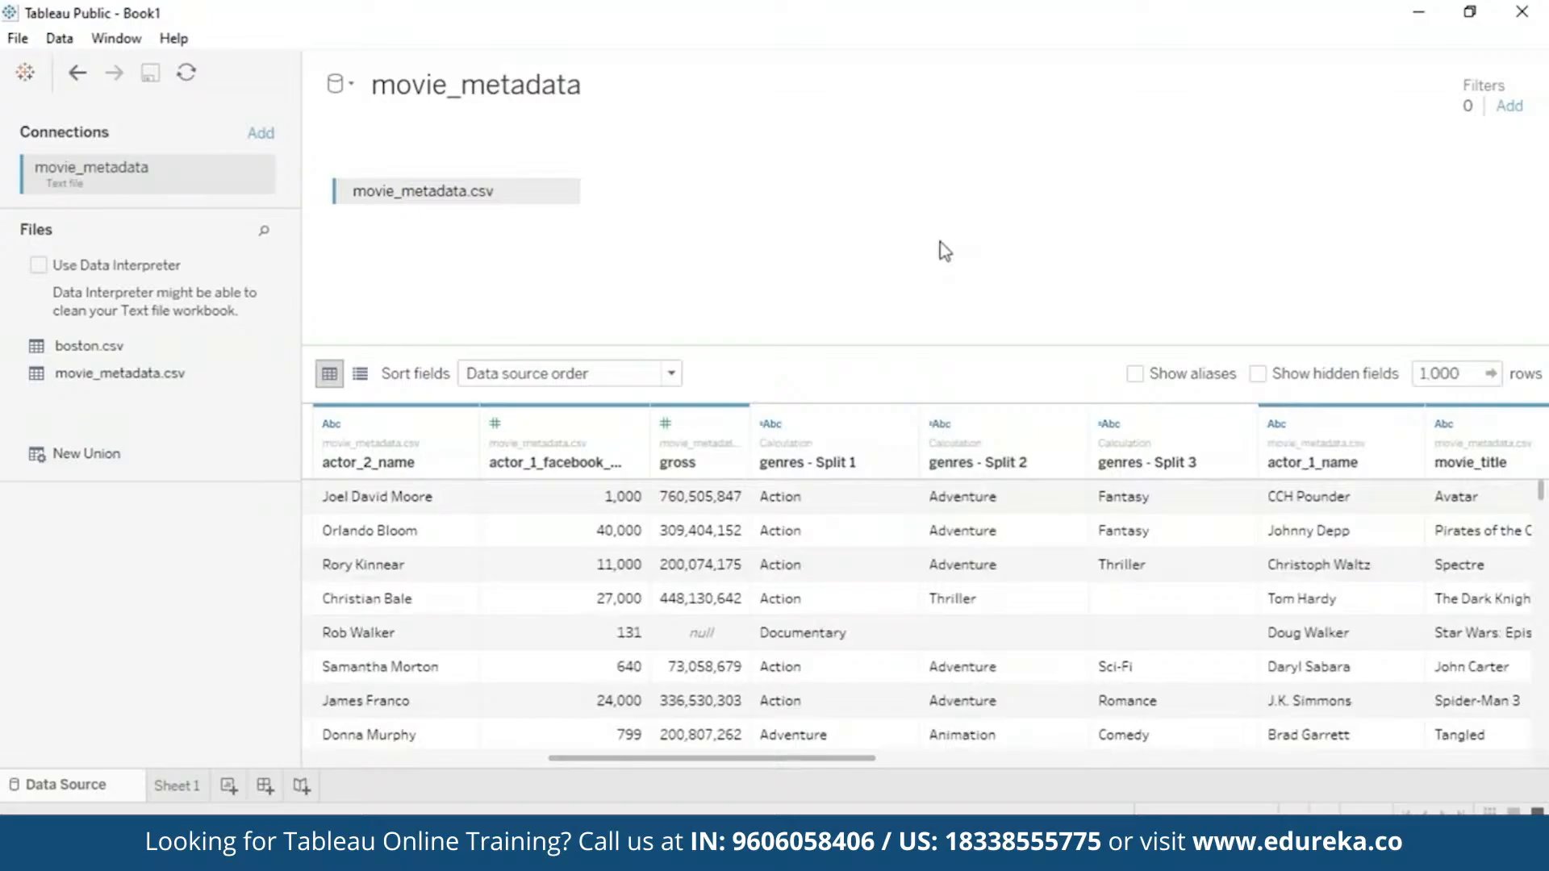
drag(744, 758, 344, 593)
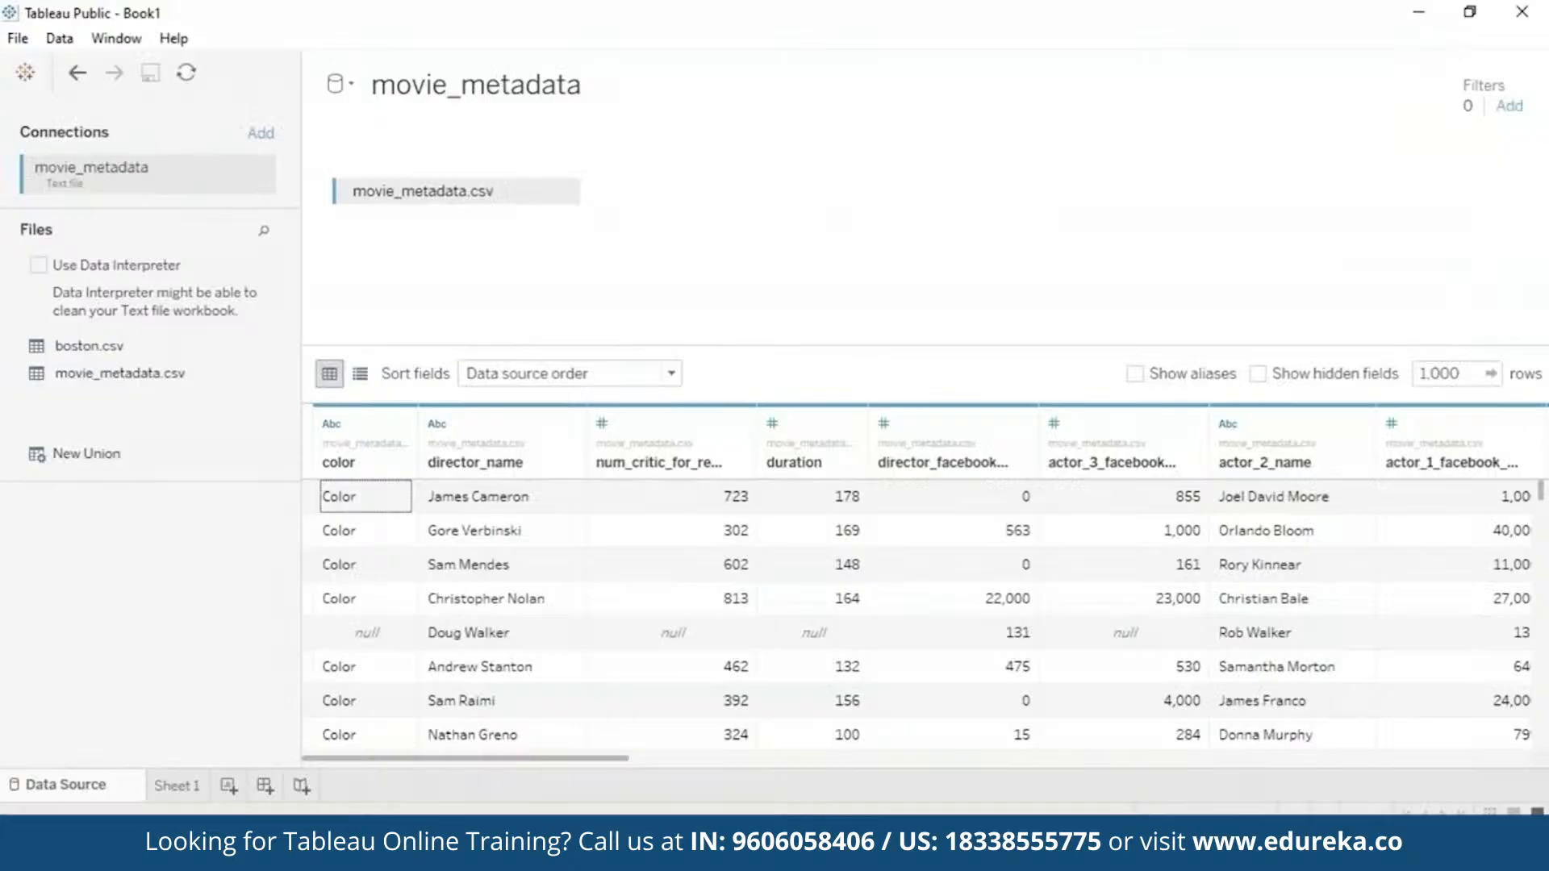
Step: Rename Sheet 1 as "Budget vs Revenue"
click(177, 785)
right_click(177, 785)
click(351, 526)
text(Budget)
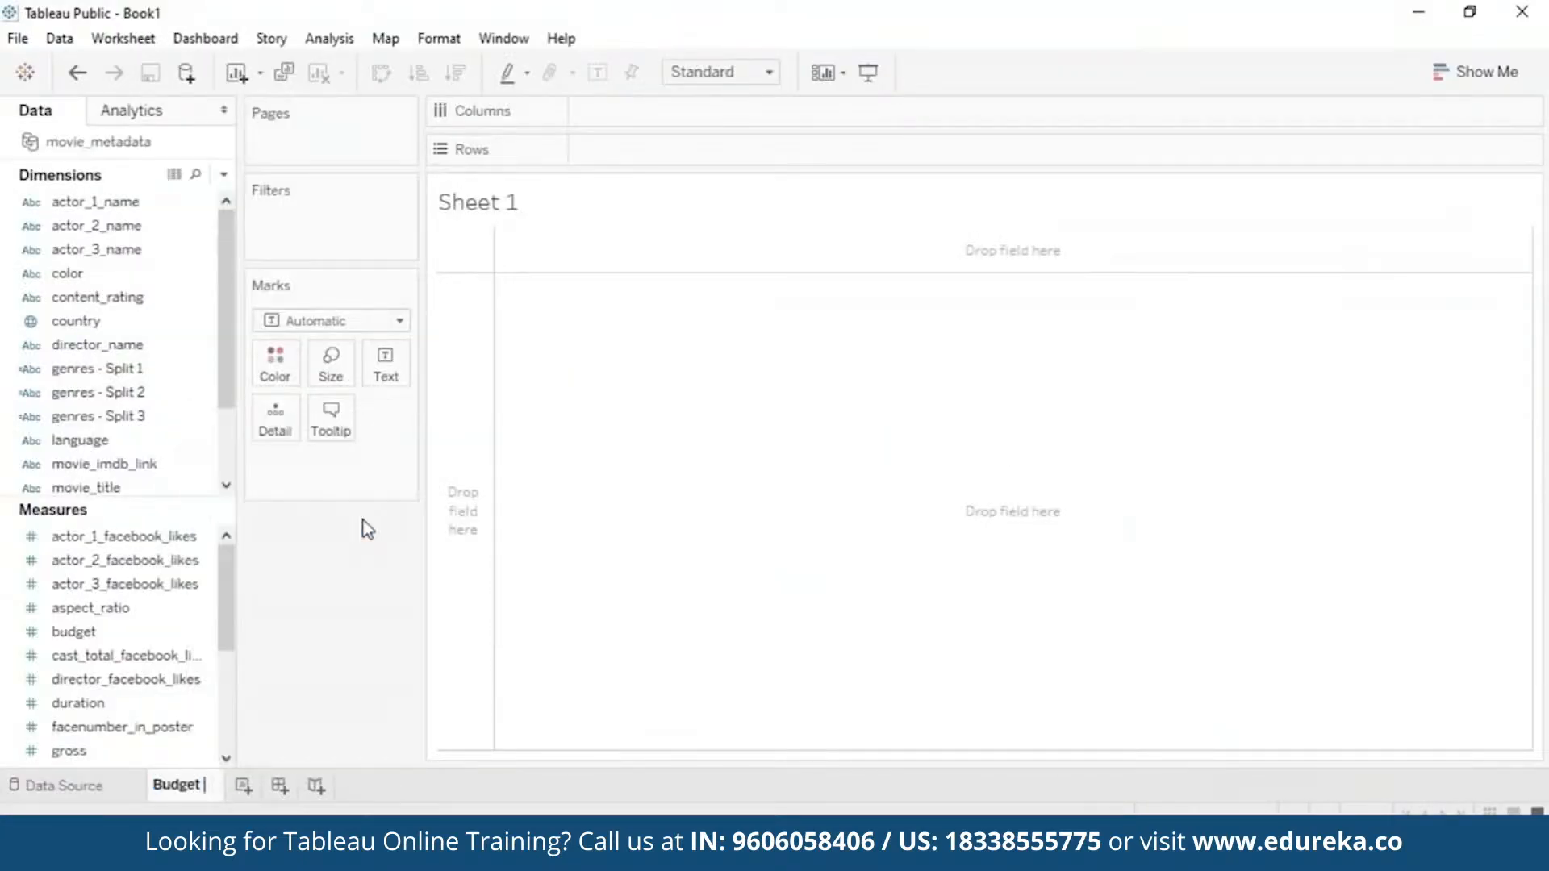
text( vs Revenue)
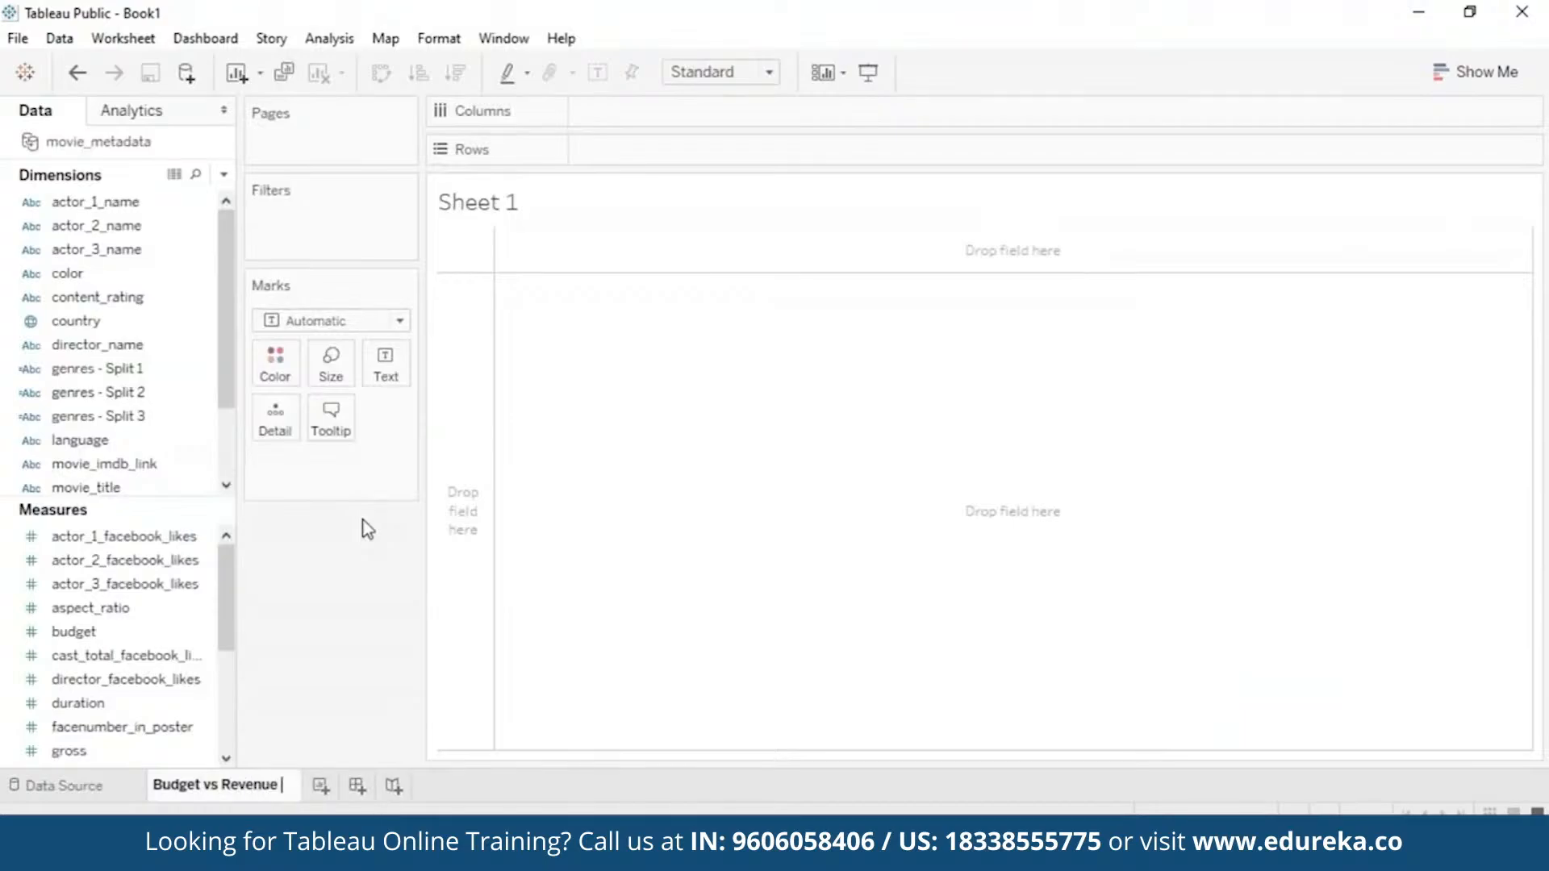
click(725, 468)
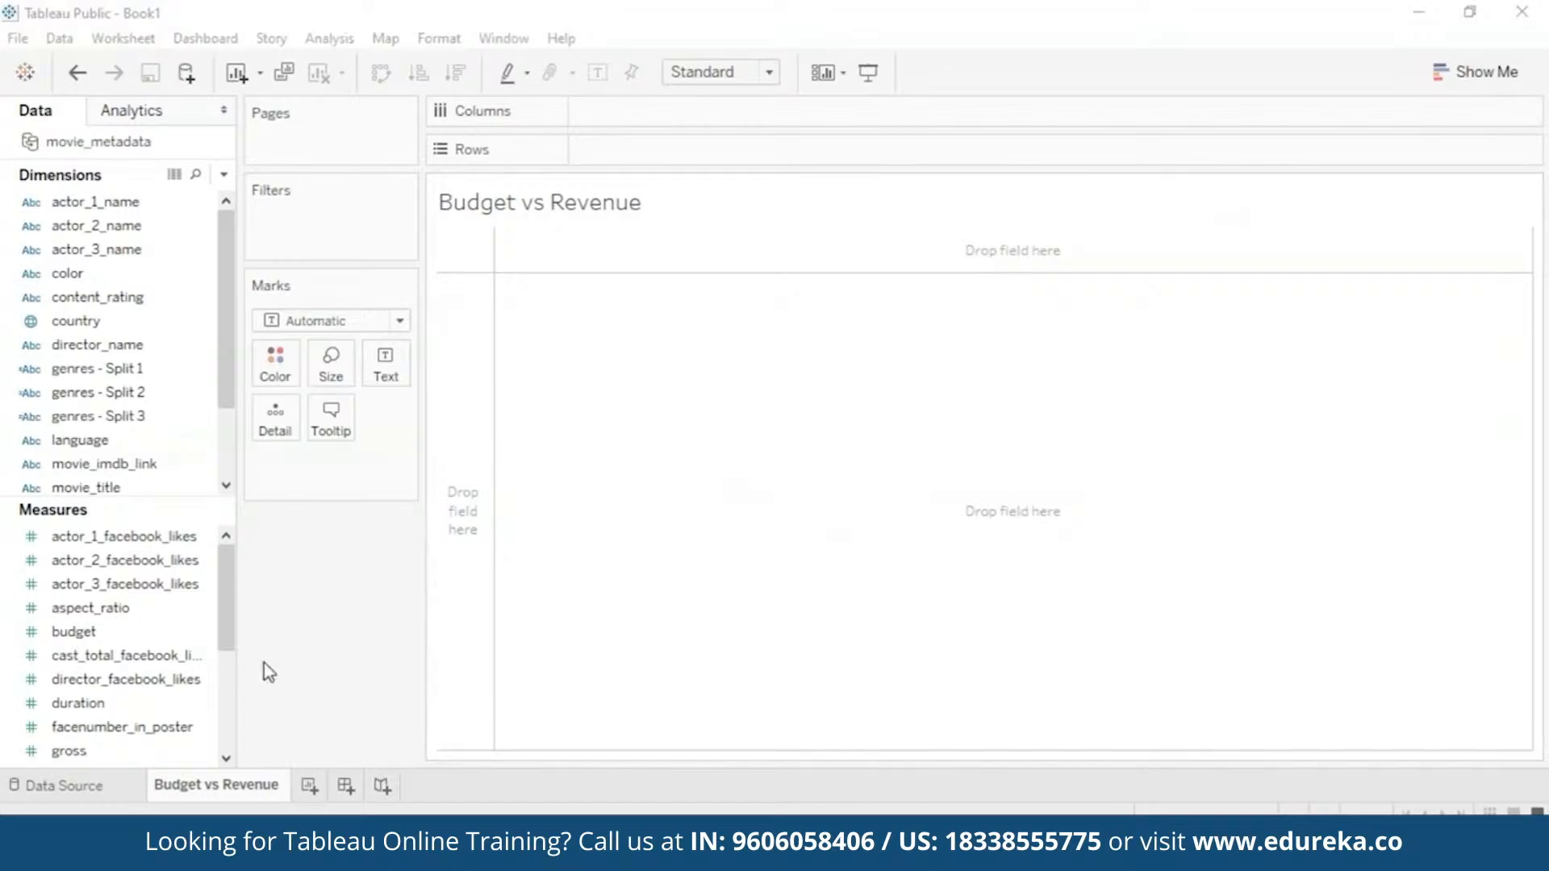
Step: Plot gross on columns against budget on rows and turn off measure aggregation so every movie becomes its own mark
drag(68, 750, 650, 113)
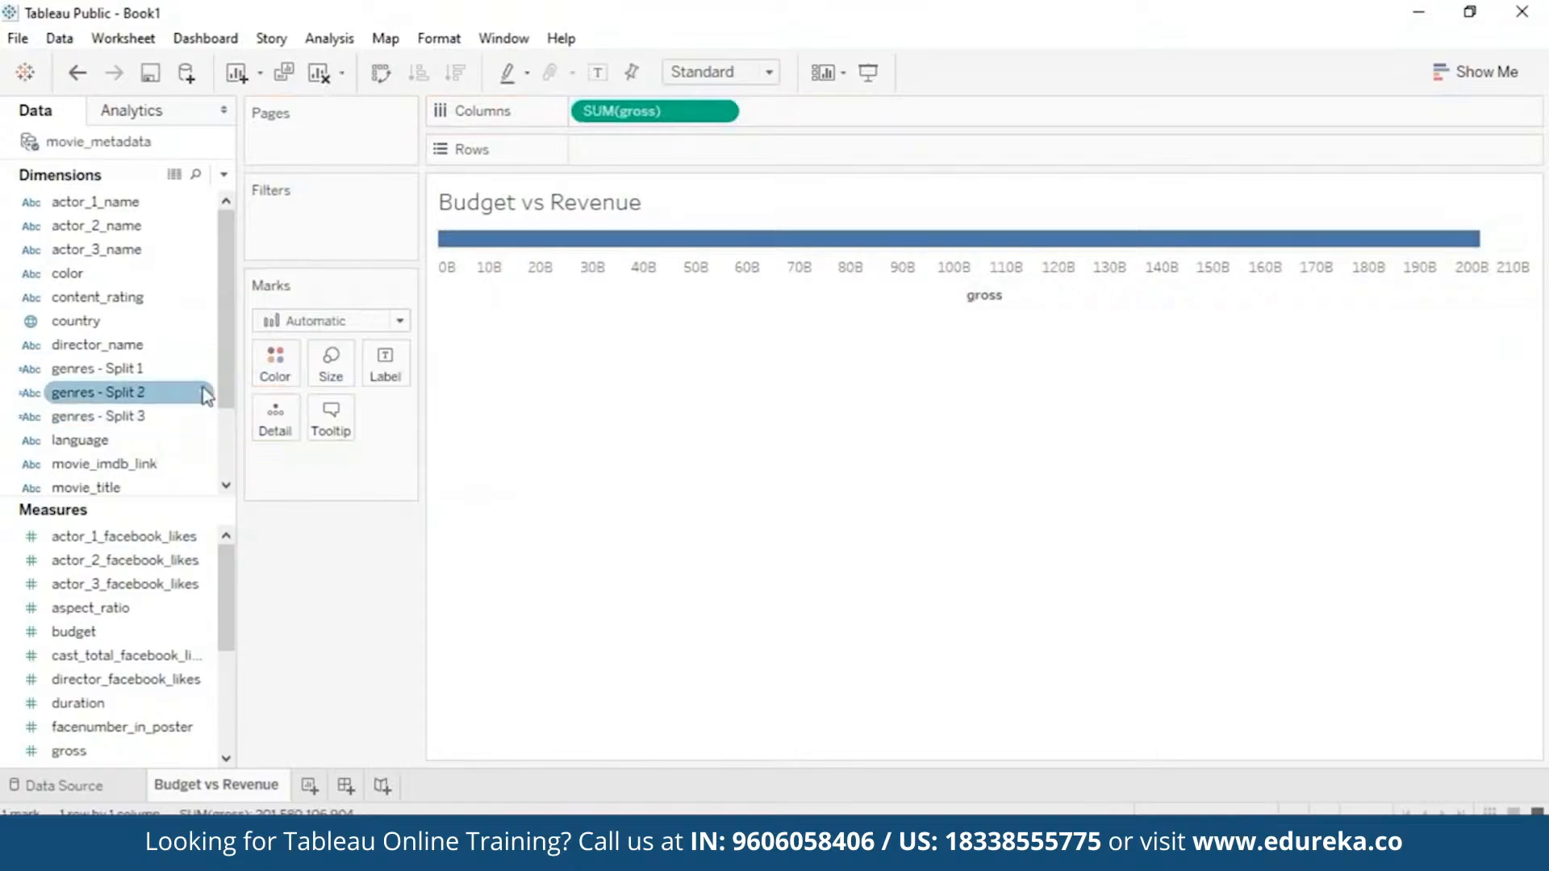
mouse_move(223, 596)
mouse_down()
mouse_move(229, 646)
mouse_move(221, 581)
mouse_up()
drag(36, 635, 613, 151)
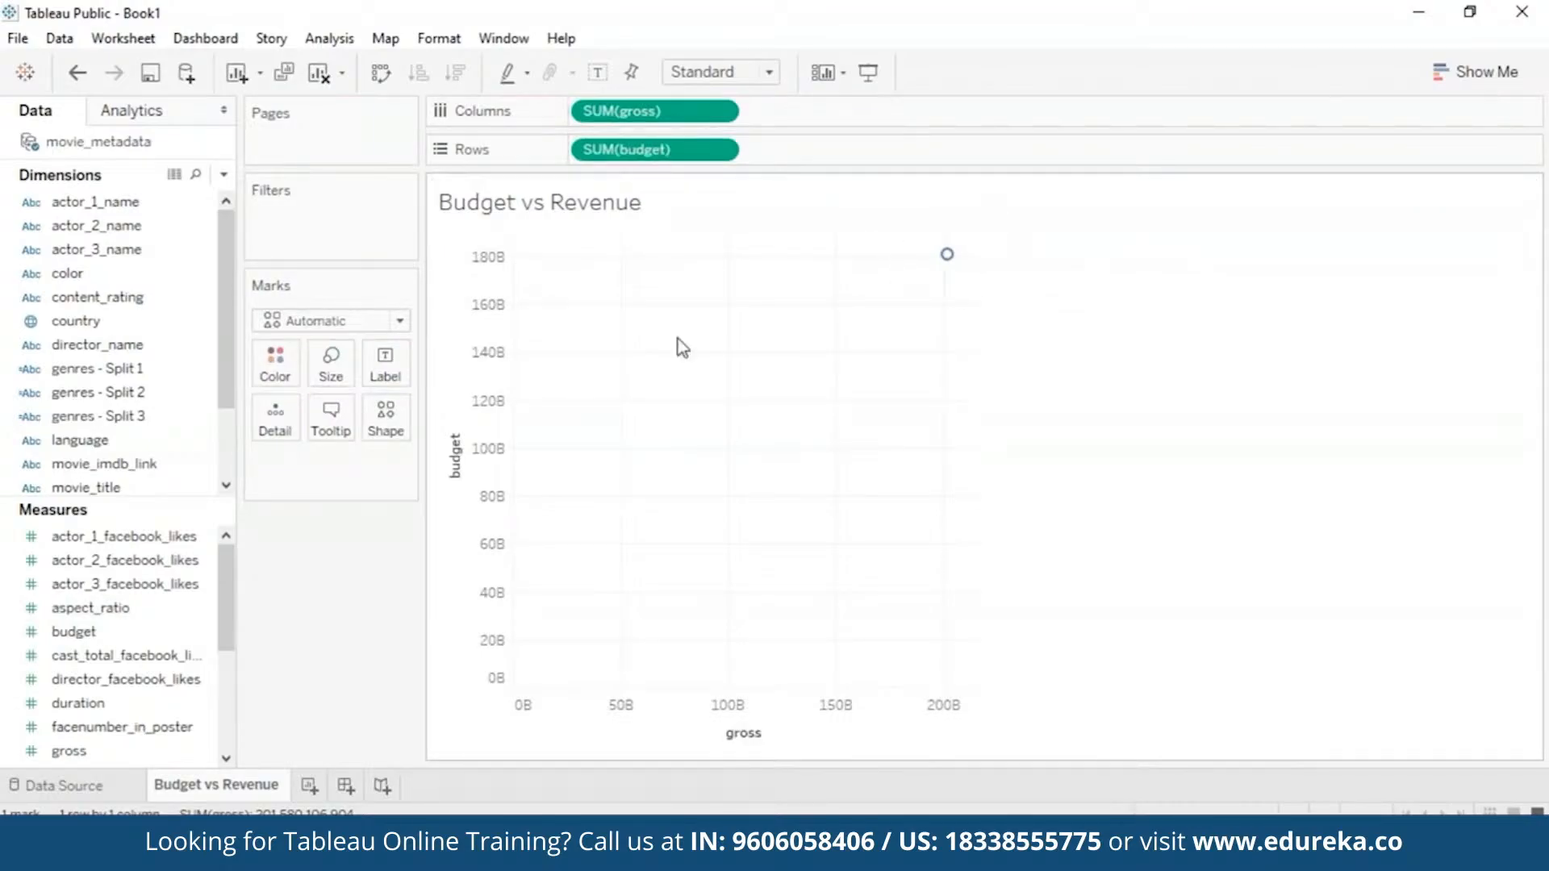
click(339, 40)
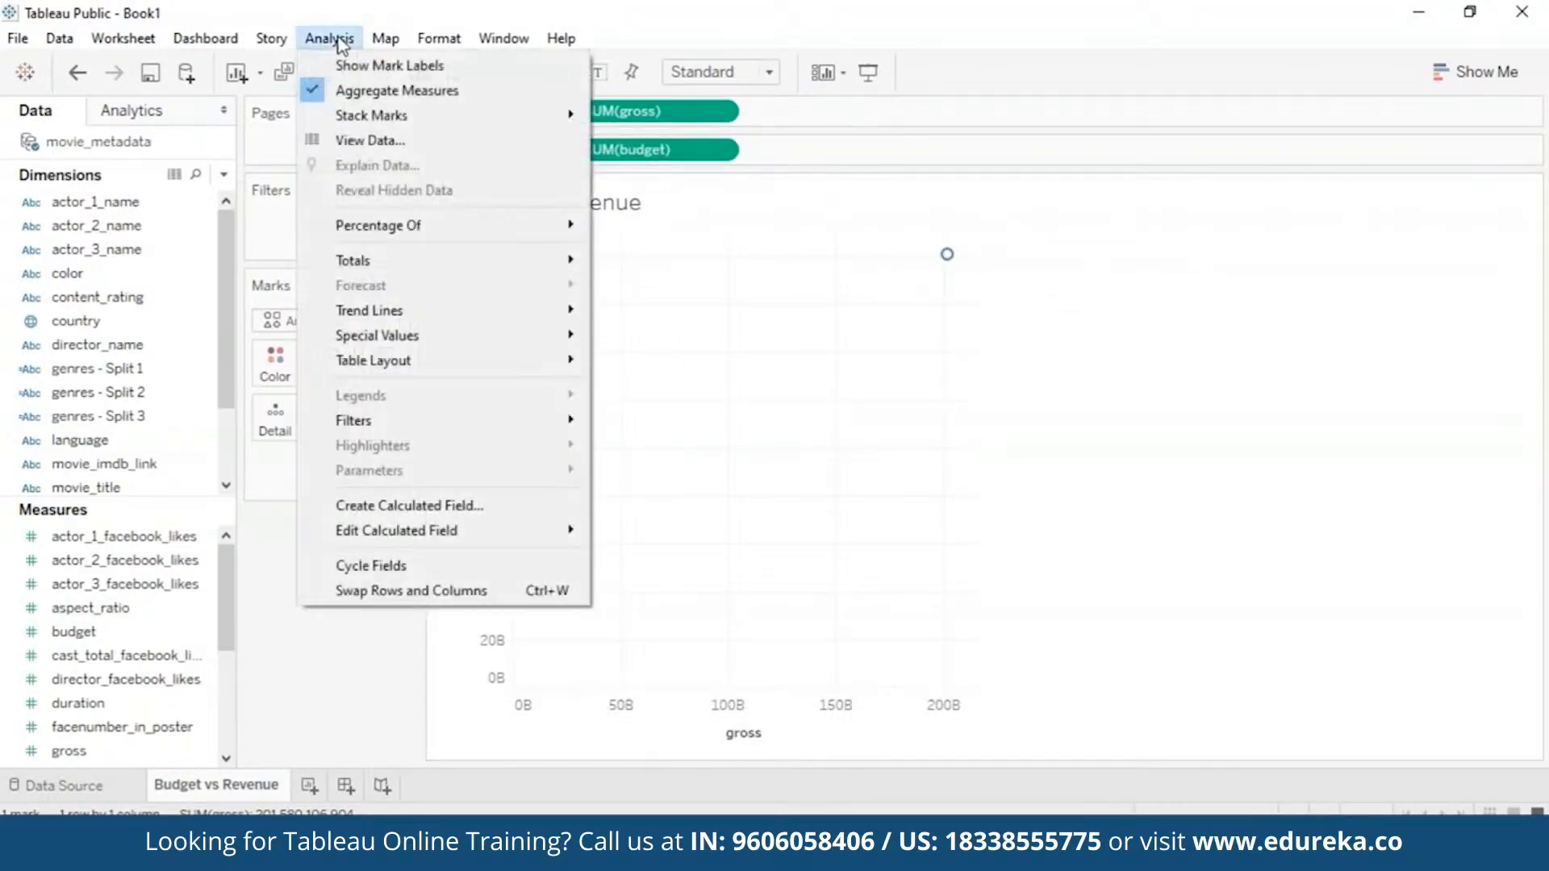
click(315, 95)
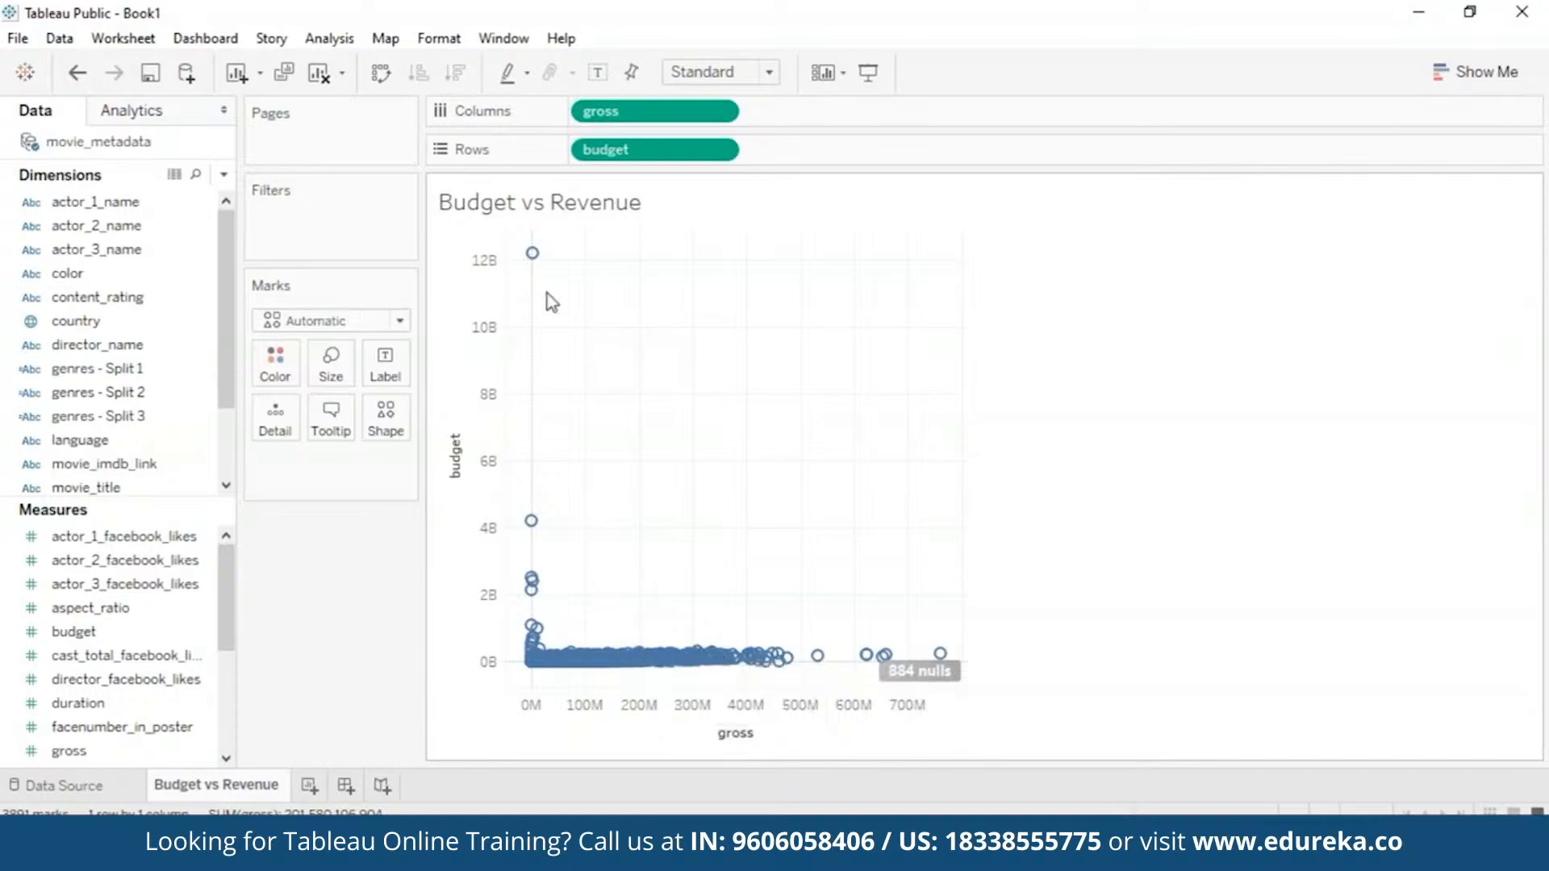
Step: Examine the full underlying data of the highest-budget mark, including its movie title and gross, and clear the selection
mouse_move(534, 267)
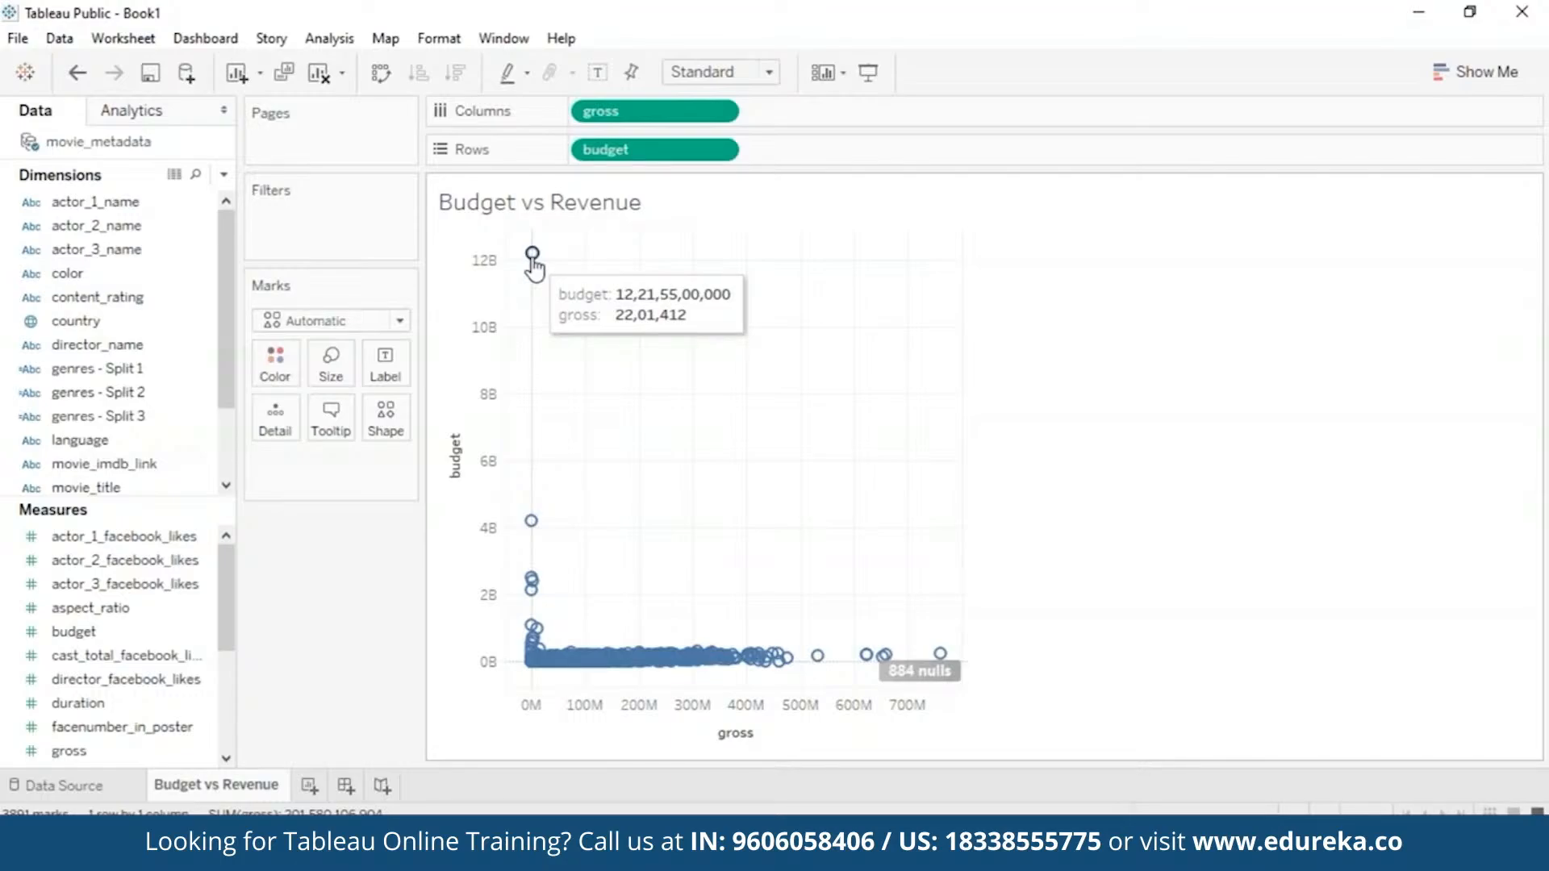
click(532, 259)
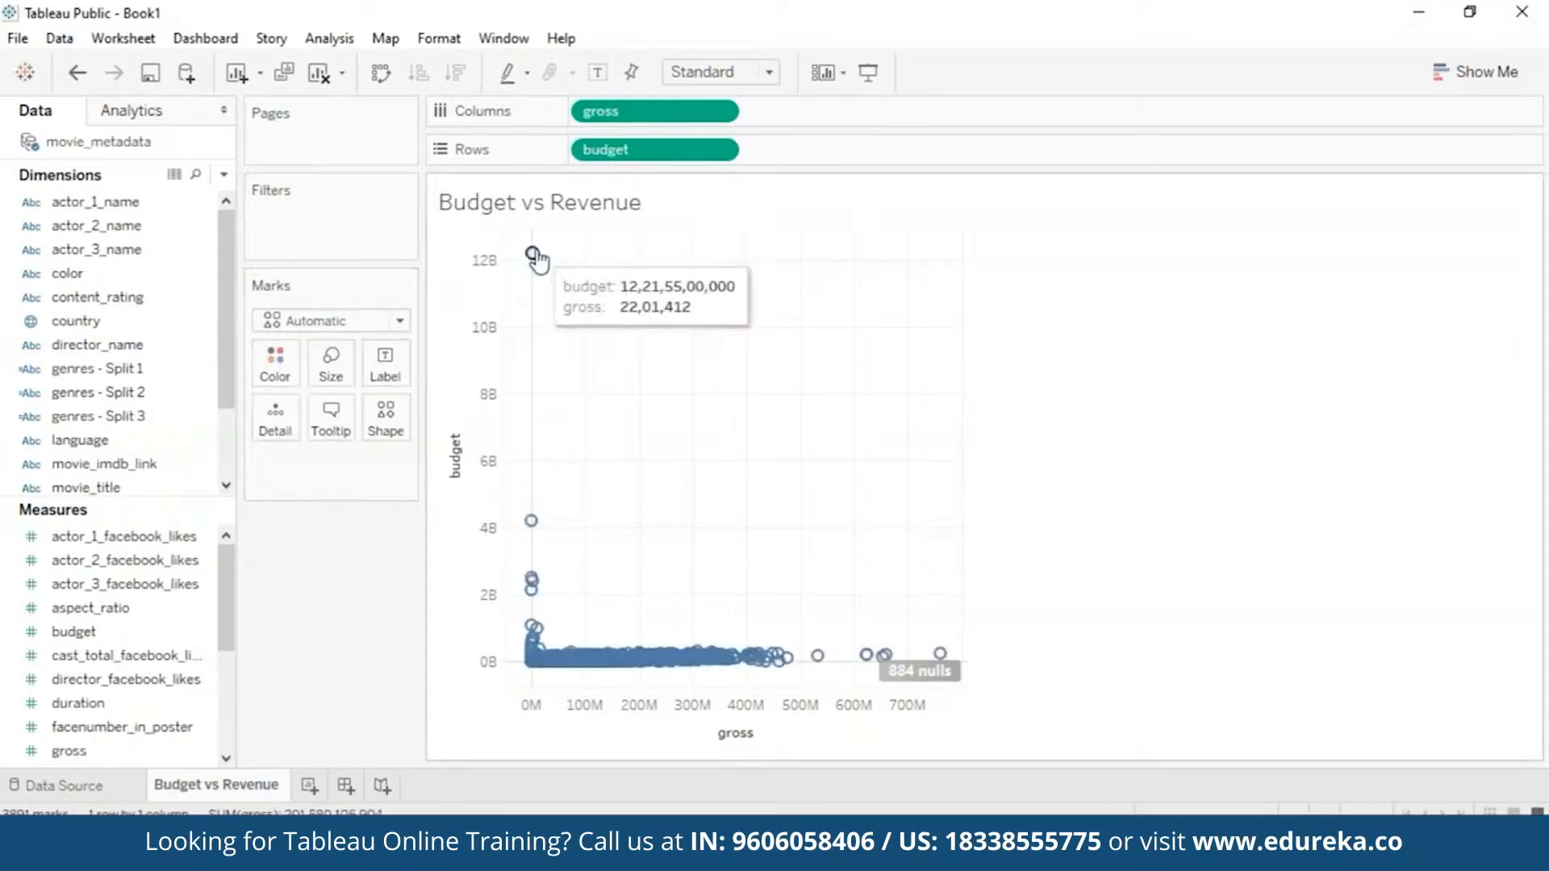
click(535, 254)
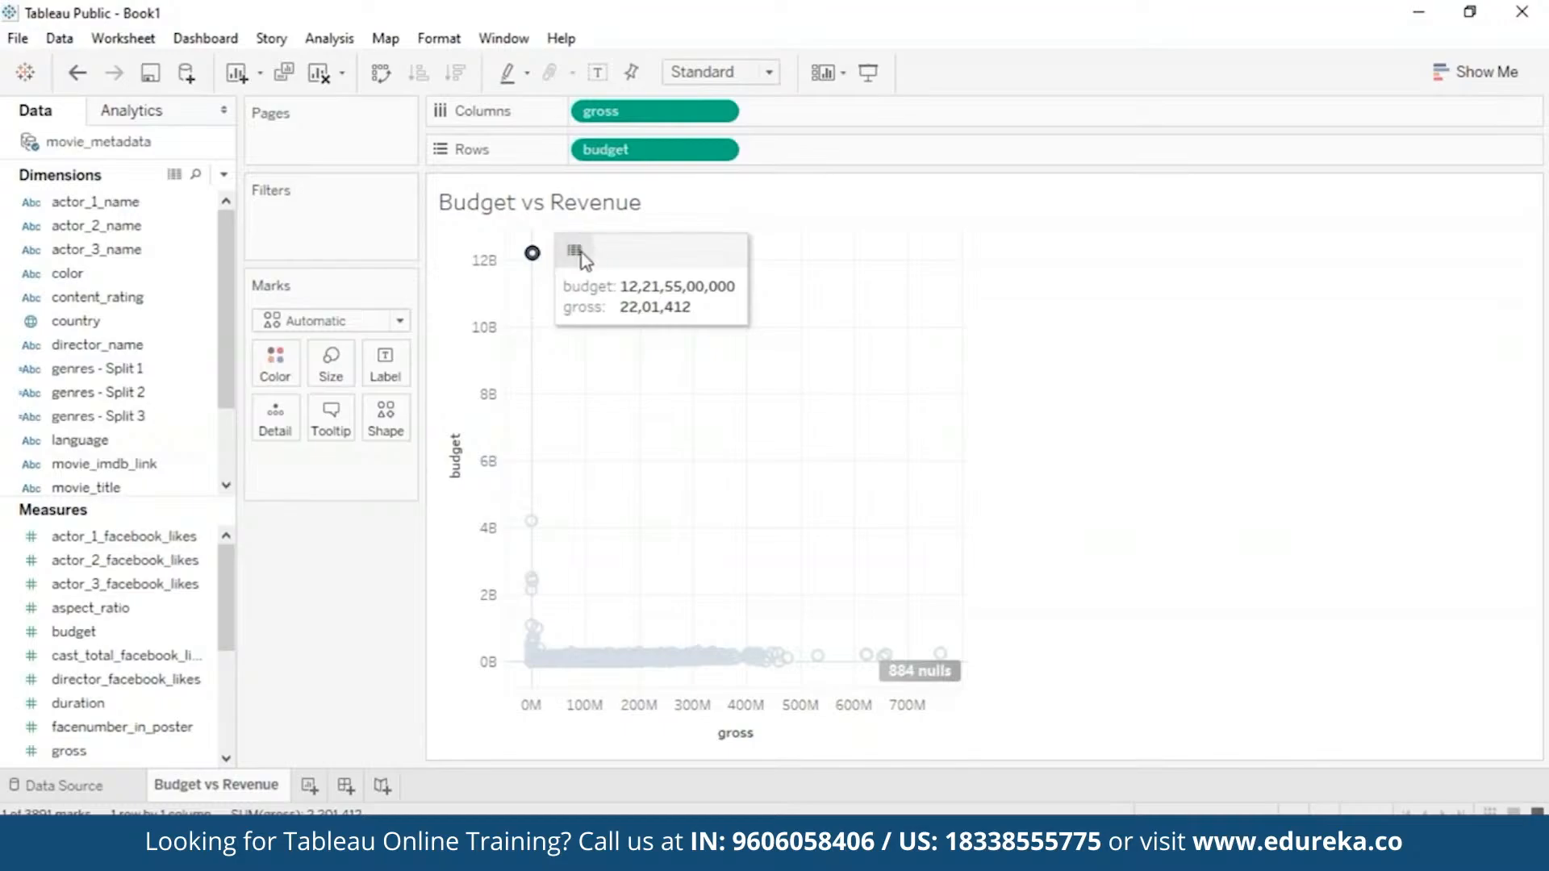
click(575, 251)
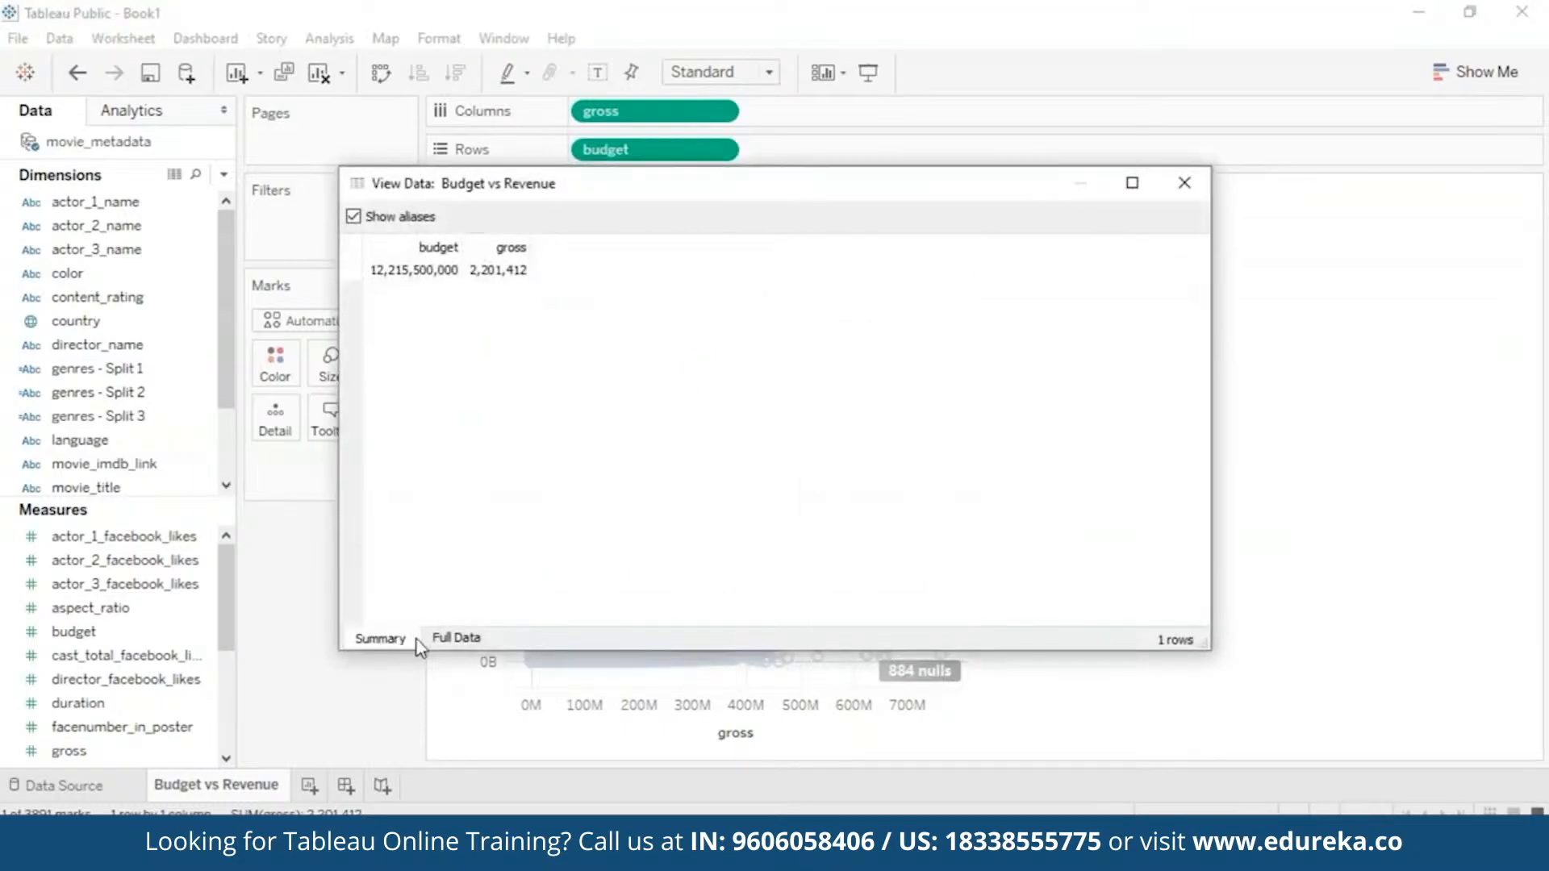
click(456, 639)
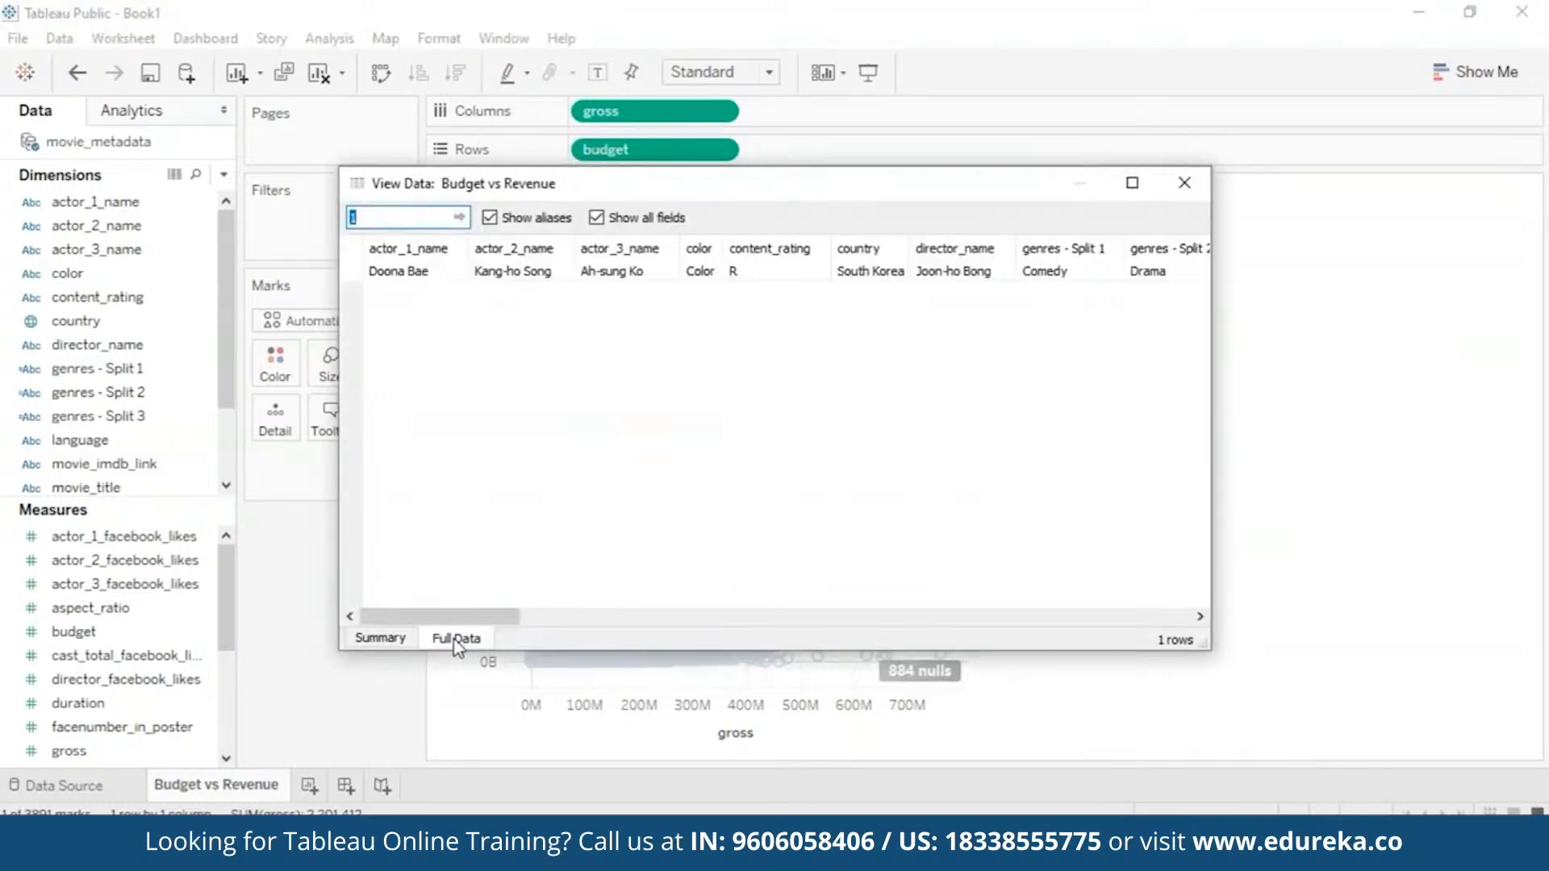
drag(500, 619, 798, 580)
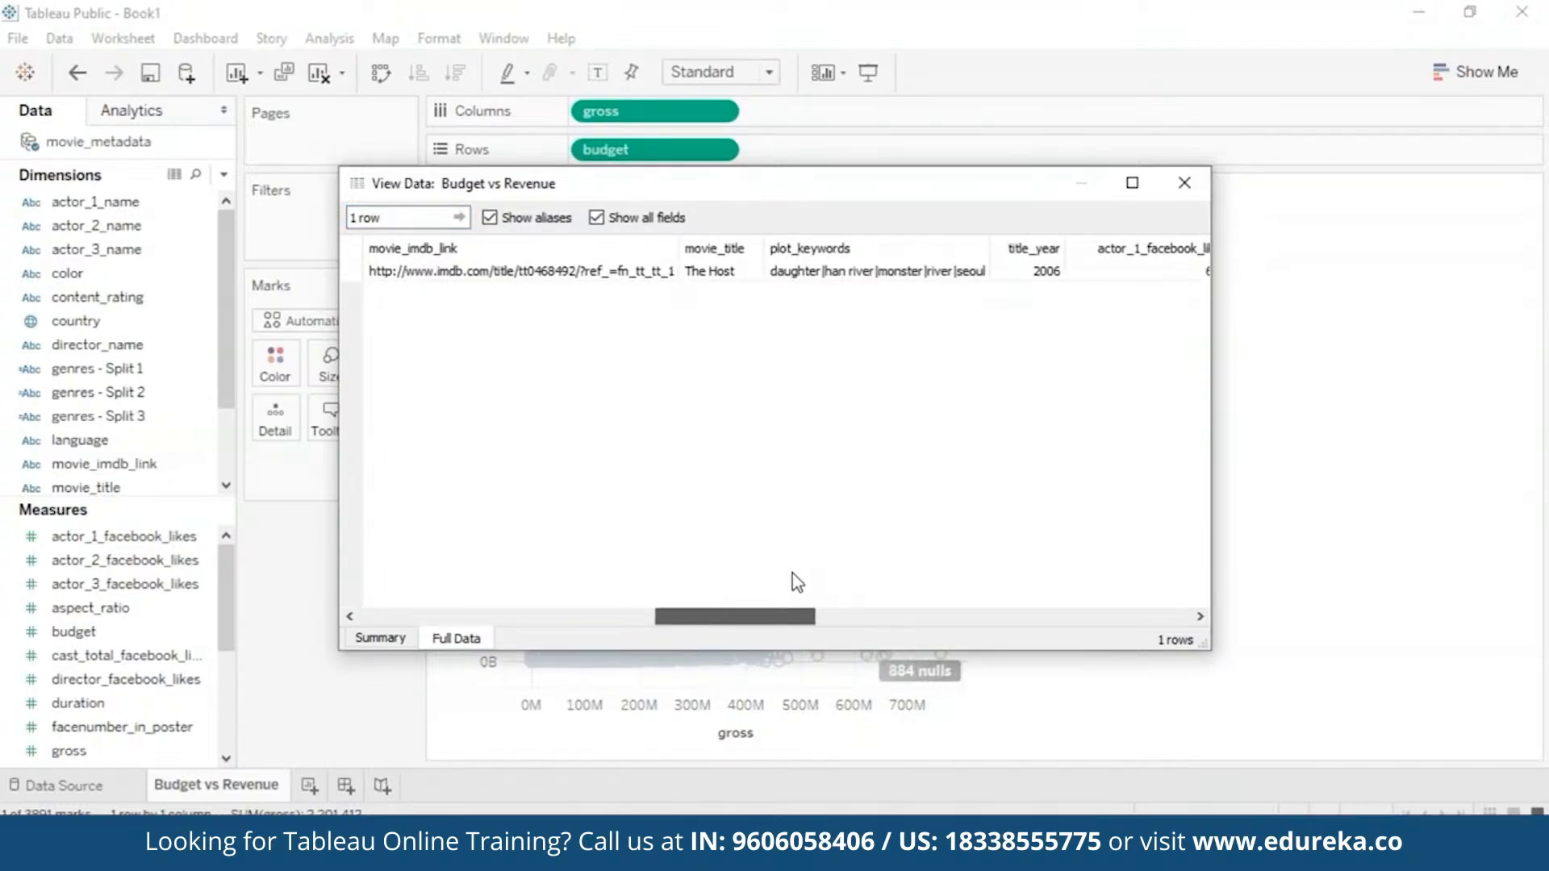
drag(792, 573, 1120, 505)
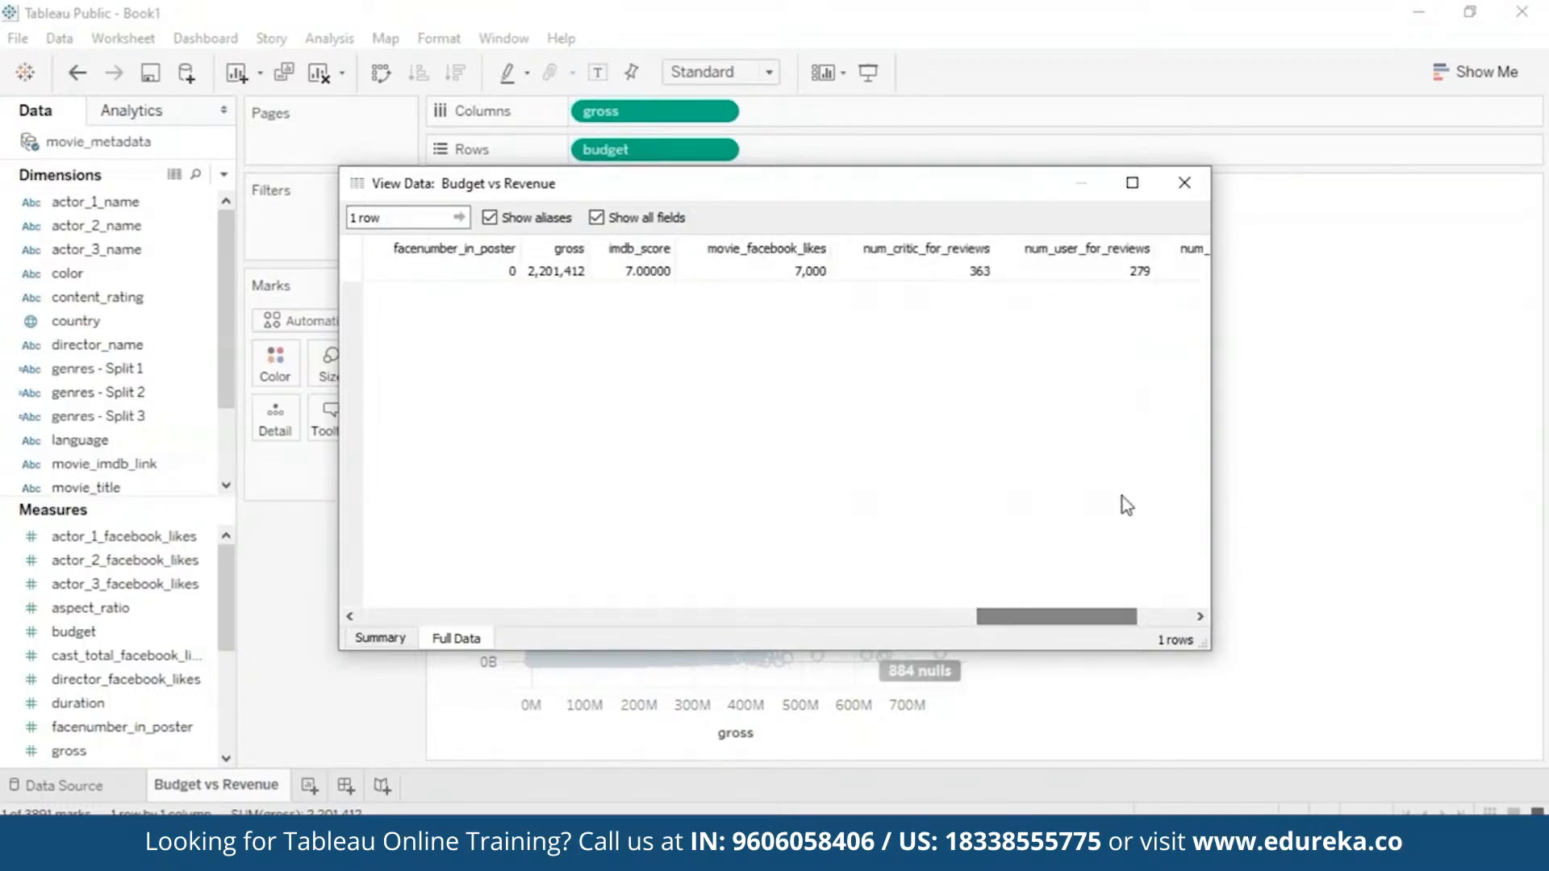
click(1184, 187)
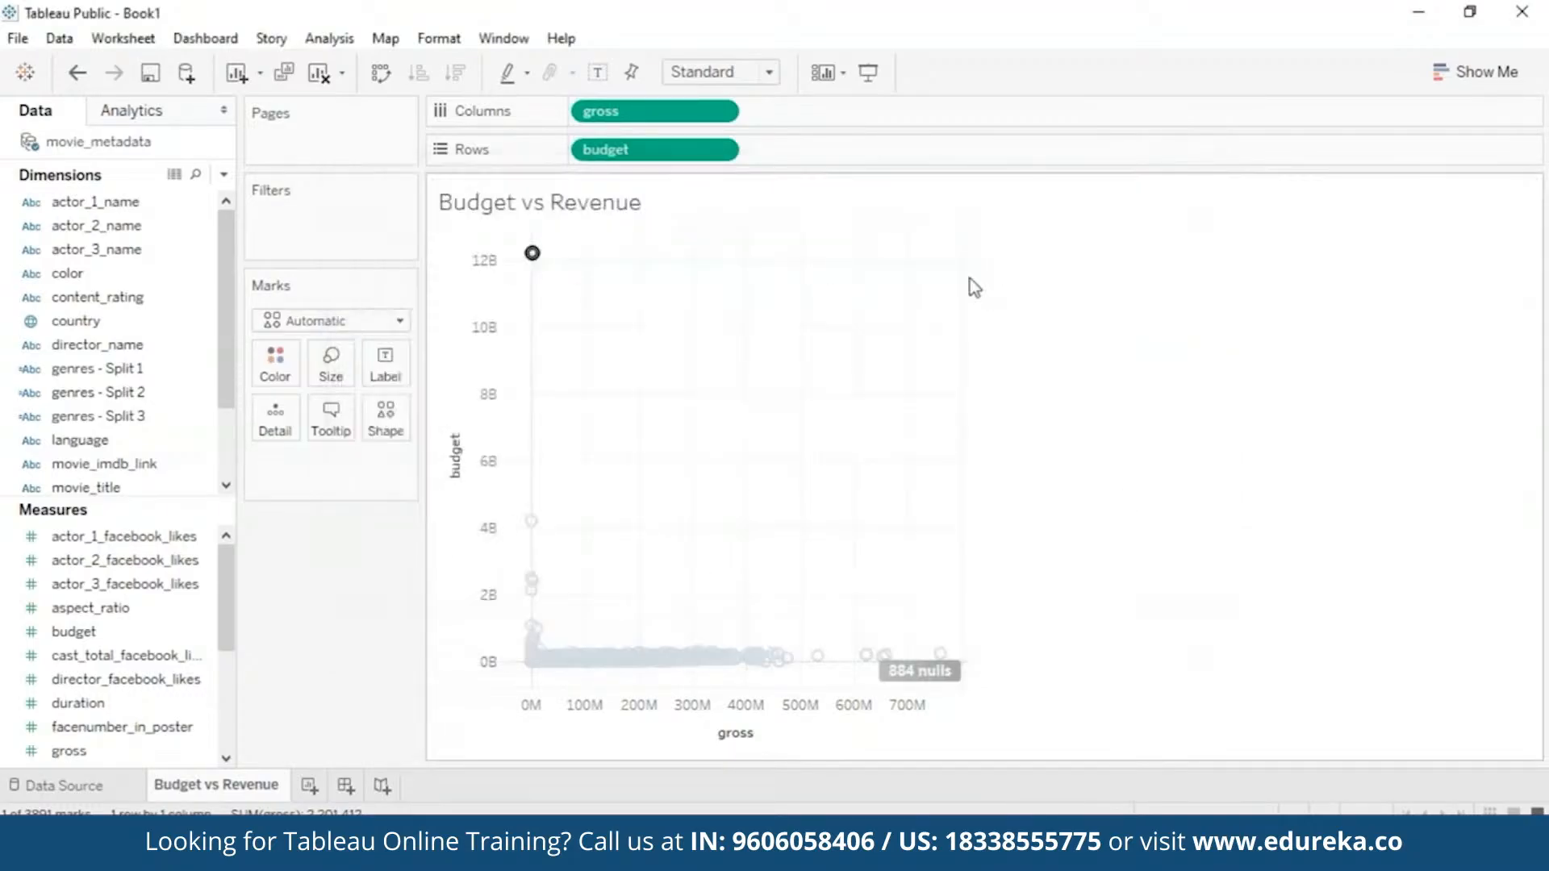
click(1232, 347)
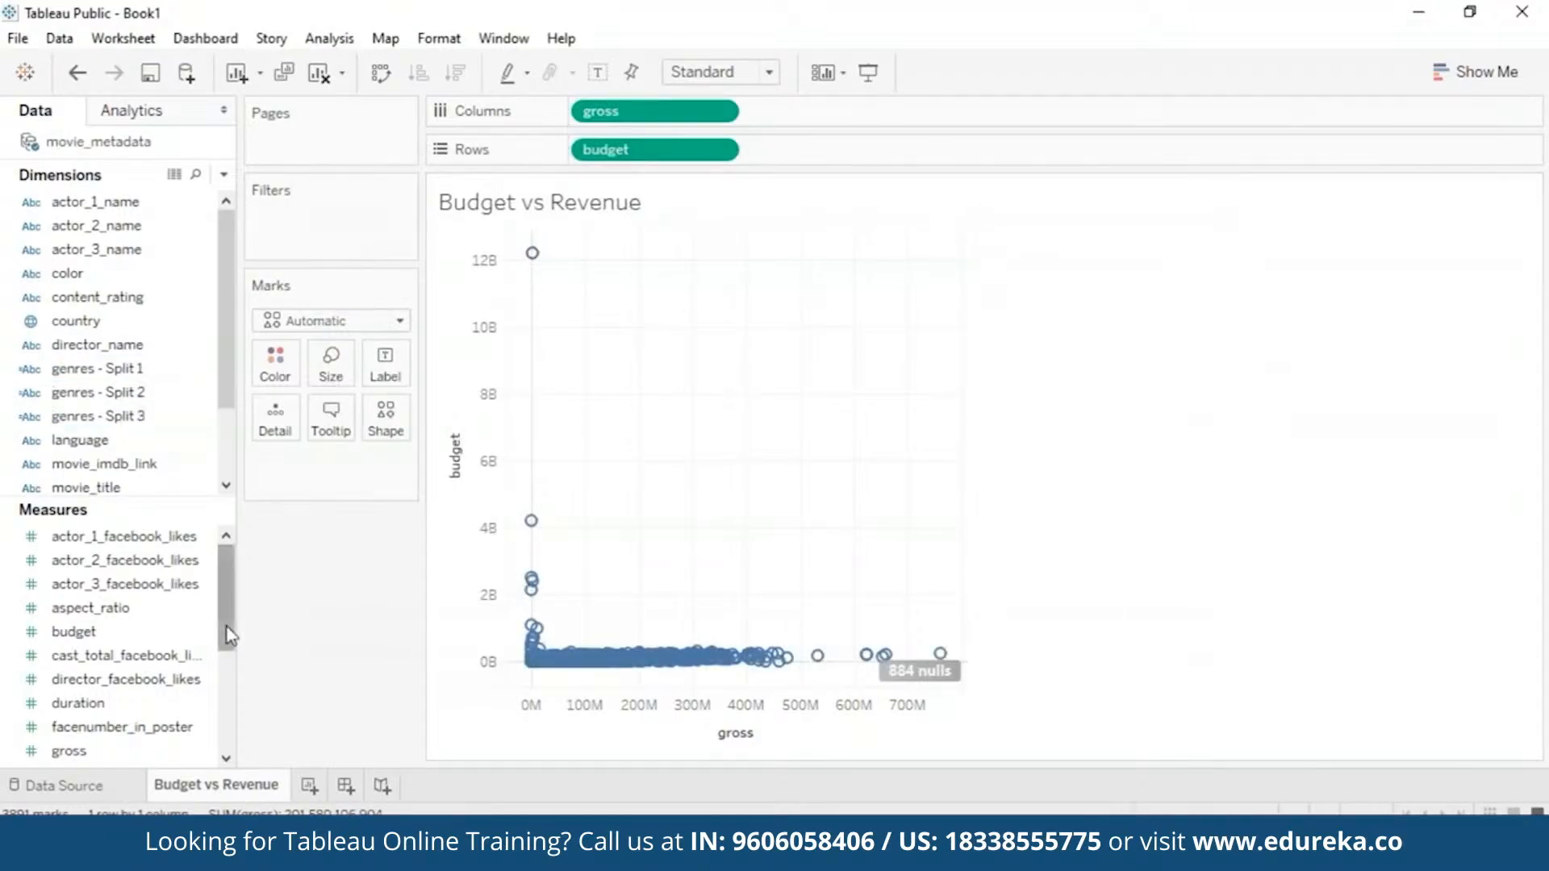
Step: Show a budget filter for the scatter plot and lower its upper limit below 969484327 to cut off the extreme budgets
click(133, 638)
right_click(134, 637)
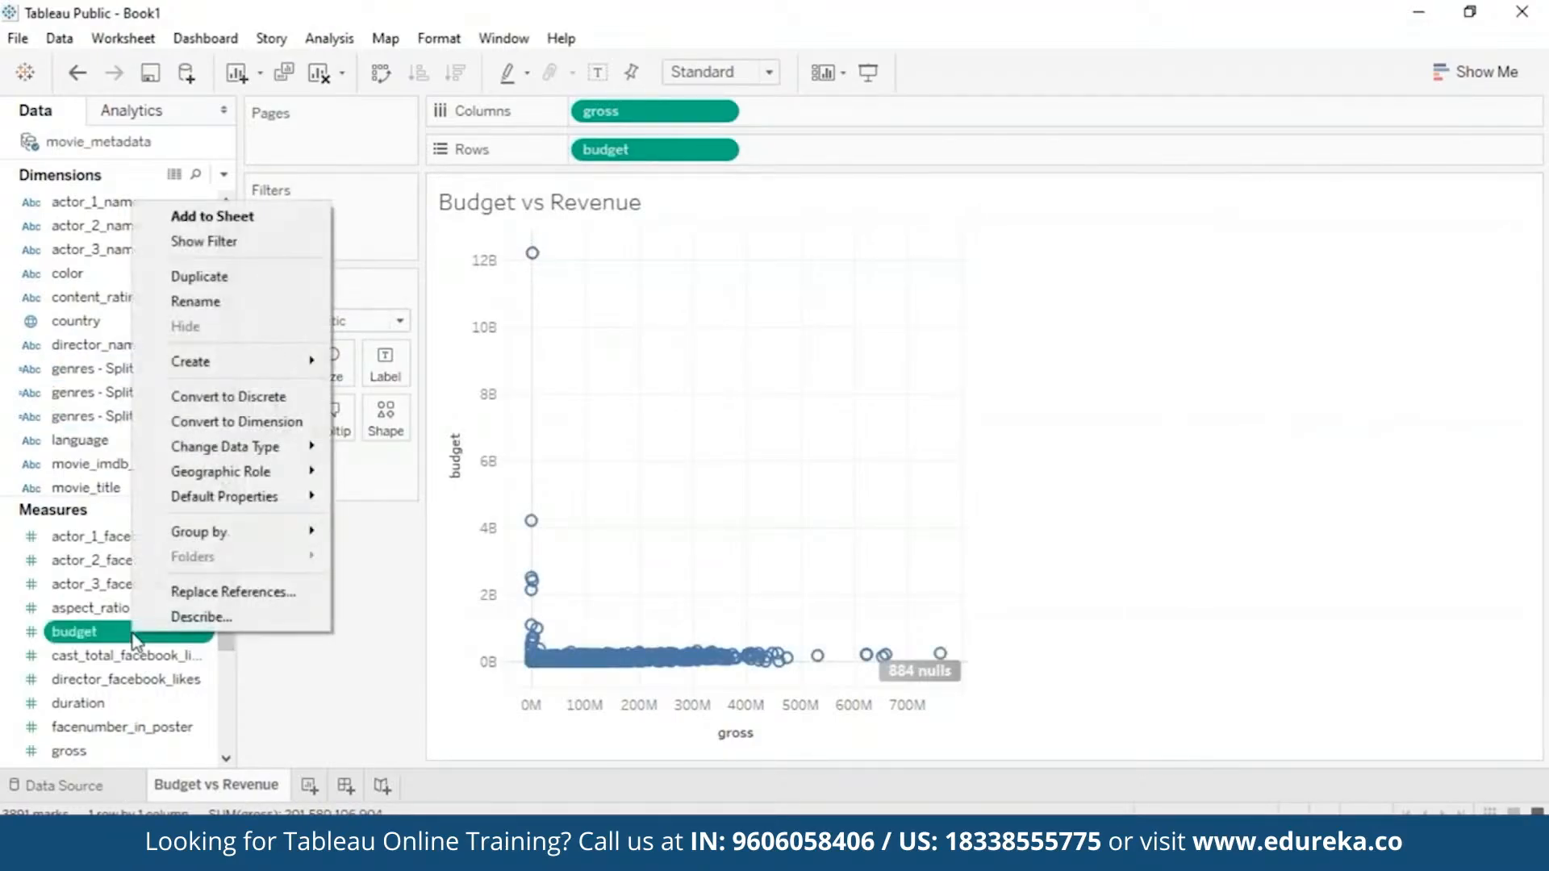
key(Escape)
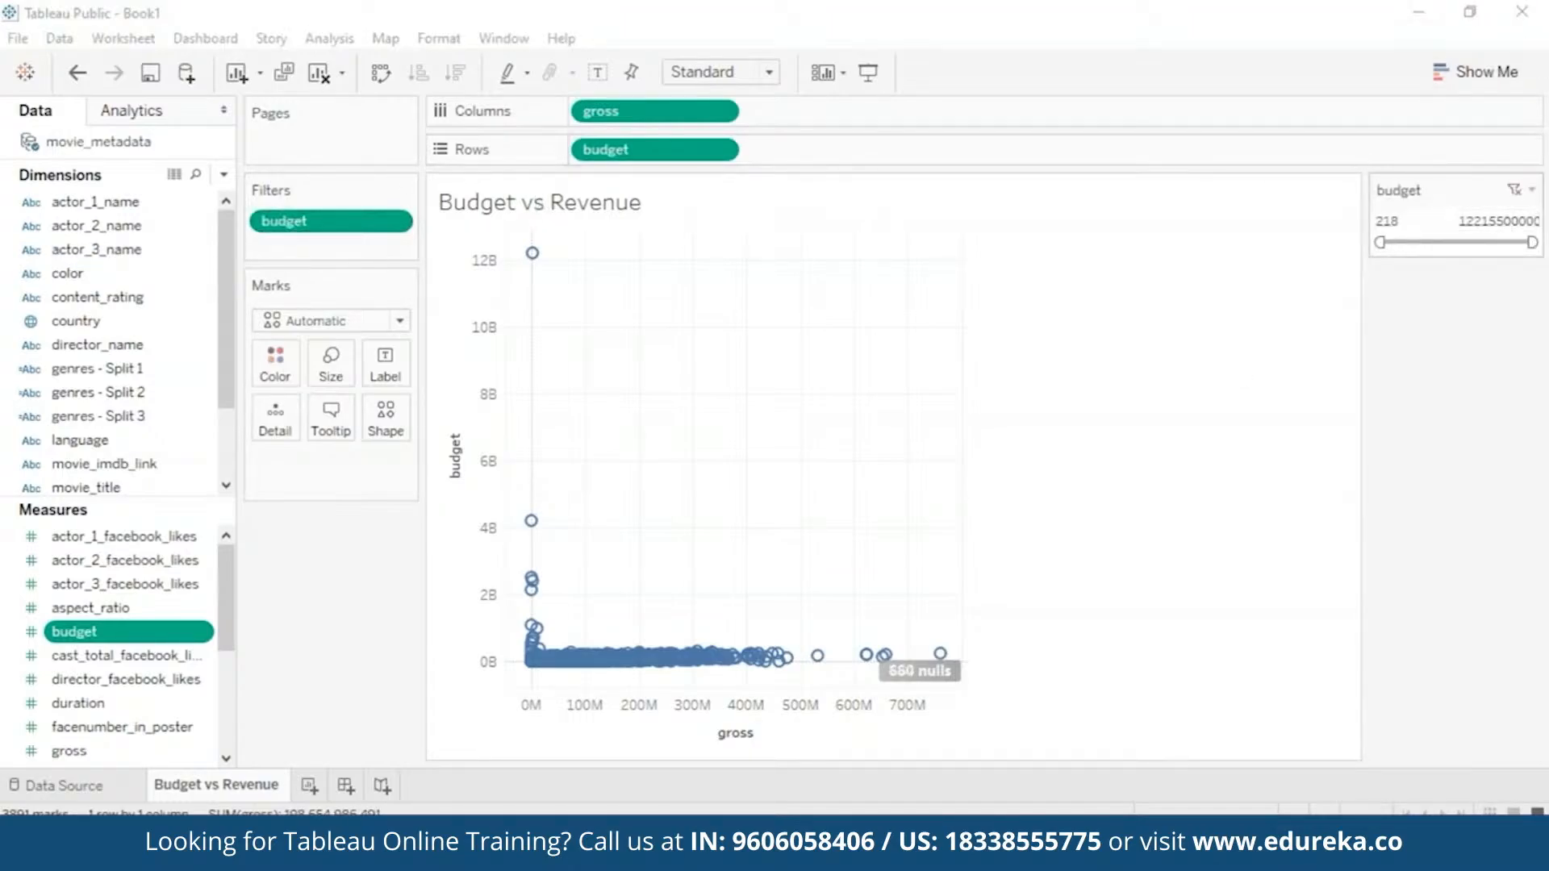
drag(1531, 240, 1402, 242)
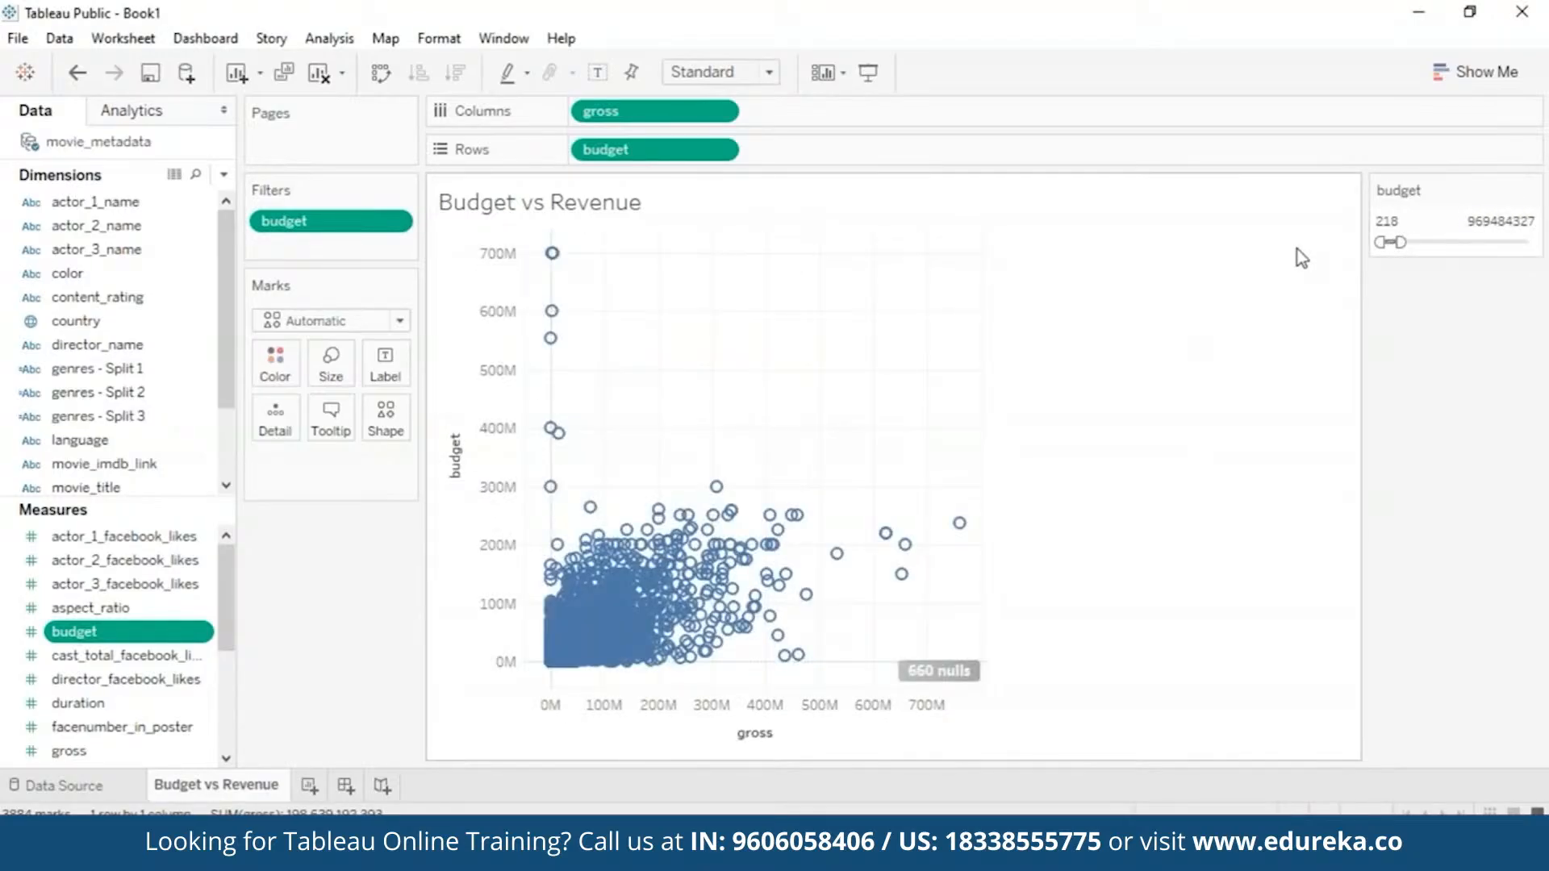
mouse_move(785, 574)
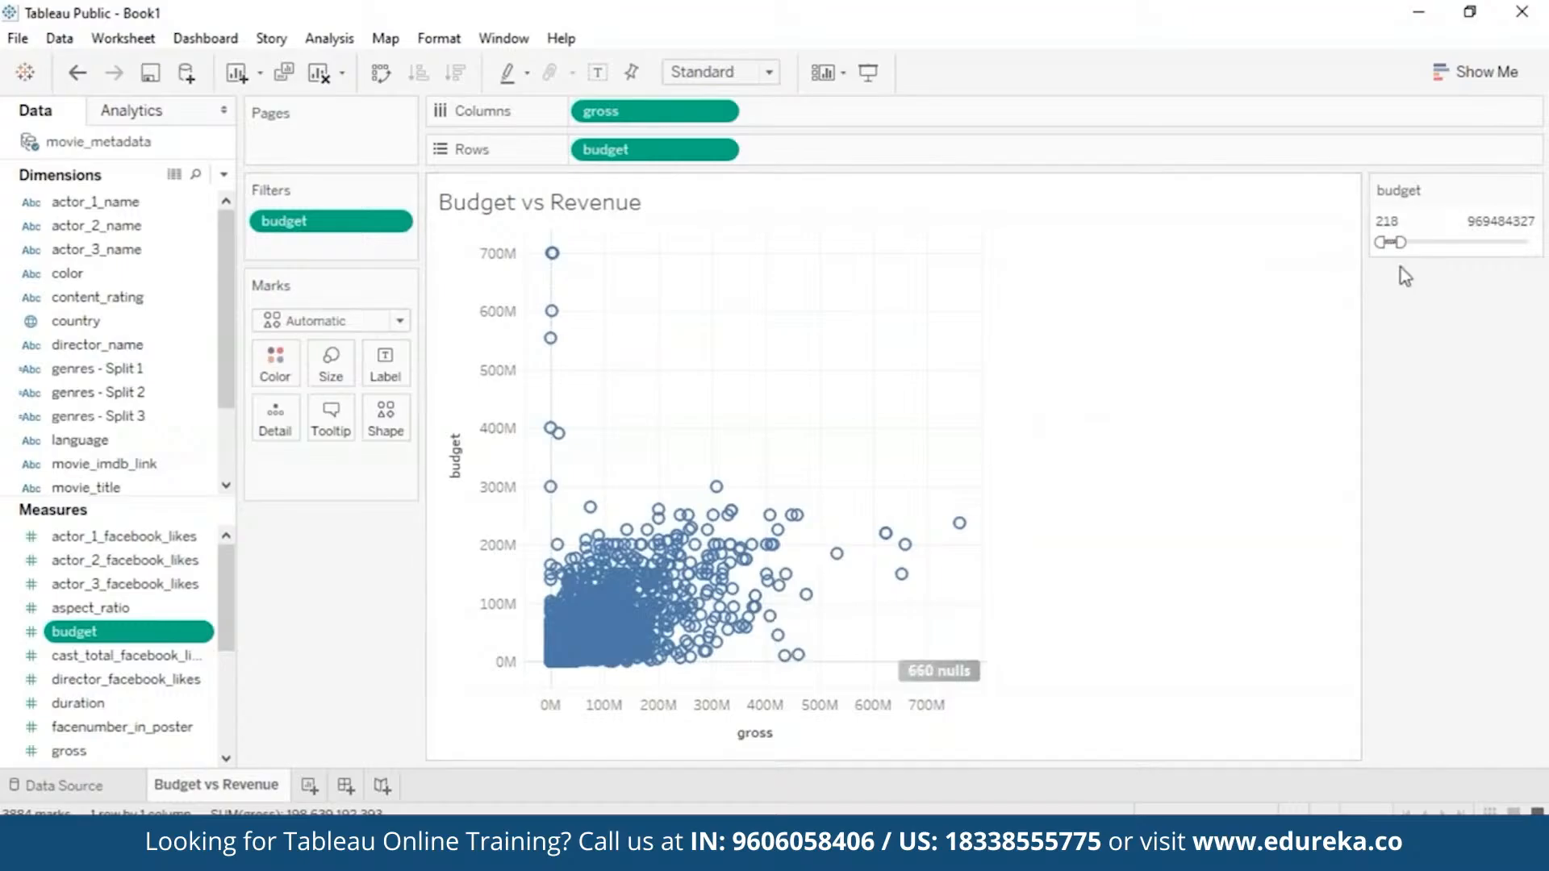
drag(1396, 242, 1386, 243)
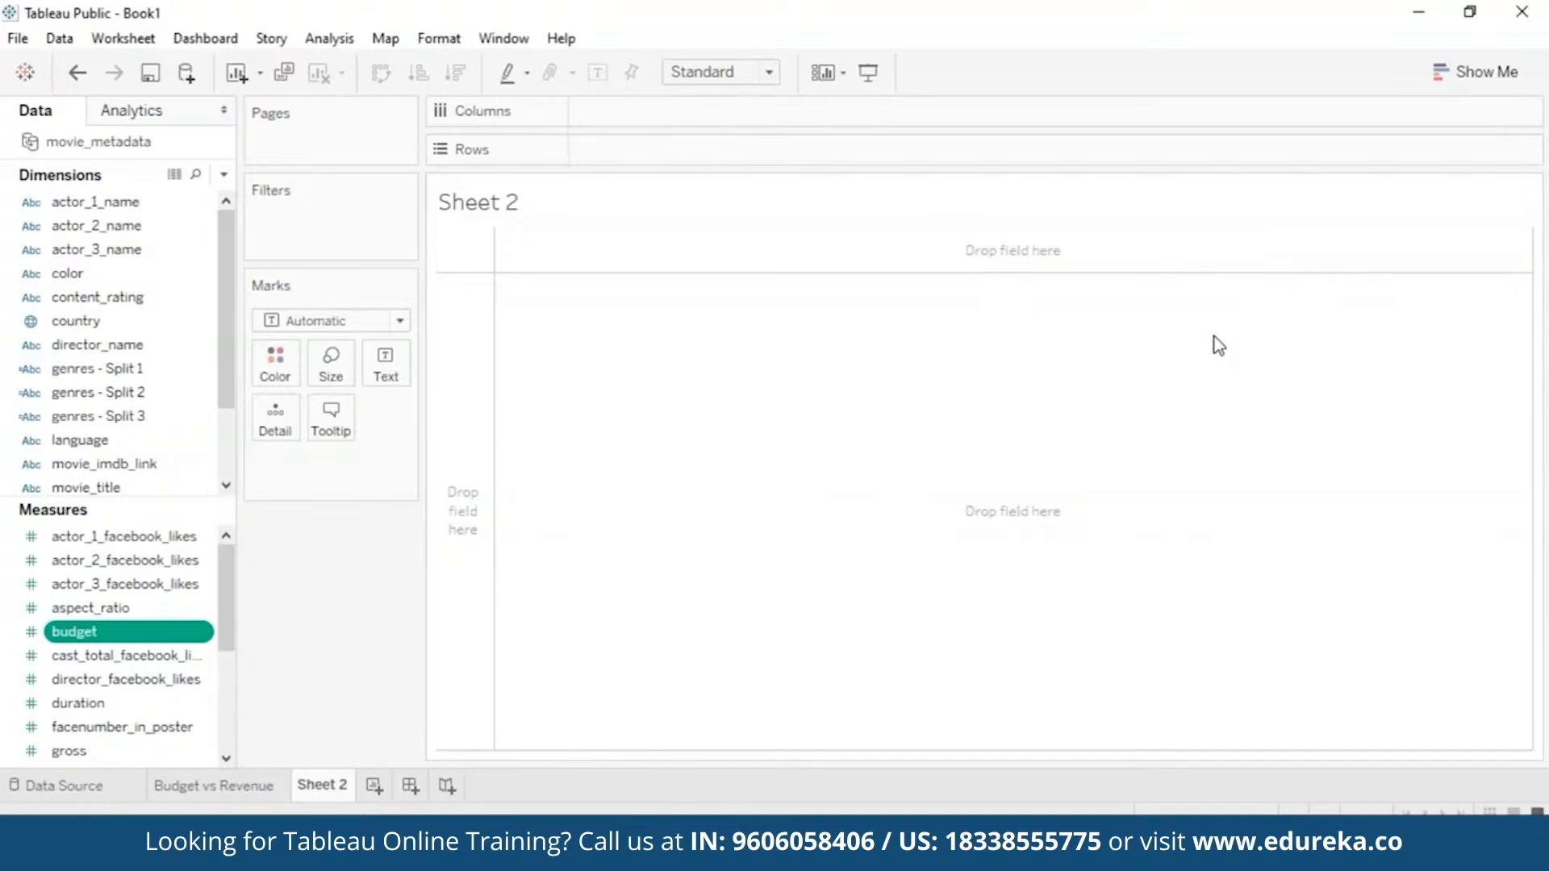
Step: Build a box-and-whisker plot on Sheet 2 from genres - Split 1 and duration
click(1475, 73)
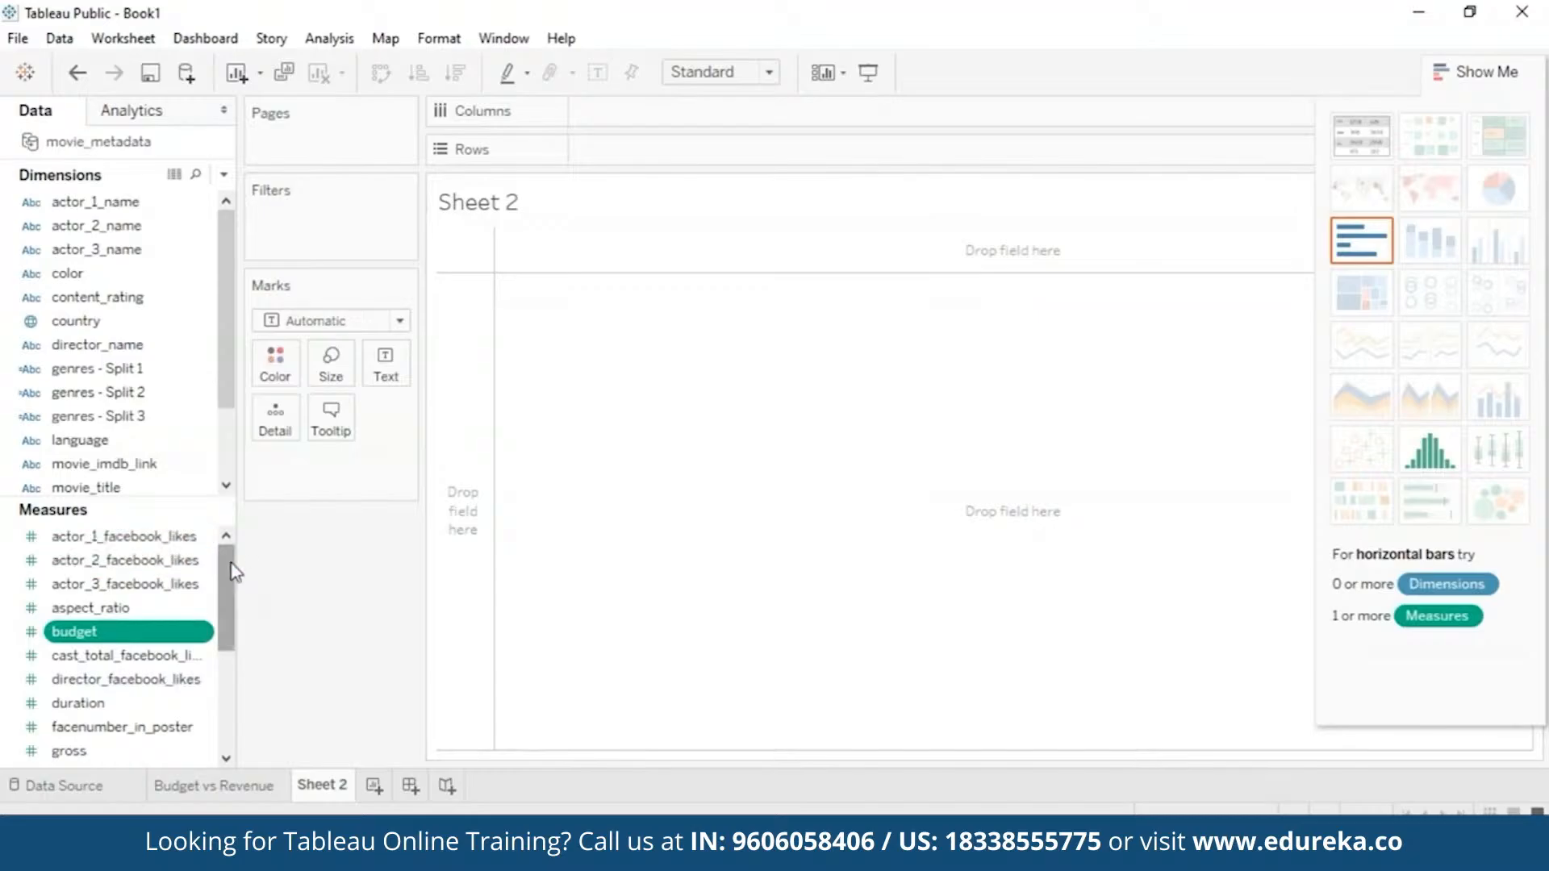
drag(190, 368, 647, 147)
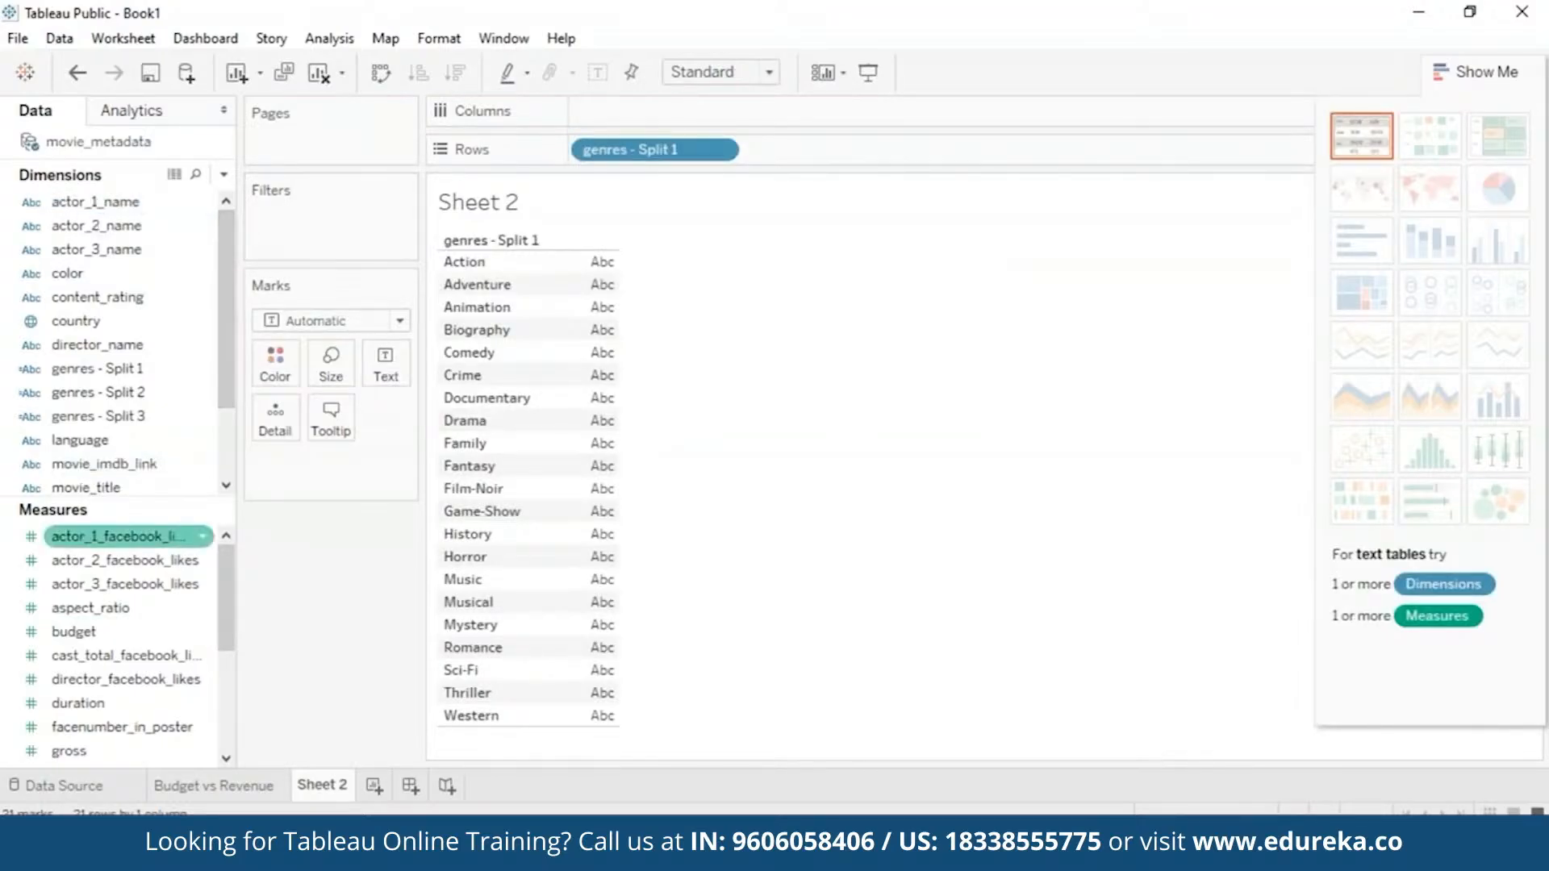
drag(134, 710, 668, 114)
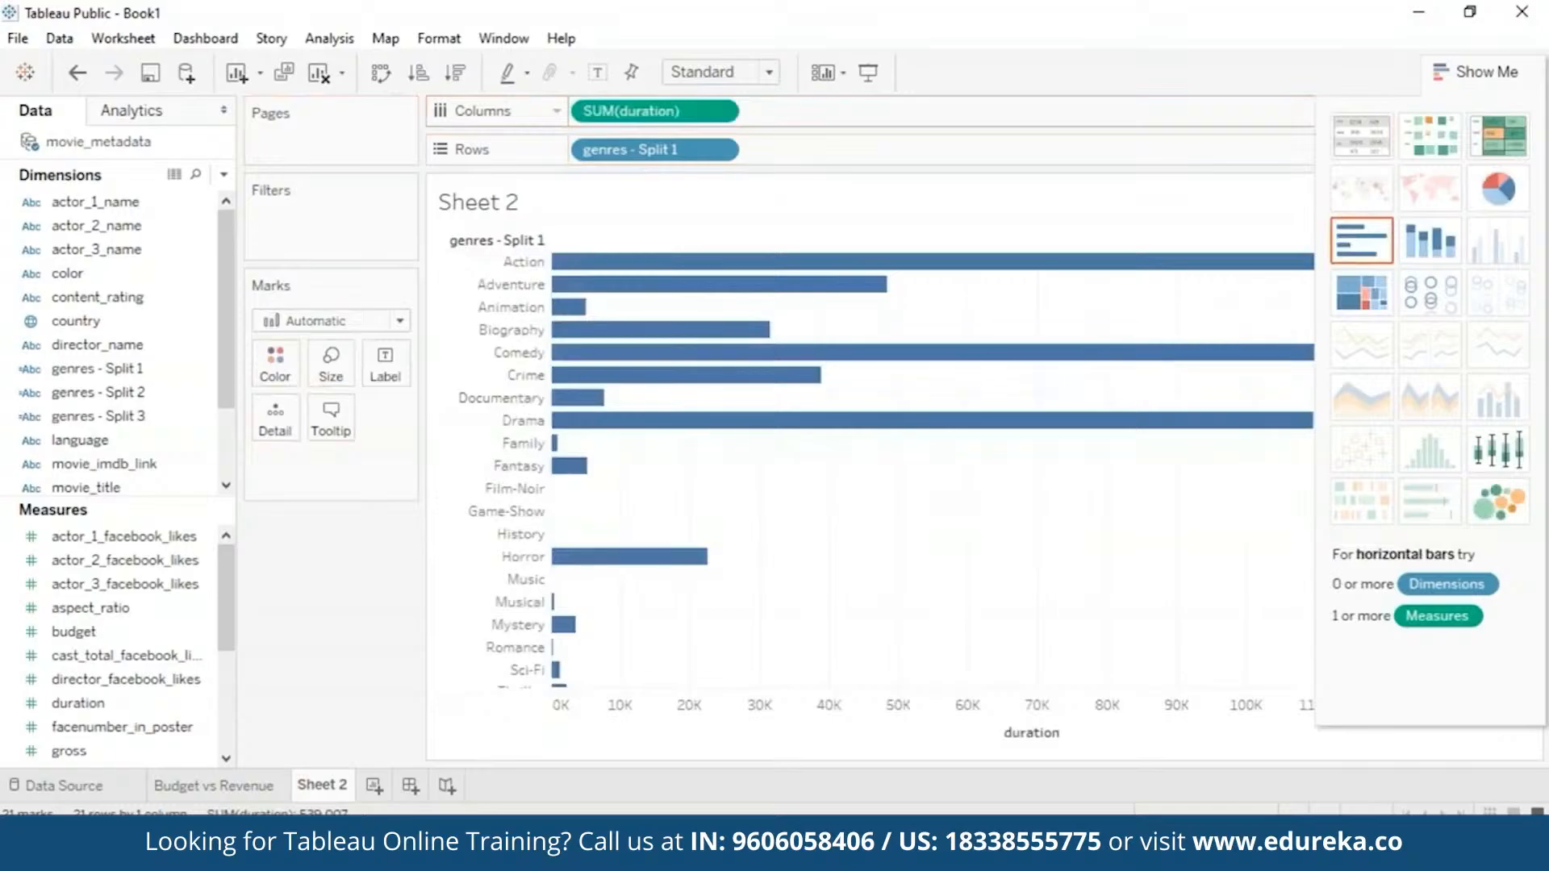
click(1519, 452)
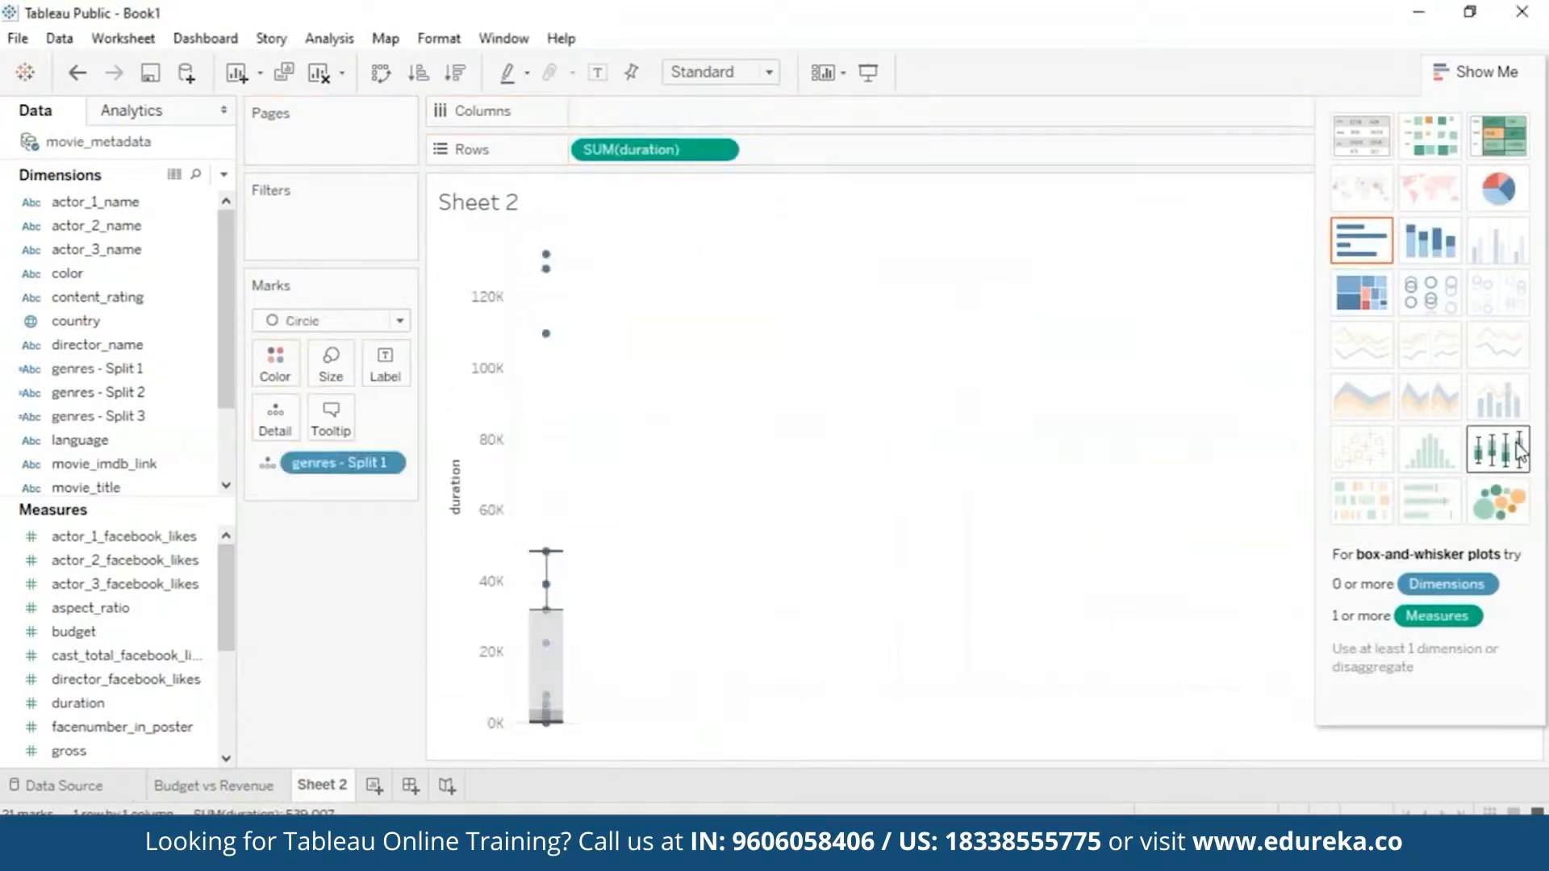
Step: Move genres - Split 1 from the mark details to columns and treat duration as a dimension to get one box per genre
mouse_move(339, 472)
mouse_down()
mouse_move(734, 61)
mouse_move(666, 113)
mouse_move(593, 111)
mouse_up()
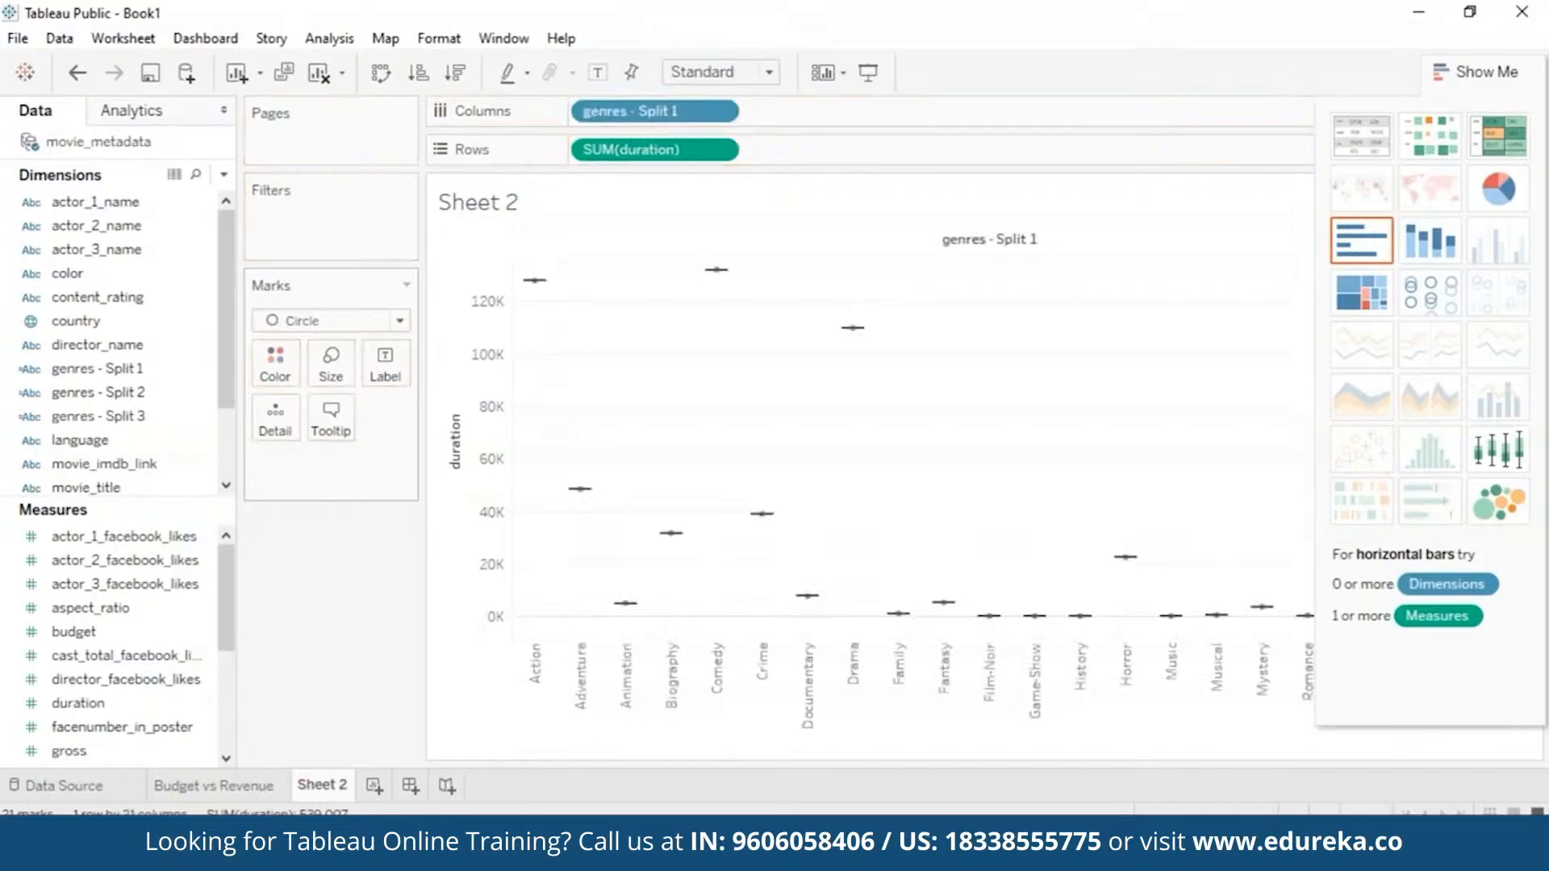
click(718, 151)
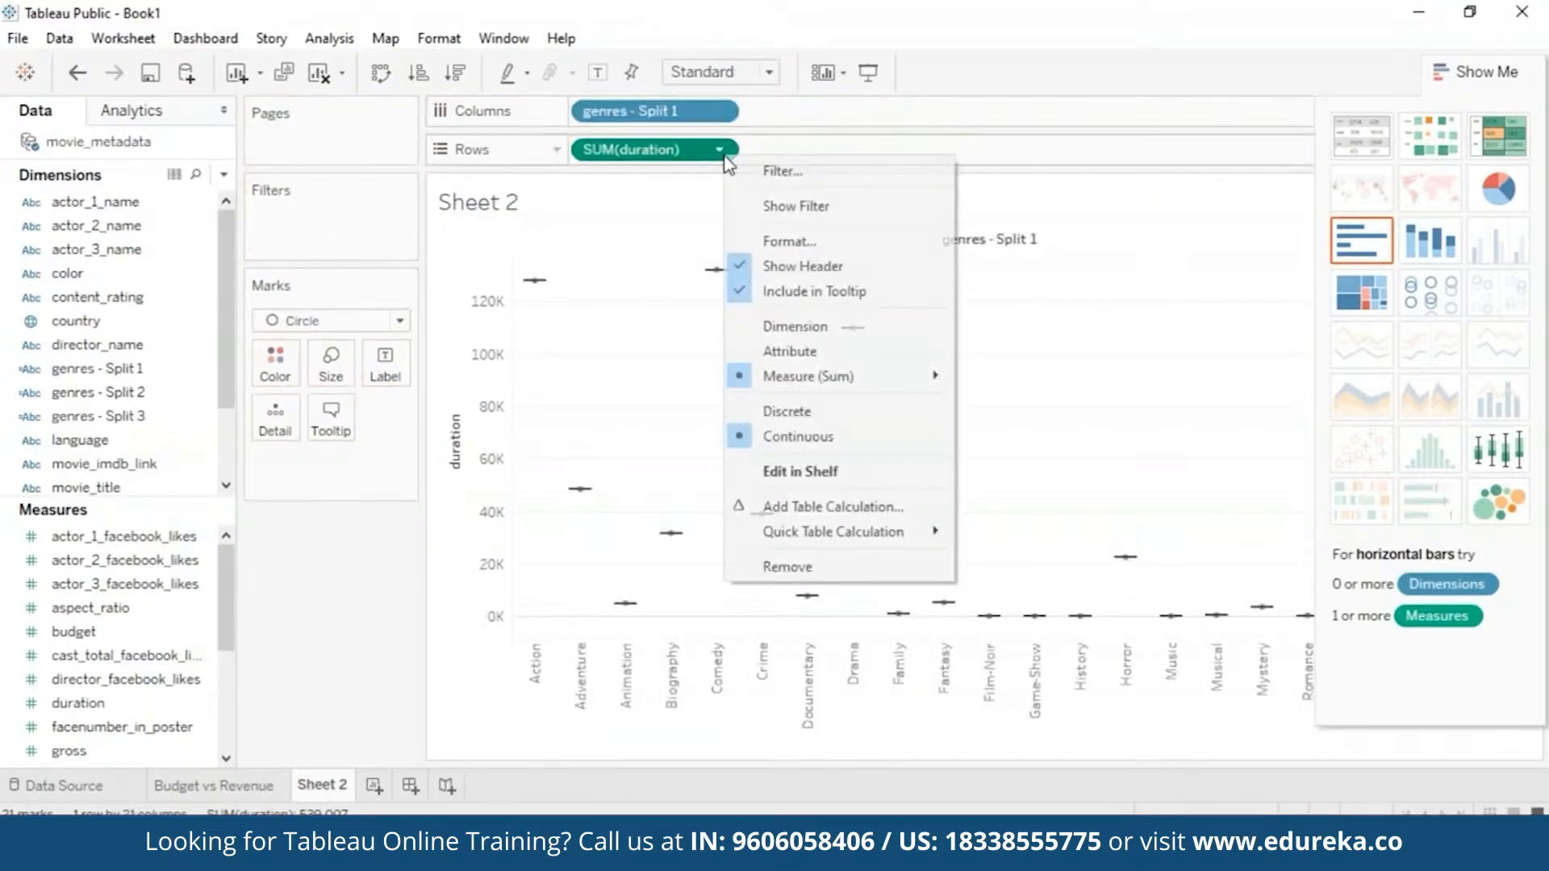
click(777, 327)
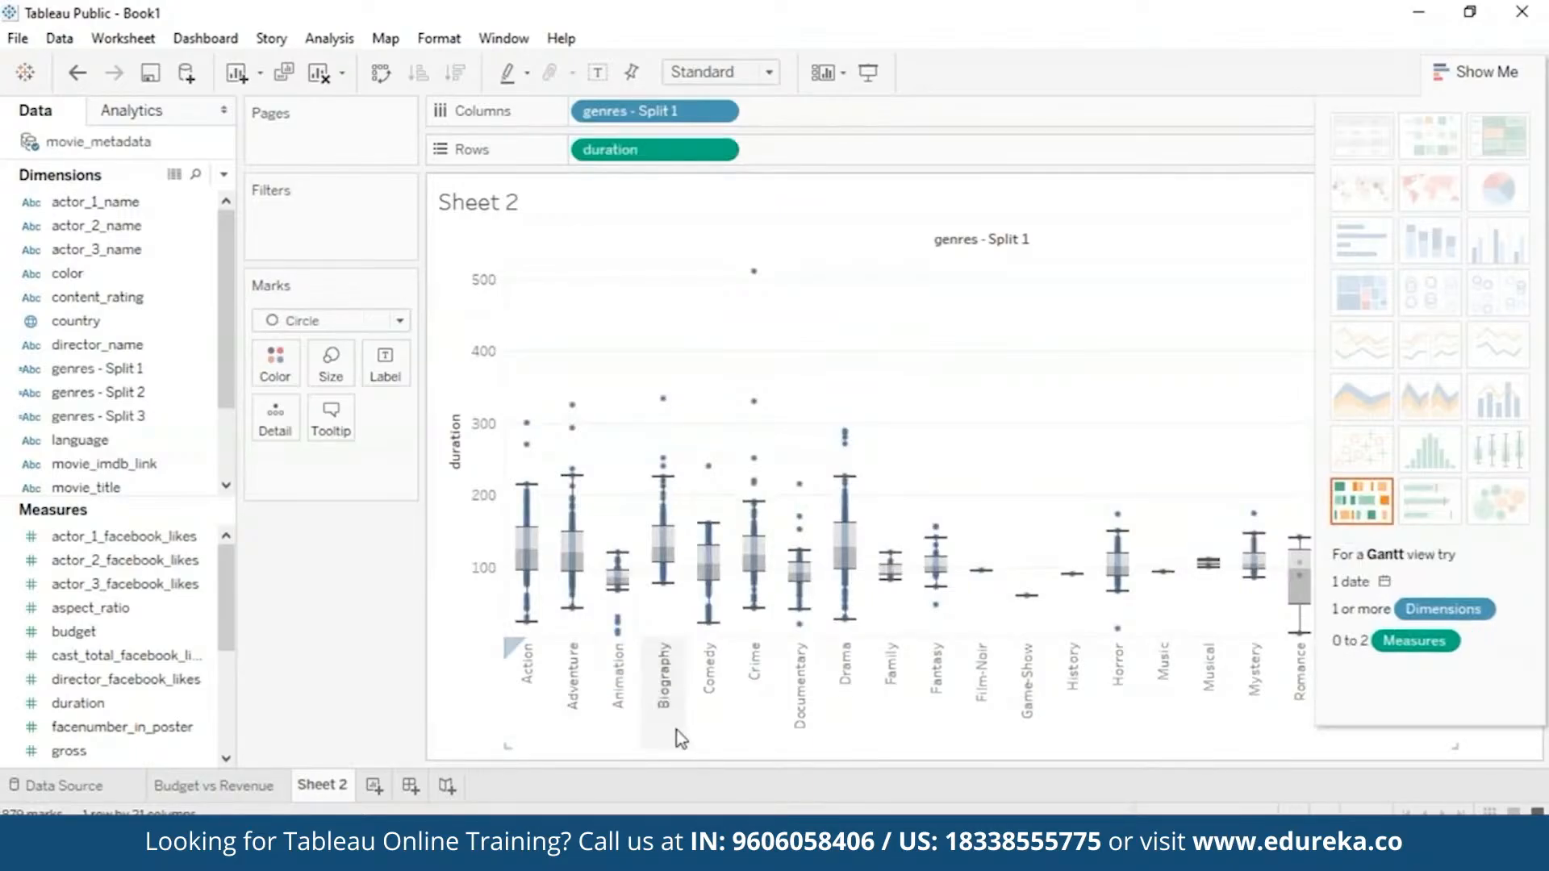
Step: Examine the full data of the Crime genre's longest-duration outlier, including its movie title, and collapse the chart type suggestions
mouse_move(831, 438)
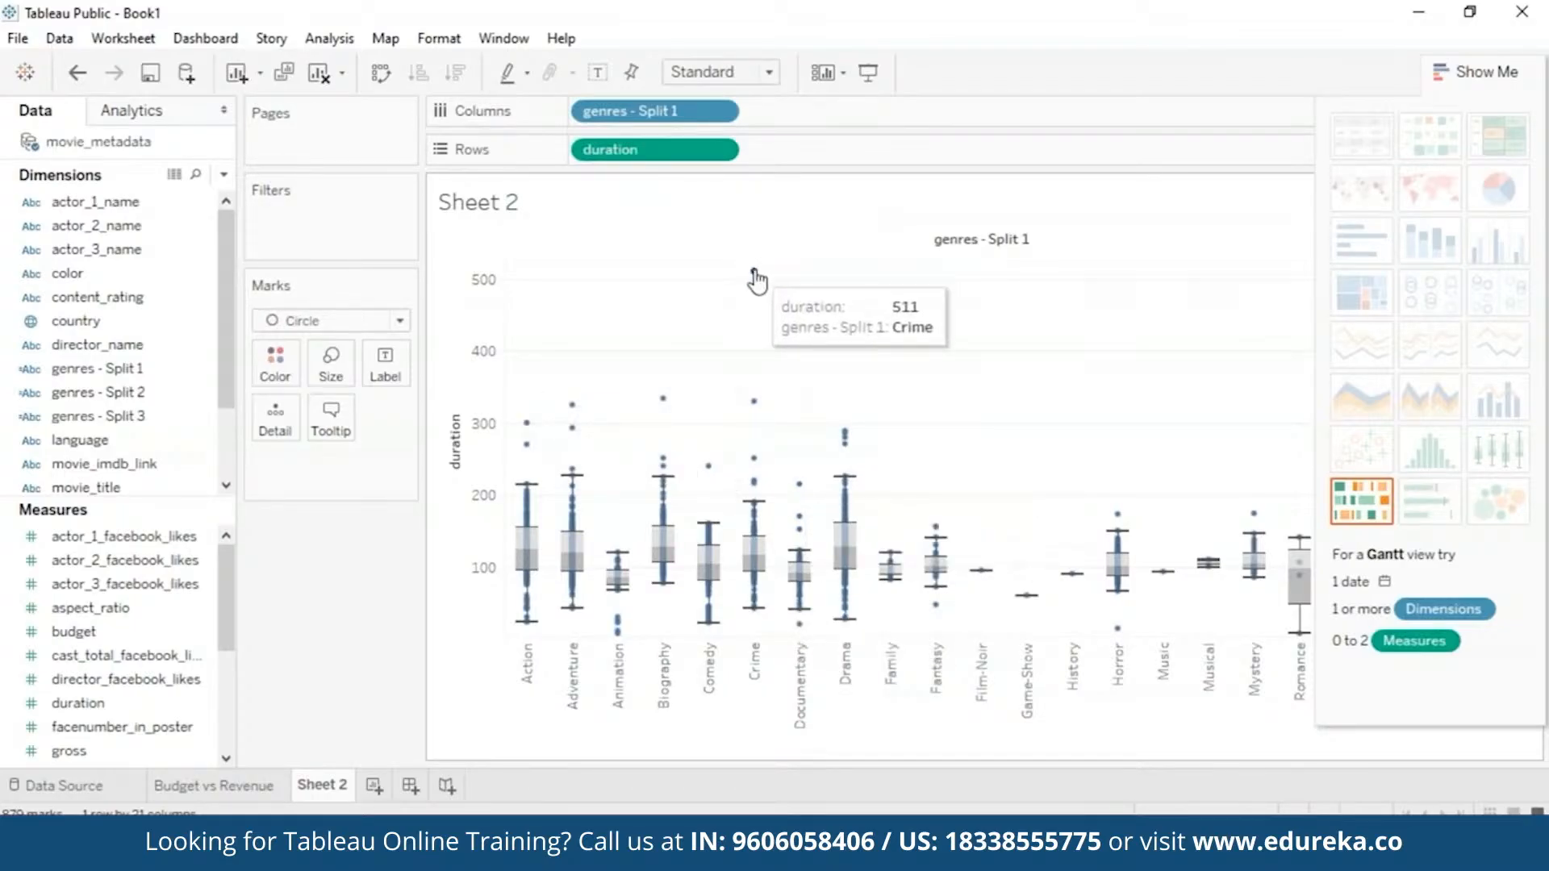
right_click(754, 273)
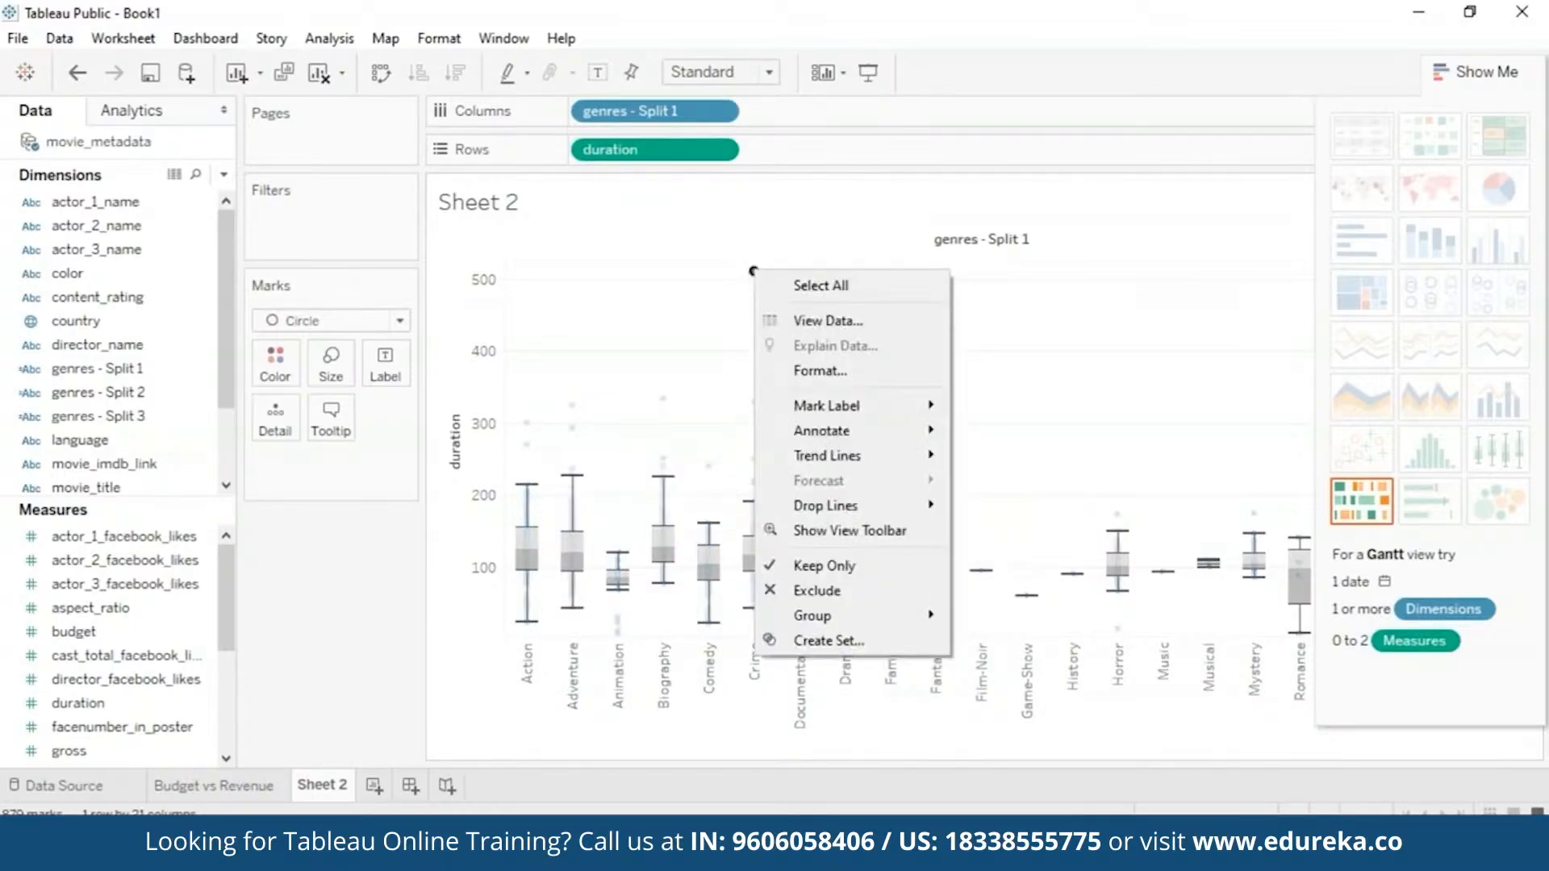
click(782, 320)
click(447, 637)
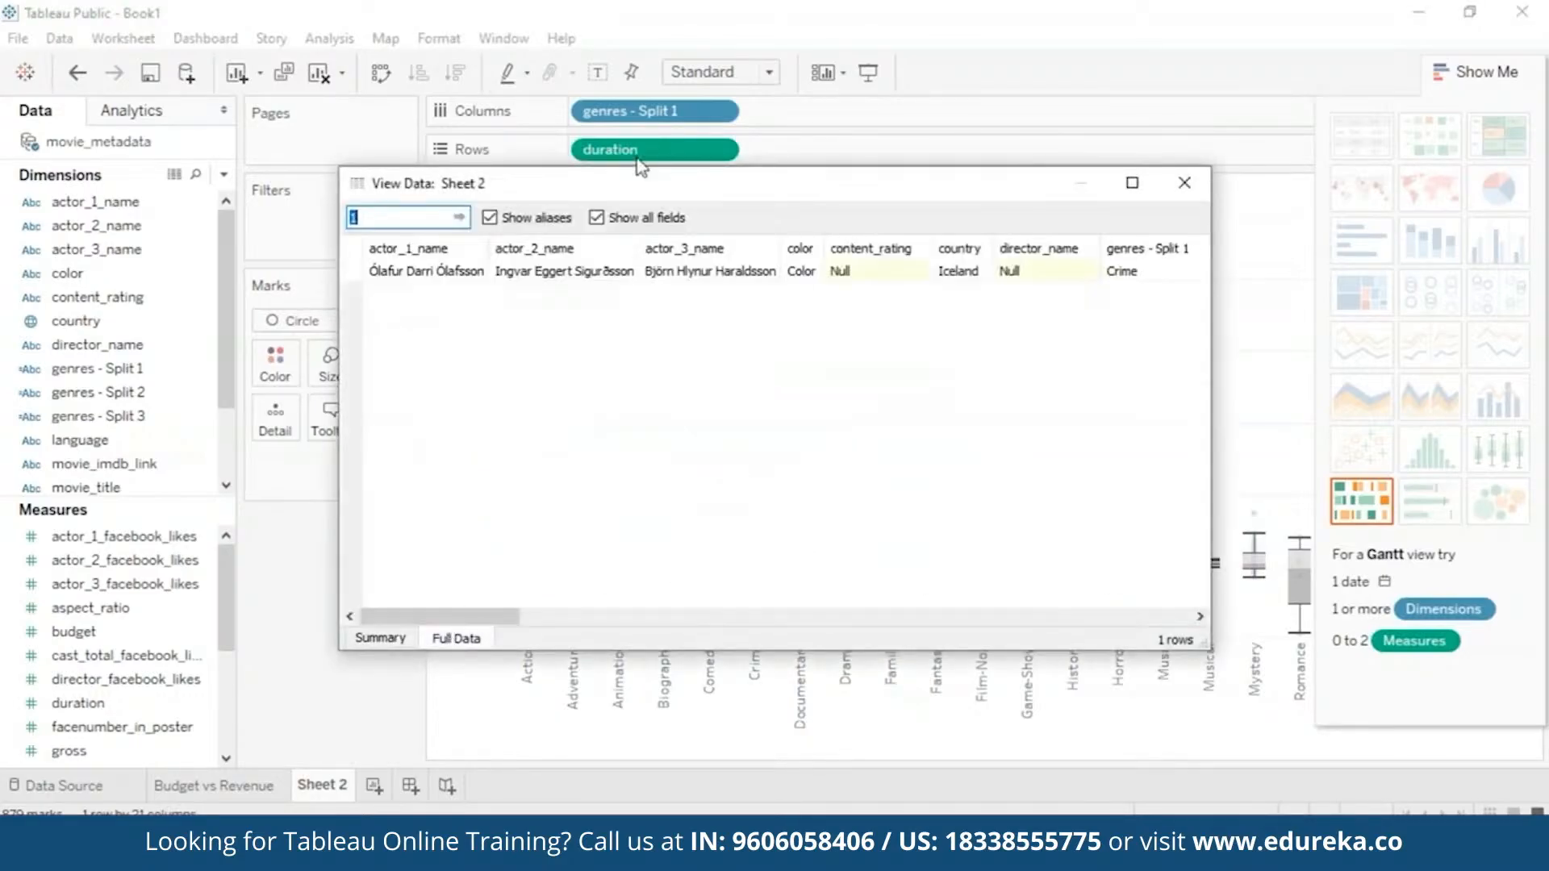
scroll(617, 550, right, 5)
scroll(623, 544, right, 2)
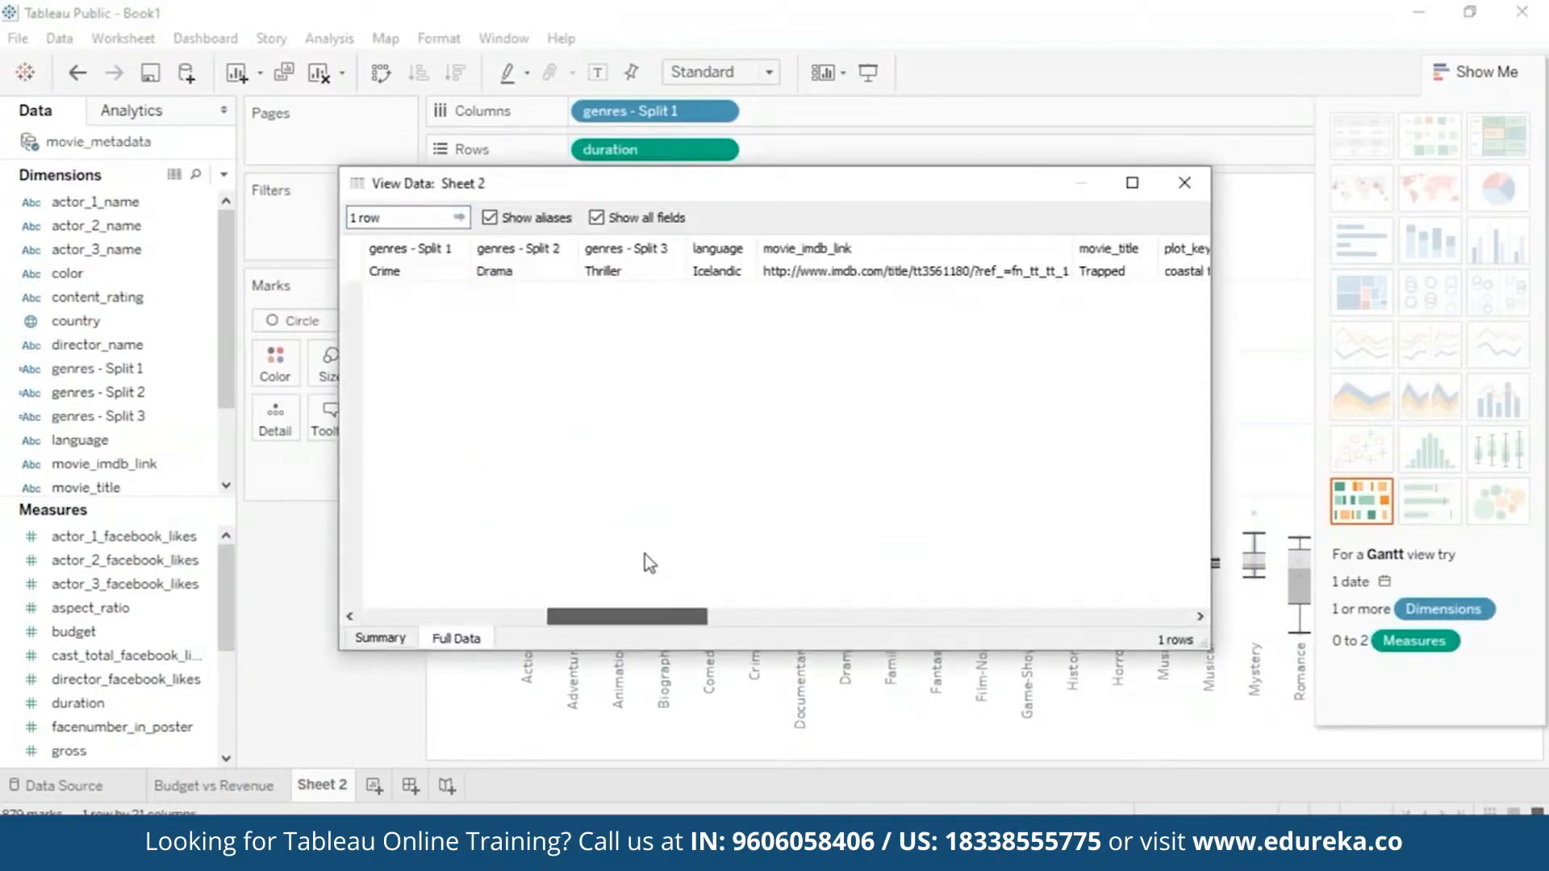
scroll(647, 558, right, 1)
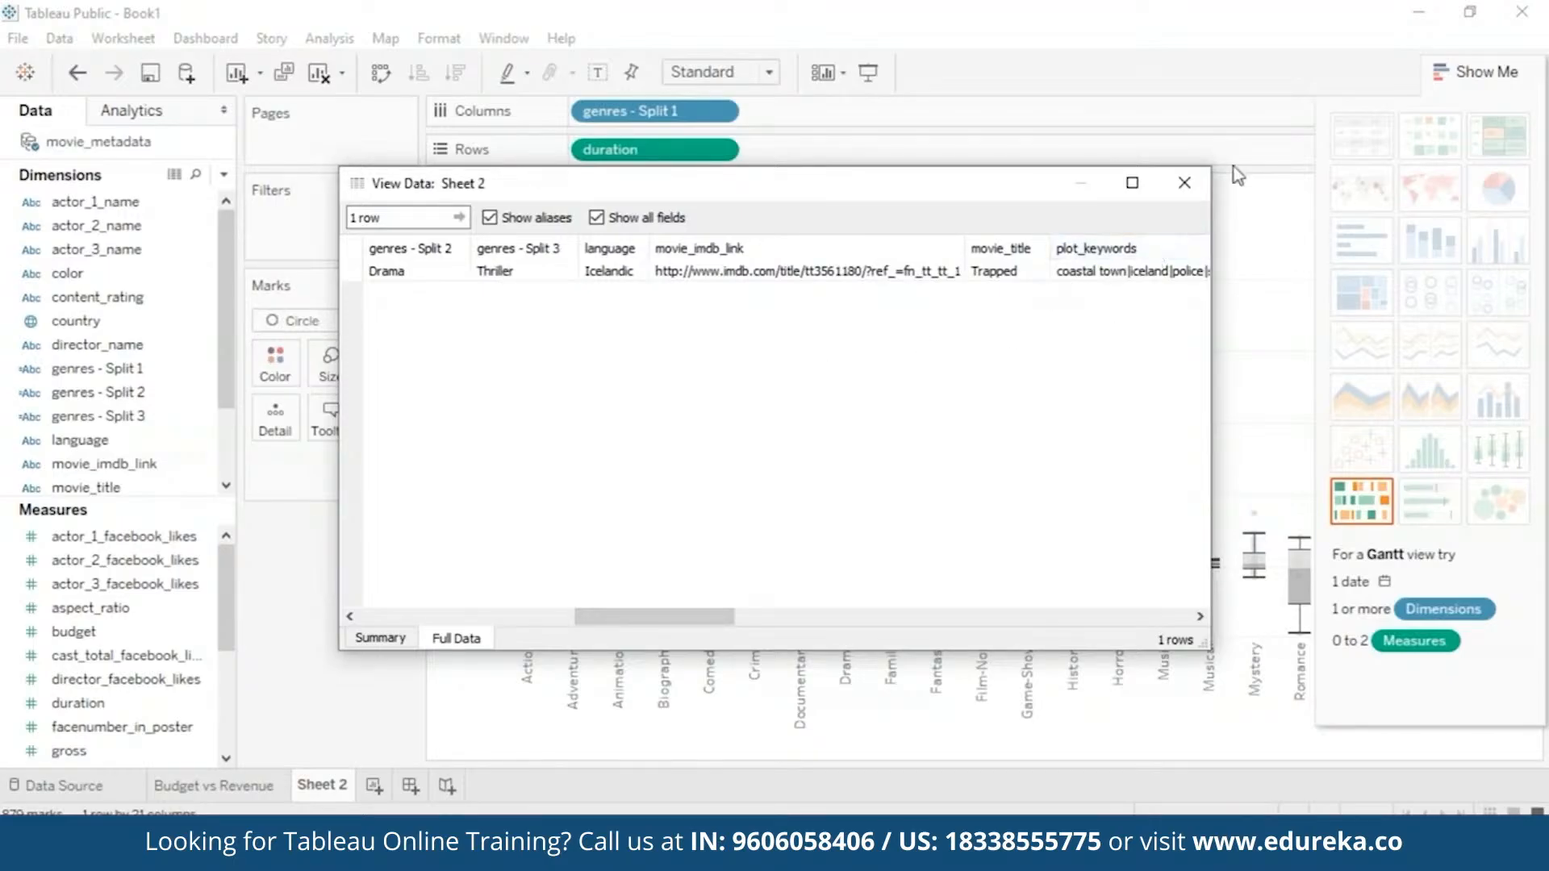
click(1183, 183)
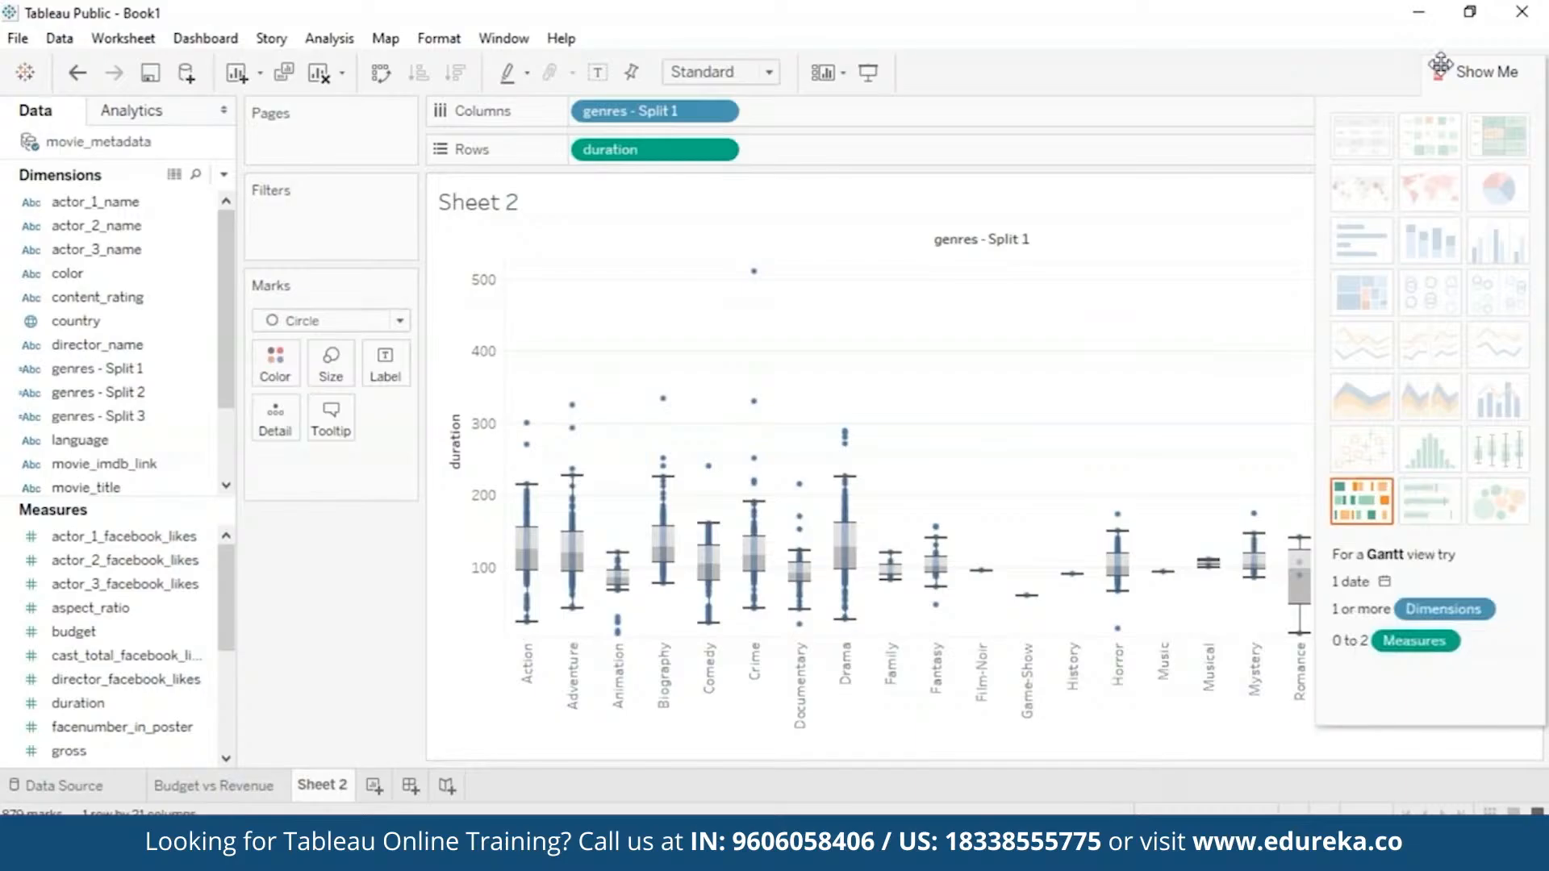
click(1480, 72)
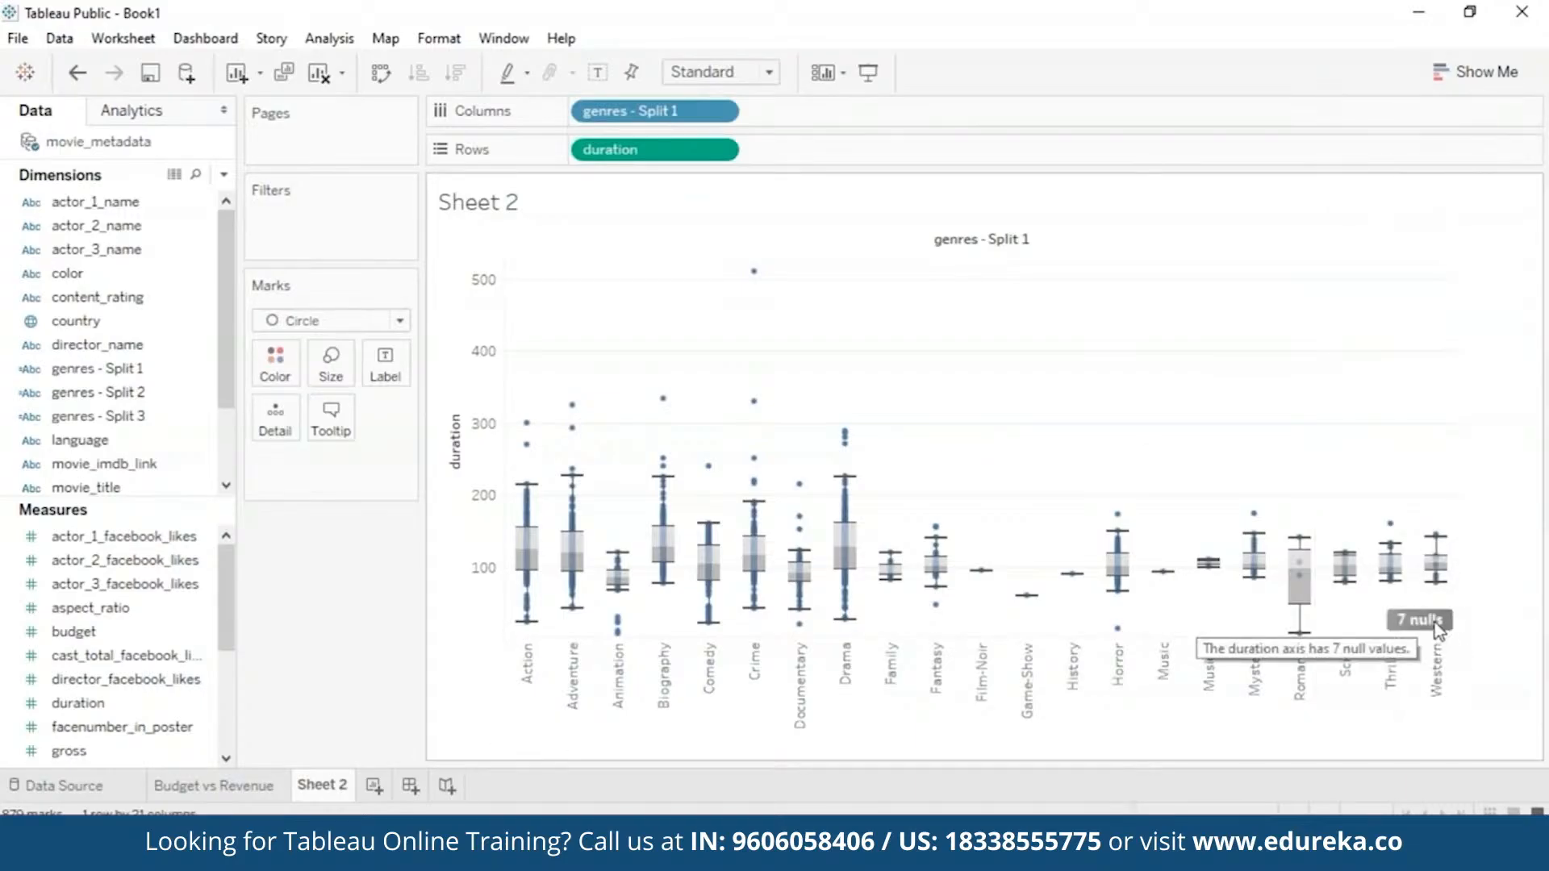
Step: Rename Sheet 2 as Duration Outliers
mouse_move(663, 399)
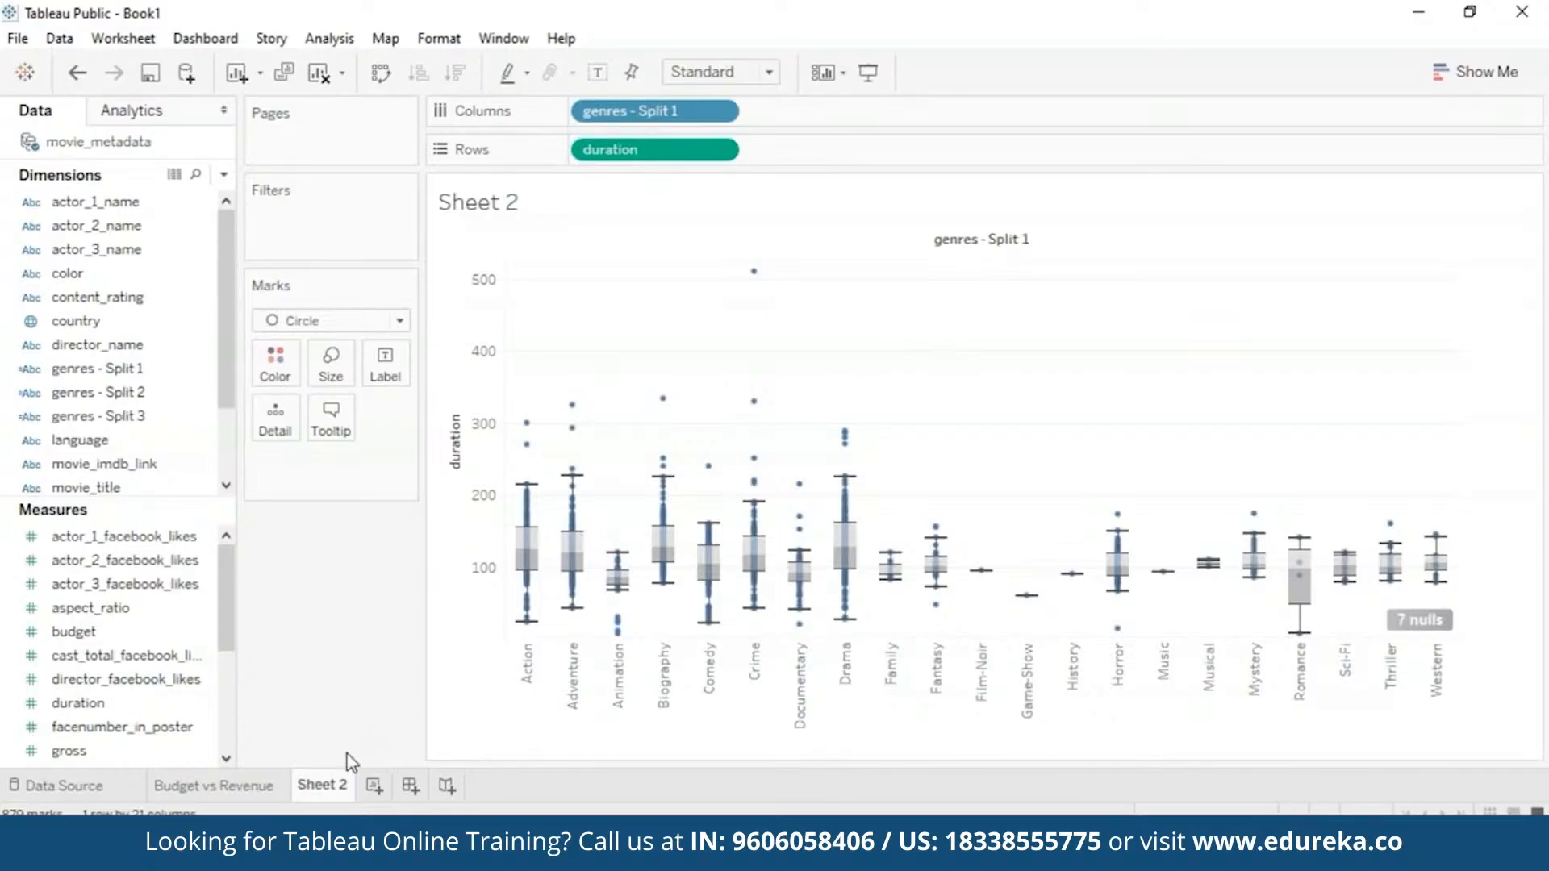
mouse_move(349, 794)
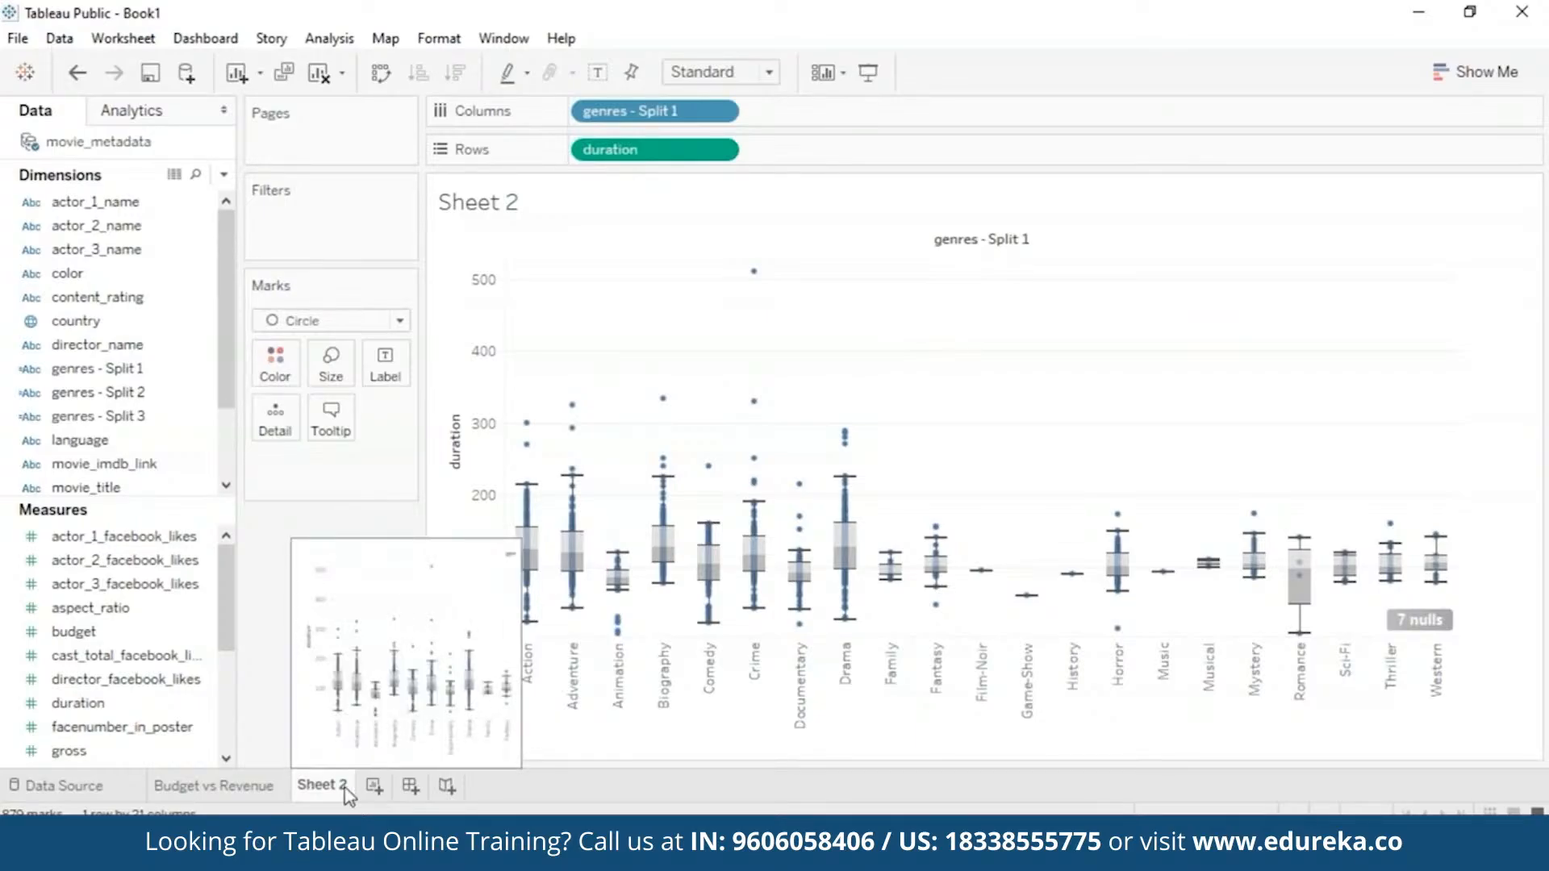
right_click(349, 791)
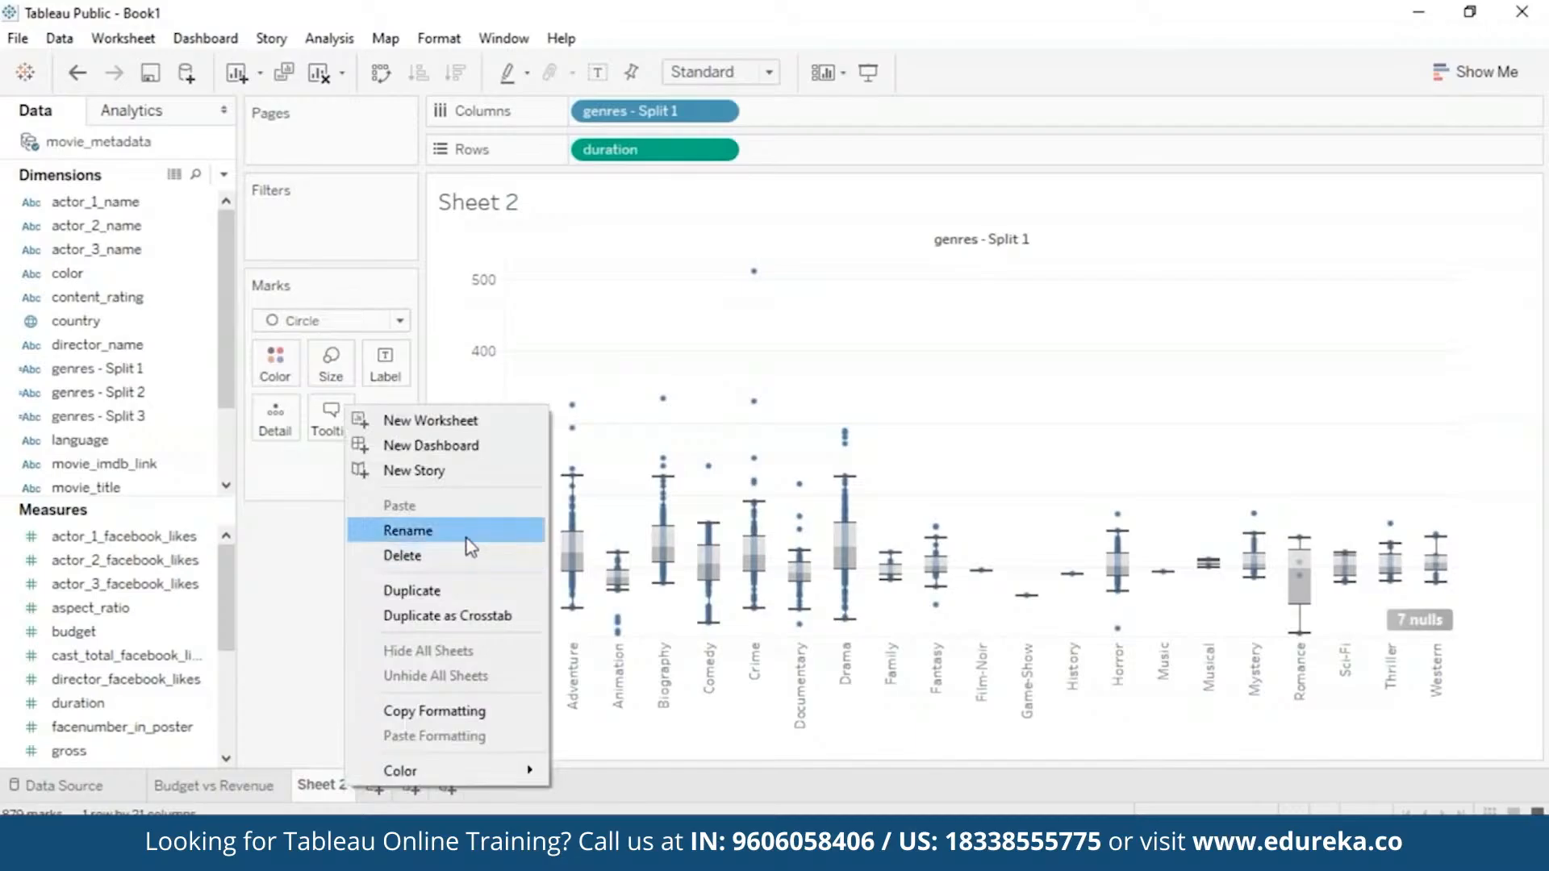
click(407, 530)
mouse_move(226, 788)
text(Duration Outliers)
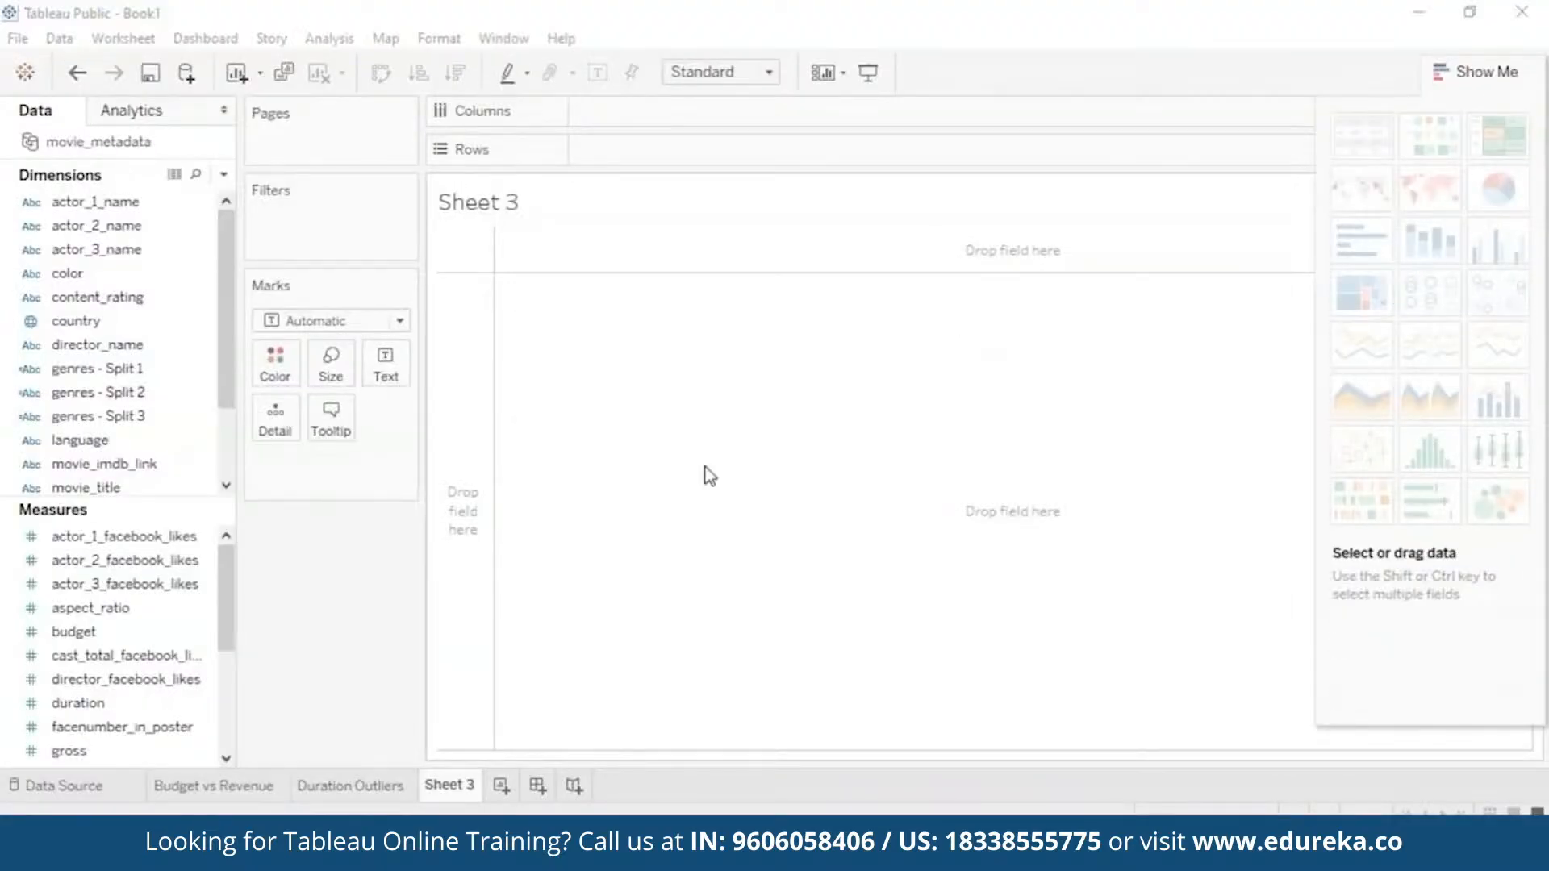
click(1485, 73)
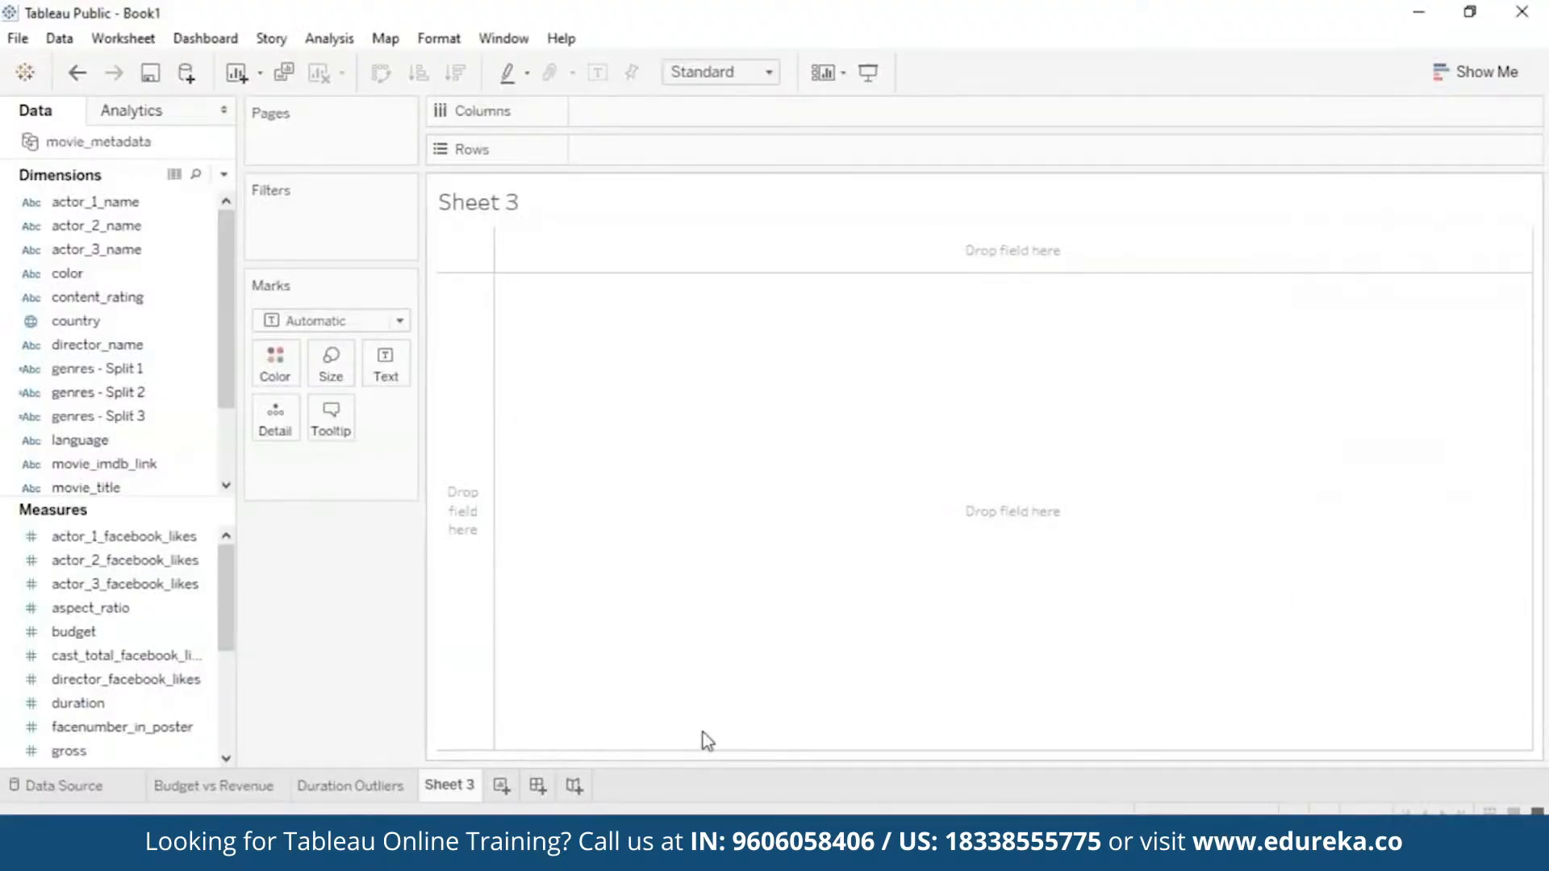
drag(100, 705, 675, 139)
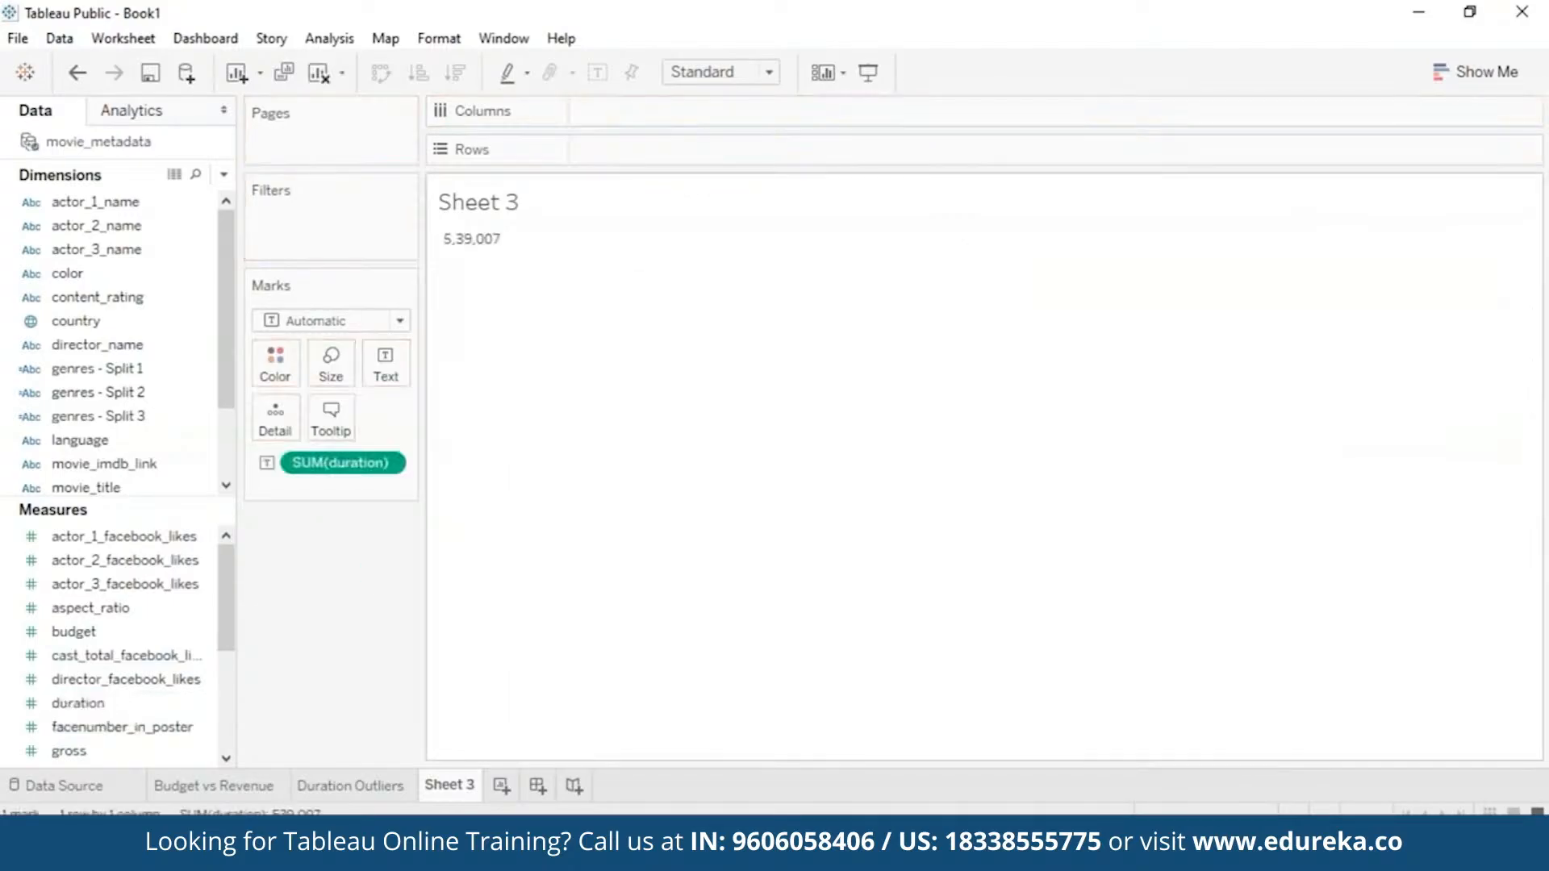
drag(336, 463, 887, 441)
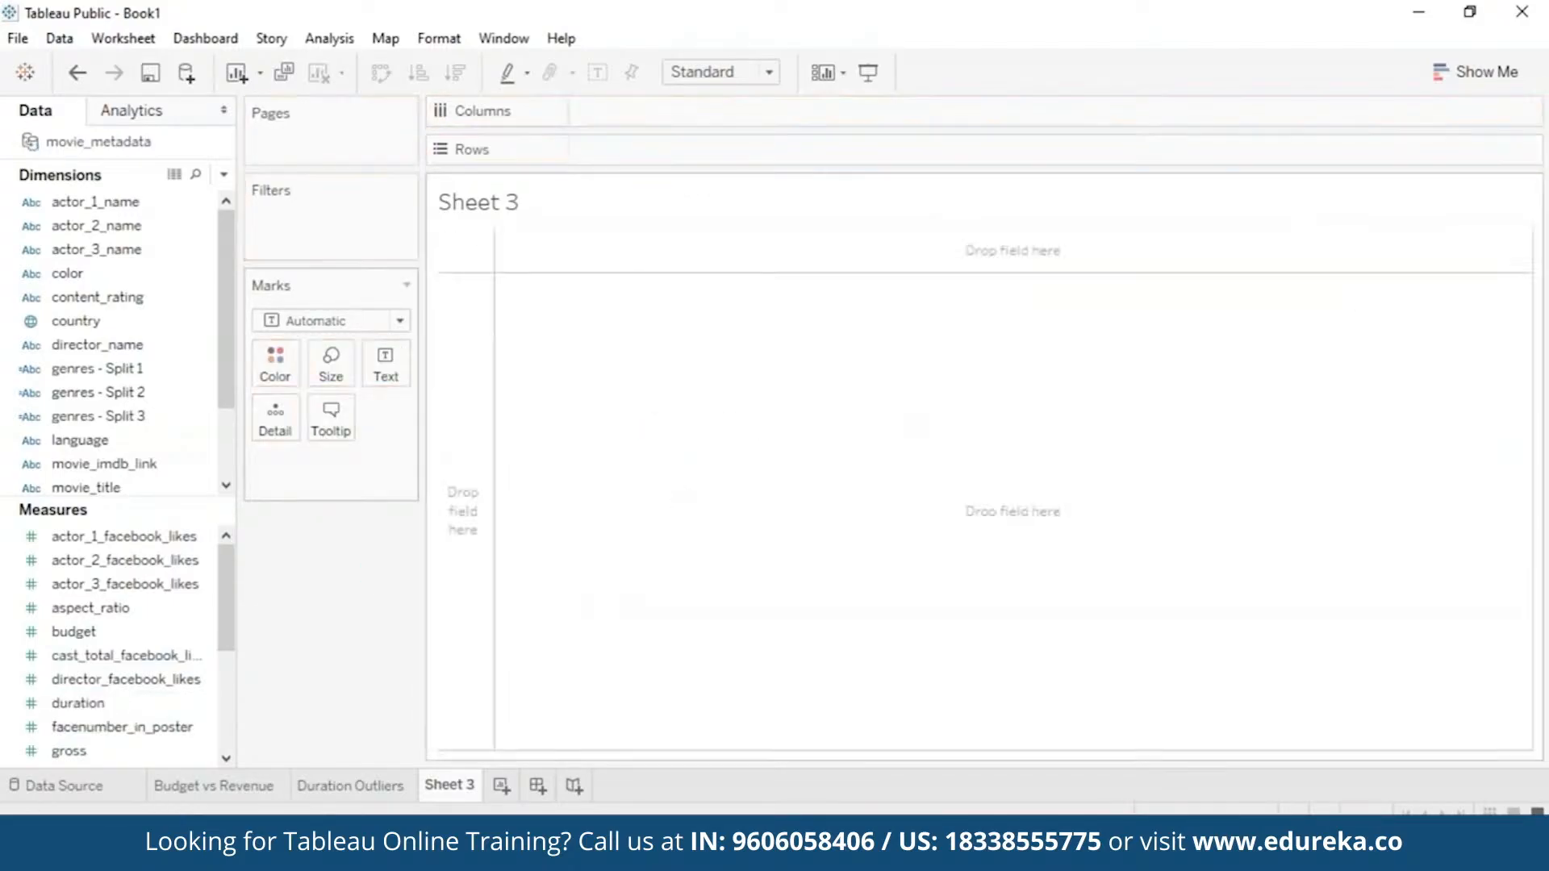
Step: Build a histogram of duration on Sheet 3 and rename the sheet as Duration Bin
drag(89, 704, 331, 460)
click(1475, 72)
click(1440, 452)
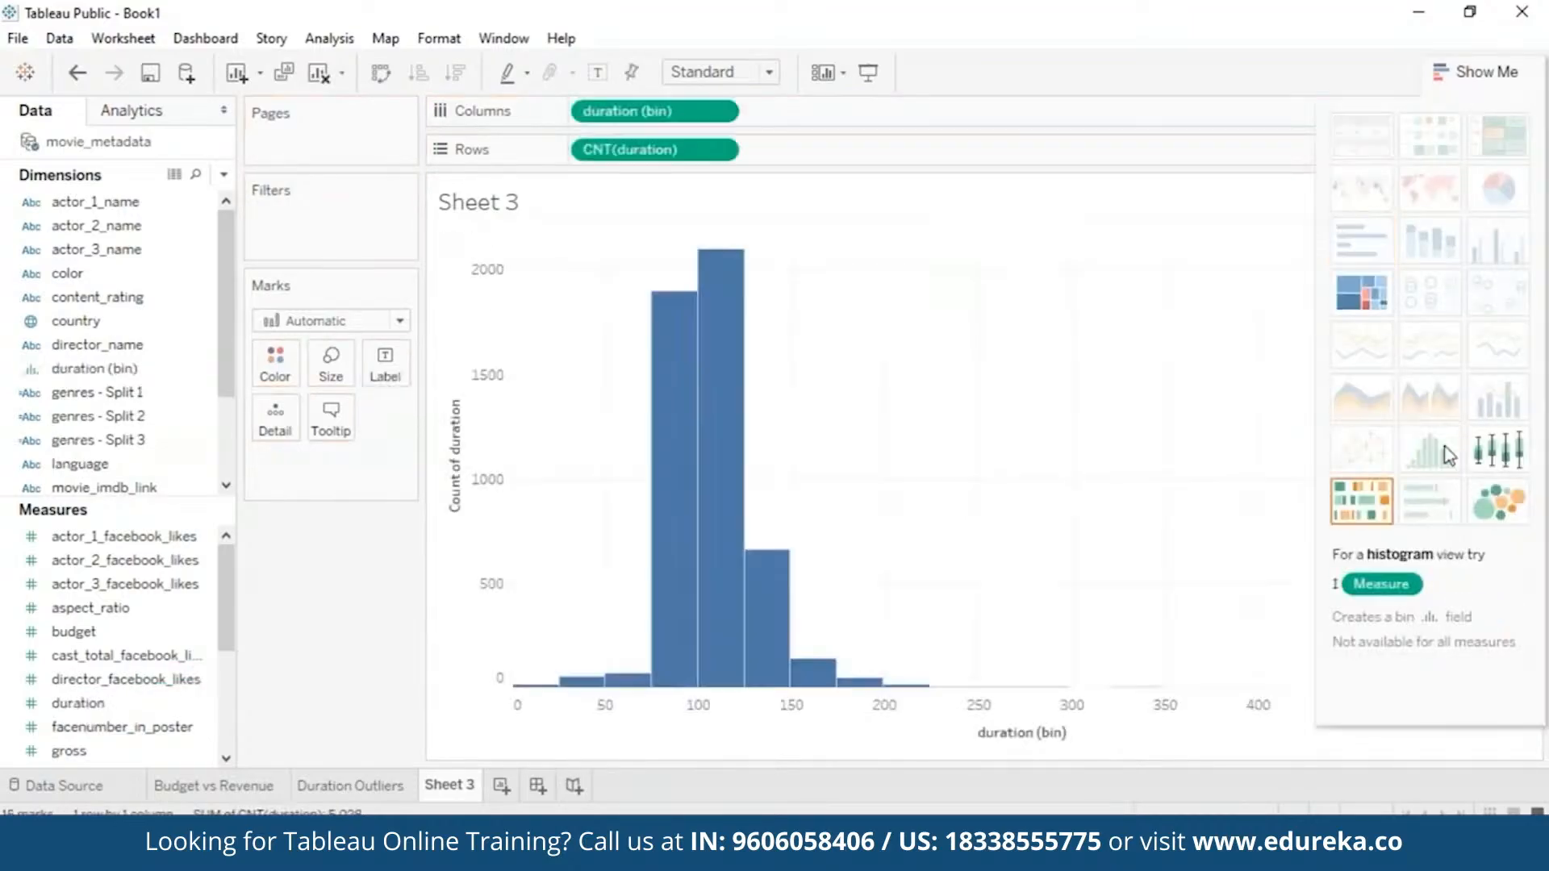
click(1459, 73)
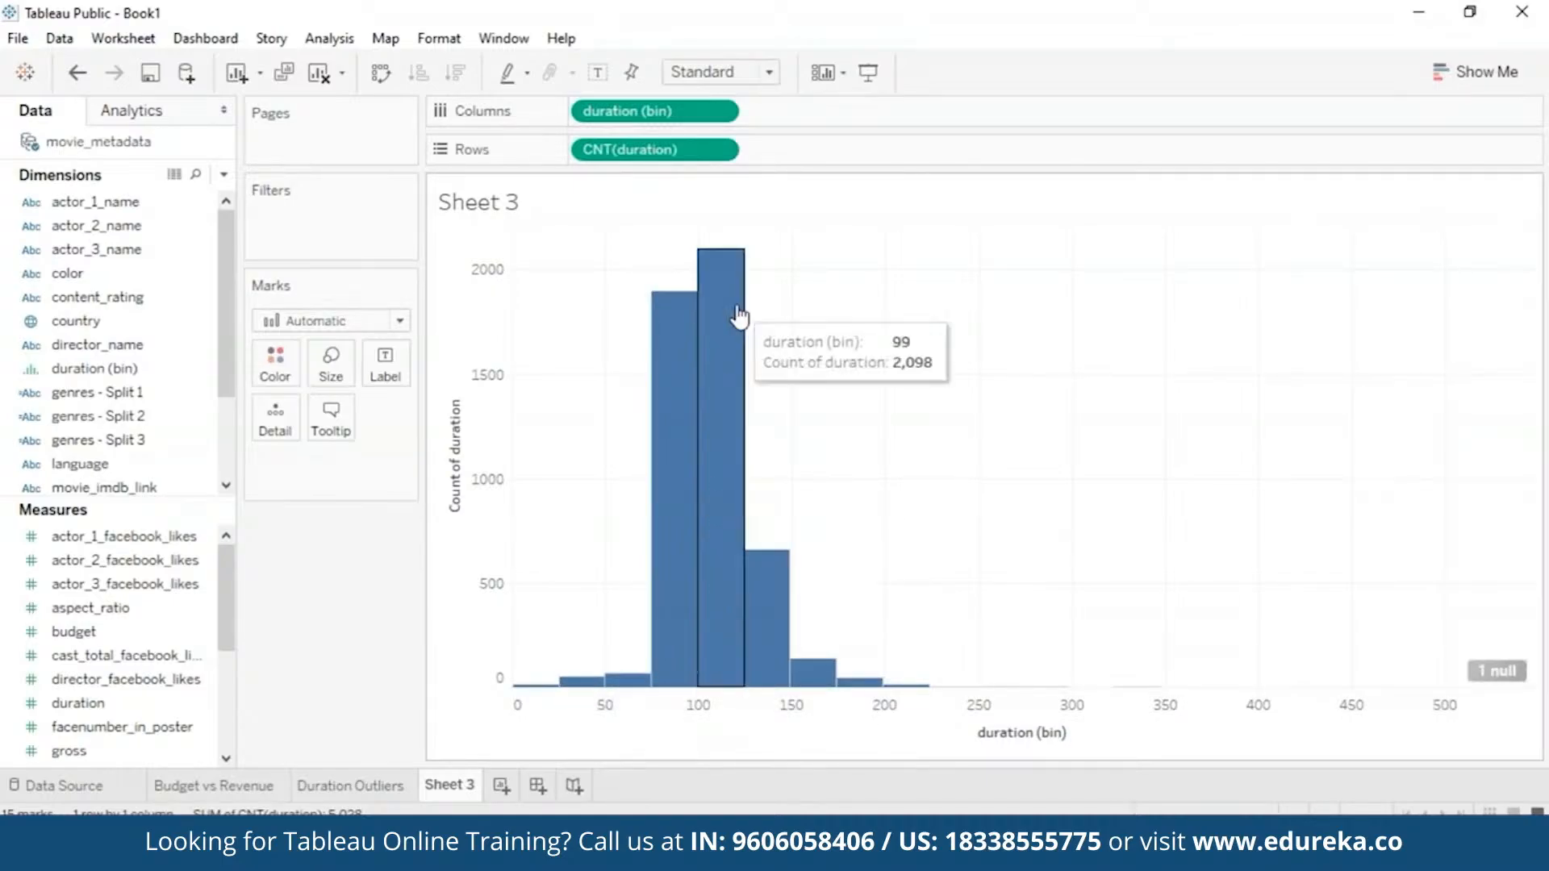
mouse_move(732, 500)
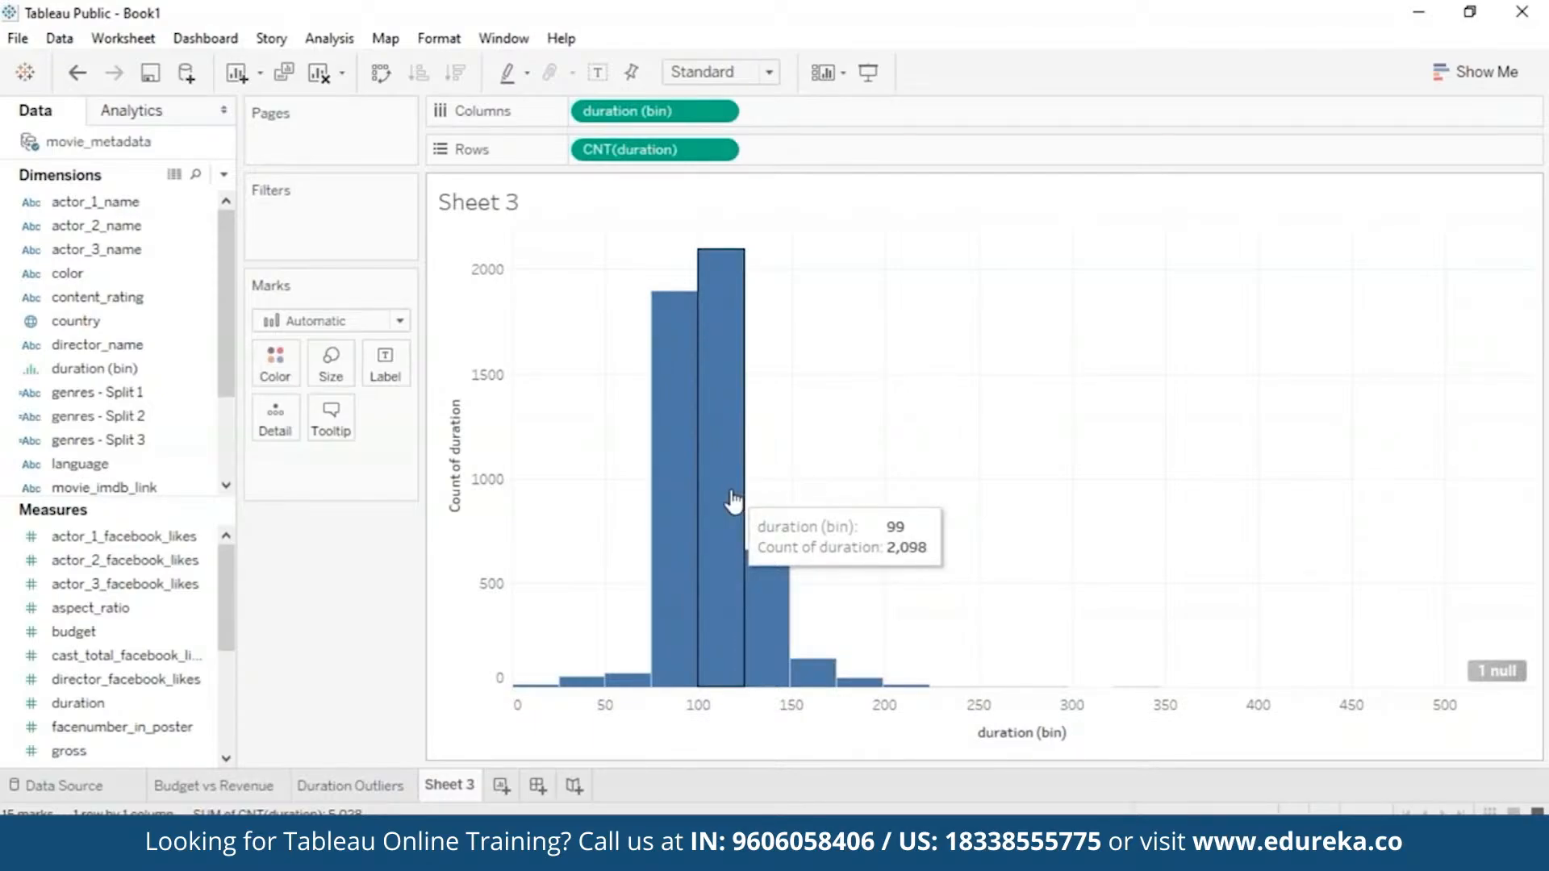
right_click(467, 785)
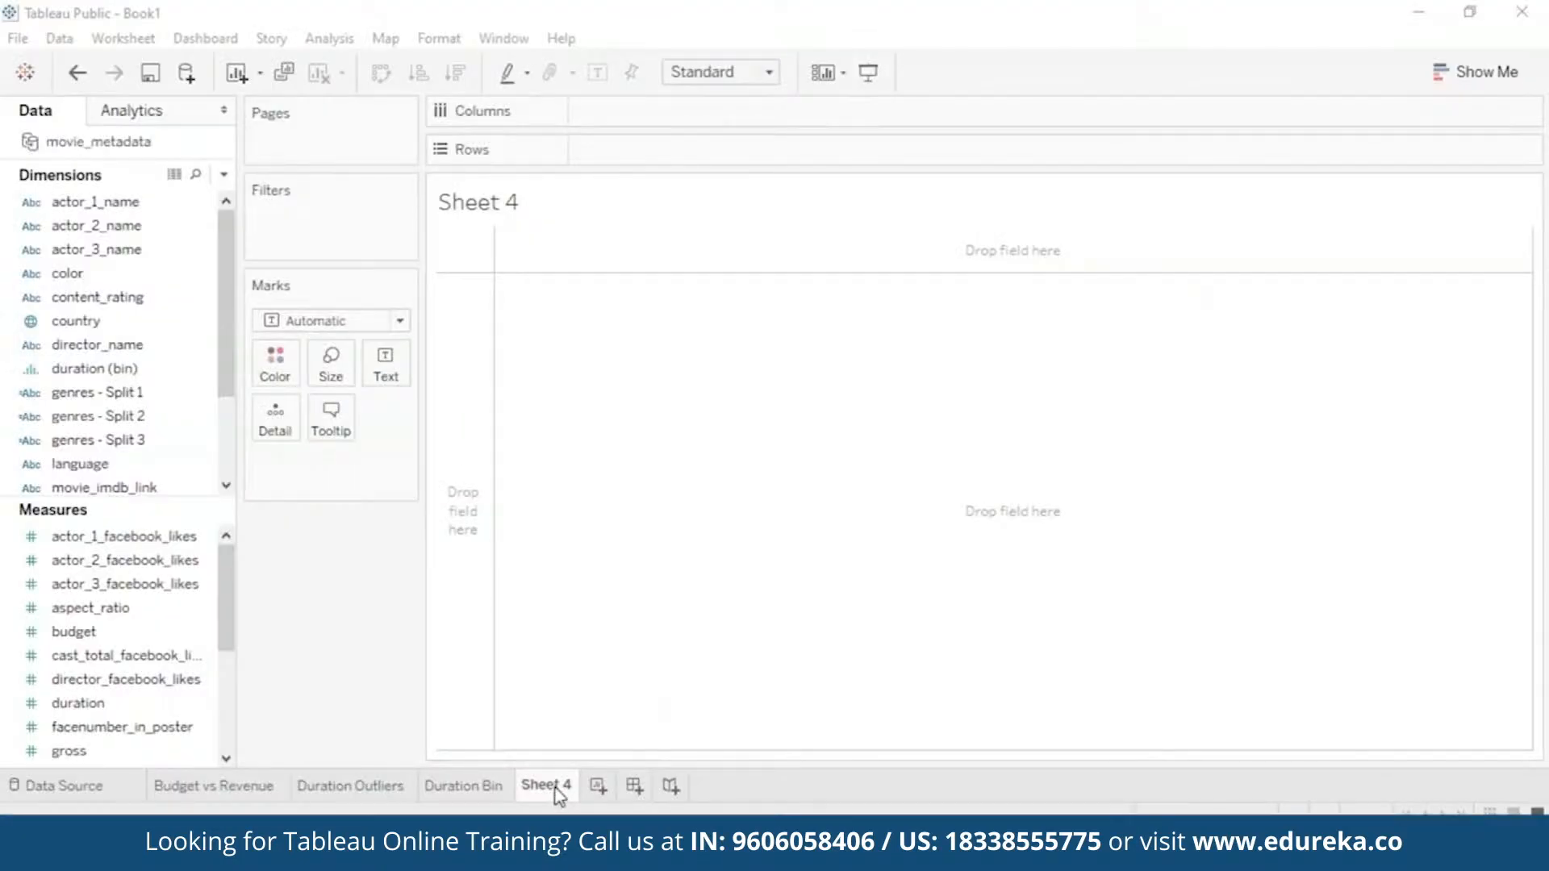
Step: Rename Sheet 4 as FB vs Revenue
right_click(558, 787)
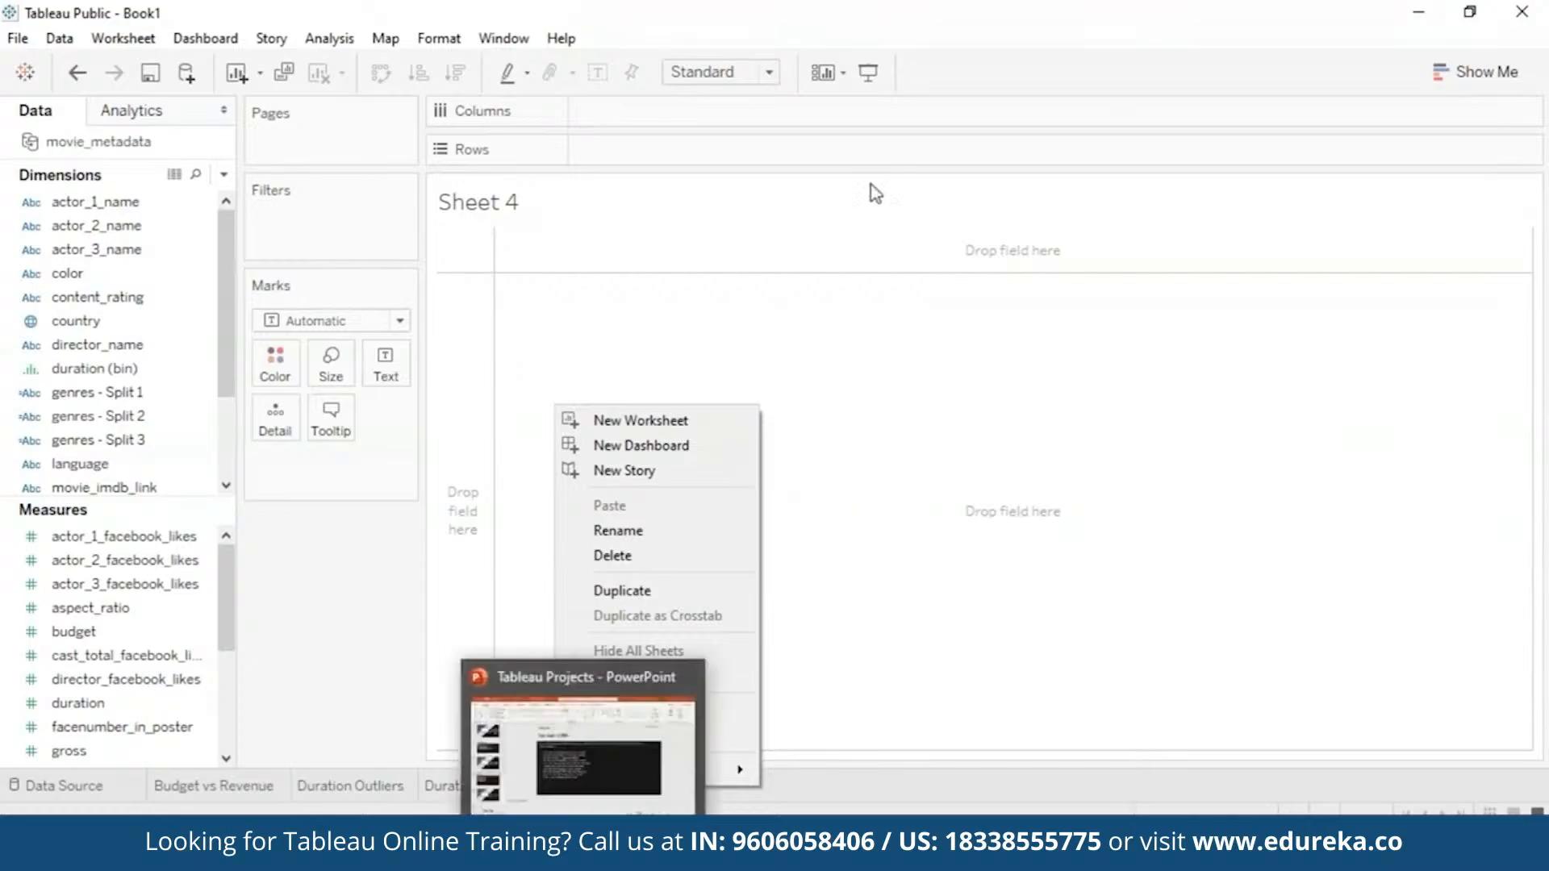
click(692, 538)
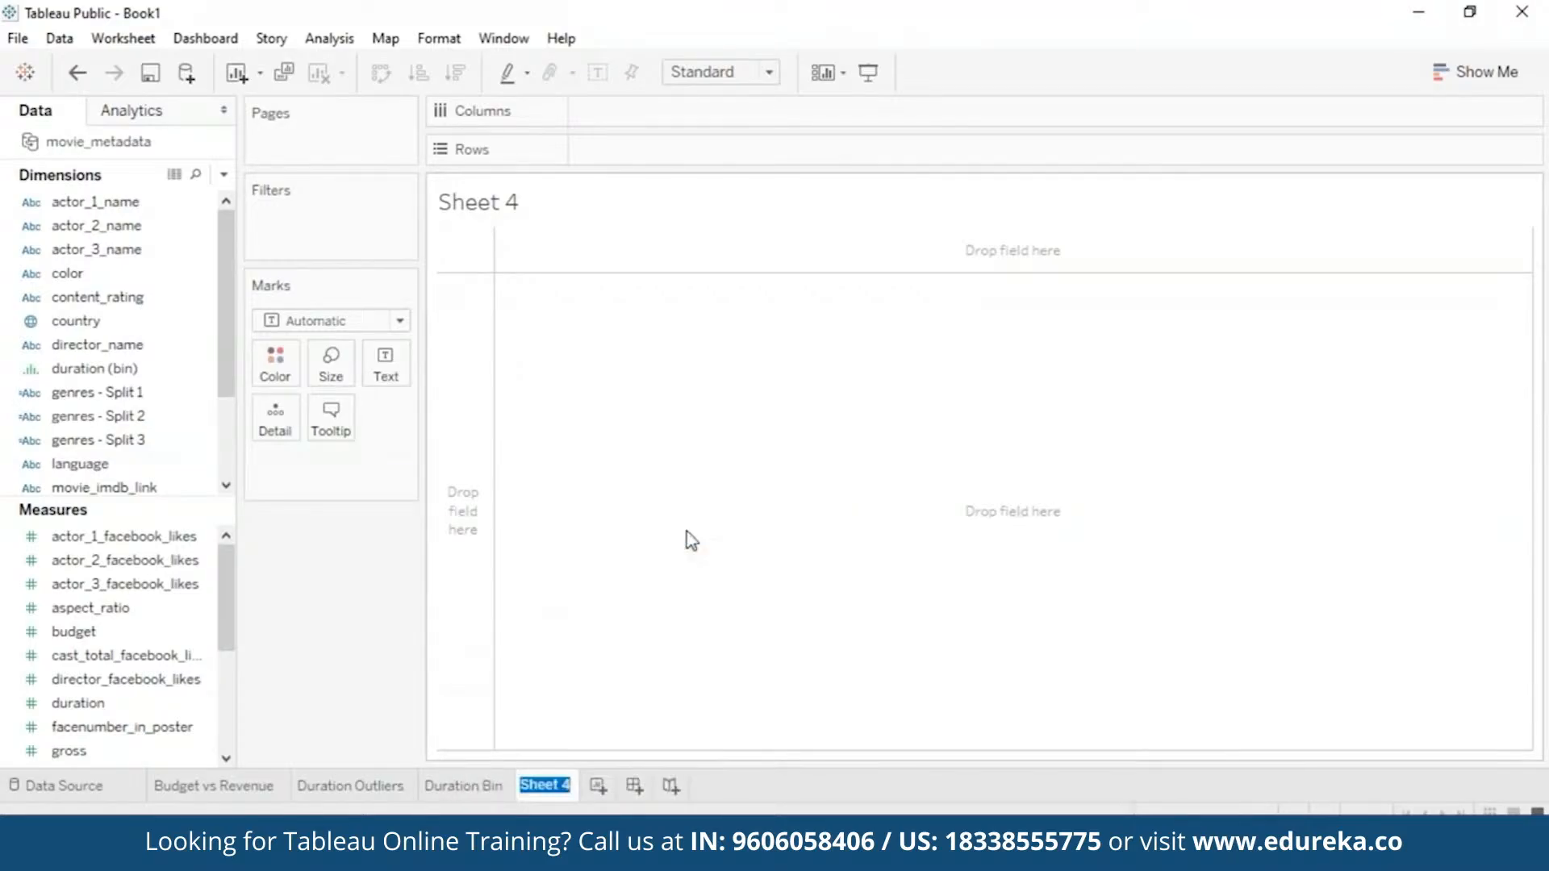
text(FB vs R)
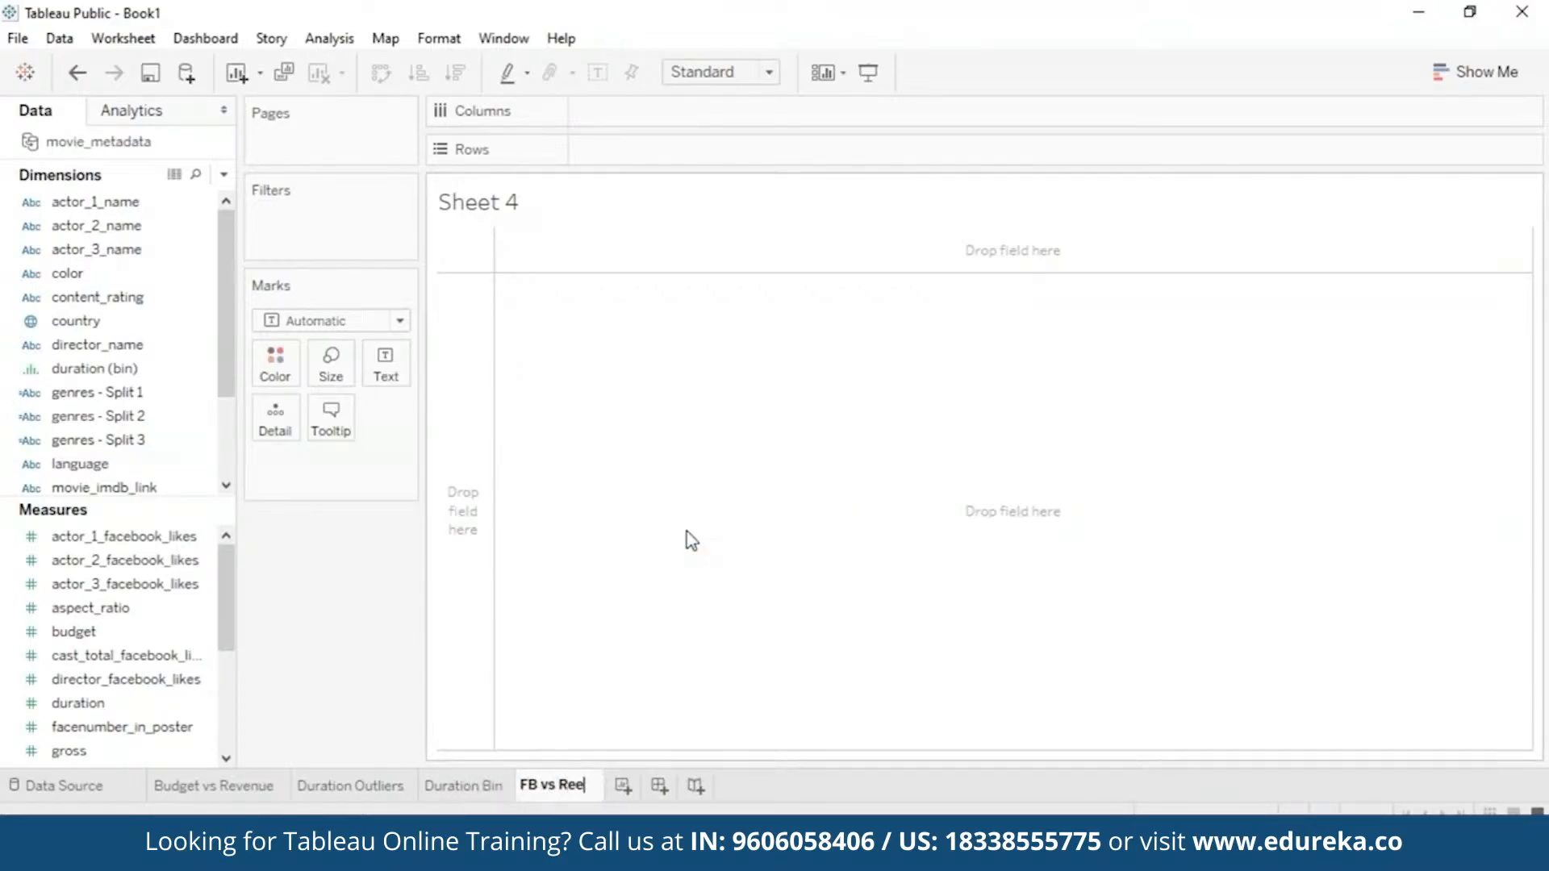
text(evenue)
key(Return)
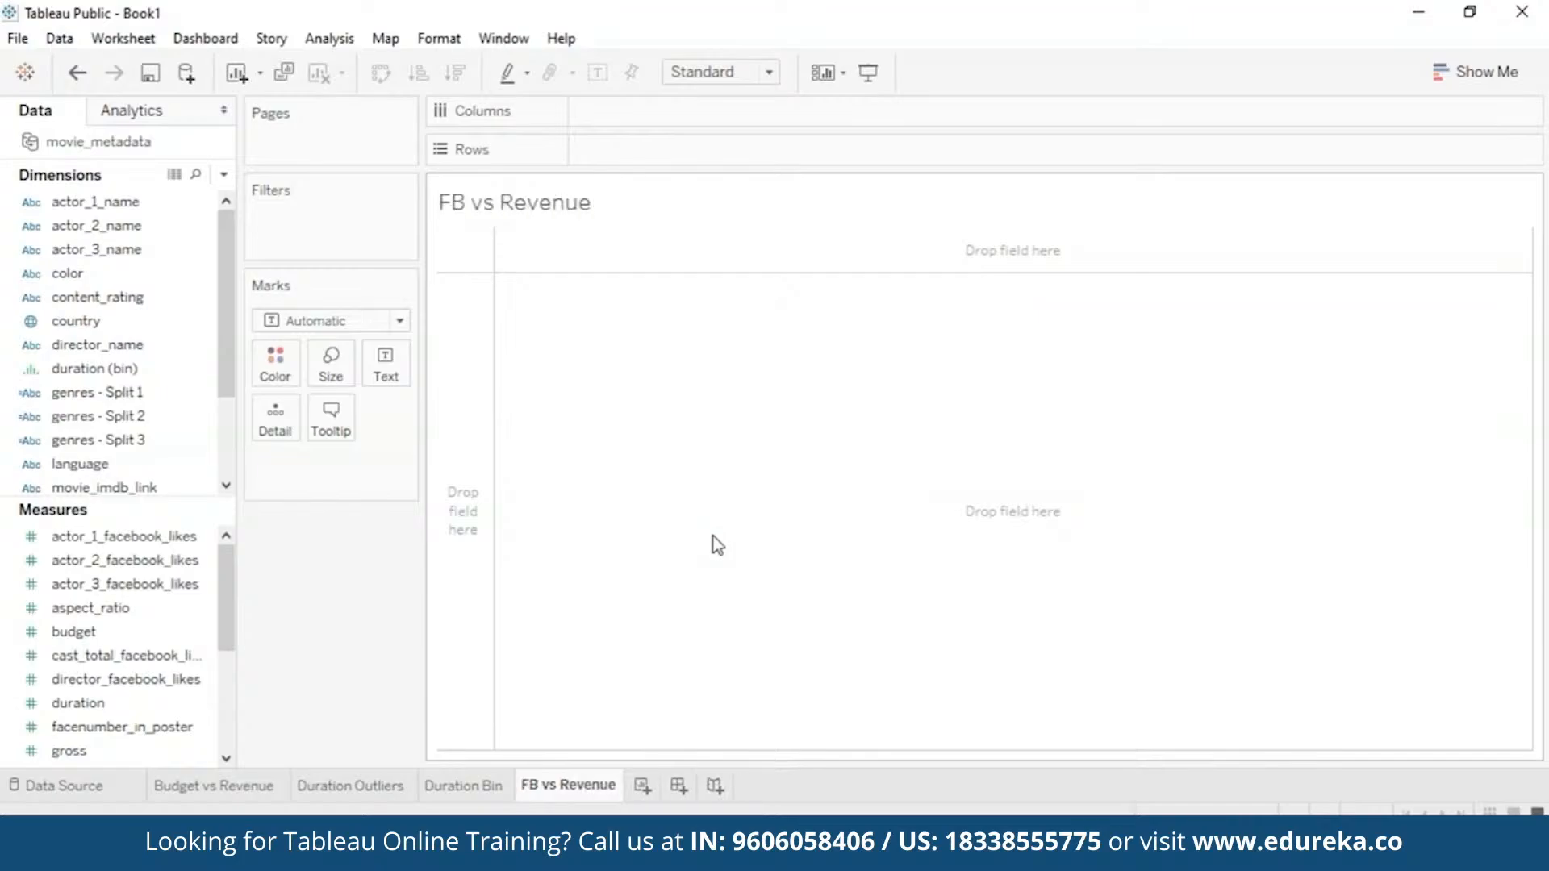
Step: Build a scatter plot with movie_facebook_likes in columns and gross in rows, with measure aggregation turned off
drag(232, 643, 228, 679)
click(148, 703)
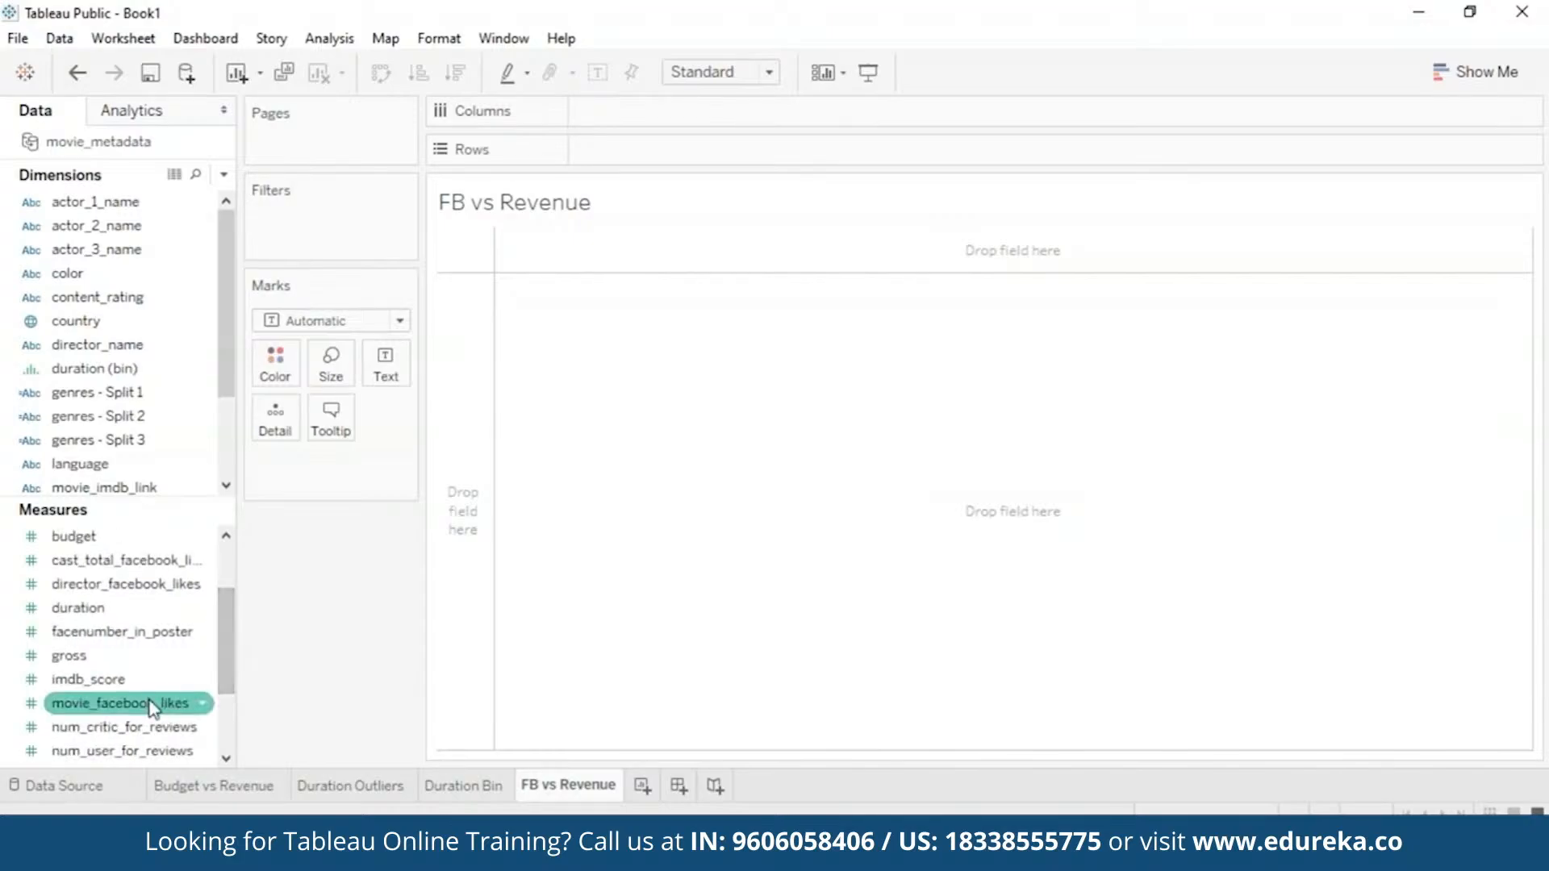
drag(151, 707, 747, 110)
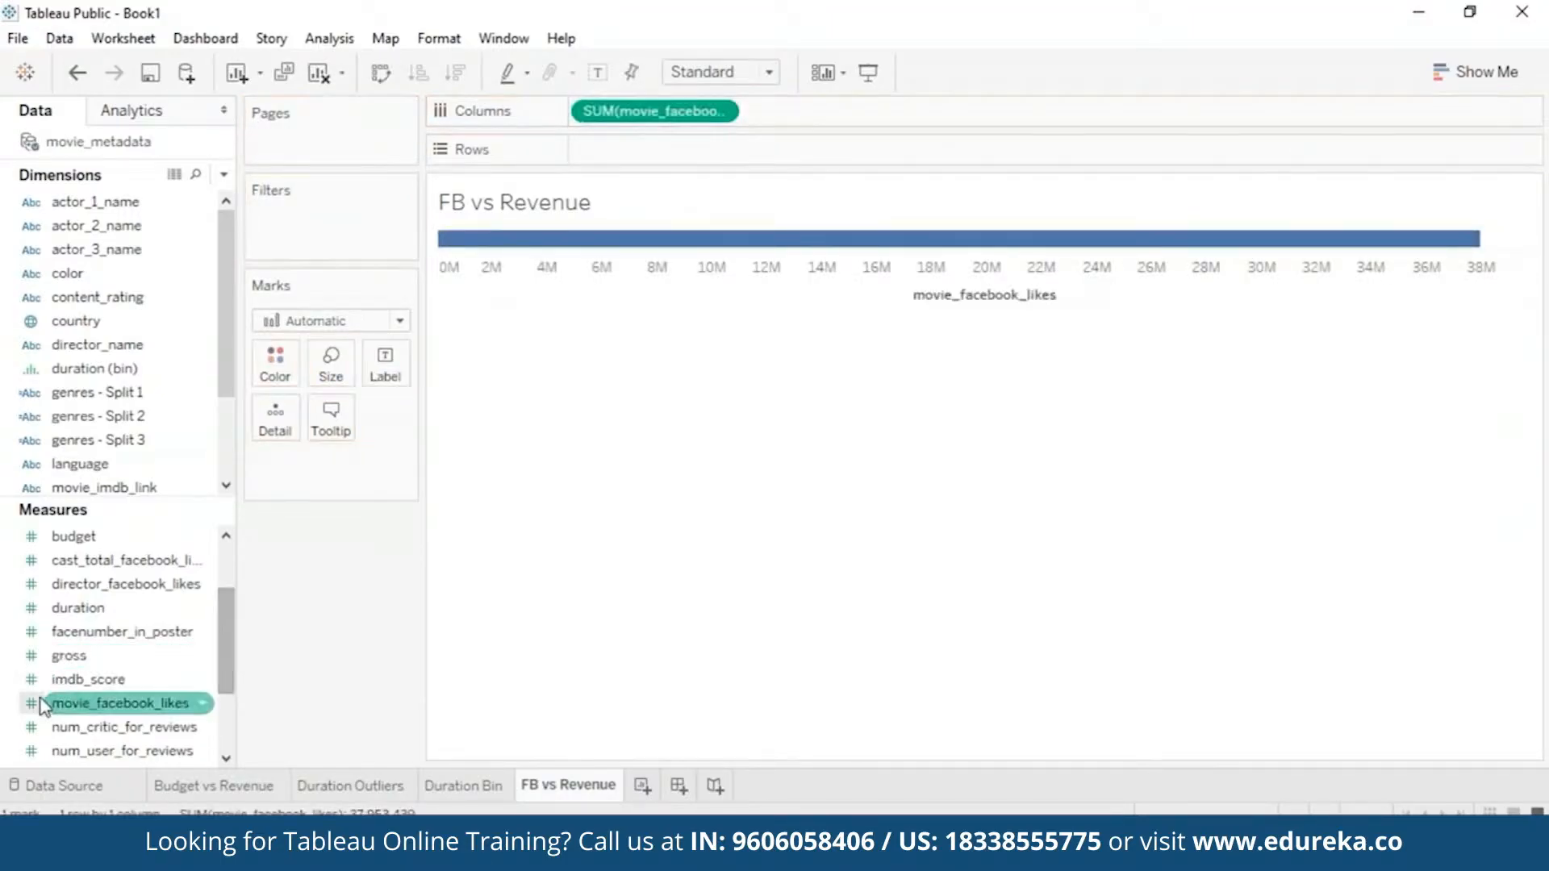
drag(69, 655, 614, 260)
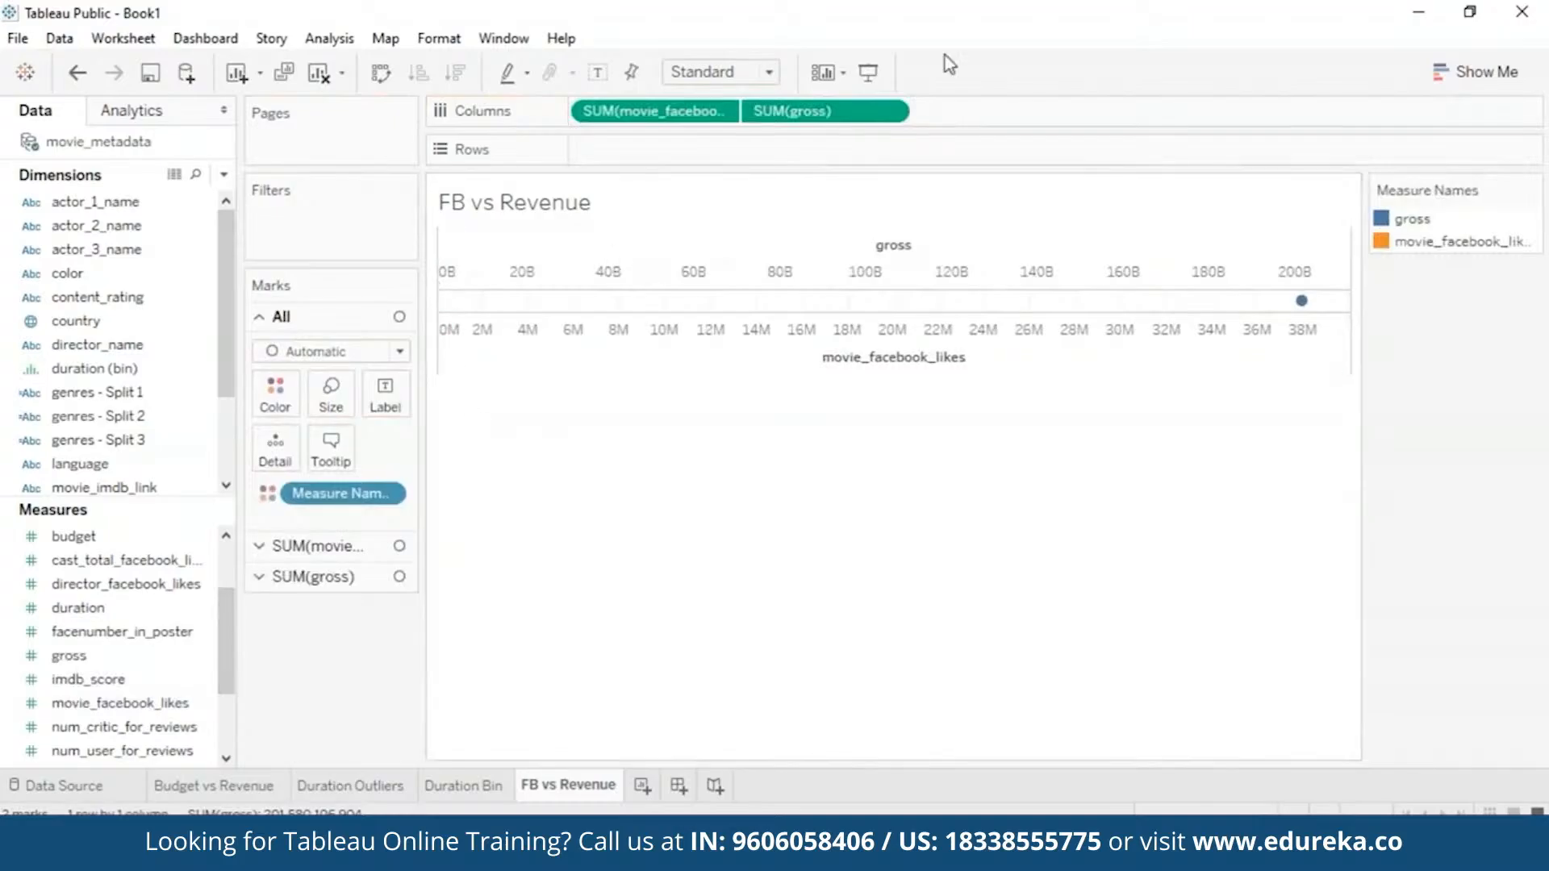
drag(807, 111, 694, 152)
mouse_move(949, 263)
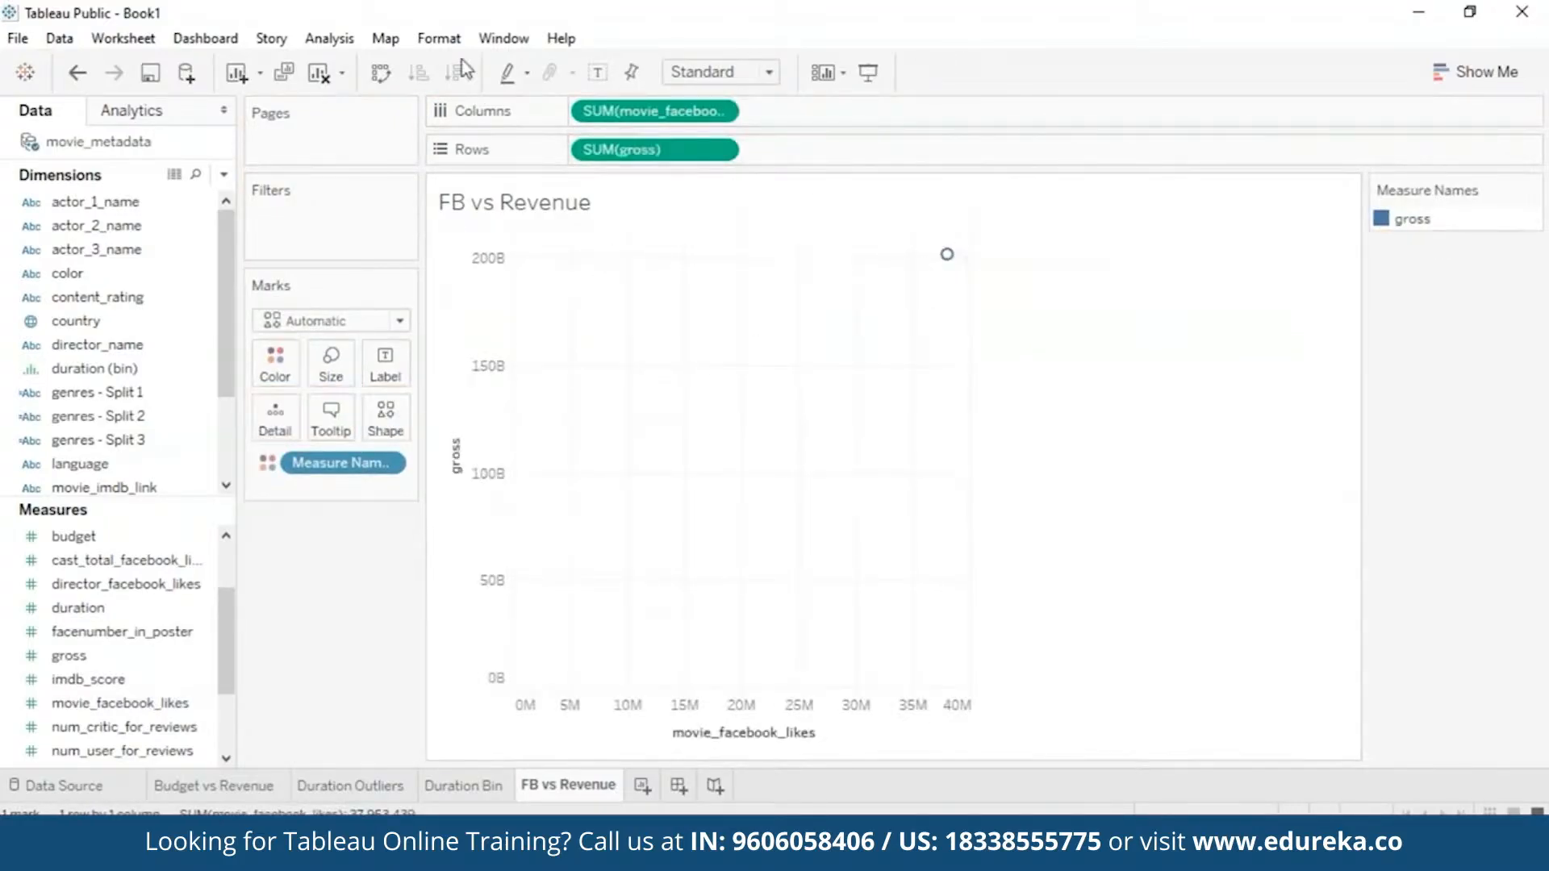
click(329, 40)
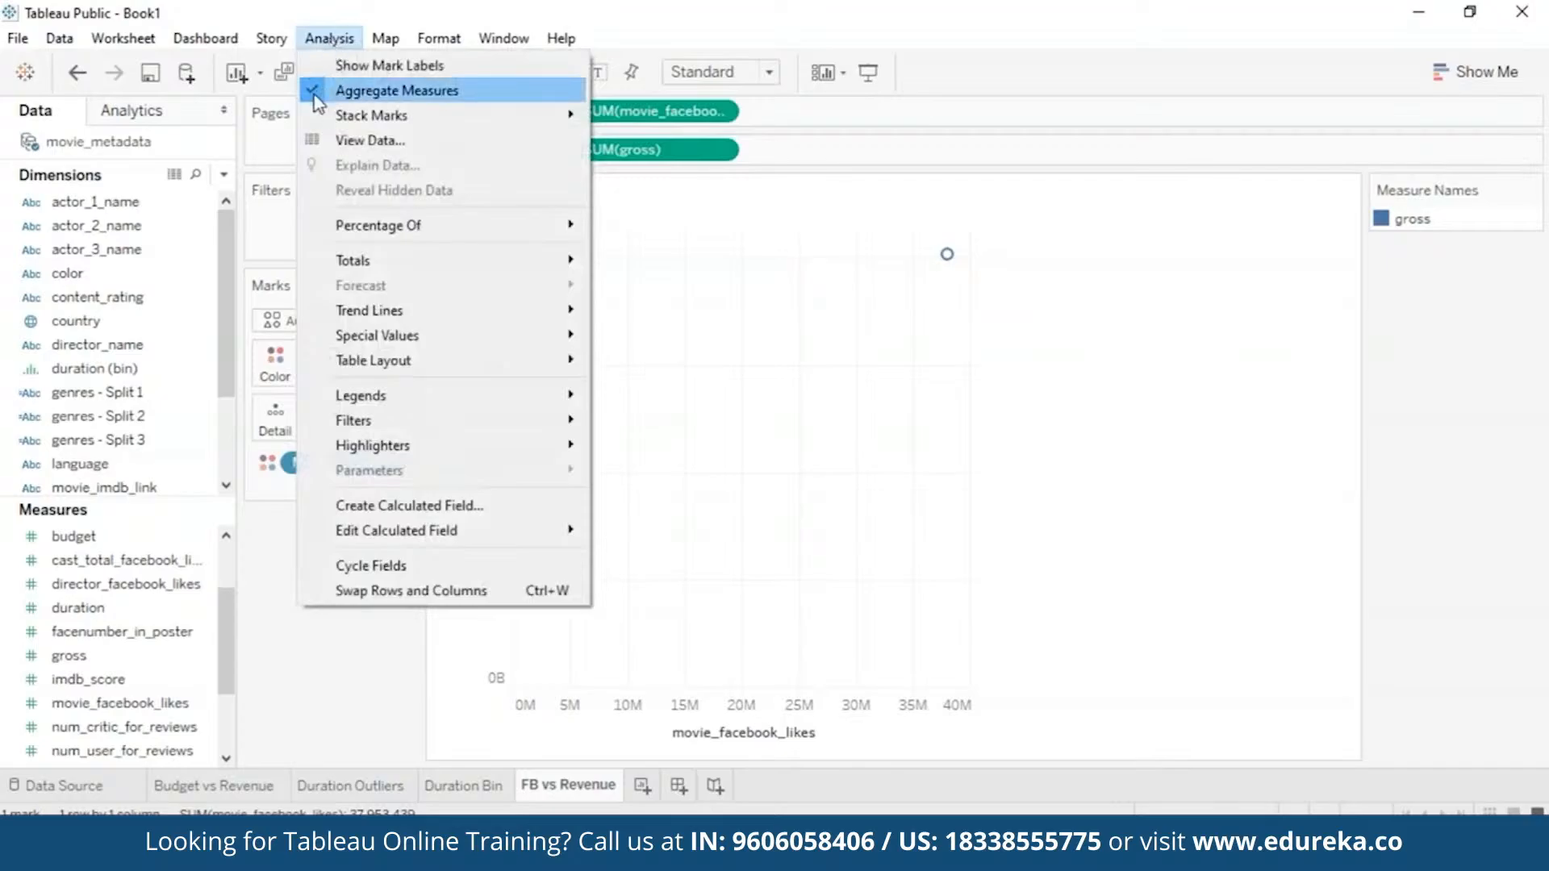
click(355, 90)
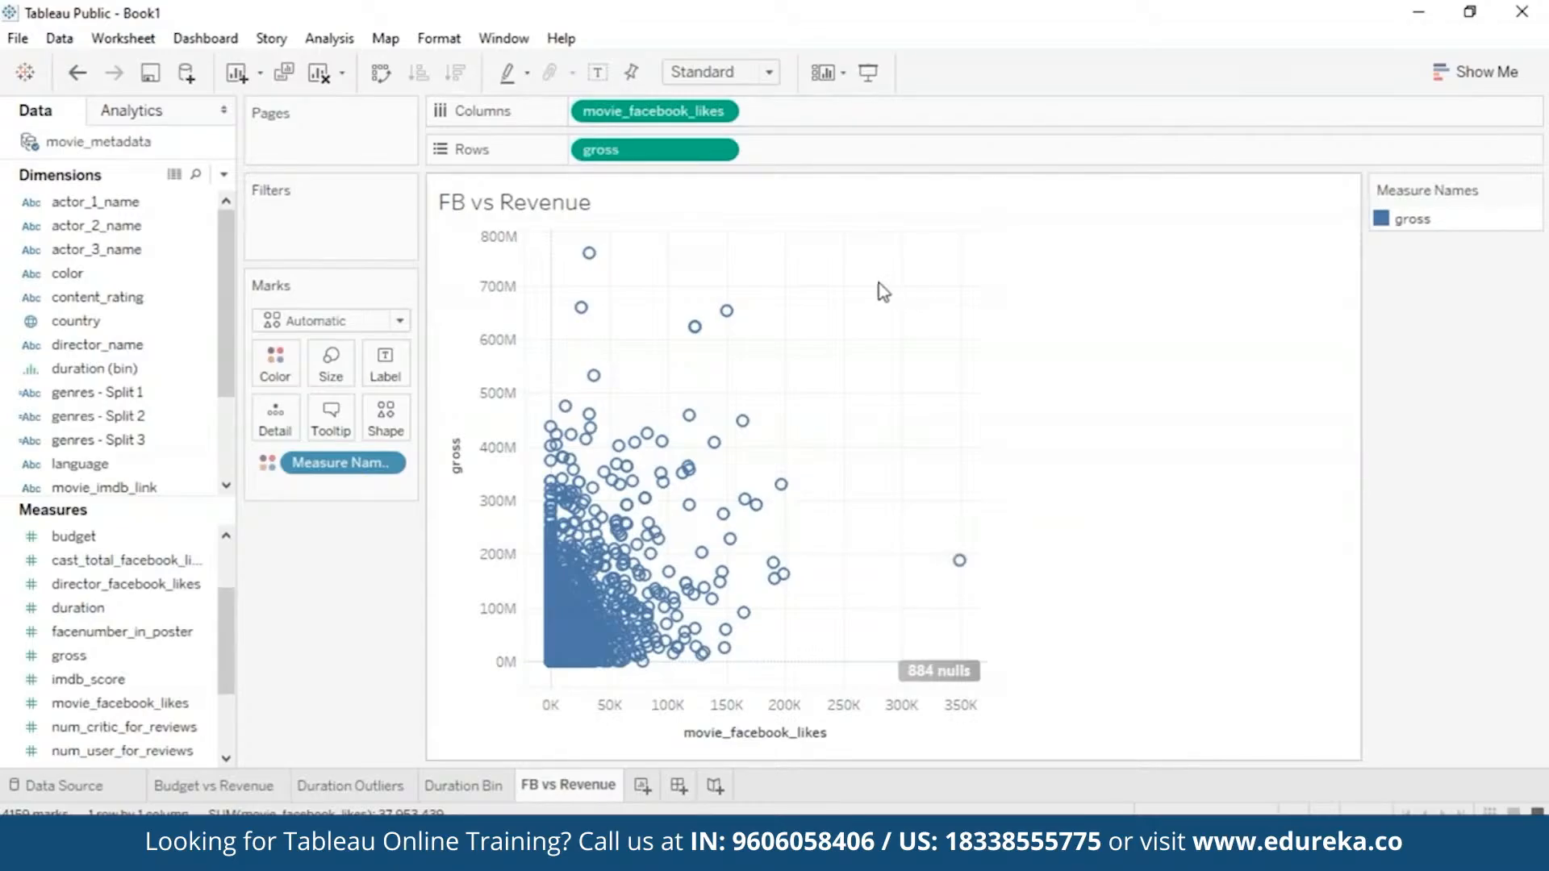
Step: Add a new worksheet and name it FB vs IMDb
click(643, 786)
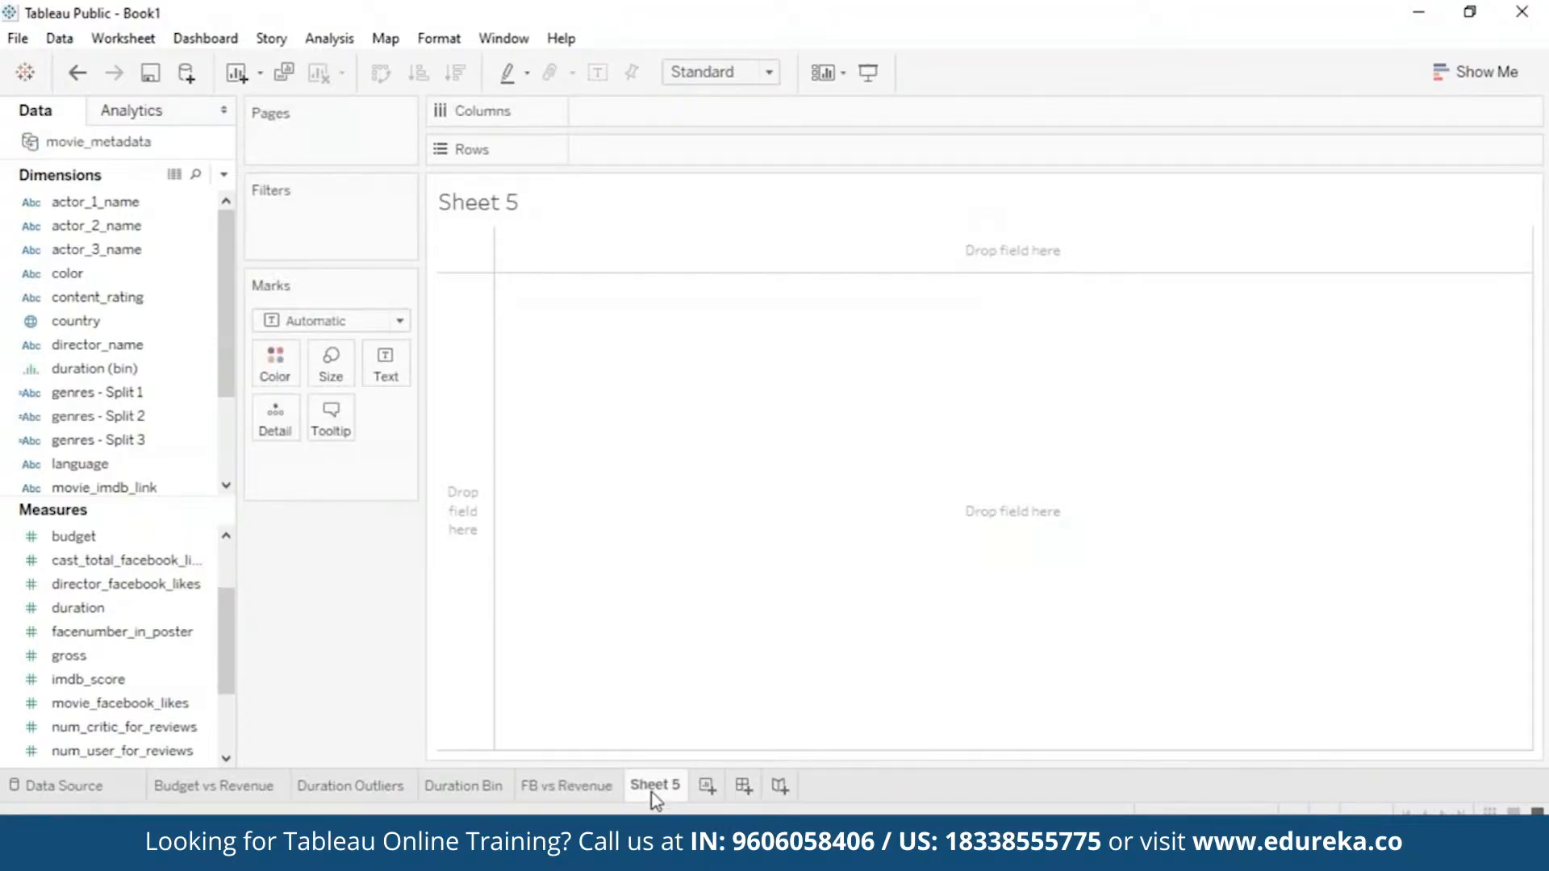
right_click(656, 798)
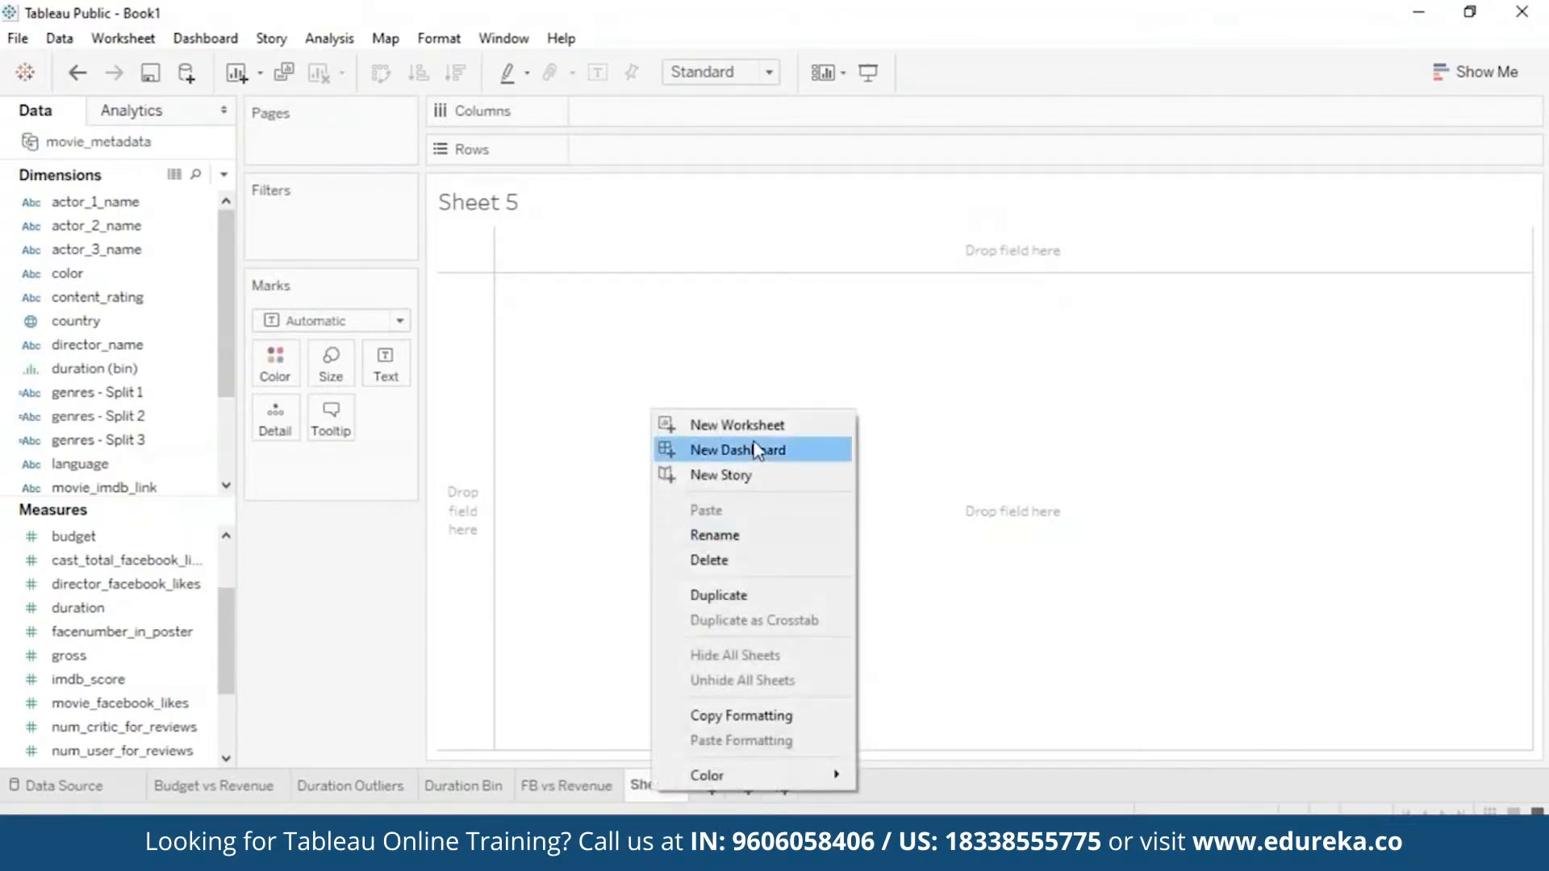
click(763, 536)
text(FB vs IMDb)
key(Return)
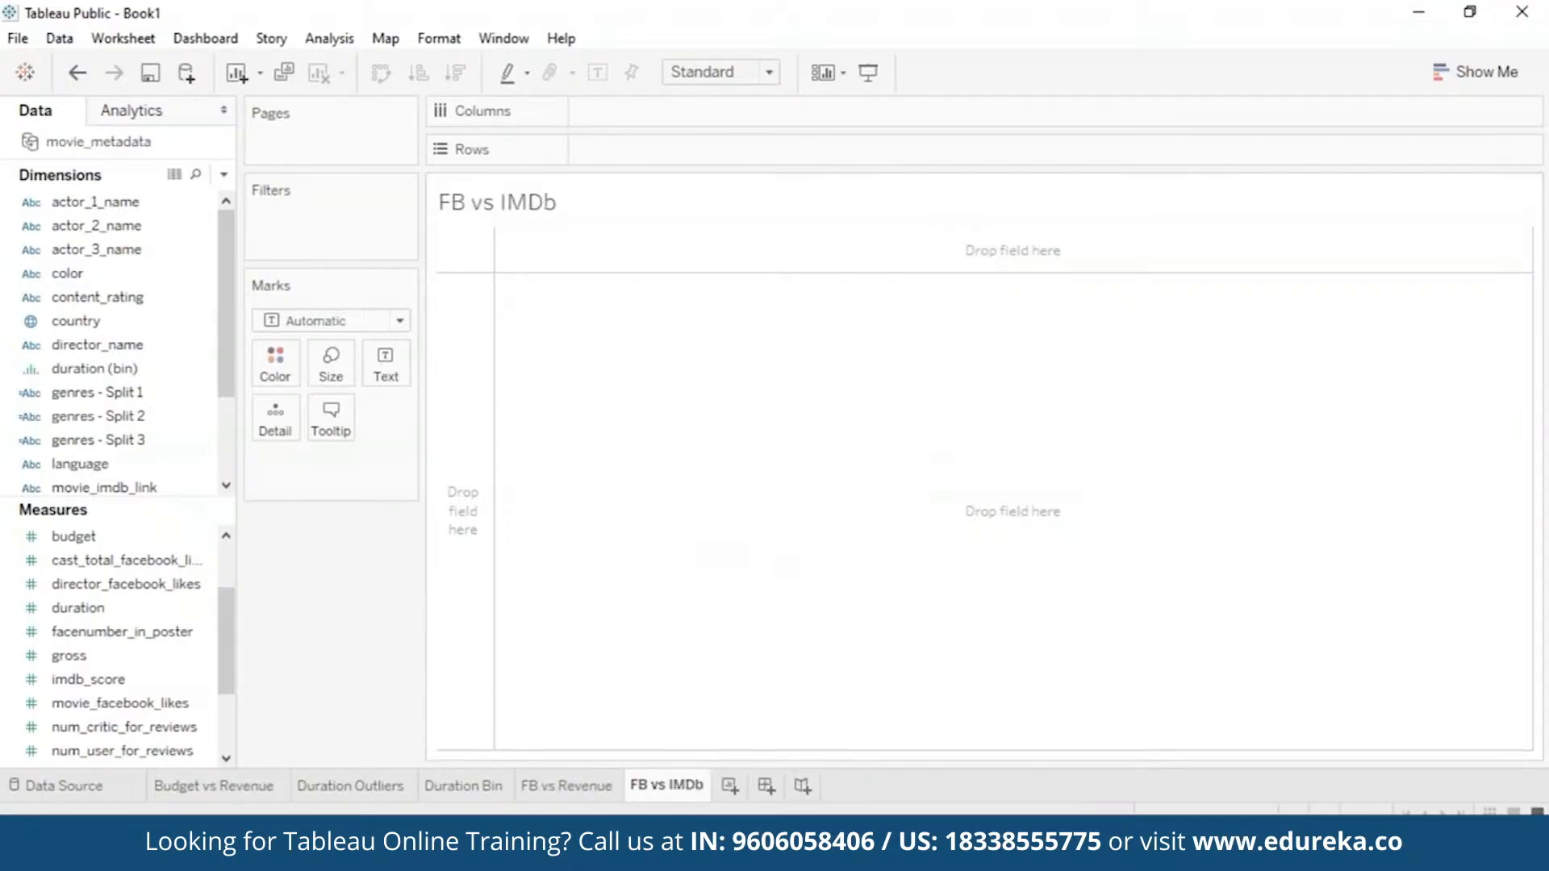
Step: Build a scatter plot with imdb_score in columns and movie_facebook_likes in rows, with measure aggregation turned off
drag(691, 25, 706, 109)
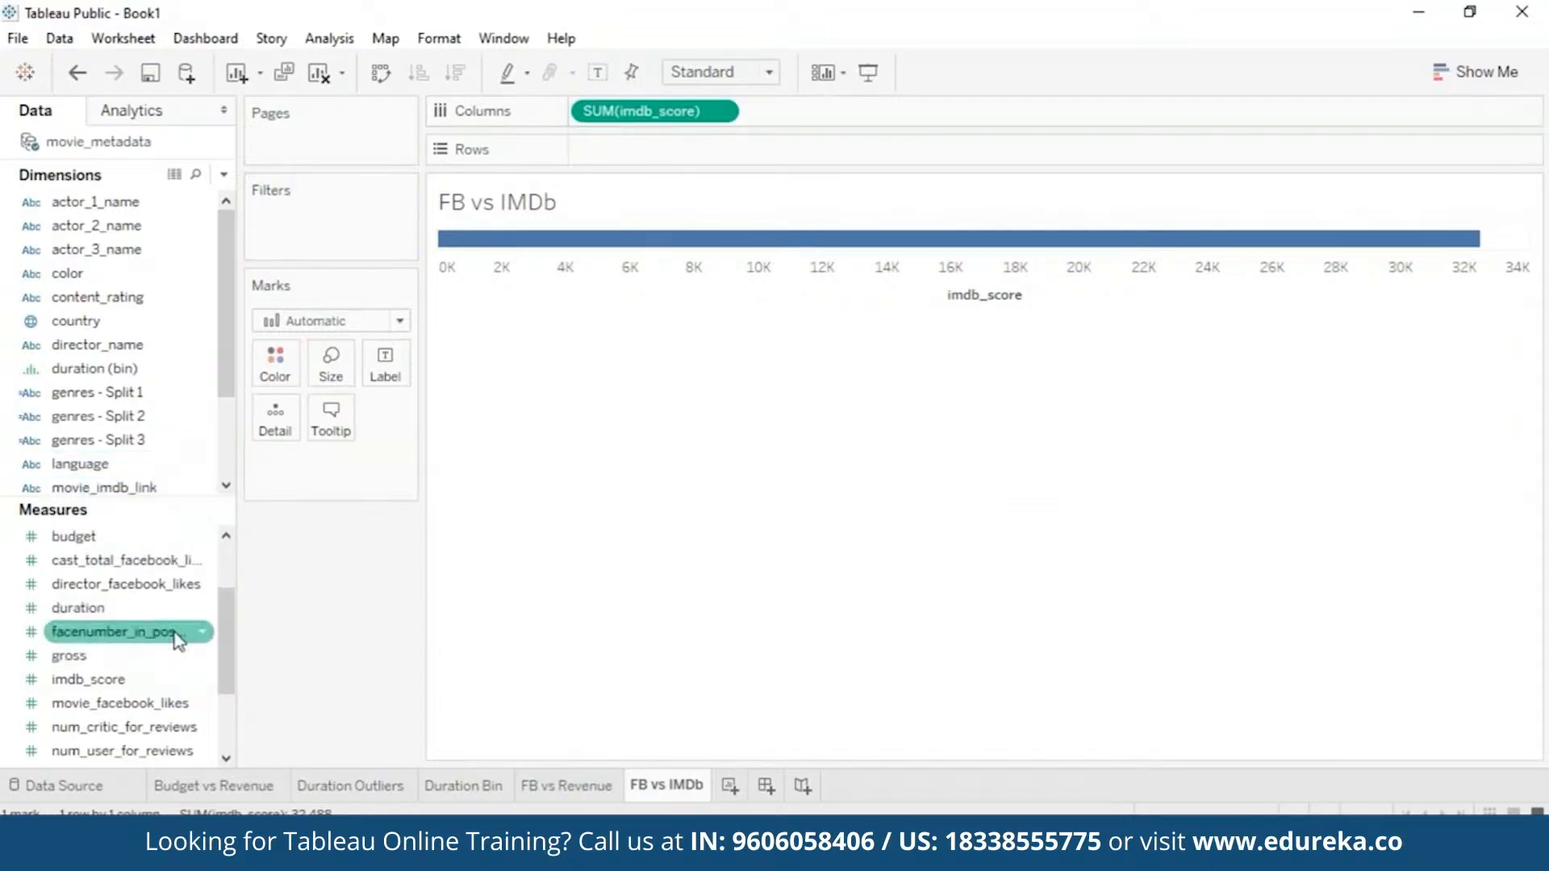
drag(232, 674, 689, 148)
click(329, 38)
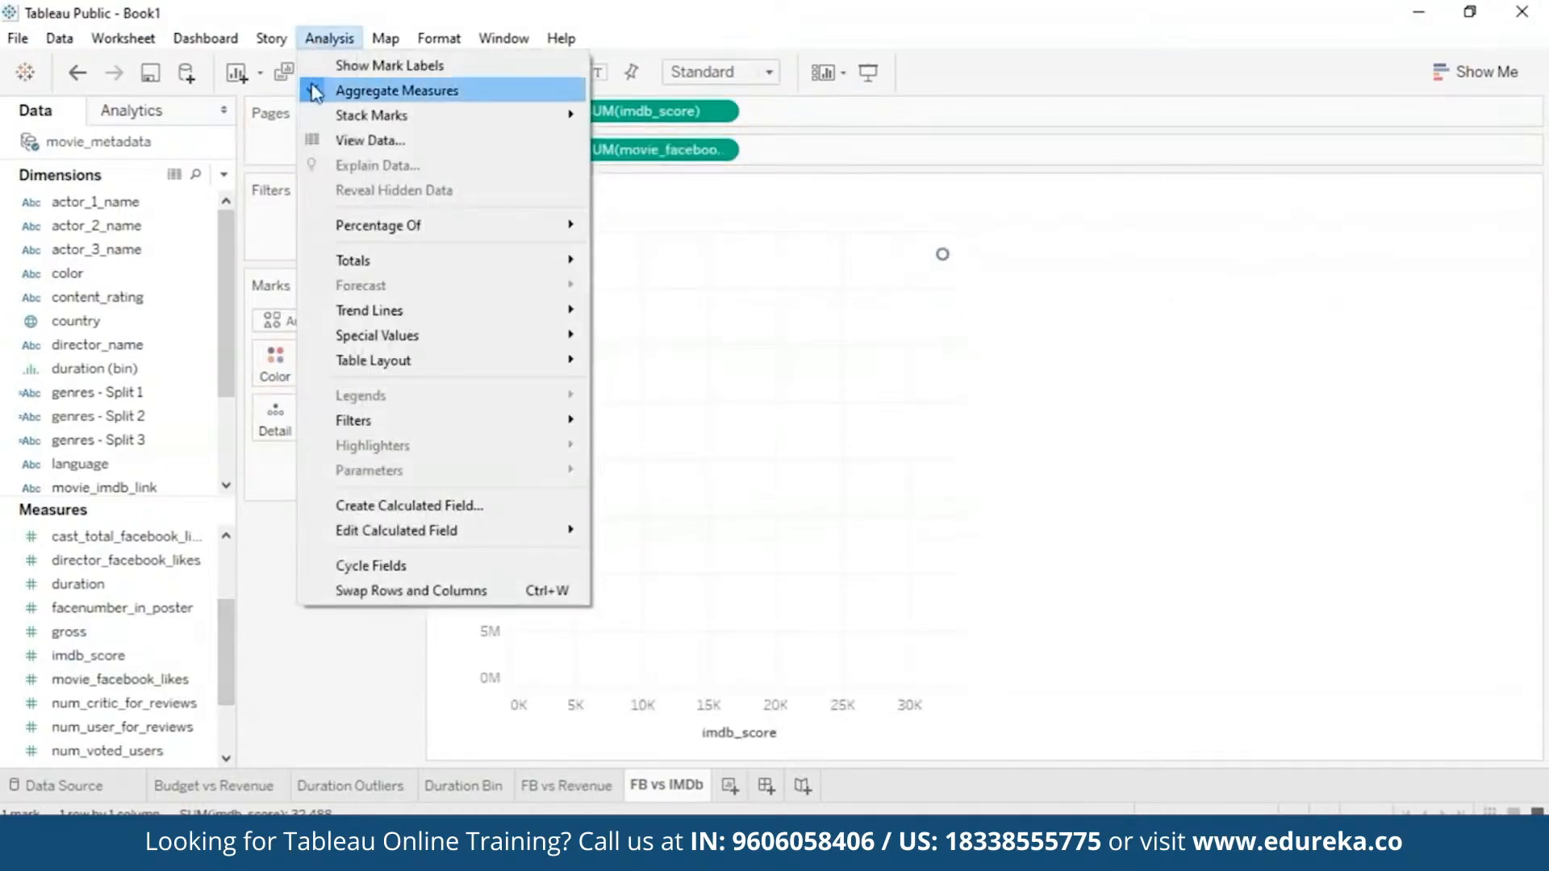
click(398, 89)
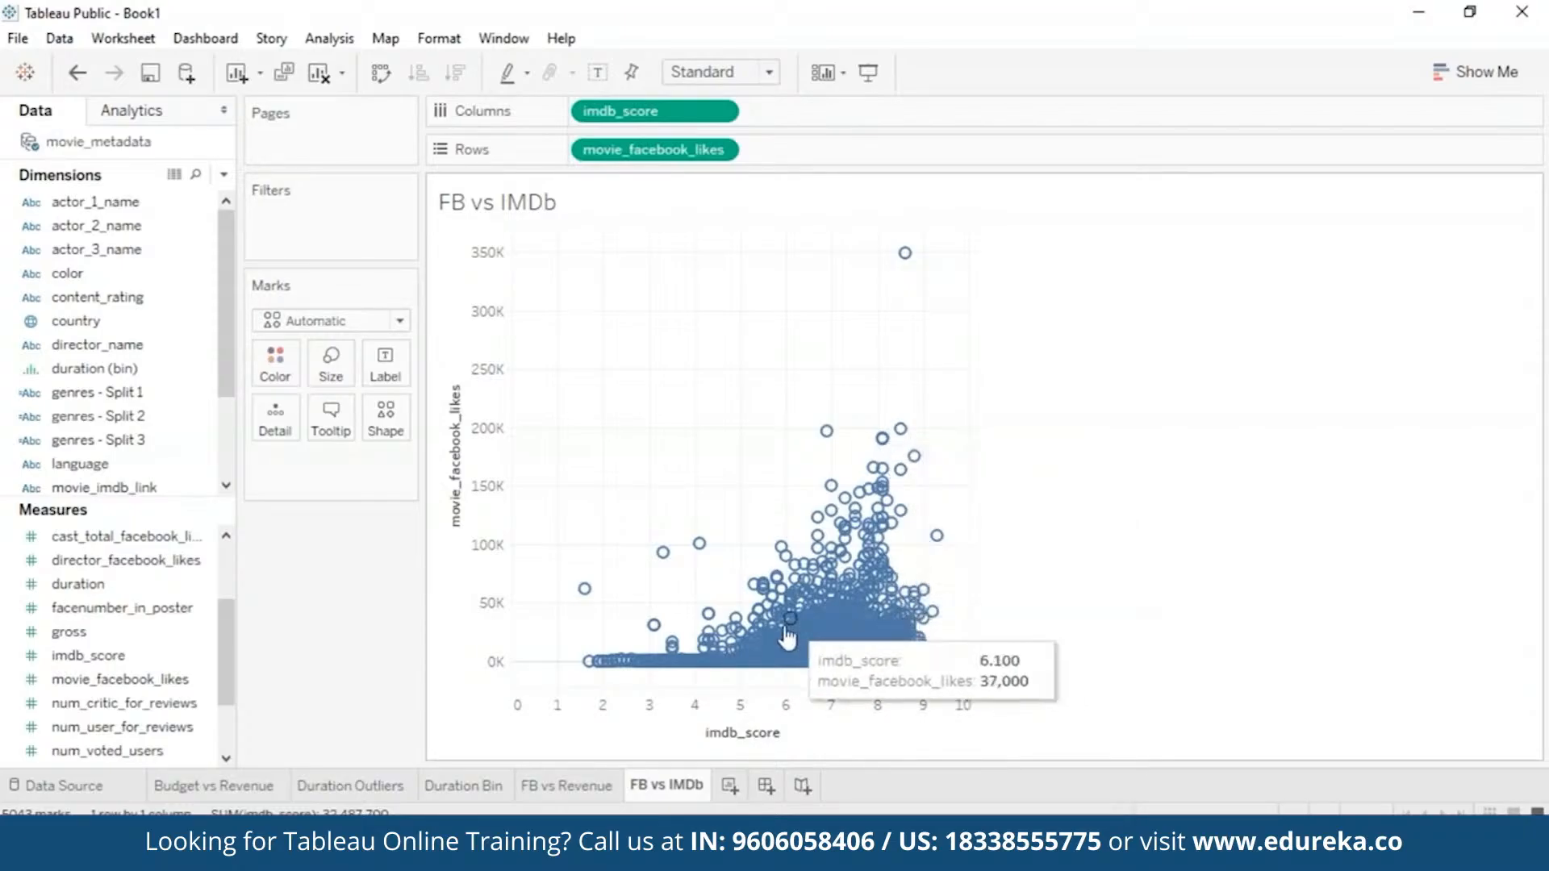
Step: Try a logarithmic trend line on the FB vs IMDb scatter plot and replace it with a polynomial one
click(164, 120)
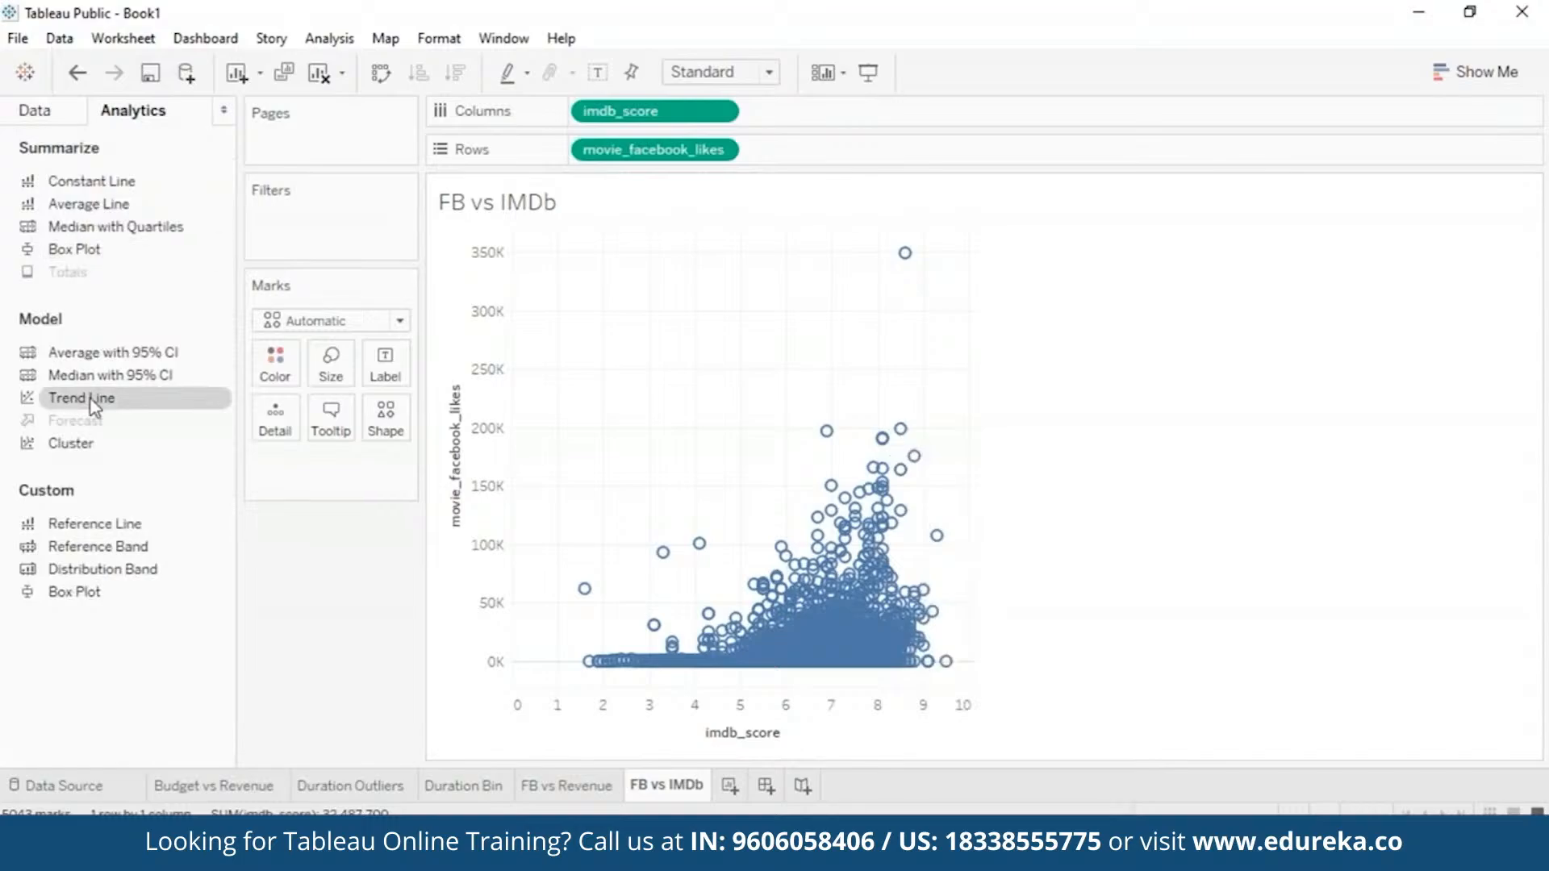
drag(97, 404, 976, 271)
drag(83, 404, 738, 311)
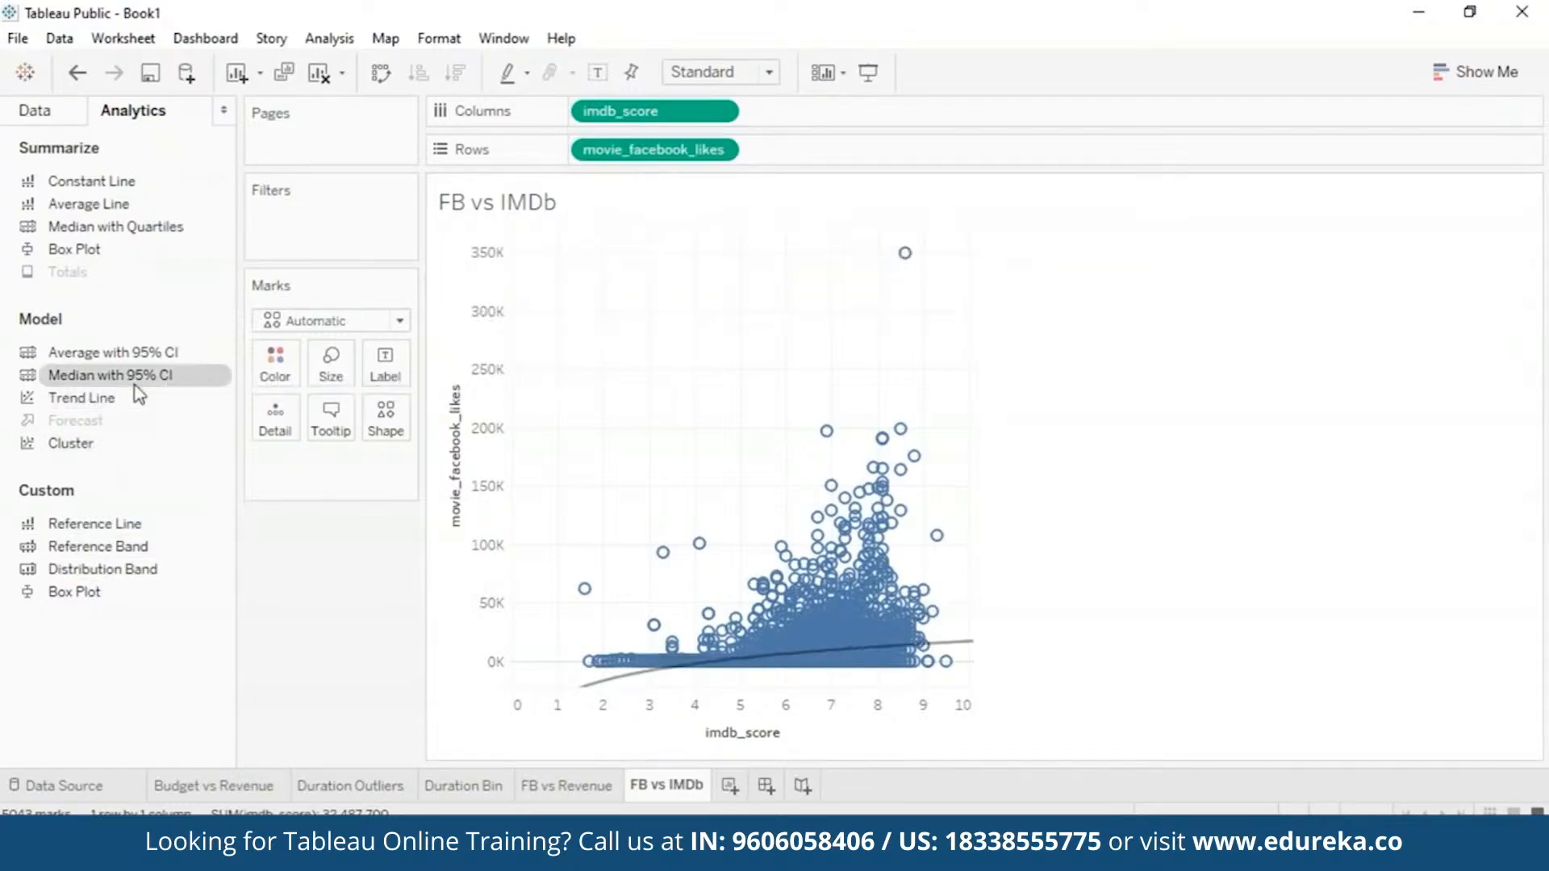
drag(153, 395, 944, 311)
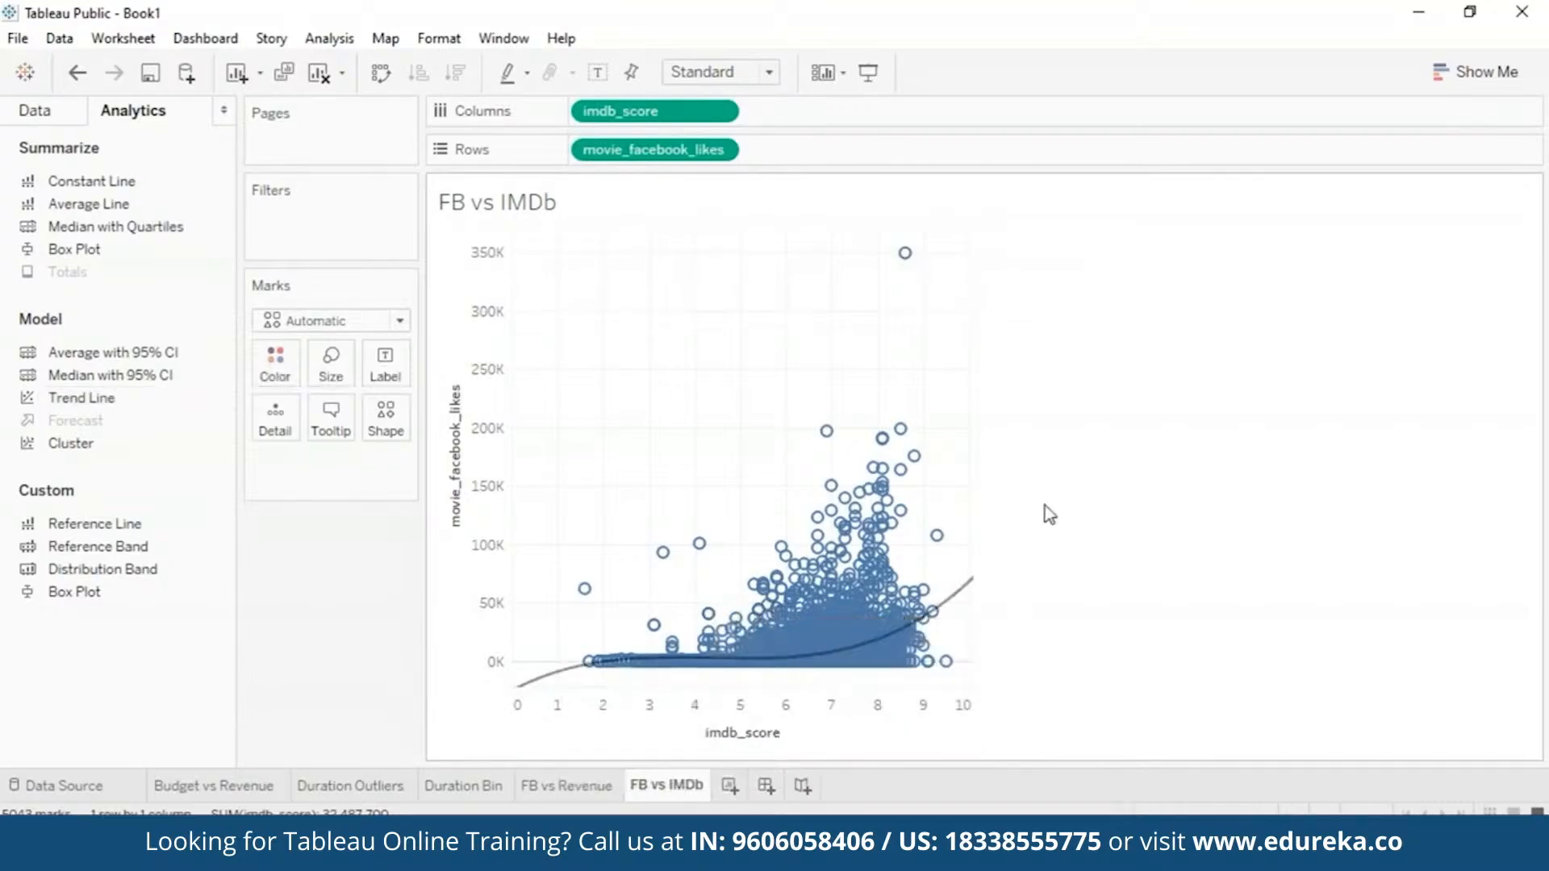
mouse_move(912, 623)
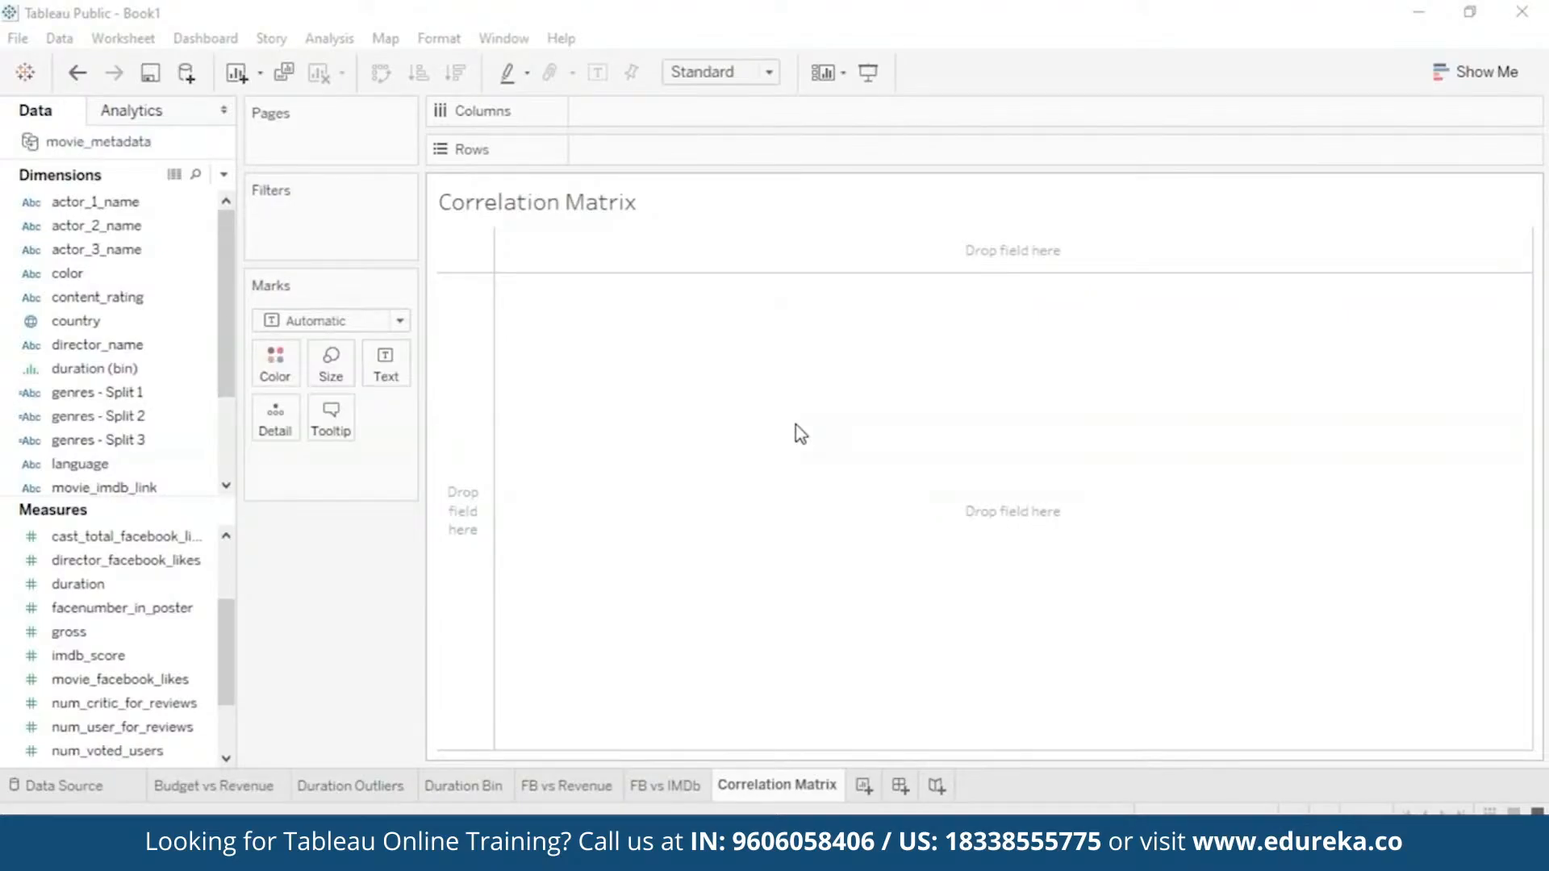
Step: Plot budget in columns against duration in rows on the Correlation Matrix sheet, with measure aggregation turned off
click(71, 561)
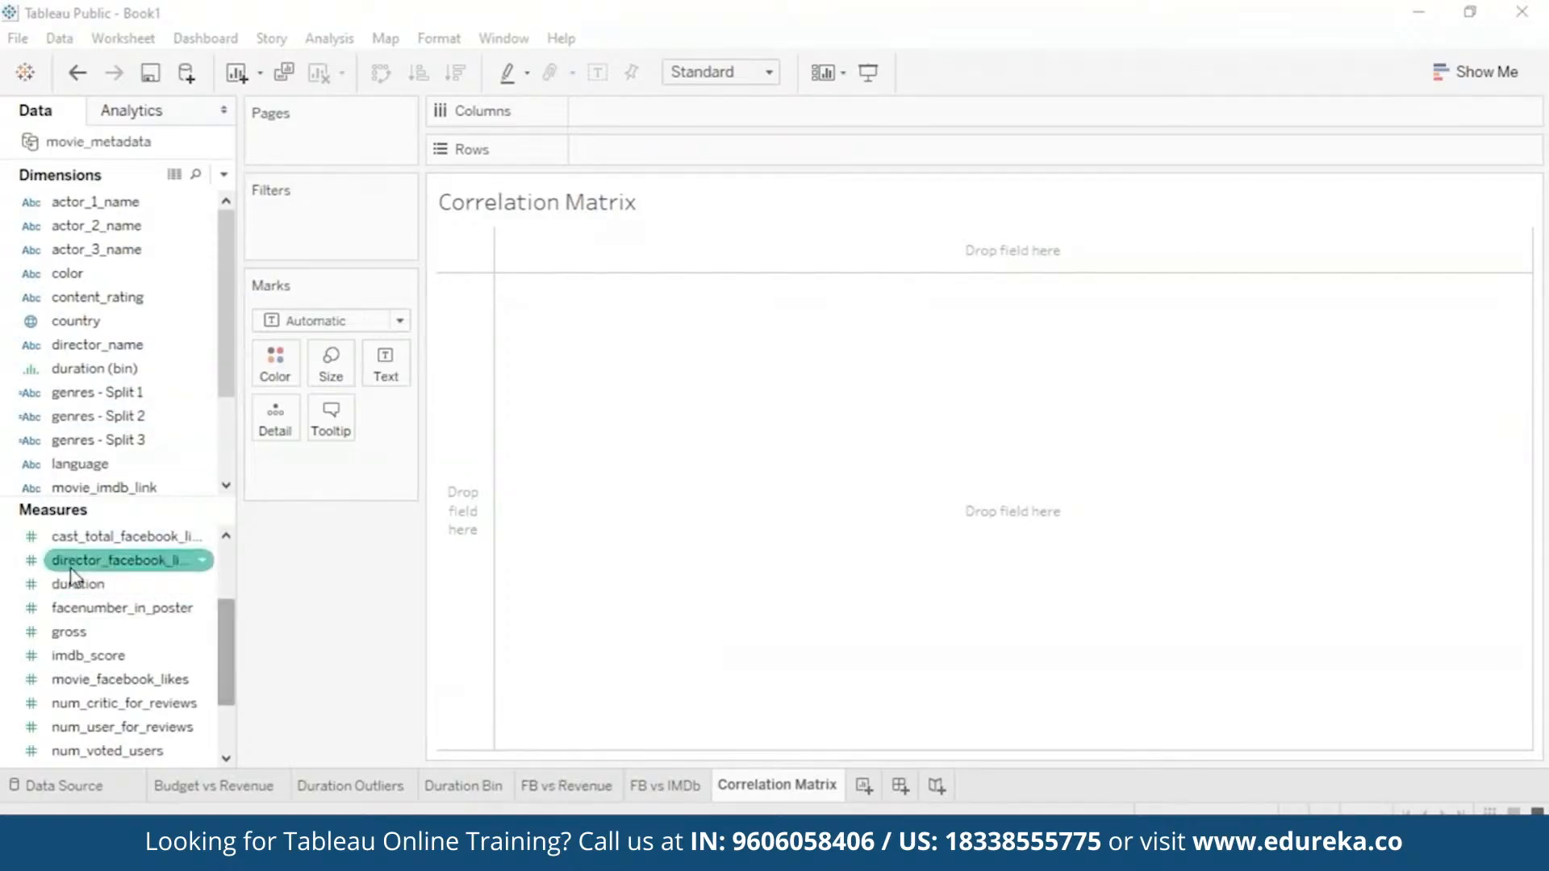
scroll(80, 584, up, 1)
mouse_move(73, 583)
mouse_down()
mouse_move(419, 382)
mouse_move(559, 219)
mouse_move(581, 139)
mouse_move(640, 121)
mouse_up()
mouse_move(77, 655)
mouse_down()
mouse_move(161, 655)
mouse_move(664, 166)
mouse_move(654, 150)
mouse_up()
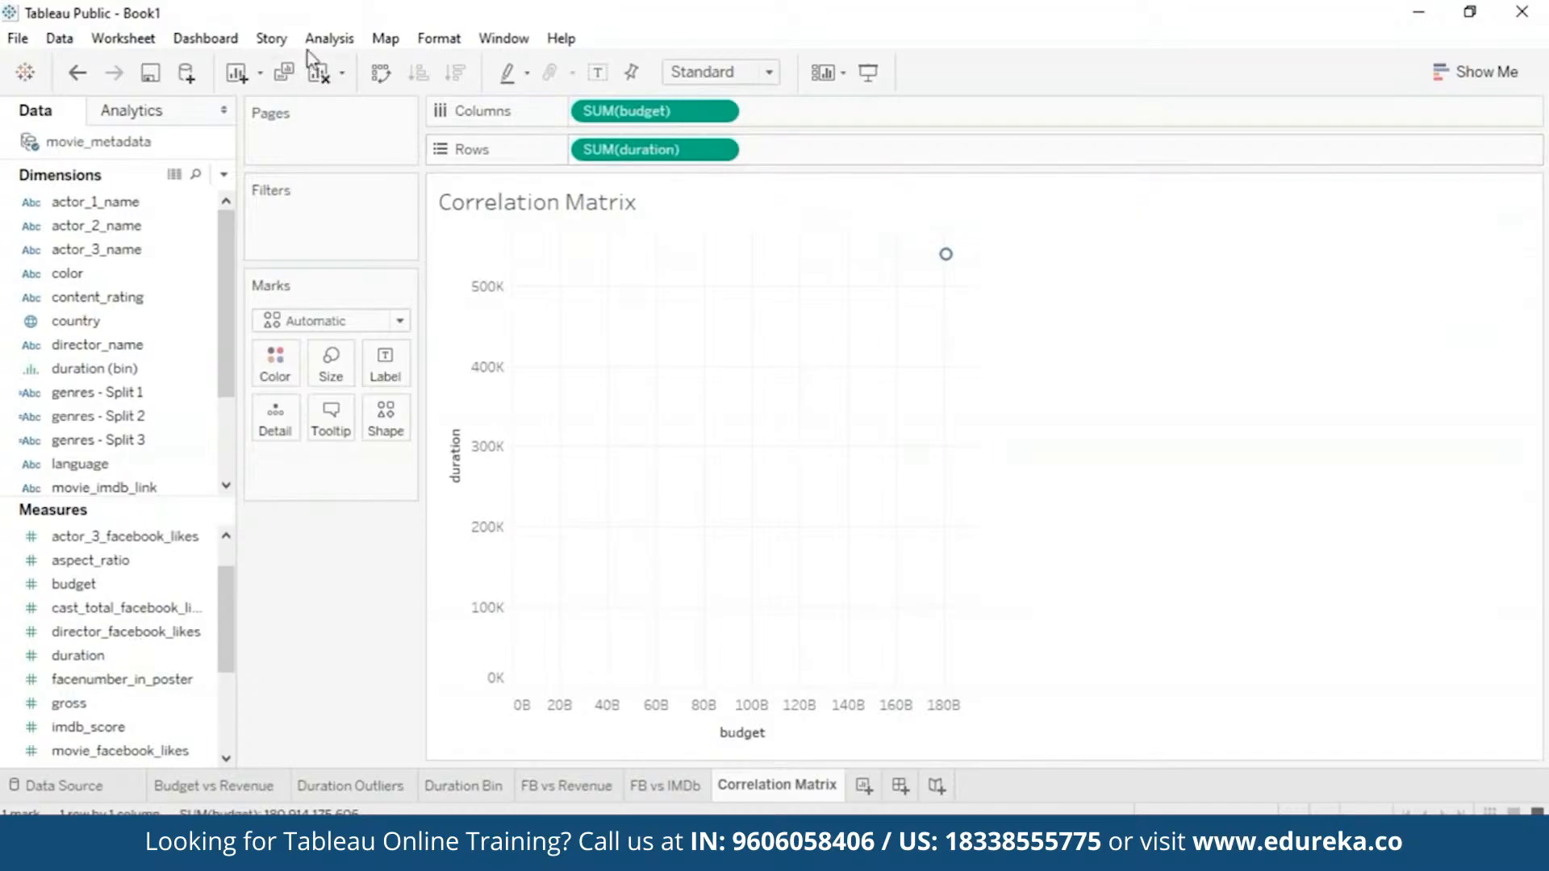
click(330, 38)
click(379, 91)
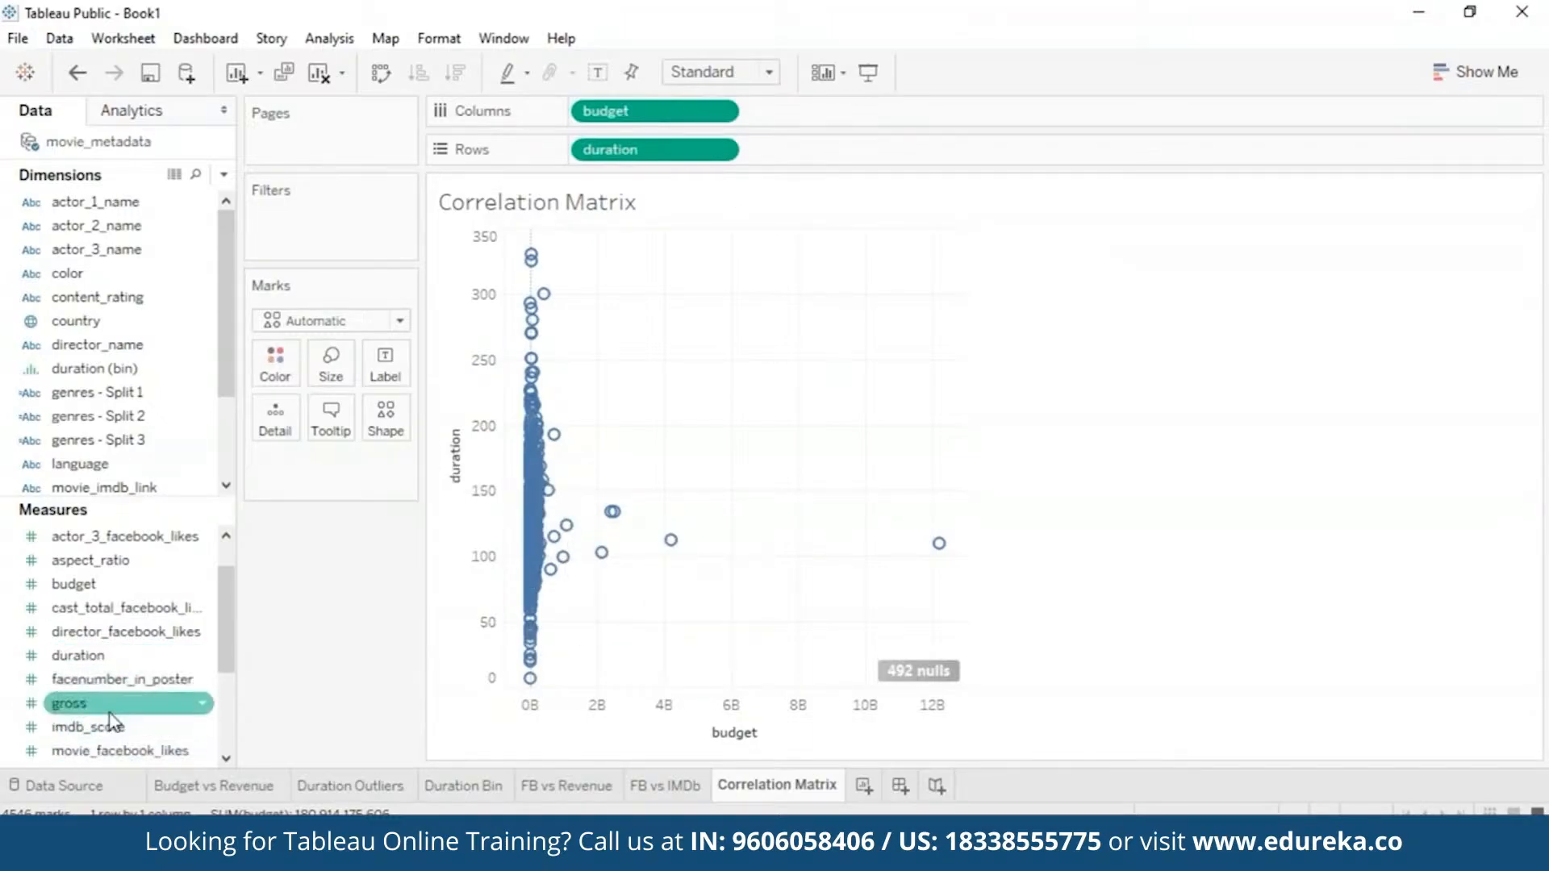
Step: Extend the correlation matrix with gross, imdb_score and movie_facebook_likes on both columns and rows, and fit it to Entire View
drag(113, 716, 827, 112)
drag(70, 702, 790, 148)
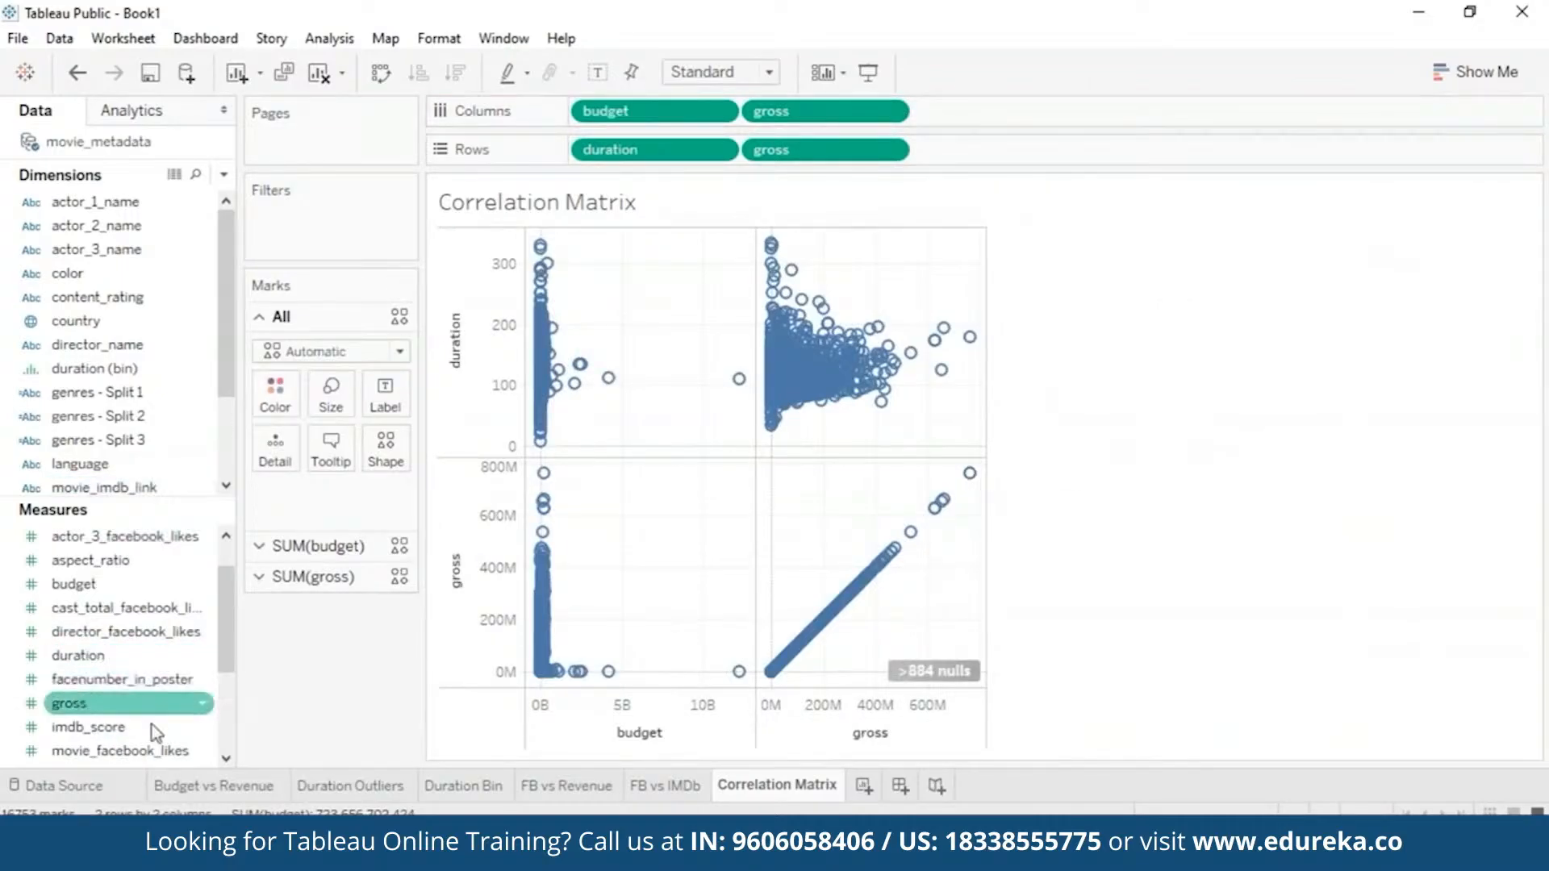
drag(152, 727, 1023, 114)
drag(109, 734, 995, 147)
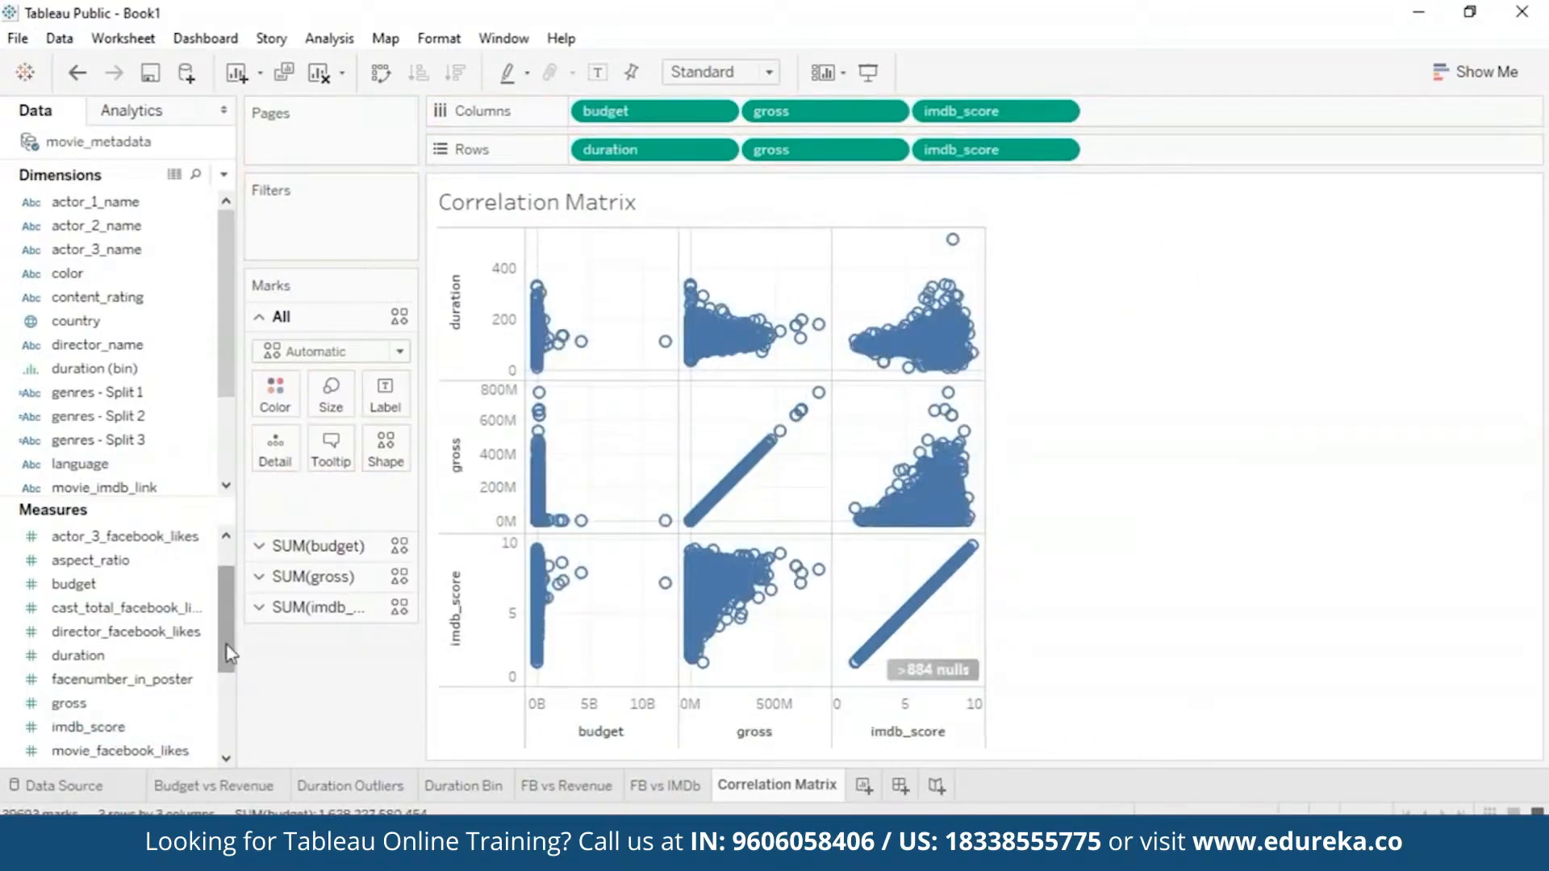
drag(113, 750, 1196, 152)
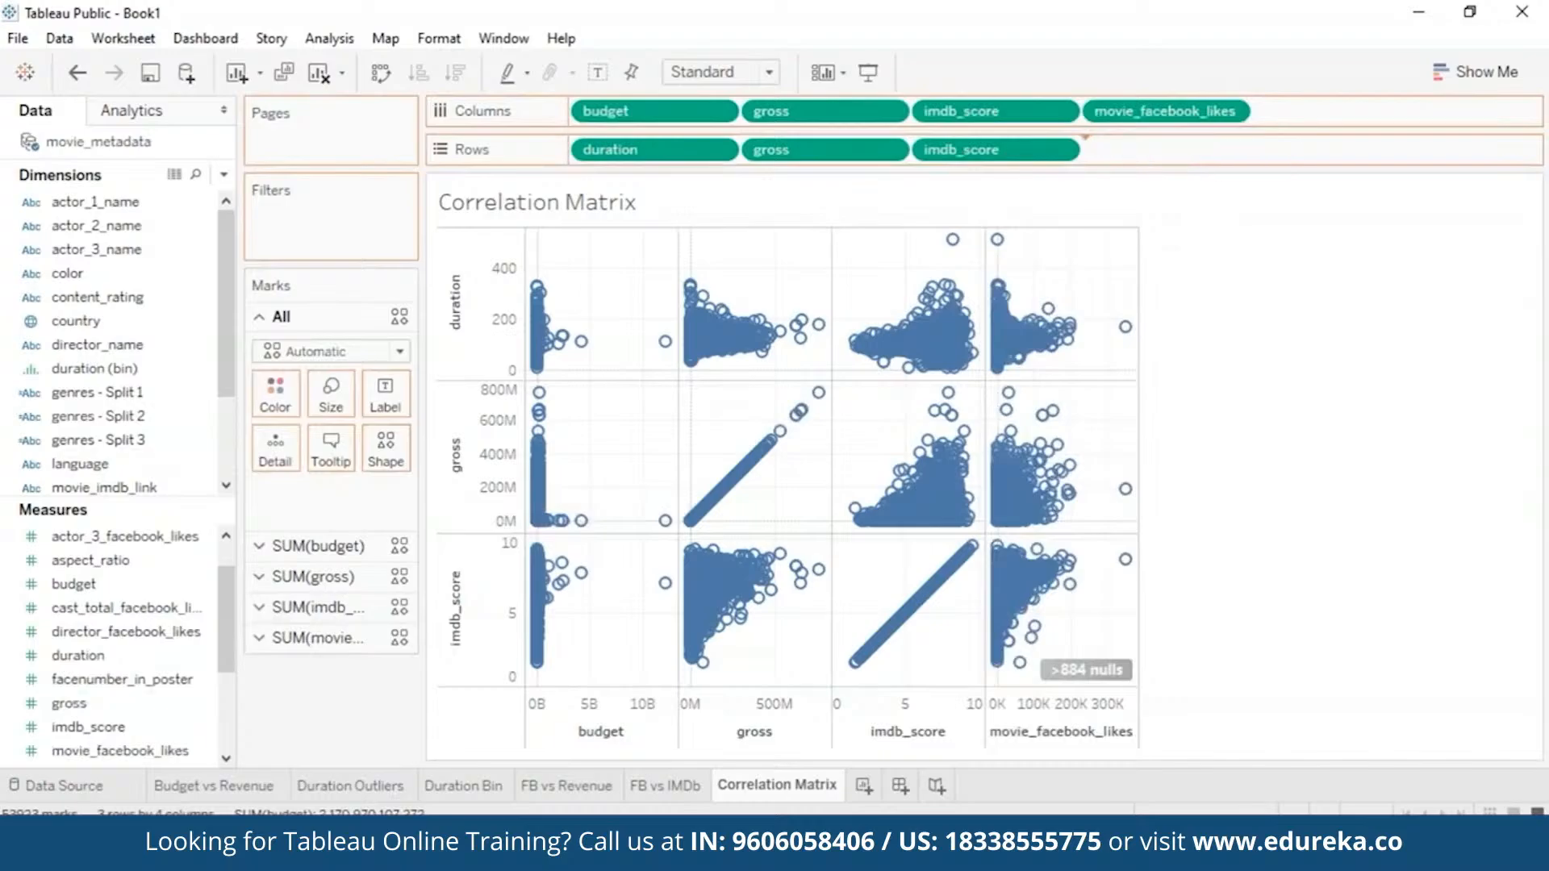
click(772, 74)
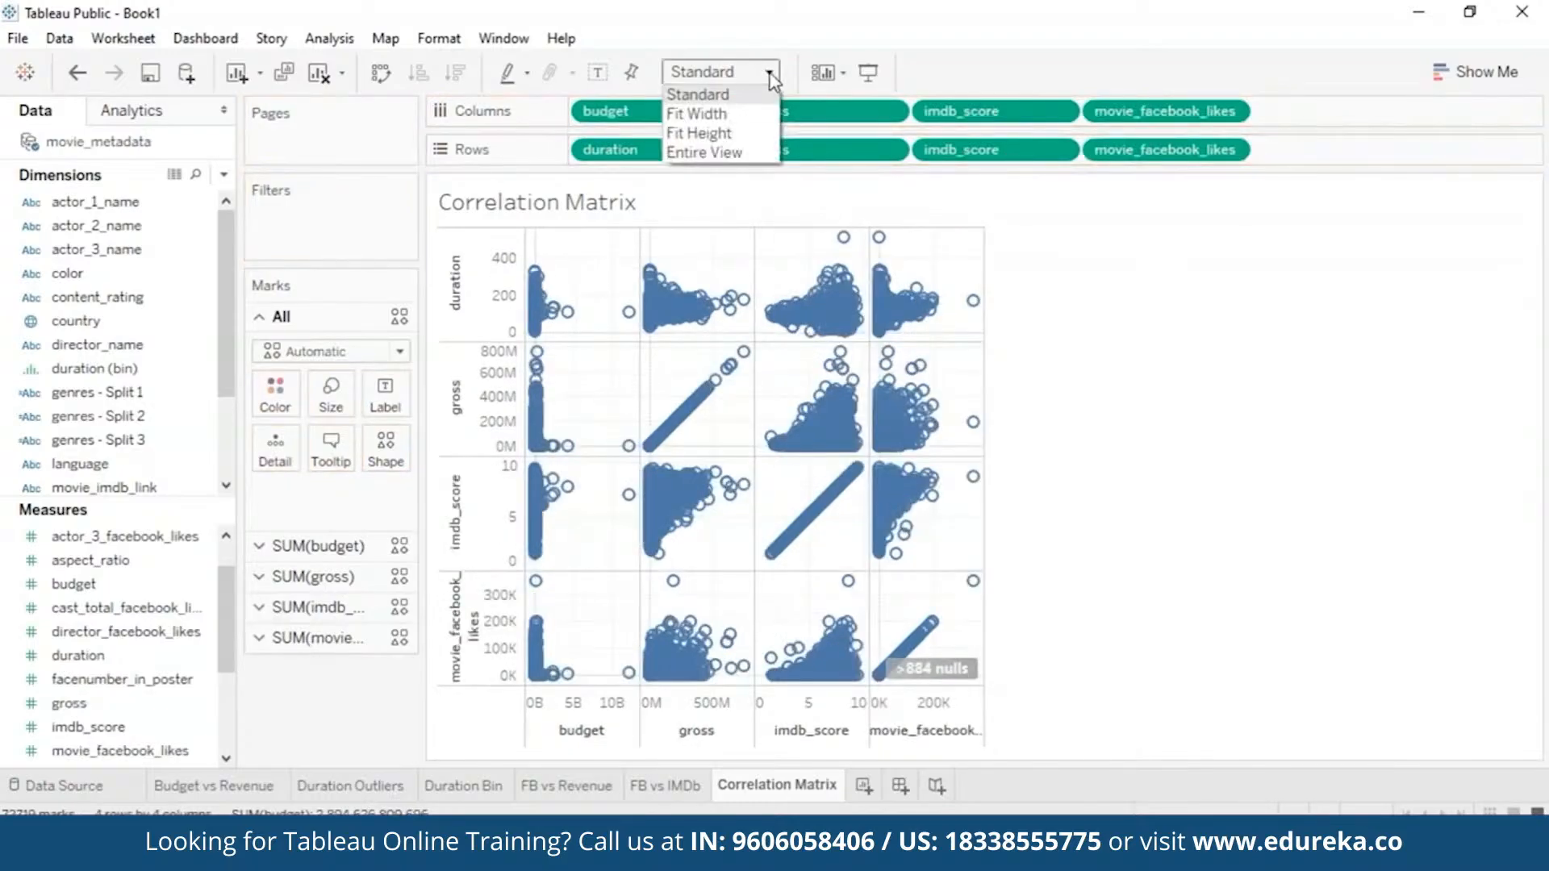
click(732, 167)
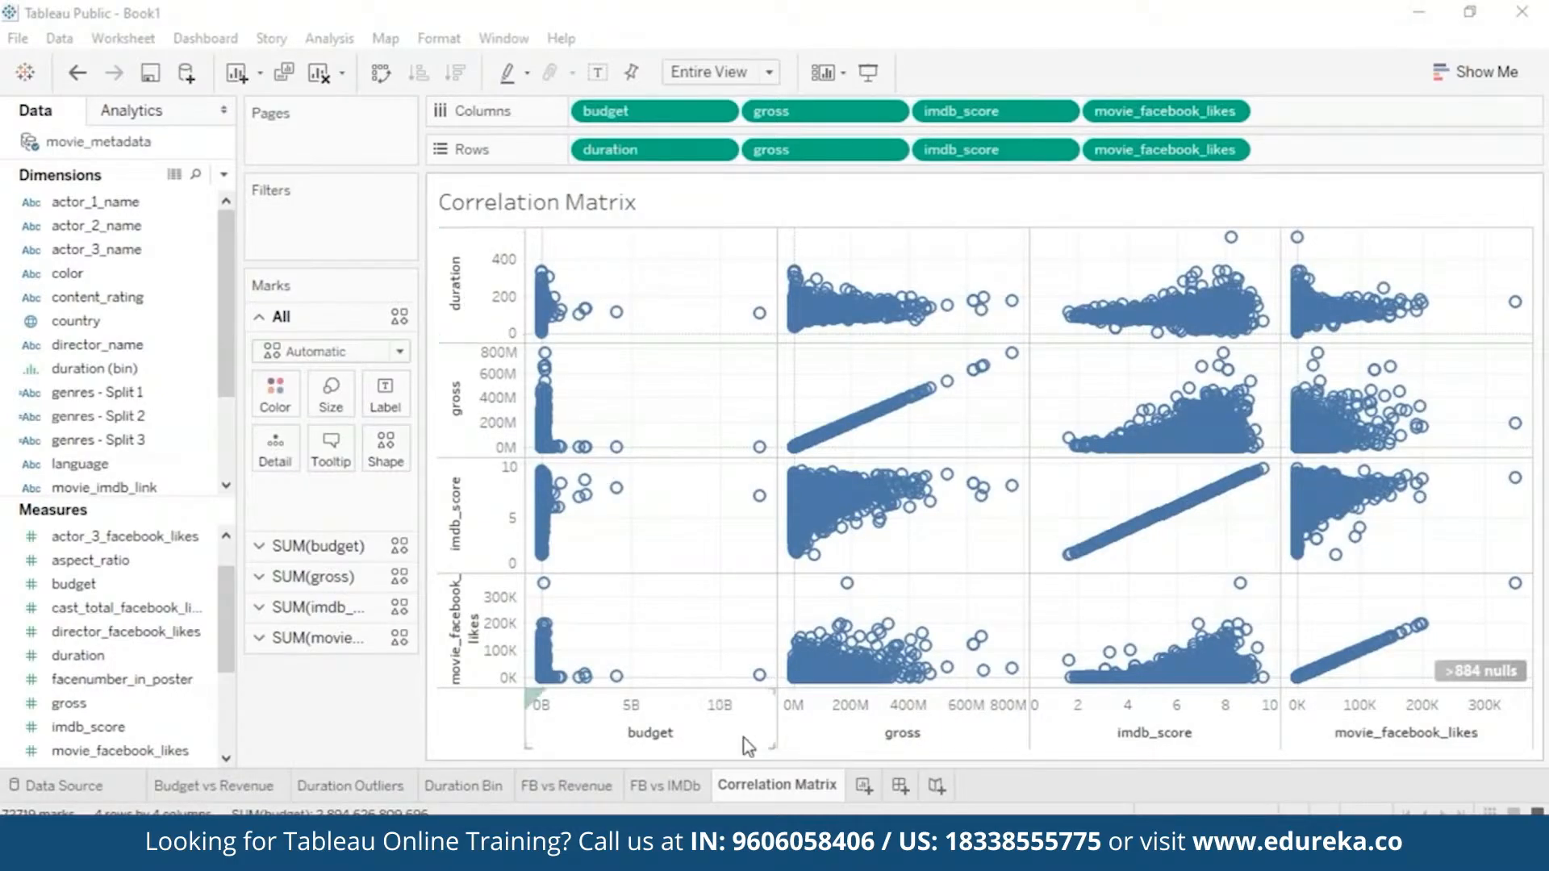
mouse_move(905, 400)
mouse_move(944, 500)
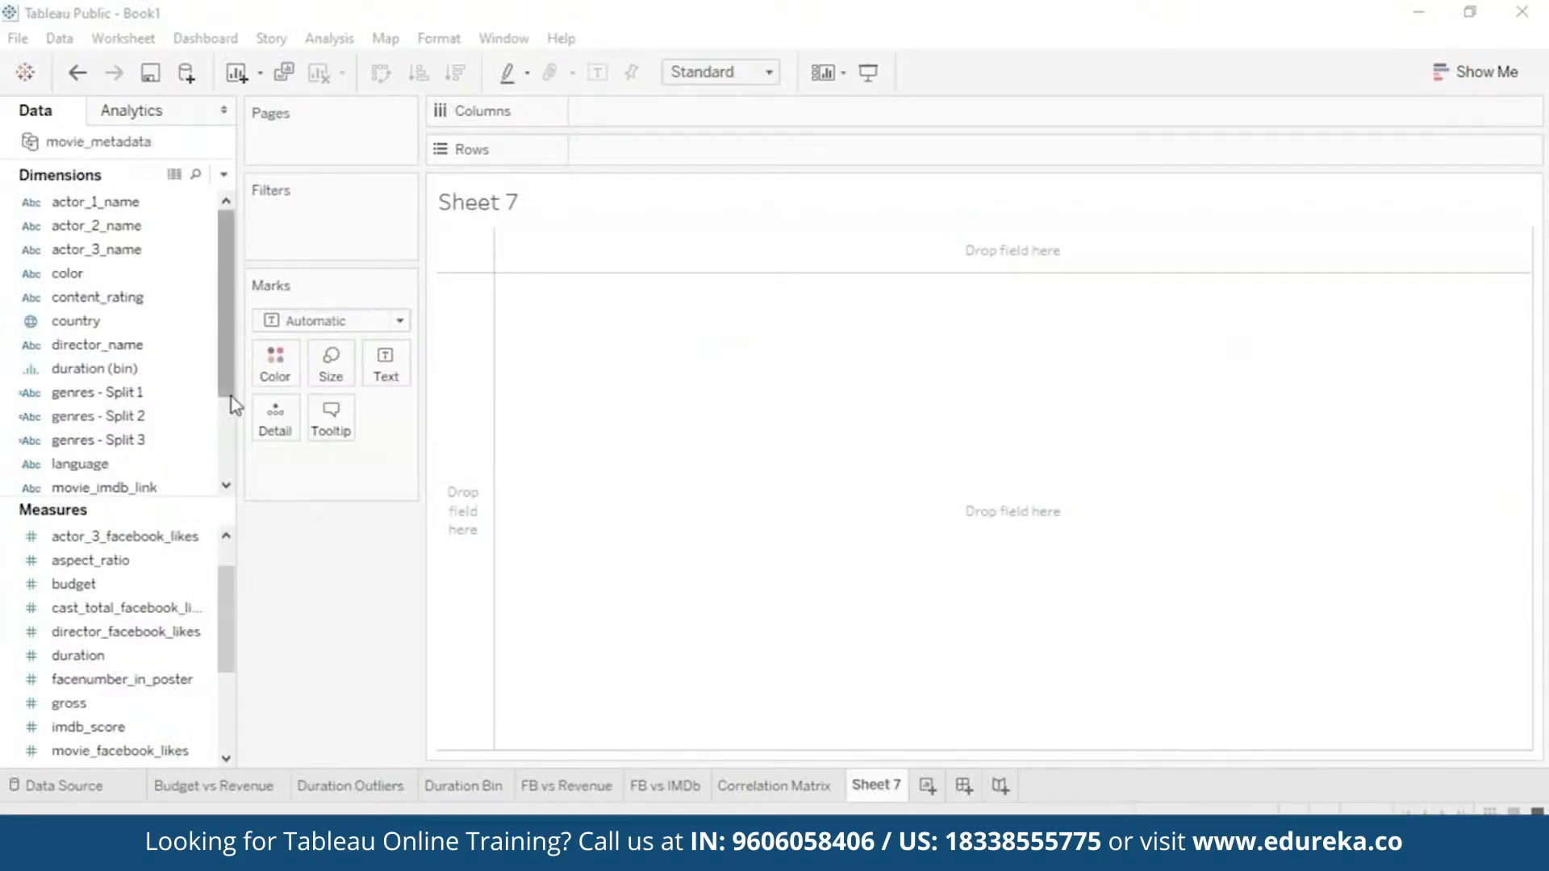
Step: Change the data type of the title_year dimension to Date
drag(221, 372, 219, 473)
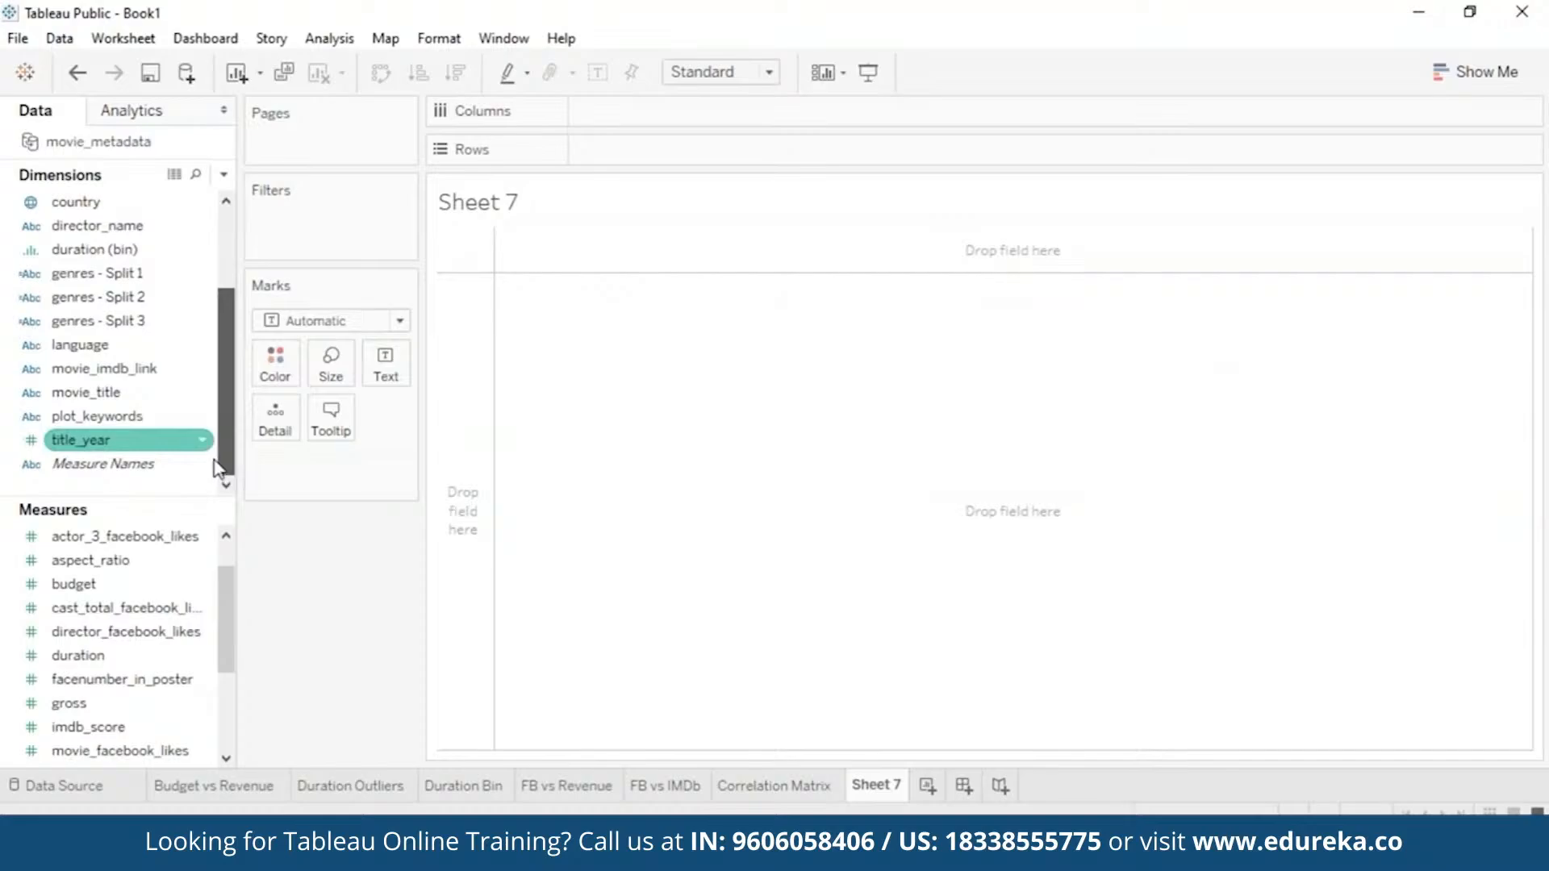
right_click(185, 440)
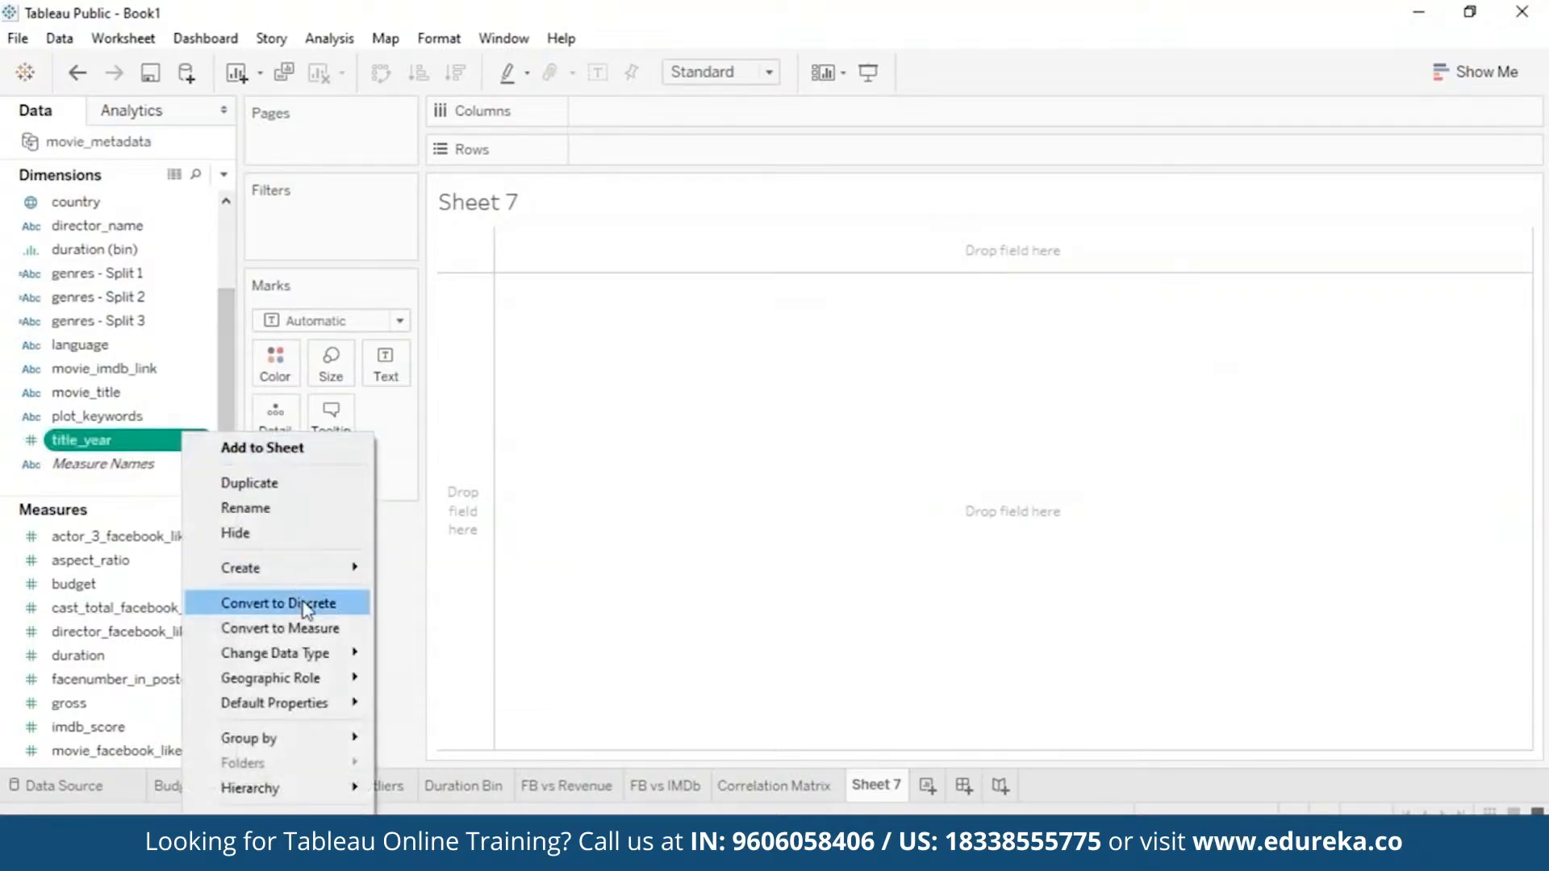
mouse_move(336, 651)
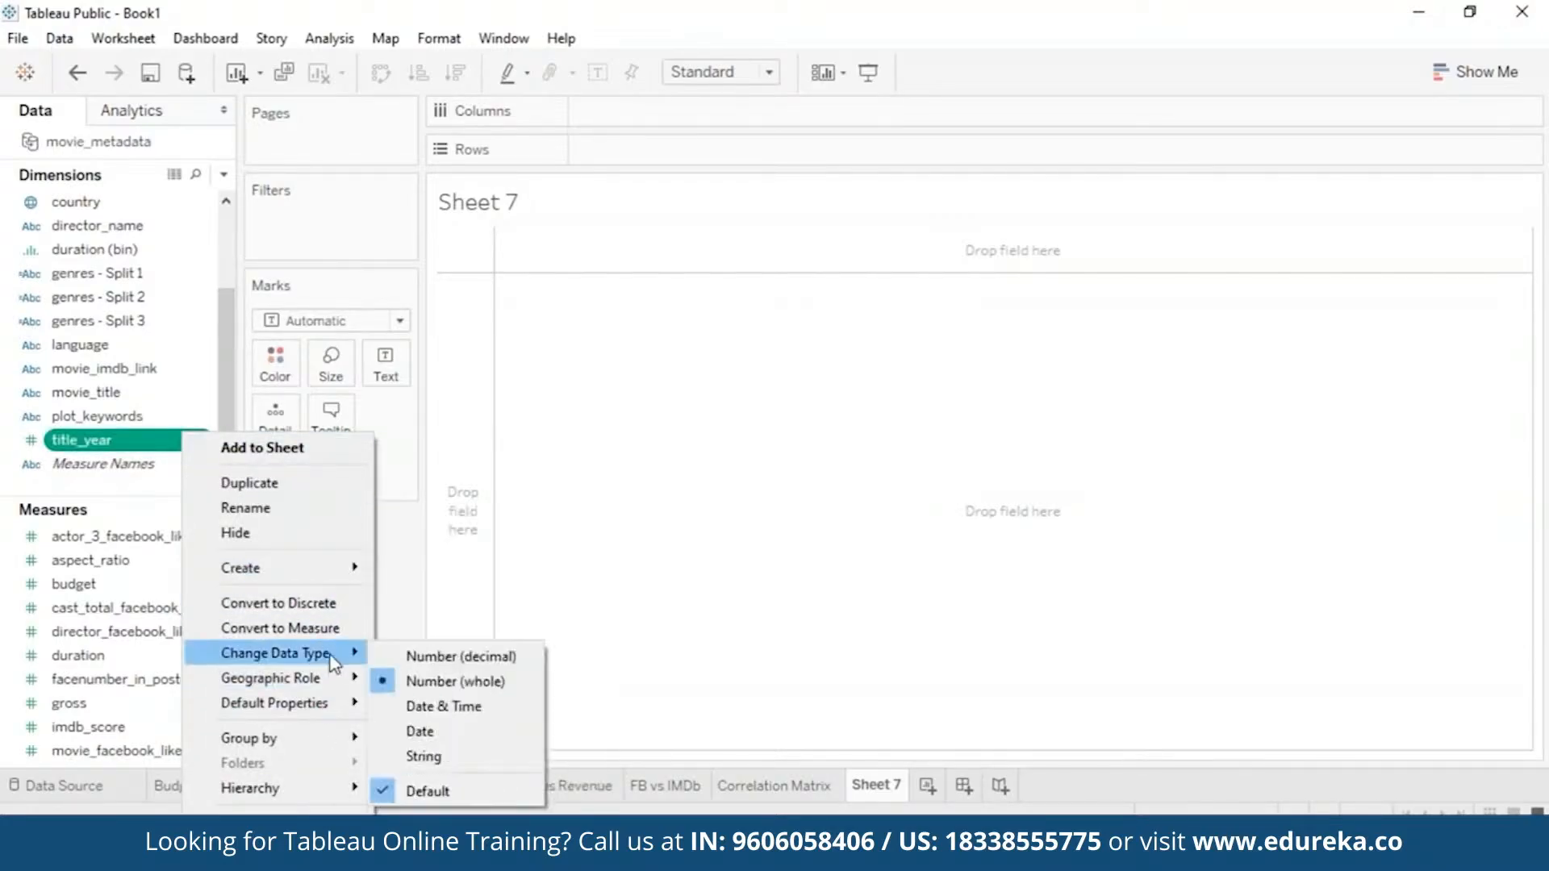
click(460, 730)
Step: Build a line chart on Sheet 7 with title_year in columns and budget in rows, aggregated as Average
mouse_move(80, 440)
mouse_down()
mouse_move(197, 439)
mouse_move(562, 215)
mouse_move(650, 181)
mouse_move(674, 129)
mouse_up()
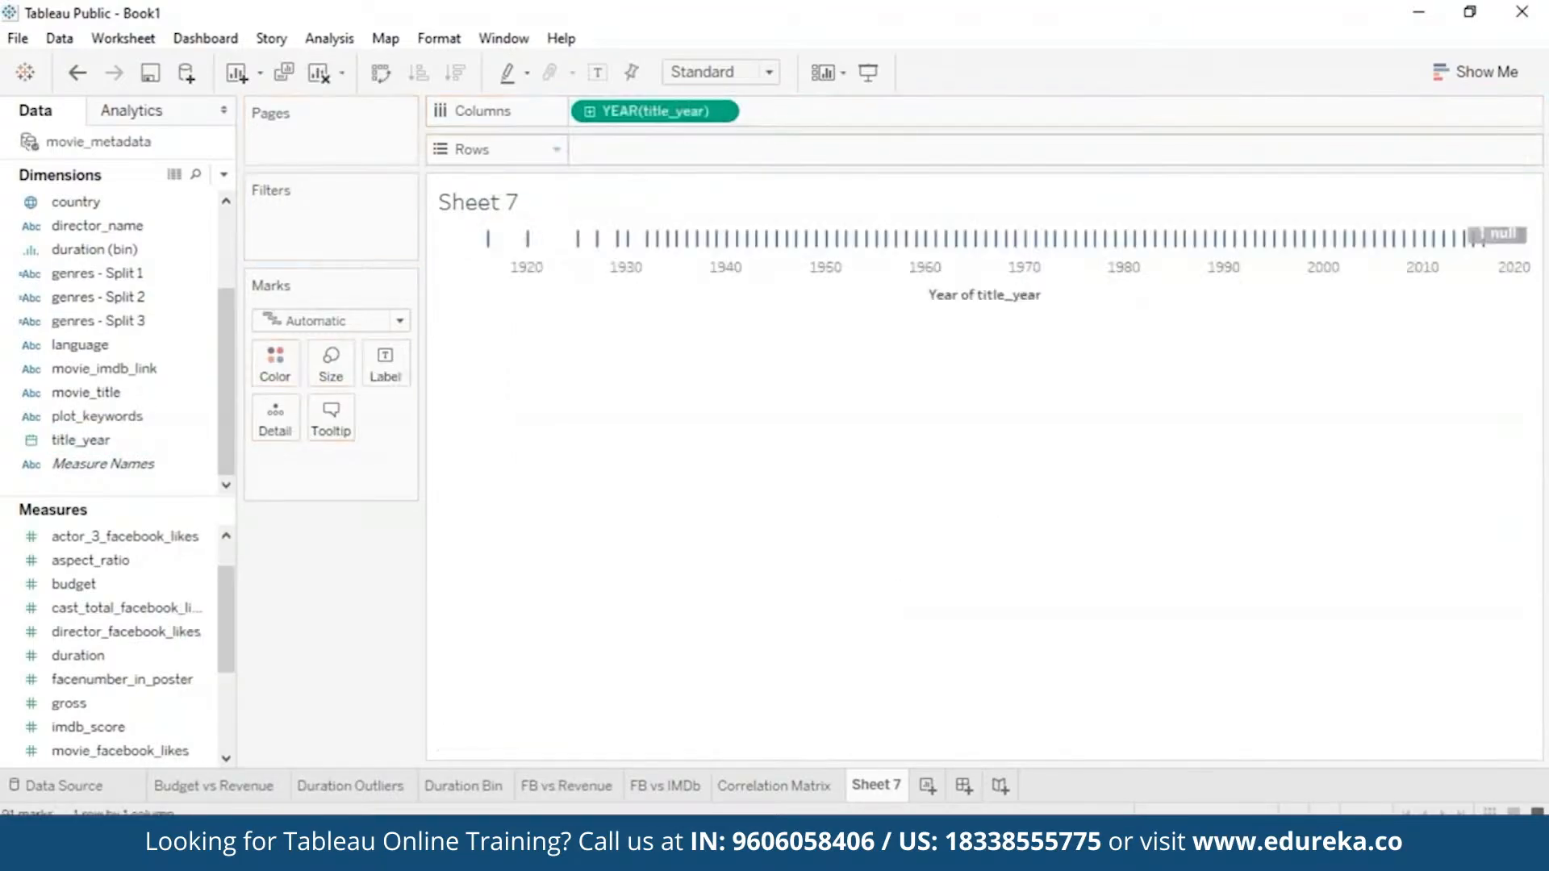
mouse_move(121, 595)
mouse_down()
mouse_move(650, 380)
mouse_move(637, 150)
mouse_up()
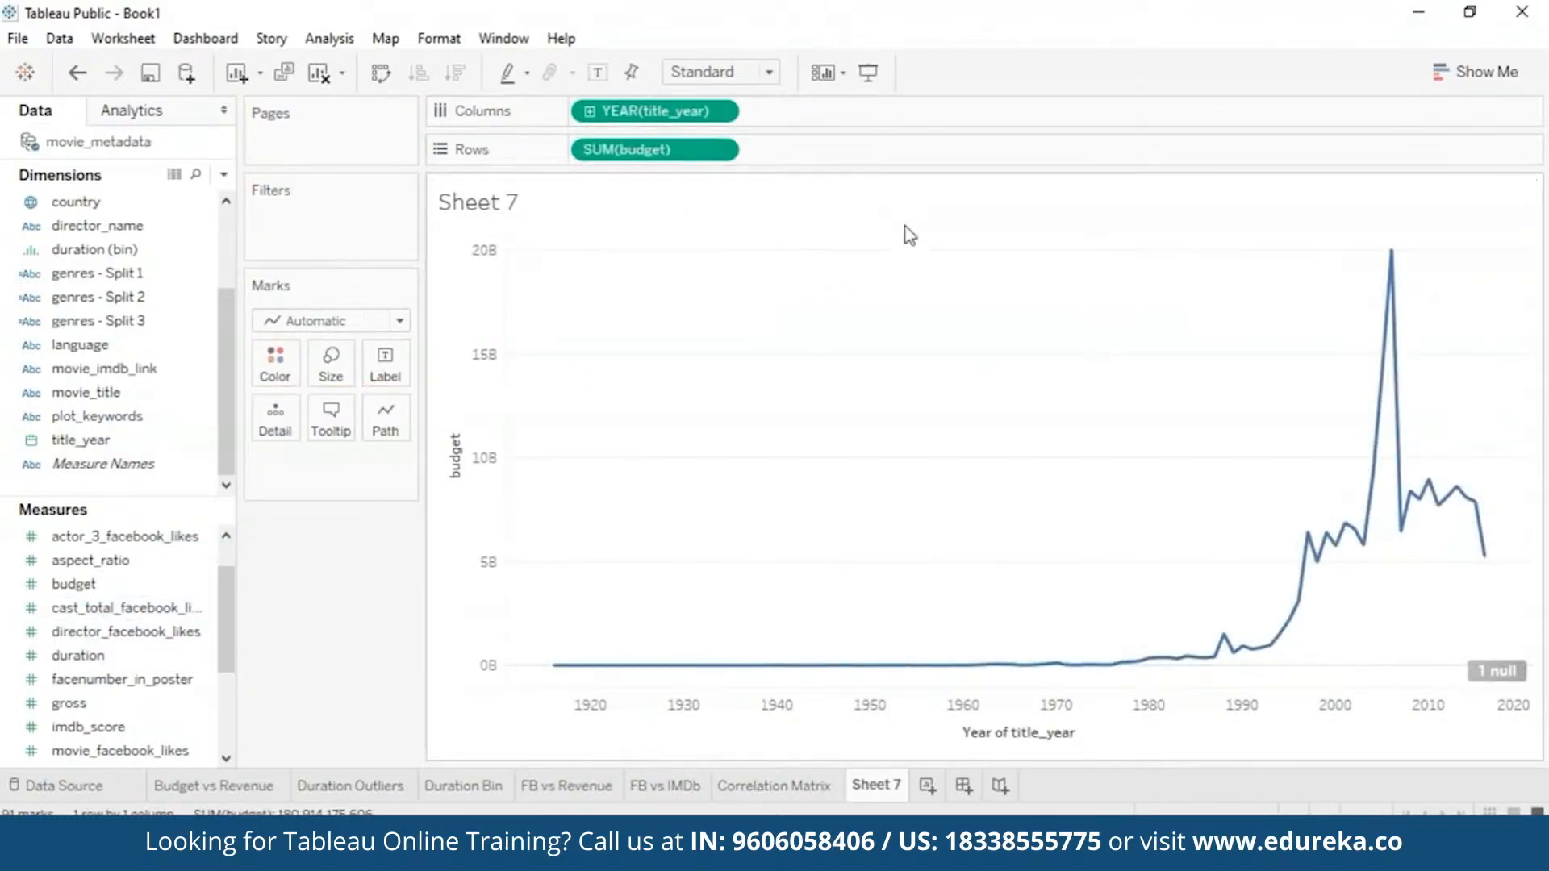
mouse_move(620, 668)
click(718, 149)
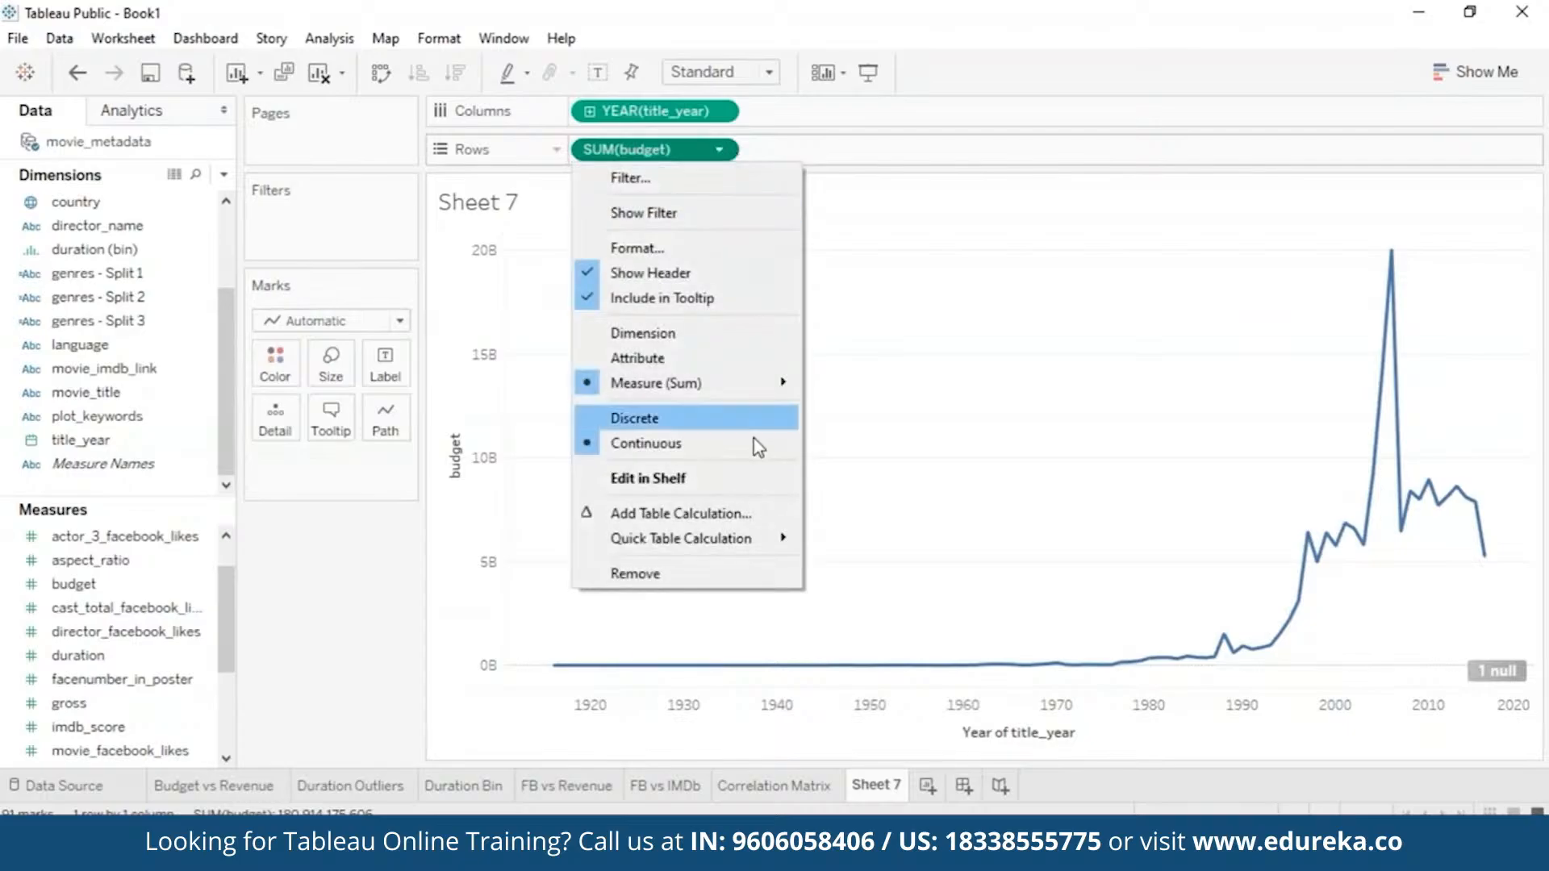
mouse_move(758, 382)
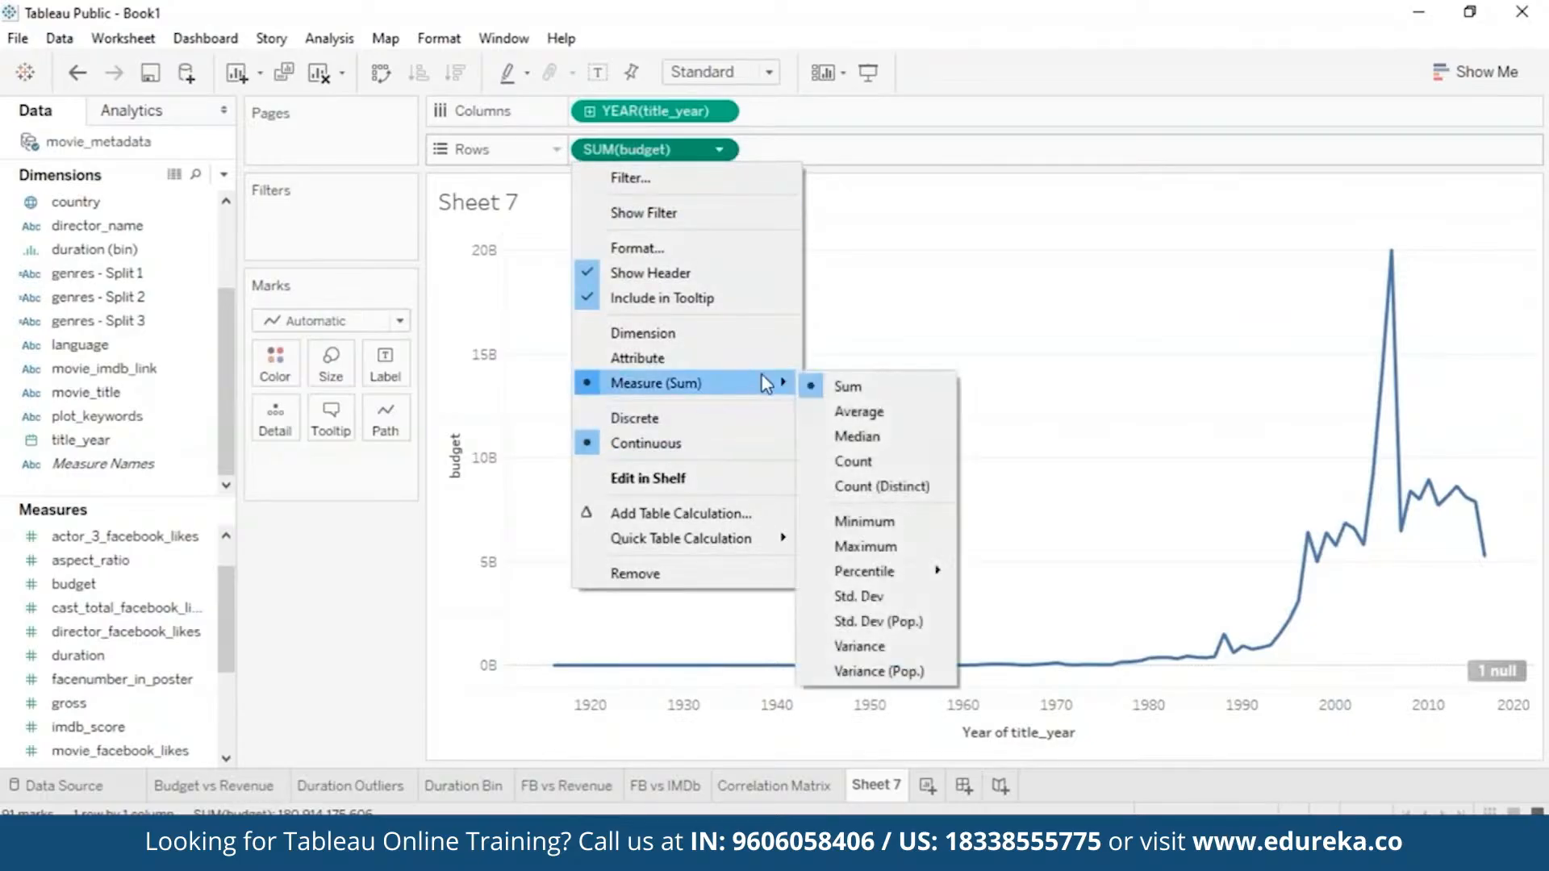
click(883, 413)
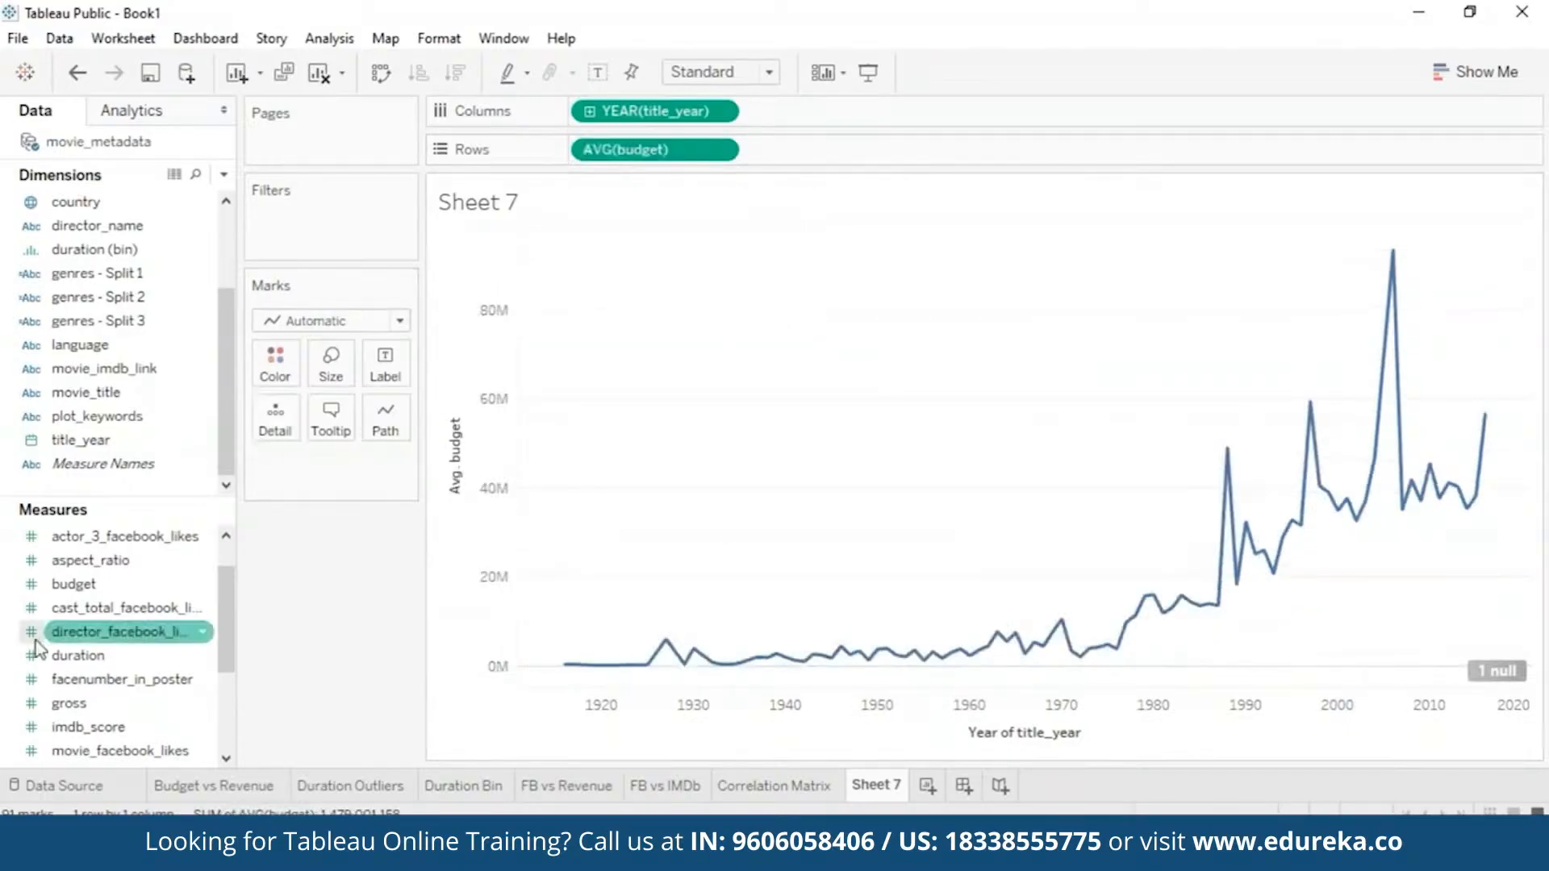
Step: Show a filter for genres - Split 1 beside the average budget line chart
drag(230, 632, 232, 692)
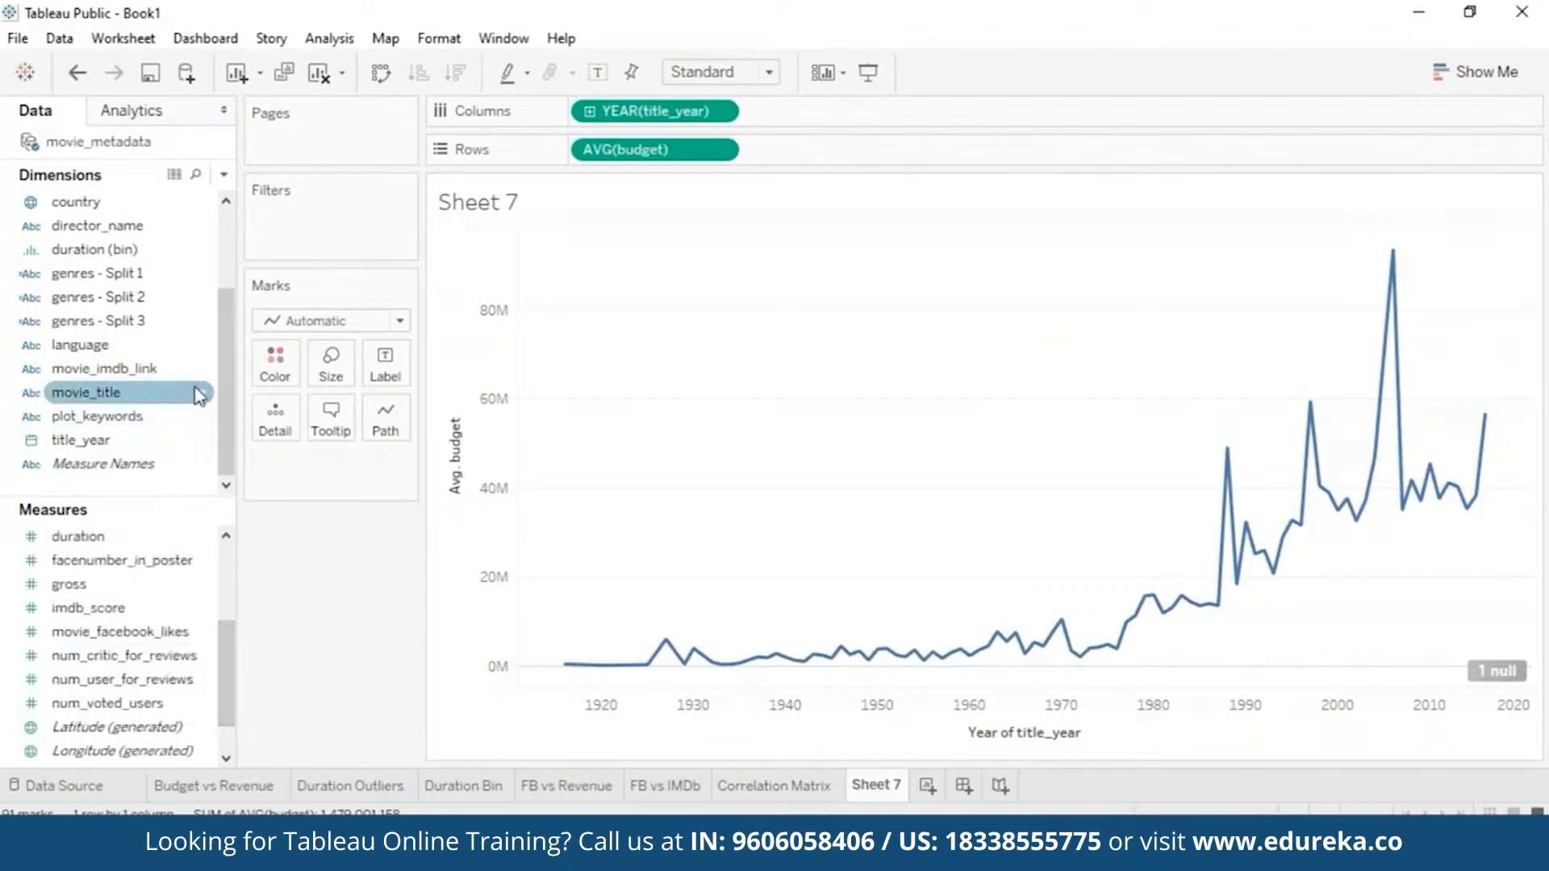
mouse_move(168, 280)
mouse_down()
mouse_move(314, 231)
mouse_move(194, 242)
mouse_move(163, 284)
mouse_up()
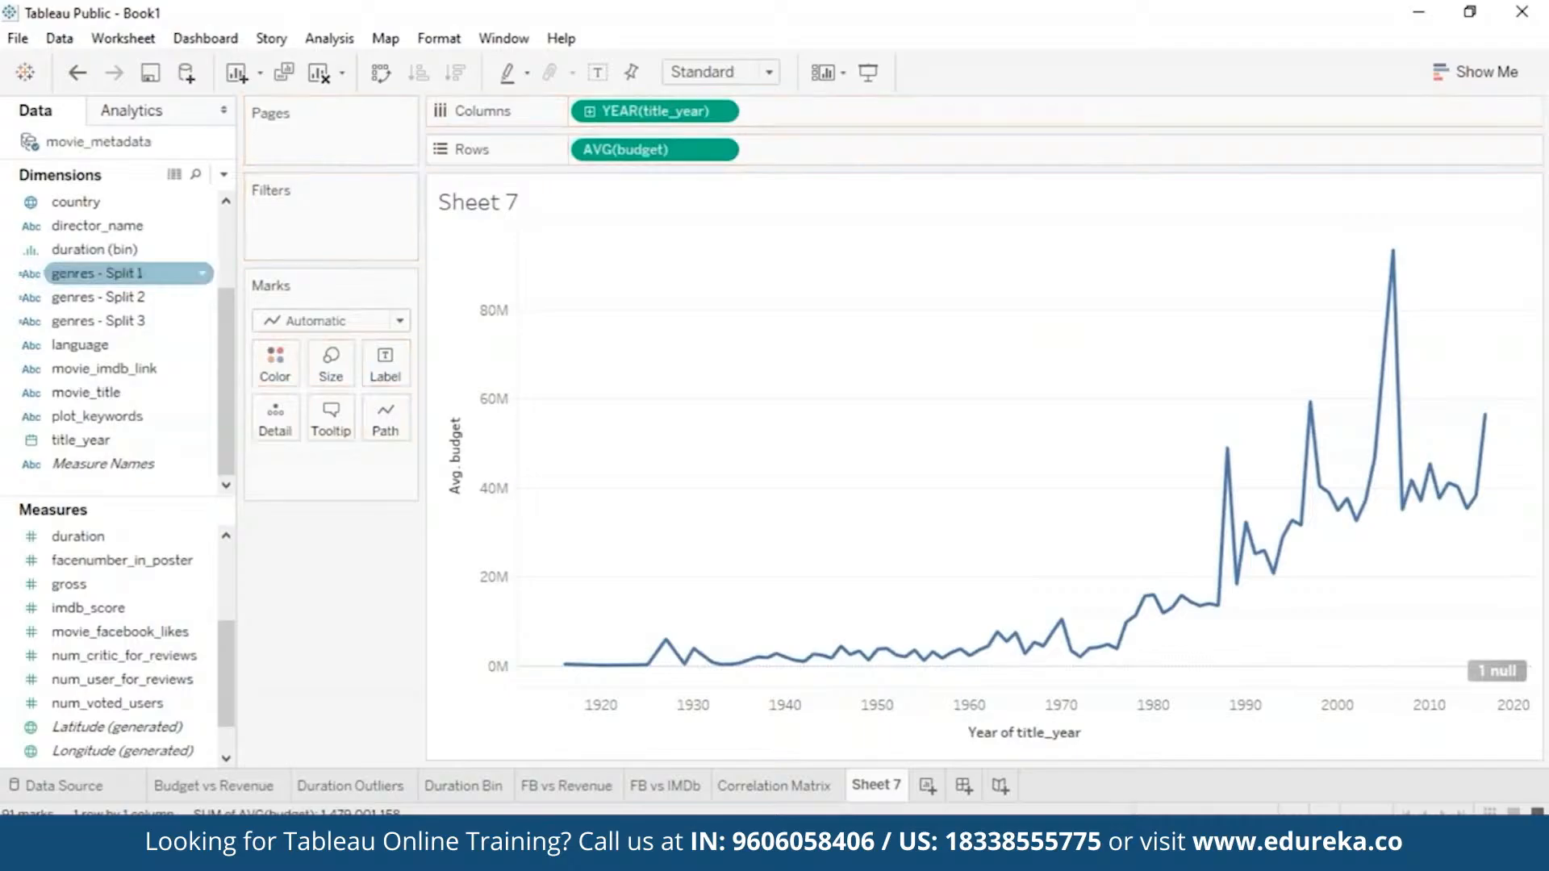
click(205, 274)
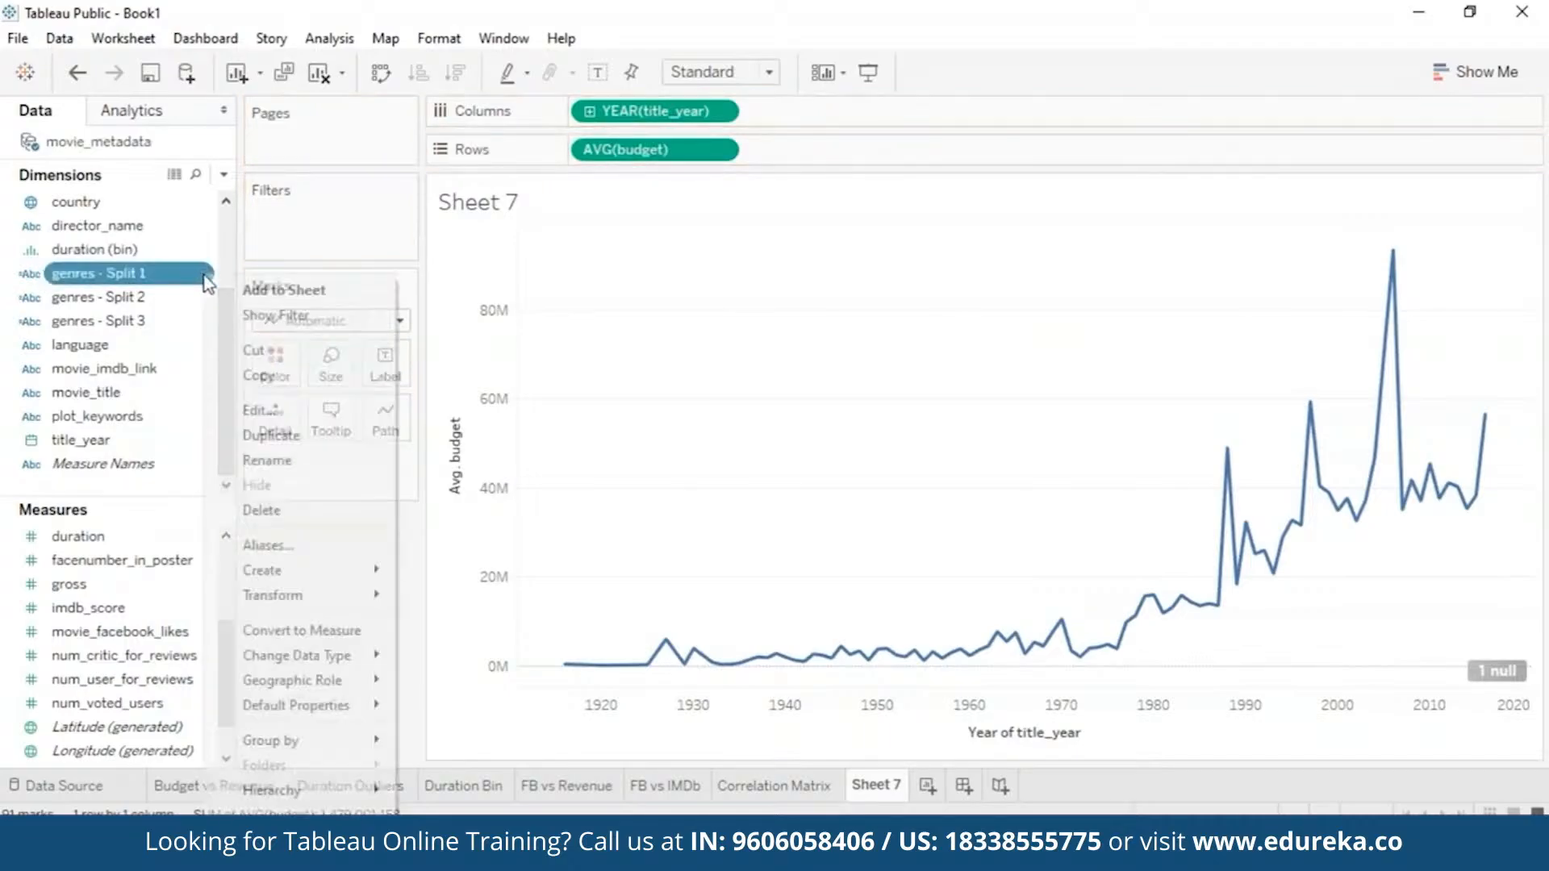
click(307, 318)
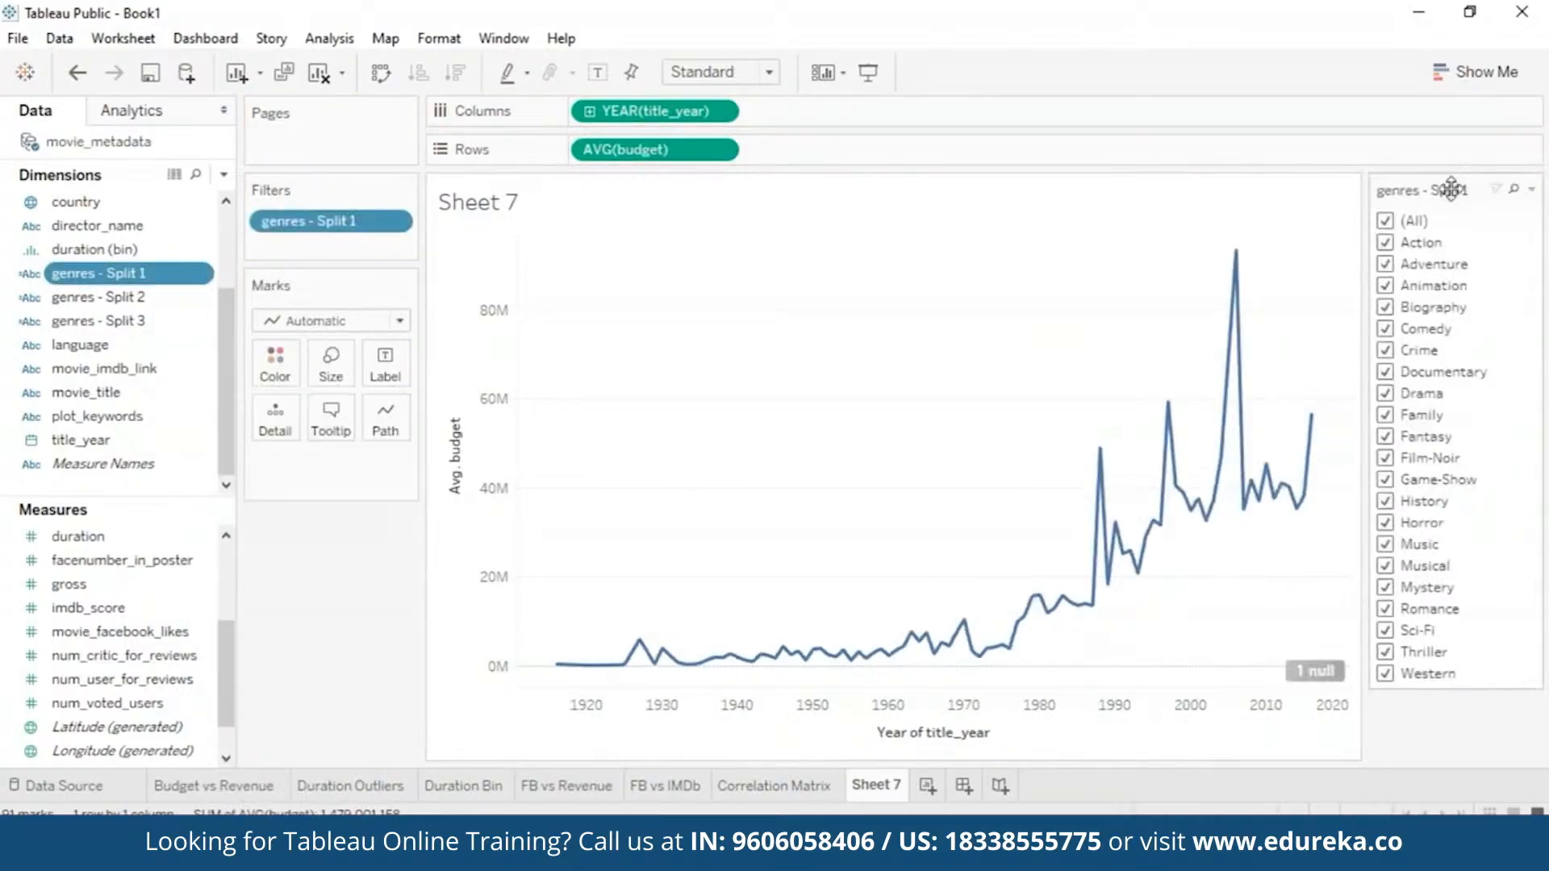
Step: Deselect all genres in the filter and preview Action, Animation, Comedy, Crime and Documentary one at a time
click(1386, 220)
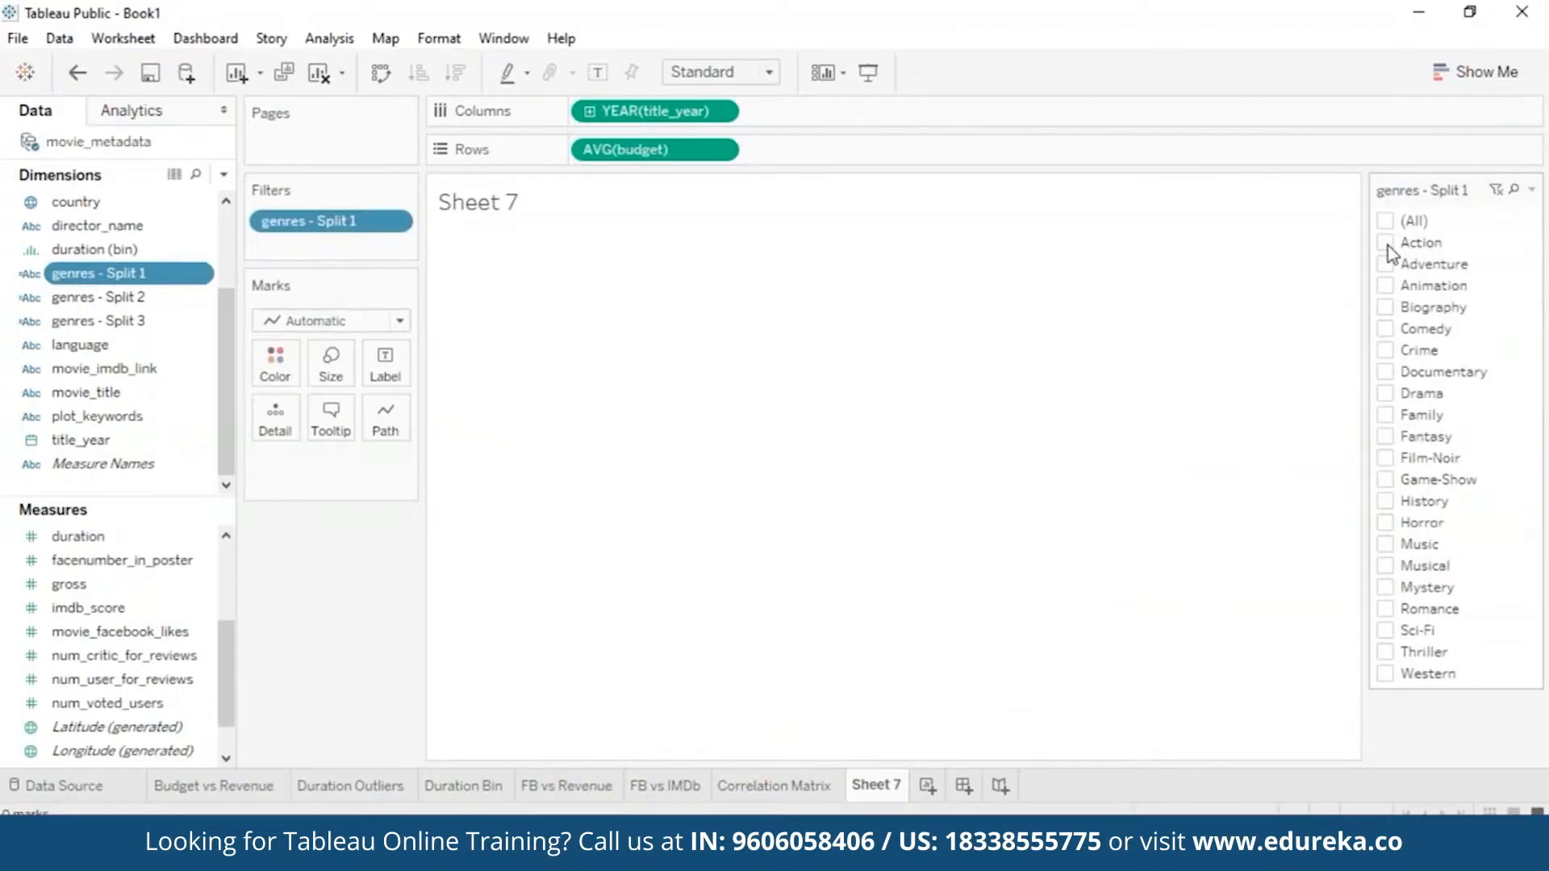
click(1385, 243)
click(1386, 244)
click(1386, 287)
click(1385, 287)
click(1387, 331)
click(1386, 331)
click(1386, 352)
click(1386, 352)
click(1385, 373)
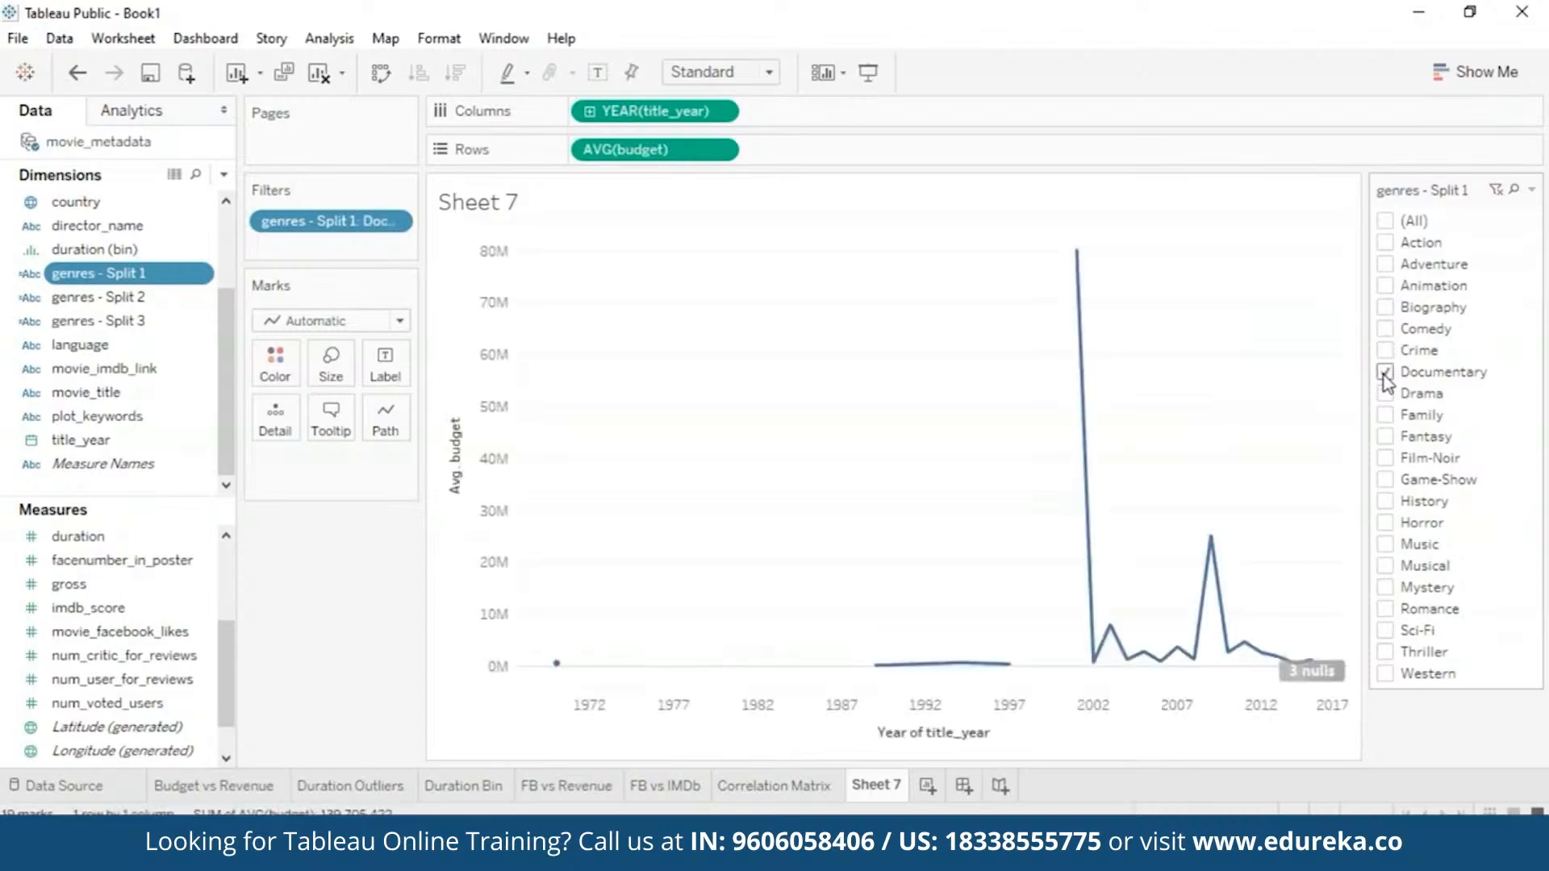
click(1385, 373)
Step: Preview the Film-Noir and Family genres and leave only Sci-Fi selected in the genre filter
click(1385, 458)
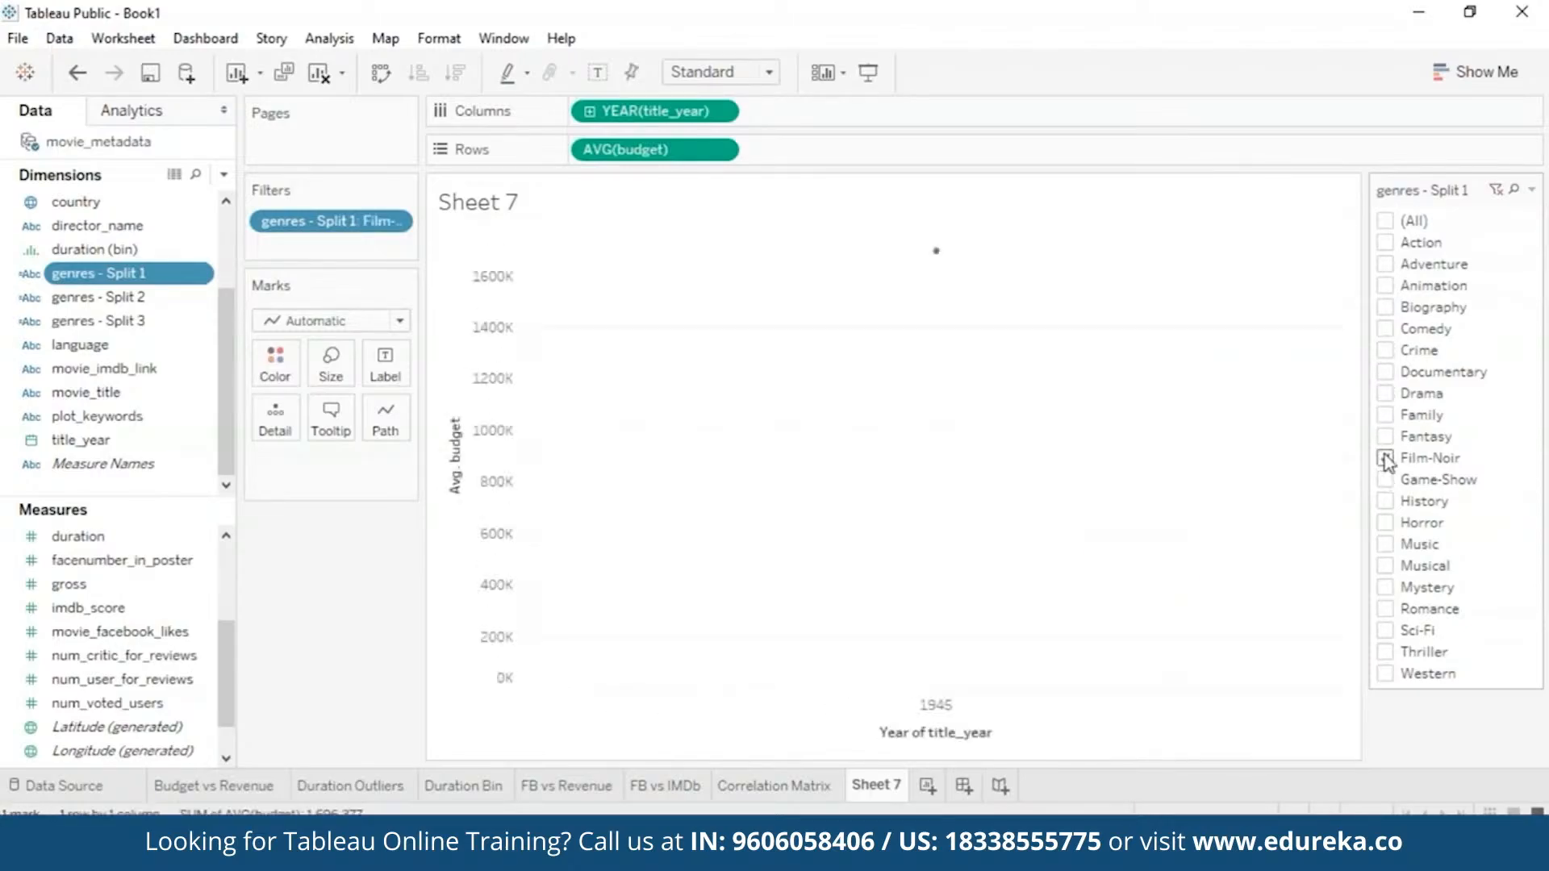
click(1385, 414)
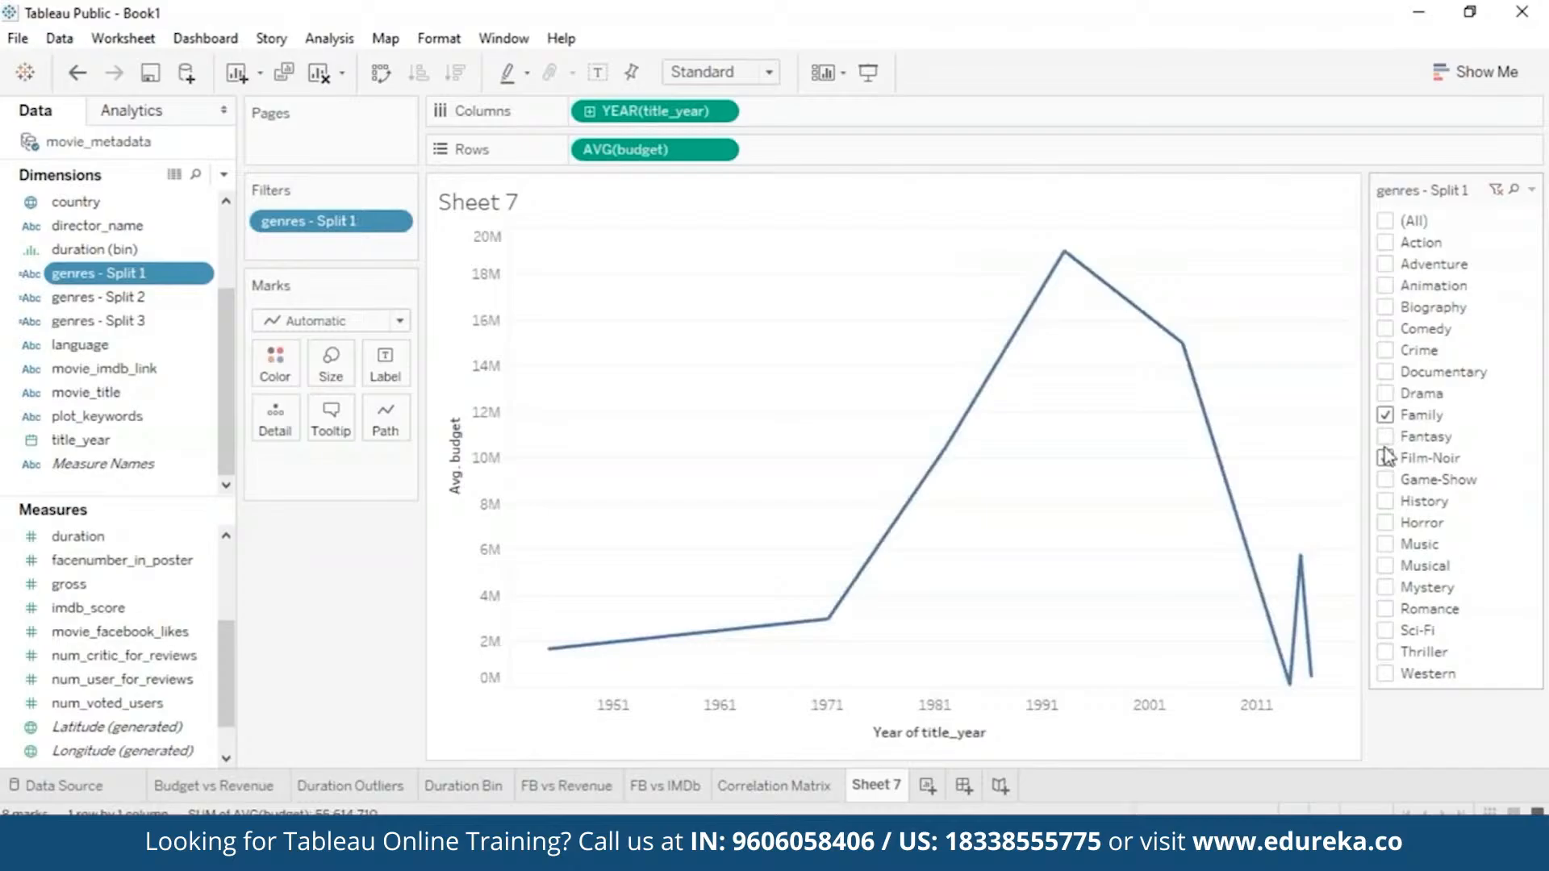
click(1385, 415)
click(1385, 630)
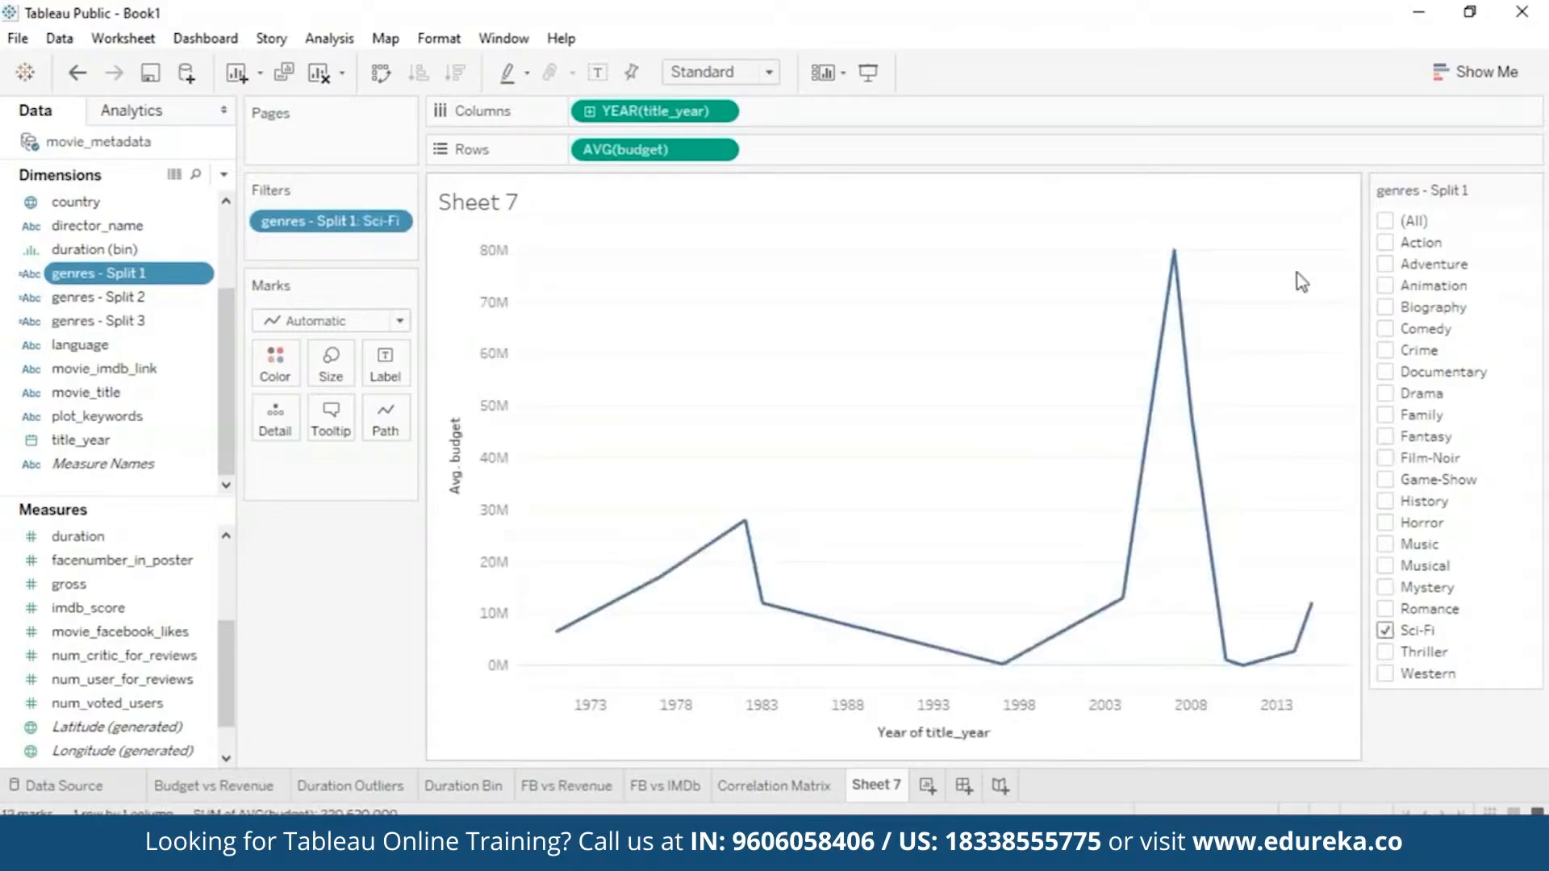
mouse_move(1213, 289)
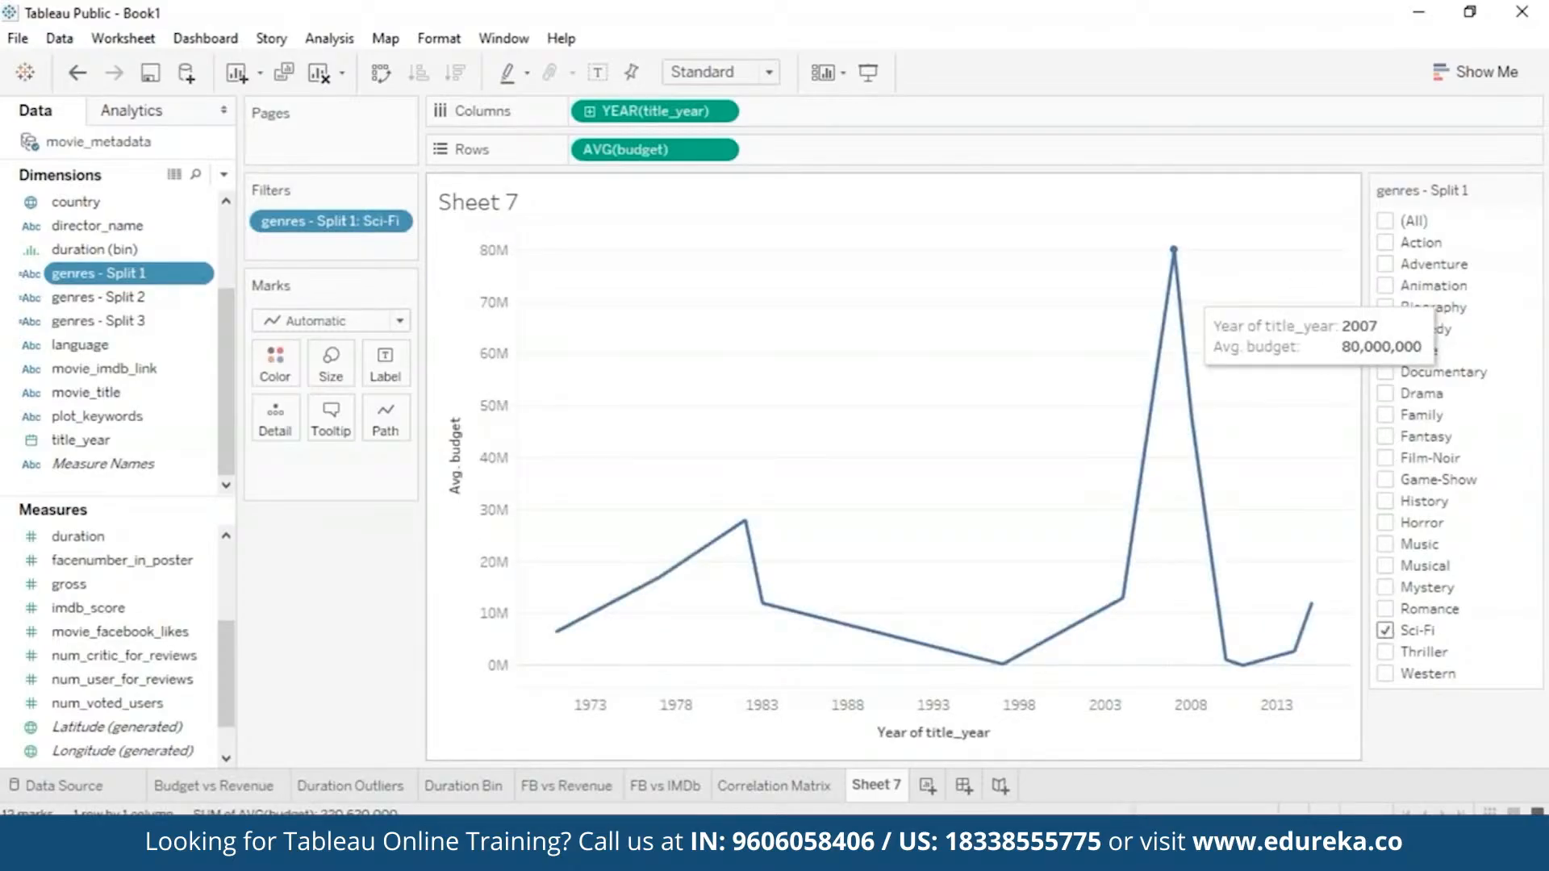
Step: Rename Sheet 7 as Genre Budget and add a new worksheet named Genre IMDb
right_click(881, 784)
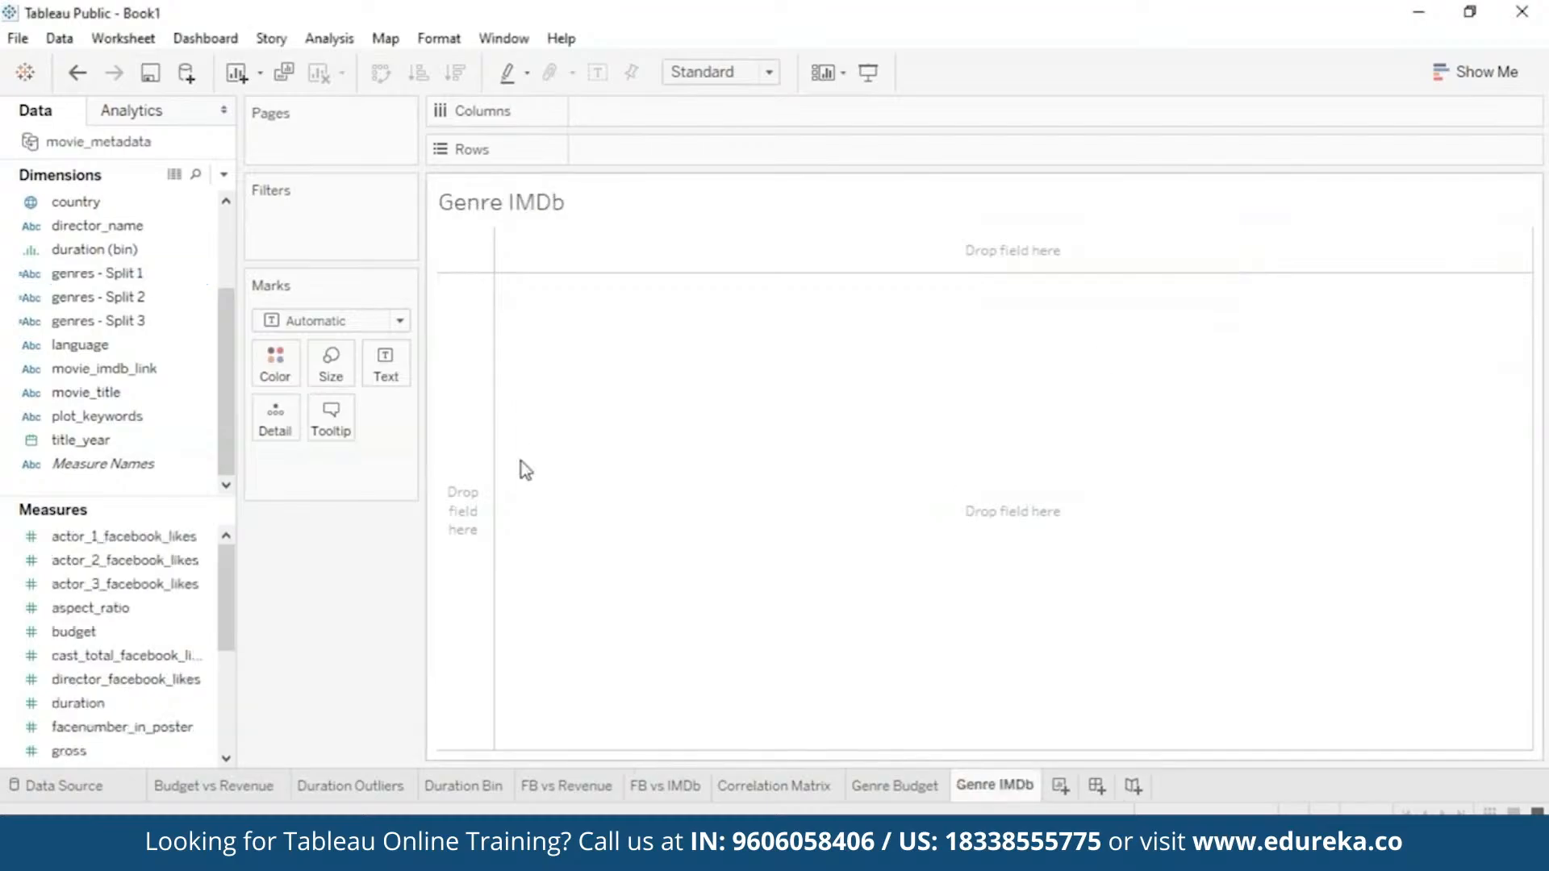
Step: Create bins from the imdb_score measure with a bin size of 1
drag(227, 588, 227, 629)
click(131, 704)
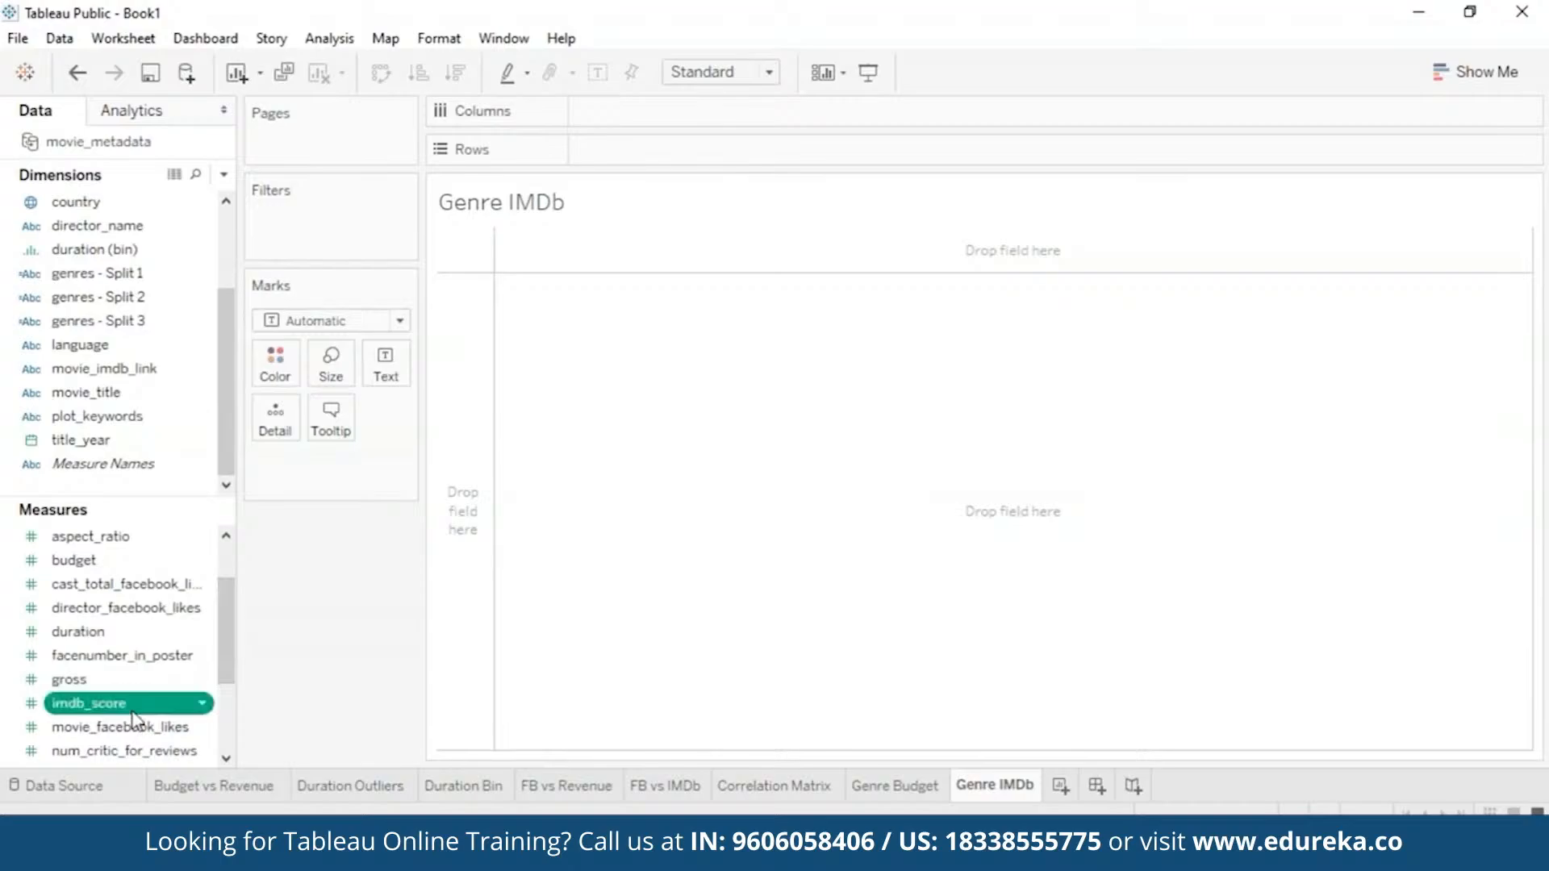
right_click(131, 705)
mouse_move(259, 440)
click(415, 501)
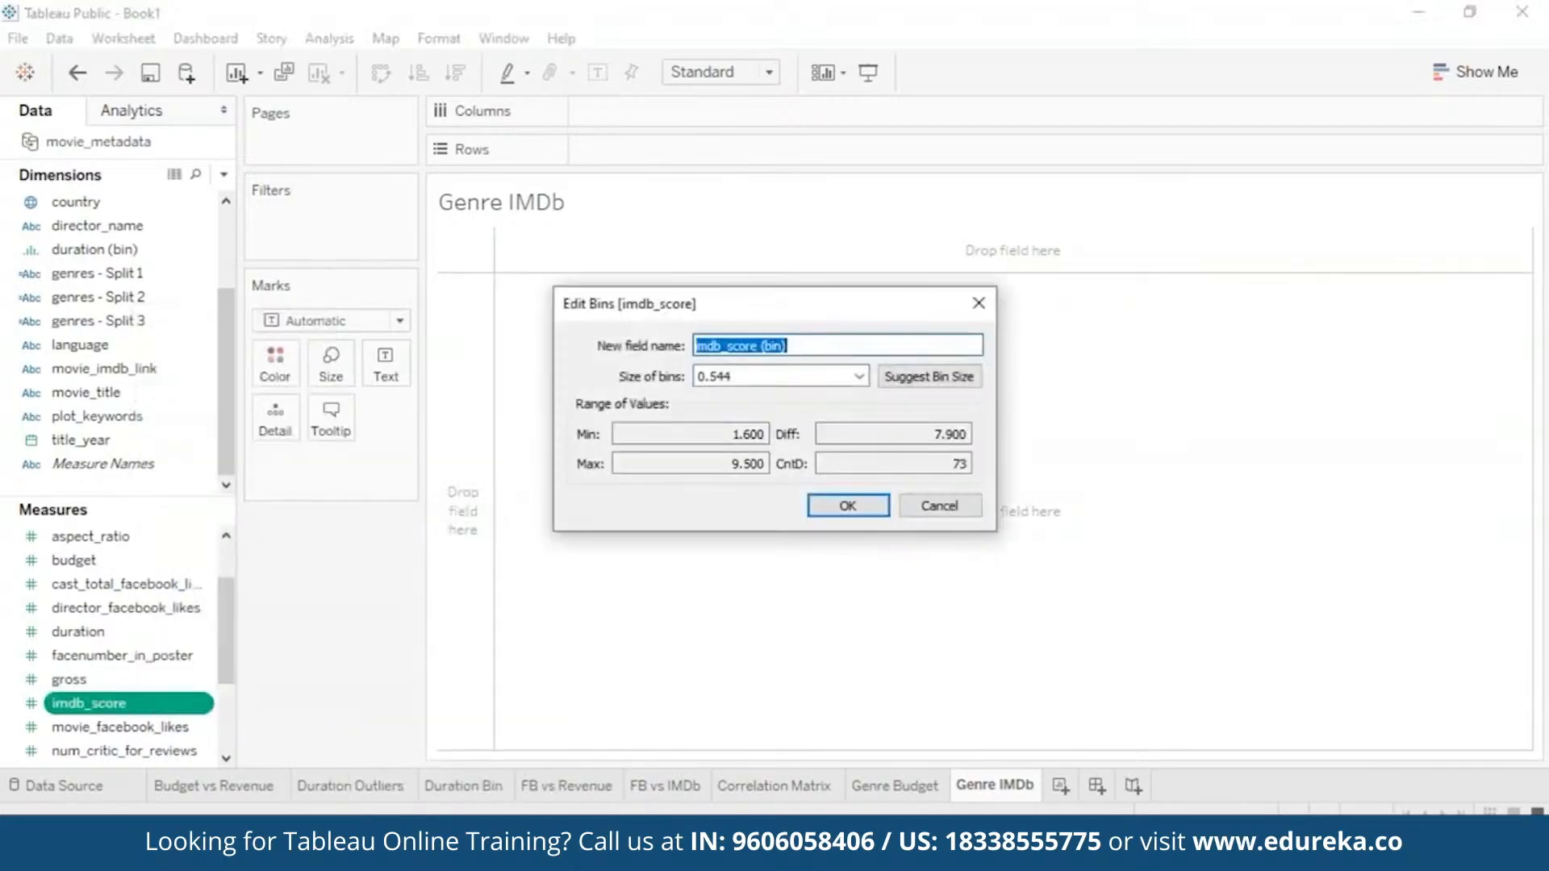
double_click(761, 376)
text(1)
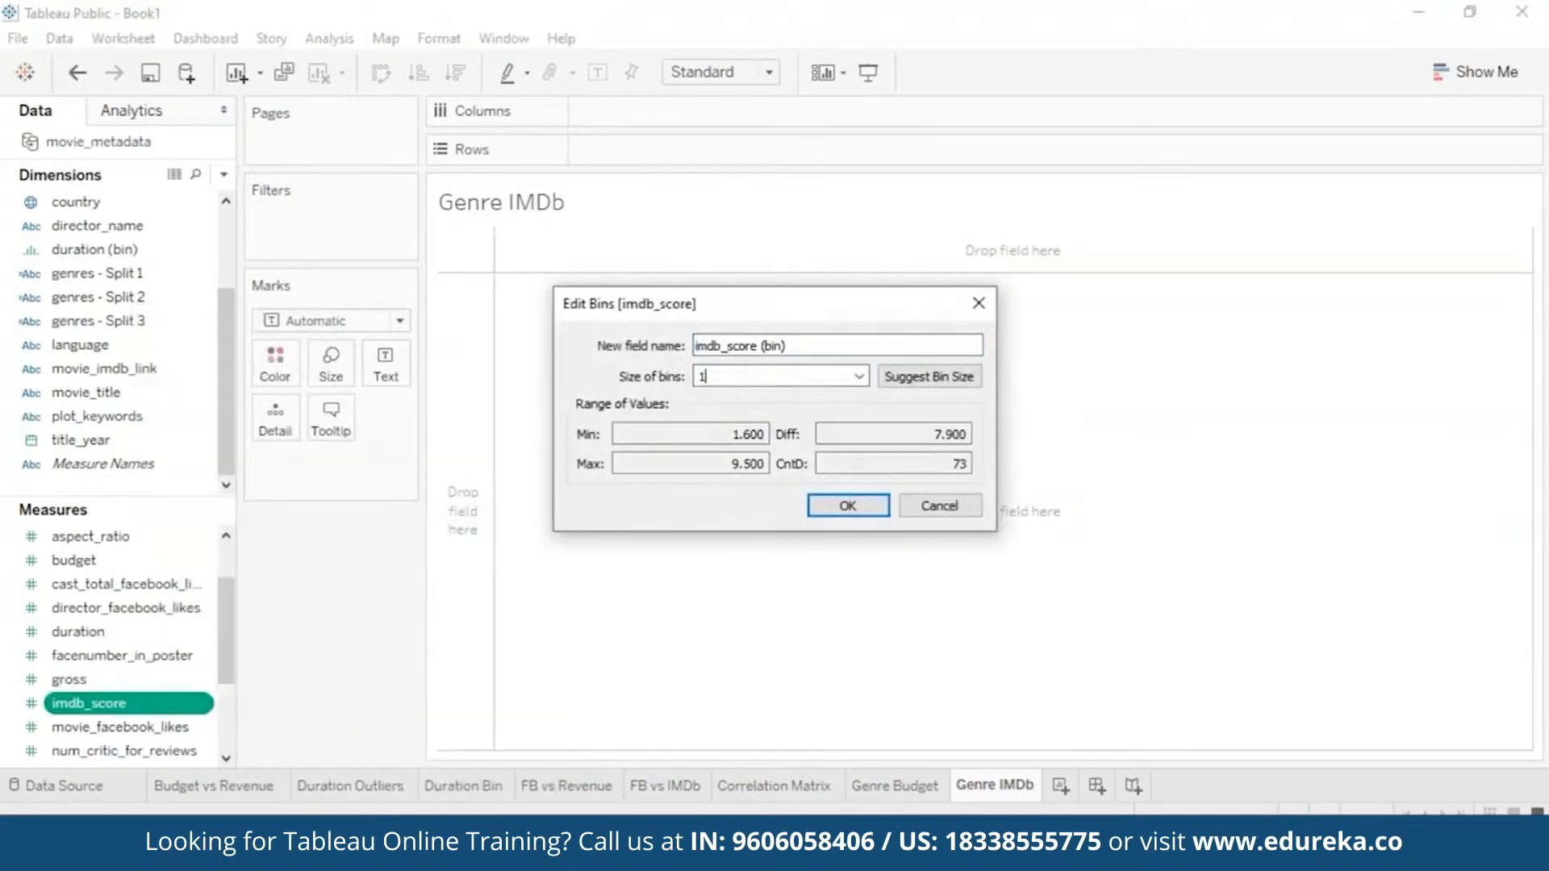
click(848, 507)
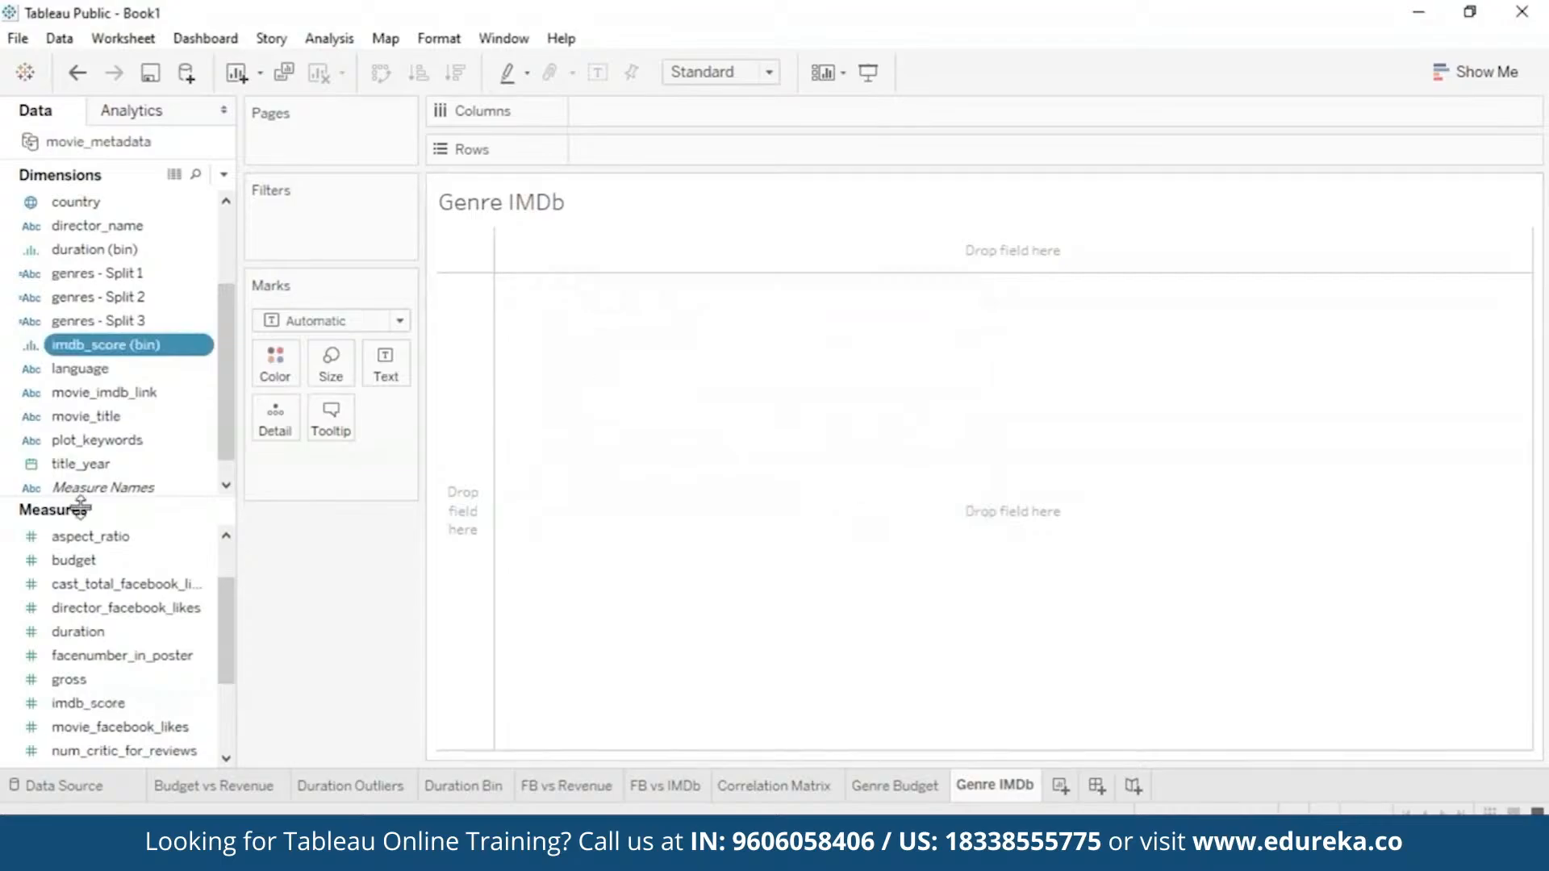
Step: Build a bar chart with imdb_score (bin) in columns, the sum of imdb_score in rows and genres - Split 1 as mark detail
drag(154, 345, 700, 105)
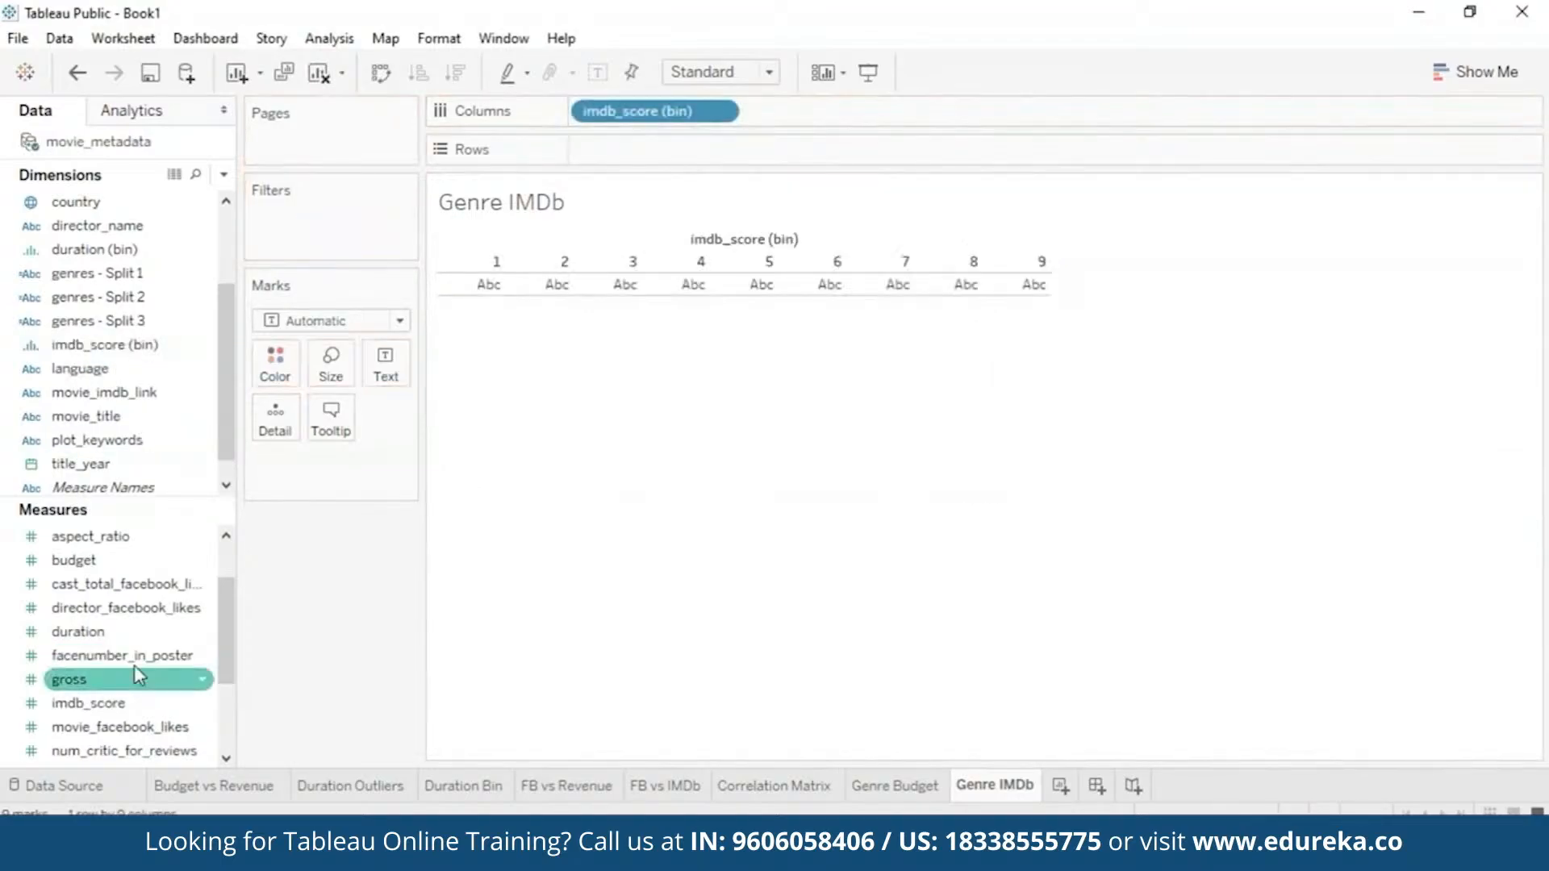
drag(156, 702, 694, 157)
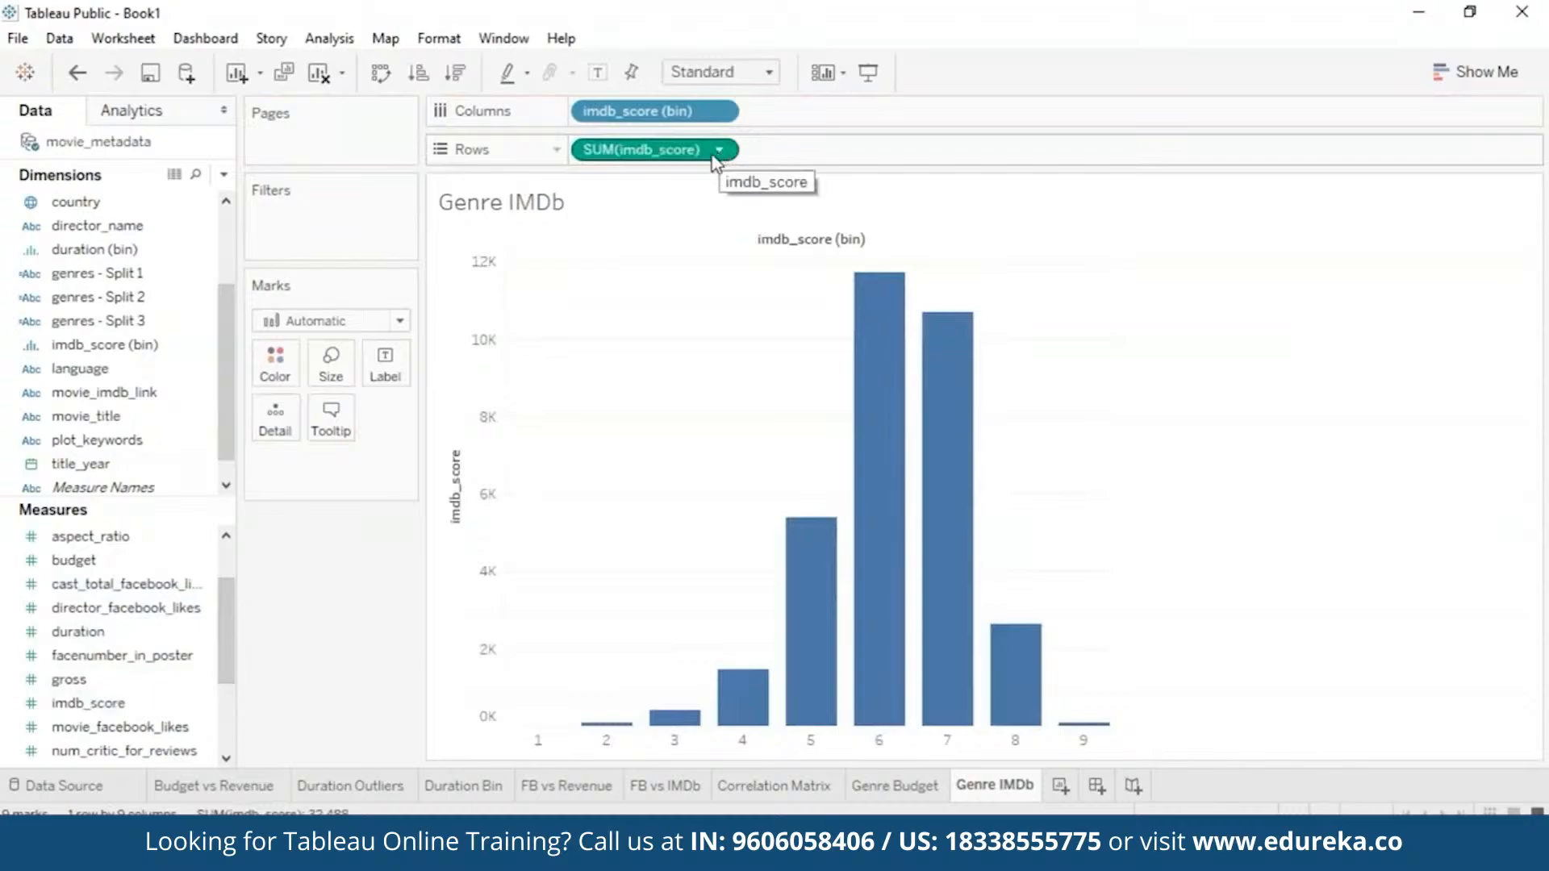
drag(208, 274, 406, 476)
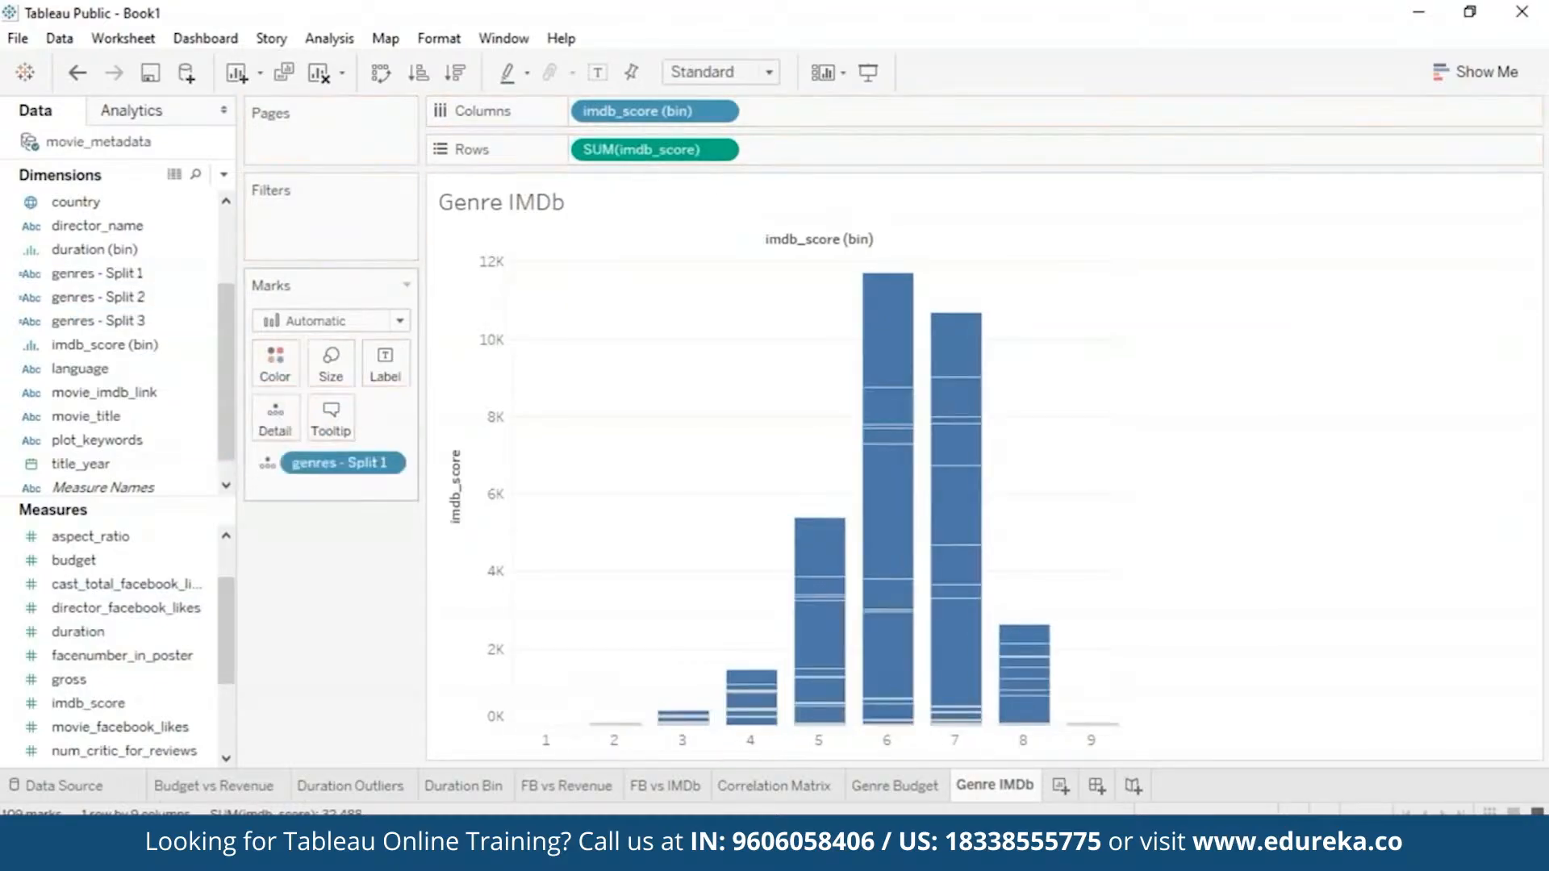
click(394, 463)
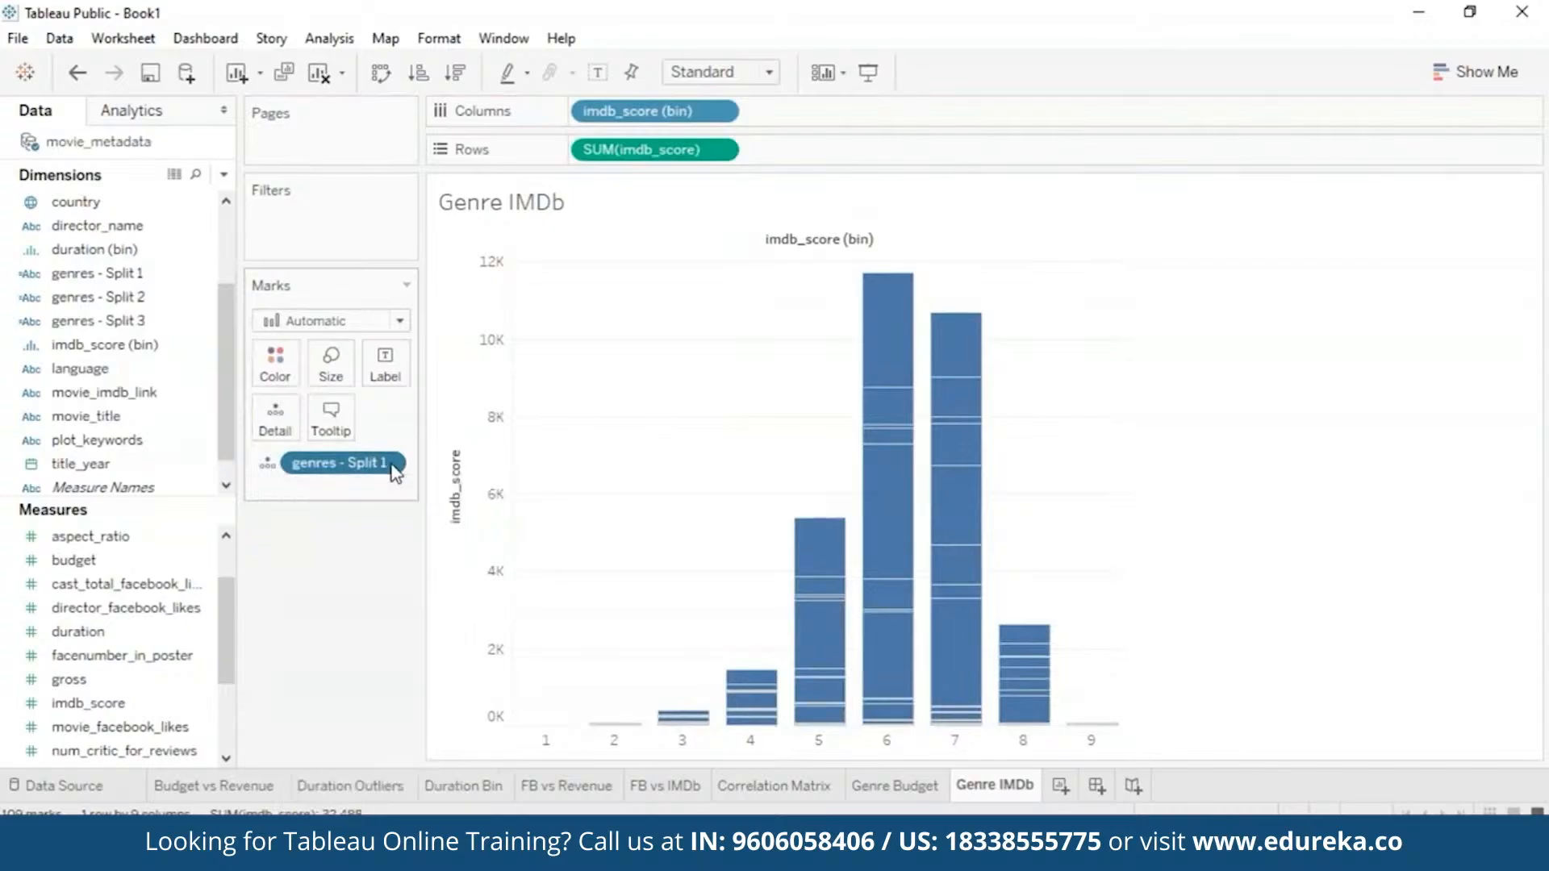
click(274, 365)
click(431, 655)
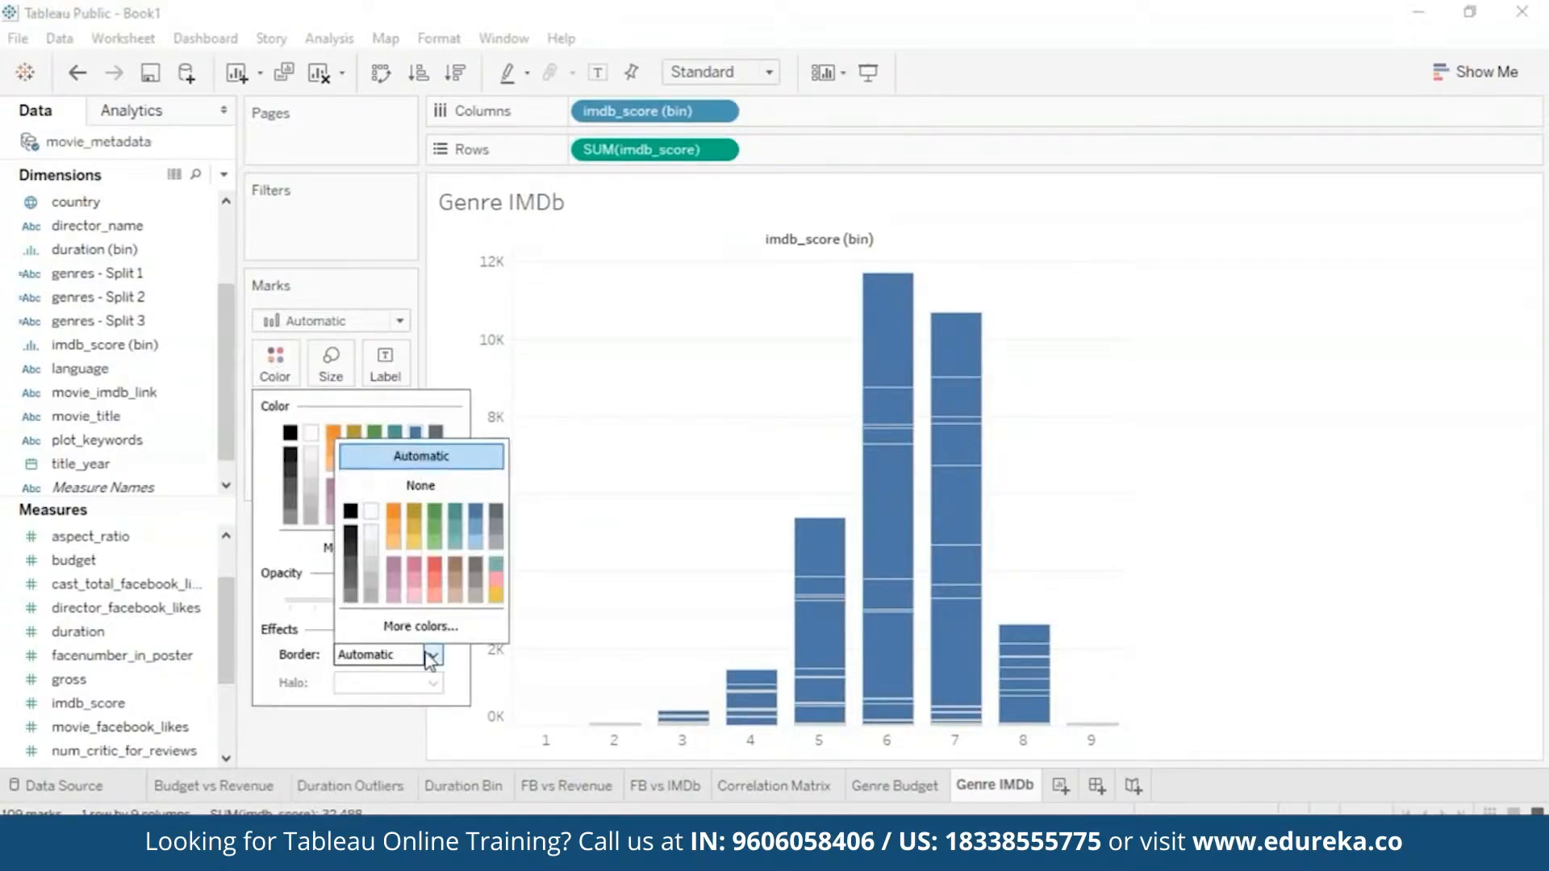
click(585, 529)
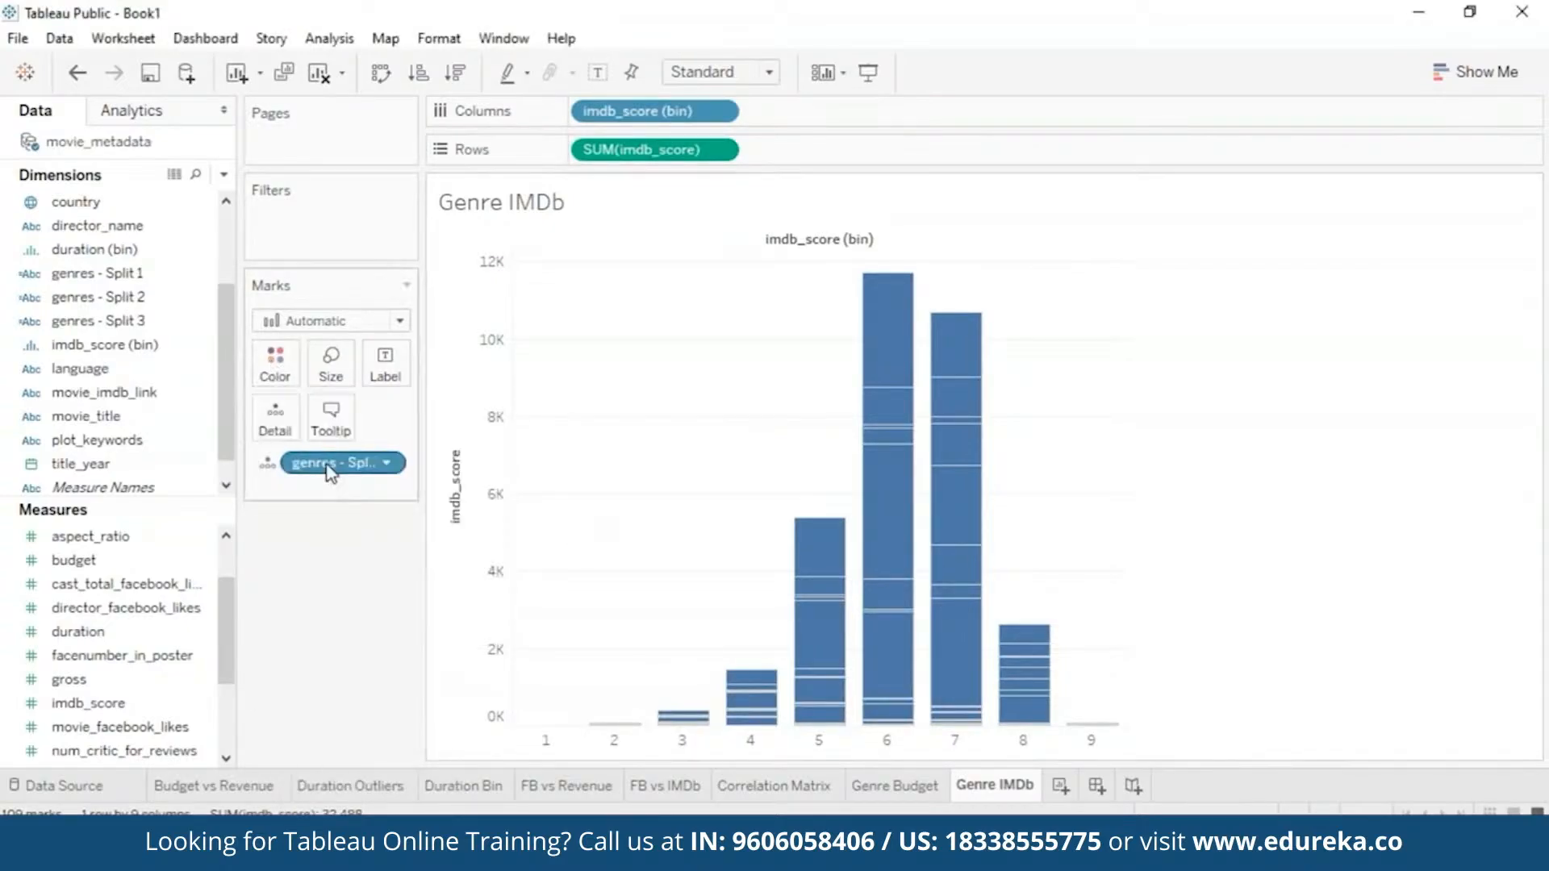
Step: Color the IMDb score bars by genres - Split 1
drag(141, 286, 274, 364)
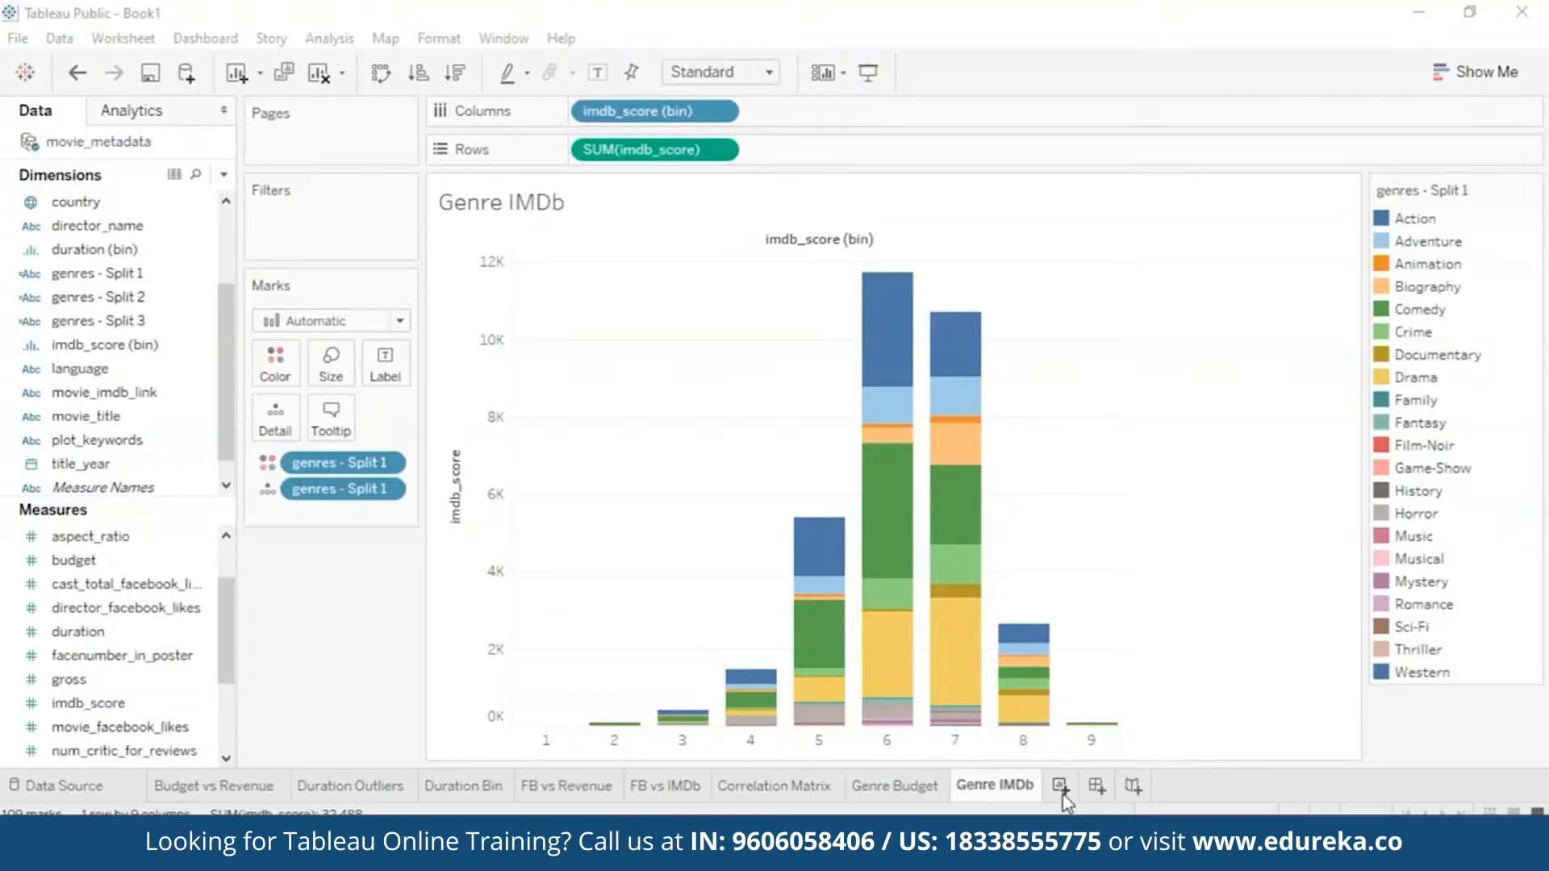
Step: Add a new worksheet and name it Content Rating Revenue
click(1060, 786)
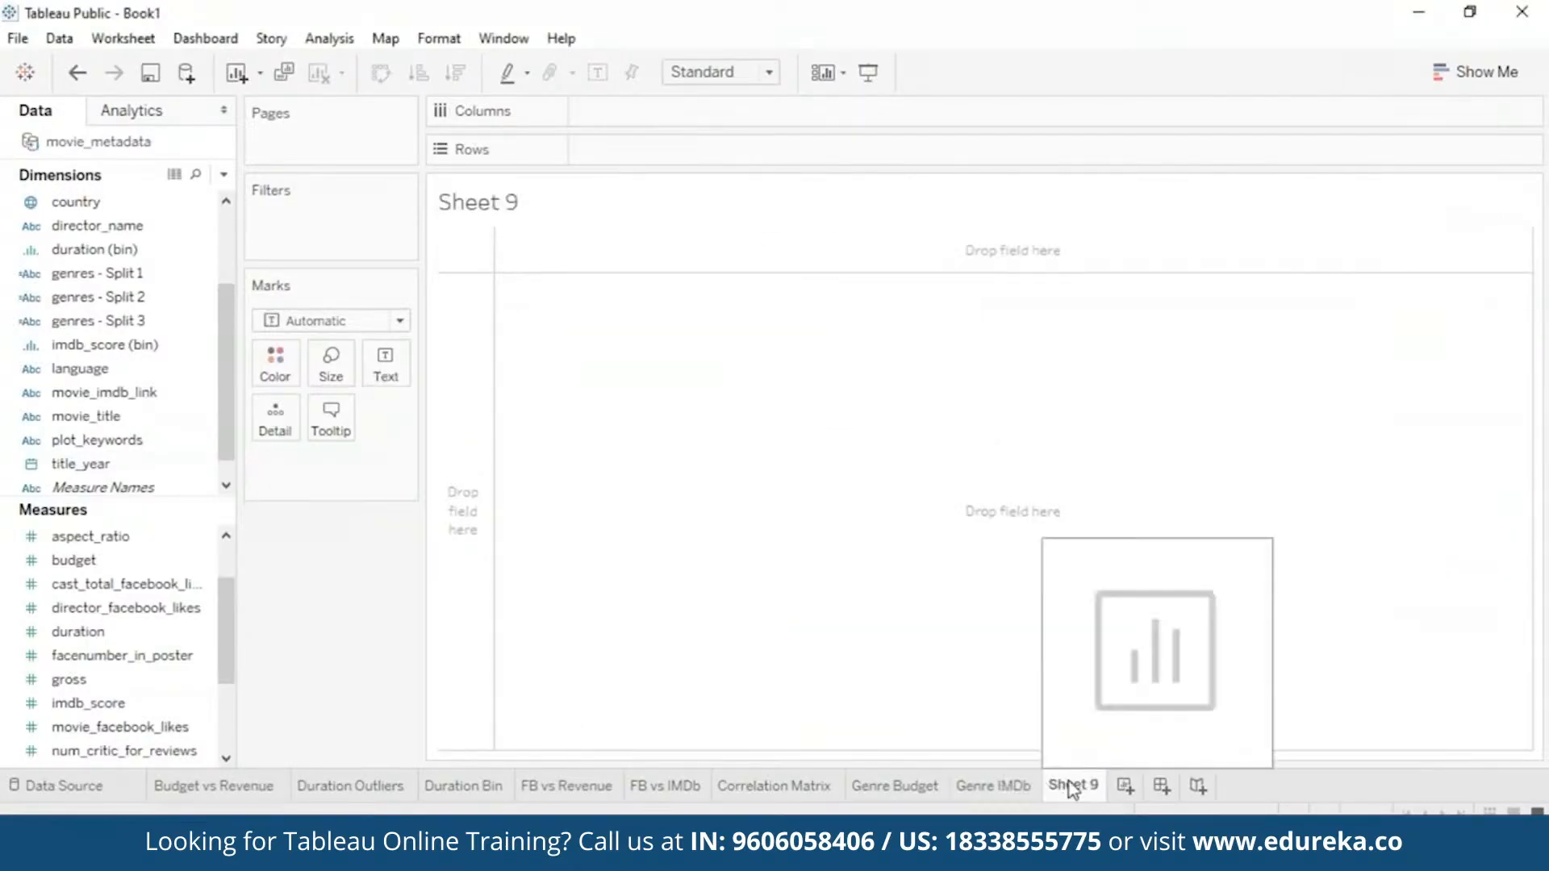
right_click(1071, 787)
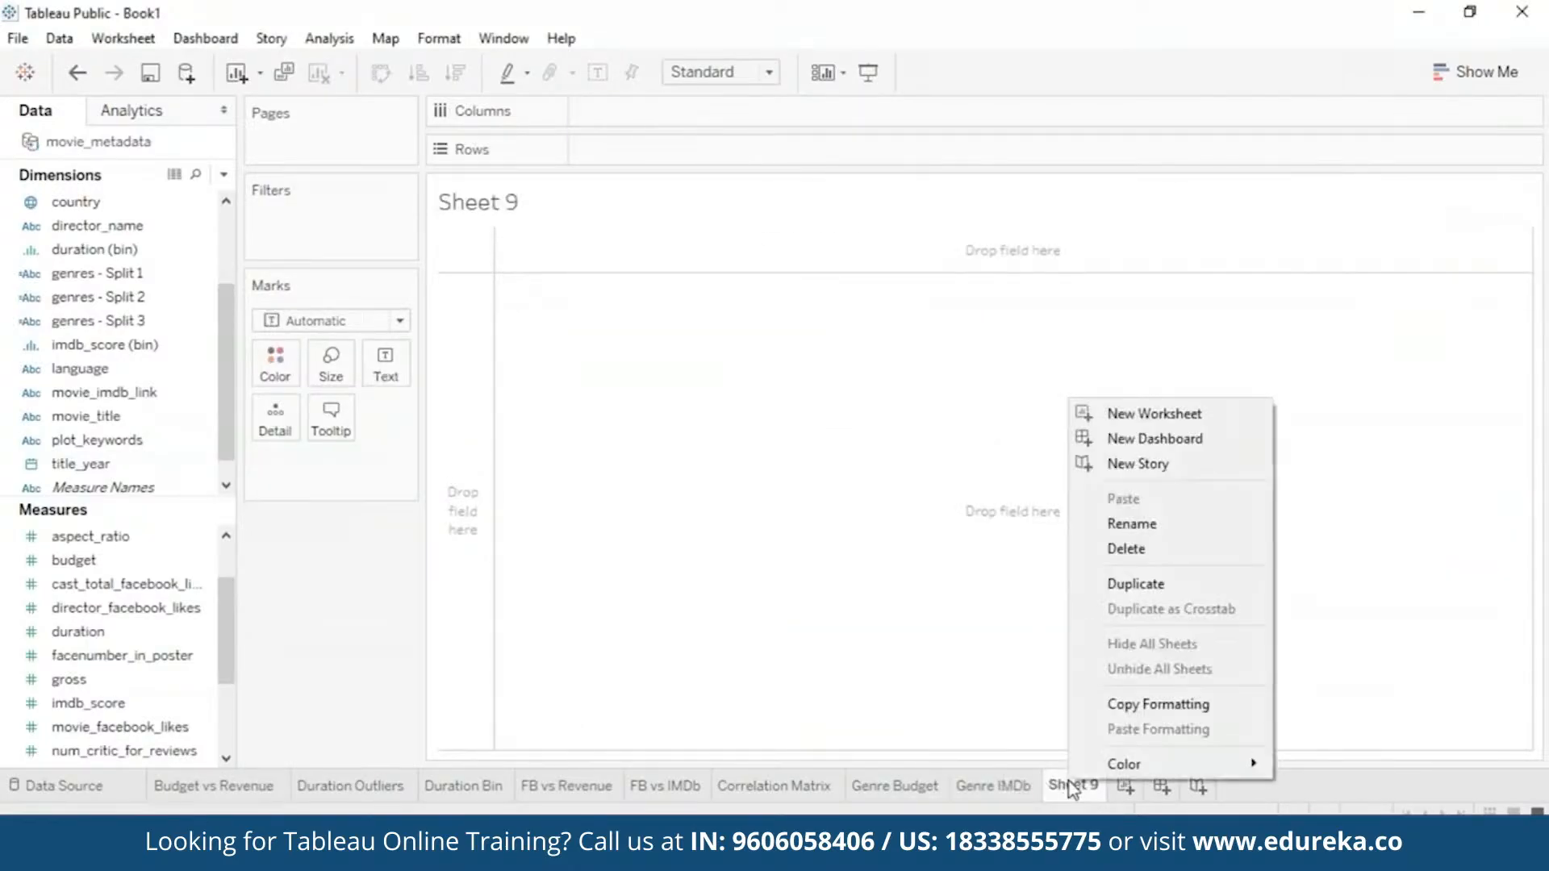
click(1158, 524)
text(Con)
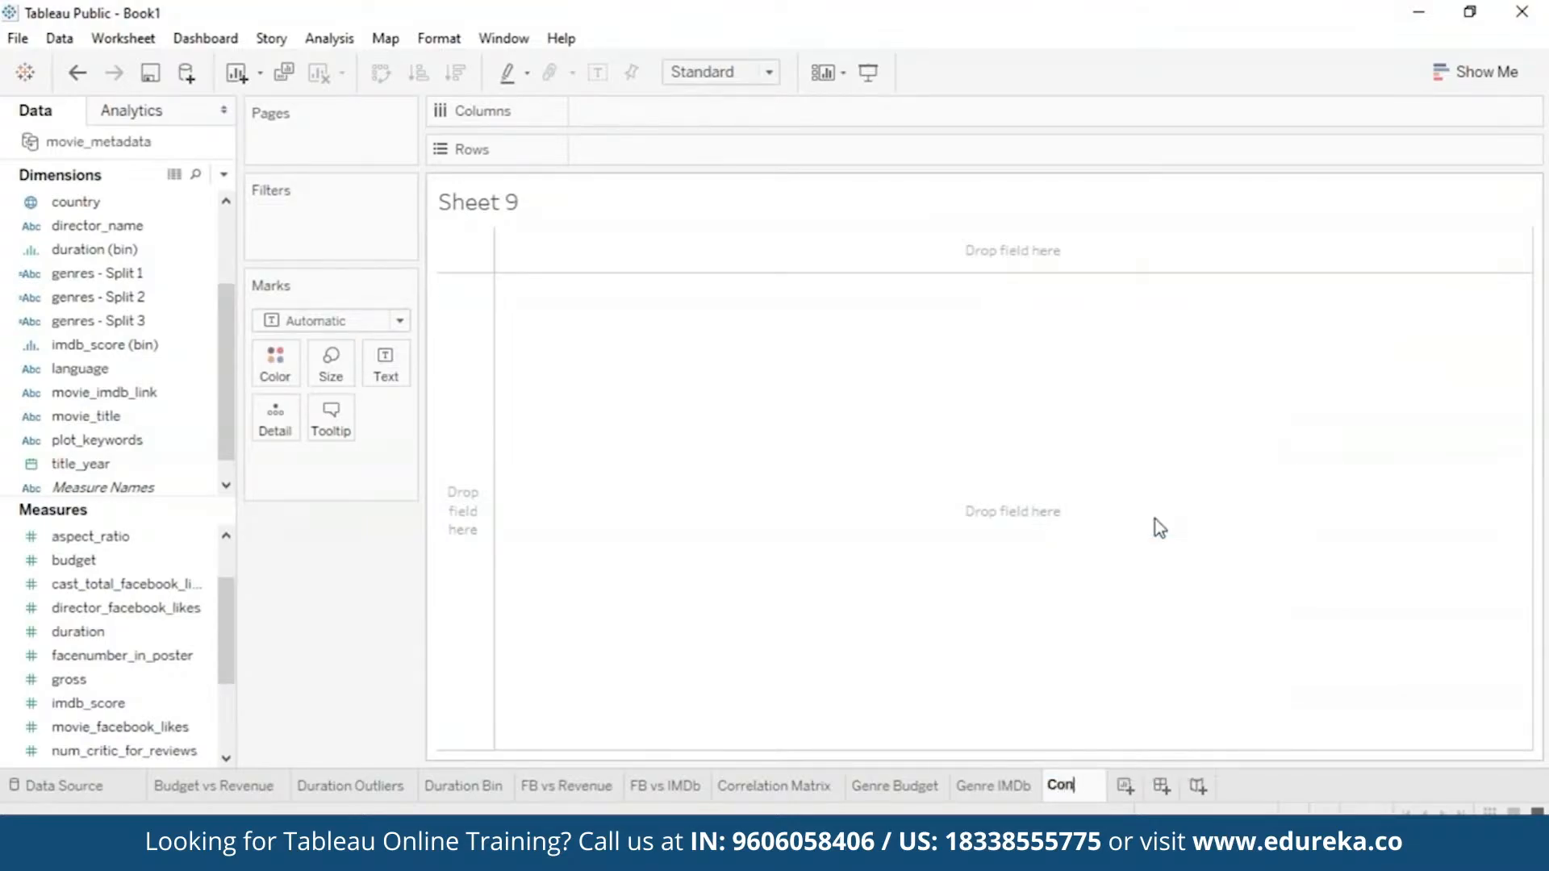
text(tent Rating)
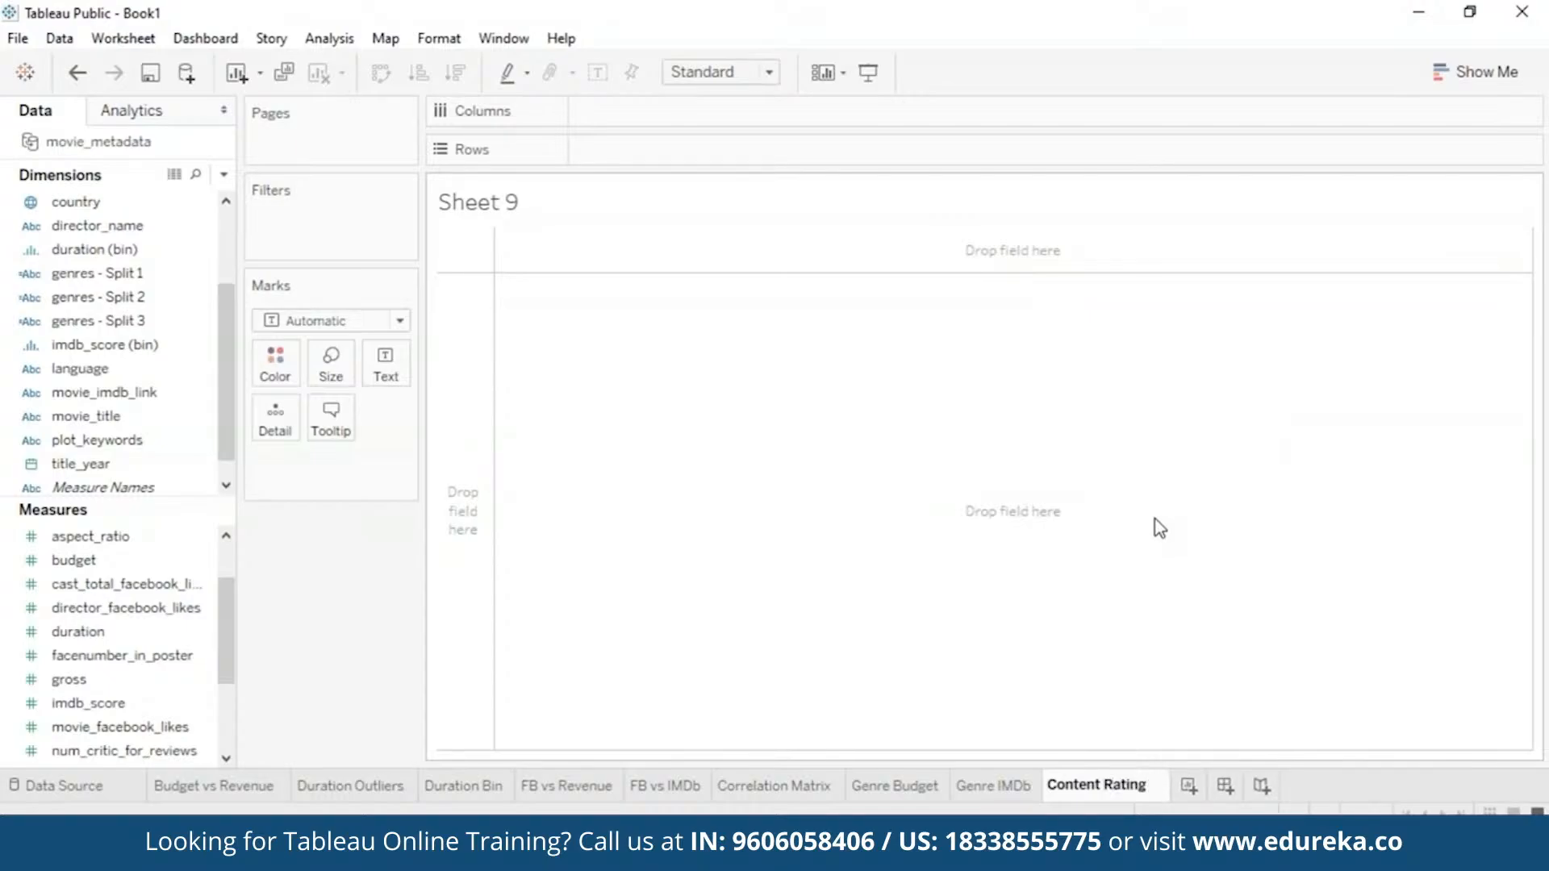
text( Revenue)
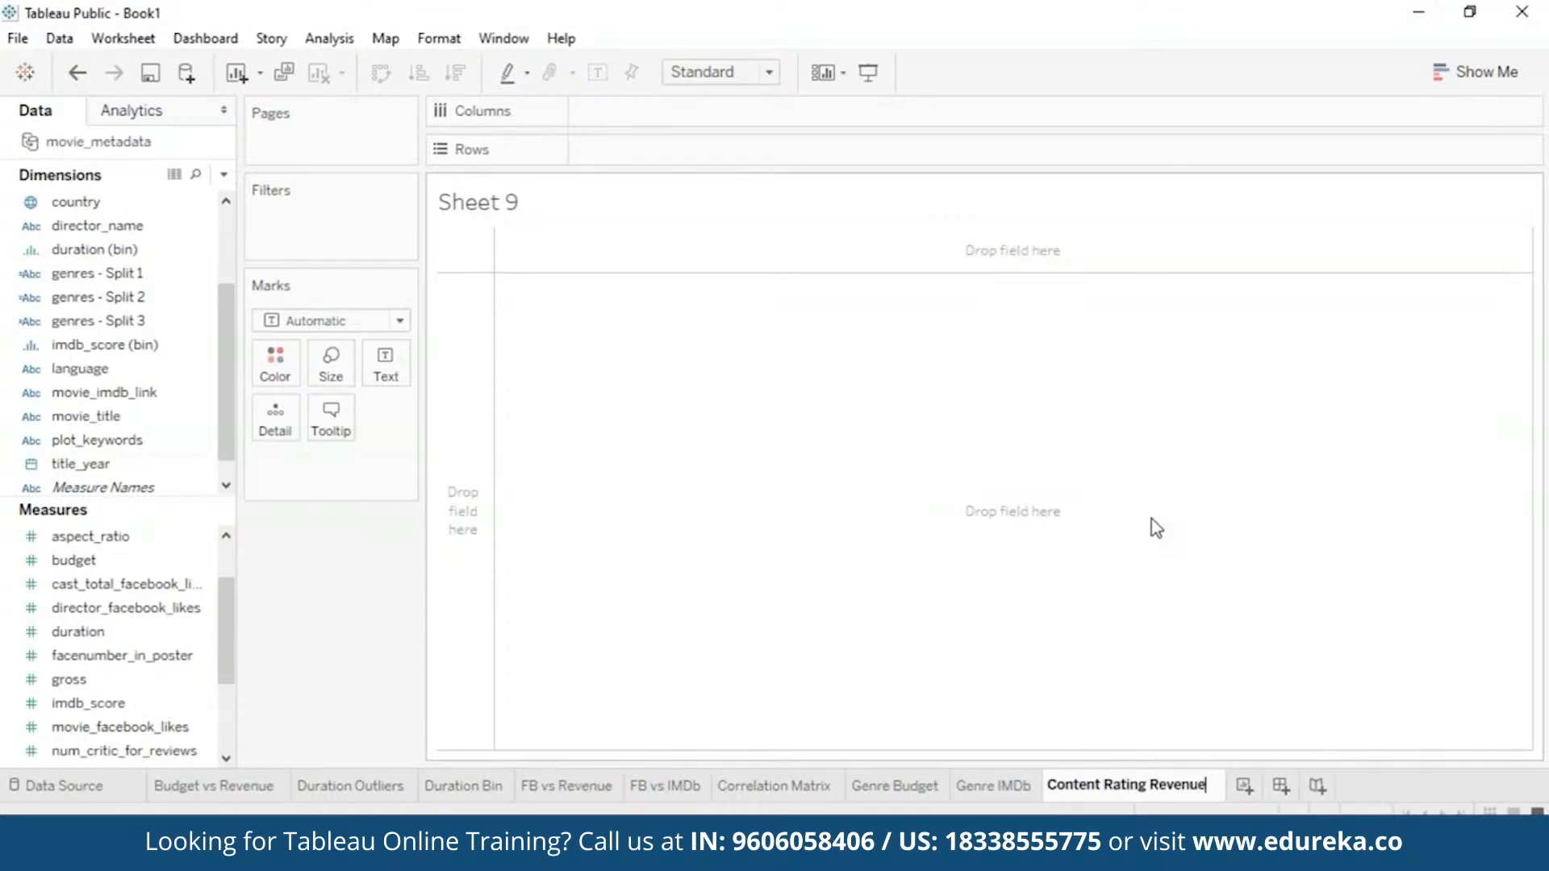
key(Return)
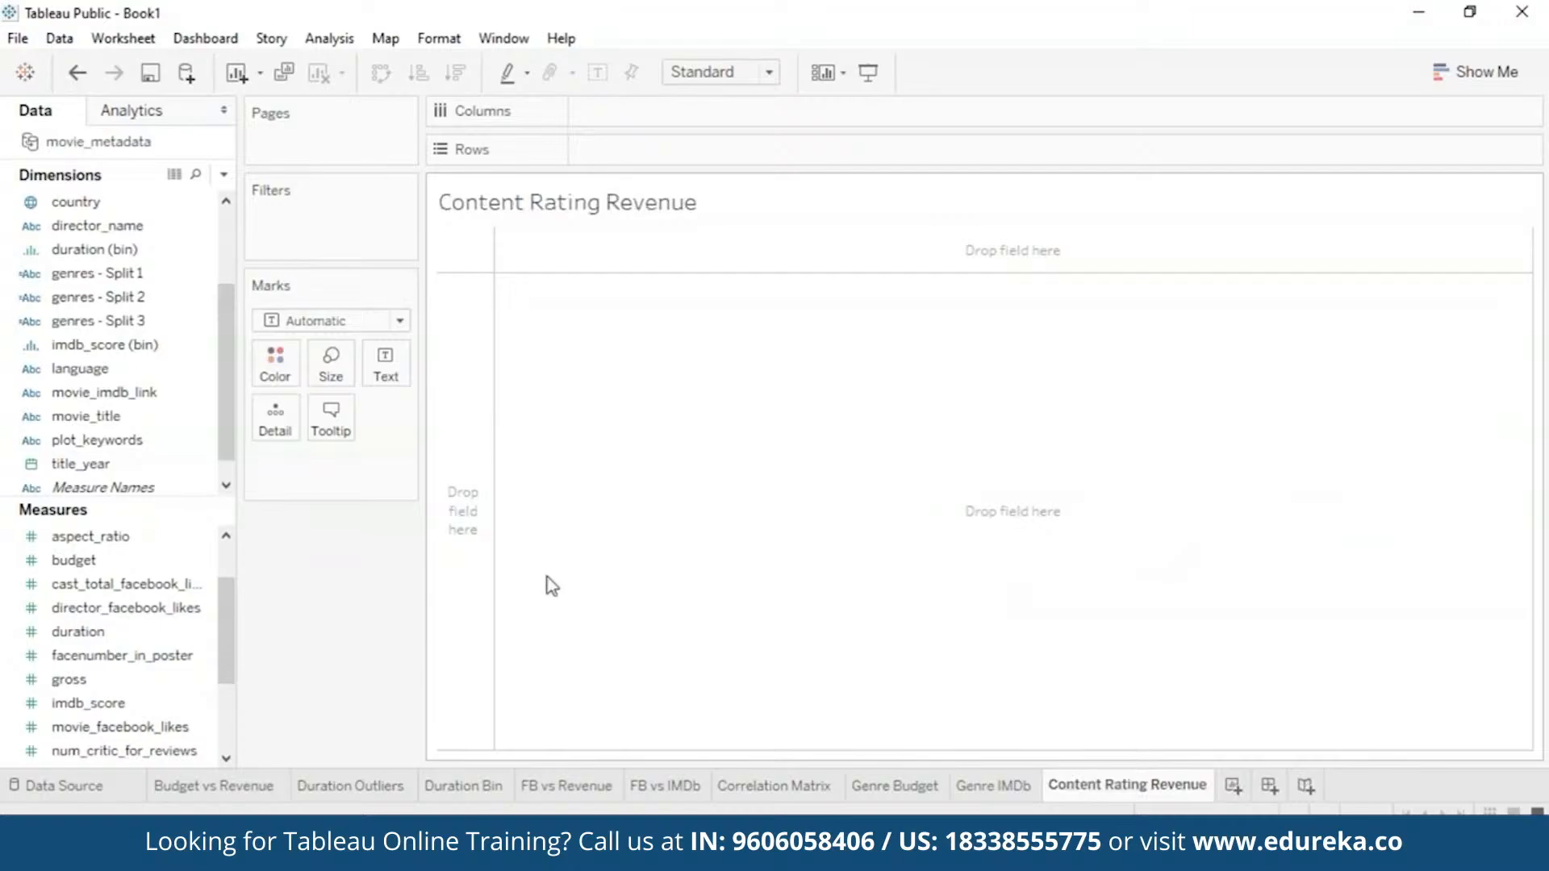
scroll(233, 312, up, 2)
mouse_move(138, 297)
mouse_down()
mouse_move(685, 128)
mouse_move(681, 108)
mouse_up()
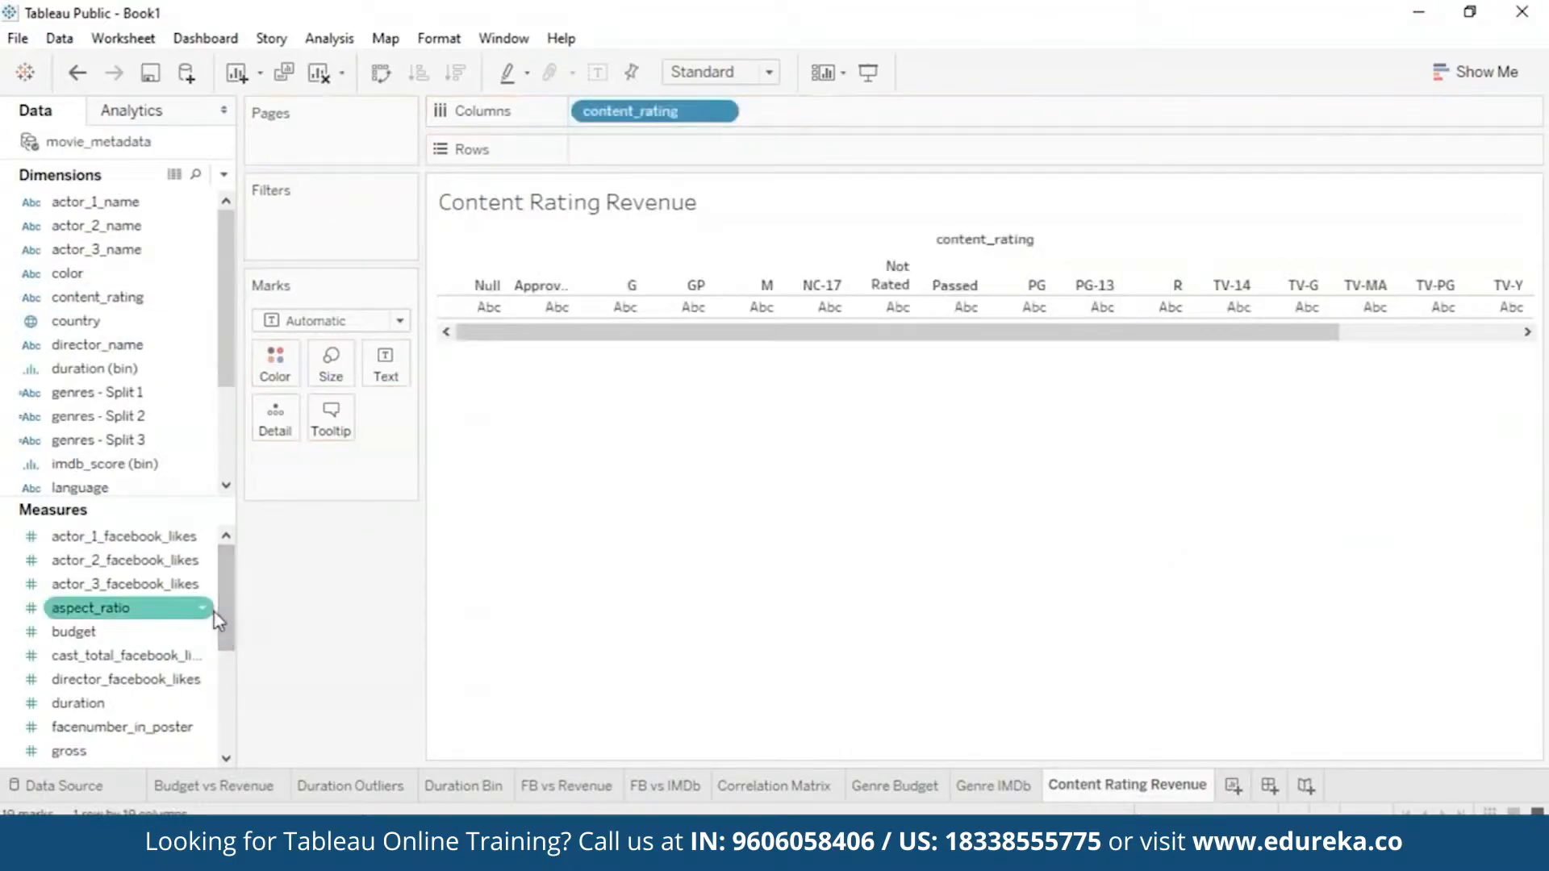
mouse_move(125, 754)
mouse_down()
mouse_move(686, 279)
mouse_move(681, 133)
mouse_move(669, 144)
mouse_up()
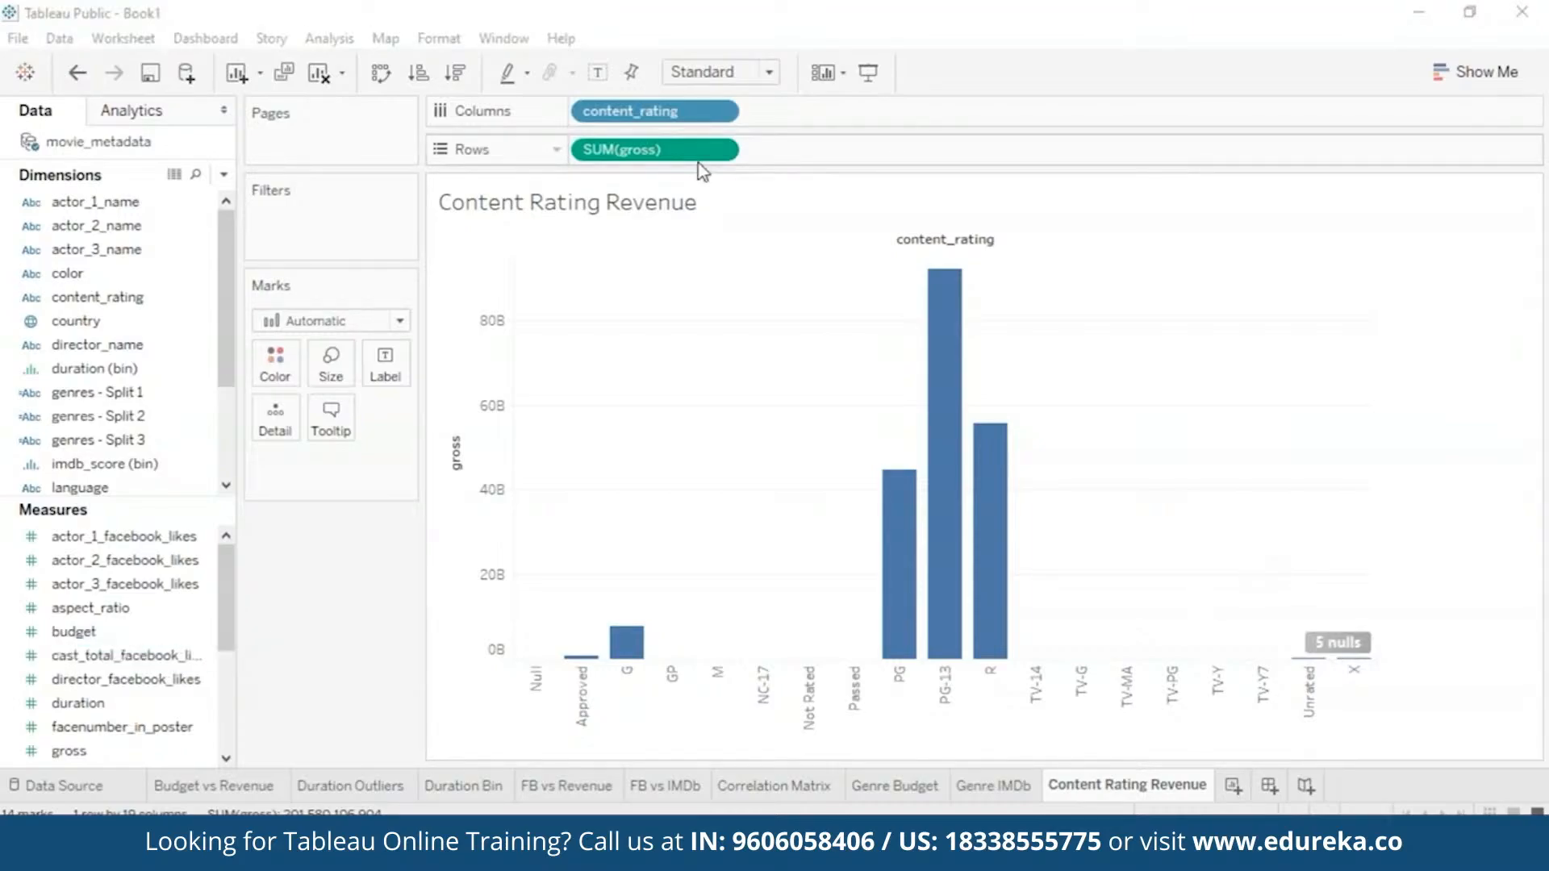
click(724, 150)
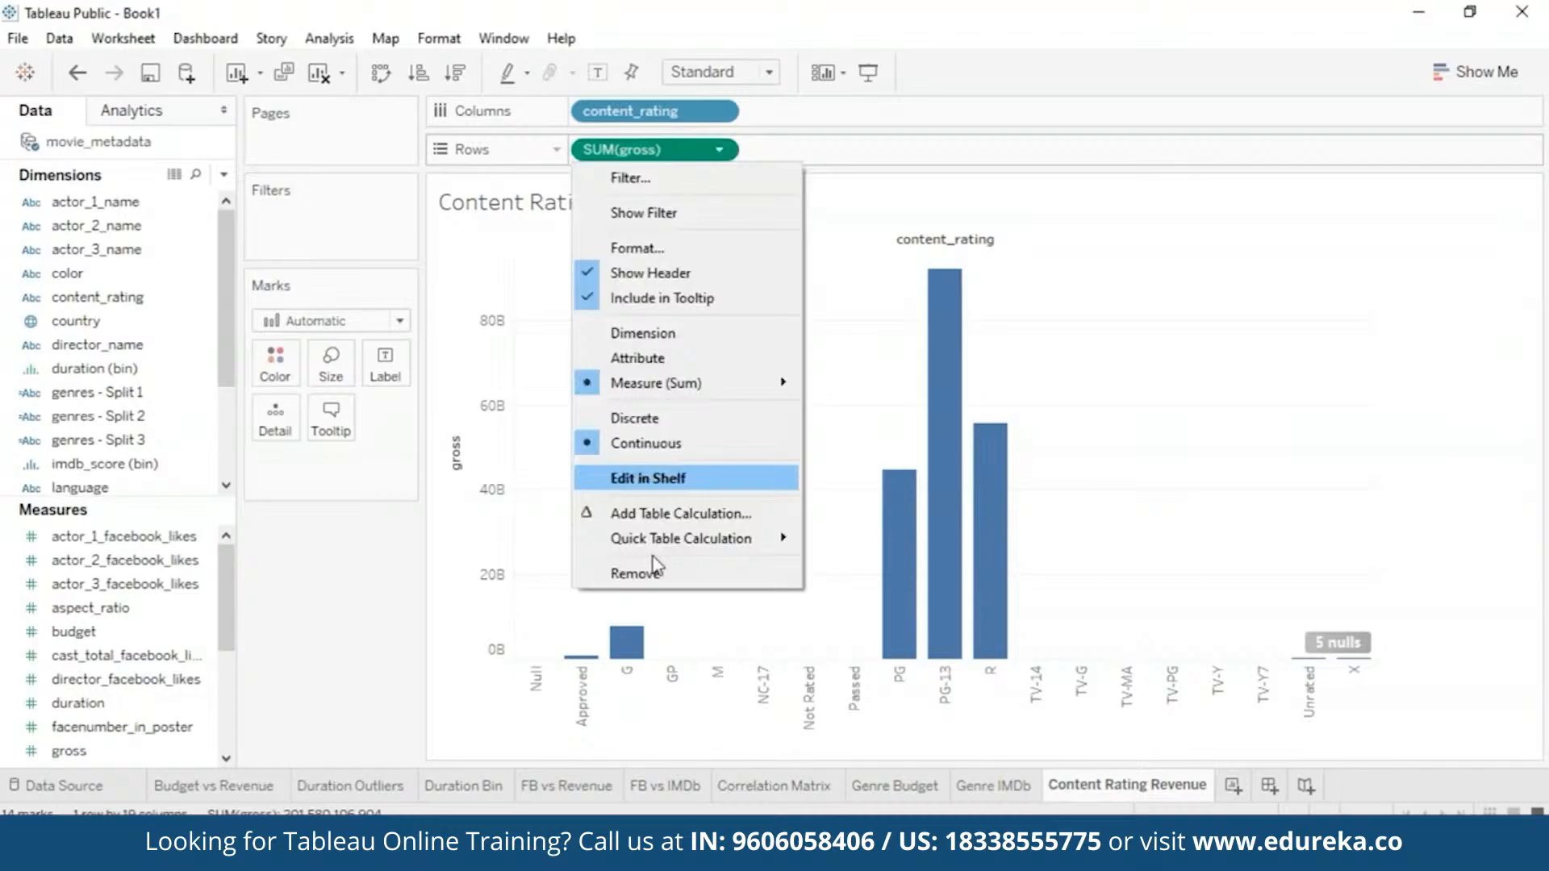
click(638, 570)
click(719, 112)
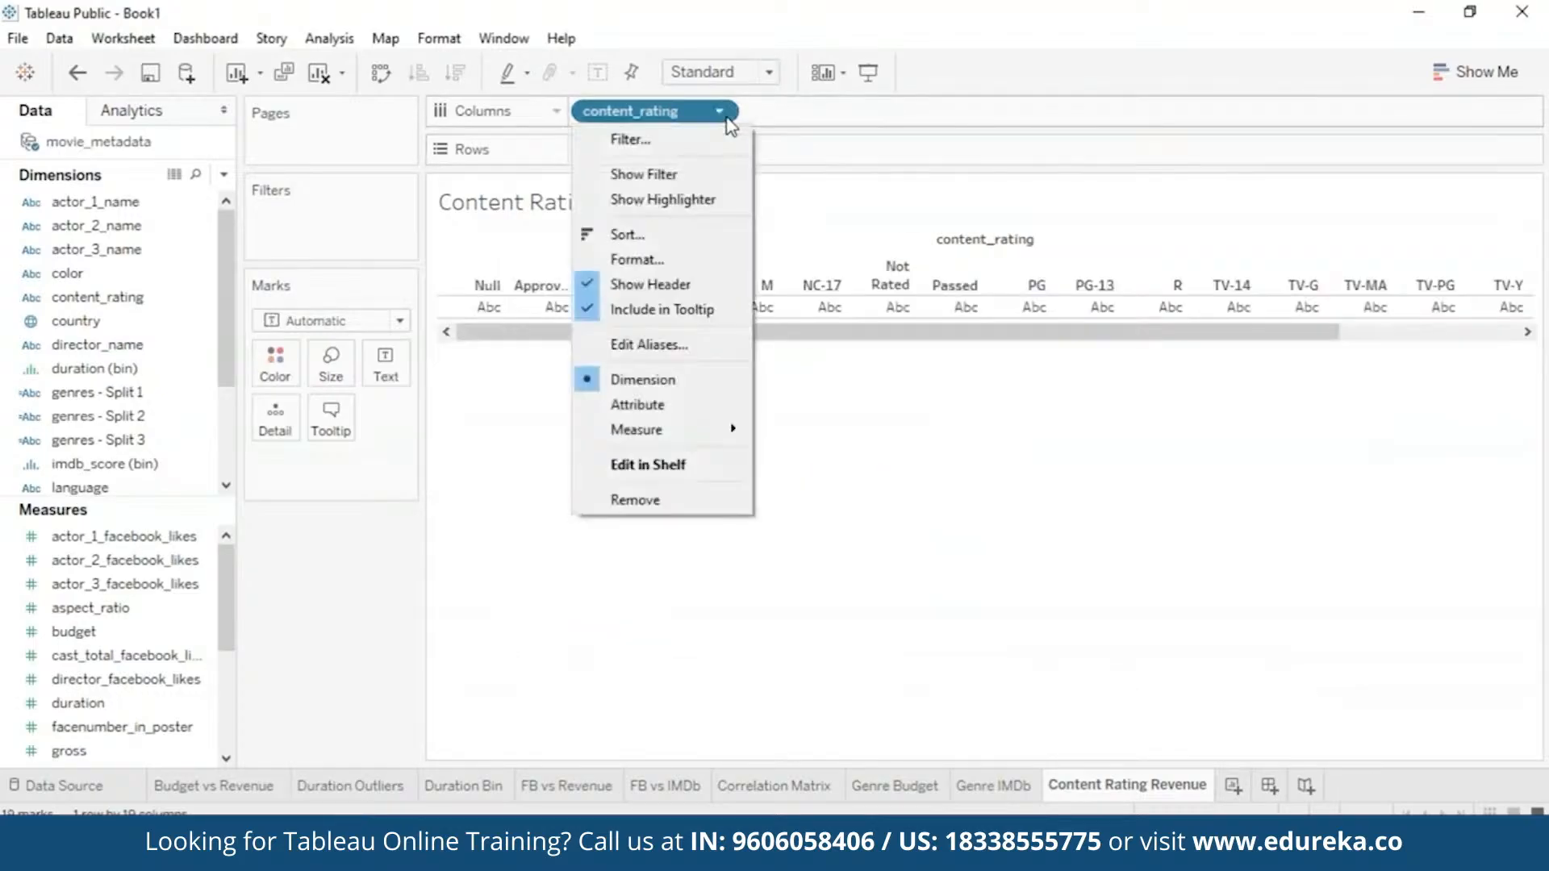
click(655, 496)
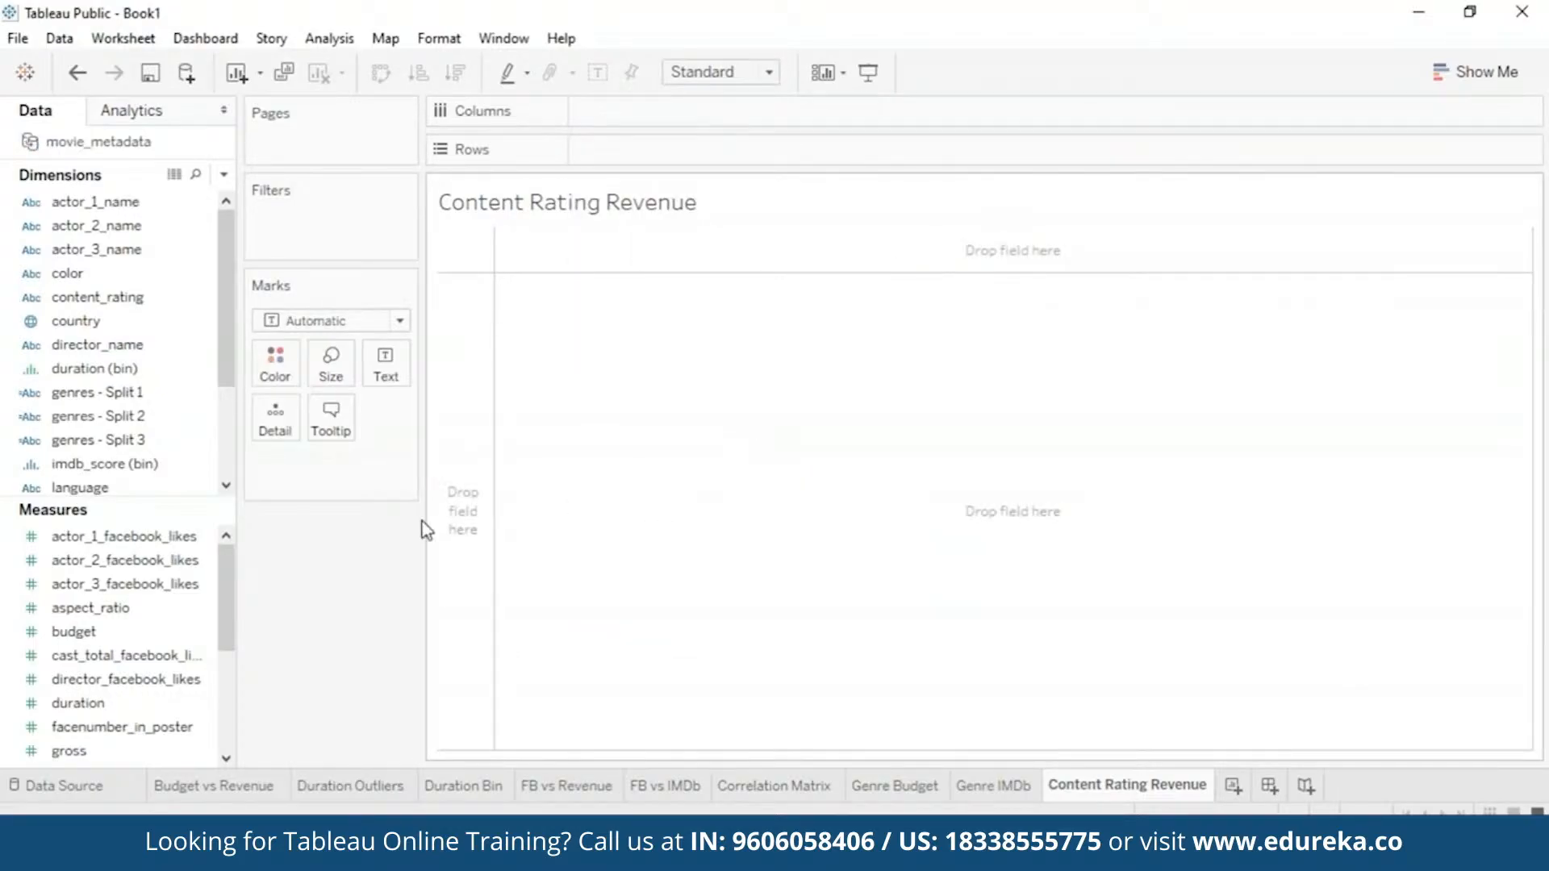
Step: Build a line chart with the year of title_year in columns, the sum of gross in rows and content_rating as color
scroll(242, 599, down, 1)
drag(109, 706, 520, 290)
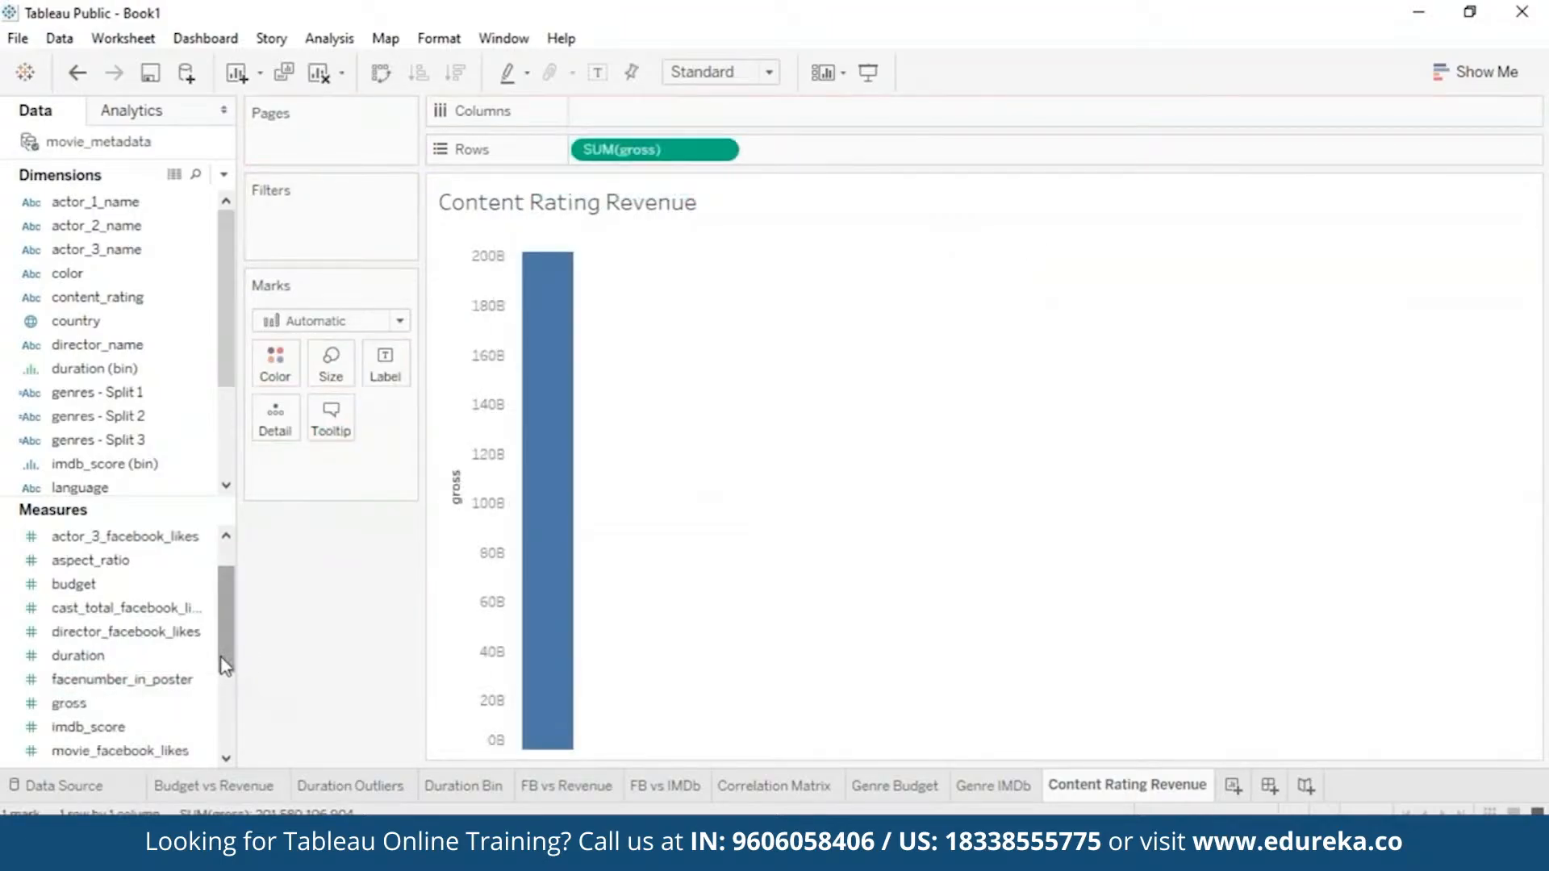
drag(225, 398, 228, 468)
drag(80, 440, 637, 111)
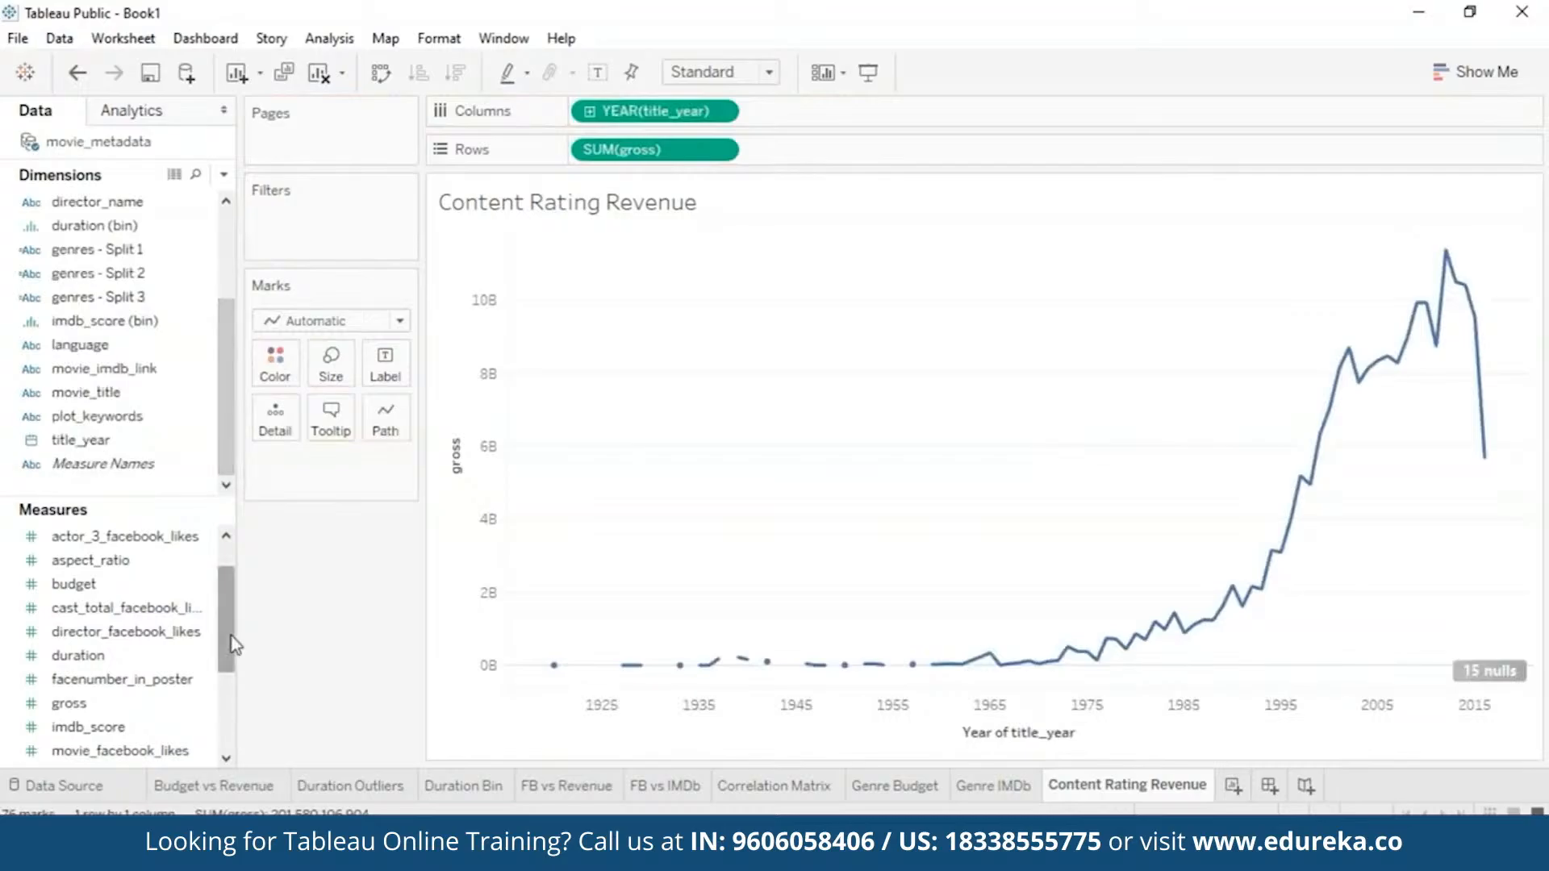
drag(226, 649, 234, 597)
drag(227, 416, 226, 339)
drag(97, 297, 275, 363)
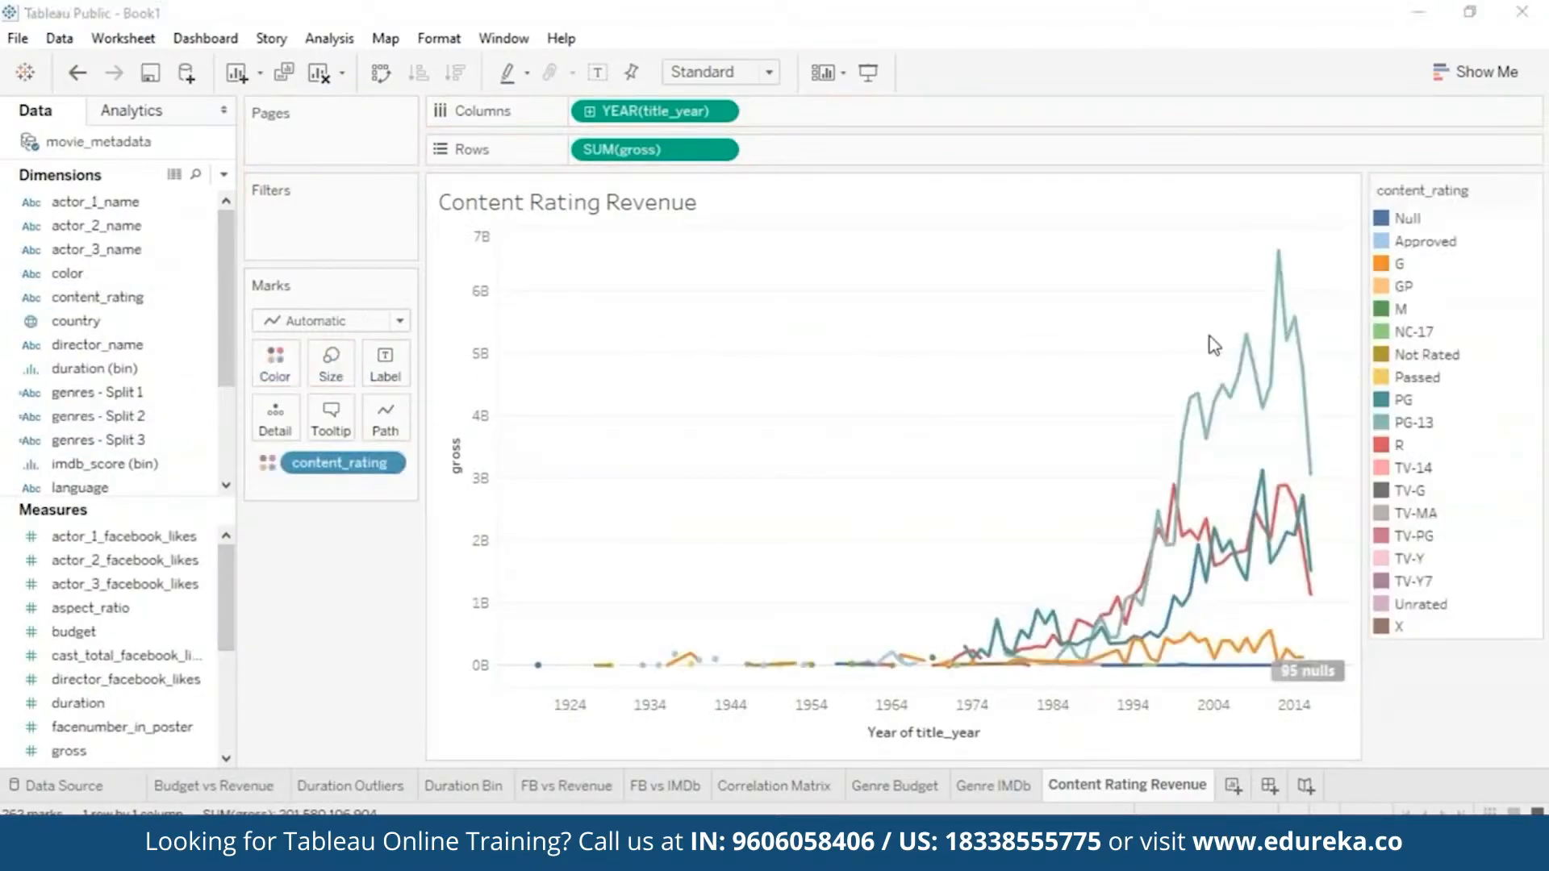
Step: Convert the line chart to stacked bars, swap its rows and columns, and fit it to Entire View
click(1475, 71)
click(1431, 241)
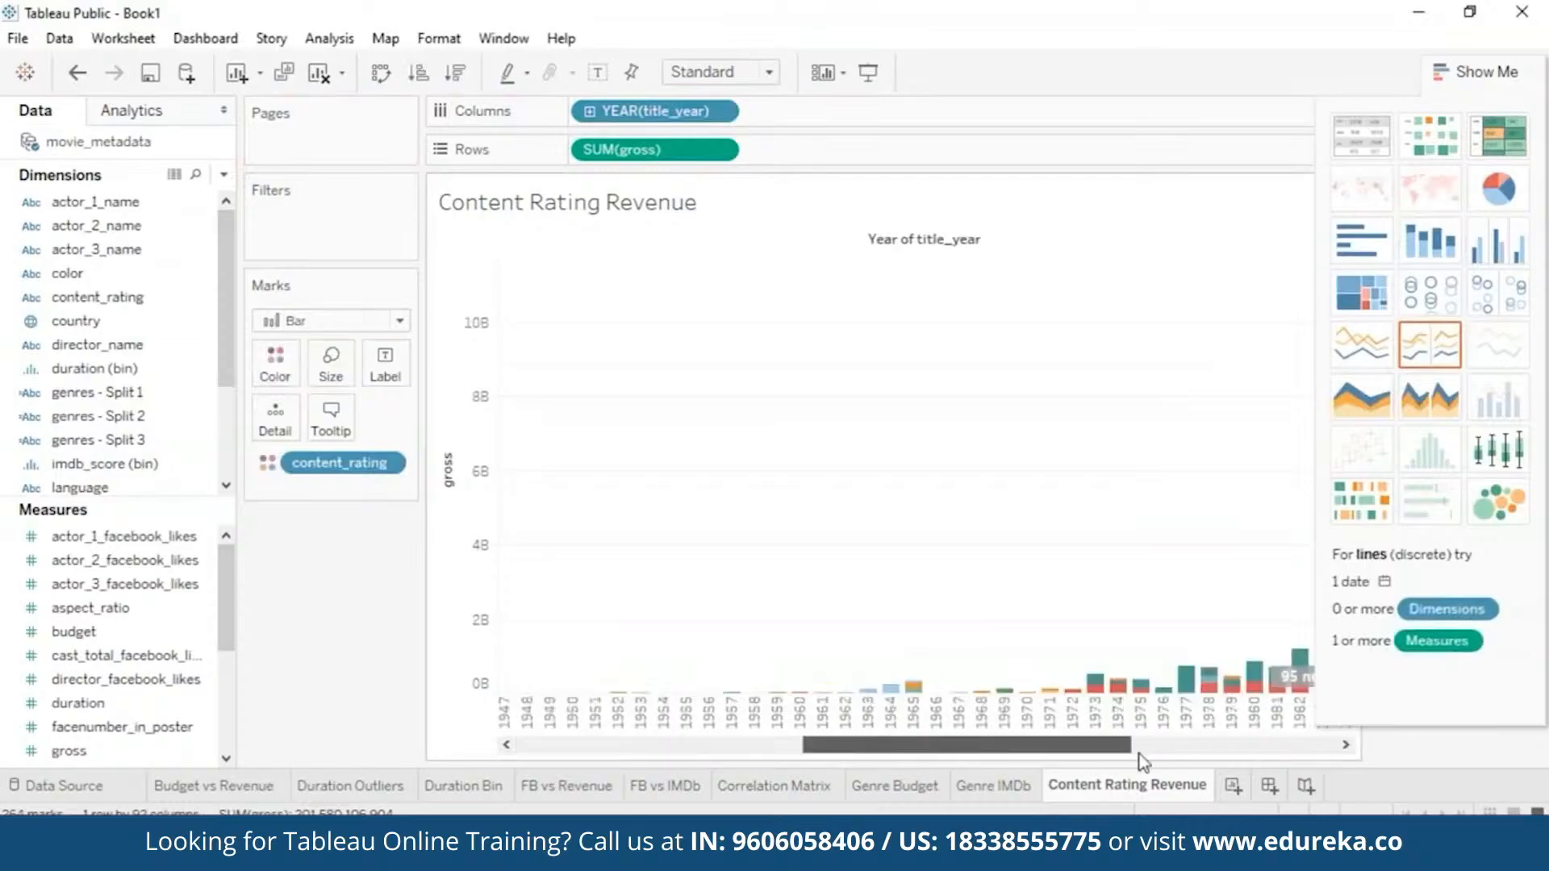
click(379, 76)
scroll(1251, 555, down, 10)
click(769, 72)
click(703, 148)
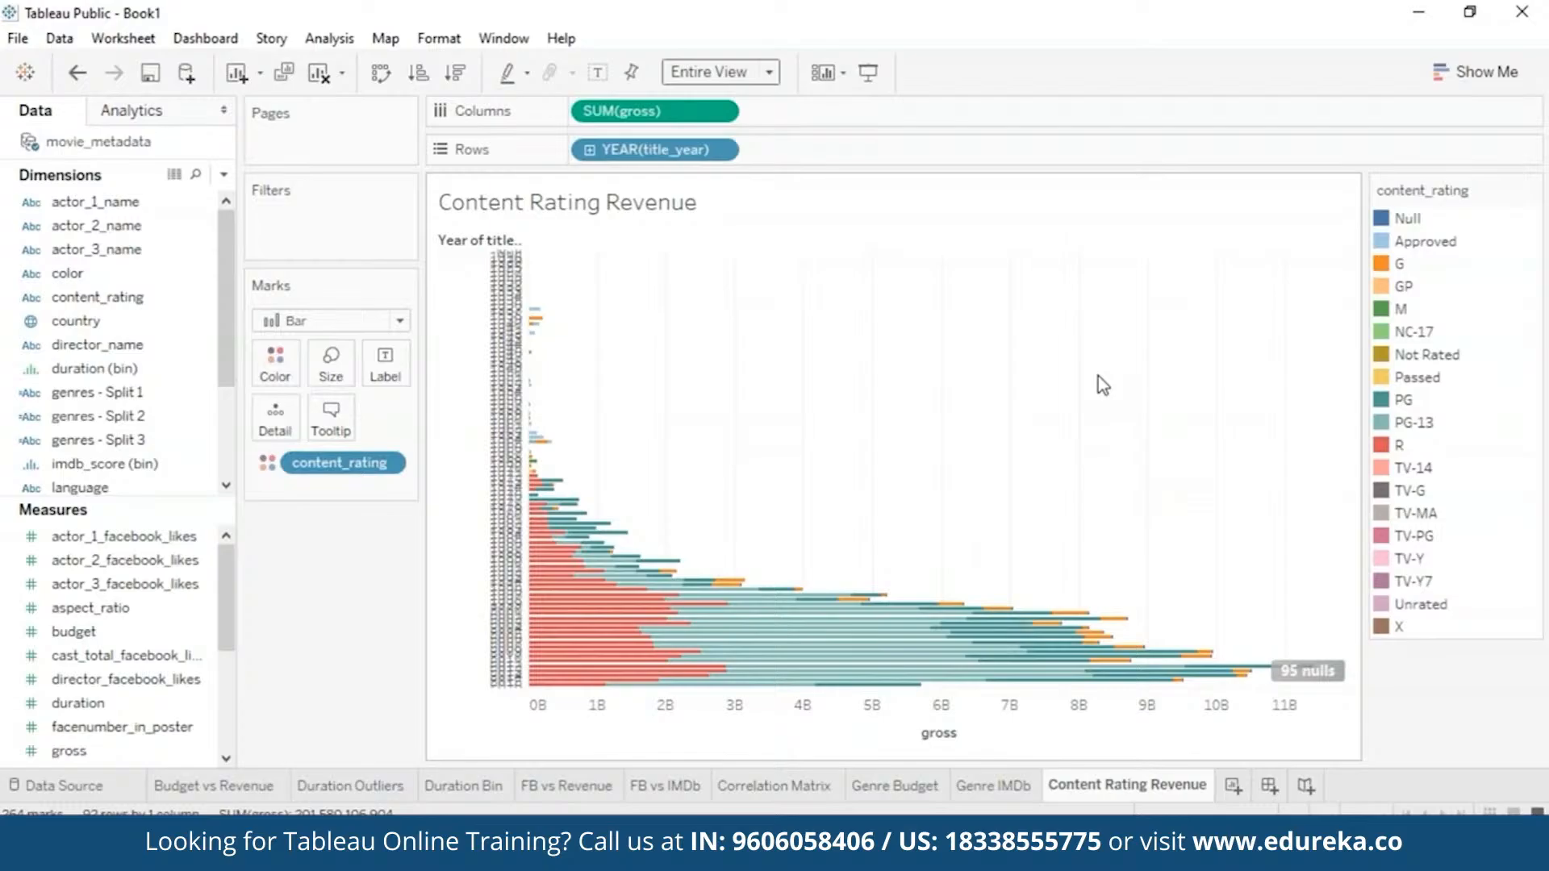
Step: Highlight the PG-13 content rating, clear the highlight, and examine how gross splits across ratings over the years
click(1383, 422)
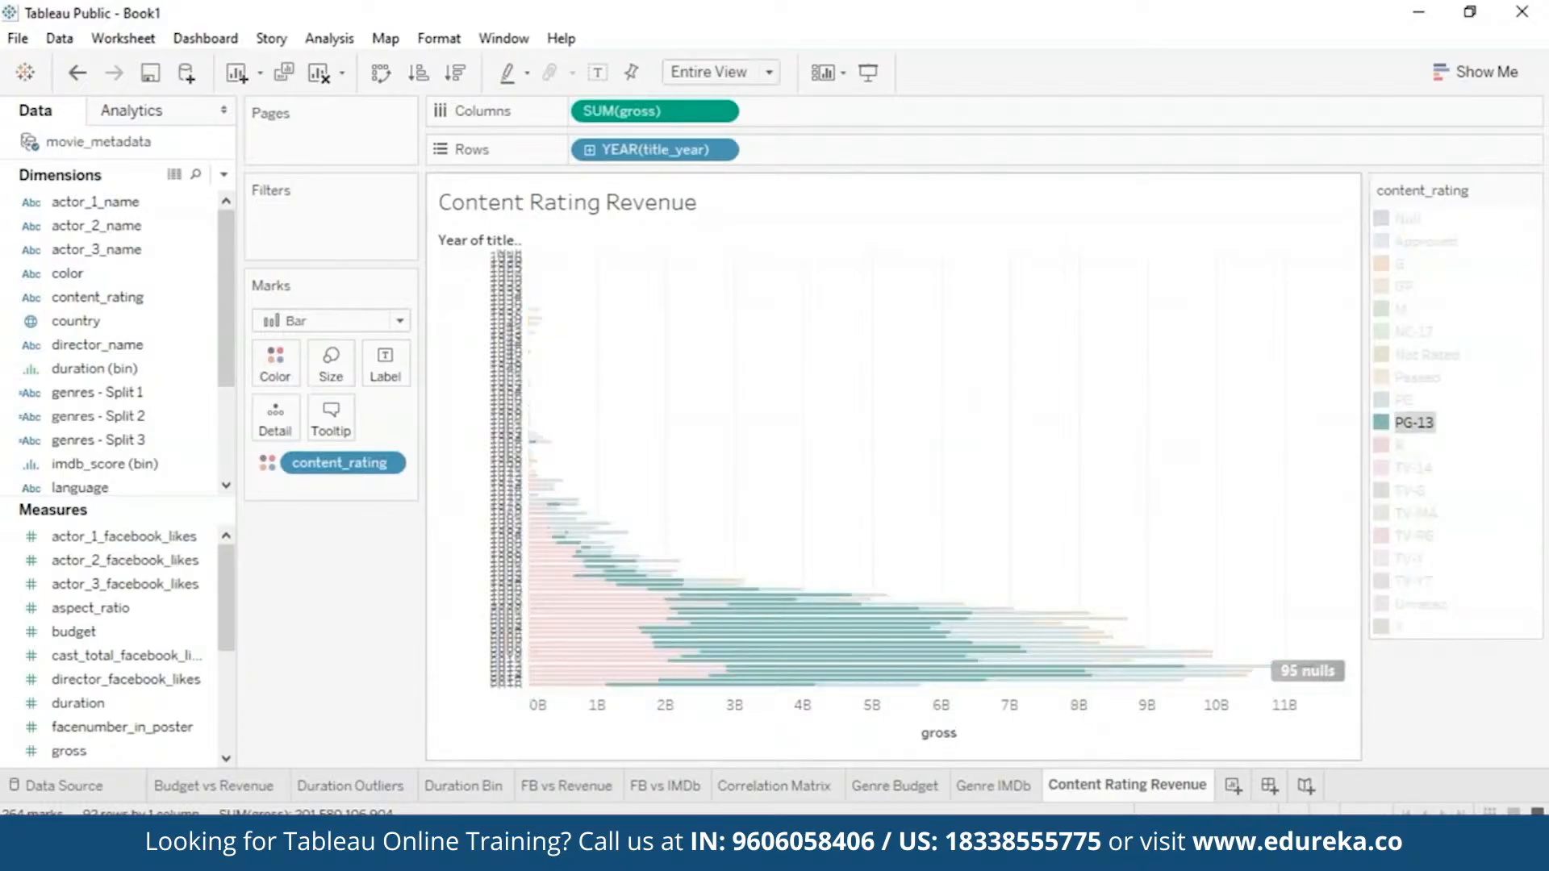
click(1227, 419)
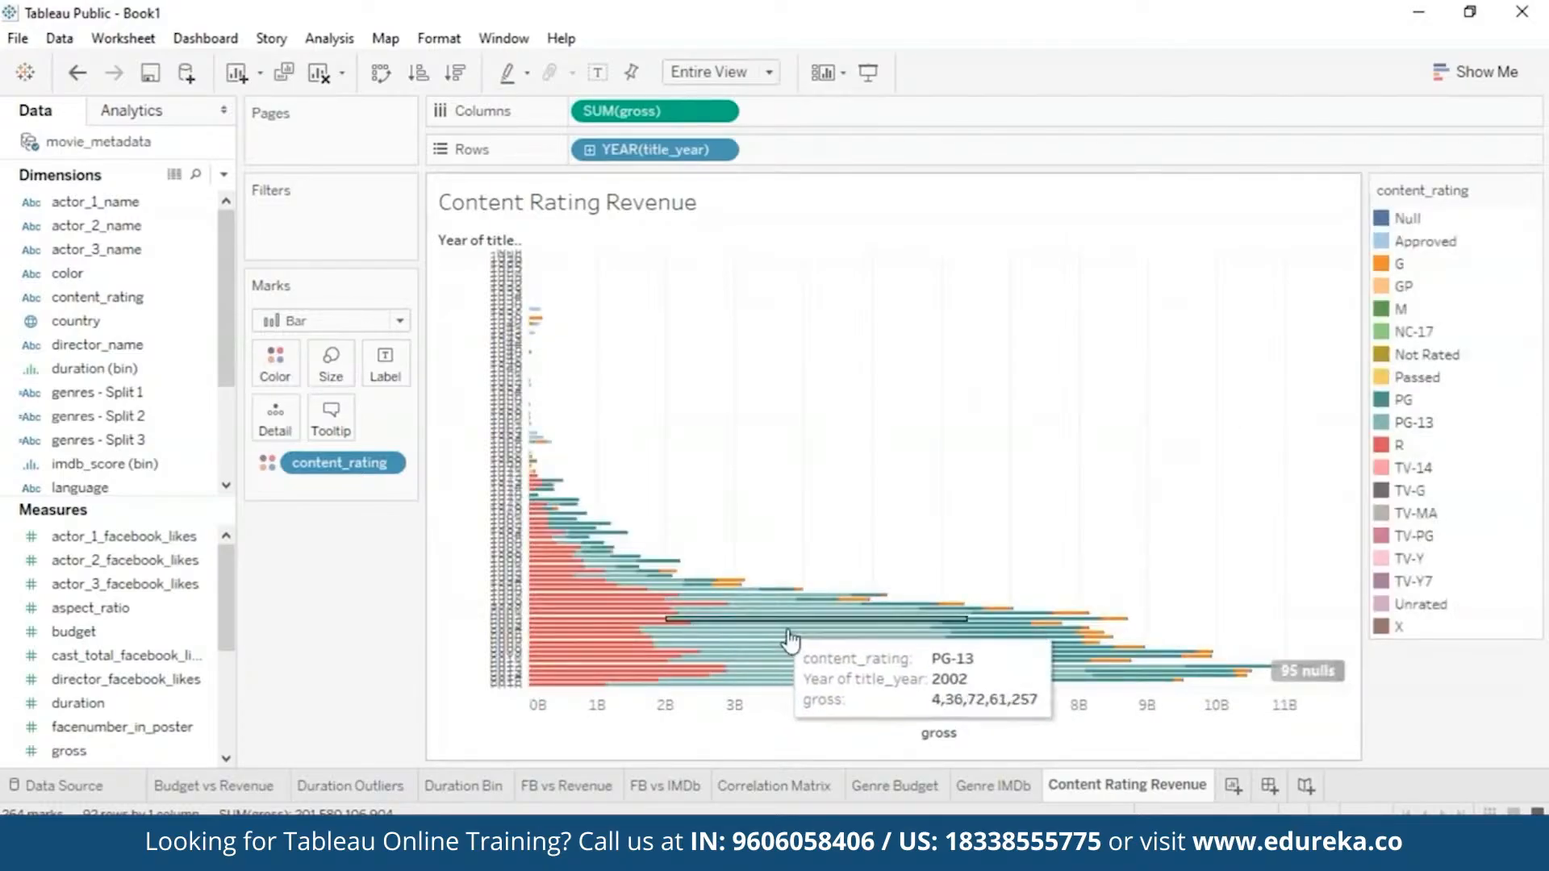
click(1385, 273)
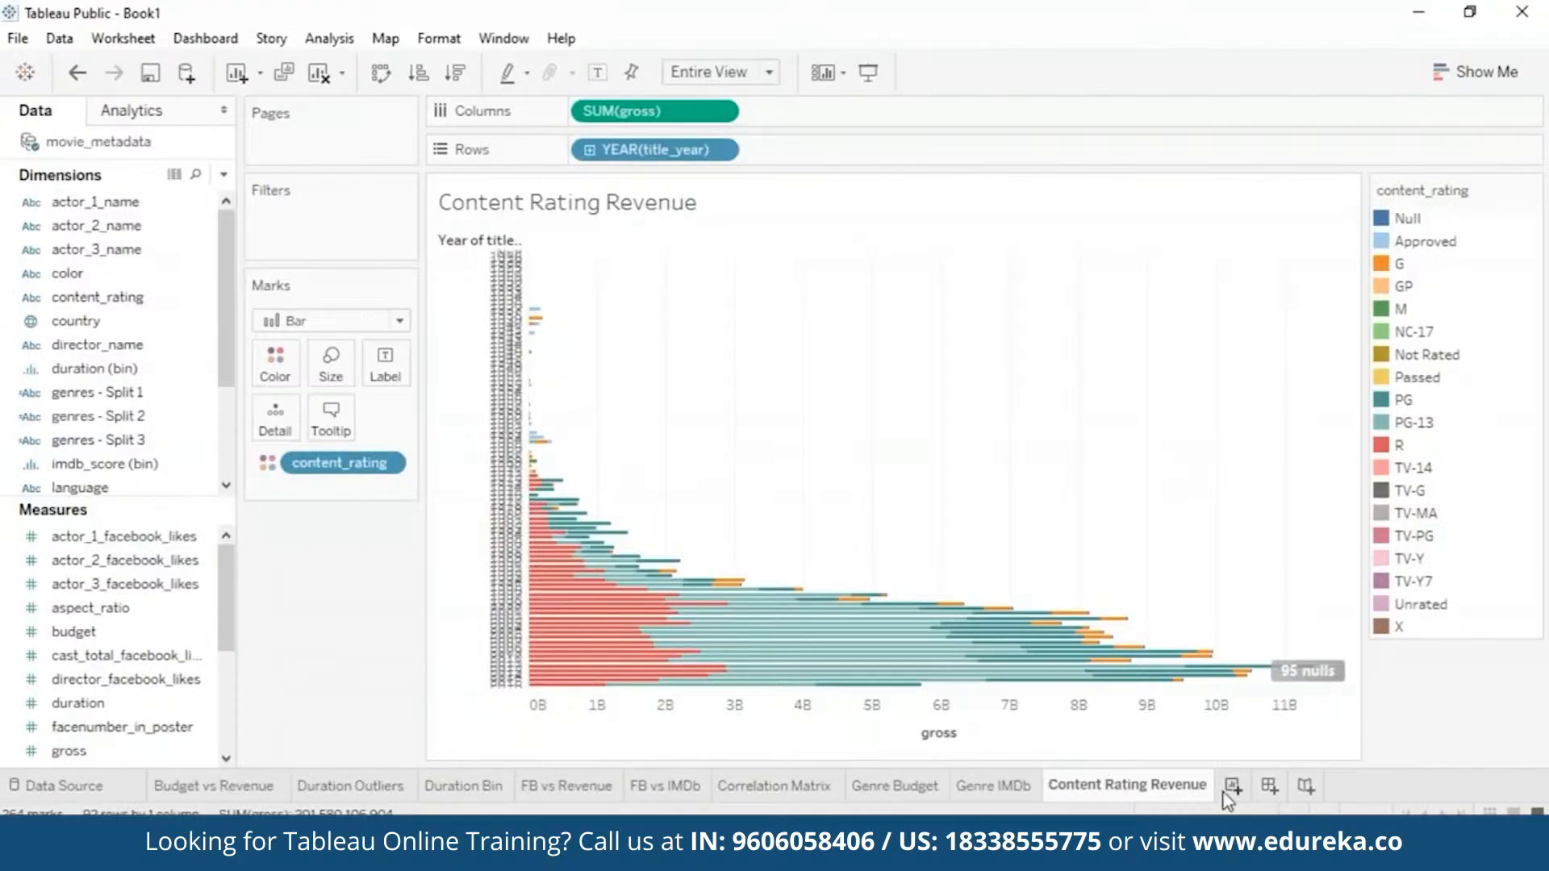
Step: Add a new worksheet and name it FB vs IMDb
click(1232, 787)
right_click(1234, 787)
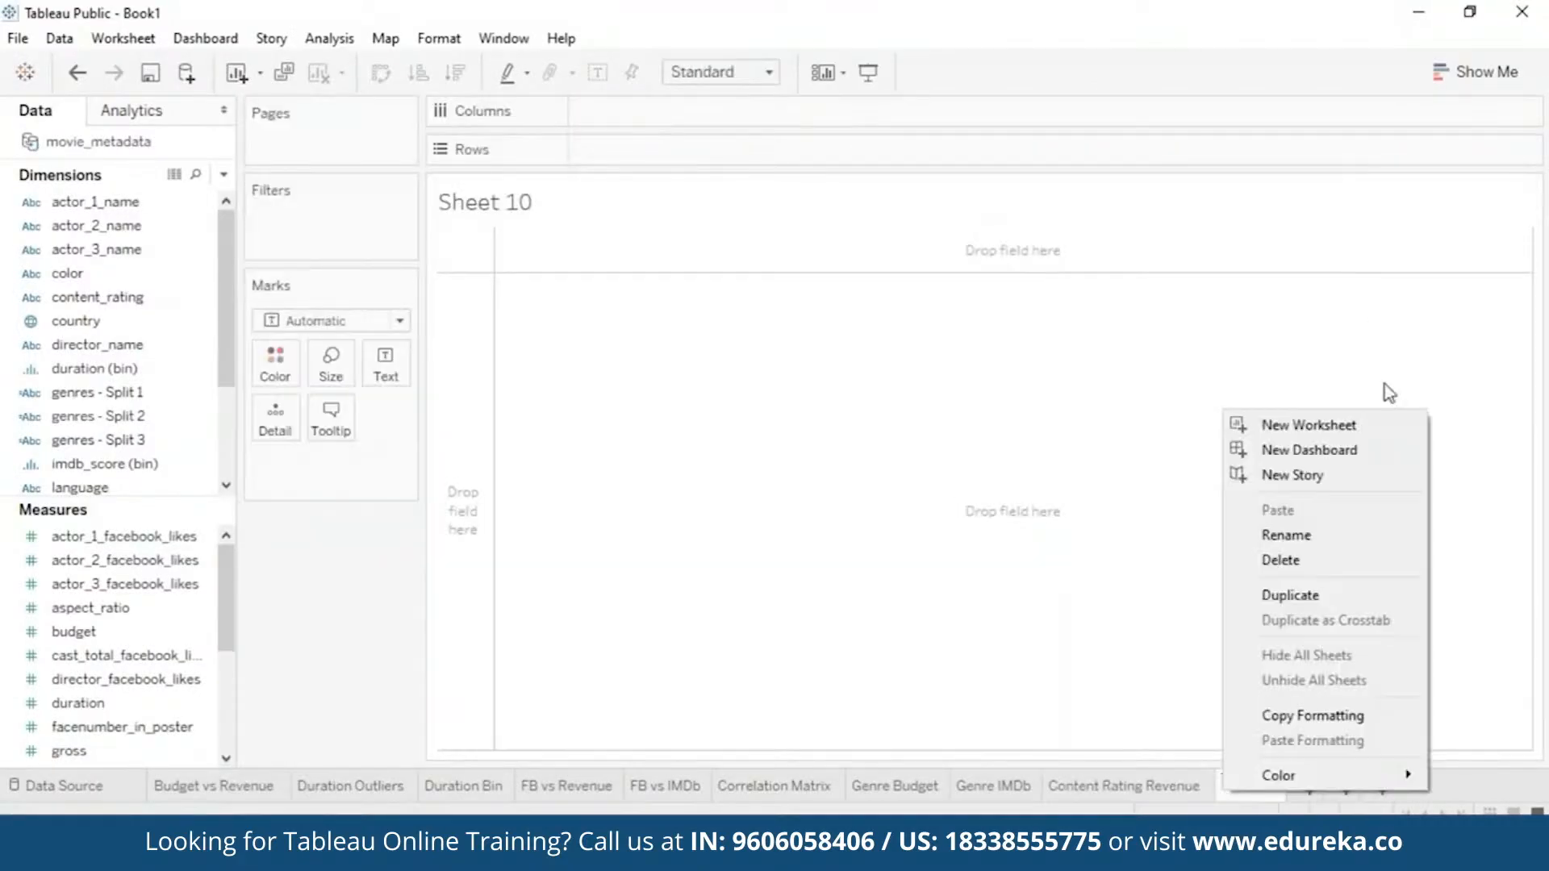
click(1300, 545)
text(ook r)
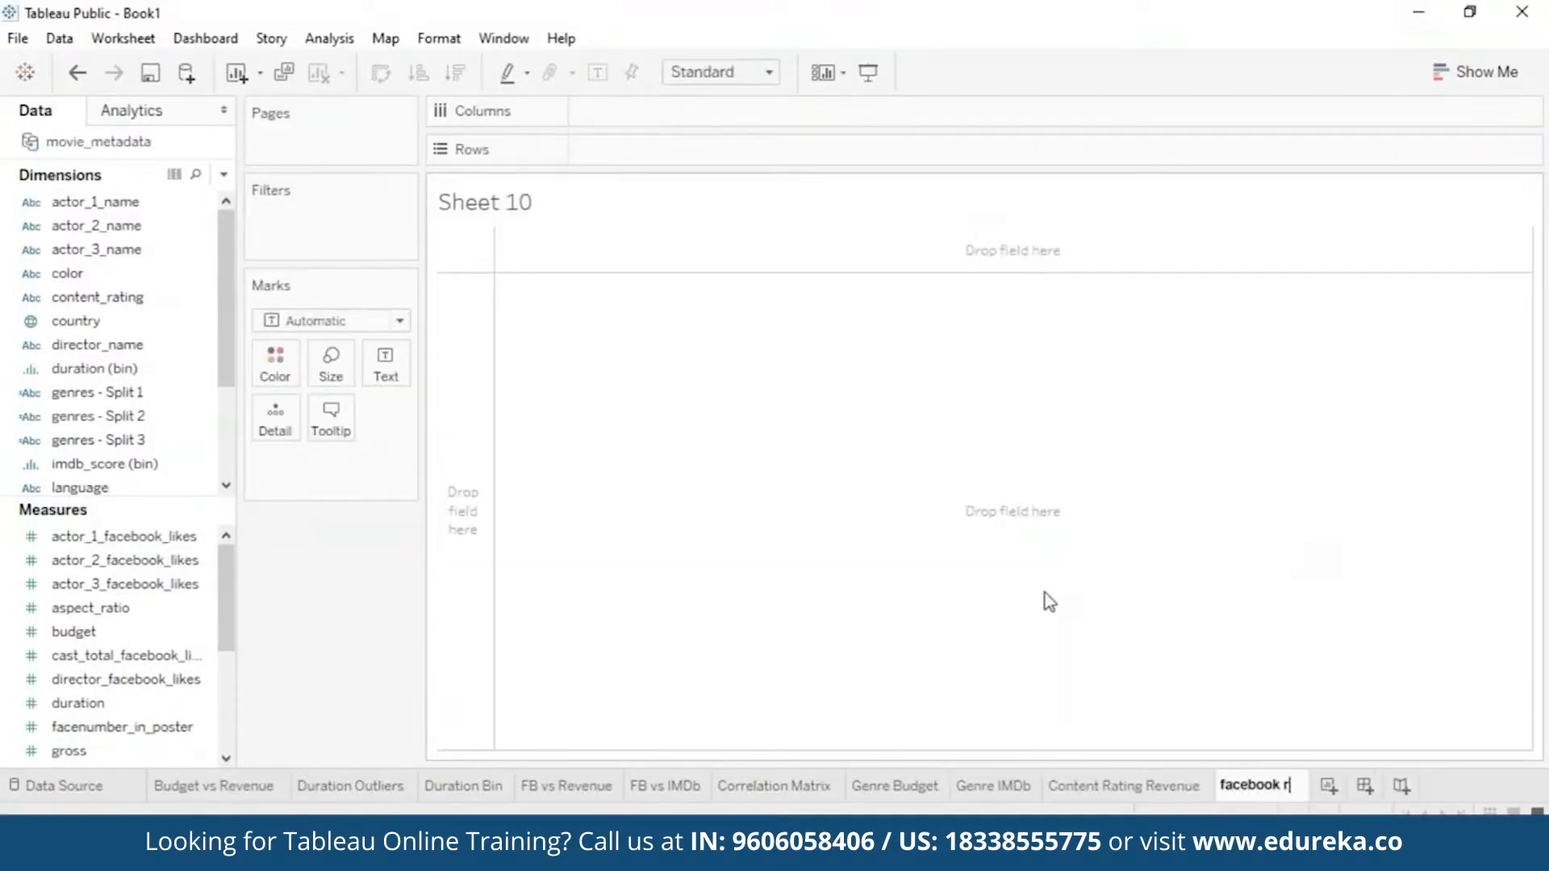
text(ating vs IMDb)
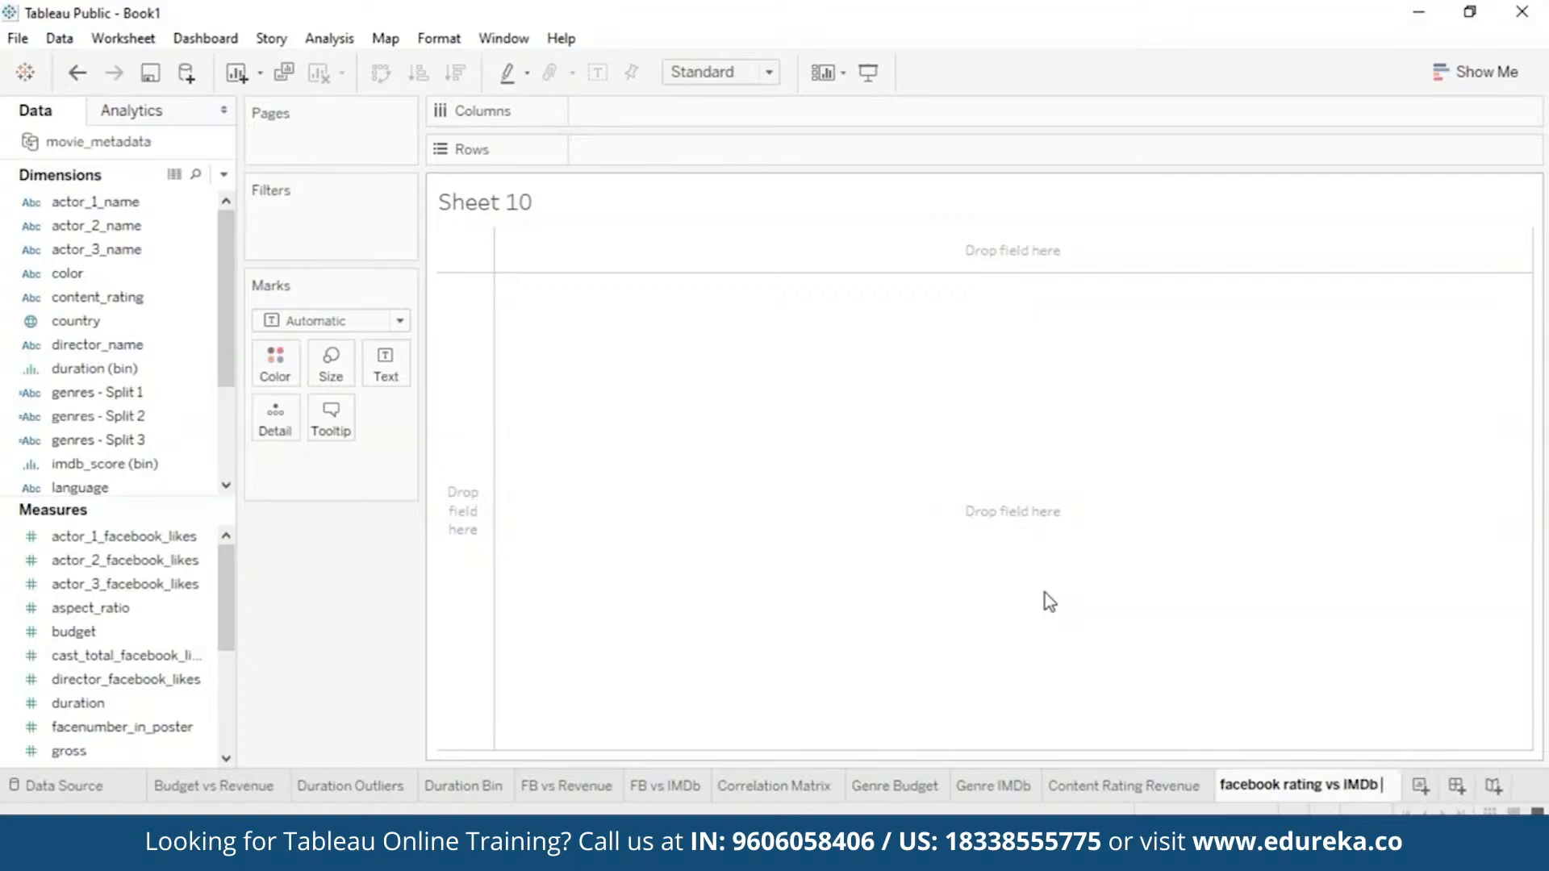
drag(1323, 785, 1220, 784)
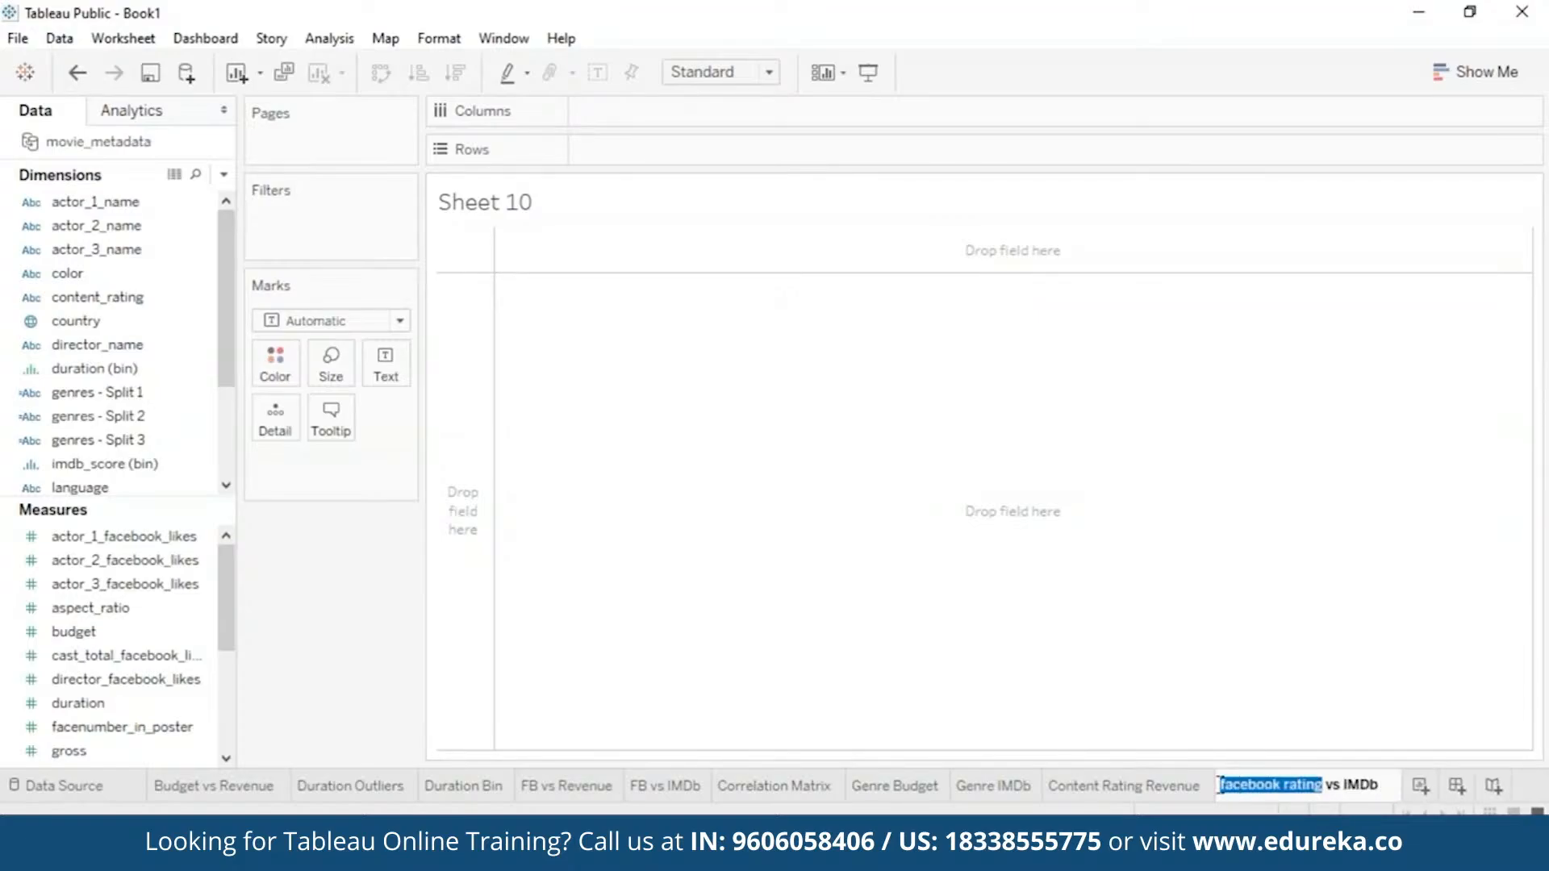
text(FB)
key(Return)
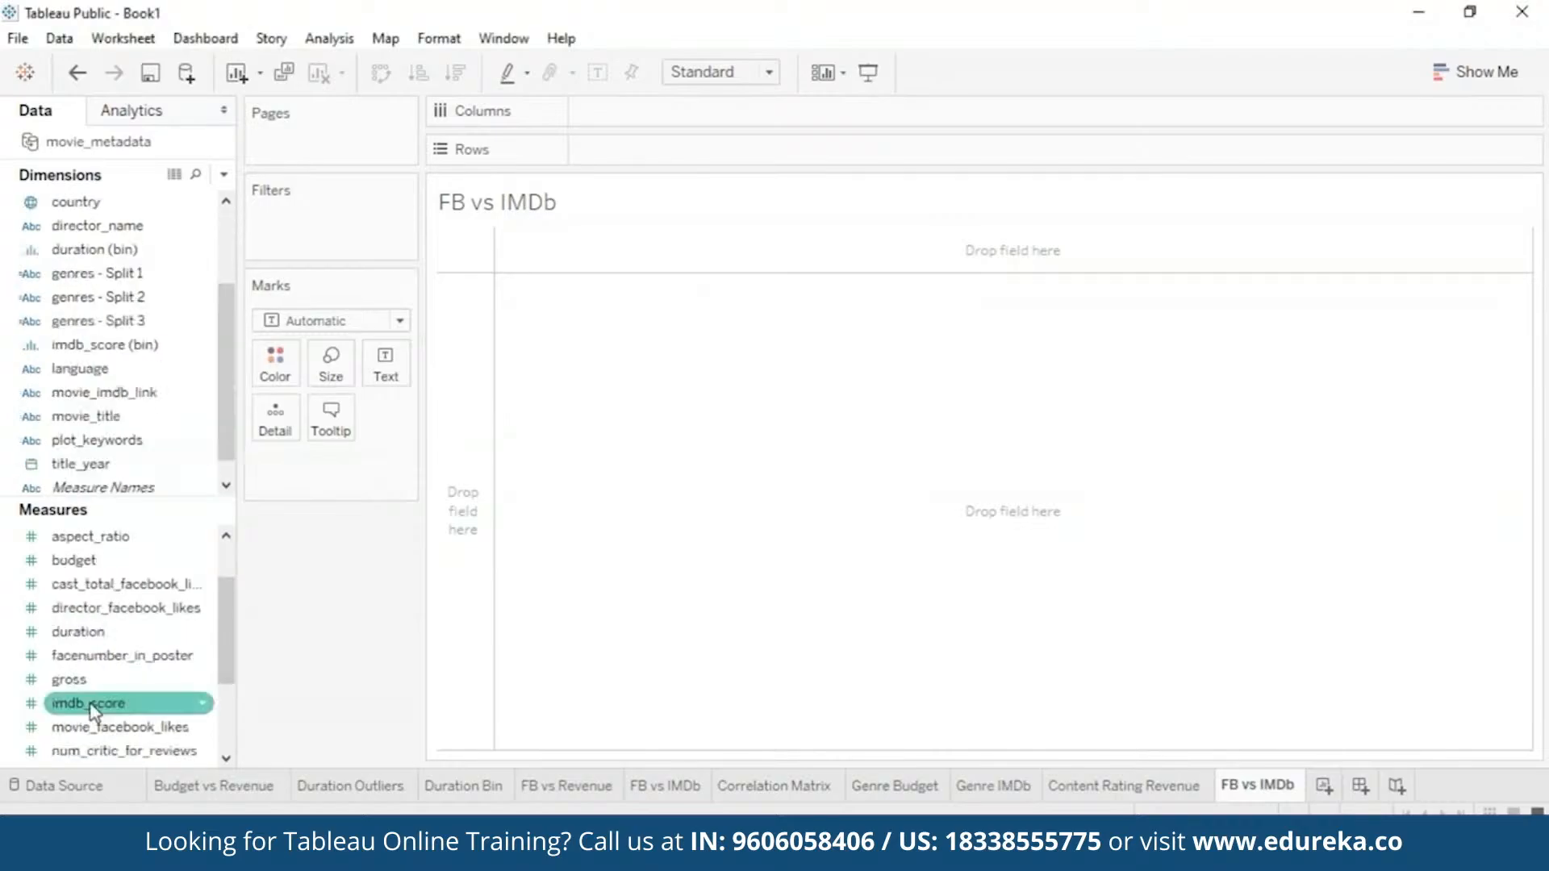
Step: Build a disaggregated scatter plot with imdb_score in columns and movie_facebook_likes in rows
drag(89, 705, 637, 110)
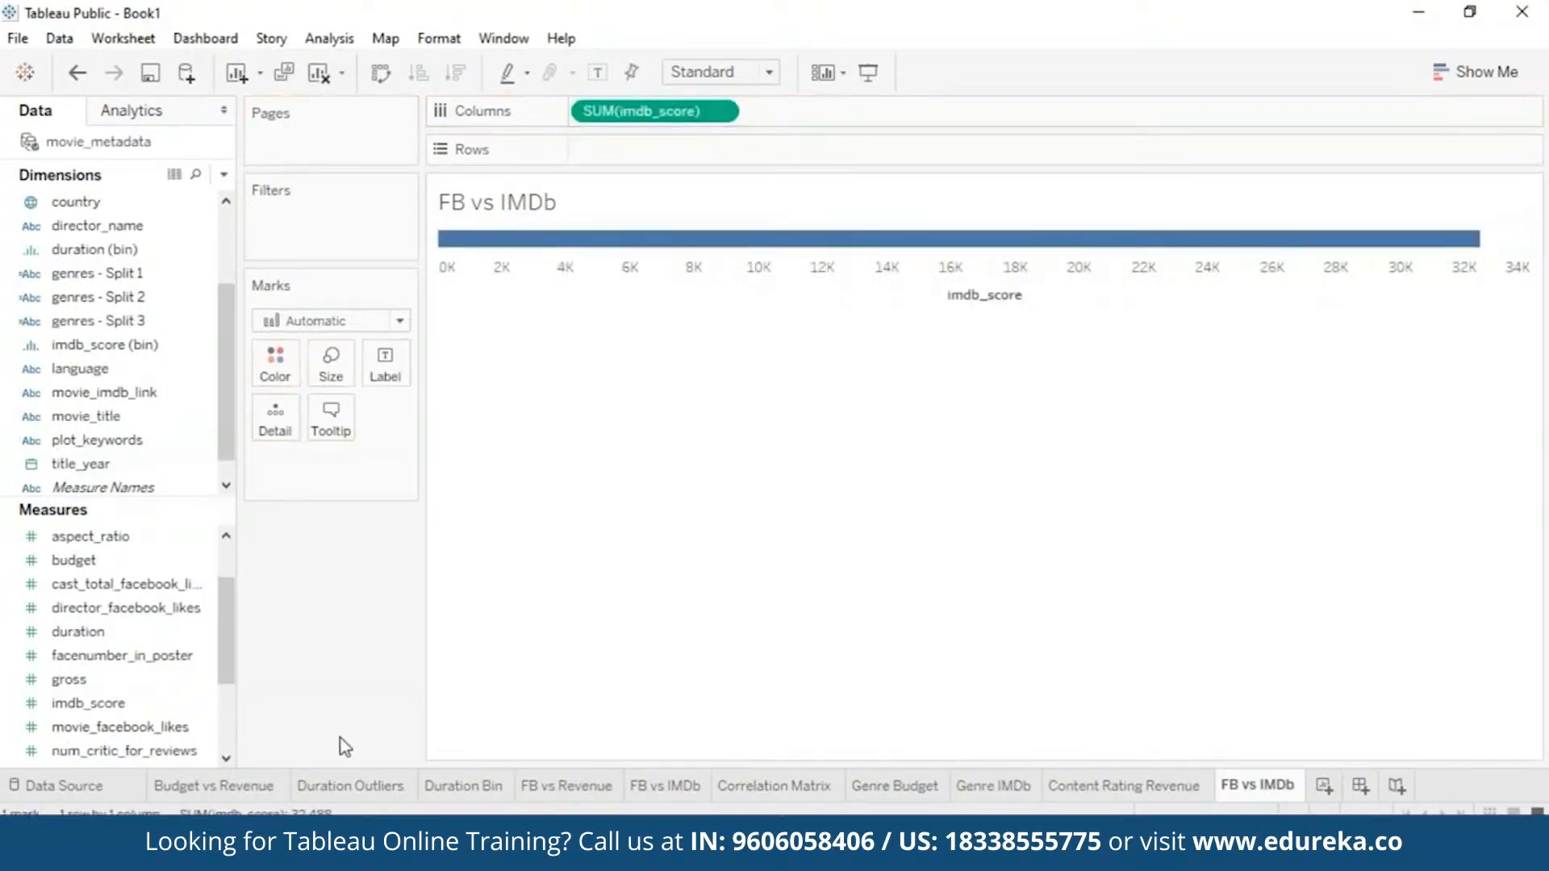
drag(172, 730, 706, 153)
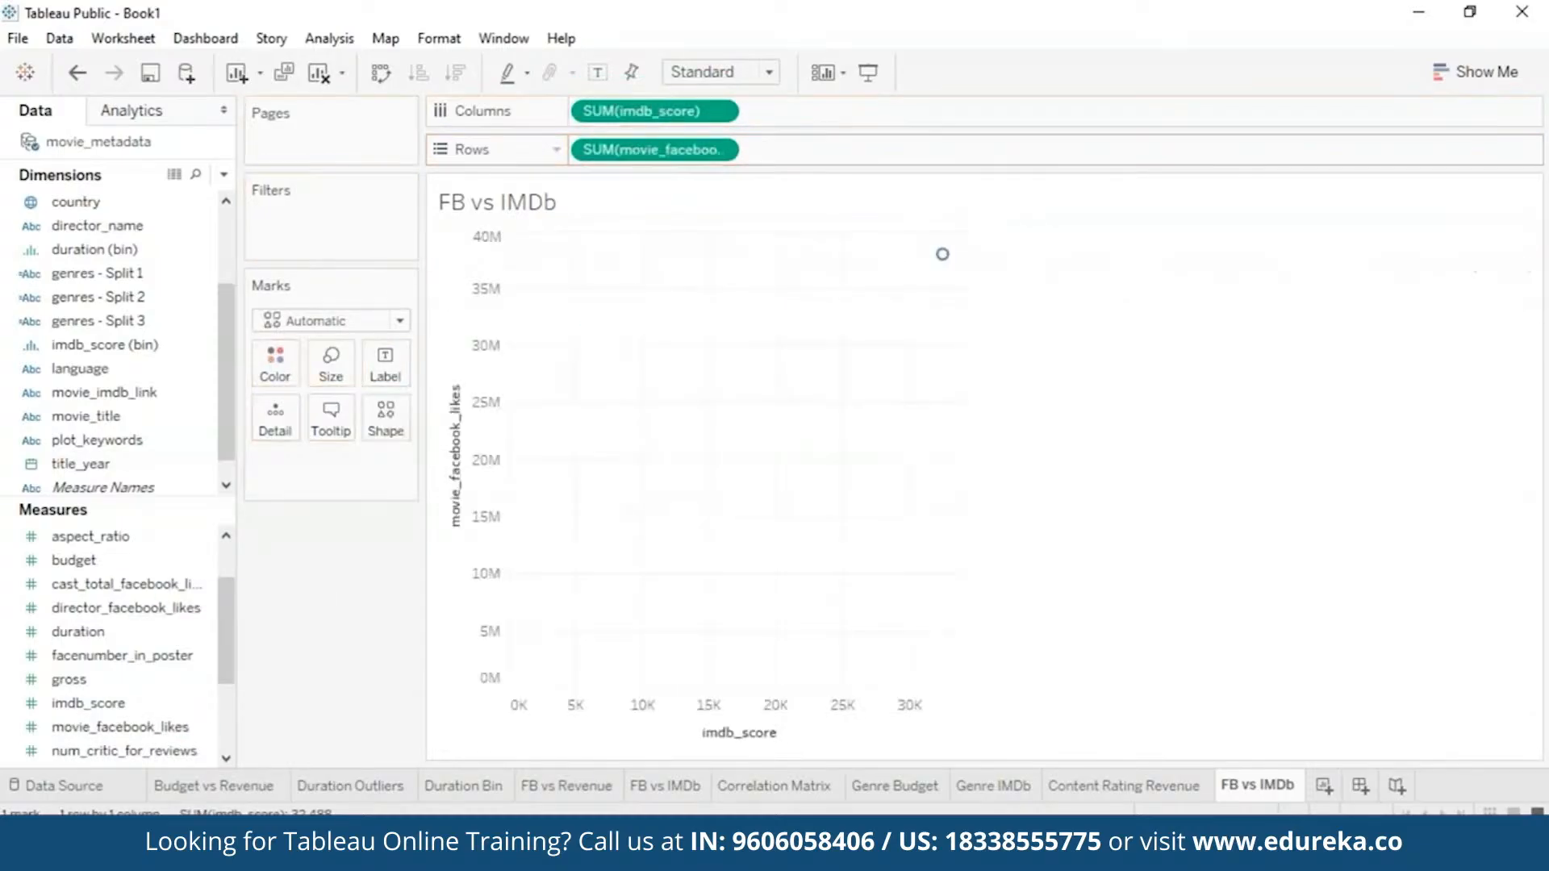
click(329, 38)
click(338, 90)
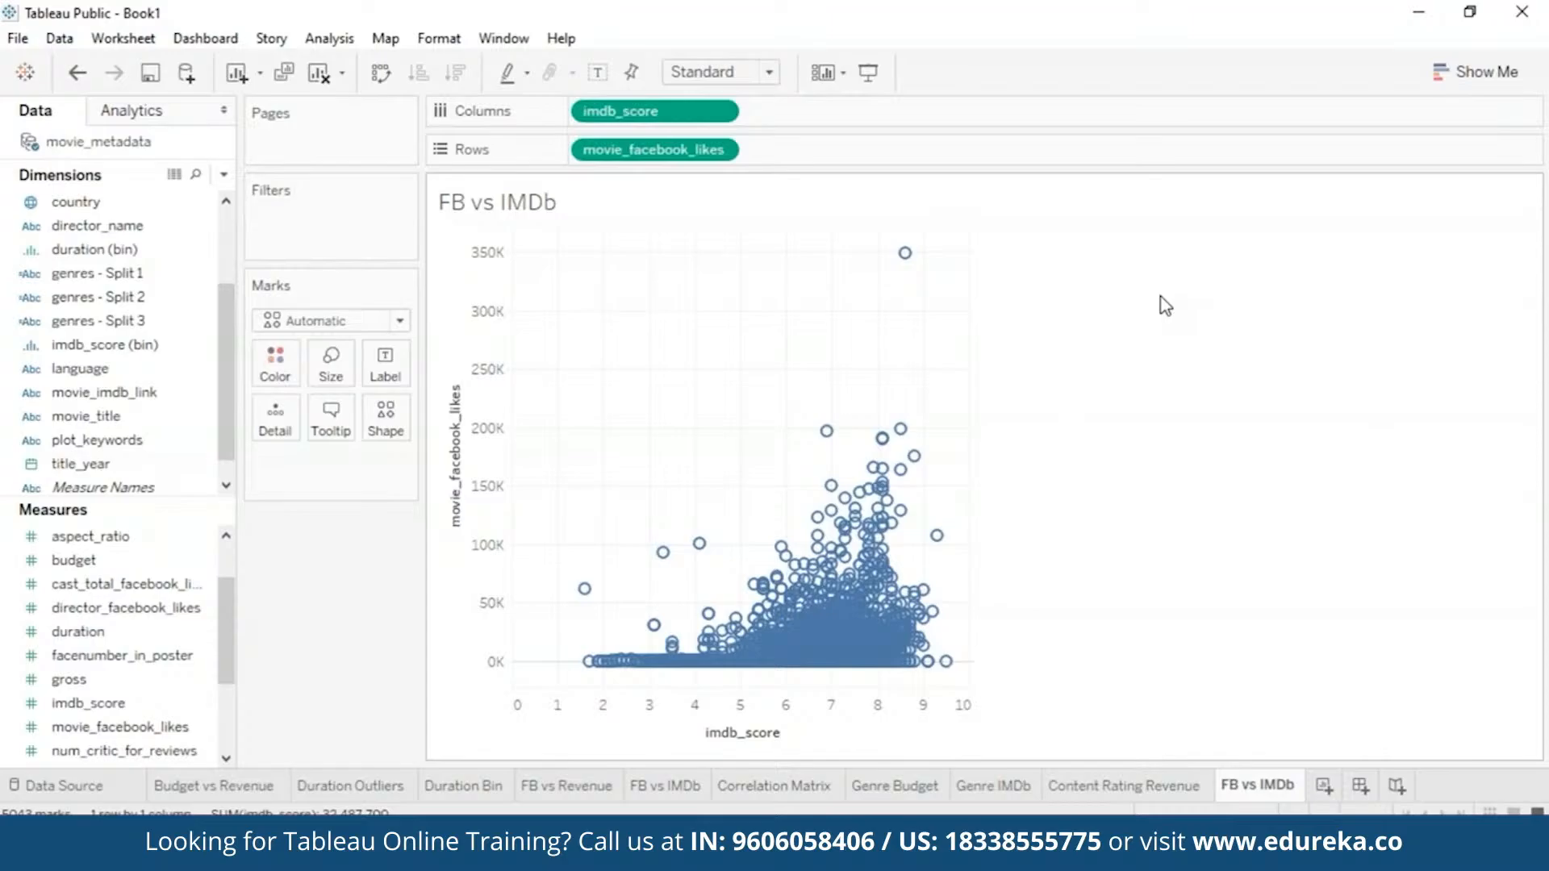
Step: Add a trend line to the scatter plot and inspect its equation and fit statistics
click(179, 113)
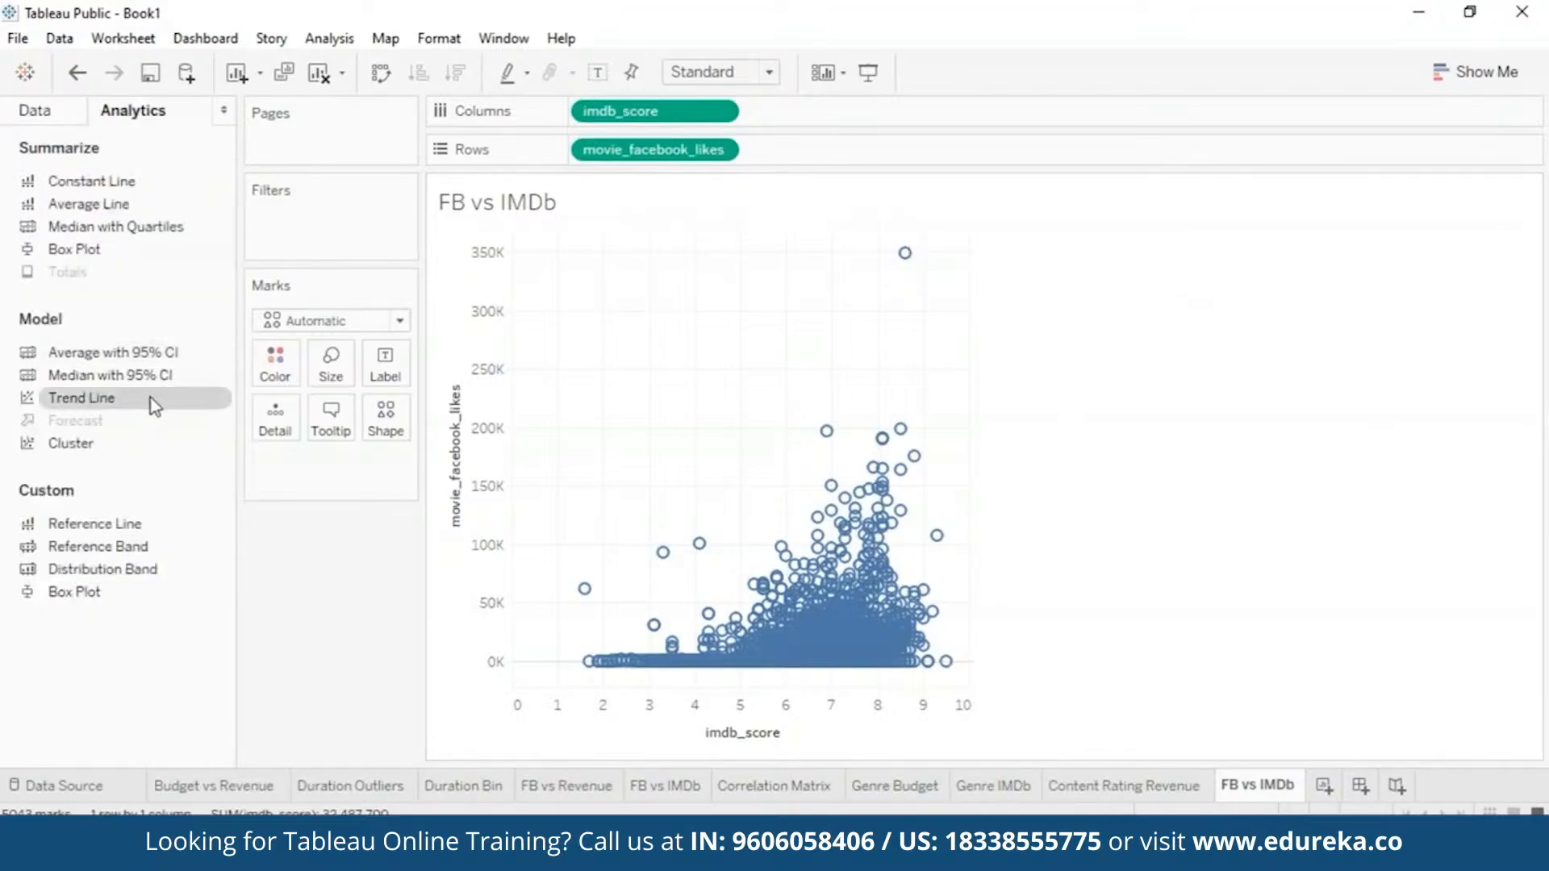
drag(151, 399, 641, 311)
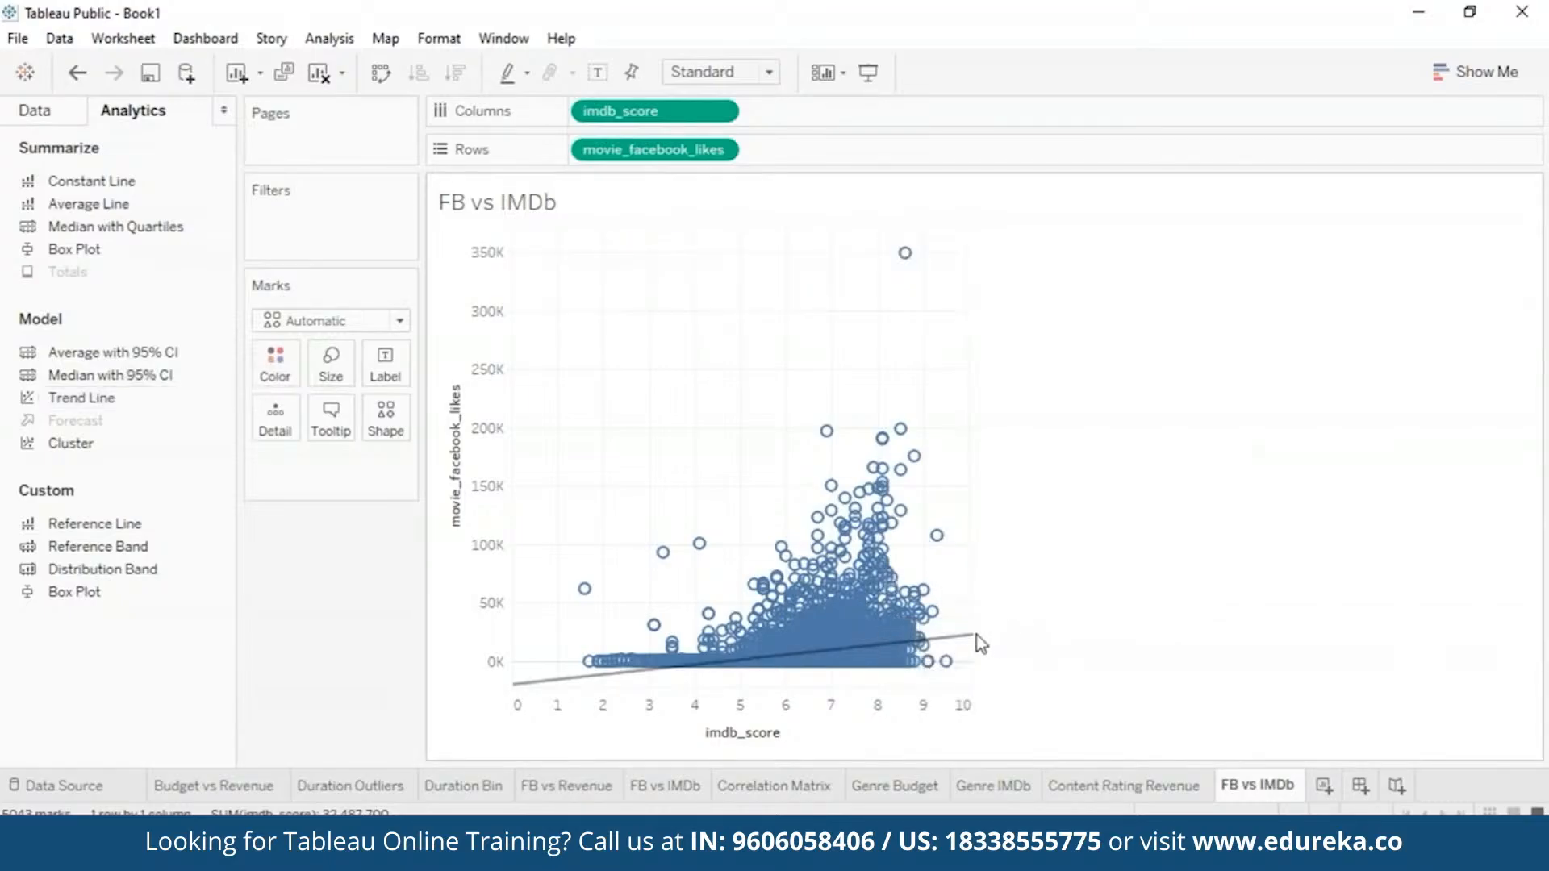
mouse_move(972, 646)
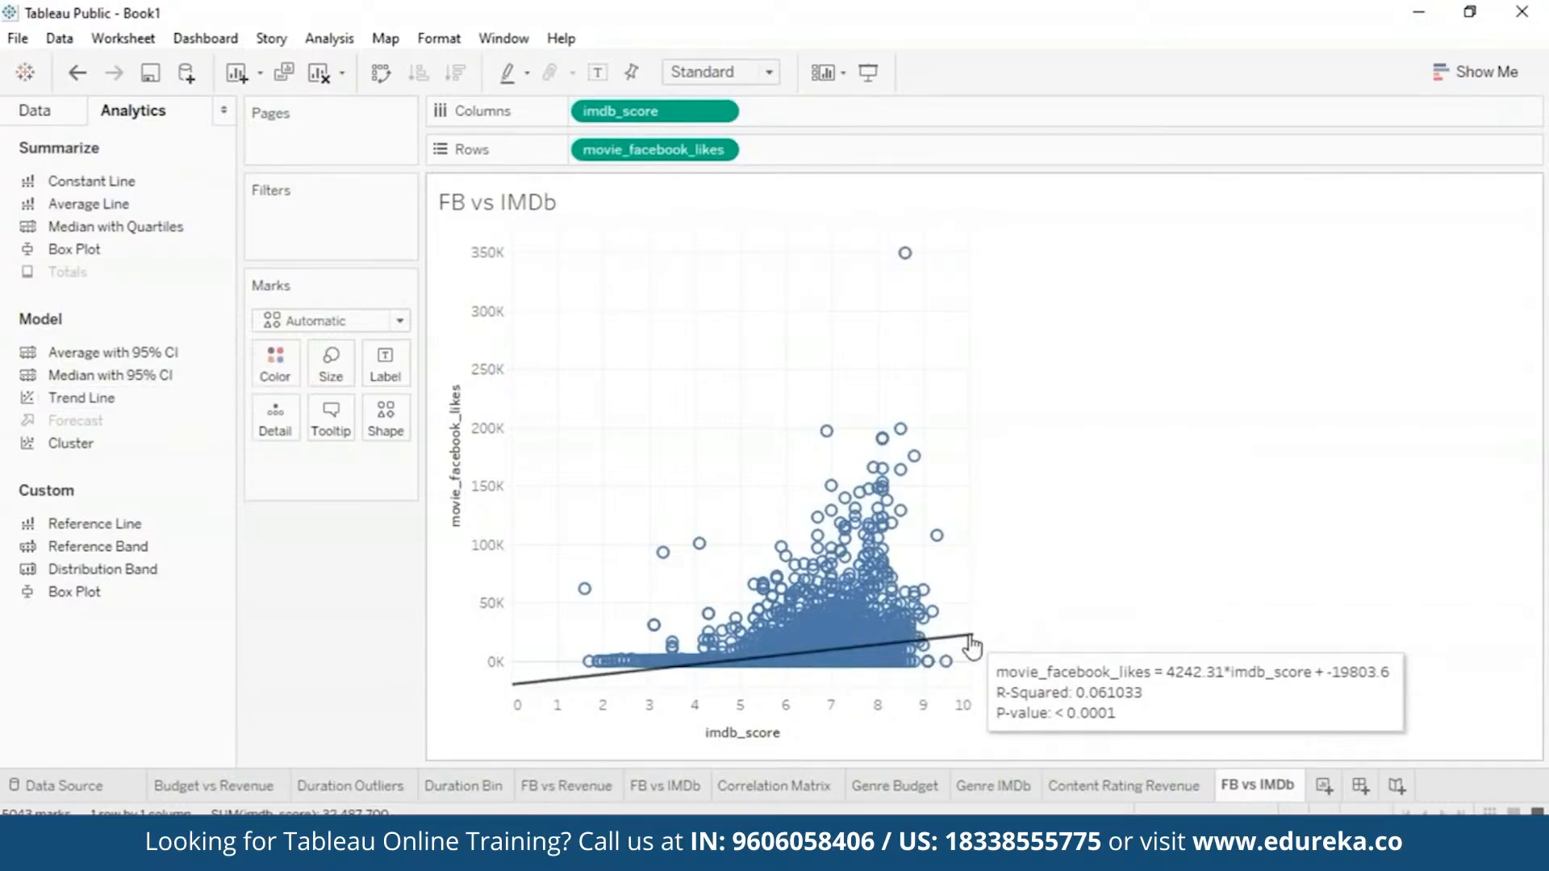
Step: Duplicate the FB vs IMDb sheet and swap the copy's axes so movie_facebook_likes is in columns and imdb_score in rows
right_click(1265, 783)
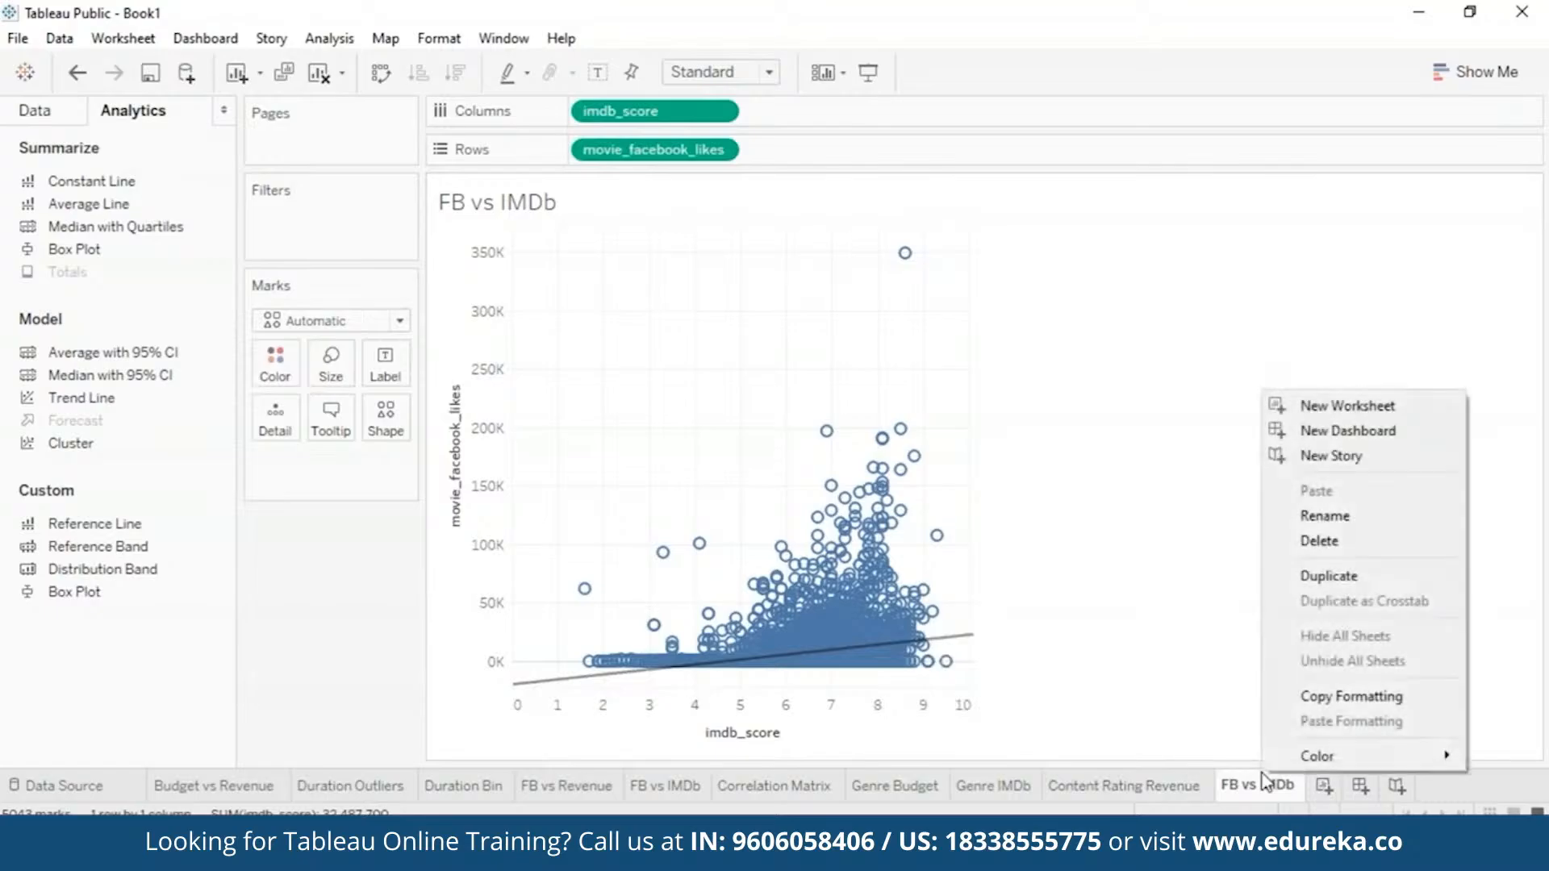
click(1348, 578)
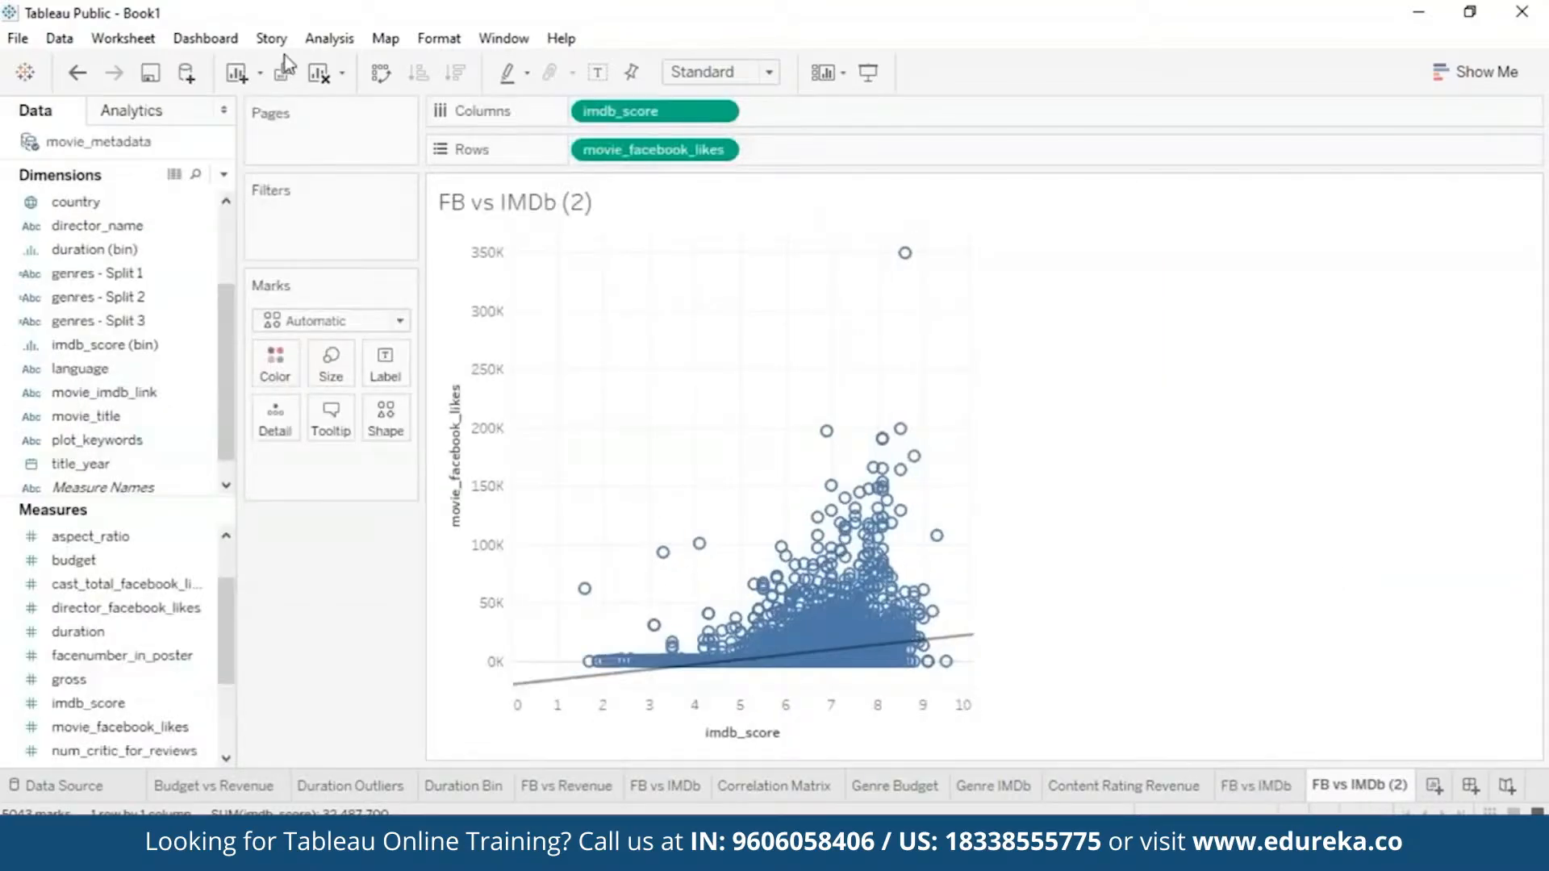
click(390, 74)
mouse_move(794, 259)
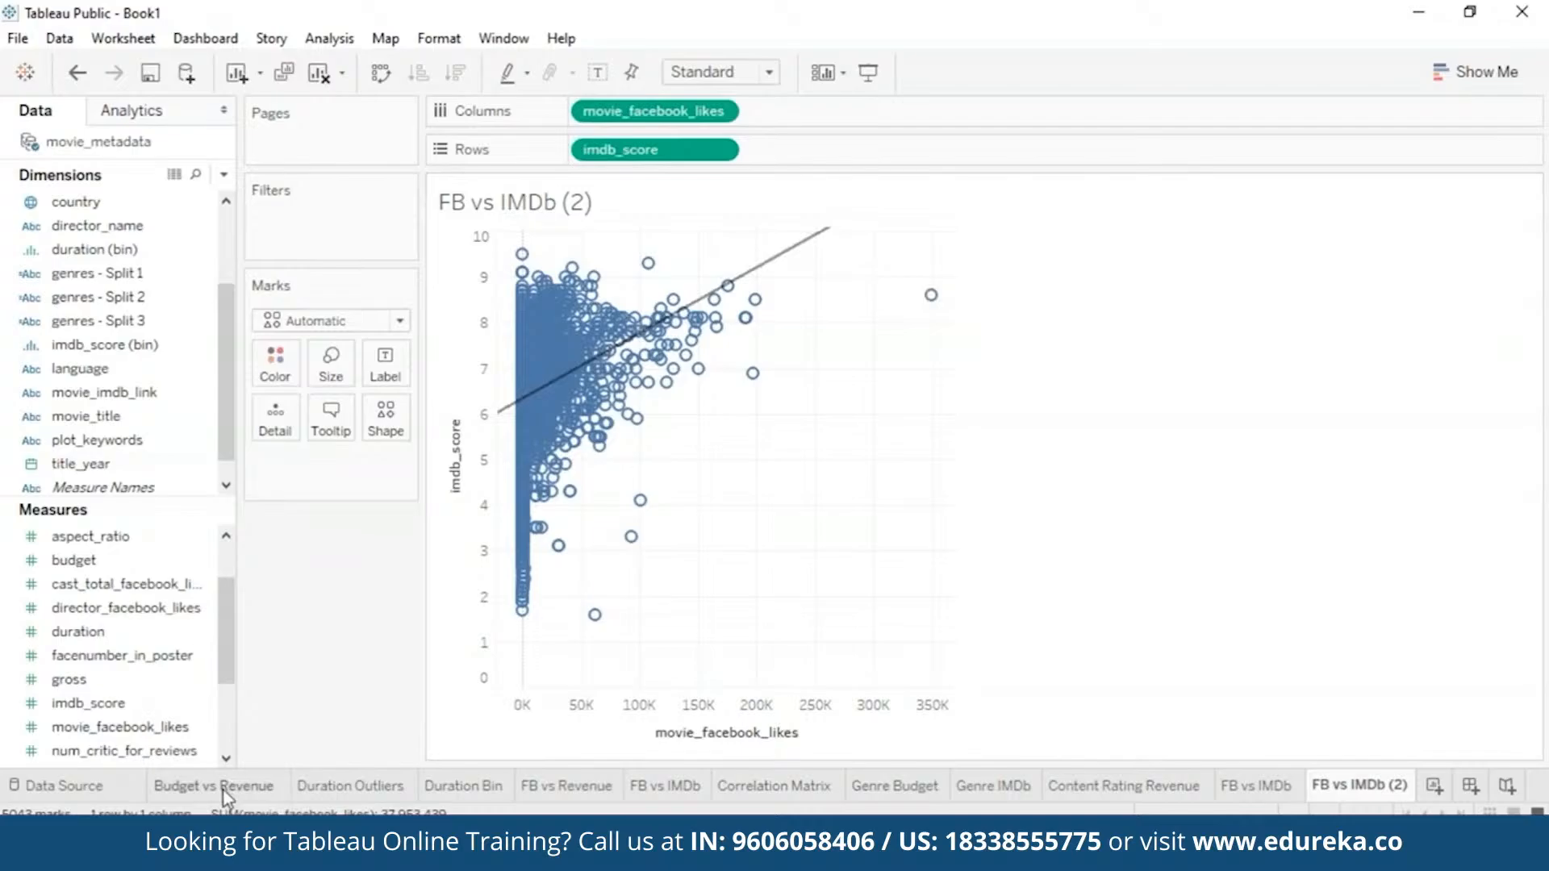
mouse_move(224, 793)
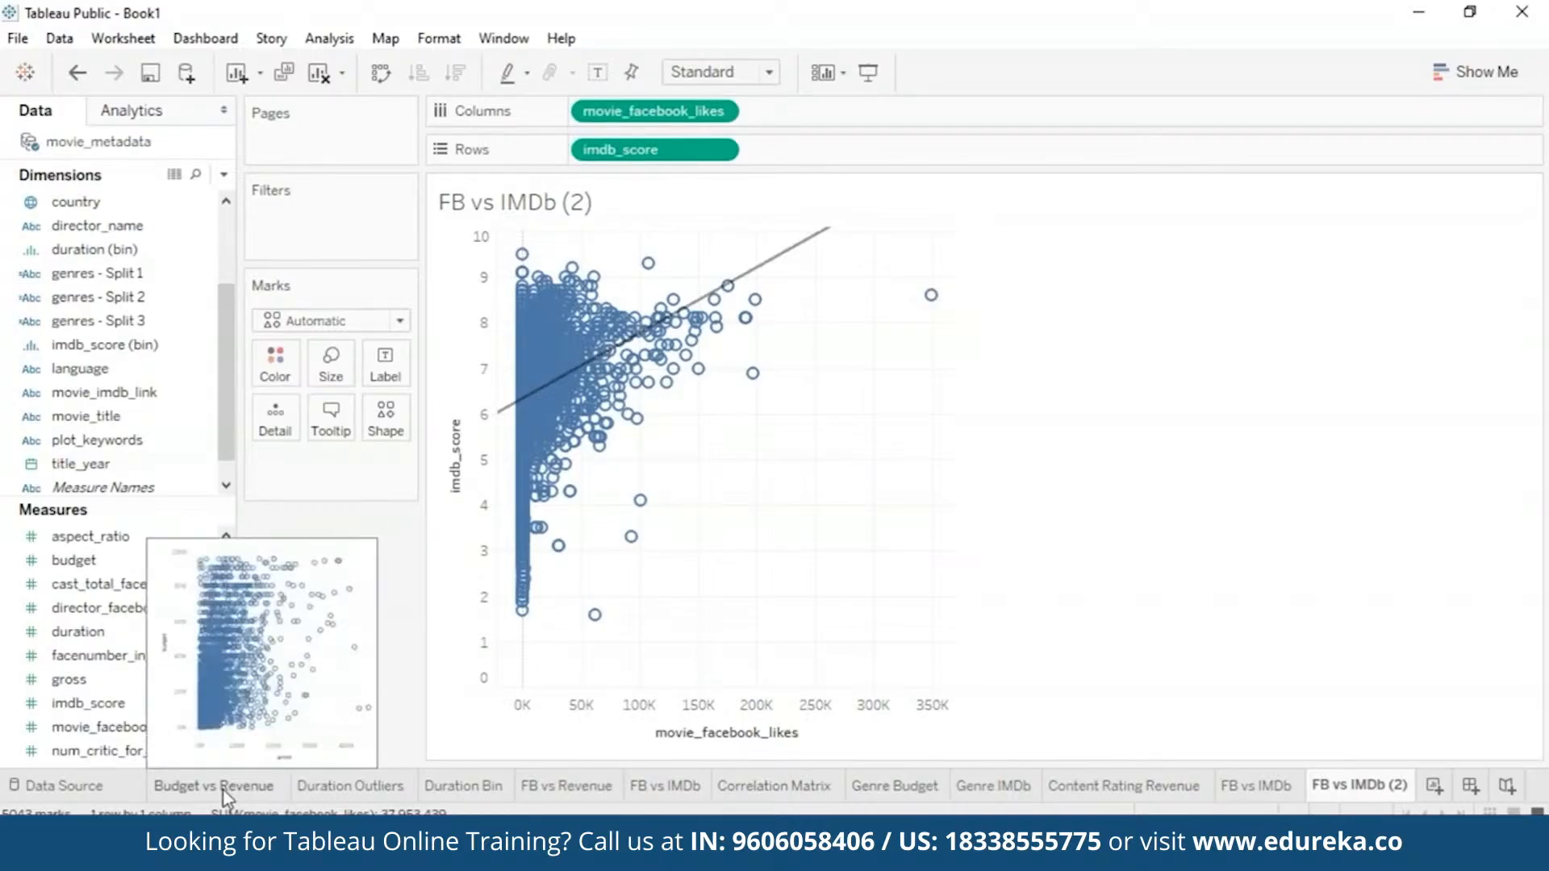
Step: Review the finished worksheets in order, from Budget vs Revenue through the duration, correlation and genre sheets to FB vs IMDb (2)
click(223, 793)
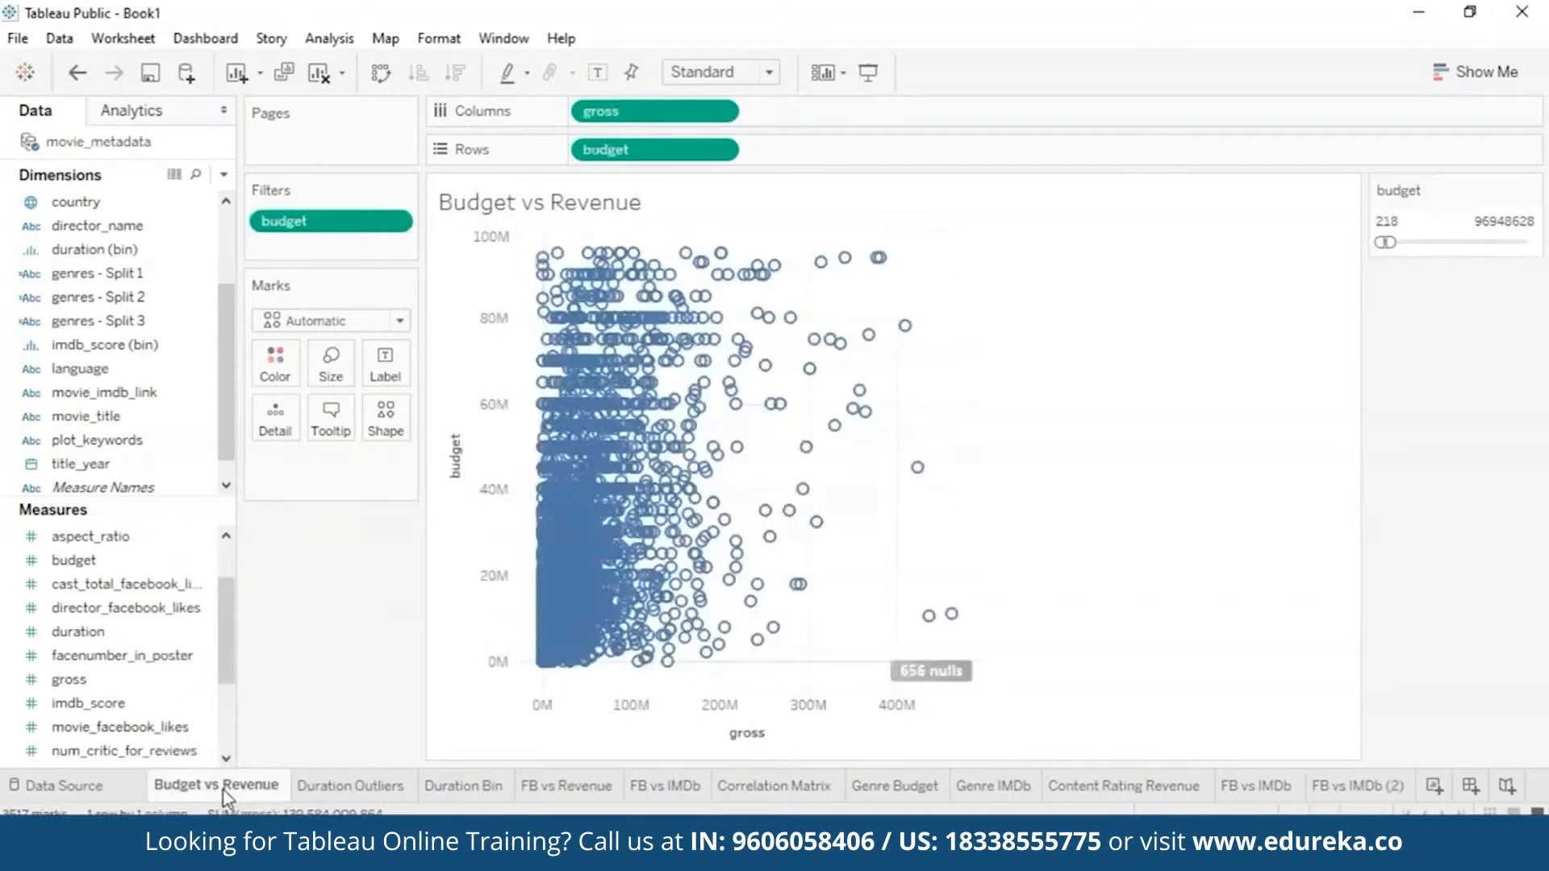
click(356, 792)
click(443, 788)
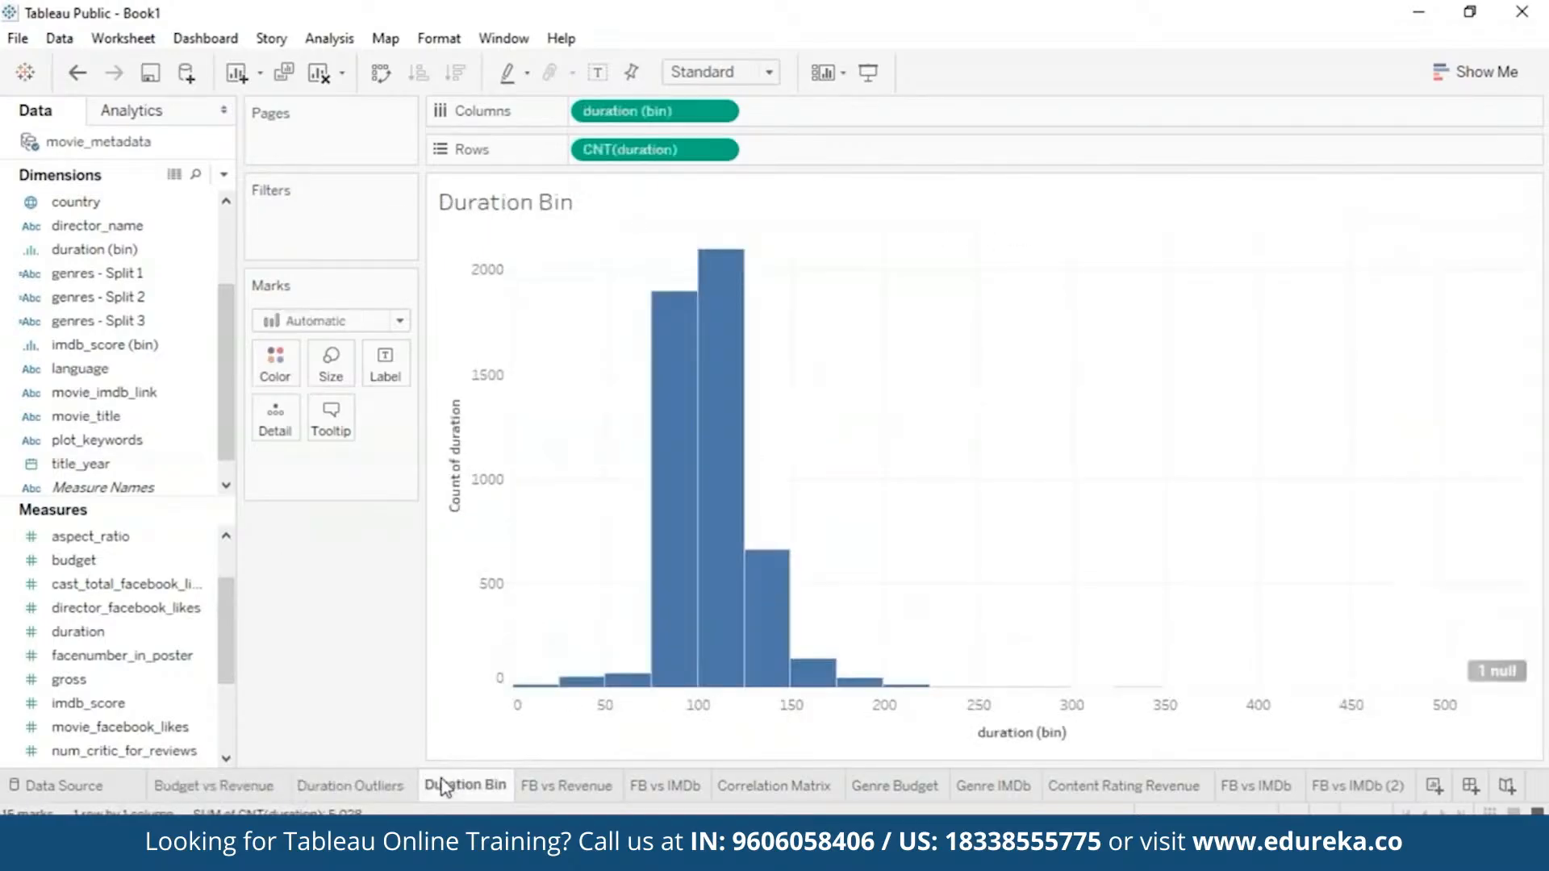
click(553, 789)
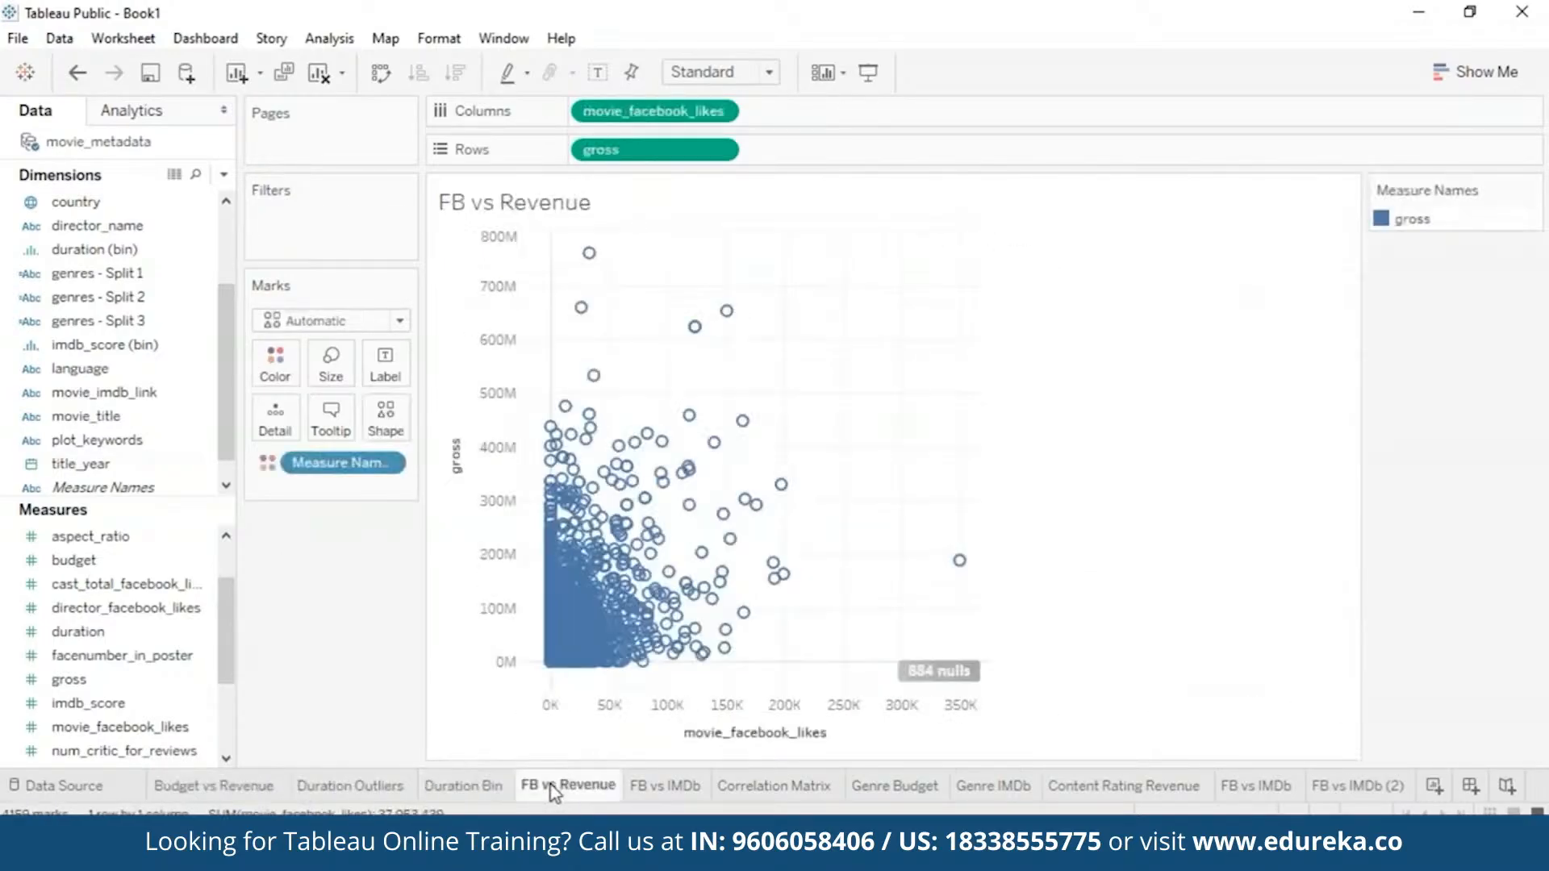
click(670, 788)
click(778, 784)
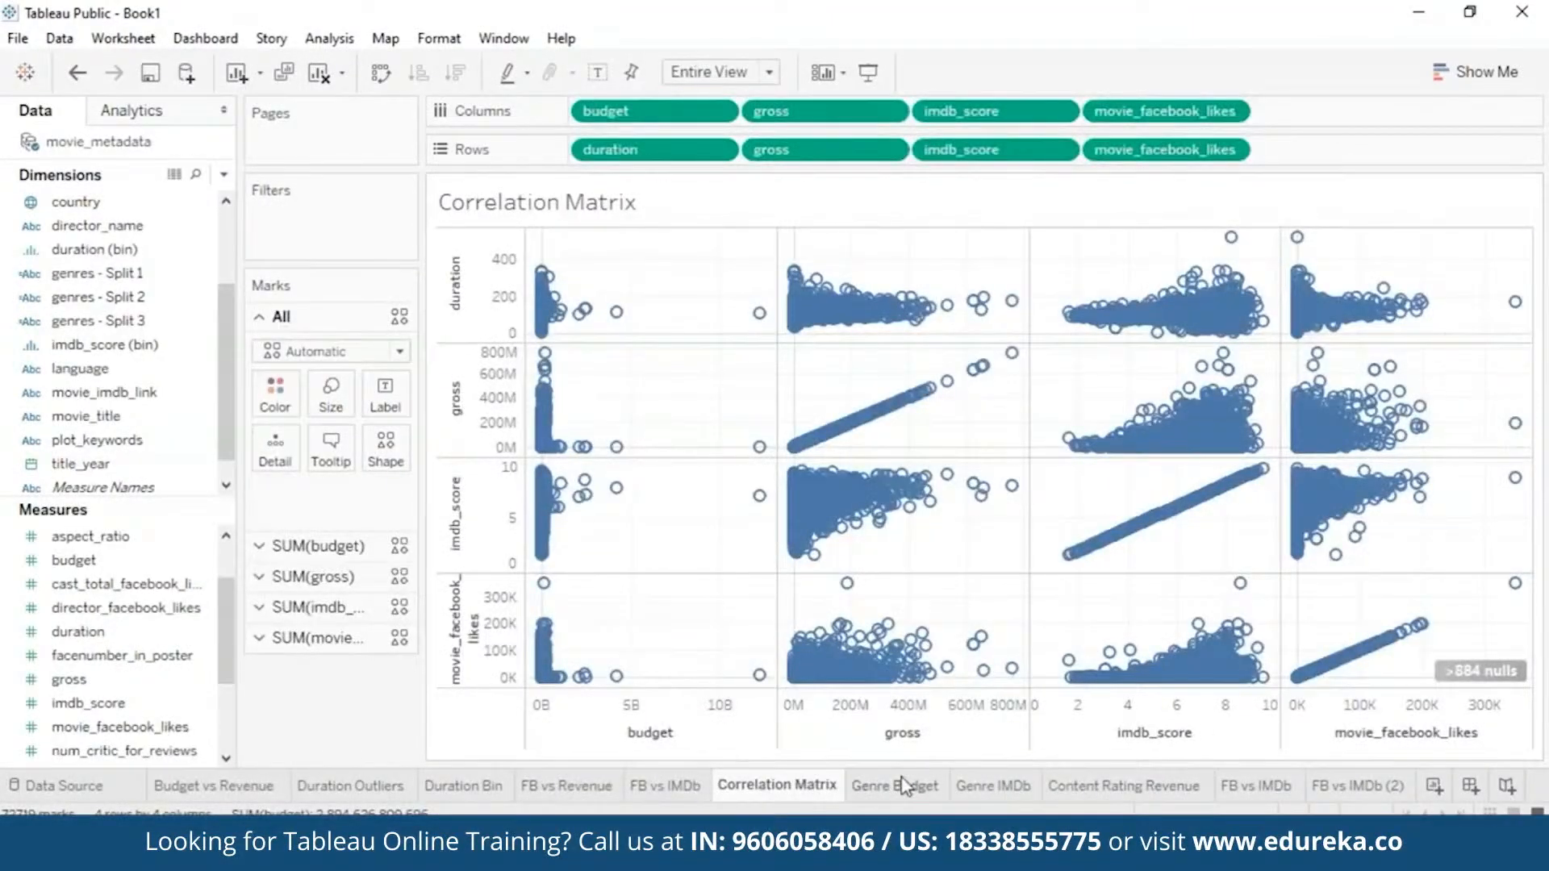
click(897, 791)
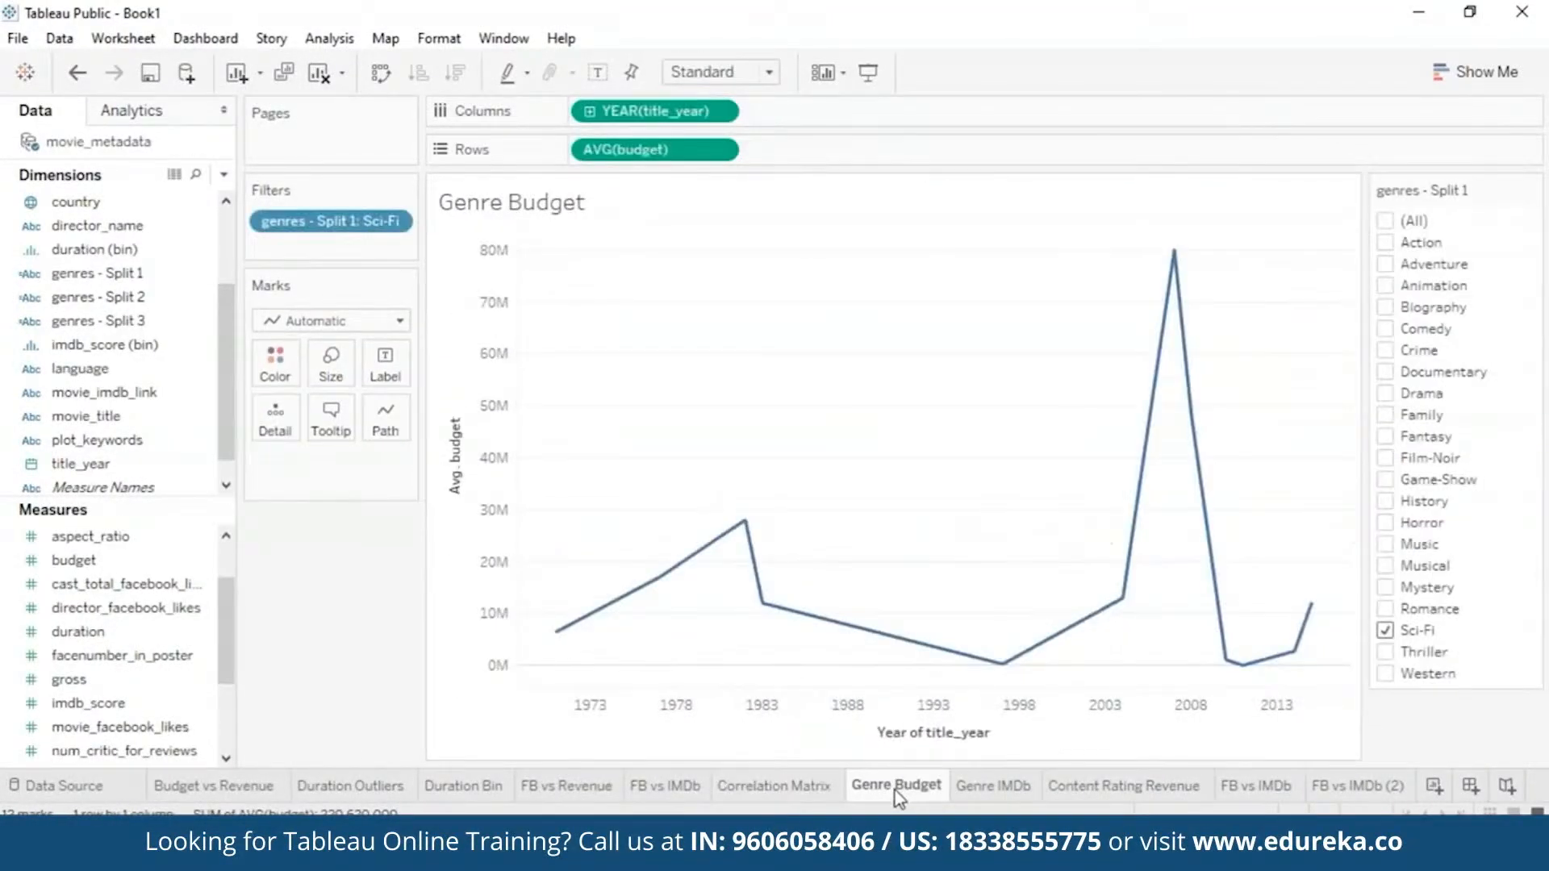
click(997, 786)
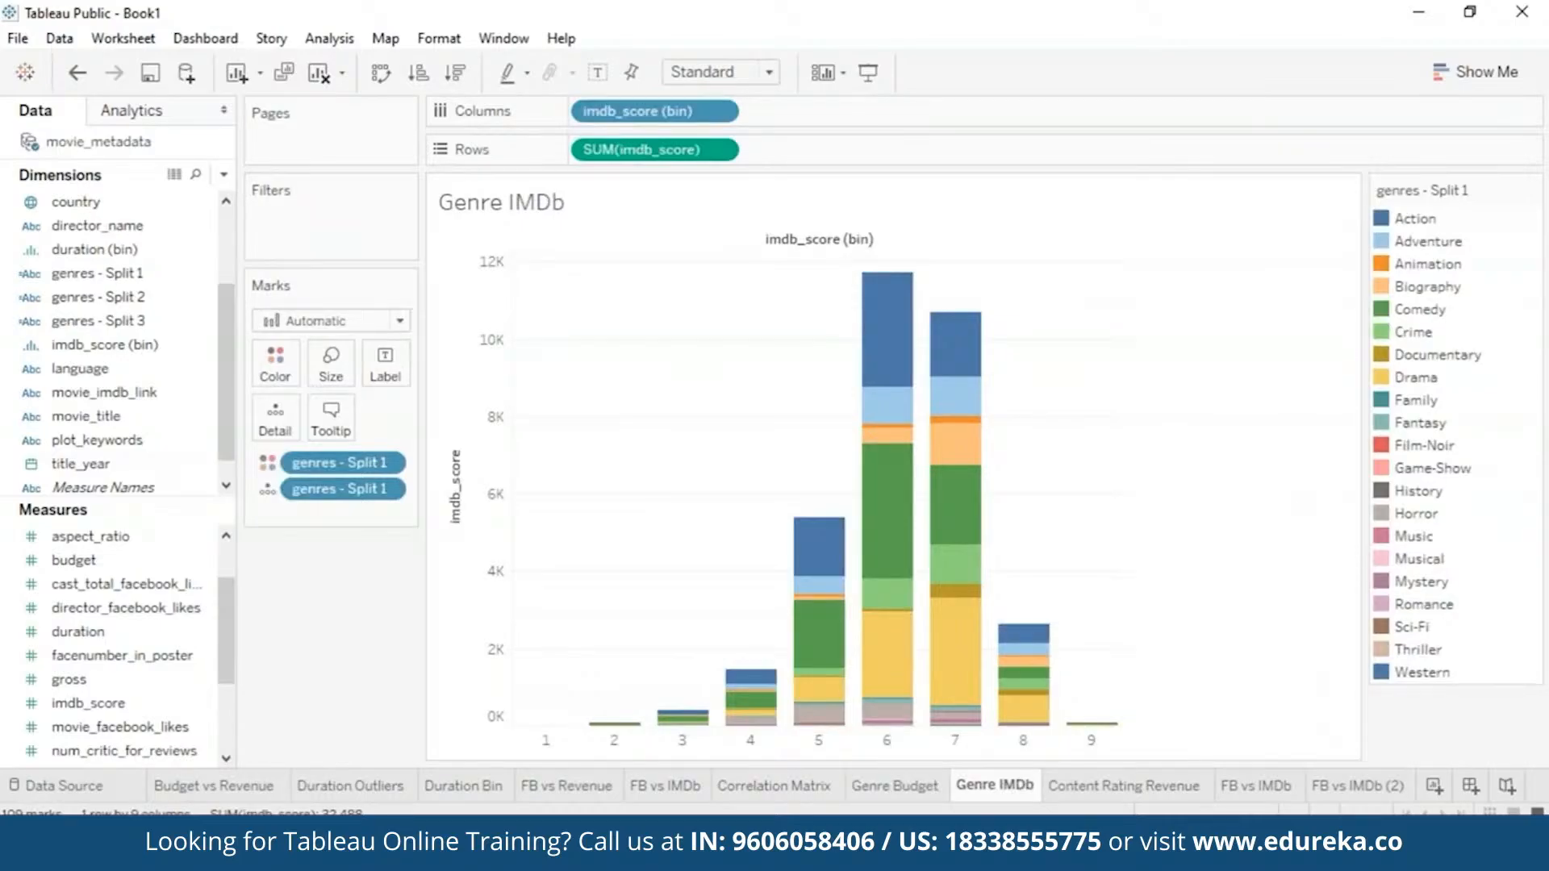
click(1263, 795)
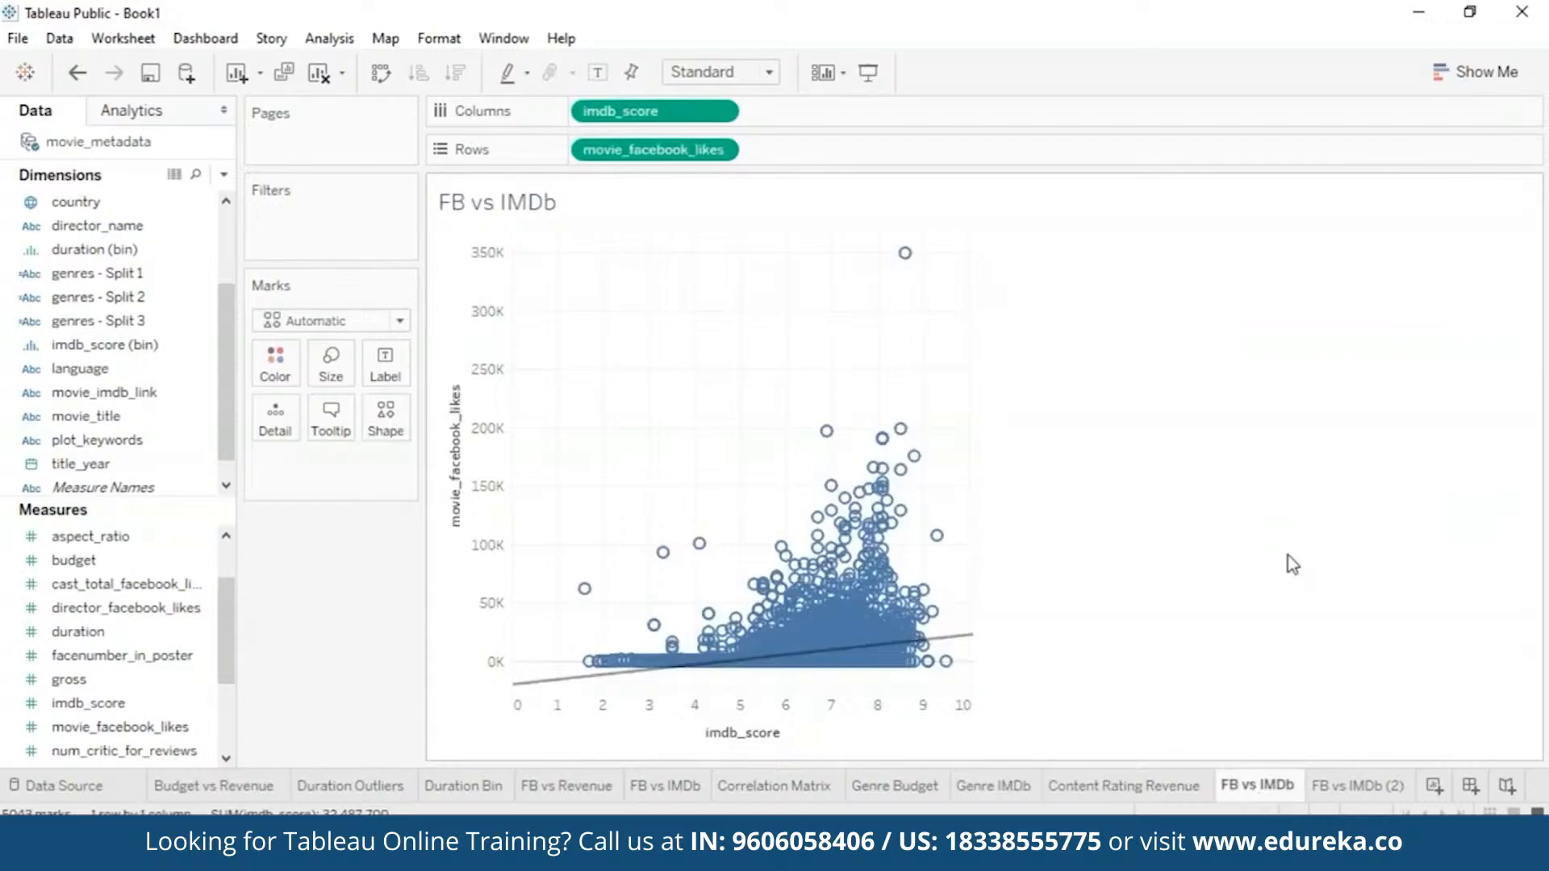
click(1362, 786)
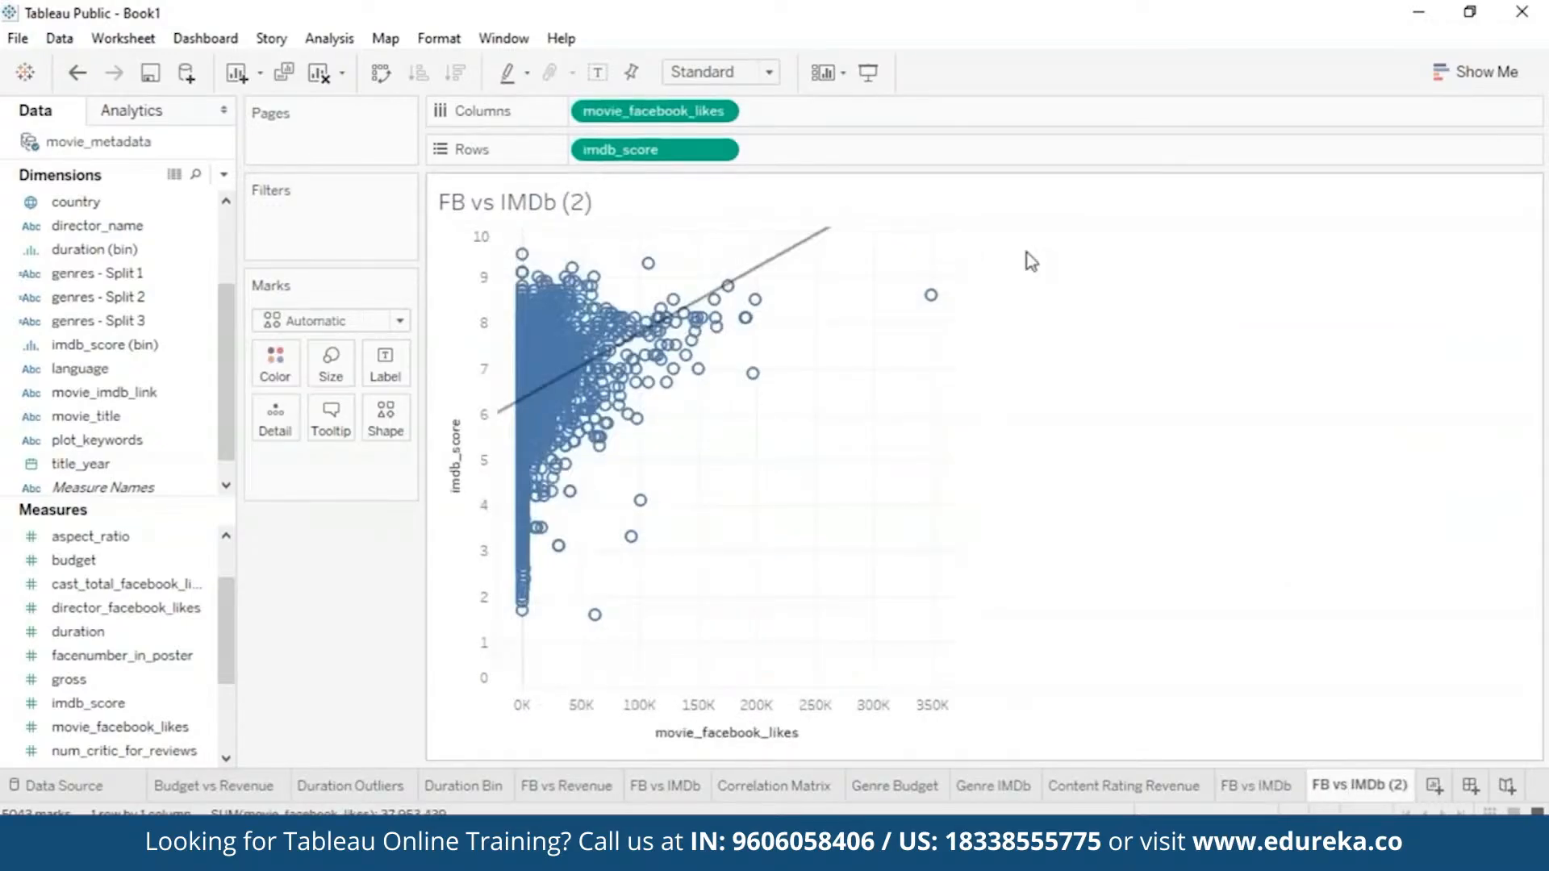